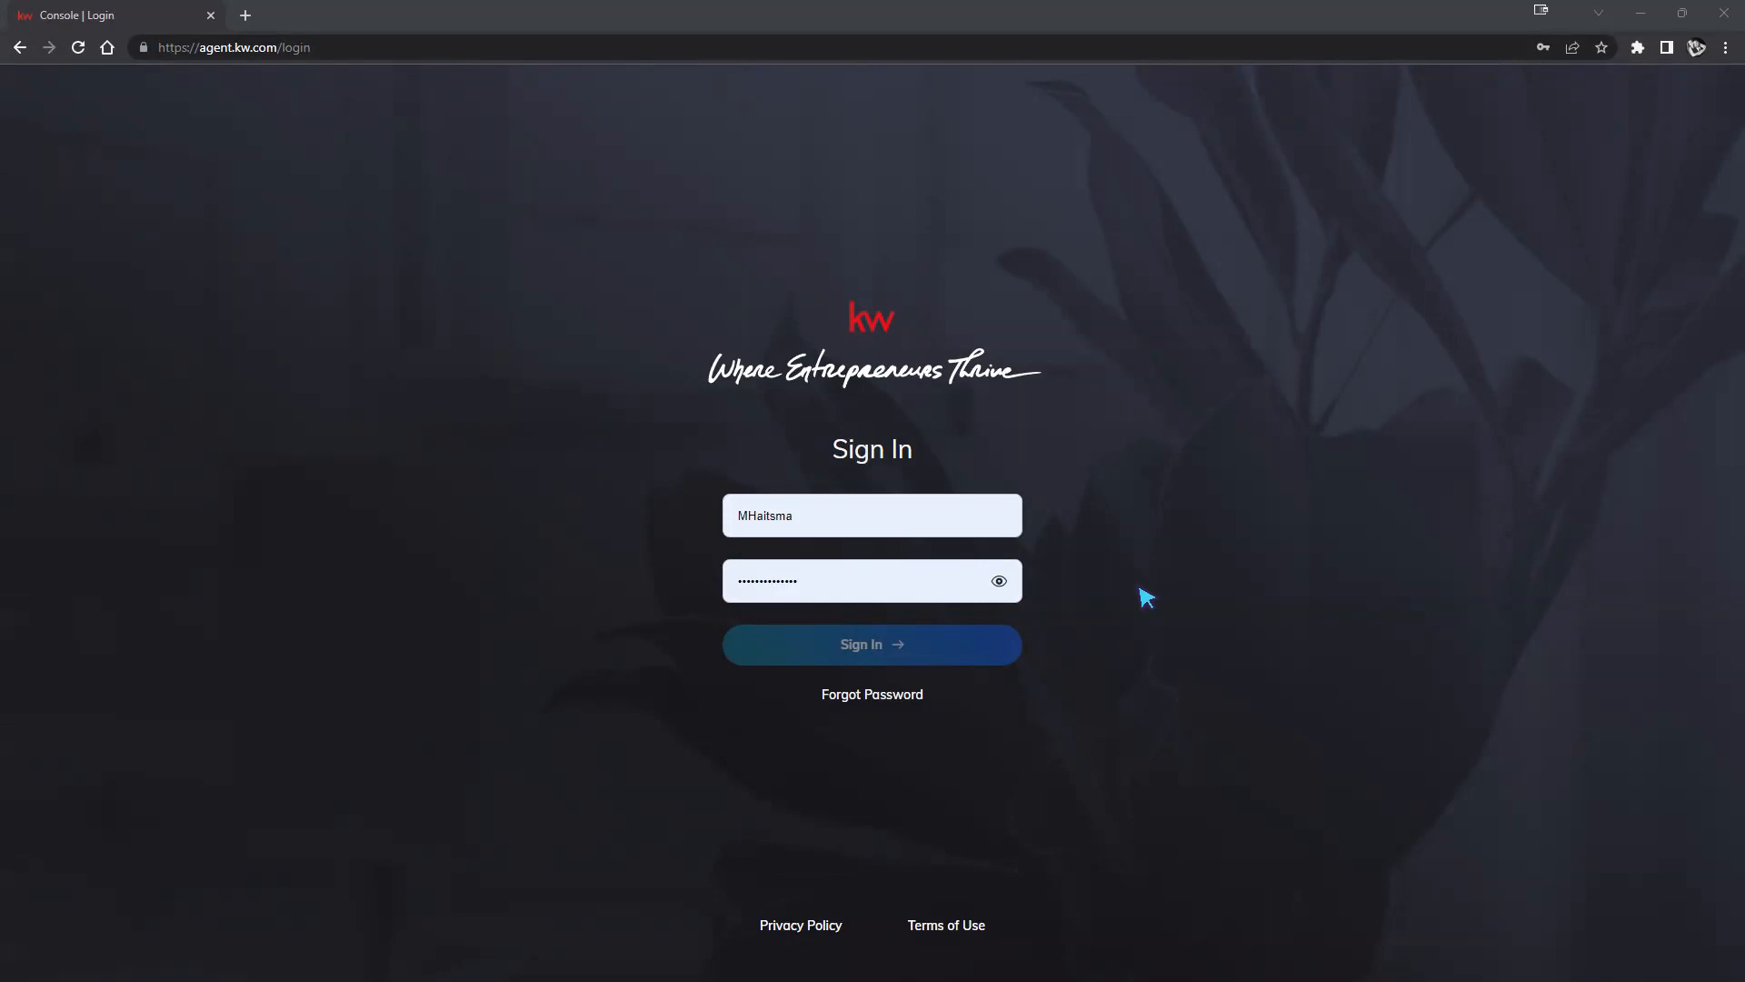
Sign in with the second saved login after trimming the extra characters from the username.
{"action": "left_click", "coordinate": [968, 533]}
{"action": "left_click", "coordinate": [946, 619]}
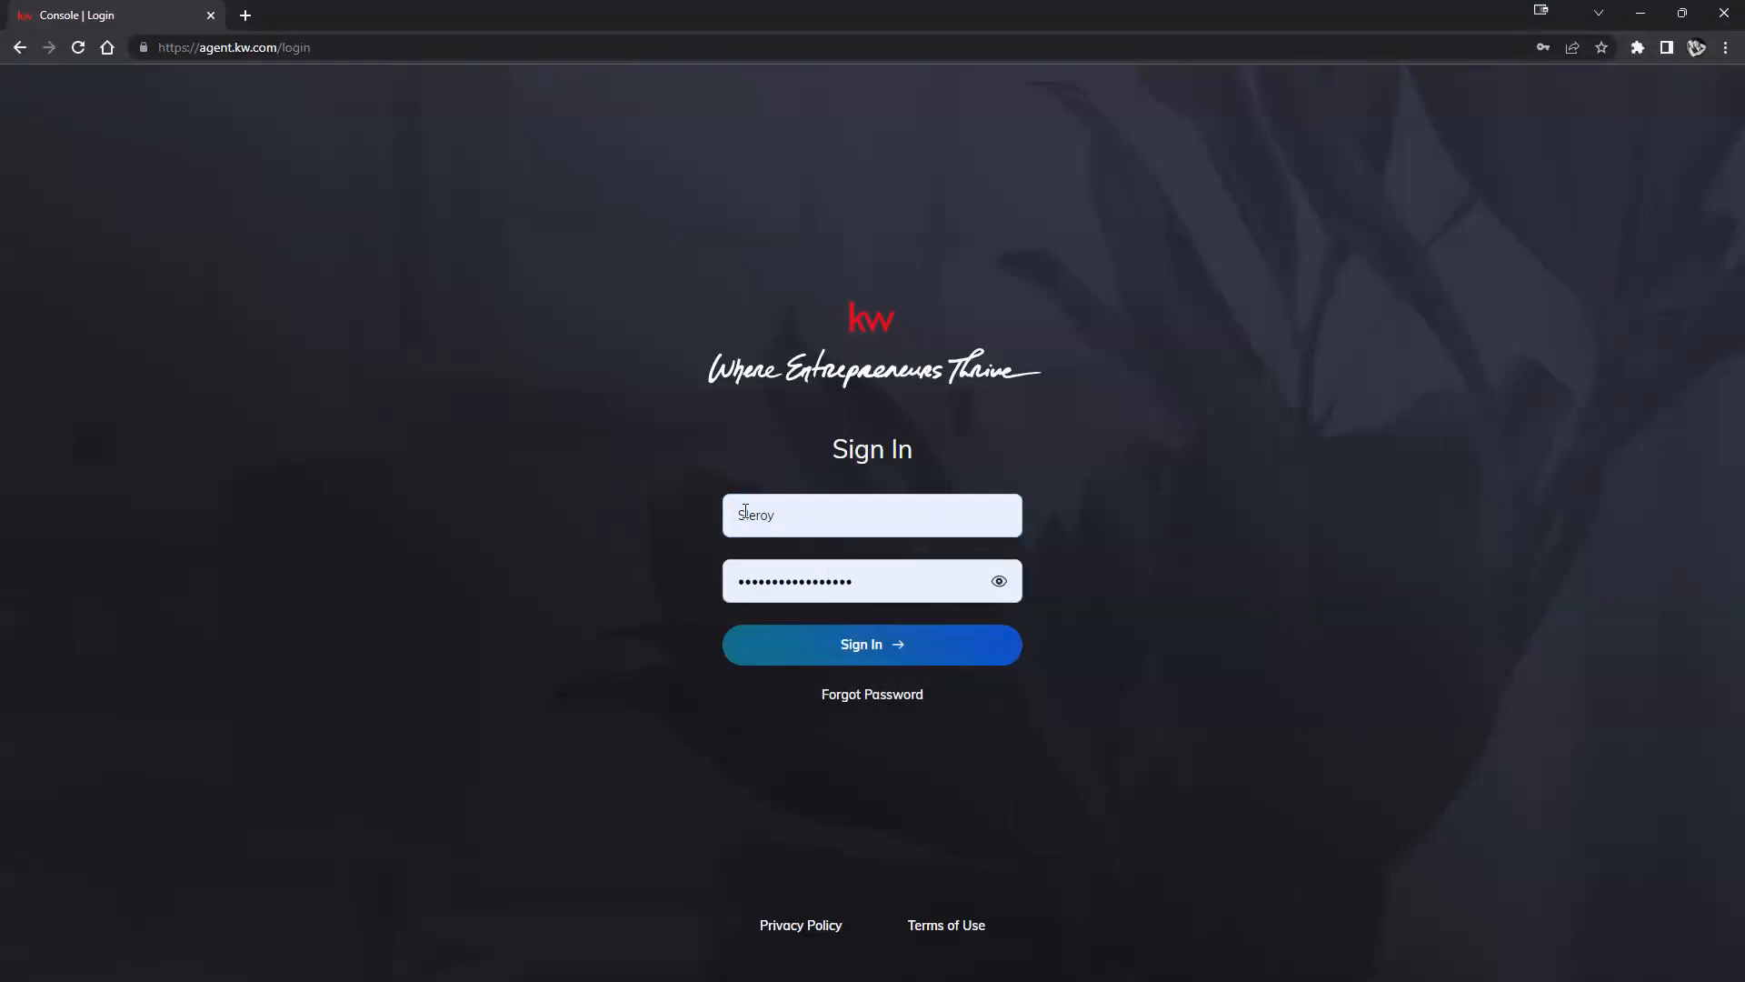
{"action": "left_click_drag", "start_coordinate": [746, 512], "coordinate": [811, 507]}
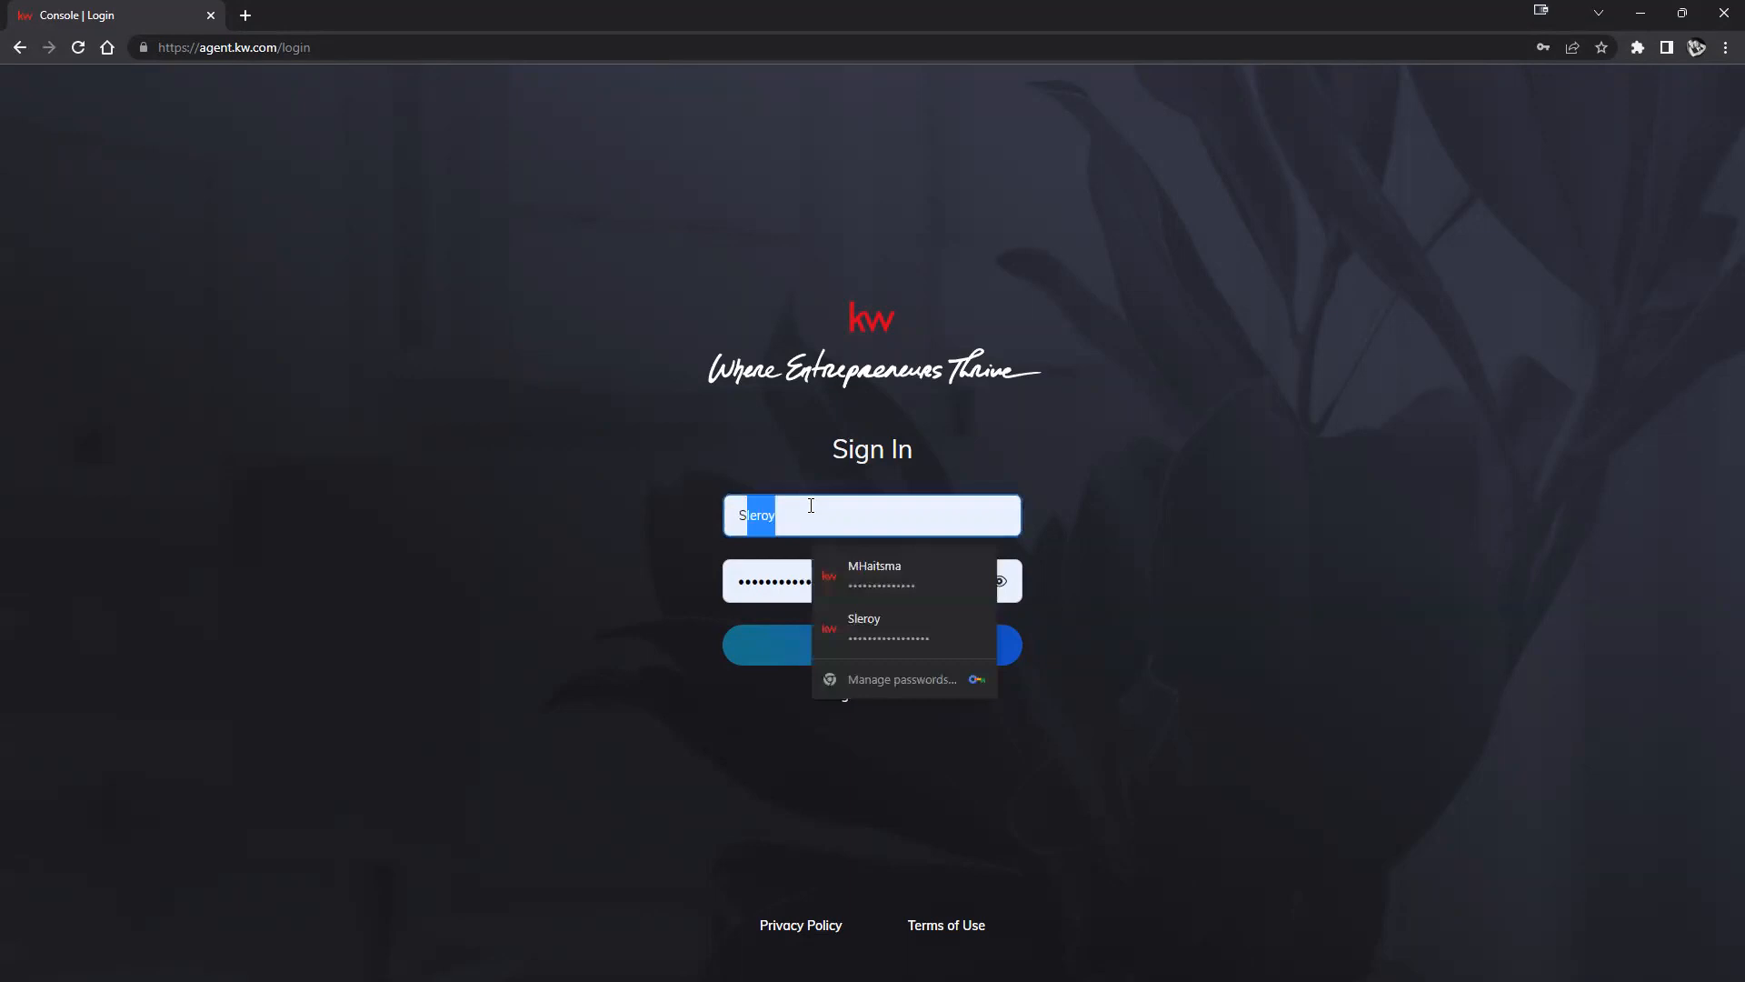
{"action": "left_click", "coordinate": [810, 505]}
{"action": "type", "text": "12"}
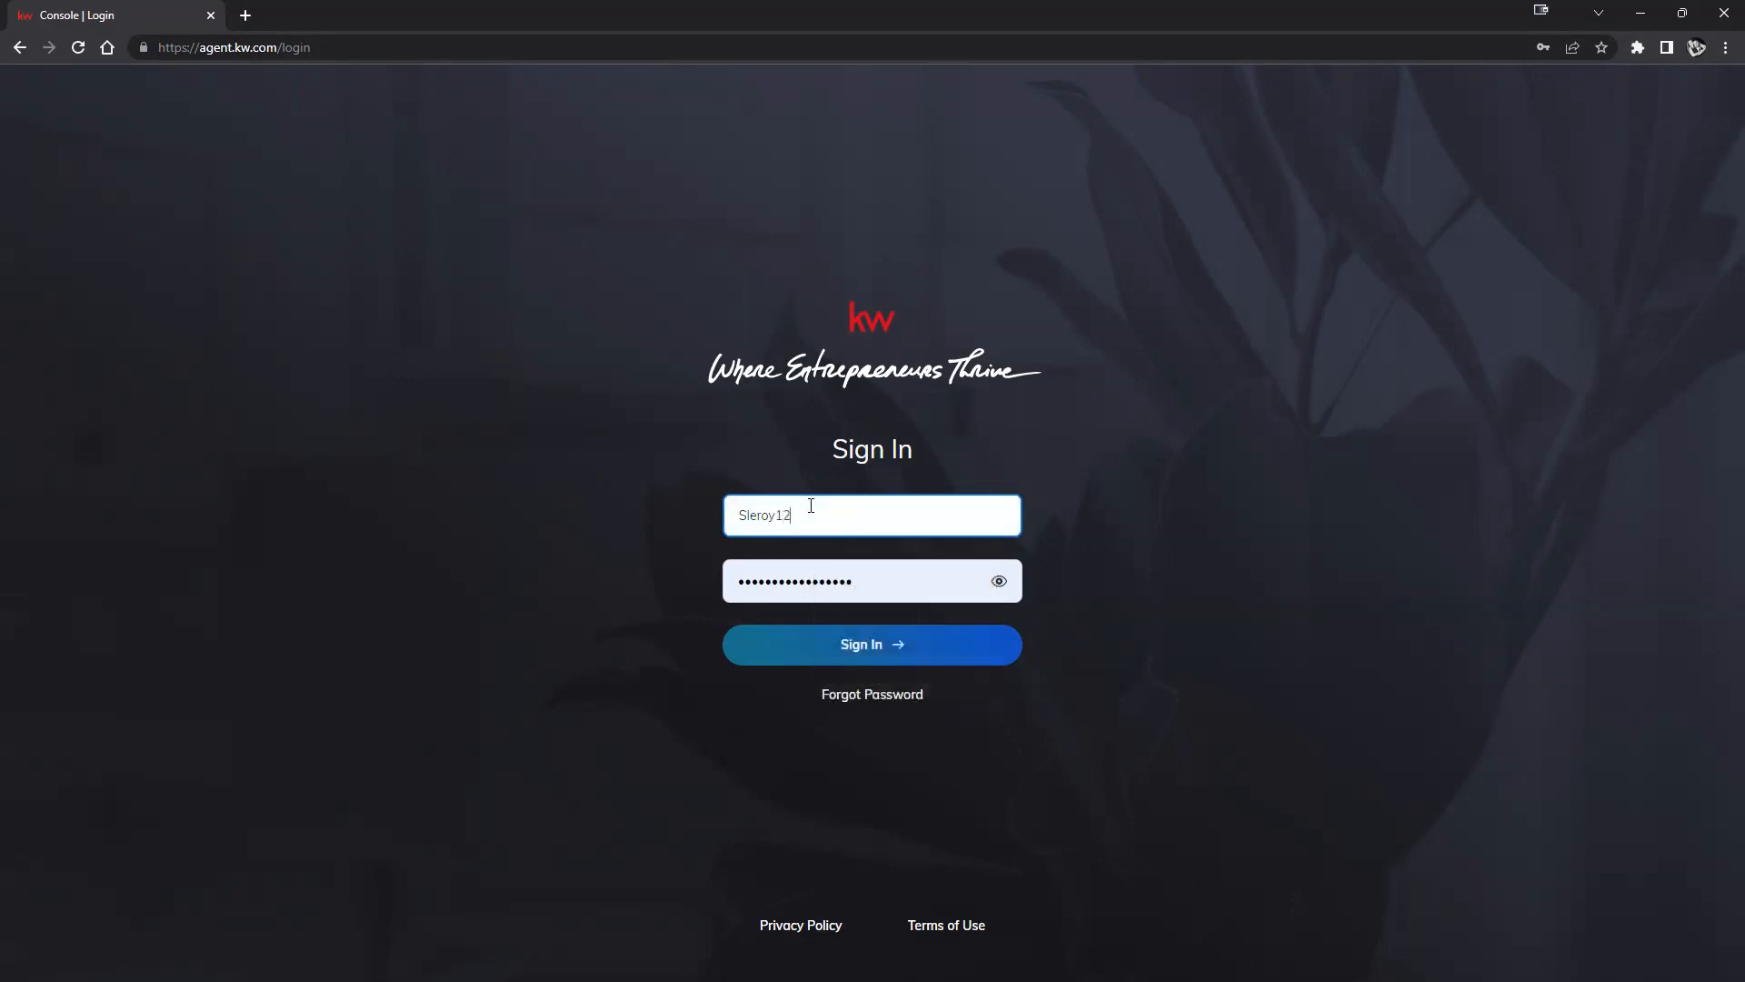
{"action": "key", "text": "BackSpace"}
{"action": "key", "text": "BackSpace"}
{"action": "left_click", "coordinate": [1181, 471]}
{"action": "left_click", "coordinate": [953, 648]}
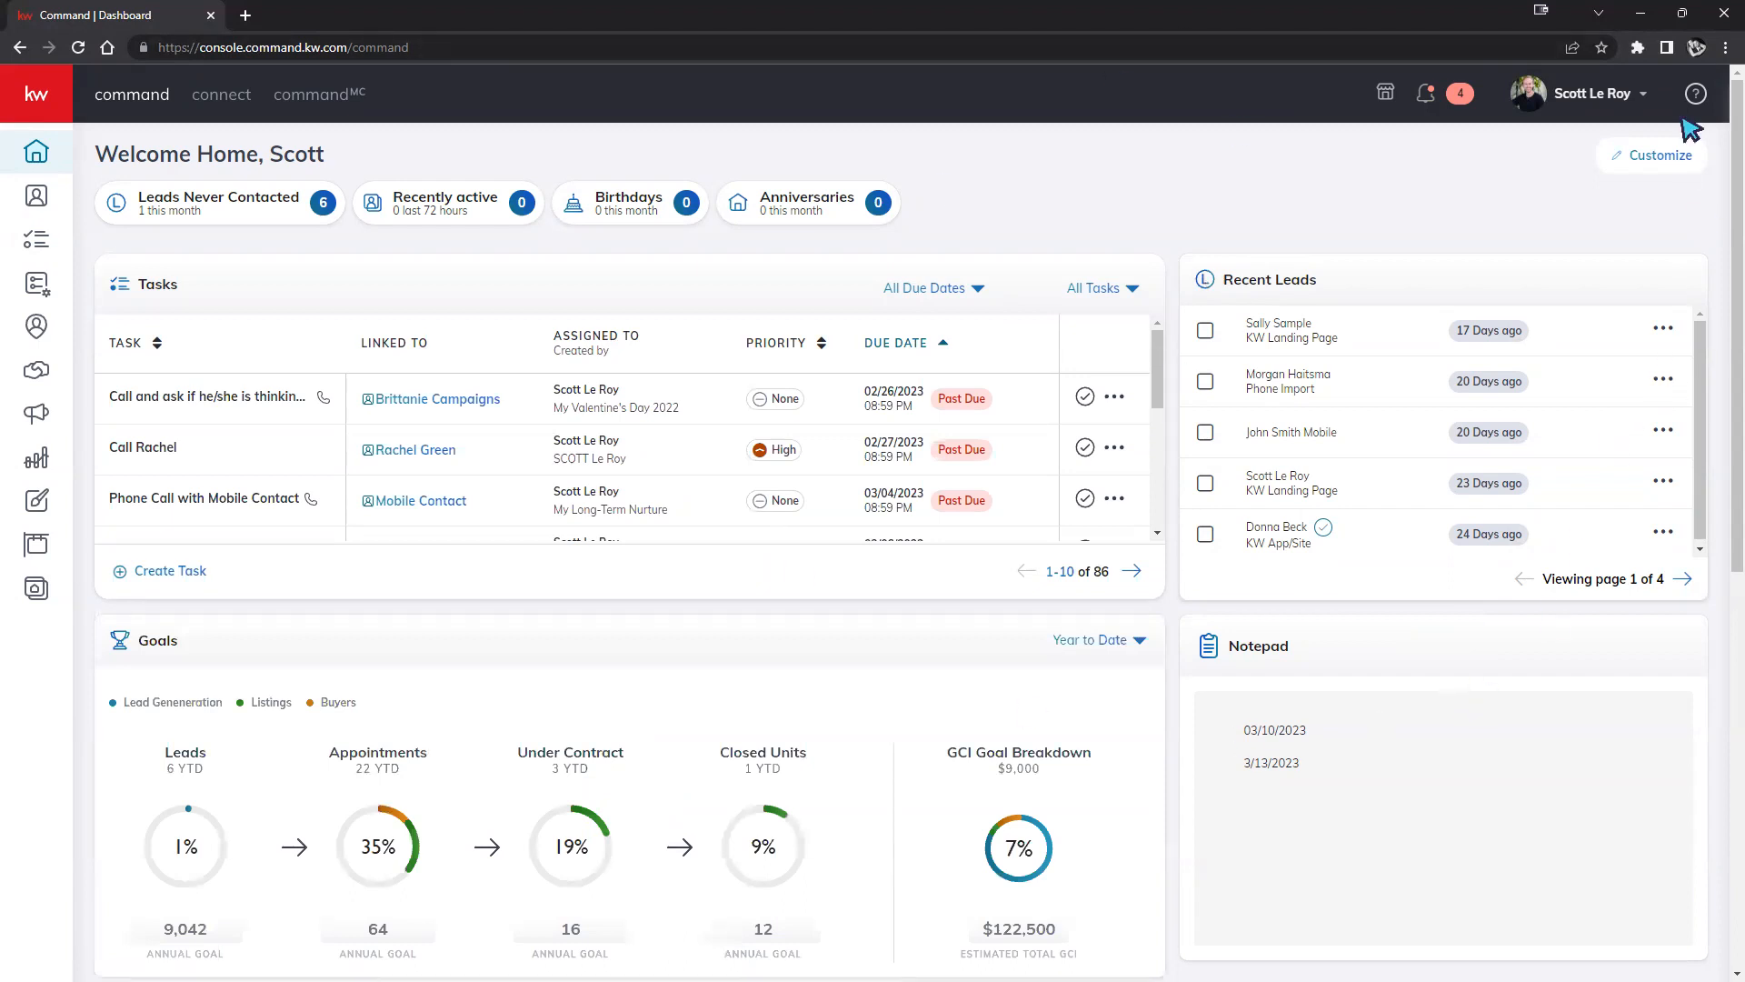
Zoom the page in two steps, expand the sidebar labels, and open the account menu.
{"action": "left_click", "coordinate": [1725, 47]}
{"action": "left_click", "coordinate": [1671, 220]}
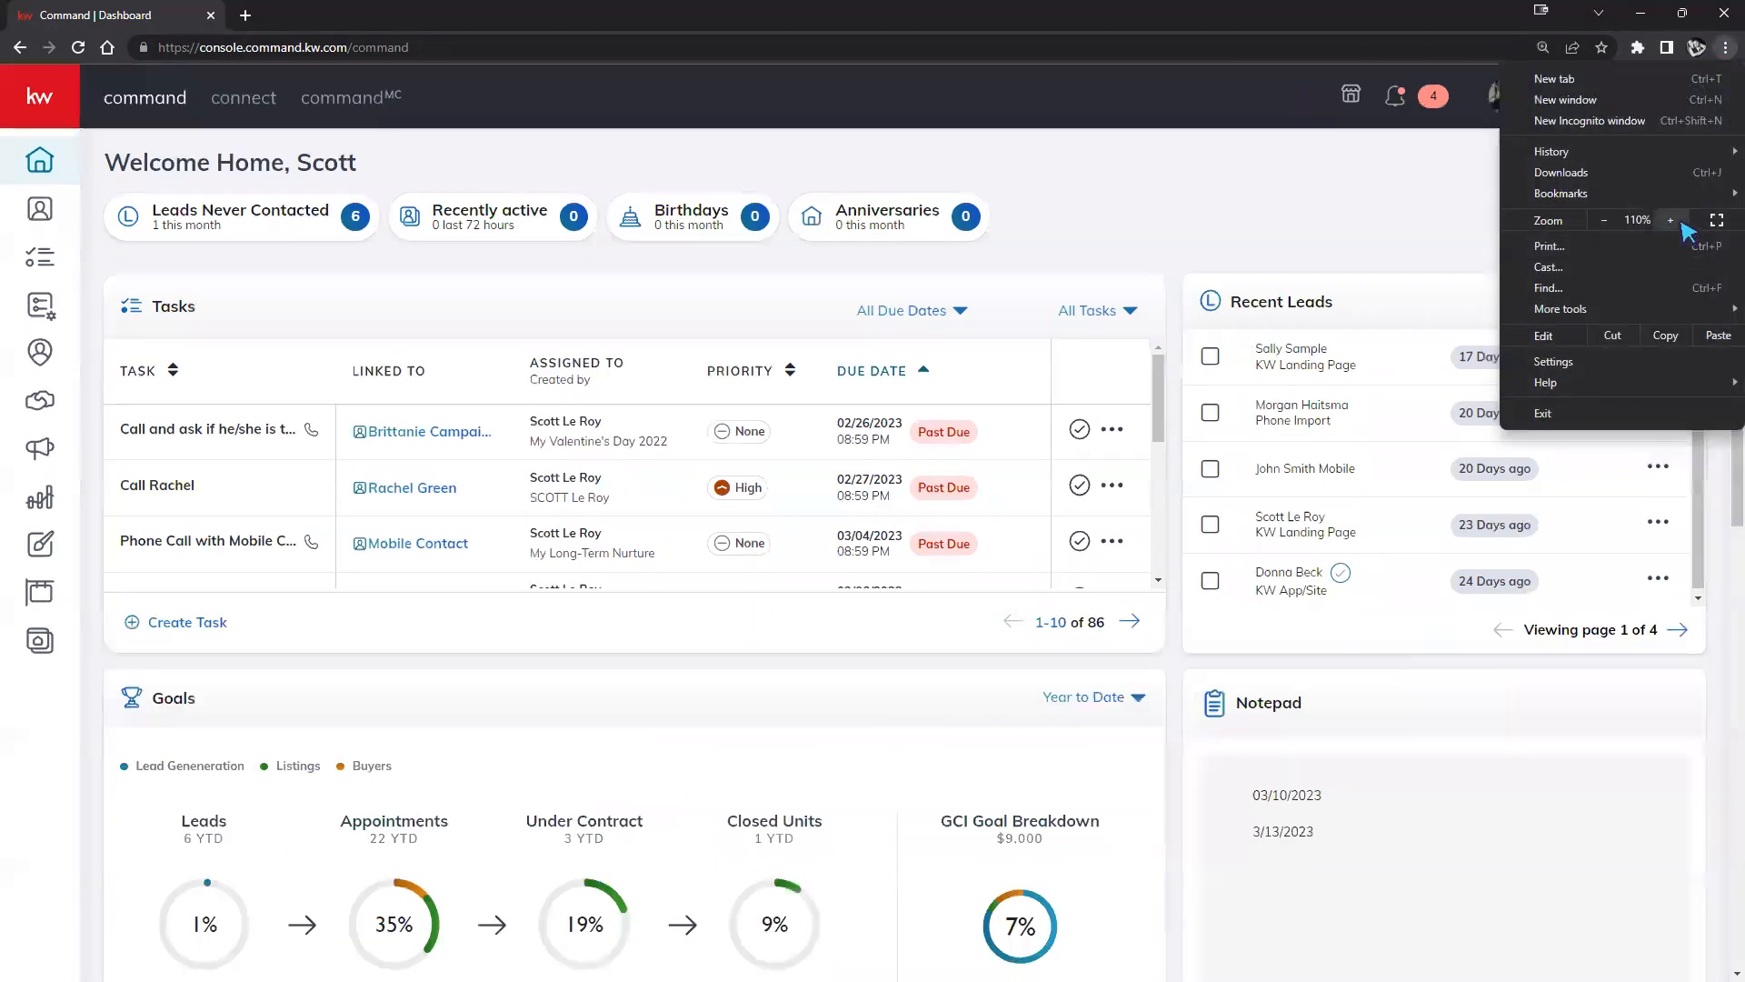
{"action": "left_click", "coordinate": [1671, 220]}
{"action": "left_click", "coordinate": [1329, 257]}
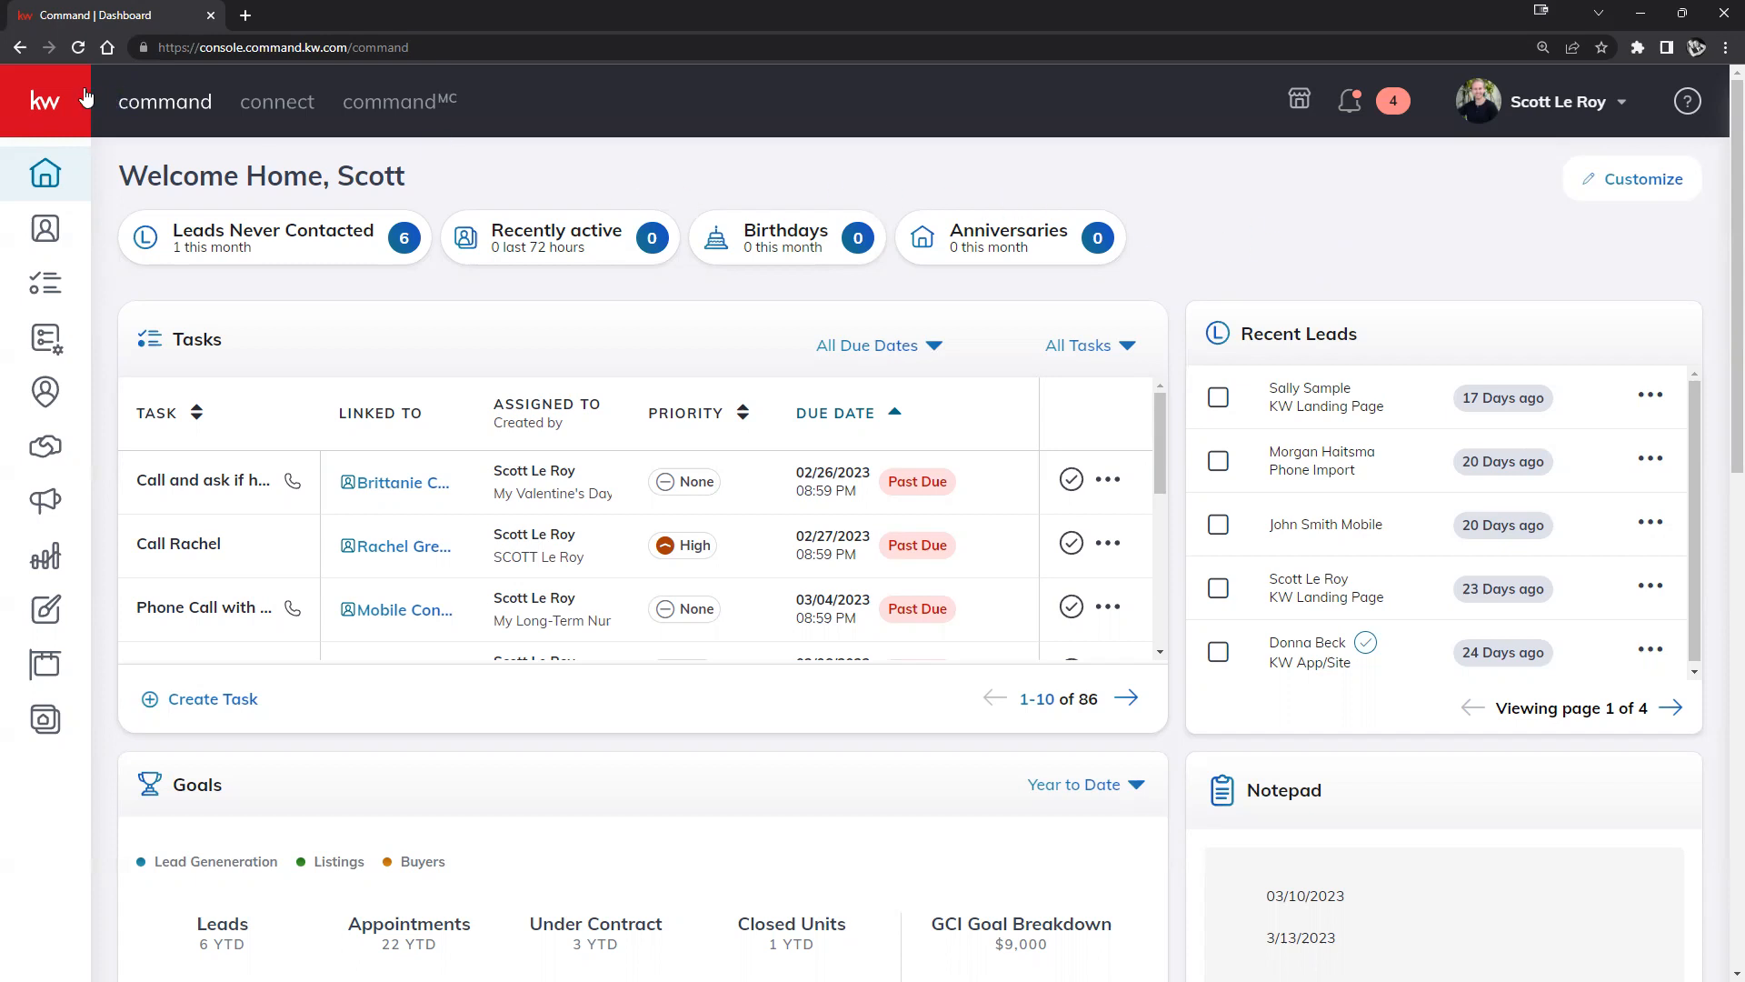
{"action": "left_click", "coordinate": [39, 111]}
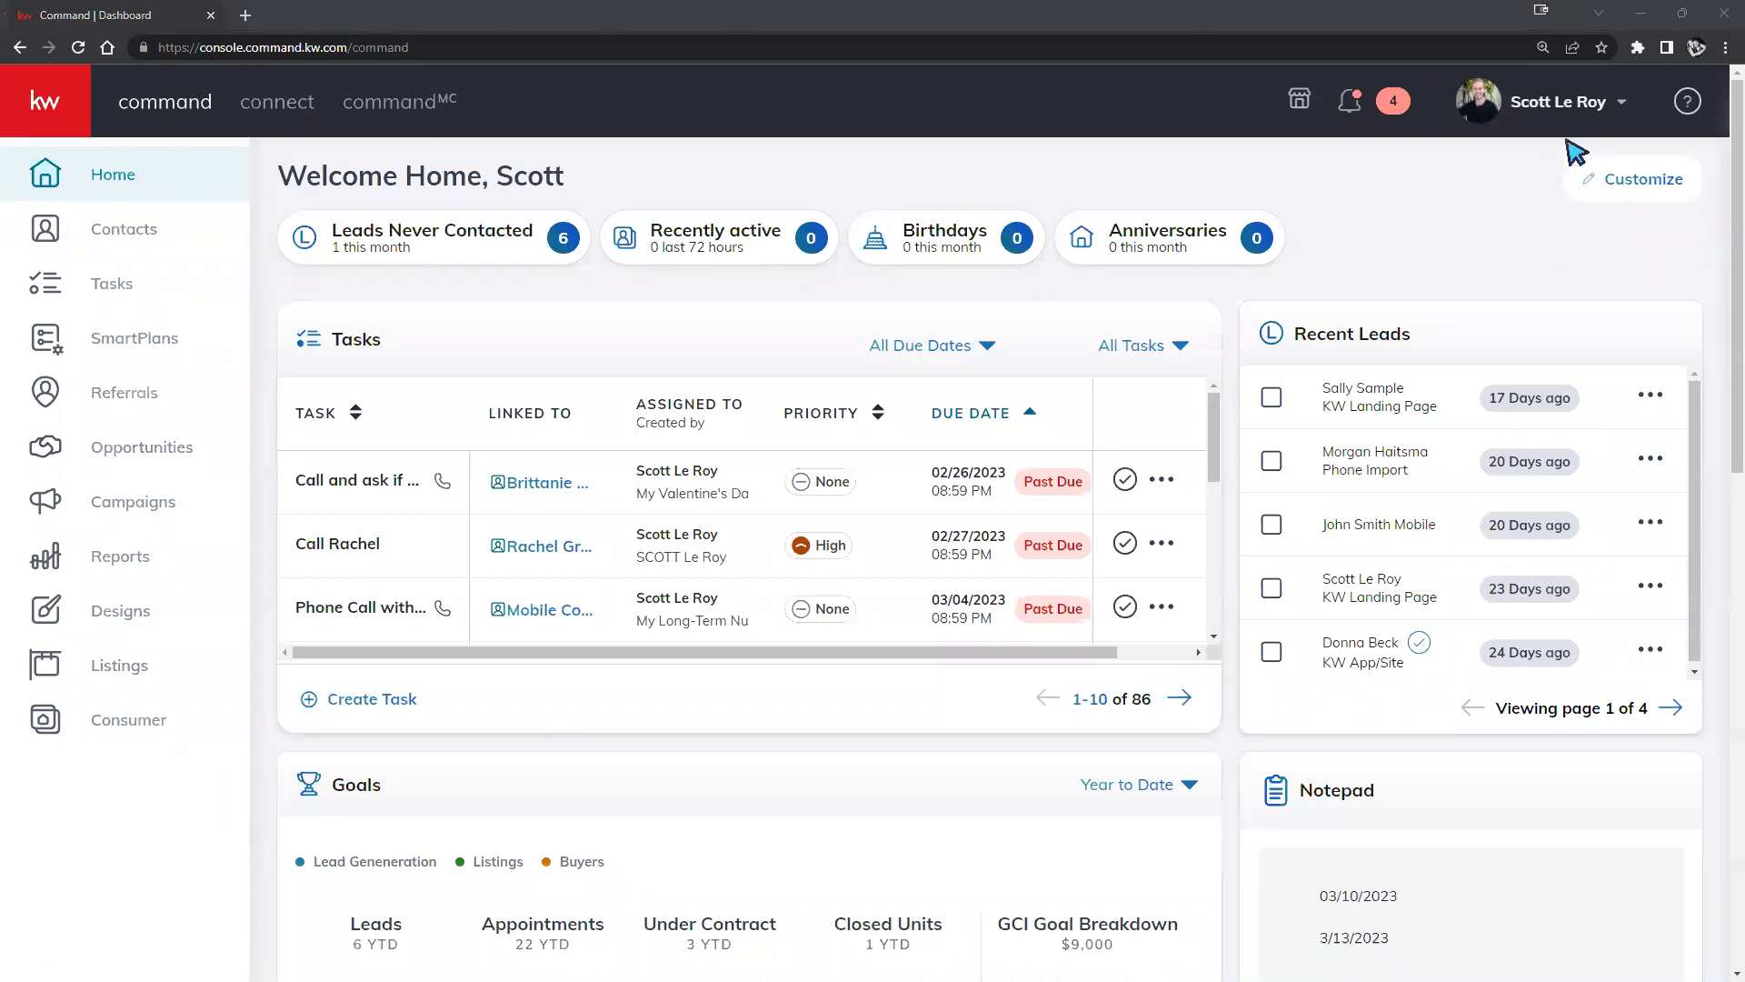
{"action": "left_click", "coordinate": [1560, 109]}
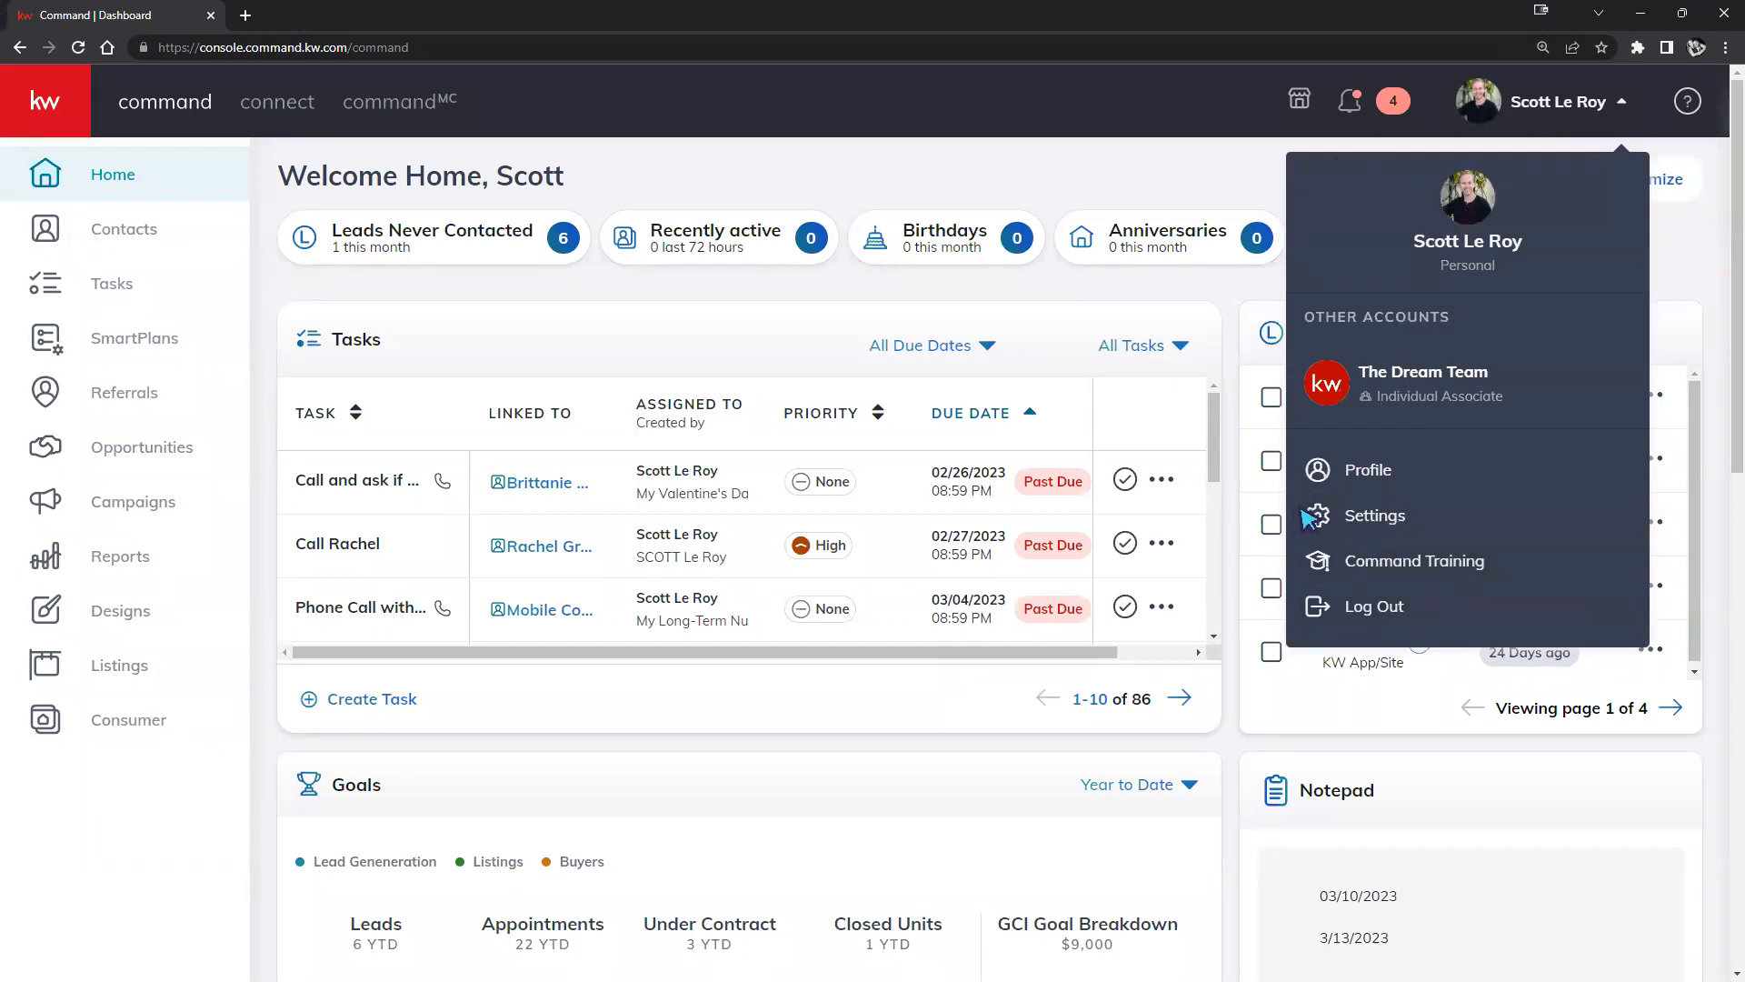
Go to account Settings and browse the Applications list of connected integrations.
{"action": "left_click", "coordinate": [1448, 520]}
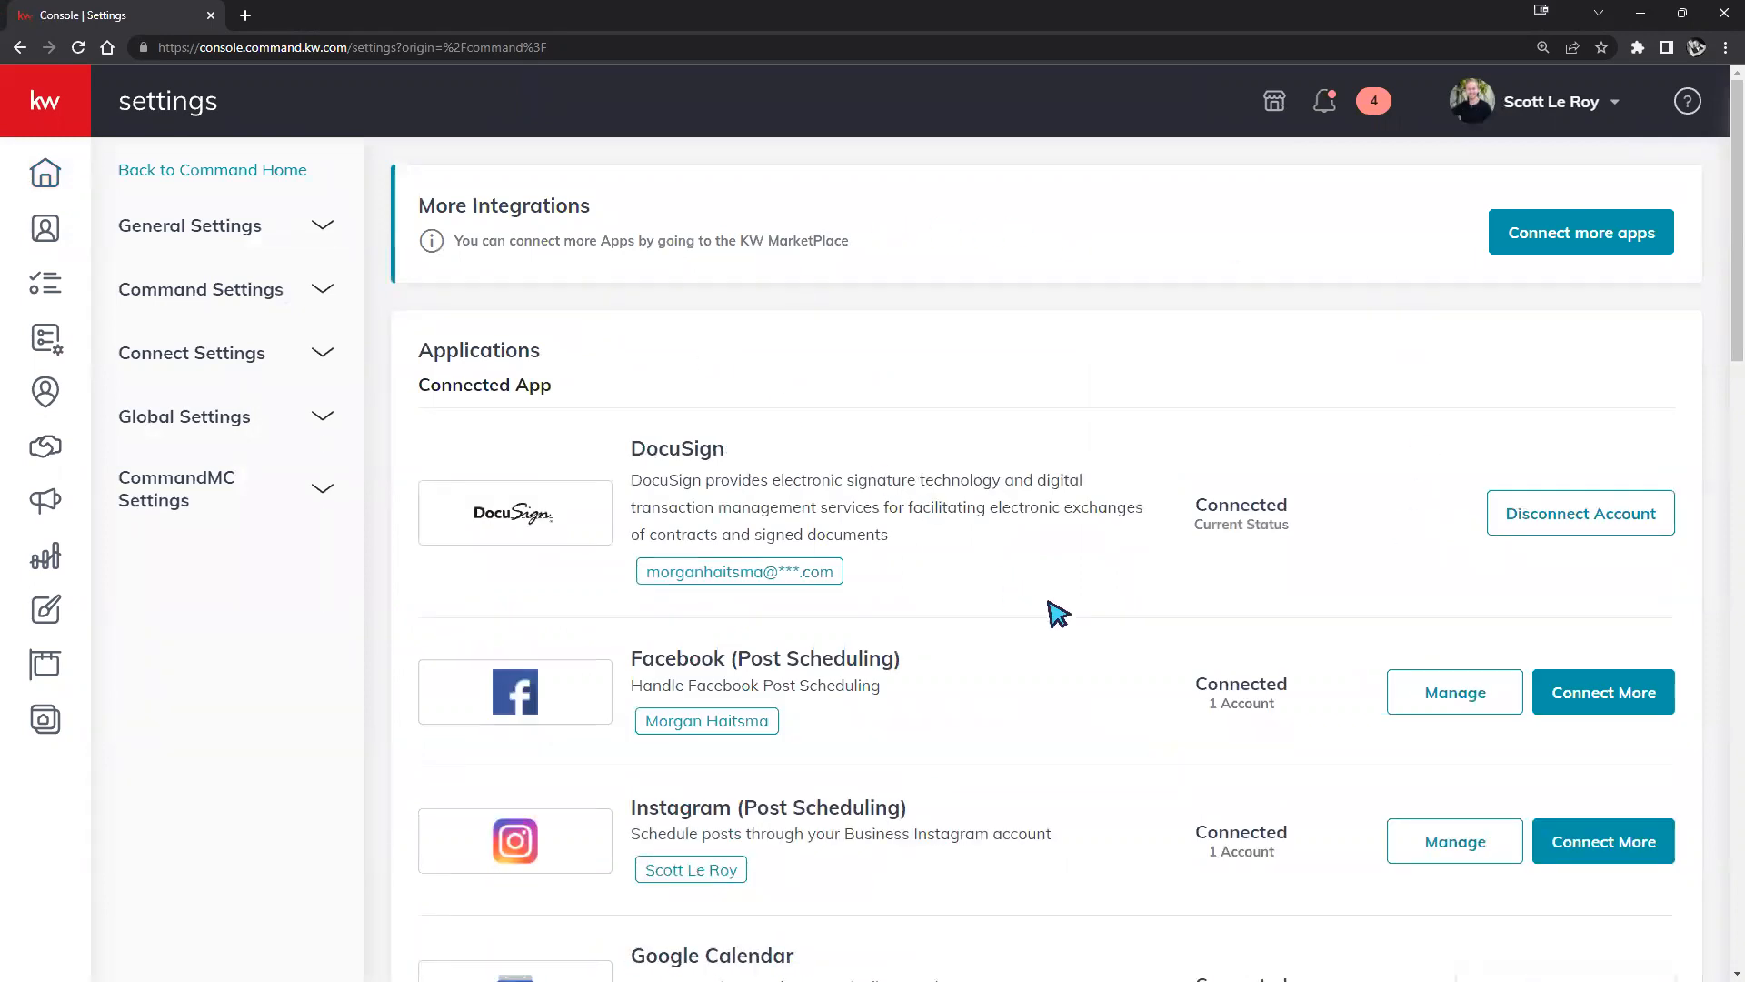
{"action": "scroll", "coordinate": [1051, 611], "scroll_direction": "down", "scroll_amount": 6}
{"action": "scroll", "coordinate": [1059, 615], "scroll_direction": "down", "scroll_amount": 3}
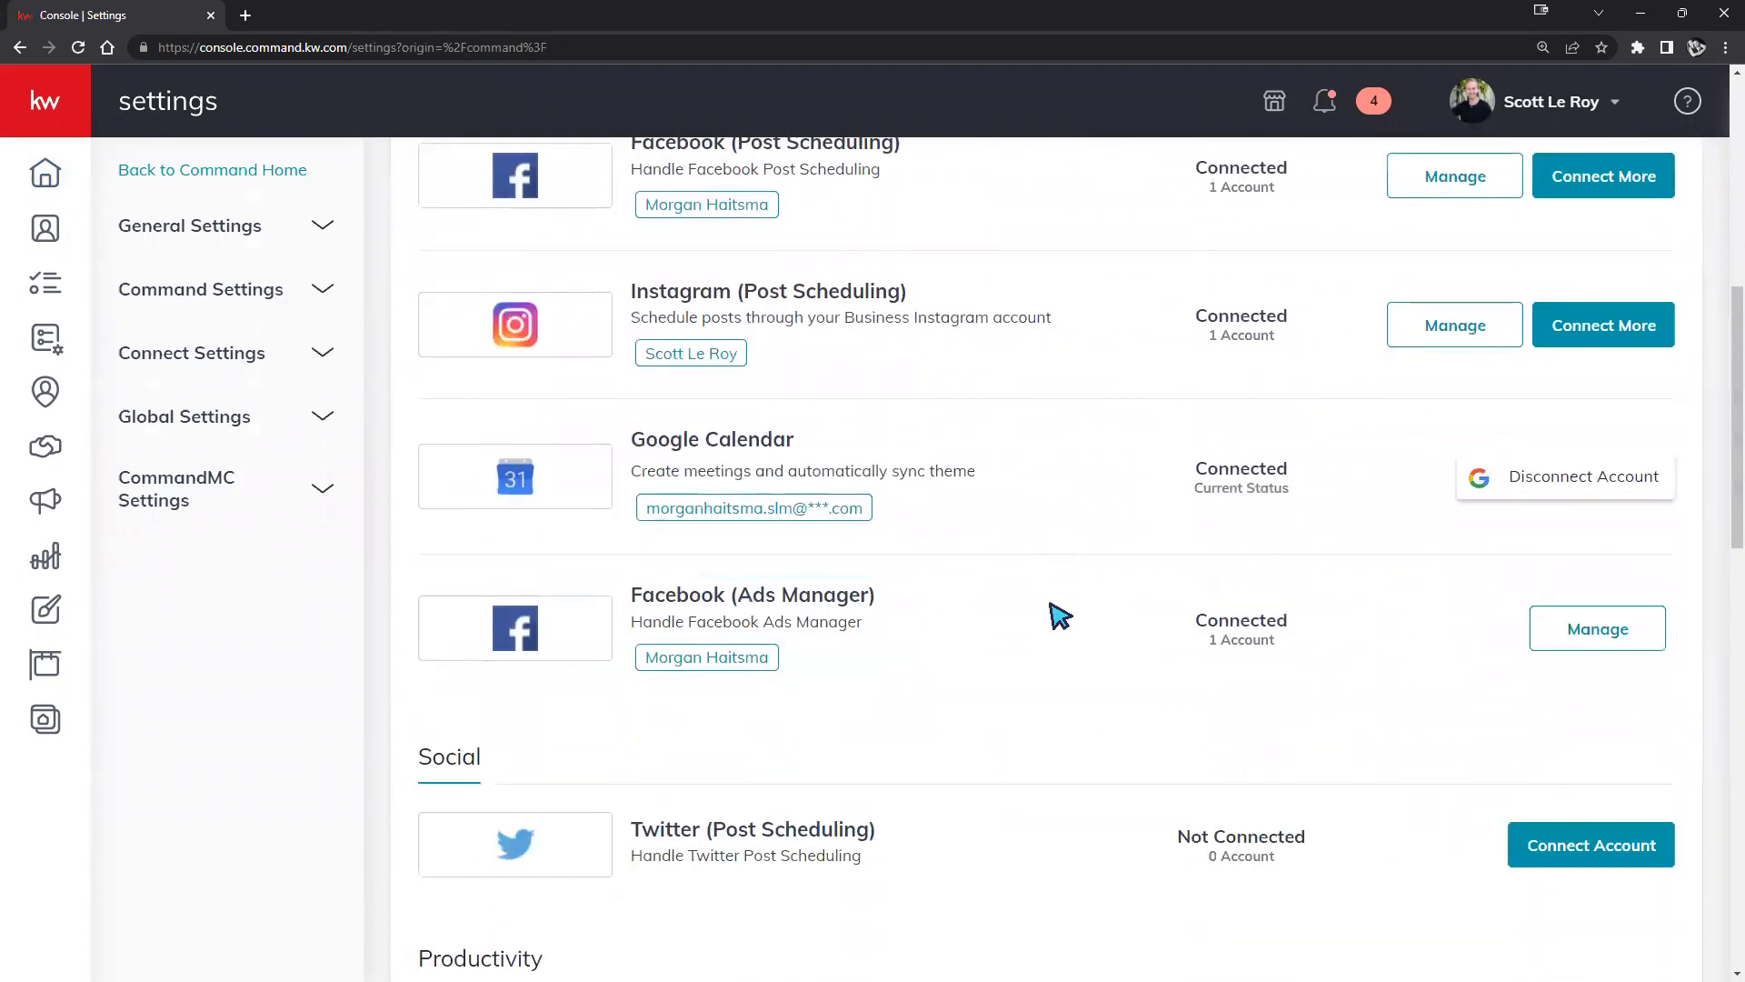
{"action": "scroll", "coordinate": [1060, 615], "scroll_direction": "down", "scroll_amount": 1}
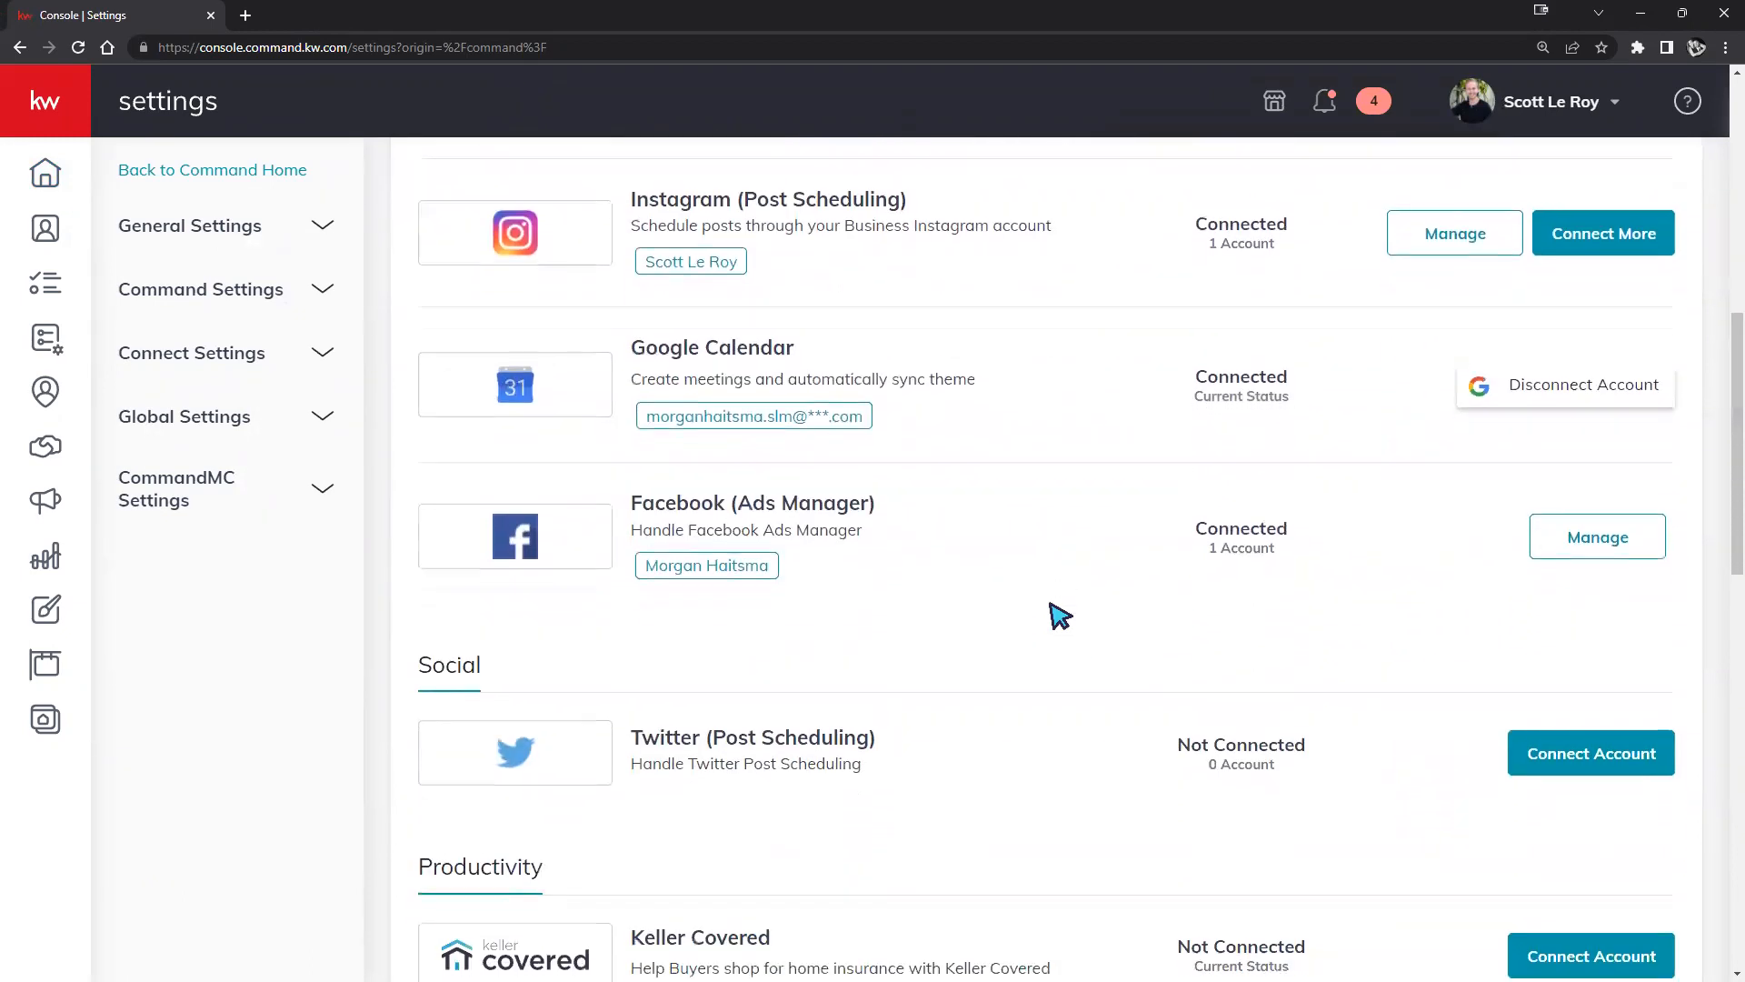
{"action": "scroll", "coordinate": [1060, 616], "scroll_direction": "down", "scroll_amount": 2}
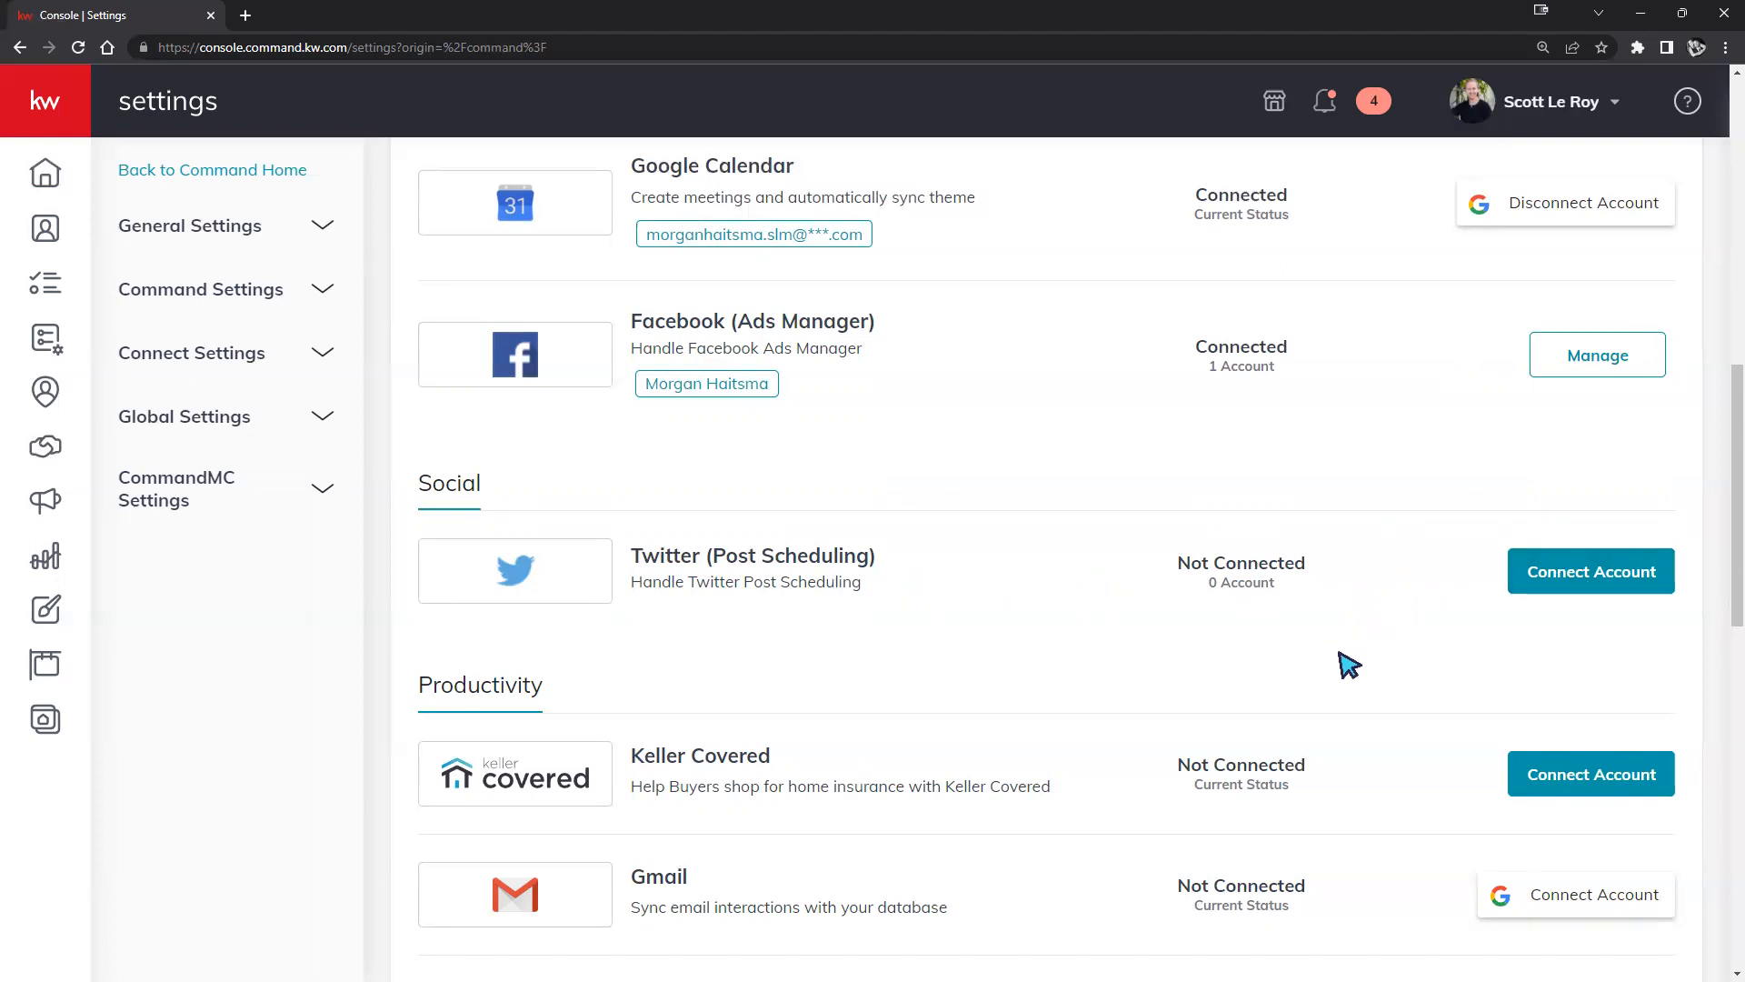
{"action": "scroll", "coordinate": [1329, 730], "scroll_direction": "up", "scroll_amount": 10}
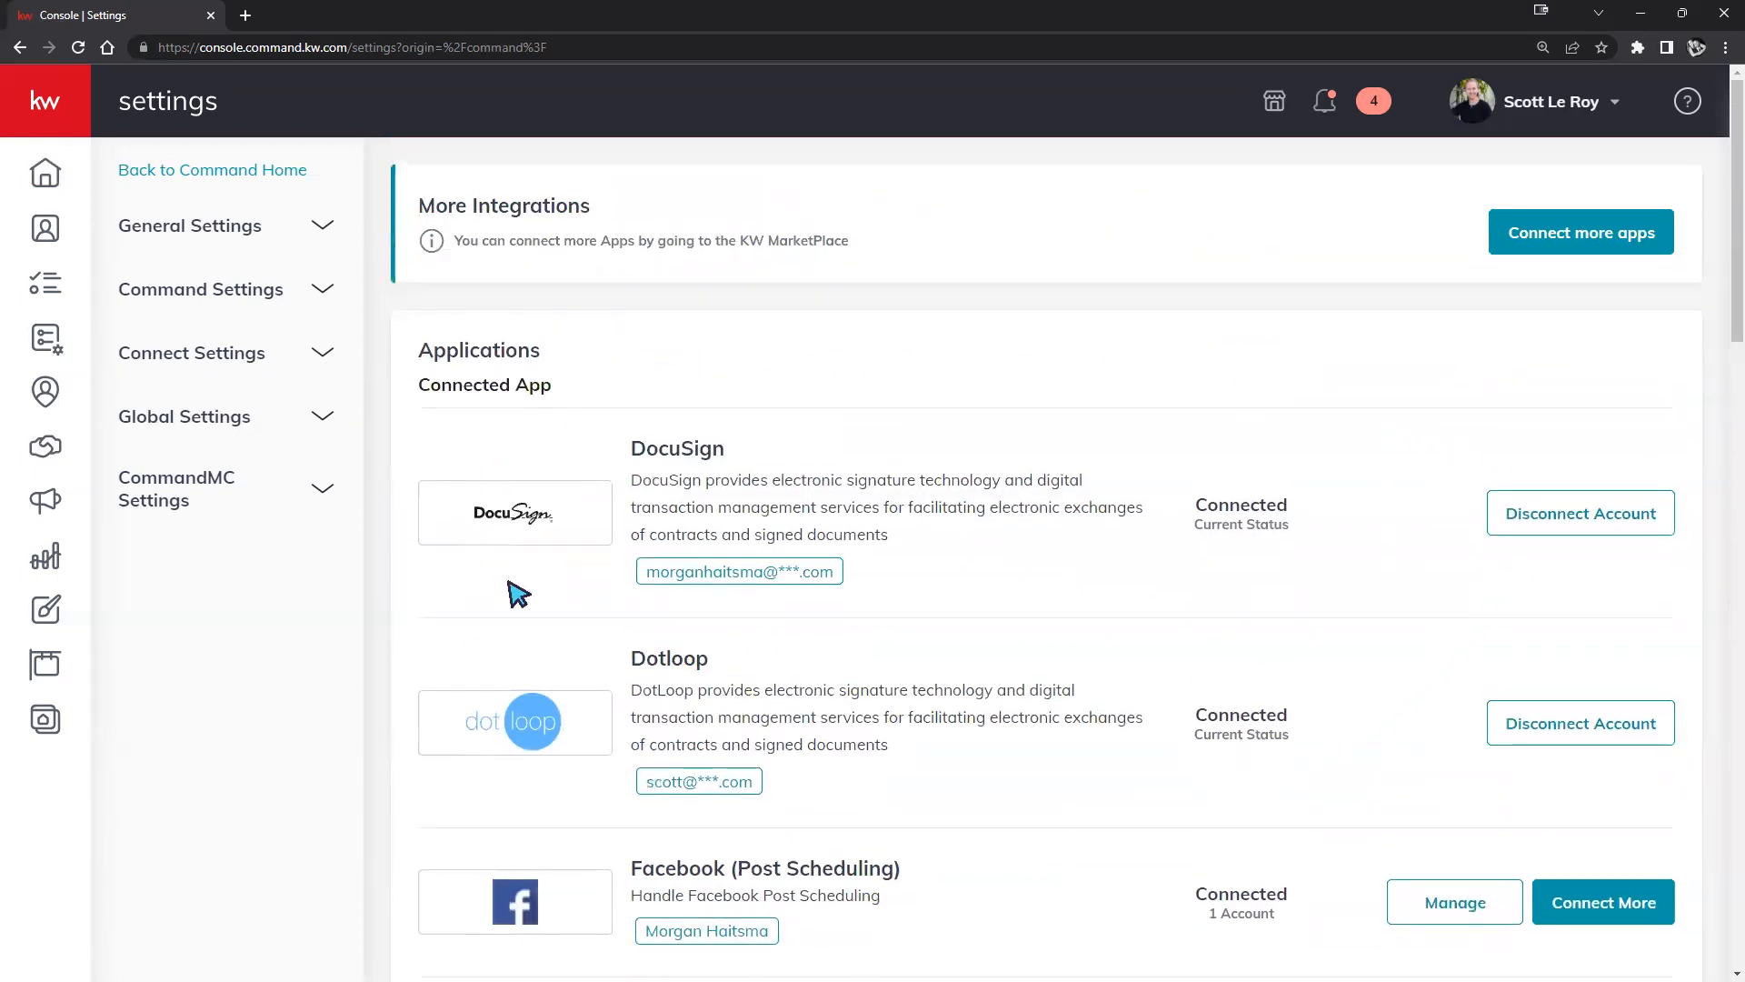
{"action": "scroll", "coordinate": [1430, 689], "scroll_direction": "down", "scroll_amount": 4}
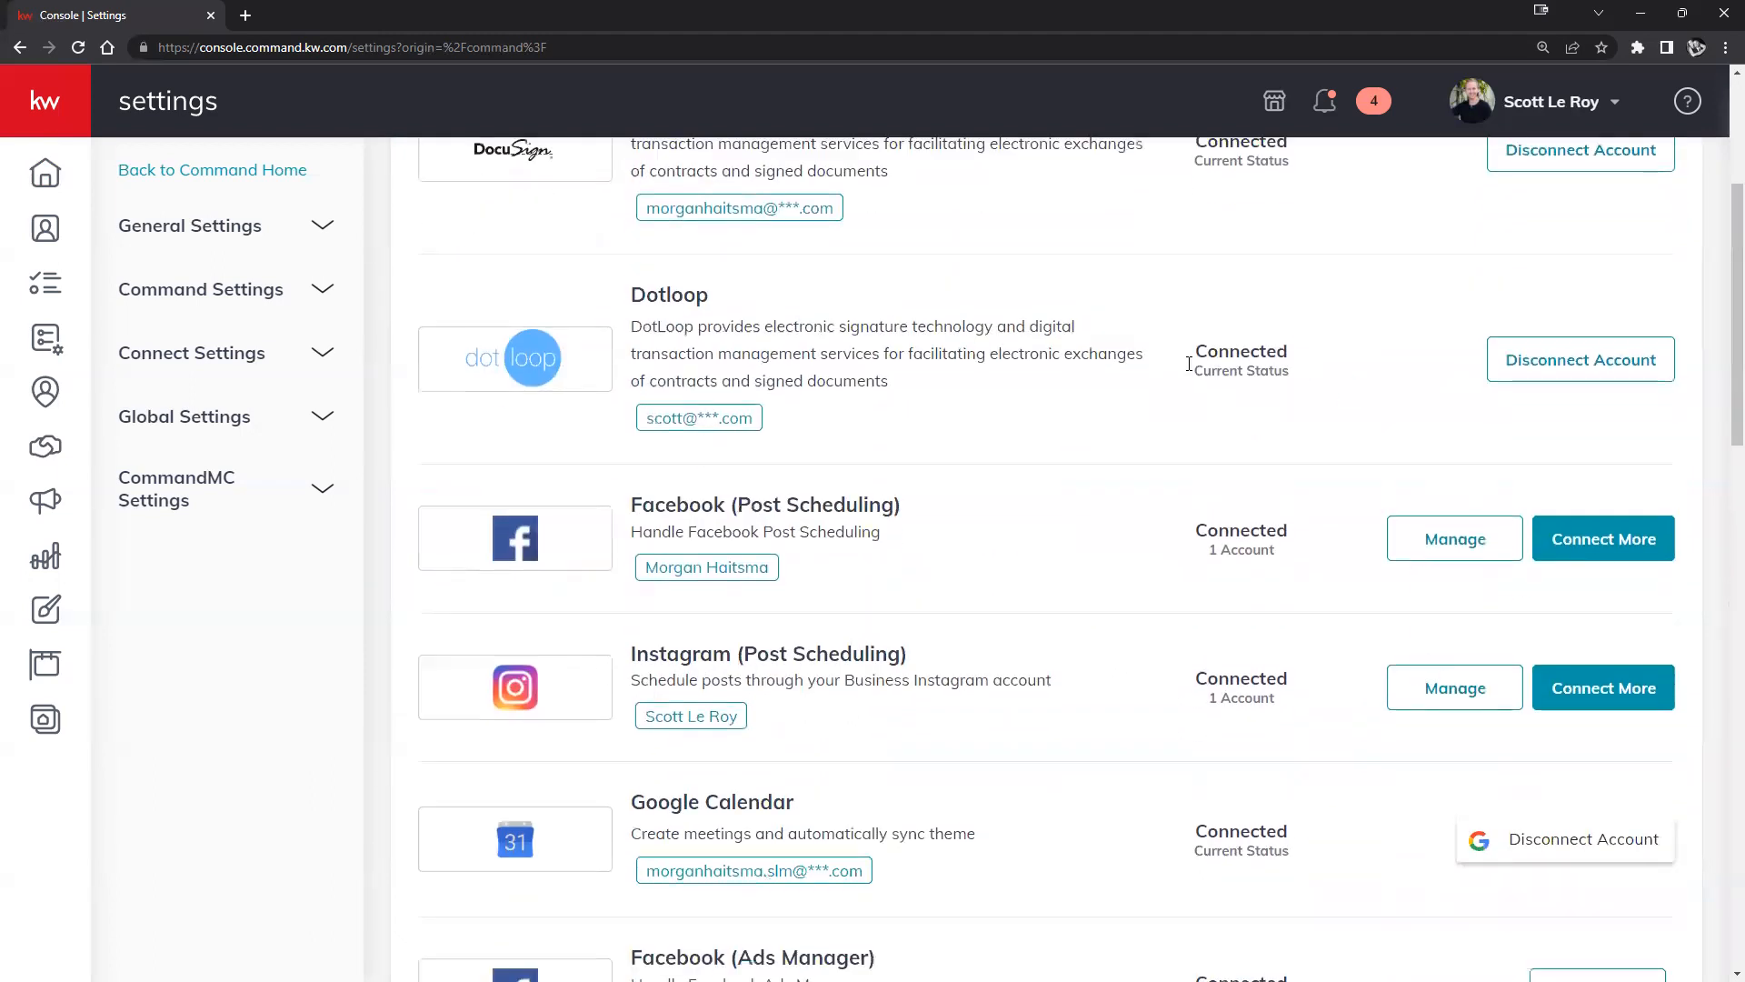
{"action": "scroll", "coordinate": [1355, 724], "scroll_direction": "up", "scroll_amount": 3}
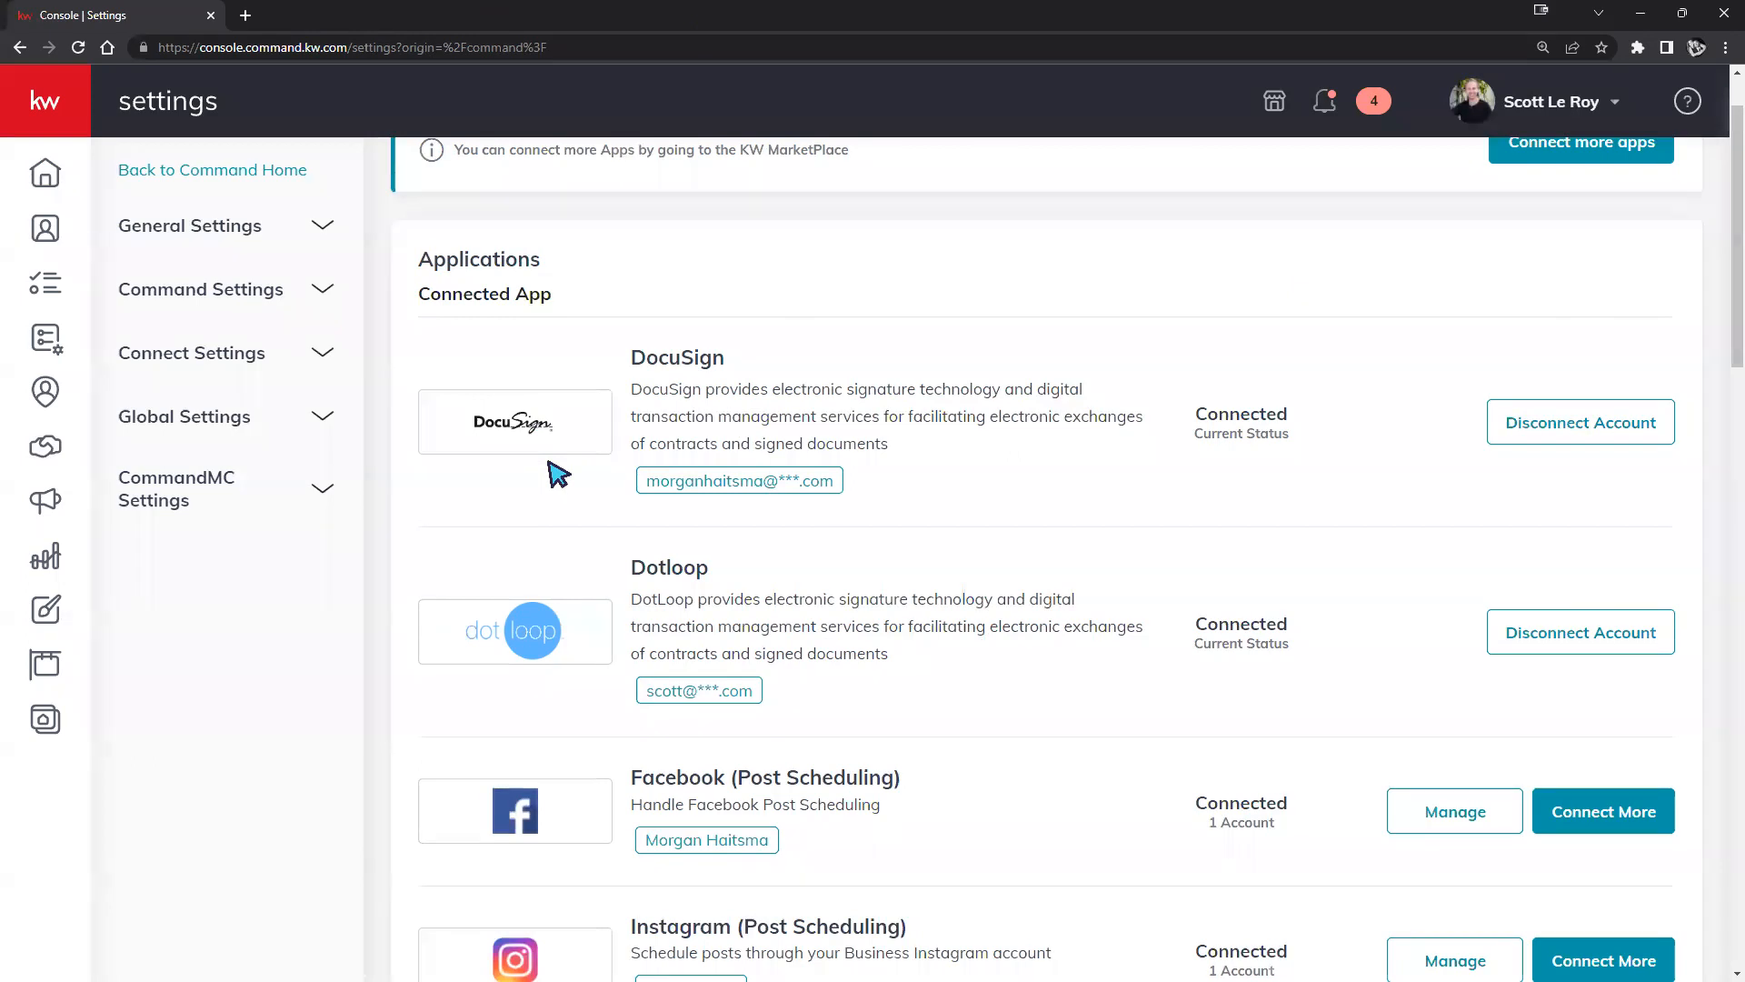
Disconnect DocuSign and confirm it shows Not Connected under Digital Signature & Transactions.
{"action": "left_click", "coordinate": [1531, 421]}
{"action": "left_click", "coordinate": [941, 755]}
{"action": "scroll", "coordinate": [1019, 497], "scroll_direction": "down", "scroll_amount": 6}
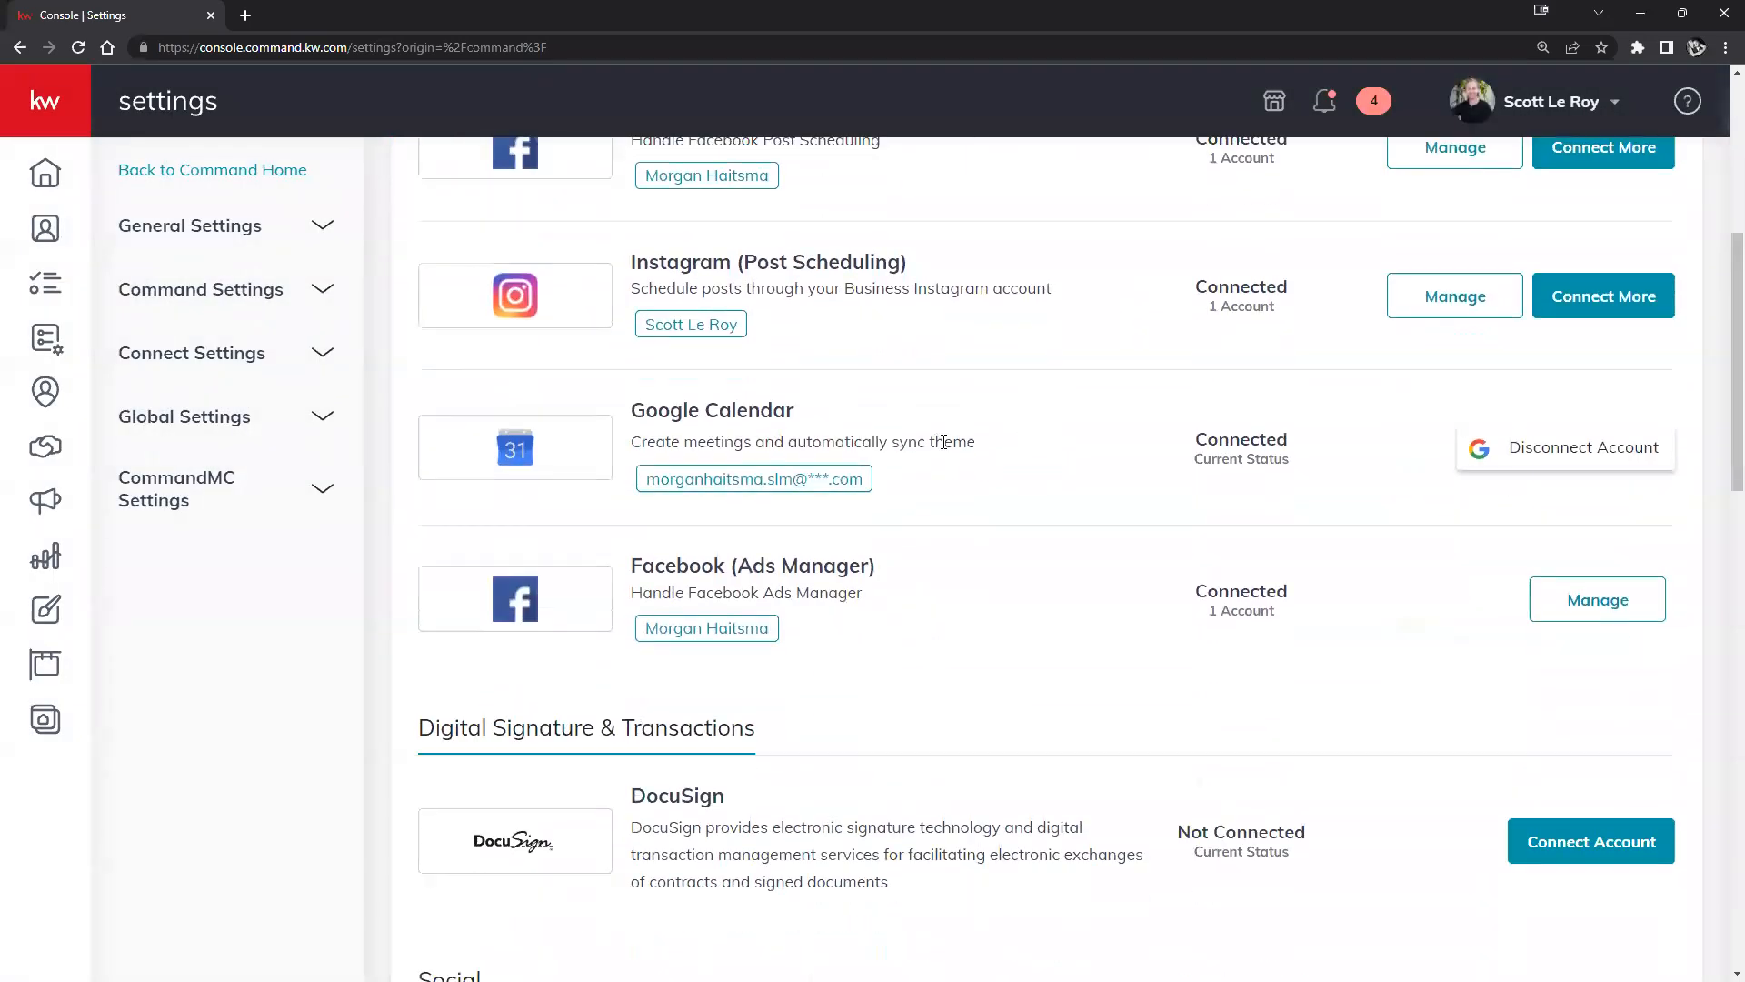
{"action": "mouse_move", "coordinate": [416, 656]}
{"action": "left_mouse_down"}
{"action": "mouse_move", "coordinate": [585, 635]}
{"action": "mouse_move", "coordinate": [822, 654]}
{"action": "left_mouse_up"}
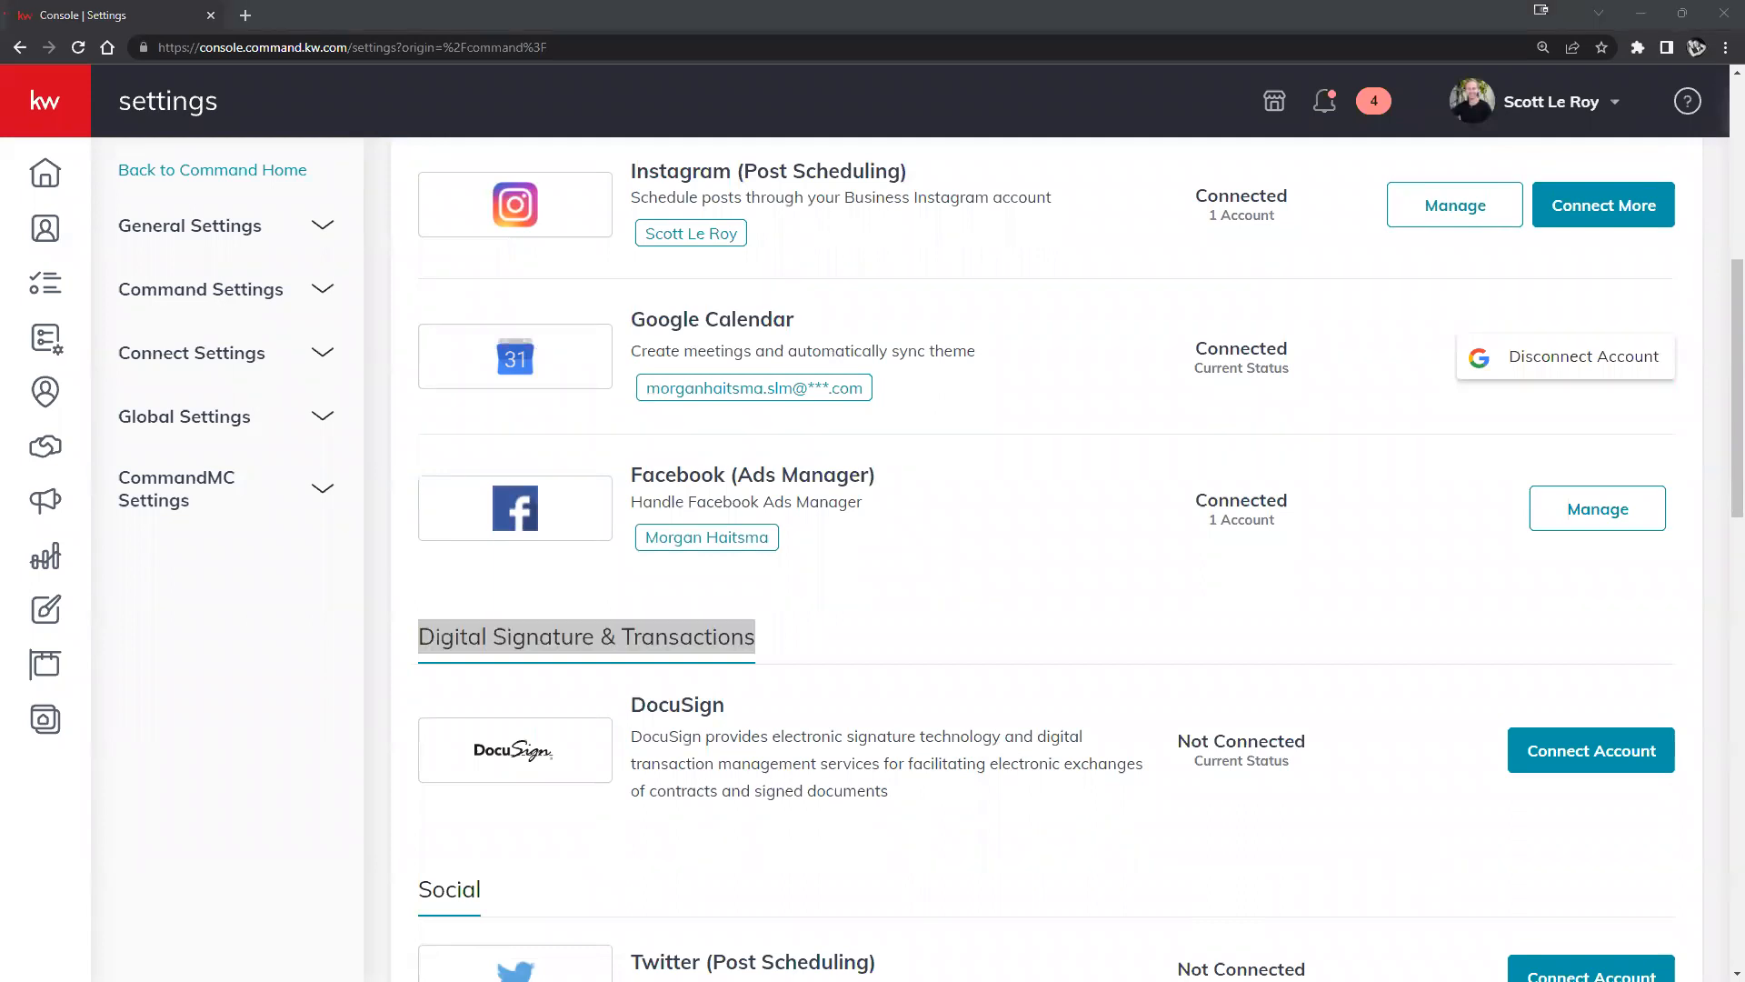
Open the DocuSign Connection form and review its pre-filled preferred email.
{"action": "left_click", "coordinate": [1611, 765]}
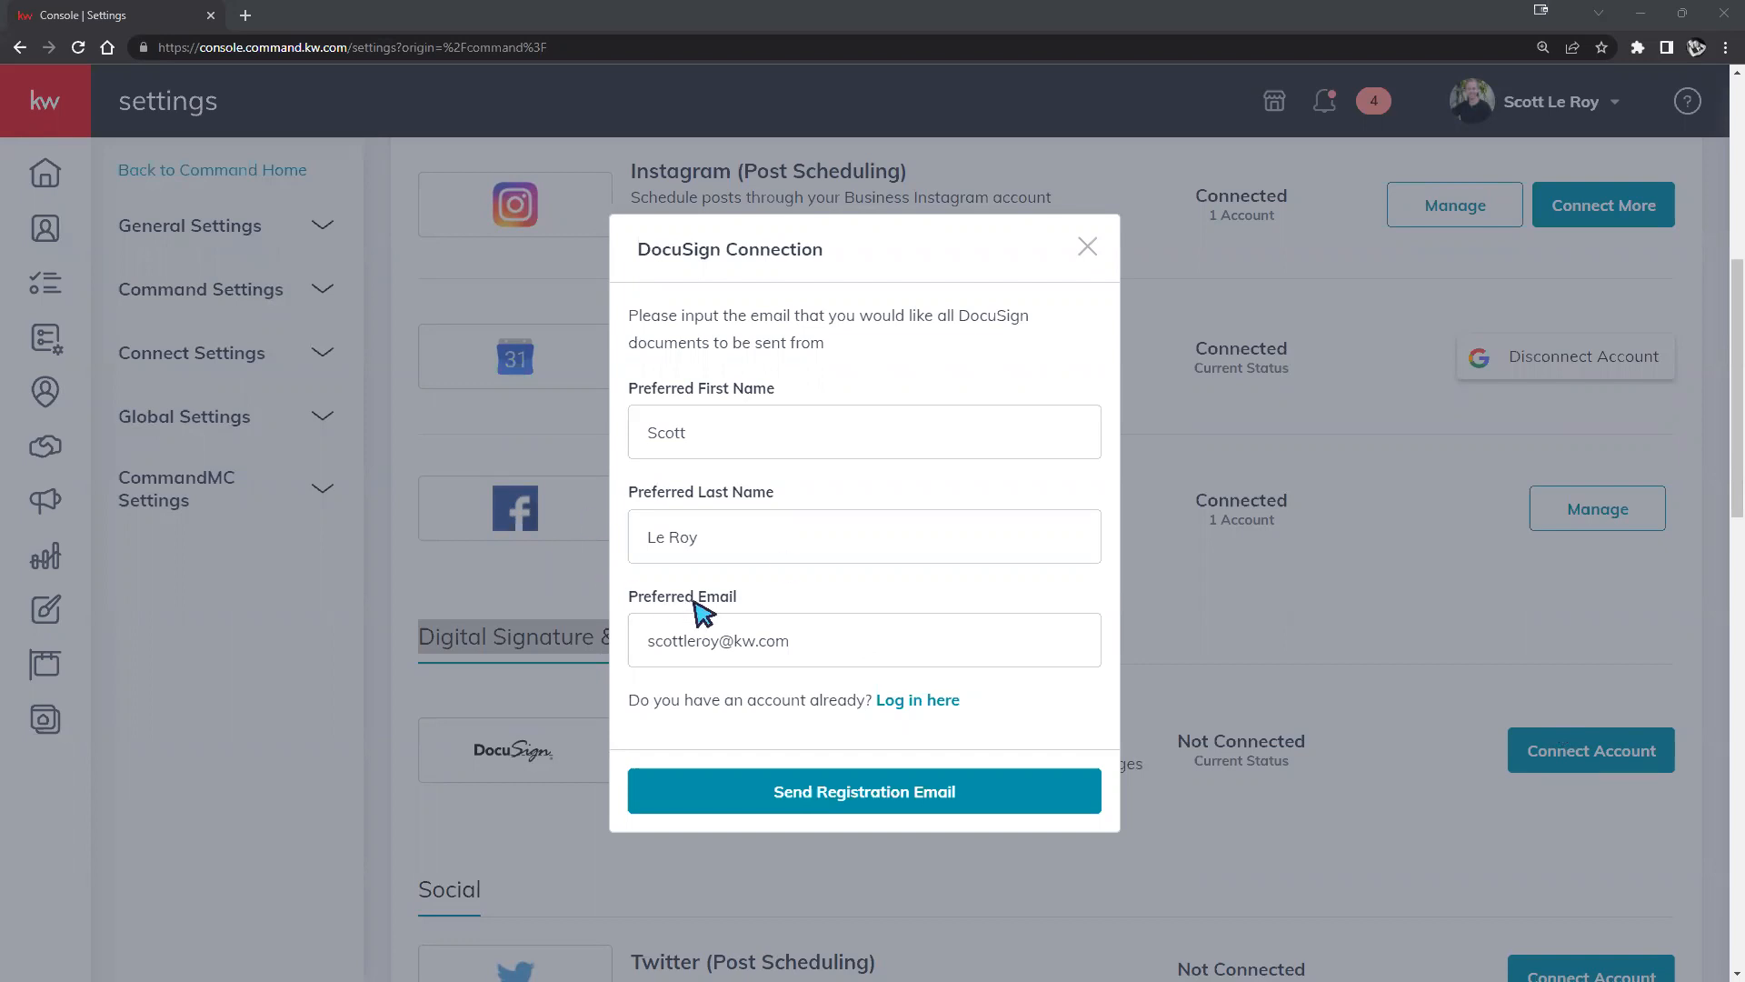
{"action": "left_click_drag", "start_coordinate": [837, 653], "coordinate": [647, 650]}
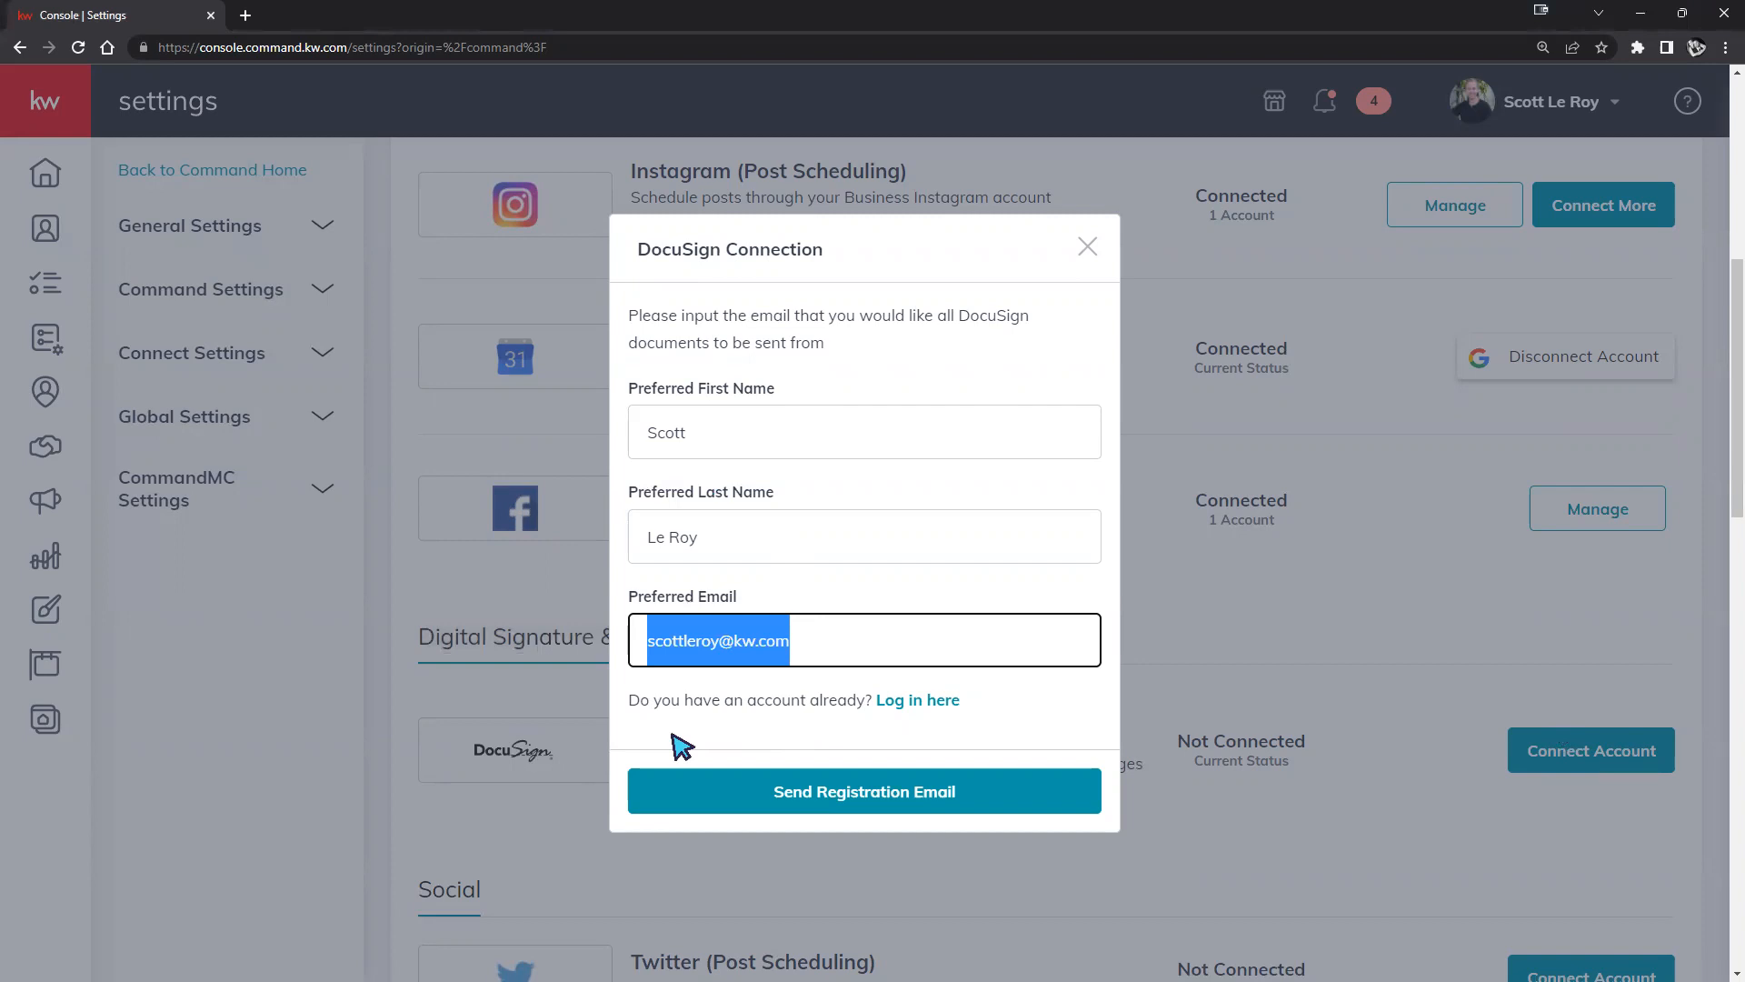
{"action": "left_click", "coordinate": [831, 648]}
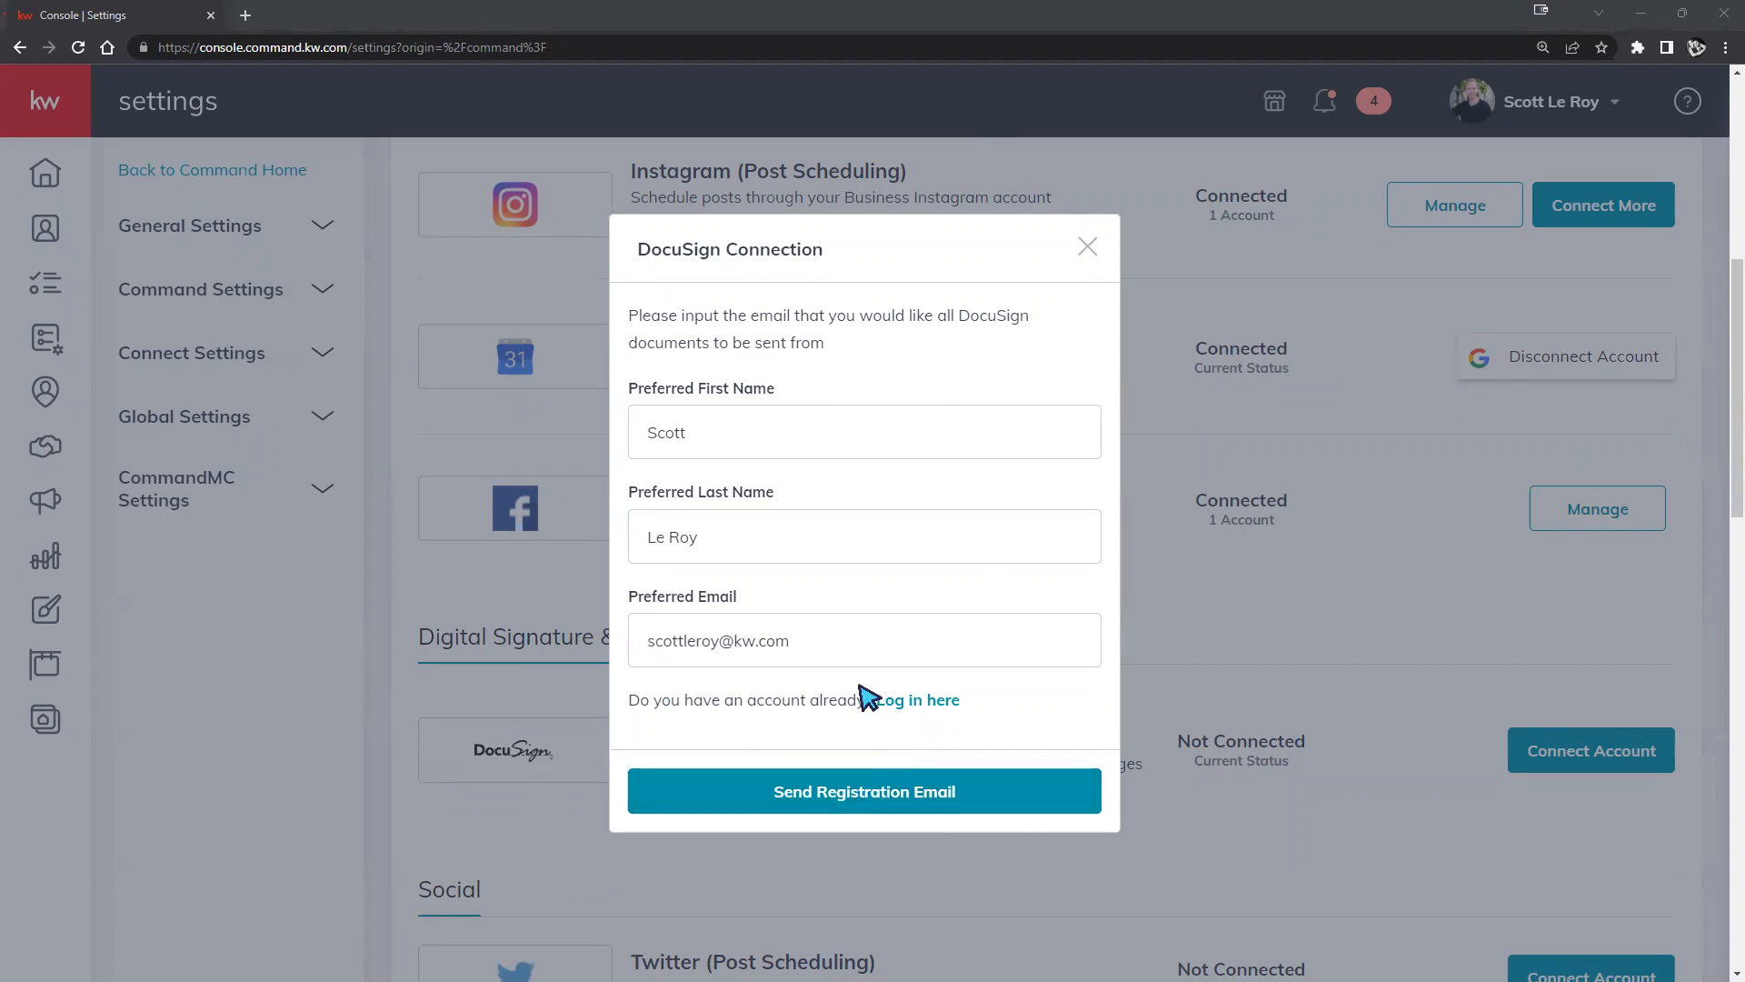
Choose to log in with an existing DocuSign account and enter that account's email username.
{"action": "left_click", "coordinate": [939, 703]}
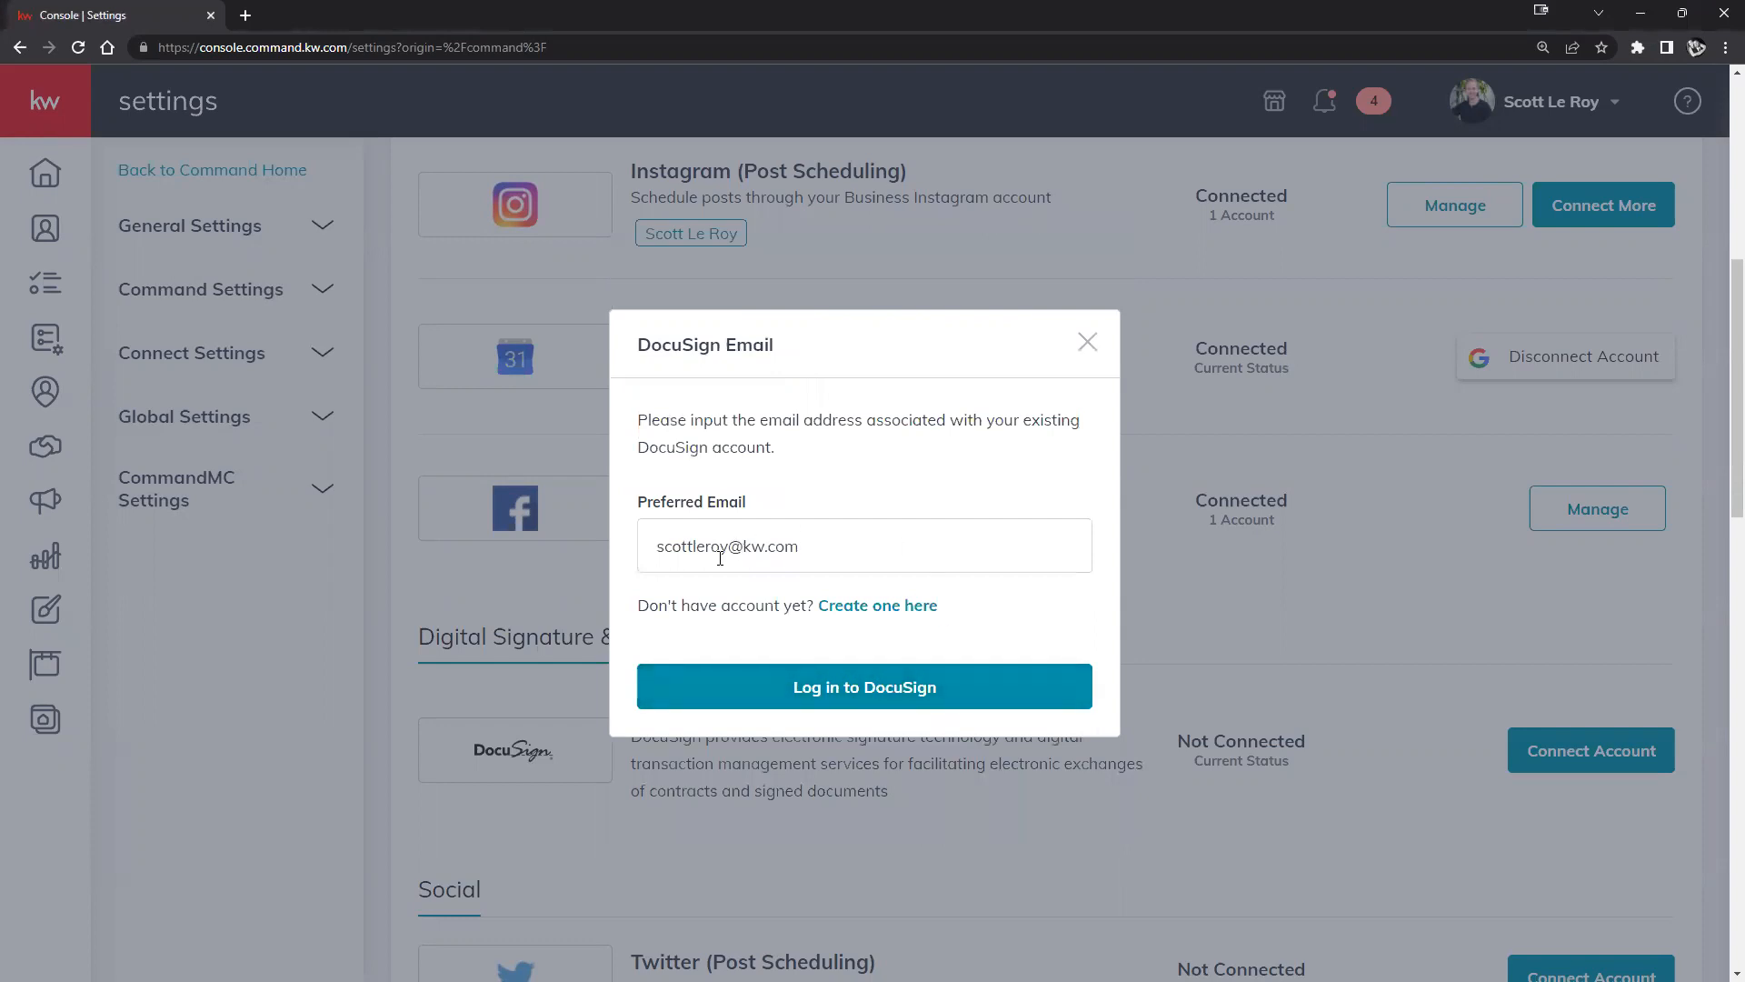
{"action": "left_click_drag", "start_coordinate": [727, 548], "coordinate": [648, 552]}
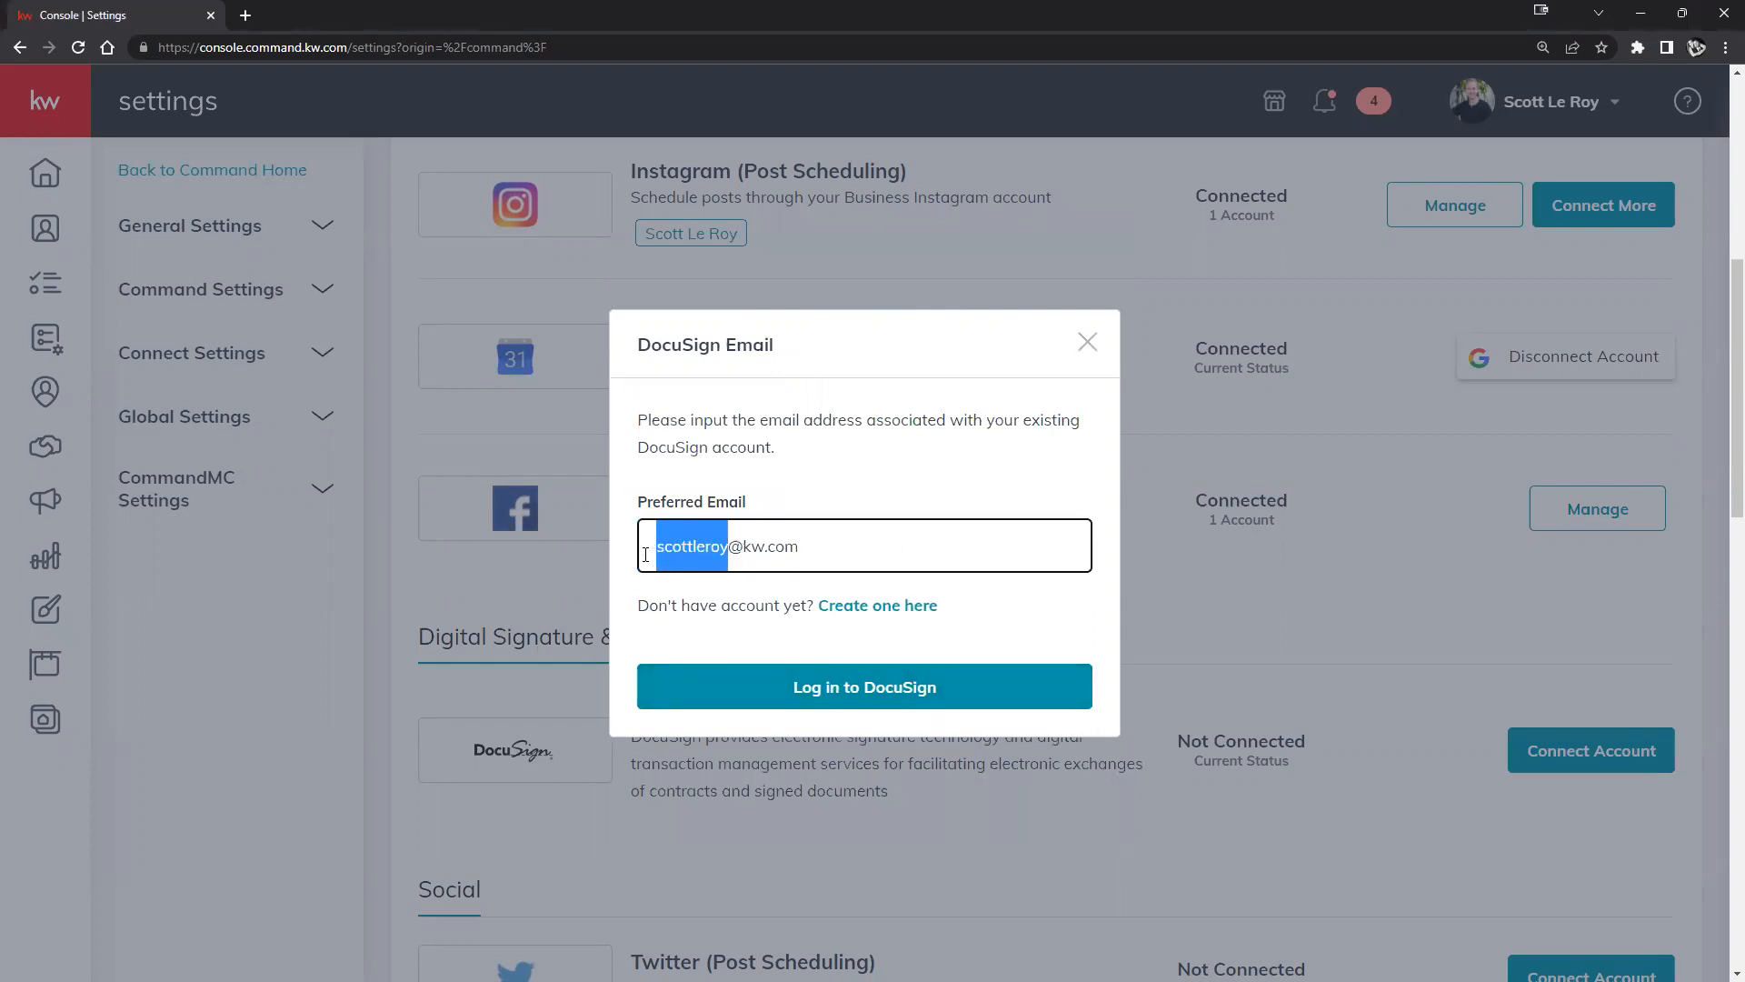
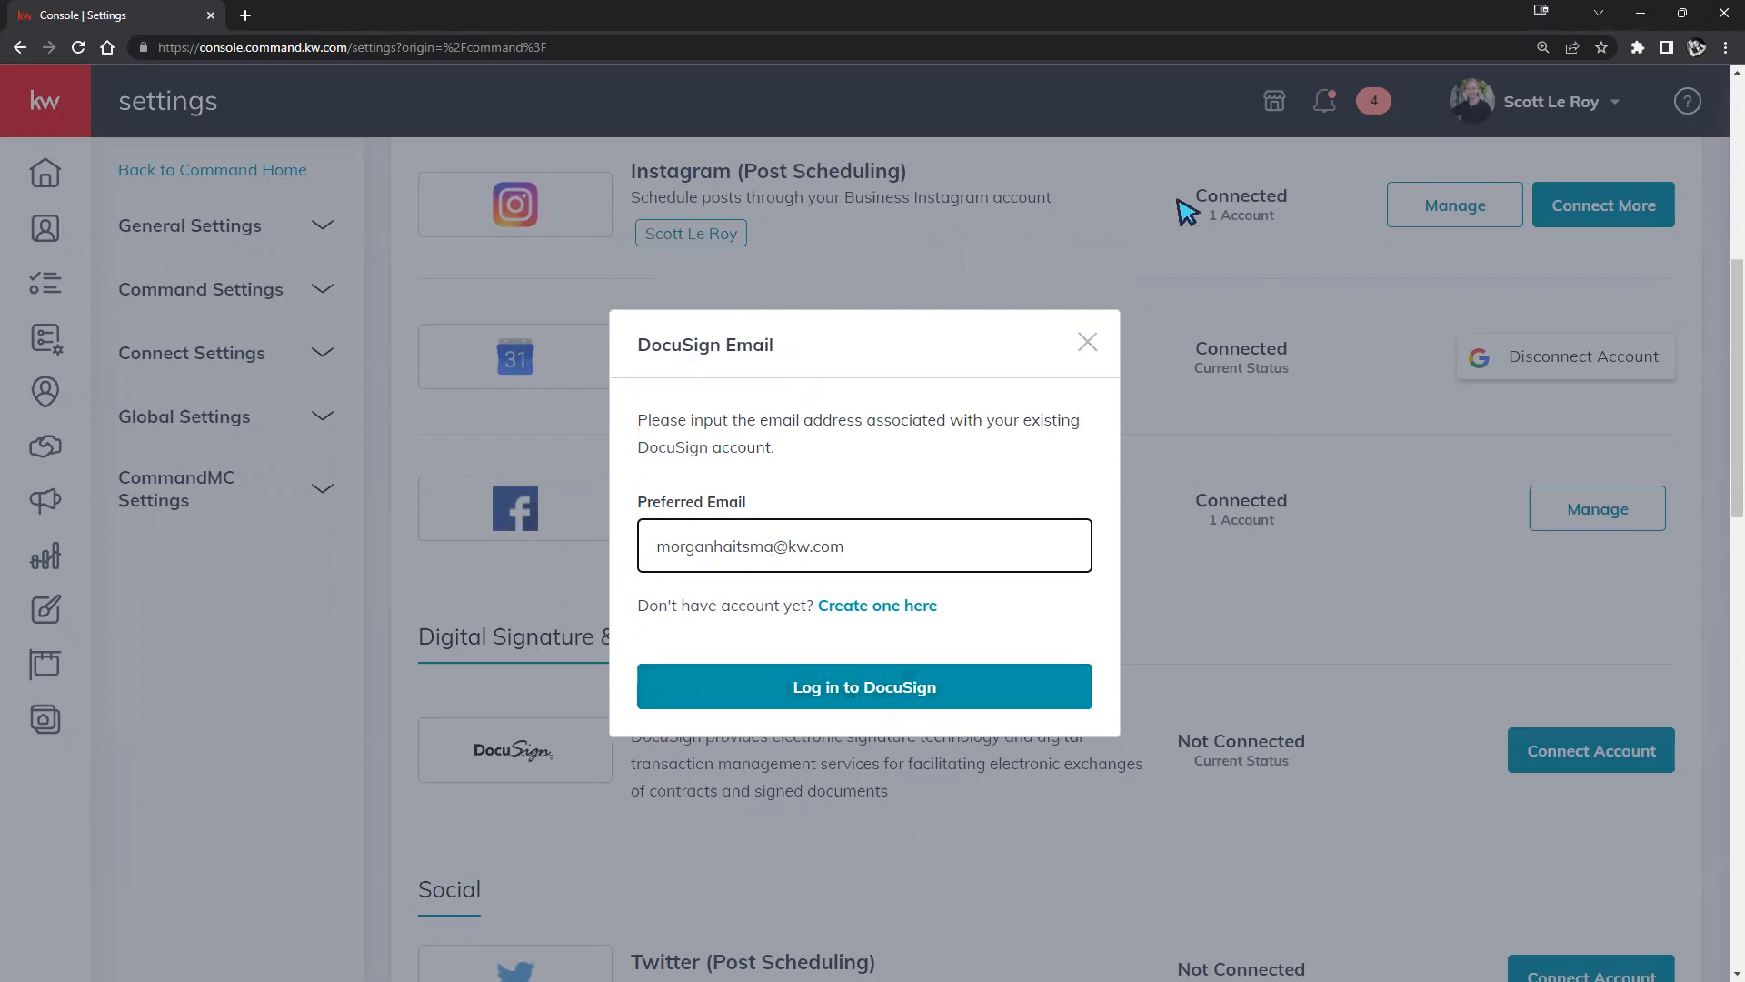
Submit the email and log in to DocuSign with the account password.
{"action": "left_click", "coordinate": [832, 686]}
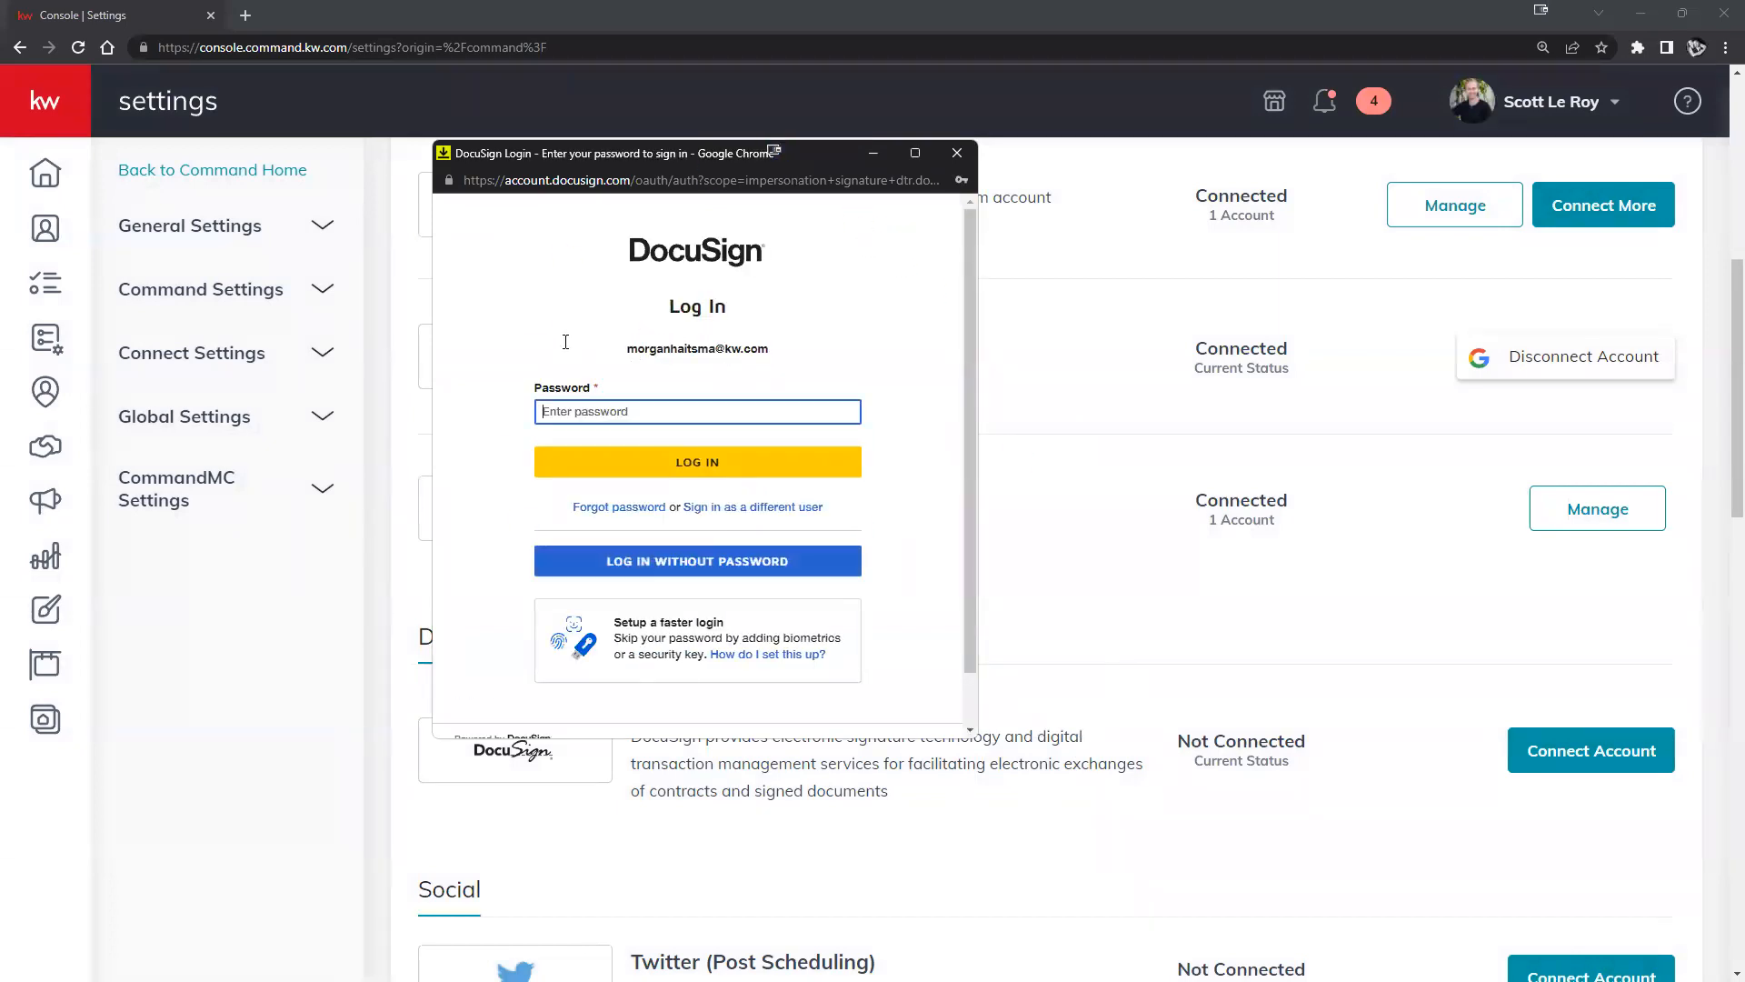
{"action": "left_click", "coordinate": [681, 460]}
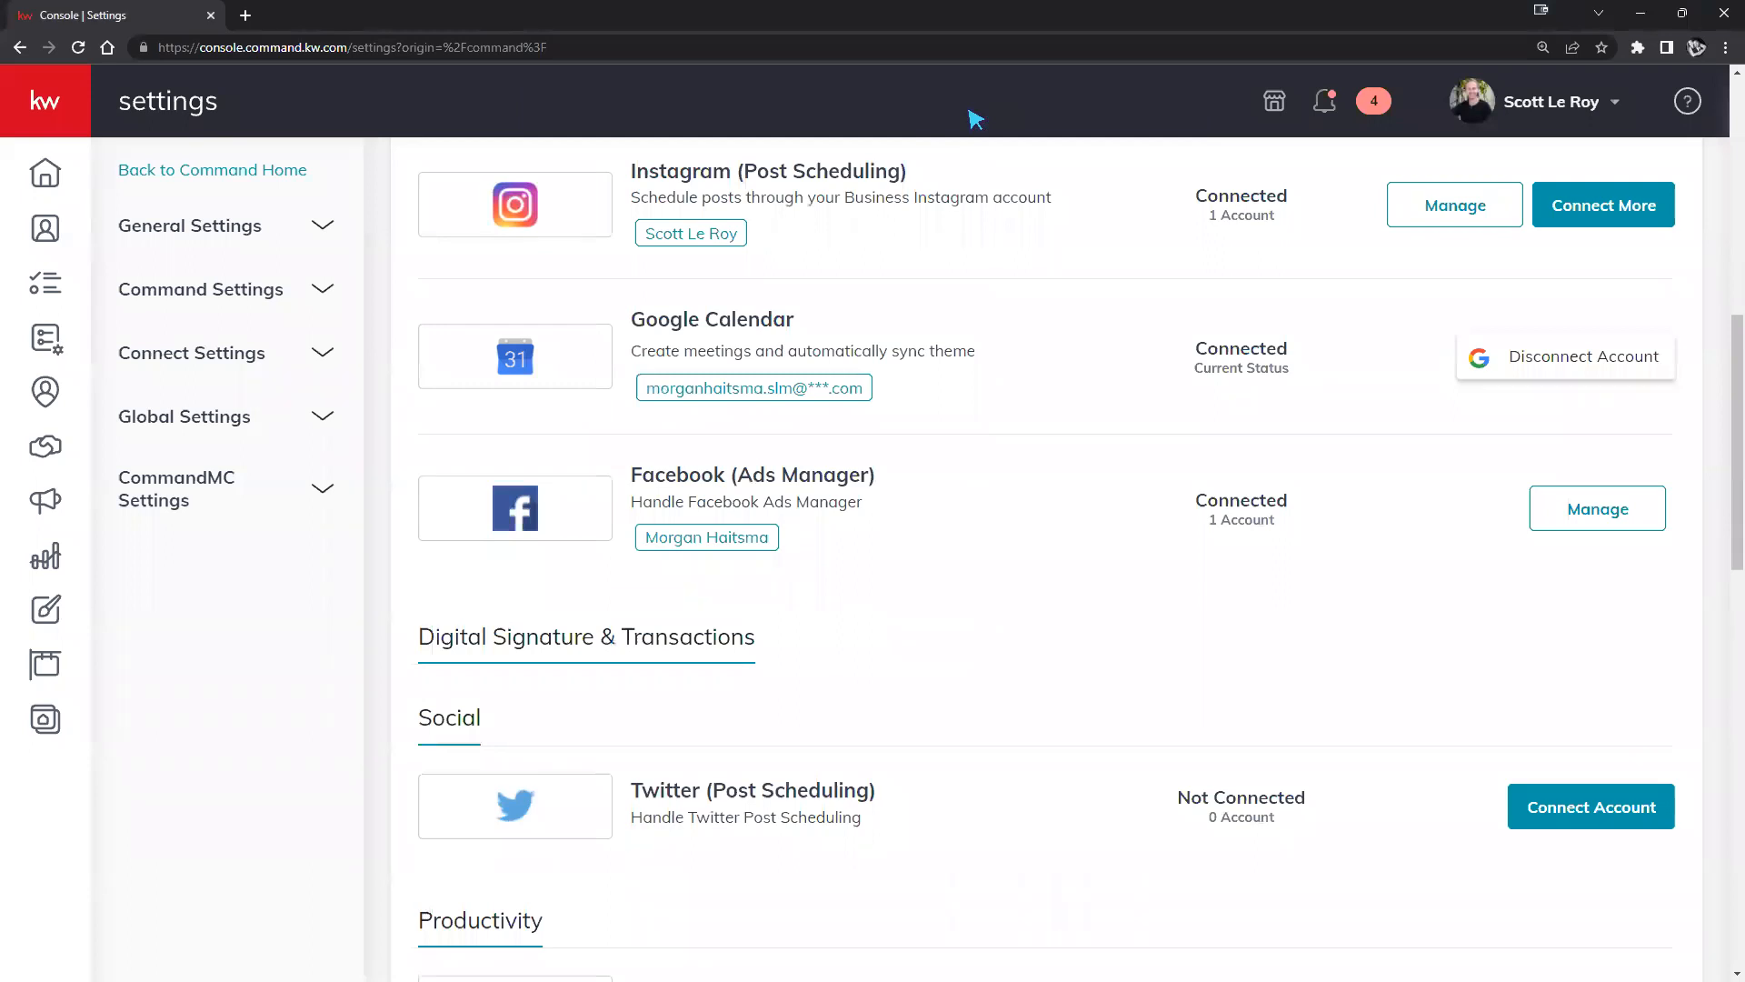
Verify DocuSign shows Connected in Applications, then go to Contacts.
{"action": "scroll", "coordinate": [1181, 615], "scroll_direction": "up", "scroll_amount": 8}
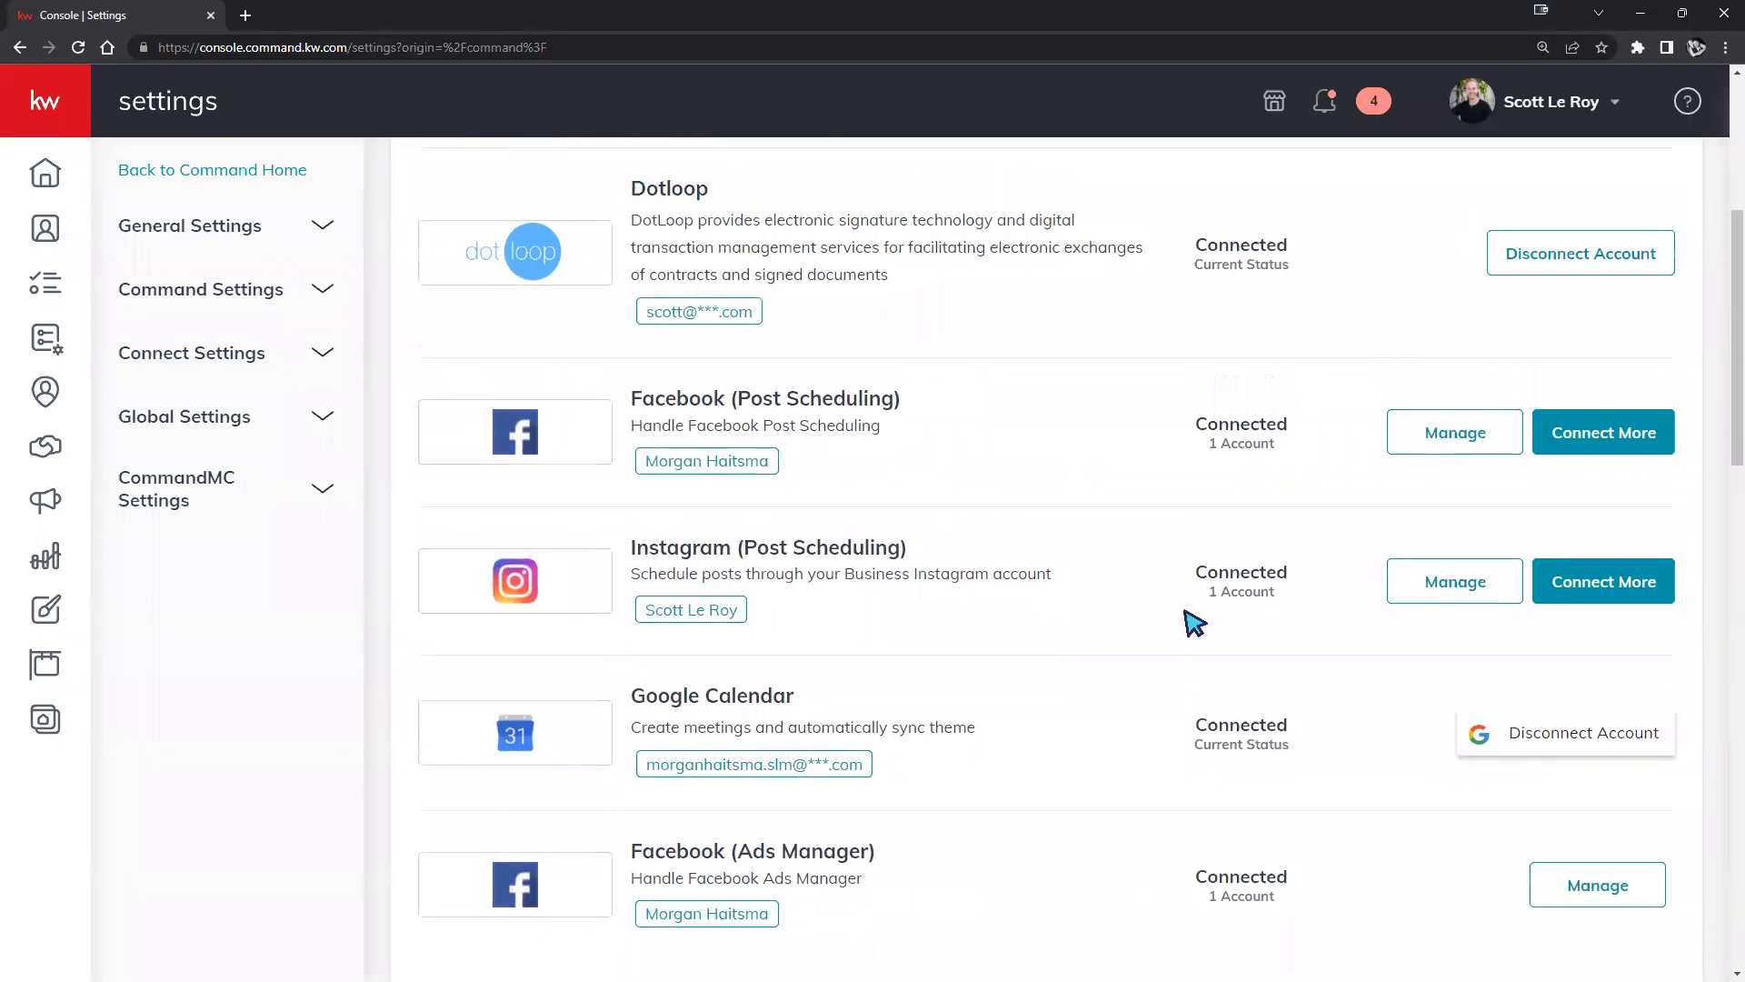
{"action": "scroll", "coordinate": [1172, 615], "scroll_direction": "up", "scroll_amount": 1}
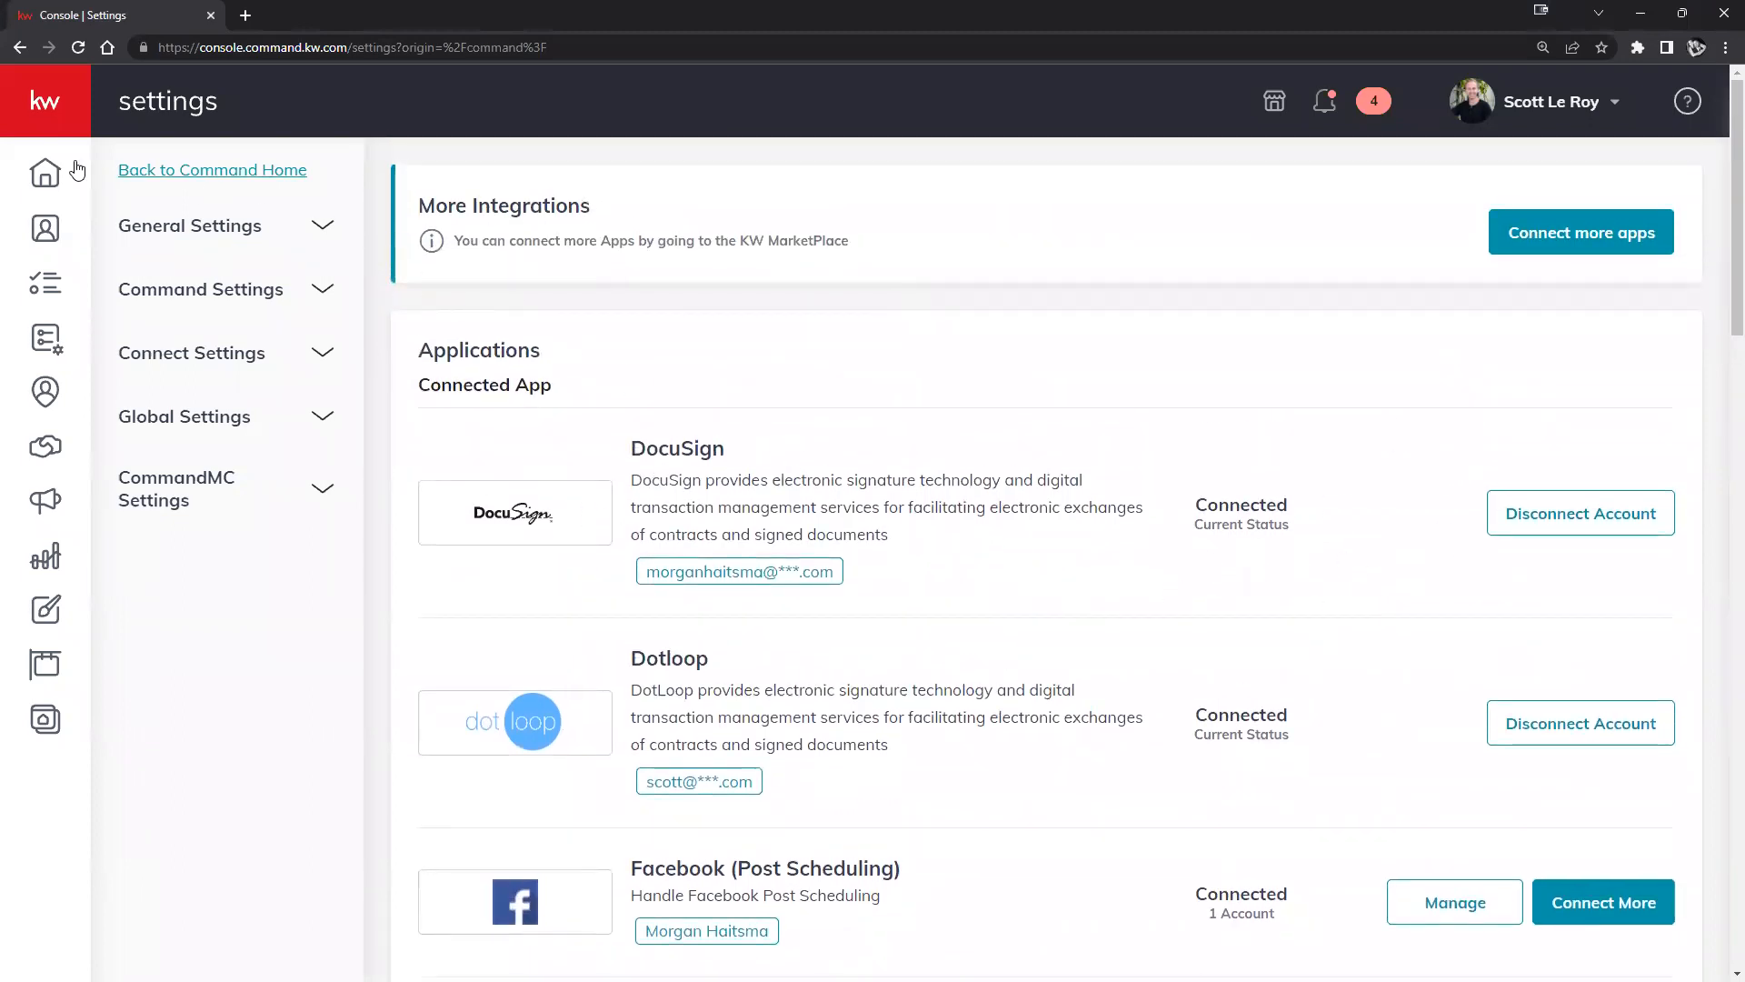
{"action": "left_click", "coordinate": [140, 243]}
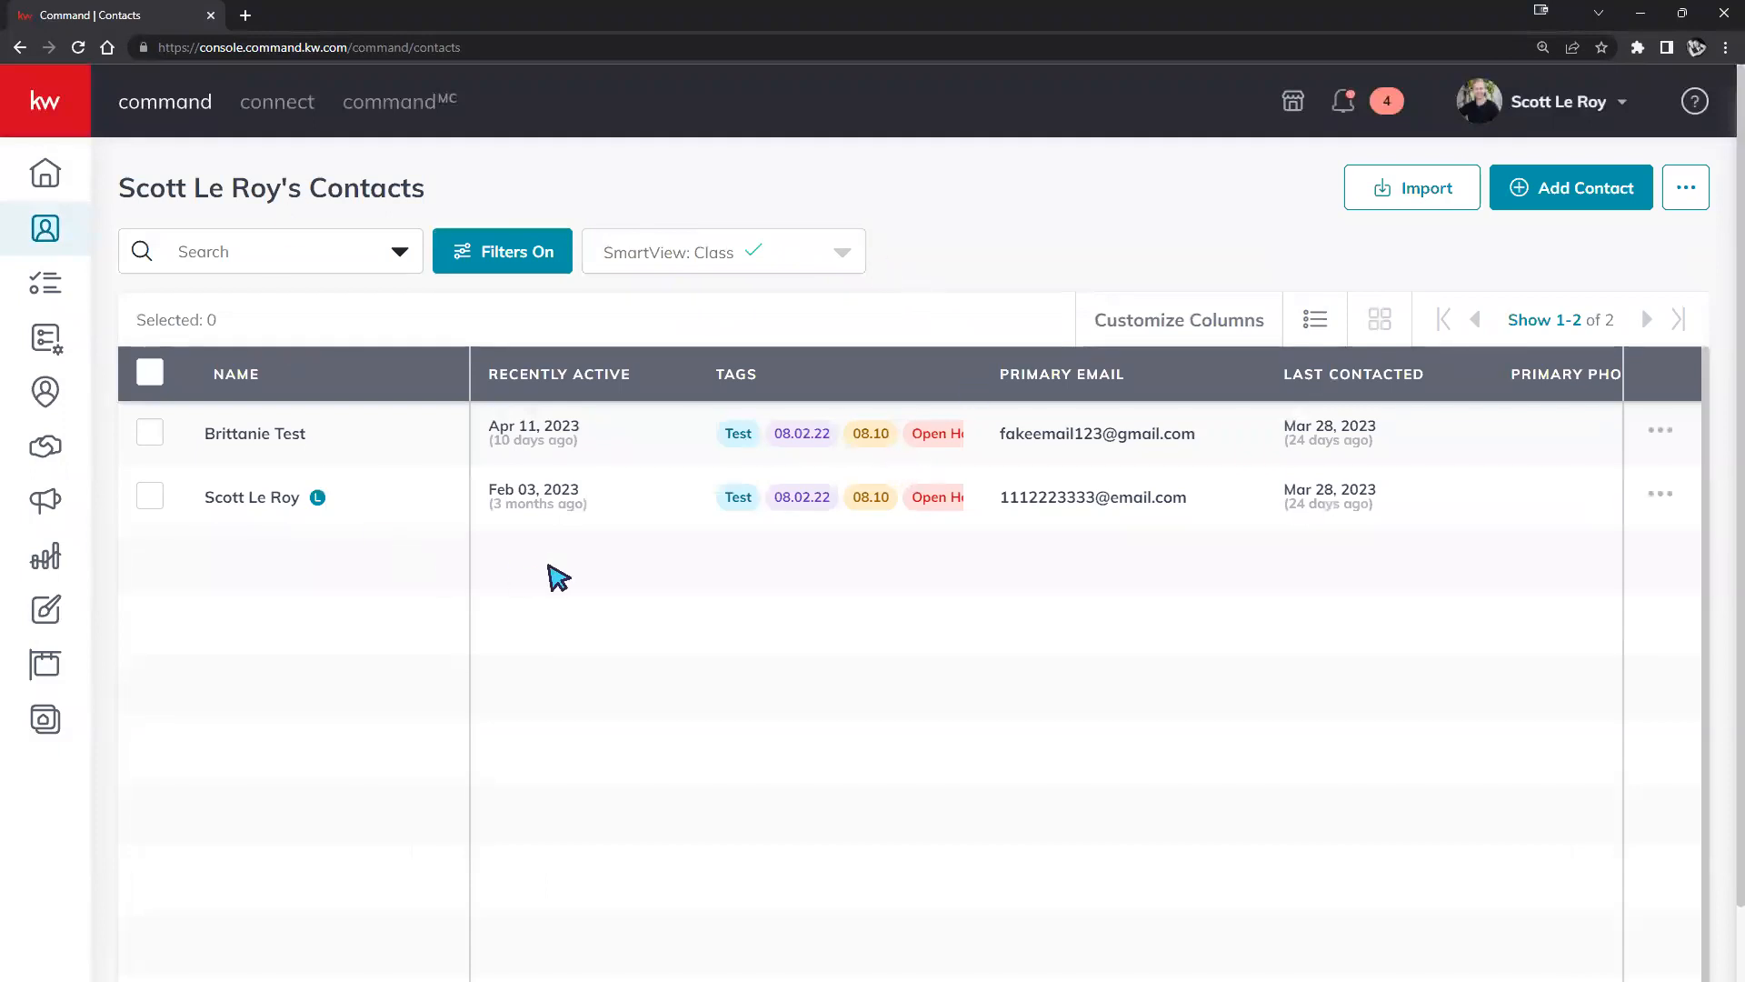
{"action": "mouse_move", "coordinate": [1724, 979]}
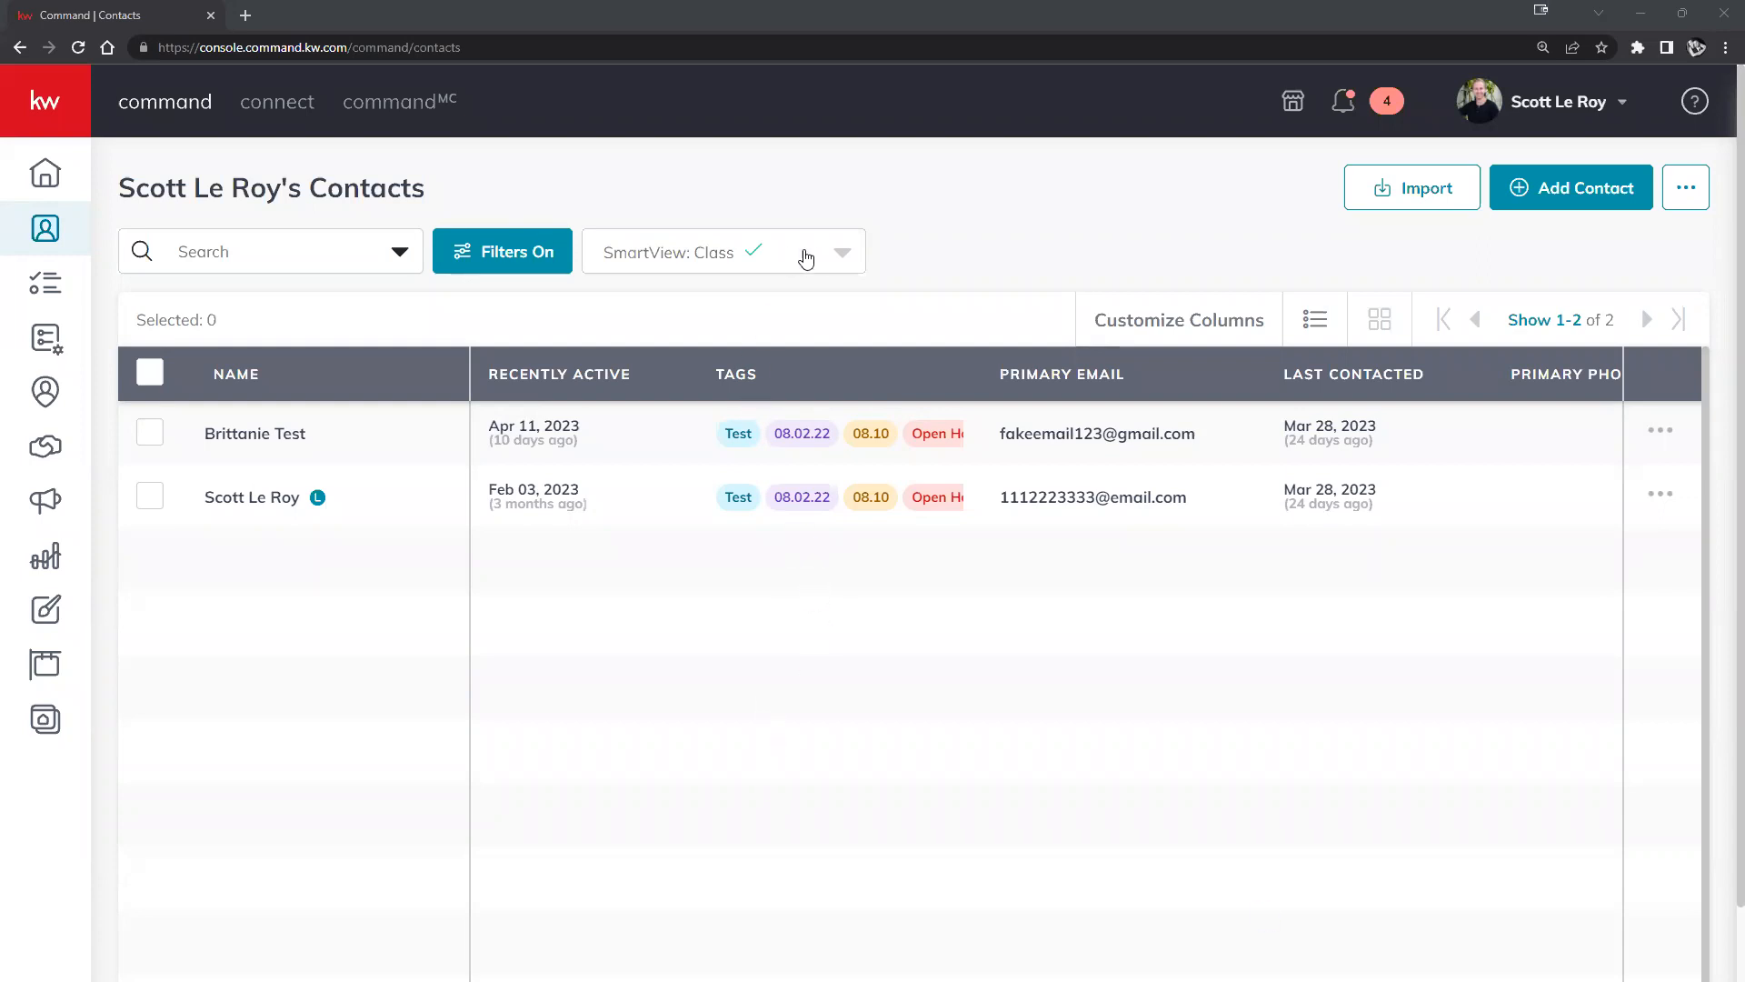
Switch to the All Contacts SmartView and search for the client's first name.
{"action": "left_click", "coordinate": [834, 259]}
{"action": "scroll", "coordinate": [809, 360], "scroll_direction": "up", "scroll_amount": 5}
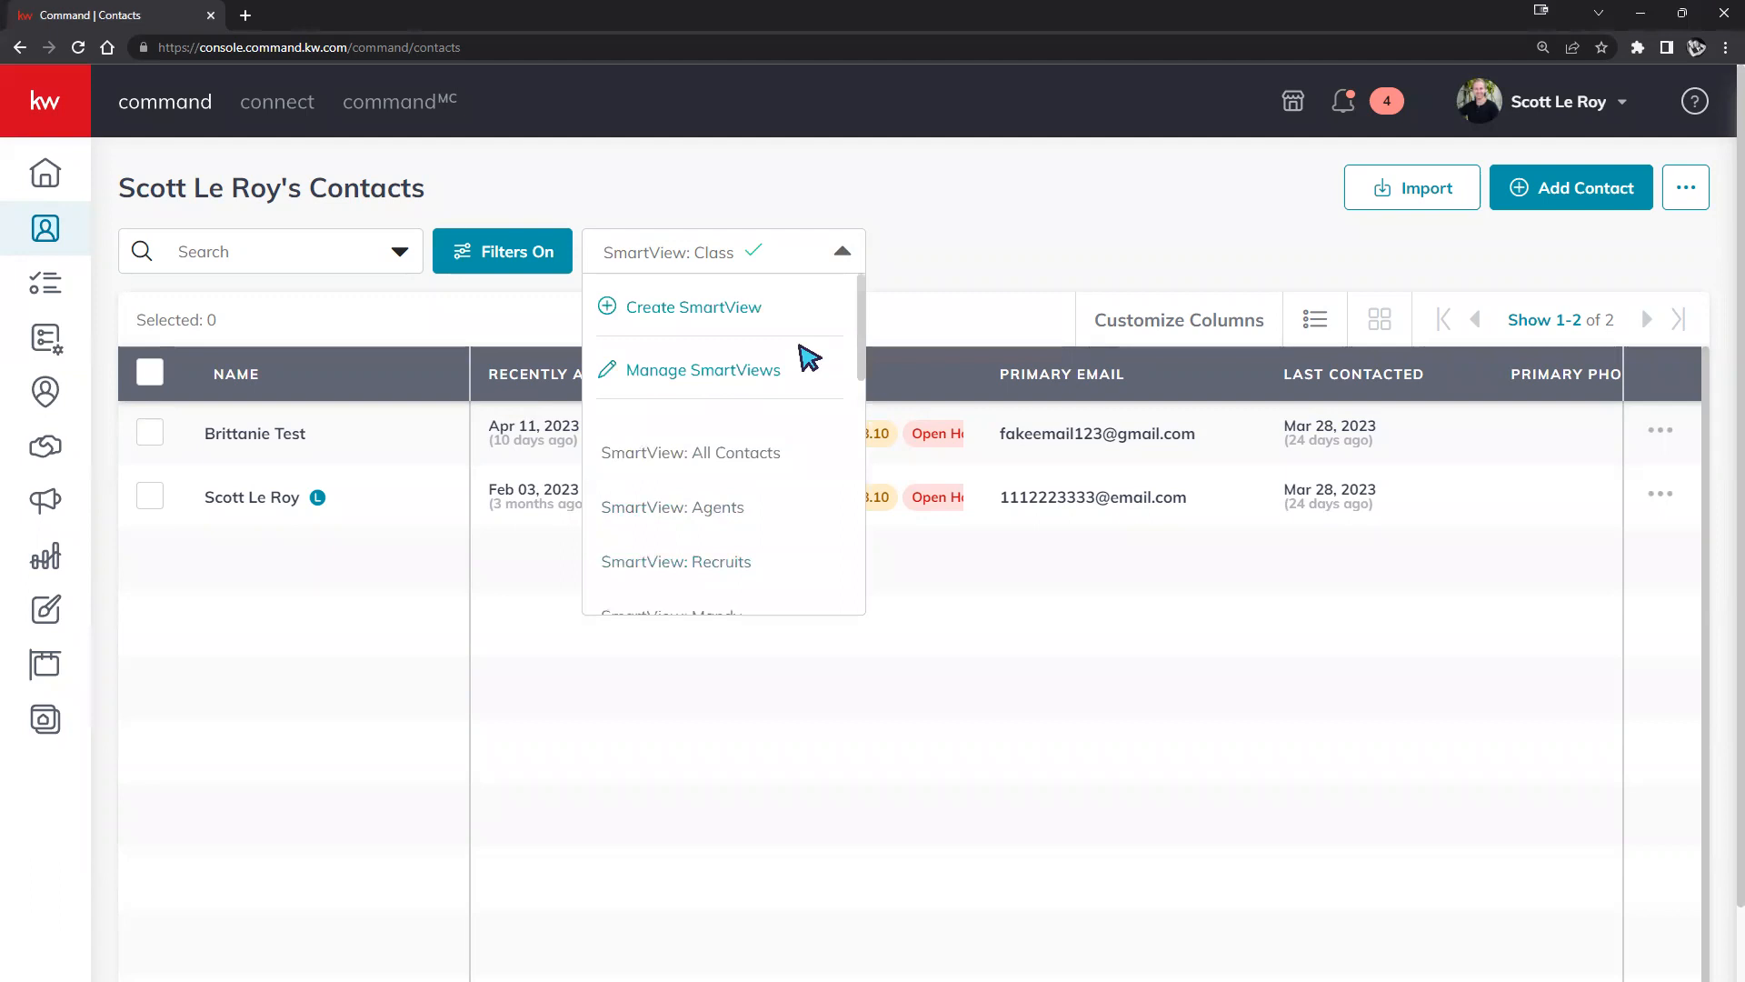
{"action": "left_click", "coordinate": [727, 452]}
{"action": "left_click", "coordinate": [307, 255]}
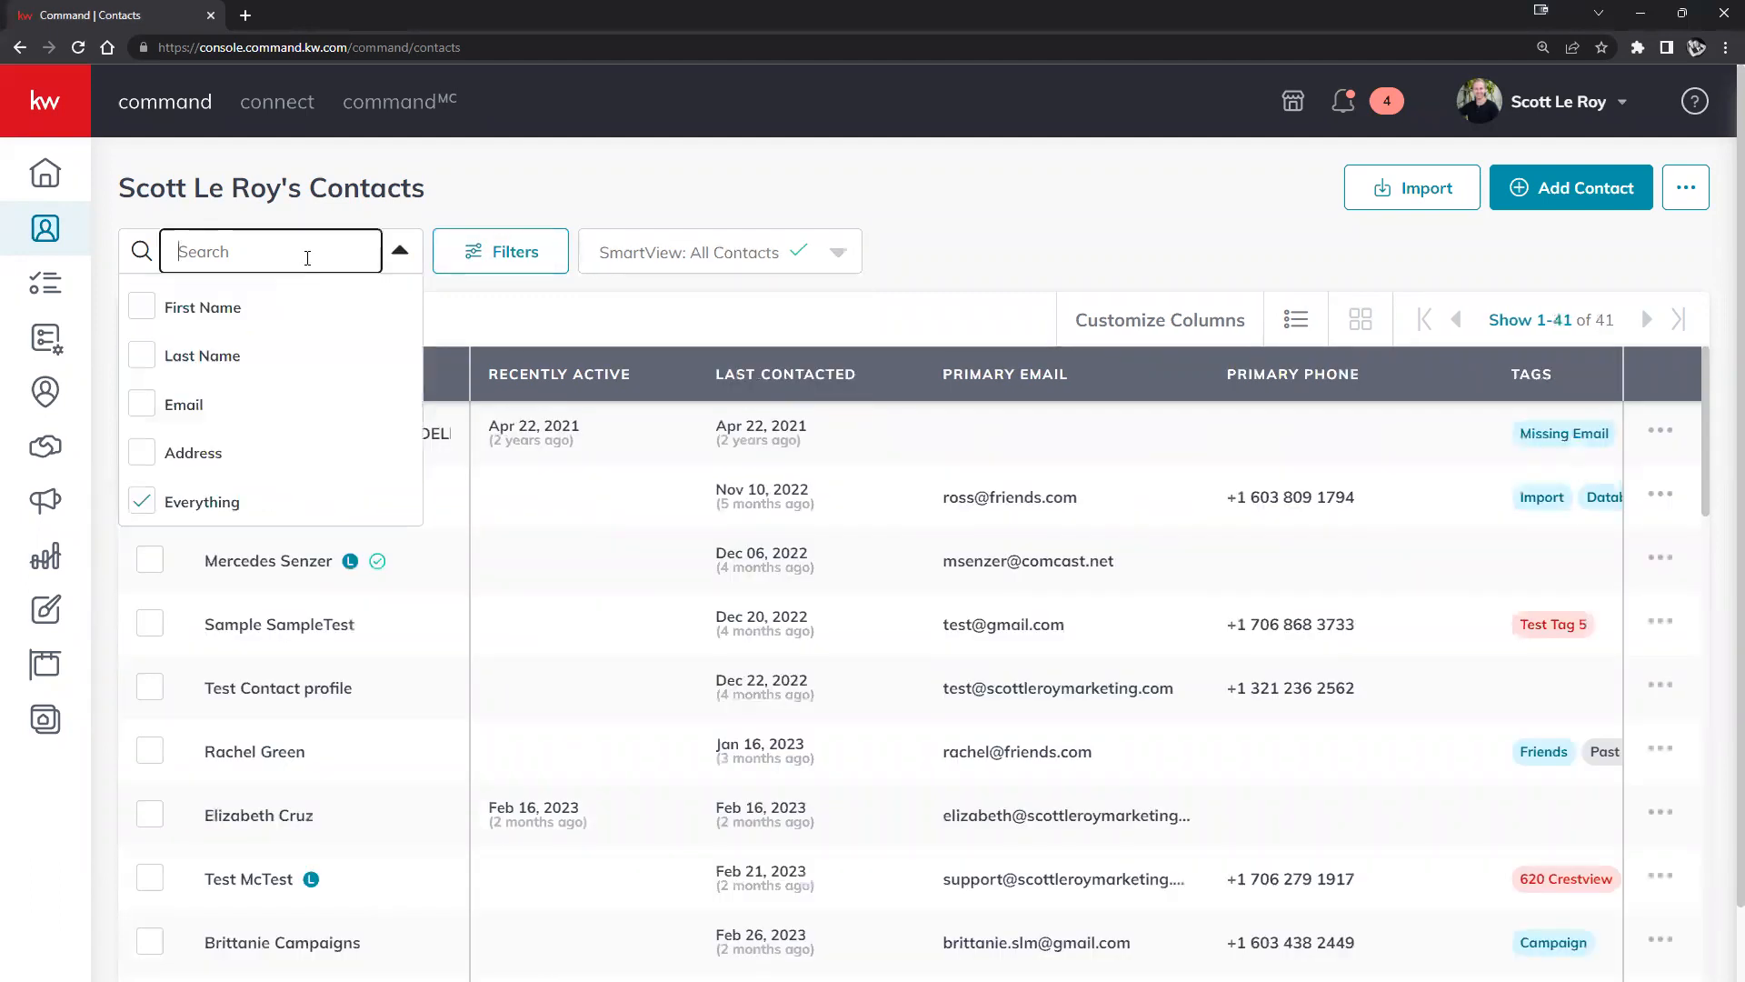
{"action": "type", "text": "morgan"}
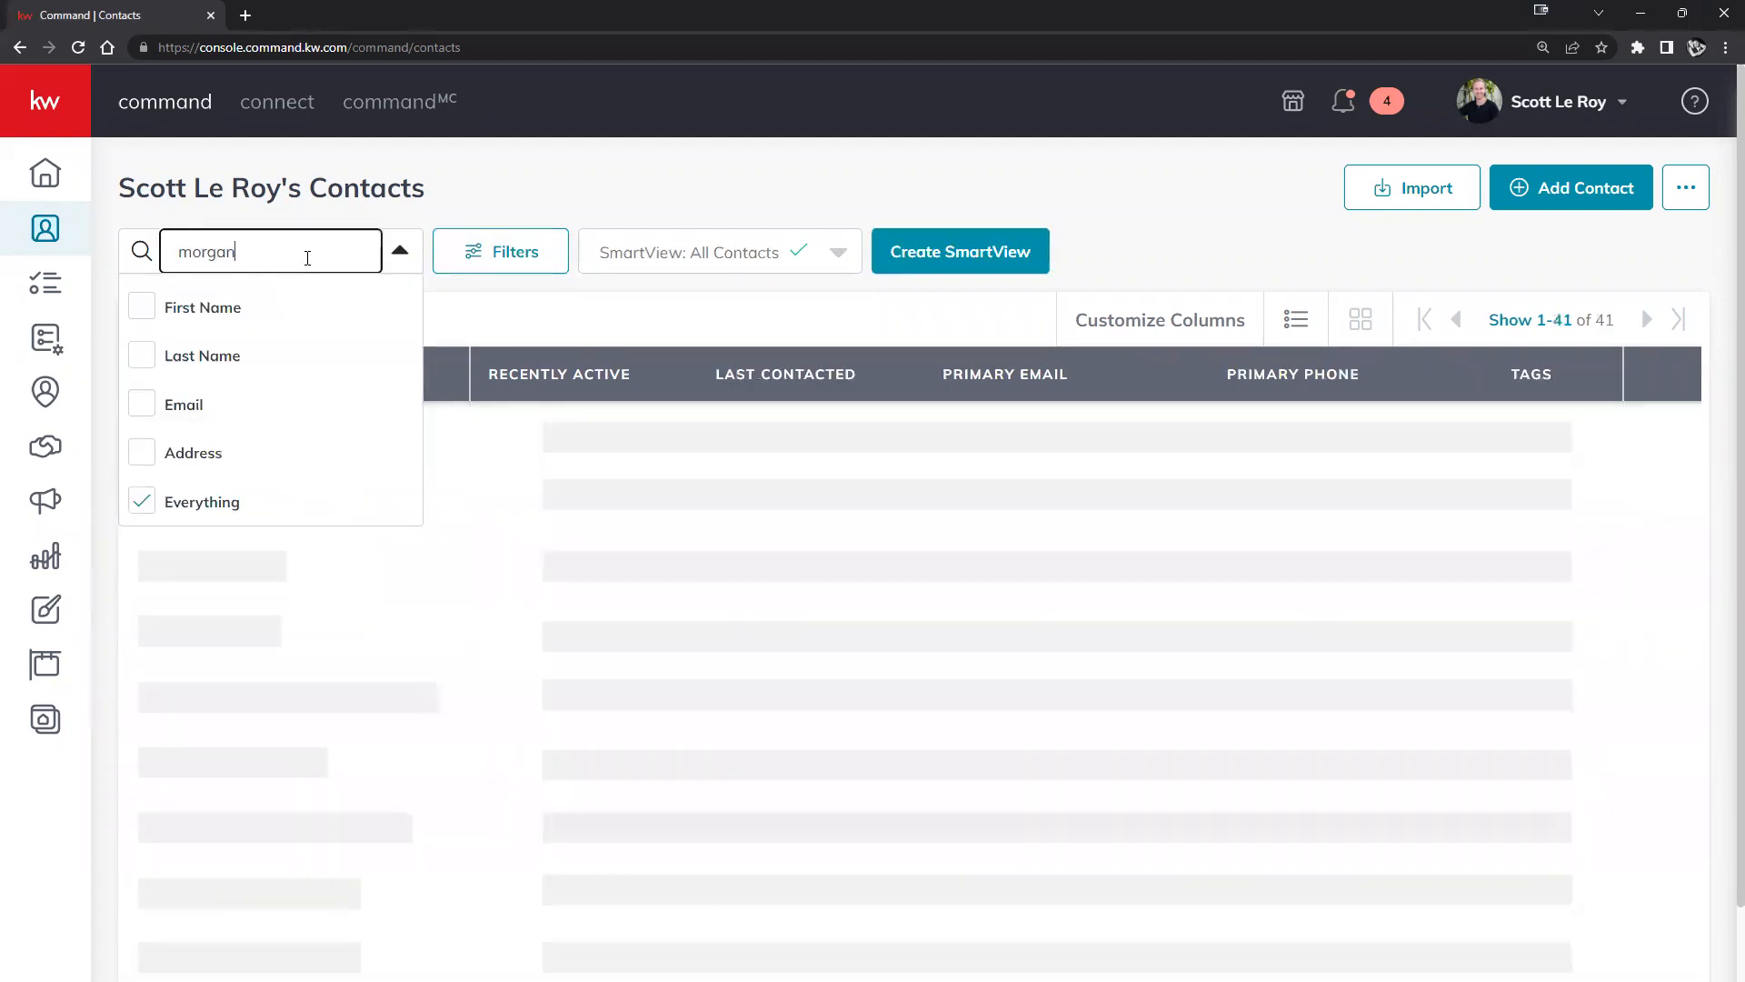
{"action": "left_click", "coordinate": [612, 192]}
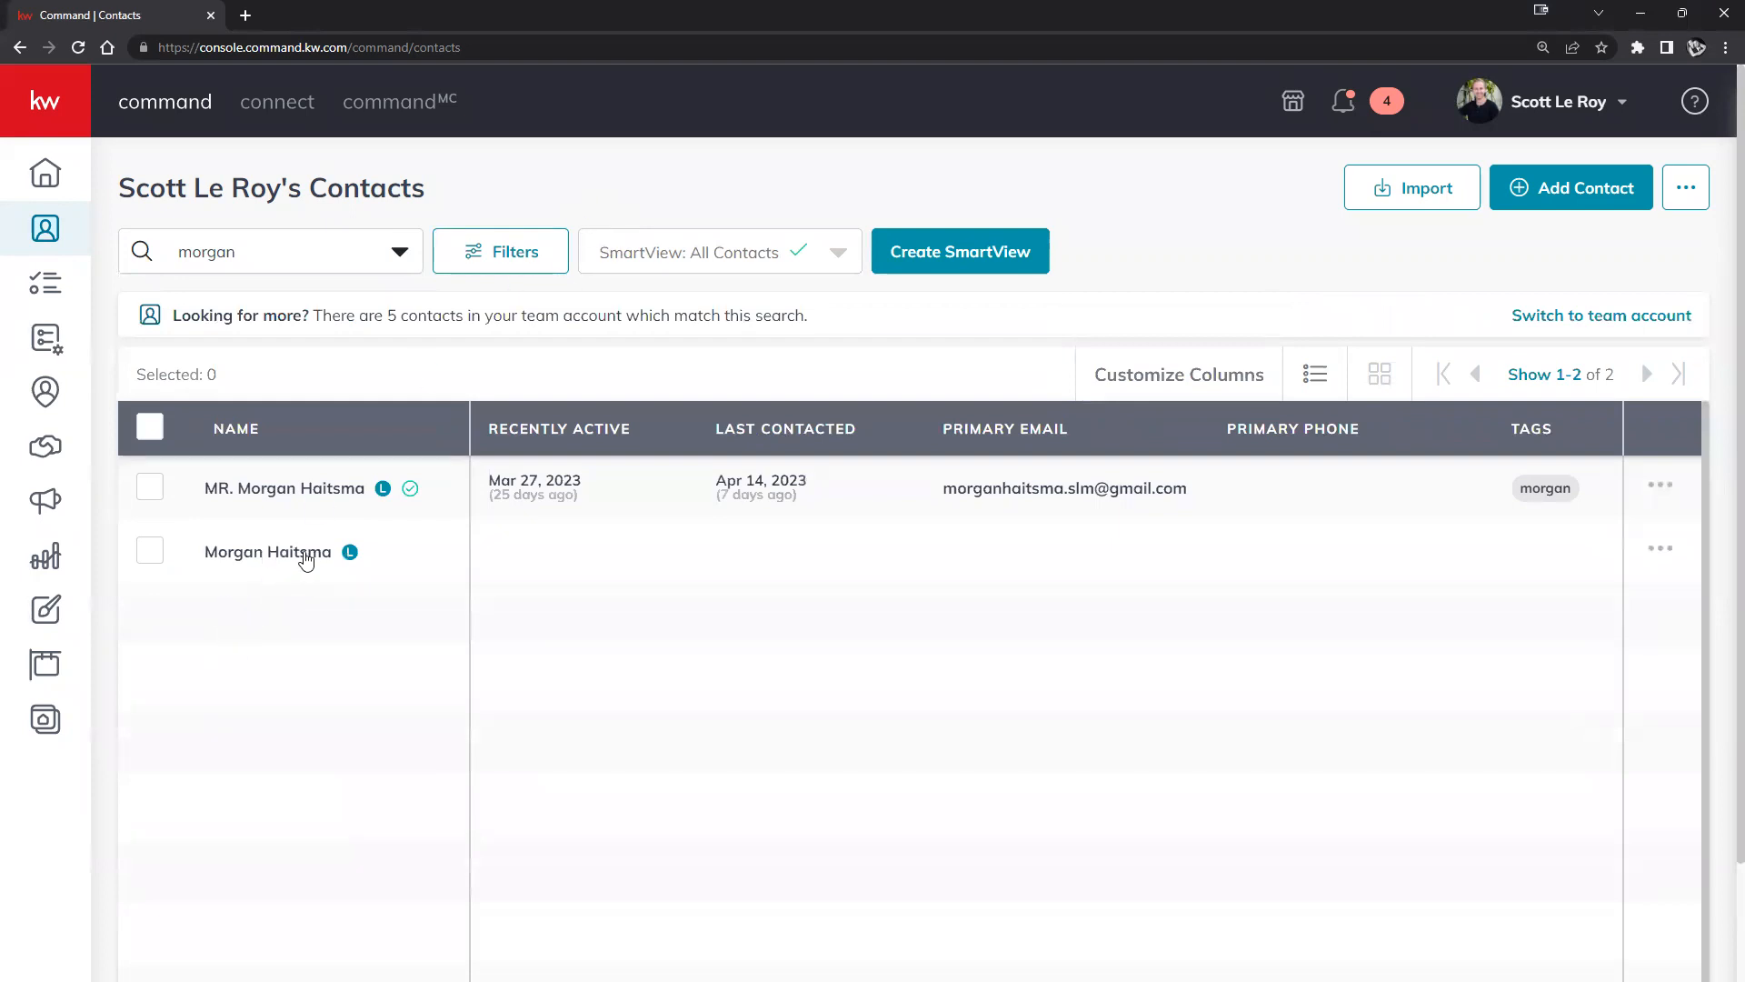
Open the client's record, view its 123 Main St opportunity, and show quick actions.
{"action": "left_click", "coordinate": [263, 558]}
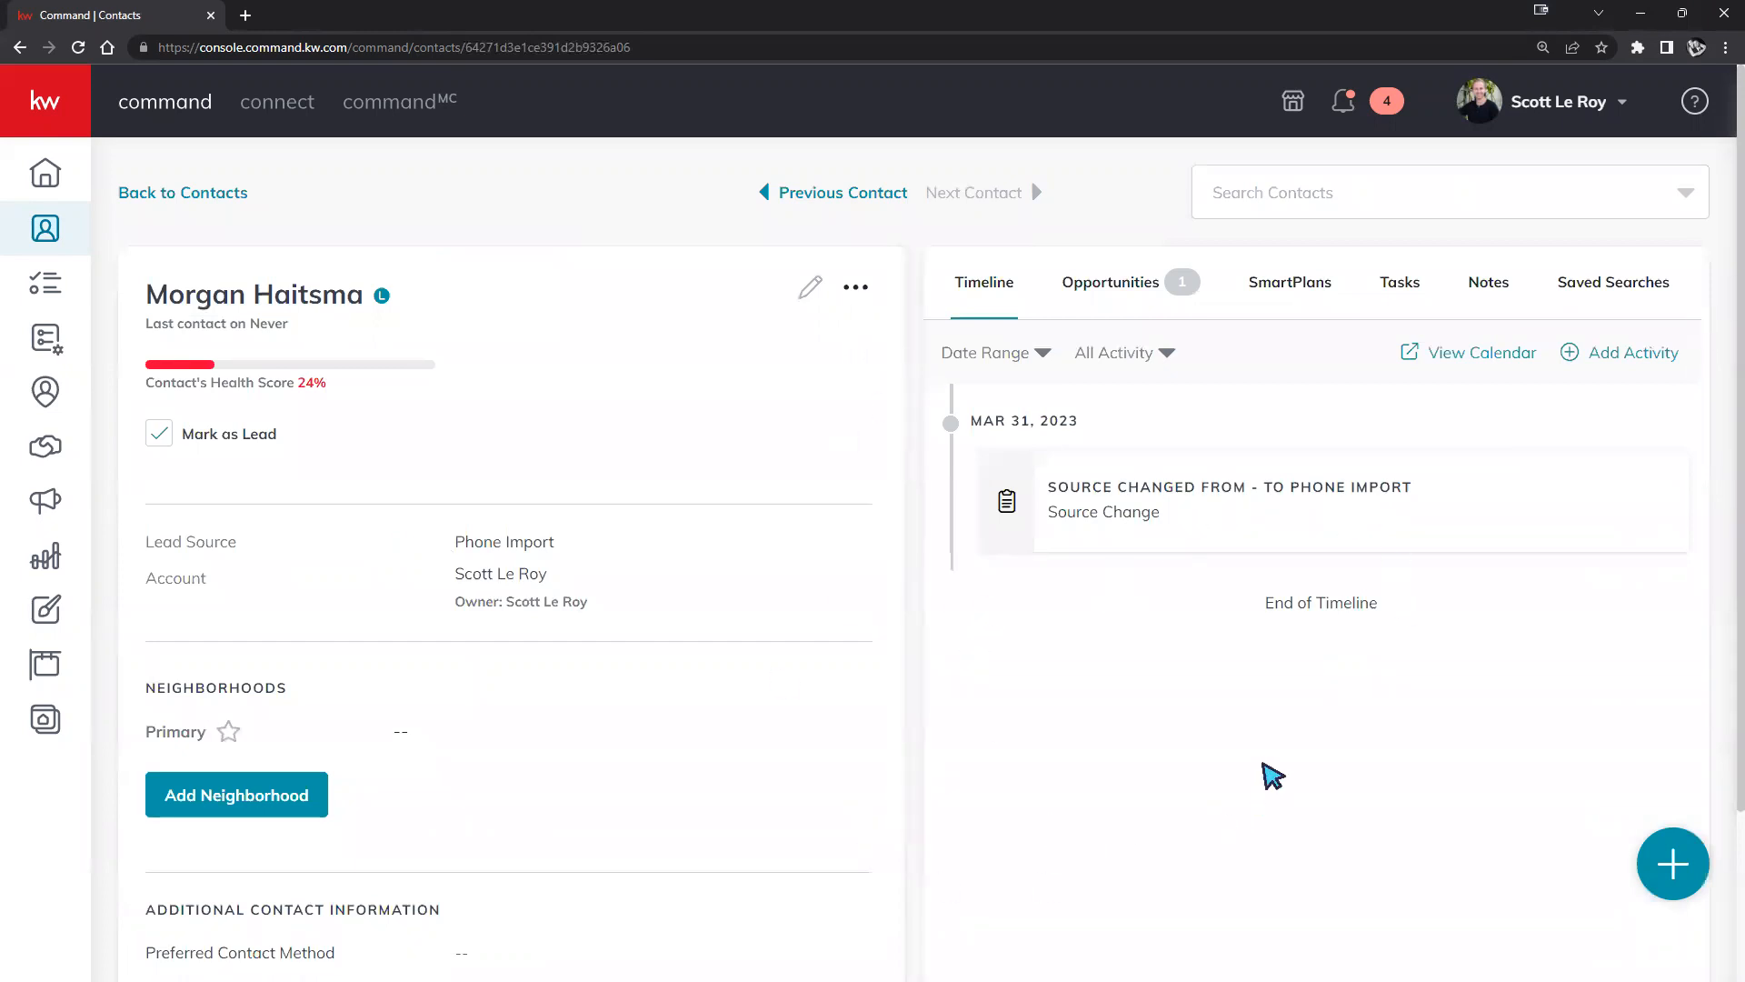
{"action": "left_click", "coordinate": [1109, 282]}
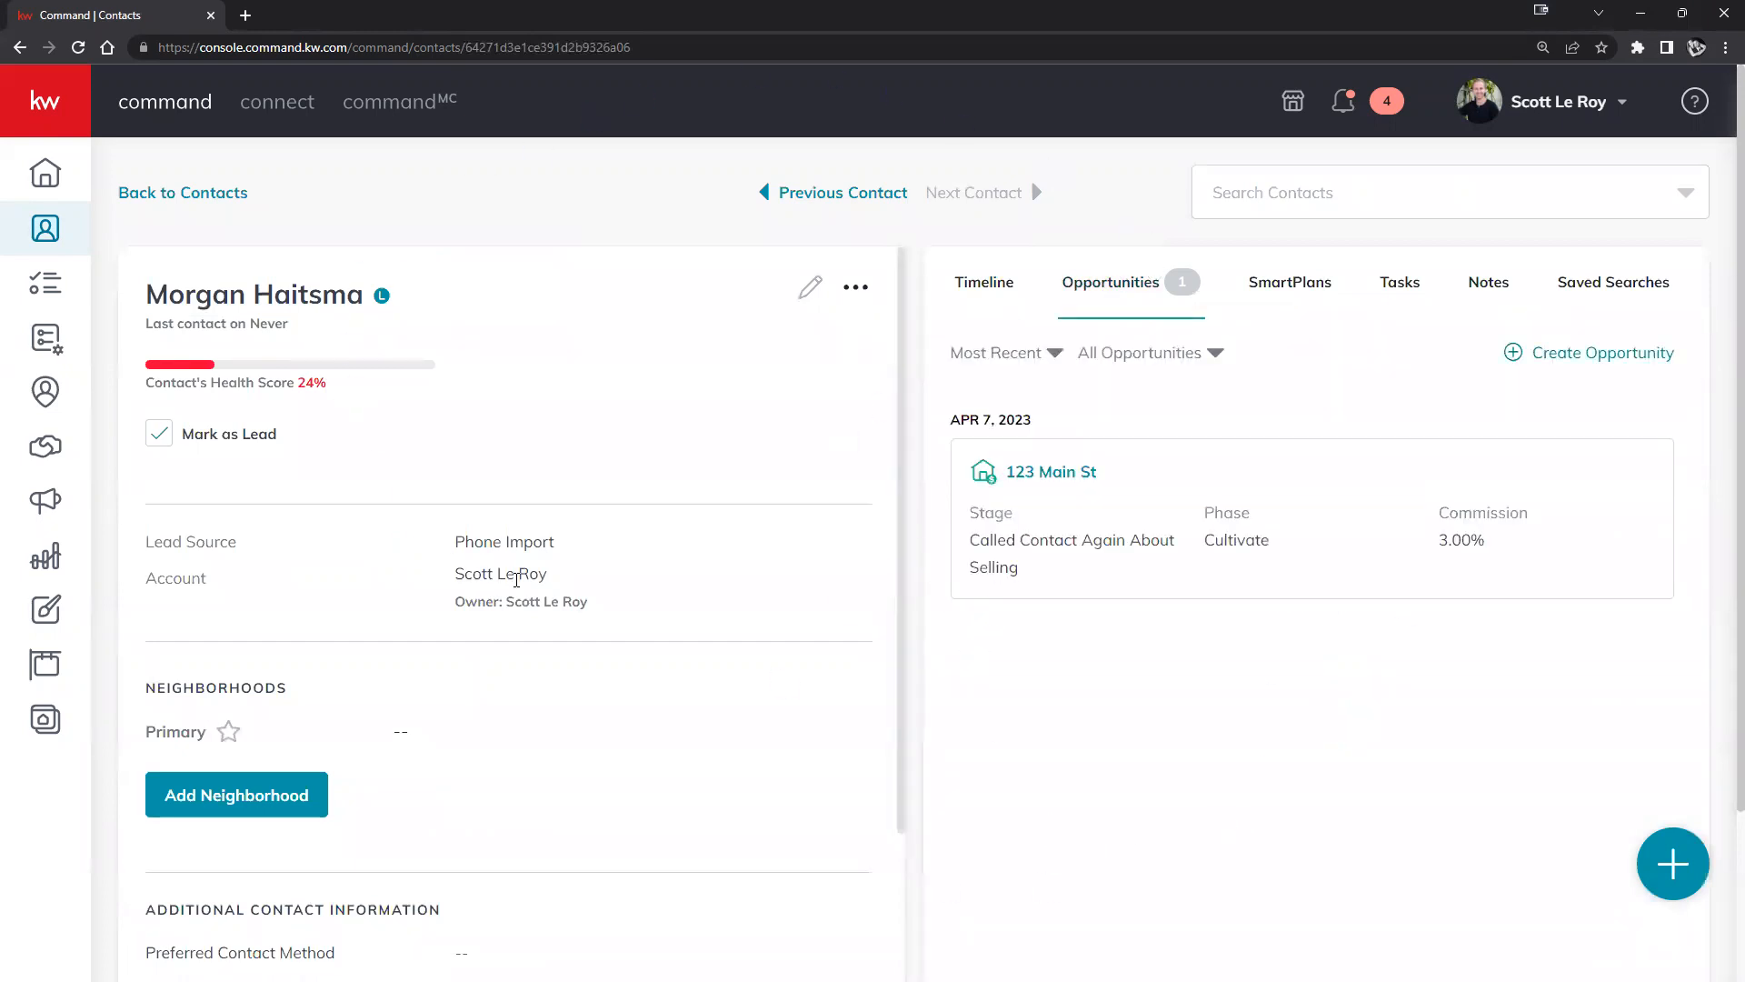
{"action": "left_click", "coordinate": [1668, 863]}
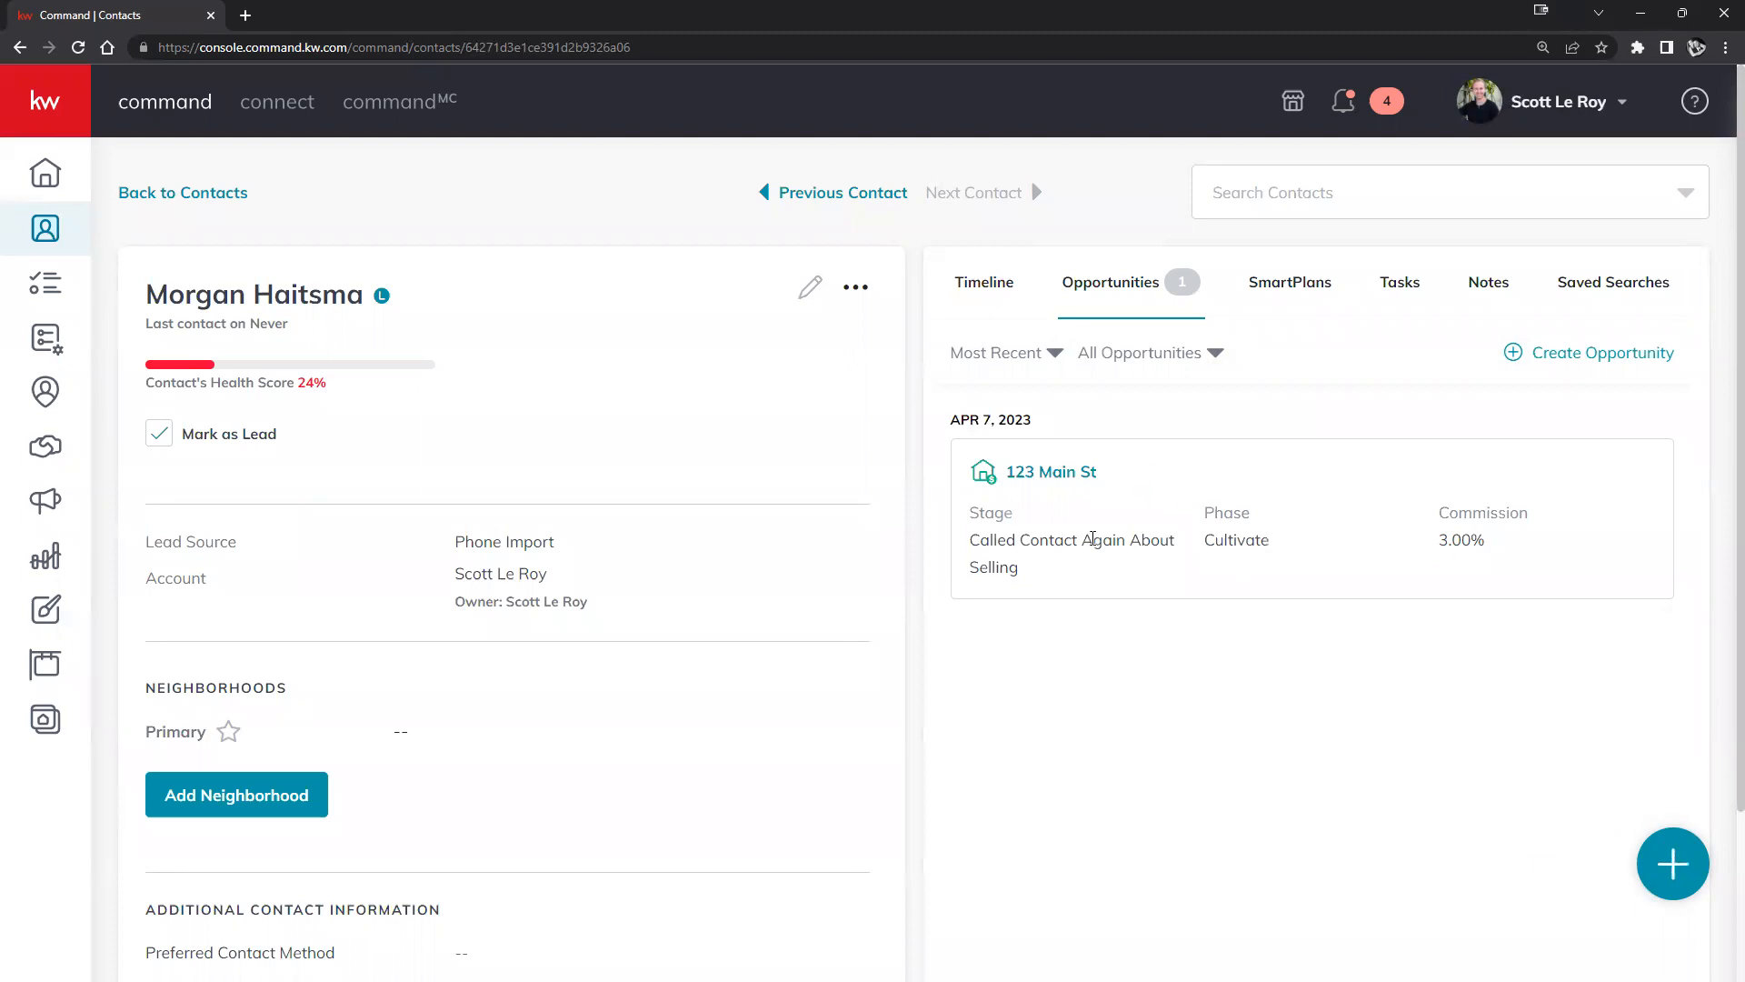
Create a Listing opportunity named '123 Main st' with a 3.00% commission rate.
{"action": "left_click", "coordinate": [1607, 364]}
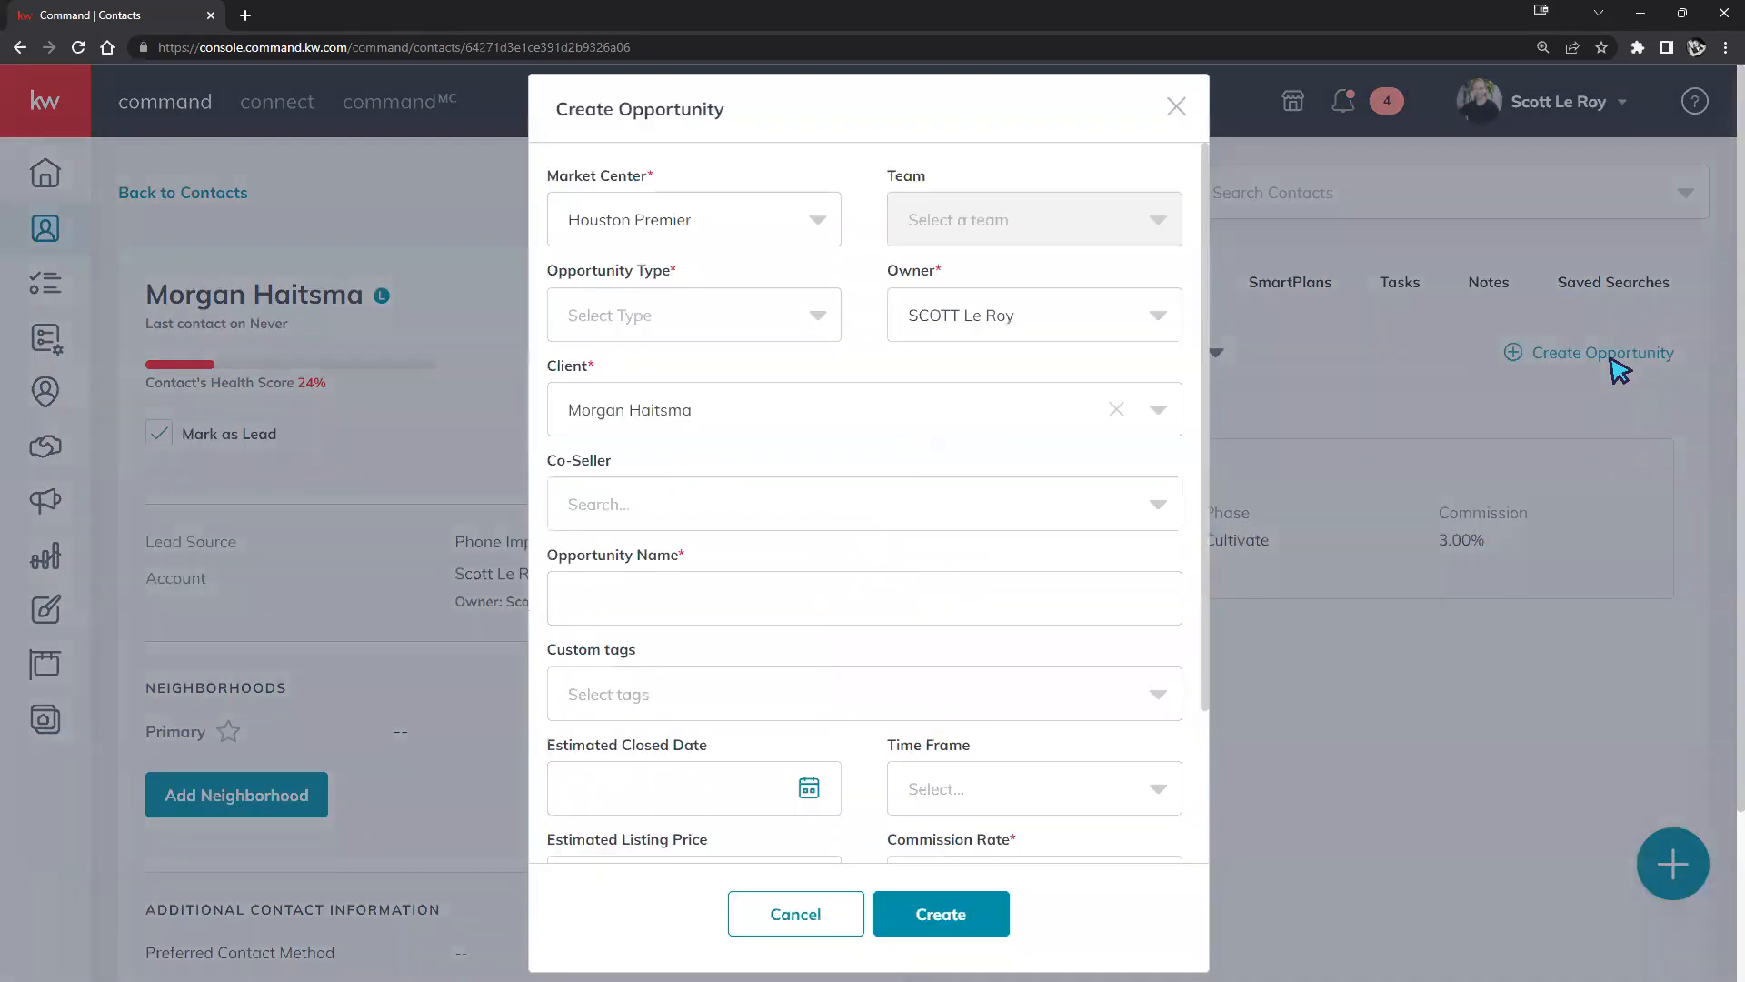
{"action": "left_click", "coordinate": [727, 232]}
{"action": "left_click", "coordinate": [1027, 367]}
{"action": "left_click", "coordinate": [736, 323]}
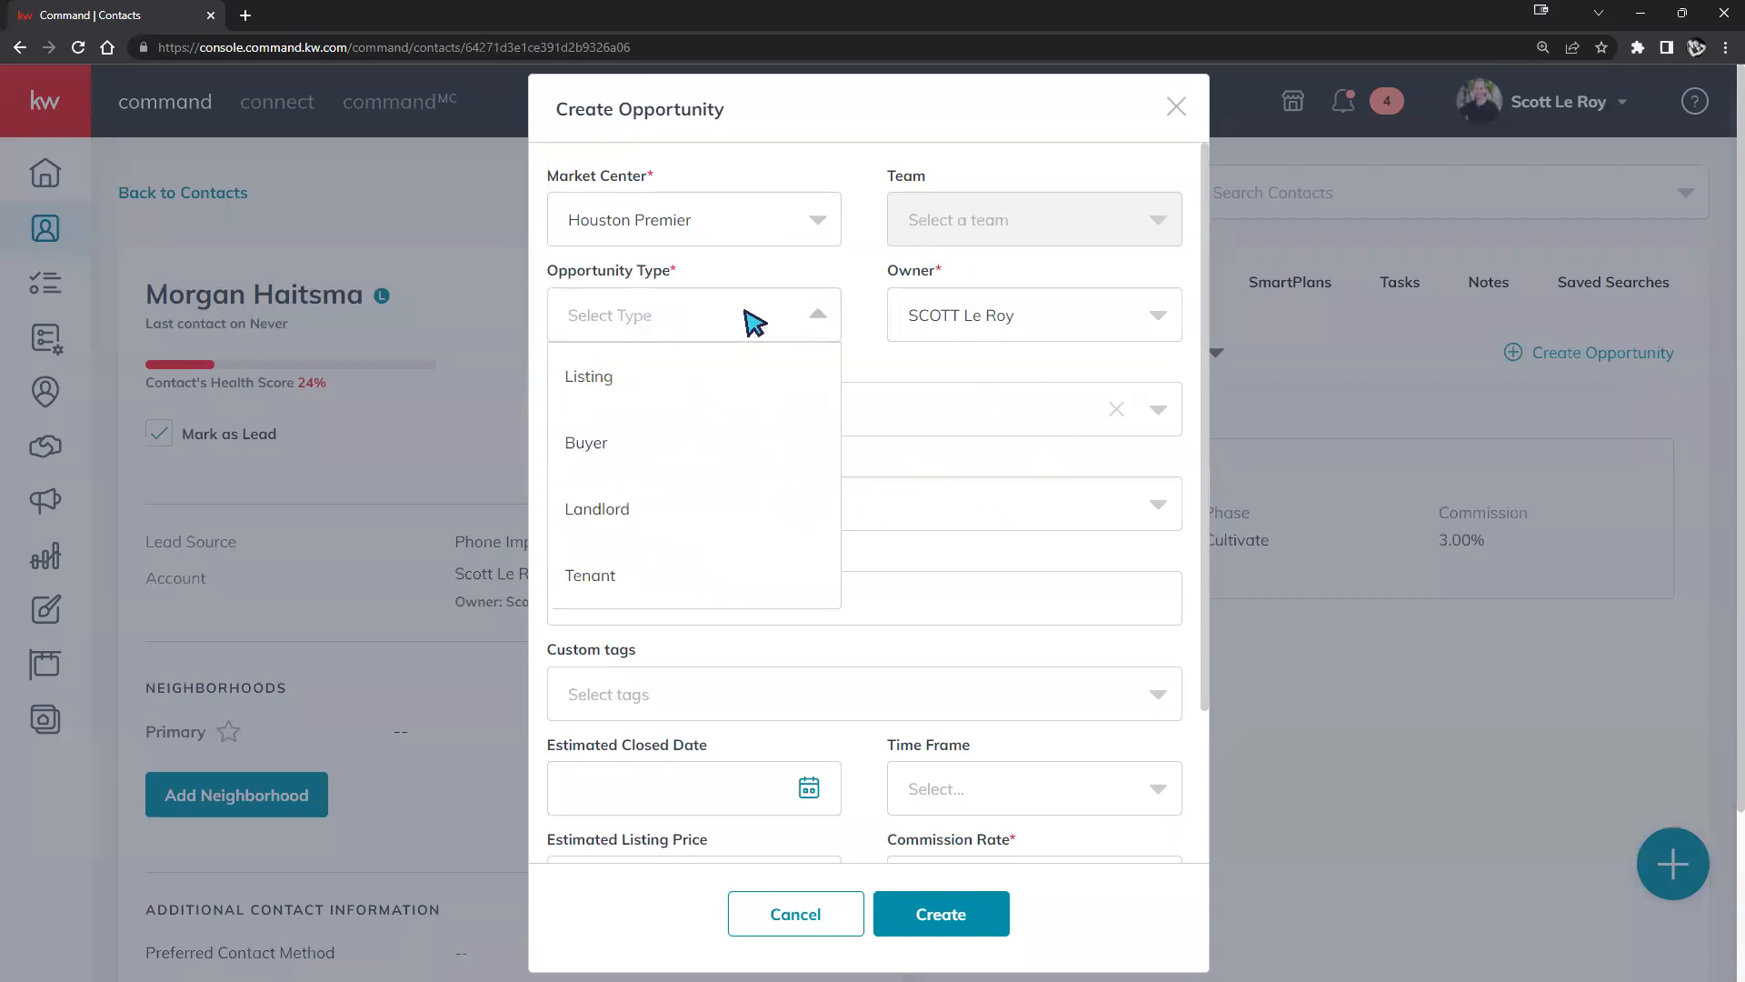
{"action": "left_click", "coordinate": [626, 380]}
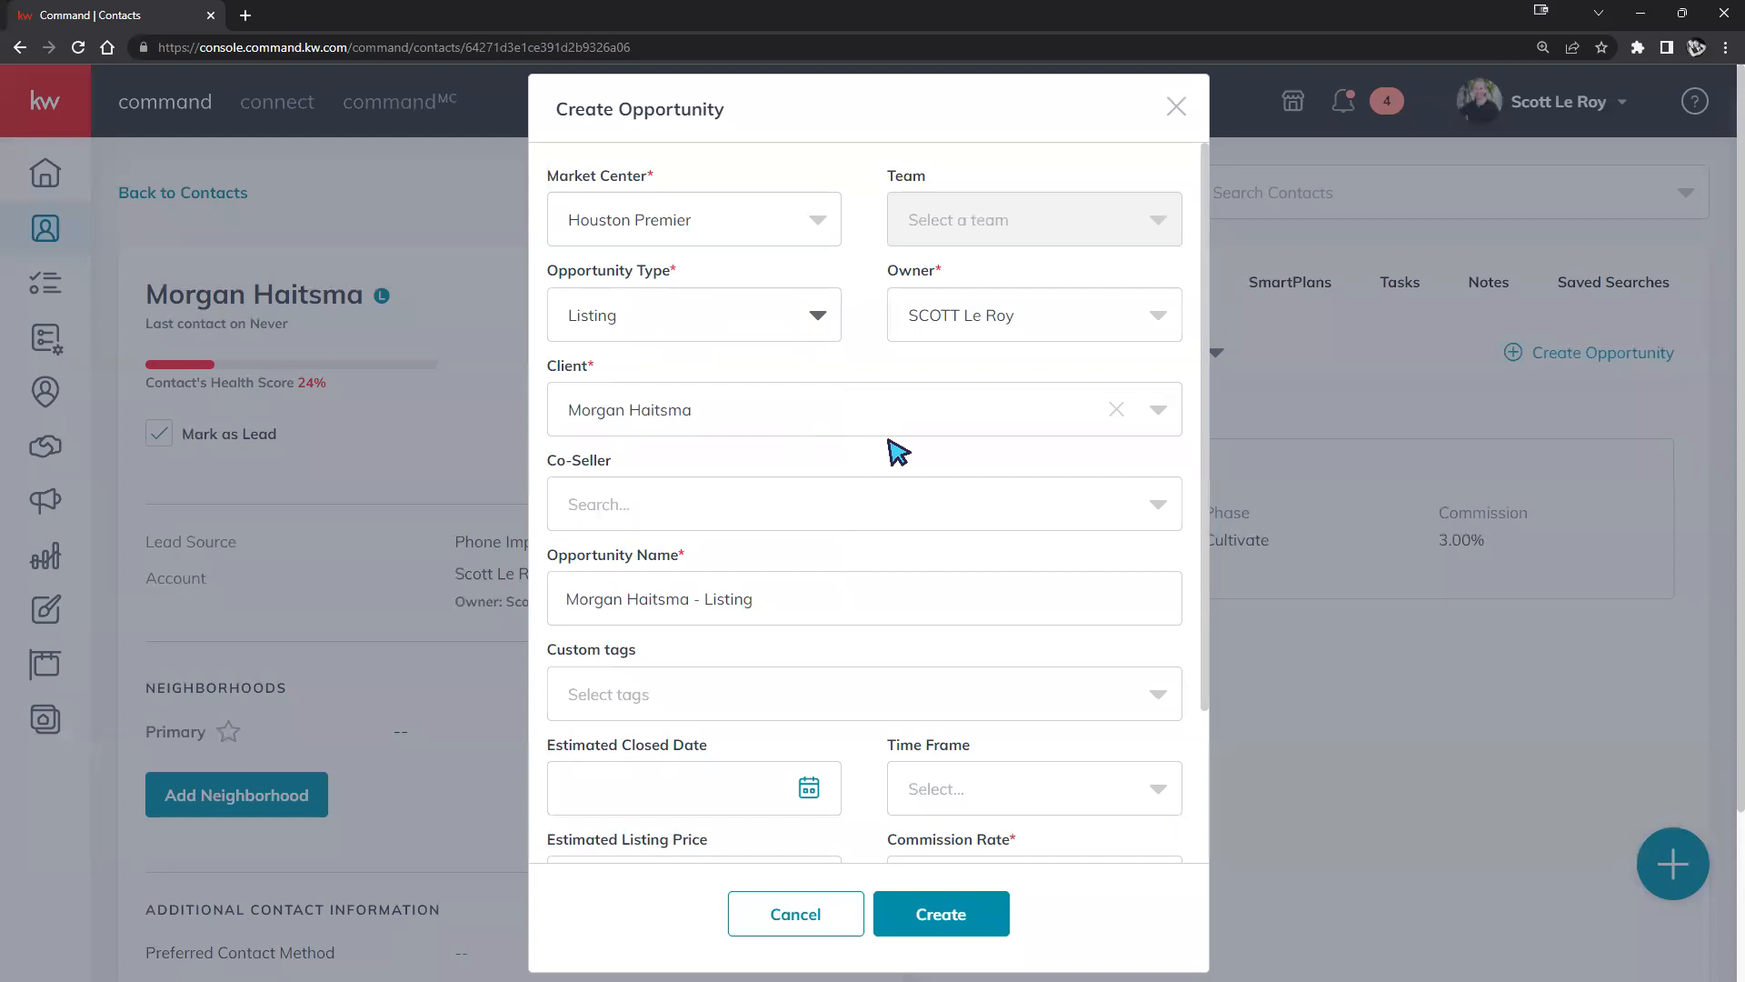
{"action": "left_click", "coordinate": [677, 607]}
{"action": "triple_click", "coordinate": [585, 584]}
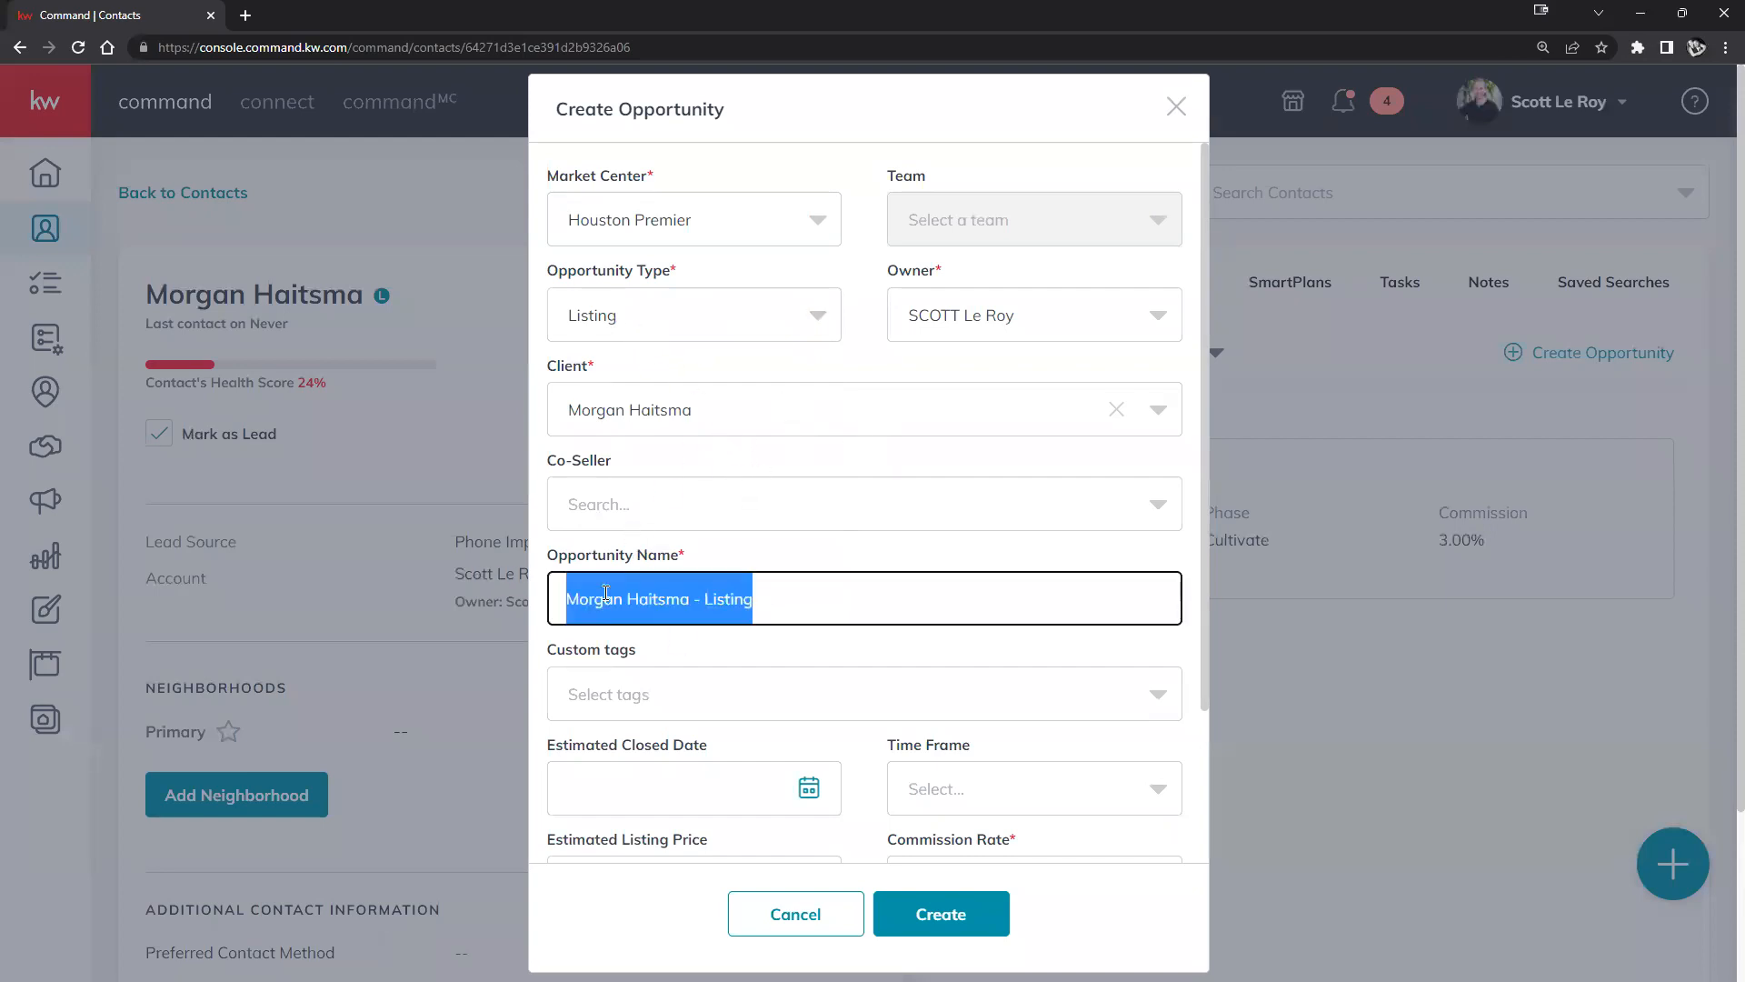
{"action": "type", "text": "123 Main st"}
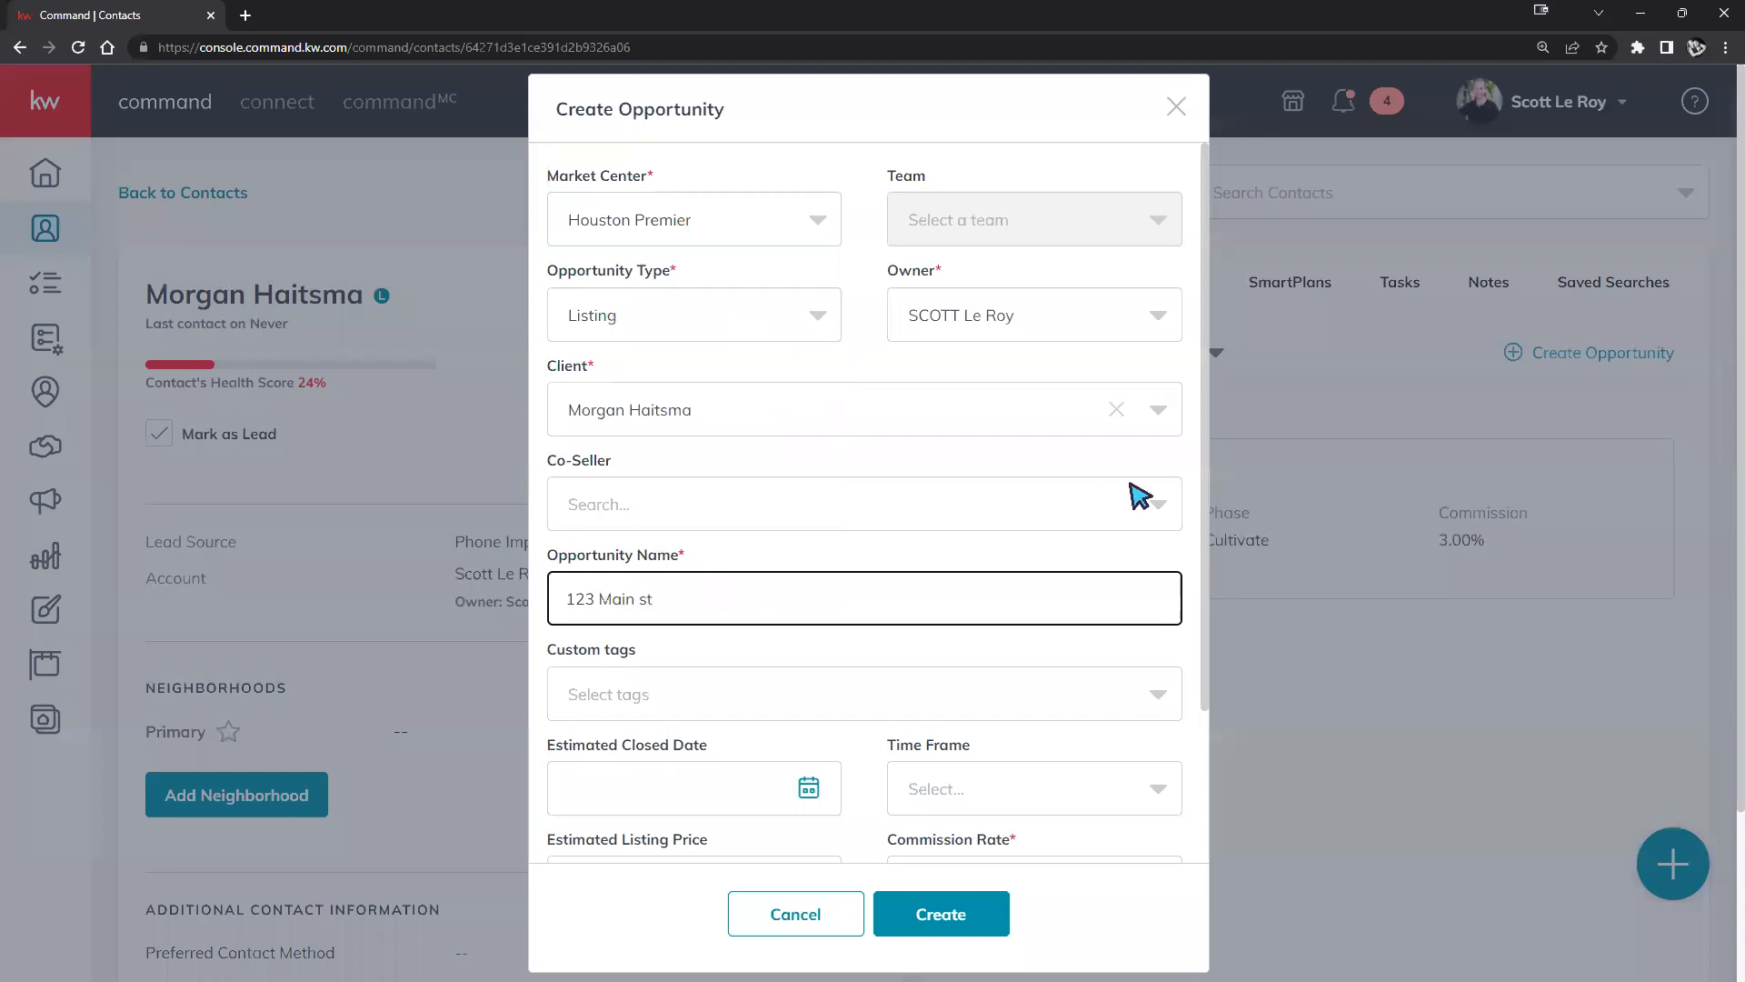
{"action": "scroll", "coordinate": [1009, 596], "scroll_direction": "down", "scroll_amount": 2}
{"action": "left_click", "coordinate": [1020, 680]}
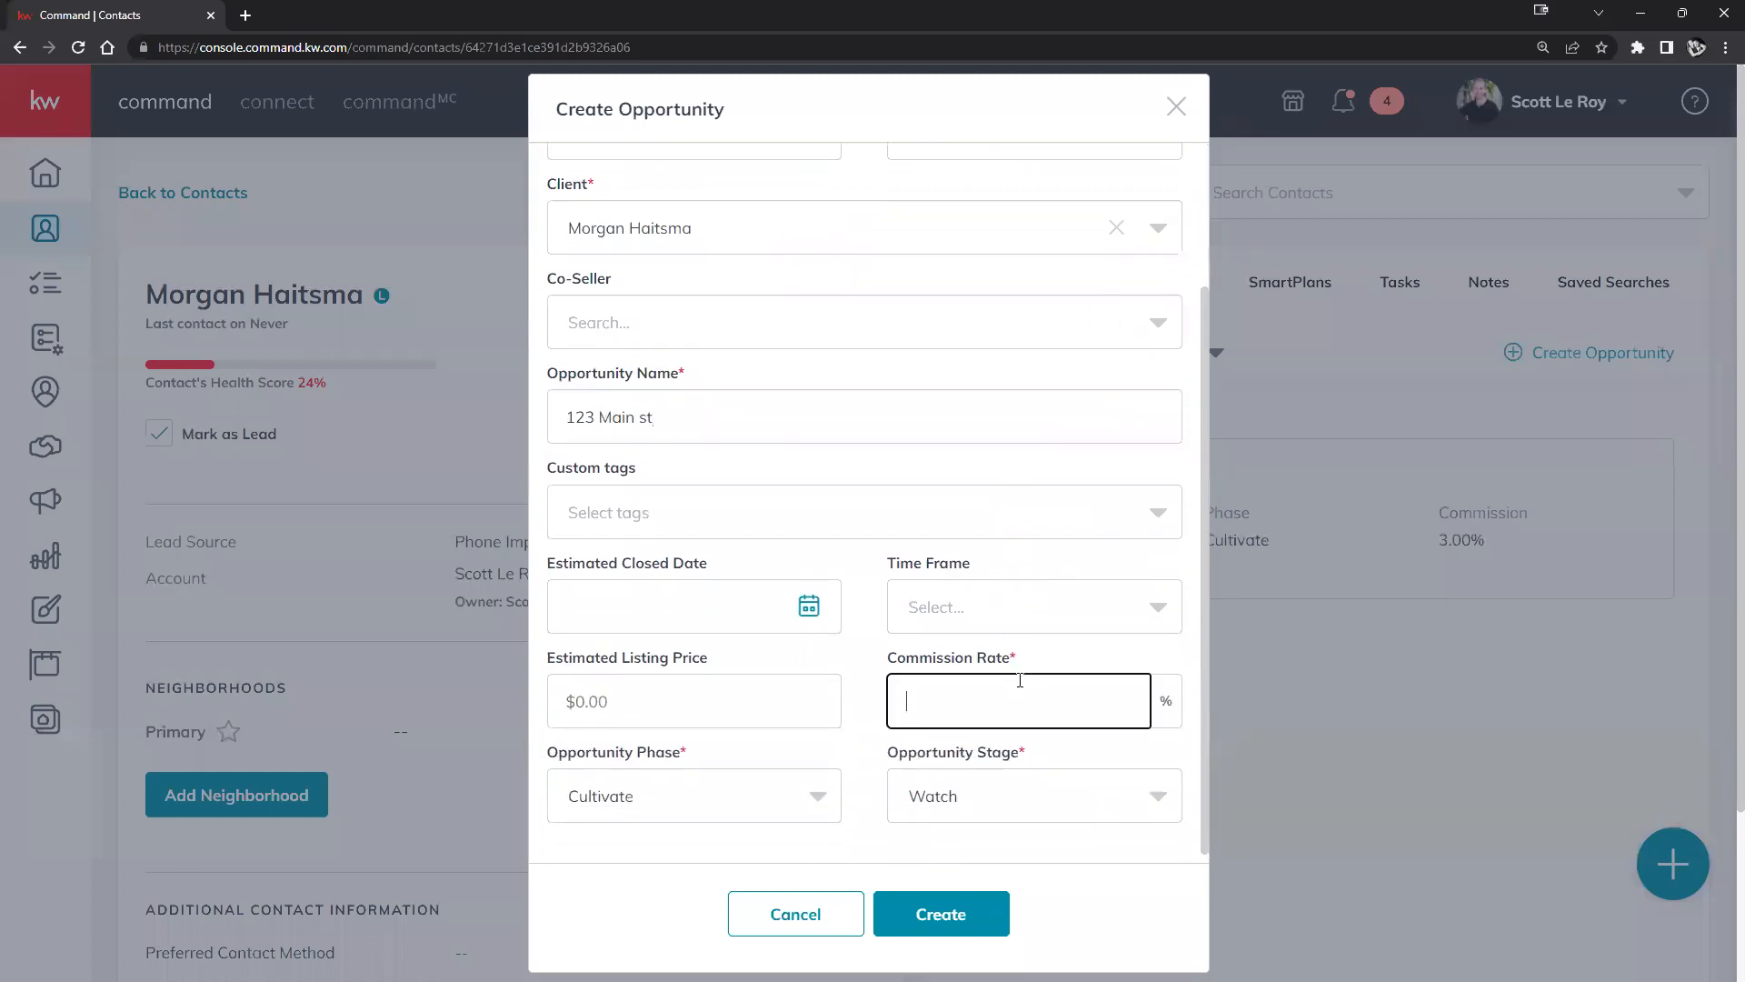
{"action": "left_click", "coordinate": [946, 915]}
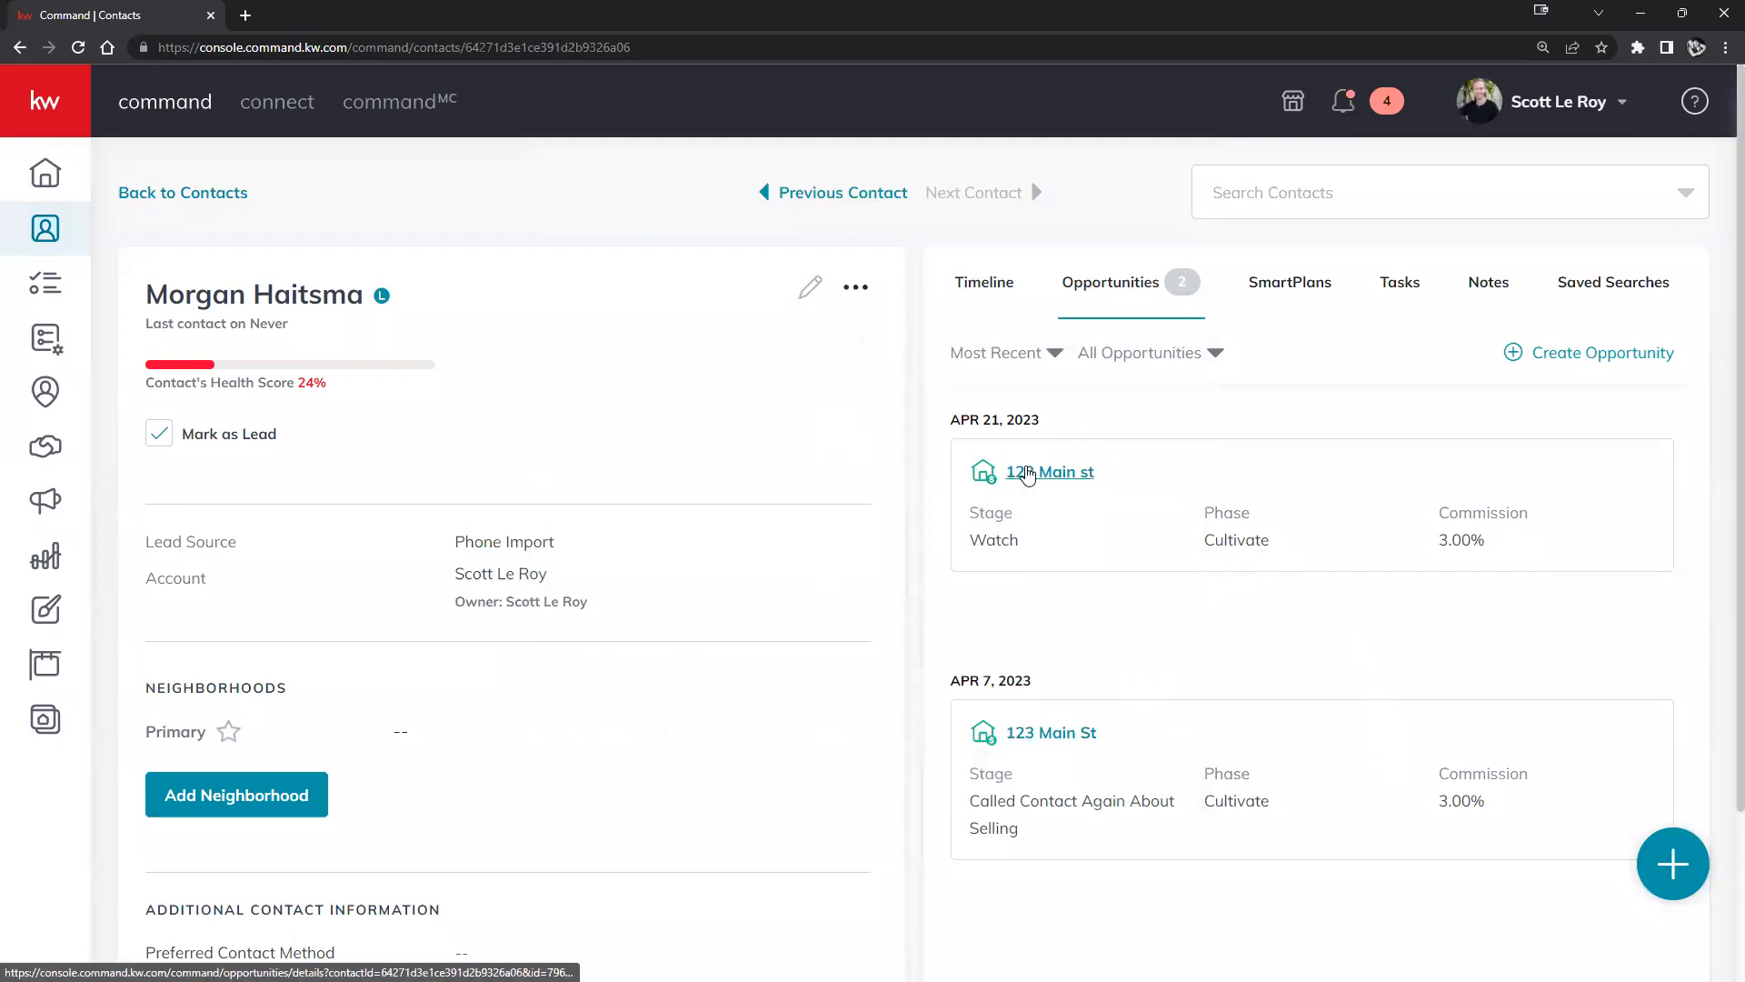
Open the 123 Main st opportunity and show its Documents section.
{"action": "left_click", "coordinate": [1028, 473]}
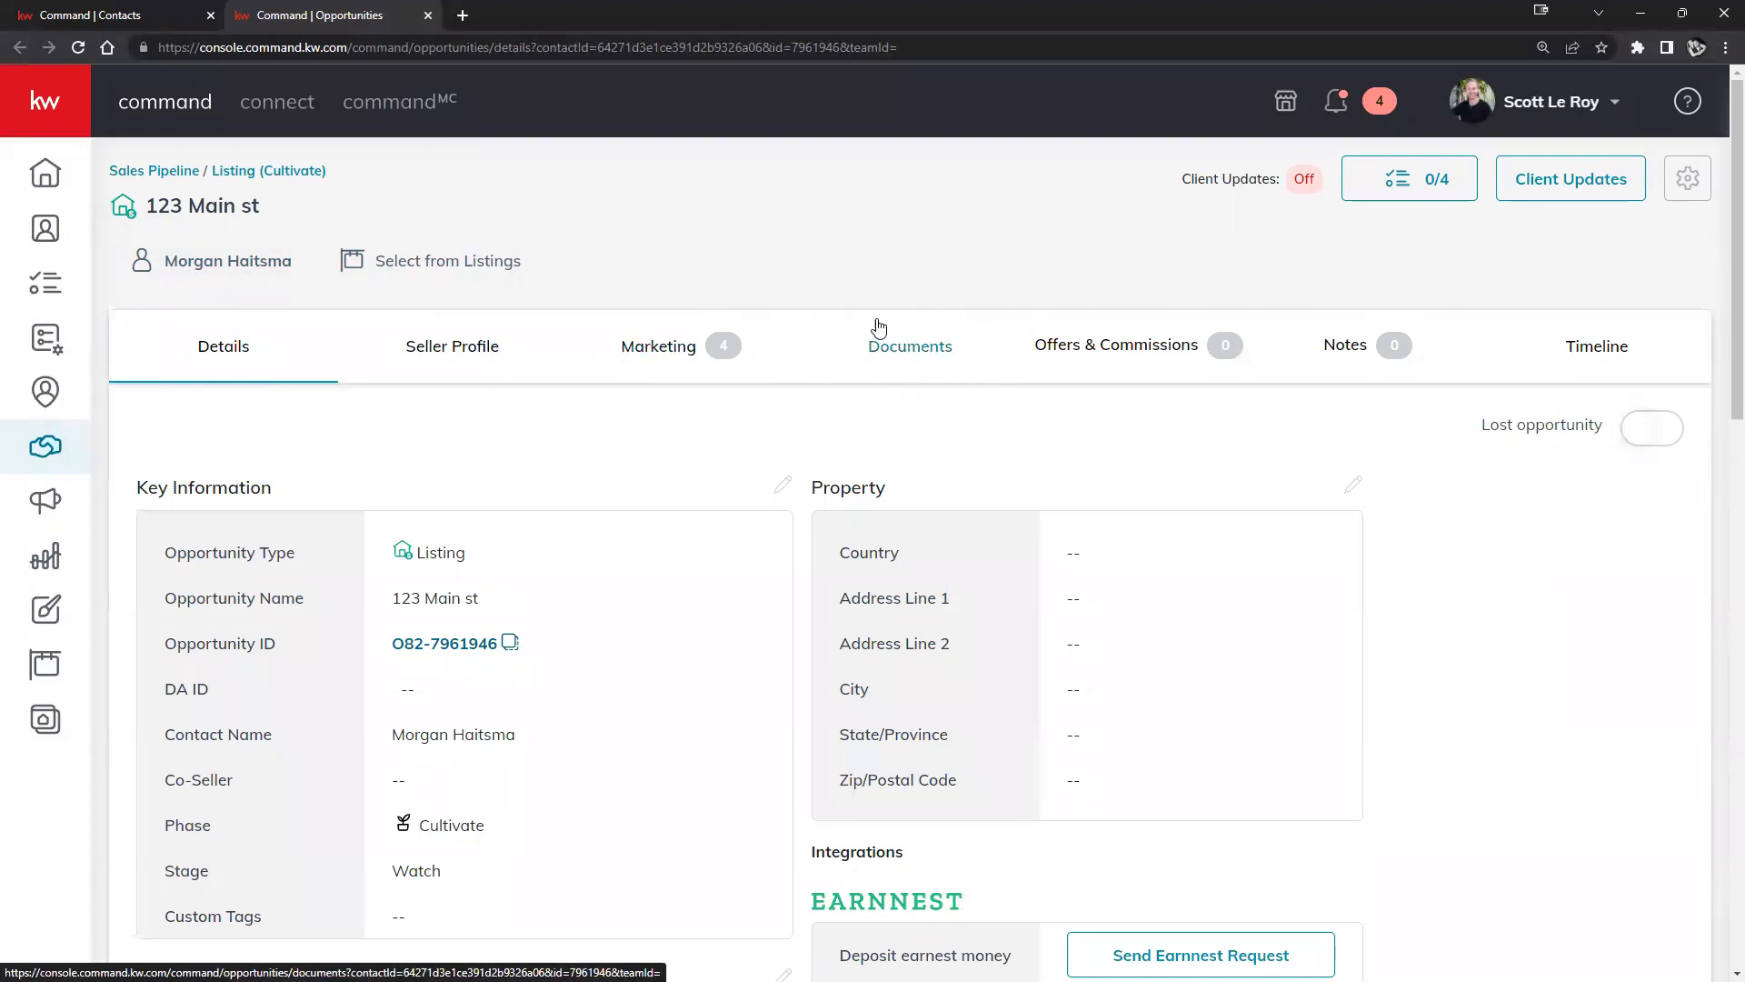
{"action": "left_click", "coordinate": [921, 353]}
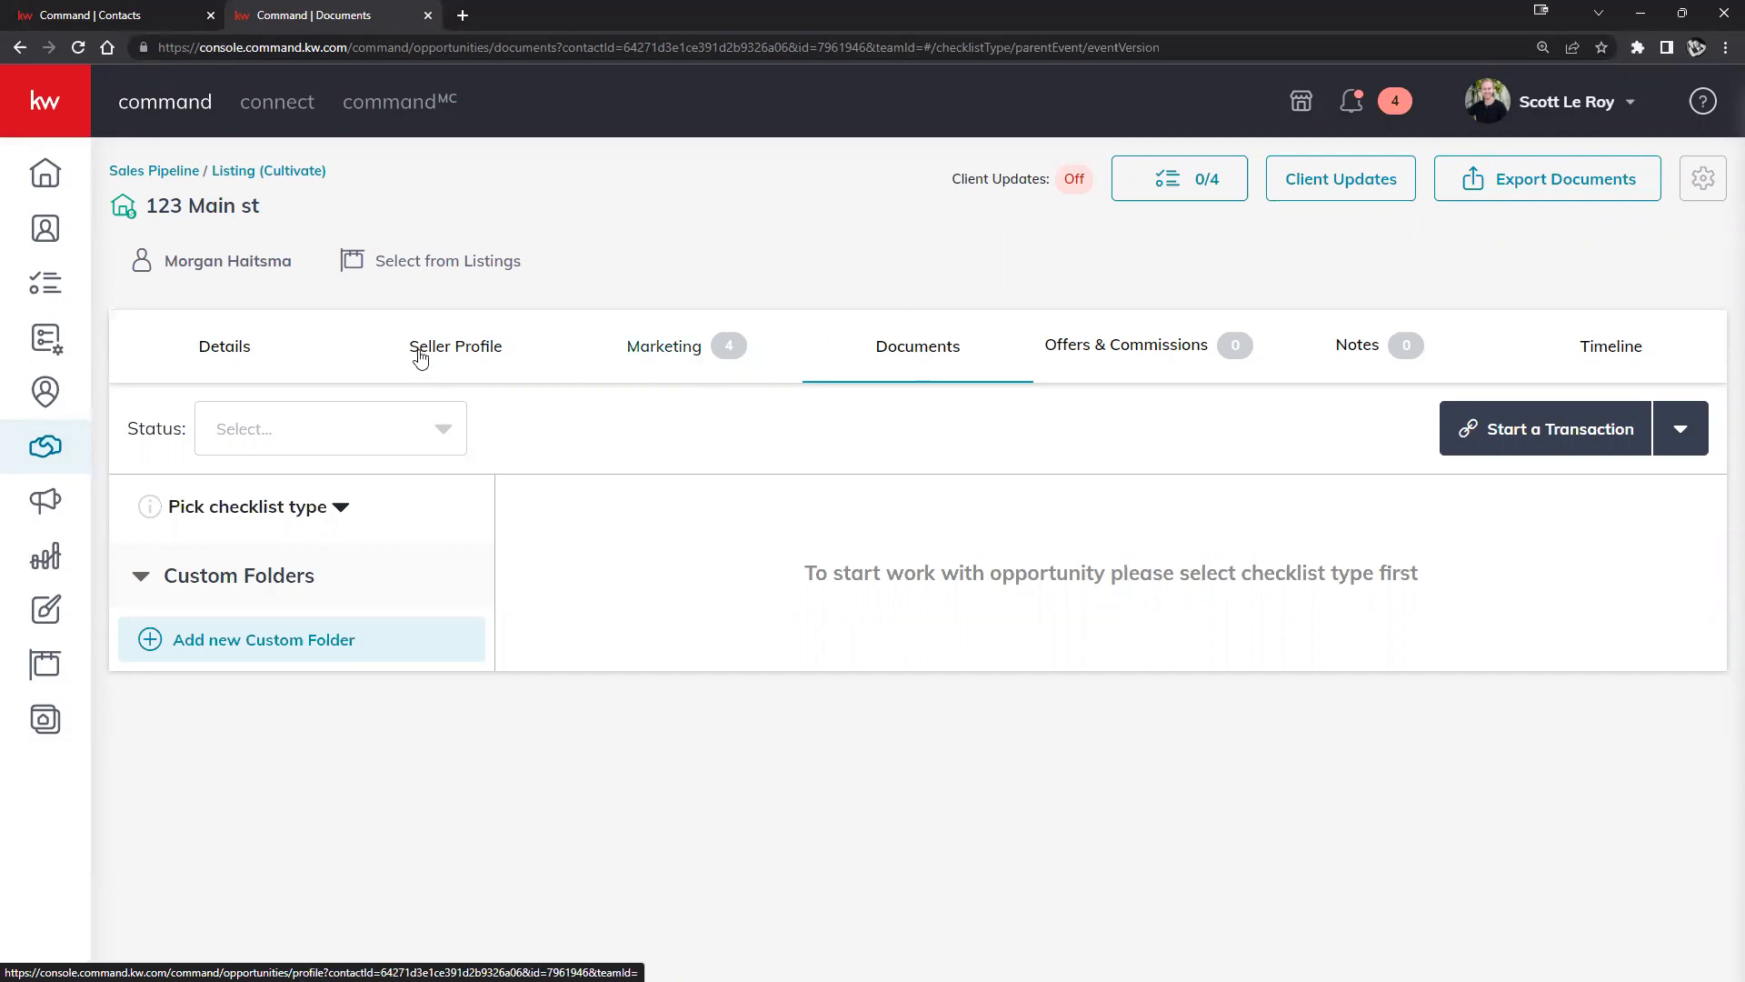
Choose the Residential-Listing checklist and scroll through its 38 listing documents.
{"action": "left_click", "coordinate": [338, 509]}
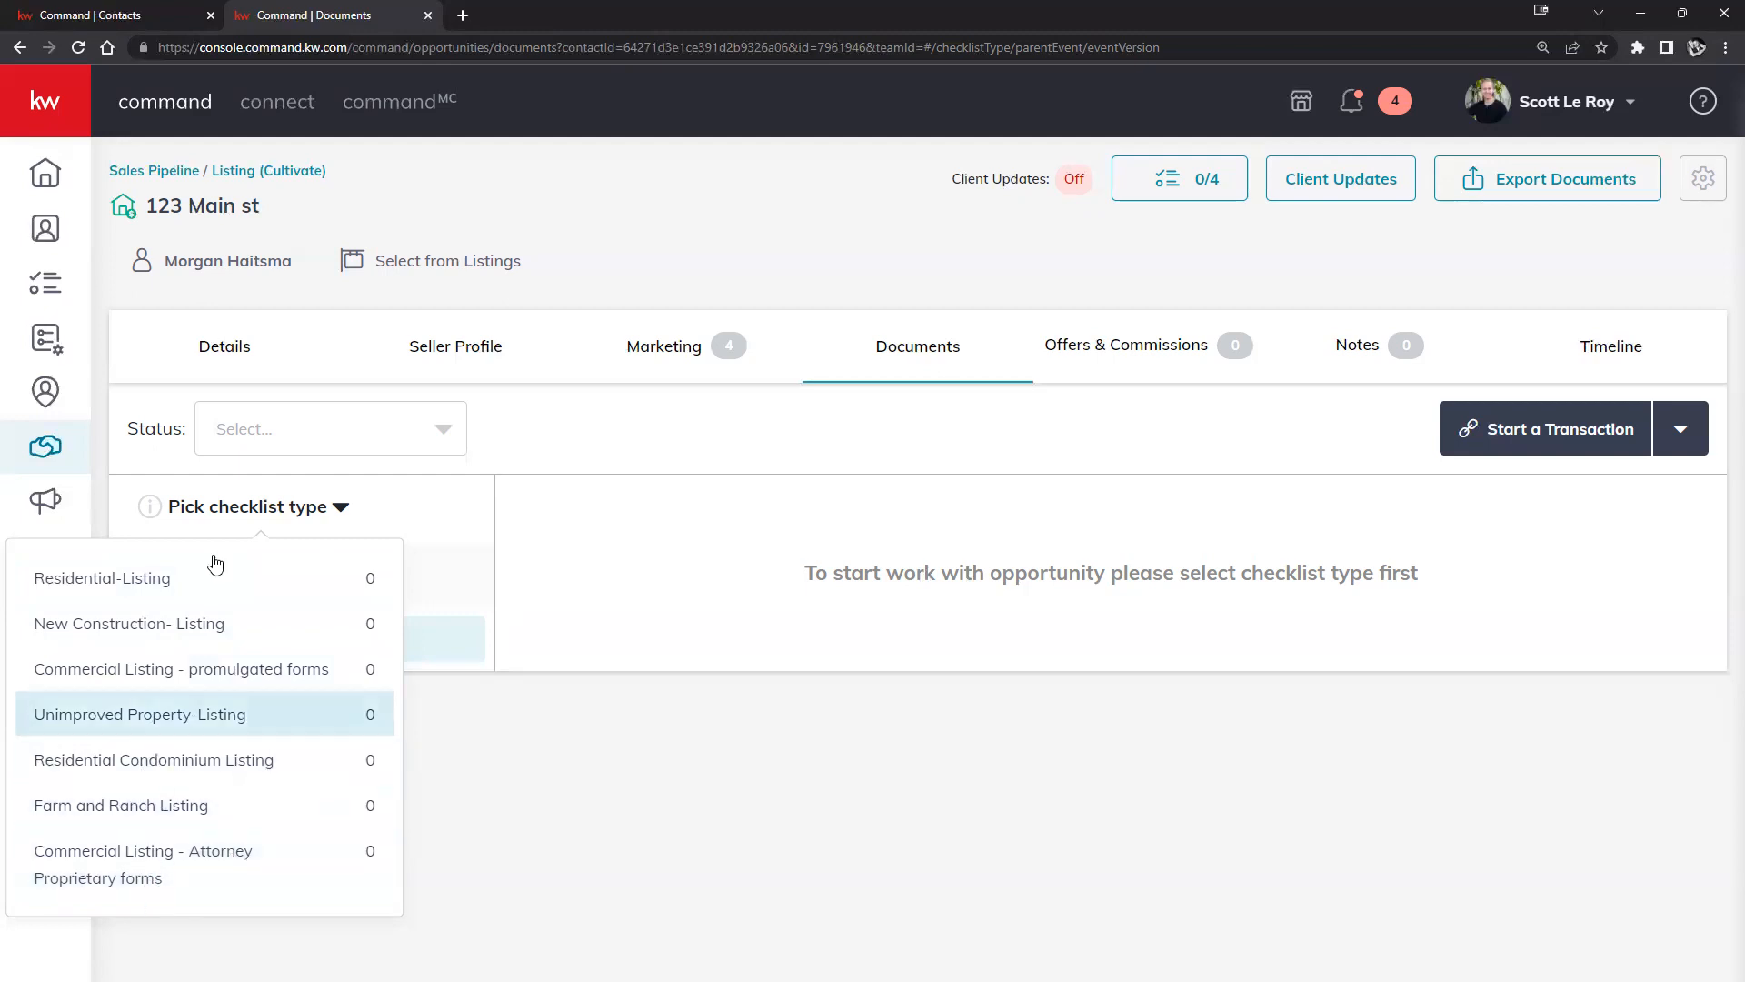
{"action": "left_click", "coordinate": [283, 576]}
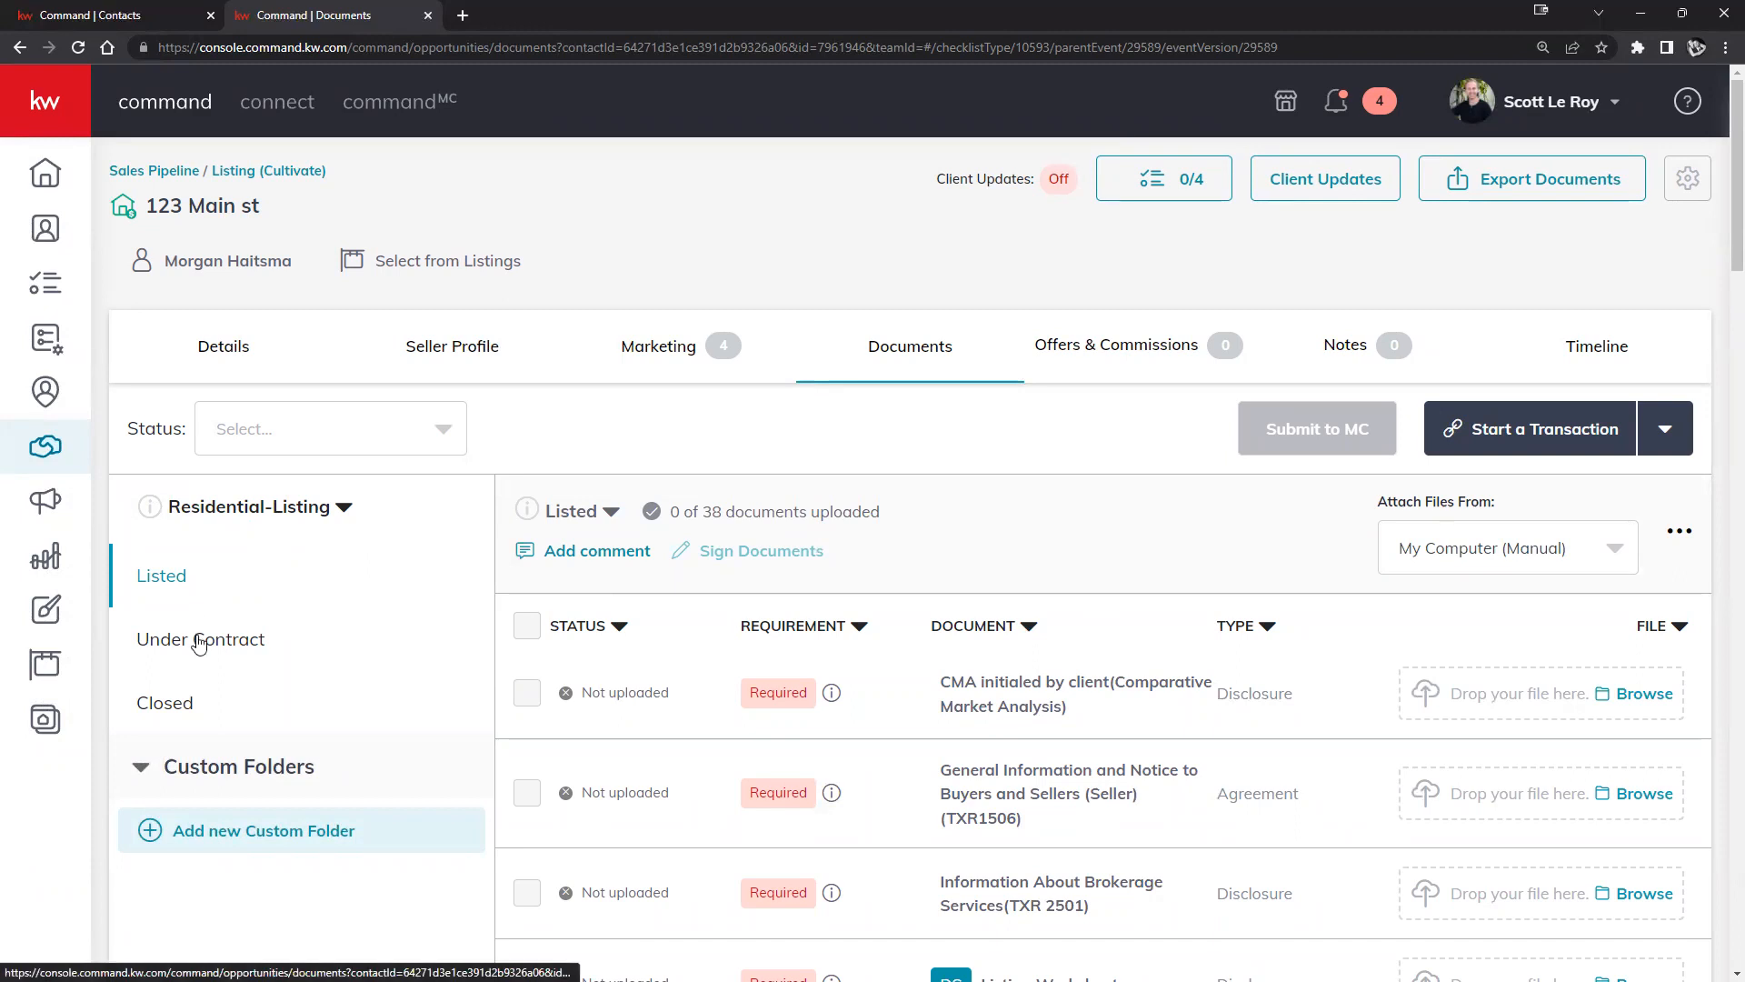
{"action": "scroll", "coordinate": [1000, 582], "scroll_direction": "down", "scroll_amount": 4}
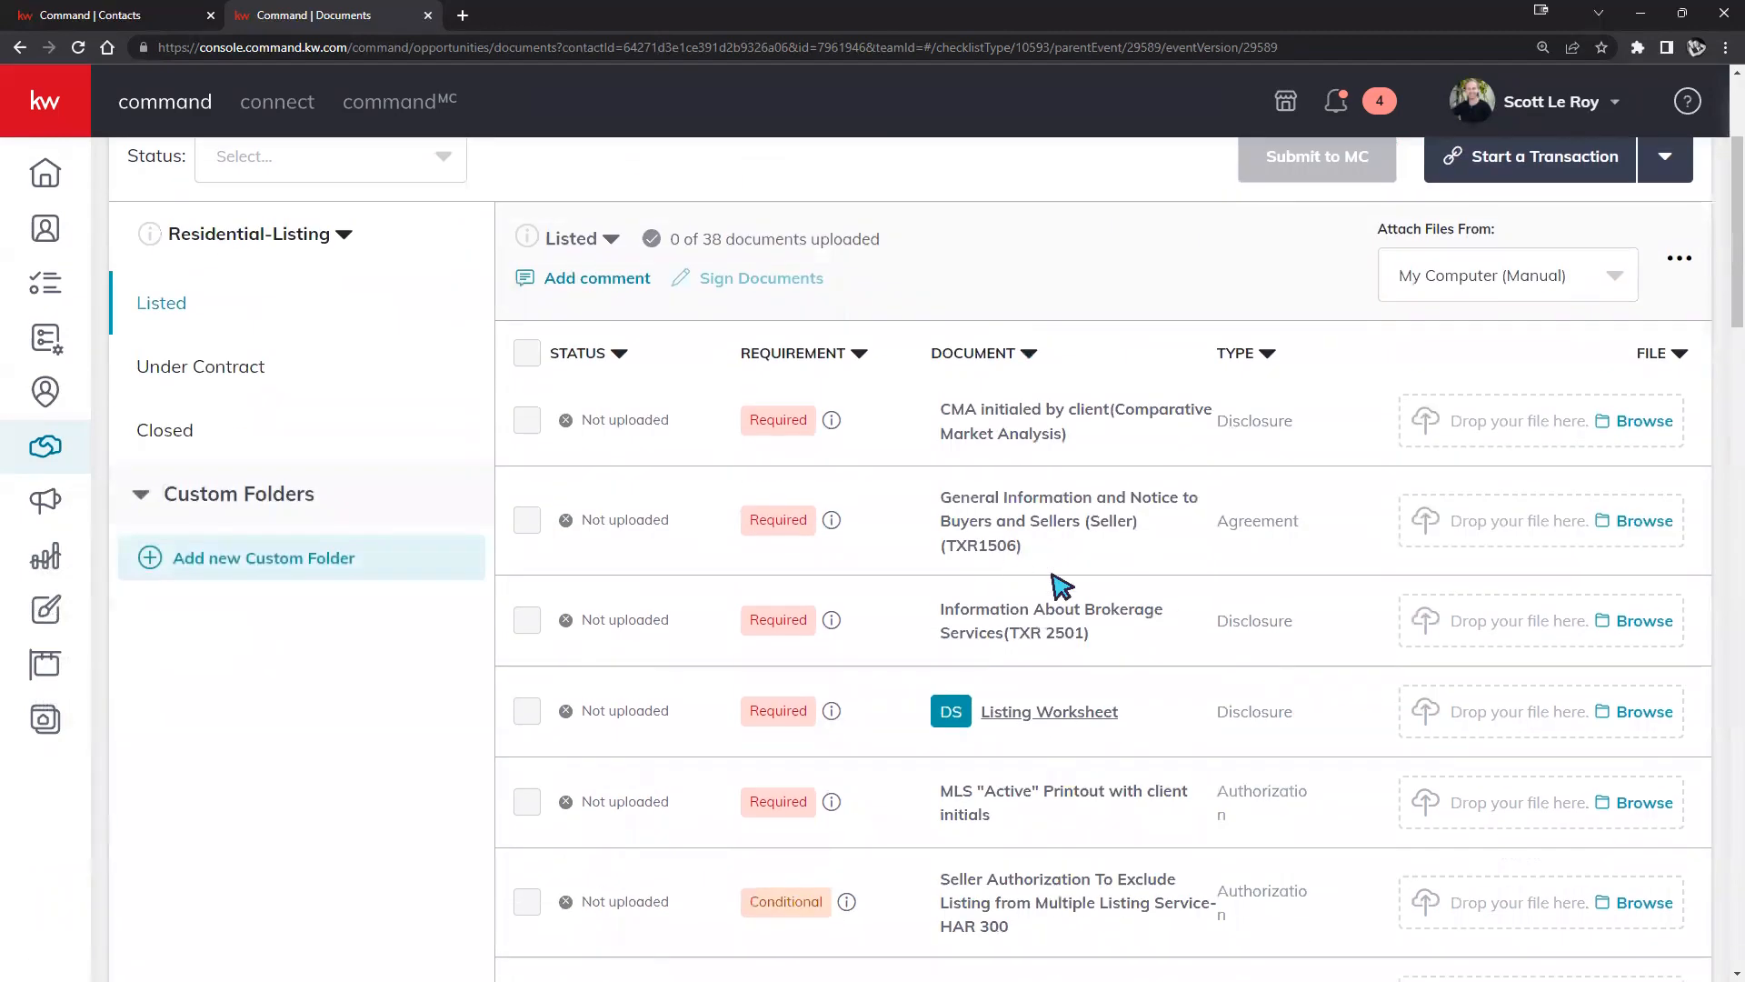
{"action": "scroll", "coordinate": [1158, 523], "scroll_direction": "down", "scroll_amount": 6}
{"action": "scroll", "coordinate": [1340, 444], "scroll_direction": "up", "scroll_amount": 10}
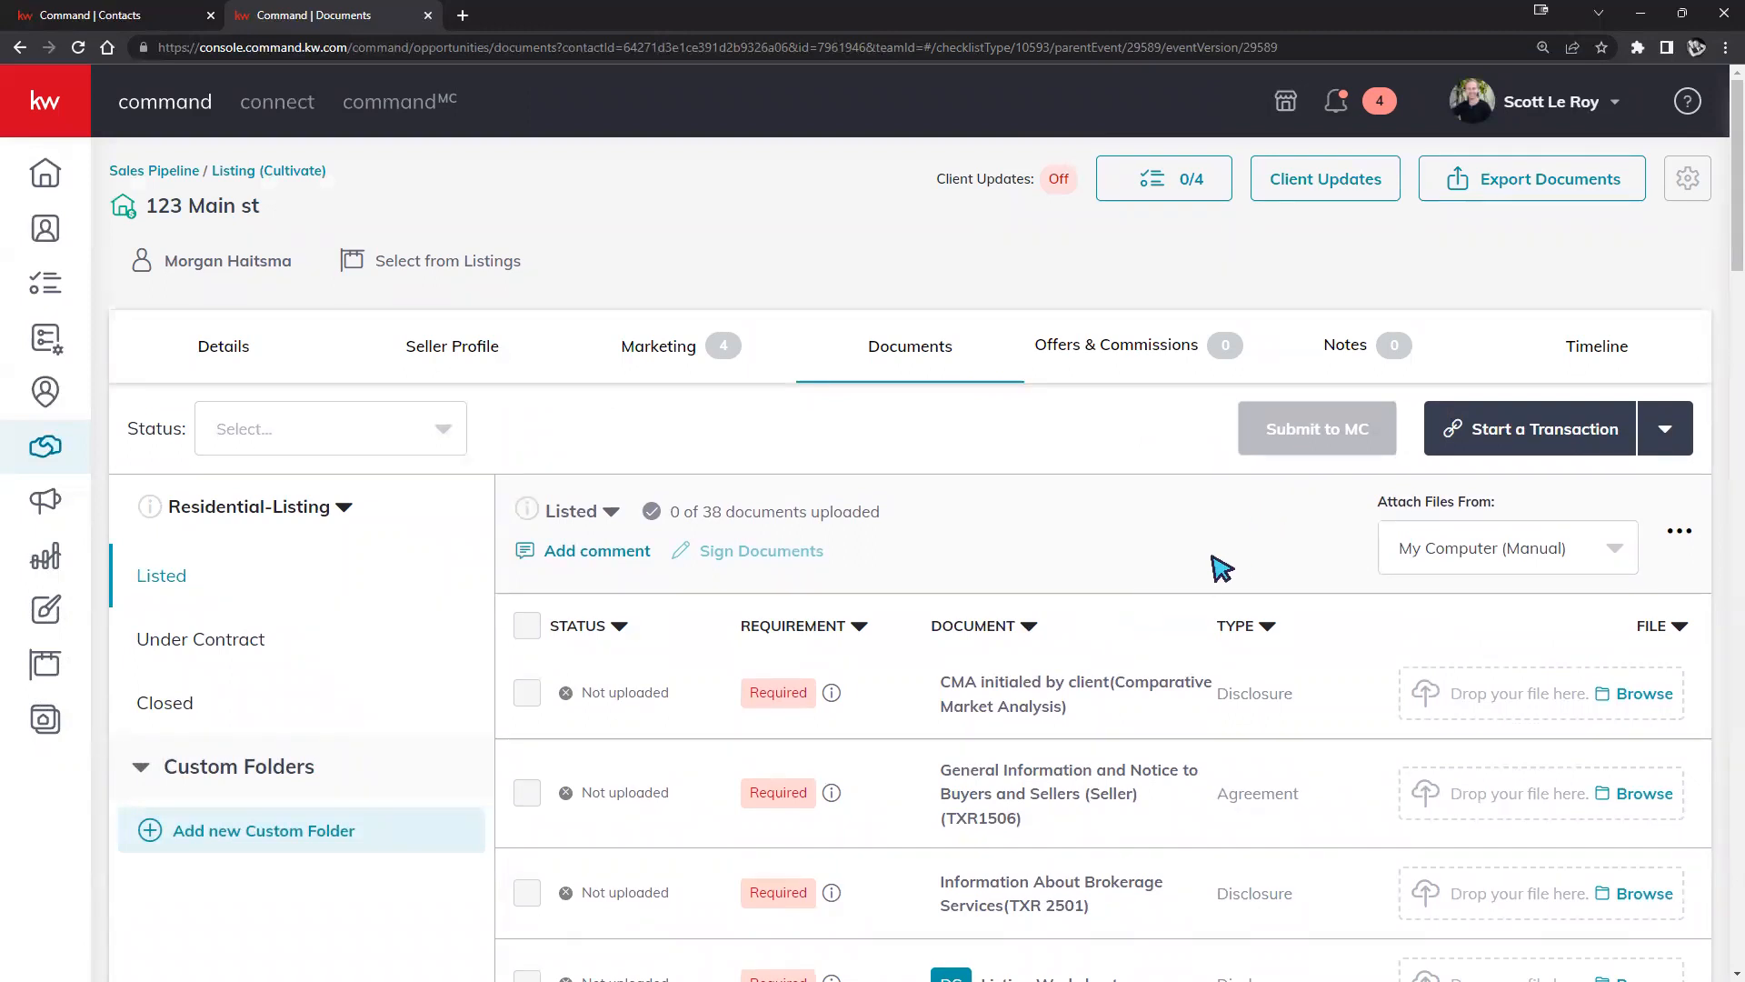
{"action": "left_click", "coordinate": [1620, 453]}
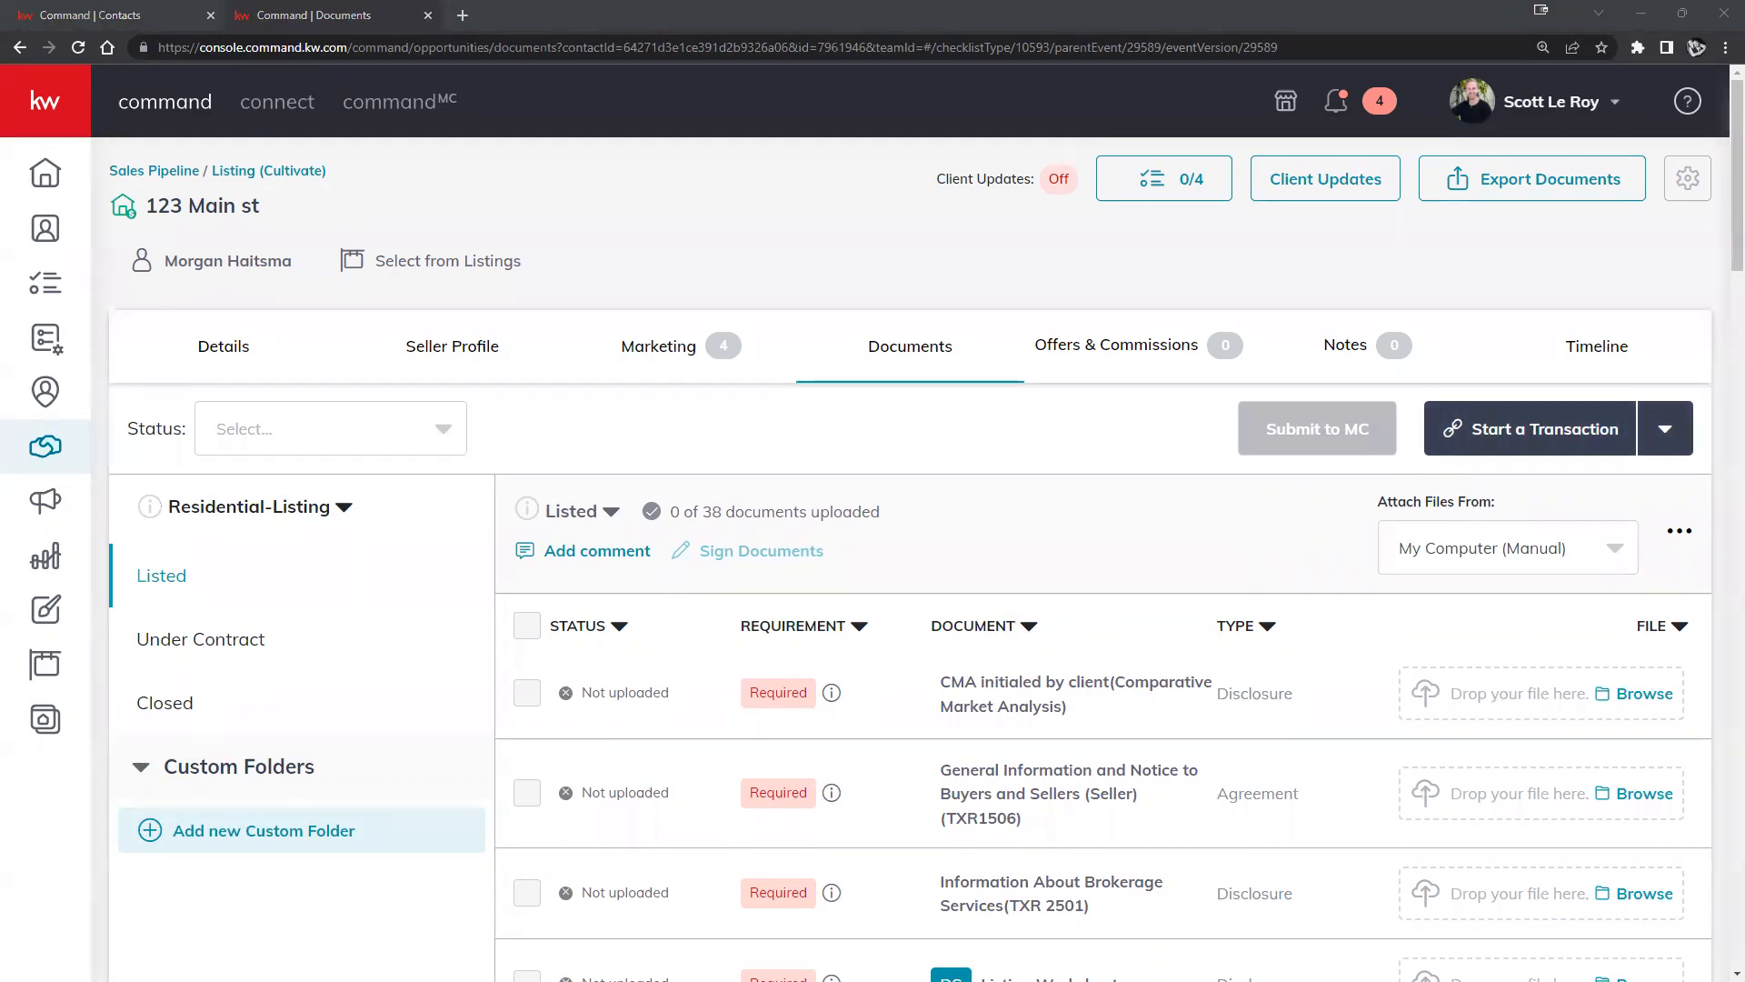
{"action": "left_click", "coordinate": [1536, 116]}
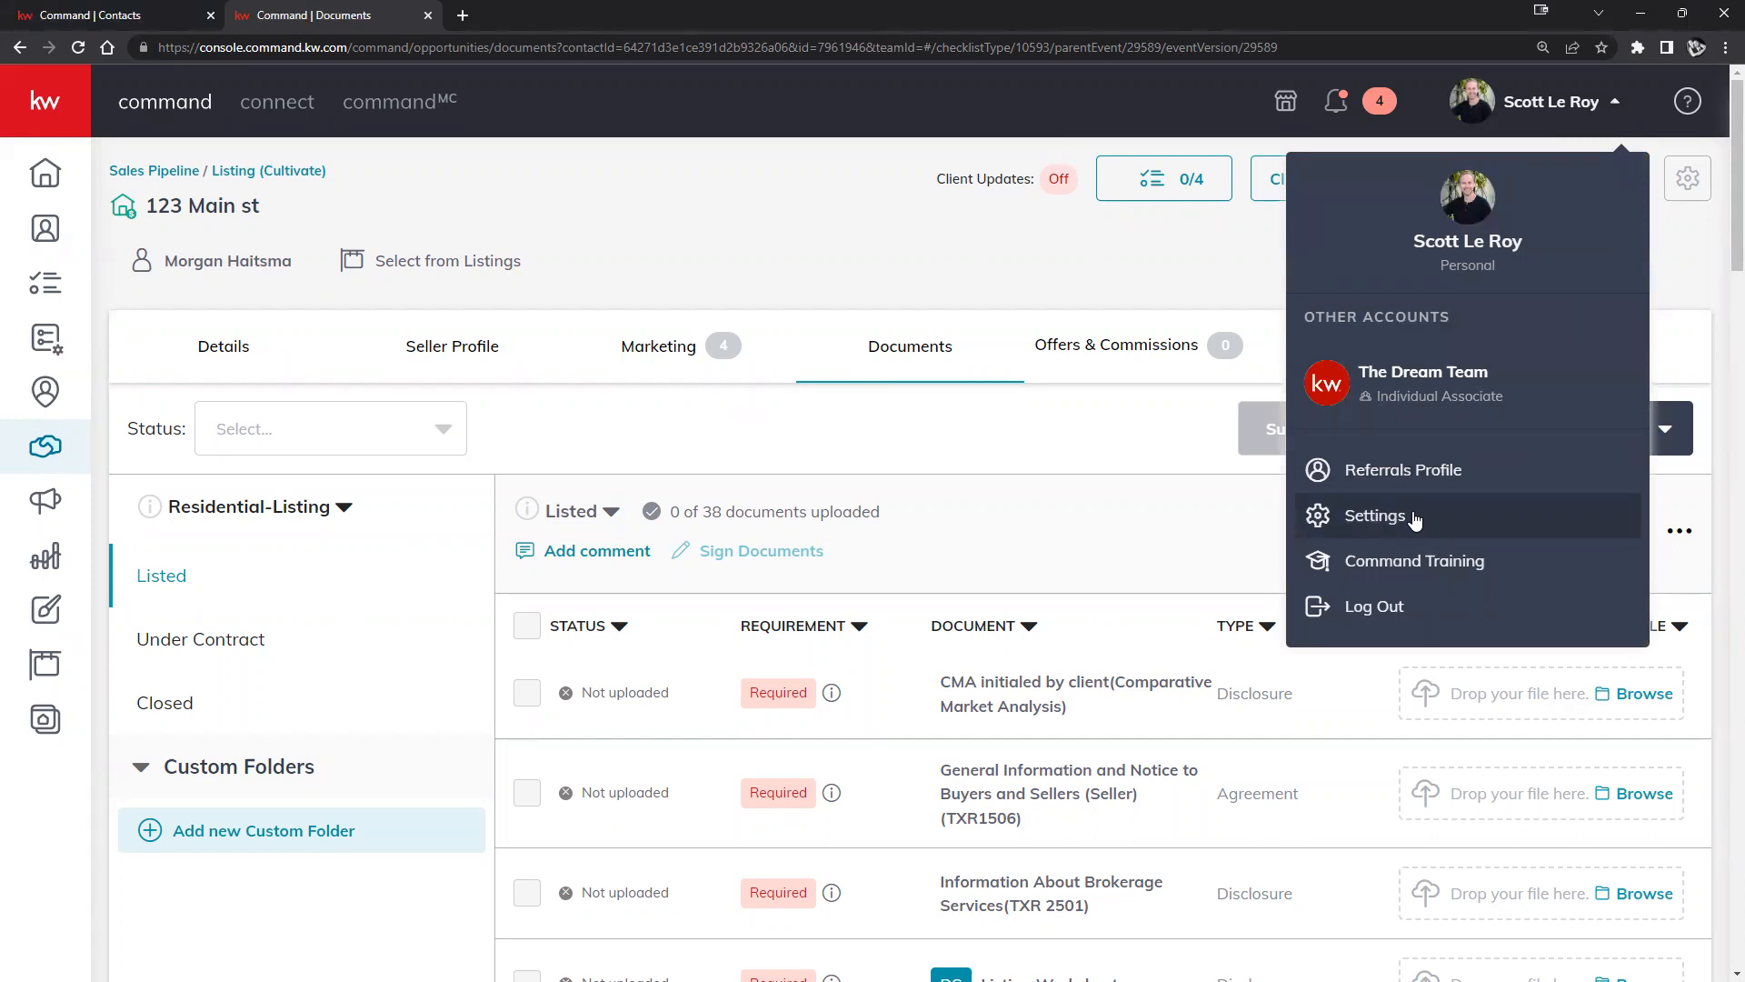
{"action": "left_click", "coordinate": [1238, 518]}
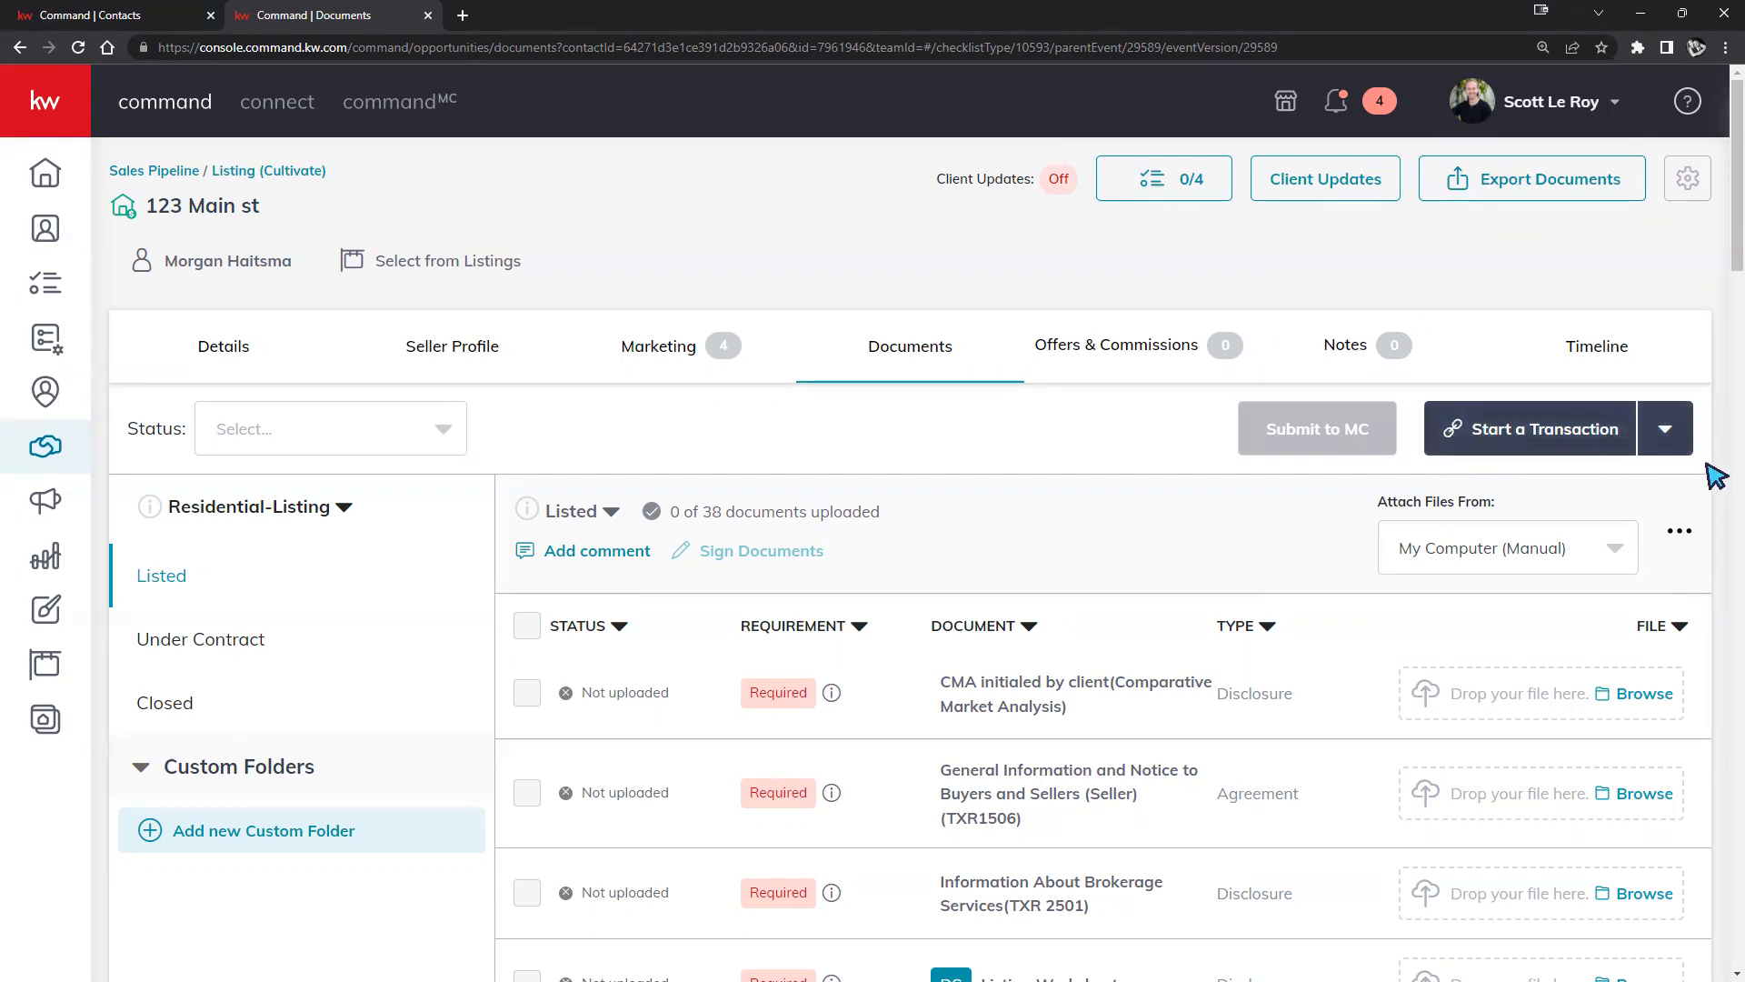
{"action": "left_click", "coordinate": [1572, 108]}
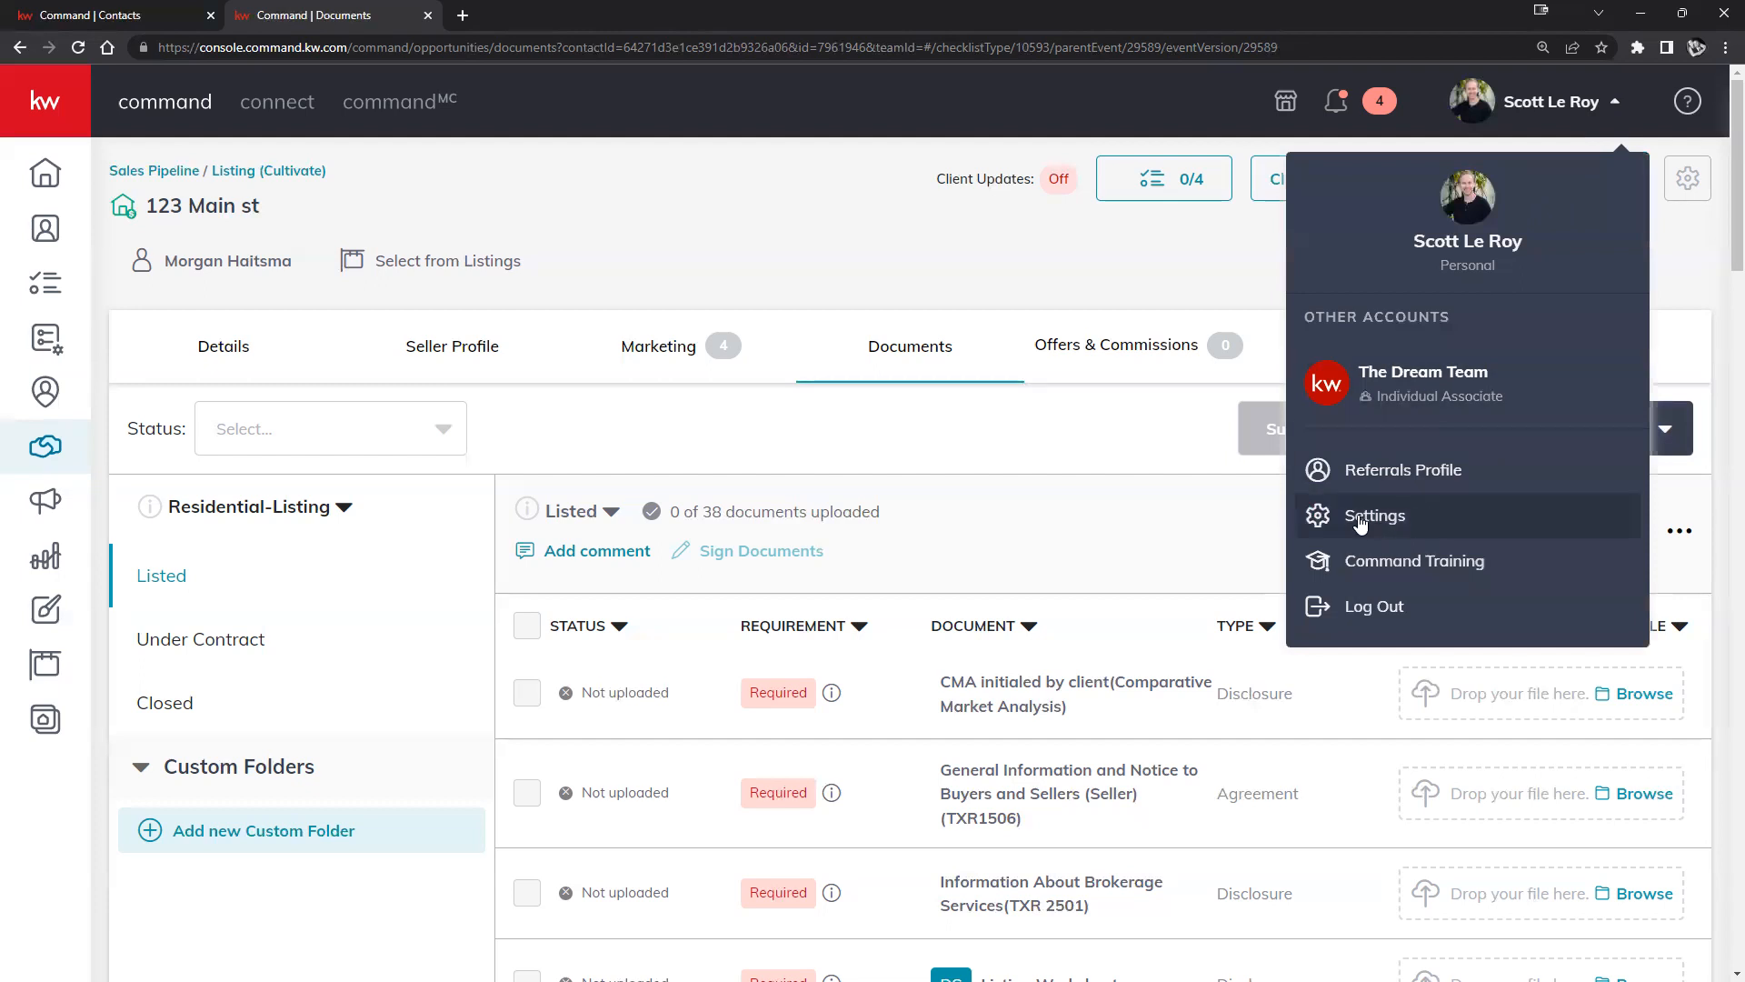
{"action": "left_click", "coordinate": [1255, 525]}
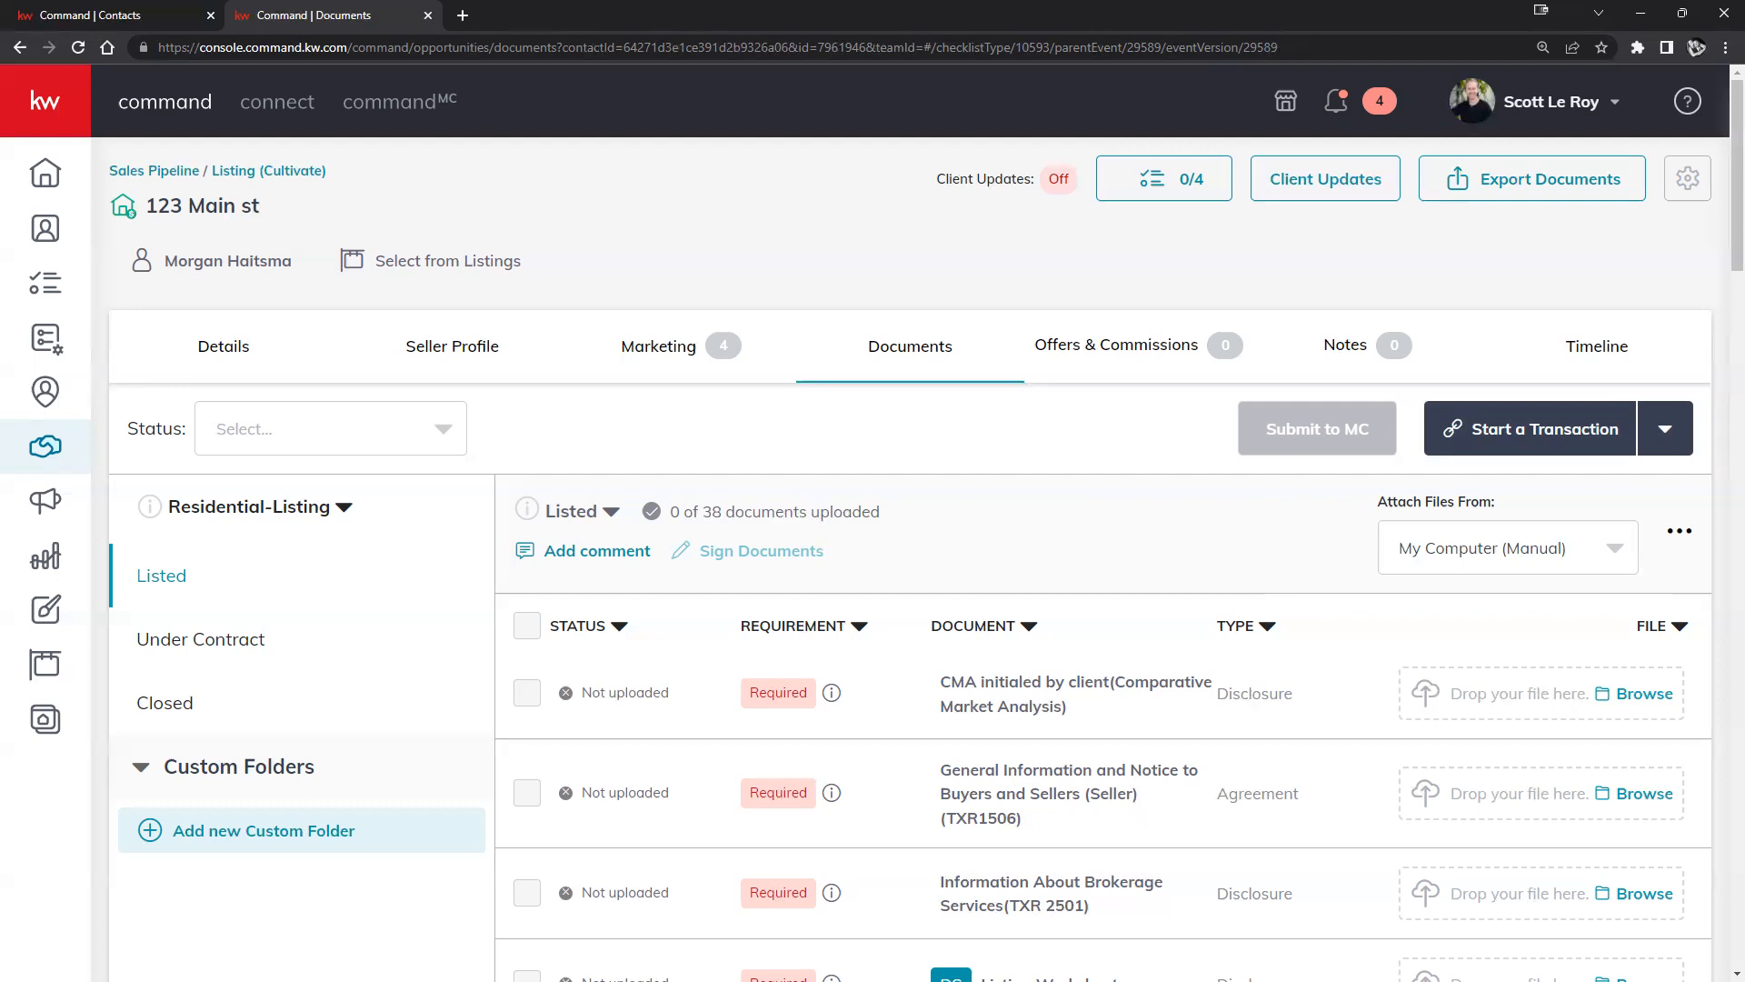
Start the 123 Main st transaction in DocuSign from the Start a Transaction dropdown.
{"action": "left_click", "coordinate": [1515, 442]}
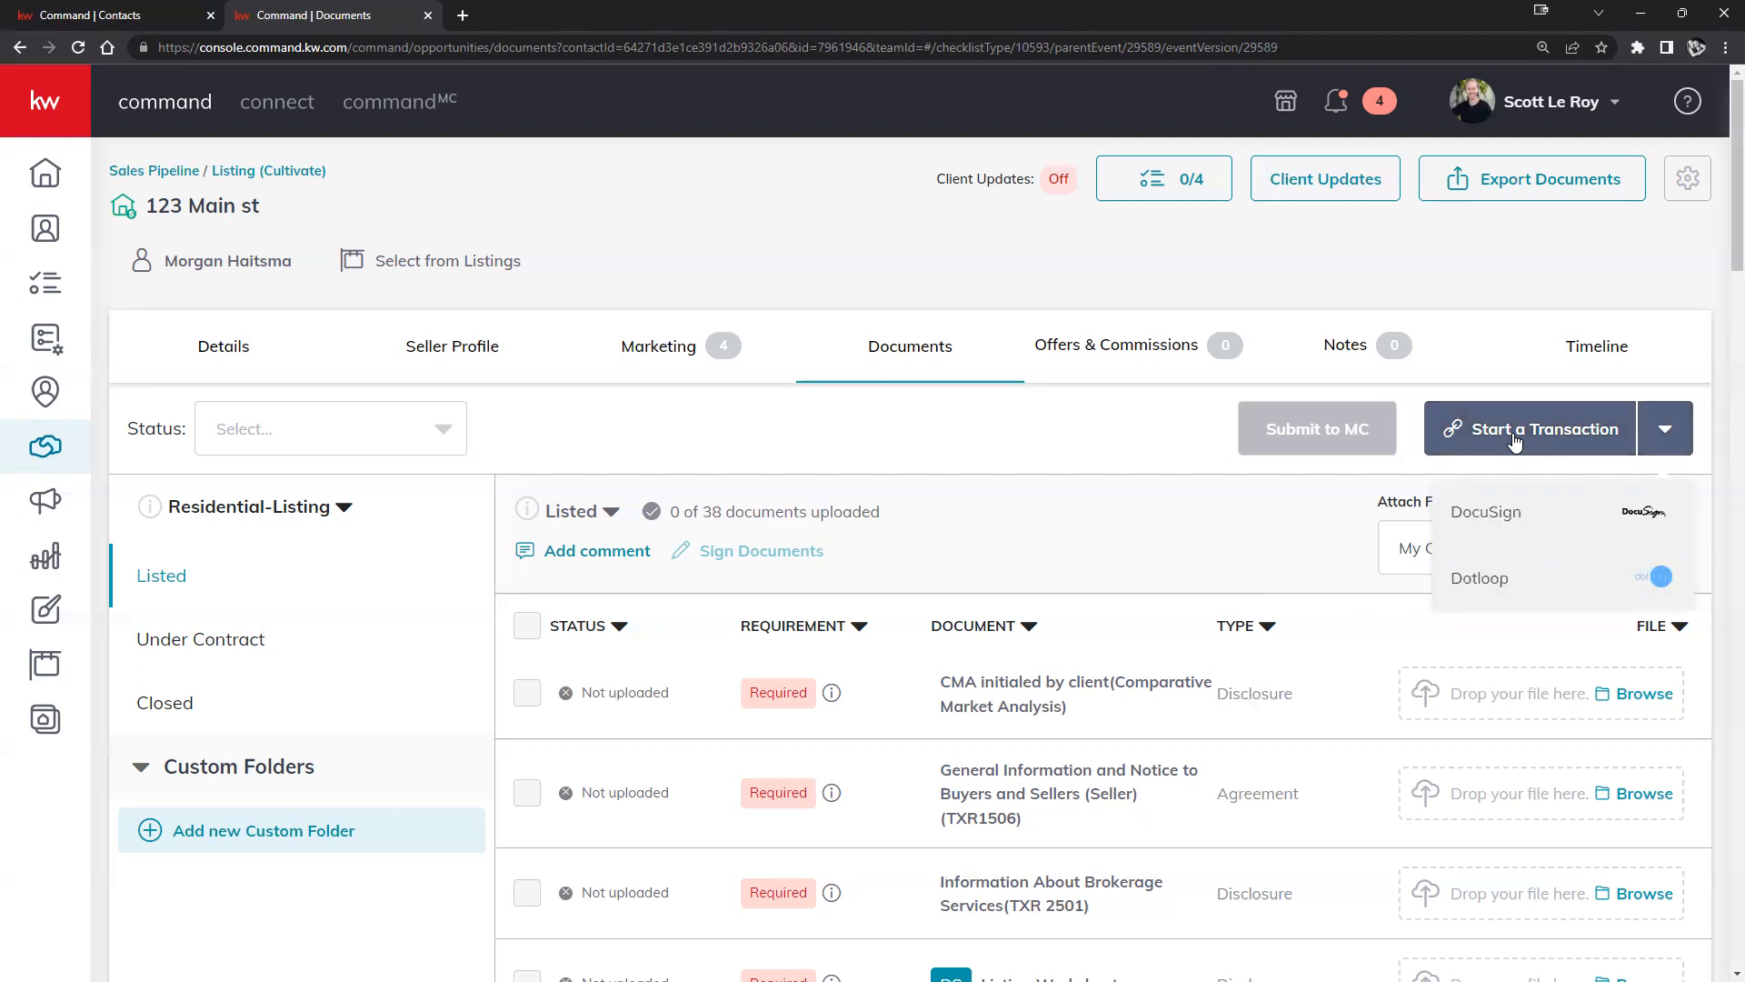
{"action": "left_click", "coordinate": [1538, 514]}
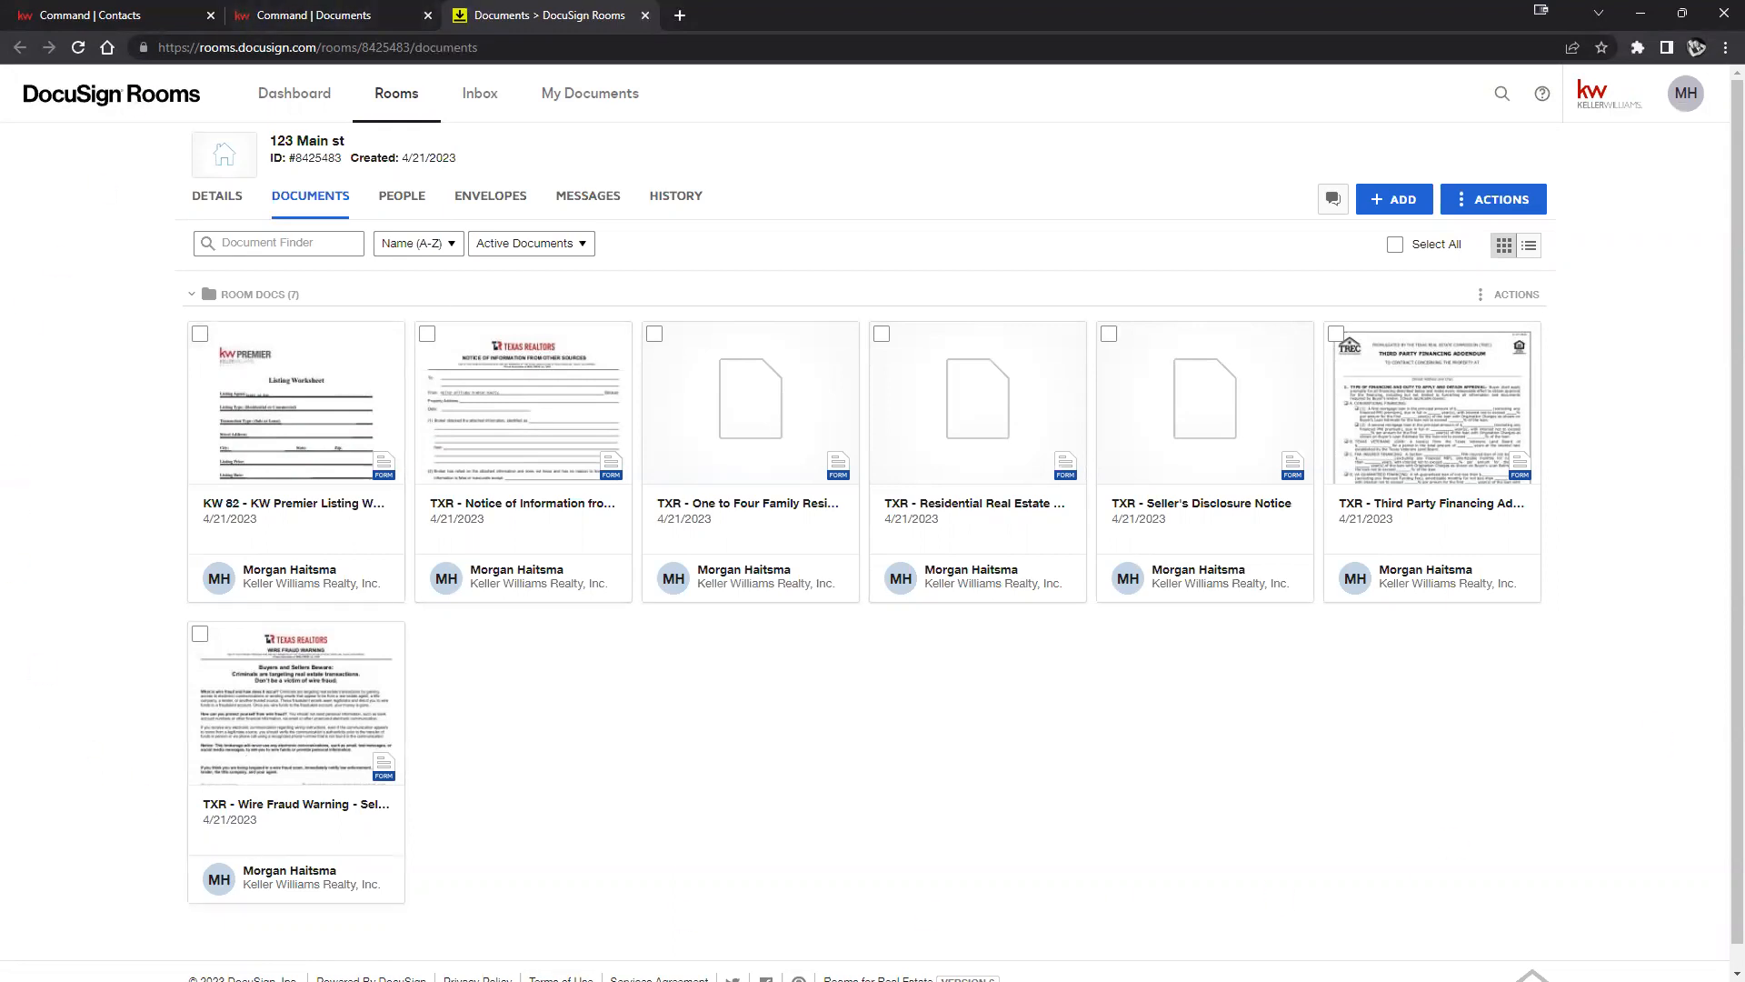
Keep the browser zoom at 110% and switch to the KW Command documents page.
{"action": "left_click", "coordinate": [1726, 47]}
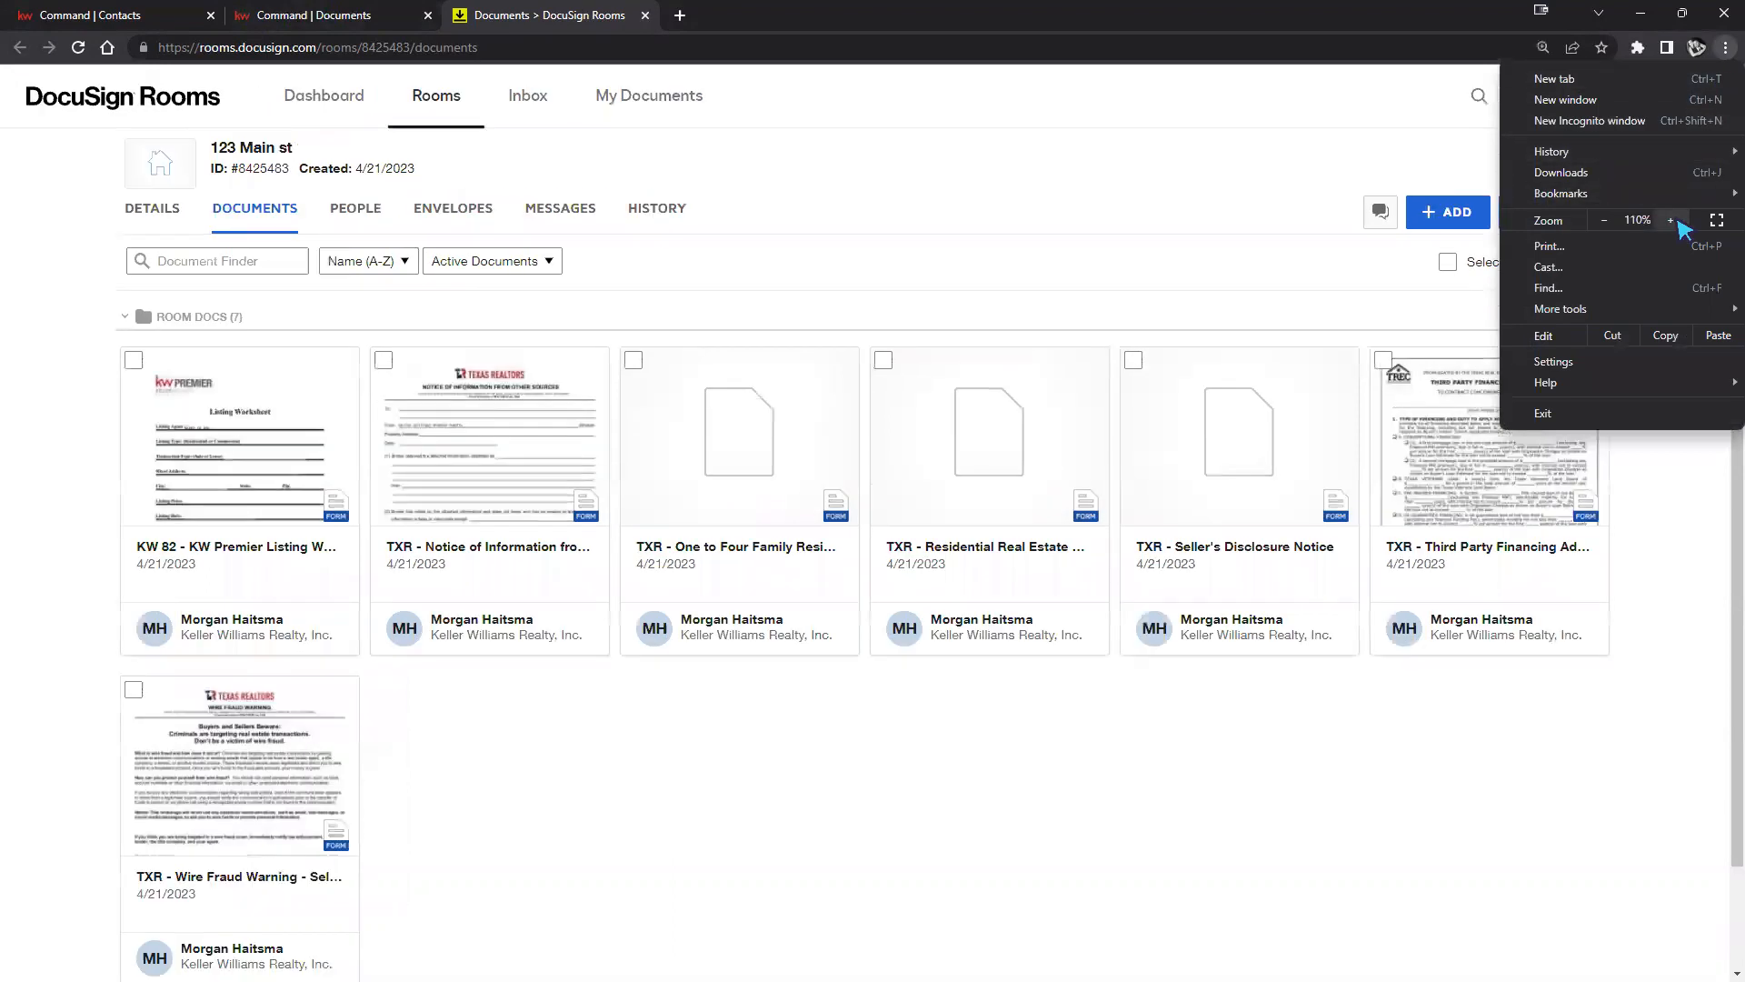
{"action": "left_click", "coordinate": [1670, 220]}
{"action": "left_click", "coordinate": [1604, 219]}
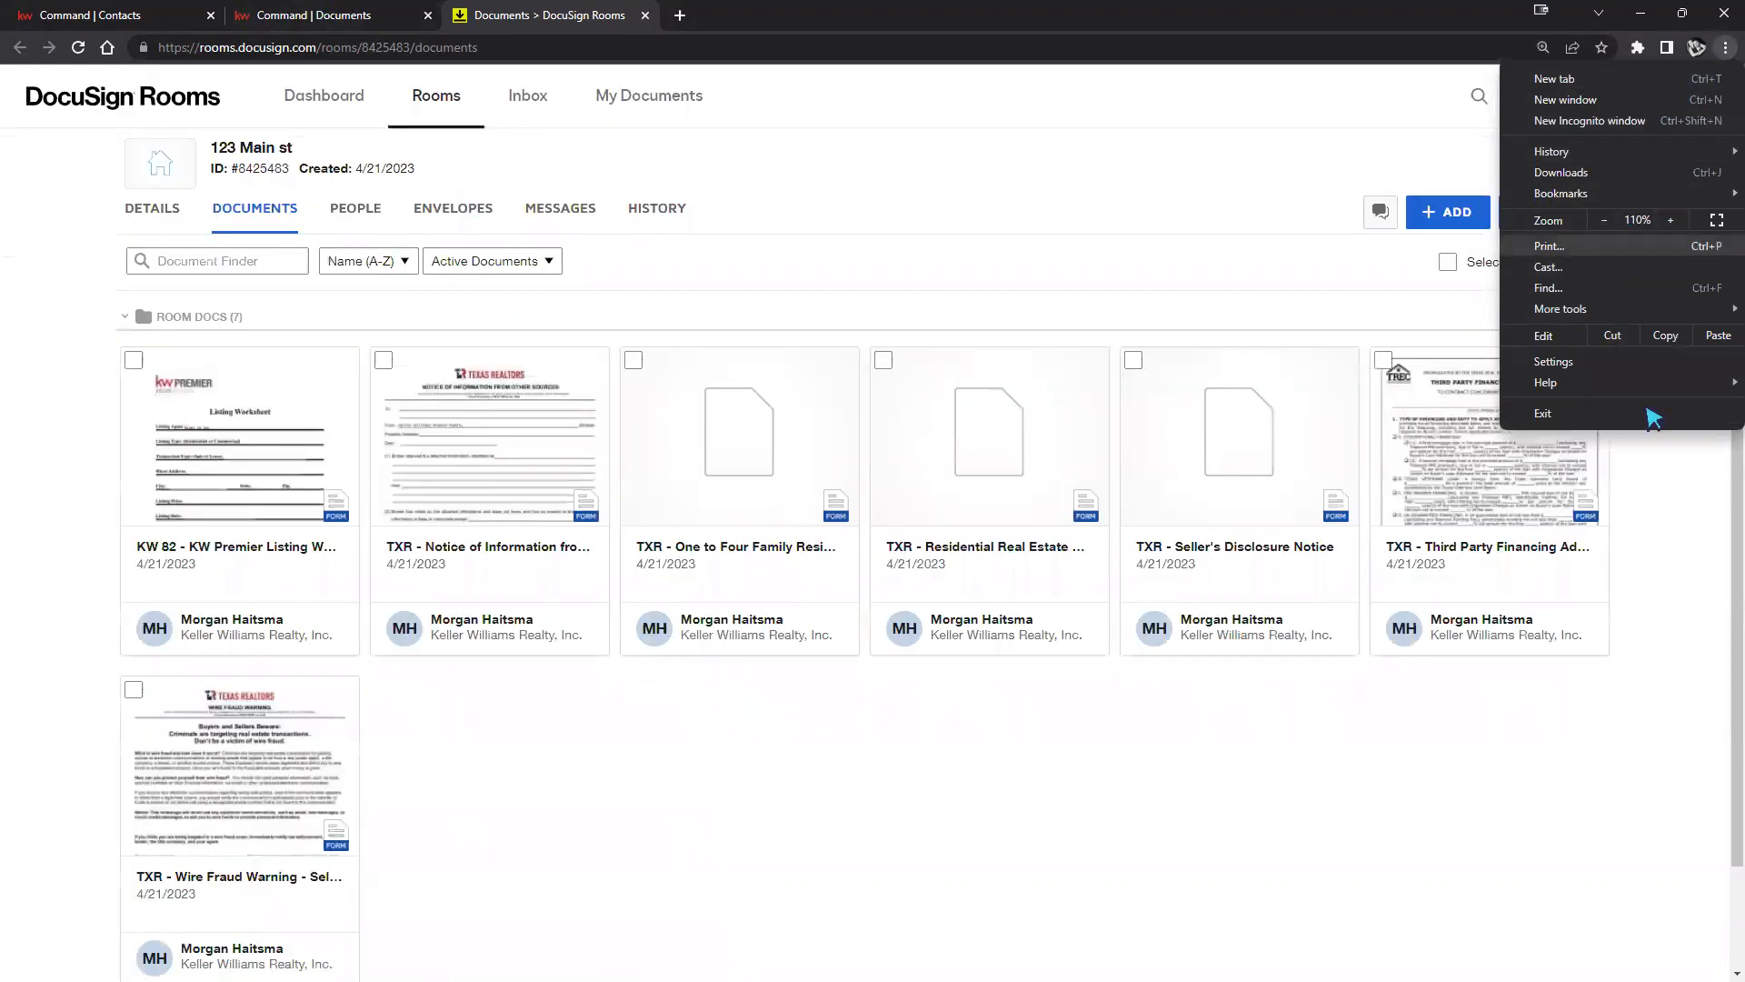
{"action": "left_click", "coordinate": [1645, 505]}
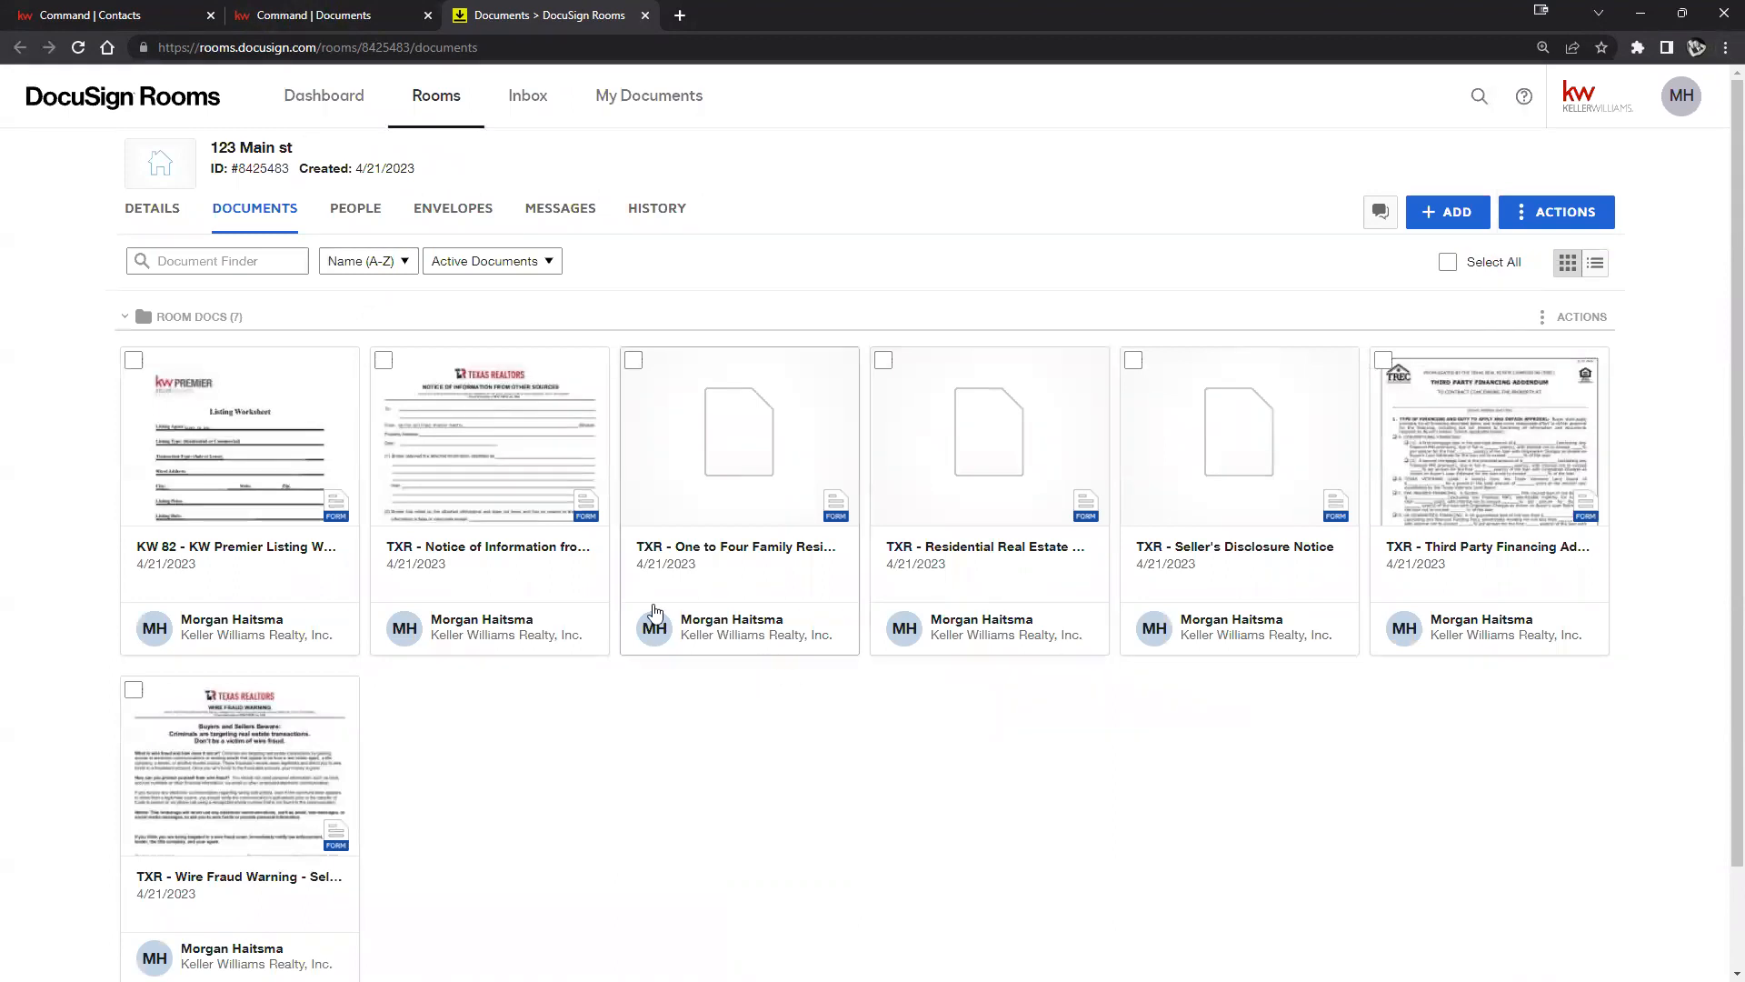
{"action": "left_click", "coordinate": [303, 20]}
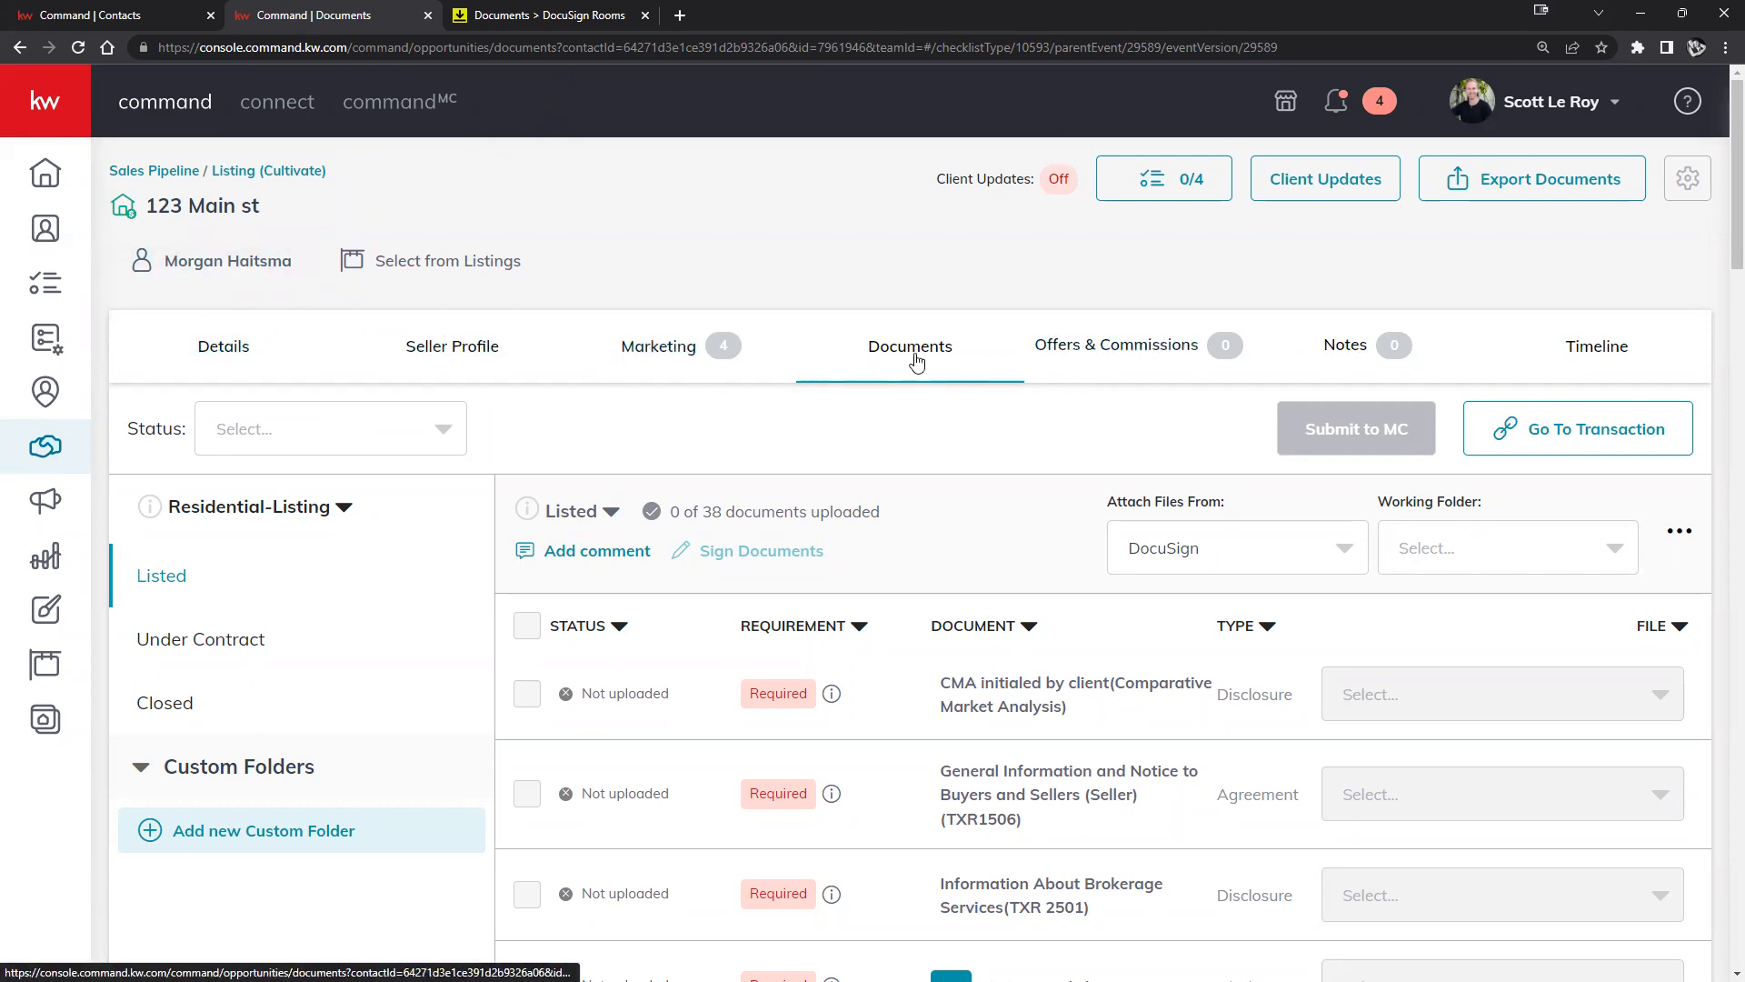
{"action": "left_click", "coordinate": [551, 20]}
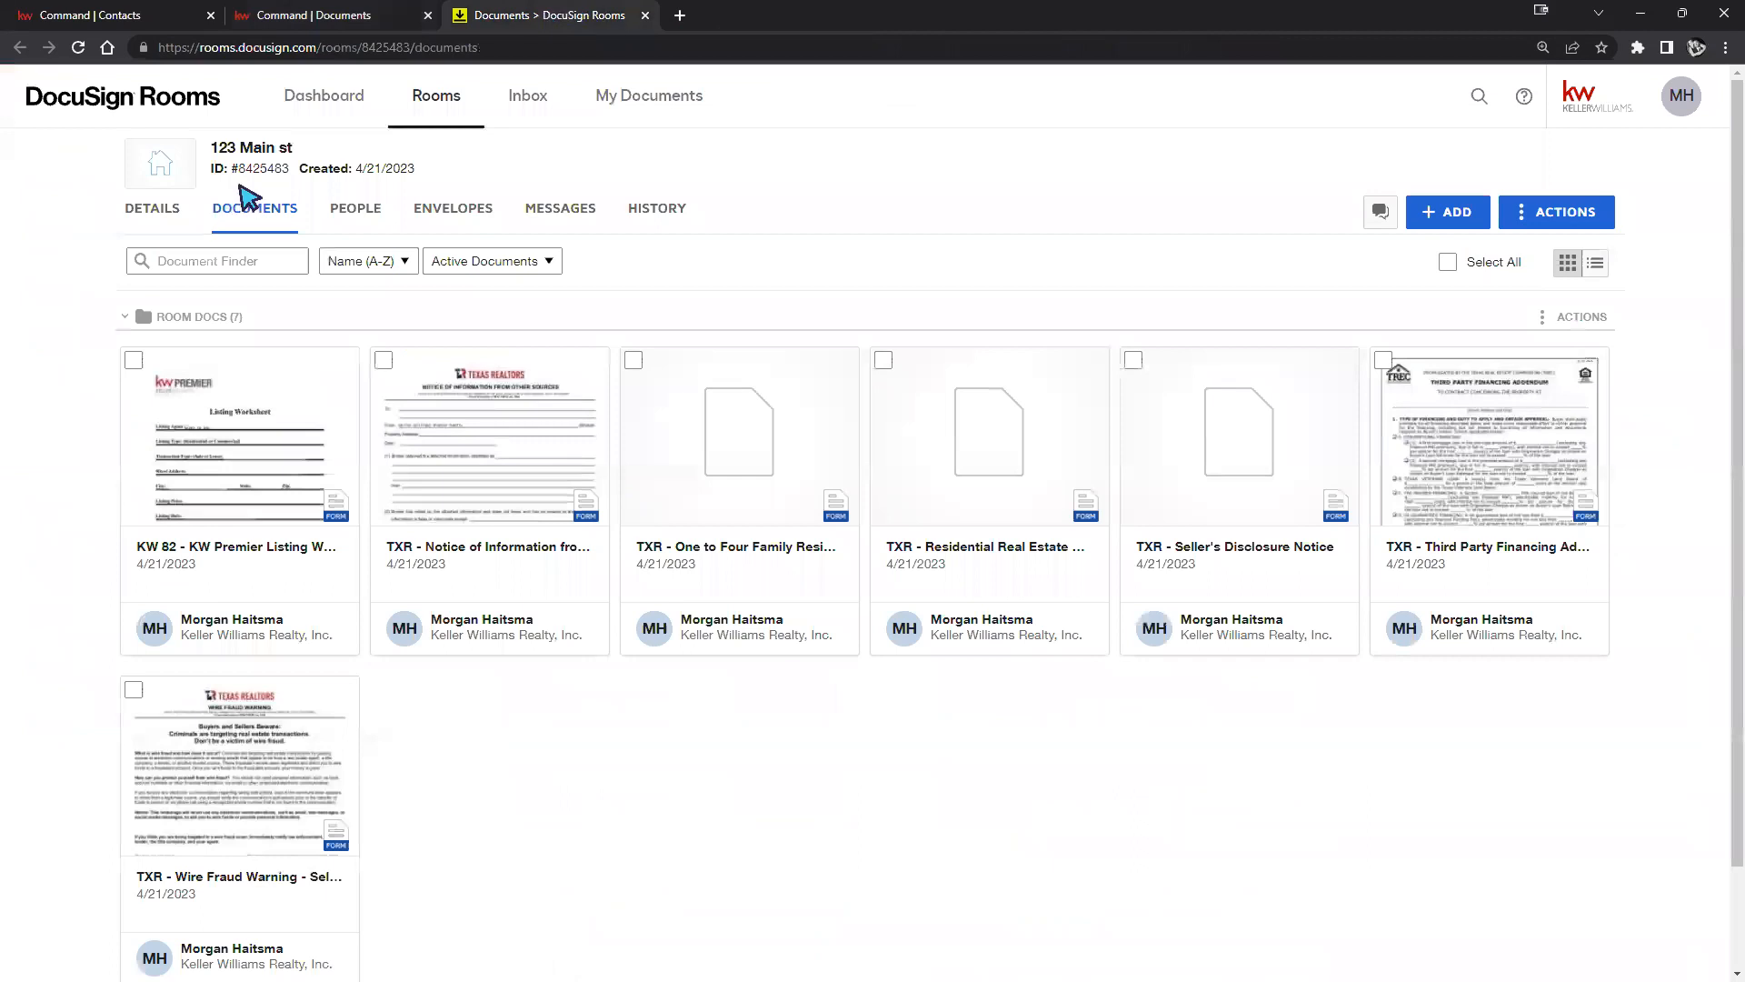
{"action": "left_click_drag", "start_coordinate": [315, 151], "coordinate": [211, 149]}
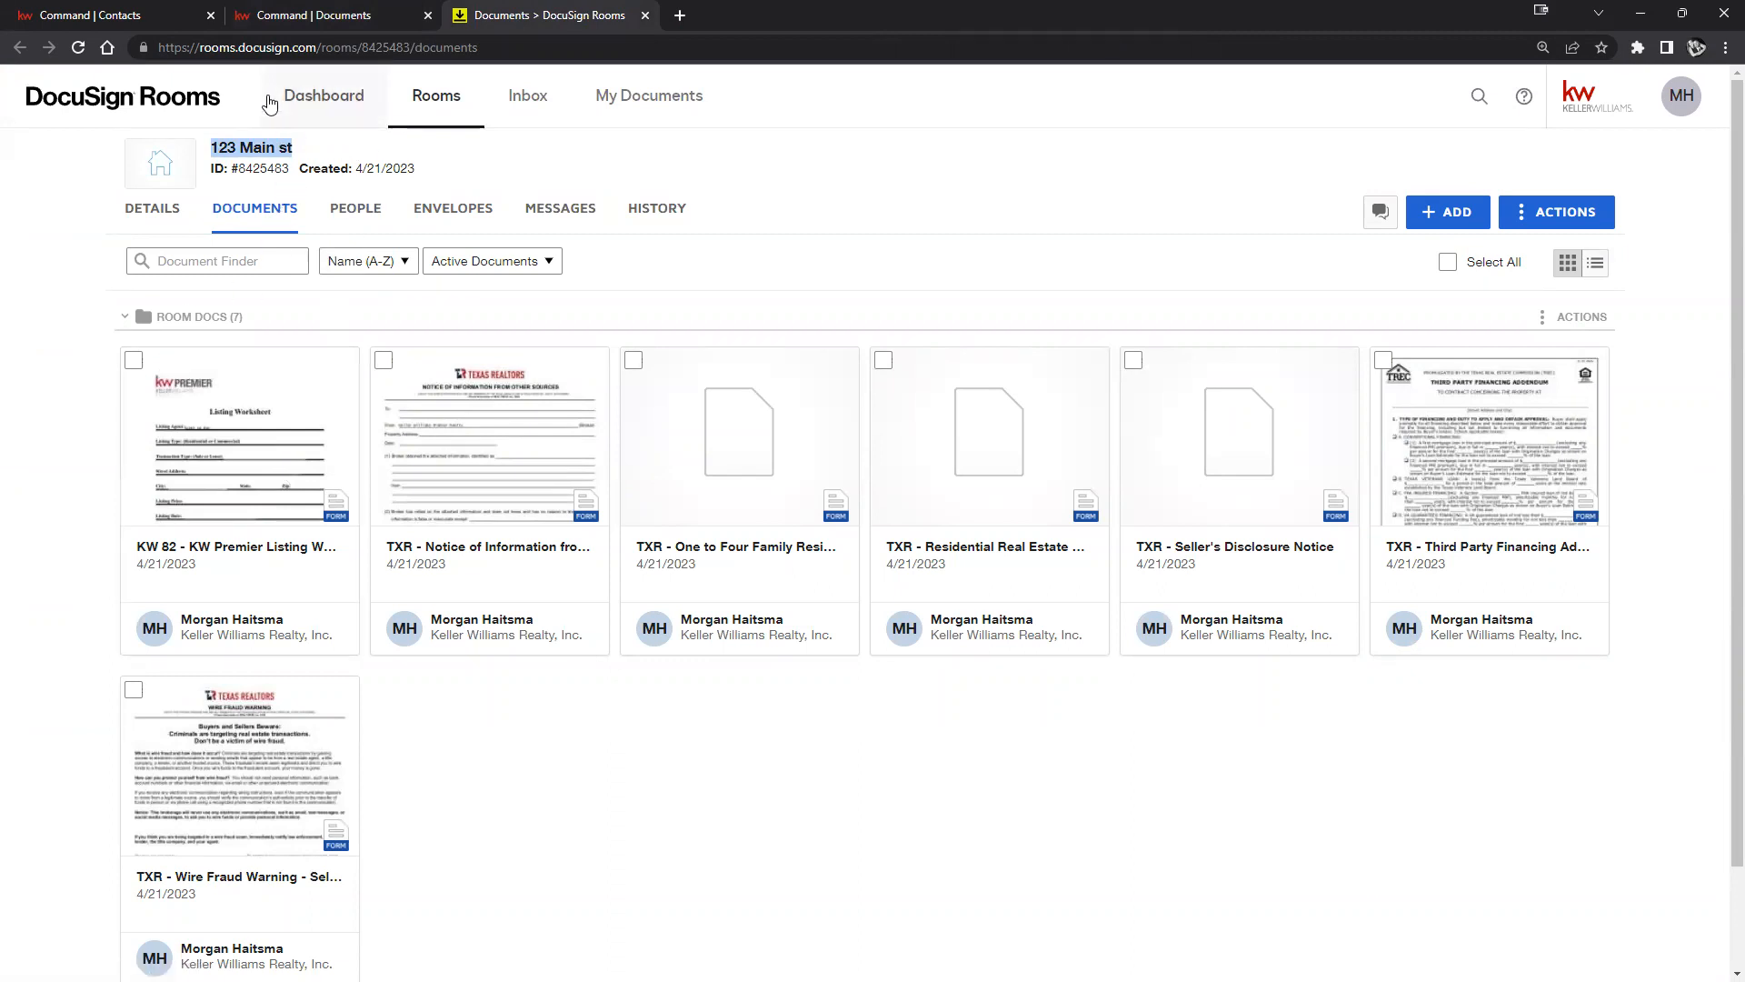
{"action": "left_click", "coordinate": [304, 15]}
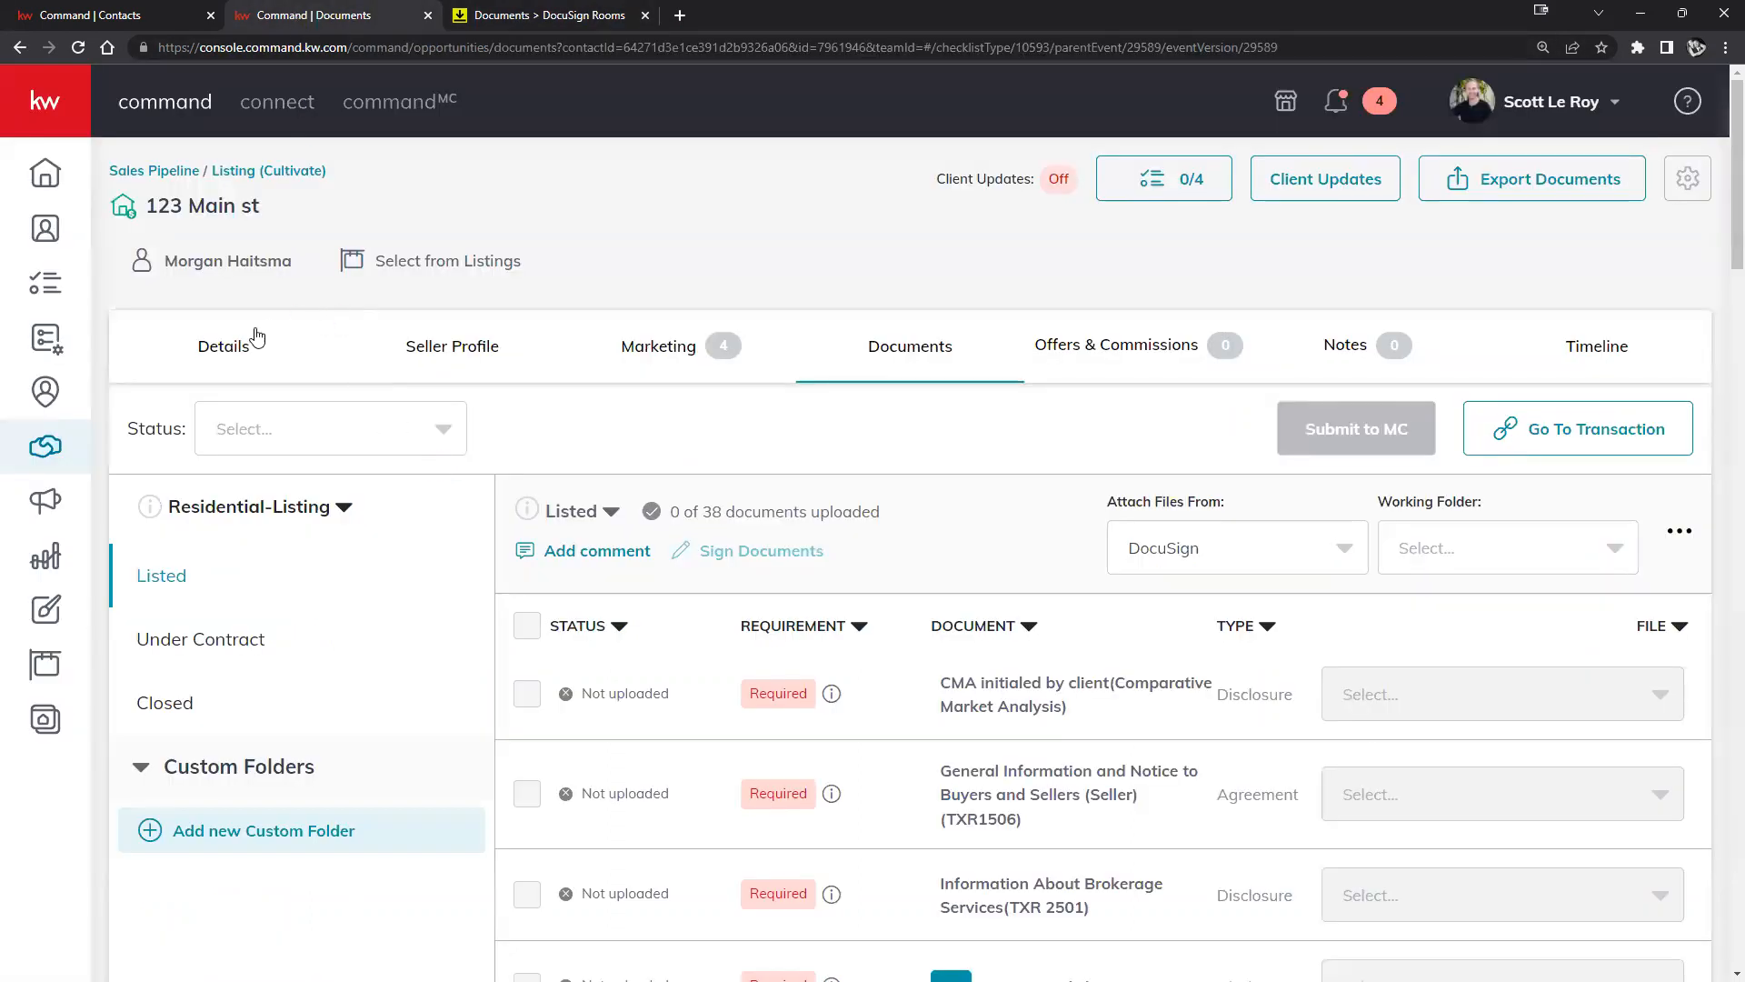
Review the listing's Key Information on the Details tab, then return to the DocuSign room.
{"action": "left_click", "coordinate": [211, 355]}
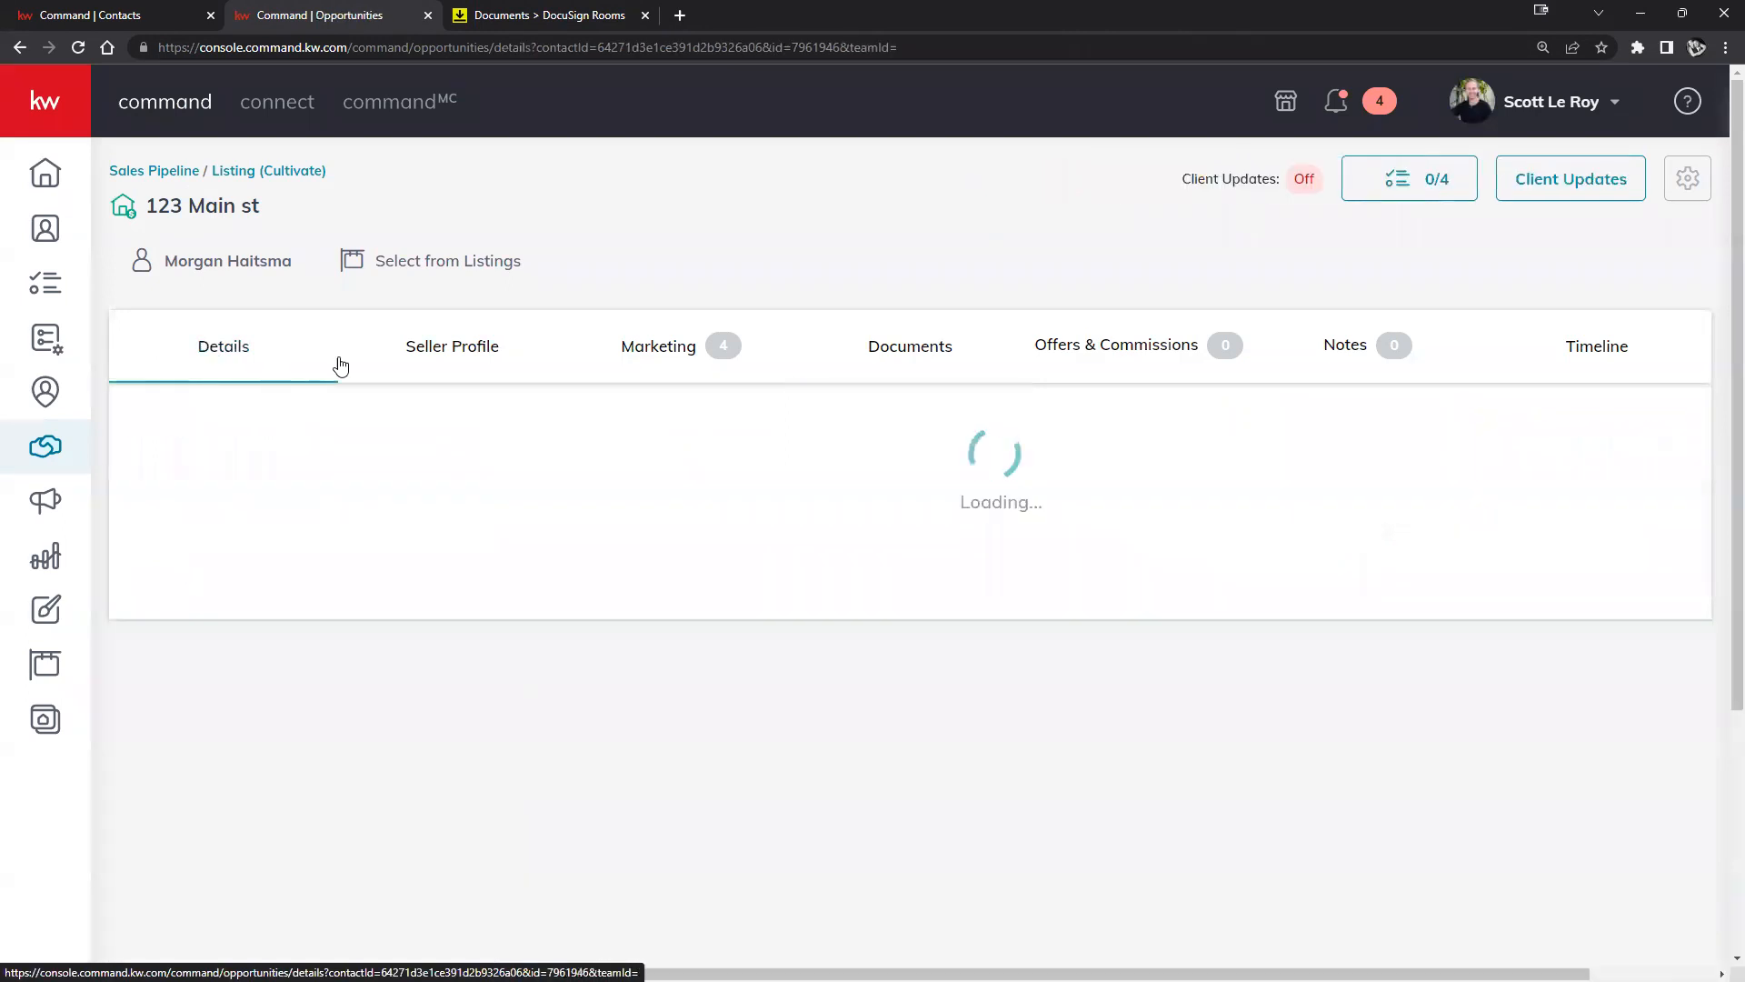
{"action": "scroll", "coordinate": [585, 482], "scroll_direction": "down", "scroll_amount": 4}
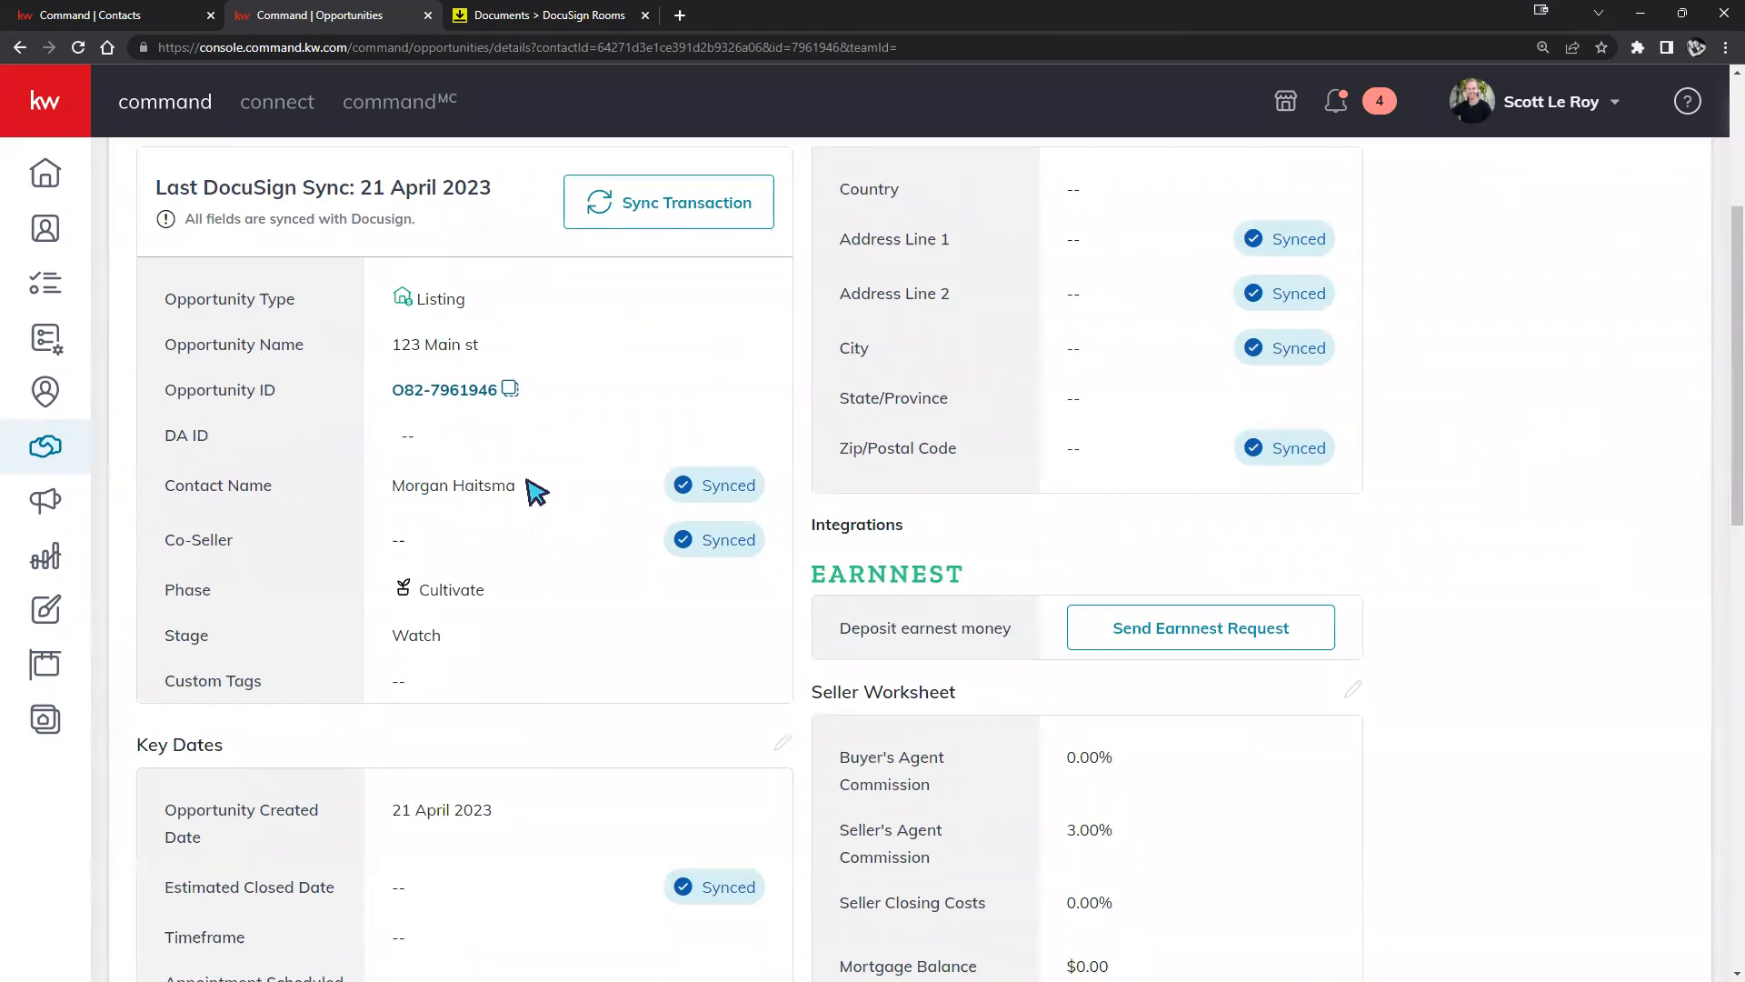
{"action": "scroll", "coordinate": [541, 495], "scroll_direction": "up", "scroll_amount": 1}
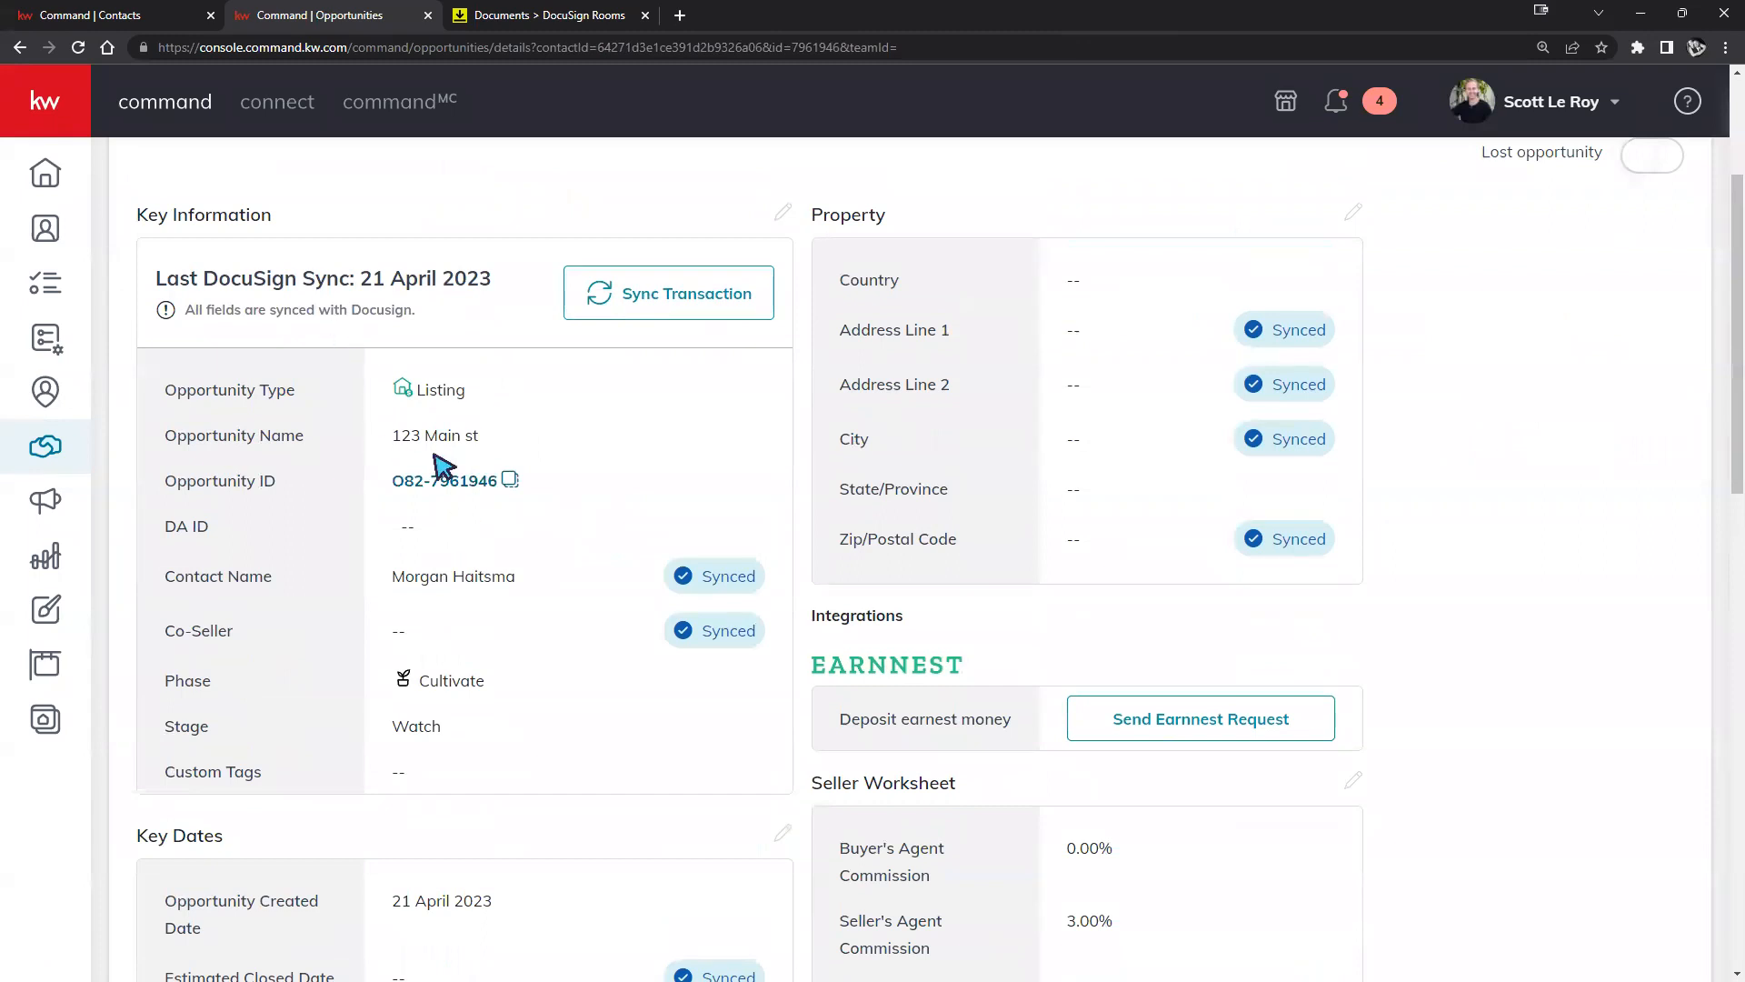
{"action": "left_click", "coordinate": [532, 16]}
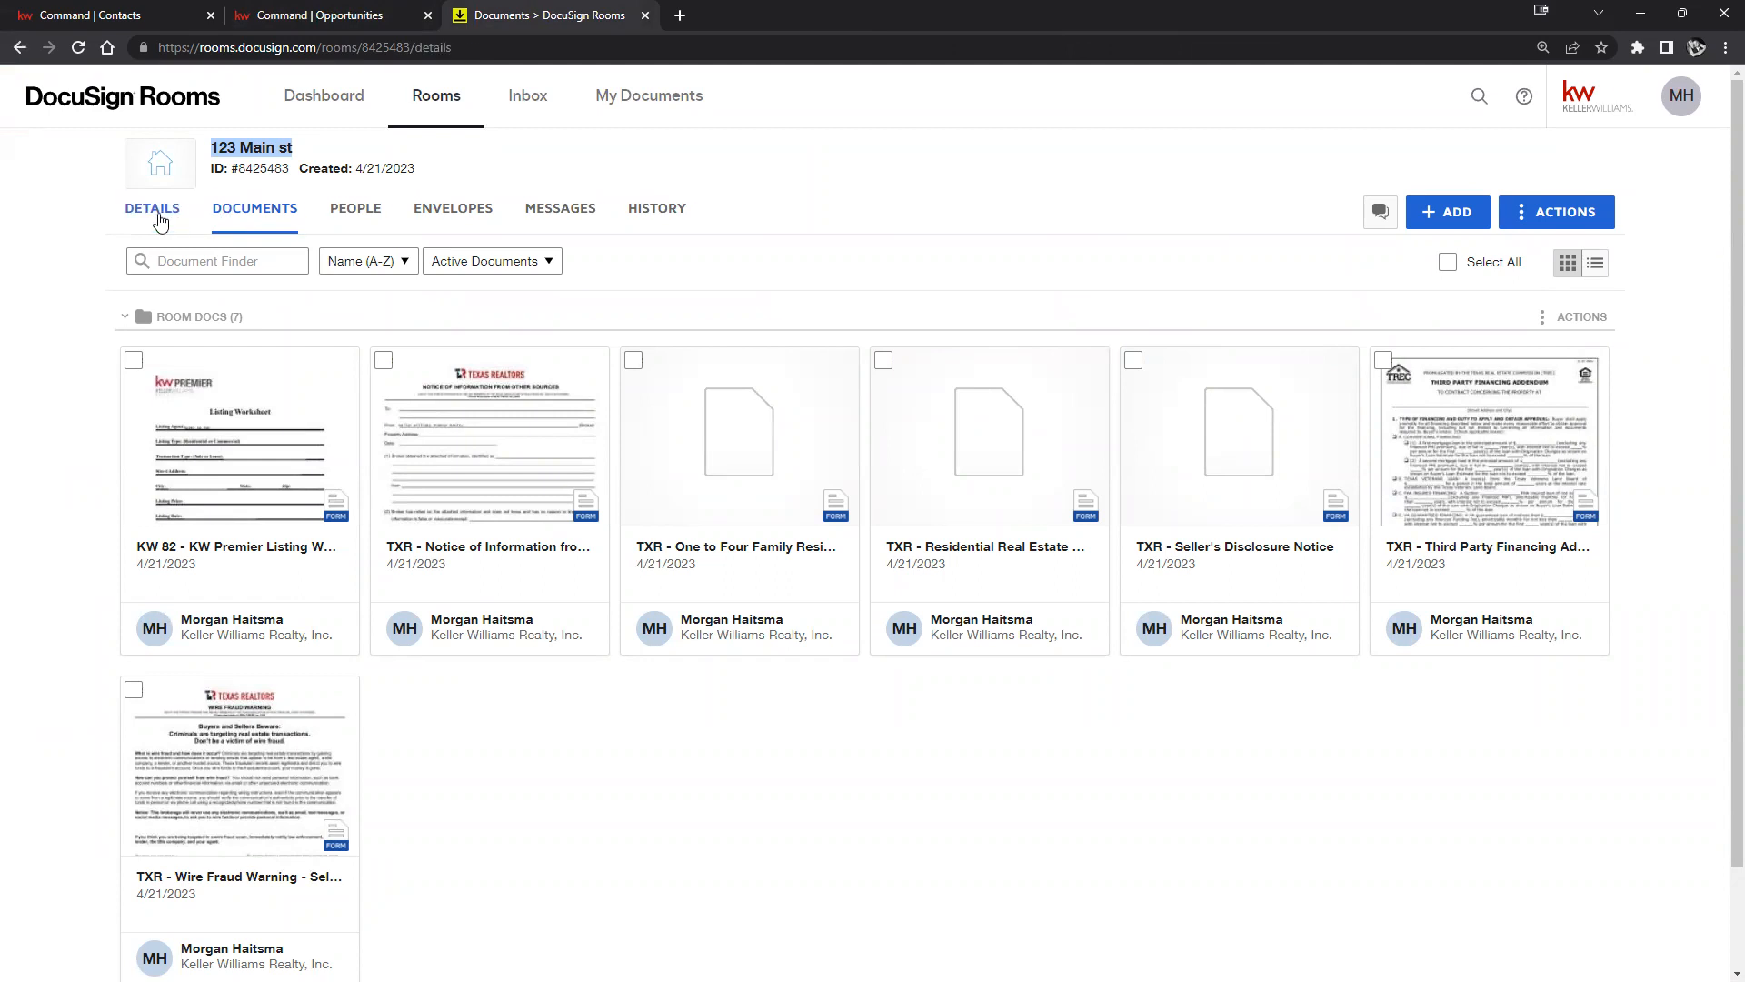
Open the room's Details and highlight its name '123 Main st' and Created by information.
{"action": "left_click", "coordinate": [156, 211]}
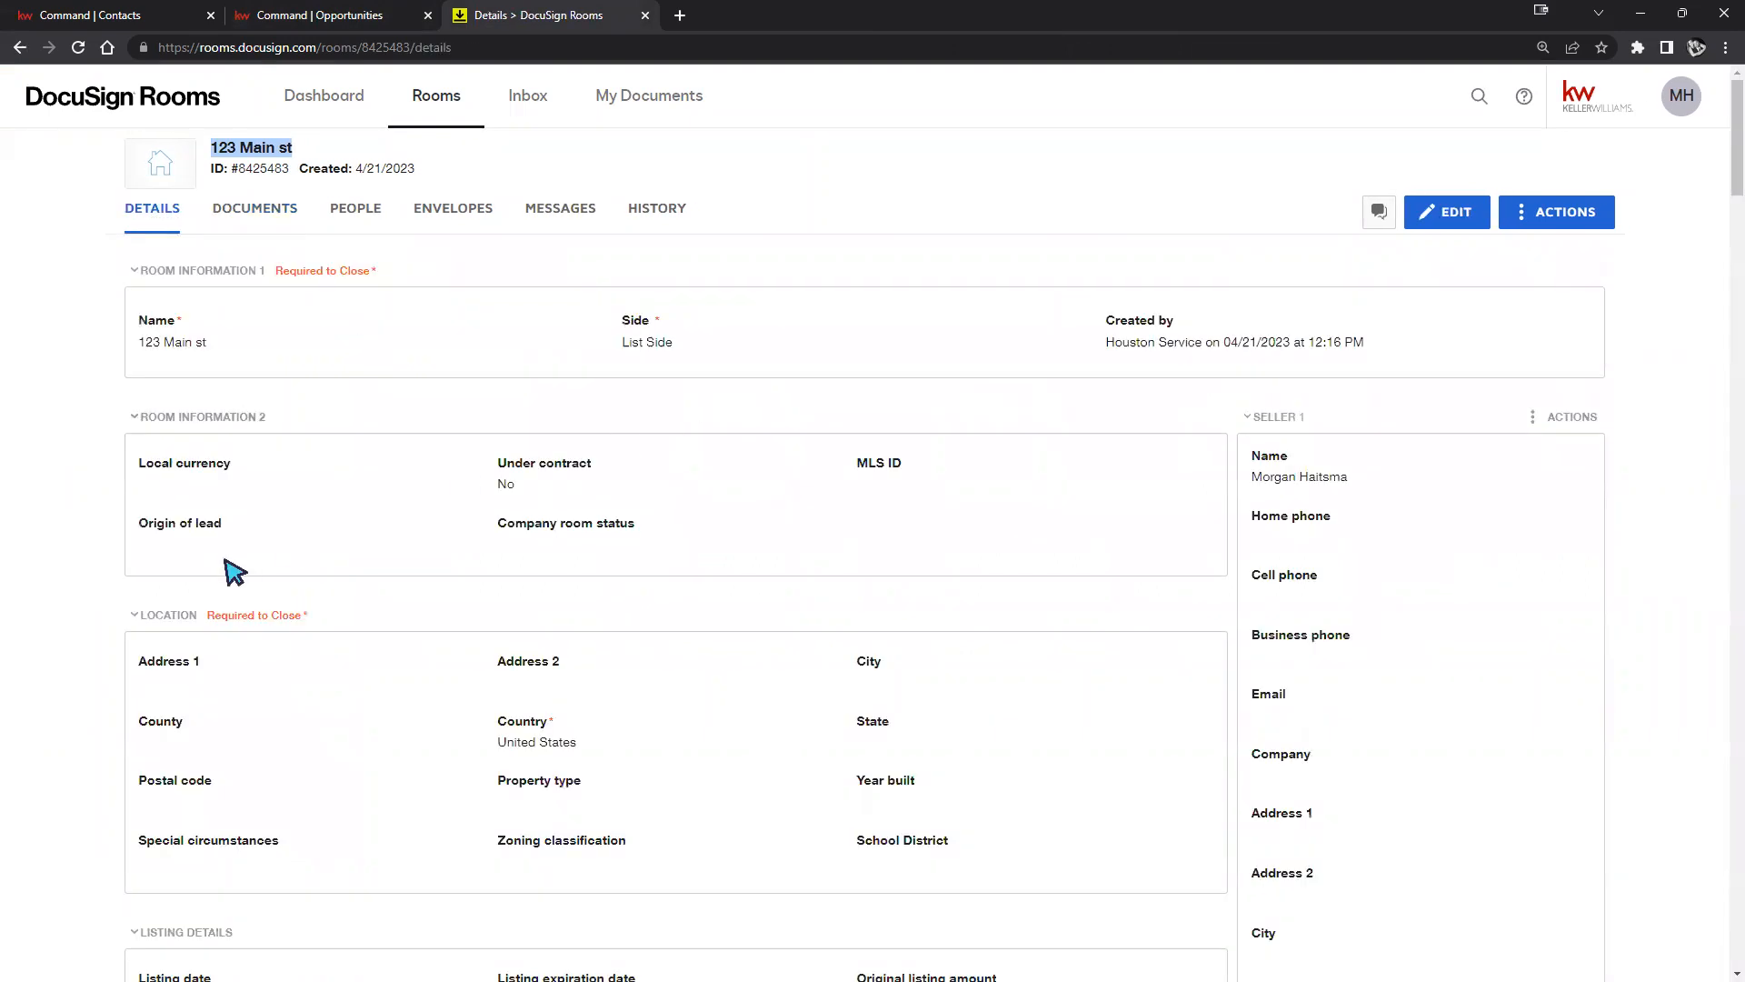
{"action": "left_click_drag", "start_coordinate": [149, 343], "coordinate": [242, 344]}
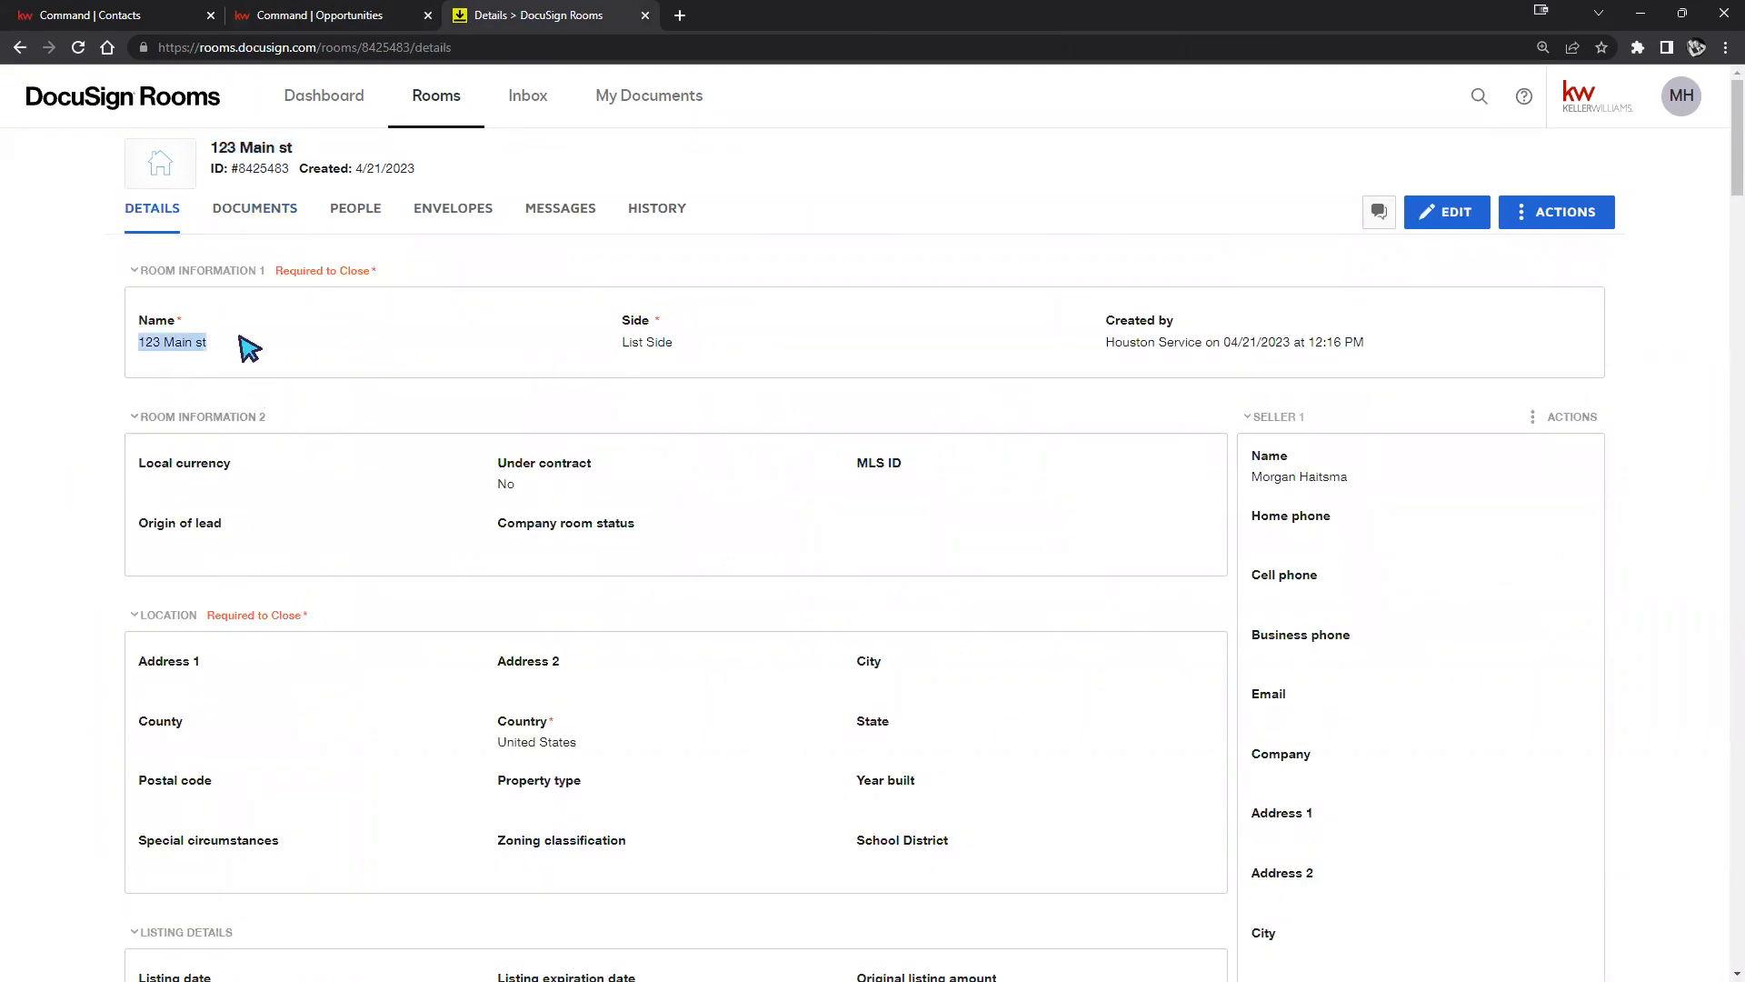
{"action": "left_click_drag", "start_coordinate": [619, 343], "coordinate": [658, 335]}
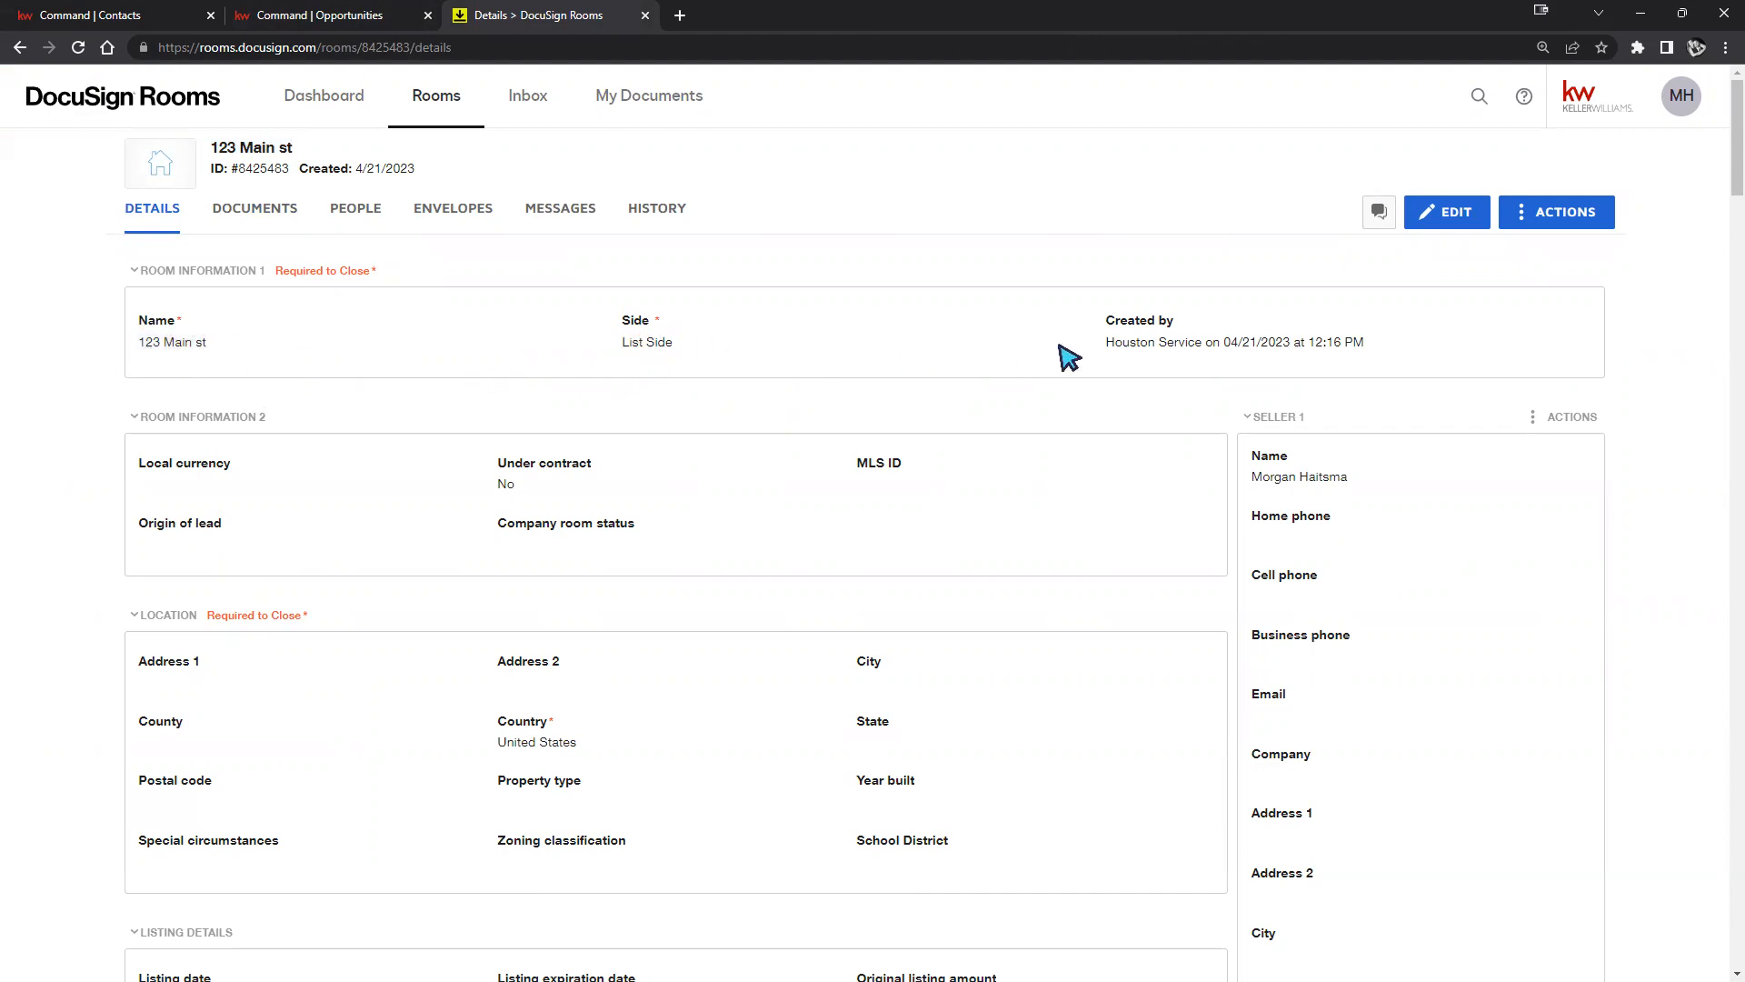
{"action": "left_click_drag", "start_coordinate": [1107, 342], "coordinate": [1382, 358]}
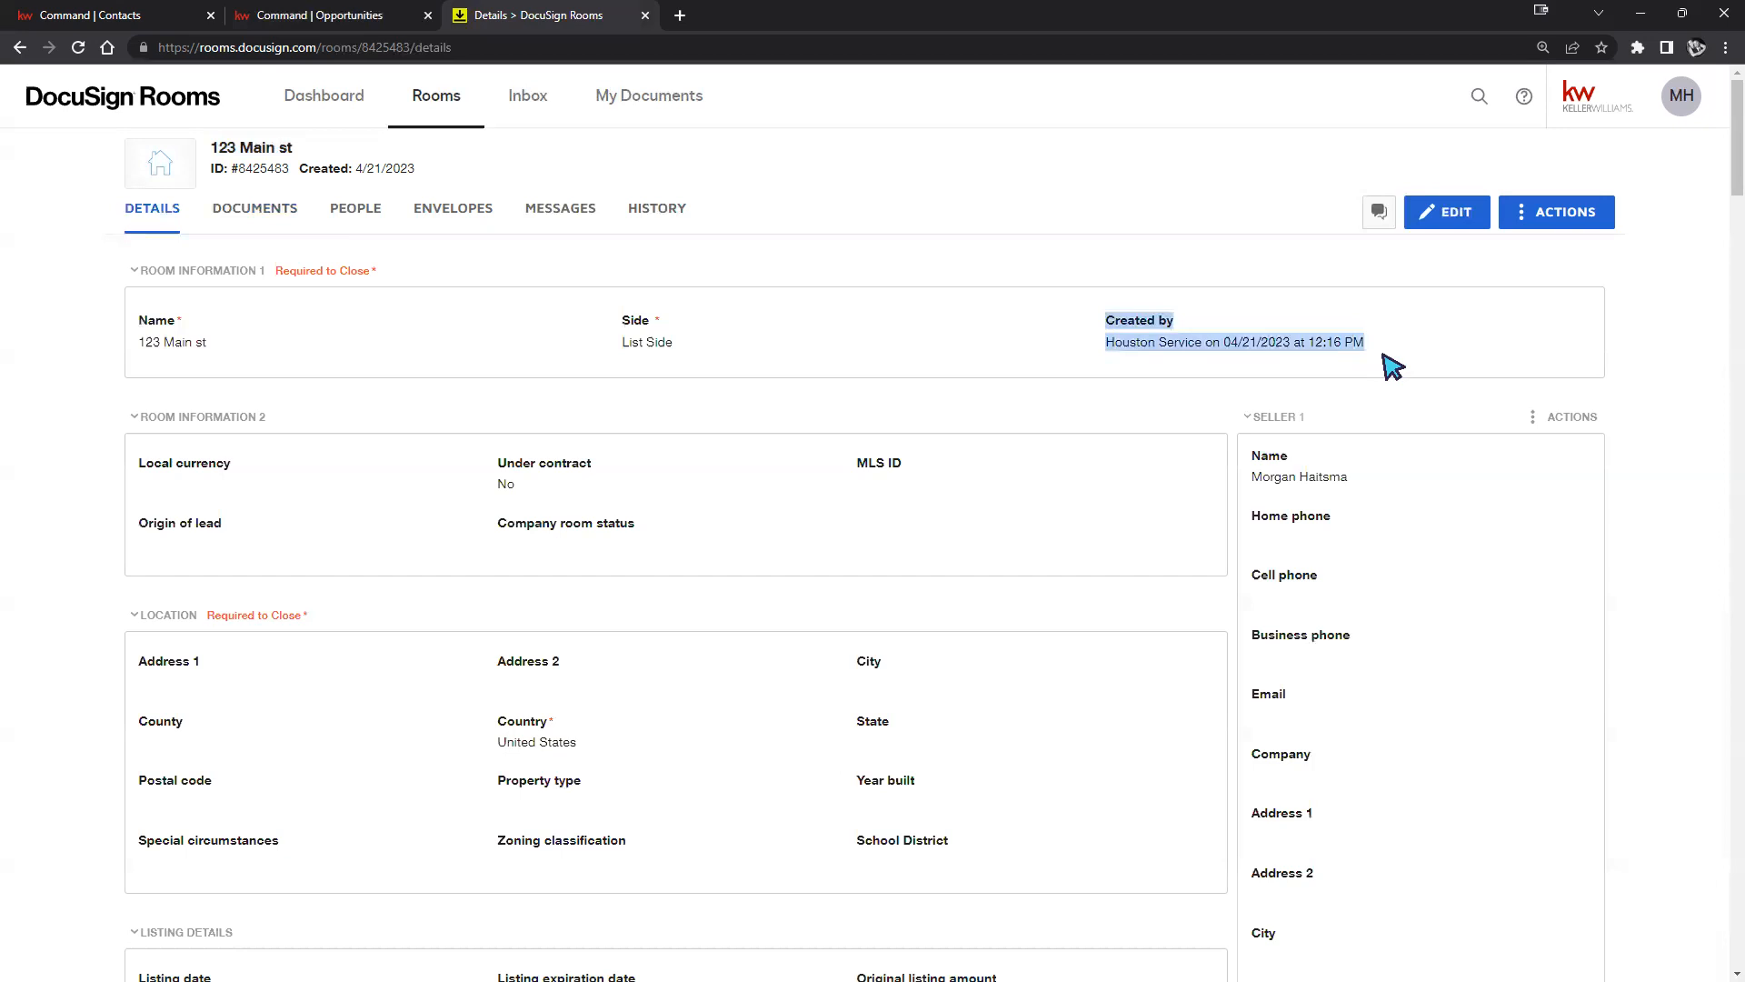
{"action": "left_click", "coordinate": [1190, 610]}
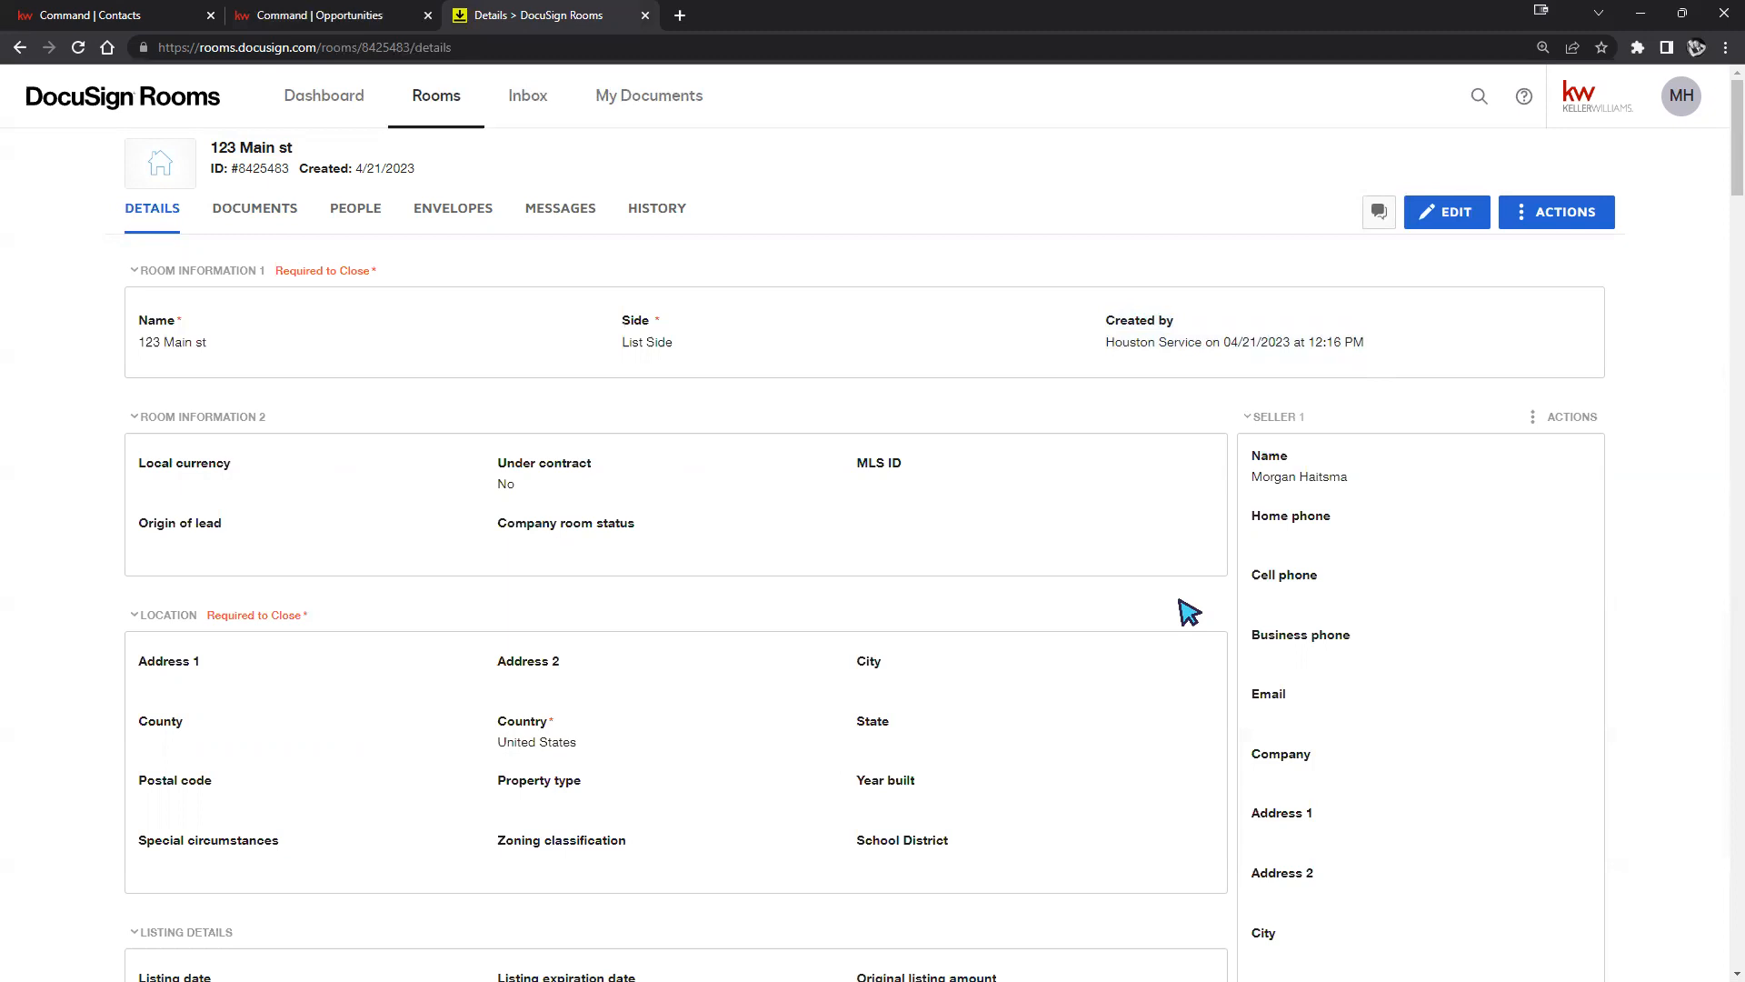
{"action": "left_click_drag", "start_coordinate": [1106, 344], "coordinate": [1423, 362]}
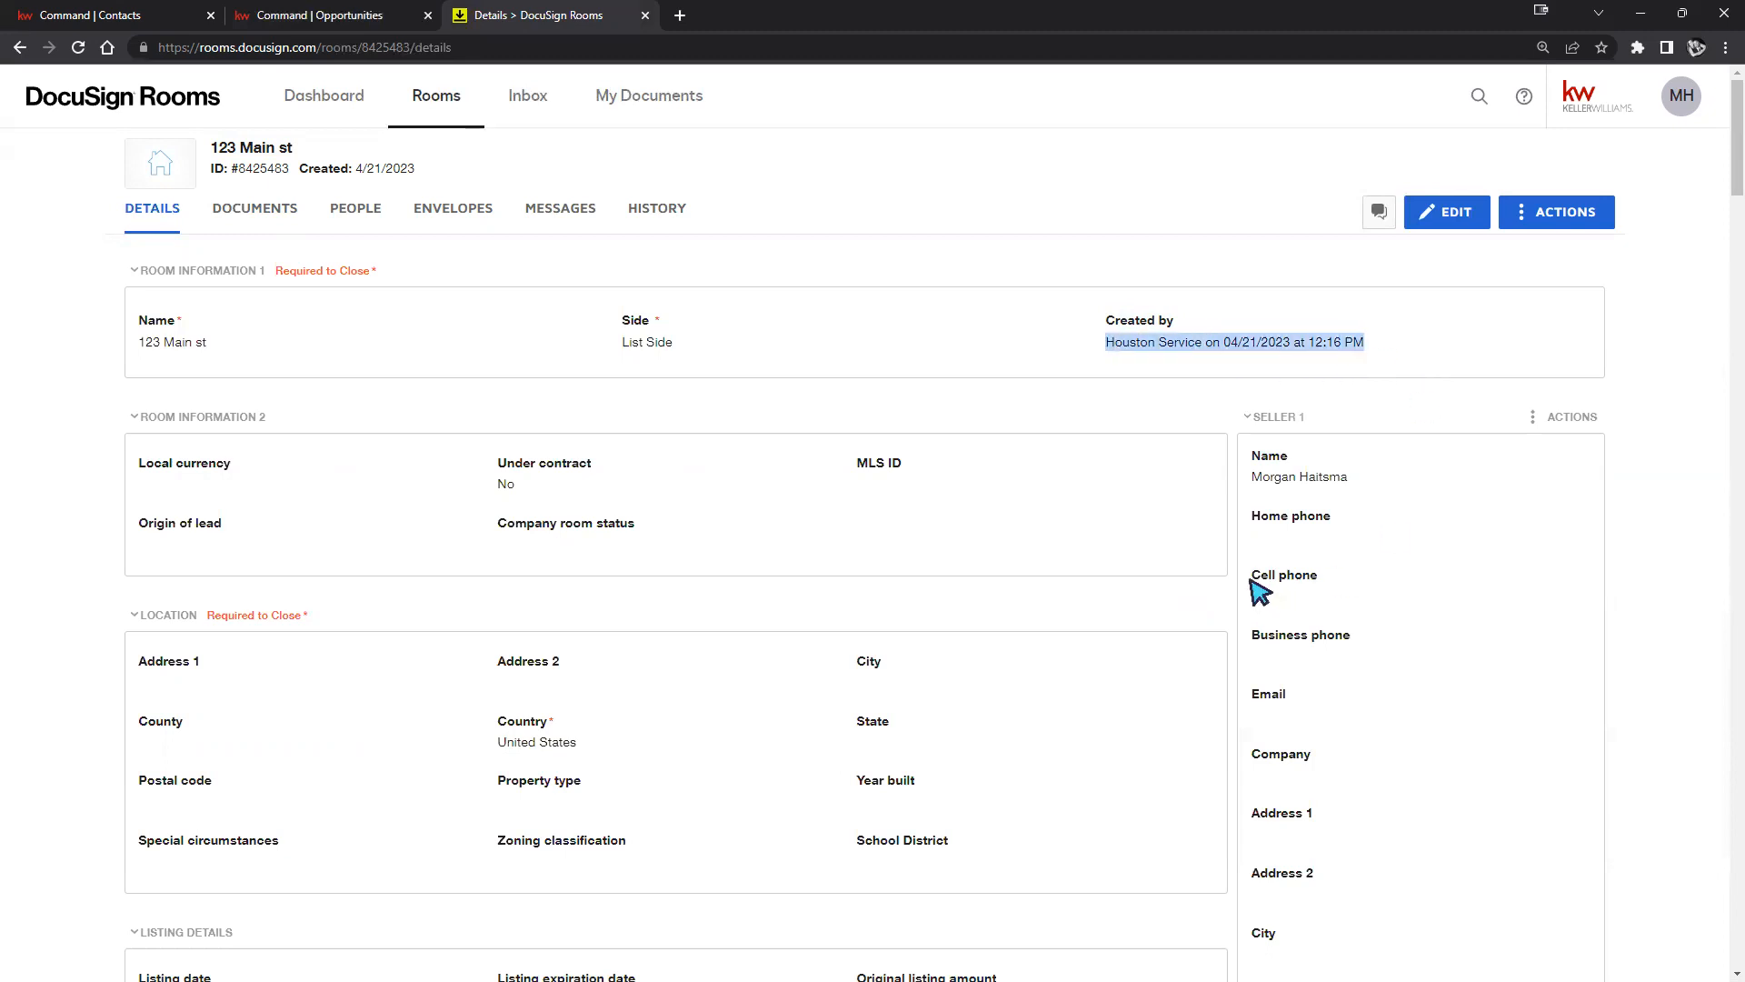
{"action": "left_click", "coordinate": [1099, 612]}
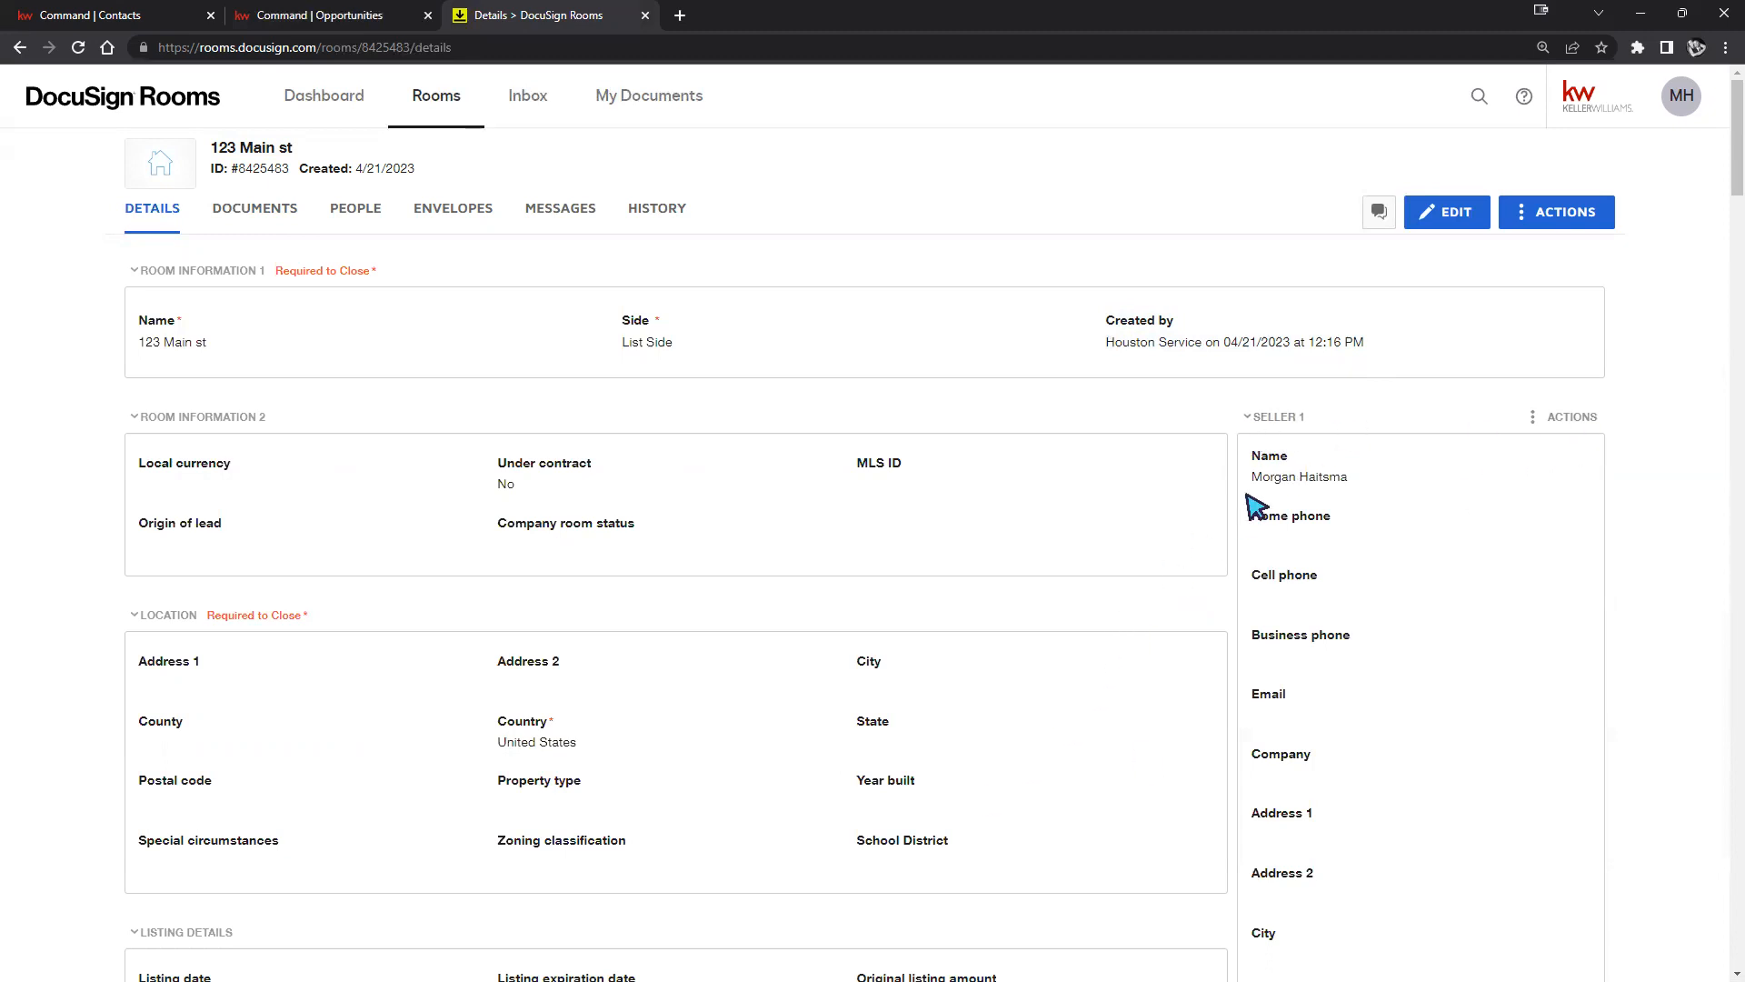
{"action": "scroll", "coordinate": [1284, 522], "scroll_direction": "down", "scroll_amount": 3}
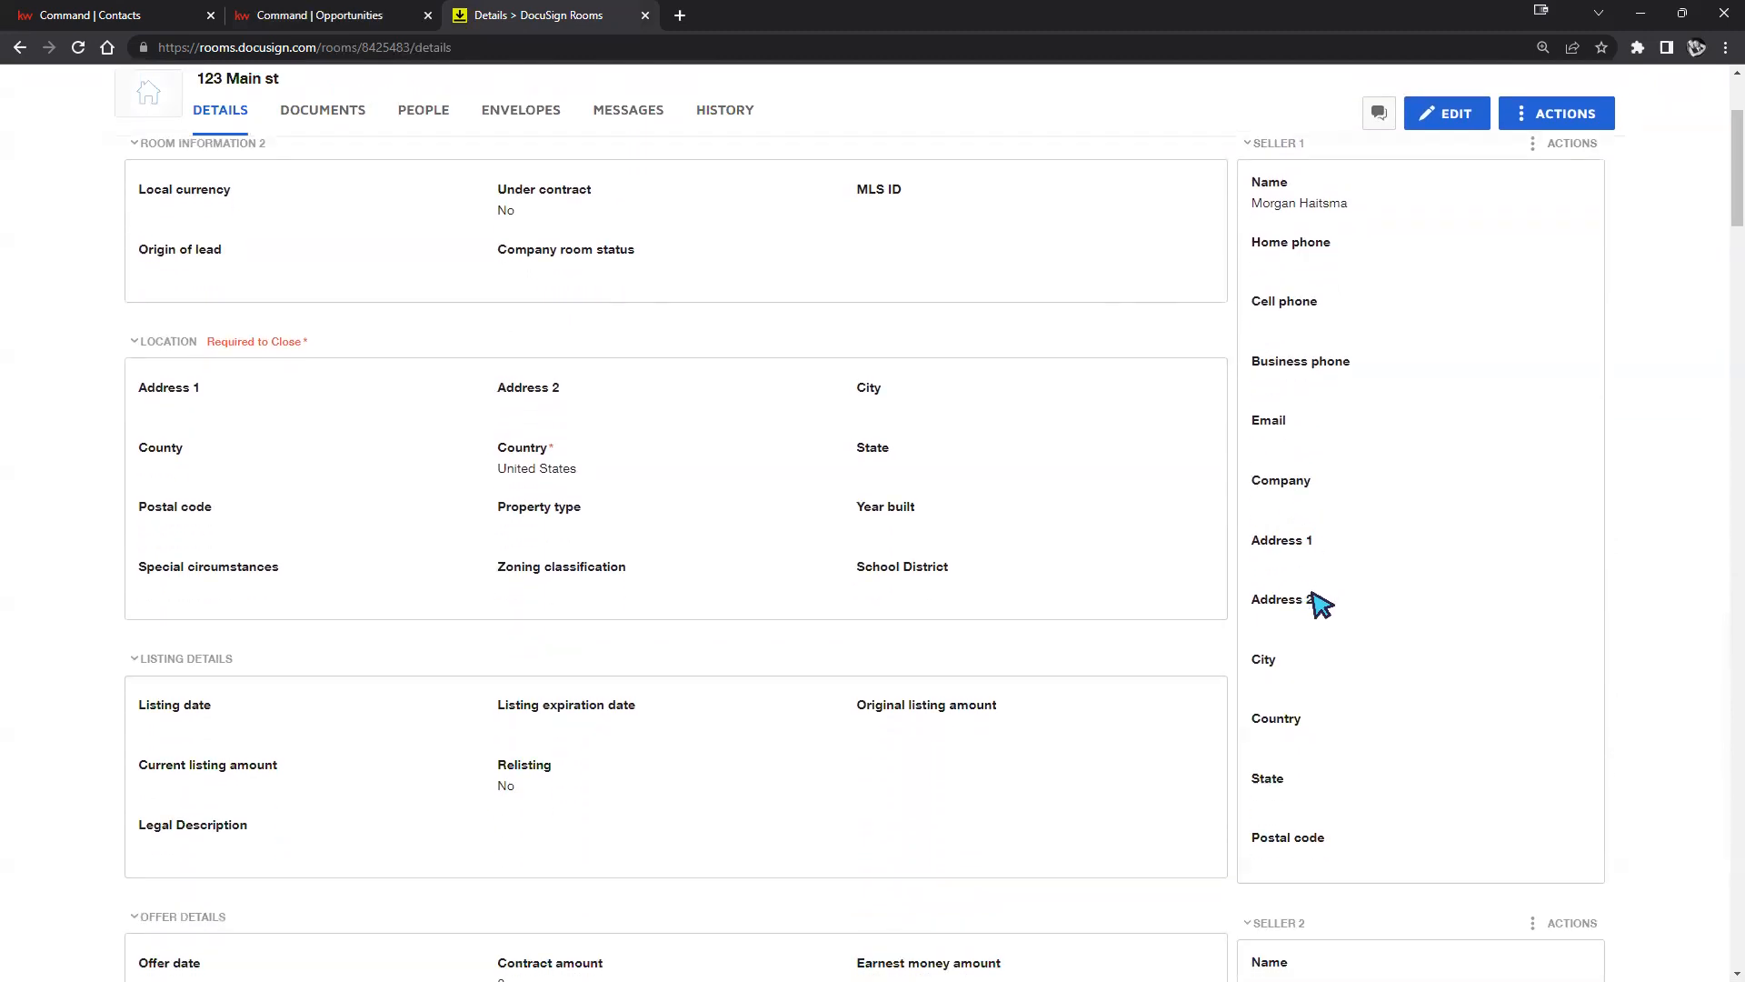
{"action": "scroll", "coordinate": [1554, 596], "scroll_direction": "down", "scroll_amount": 2}
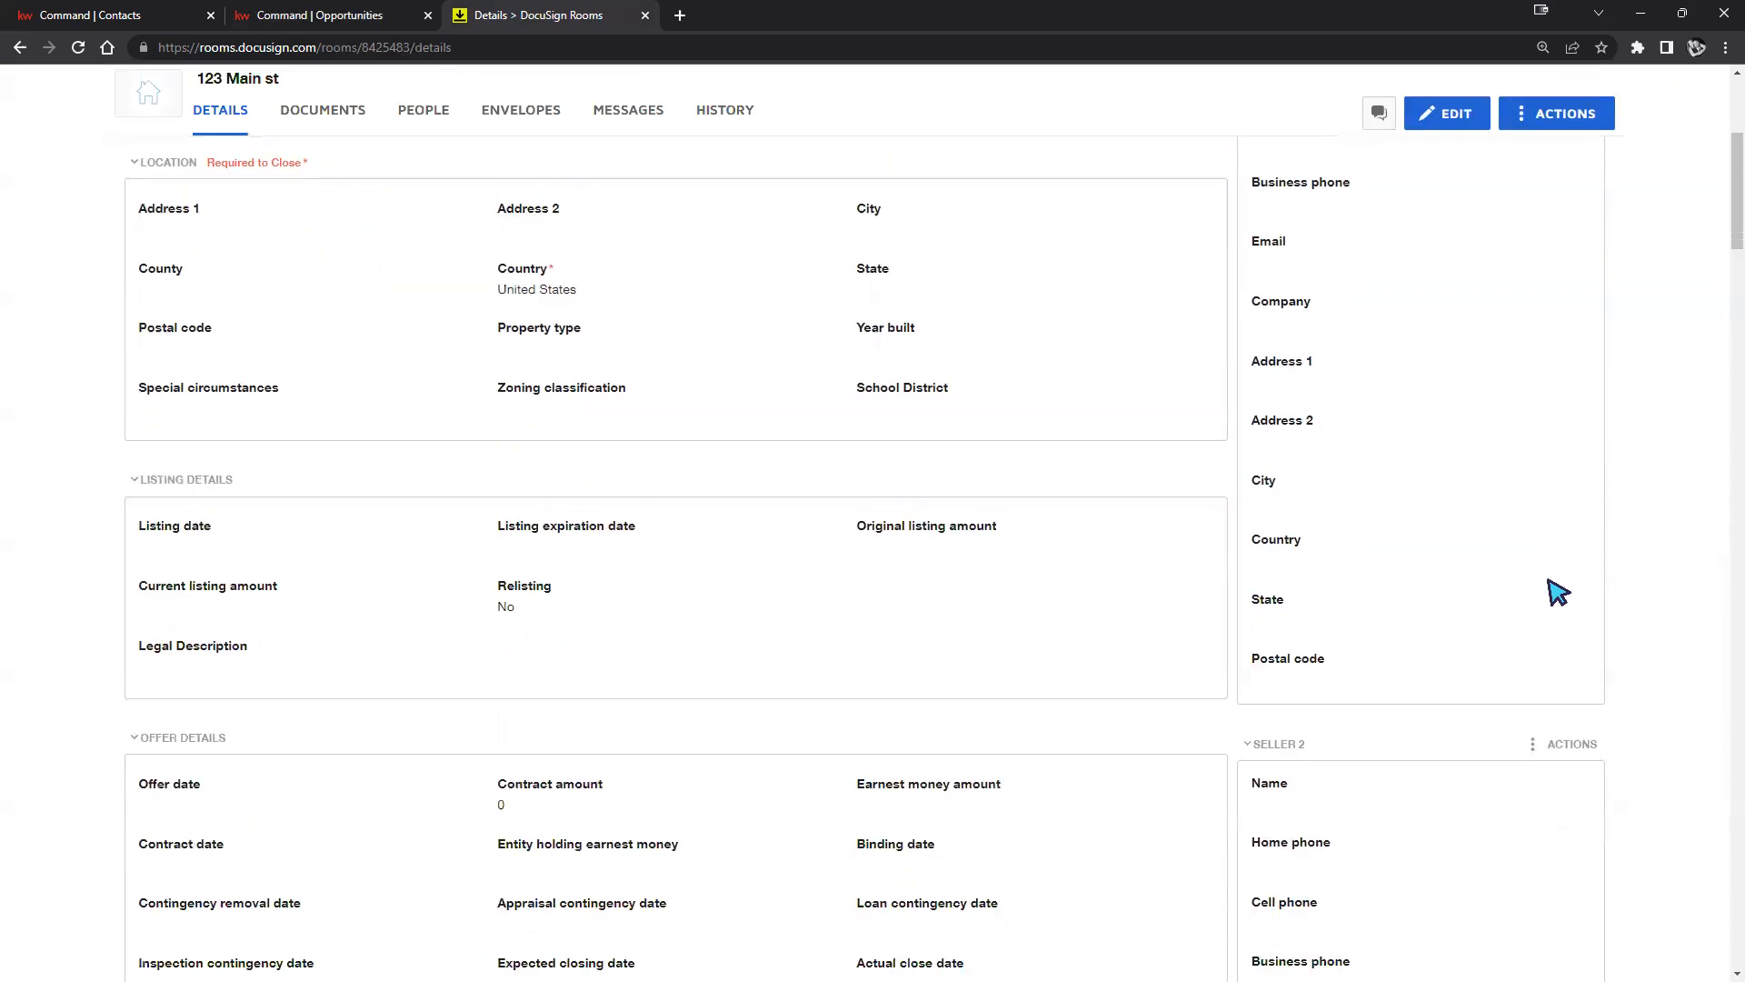
{"action": "scroll", "coordinate": [1468, 547], "scroll_direction": "down", "scroll_amount": 3}
{"action": "scroll", "coordinate": [1465, 546], "scroll_direction": "down", "scroll_amount": 9}
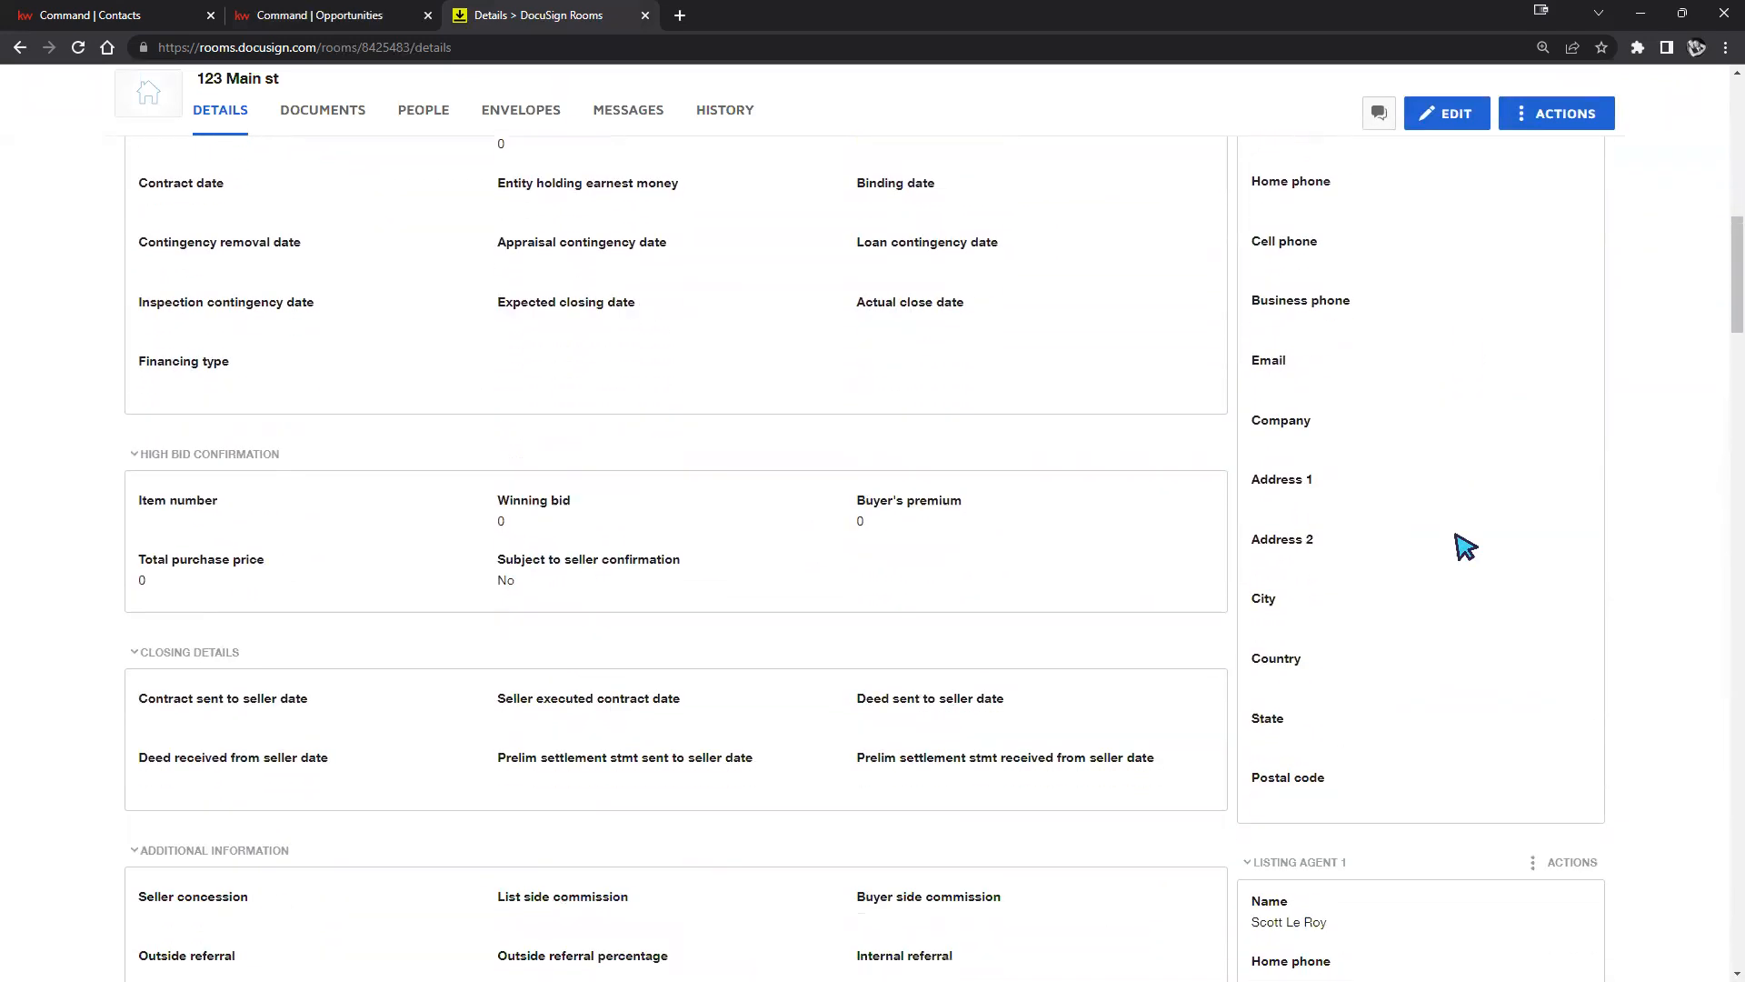
{"action": "scroll", "coordinate": [1464, 545], "scroll_direction": "down", "scroll_amount": 6}
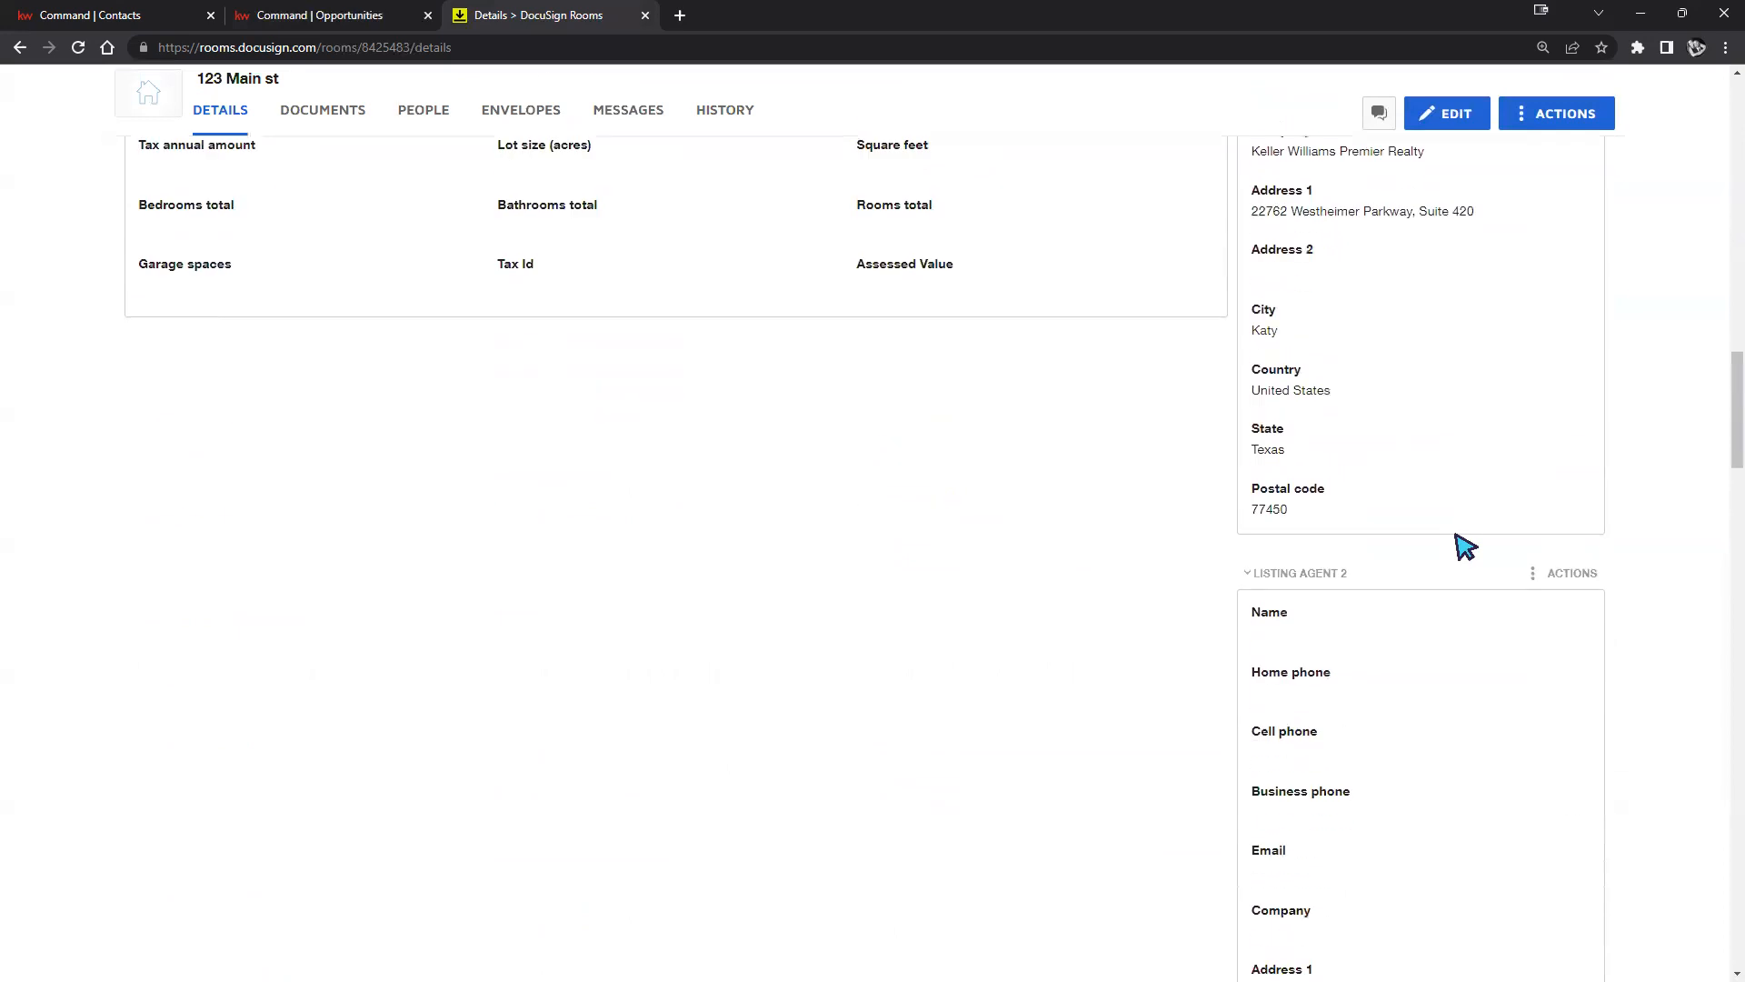
{"action": "scroll", "coordinate": [1464, 544], "scroll_direction": "up", "scroll_amount": 6}
{"action": "scroll", "coordinate": [1434, 612], "scroll_direction": "down", "scroll_amount": 6}
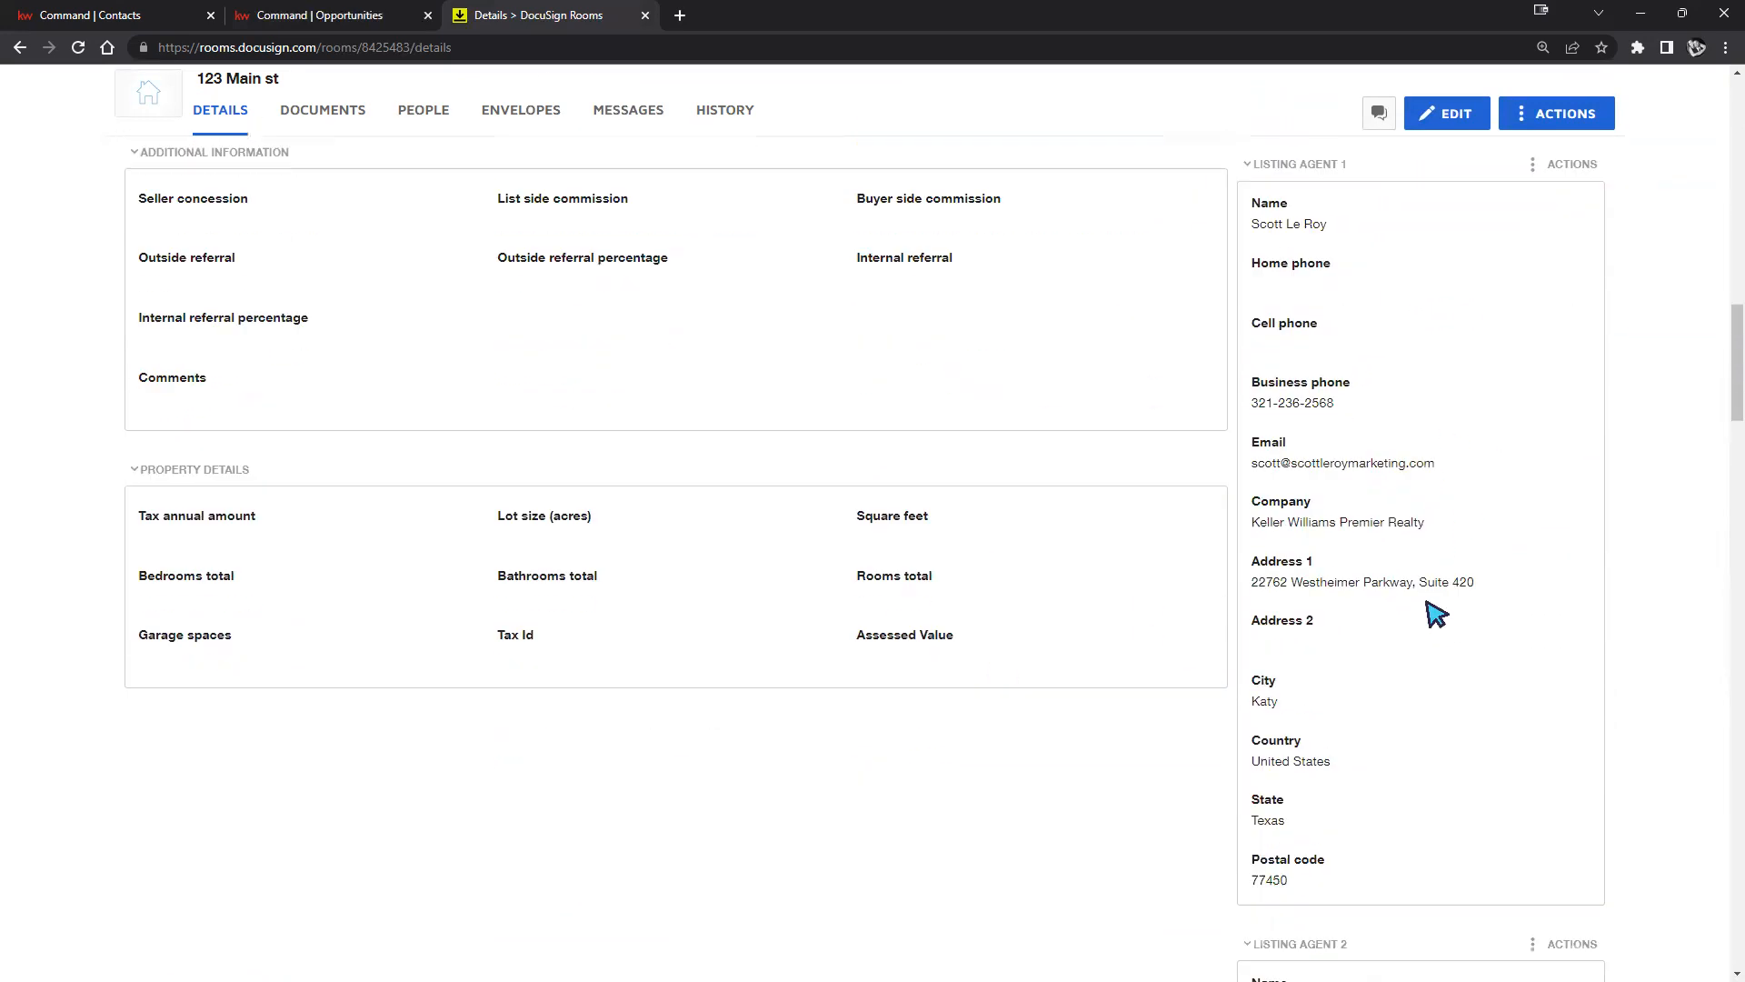
{"action": "scroll", "coordinate": [1467, 585], "scroll_direction": "down", "scroll_amount": 6}
{"action": "scroll", "coordinate": [1468, 577], "scroll_direction": "down", "scroll_amount": 14}
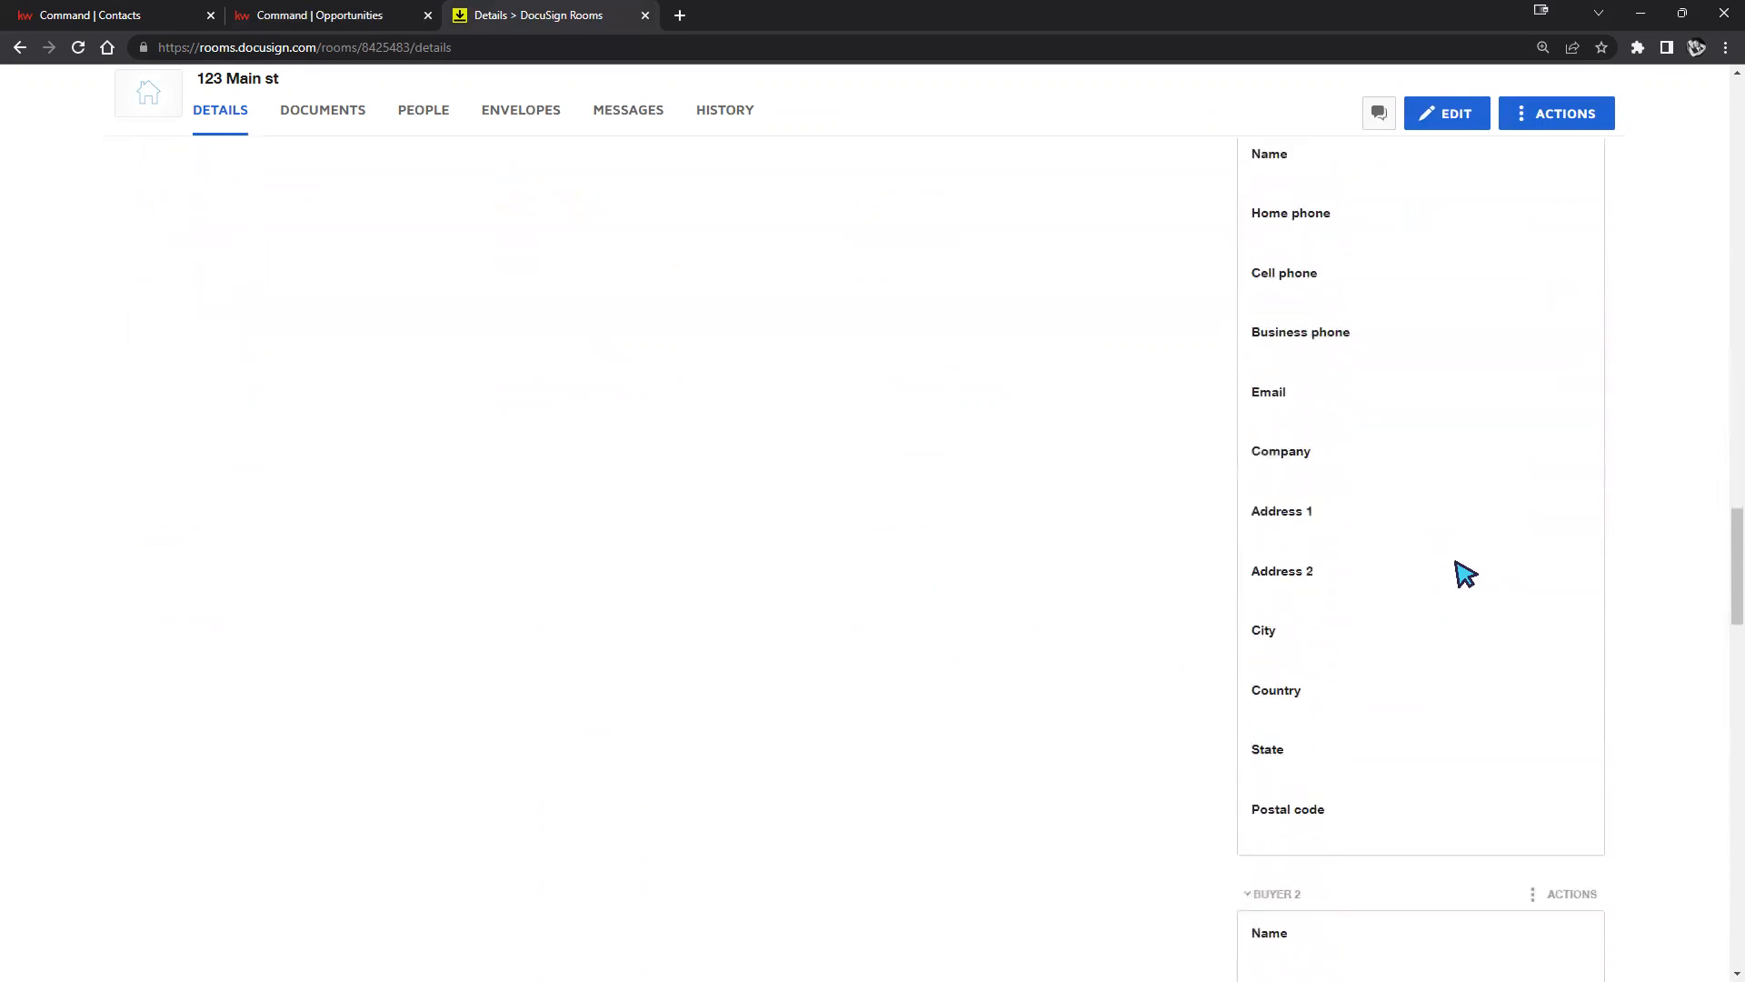
{"action": "scroll", "coordinate": [1468, 571], "scroll_direction": "down", "scroll_amount": 5}
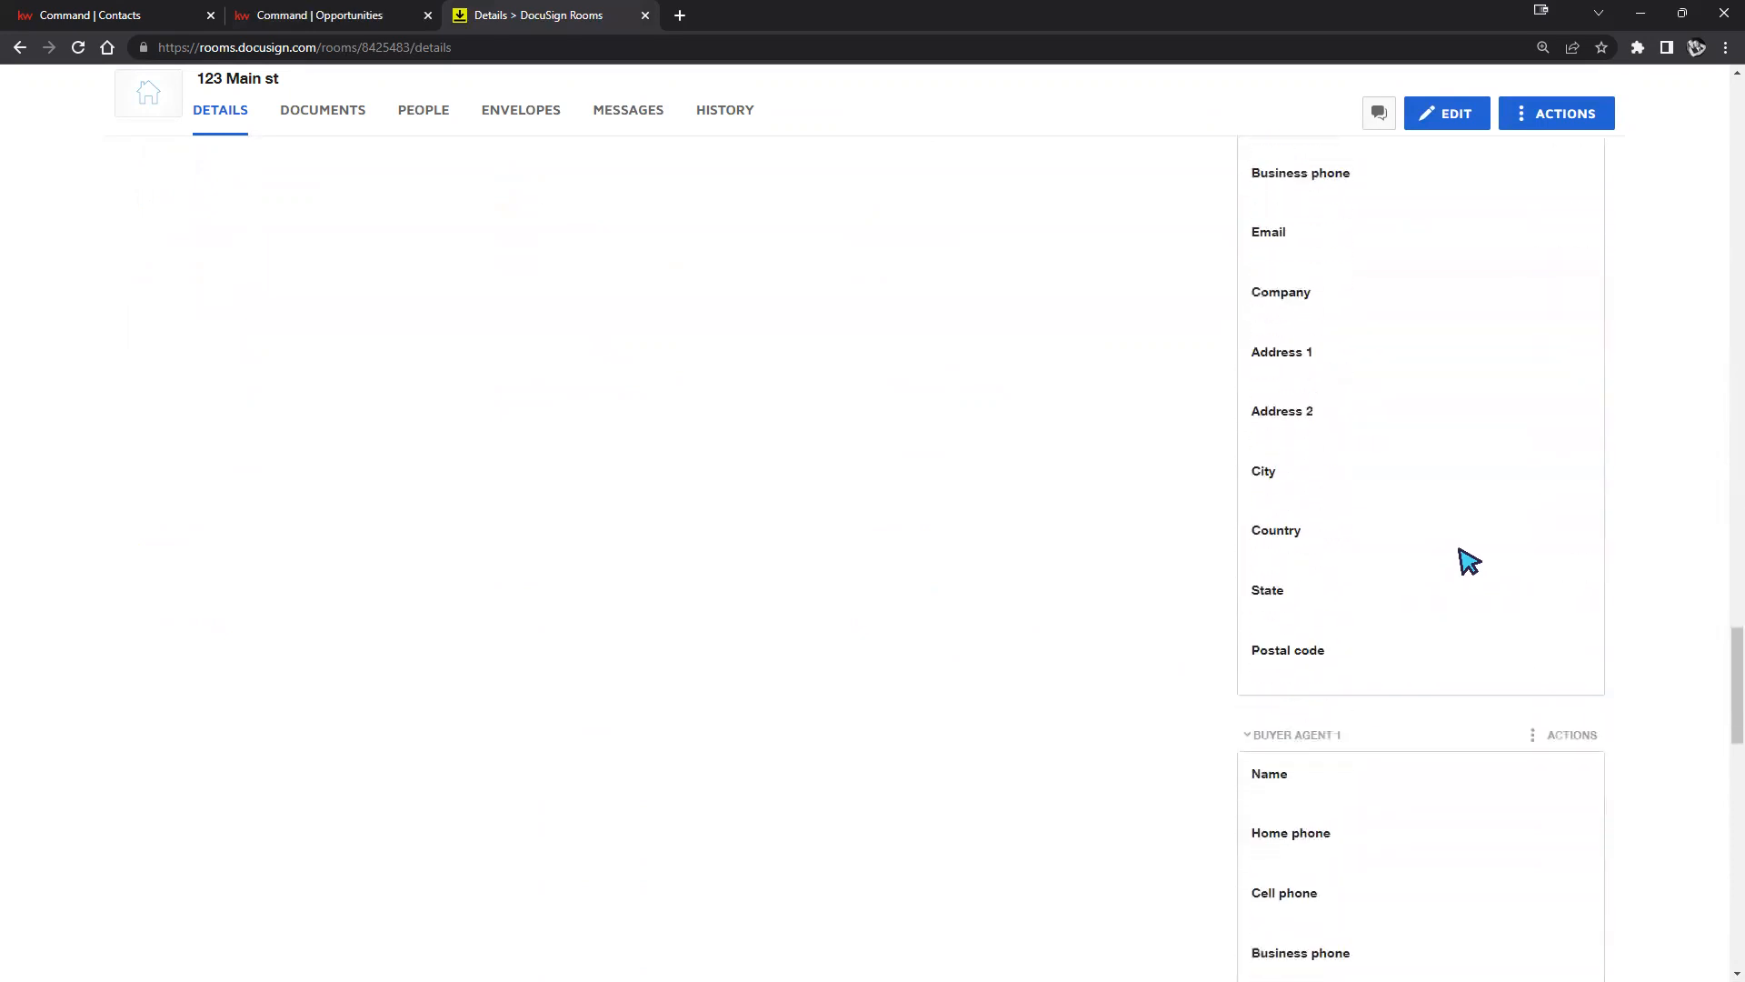
{"action": "scroll", "coordinate": [1566, 663], "scroll_direction": "down", "scroll_amount": 8}
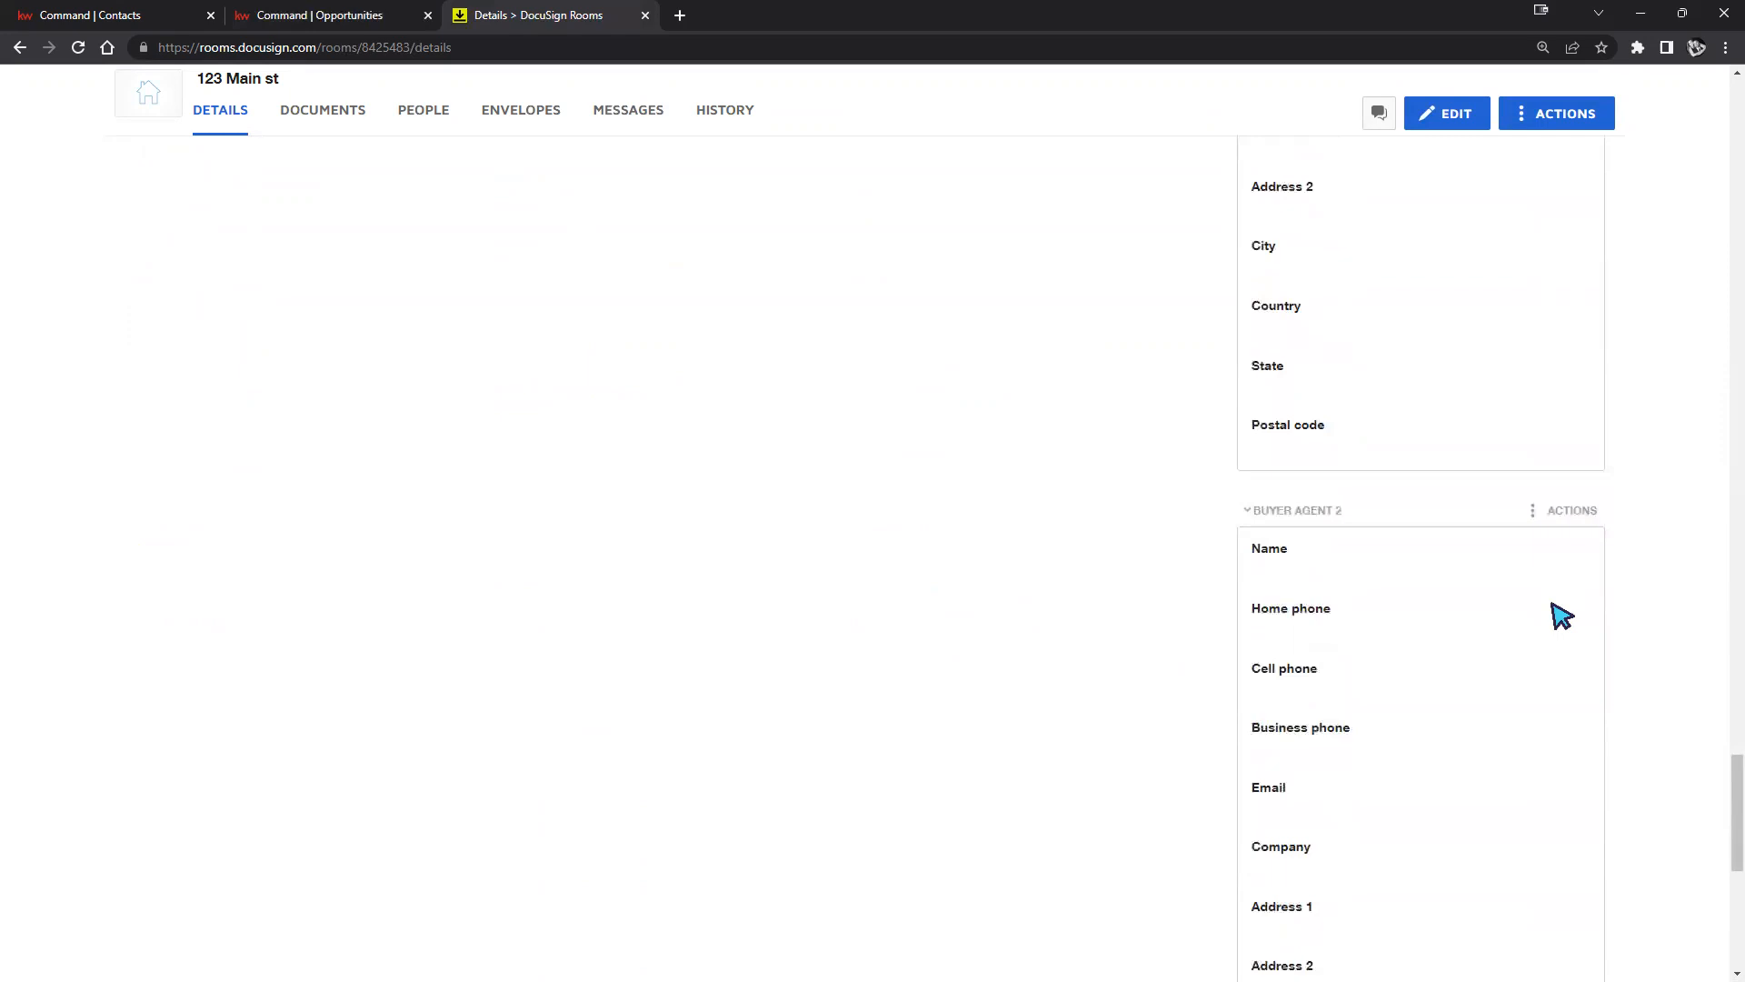
{"action": "scroll", "coordinate": [1559, 618], "scroll_direction": "down", "scroll_amount": 2}
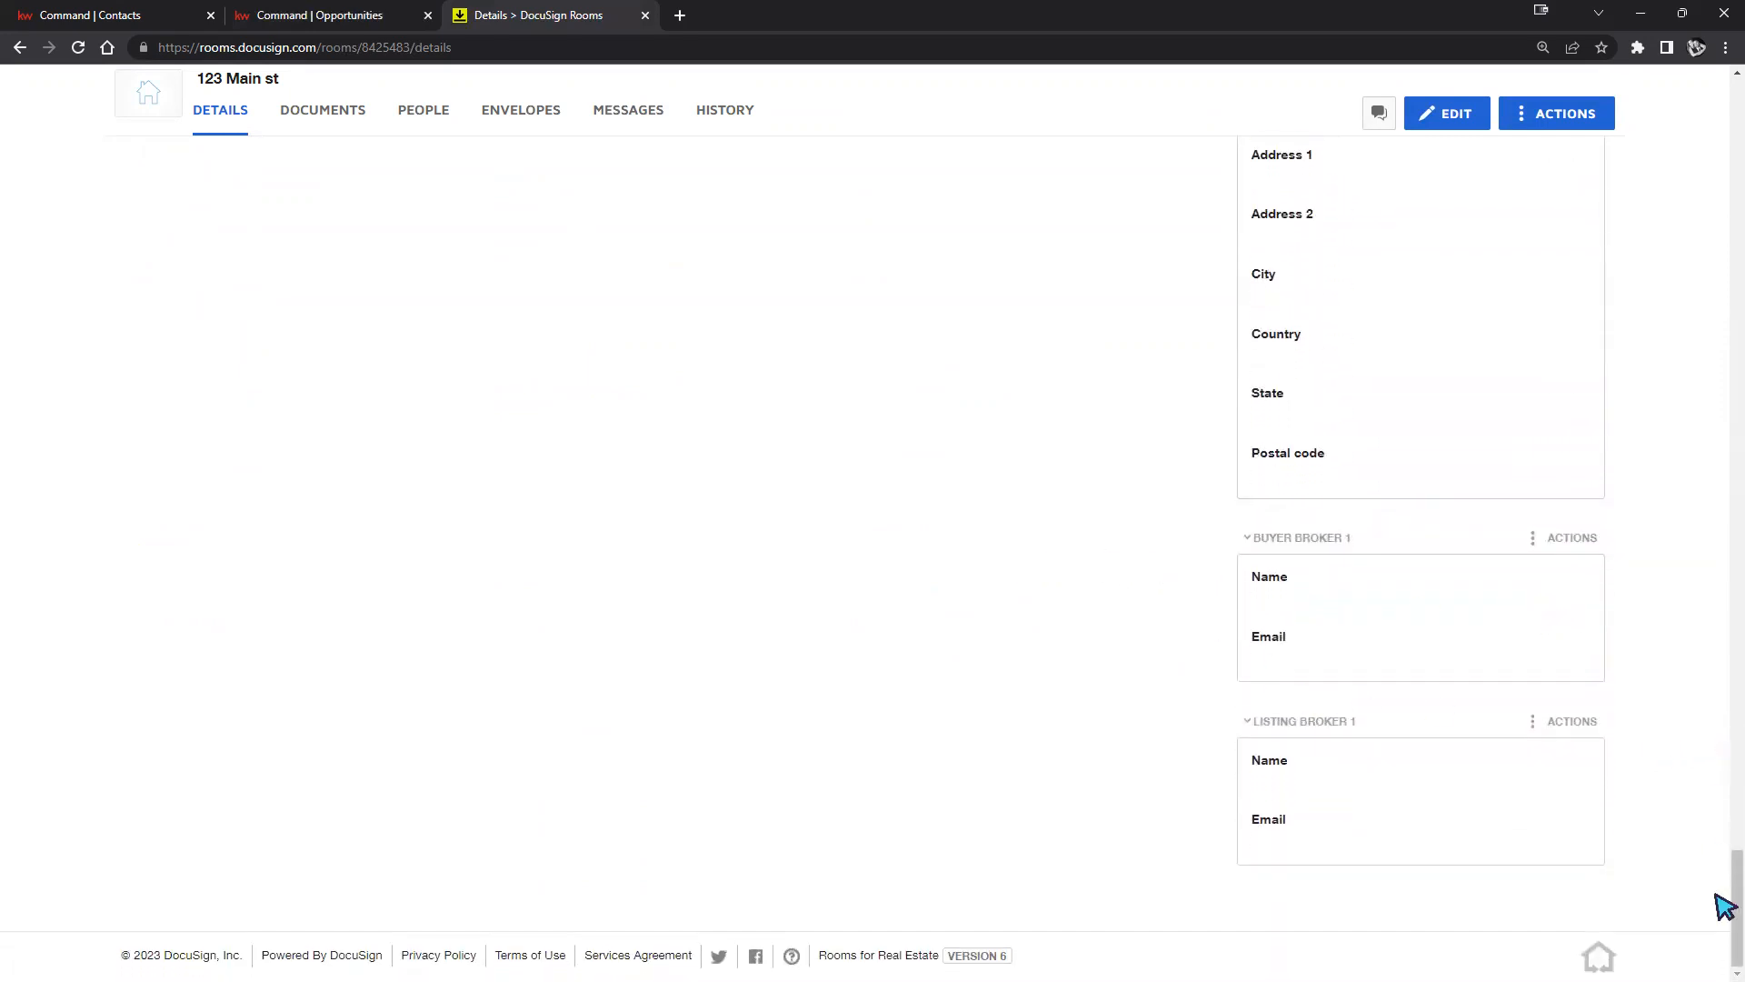
{"action": "left_click_drag", "start_coordinate": [1730, 918], "coordinate": [1734, 348]}
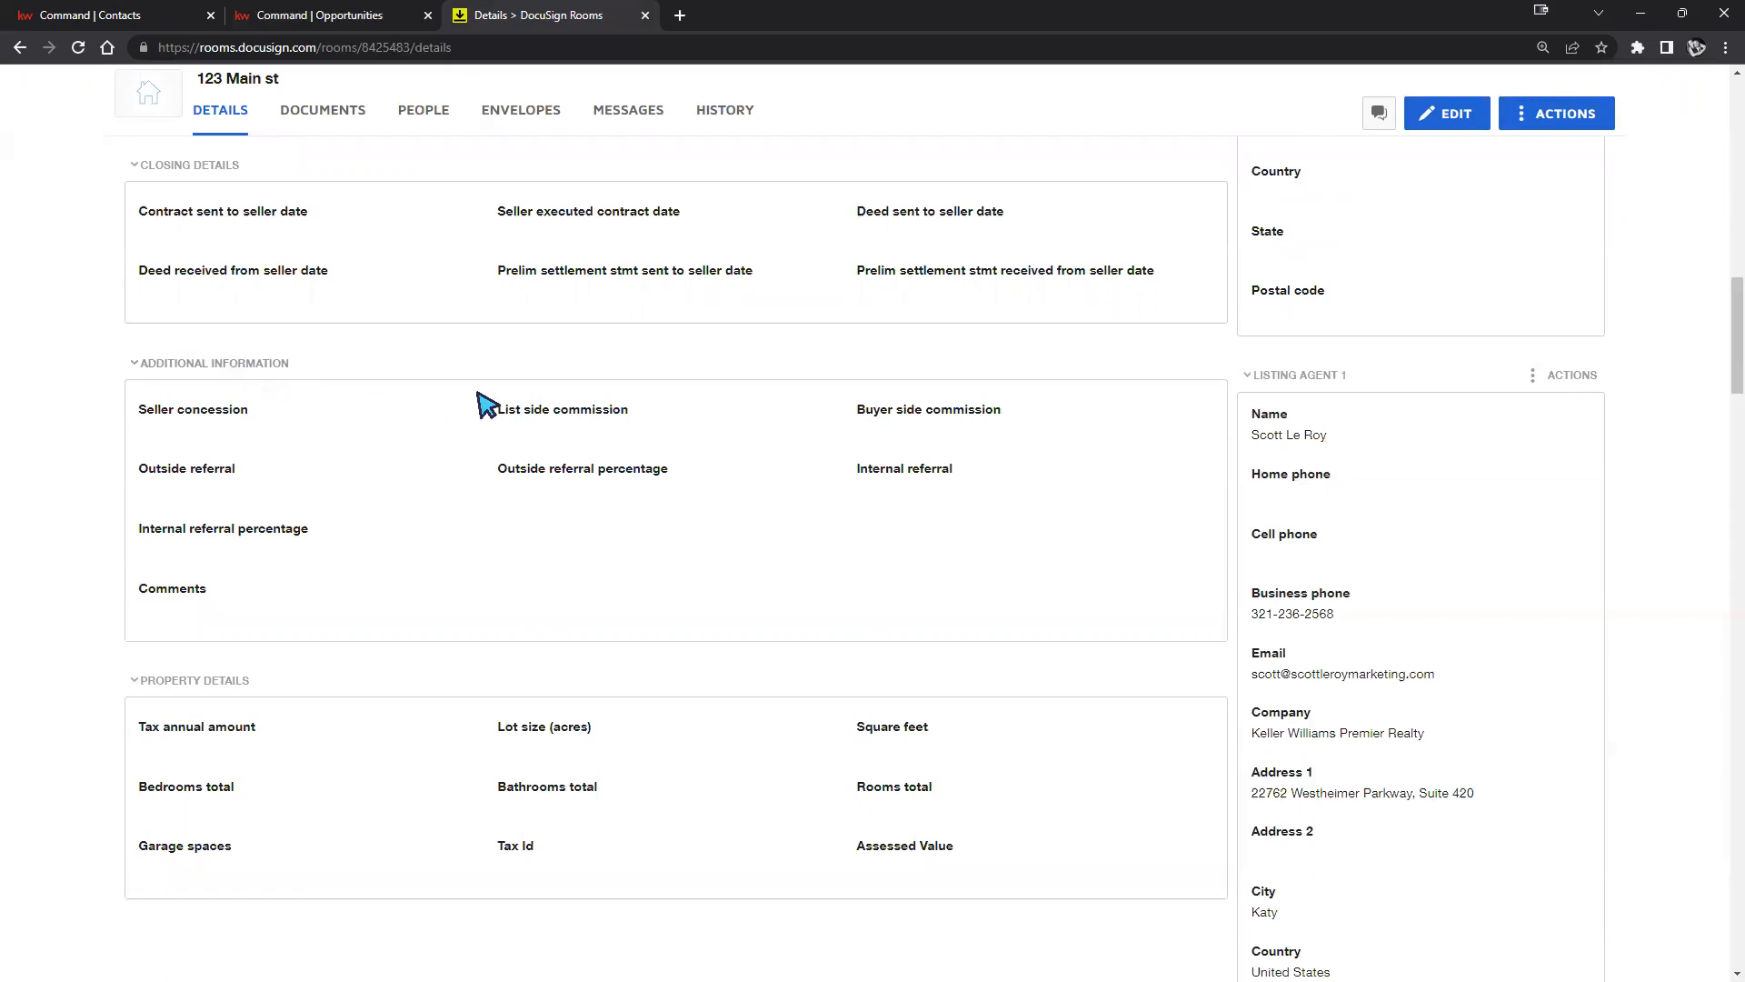
{"action": "scroll", "coordinate": [496, 400], "scroll_direction": "up", "scroll_amount": 2}
{"action": "scroll", "coordinate": [373, 446], "scroll_direction": "up", "scroll_amount": 2}
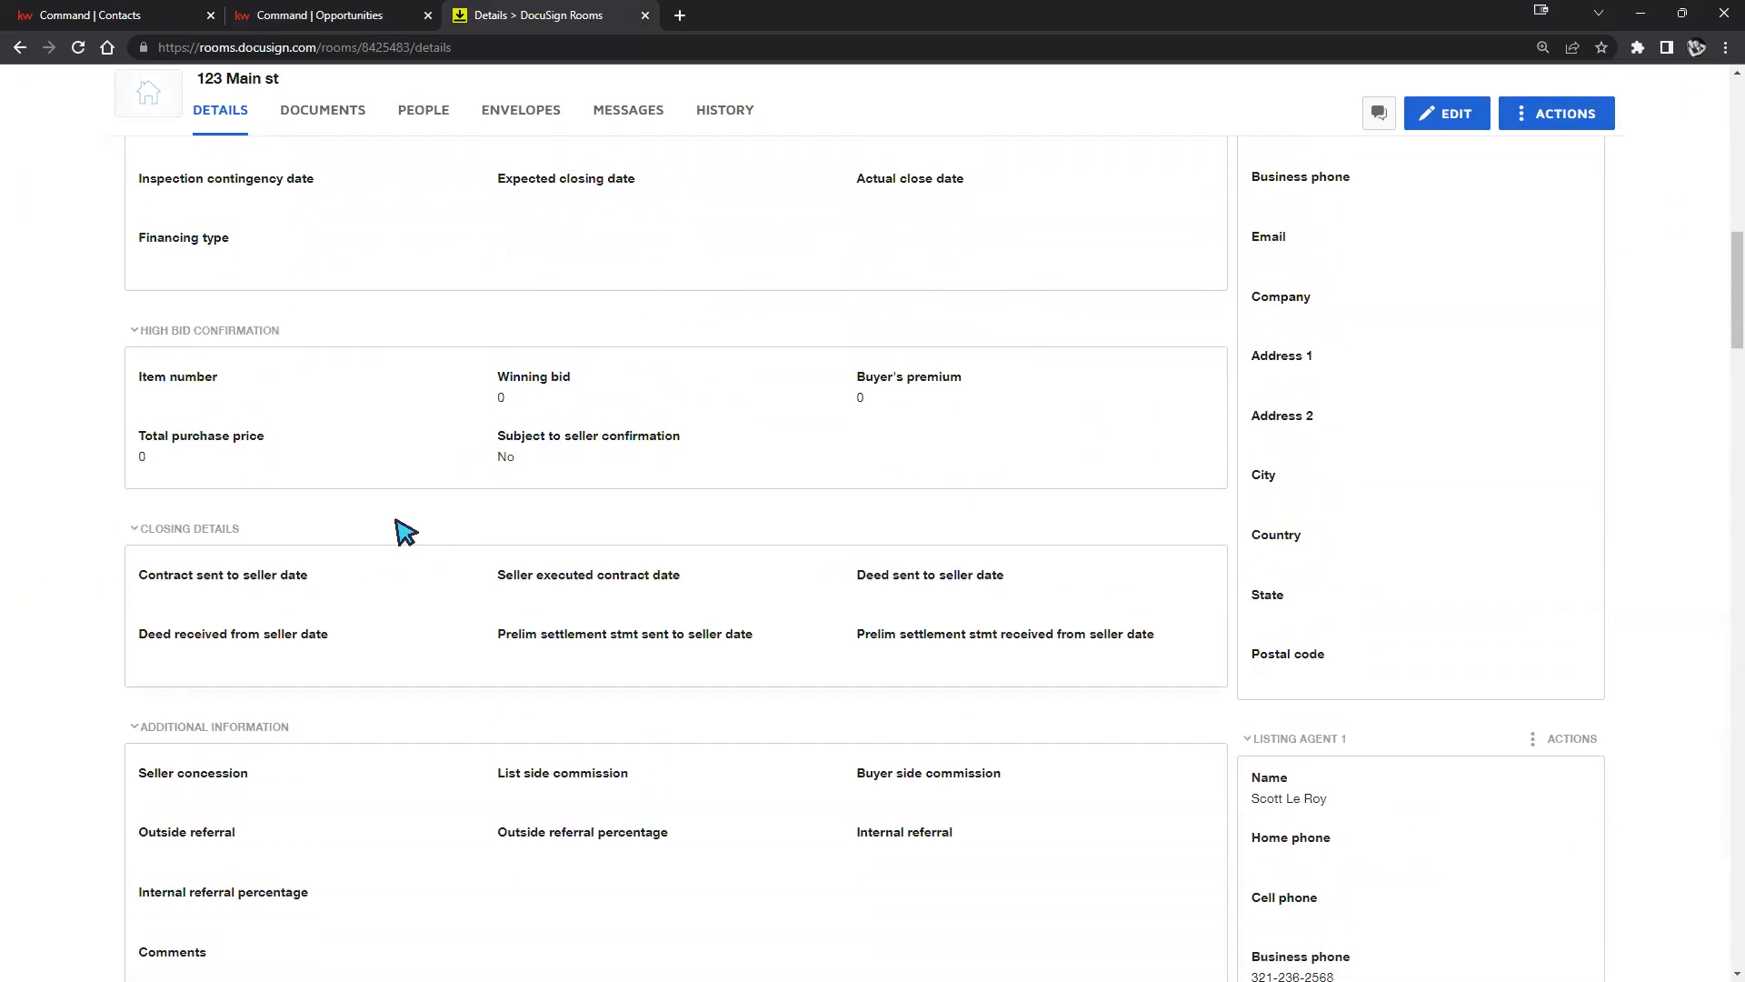
{"action": "scroll", "coordinate": [448, 378], "scroll_direction": "up", "scroll_amount": 6}
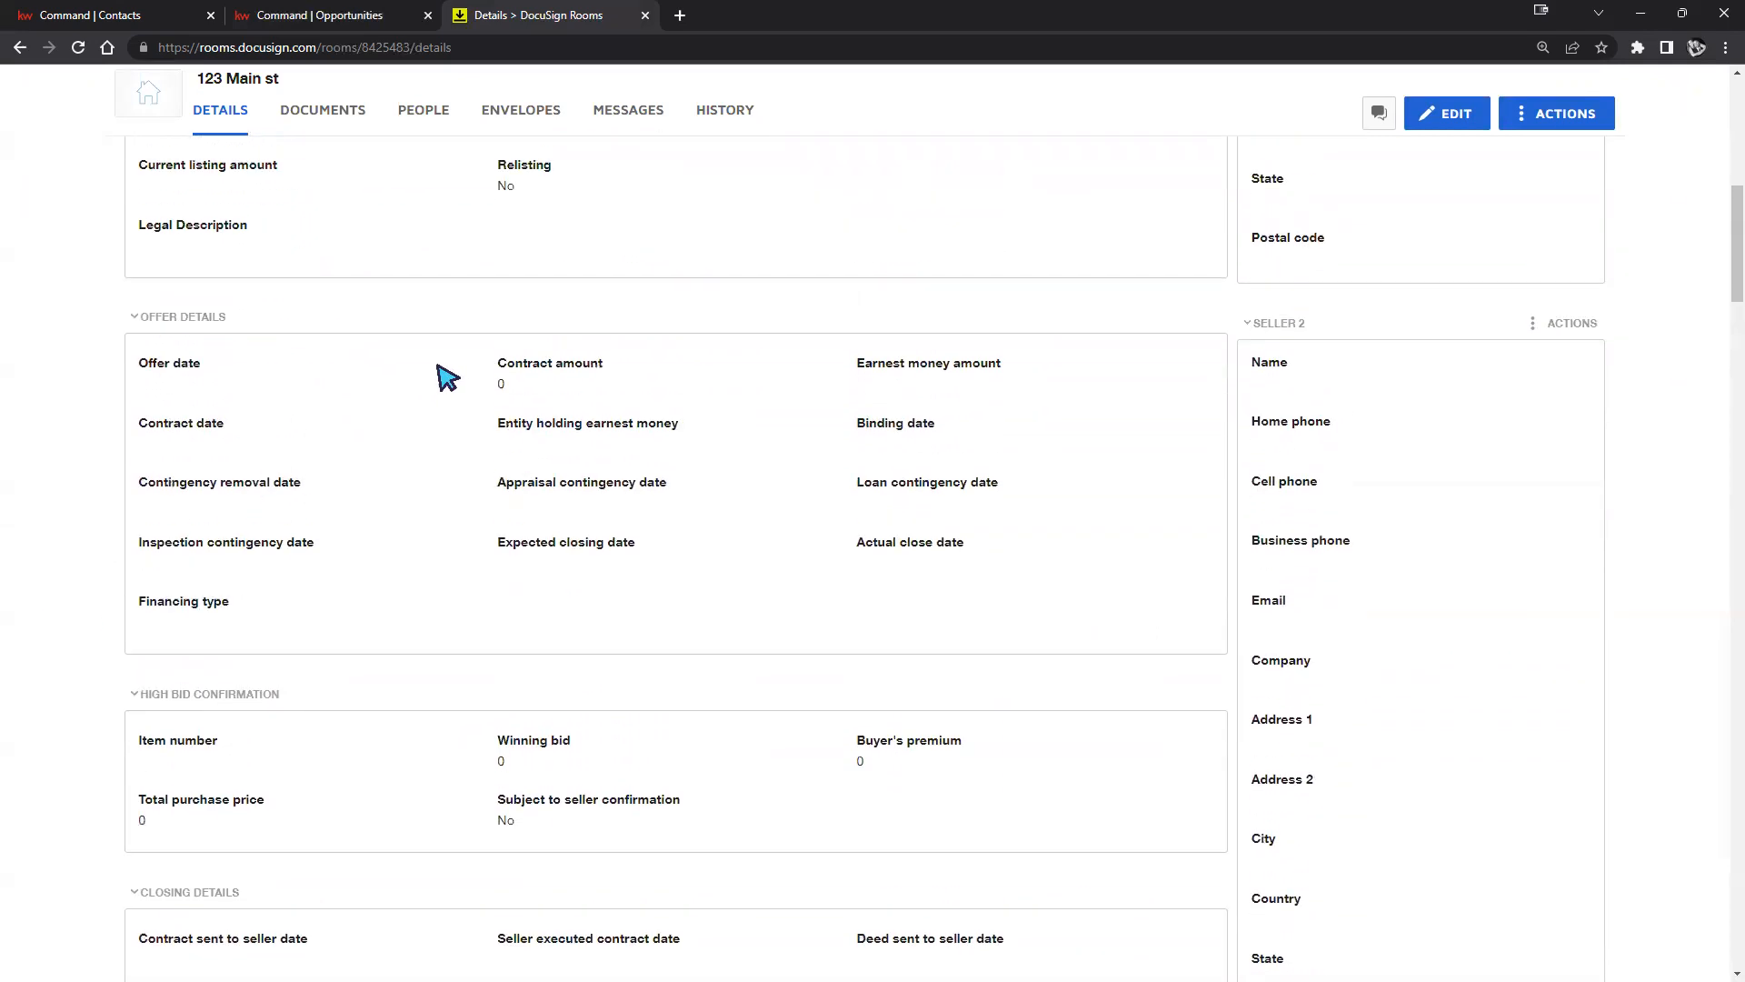
{"action": "scroll", "coordinate": [366, 331], "scroll_direction": "up", "scroll_amount": 1}
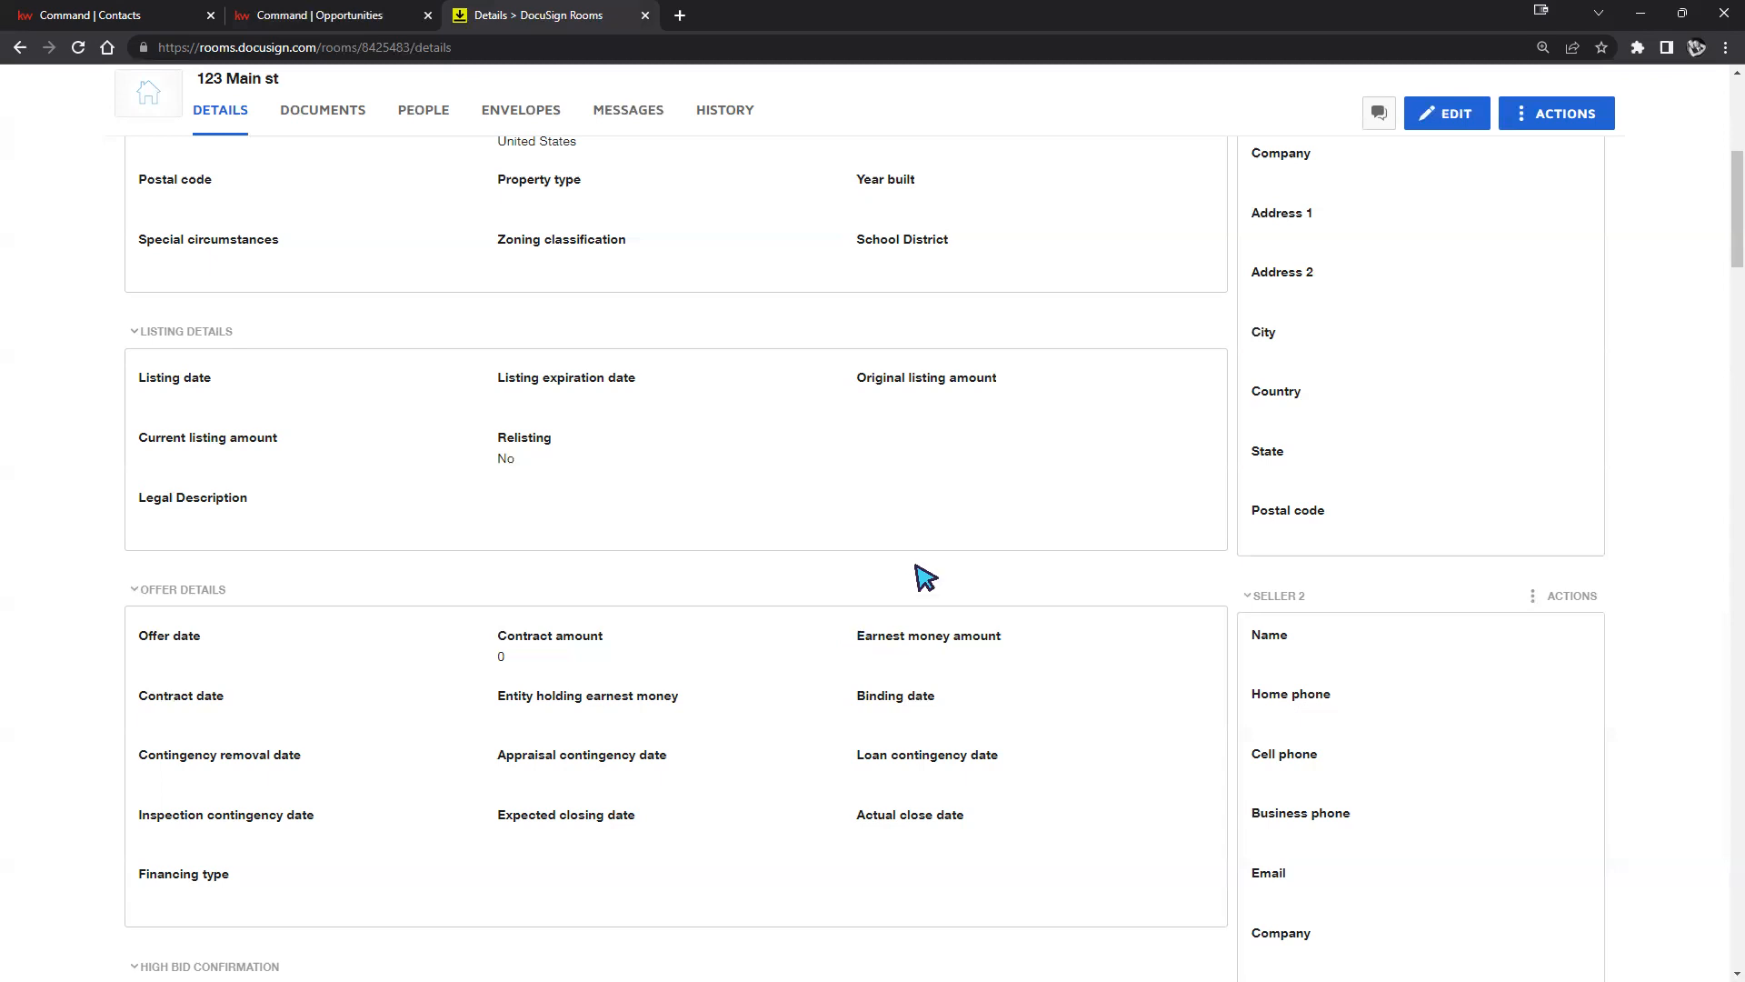
{"action": "scroll", "coordinate": [913, 576], "scroll_direction": "up", "scroll_amount": 2}
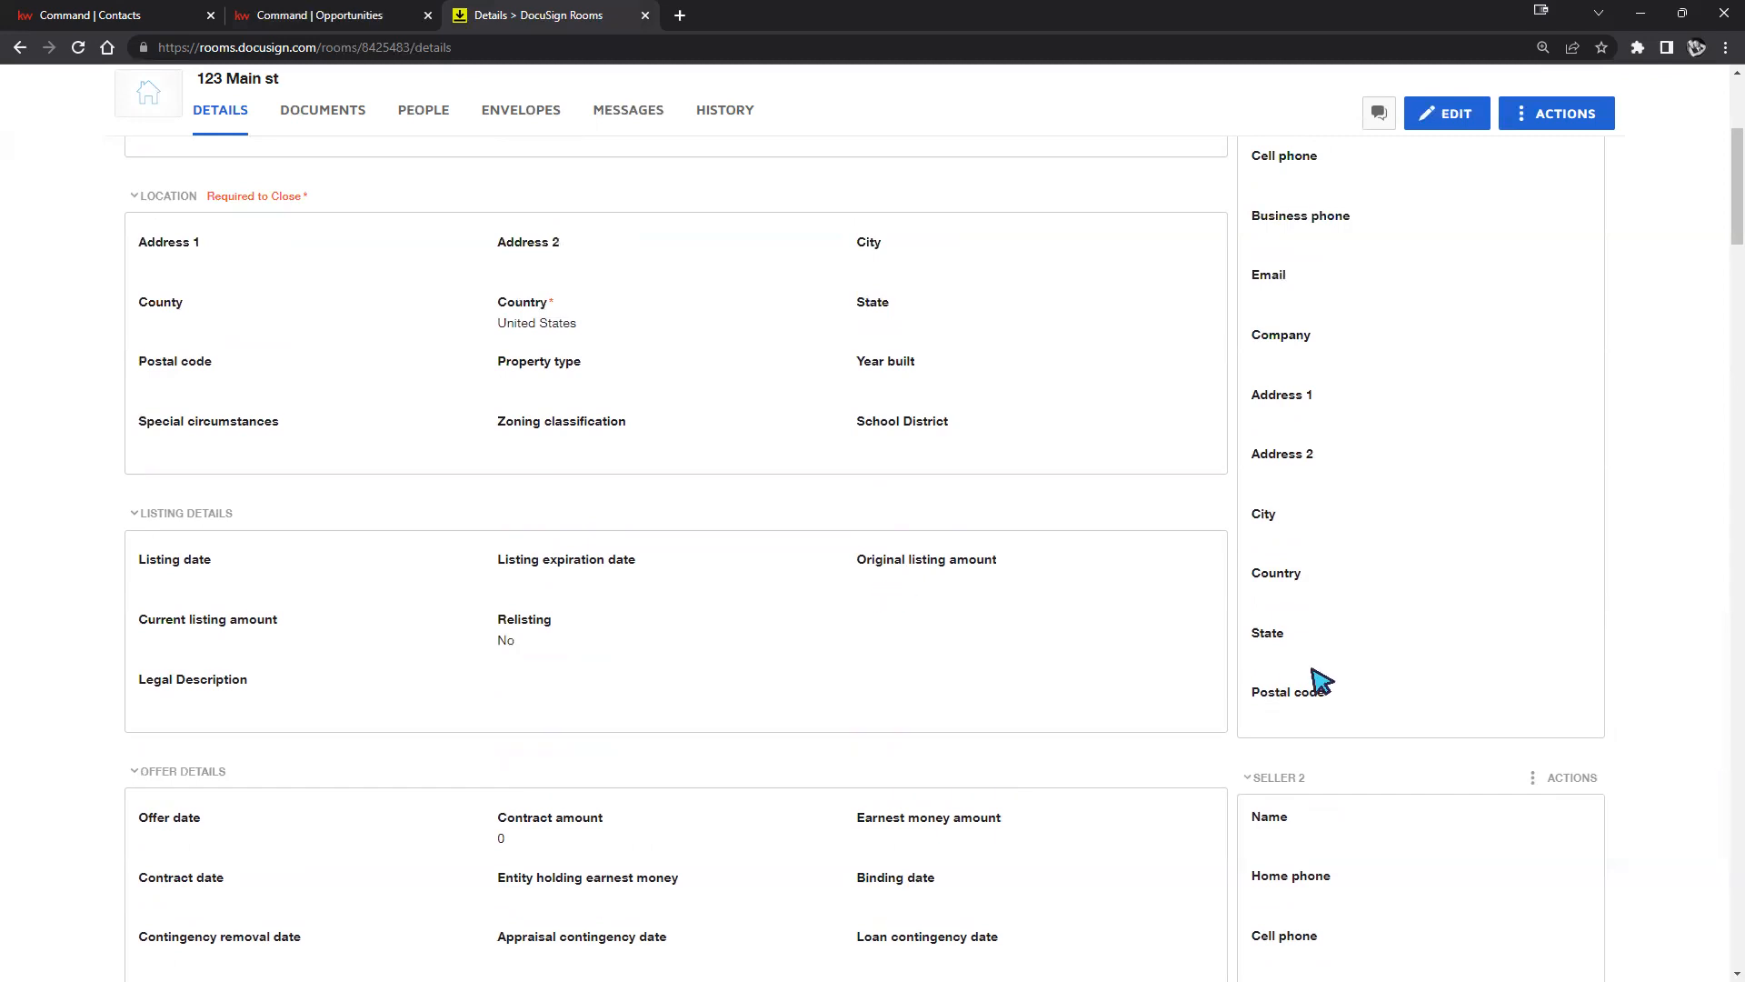
{"action": "scroll", "coordinate": [1309, 689], "scroll_direction": "up", "scroll_amount": 5}
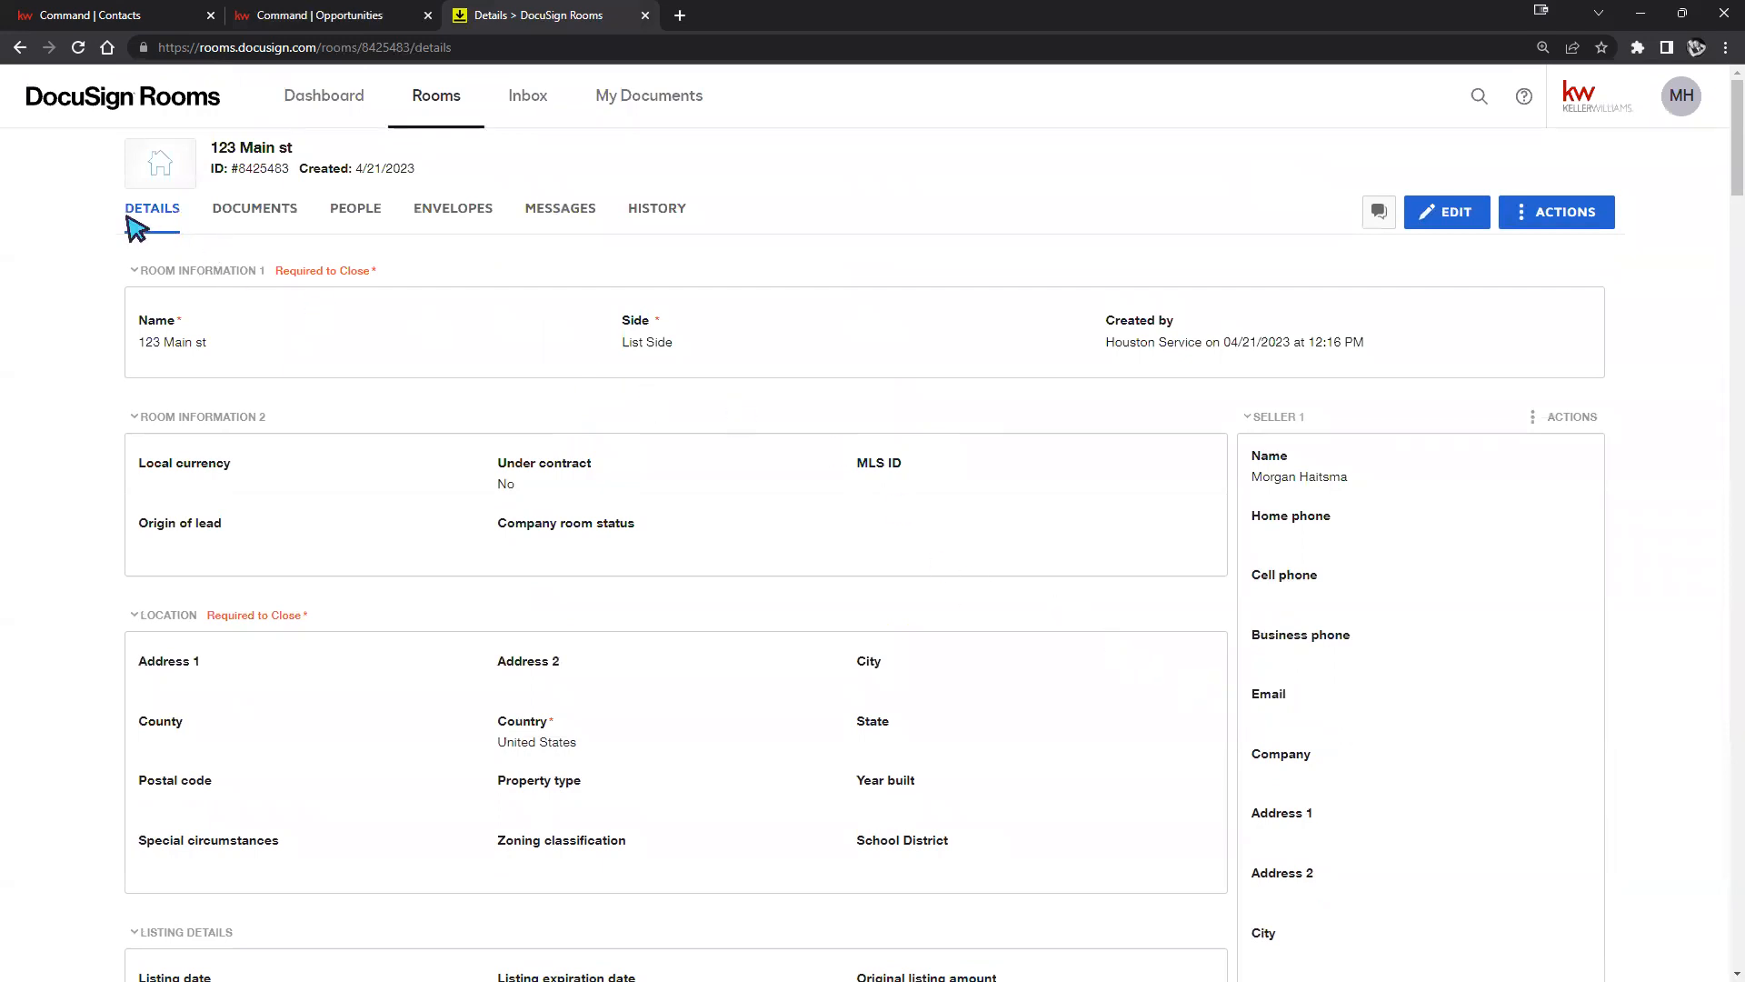
Switch the room to its DOCUMENTS view listing the seven forms.
{"action": "left_click", "coordinate": [261, 216]}
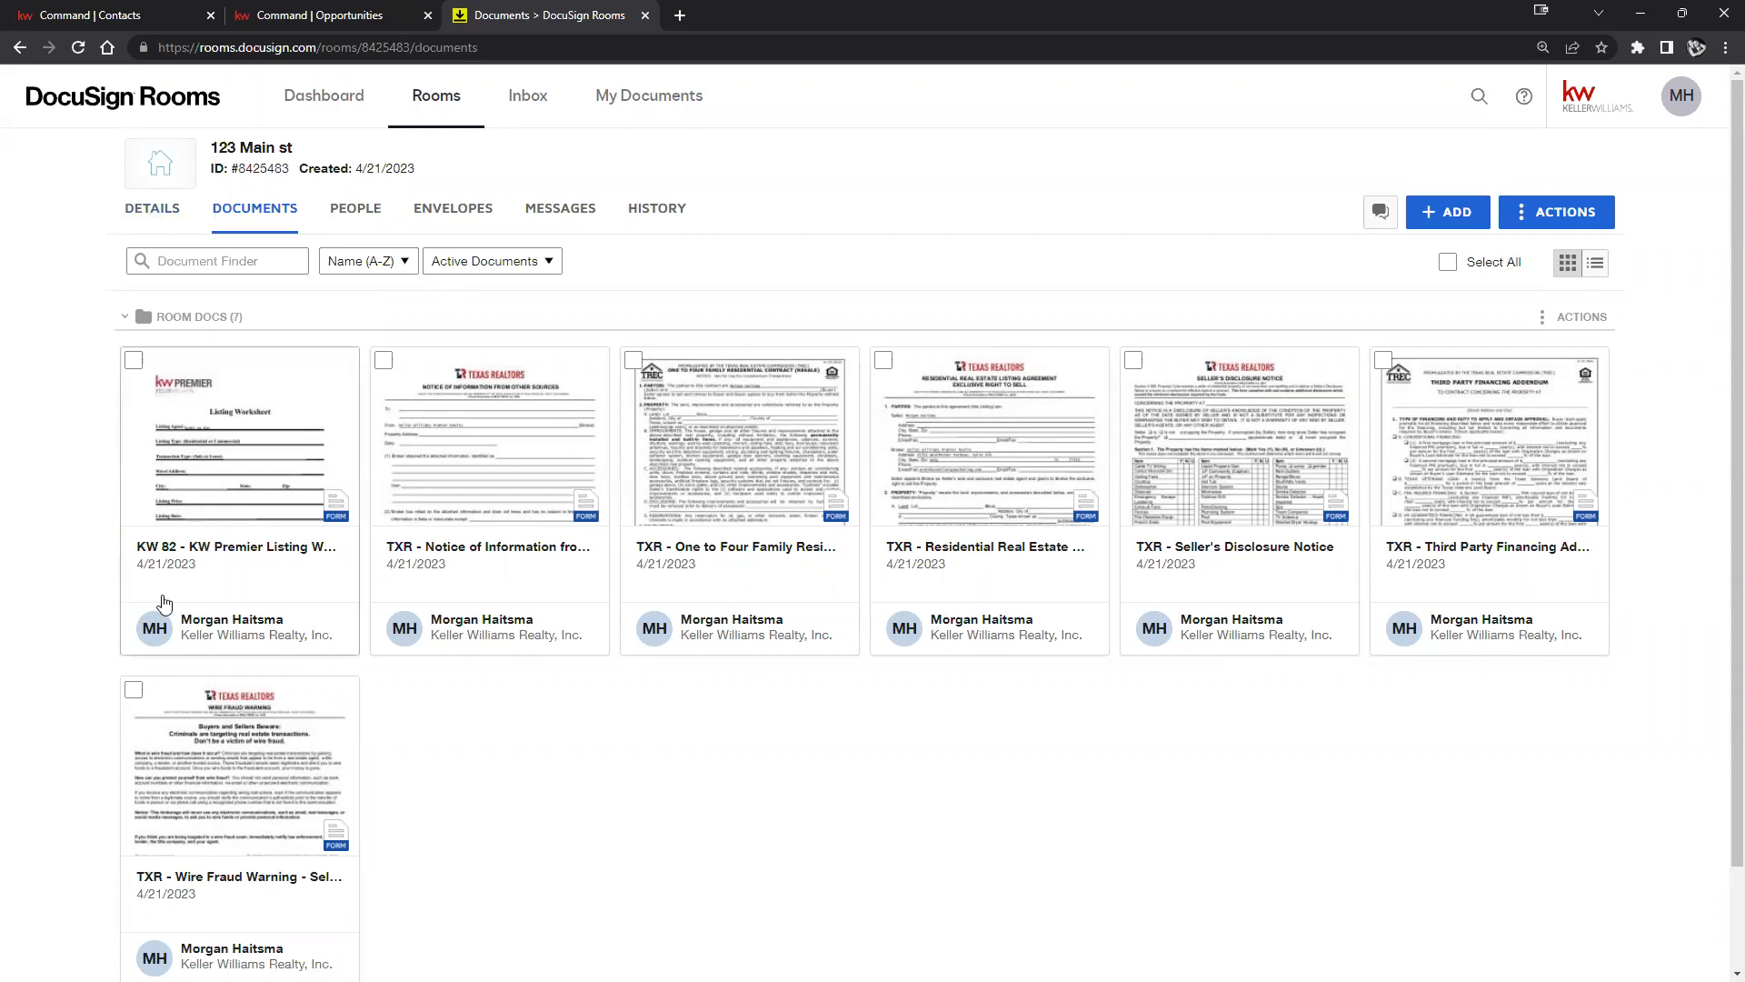
Correct the KW Premier Listing Worksheet's Street Address to '123 Main St' and save and close it.
{"action": "left_click", "coordinate": [234, 470]}
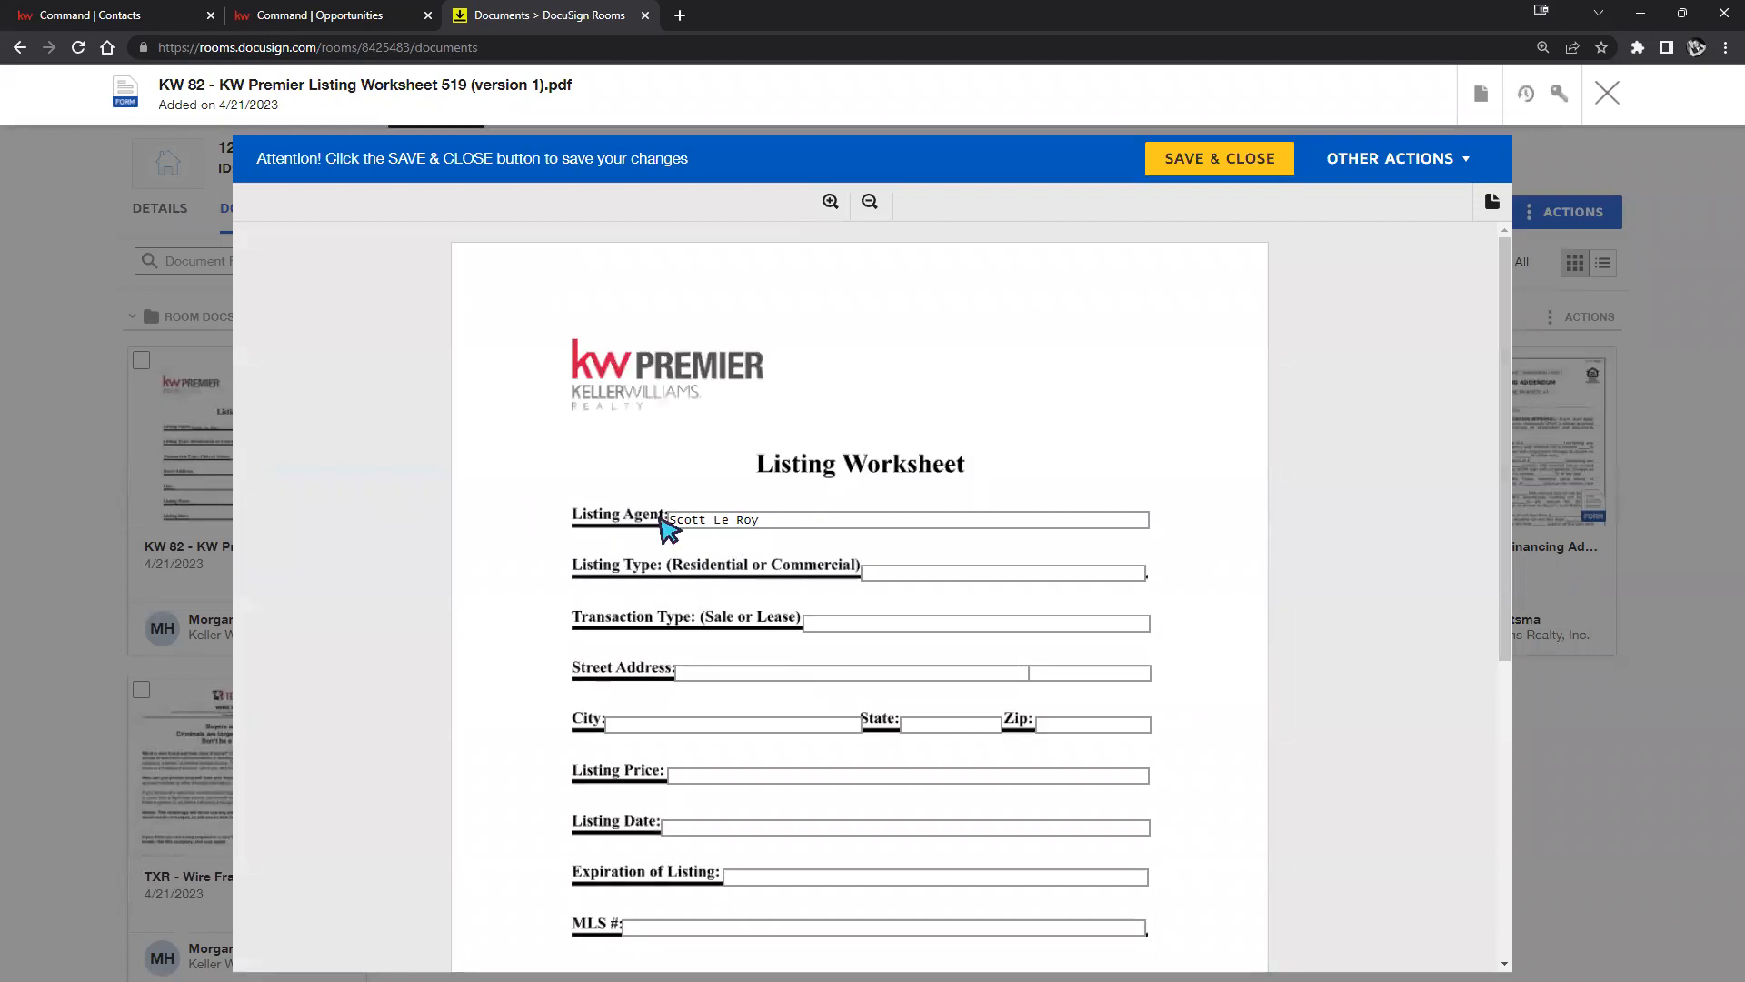
{"action": "scroll", "coordinate": [954, 553], "scroll_direction": "down", "scroll_amount": 4}
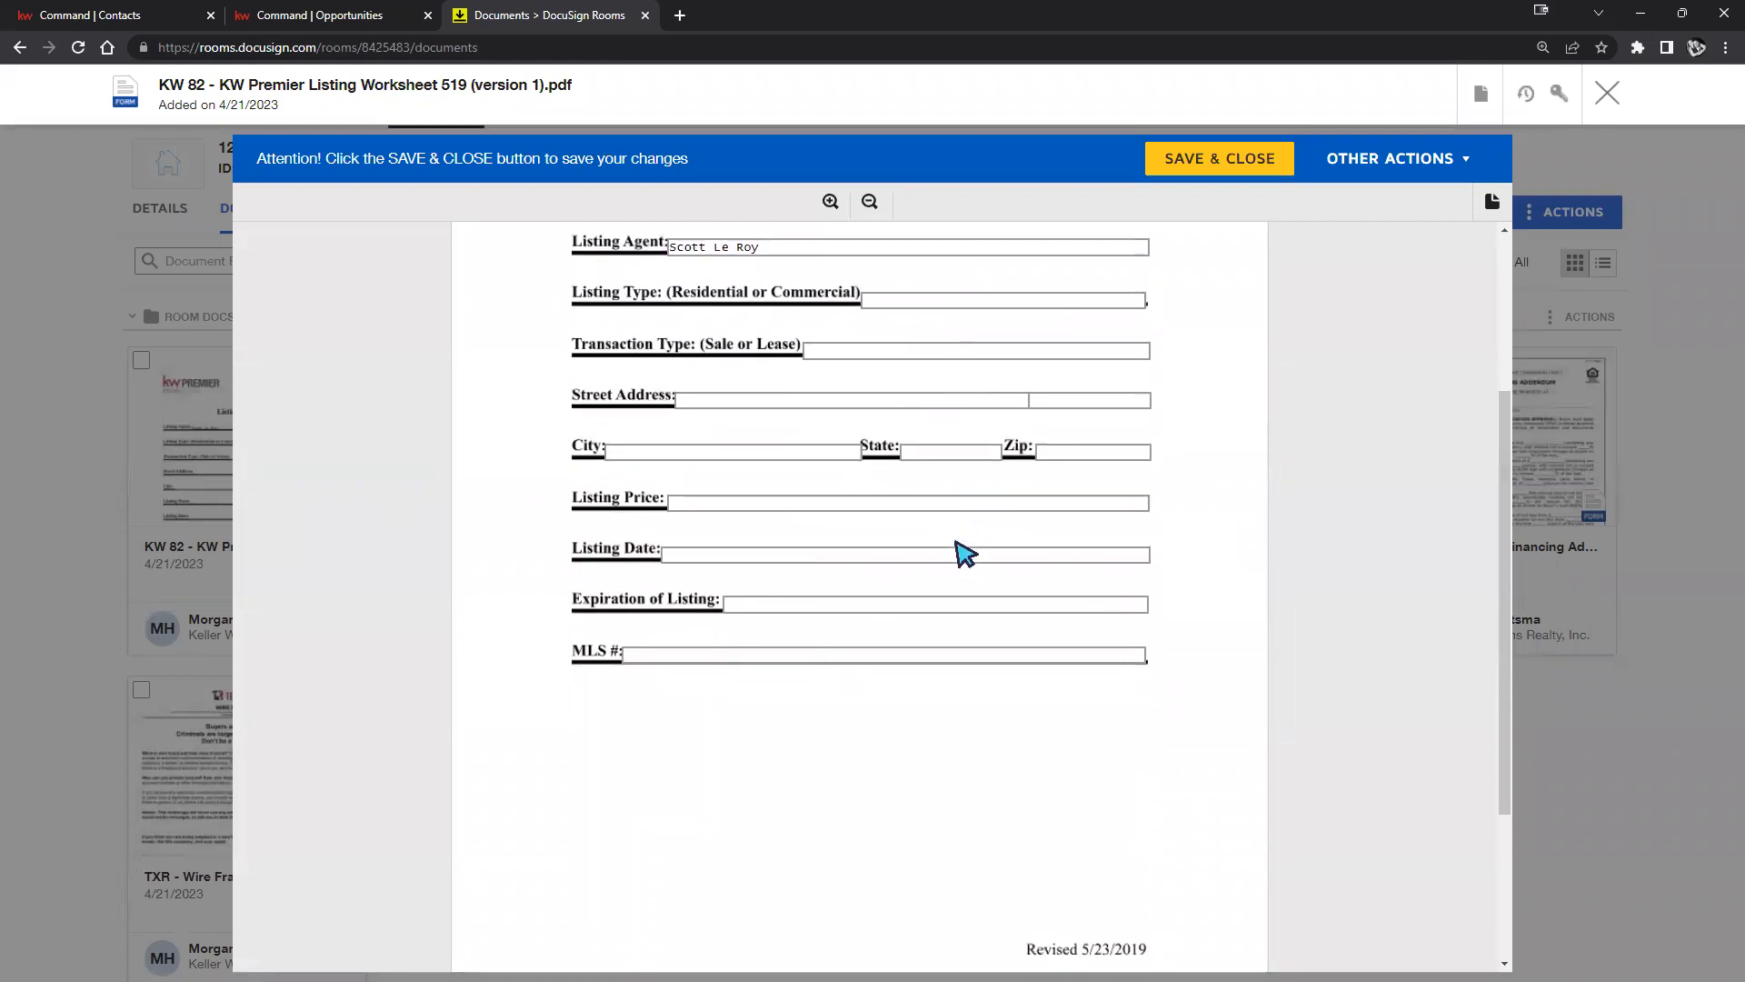
{"action": "scroll", "coordinate": [873, 541], "scroll_direction": "up", "scroll_amount": 2}
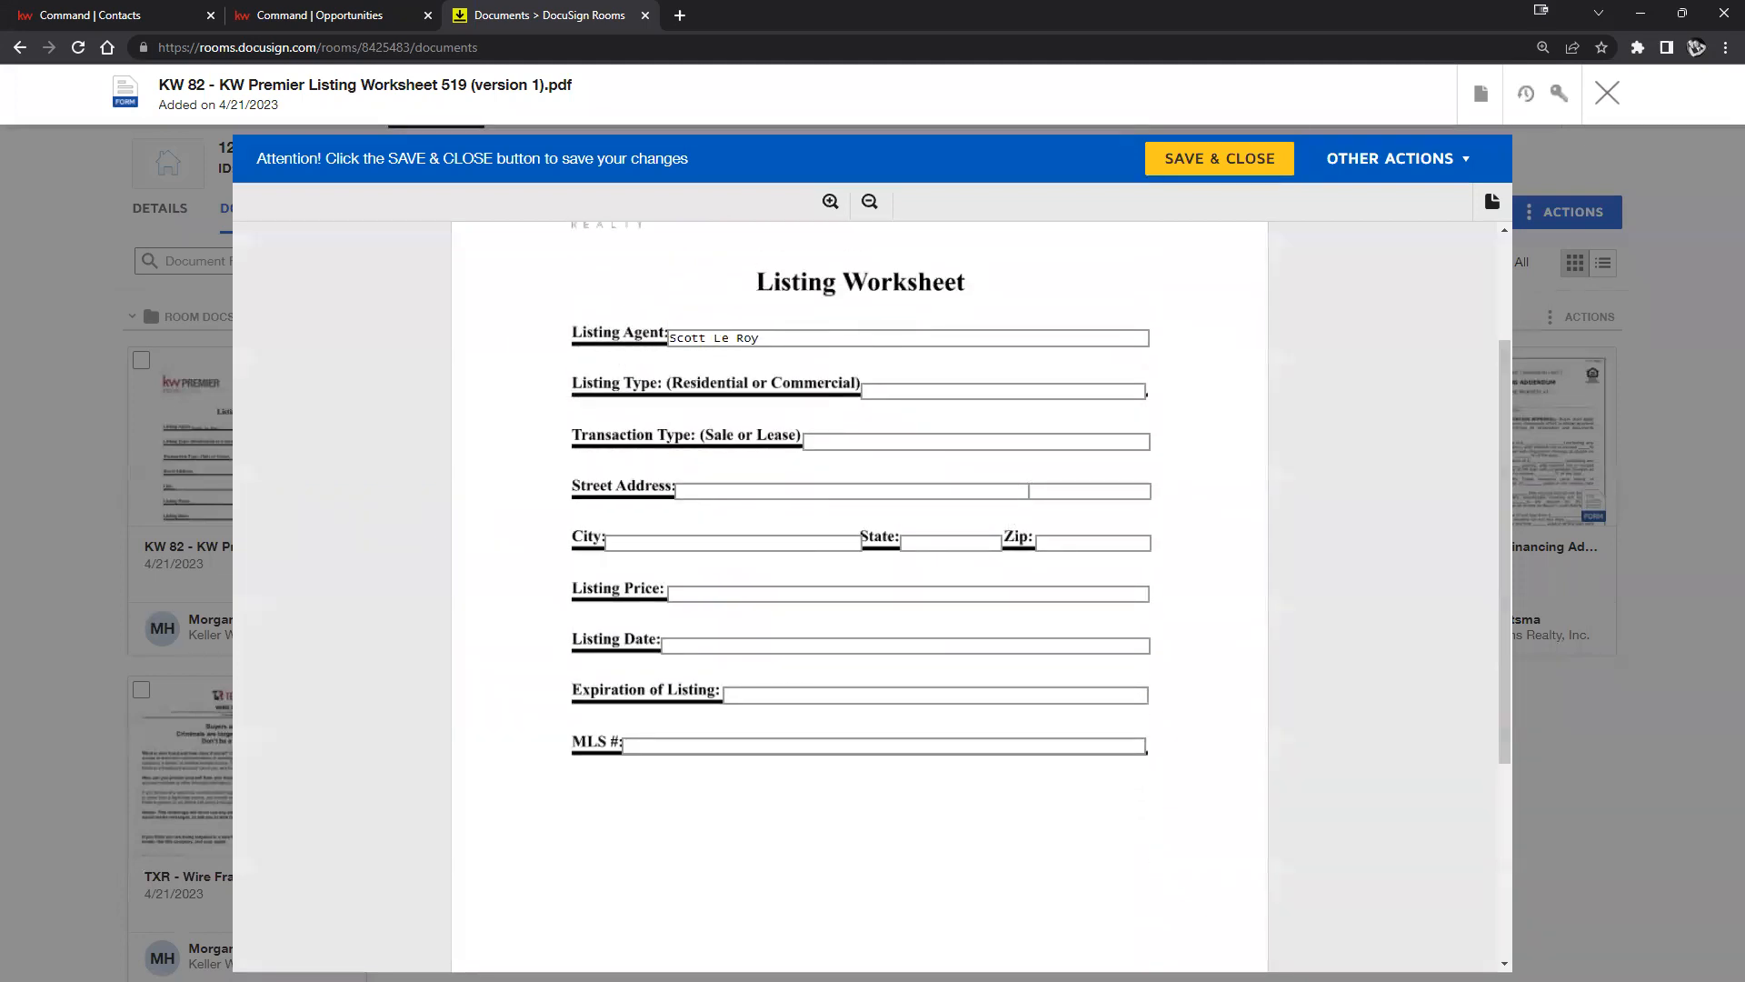
{"action": "left_click", "coordinate": [896, 389]}
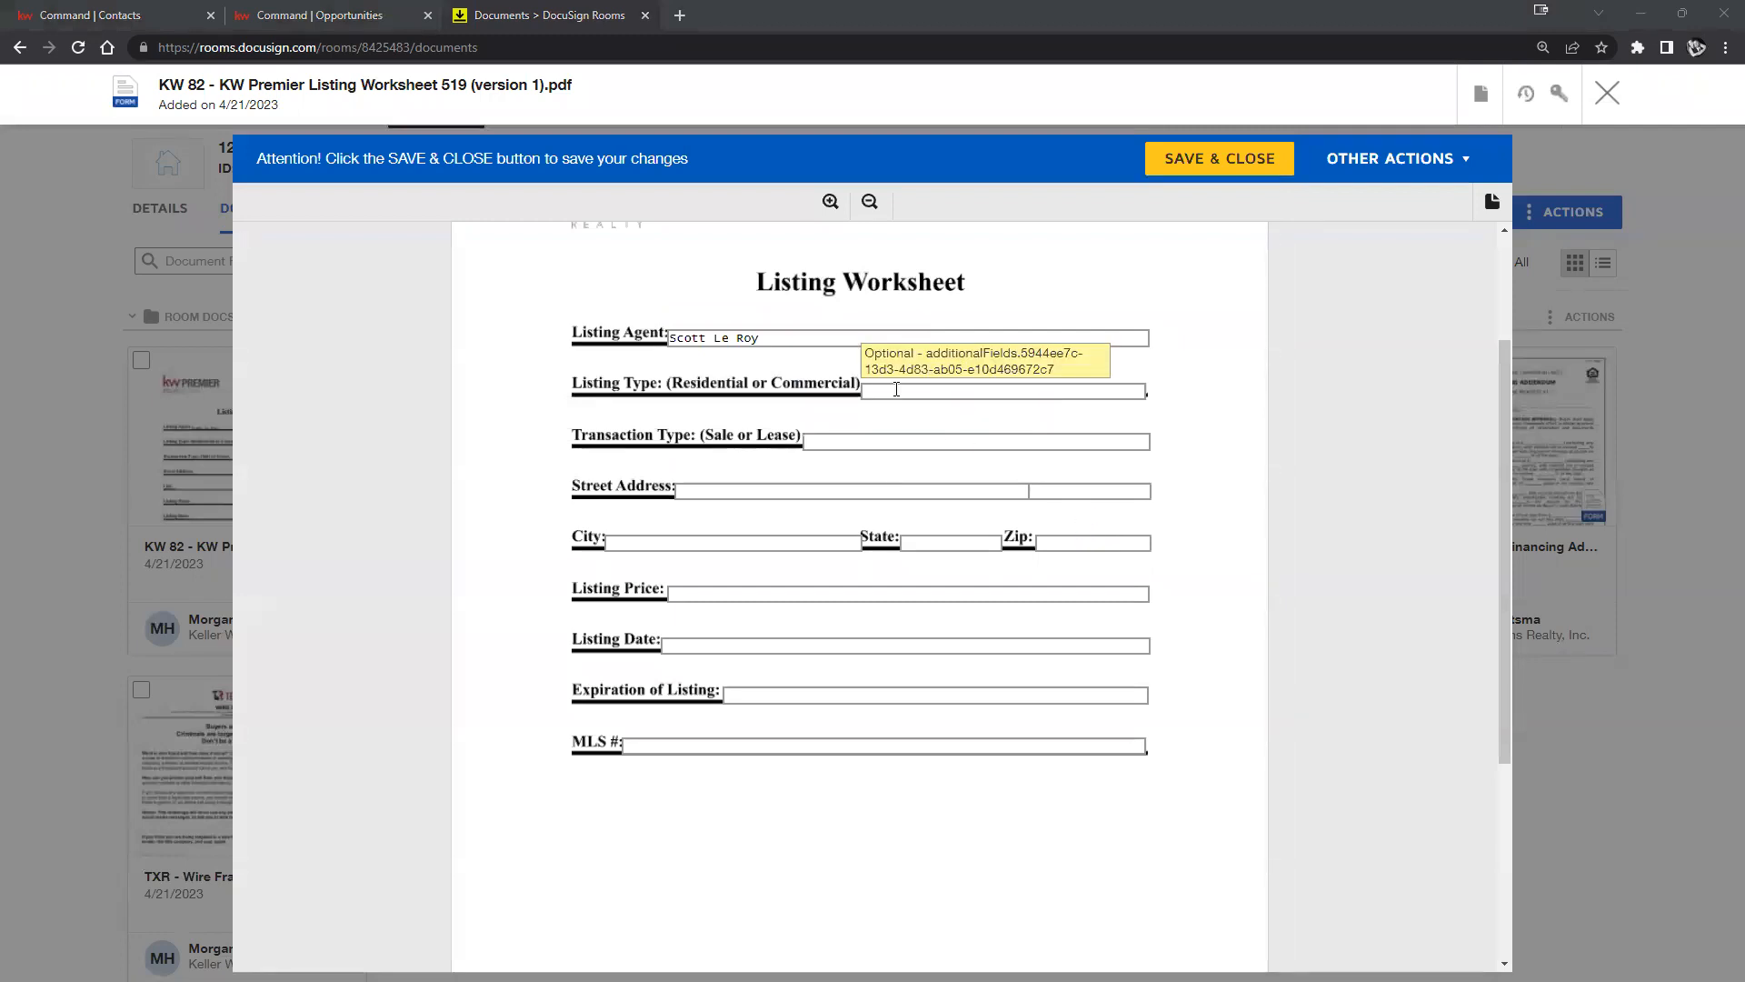
{"action": "left_click", "coordinate": [865, 441]}
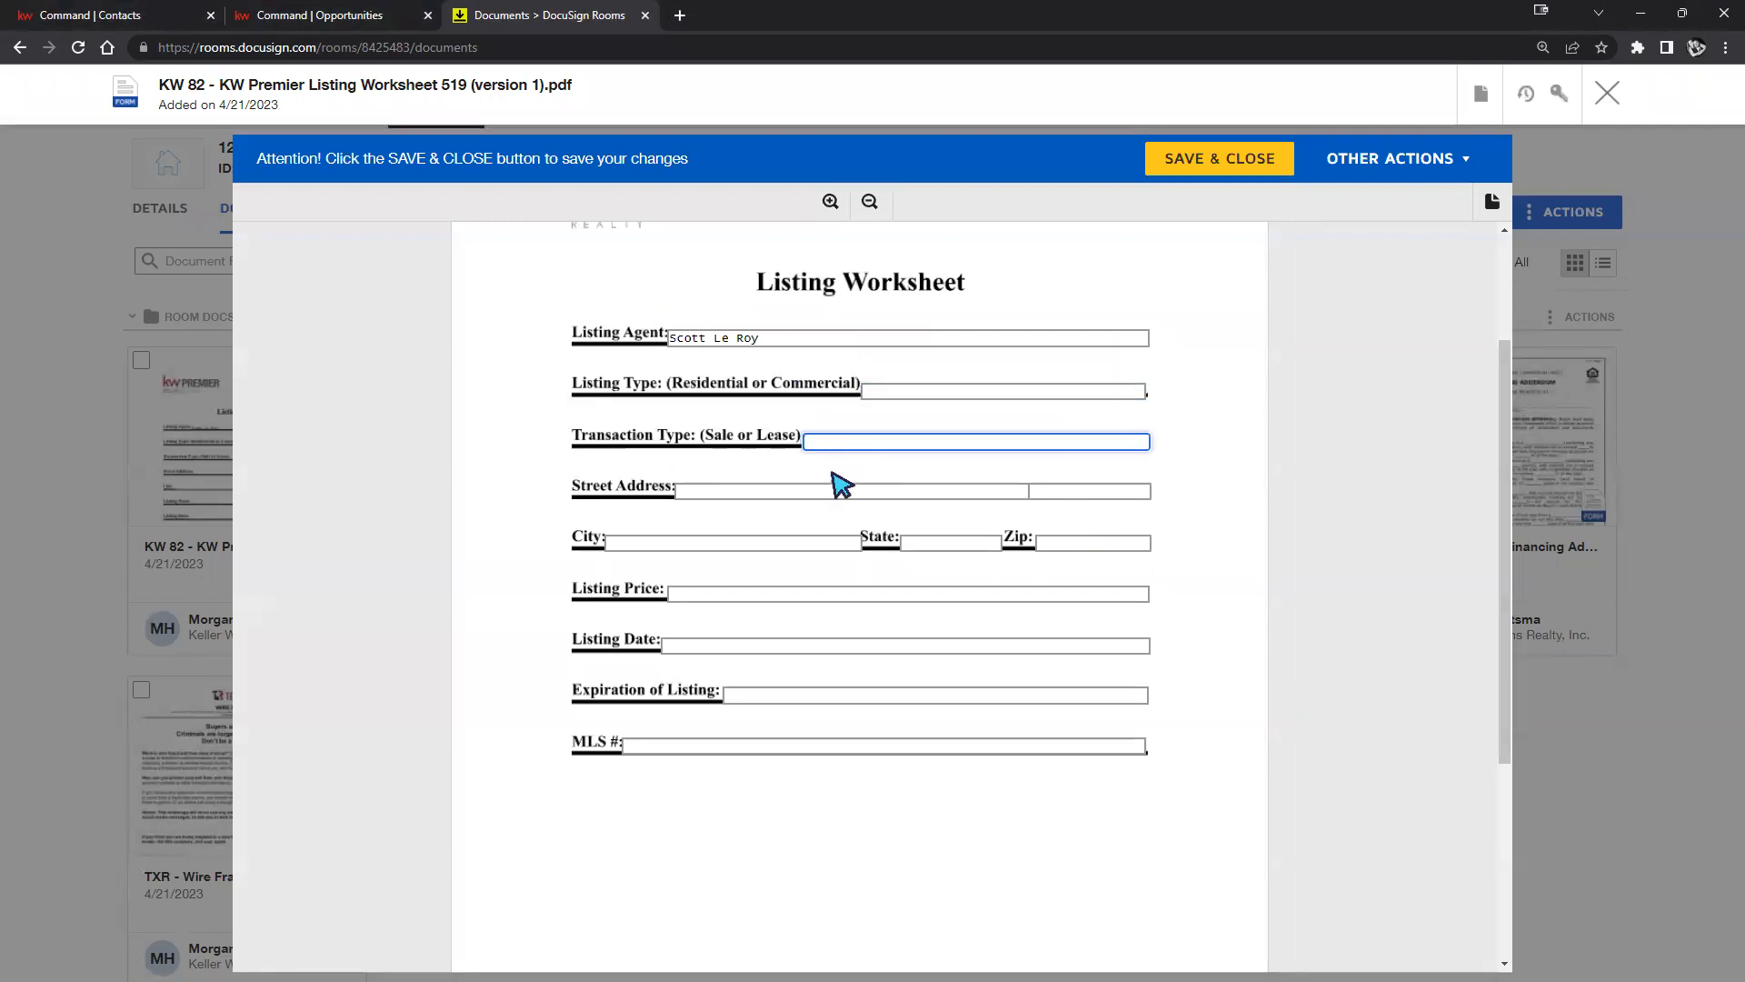
{"action": "left_click", "coordinate": [807, 492]}
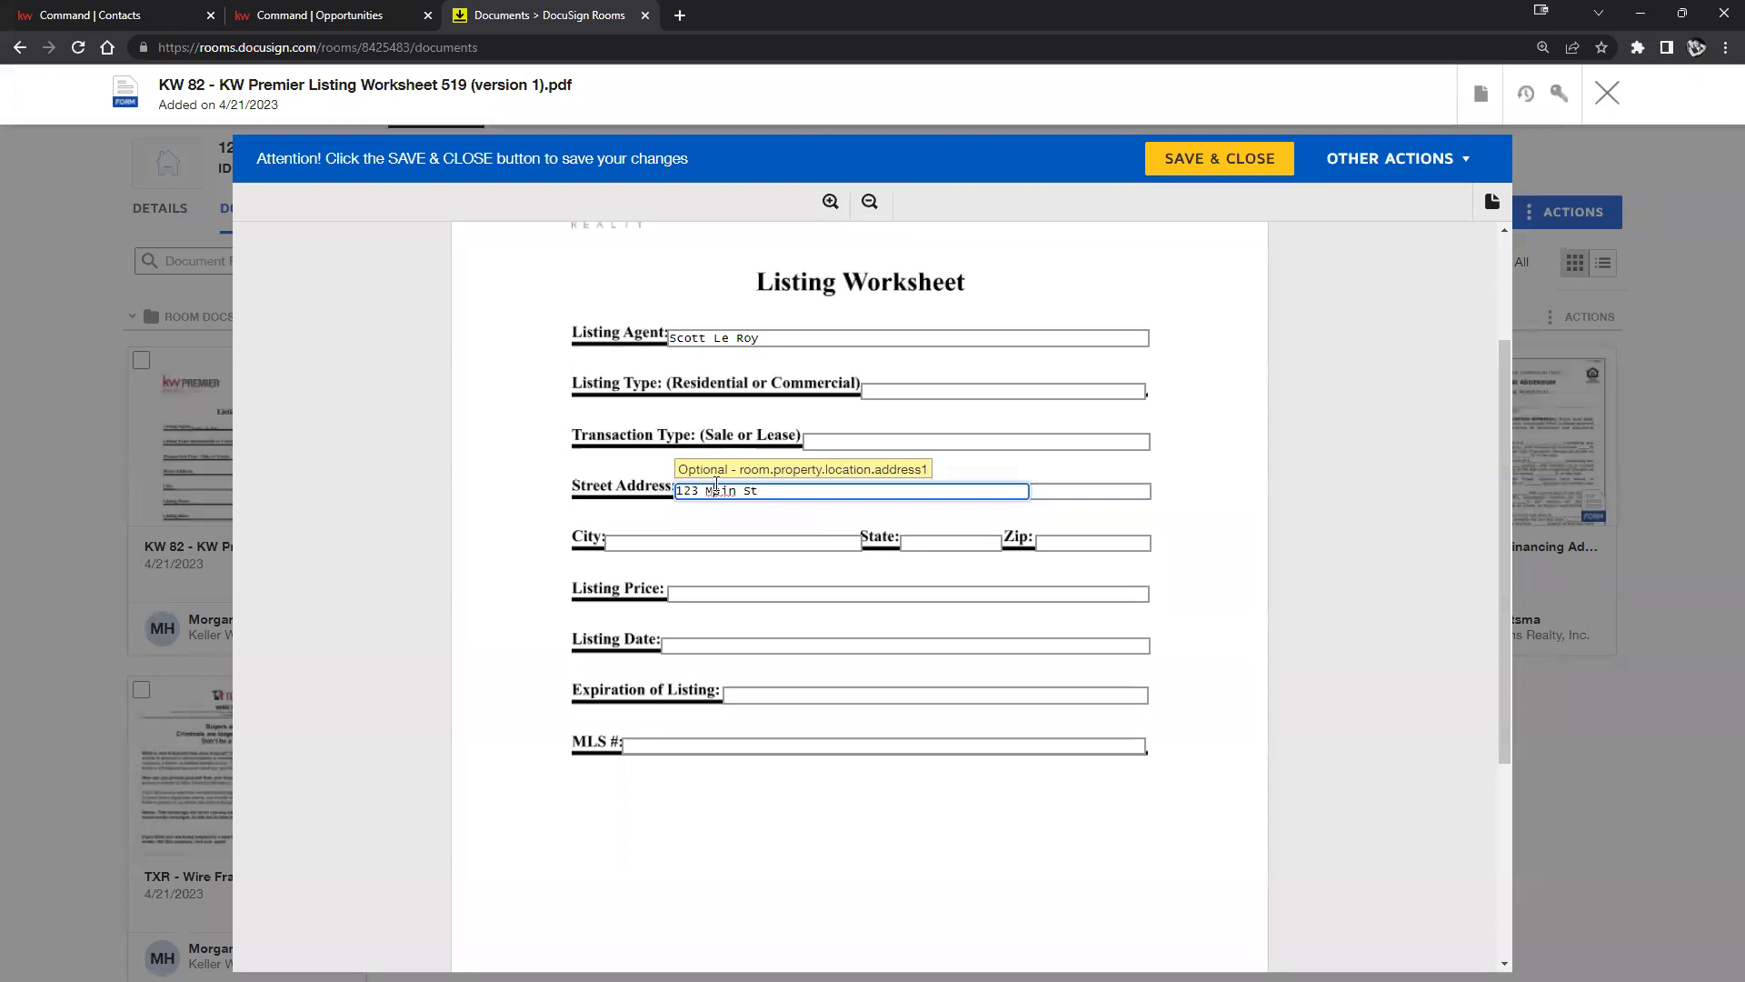
{"action": "key", "text": "BackSpace"}
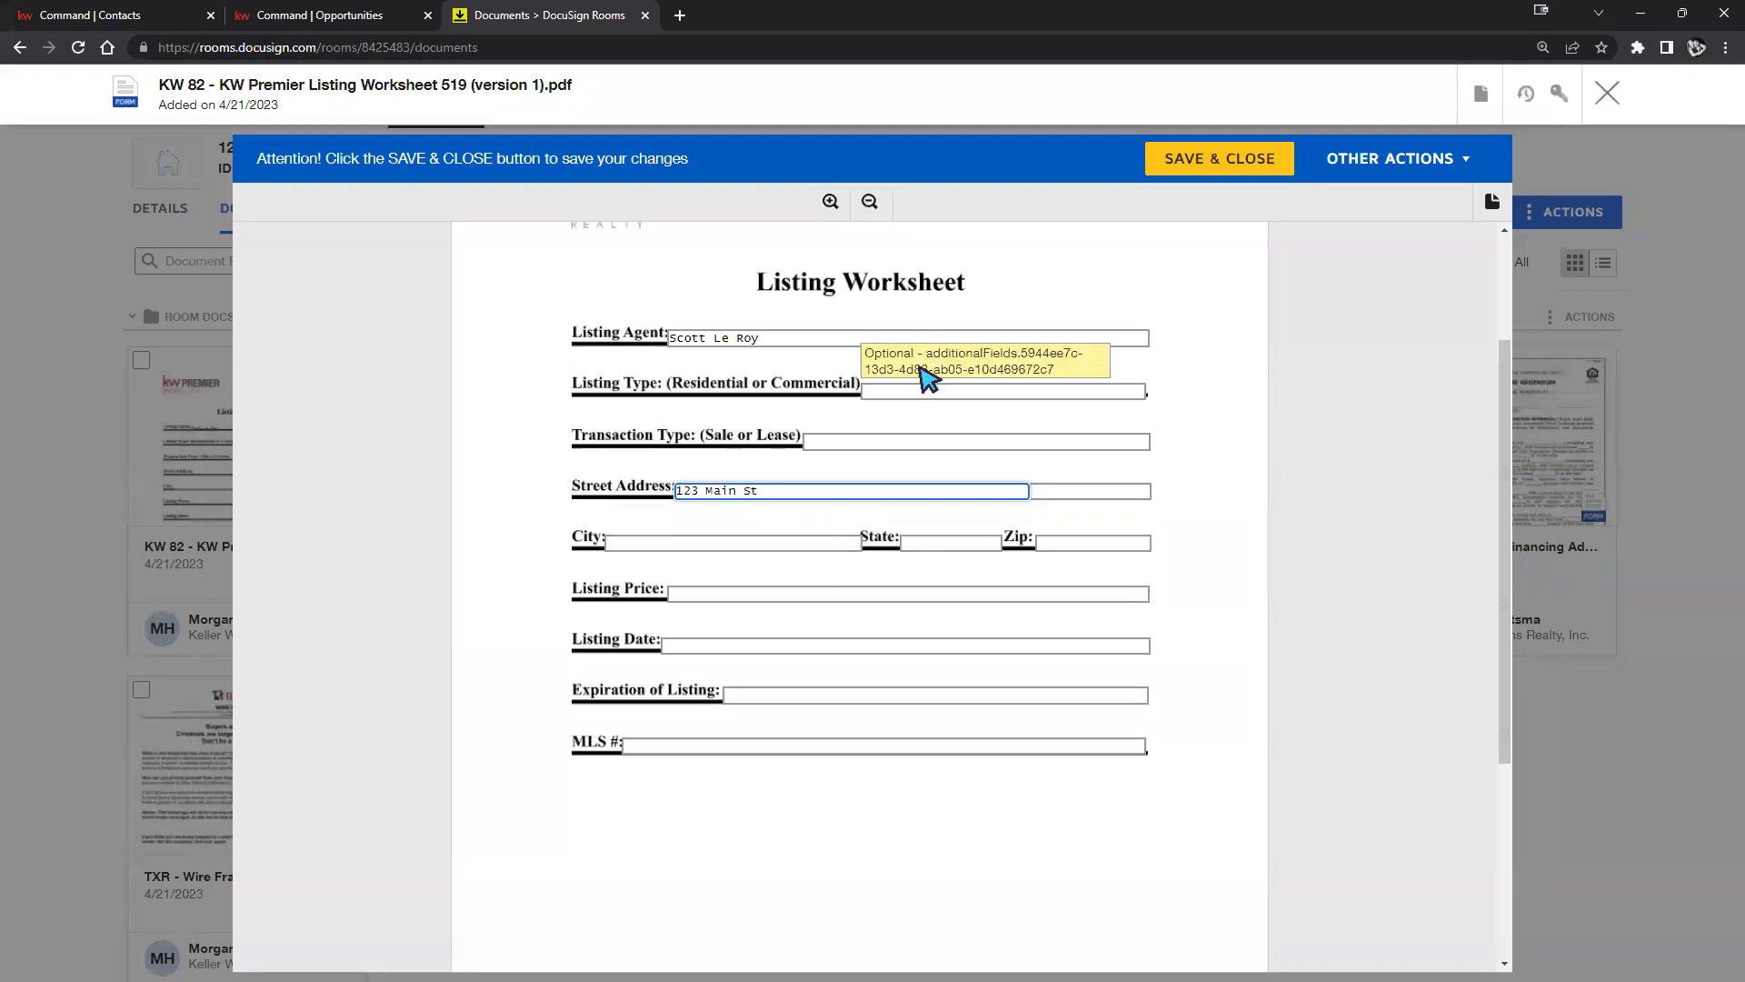
{"action": "left_click", "coordinate": [1205, 162]}
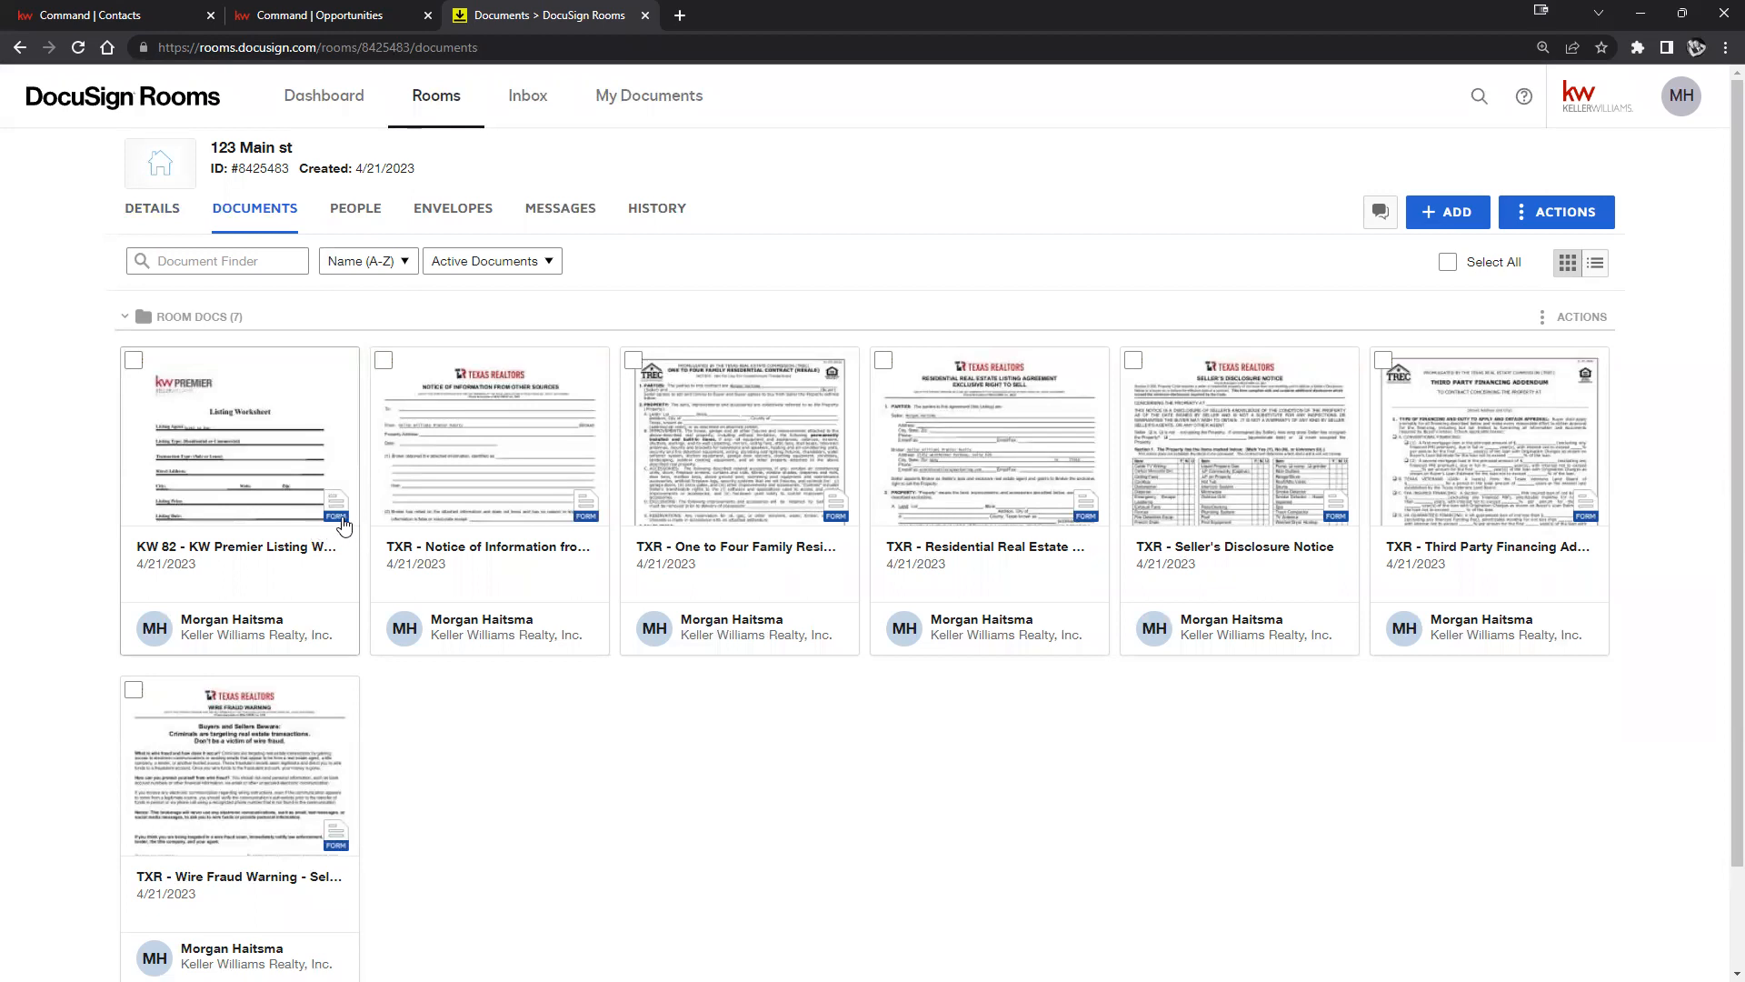
{"action": "left_click", "coordinate": [1696, 48]}
{"action": "left_click", "coordinate": [1725, 47]}
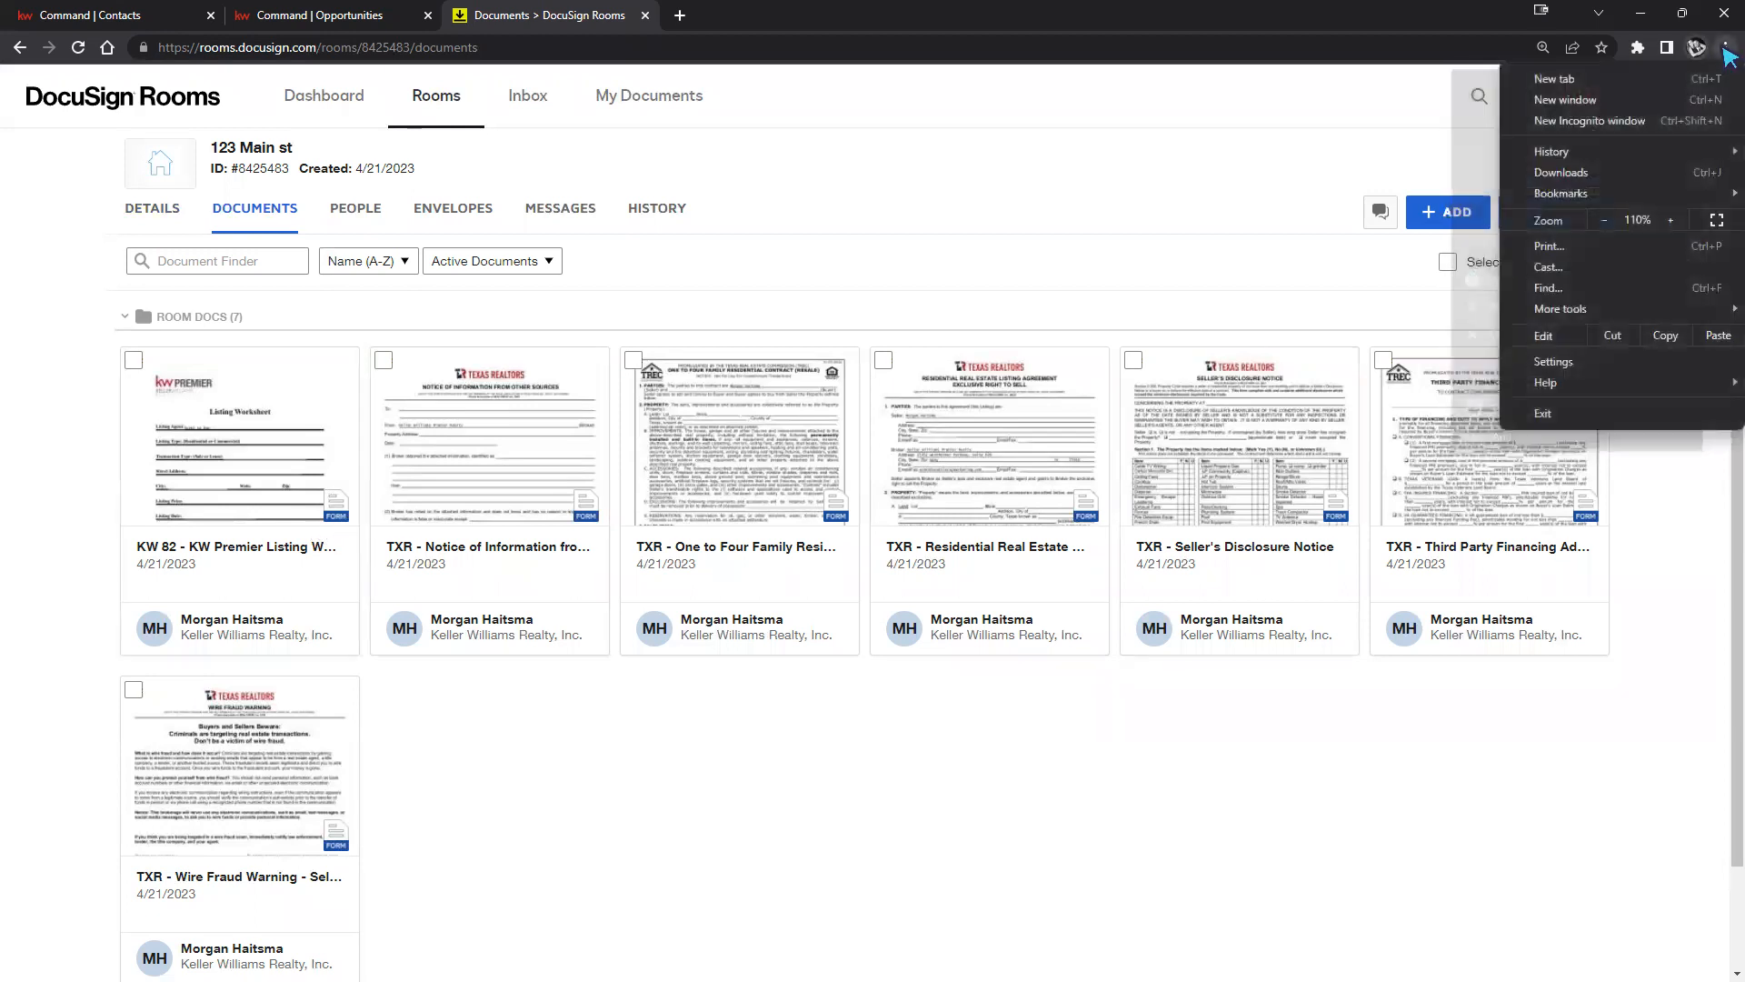
{"action": "left_click", "coordinate": [1671, 221]}
{"action": "left_click", "coordinate": [1671, 220]}
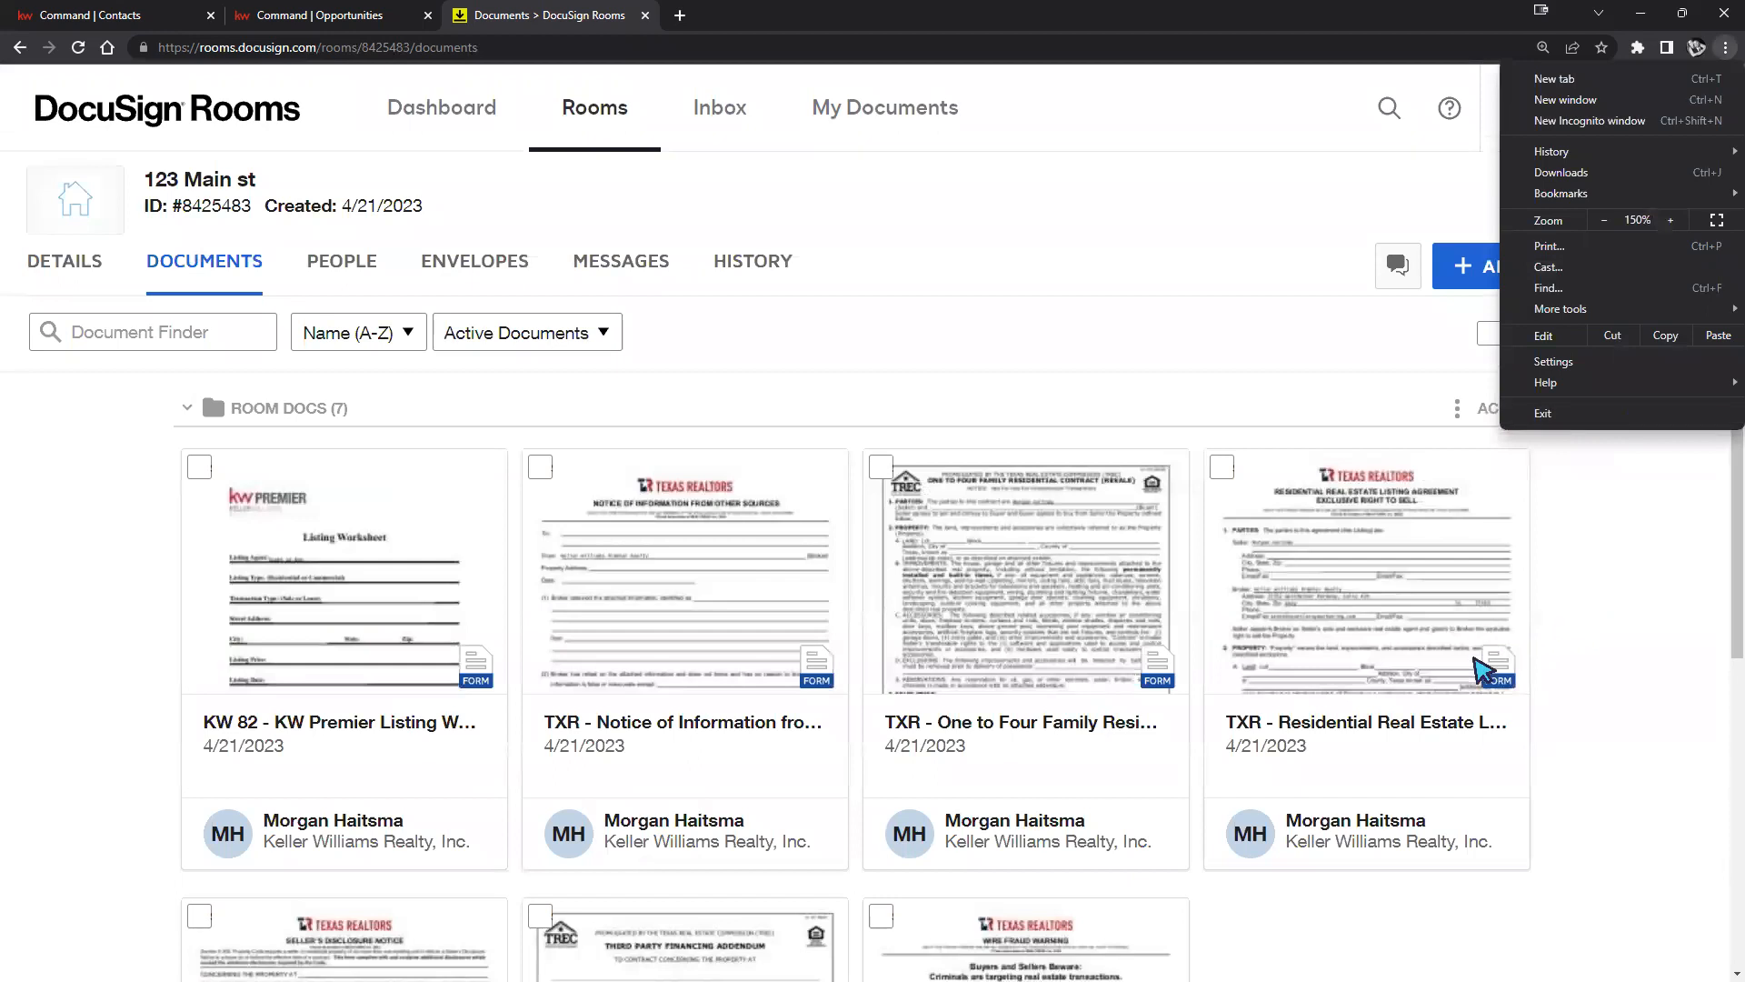
{"action": "left_click", "coordinate": [1569, 650]}
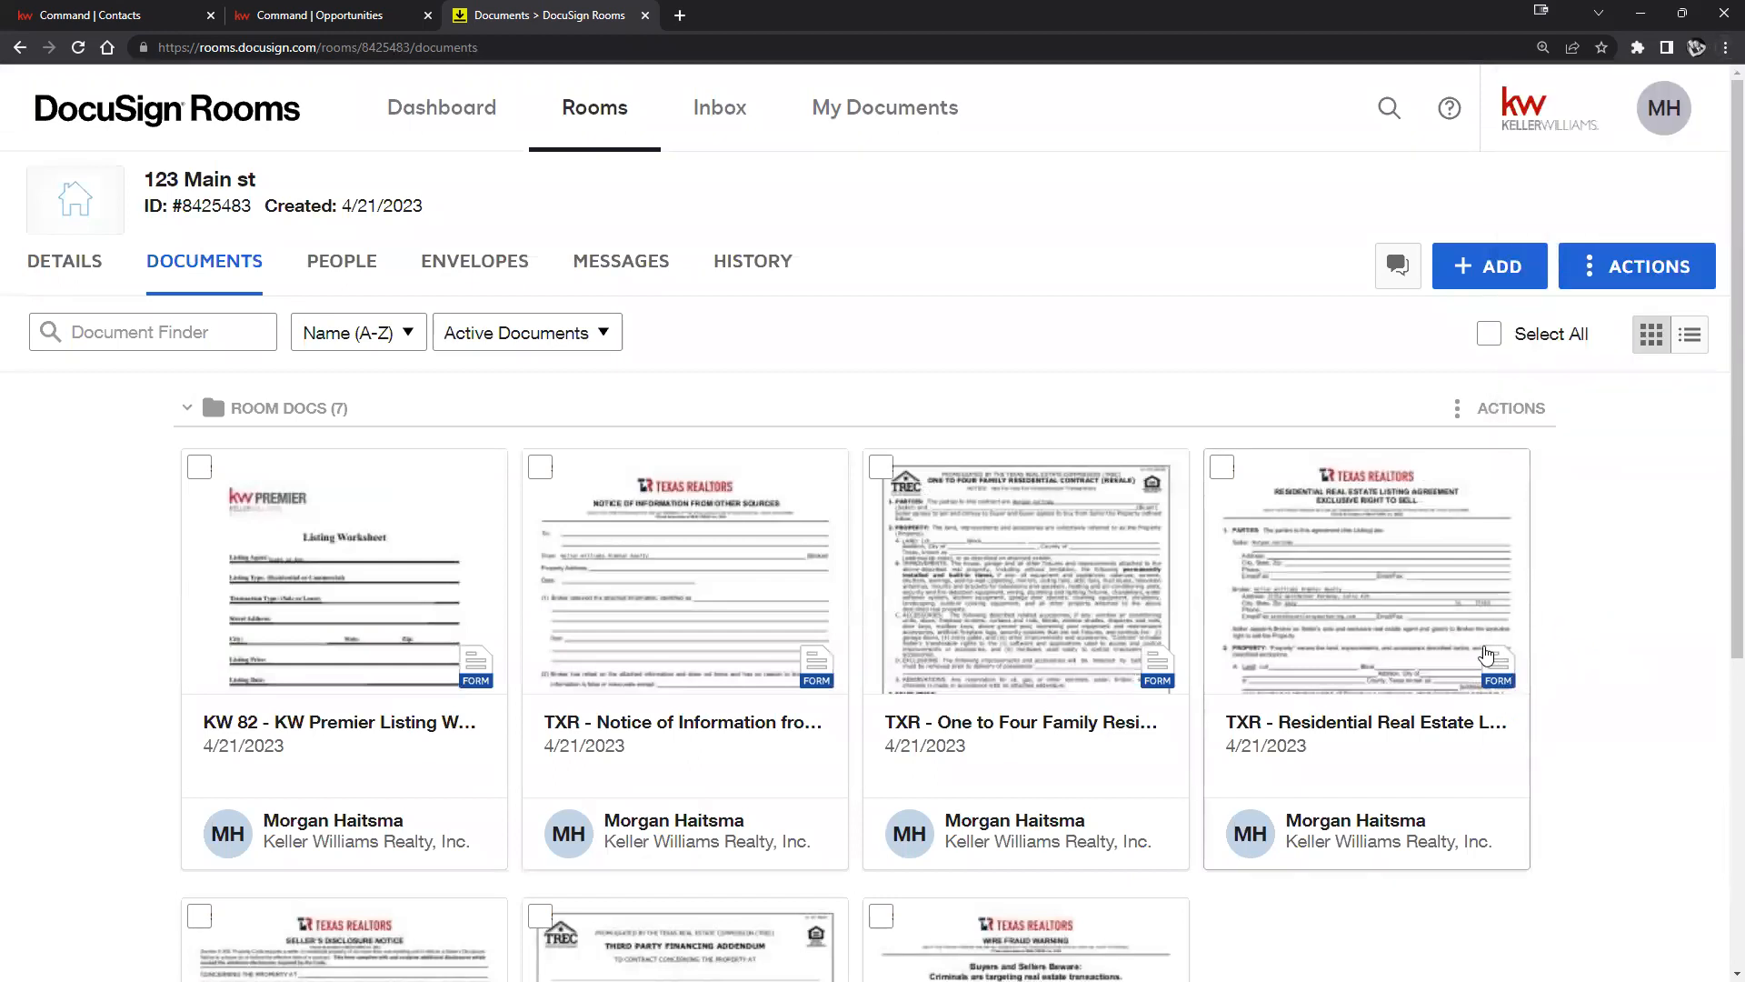
{"action": "left_click", "coordinate": [1723, 50]}
{"action": "left_click", "coordinate": [1605, 220]}
{"action": "left_click", "coordinate": [1604, 220]}
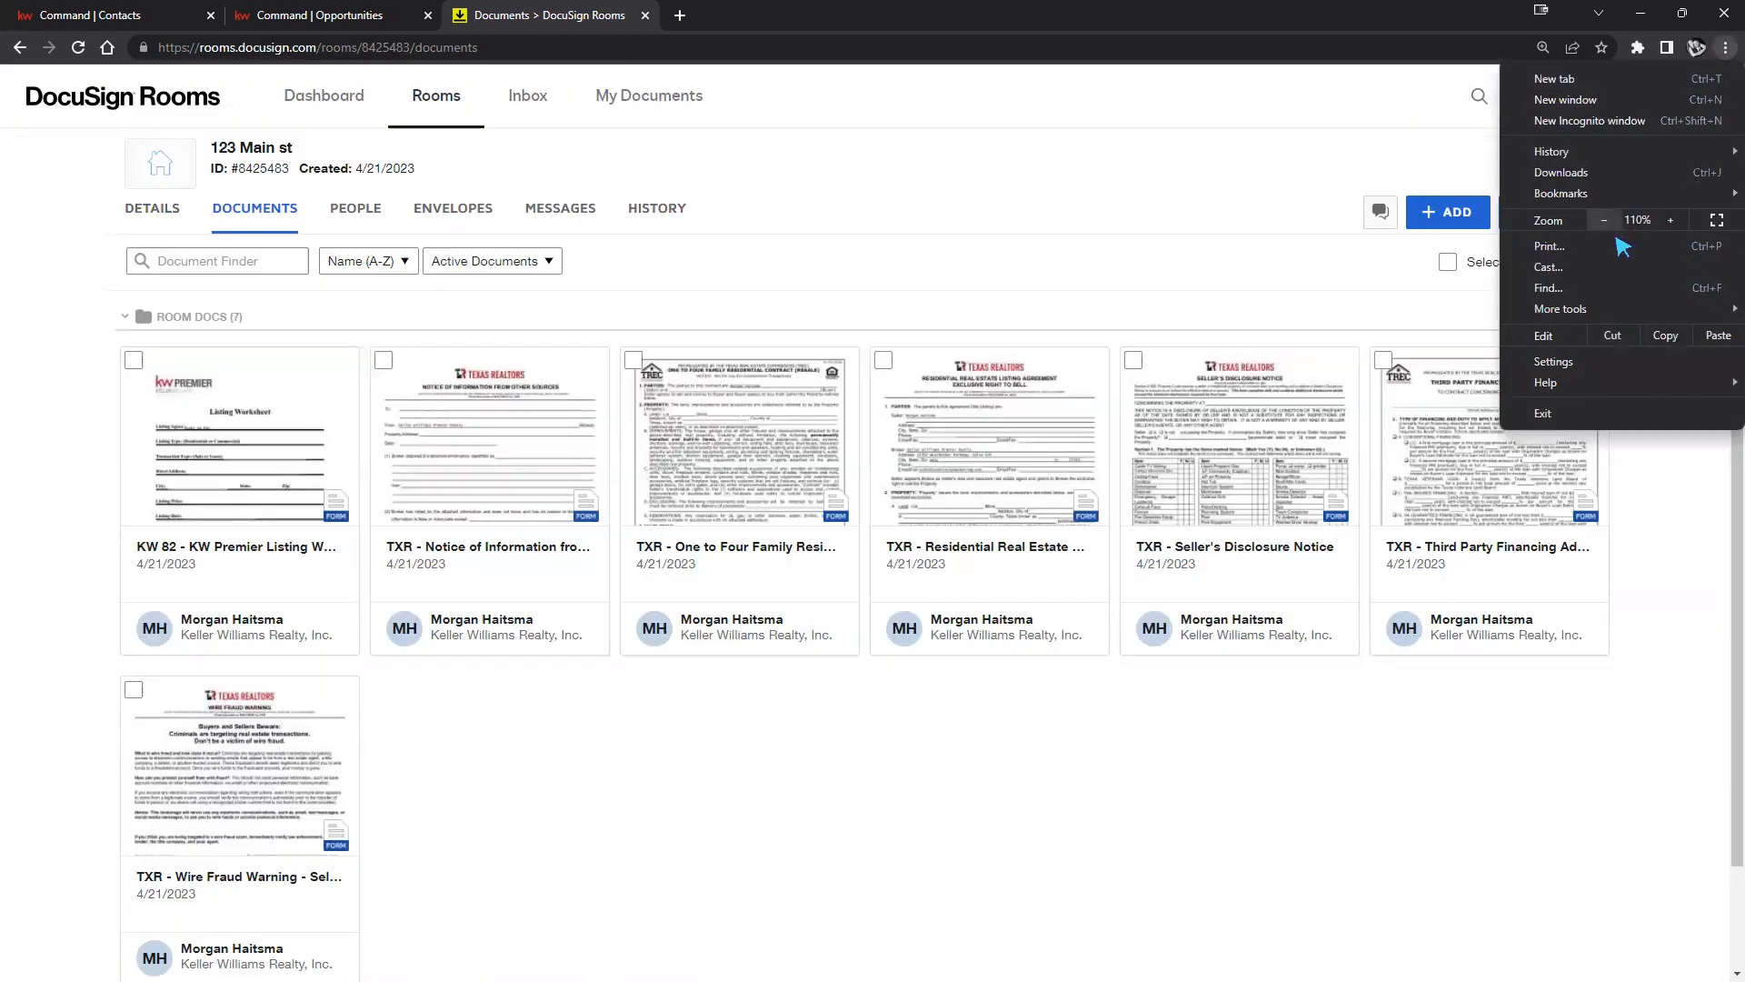
{"action": "left_click", "coordinate": [1682, 545]}
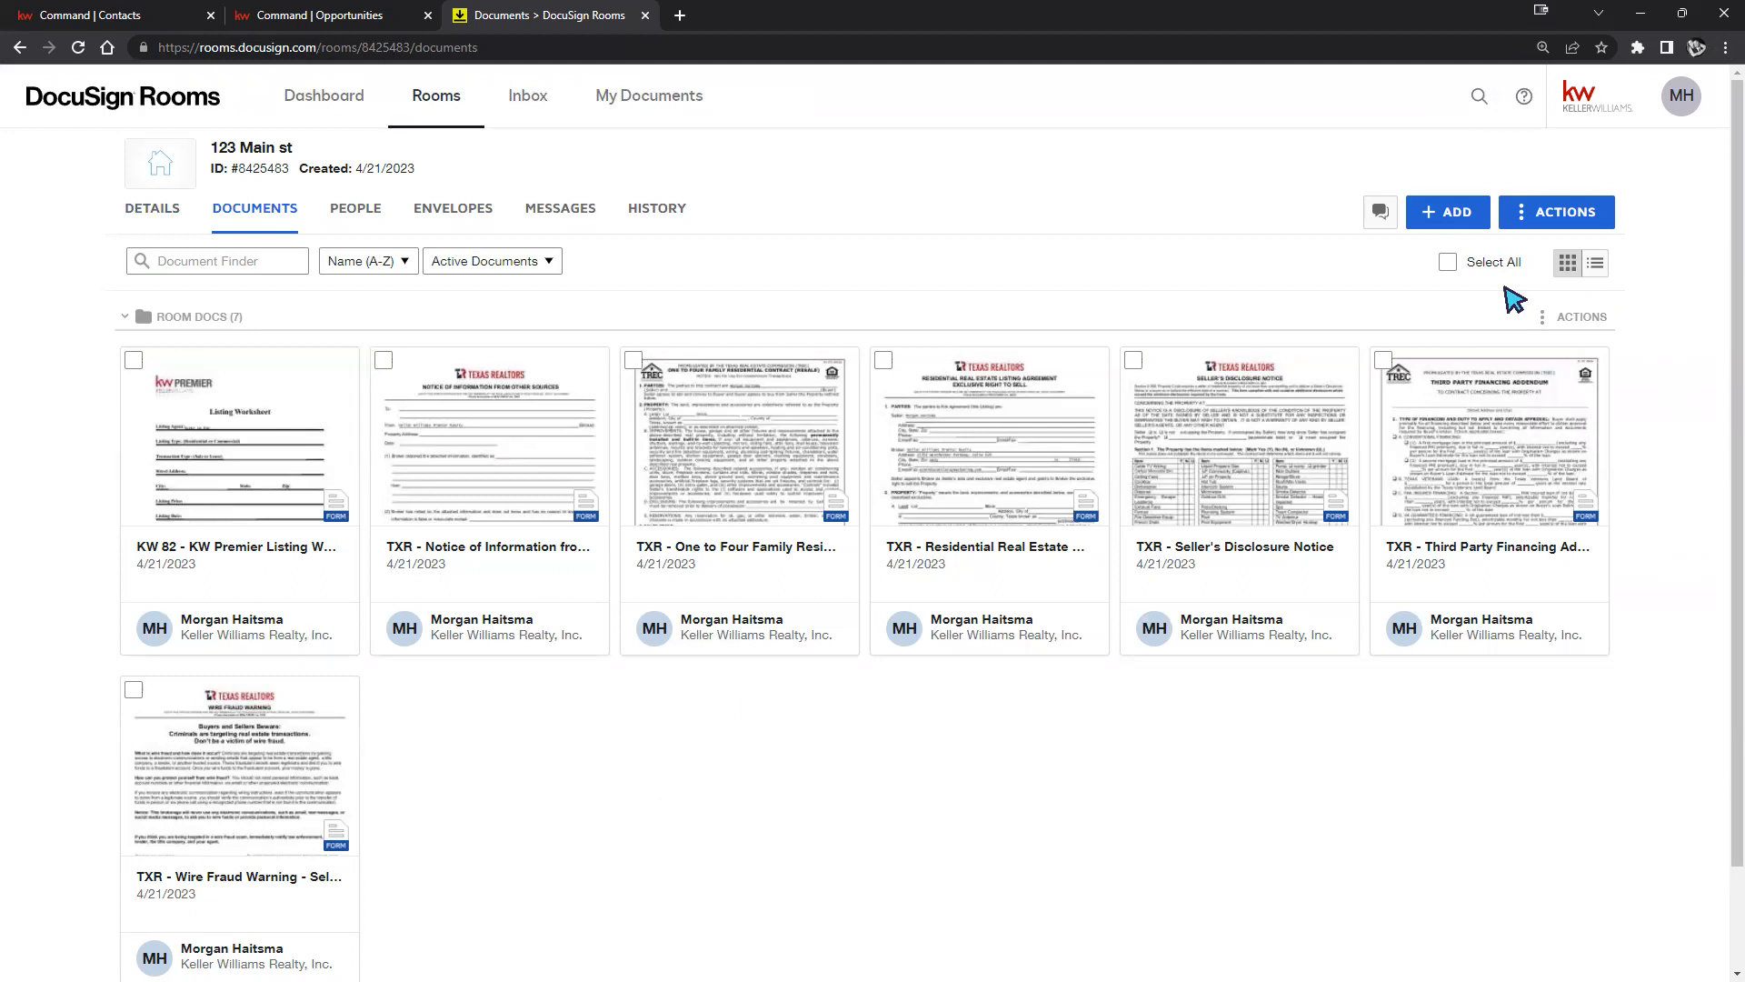
Go to My Preferences from the MH account menu to see the Profile settings.
{"action": "left_click", "coordinate": [1472, 221]}
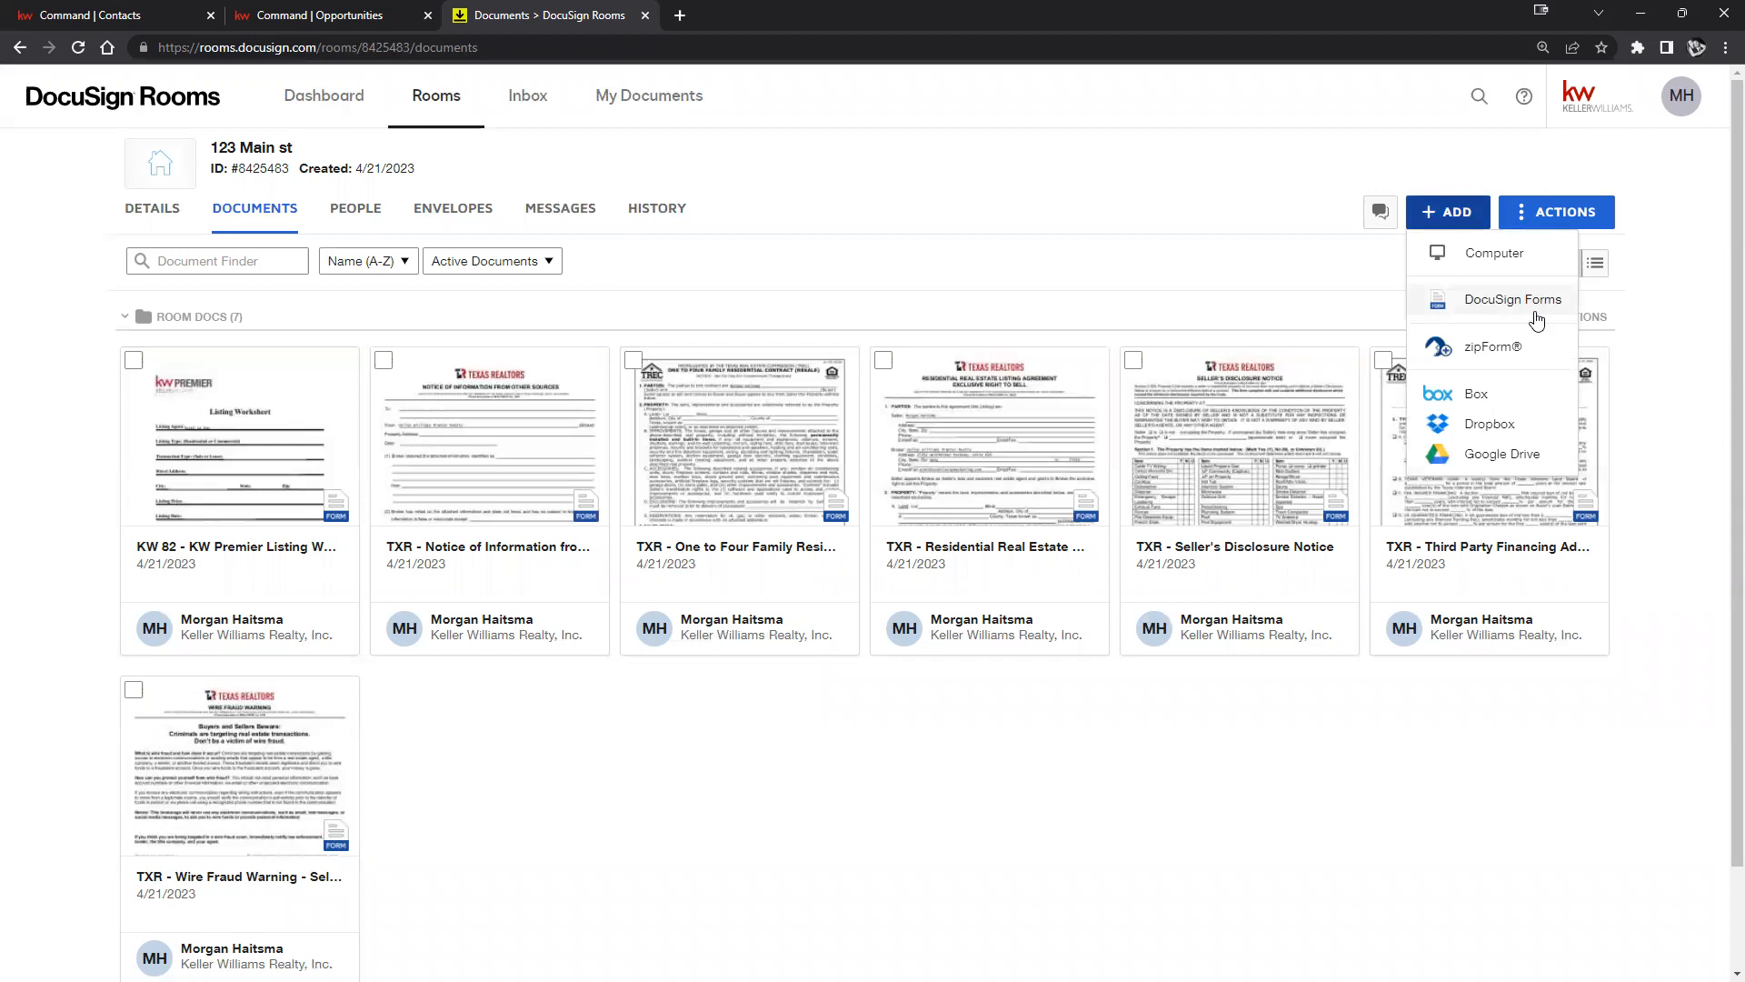
{"action": "left_click", "coordinate": [1284, 262]}
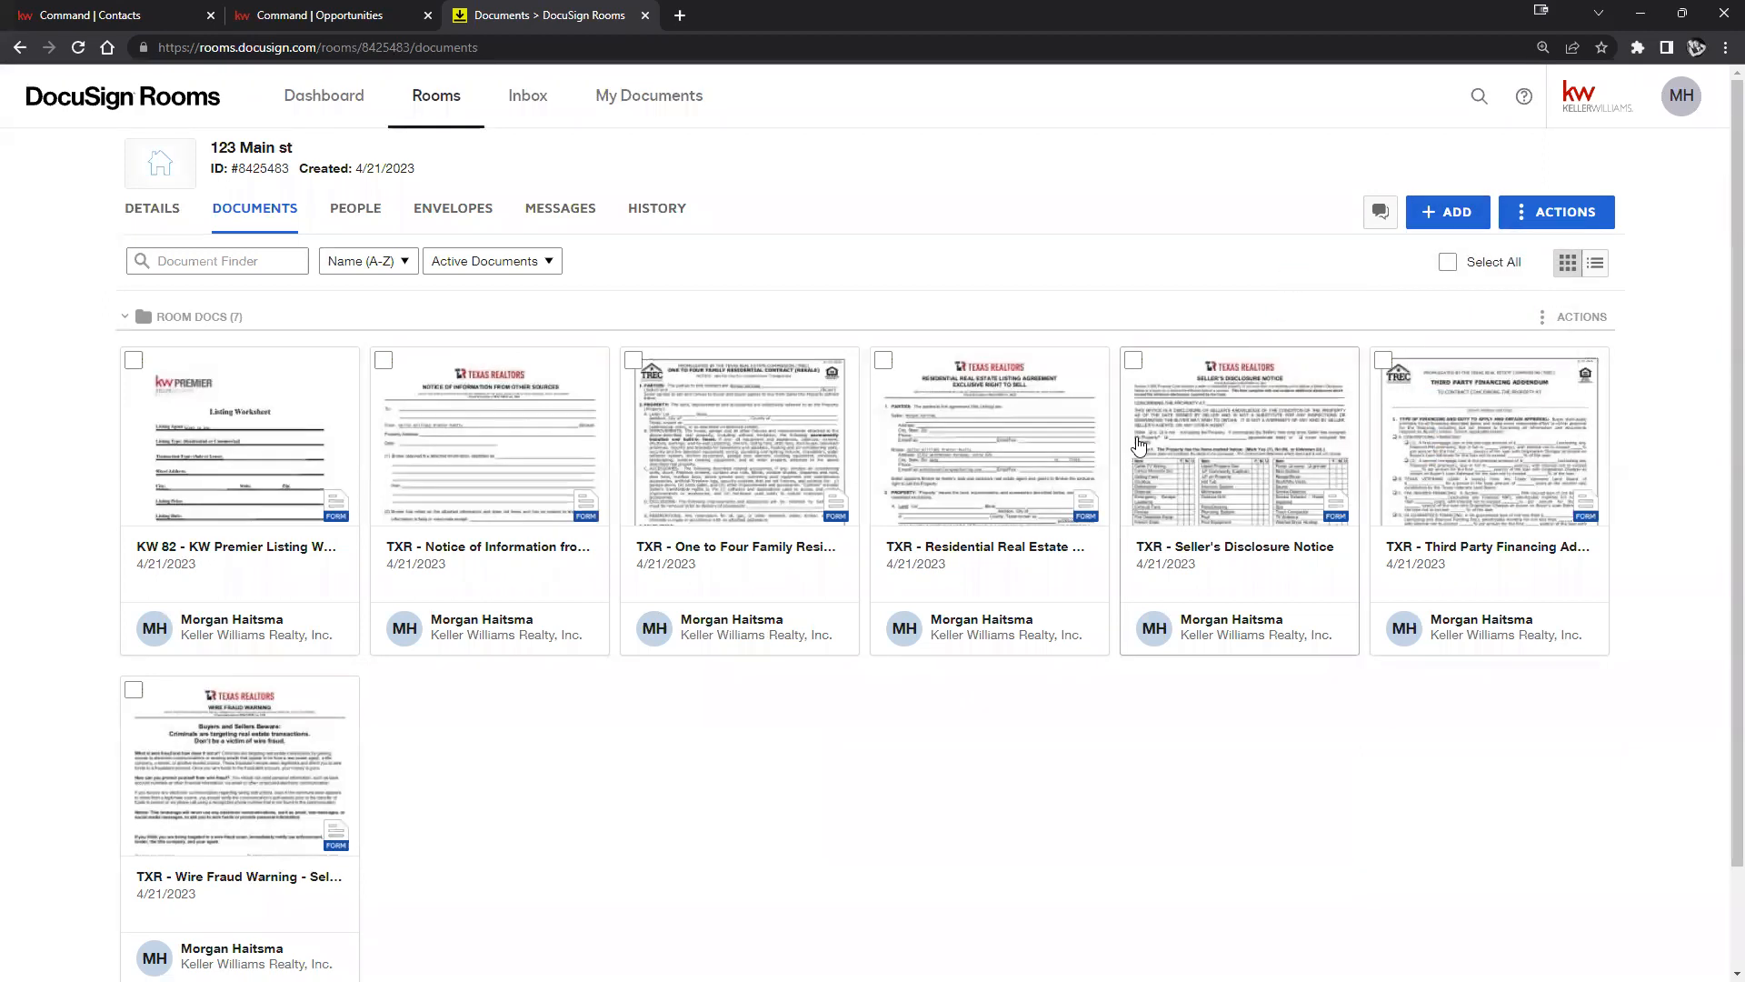
{"action": "left_click", "coordinate": [1681, 112]}
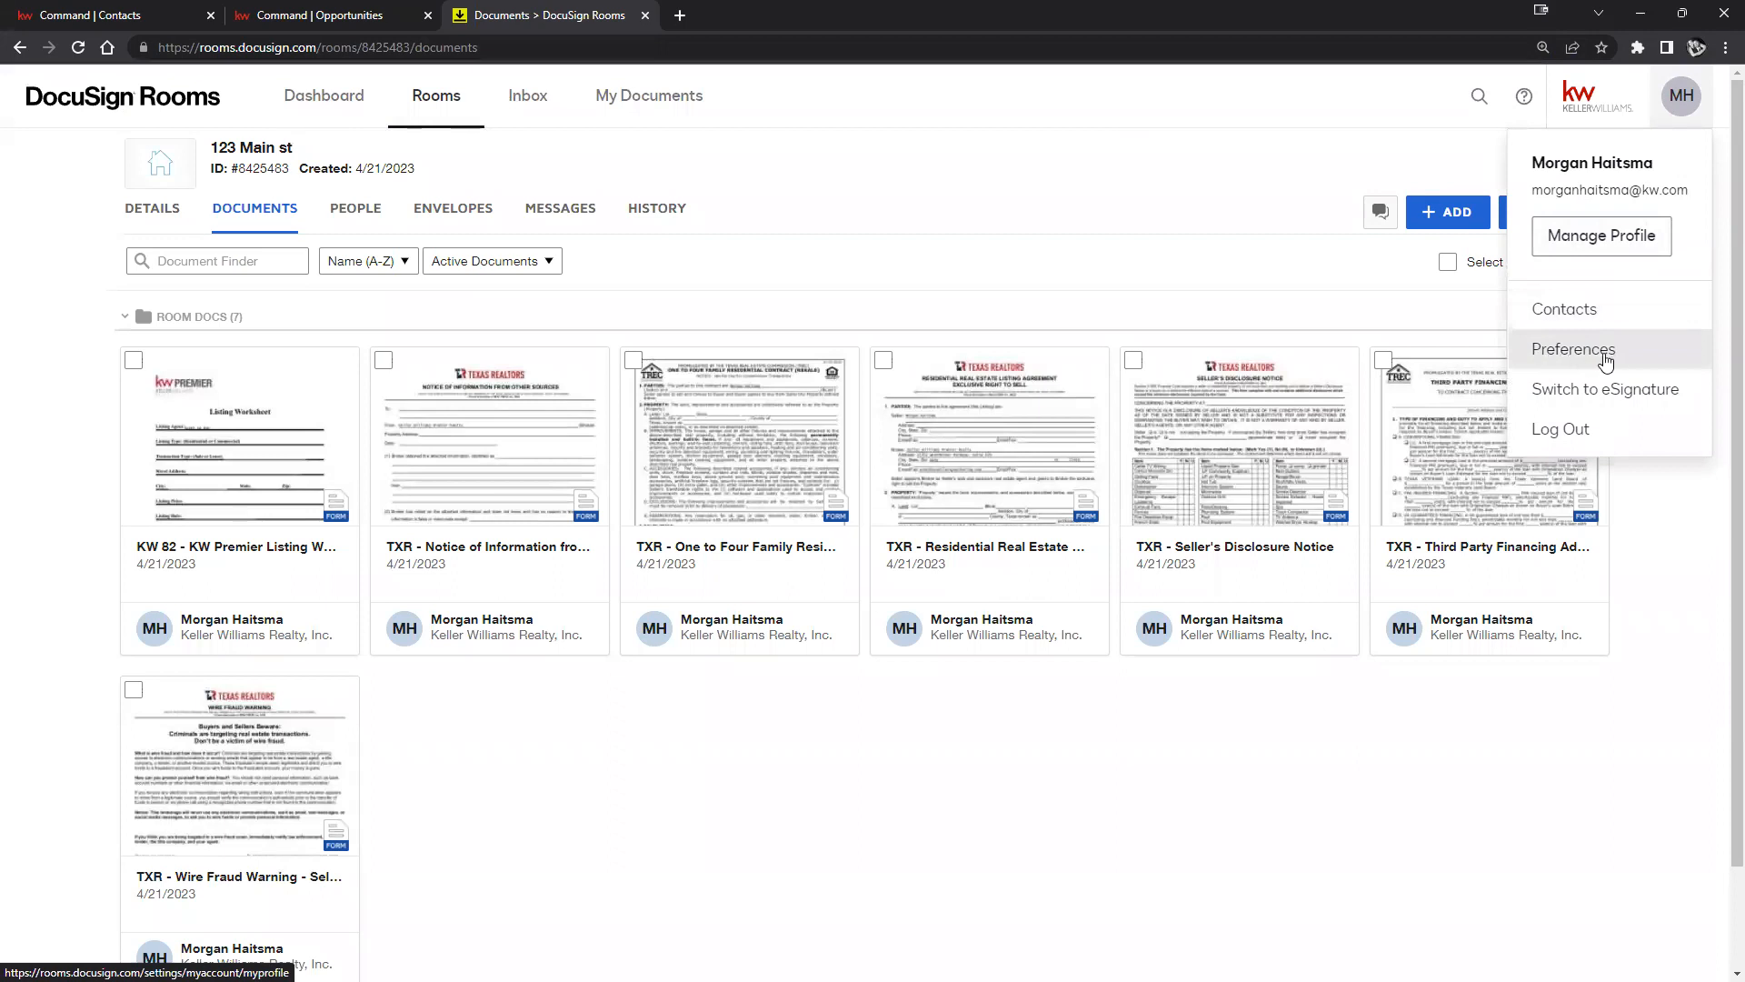
{"action": "left_click", "coordinate": [1567, 355]}
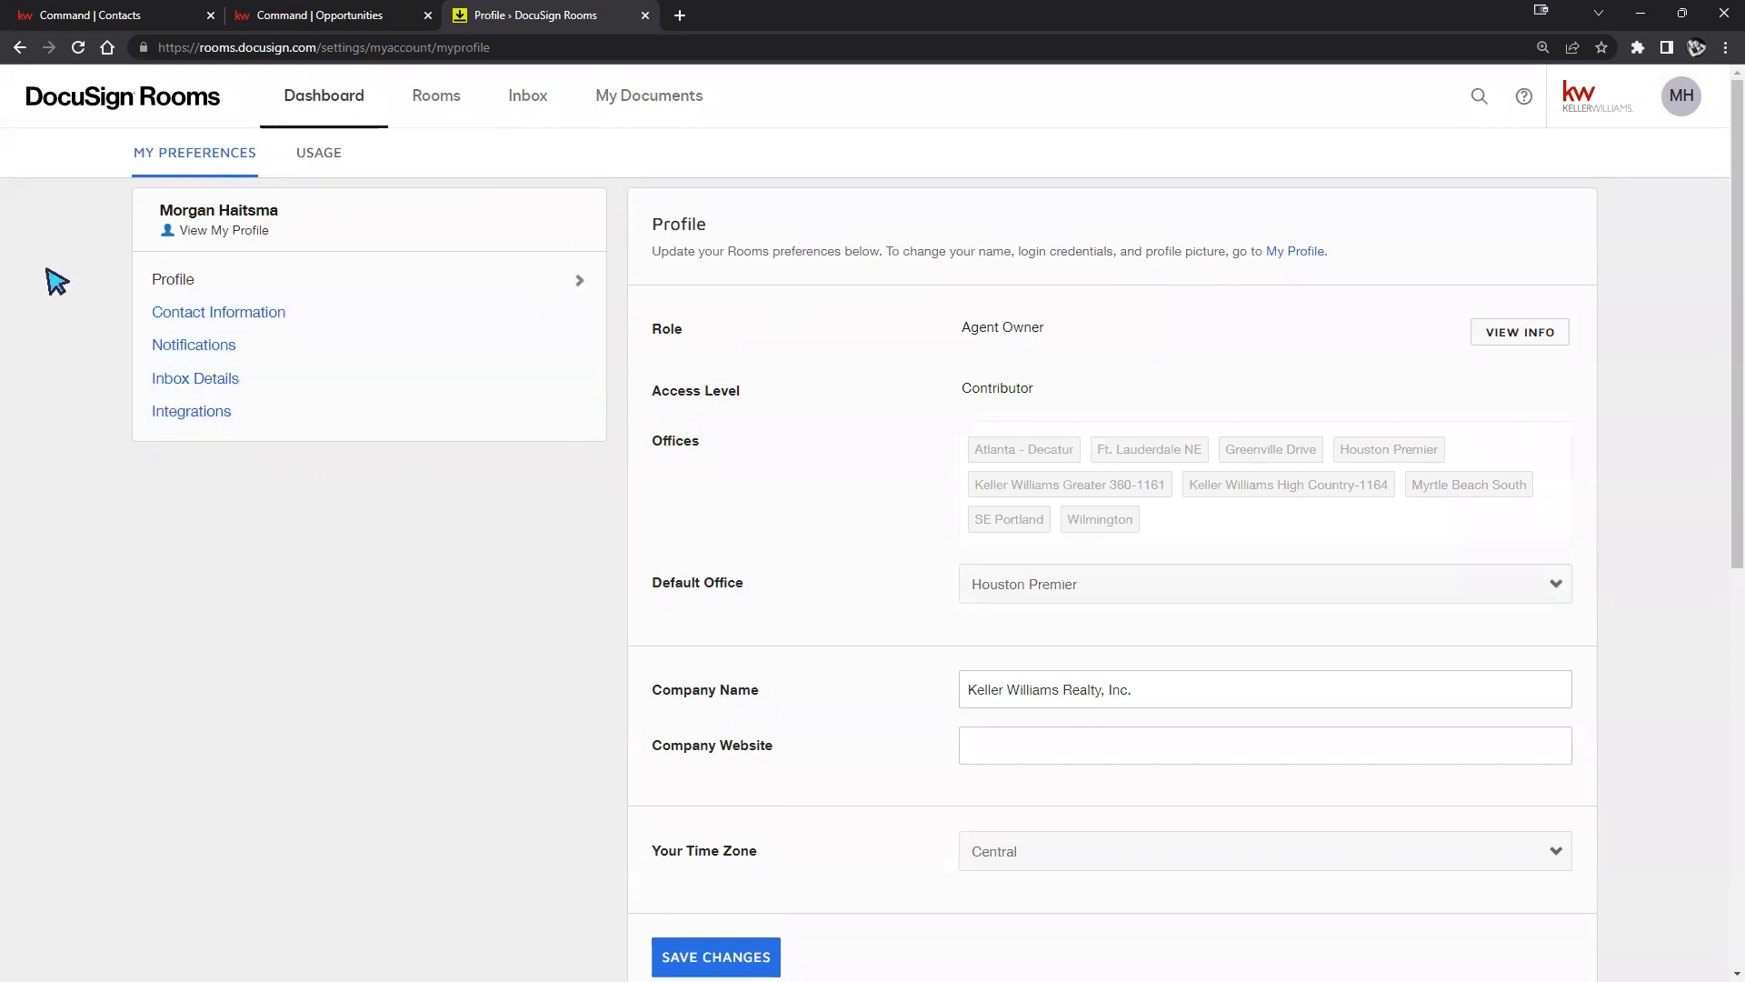
Go to Integrations settings and bring up the forms-provider chooser under DocuSign Forms Settings.
{"action": "left_click", "coordinate": [167, 425]}
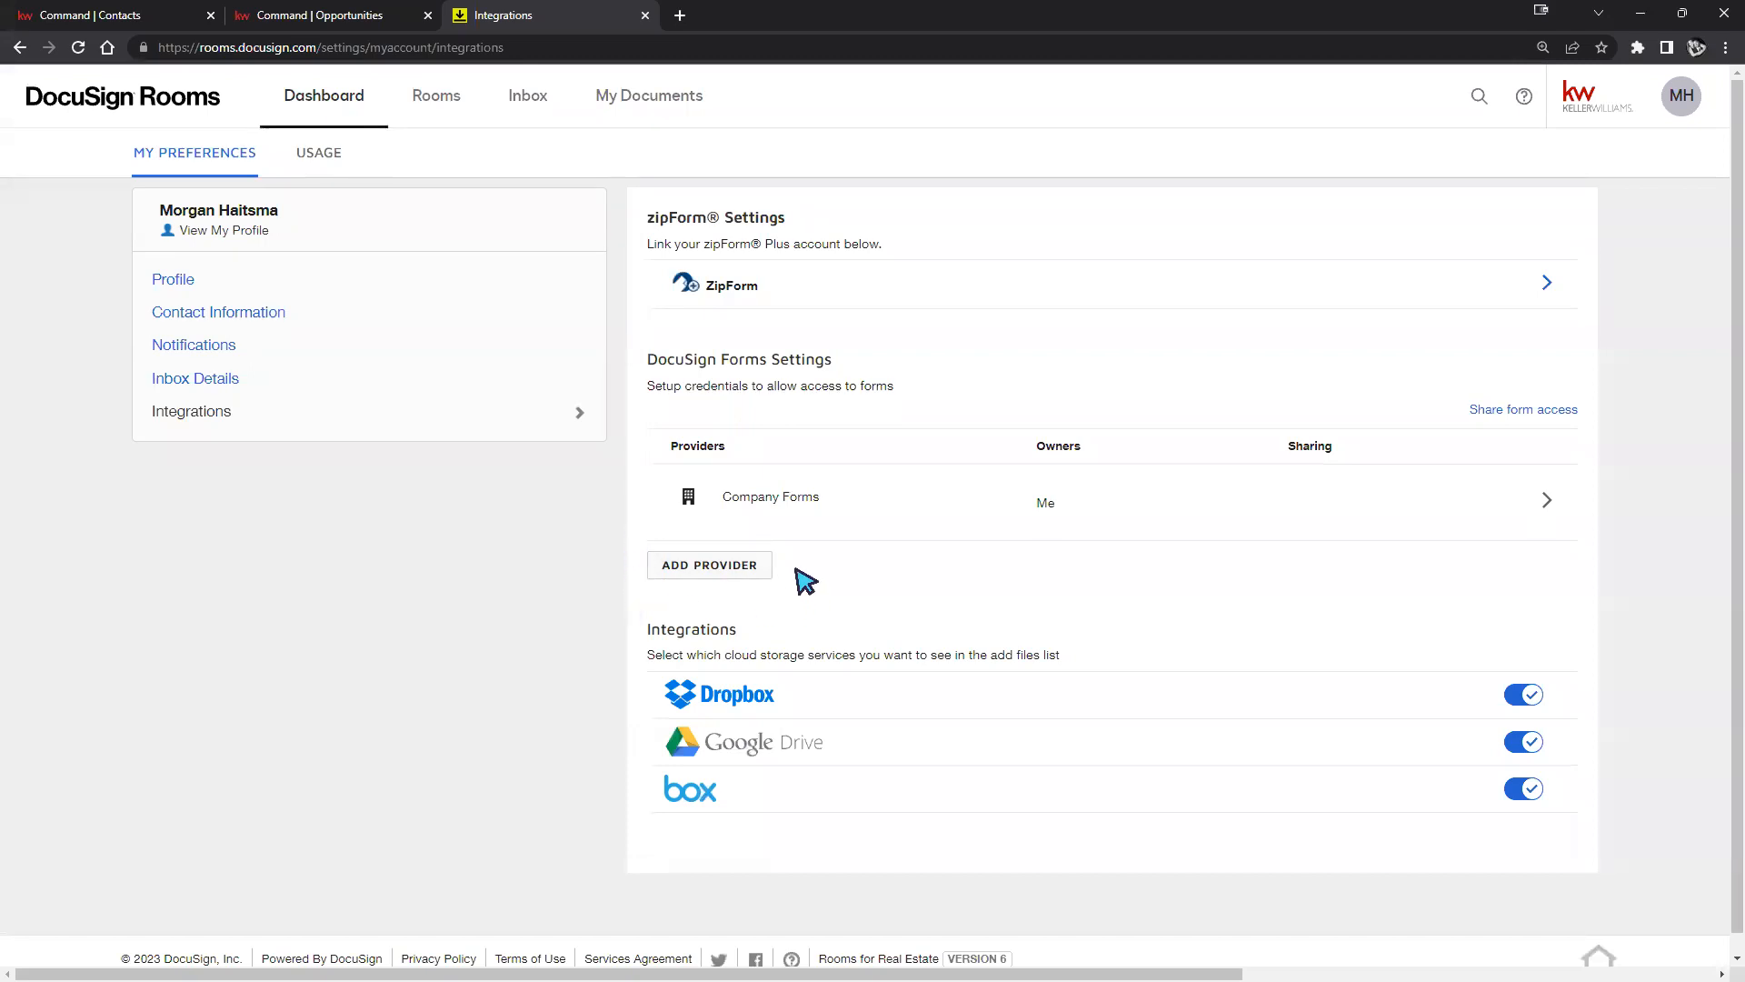
{"action": "left_click", "coordinate": [717, 565]}
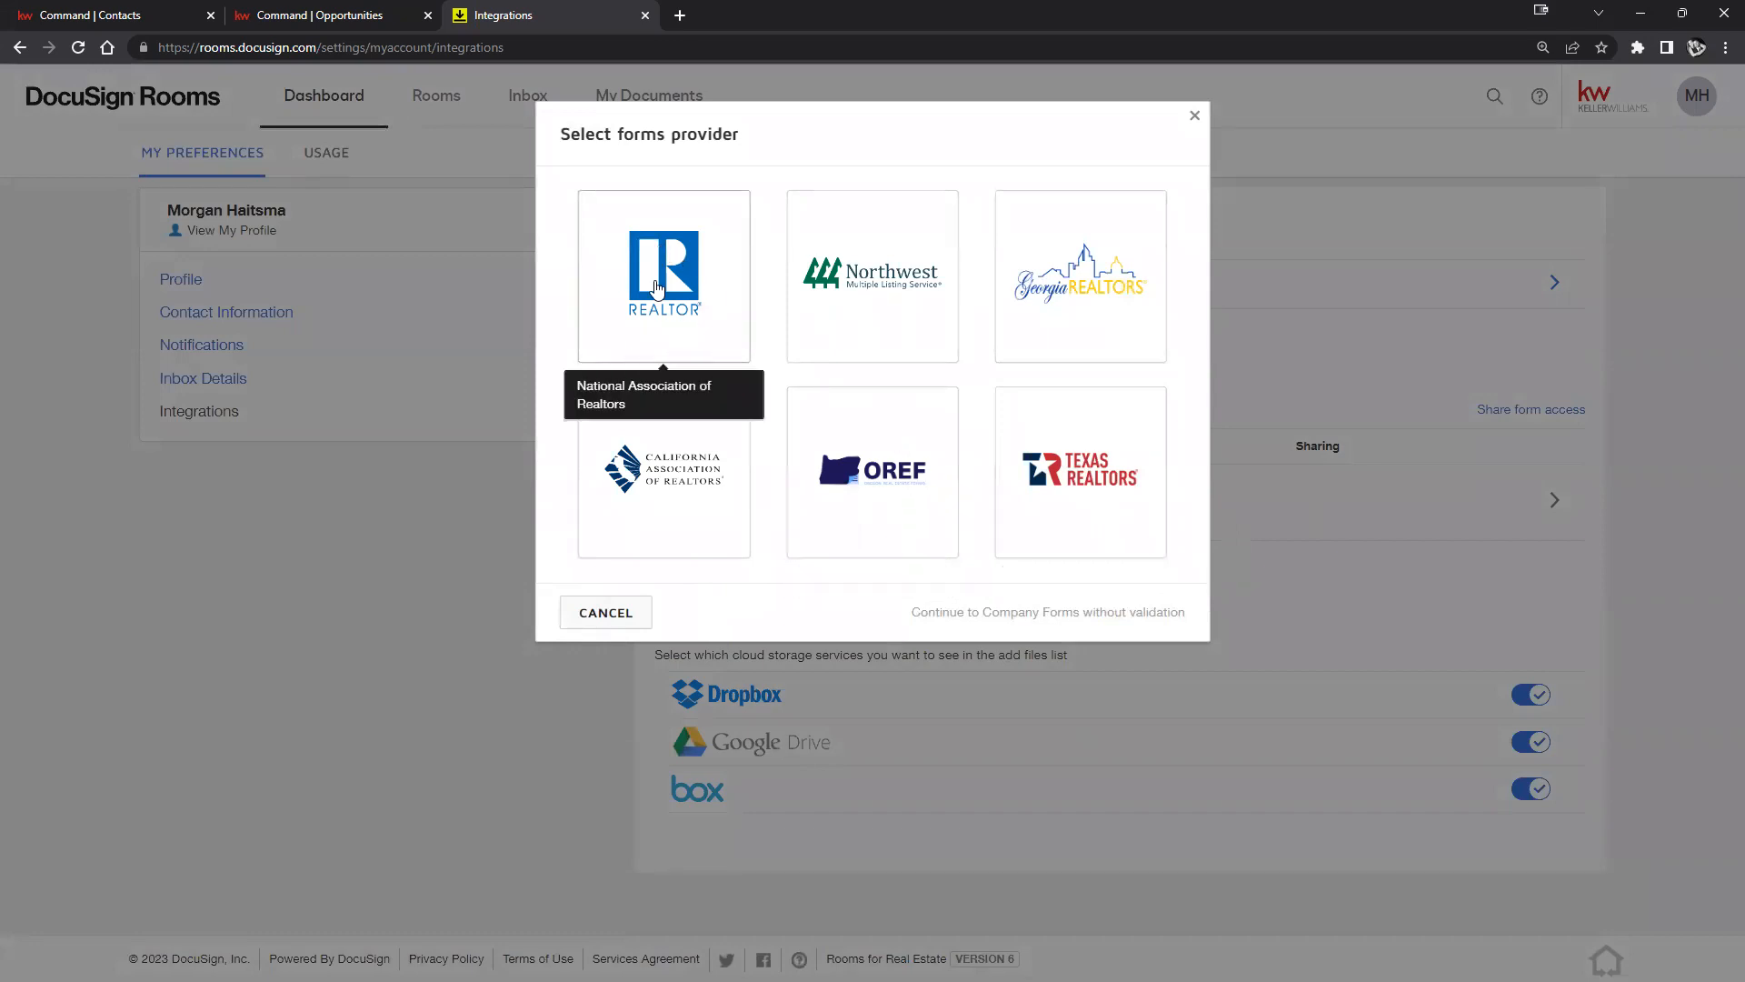
Try National Association of Realtors as provider, browse the association list, then cancel the NAR validation.
{"action": "left_click", "coordinate": [682, 309]}
{"action": "left_click", "coordinate": [1018, 460]}
{"action": "scroll", "coordinate": [886, 727], "scroll_direction": "down", "scroll_amount": 15}
{"action": "scroll", "coordinate": [886, 727], "scroll_direction": "down", "scroll_amount": 4}
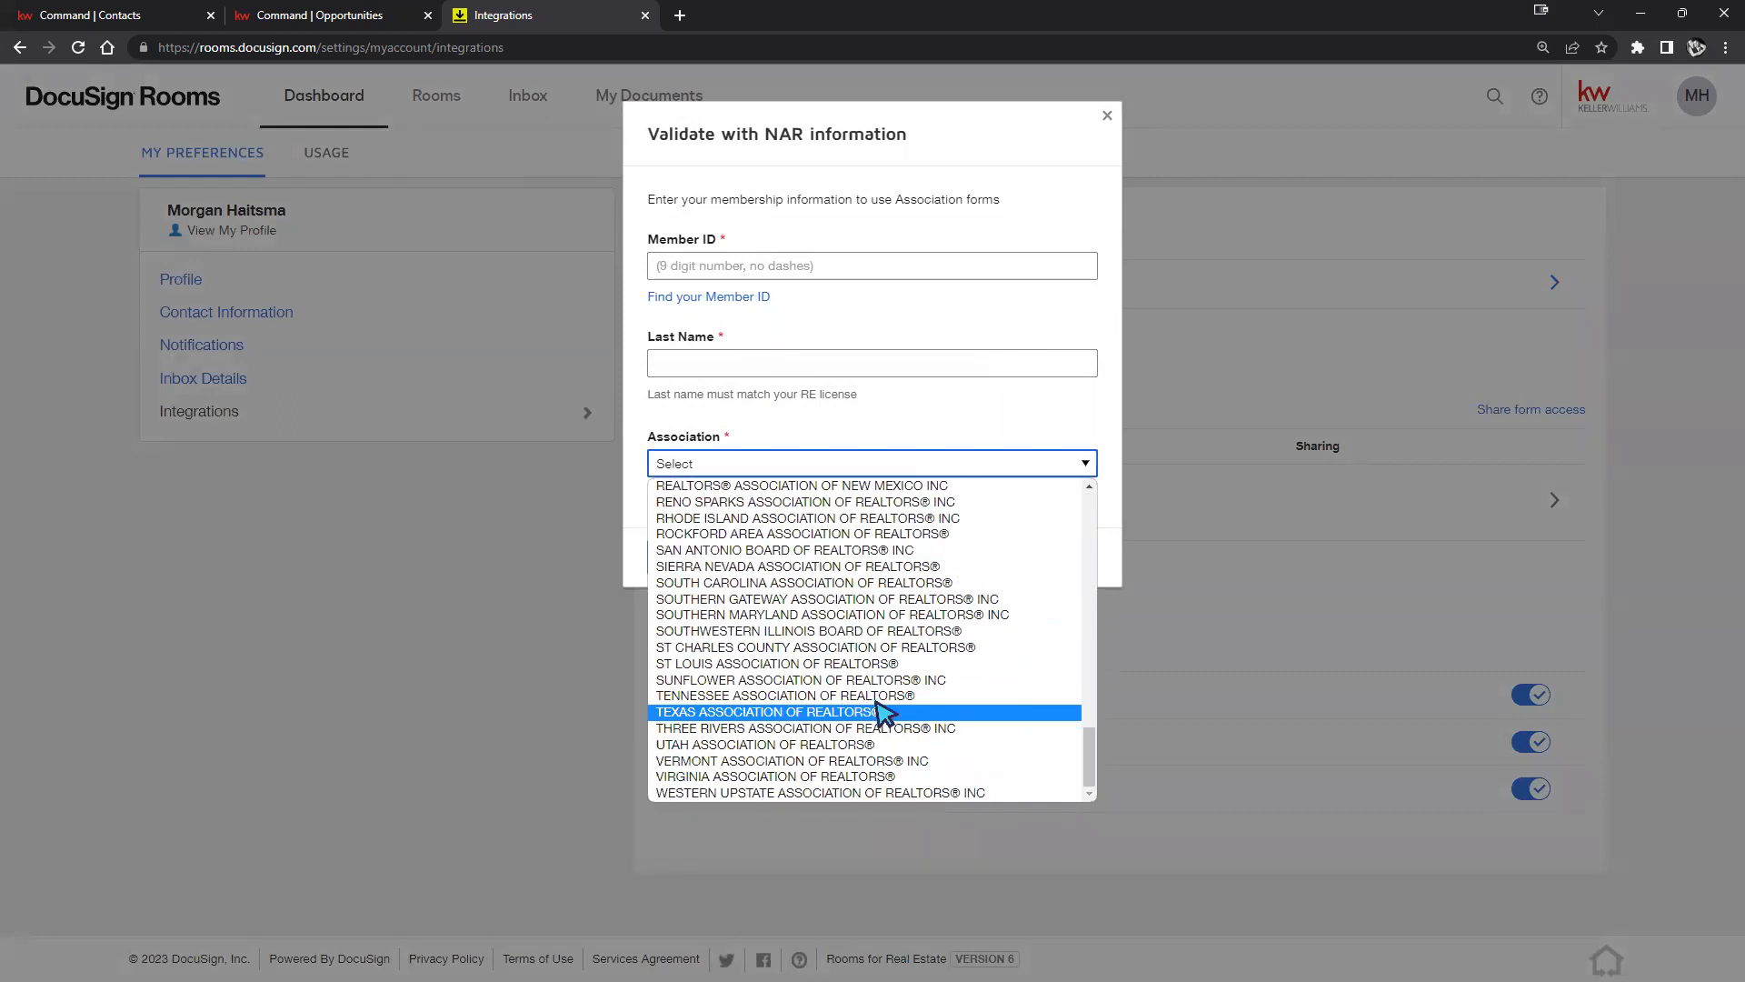
{"action": "left_click", "coordinate": [977, 418]}
{"action": "left_click", "coordinate": [819, 555]}
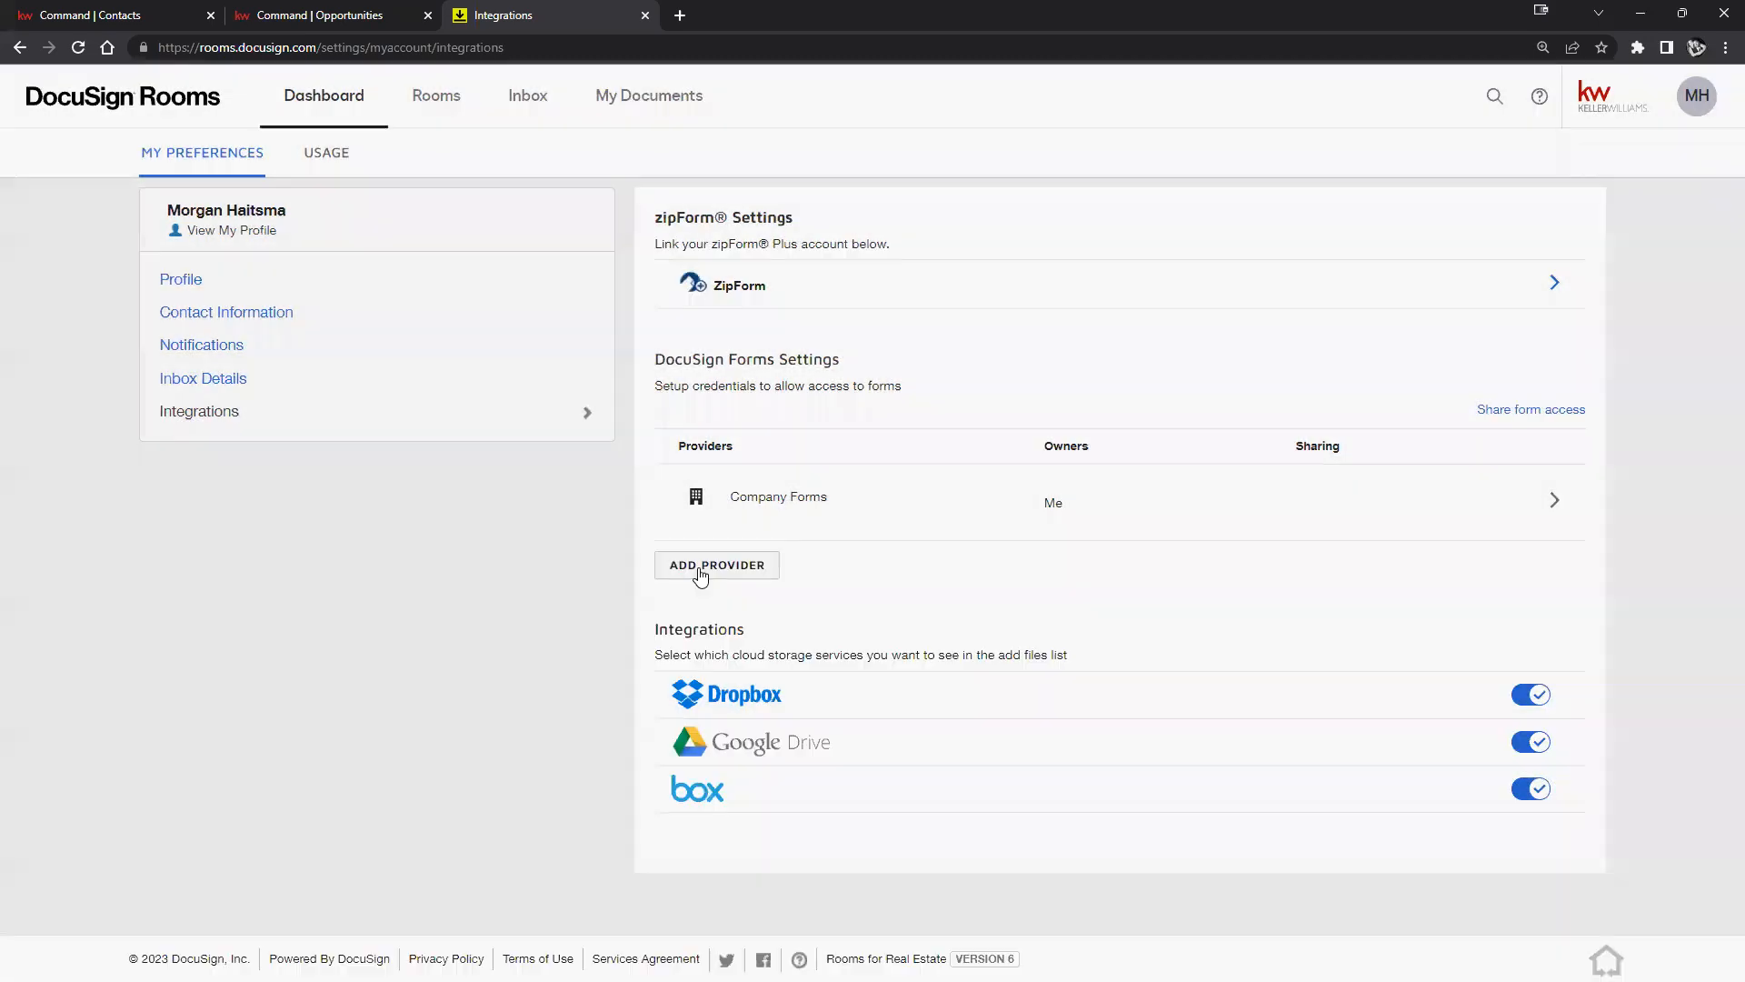
Reopen the provider chooser and continue to Company Forms without validation.
{"action": "left_click", "coordinate": [701, 573]}
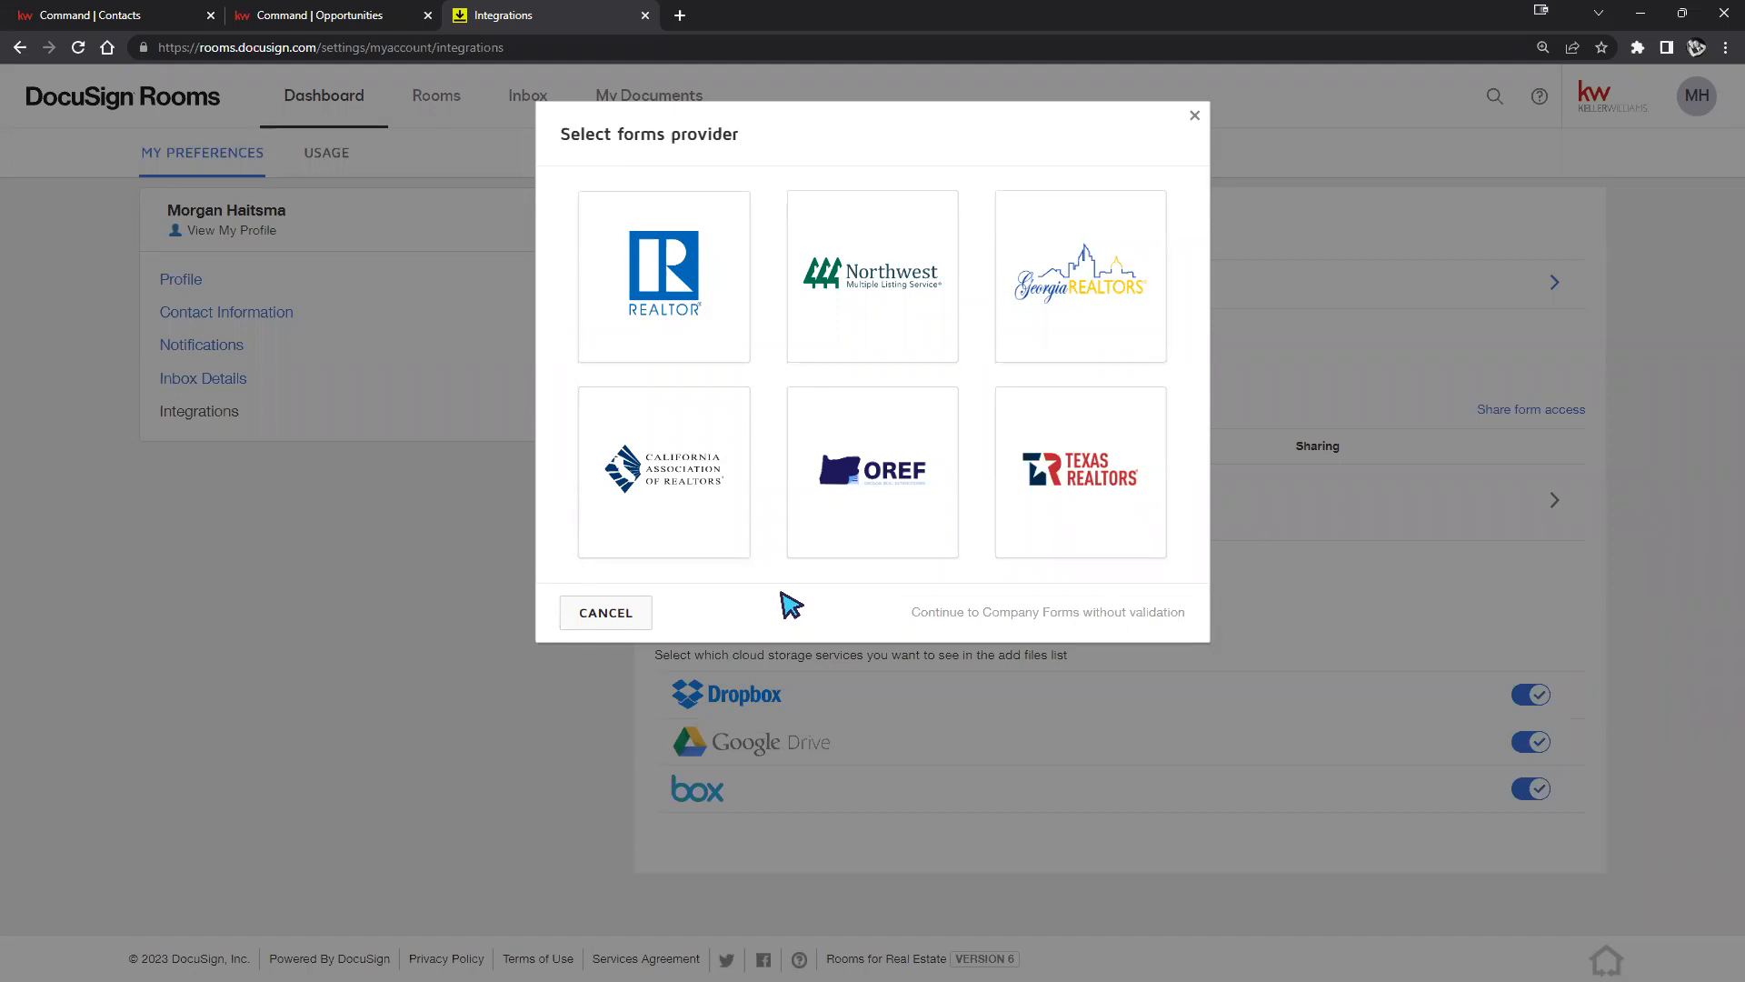
{"action": "left_click_drag", "start_coordinate": [914, 616], "coordinate": [1124, 621]}
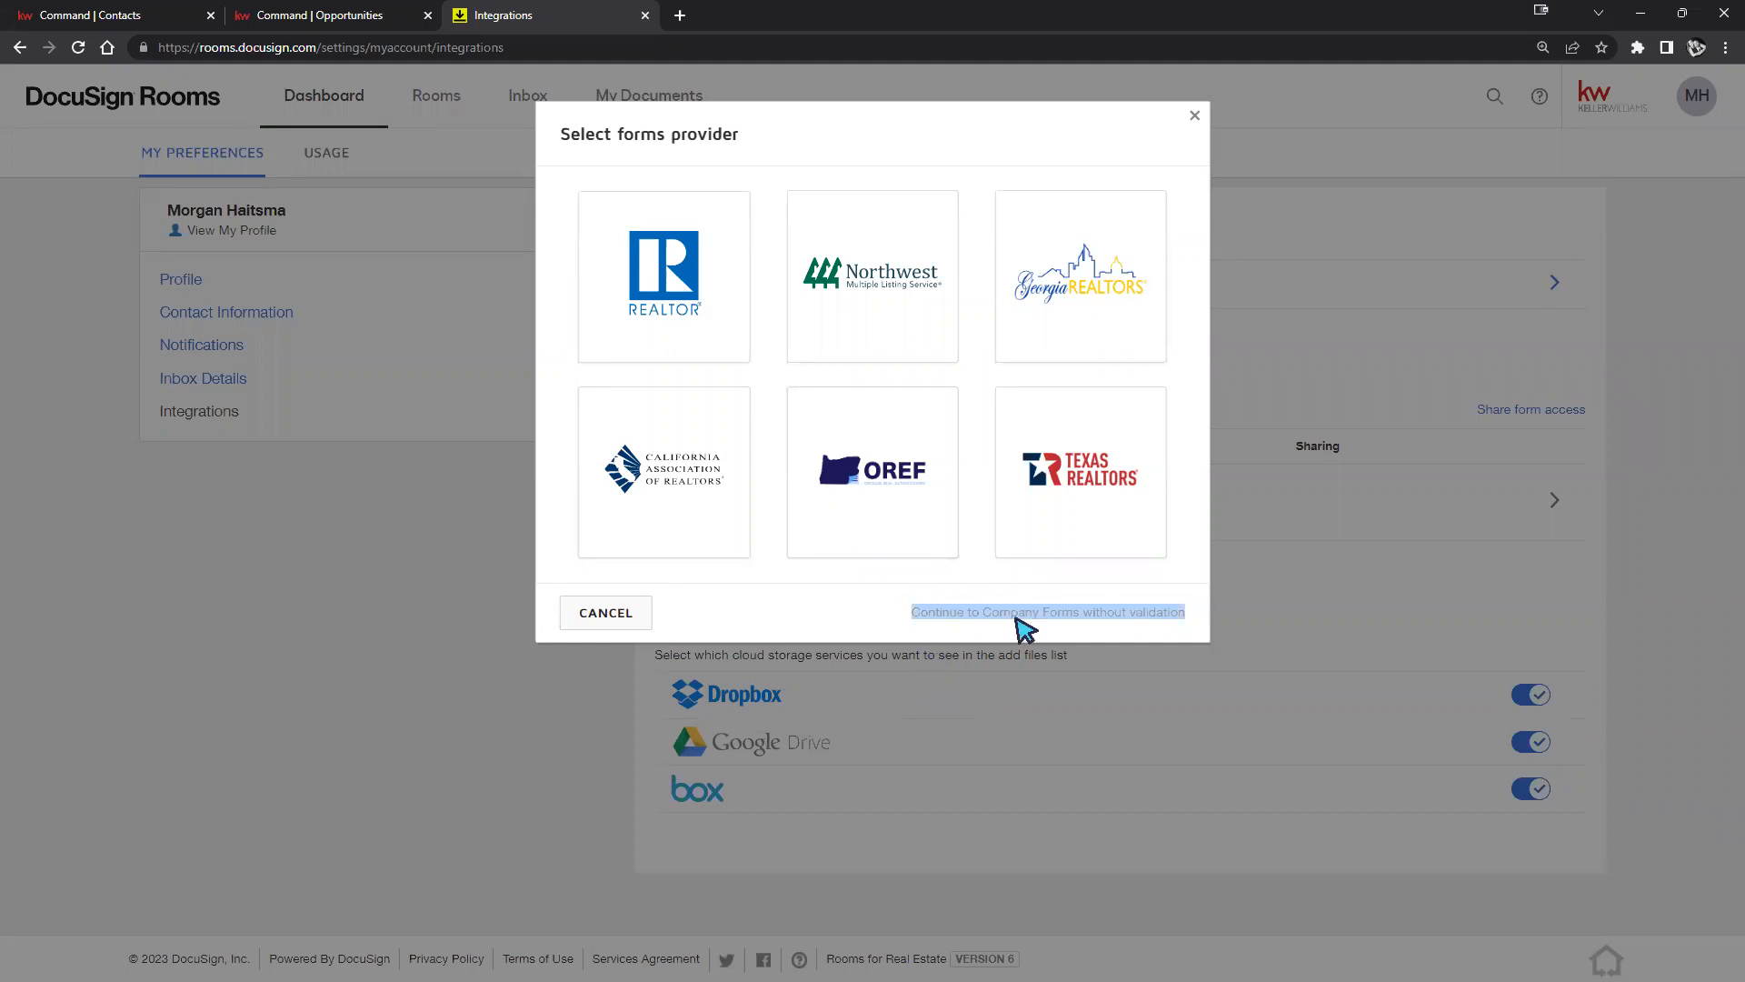
{"action": "left_click", "coordinate": [641, 614]}
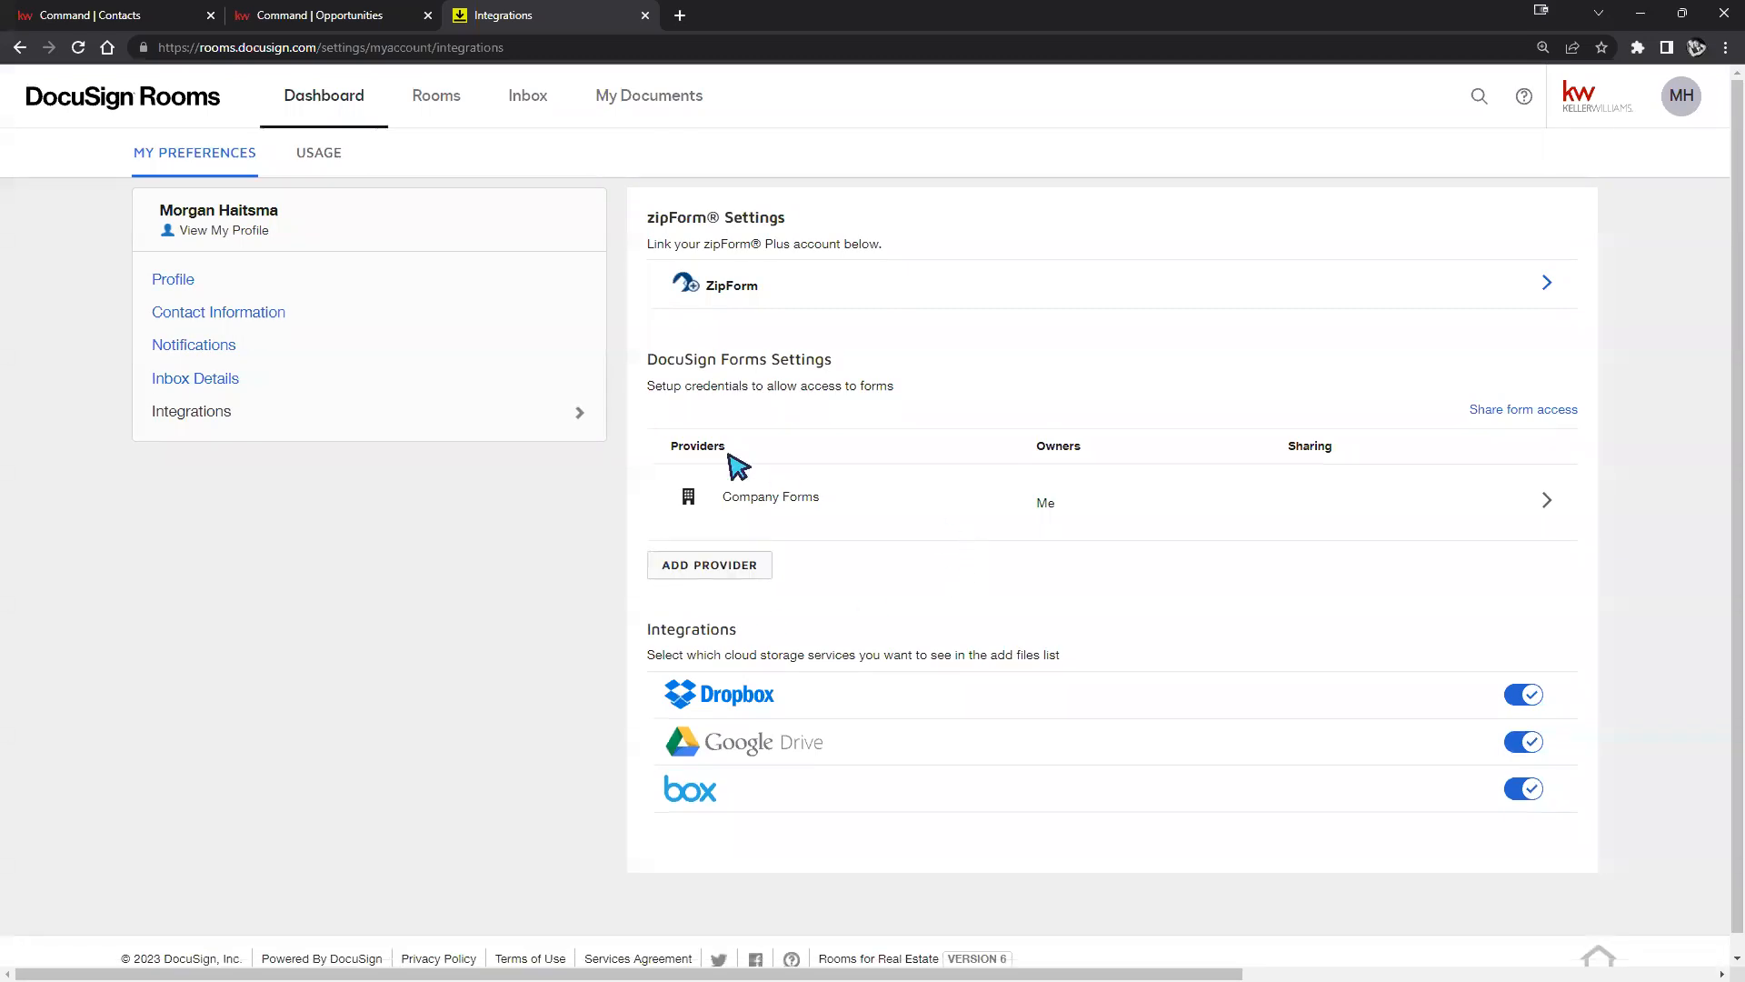
{"action": "left_click_drag", "start_coordinate": [647, 423], "coordinate": [1160, 511]}
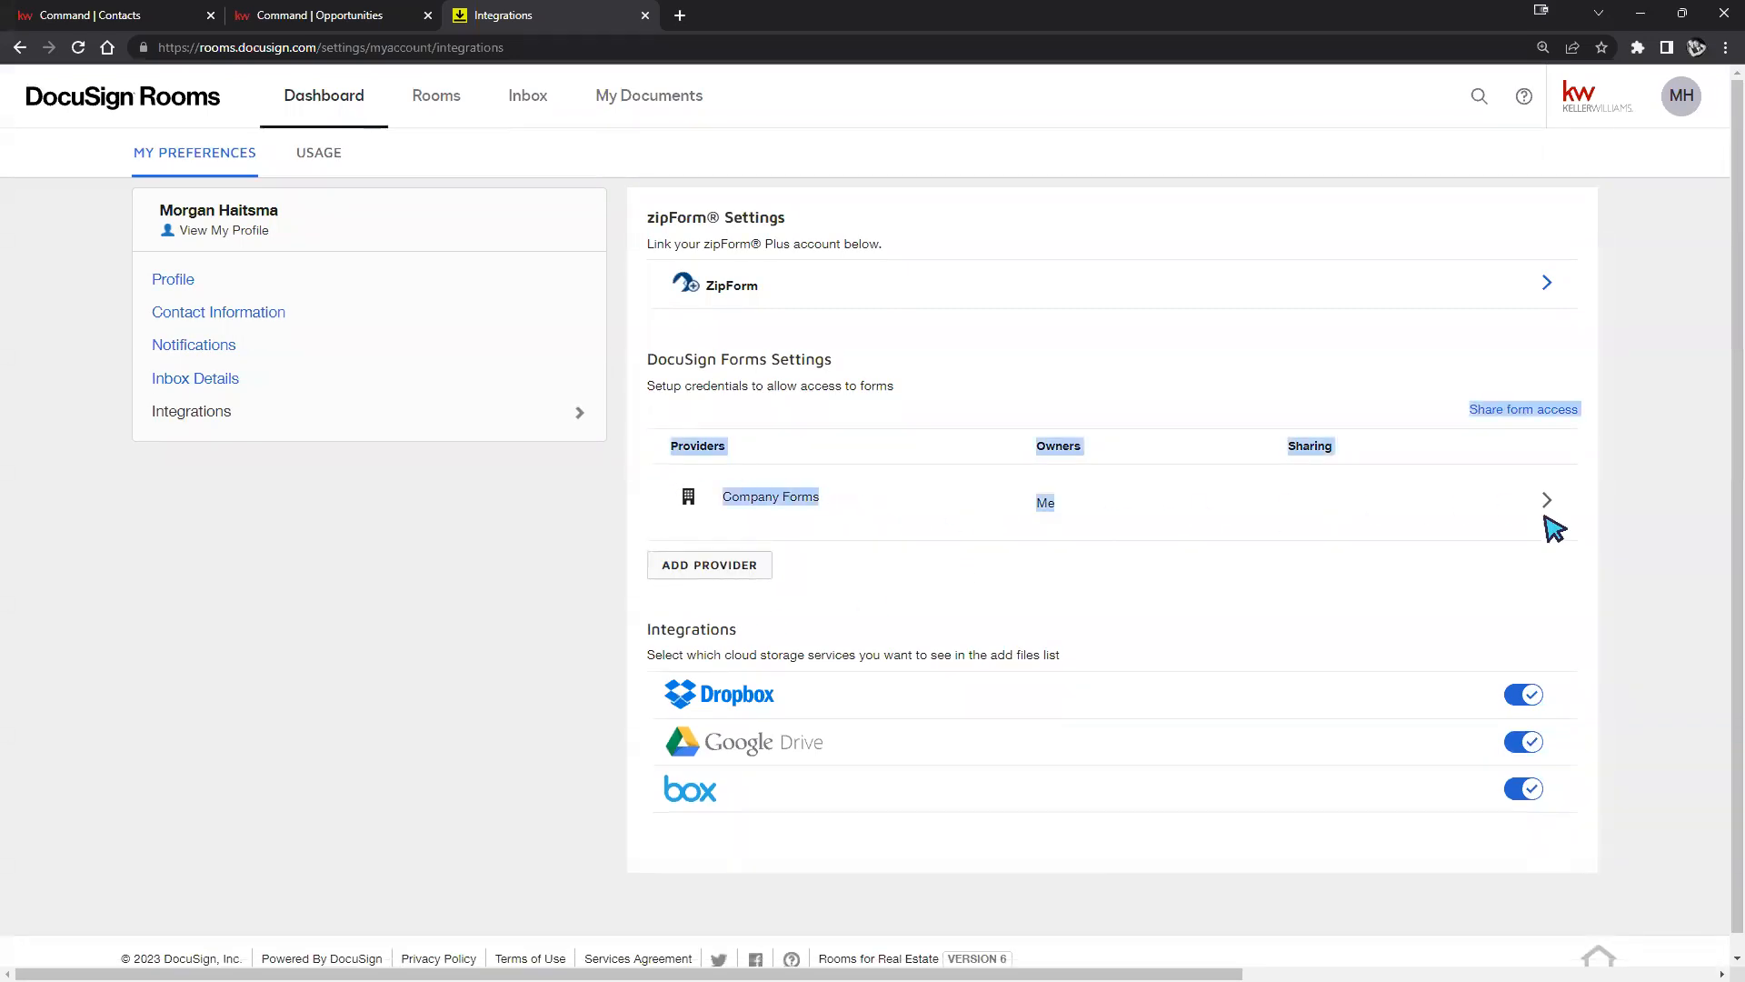
{"action": "left_click", "coordinate": [1513, 550]}
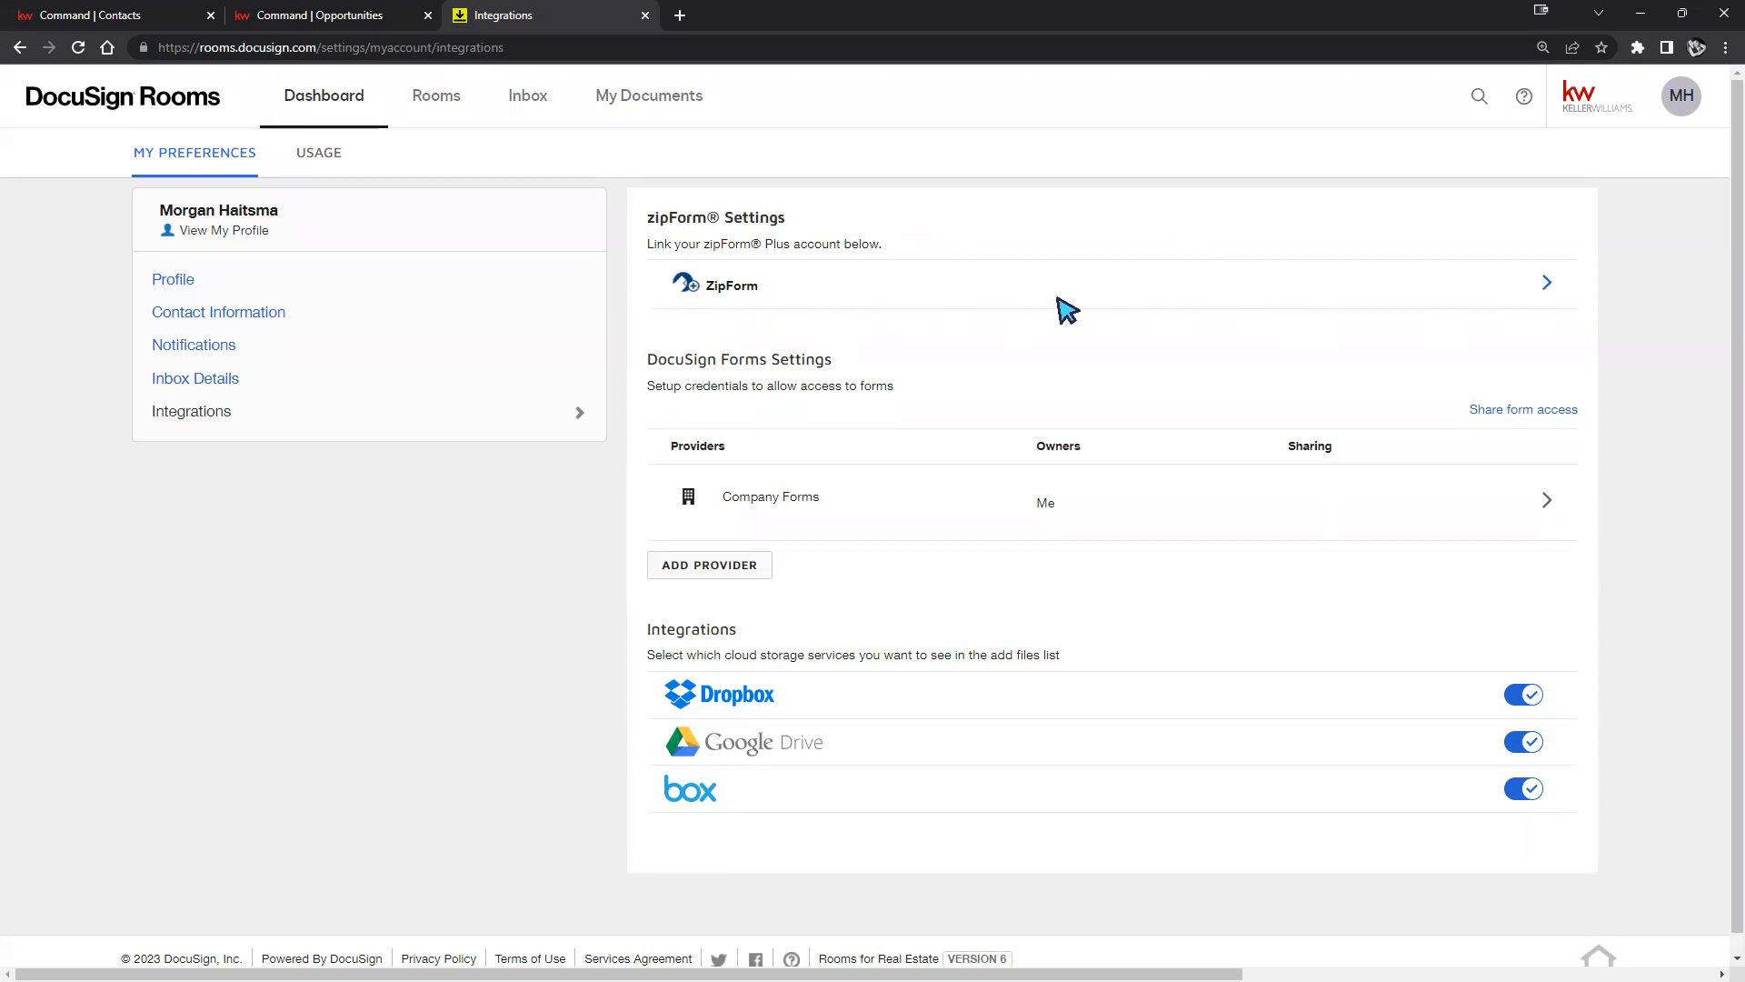
{"action": "left_click", "coordinate": [1549, 293]}
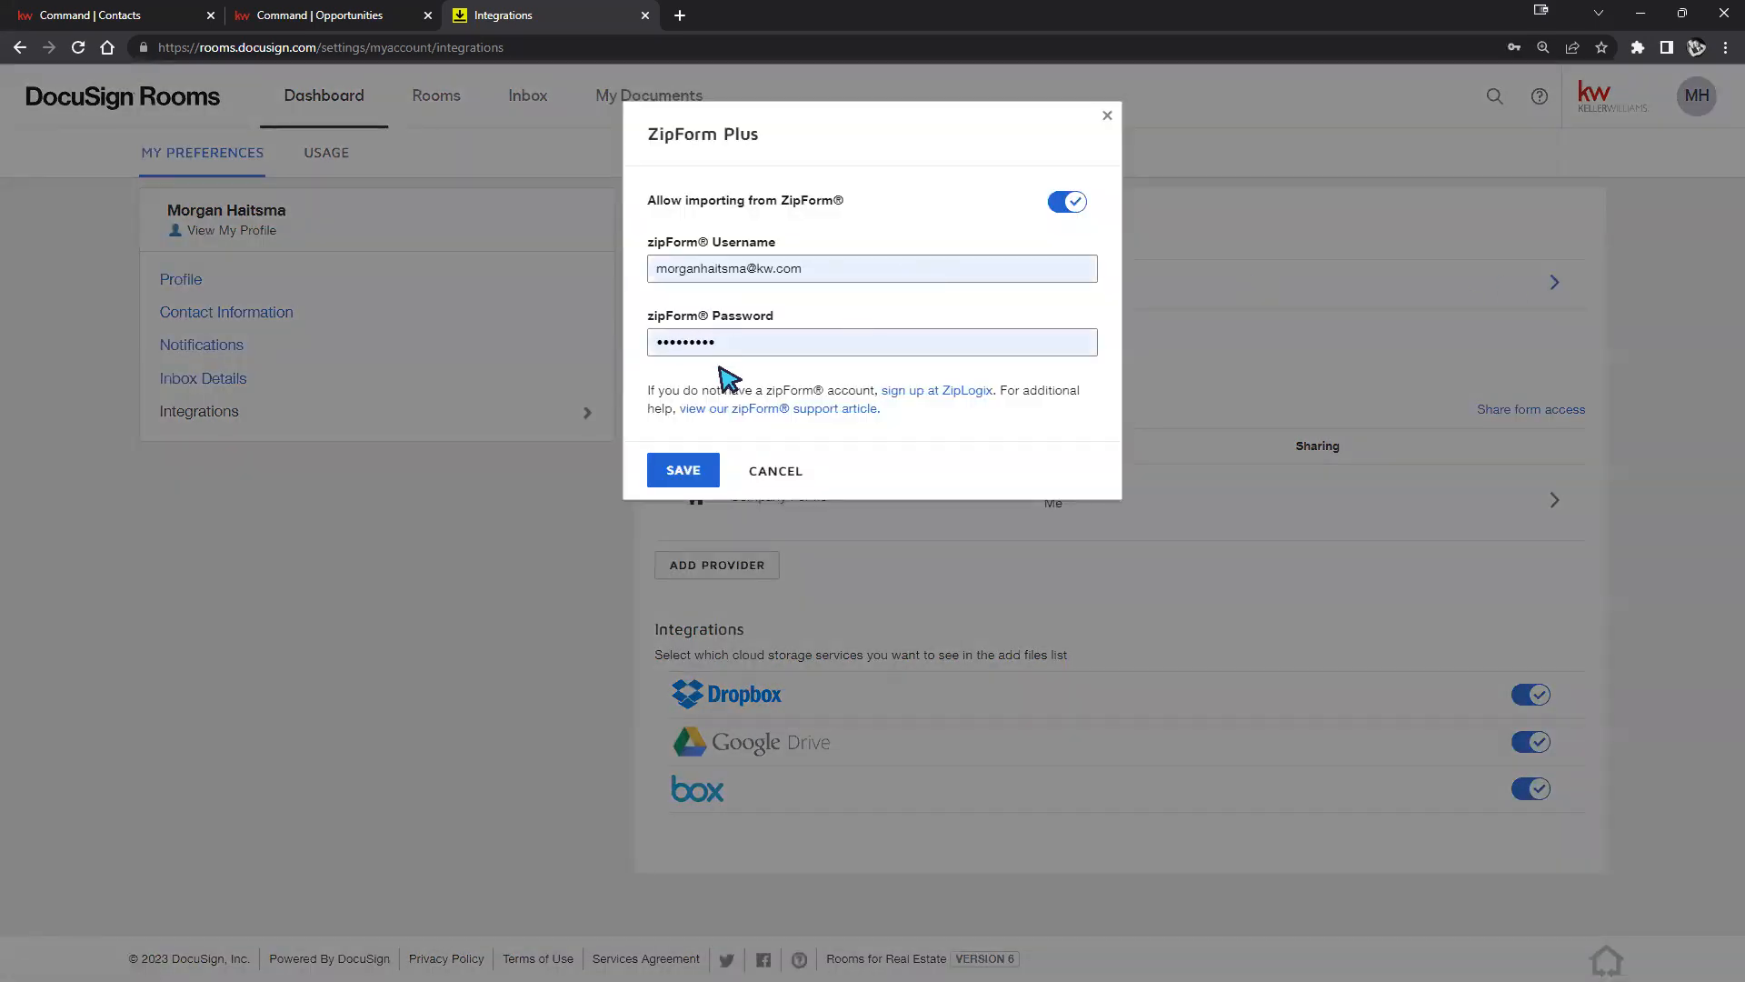
{"action": "left_click", "coordinate": [779, 486]}
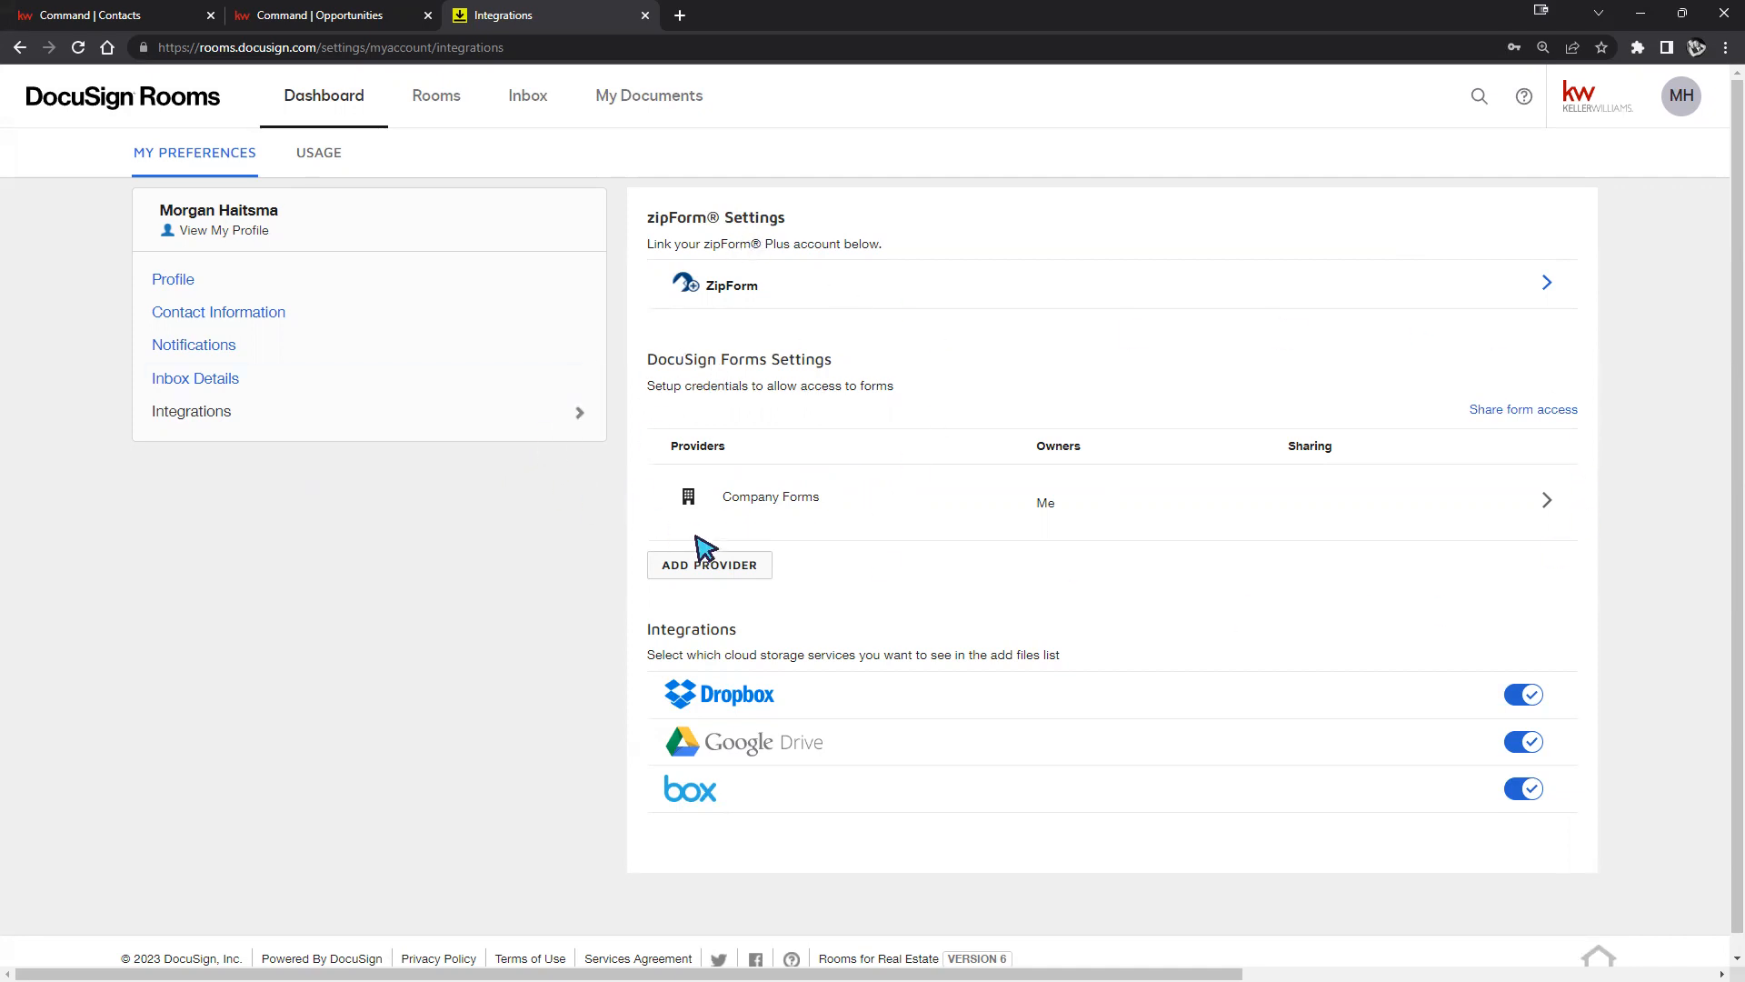
Dismiss the Select forms provider chooser without picking one and go to the Active rooms list.
{"action": "left_click", "coordinate": [683, 571]}
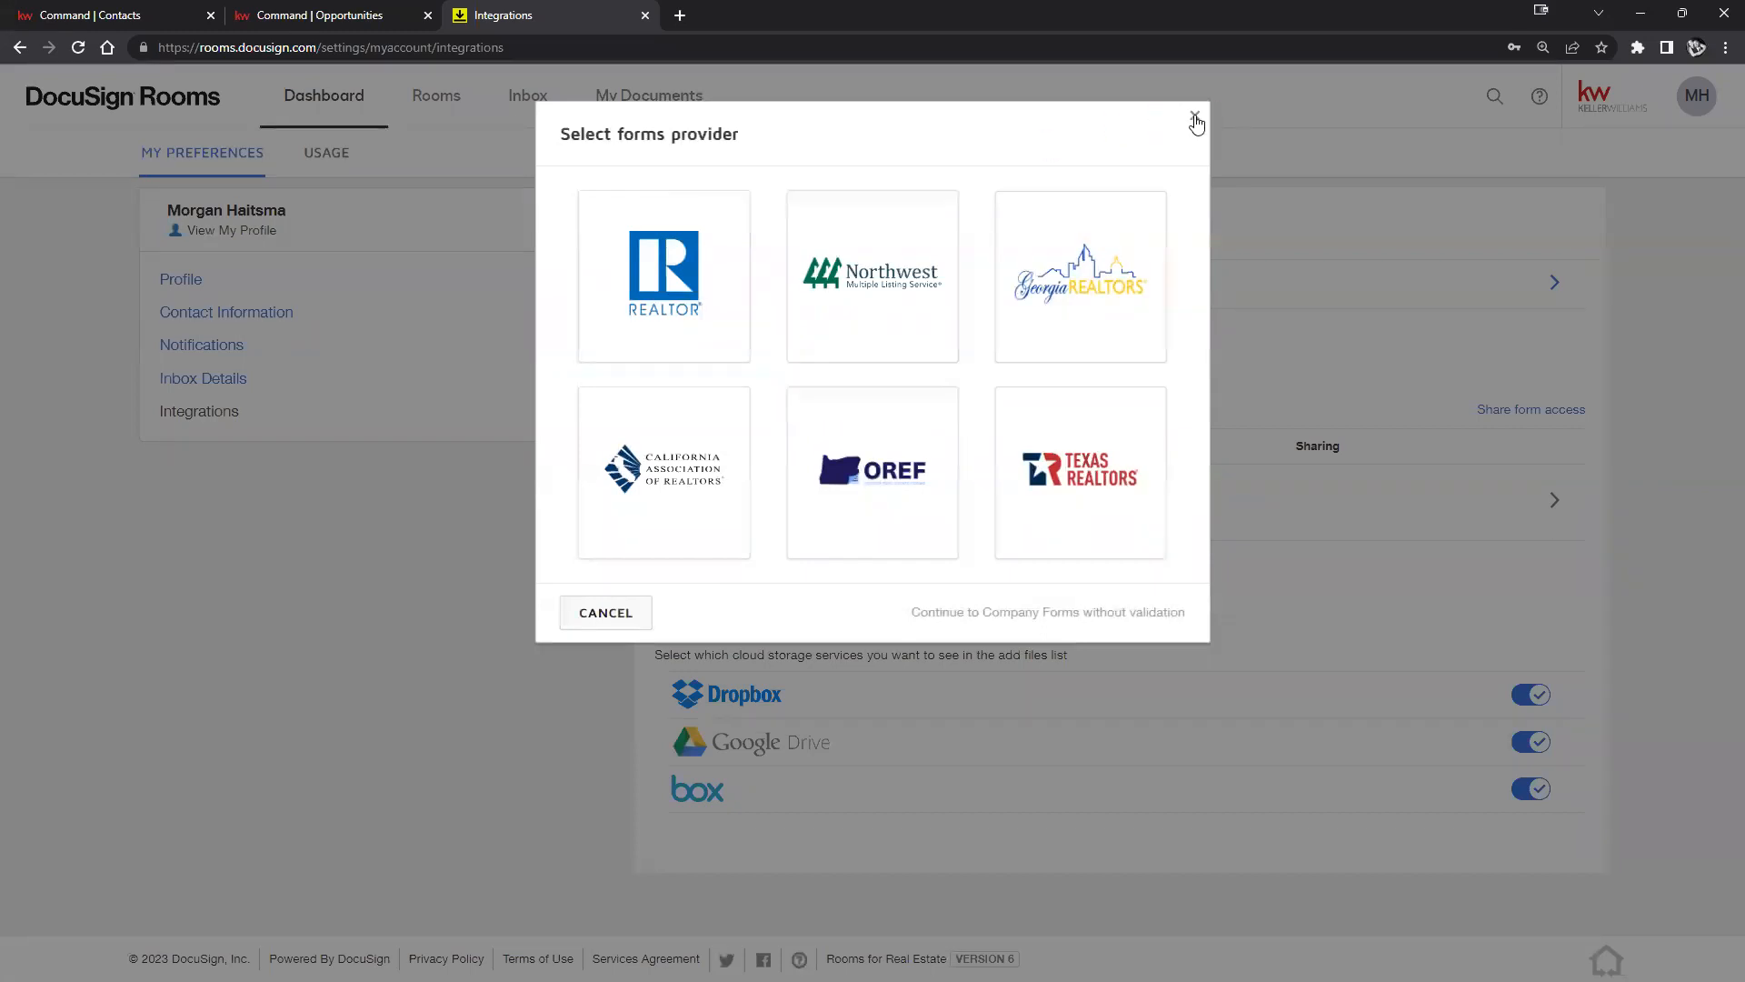
{"action": "left_click", "coordinate": [1194, 115]}
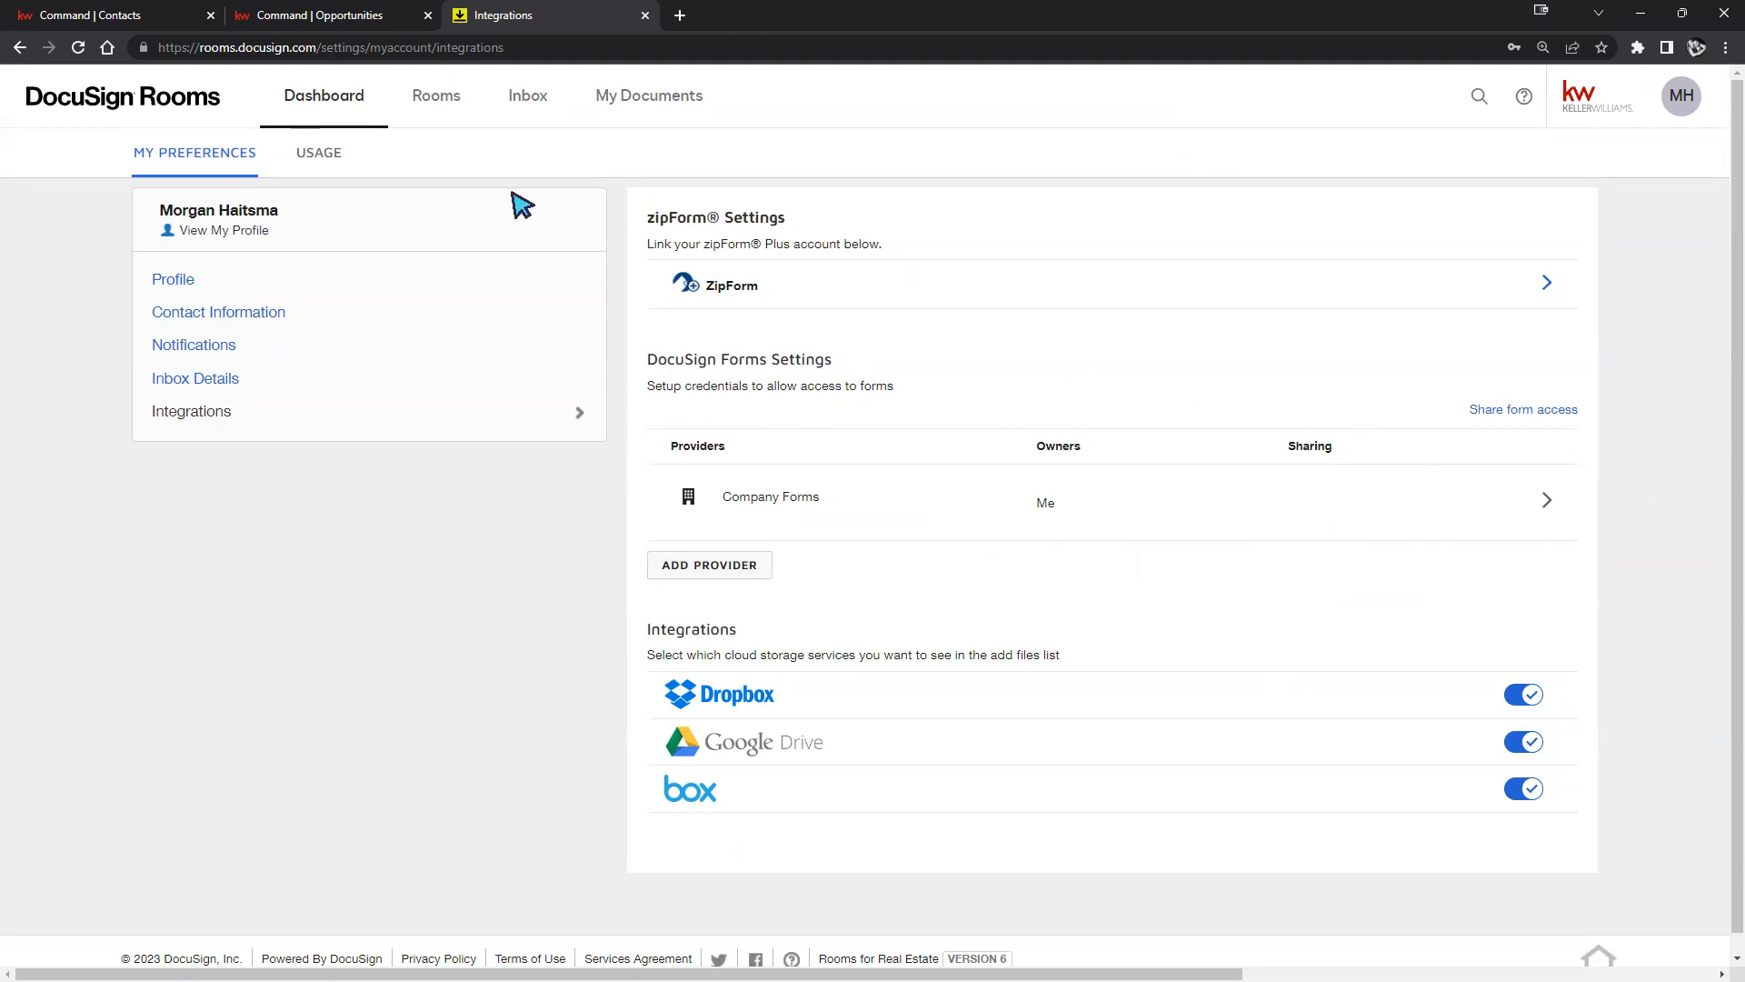
{"action": "left_click", "coordinate": [455, 109]}
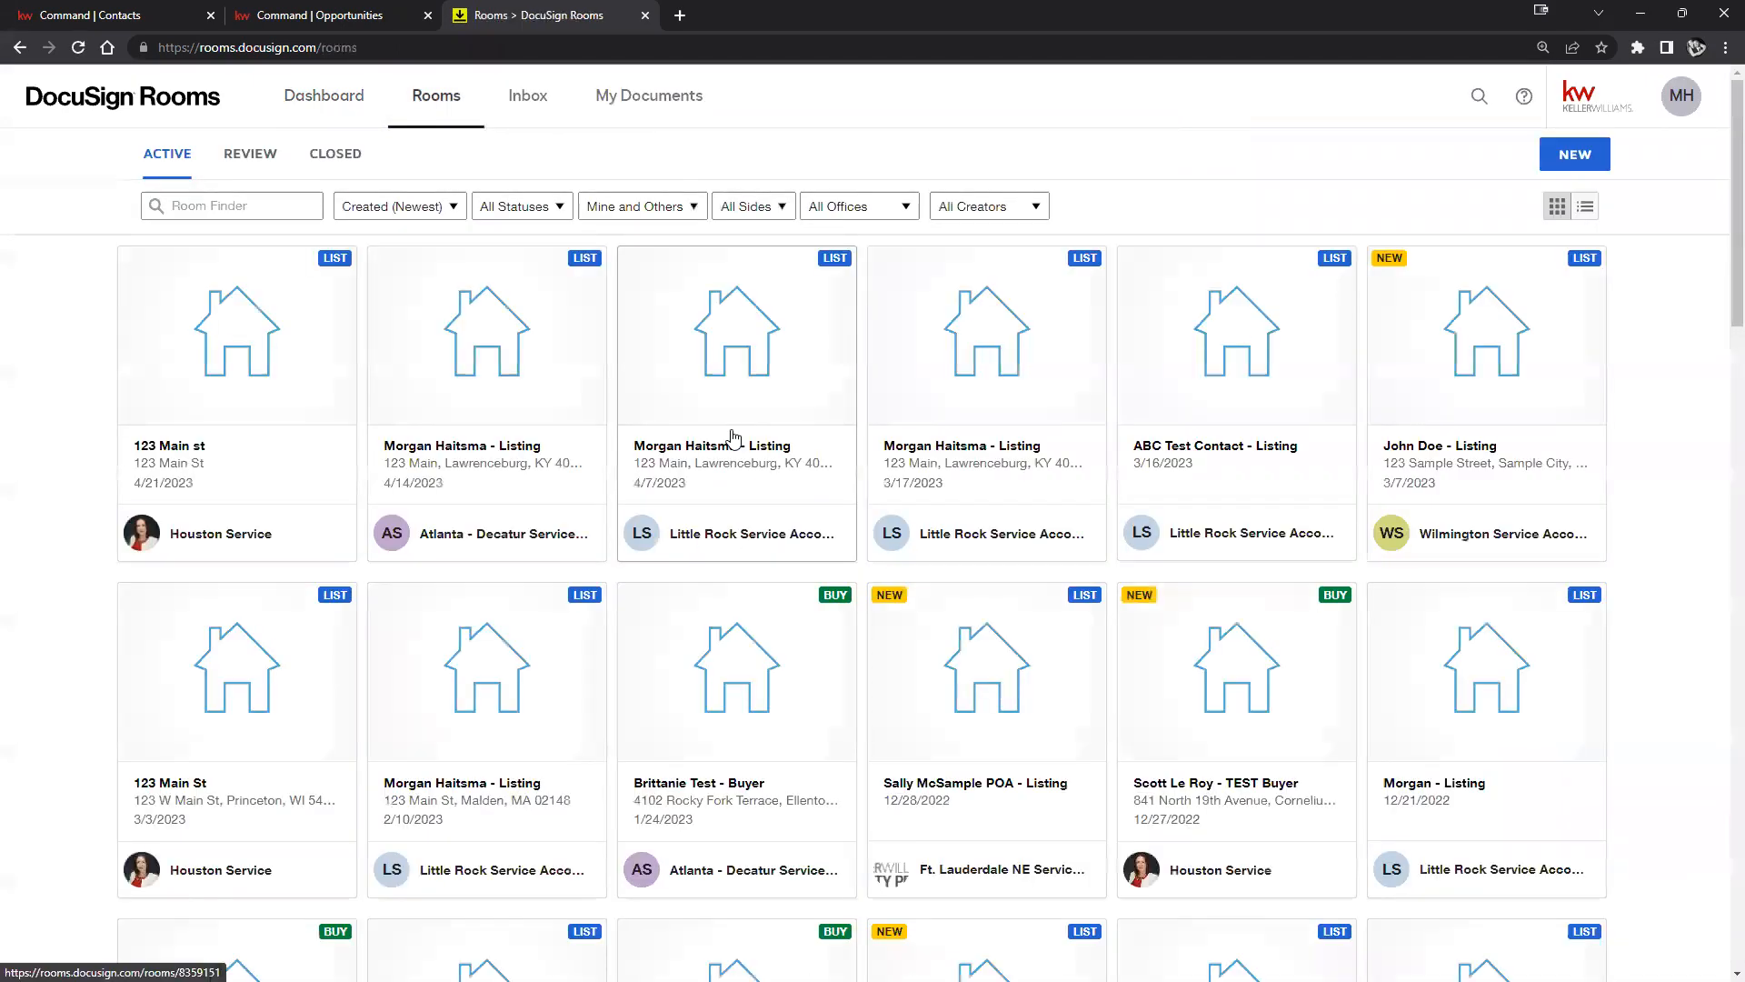
View the 123 Main st room's documents, then return to the KW Command 123 Main st opportunity.
{"action": "left_click", "coordinate": [312, 380]}
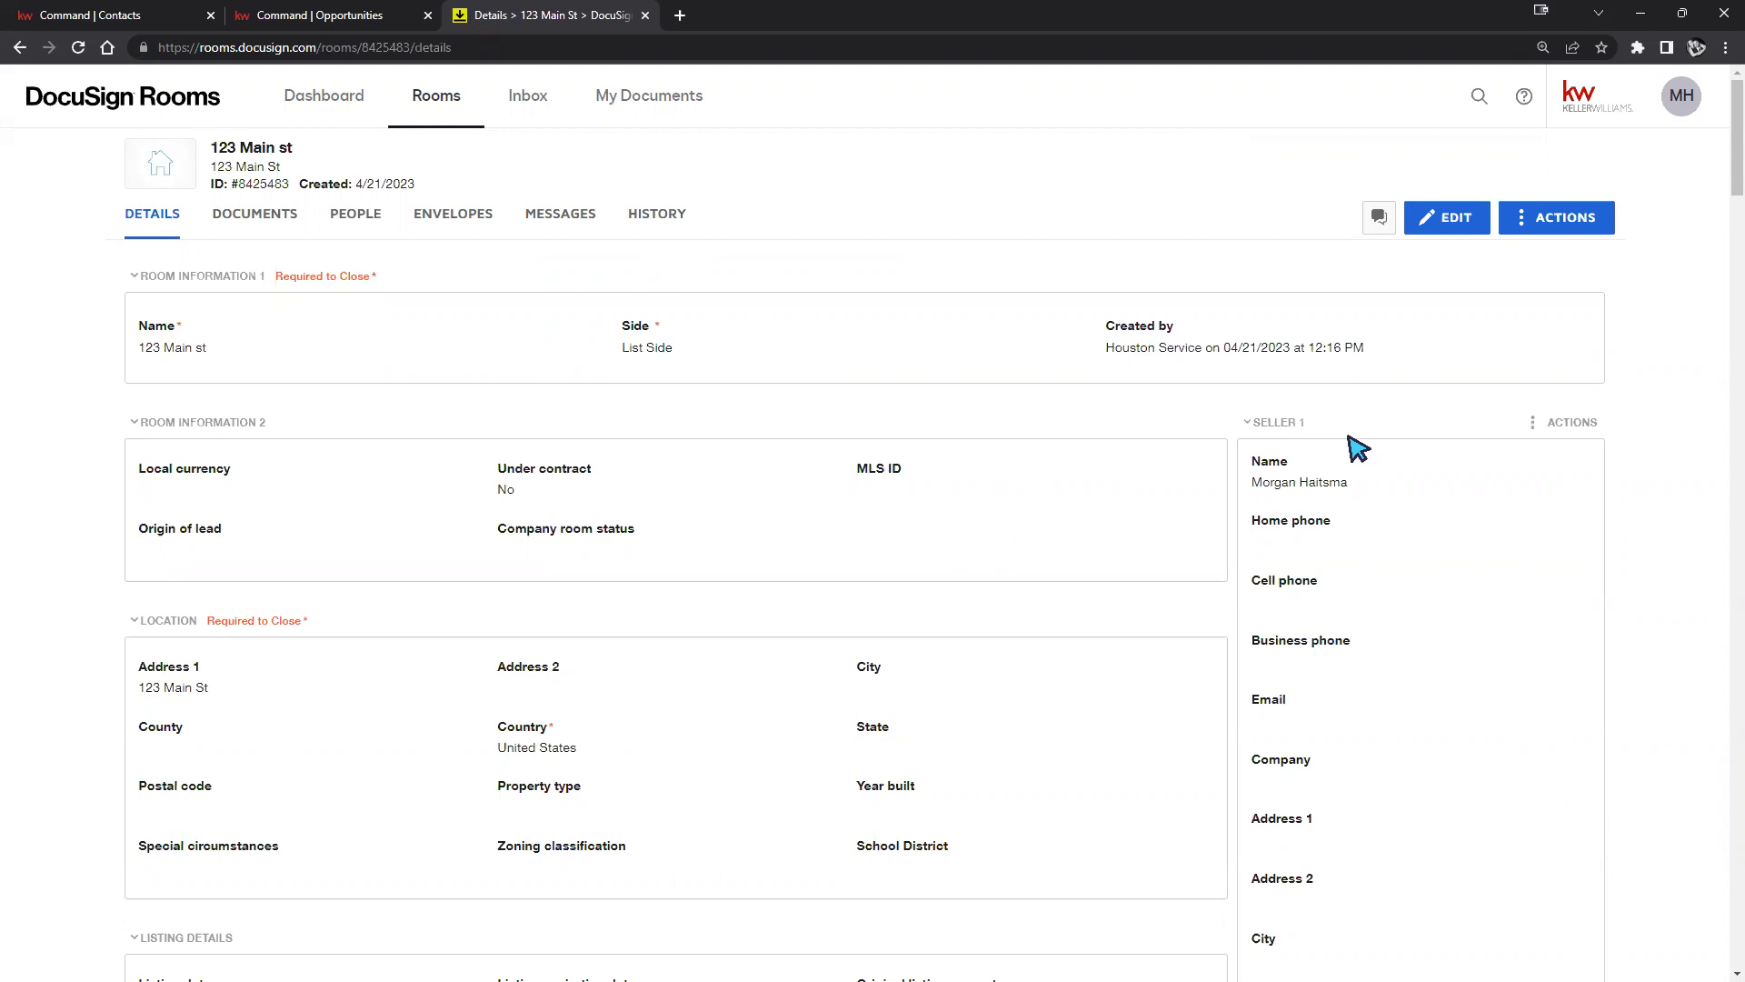
{"action": "left_click", "coordinate": [262, 215]}
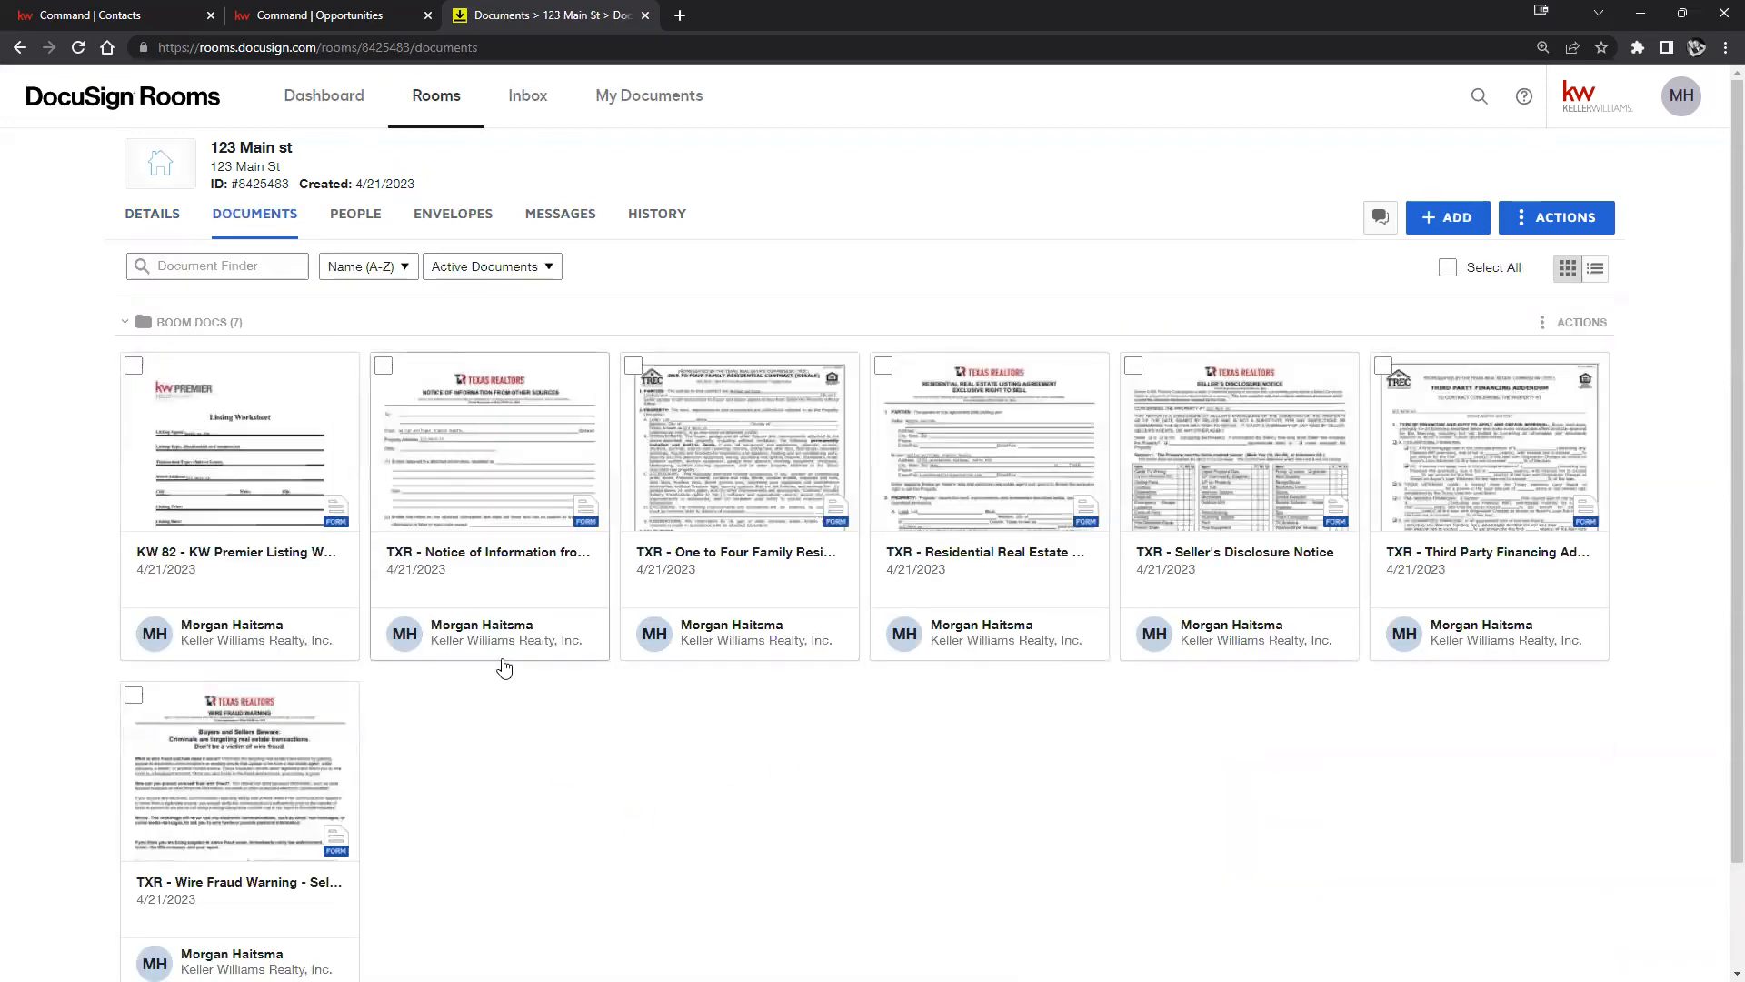
{"action": "left_click", "coordinate": [296, 20]}
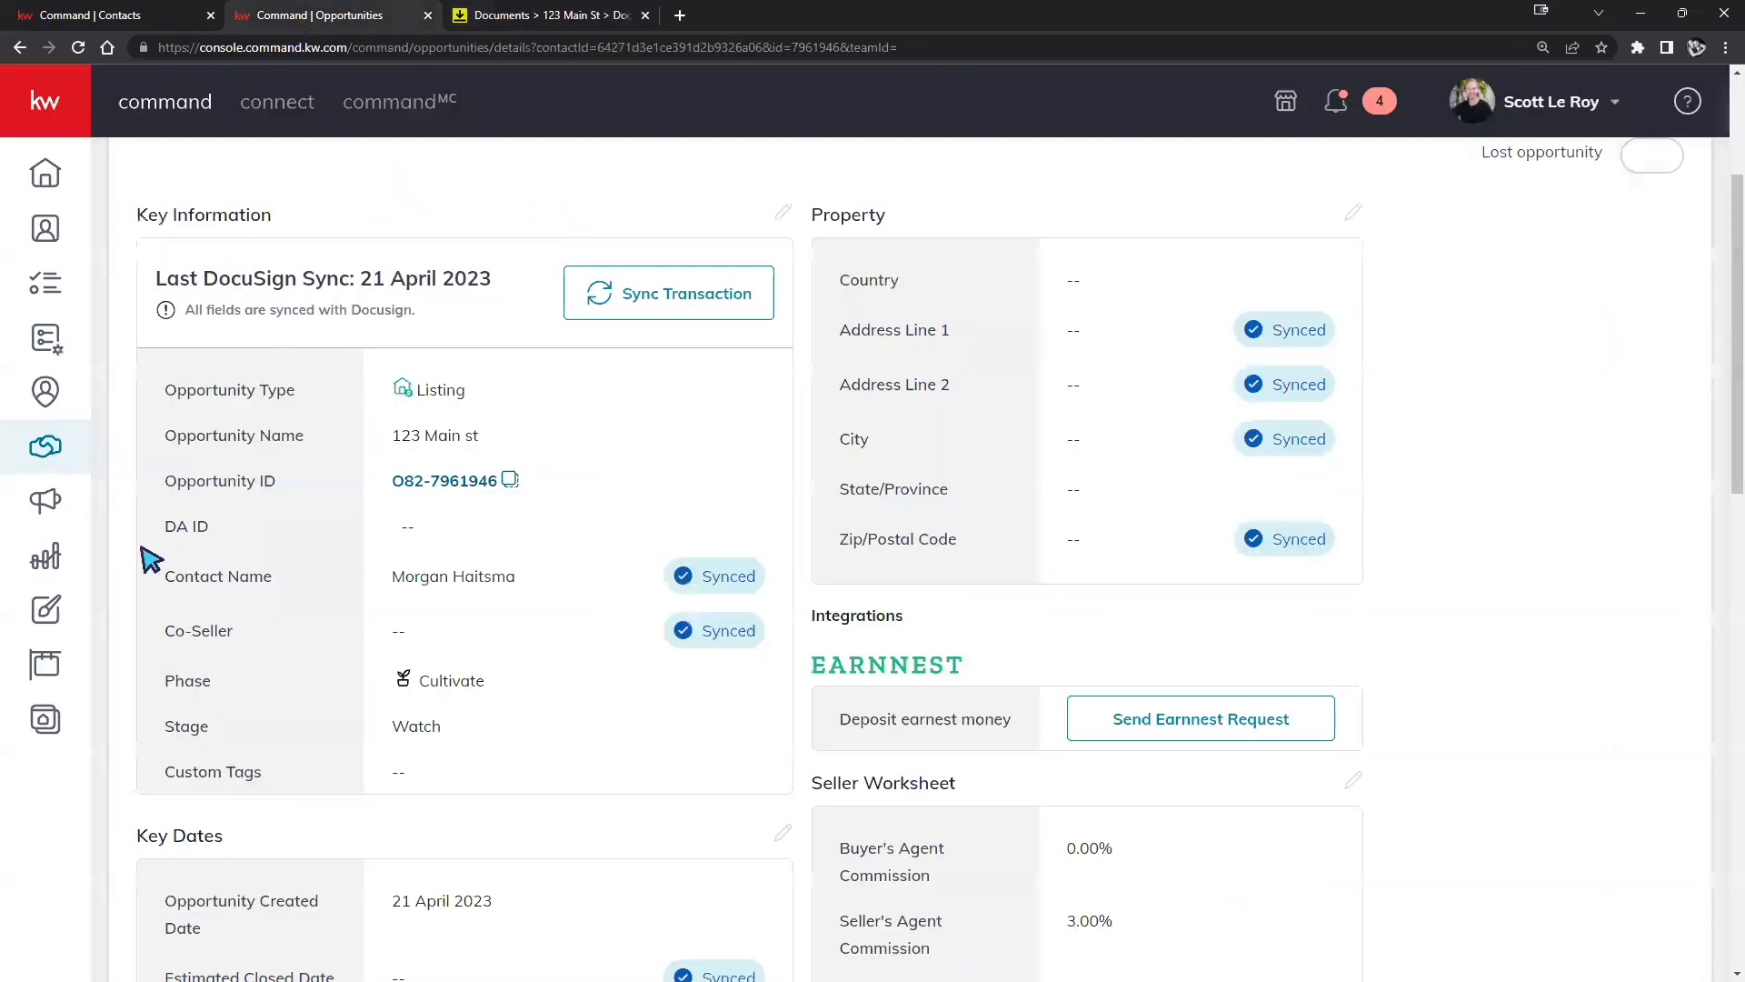
Show the 123 Main st listing's Documents checklist and Go To Transaction in DocuSign Rooms.
{"action": "scroll", "coordinate": [821, 448], "scroll_direction": "up", "scroll_amount": 3}
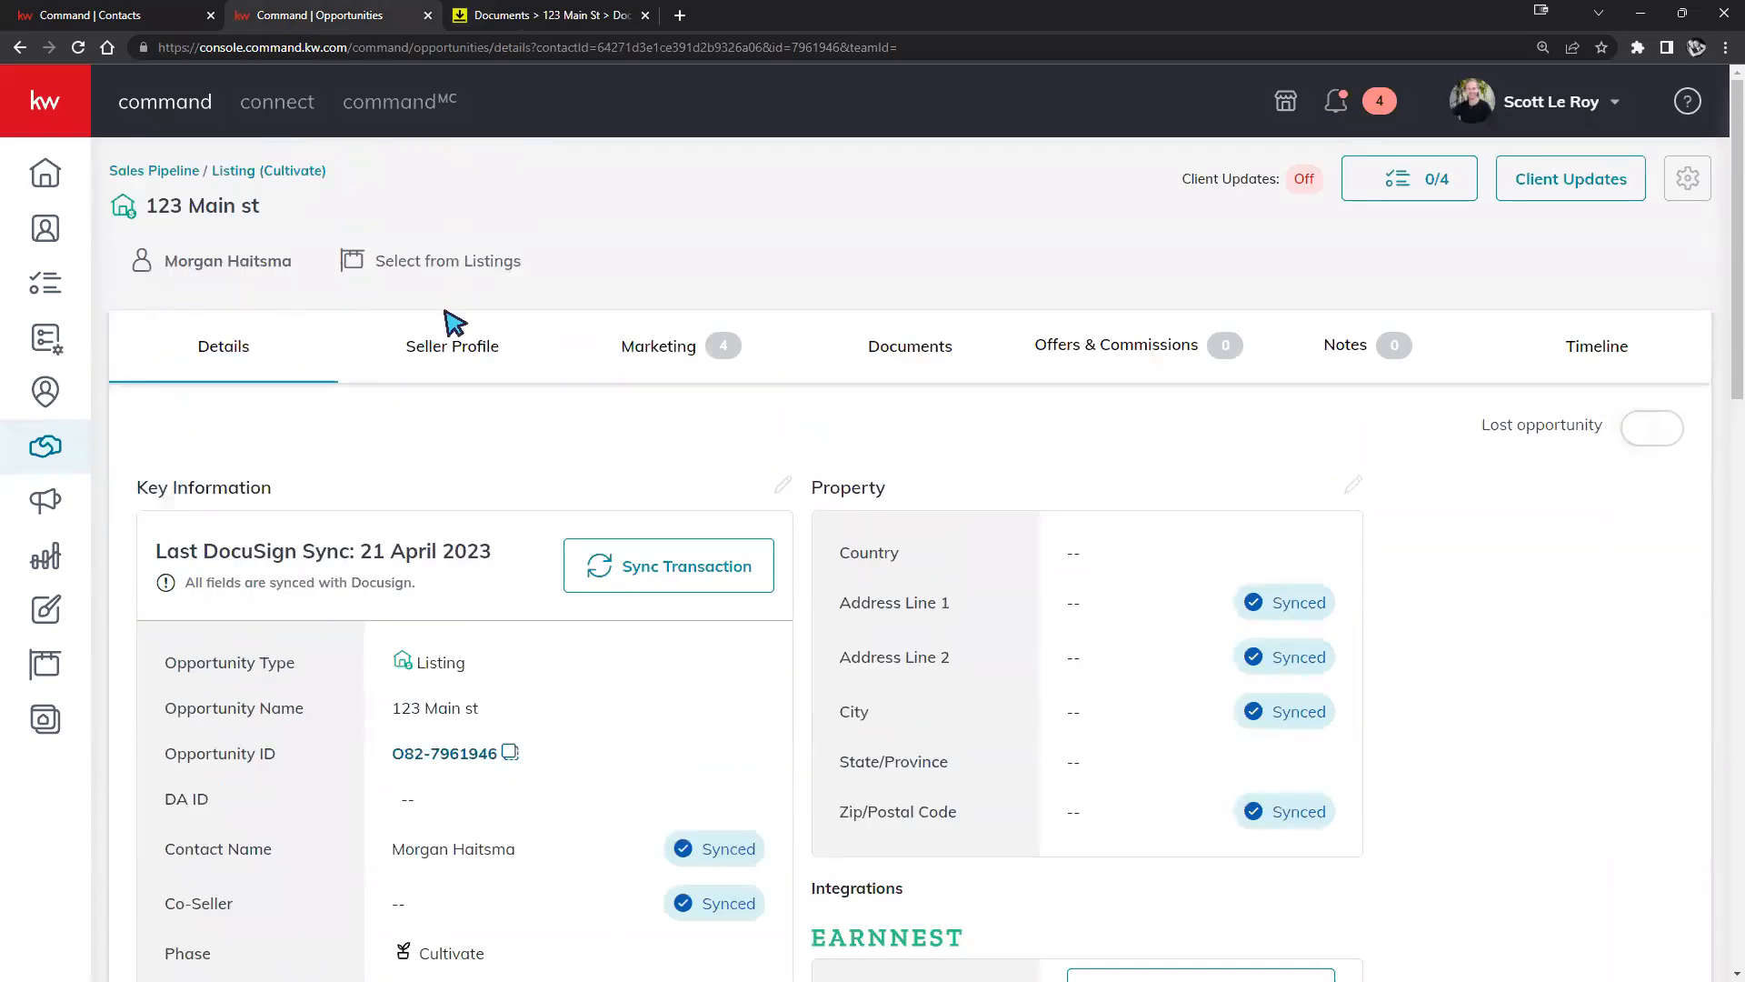
{"action": "left_click", "coordinate": [927, 376]}
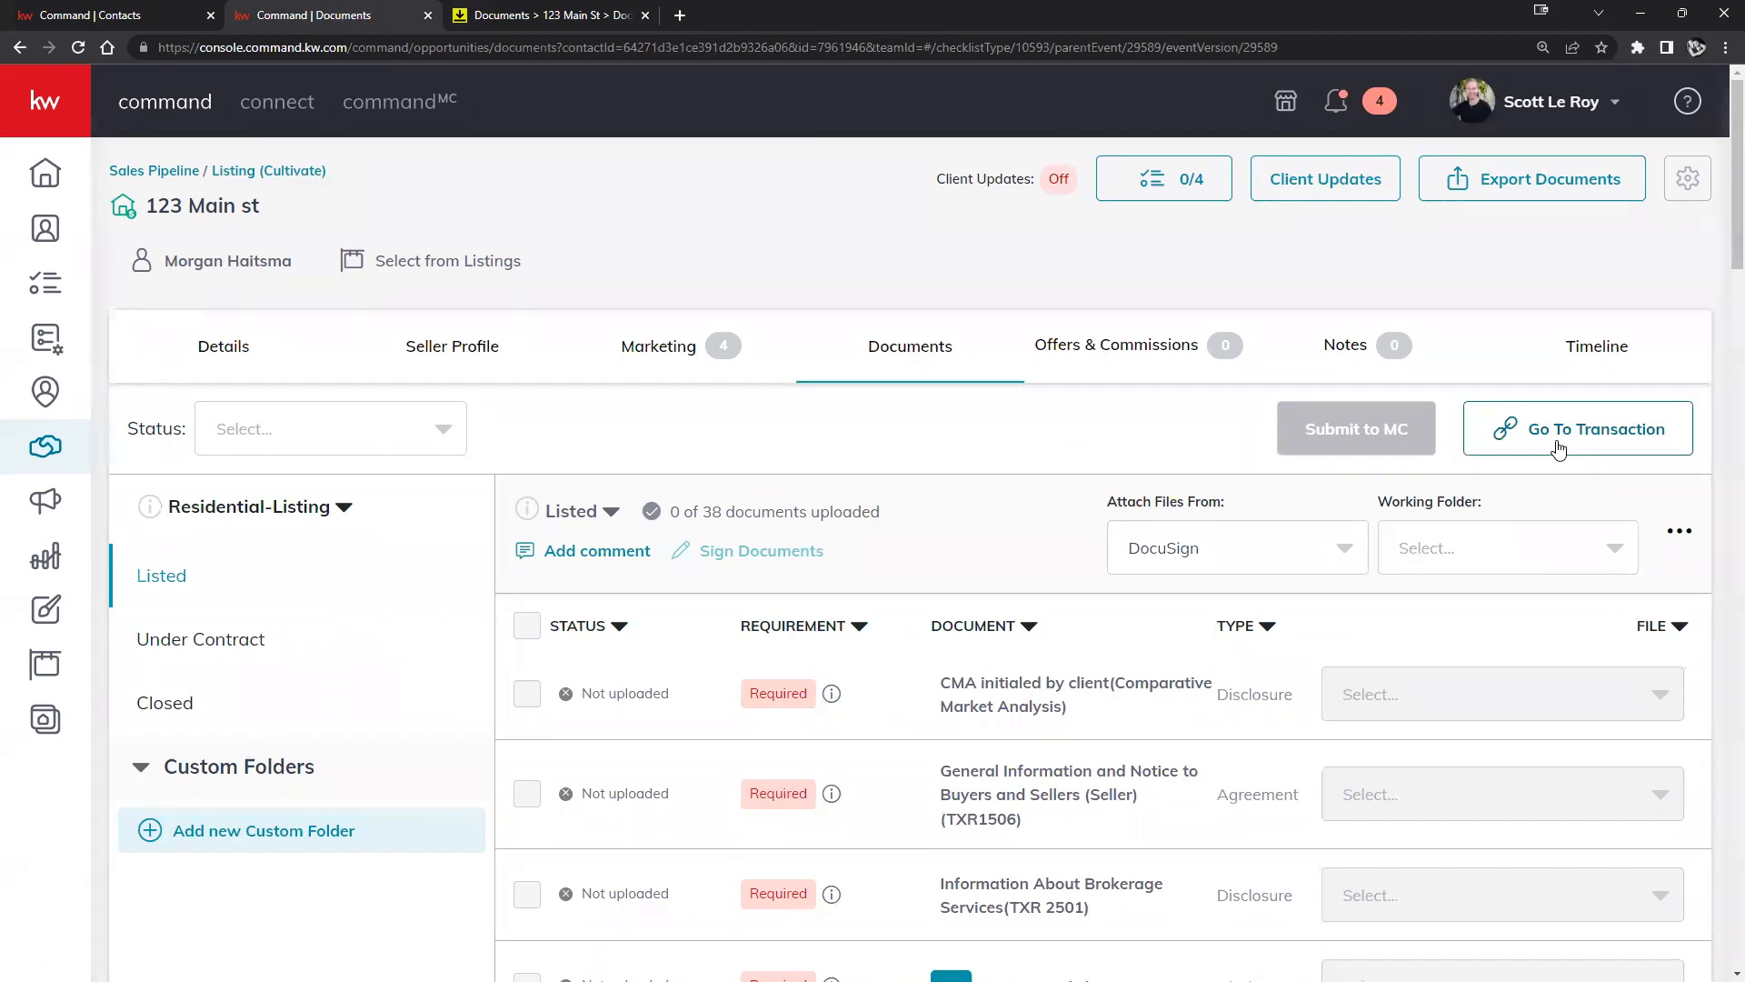
{"action": "left_click", "coordinate": [1558, 448]}
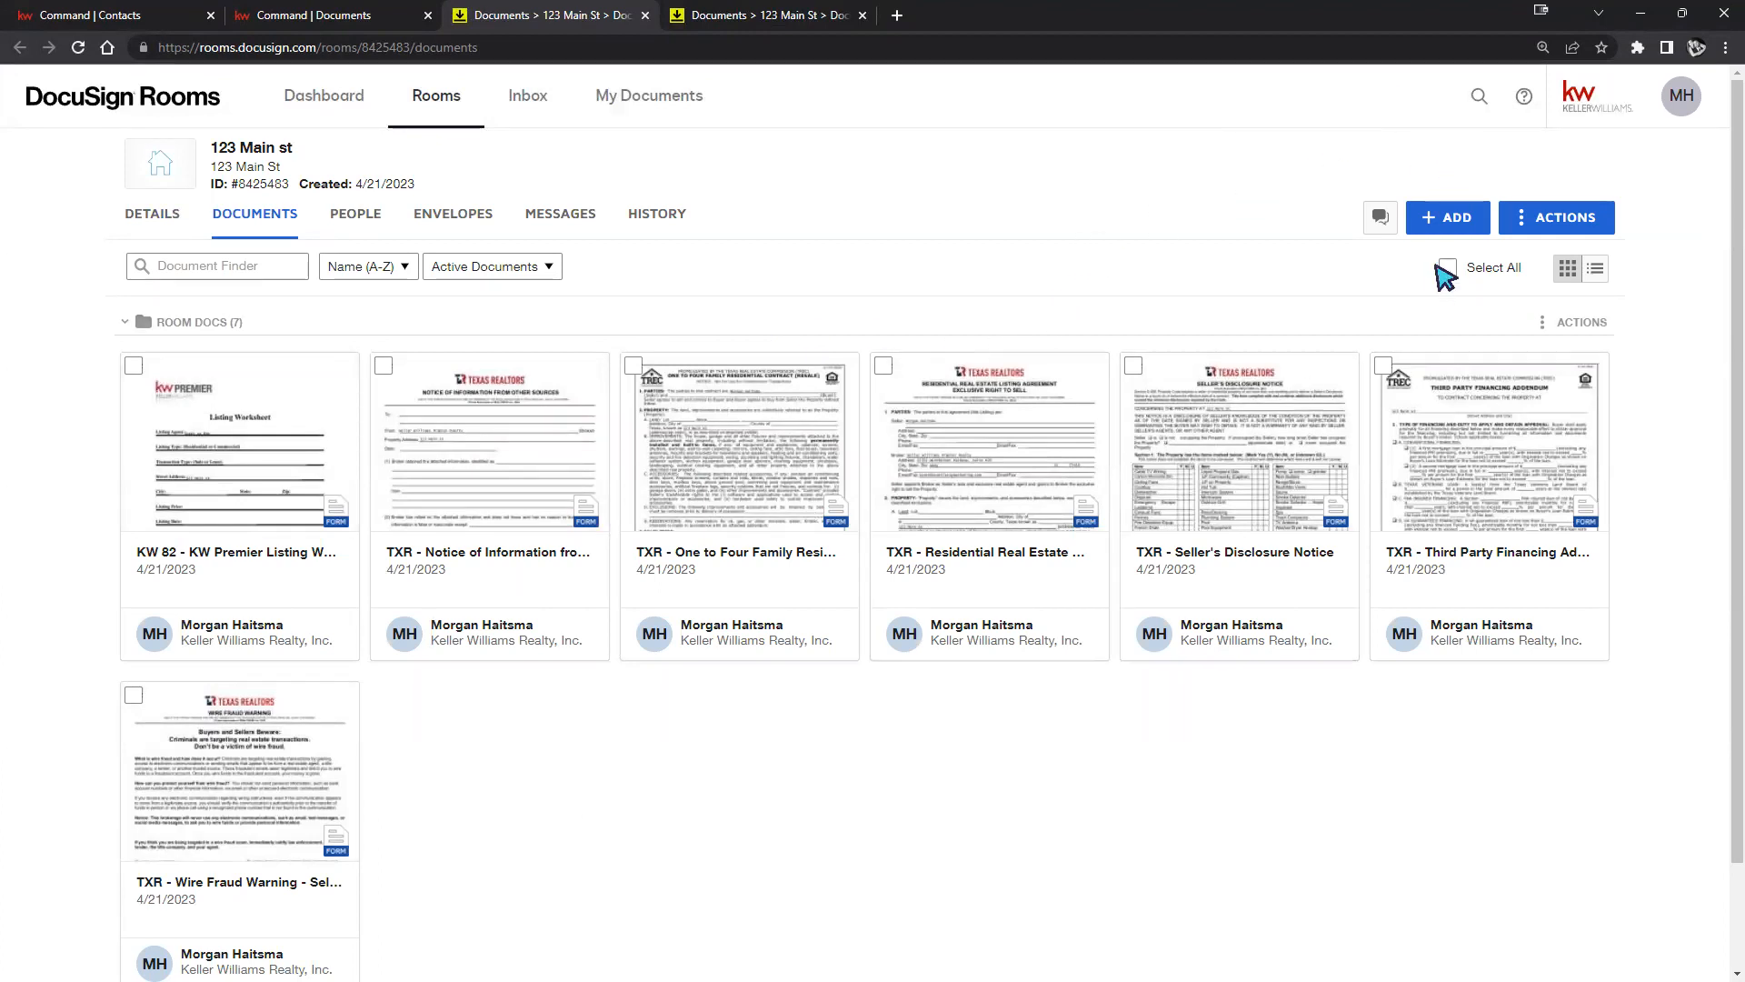
Add the CAR - Blank Amendment Addendum from DocuSign Forms to the 123 Main st room.
{"action": "left_click", "coordinate": [1466, 230]}
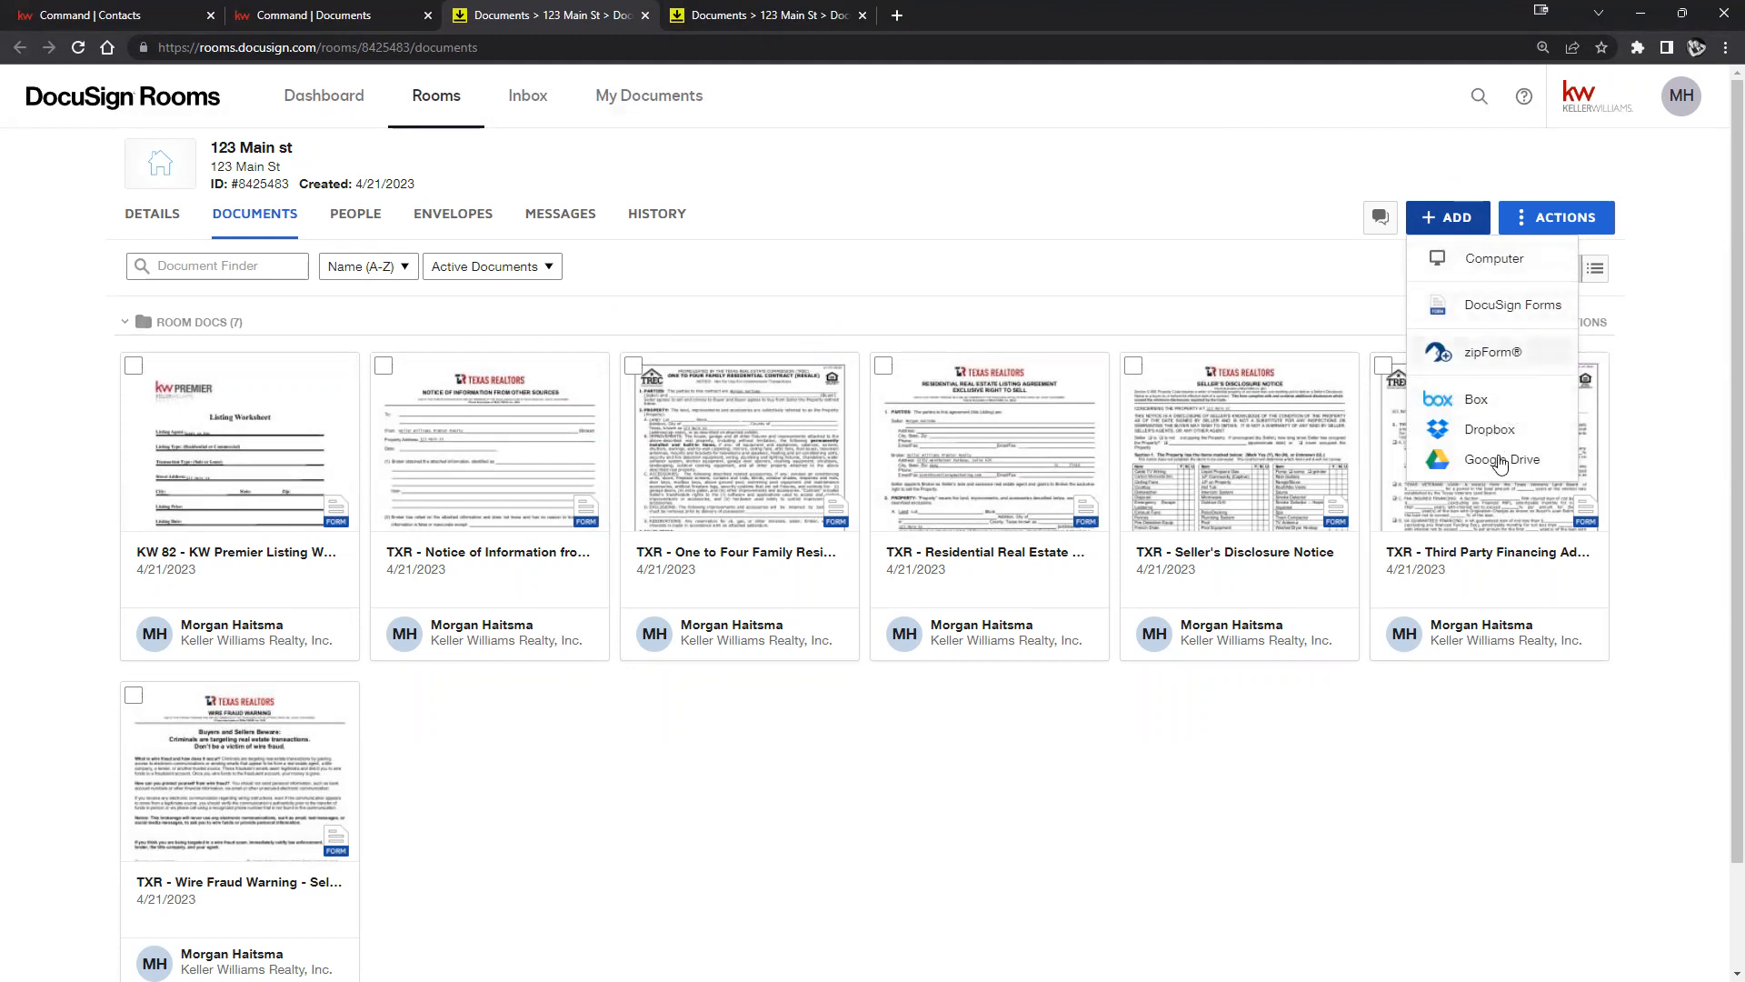
{"action": "left_click", "coordinate": [1530, 309]}
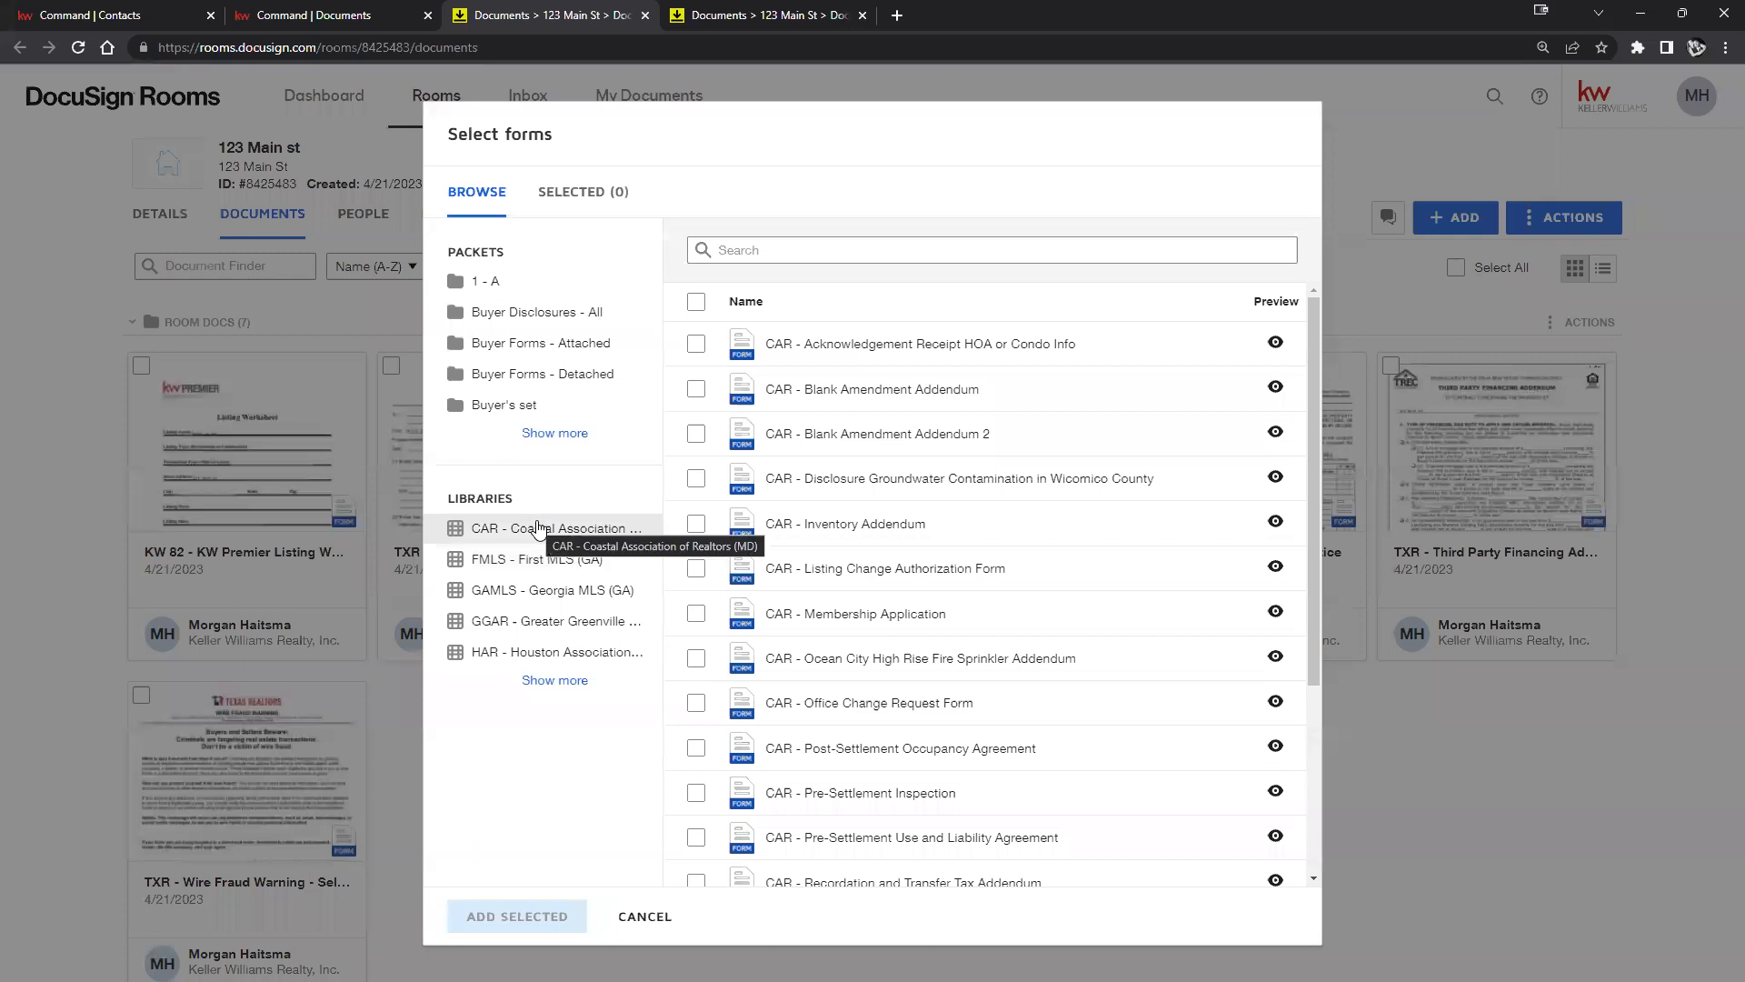
{"action": "left_click", "coordinate": [700, 393]}
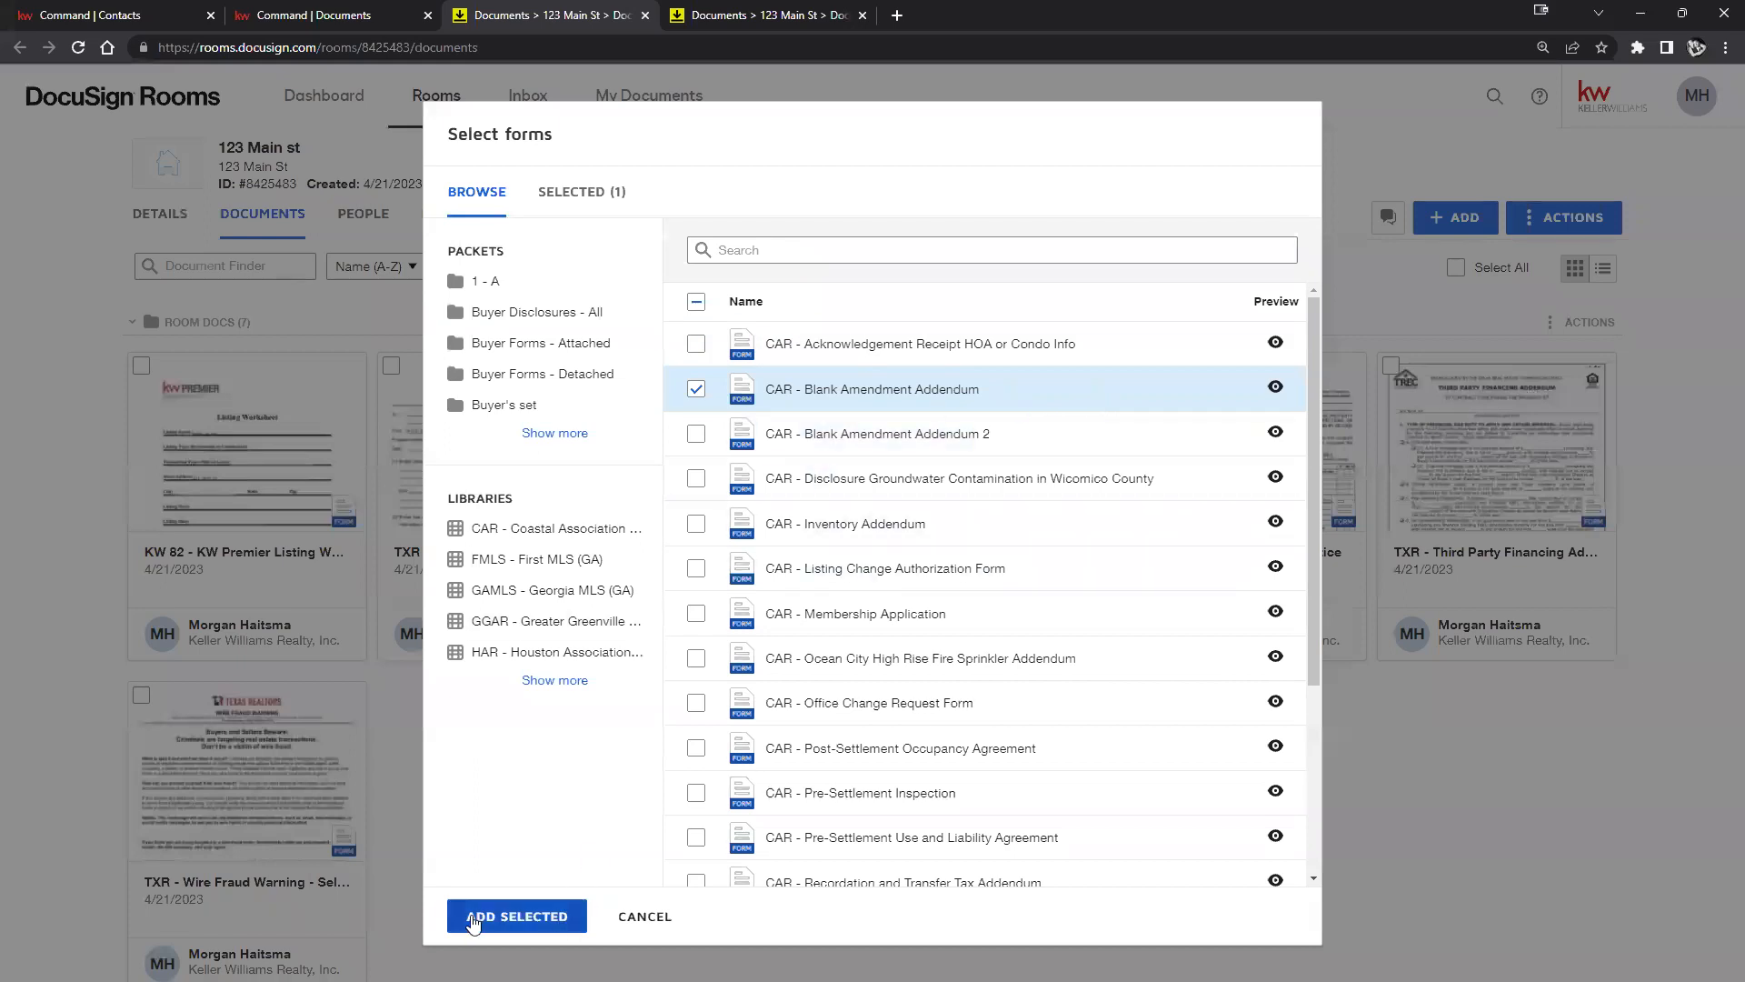
{"action": "left_click", "coordinate": [539, 918]}
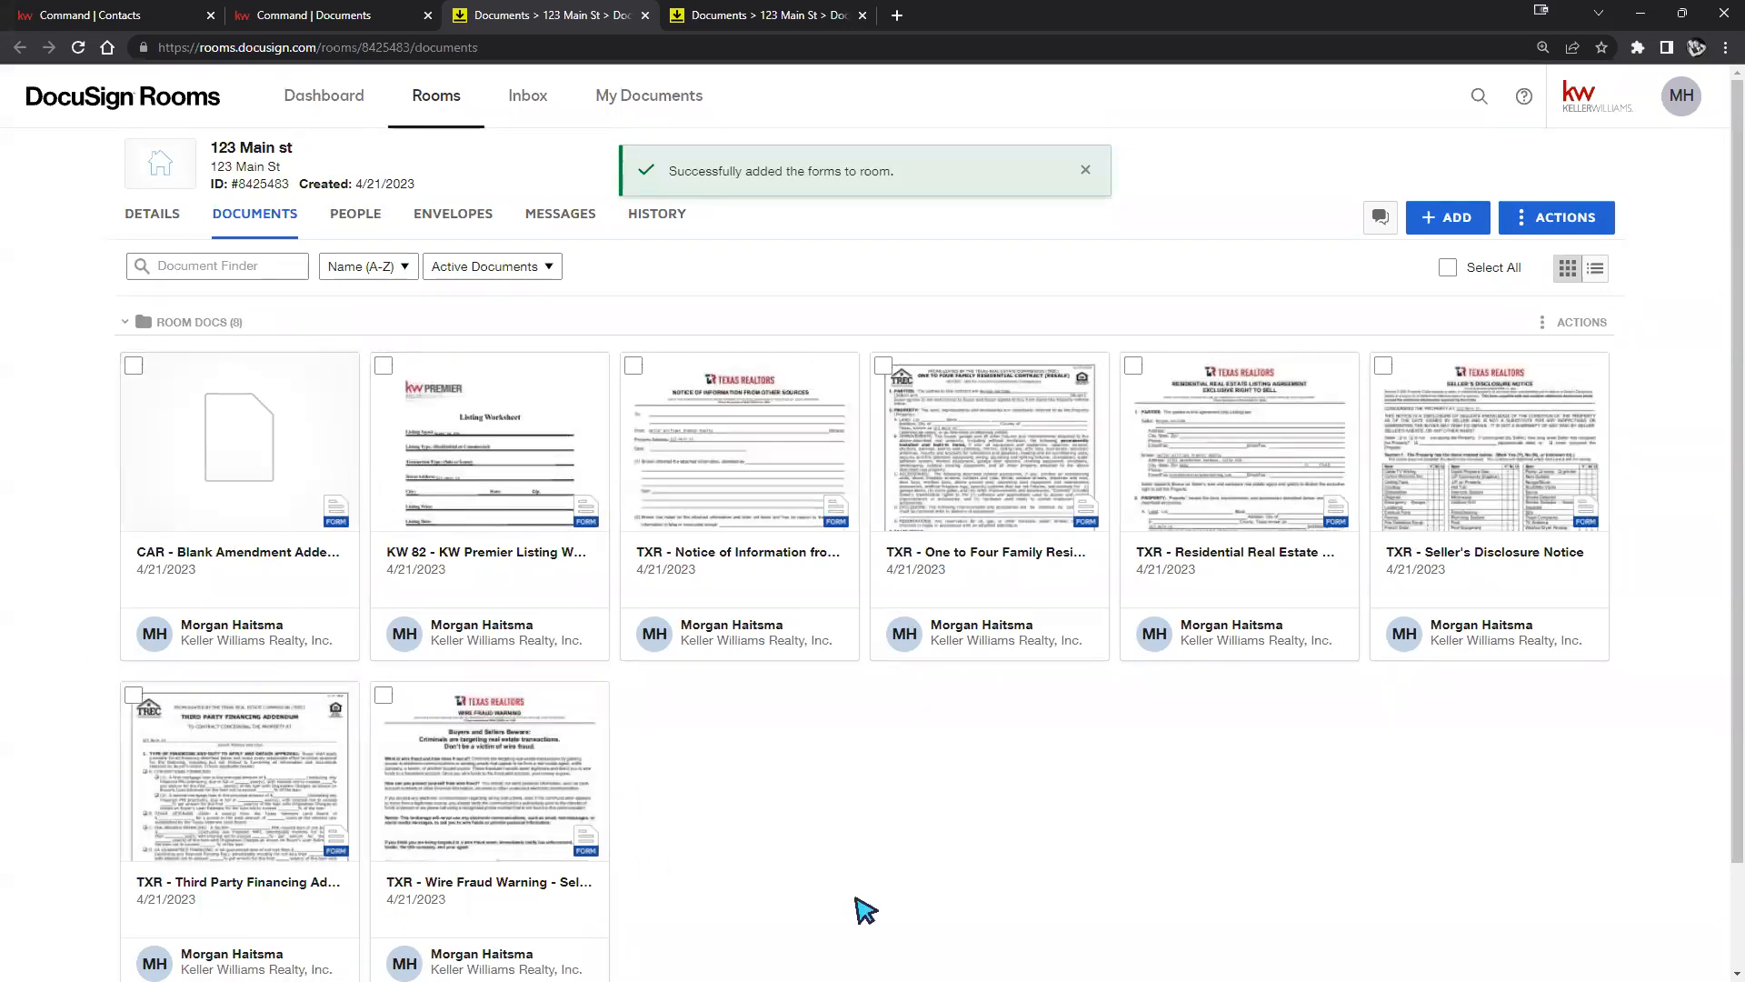
Browse the CAR forms library in DocuSign Forms and preview CAR - Blank Amendment Addendum.
{"action": "left_click", "coordinate": [1447, 214]}
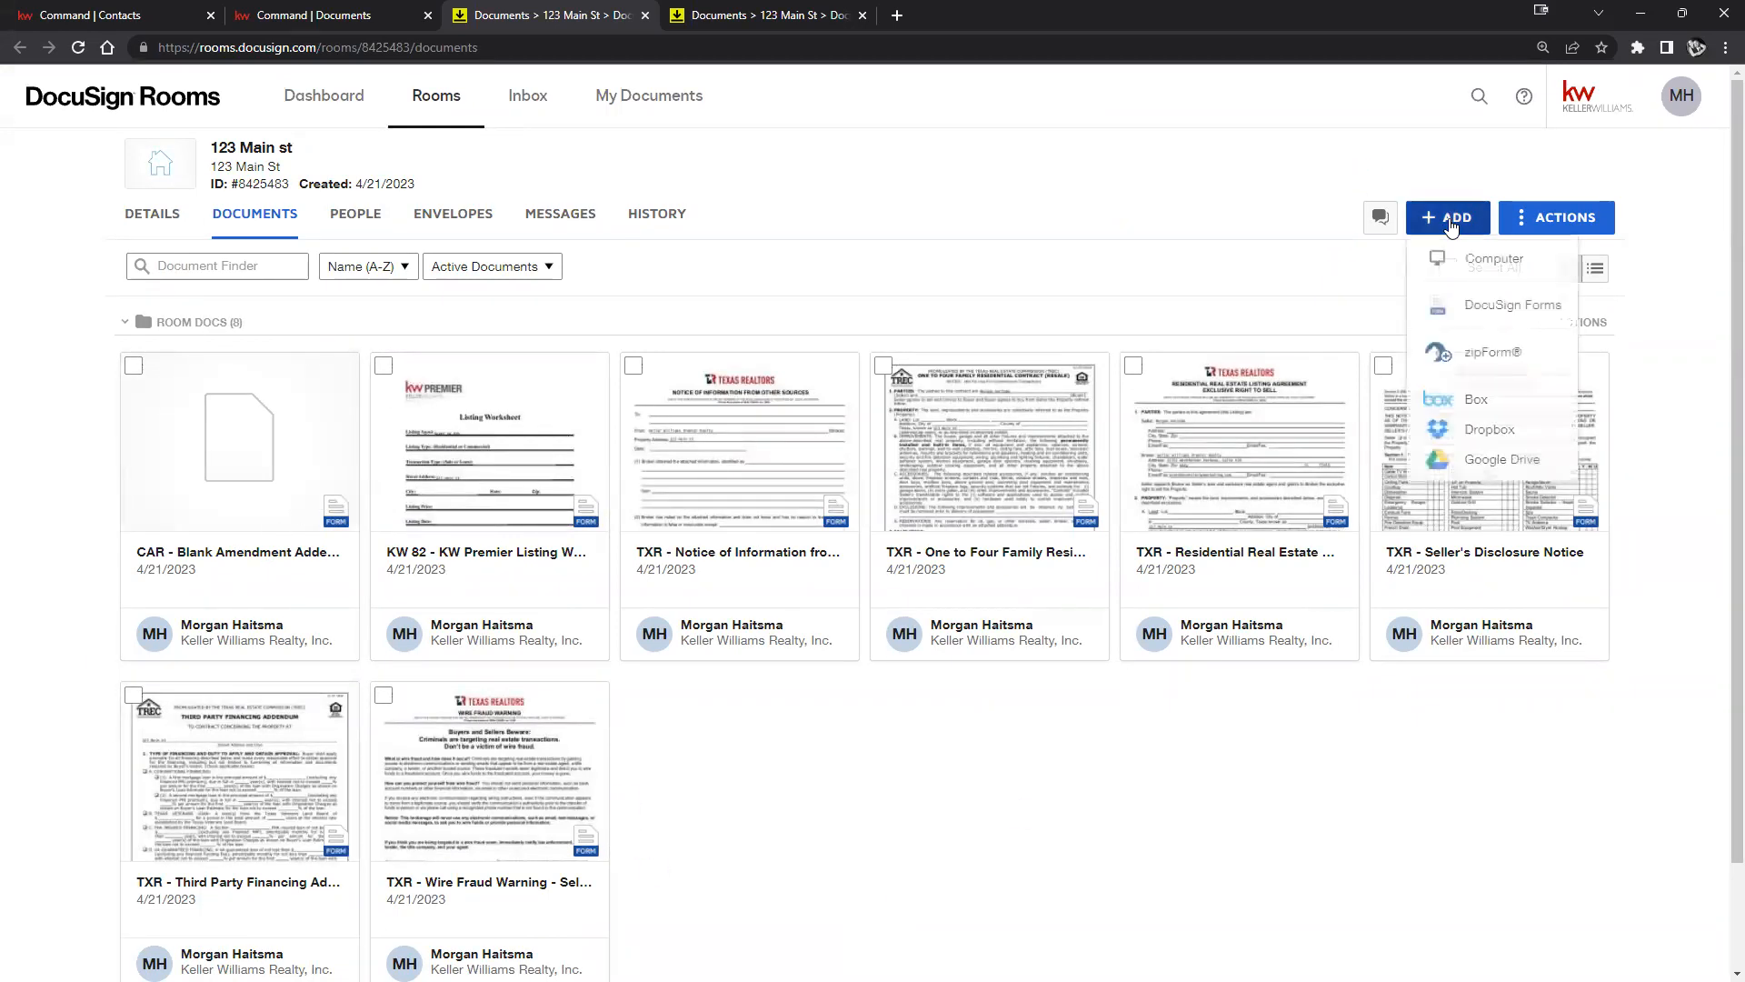
{"action": "left_click", "coordinate": [1457, 316]}
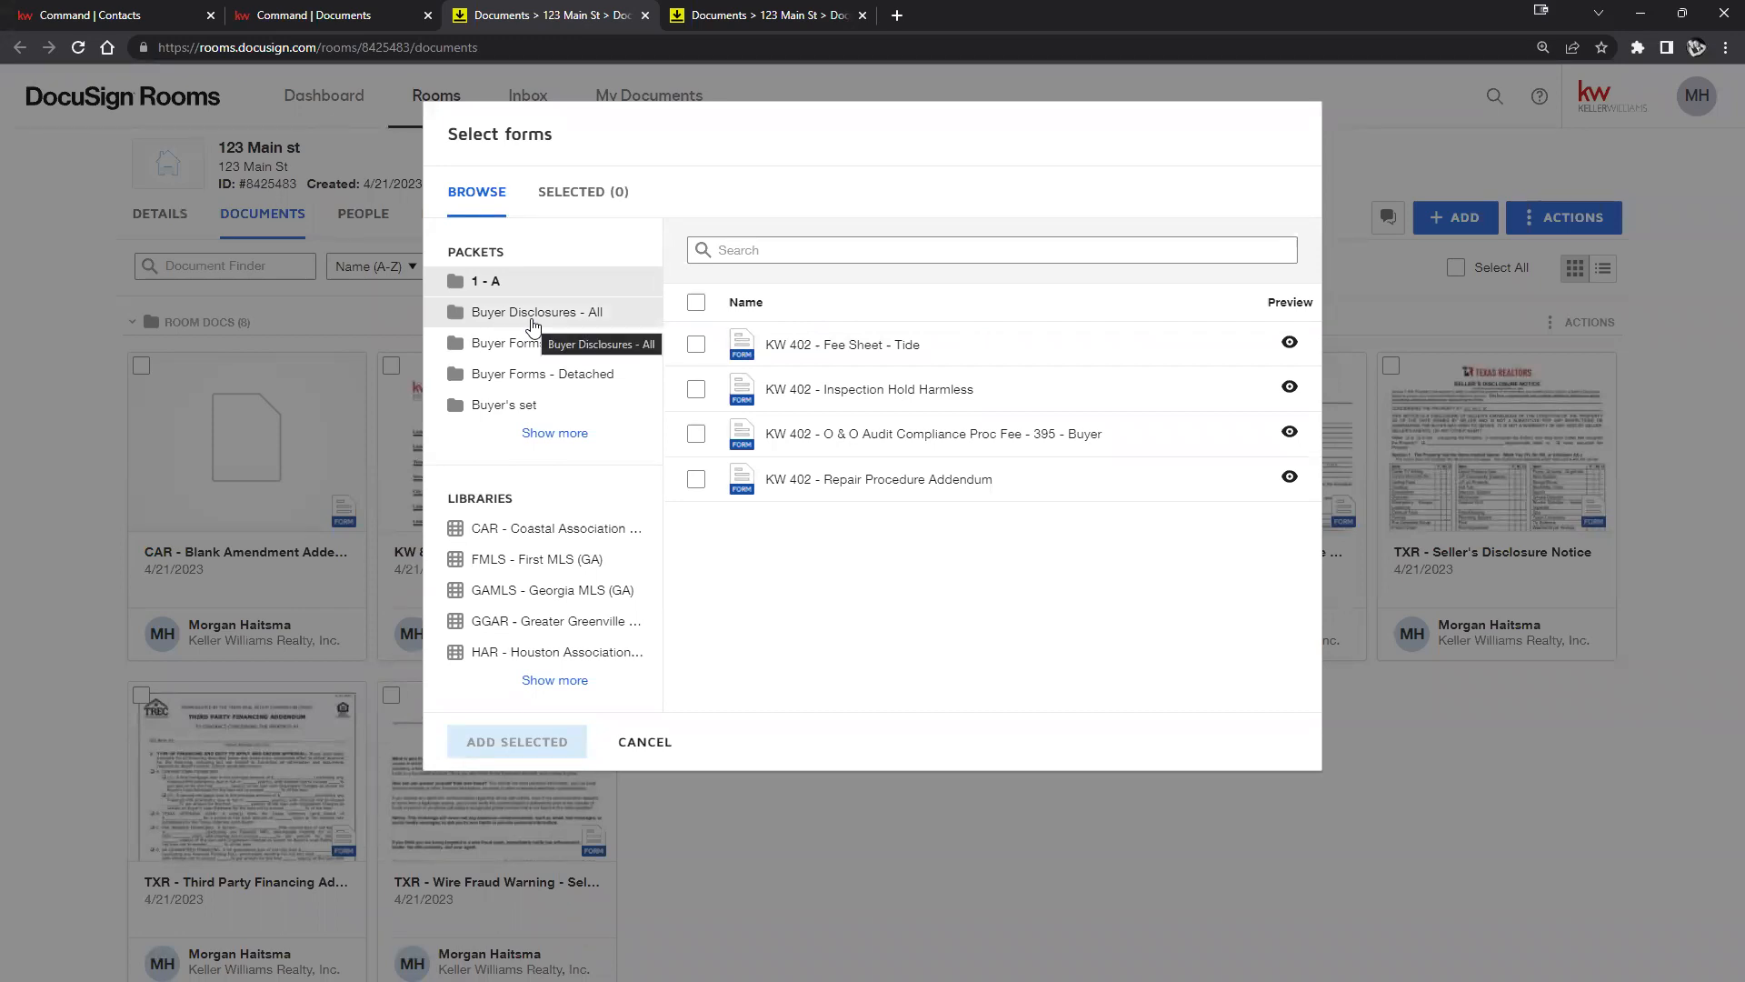
{"action": "left_click", "coordinate": [483, 526]}
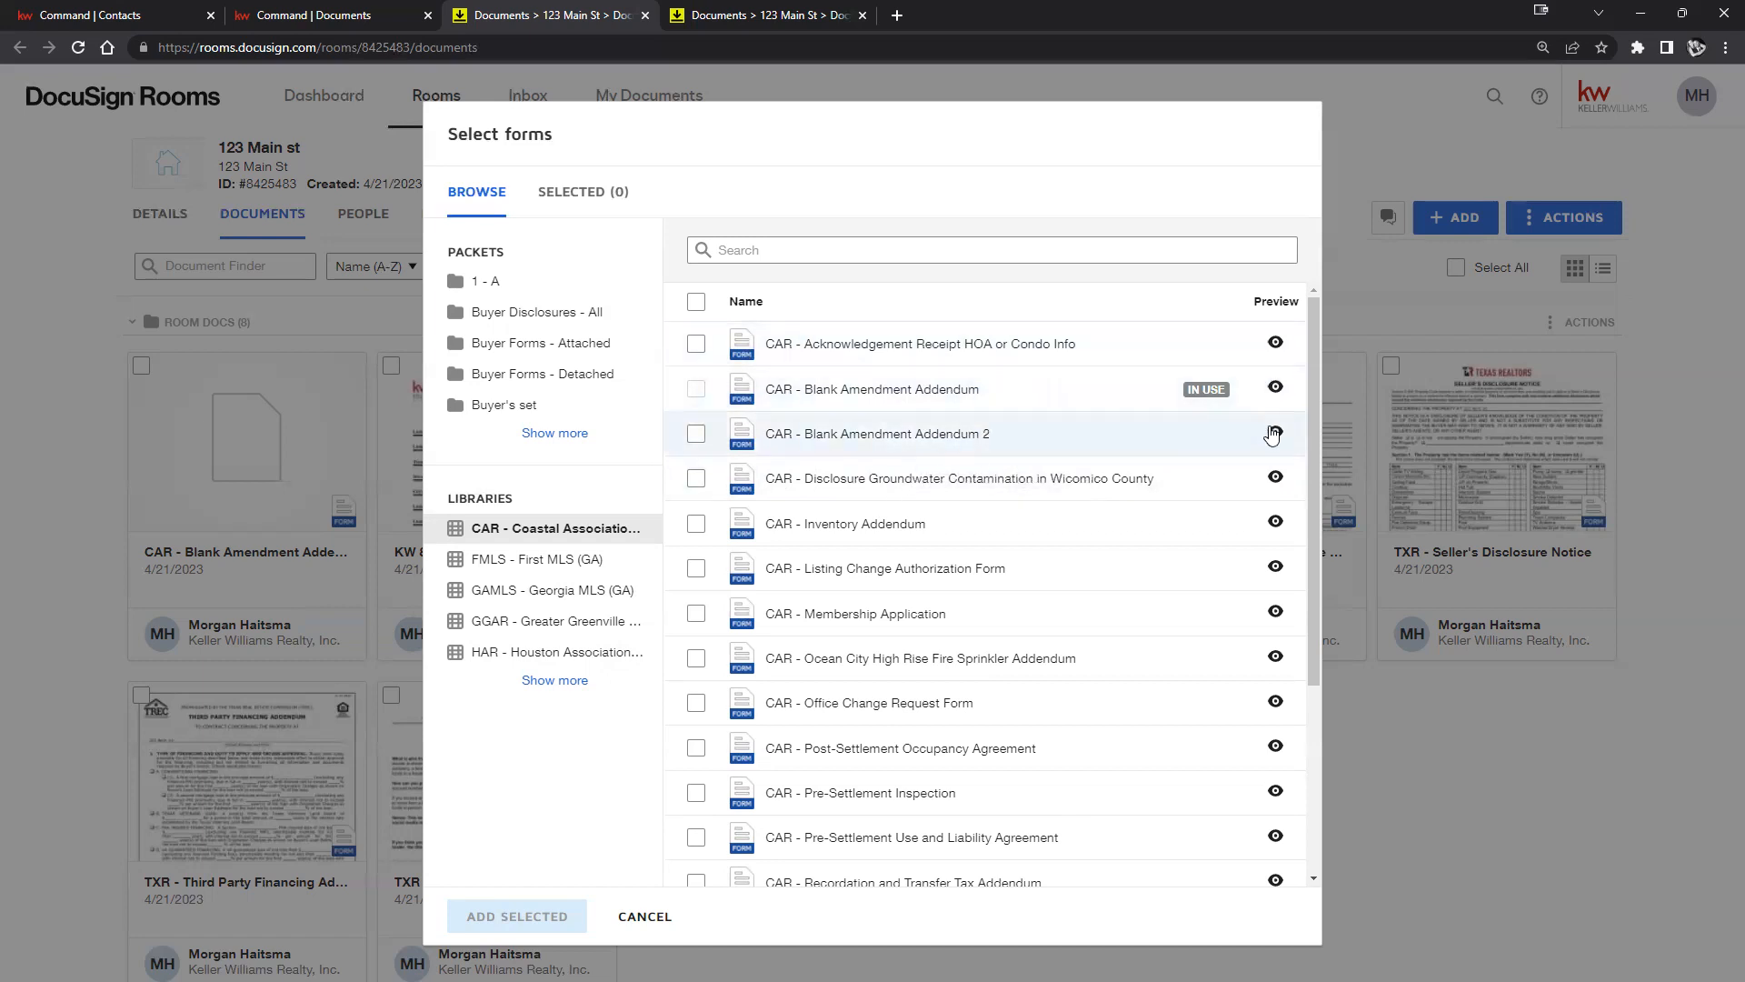
{"action": "left_click", "coordinate": [1276, 388]}
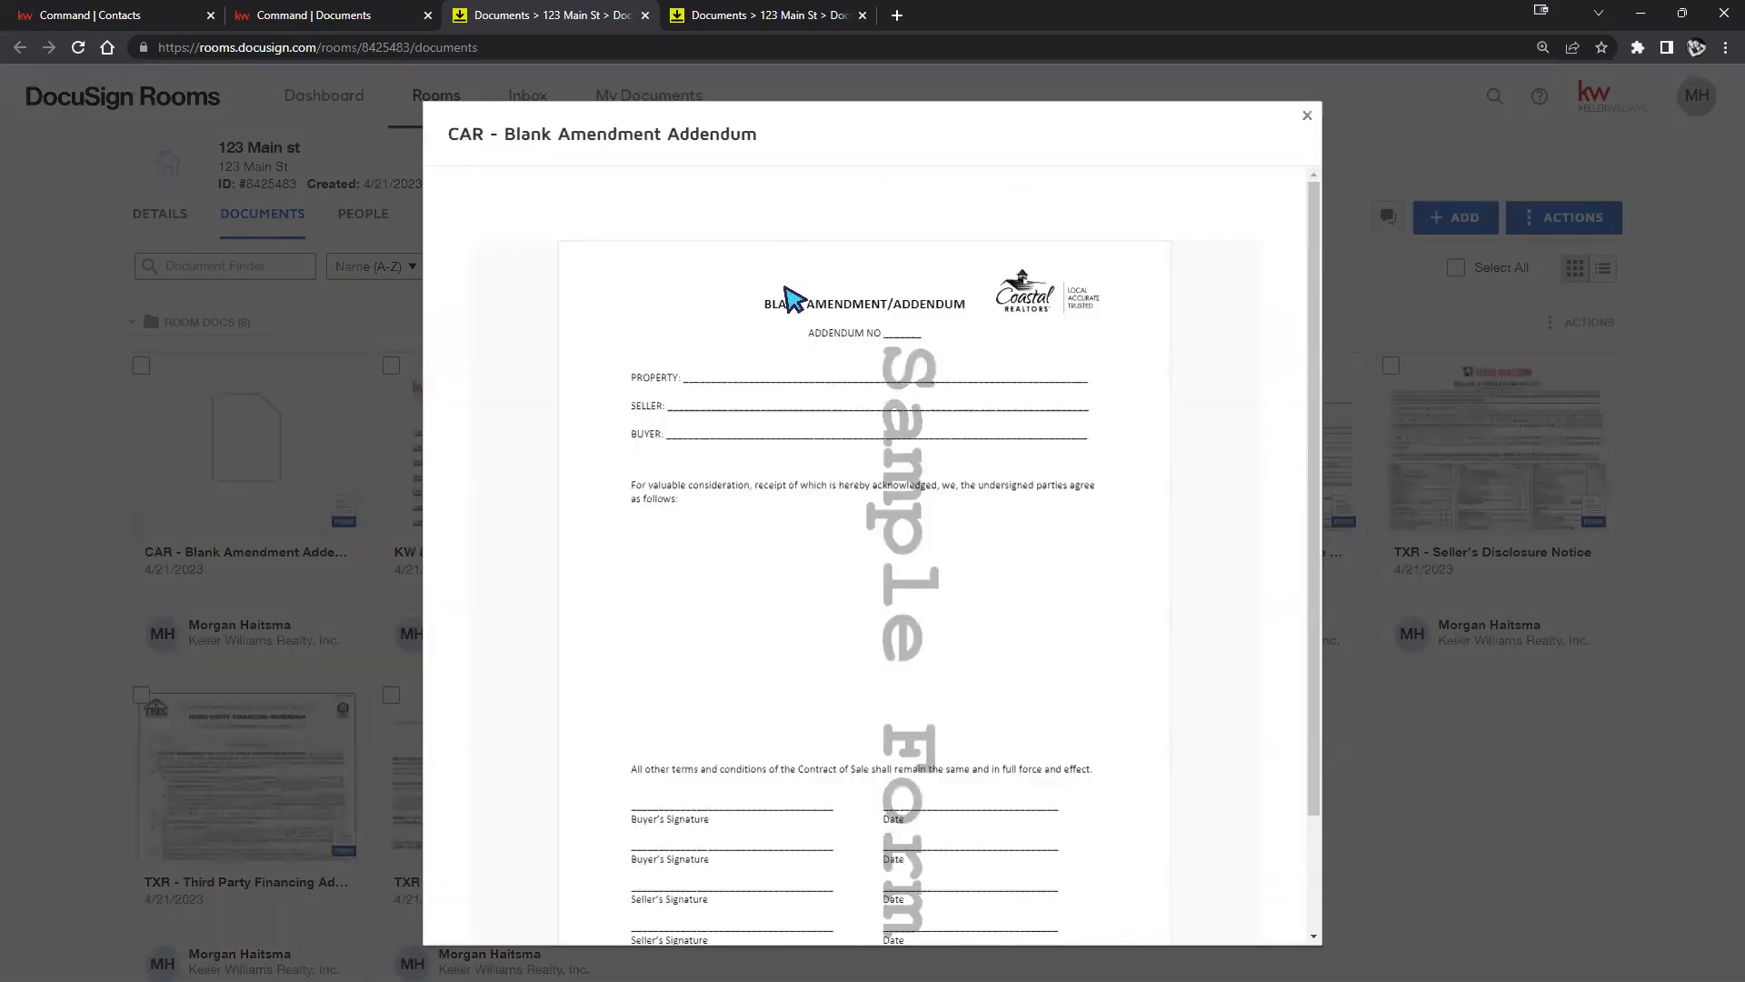
{"action": "scroll", "coordinate": [1073, 545], "scroll_direction": "down", "scroll_amount": 3}
{"action": "scroll", "coordinate": [1082, 544], "scroll_direction": "up", "scroll_amount": 3}
{"action": "left_click", "coordinate": [1309, 116]}
Preview CAR - Blank Amendment Addendum 2, then select it and add it to the room.
{"action": "left_click", "coordinate": [1275, 433]}
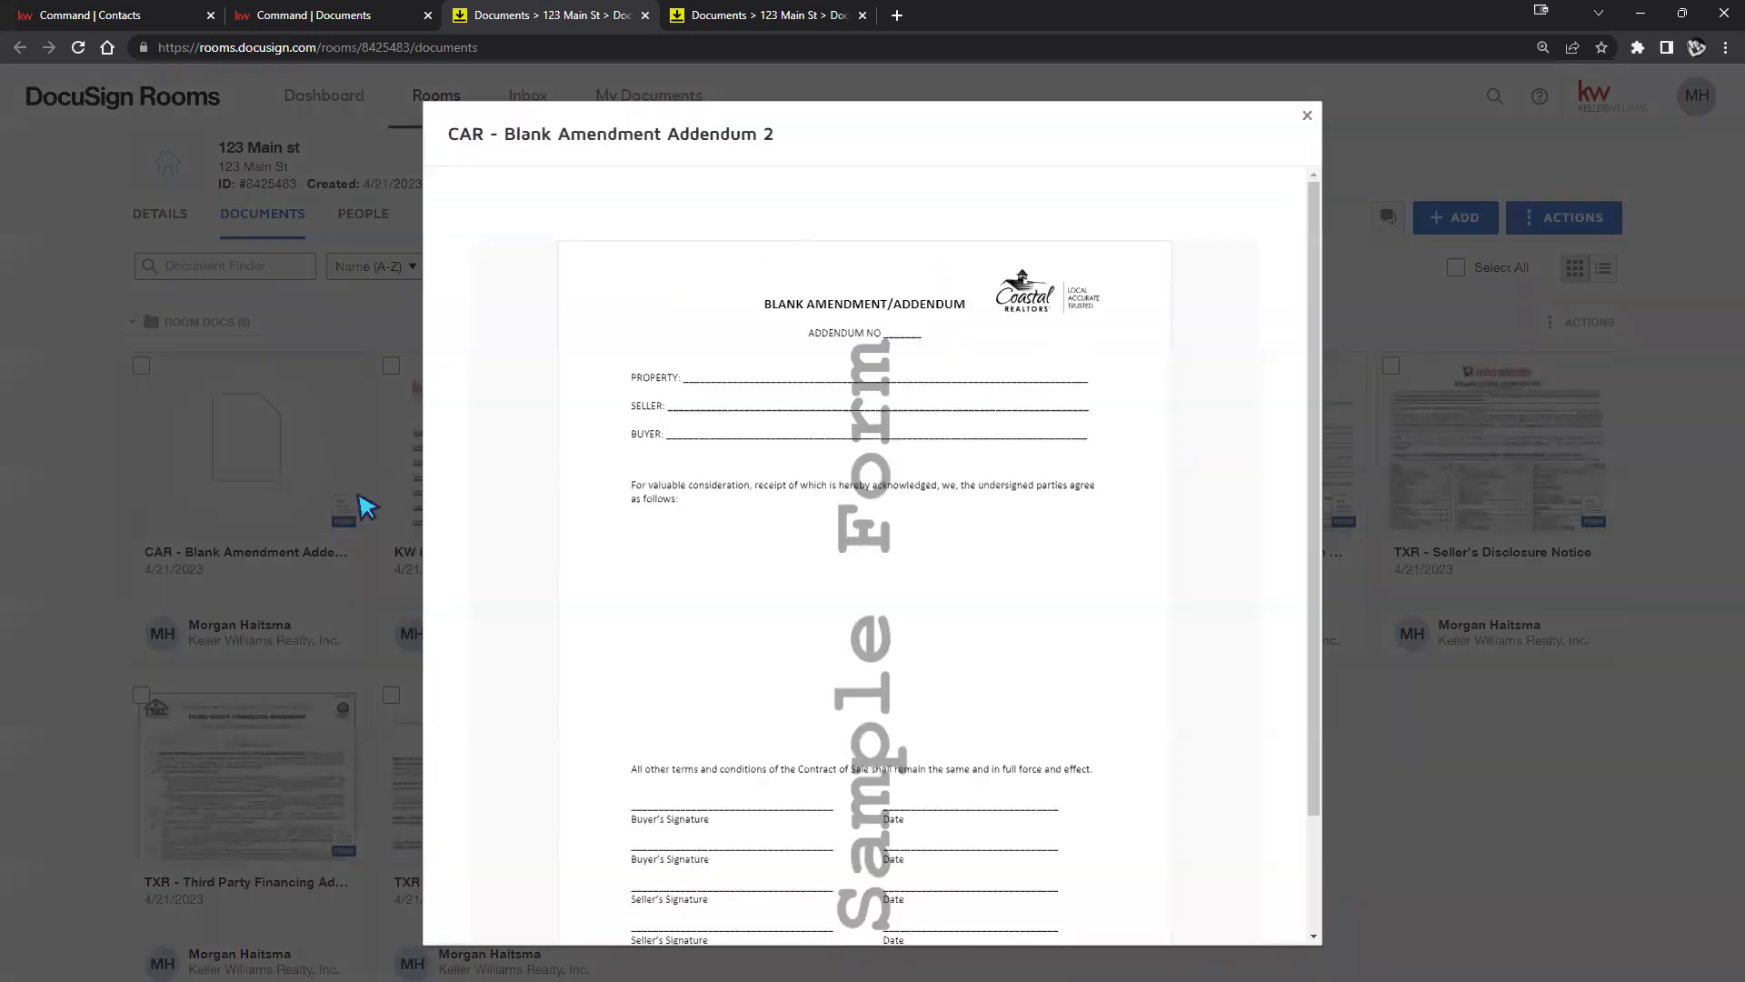
{"action": "scroll", "coordinate": [795, 440], "scroll_direction": "down", "scroll_amount": 3}
{"action": "scroll", "coordinate": [978, 412], "scroll_direction": "up", "scroll_amount": 3}
{"action": "left_click", "coordinate": [1307, 115]}
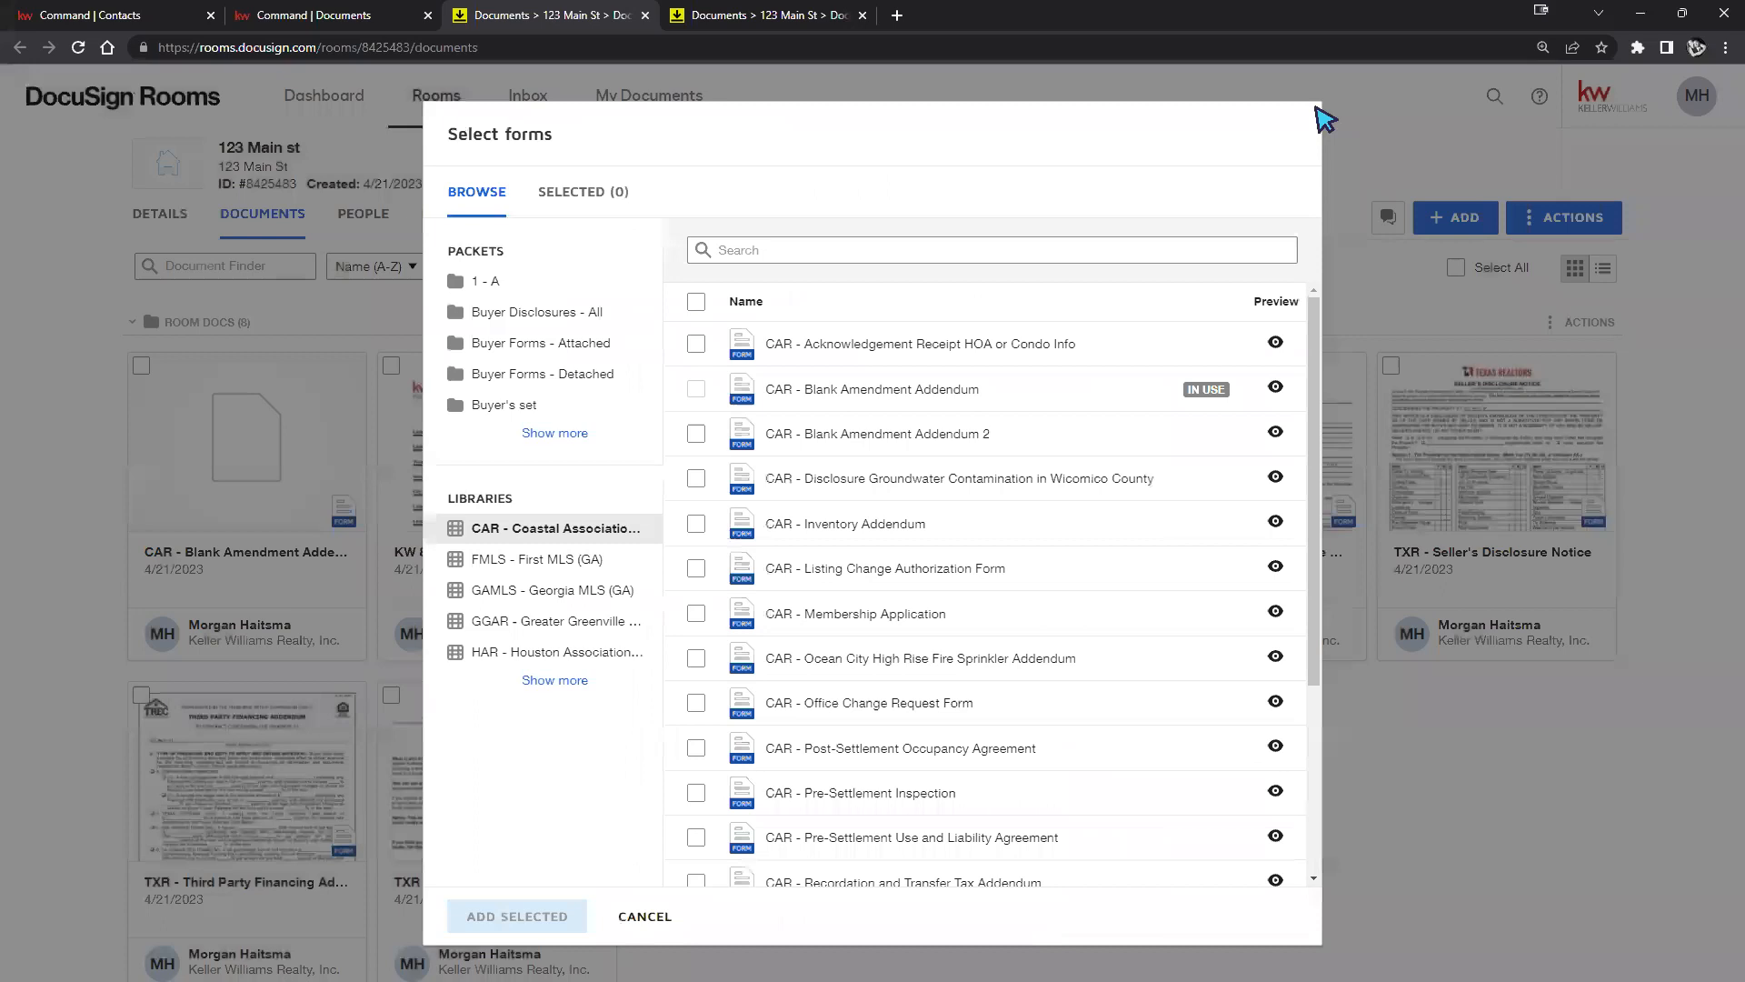
{"action": "left_click", "coordinate": [696, 433]}
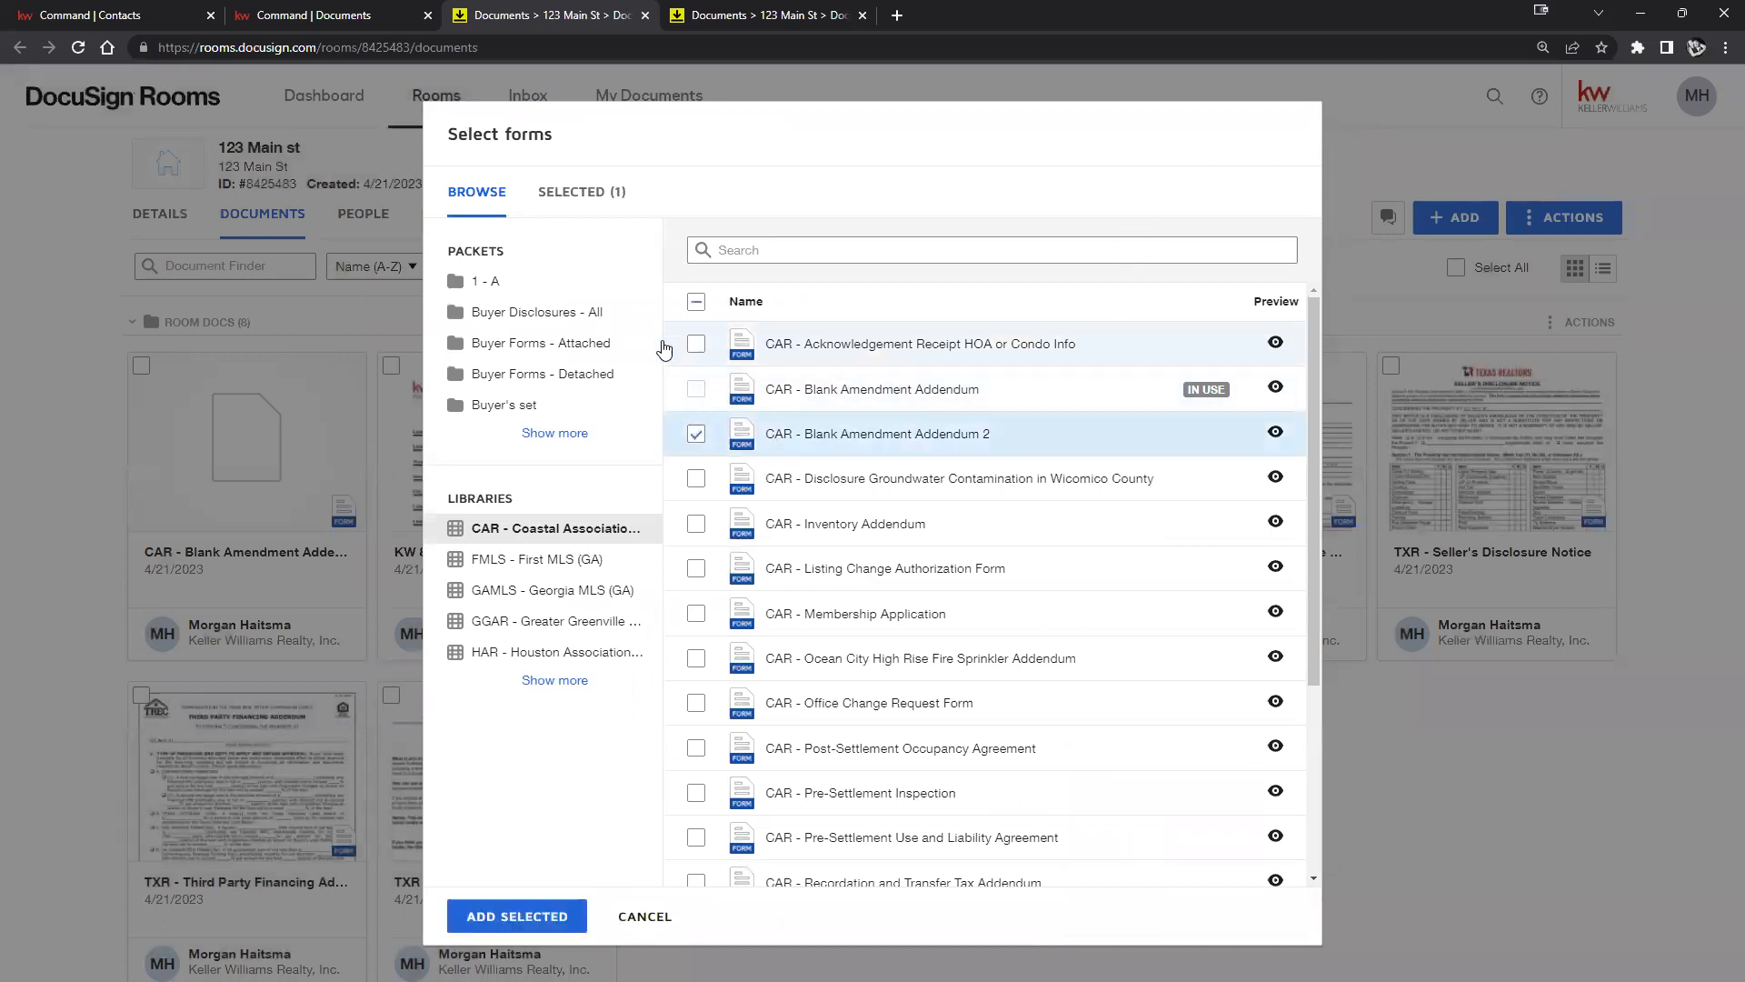
{"action": "left_click", "coordinate": [517, 916]}
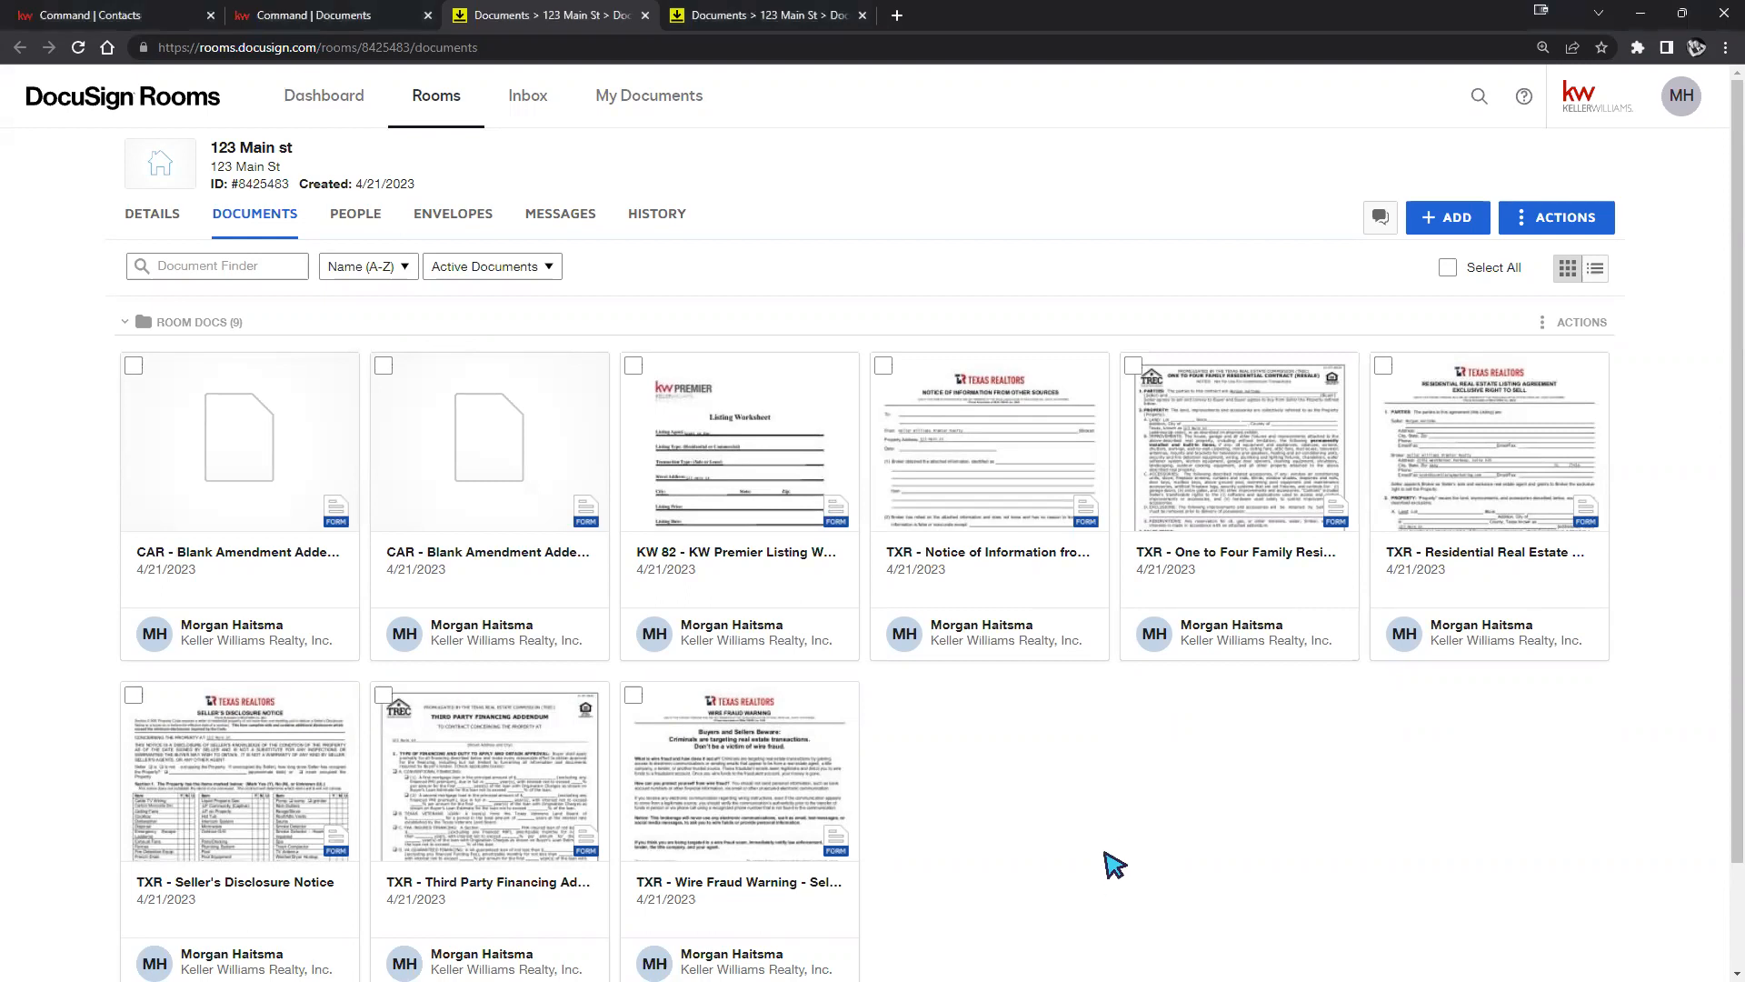
Review the nine room documents, then collapse the Room Docs folder.
{"action": "scroll", "coordinate": [1000, 663], "scroll_direction": "down", "scroll_amount": 2}
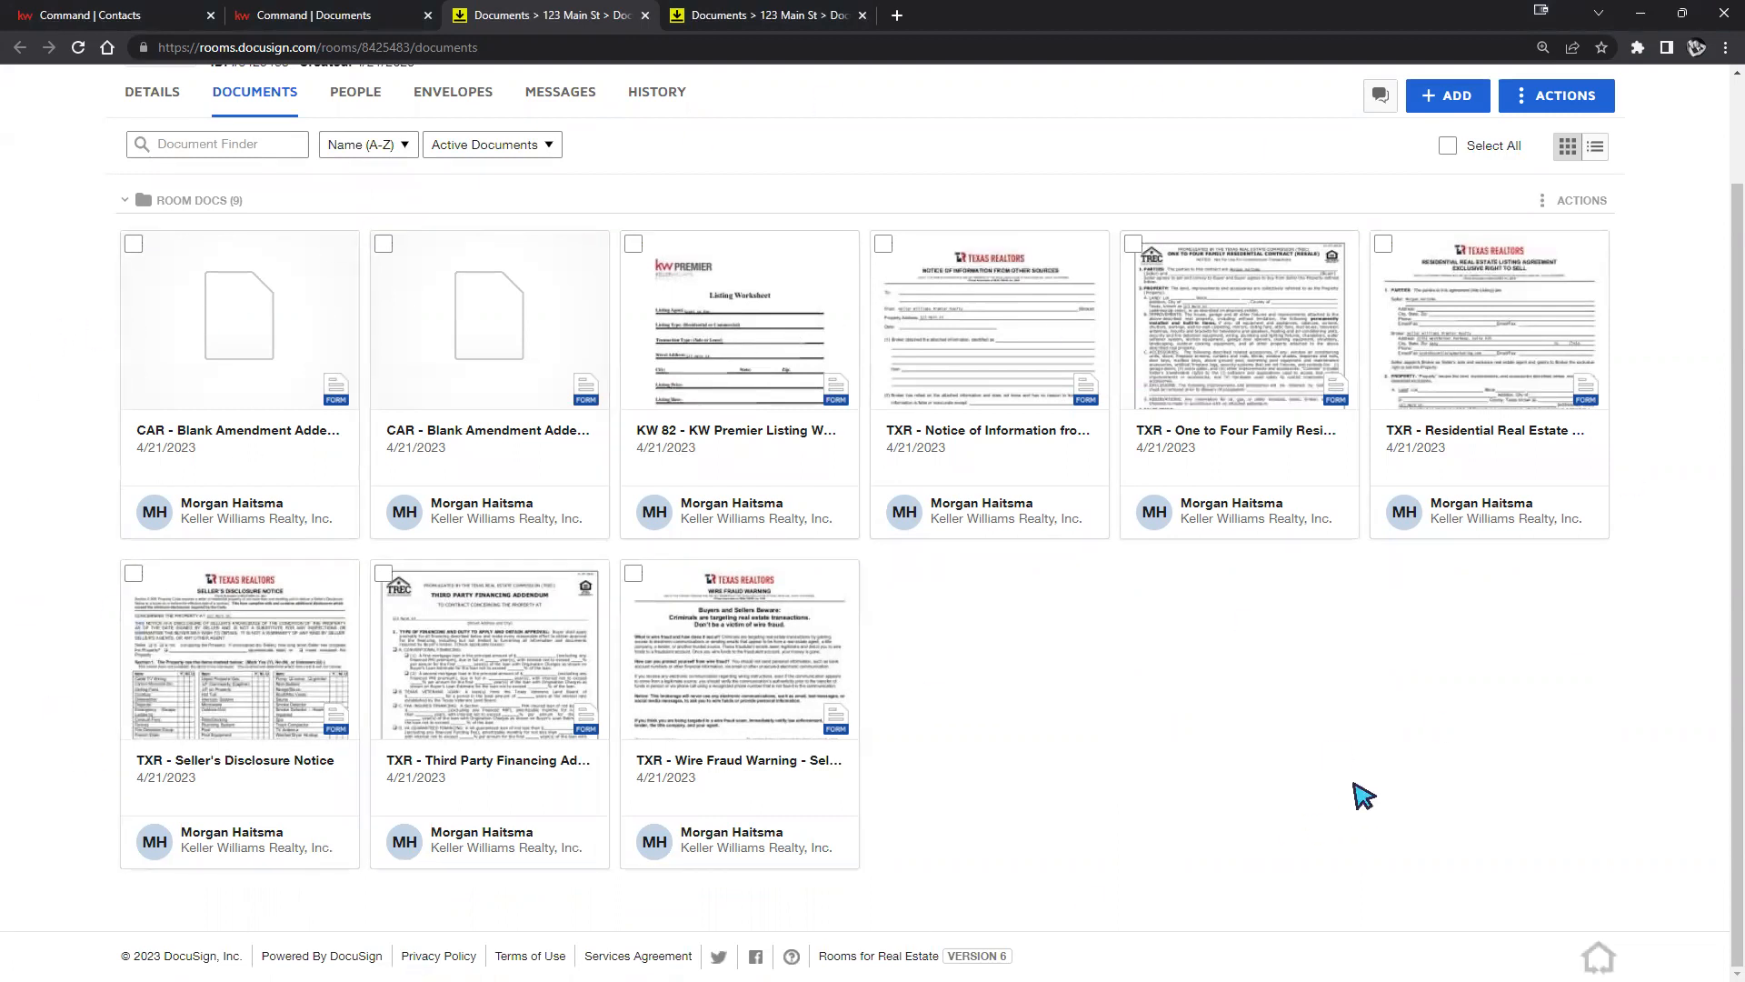
{"action": "scroll", "coordinate": [1359, 797], "scroll_direction": "up", "scroll_amount": 2}
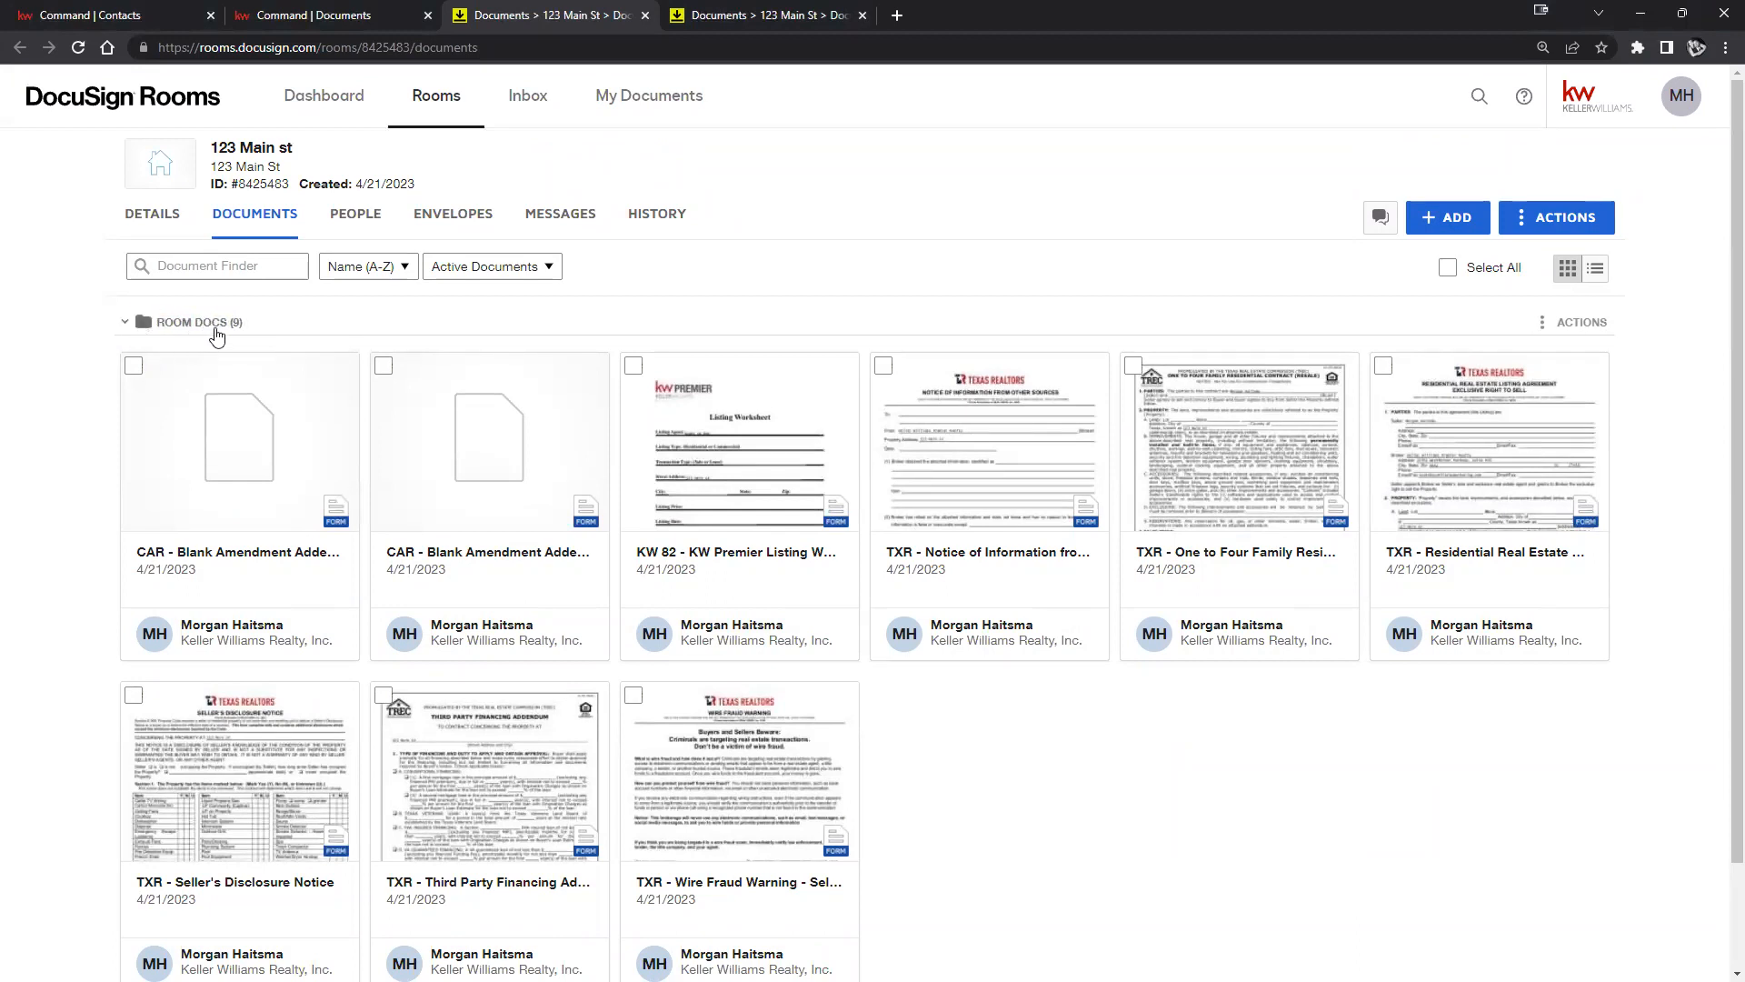
{"action": "left_click", "coordinate": [127, 323]}
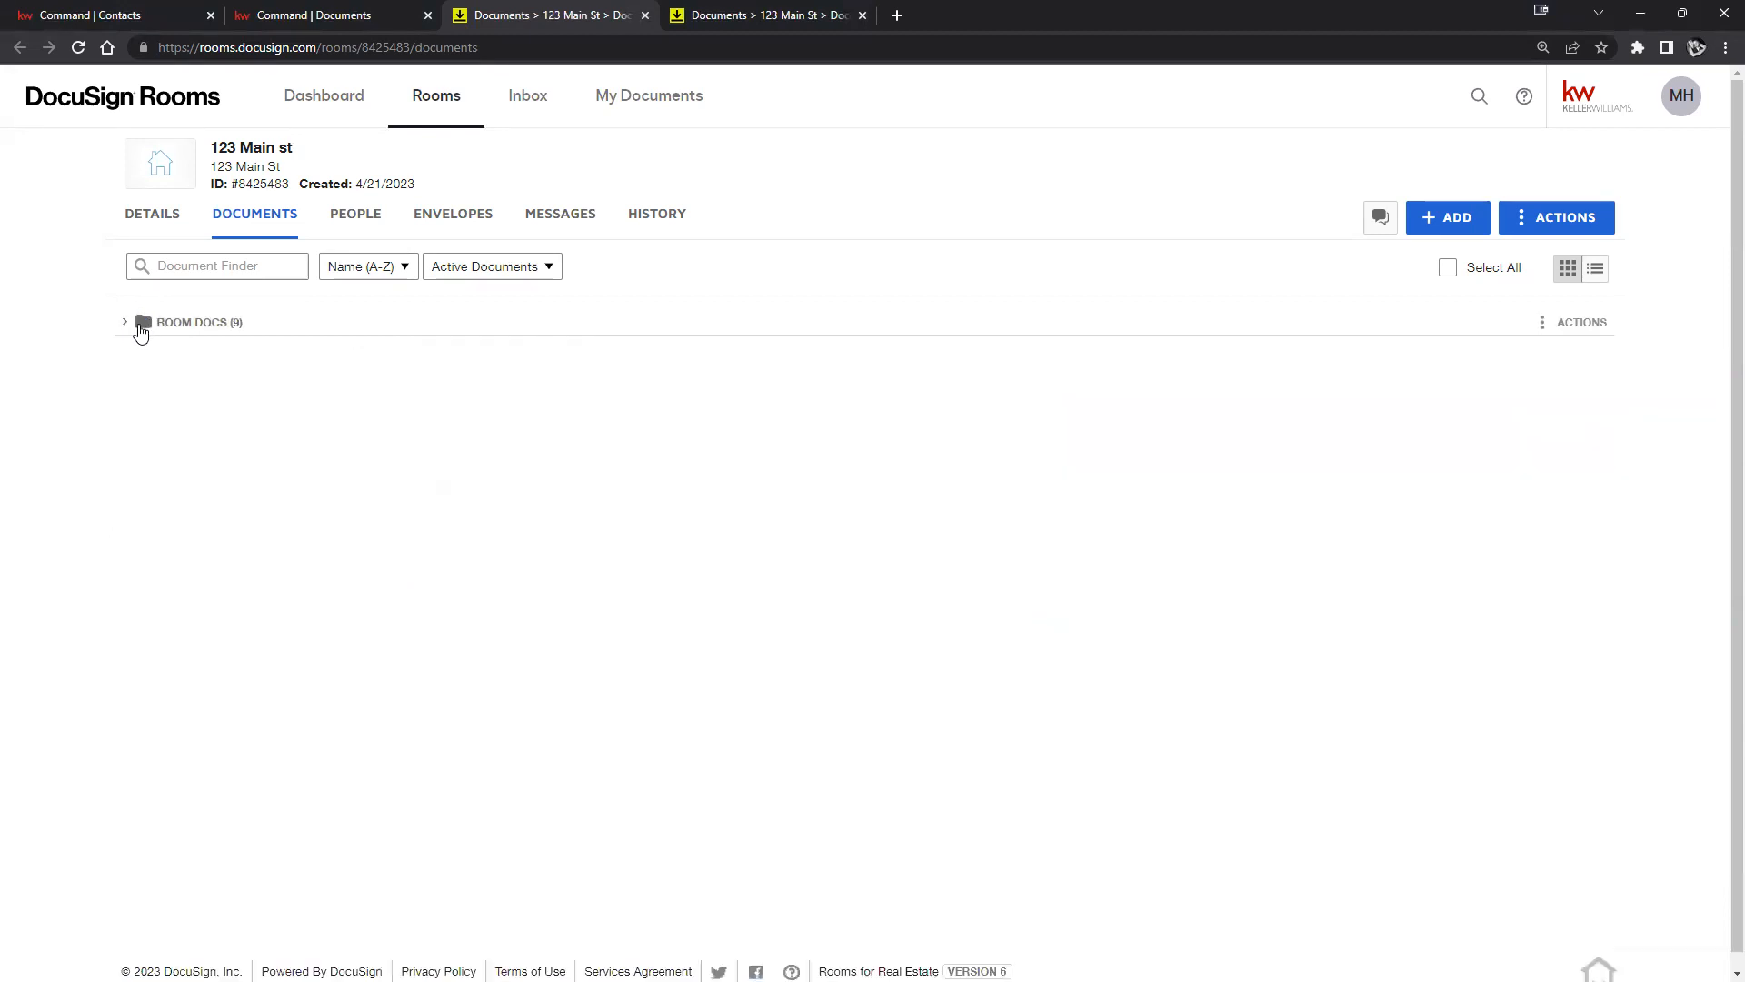
{"action": "left_click", "coordinate": [141, 329]}
{"action": "left_click", "coordinate": [140, 329]}
Create a folder named 'Signed Docs' in the 123 Main st room via Actions > Add Folder.
{"action": "left_click", "coordinate": [1525, 219]}
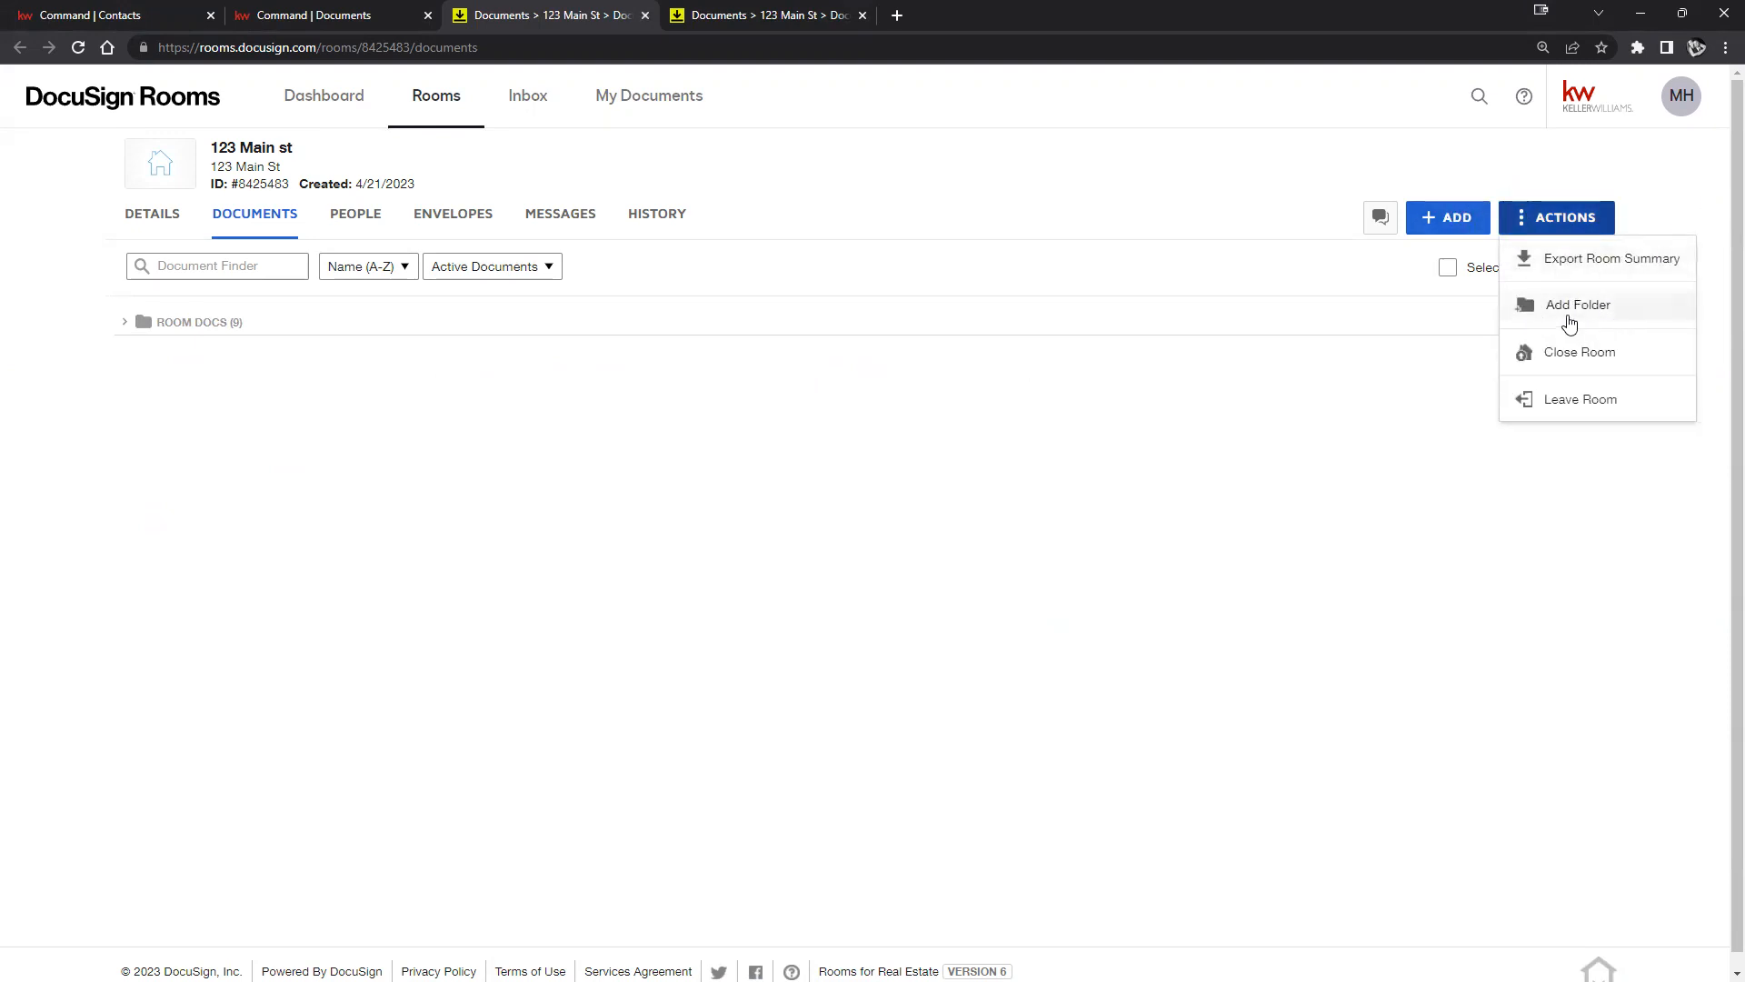
{"action": "left_click", "coordinate": [1628, 314]}
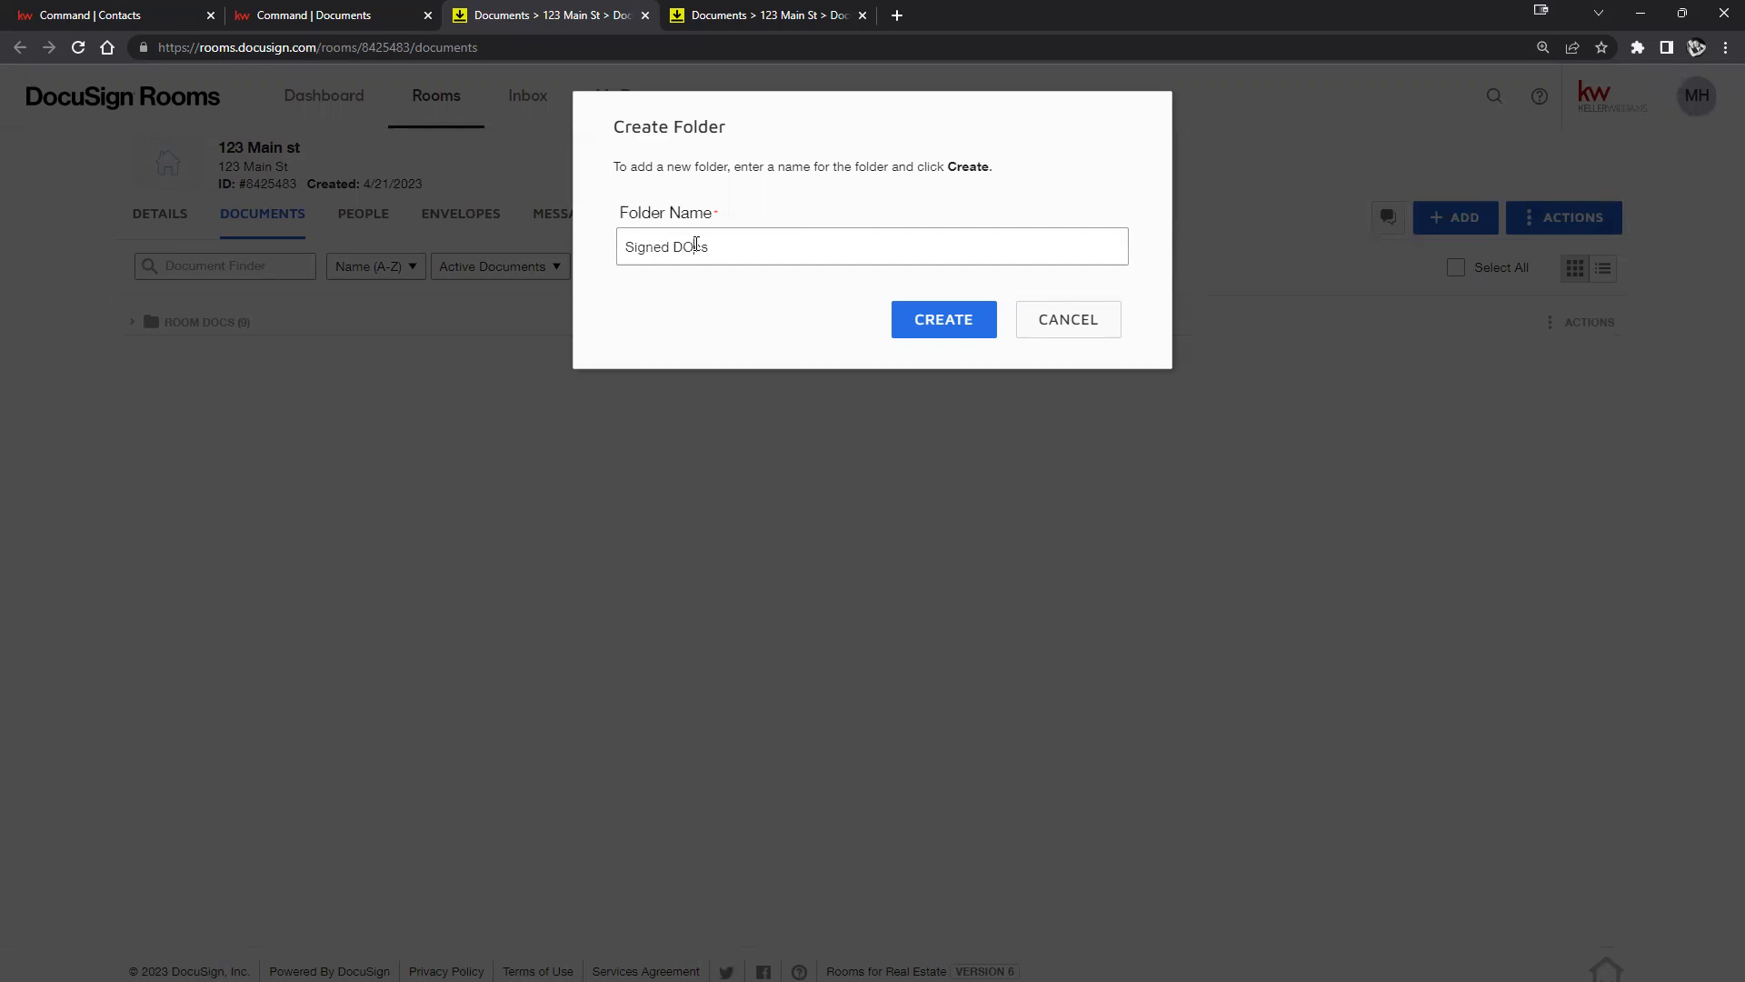
{"action": "left_click", "coordinate": [908, 321]}
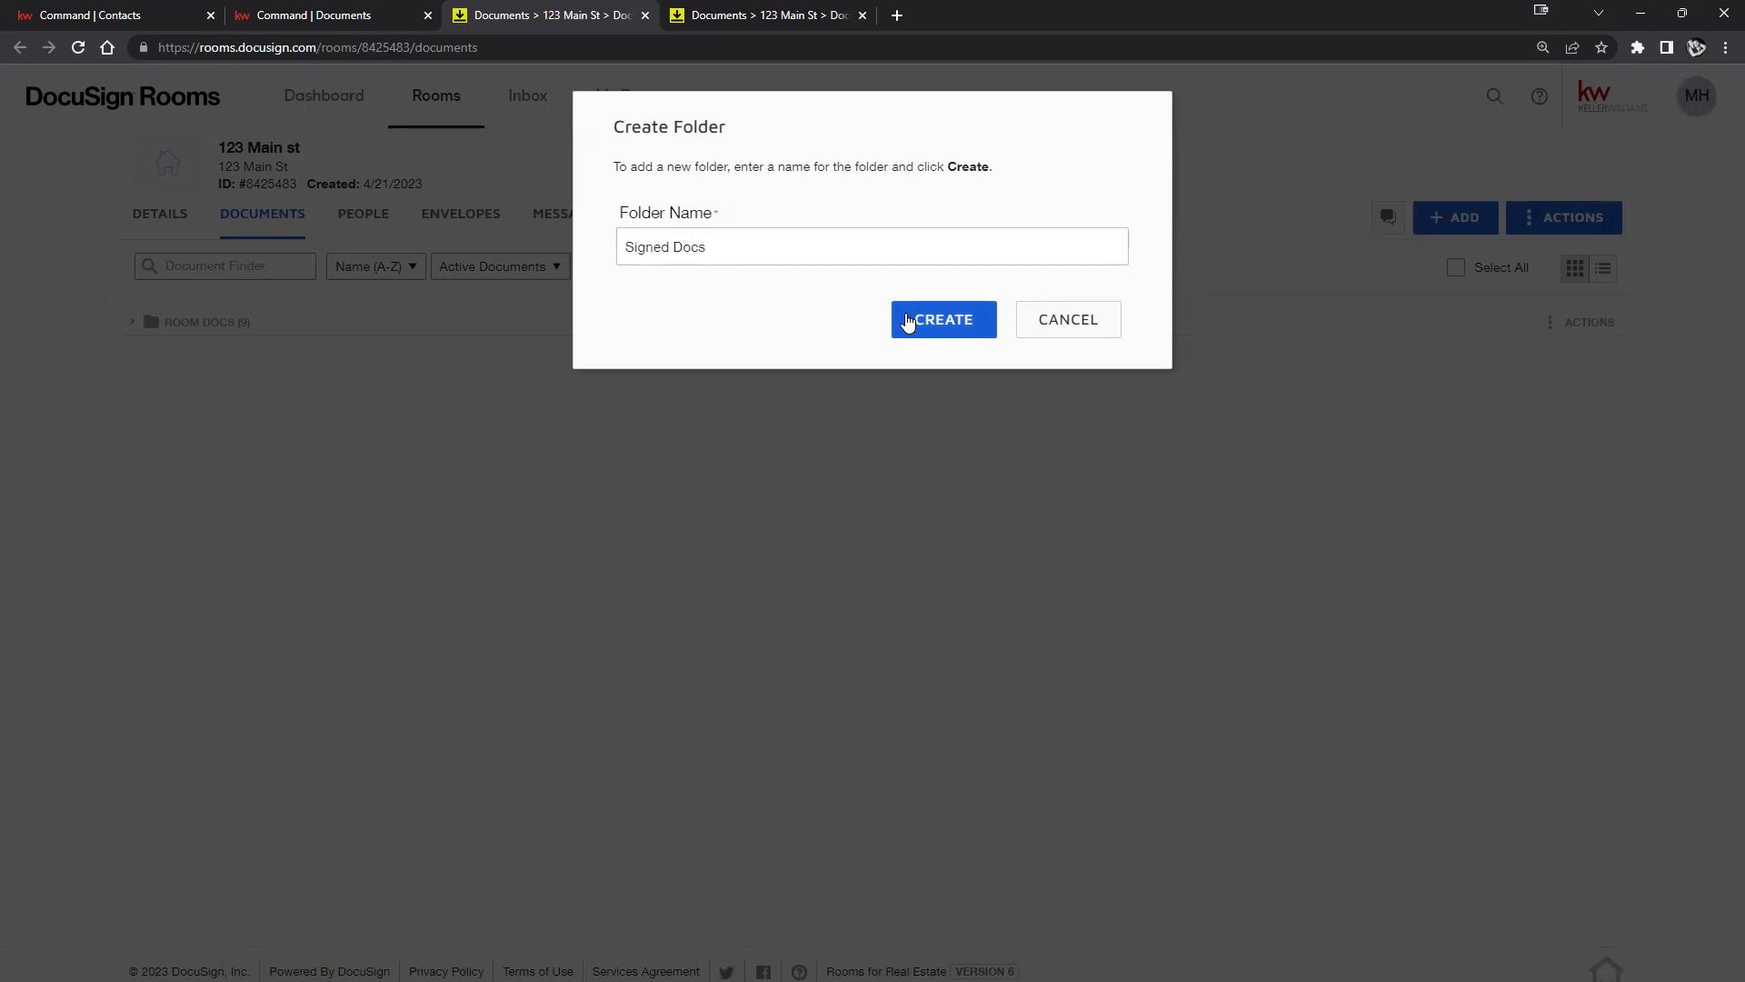
{"action": "left_click", "coordinate": [948, 329]}
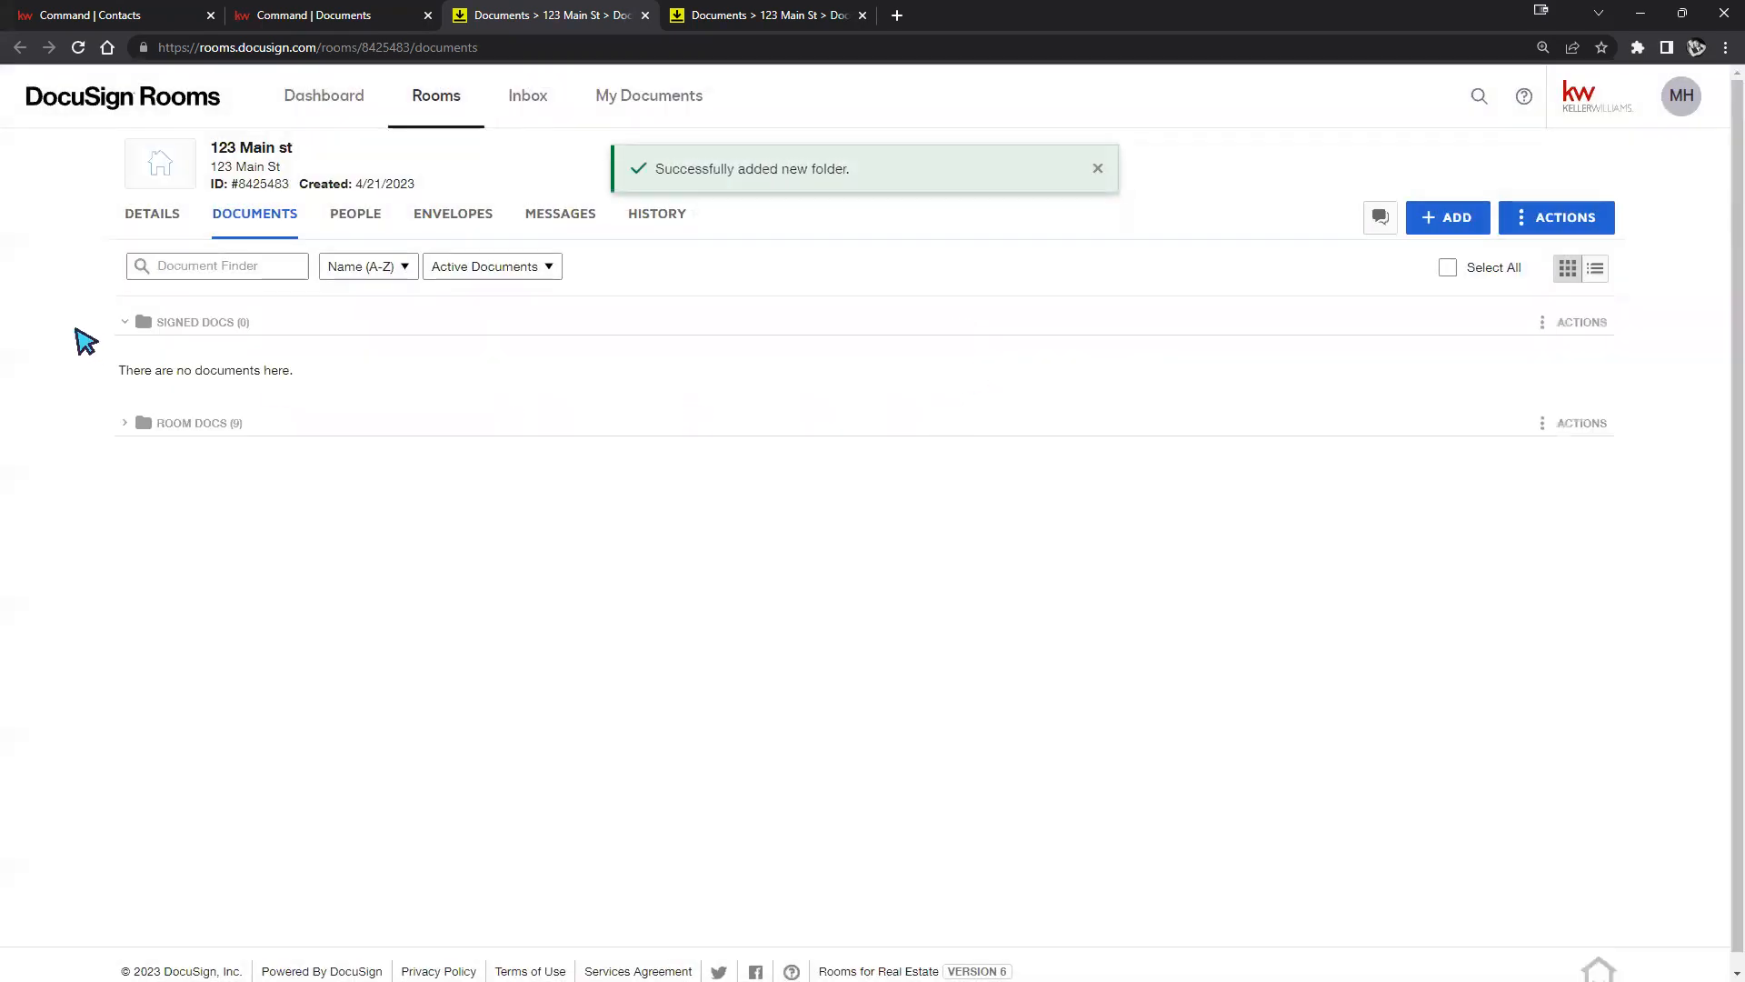
{"action": "left_click", "coordinate": [182, 424]}
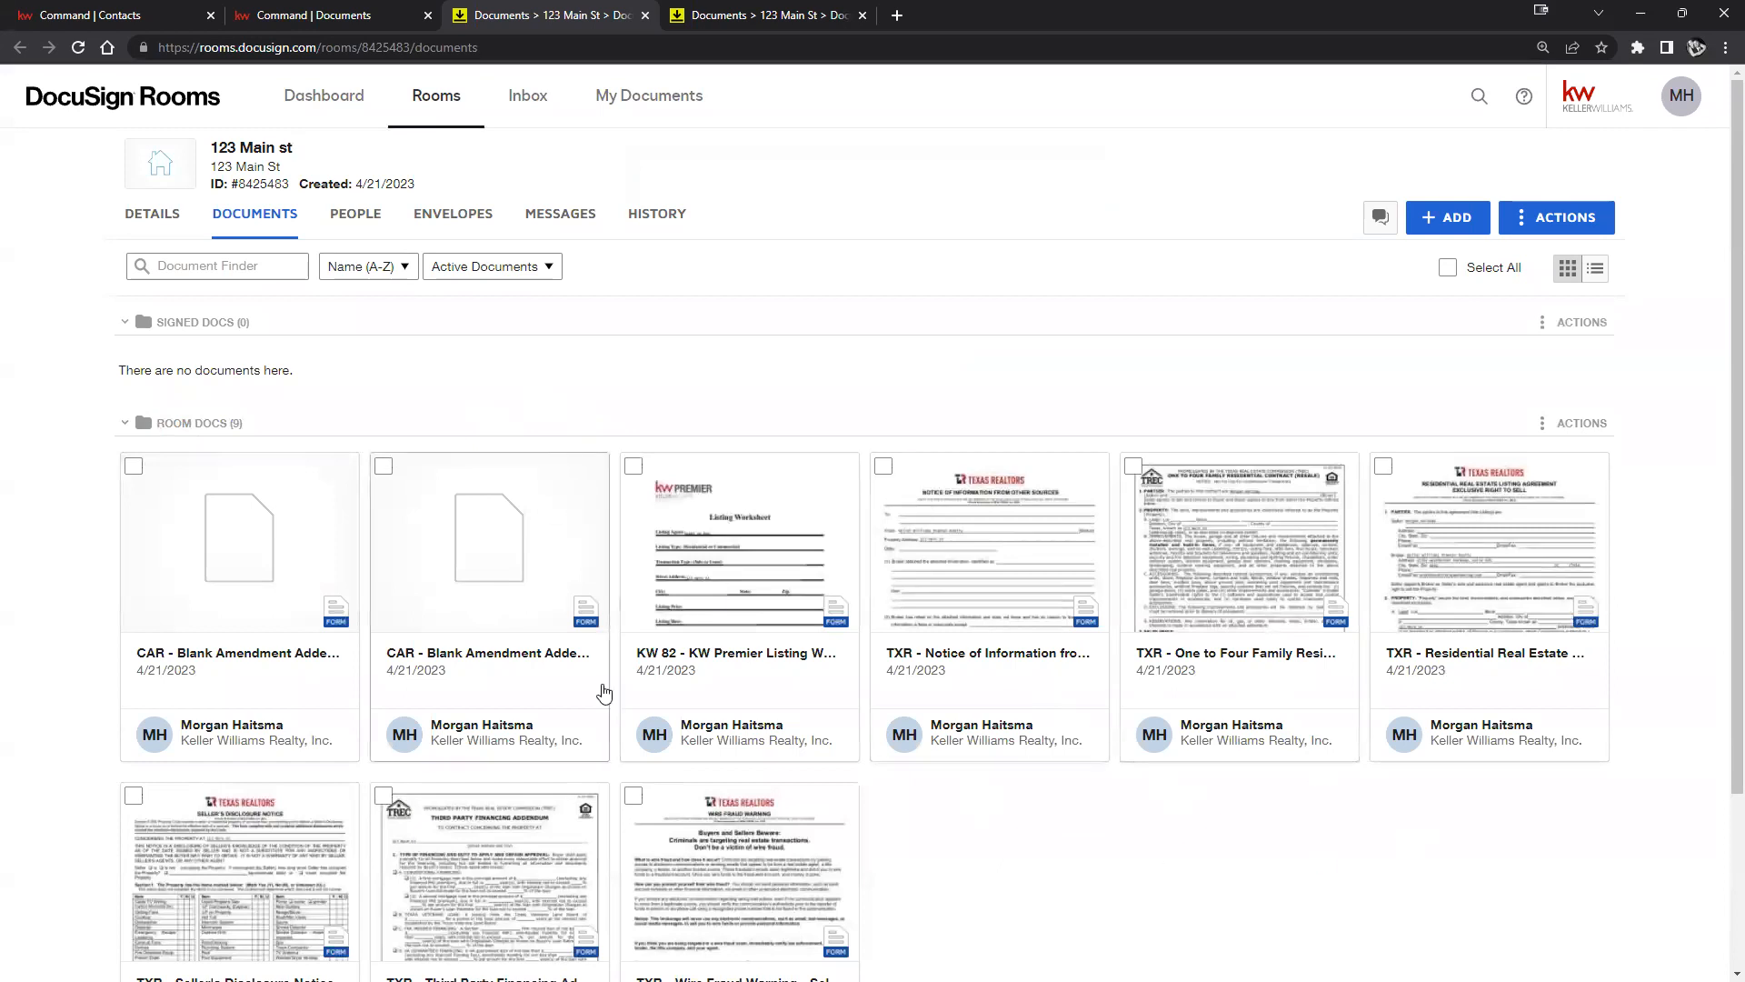
Get both the Room Docs and Signed Docs folders expanded, clearing an accidental text highlight.
{"action": "left_click", "coordinate": [136, 424]}
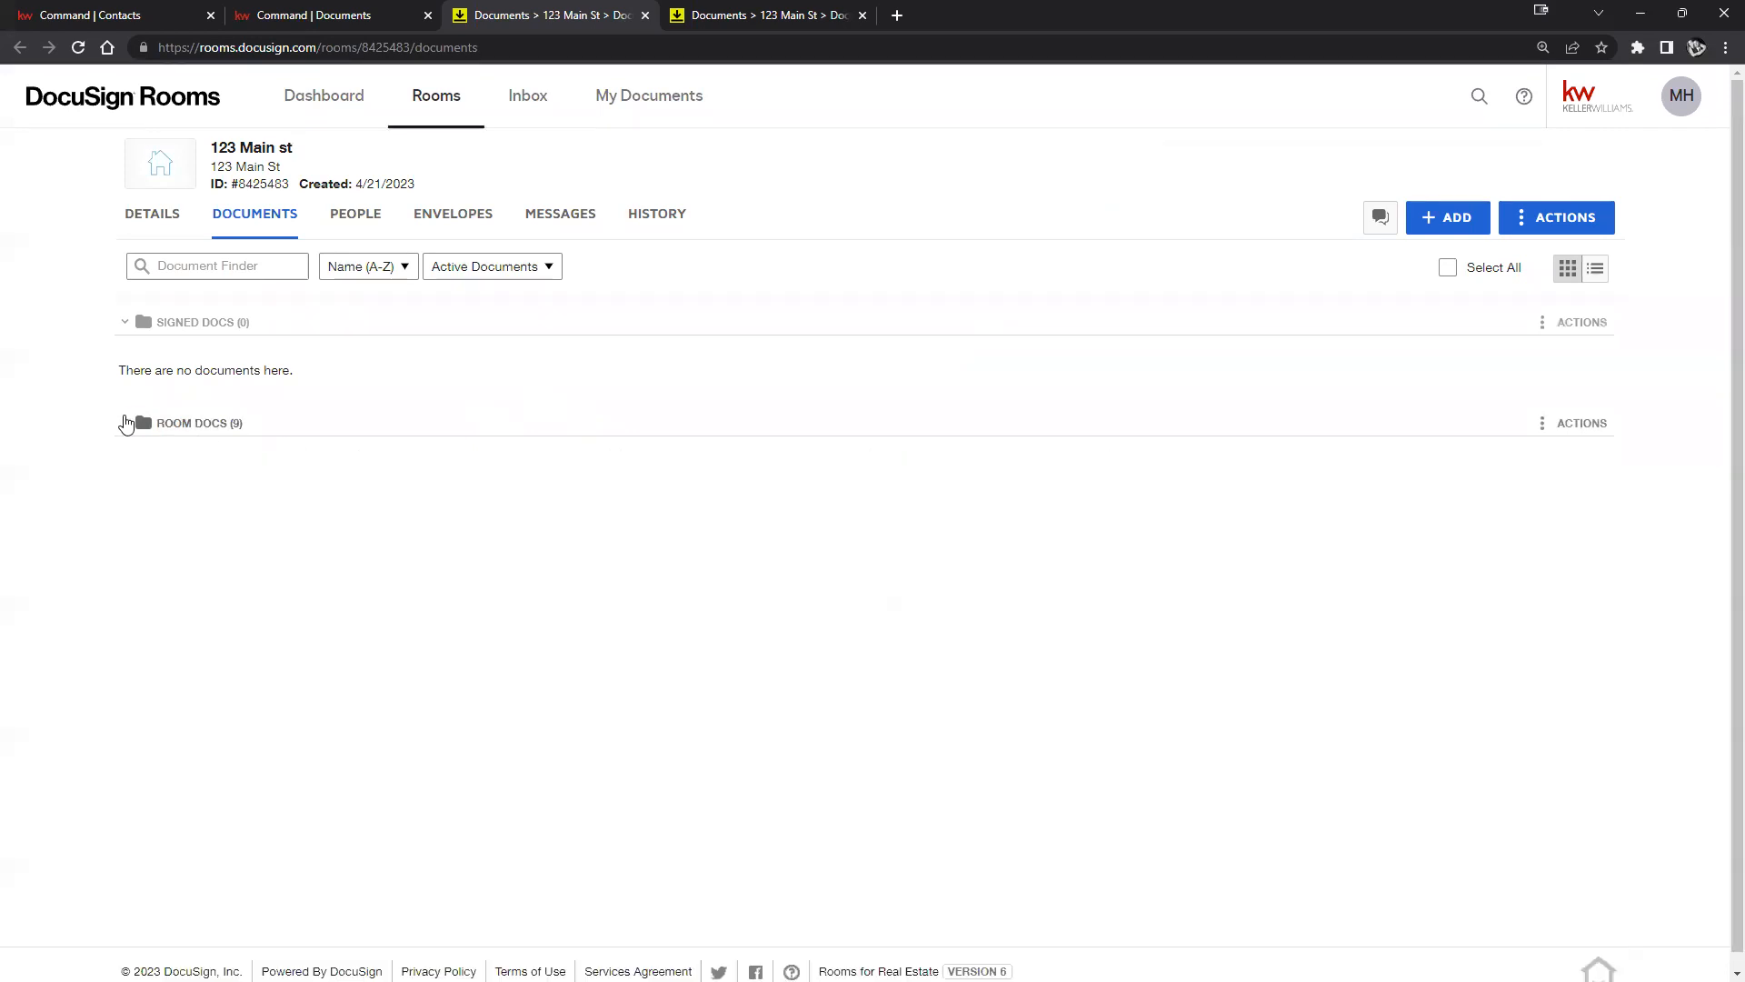
{"action": "left_click", "coordinate": [127, 325]}
{"action": "left_click_drag", "start_coordinate": [187, 363], "coordinate": [167, 322]}
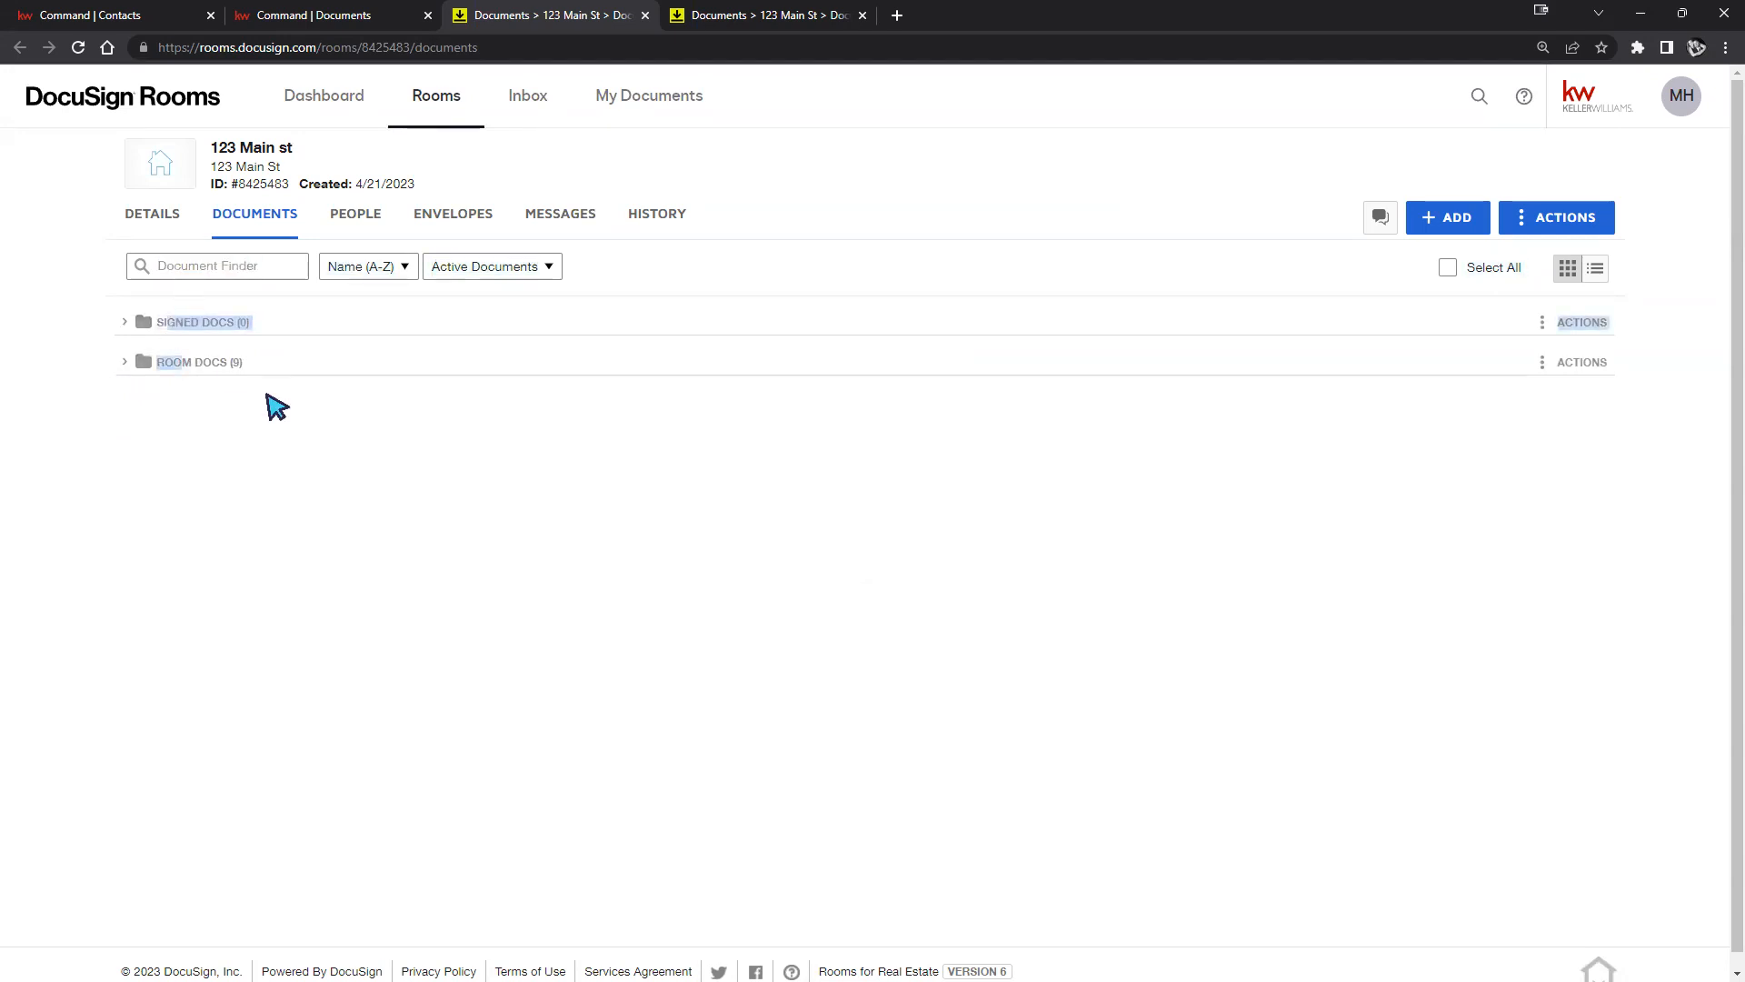
{"action": "left_click", "coordinate": [265, 391]}
{"action": "left_click", "coordinate": [136, 364]}
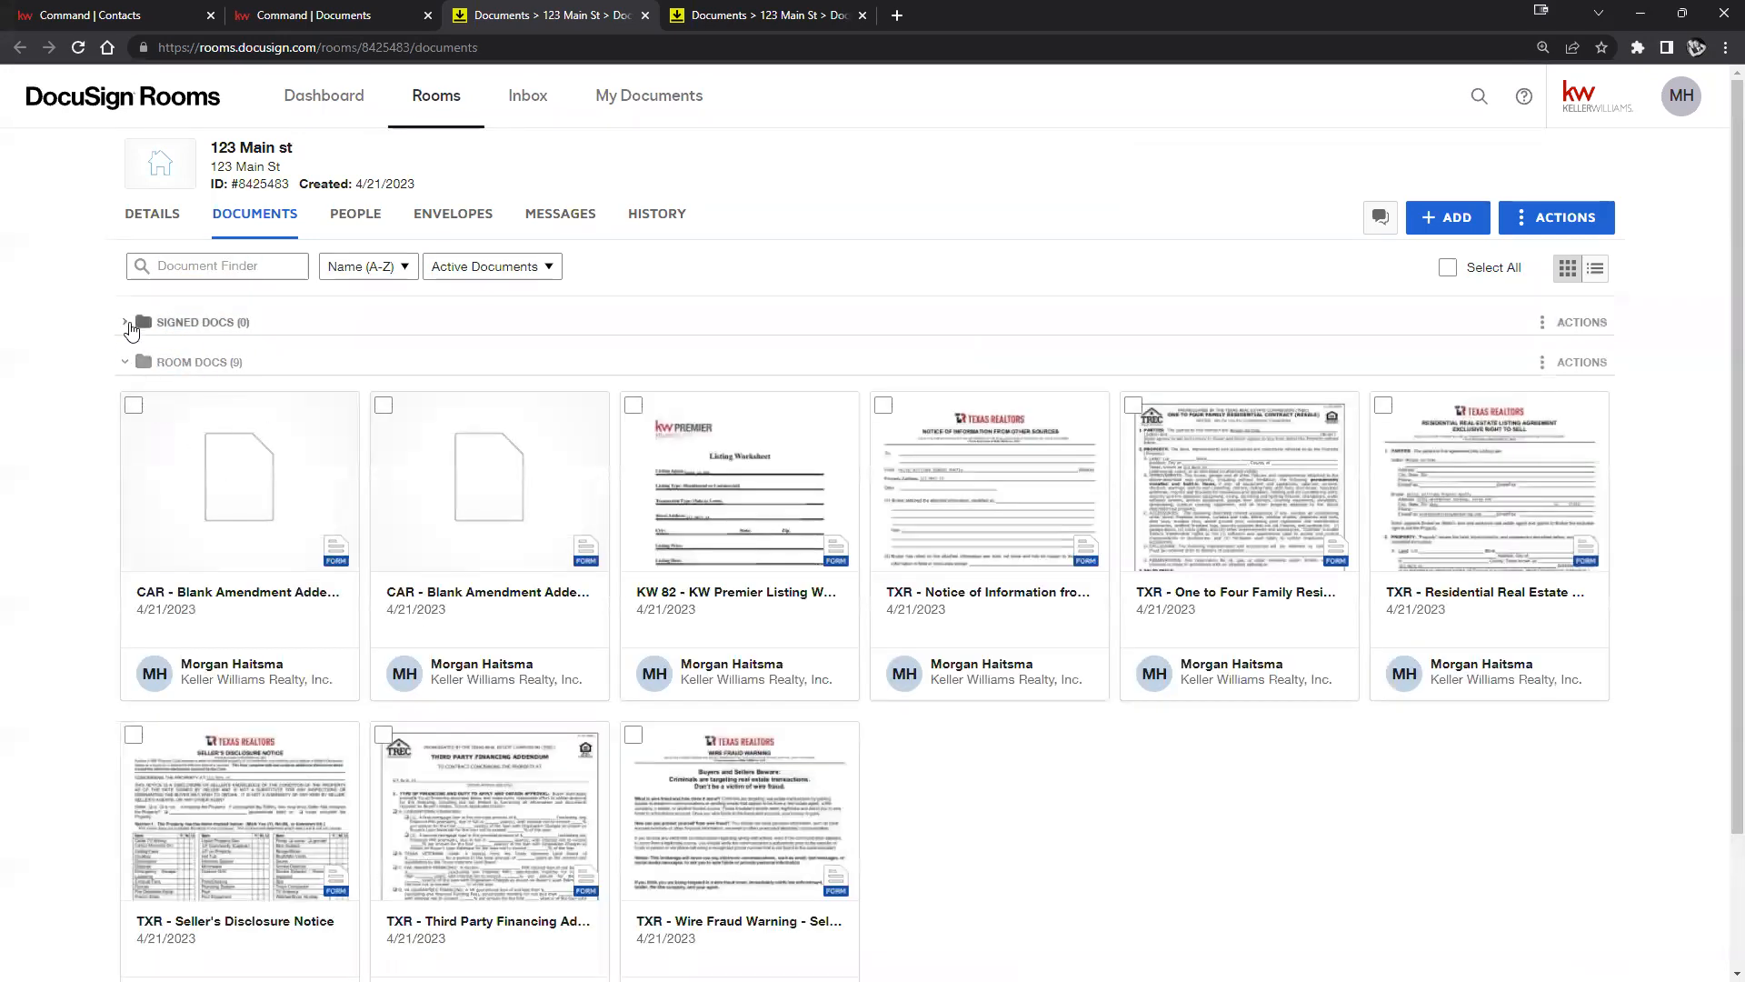
{"action": "left_click", "coordinate": [134, 325]}
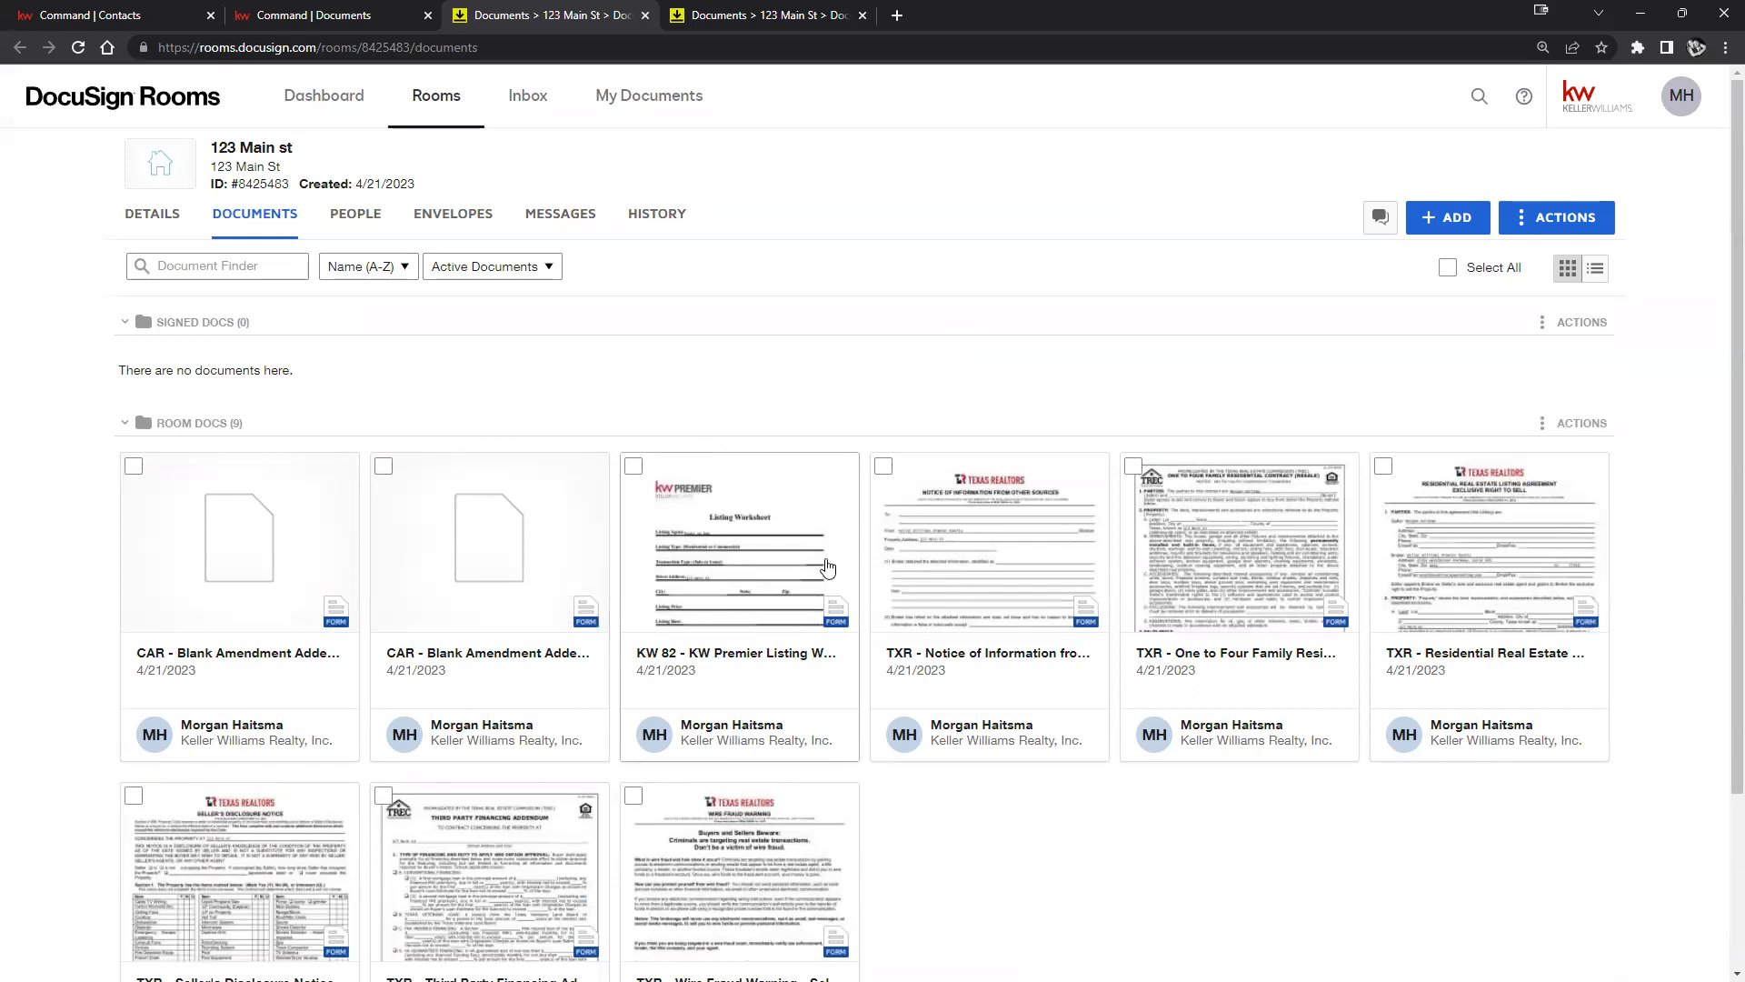
Drag the KW 82 - KW Premier Listing Worksheet from Room Docs into Signed Docs.
{"action": "left_click_drag", "start_coordinate": [802, 595], "coordinate": [662, 391]}
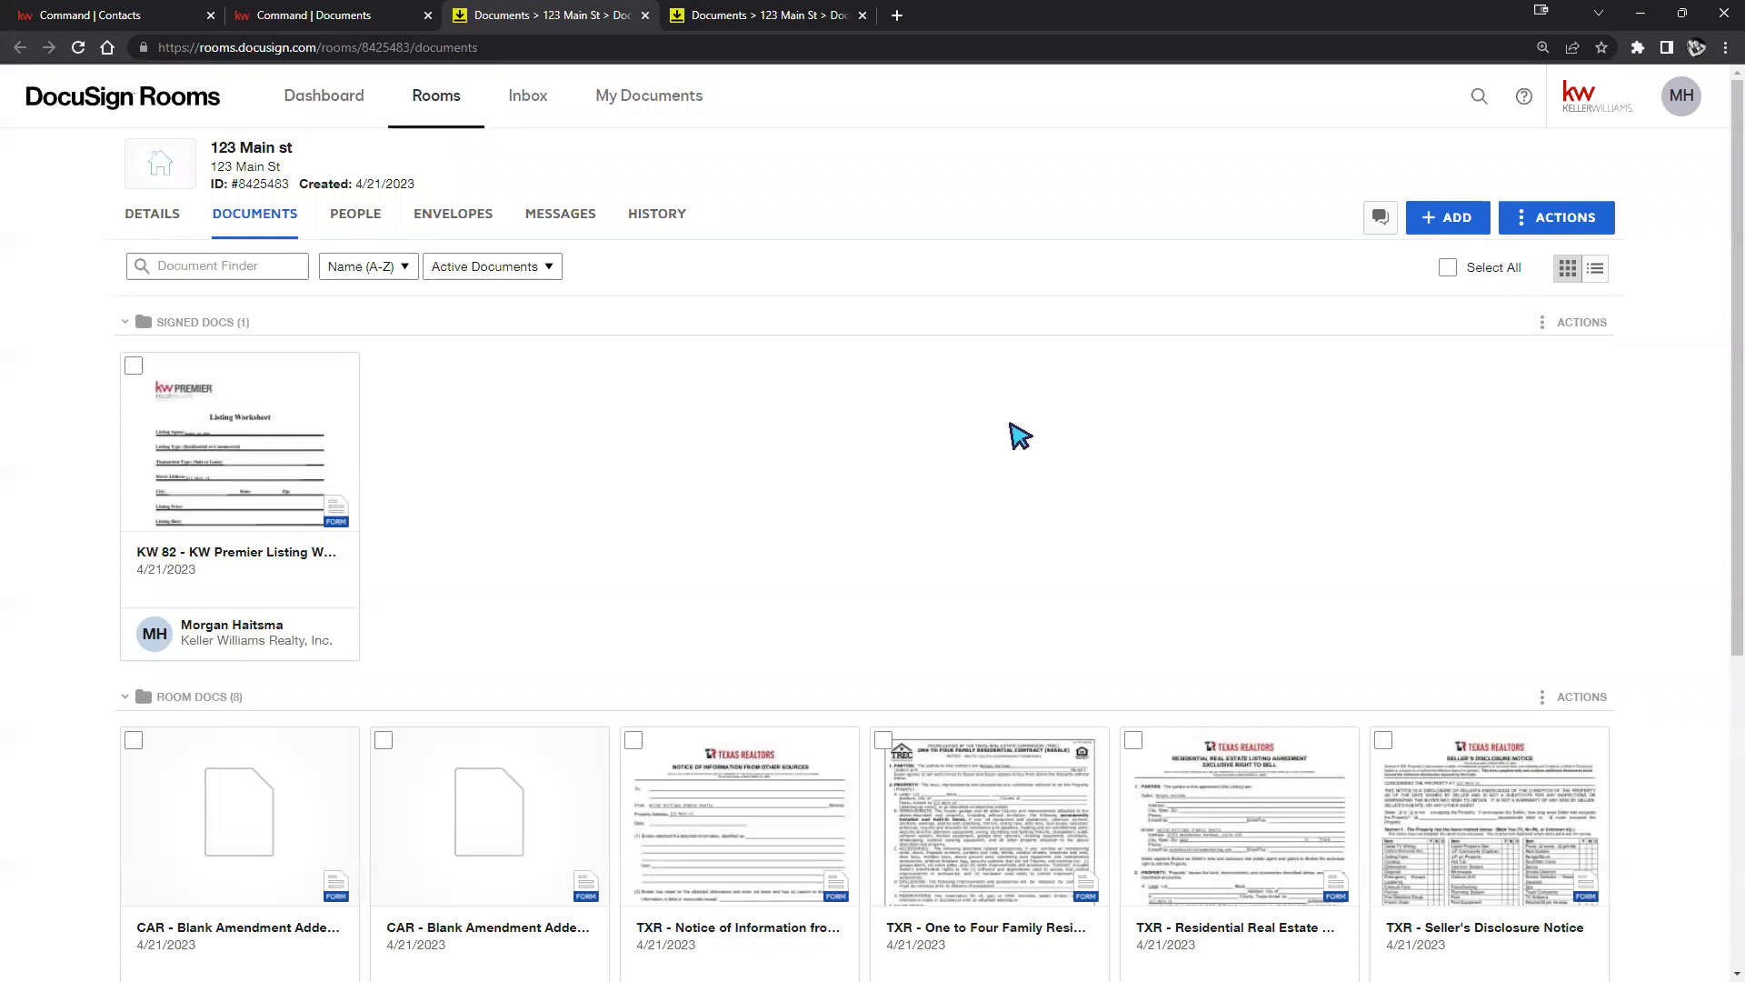
{"action": "scroll", "coordinate": [970, 483], "scroll_direction": "down", "scroll_amount": 4}
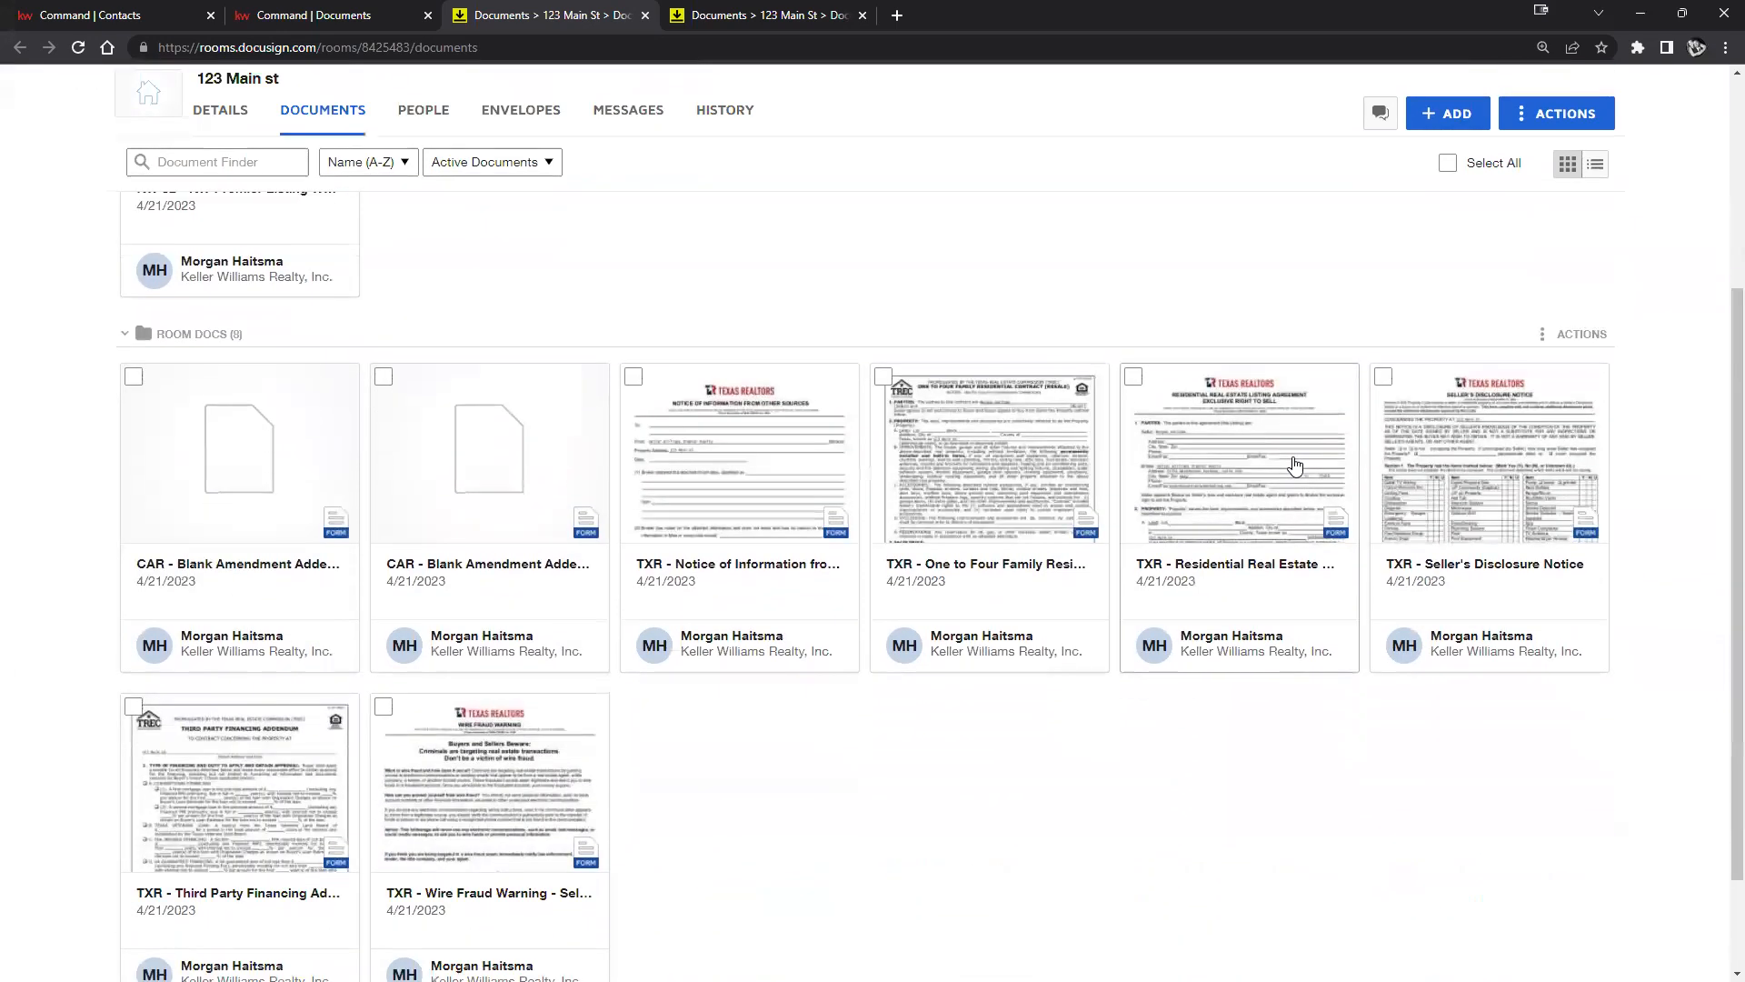
{"action": "scroll", "coordinate": [1309, 450], "scroll_direction": "up", "scroll_amount": 2}
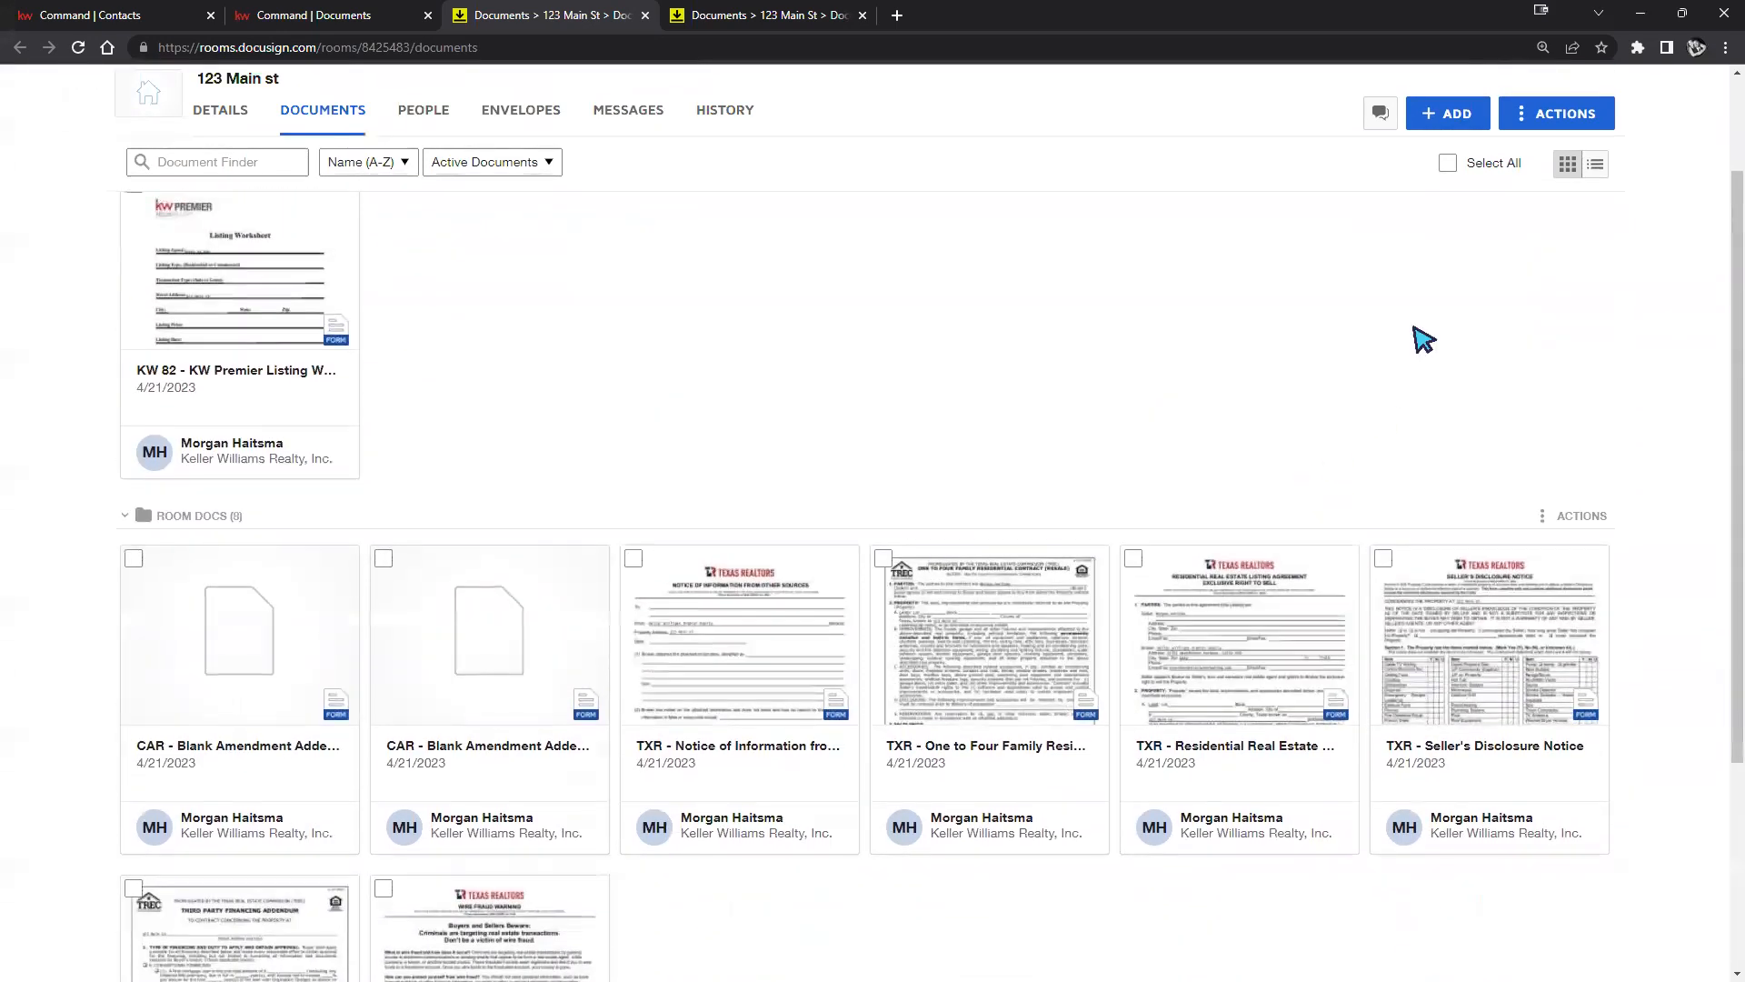
{"action": "scroll", "coordinate": [1455, 409], "scroll_direction": "up", "scroll_amount": 3}
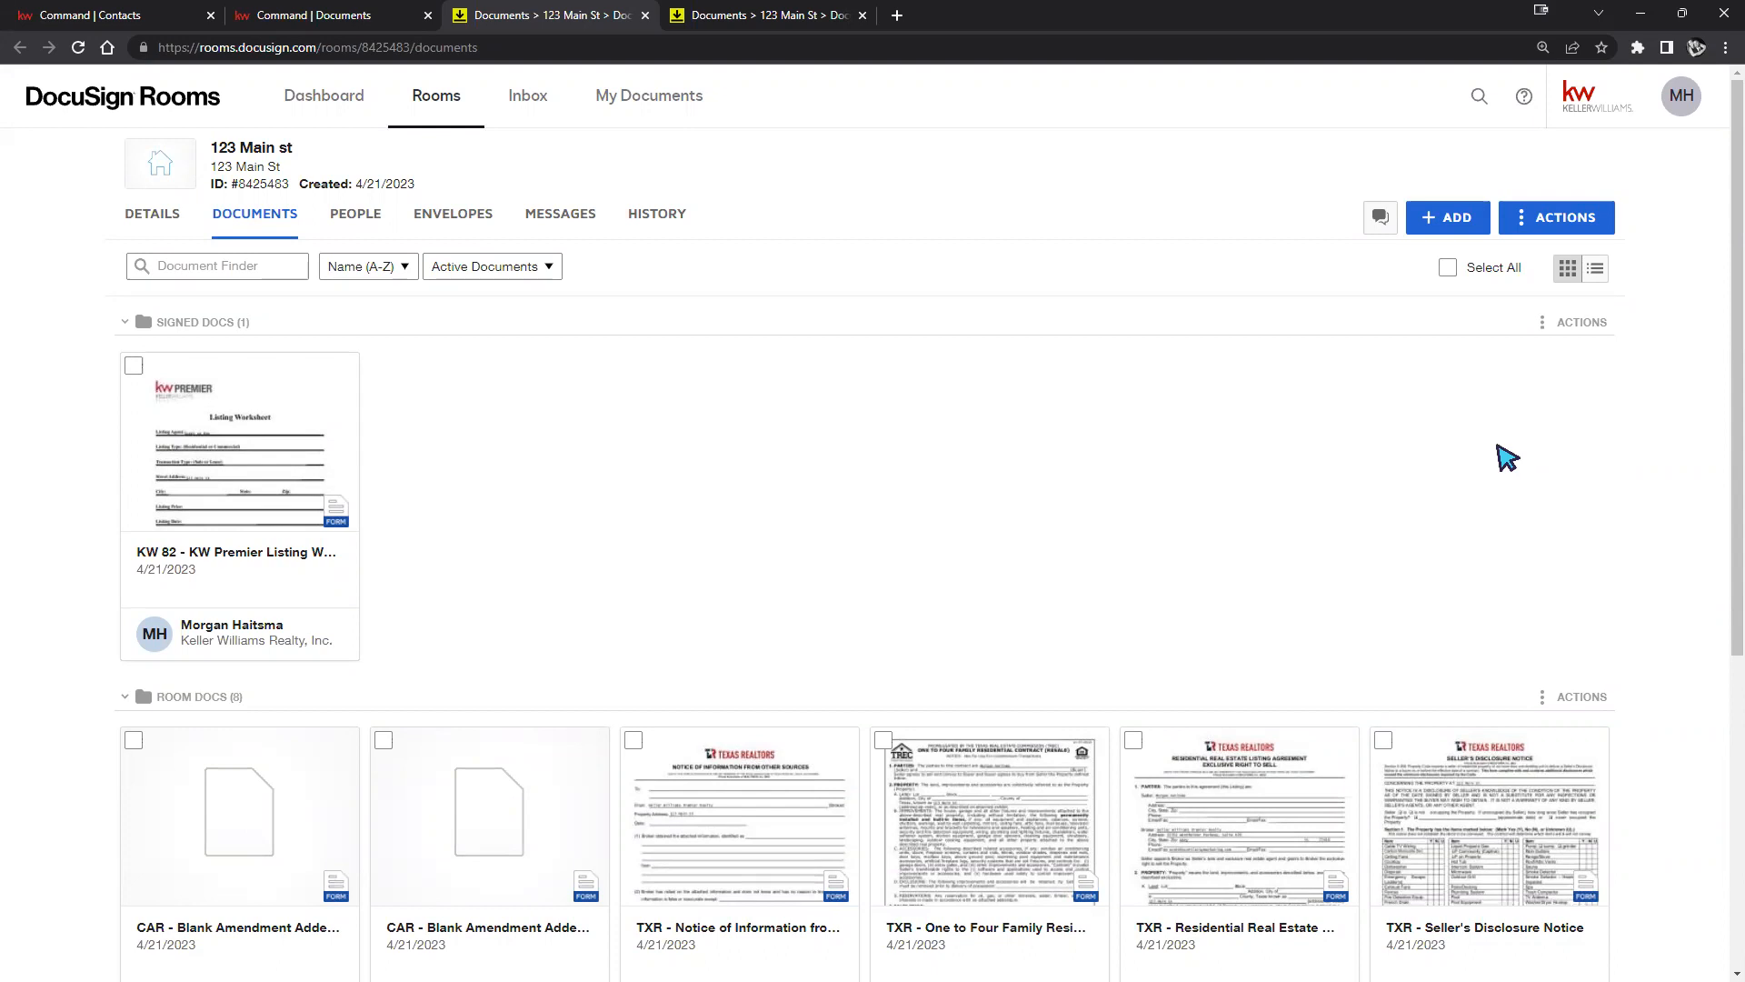
{"action": "scroll", "coordinate": [1159, 556], "scroll_direction": "down", "scroll_amount": 2}
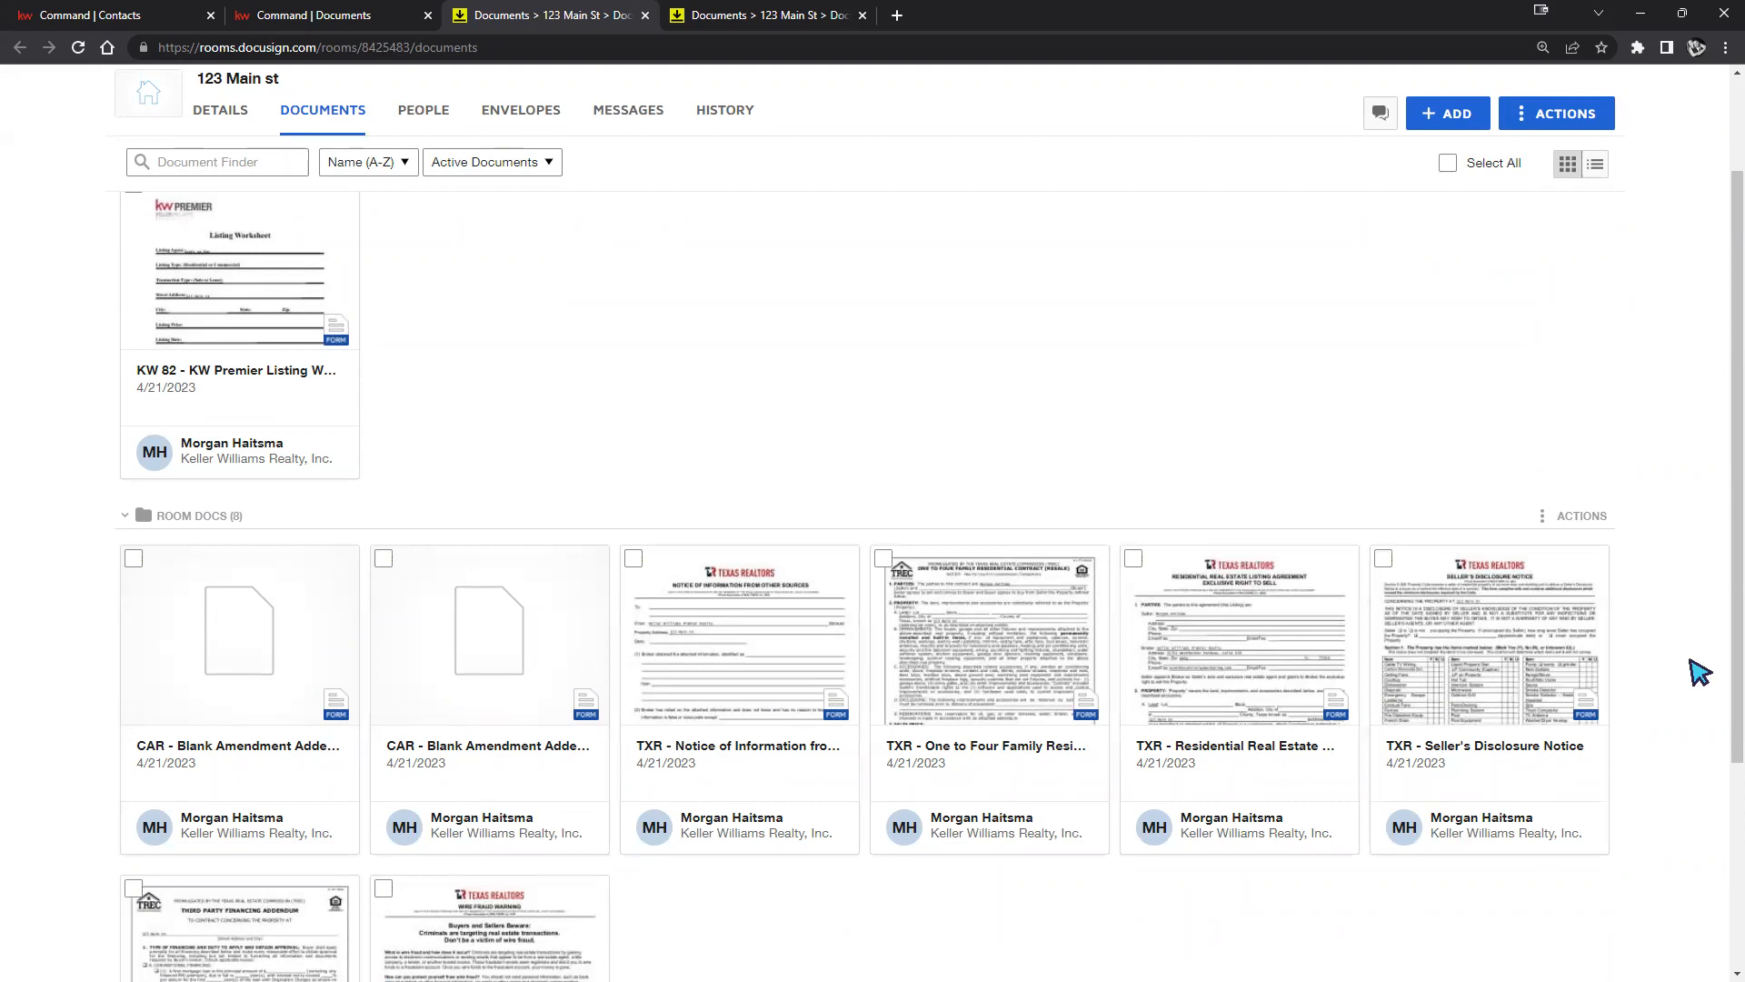
{"action": "scroll", "coordinate": [1698, 672], "scroll_direction": "up", "scroll_amount": 2}
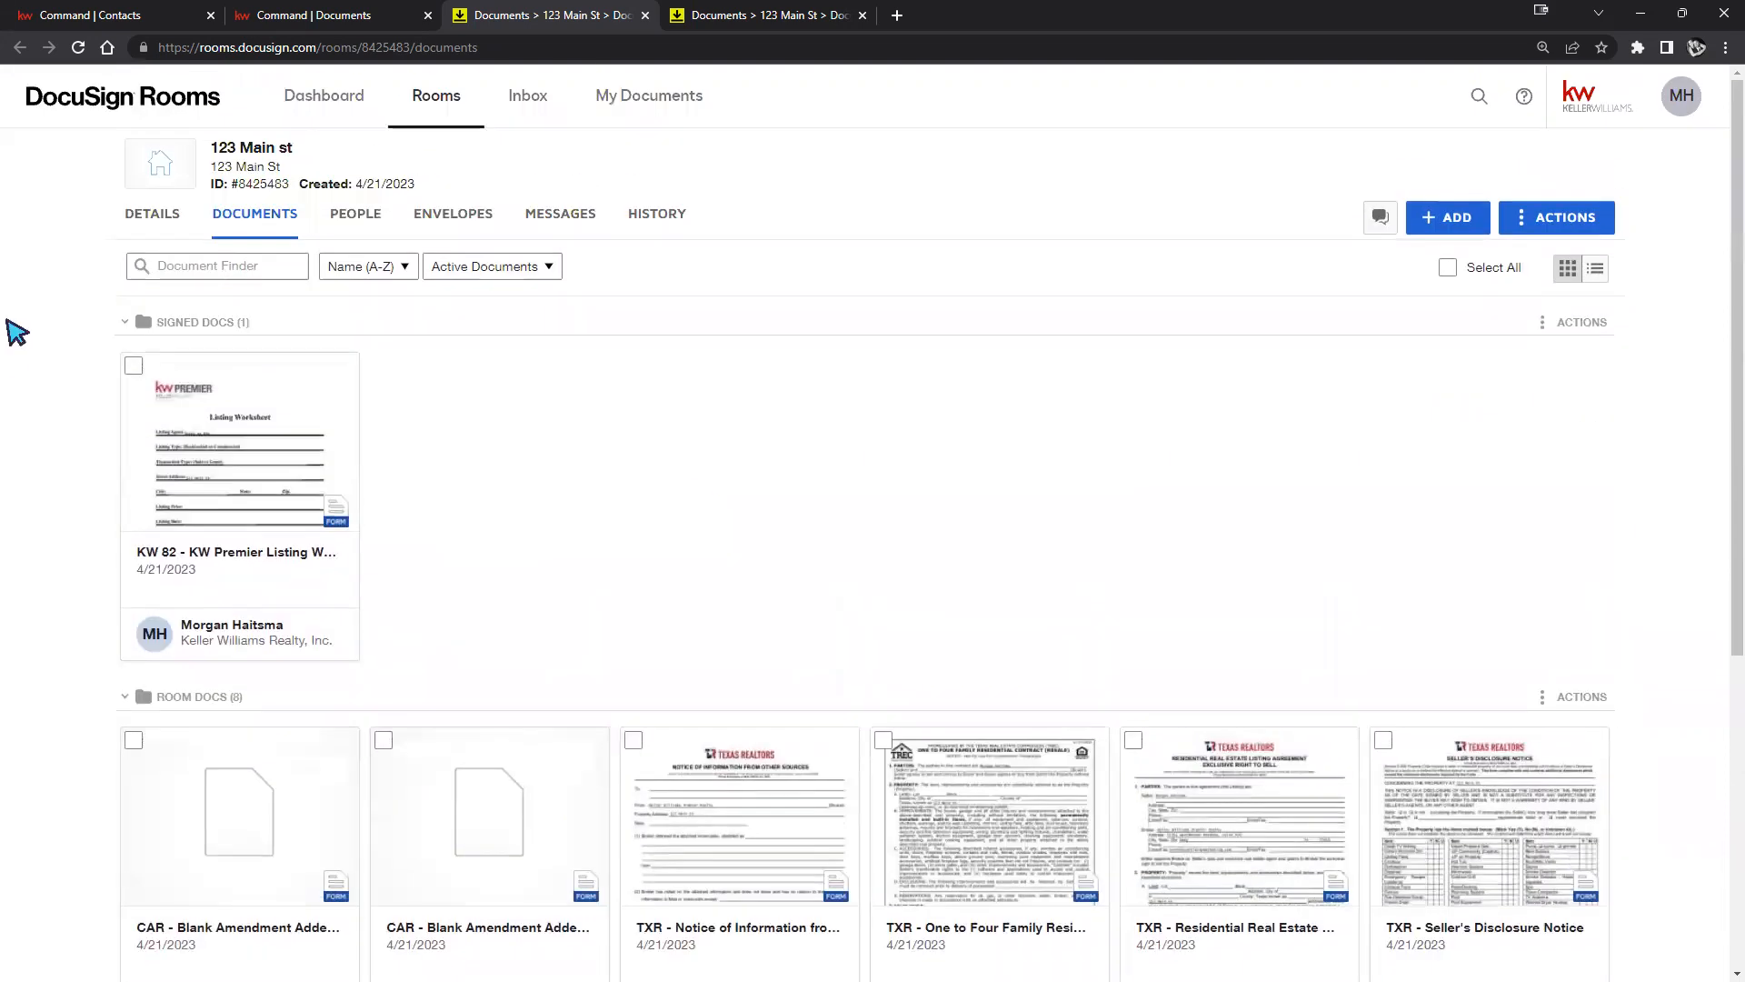
Leave the KW 82 listing worksheet card in Signed Docs checked, with the CAR amendment form unchecked.
{"action": "left_click", "coordinate": [135, 369]}
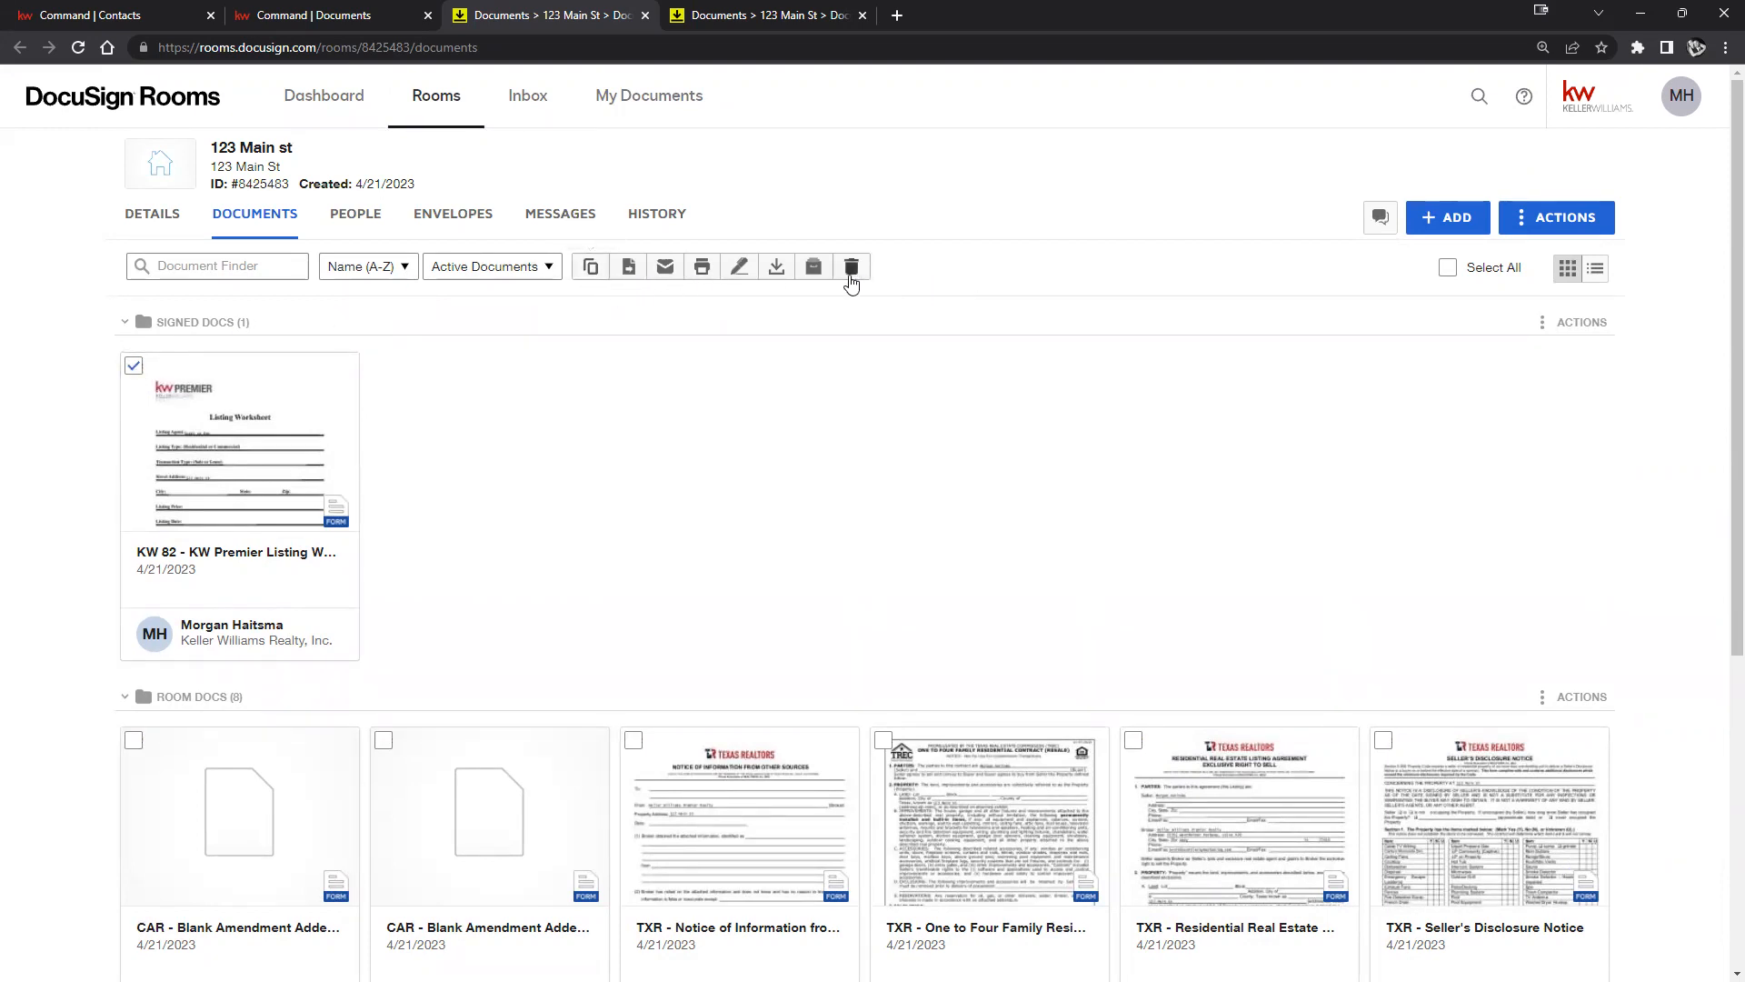
{"action": "left_click", "coordinate": [136, 368]}
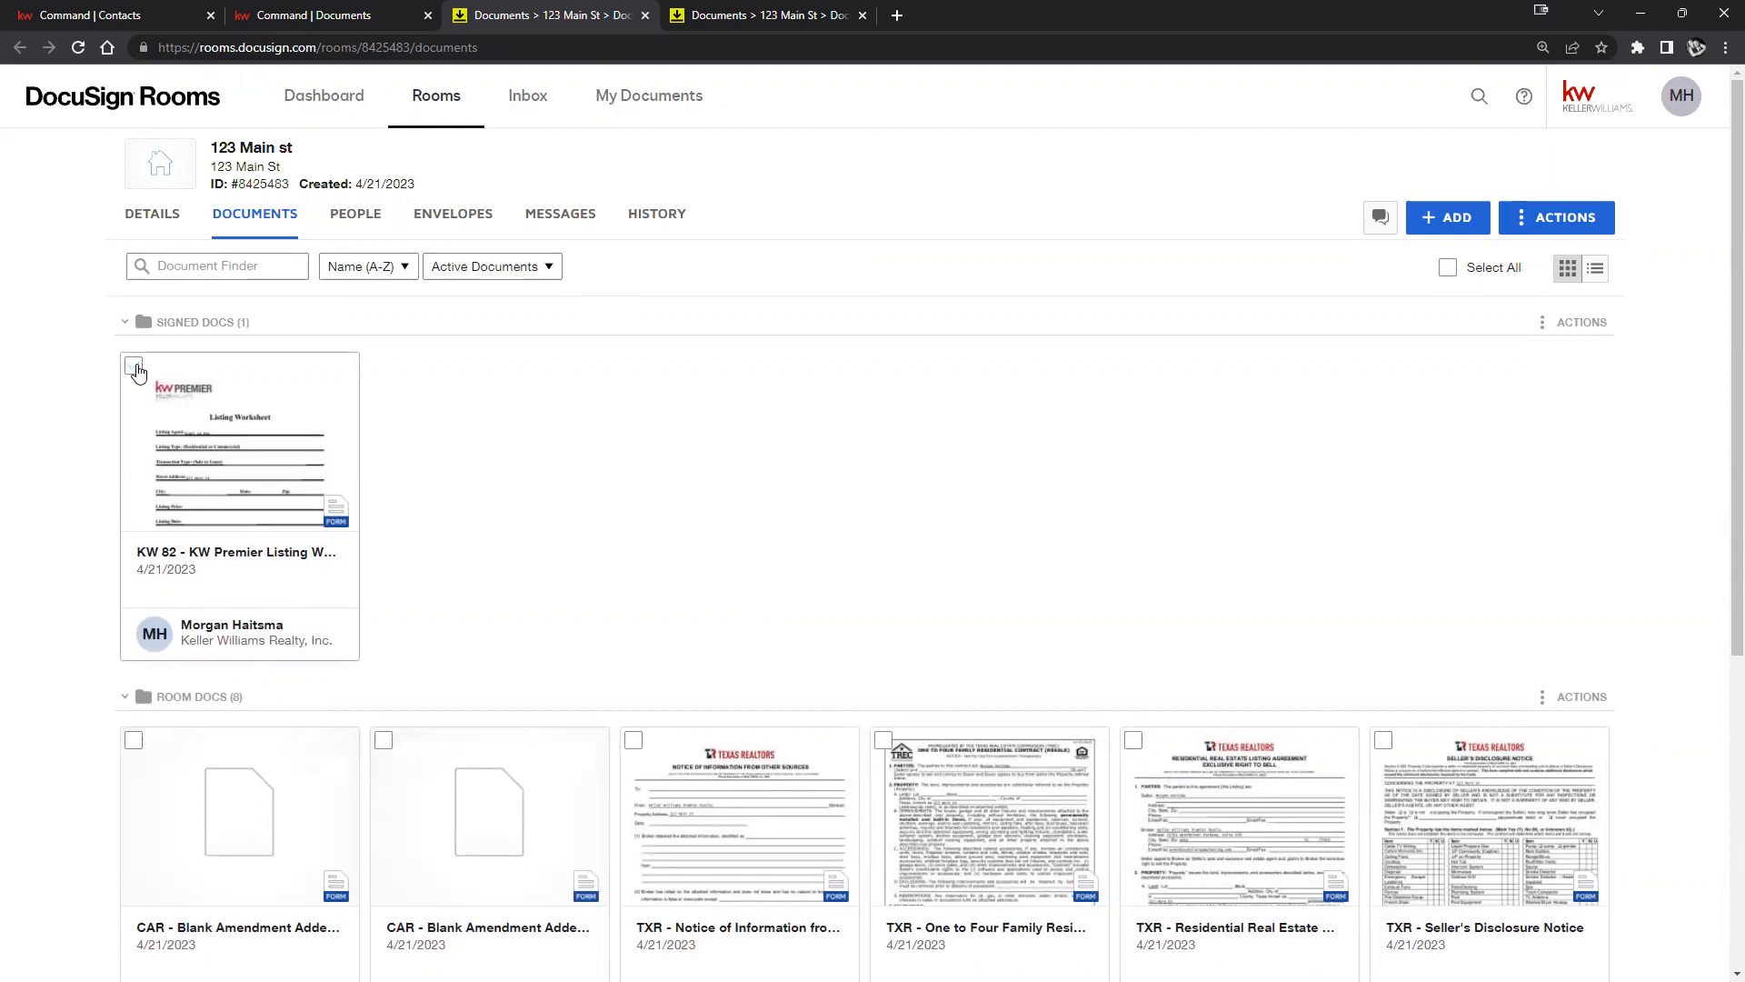
{"action": "left_click", "coordinate": [135, 368]}
{"action": "left_click", "coordinate": [135, 368]}
{"action": "left_click", "coordinate": [135, 368]}
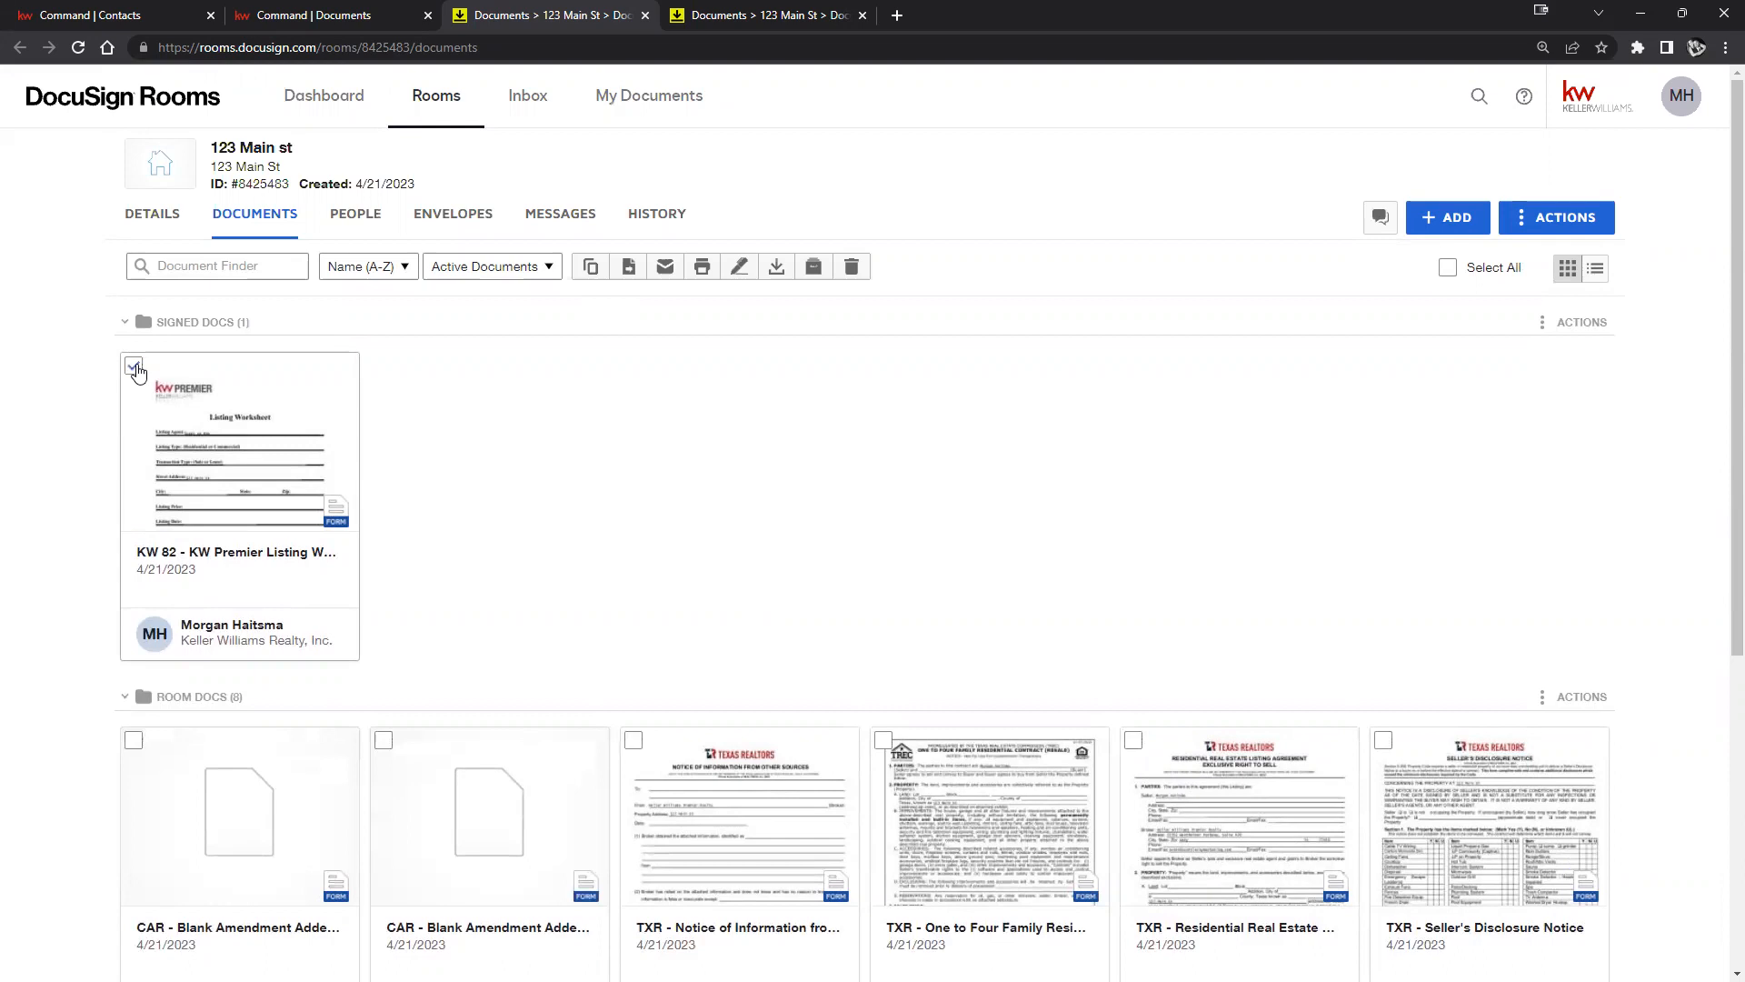
{"action": "left_click", "coordinate": [136, 368]}
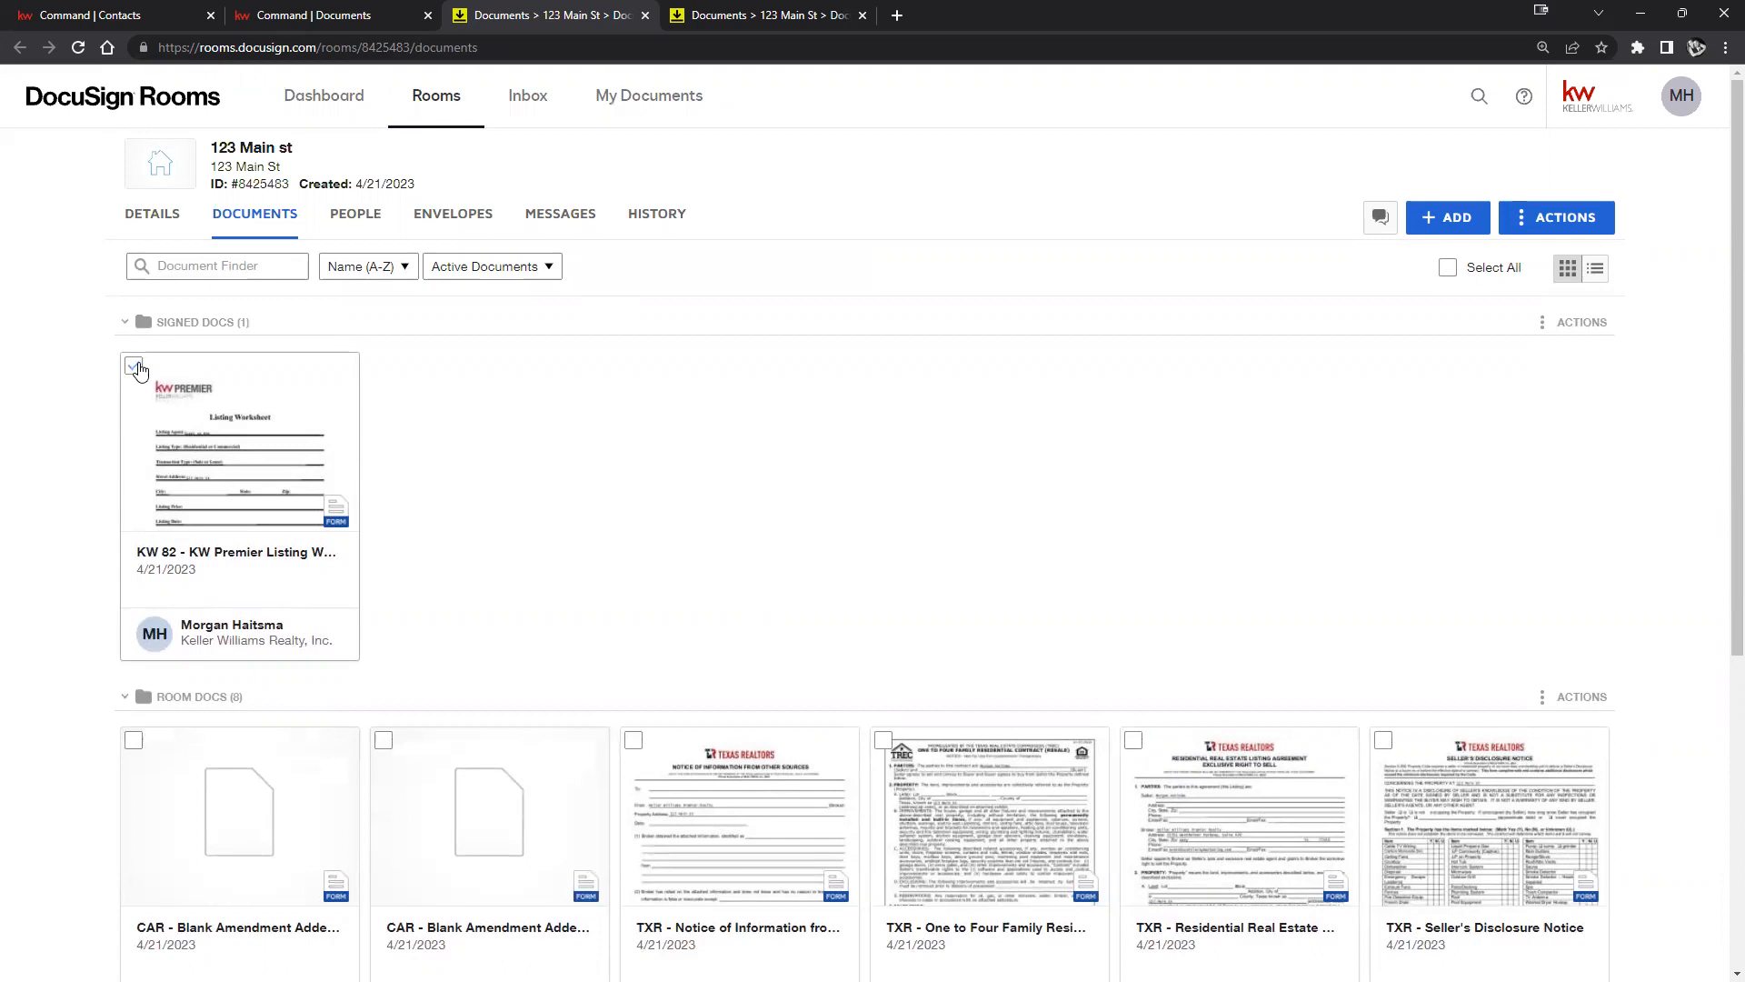
{"action": "left_click", "coordinate": [134, 743]}
{"action": "left_click", "coordinate": [134, 744]}
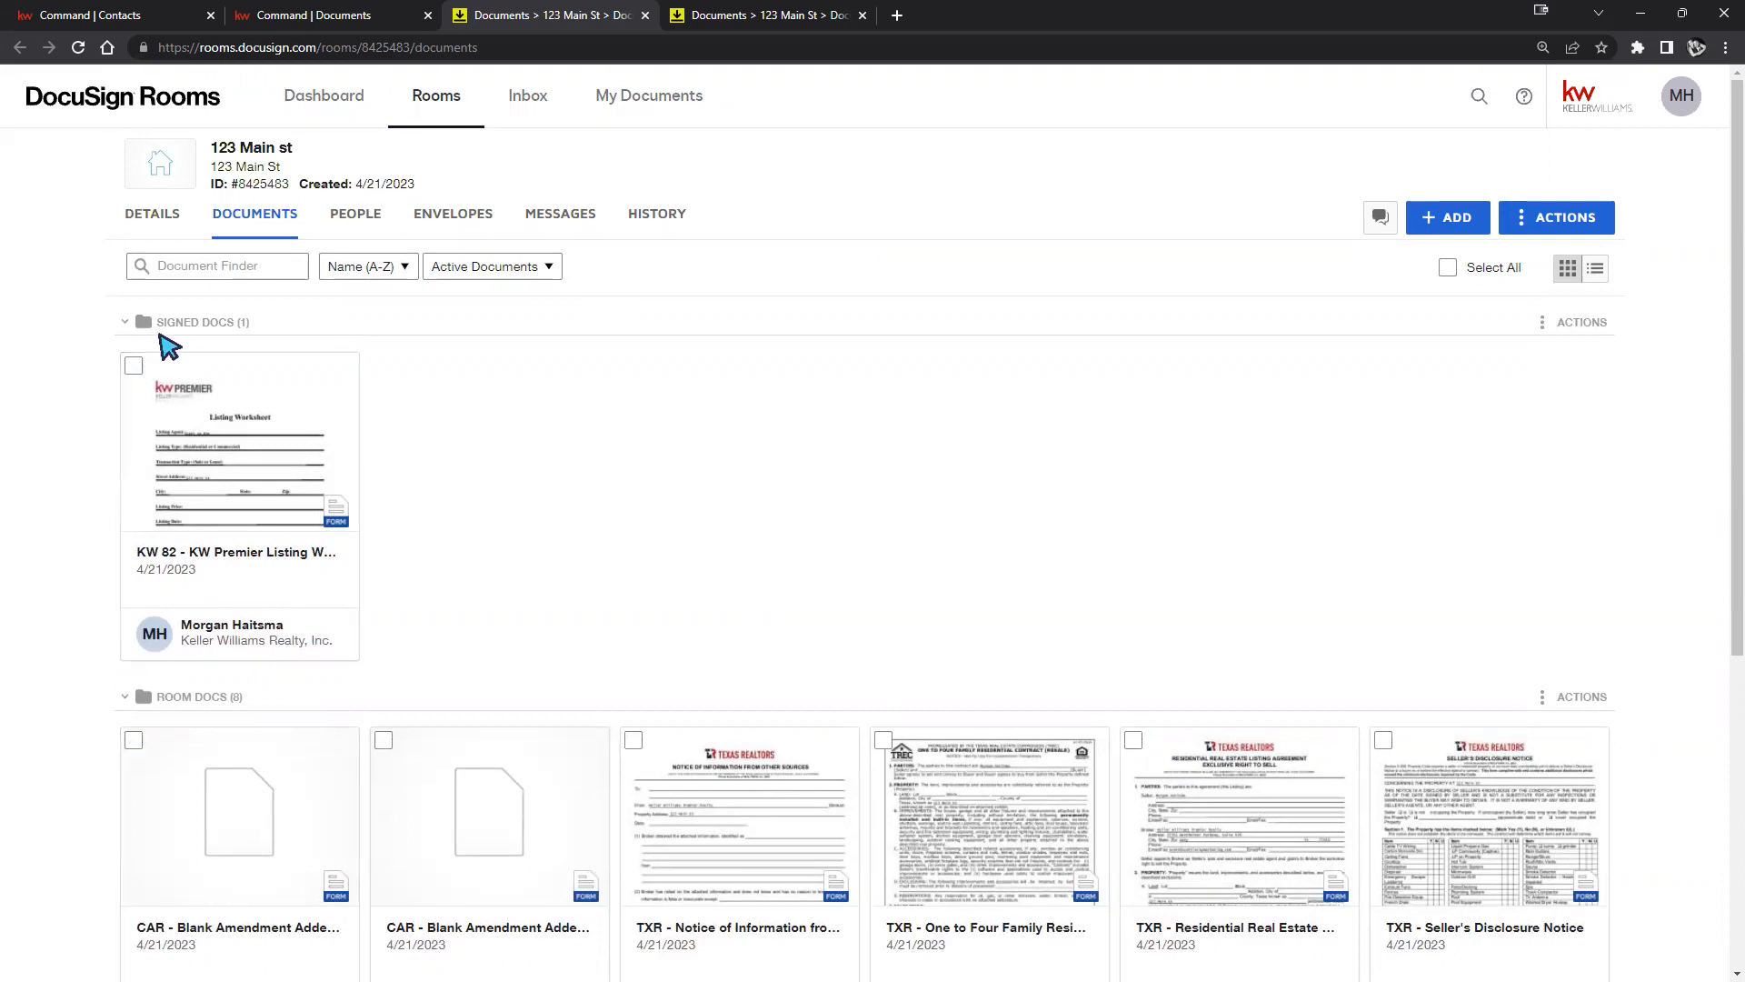
{"action": "left_click", "coordinate": [135, 367]}
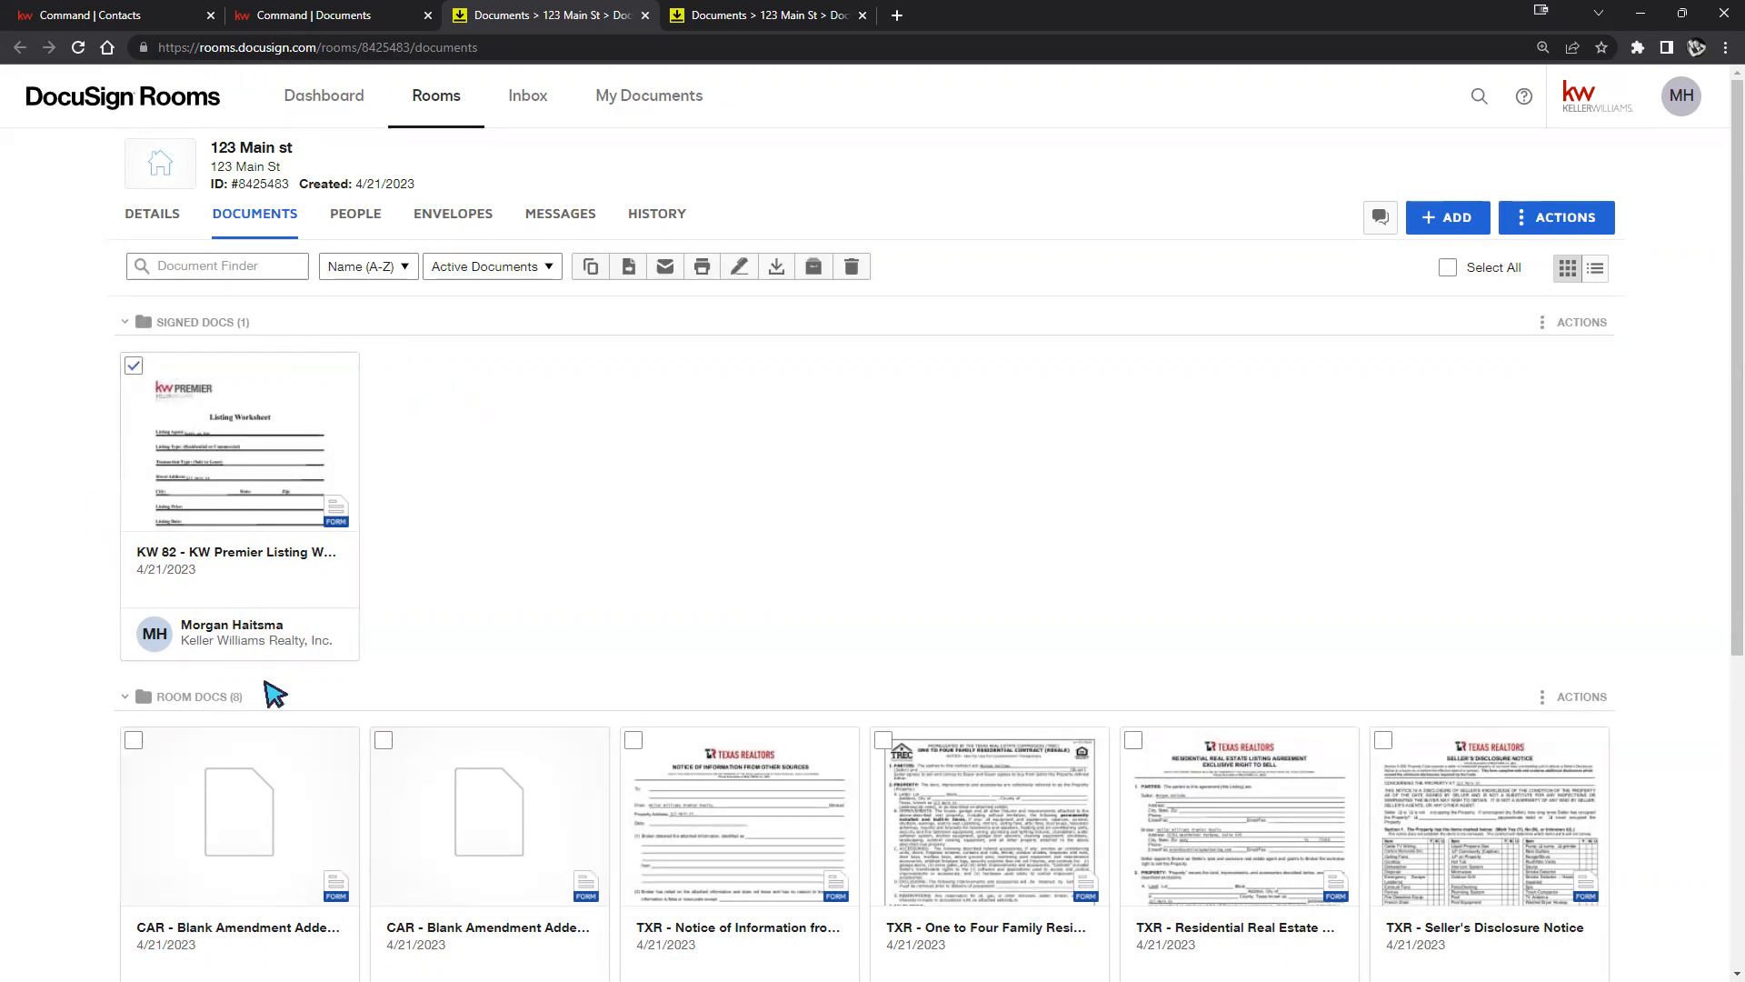
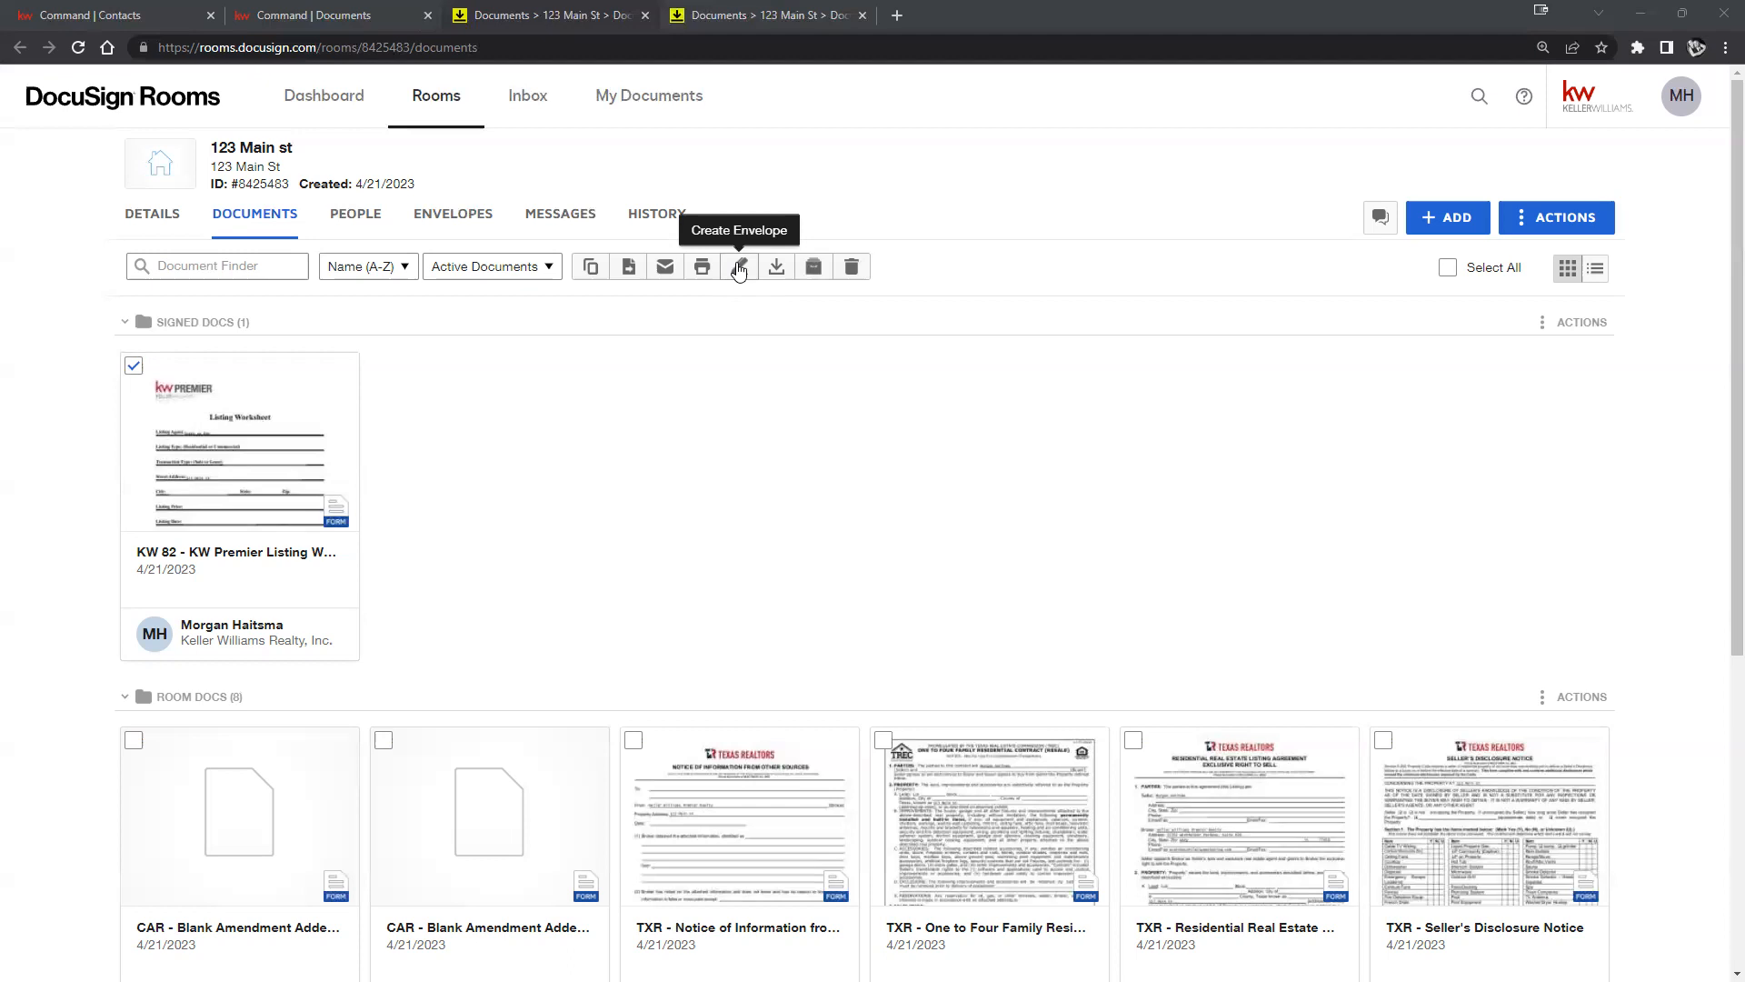
Create a new envelope from the checked KW 82 Listing Worksheet in the 123 Main st room.
{"action": "left_click", "coordinate": [742, 270]}
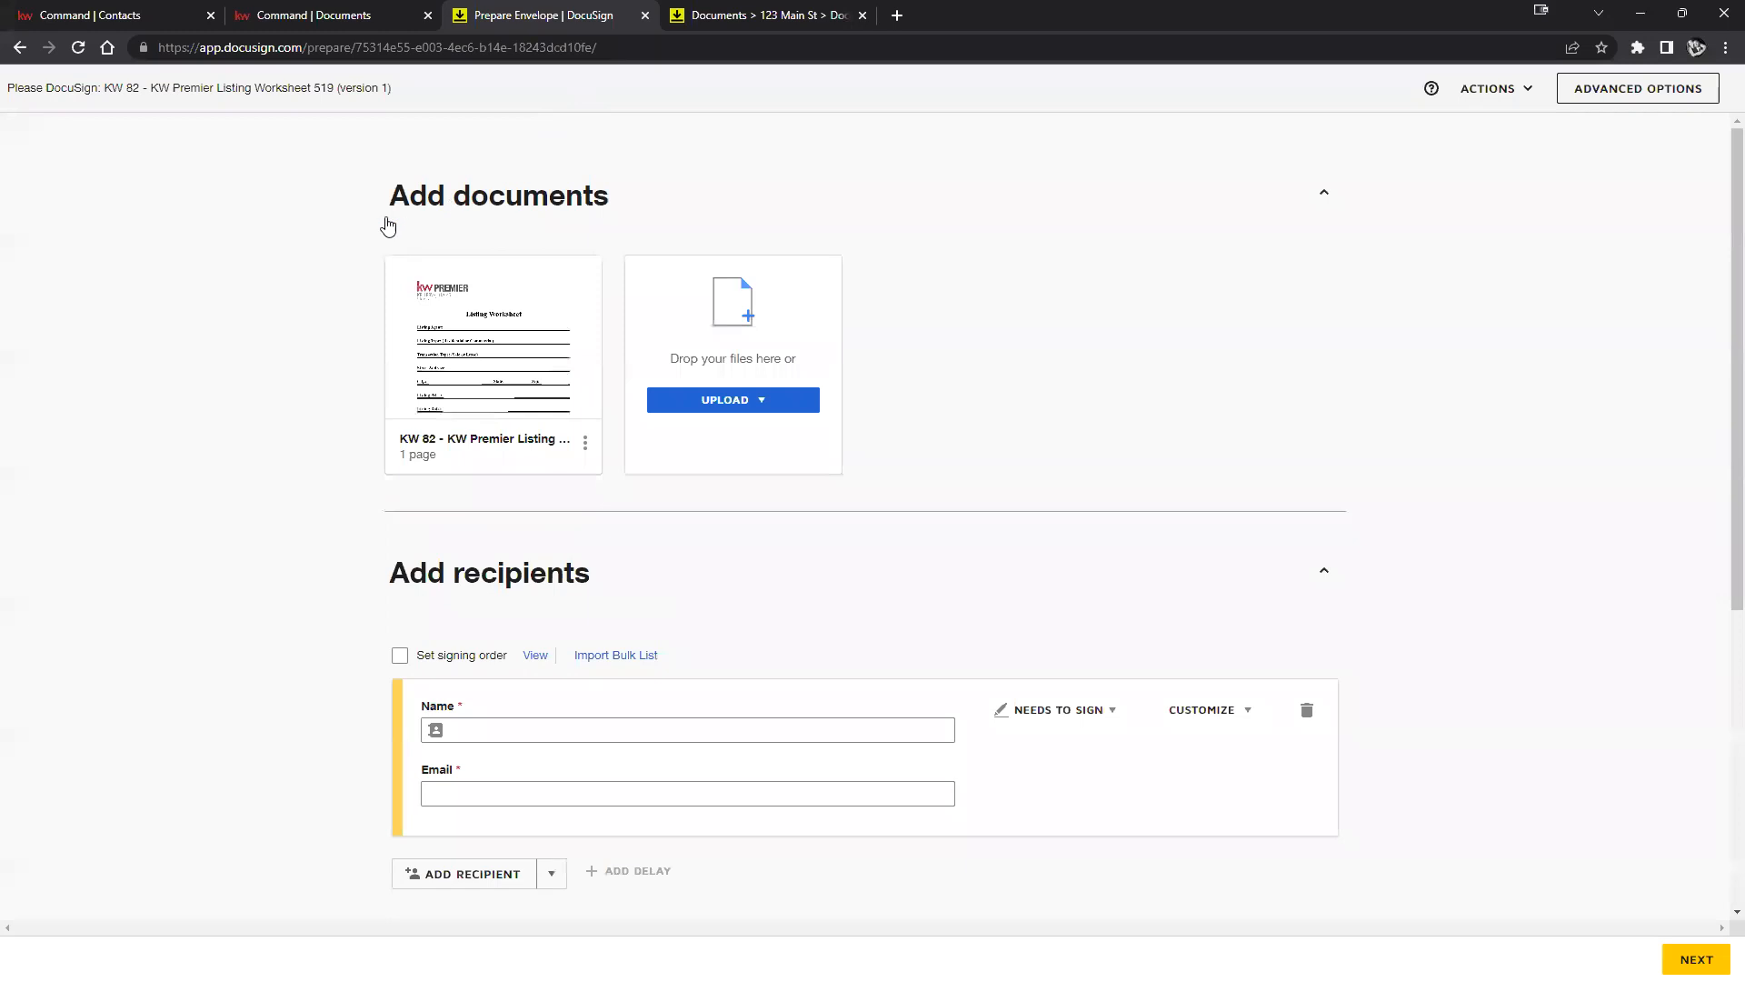
Preview the KW 82 Listing Worksheet, close the preview, and show the UPLOAD options.
{"action": "mouse_move", "coordinate": [455, 343]}
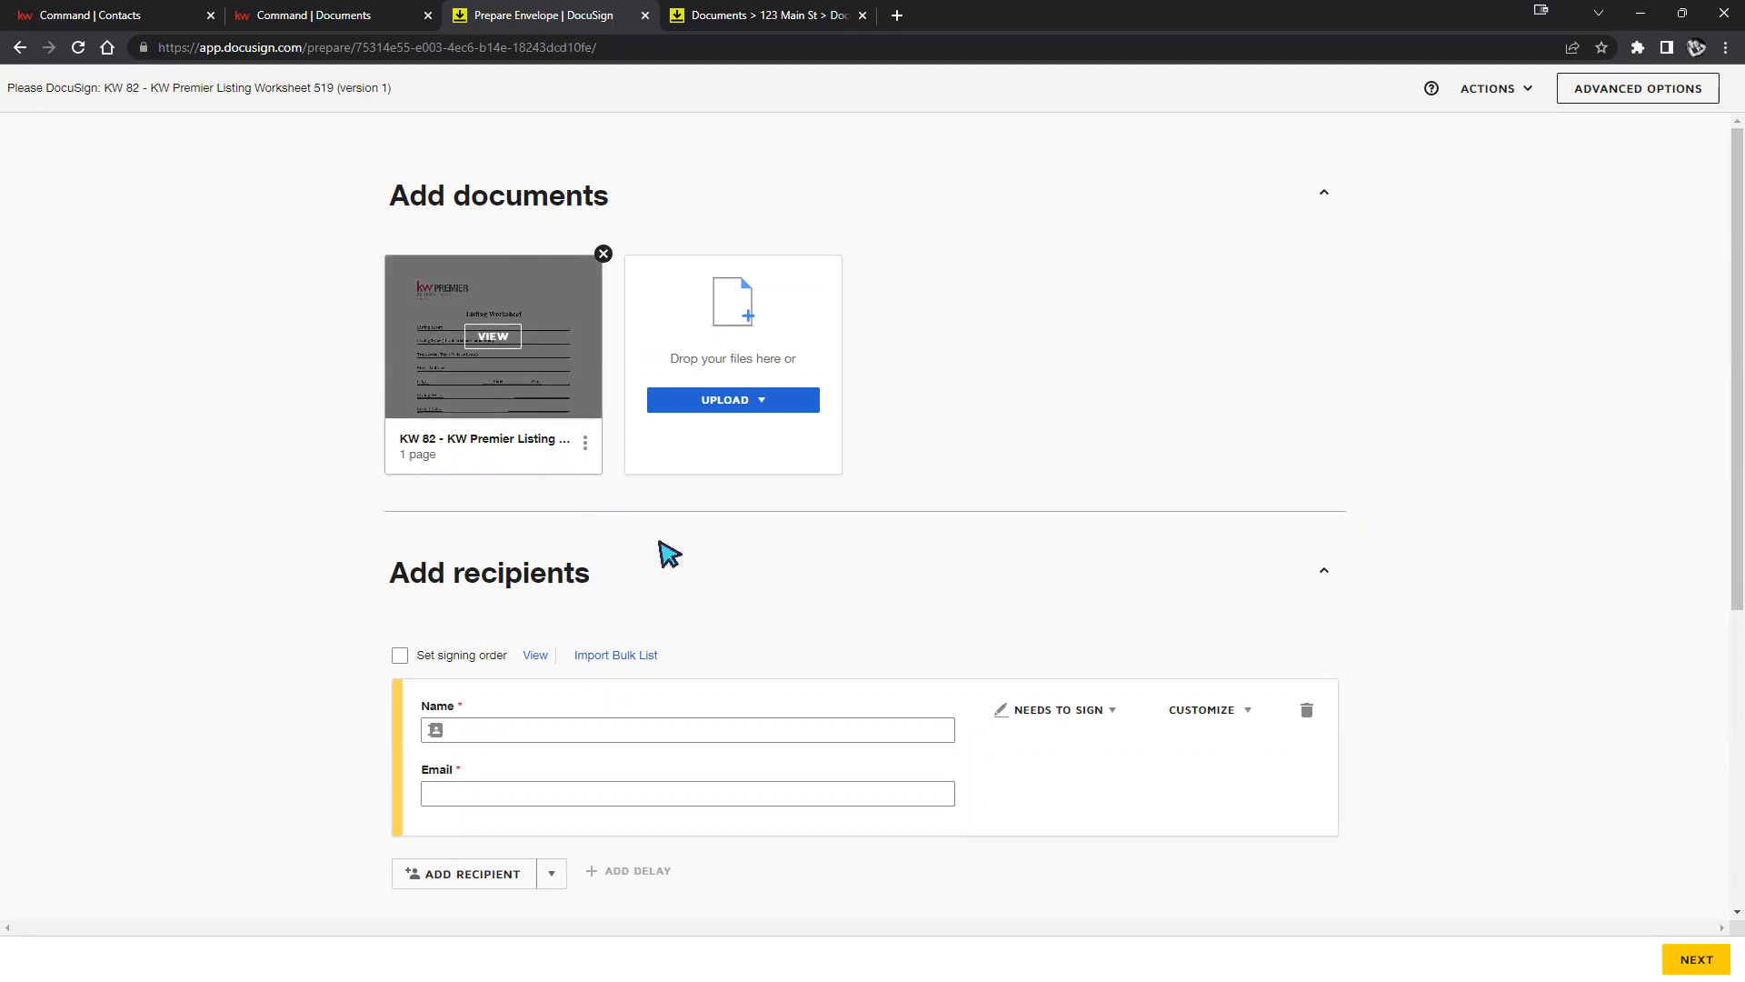
{"action": "scroll", "coordinate": [888, 541], "scroll_direction": "down", "scroll_amount": 1}
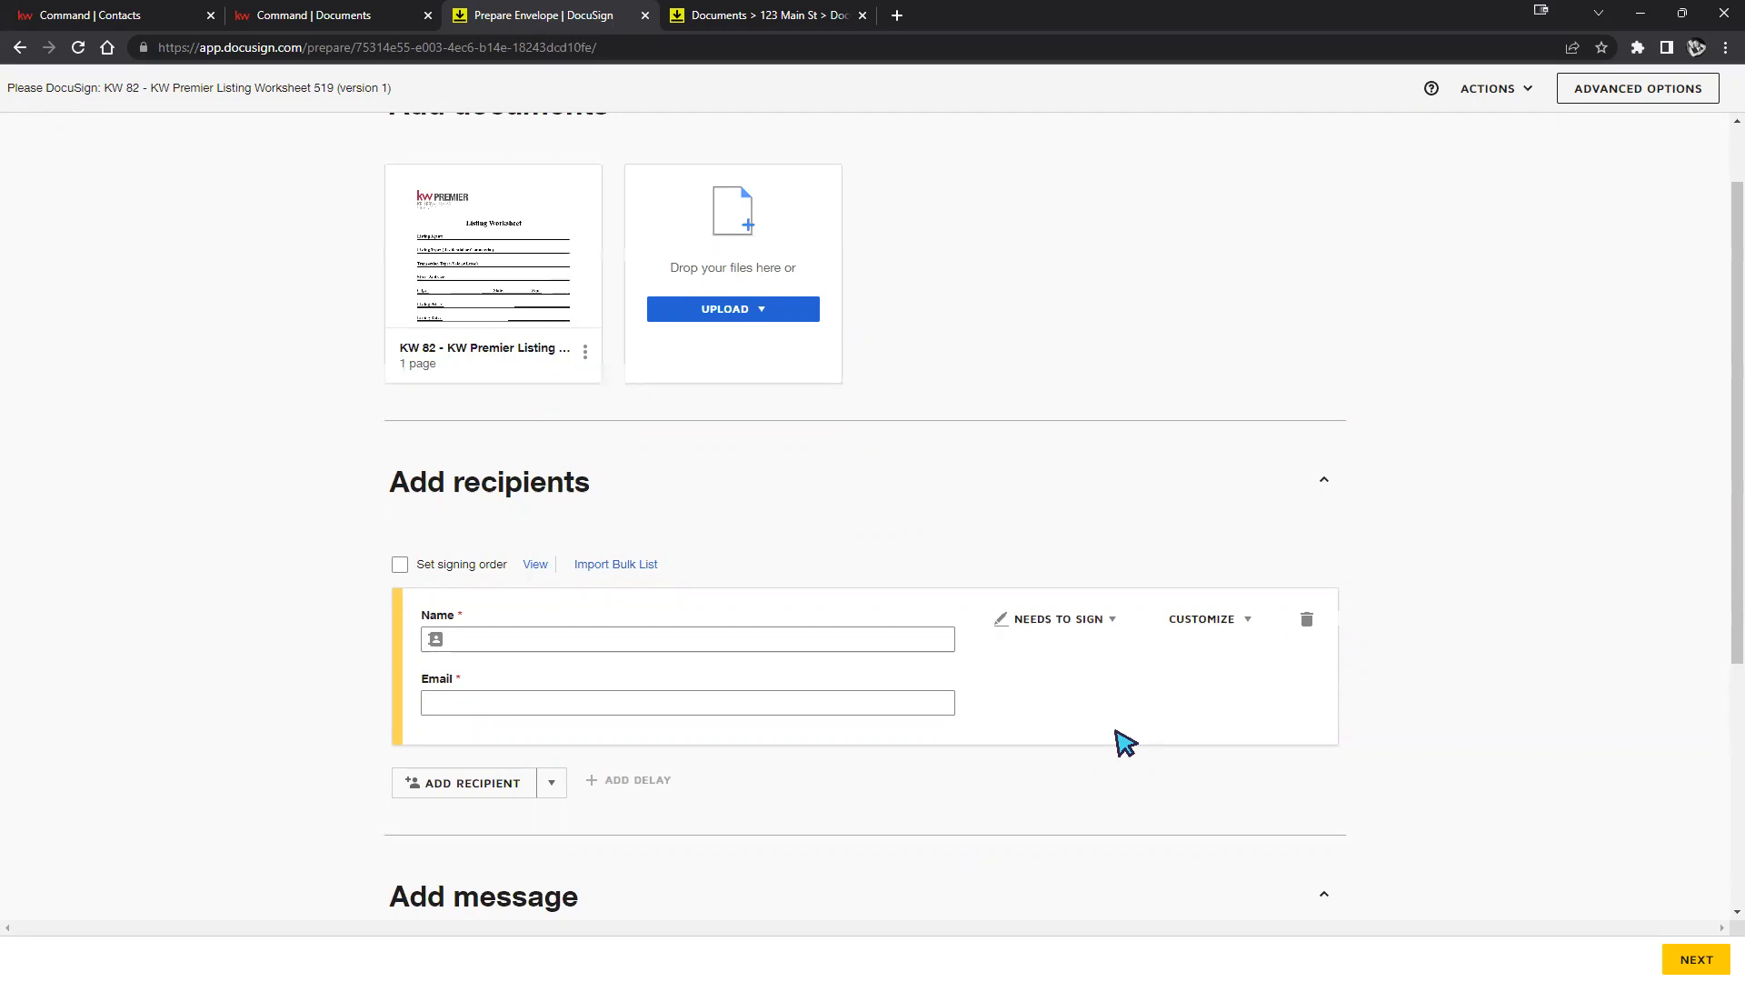
{"action": "scroll", "coordinate": [1132, 709], "scroll_direction": "up", "scroll_amount": 1}
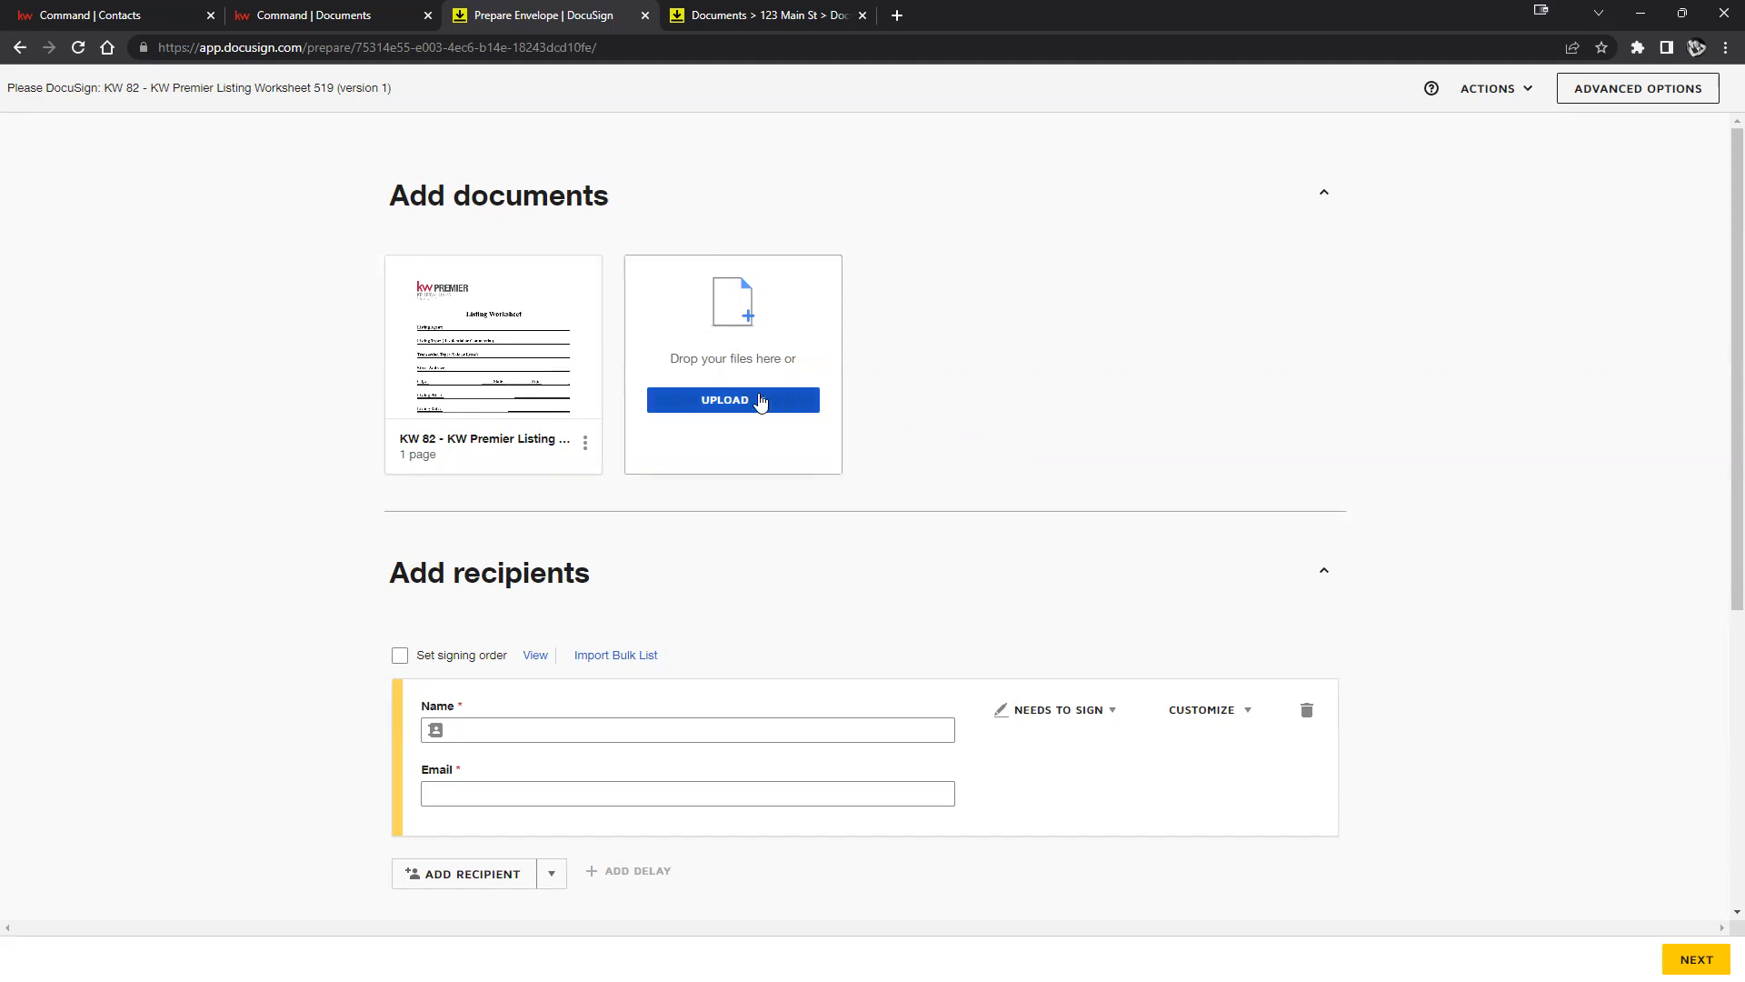
{"action": "left_click", "coordinate": [492, 336]}
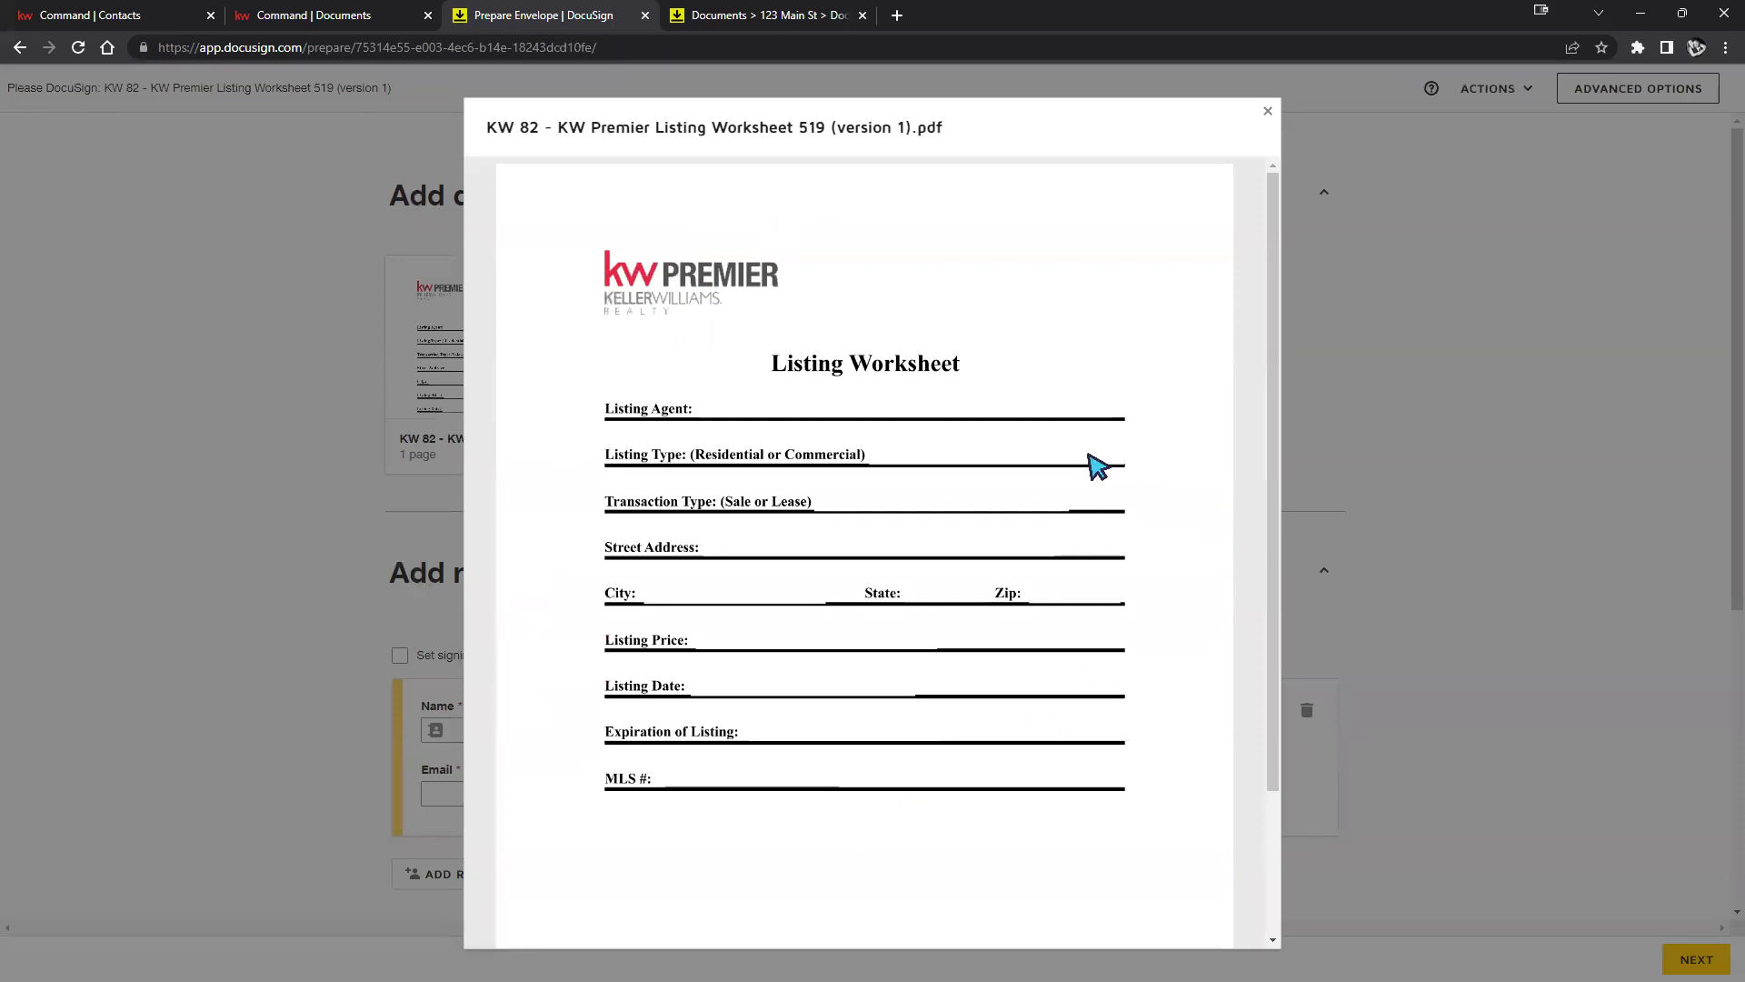
{"action": "left_click", "coordinate": [1464, 420]}
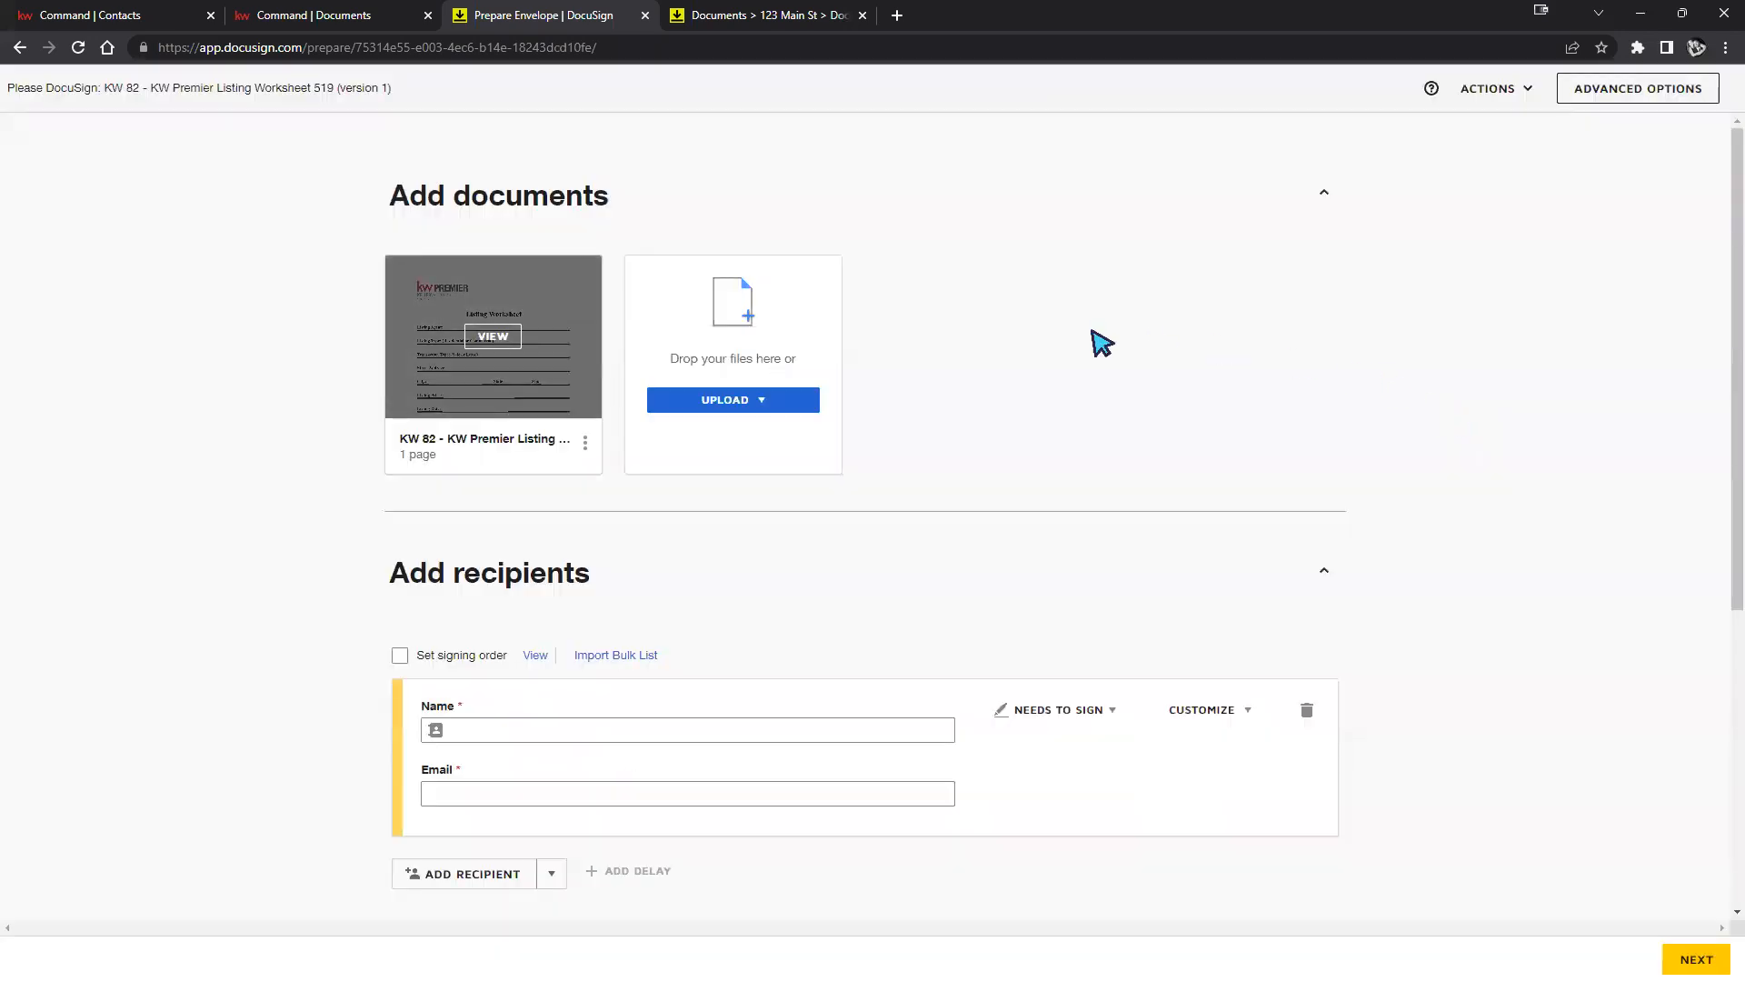
{"action": "left_click", "coordinate": [702, 404]}
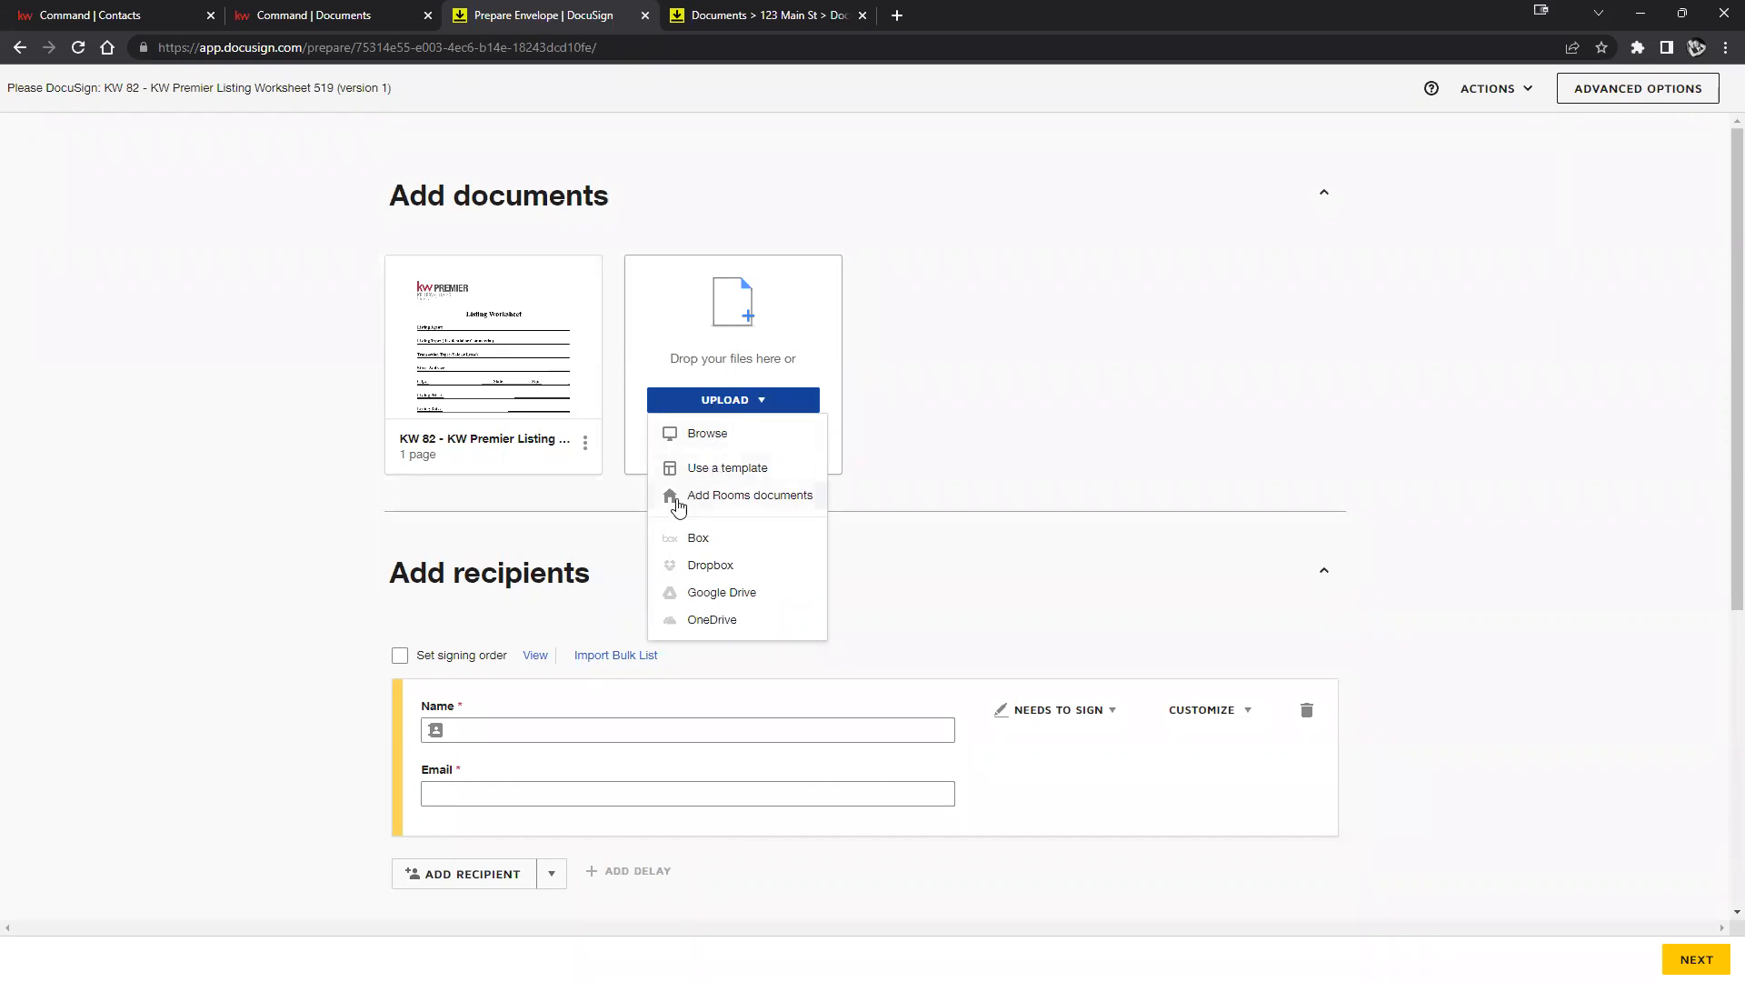
Attach CAR - Blank Amendment Addendum 2 from the room's Room Docs folder to the envelope.
{"action": "left_click", "coordinate": [750, 496]}
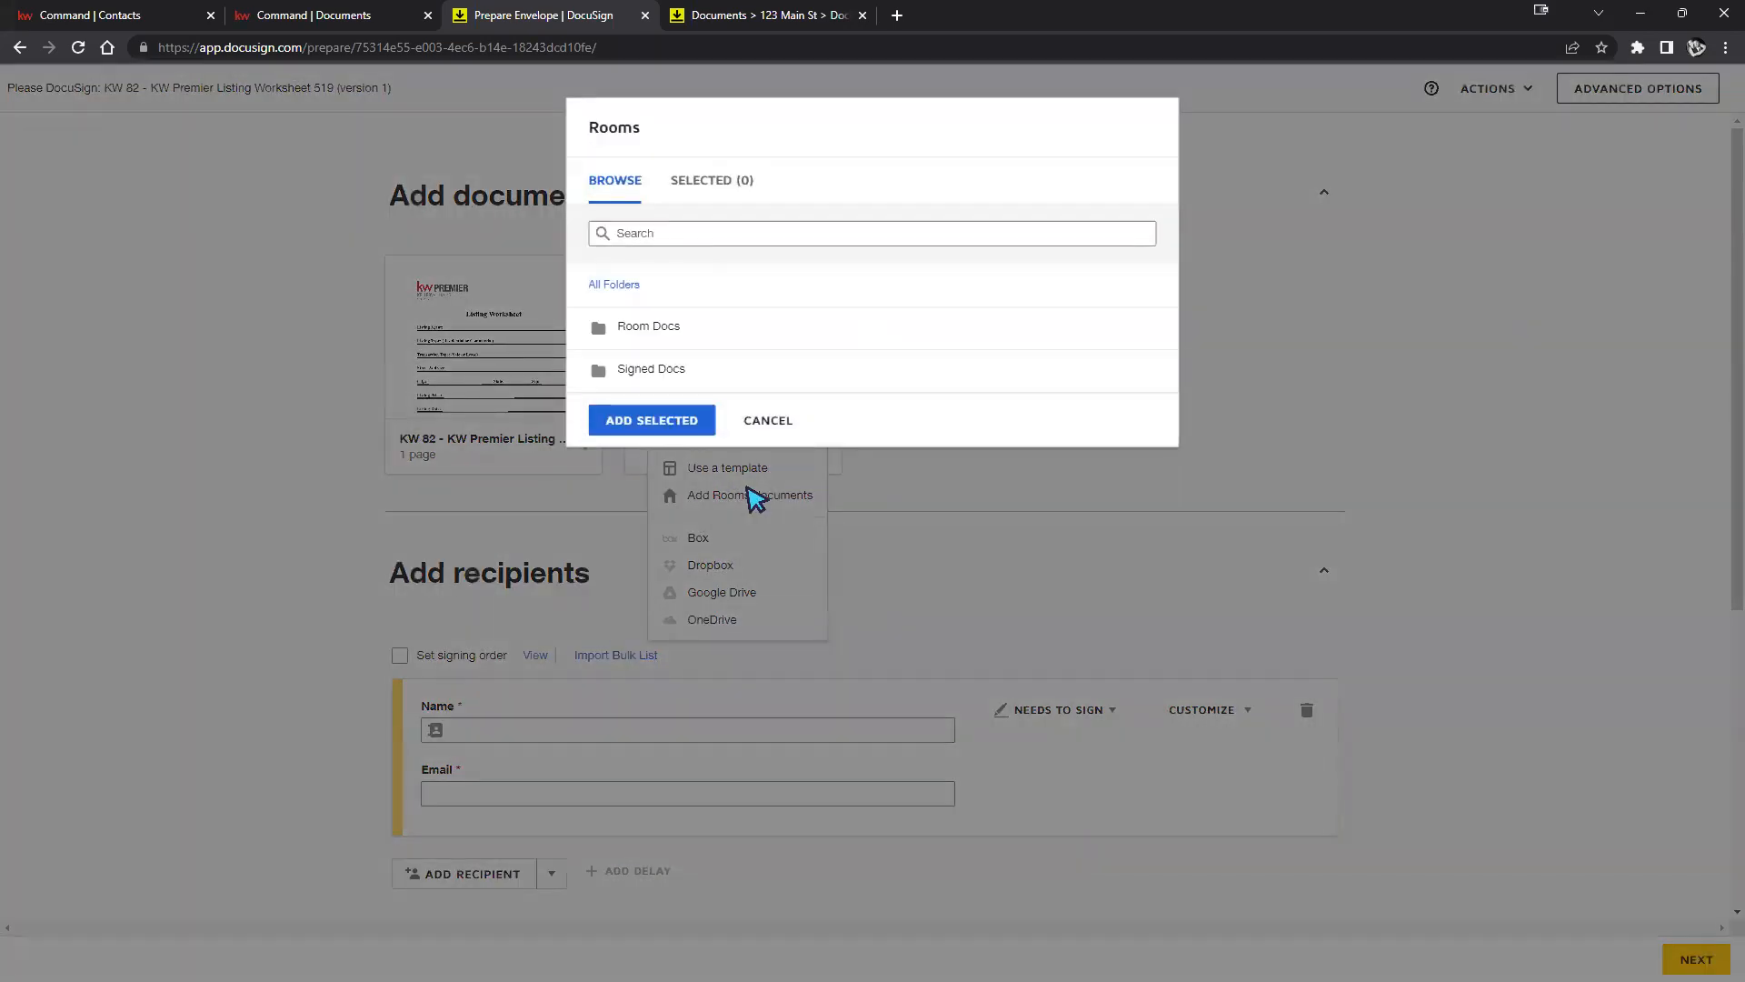
{"action": "left_click", "coordinate": [641, 327]}
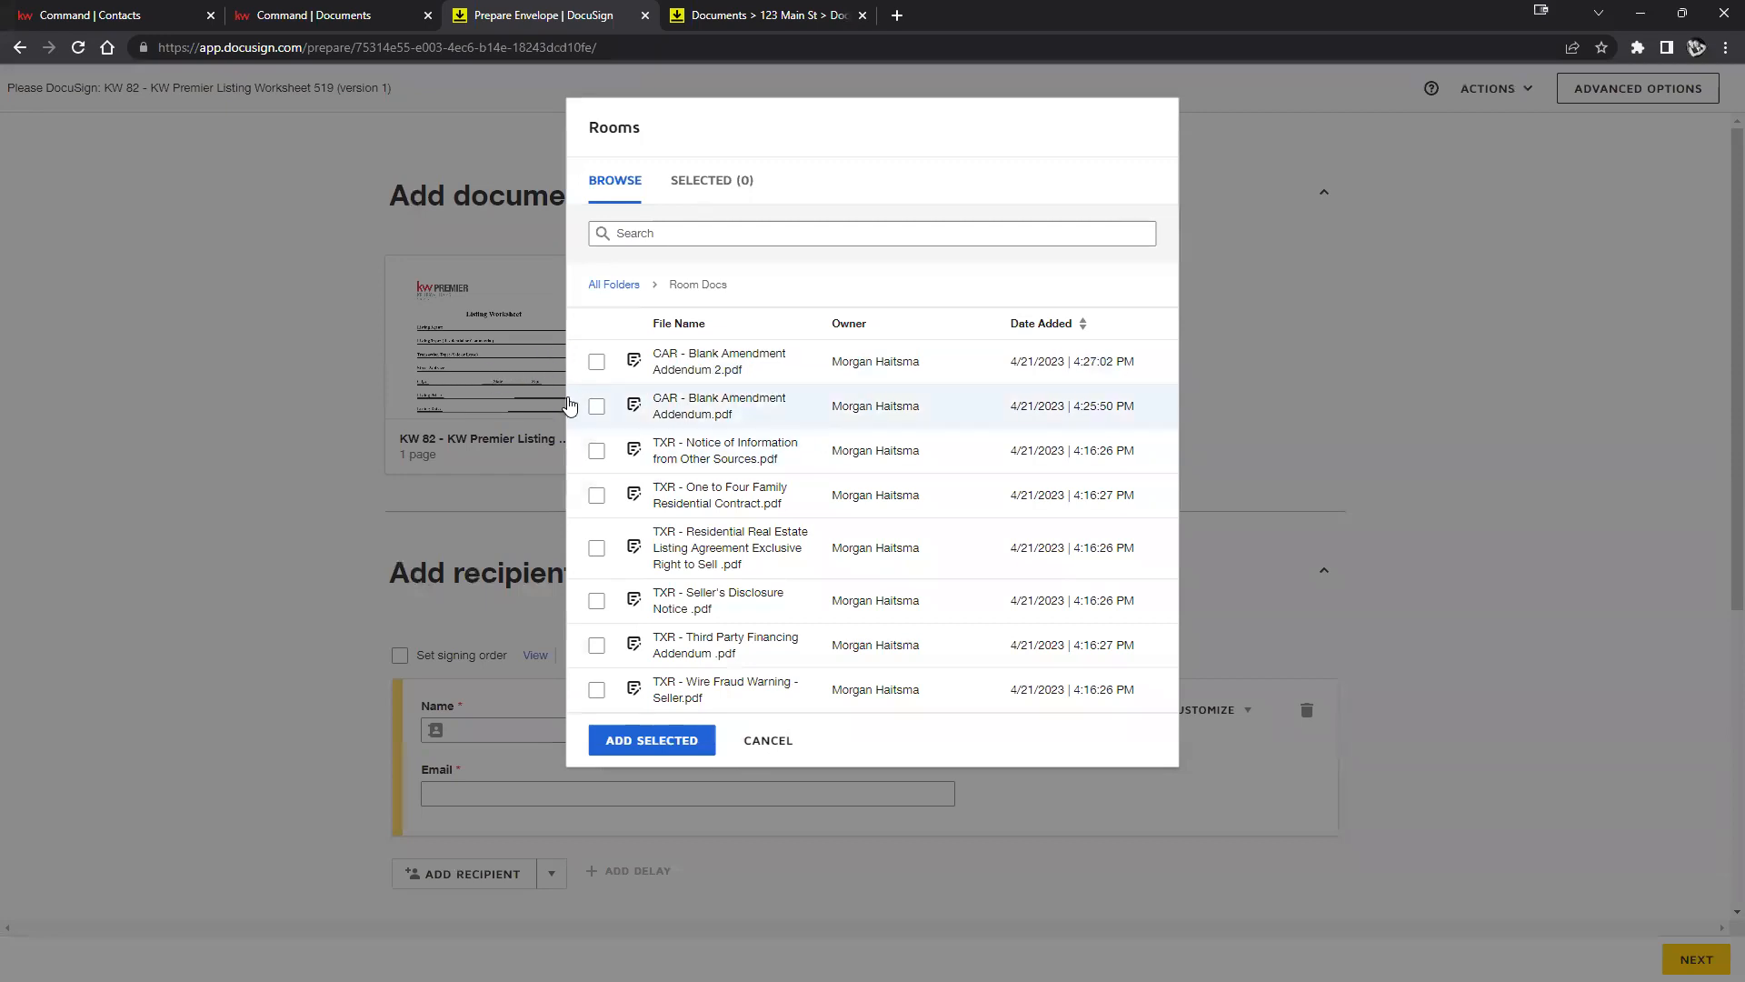
{"action": "left_click", "coordinate": [597, 363]}
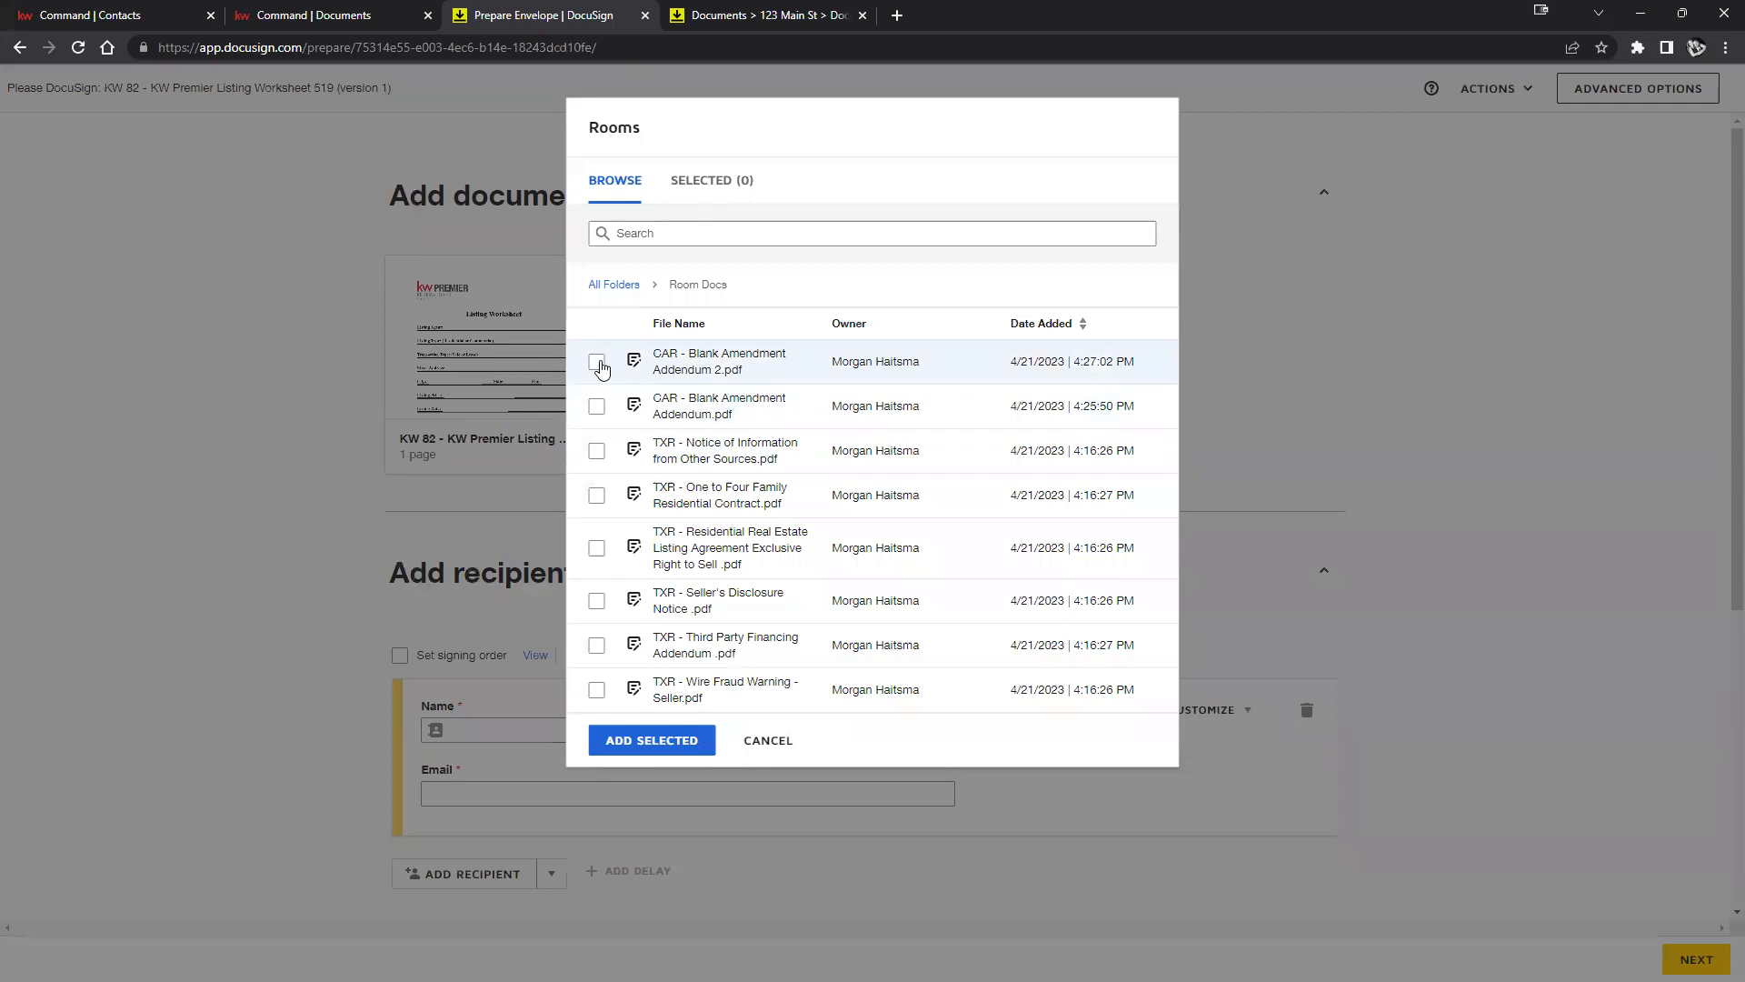
{"action": "left_click", "coordinate": [675, 745]}
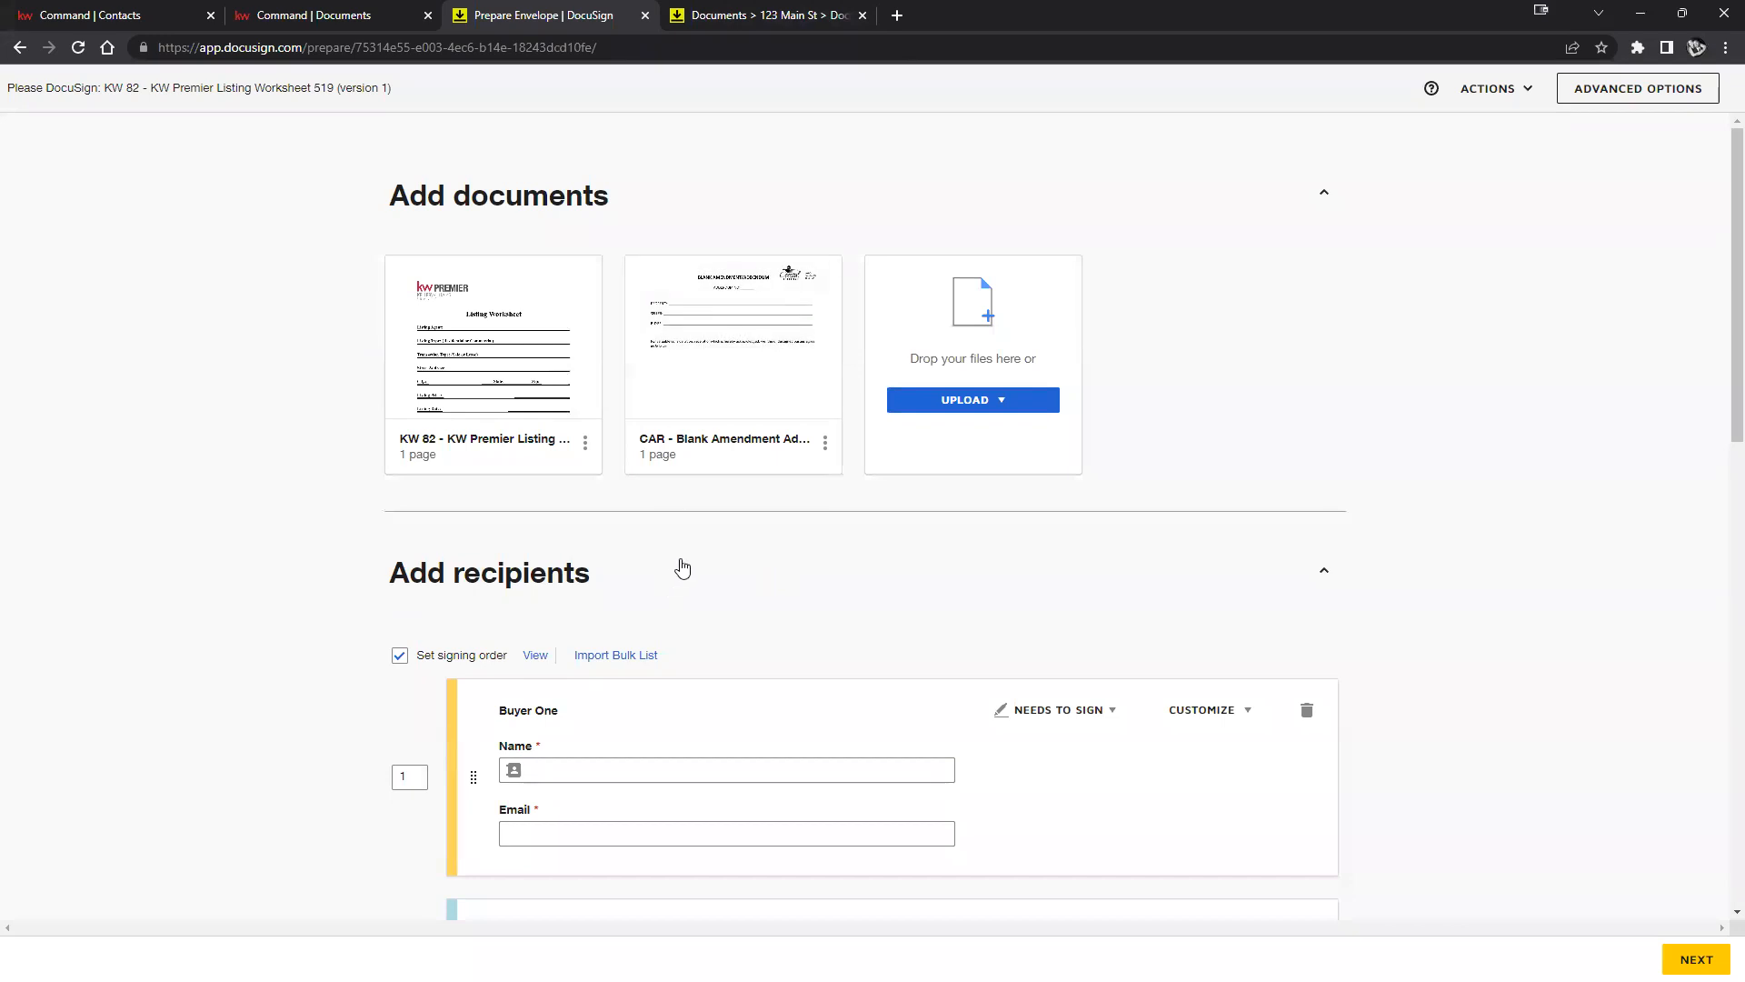
{"action": "scroll", "coordinate": [672, 537], "scroll_direction": "down", "scroll_amount": 1}
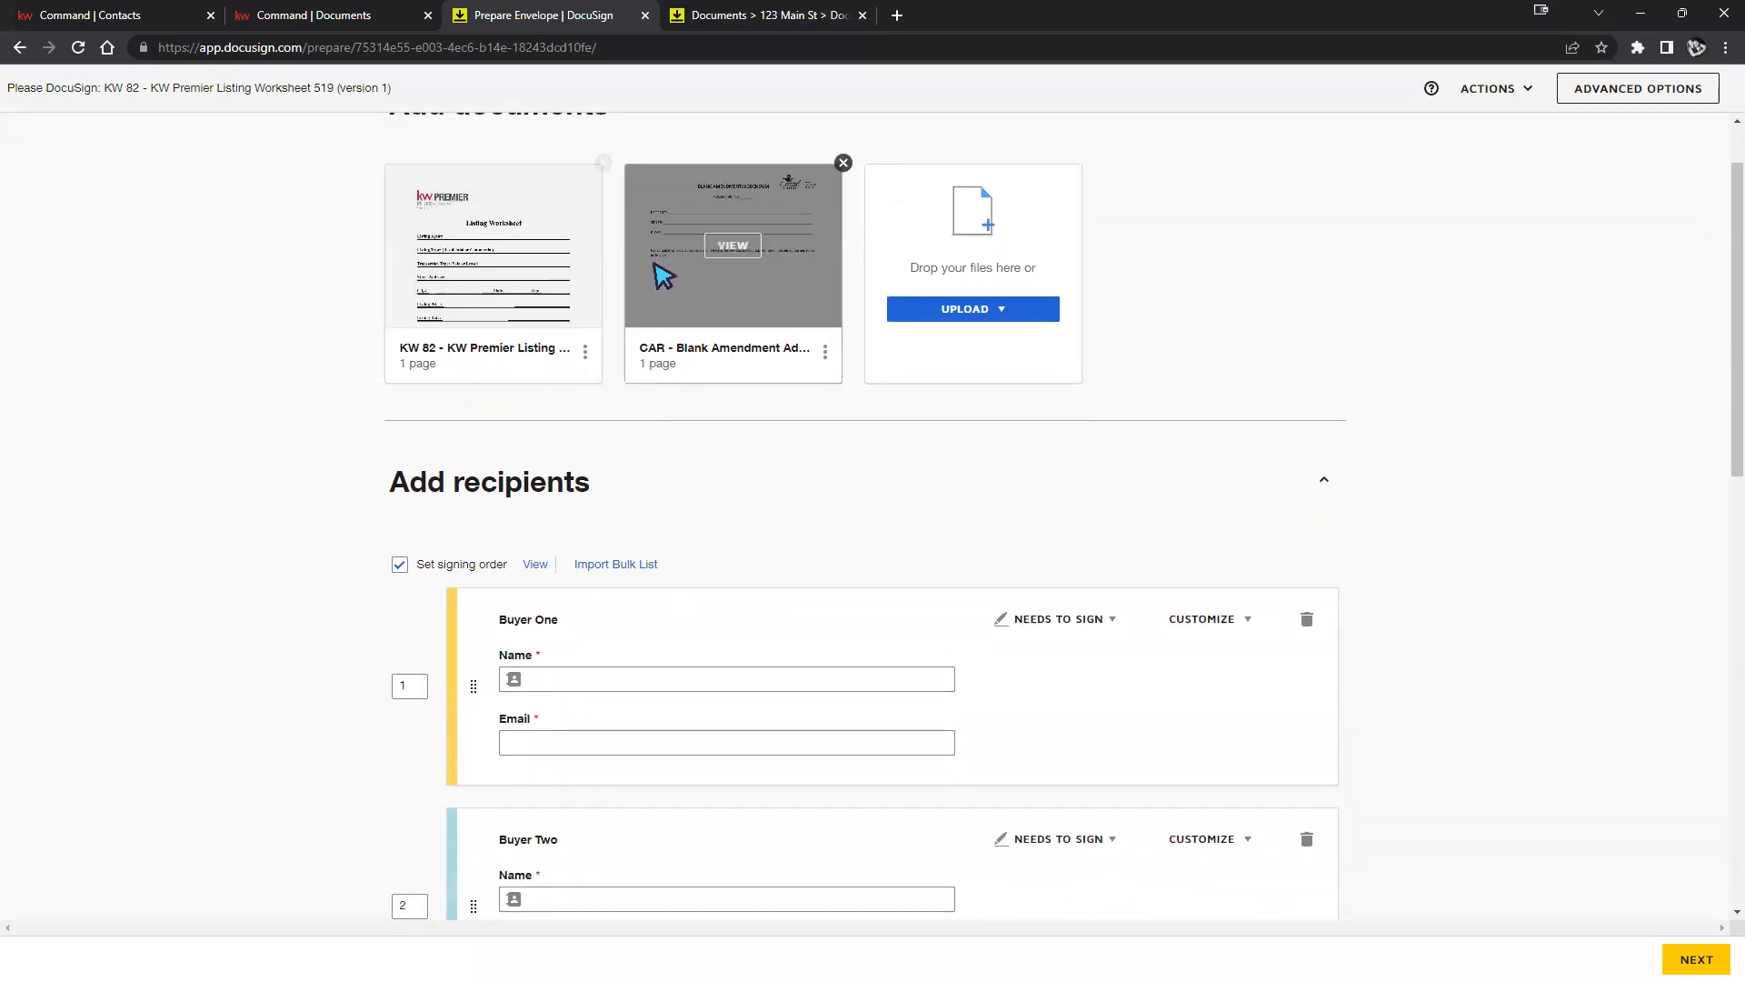
{"action": "left_click", "coordinate": [753, 242]}
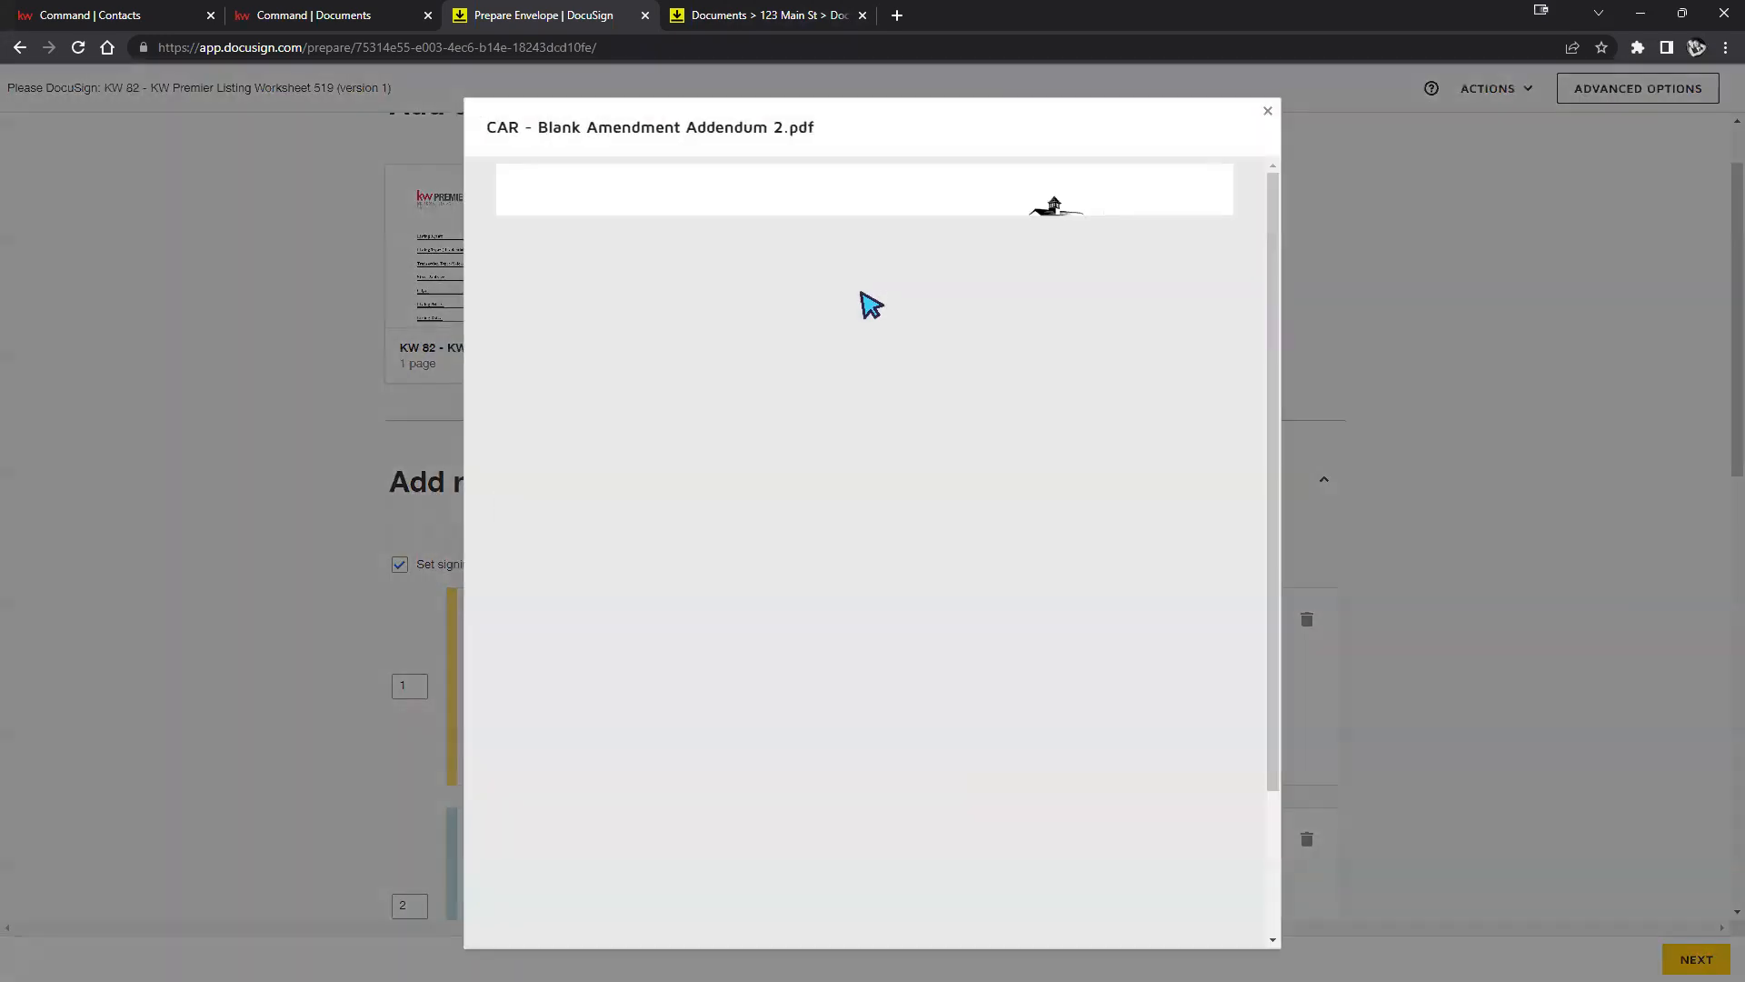
{"action": "scroll", "coordinate": [689, 546], "scroll_direction": "down", "scroll_amount": 2}
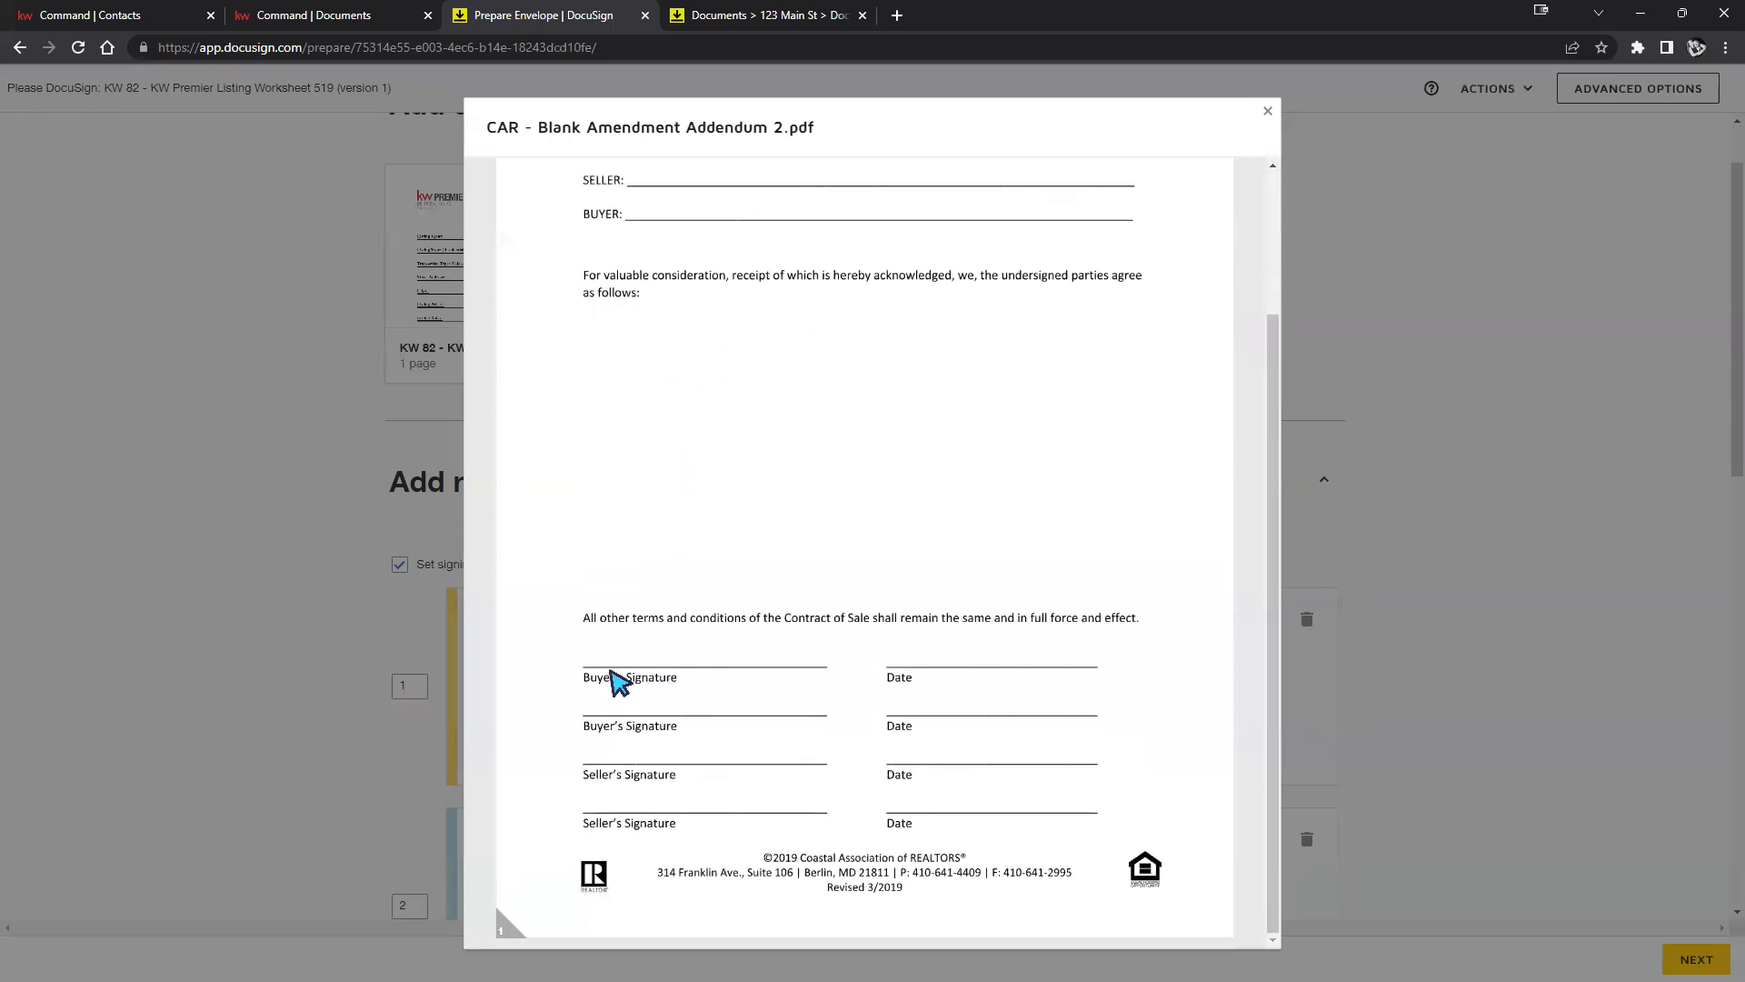
{"action": "left_click", "coordinate": [232, 663]}
{"action": "scroll", "coordinate": [784, 563], "scroll_direction": "down", "scroll_amount": 1}
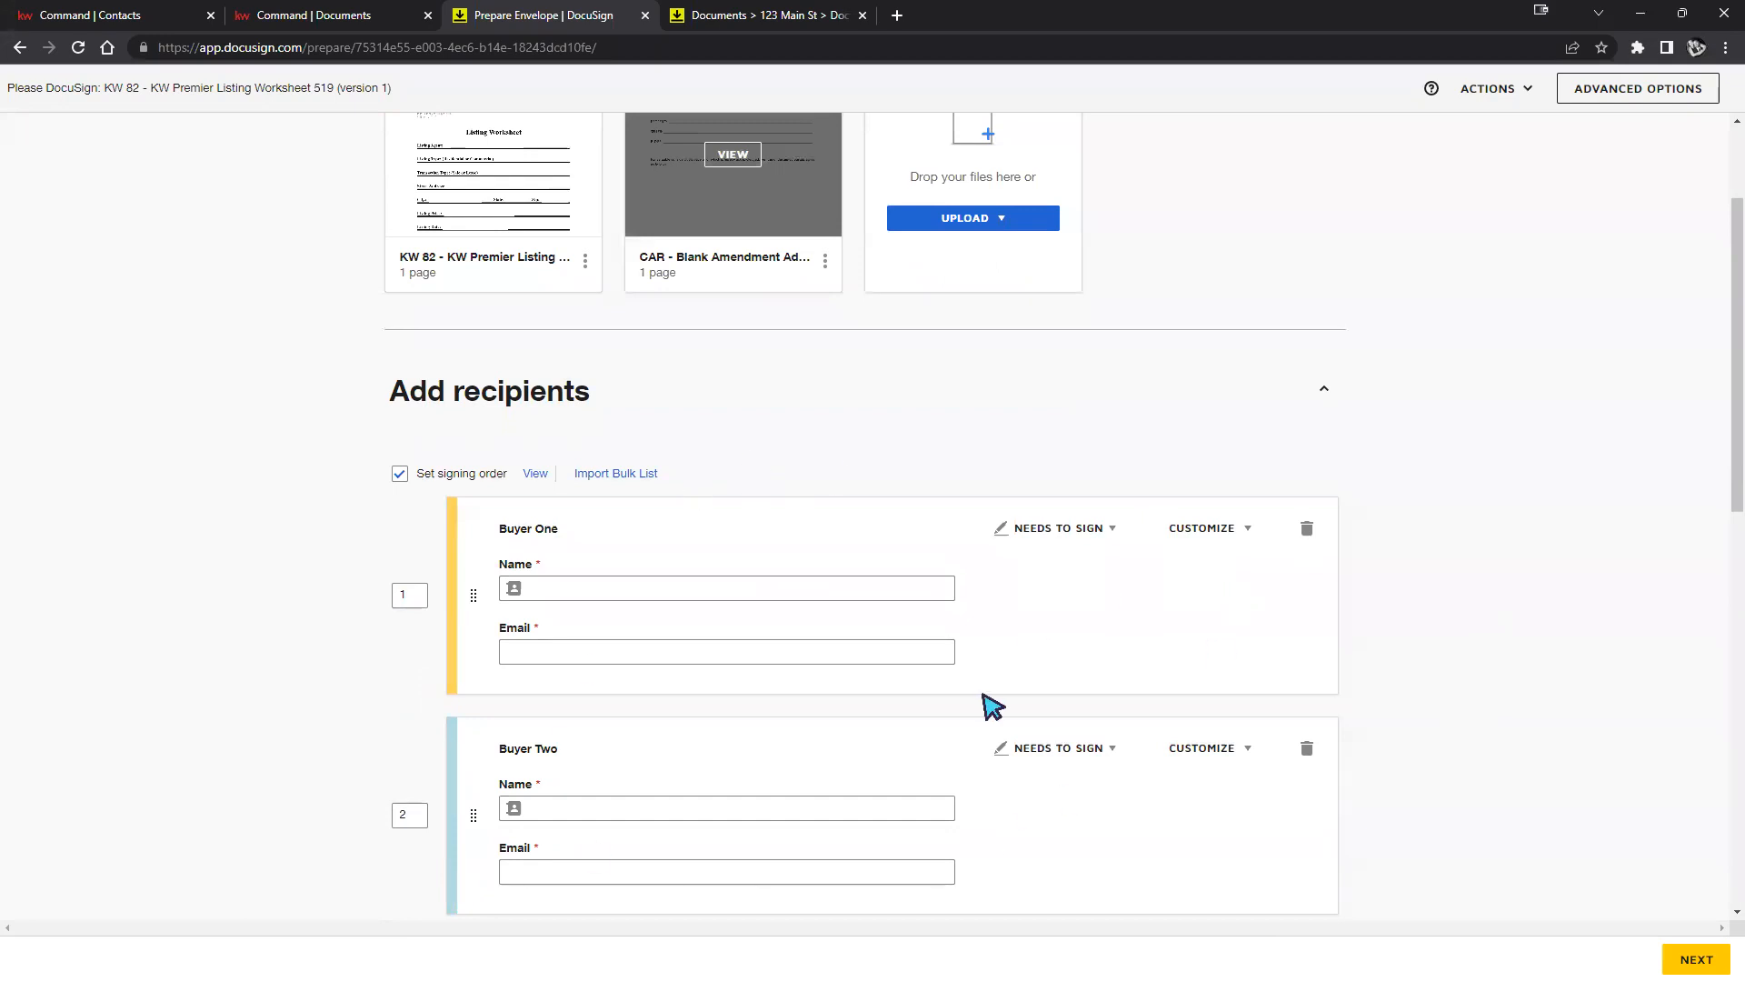
{"action": "scroll", "coordinate": [1107, 401], "scroll_direction": "up", "scroll_amount": 2}
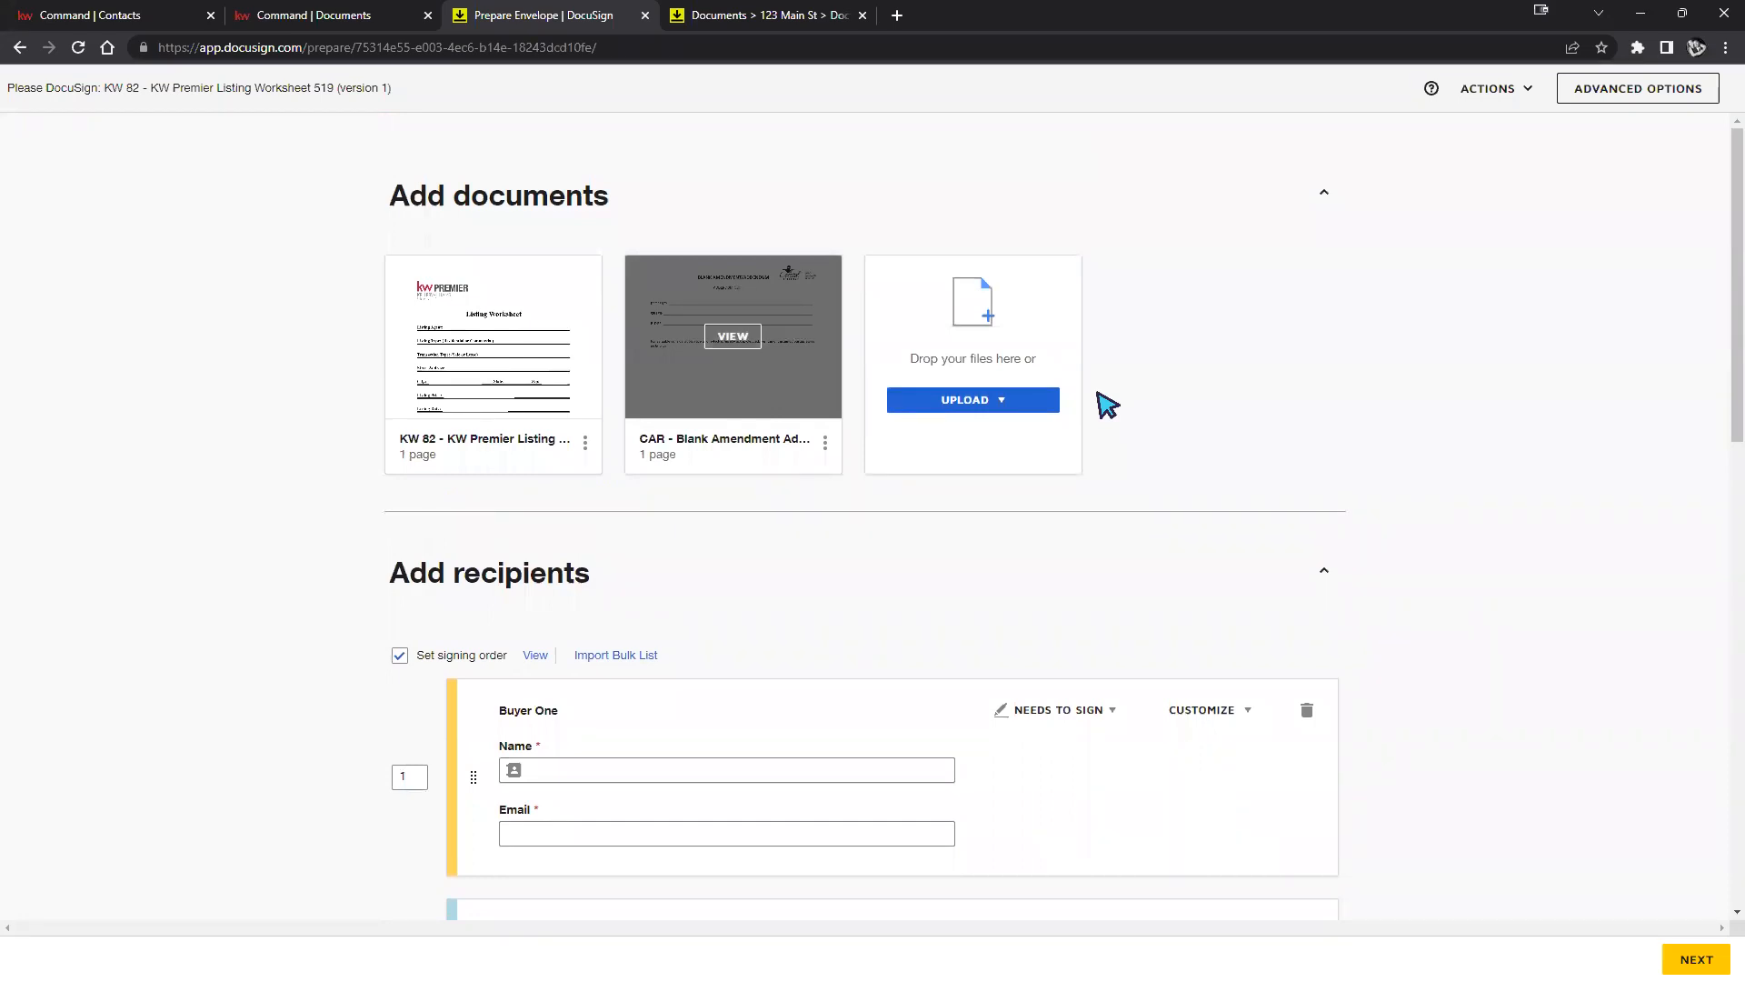
{"action": "left_click", "coordinate": [997, 403]}
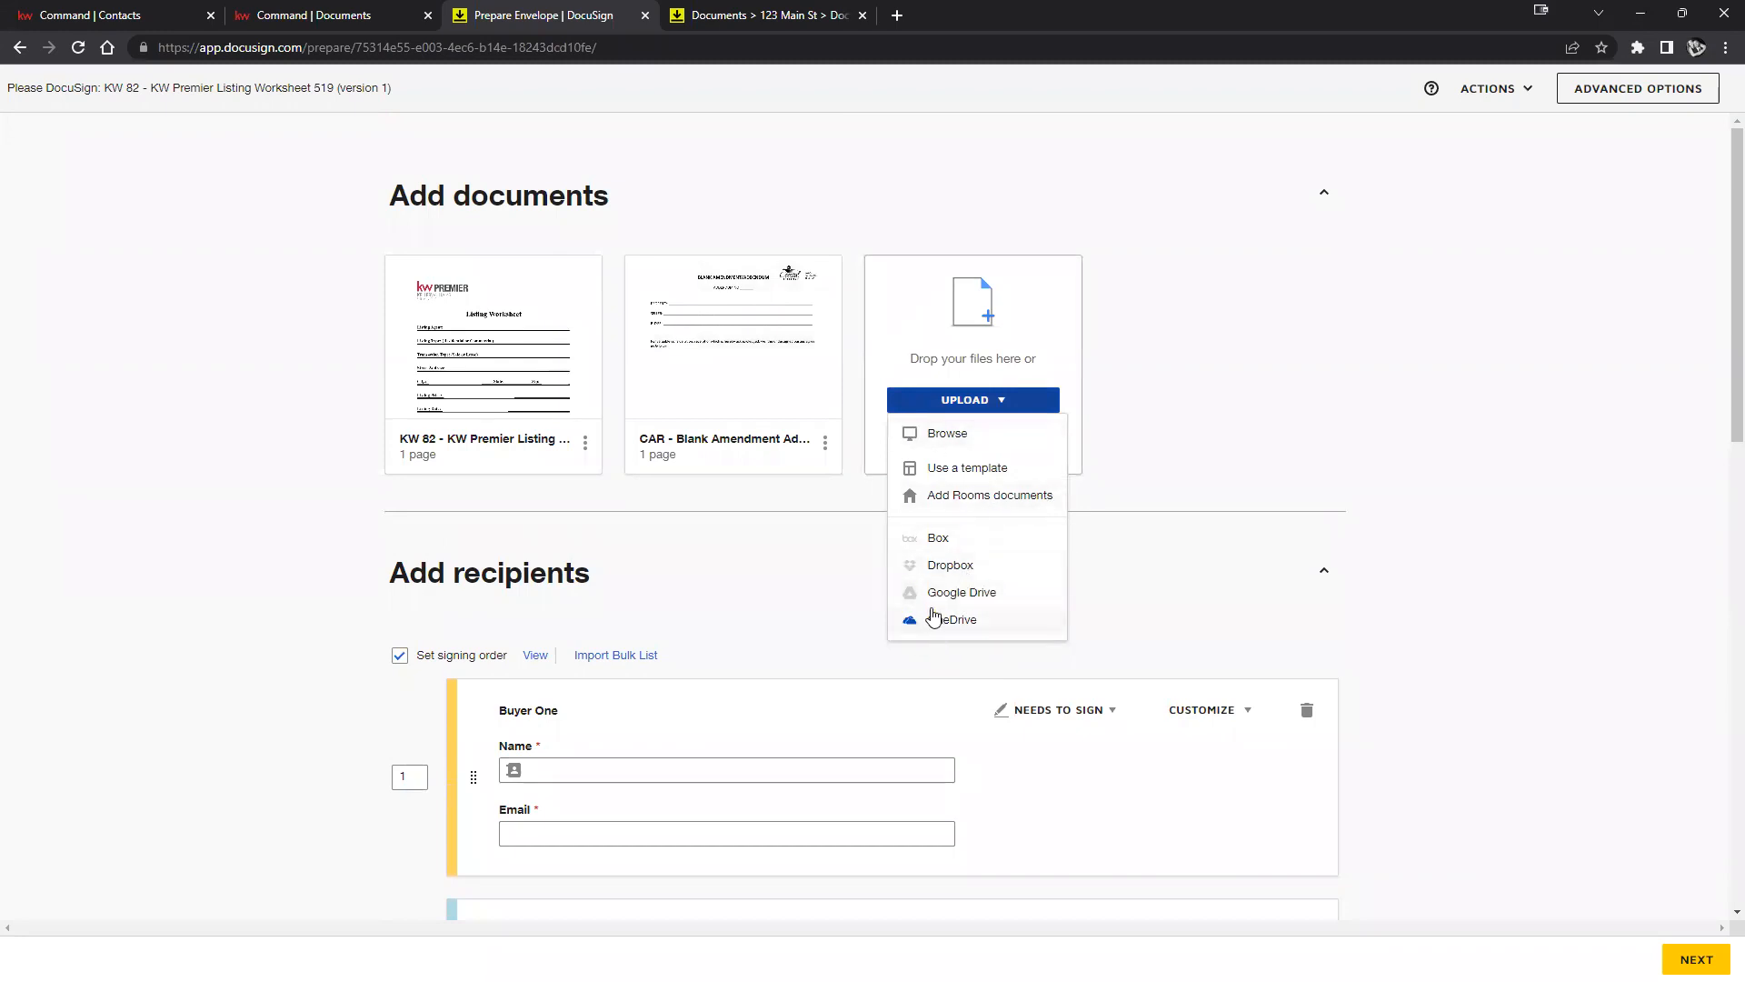
{"action": "left_click", "coordinate": [1182, 610]}
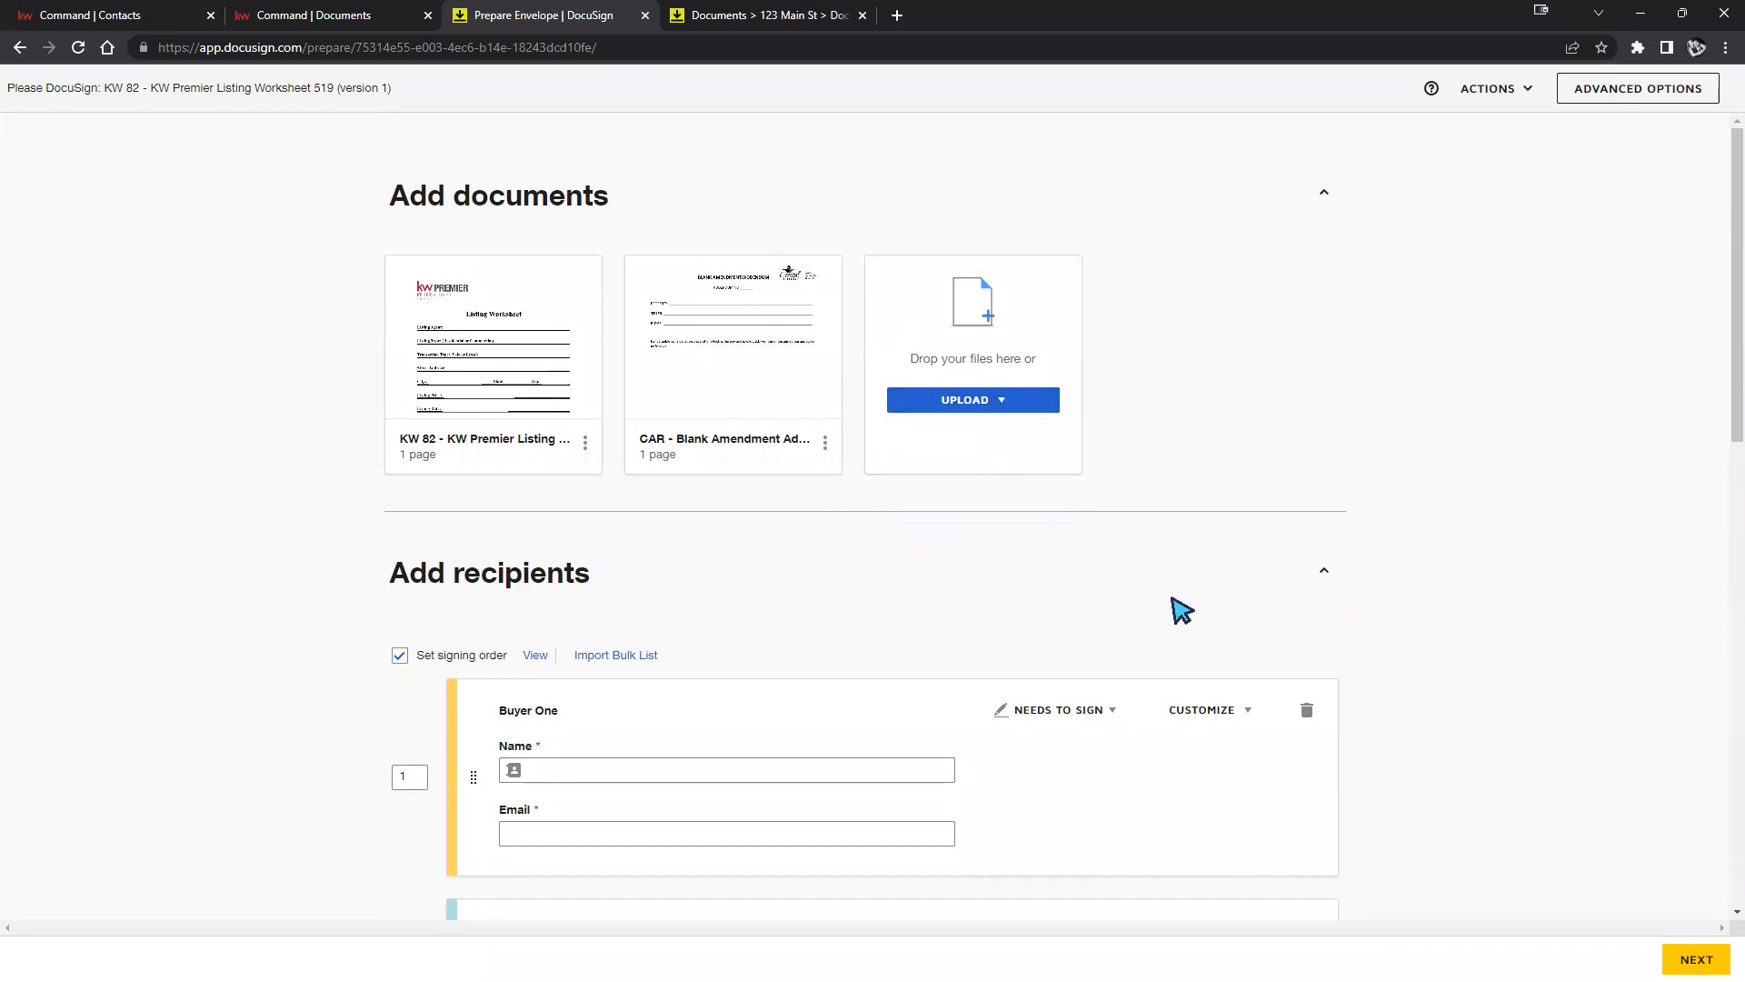
Delete the Seller Two and Seller One recipients, confirming each deletion with their fields.
{"action": "mouse_move", "coordinate": [827, 473]}
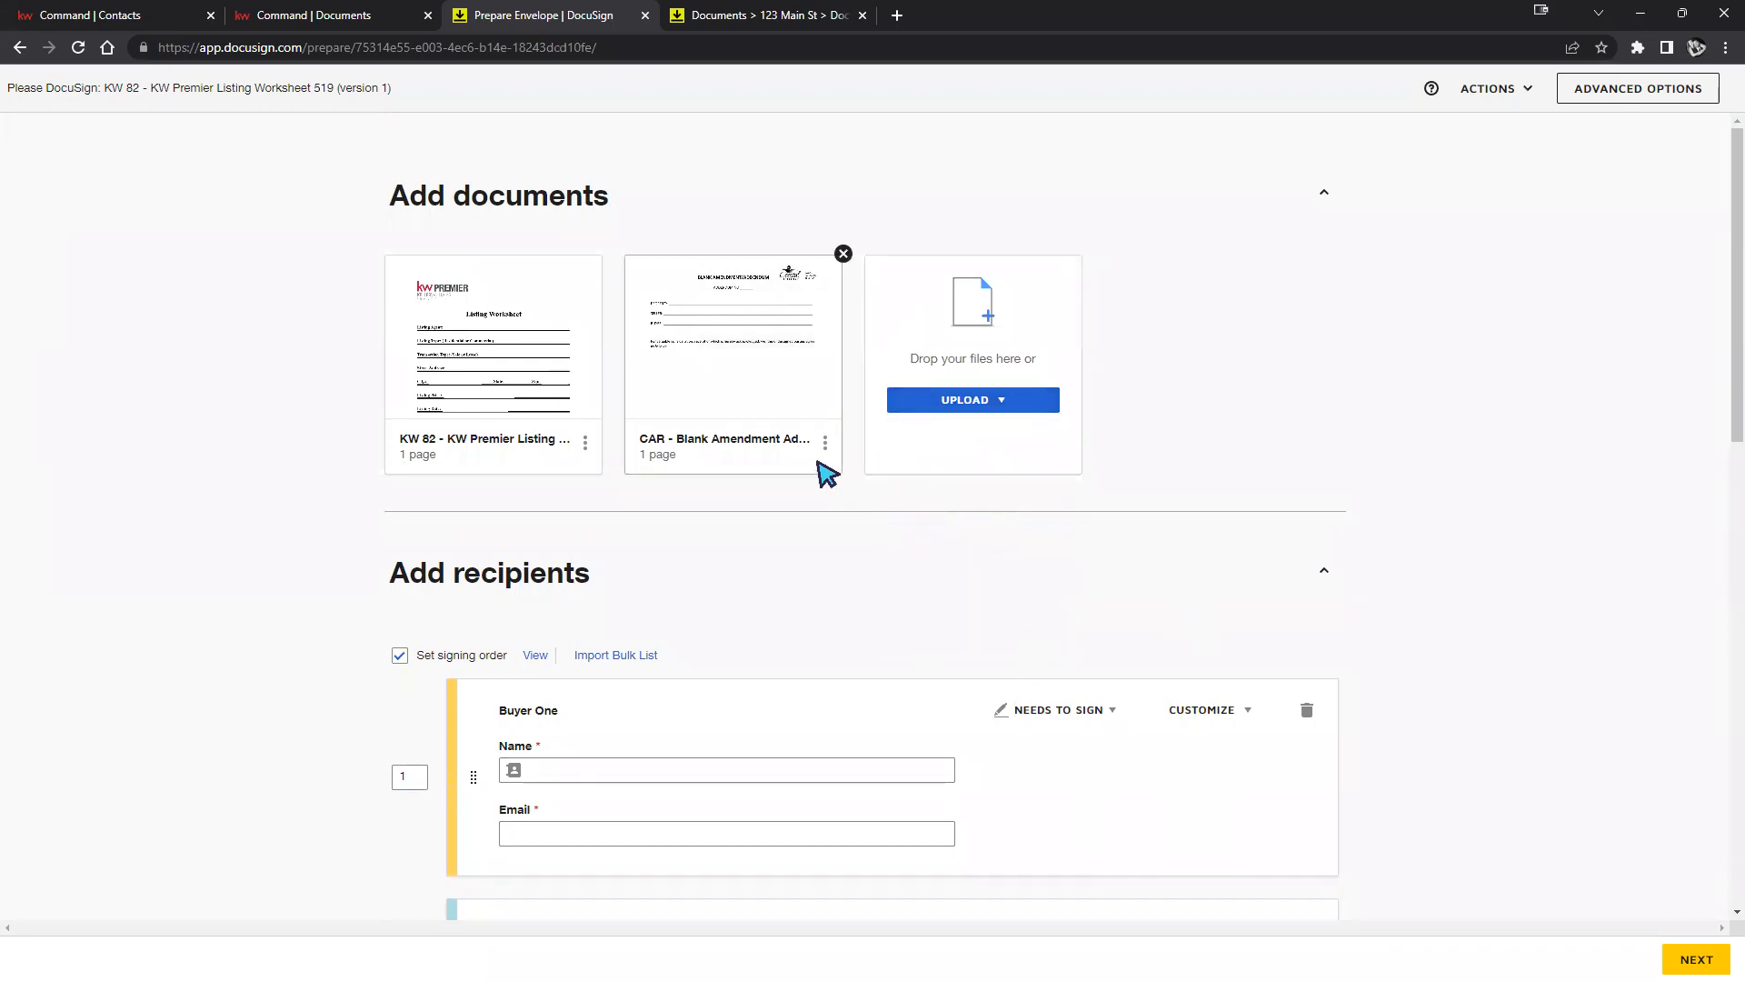
{"action": "scroll", "coordinate": [825, 465], "scroll_direction": "down", "scroll_amount": 3}
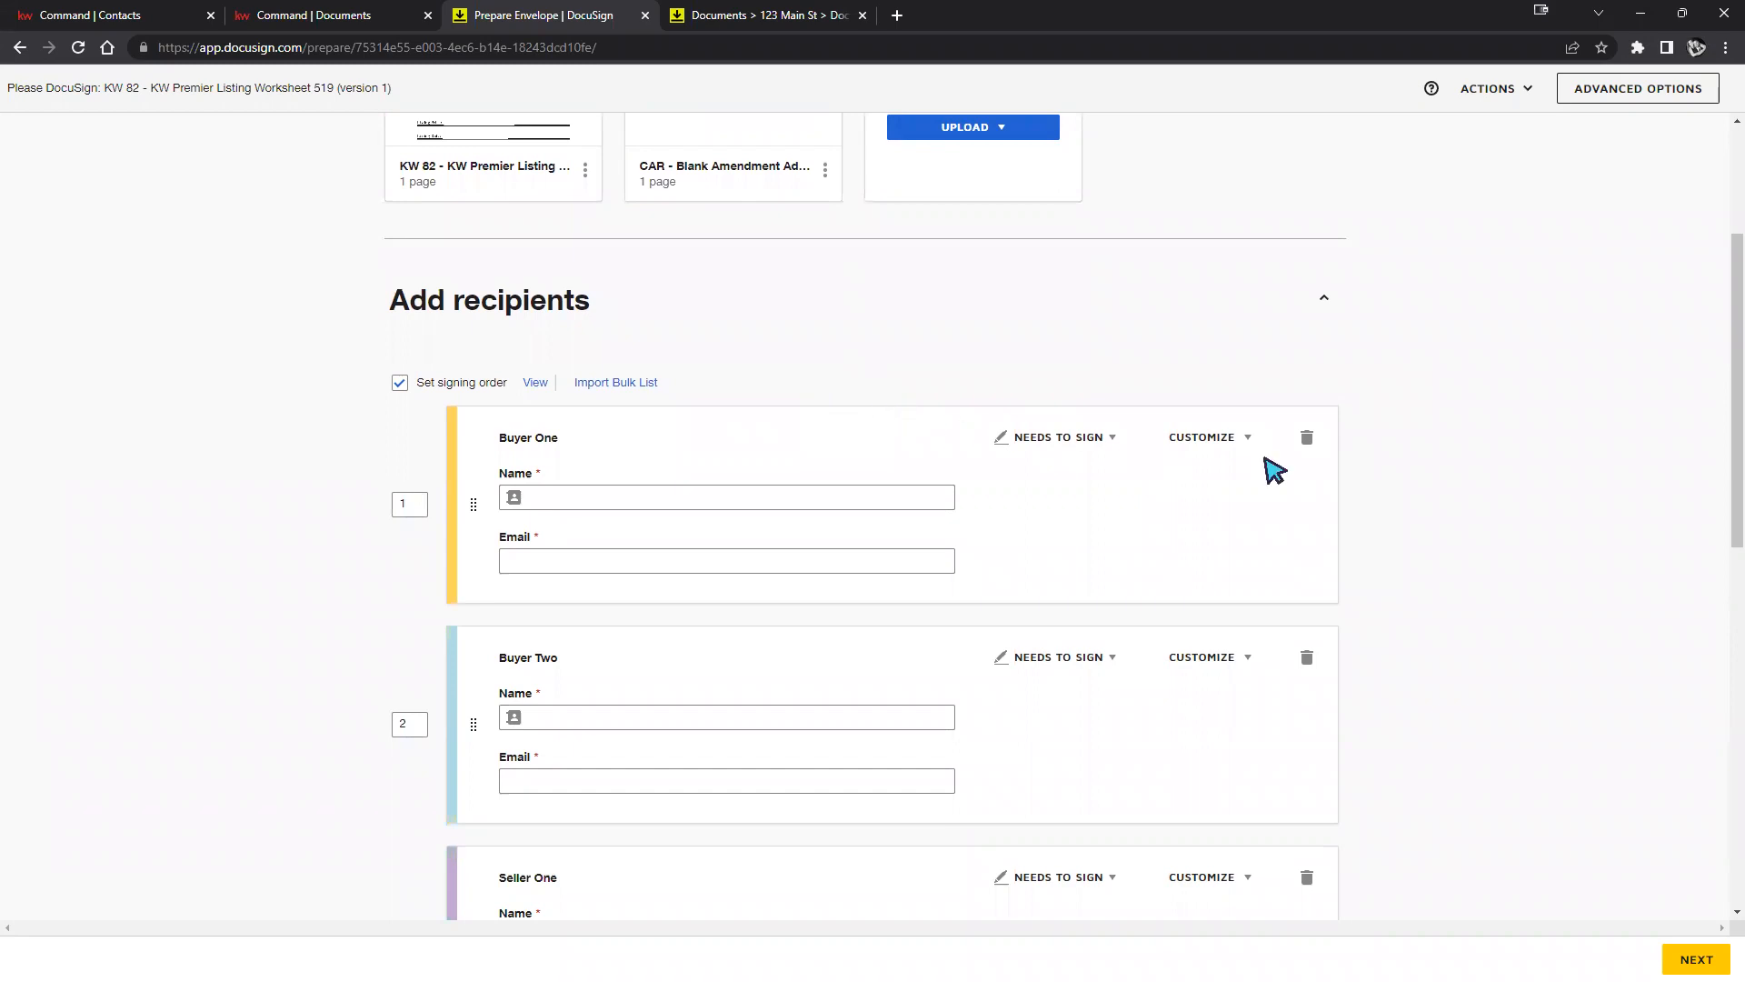
{"action": "scroll", "coordinate": [1300, 464], "scroll_direction": "down", "scroll_amount": 1}
{"action": "scroll", "coordinate": [1236, 421], "scroll_direction": "down", "scroll_amount": 7}
{"action": "scroll", "coordinate": [1284, 466], "scroll_direction": "up", "scroll_amount": 2}
{"action": "scroll", "coordinate": [1283, 464], "scroll_direction": "up", "scroll_amount": 4}
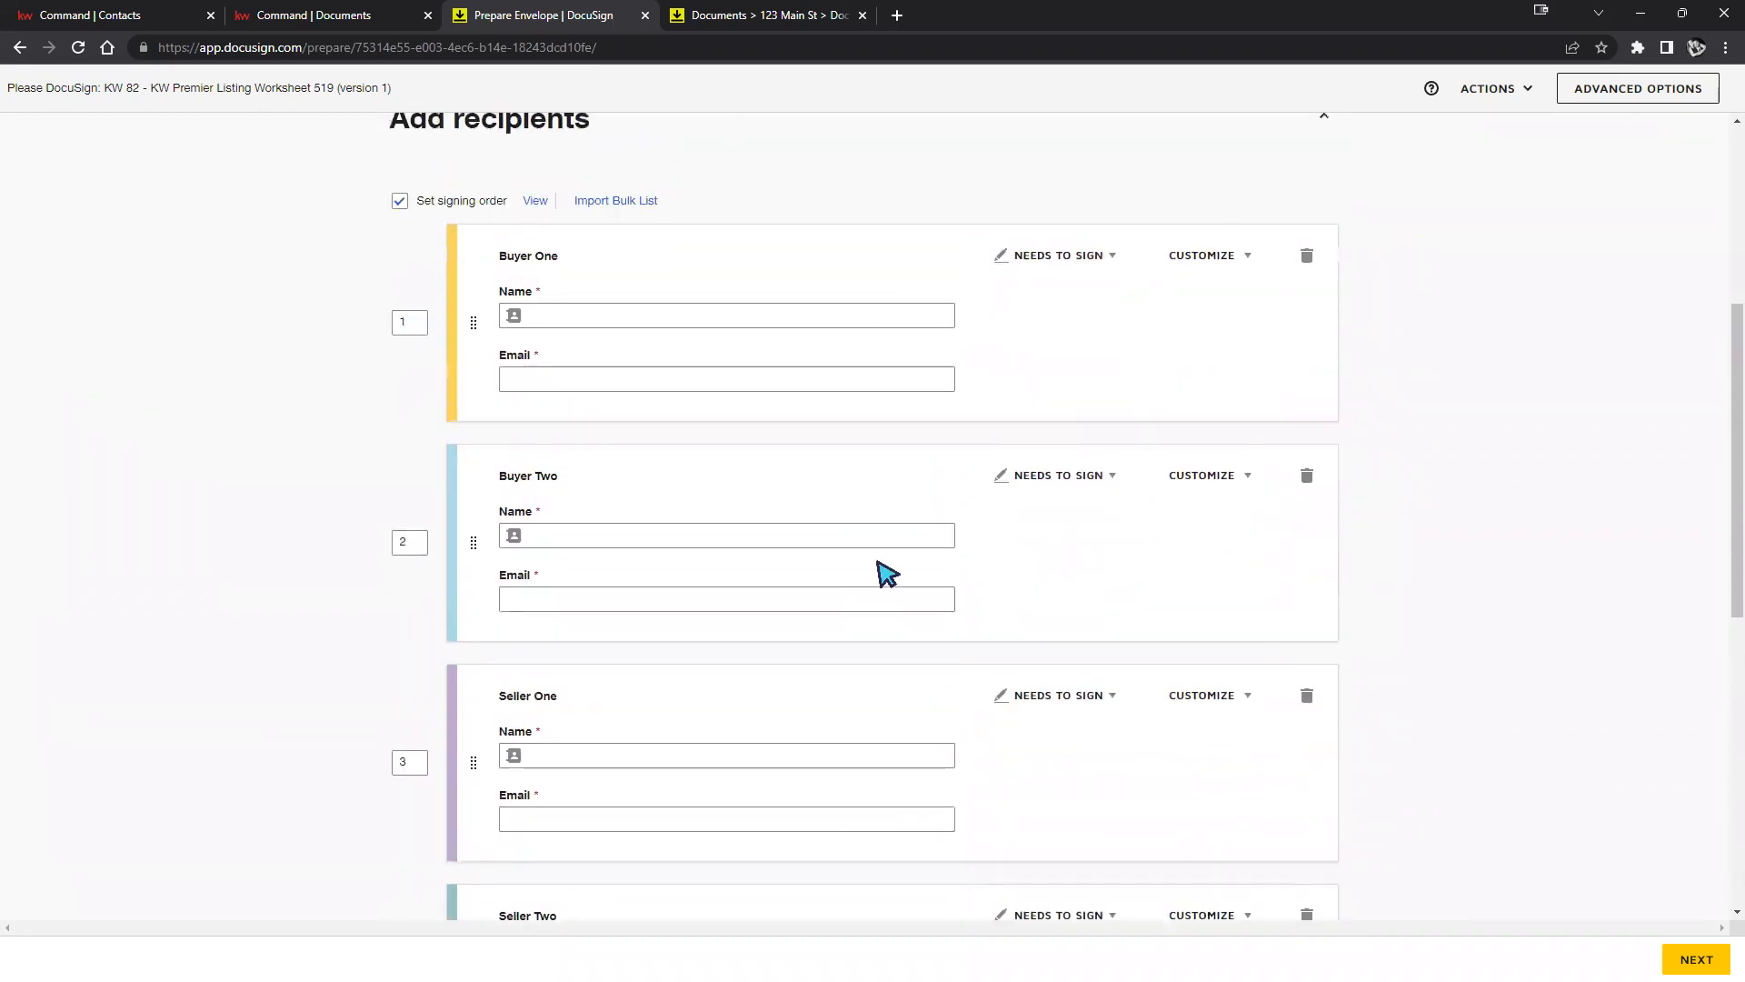
{"action": "scroll", "coordinate": [945, 743], "scroll_direction": "down", "scroll_amount": 2}
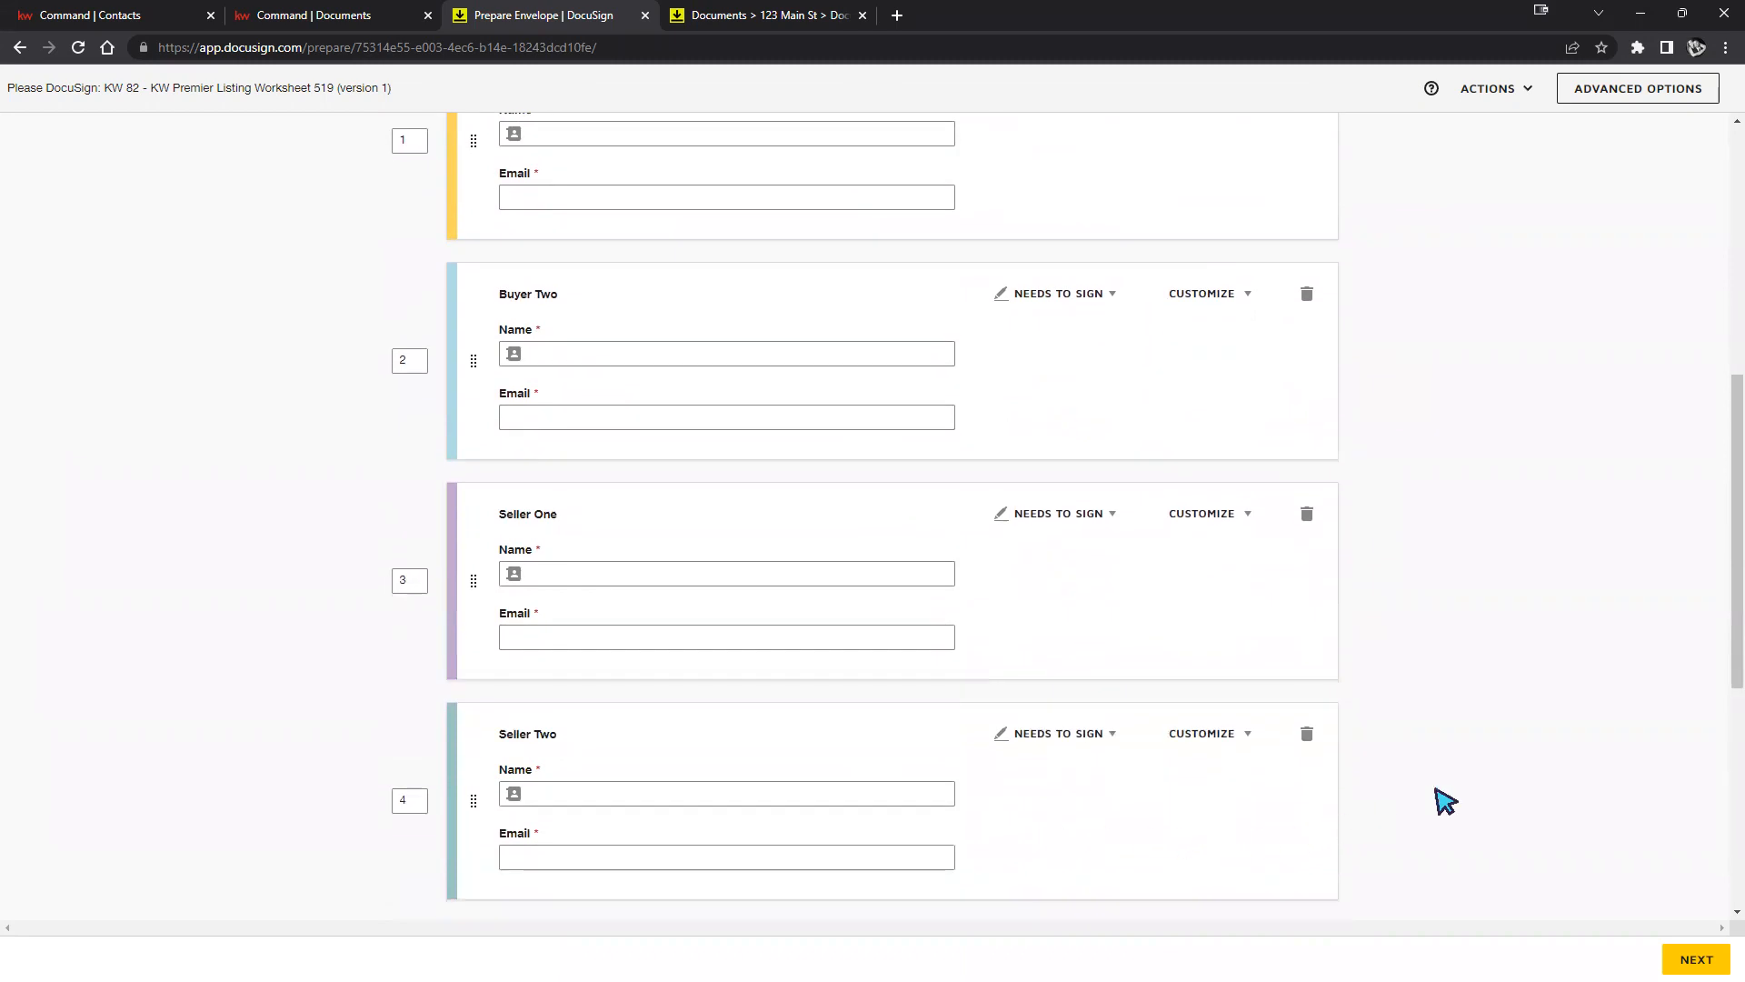
{"action": "left_click", "coordinate": [1308, 734]}
{"action": "left_click", "coordinate": [766, 285]}
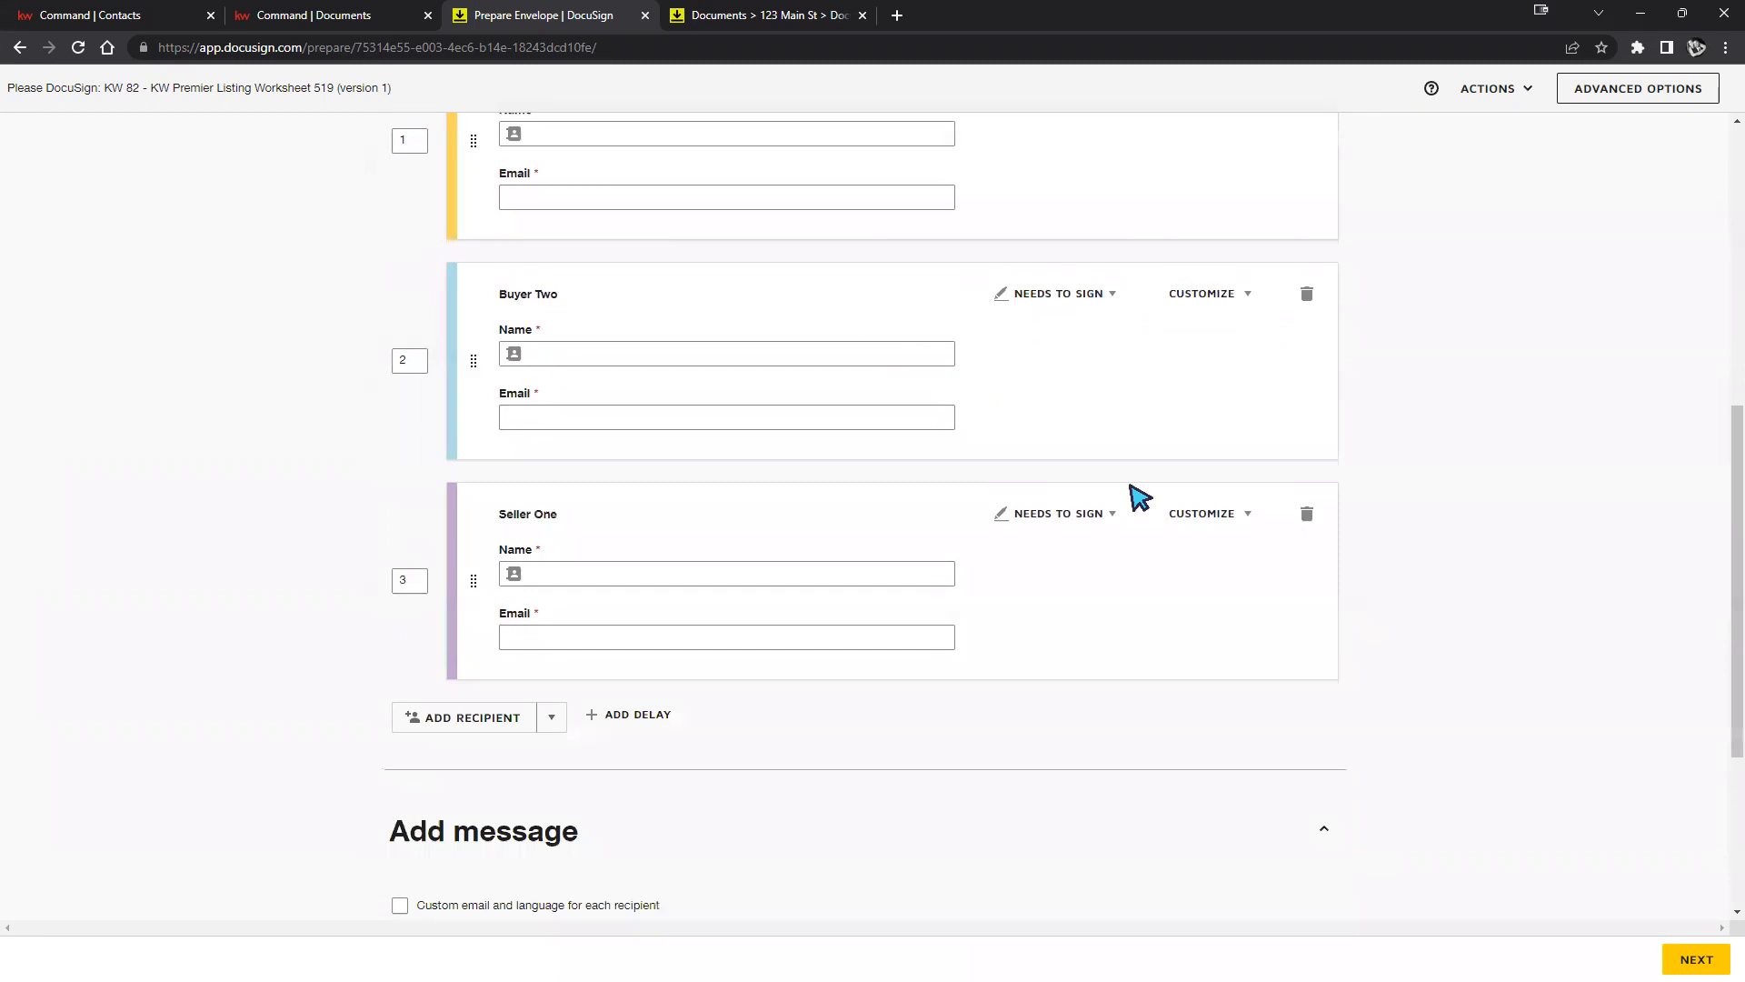
{"action": "left_click", "coordinate": [1308, 513]}
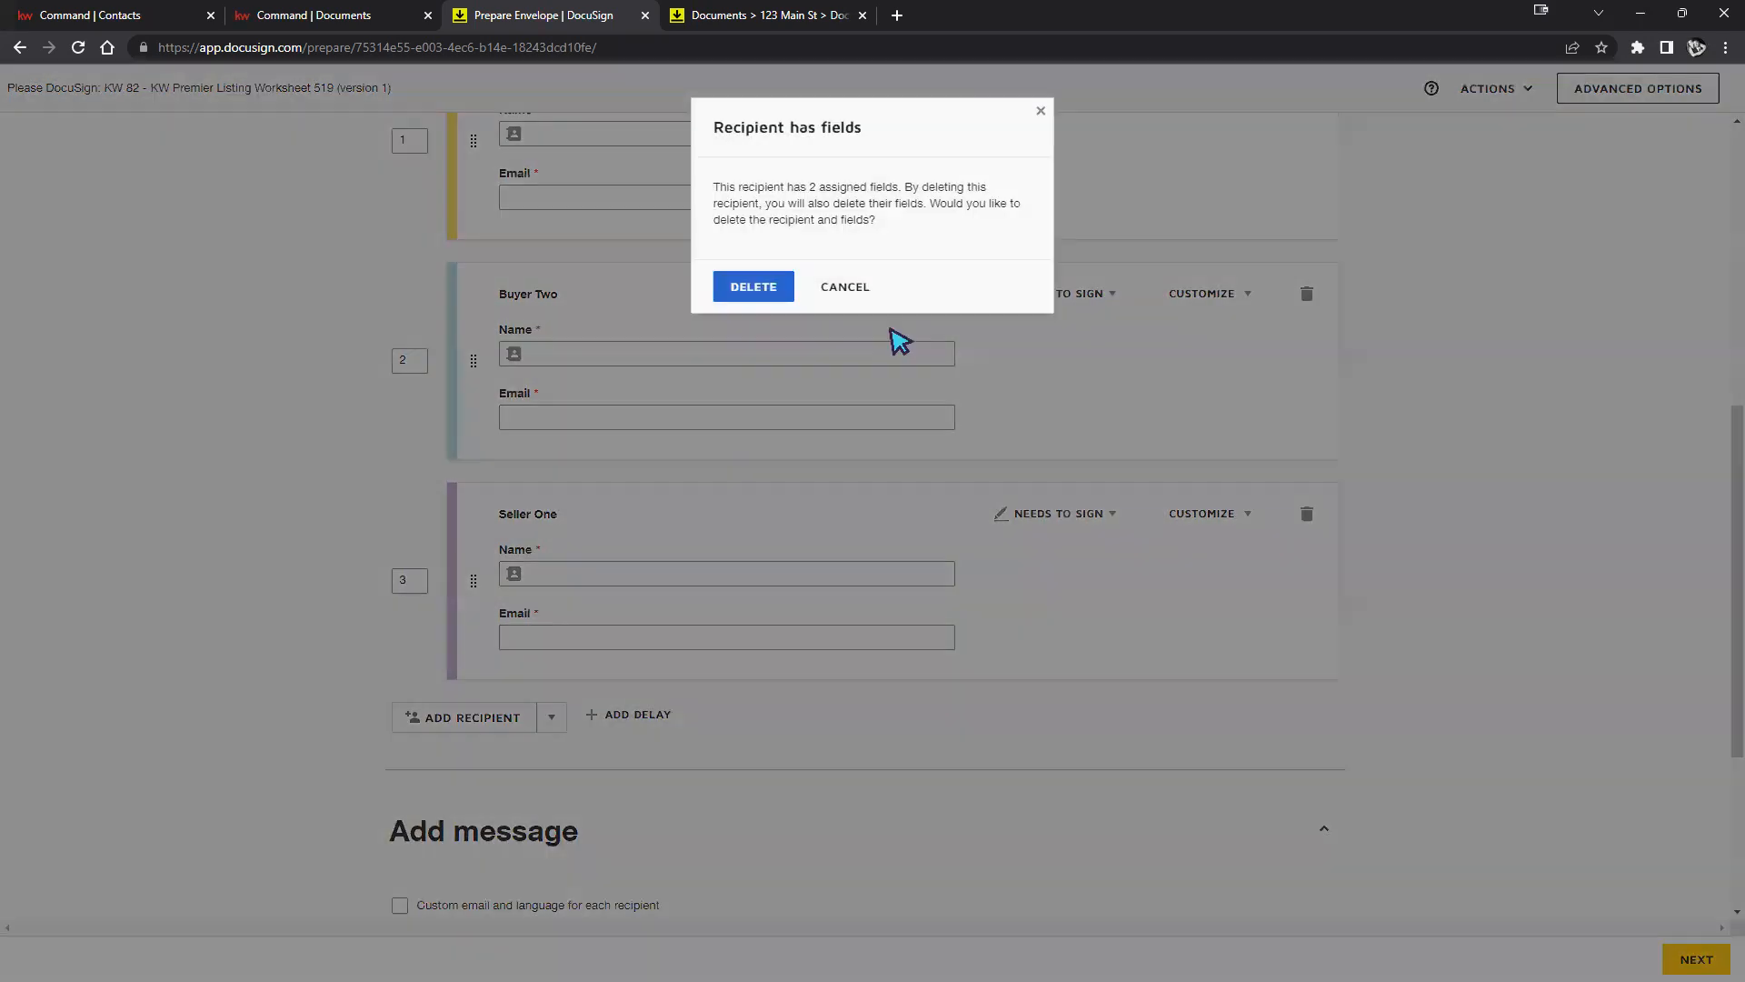
{"action": "left_click", "coordinate": [749, 284]}
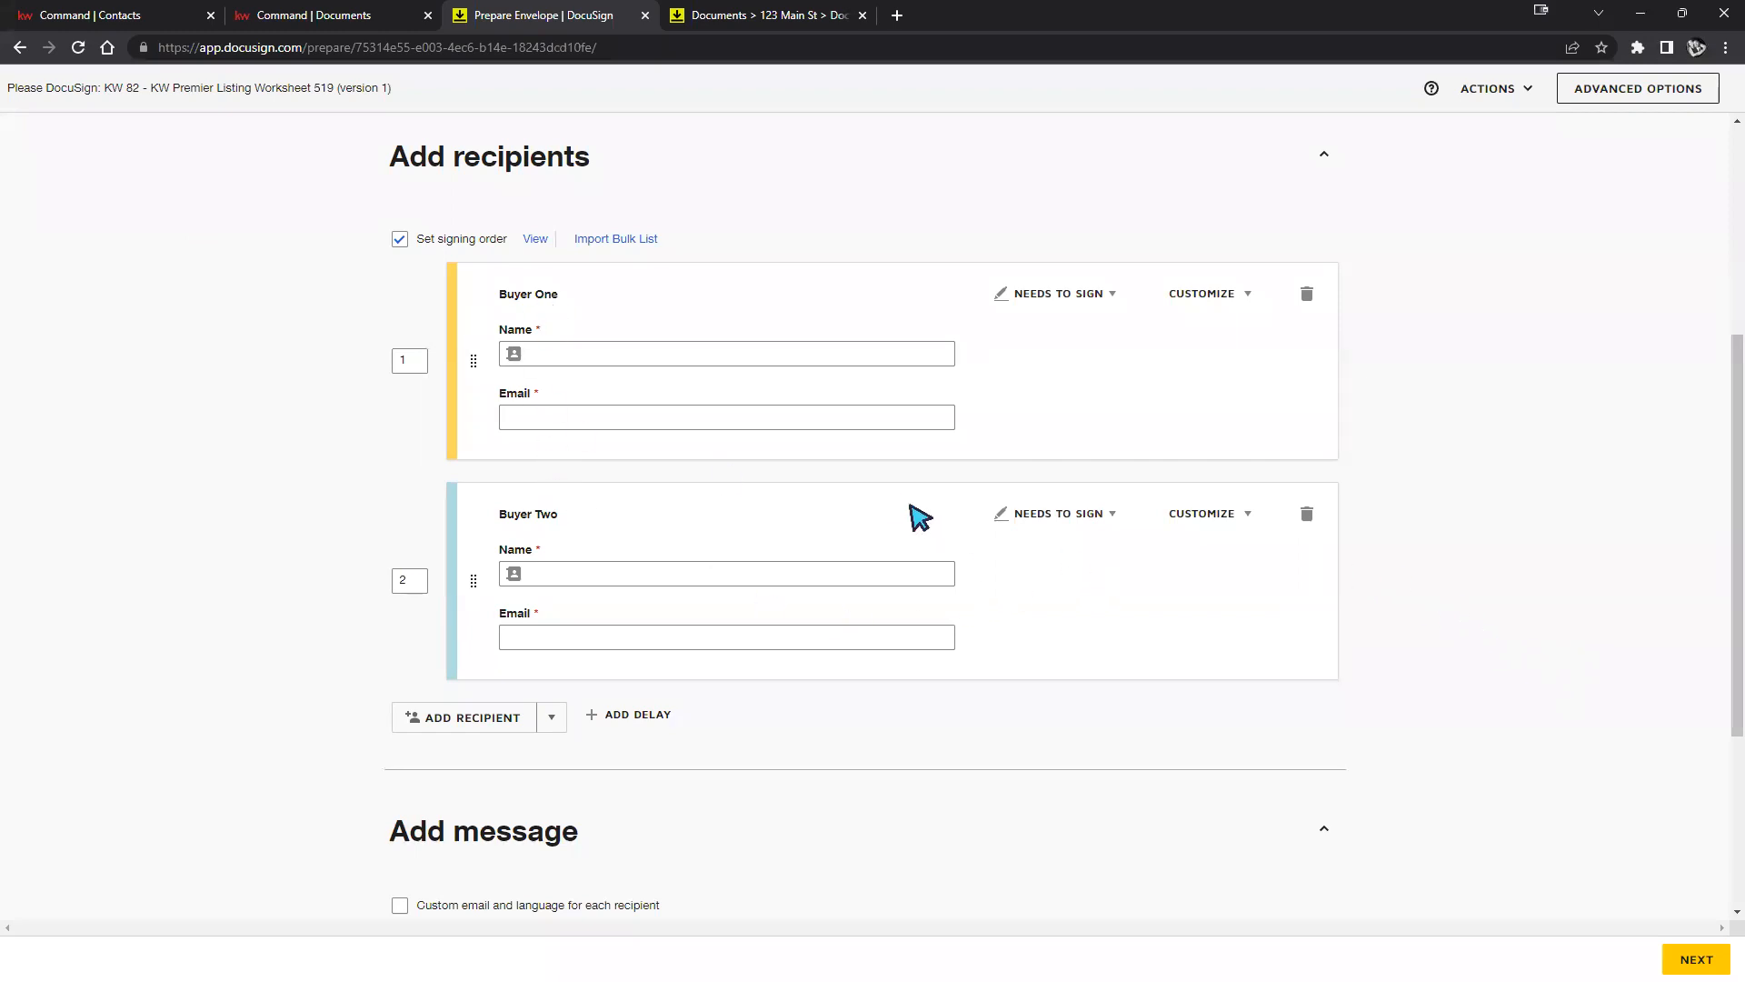
{"action": "left_click_drag", "start_coordinate": [534, 514], "coordinate": [476, 506]}
{"action": "left_click", "coordinate": [597, 358]}
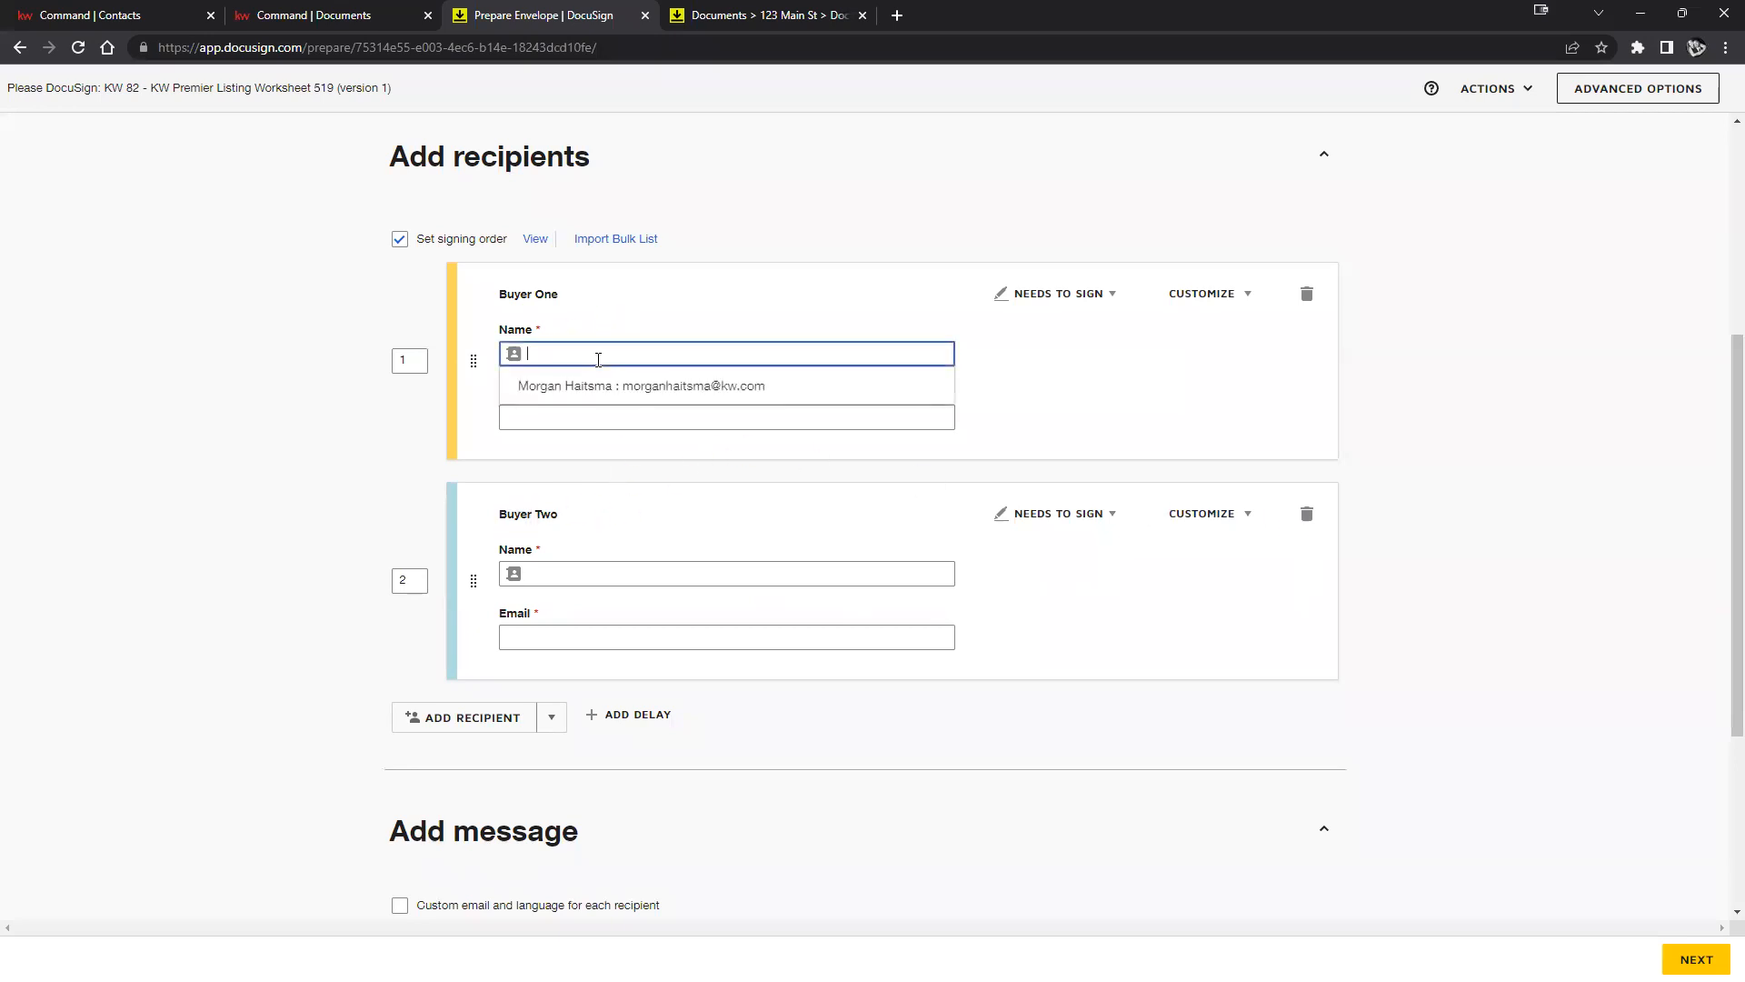
{"action": "left_click", "coordinate": [682, 319]}
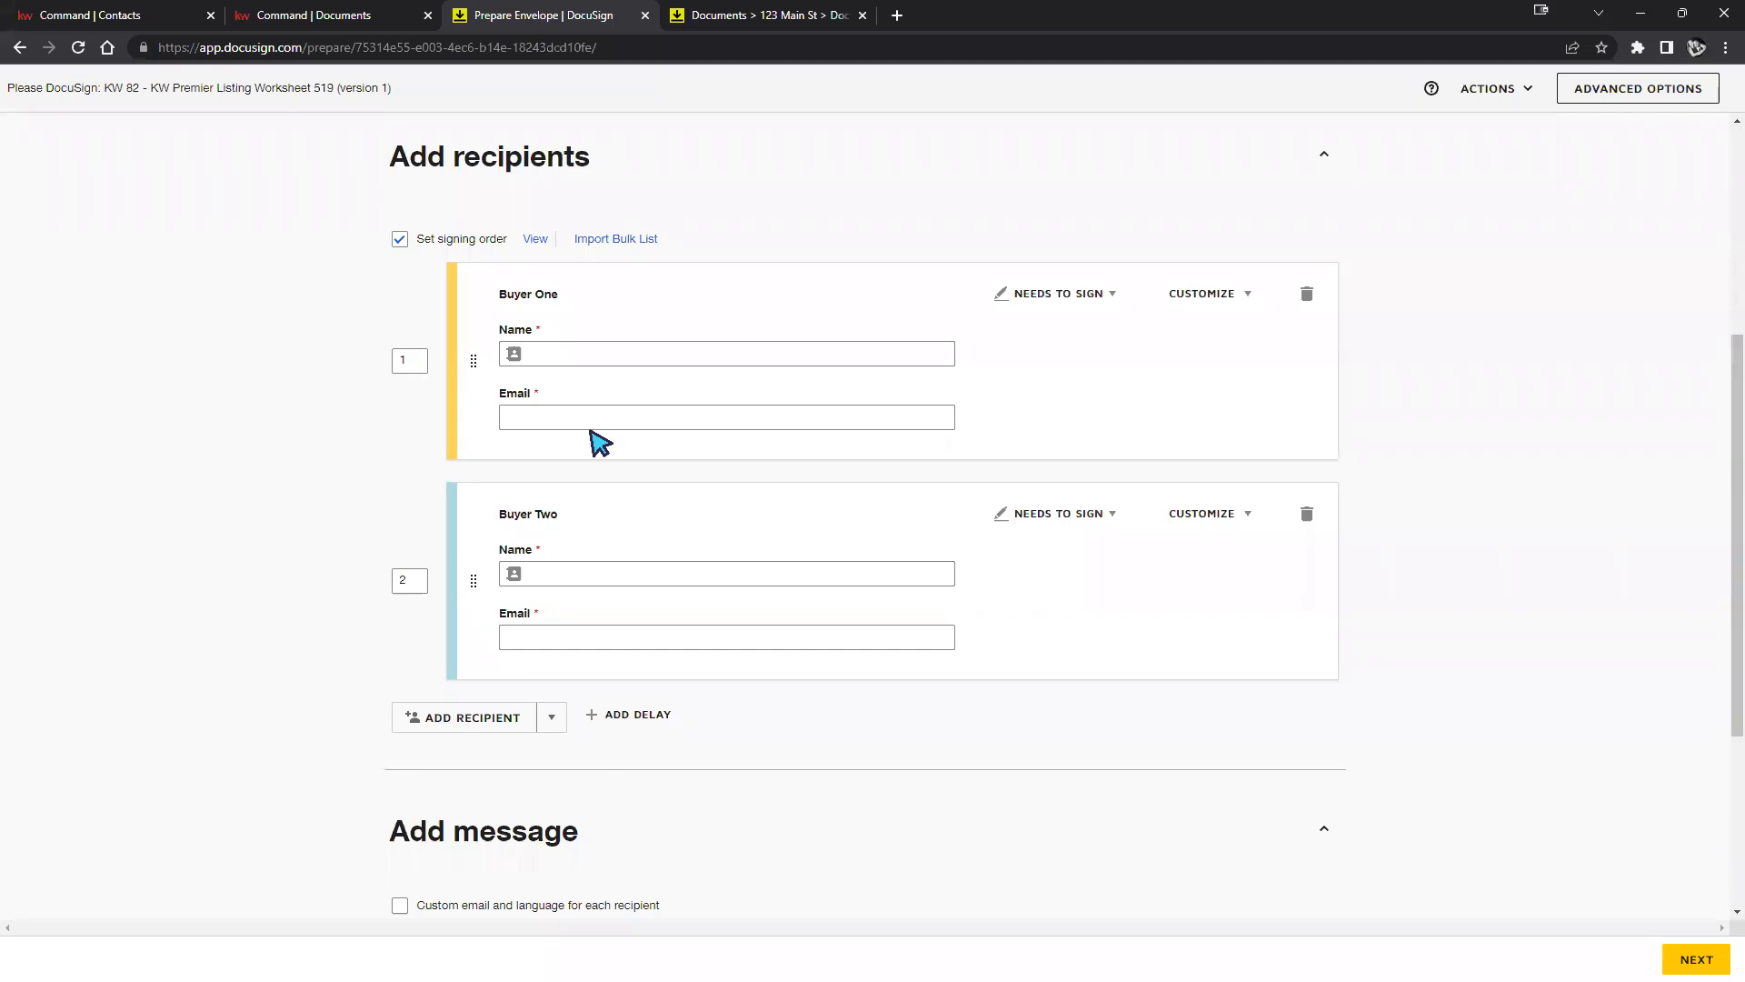
{"action": "left_click", "coordinate": [709, 347]}
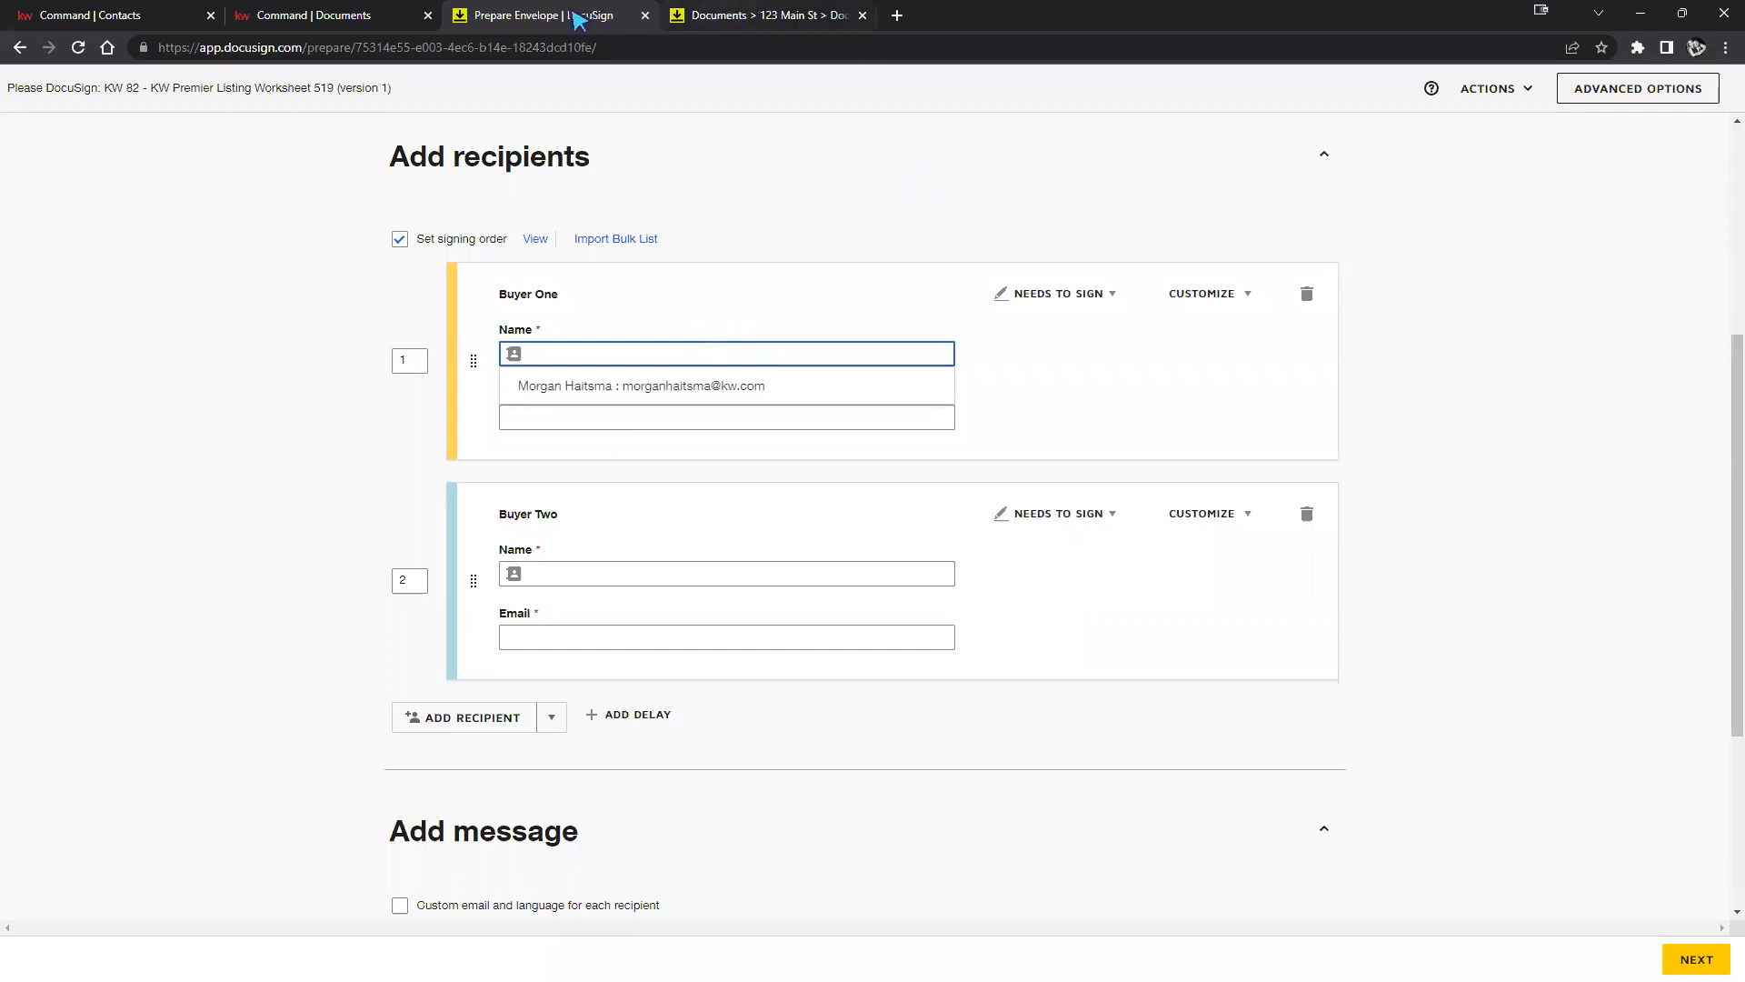
{"action": "left_click", "coordinate": [348, 16]}
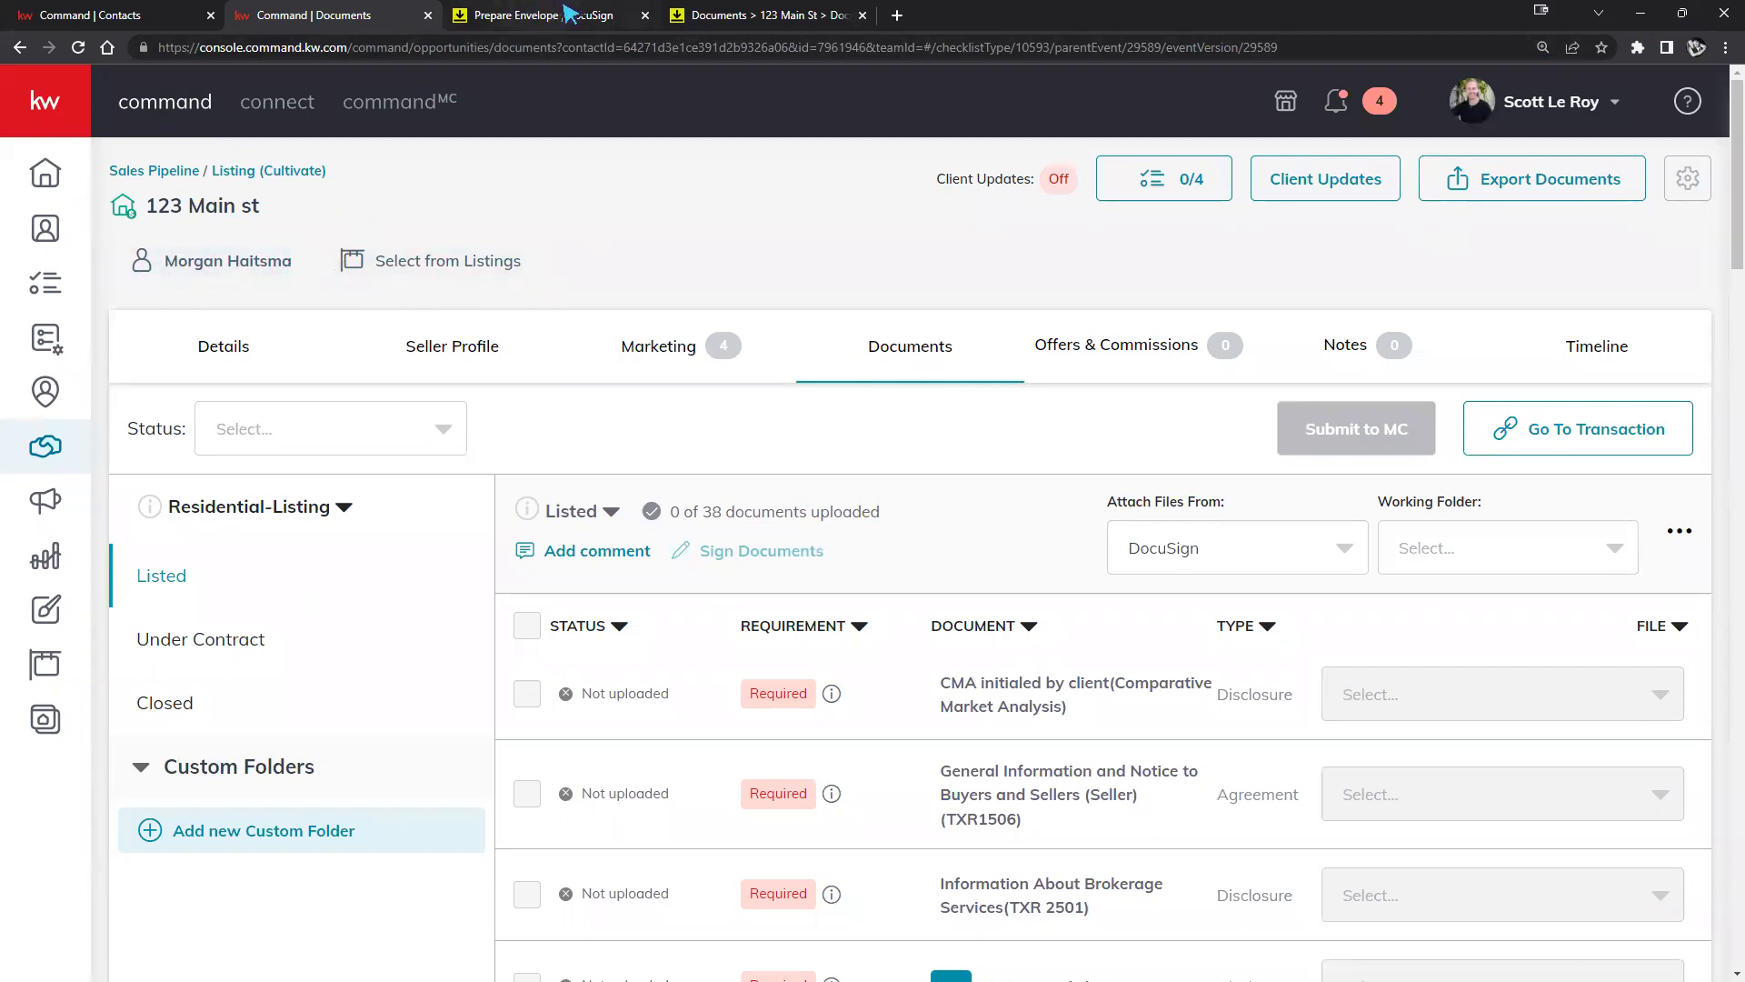
{"action": "left_click", "coordinate": [730, 17]}
{"action": "left_click", "coordinate": [569, 16]}
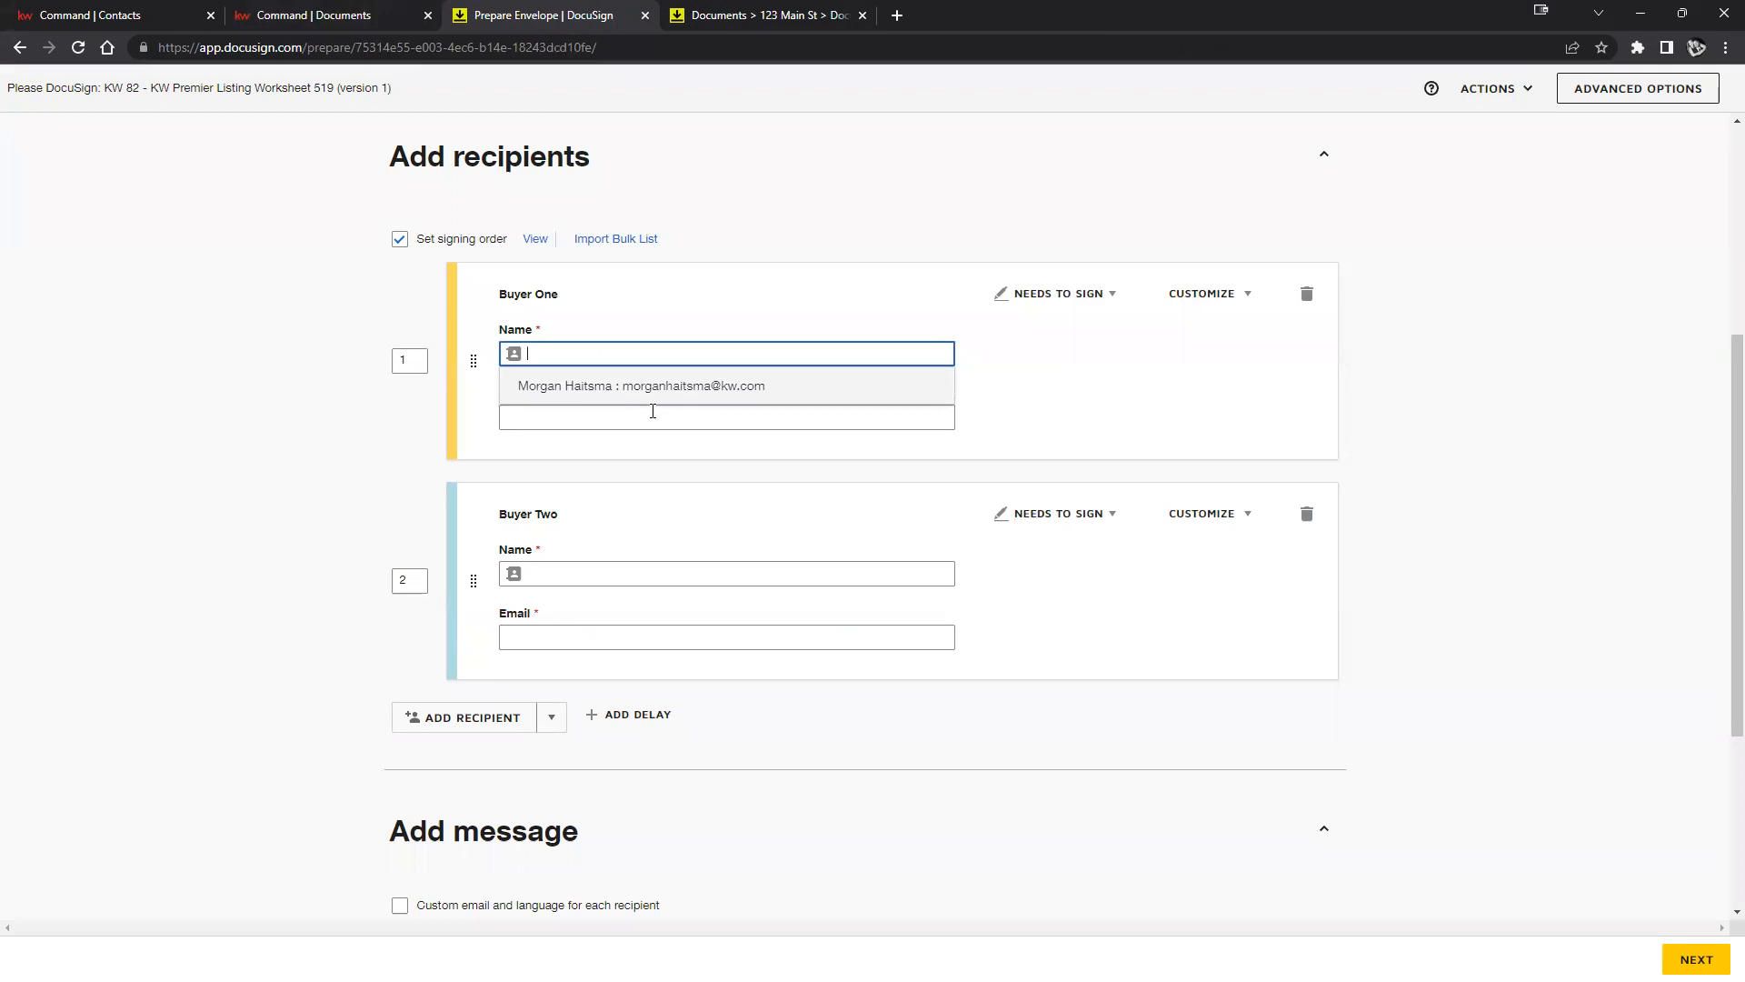
{"action": "left_click", "coordinate": [795, 294]}
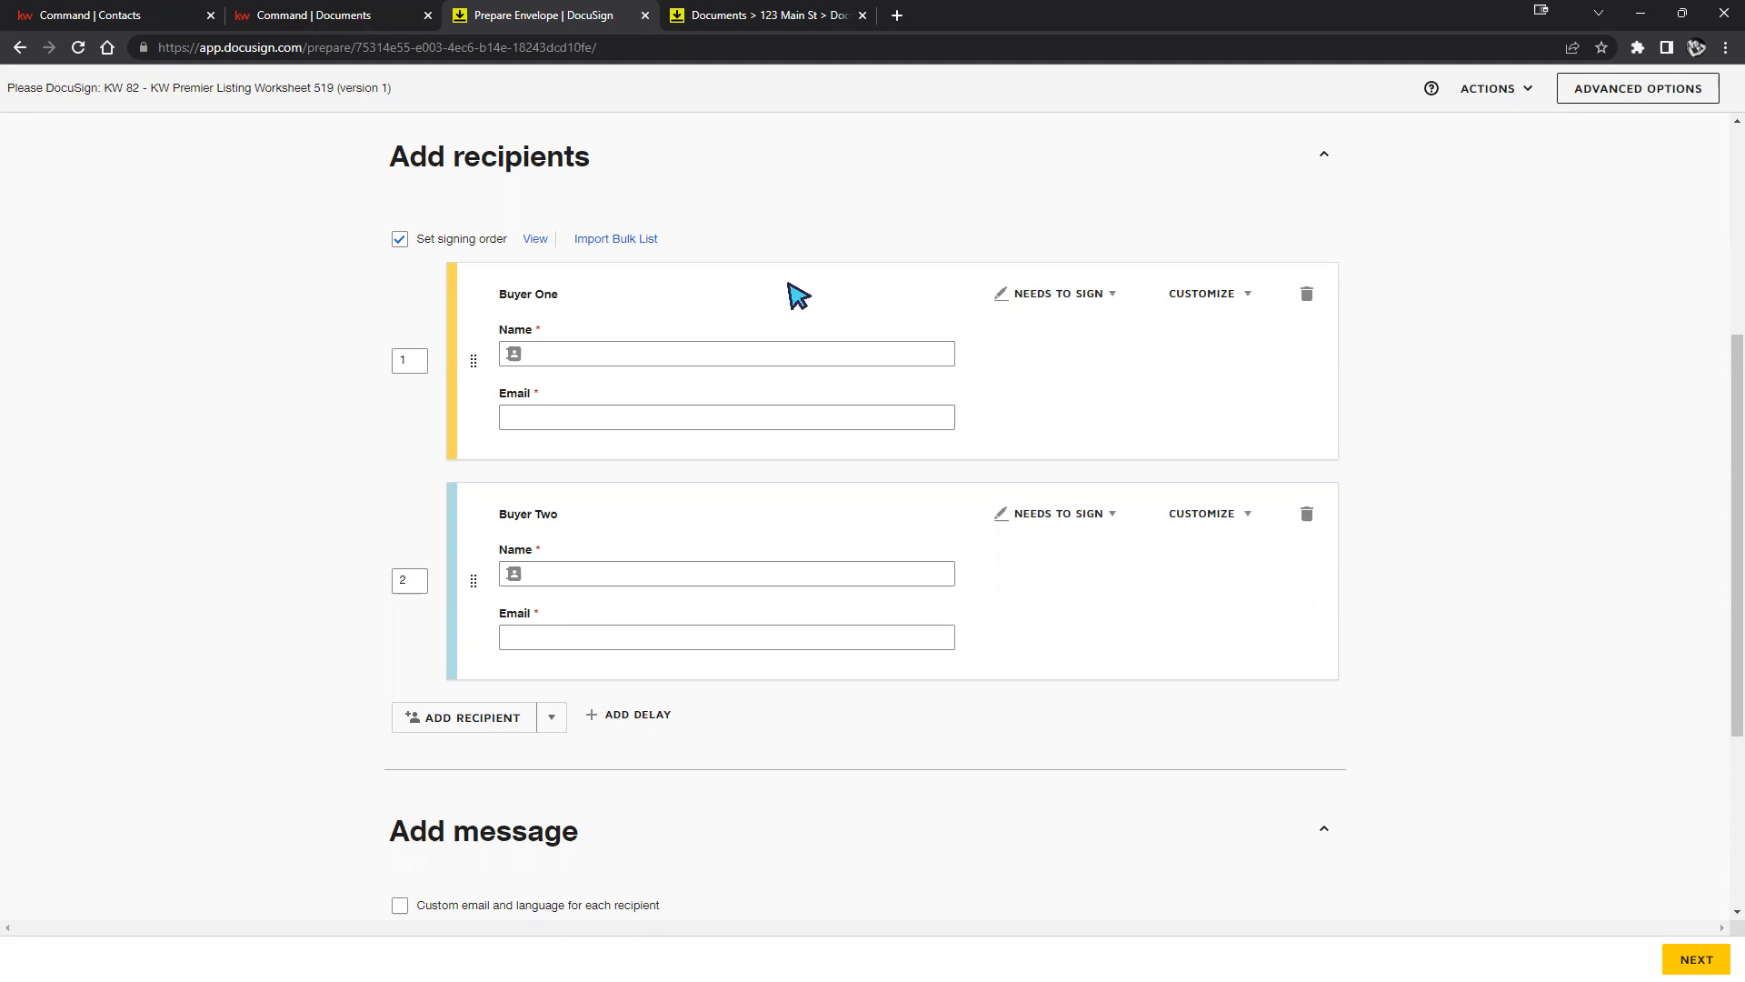
Fill Buyer One's name and e-mail from the suggested saved contact.
{"action": "left_click", "coordinate": [760, 354]}
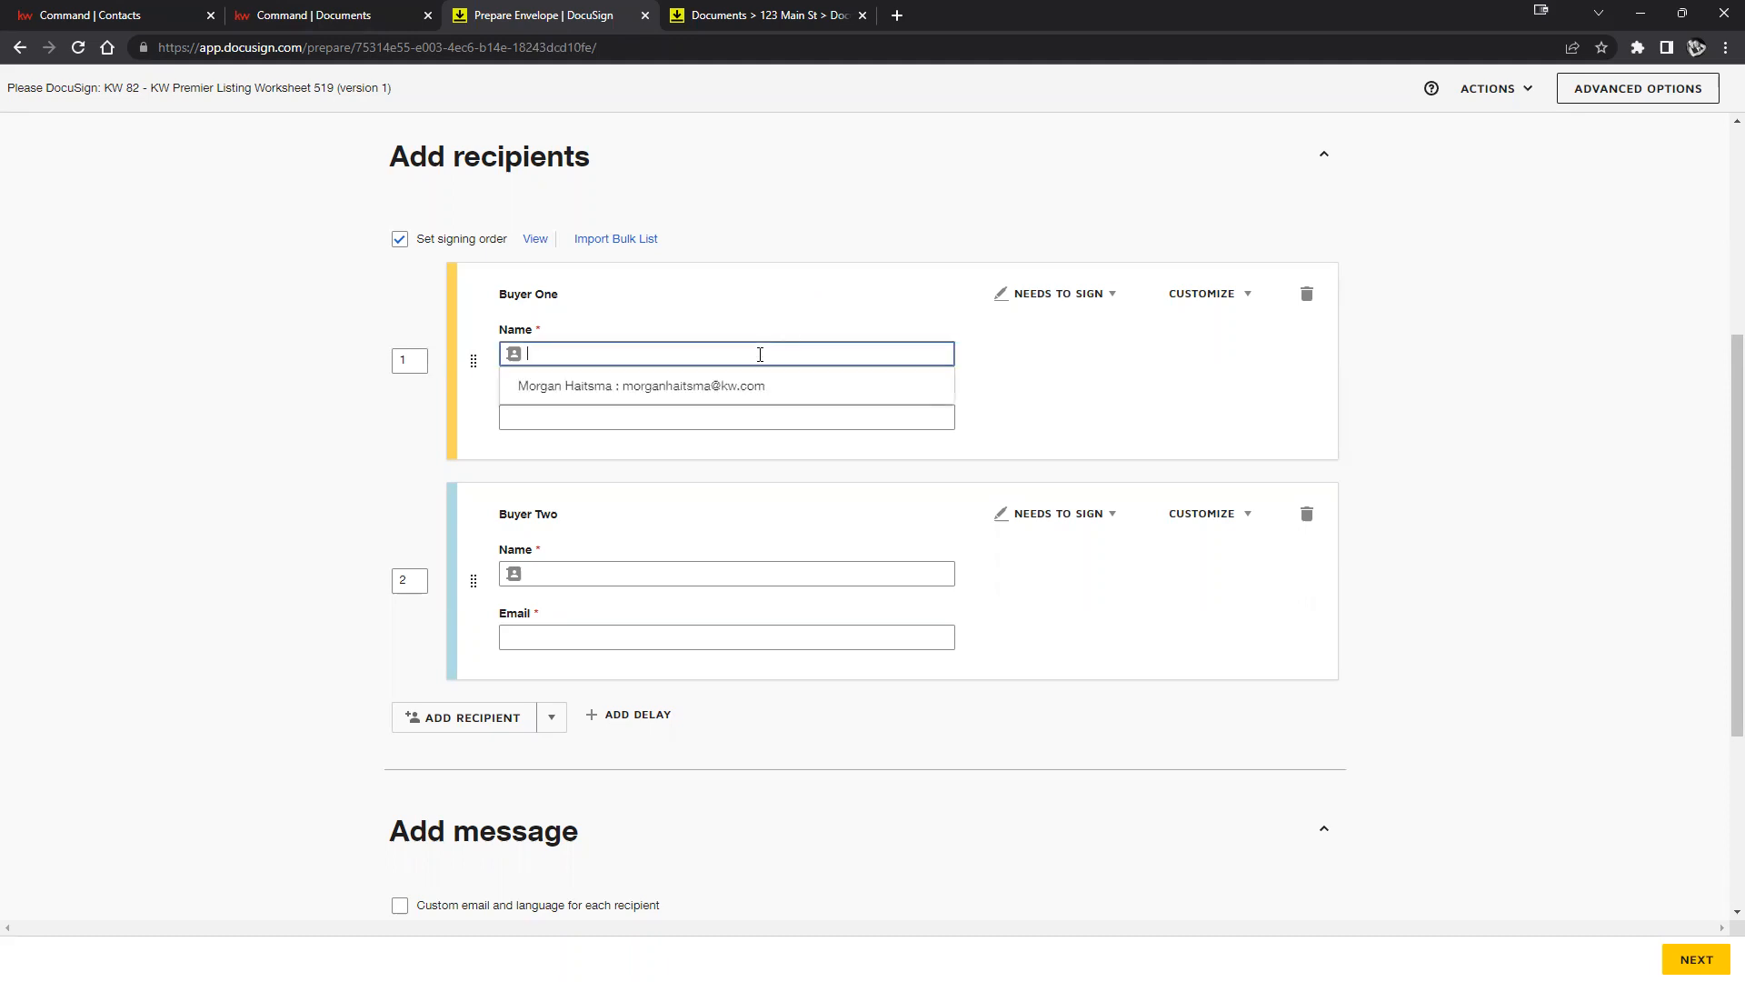
{"action": "left_click", "coordinate": [583, 396]}
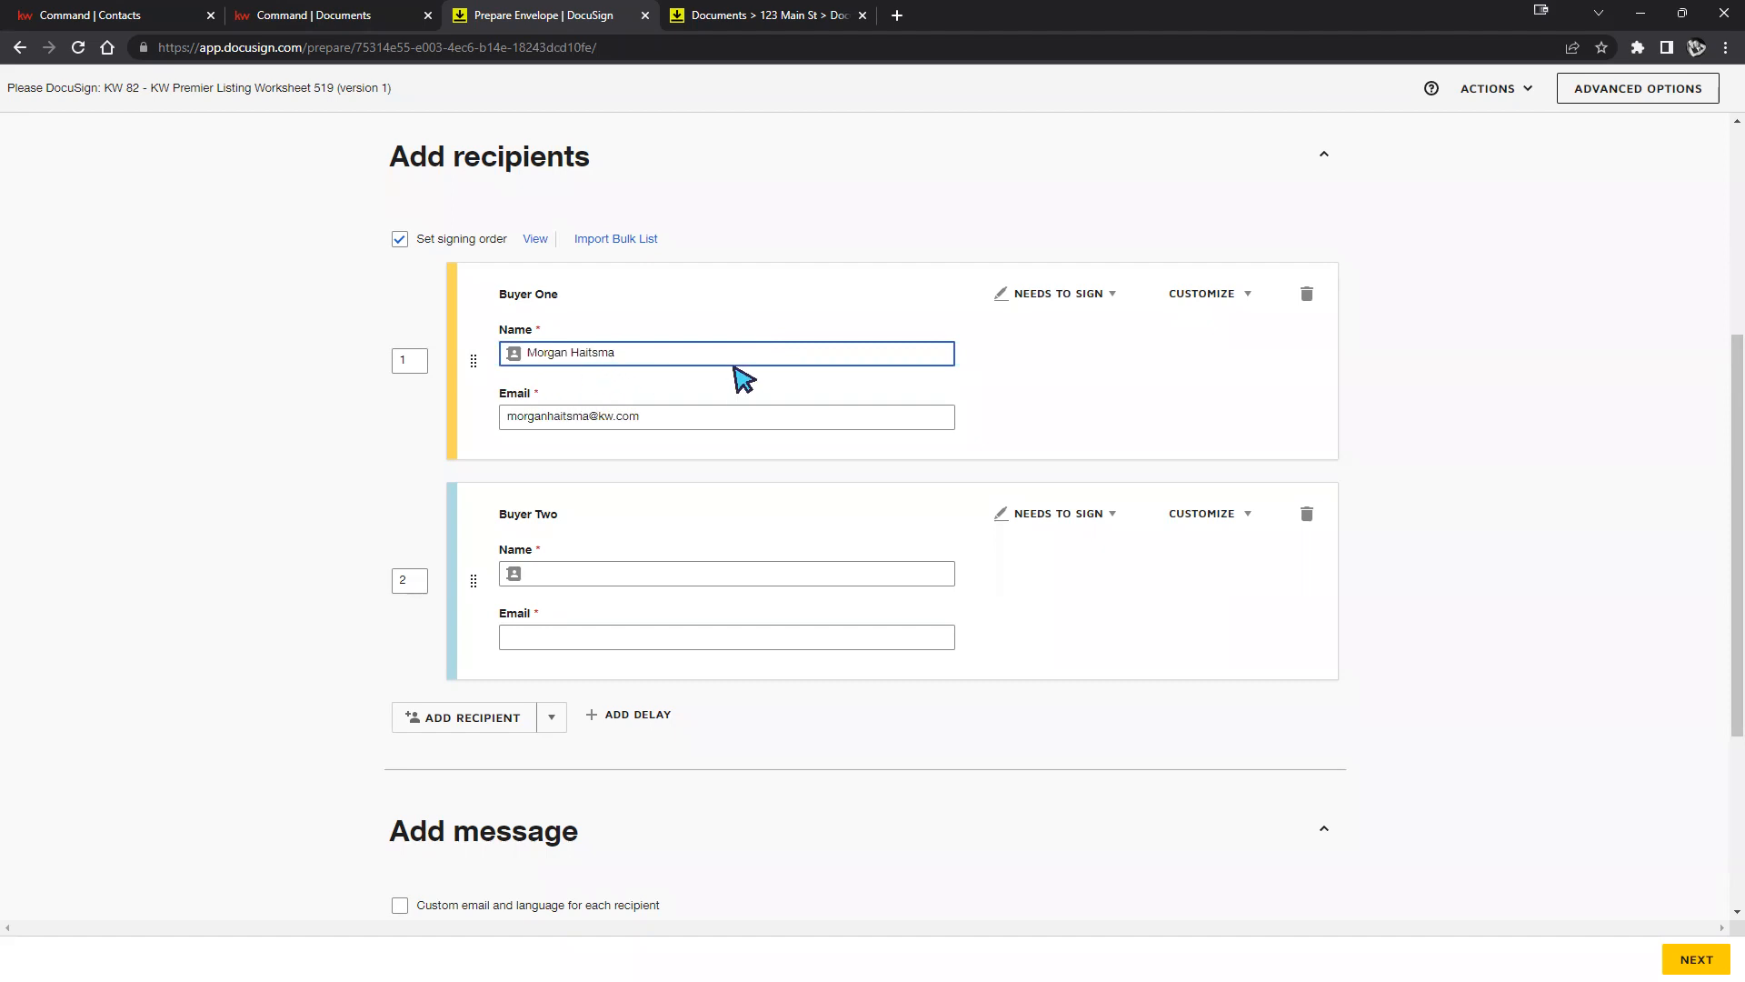
{"action": "left_click_drag", "start_coordinate": [655, 418], "coordinate": [424, 433]}
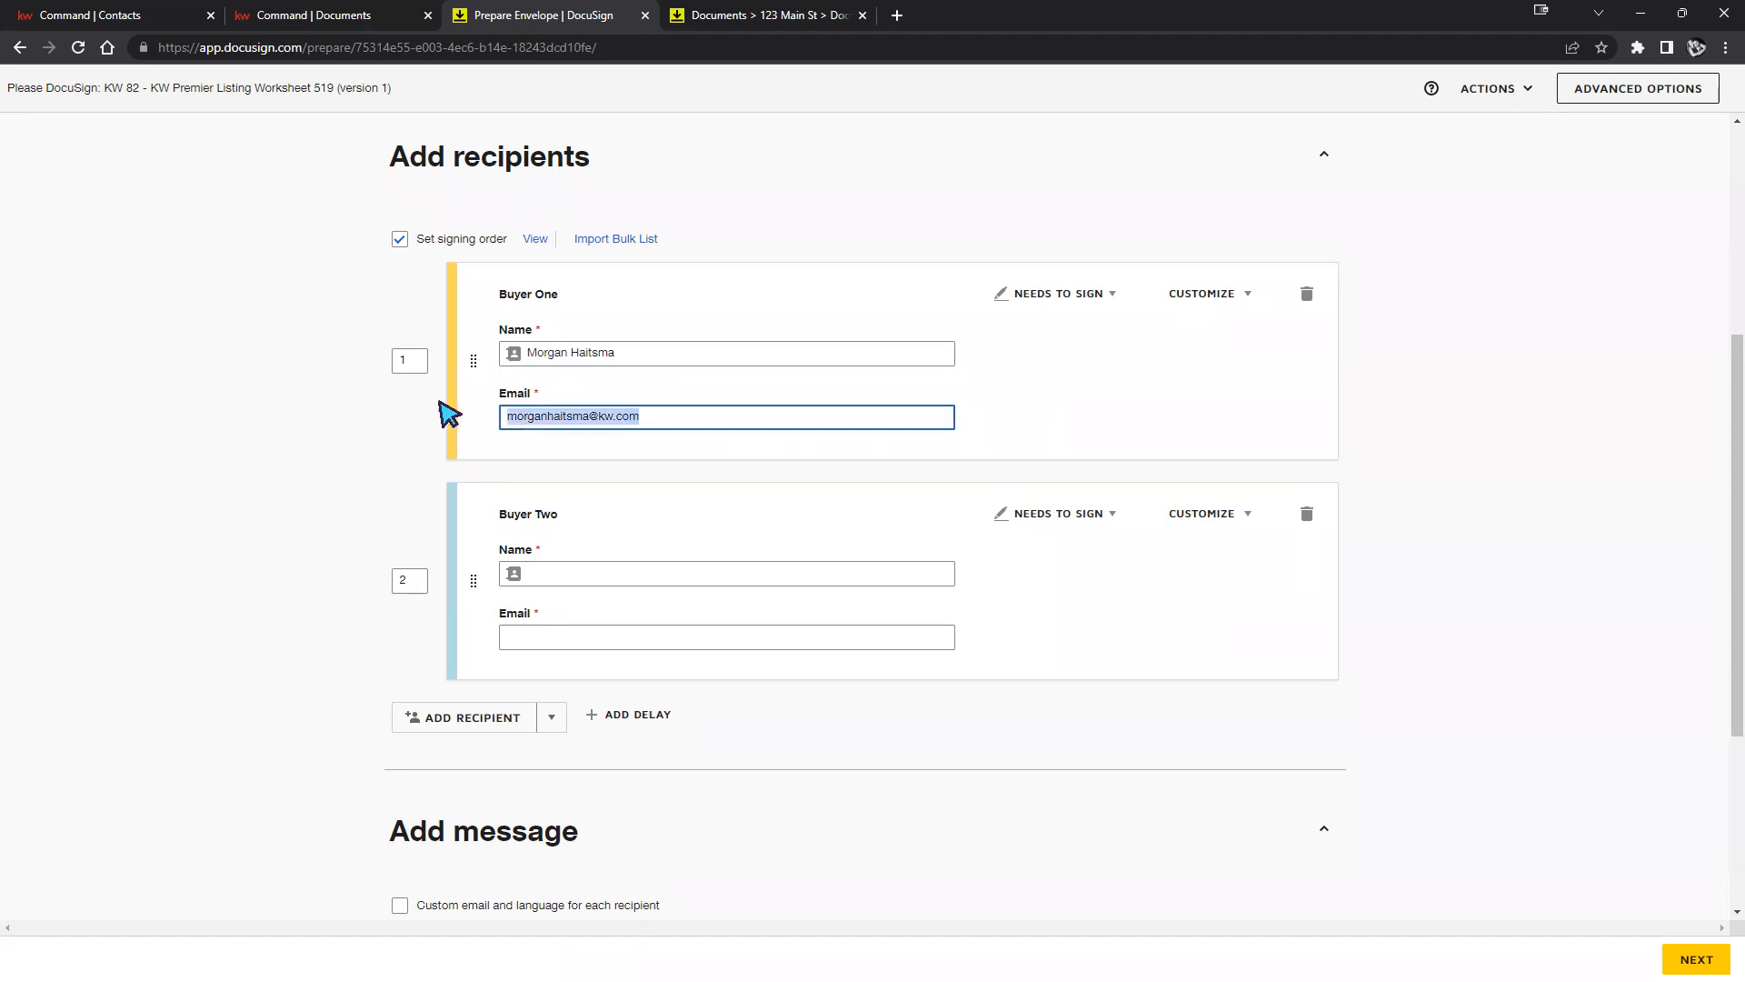
{"action": "key", "text": "ctrl+c"}
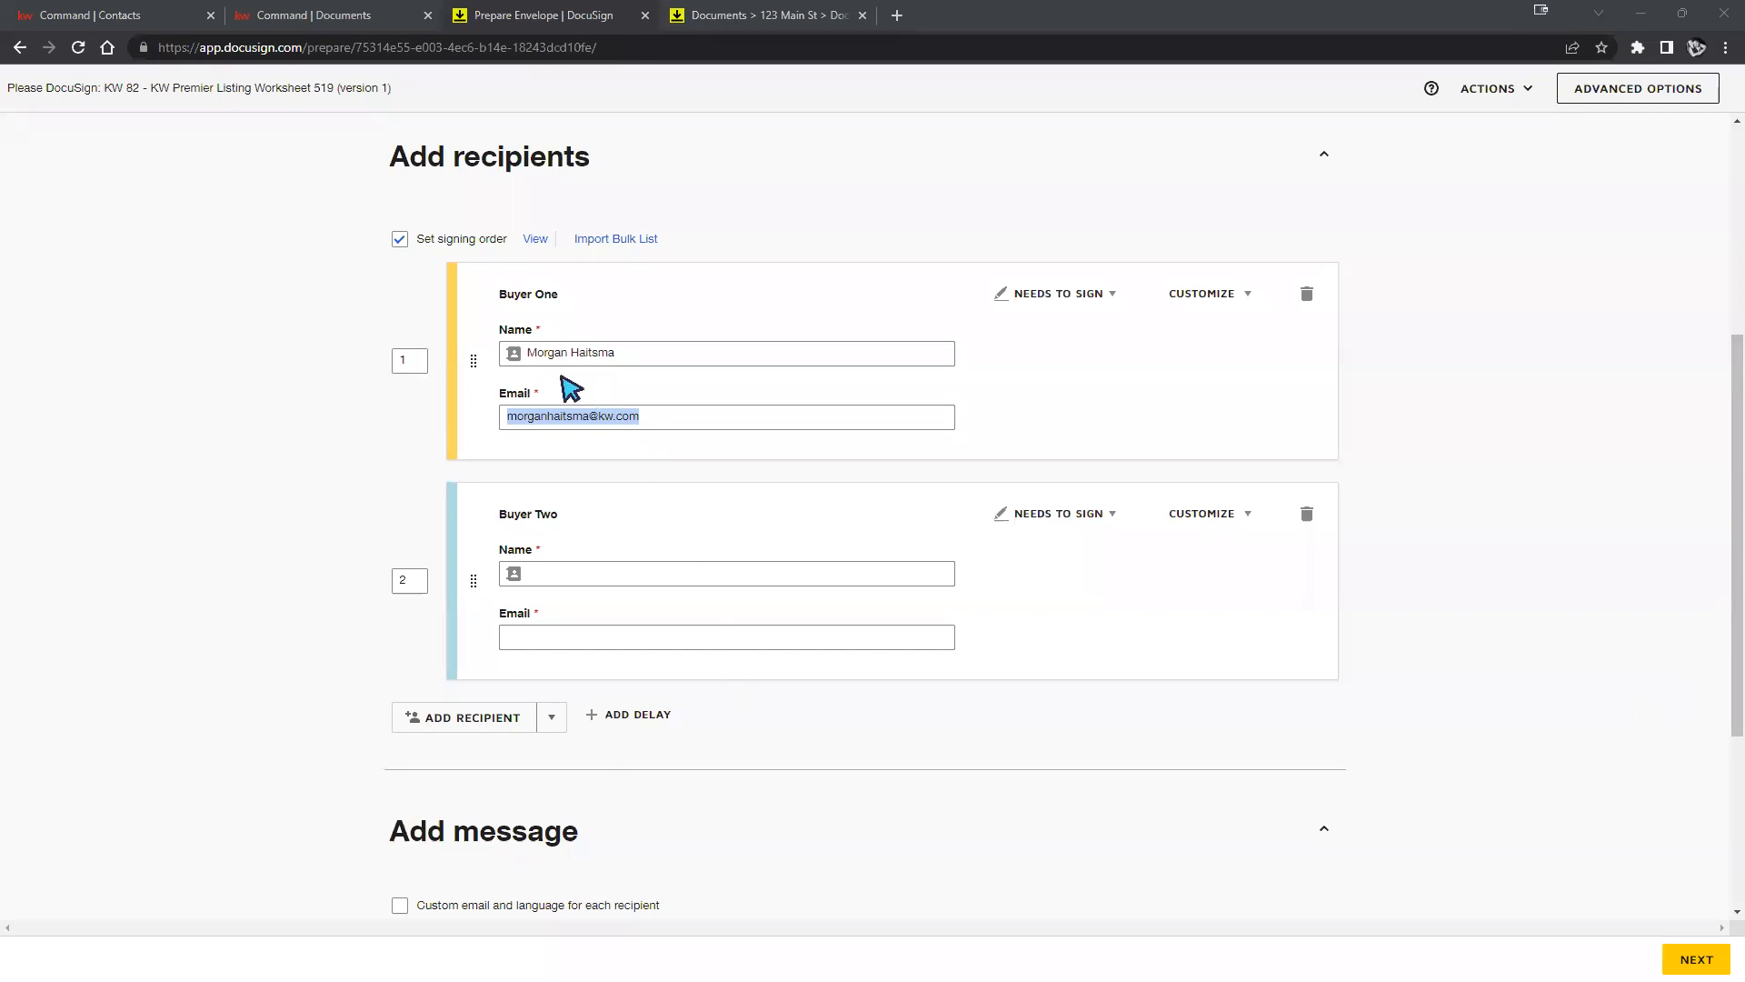
{"action": "left_click", "coordinate": [558, 513]}
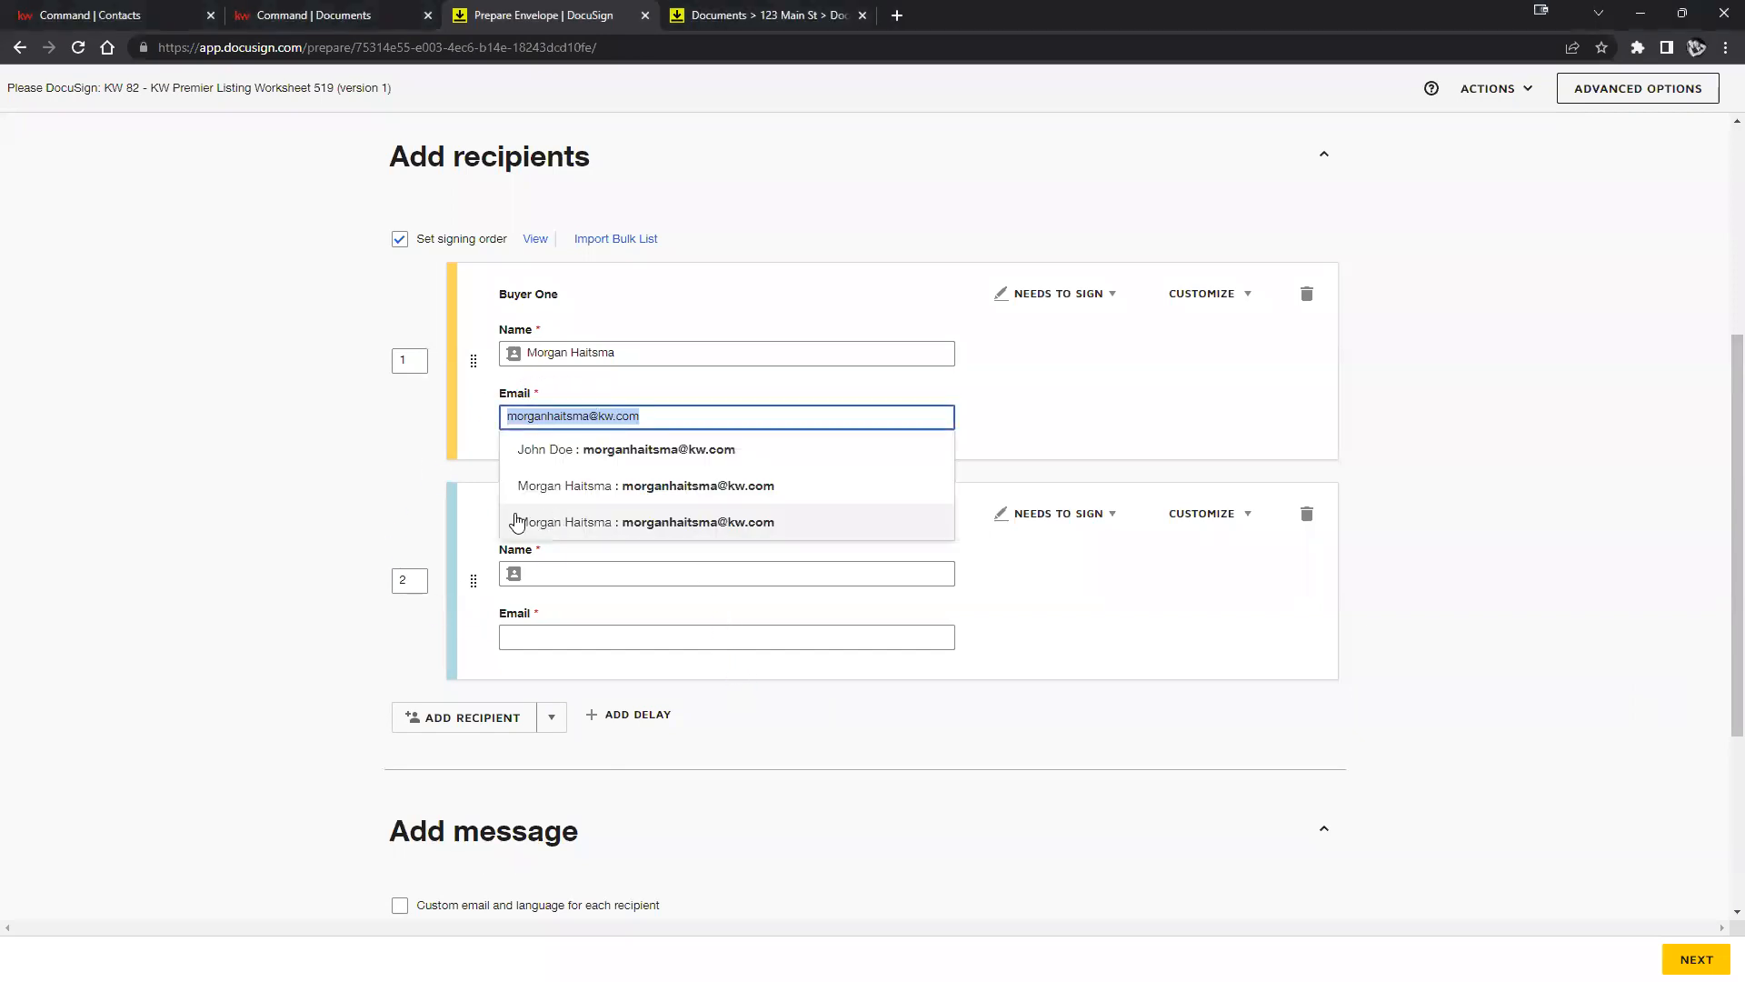
{"action": "left_click", "coordinate": [1532, 543]}
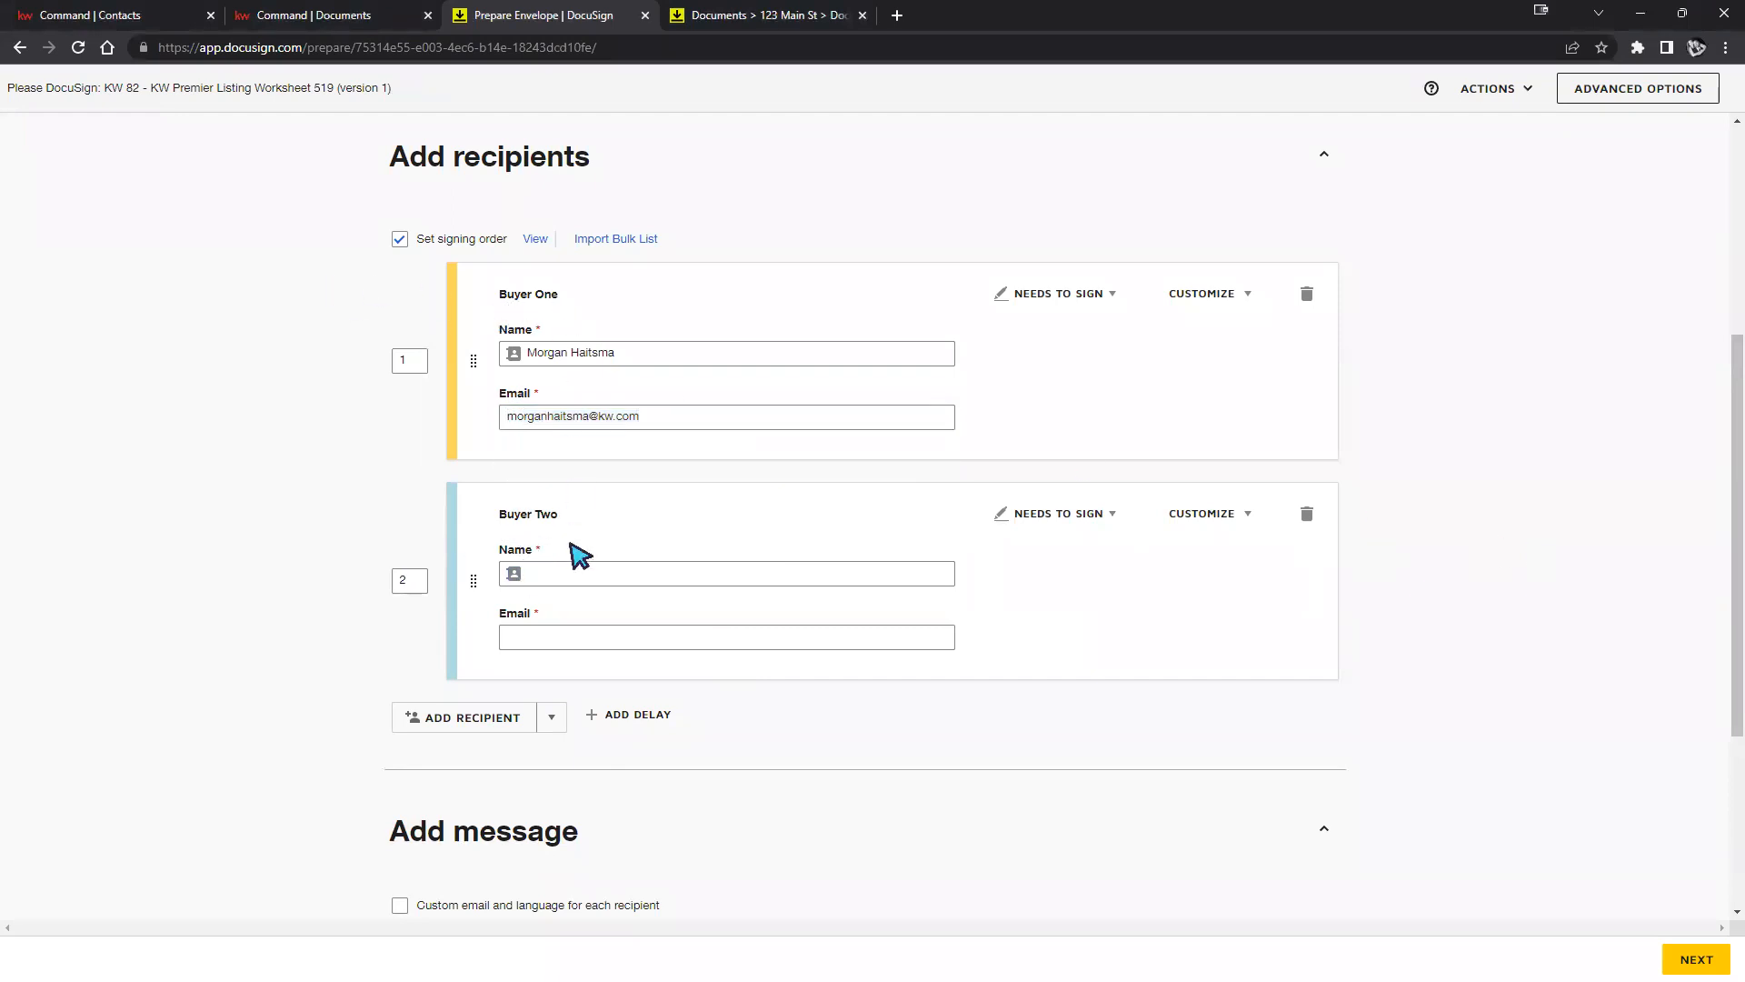
{"action": "left_click", "coordinate": [558, 575]}
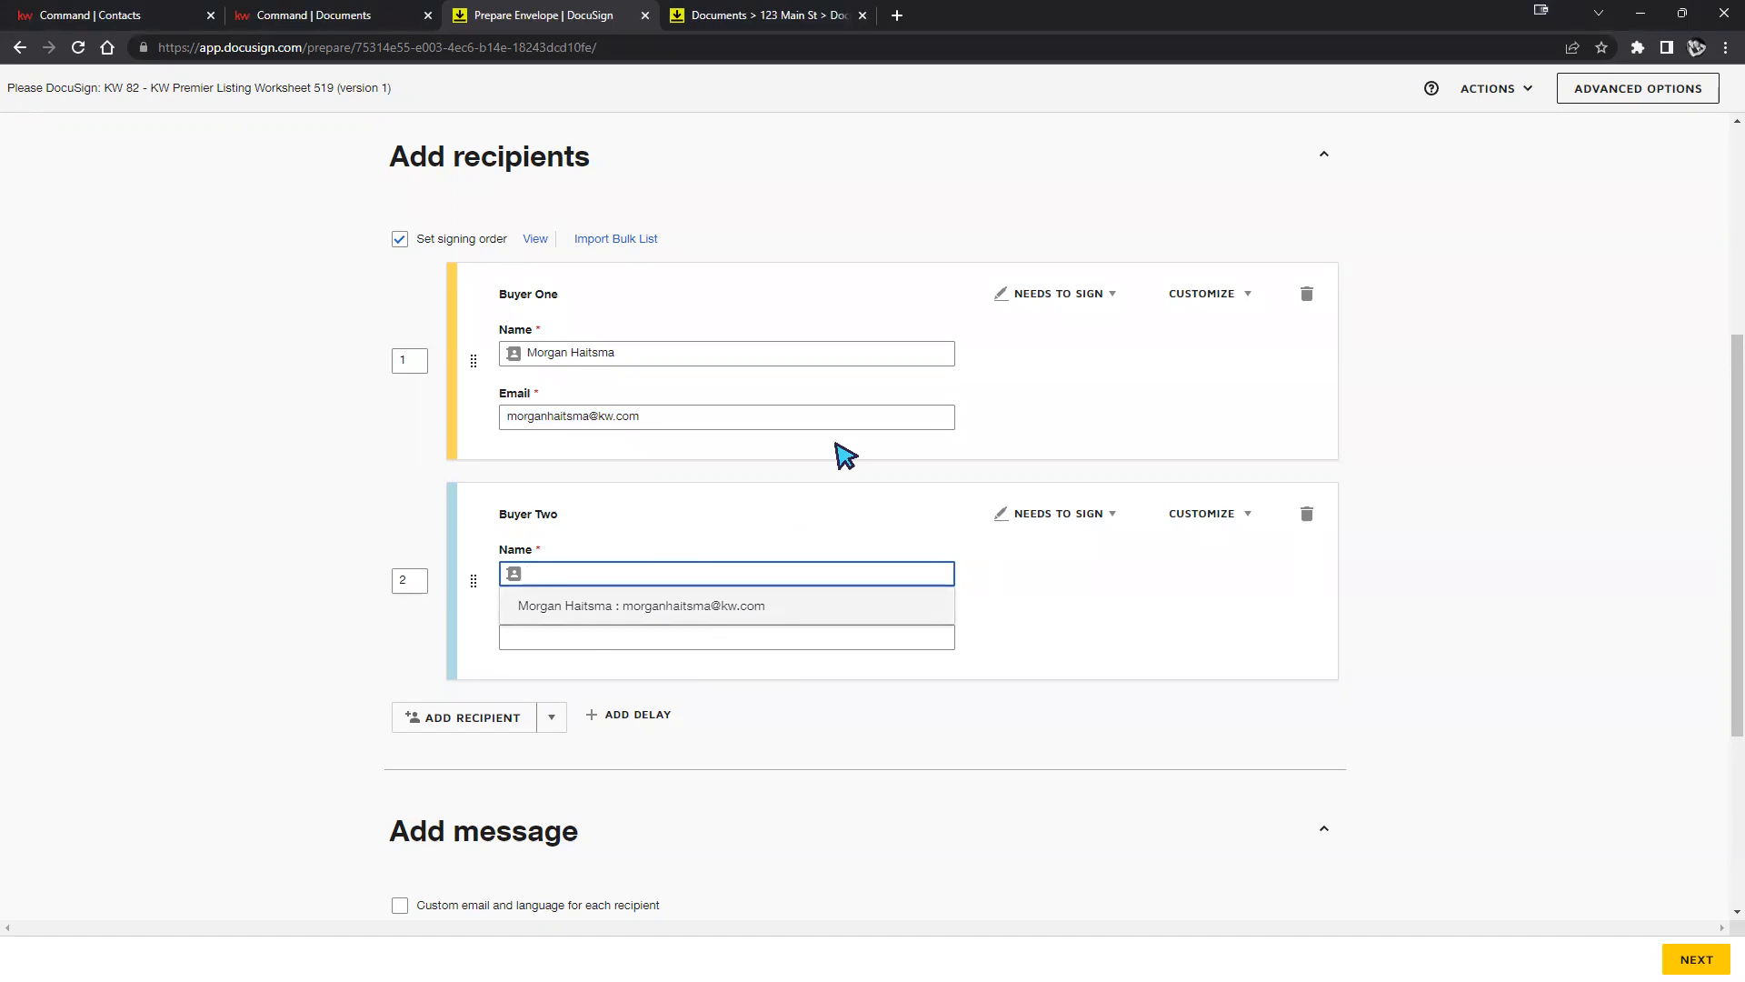
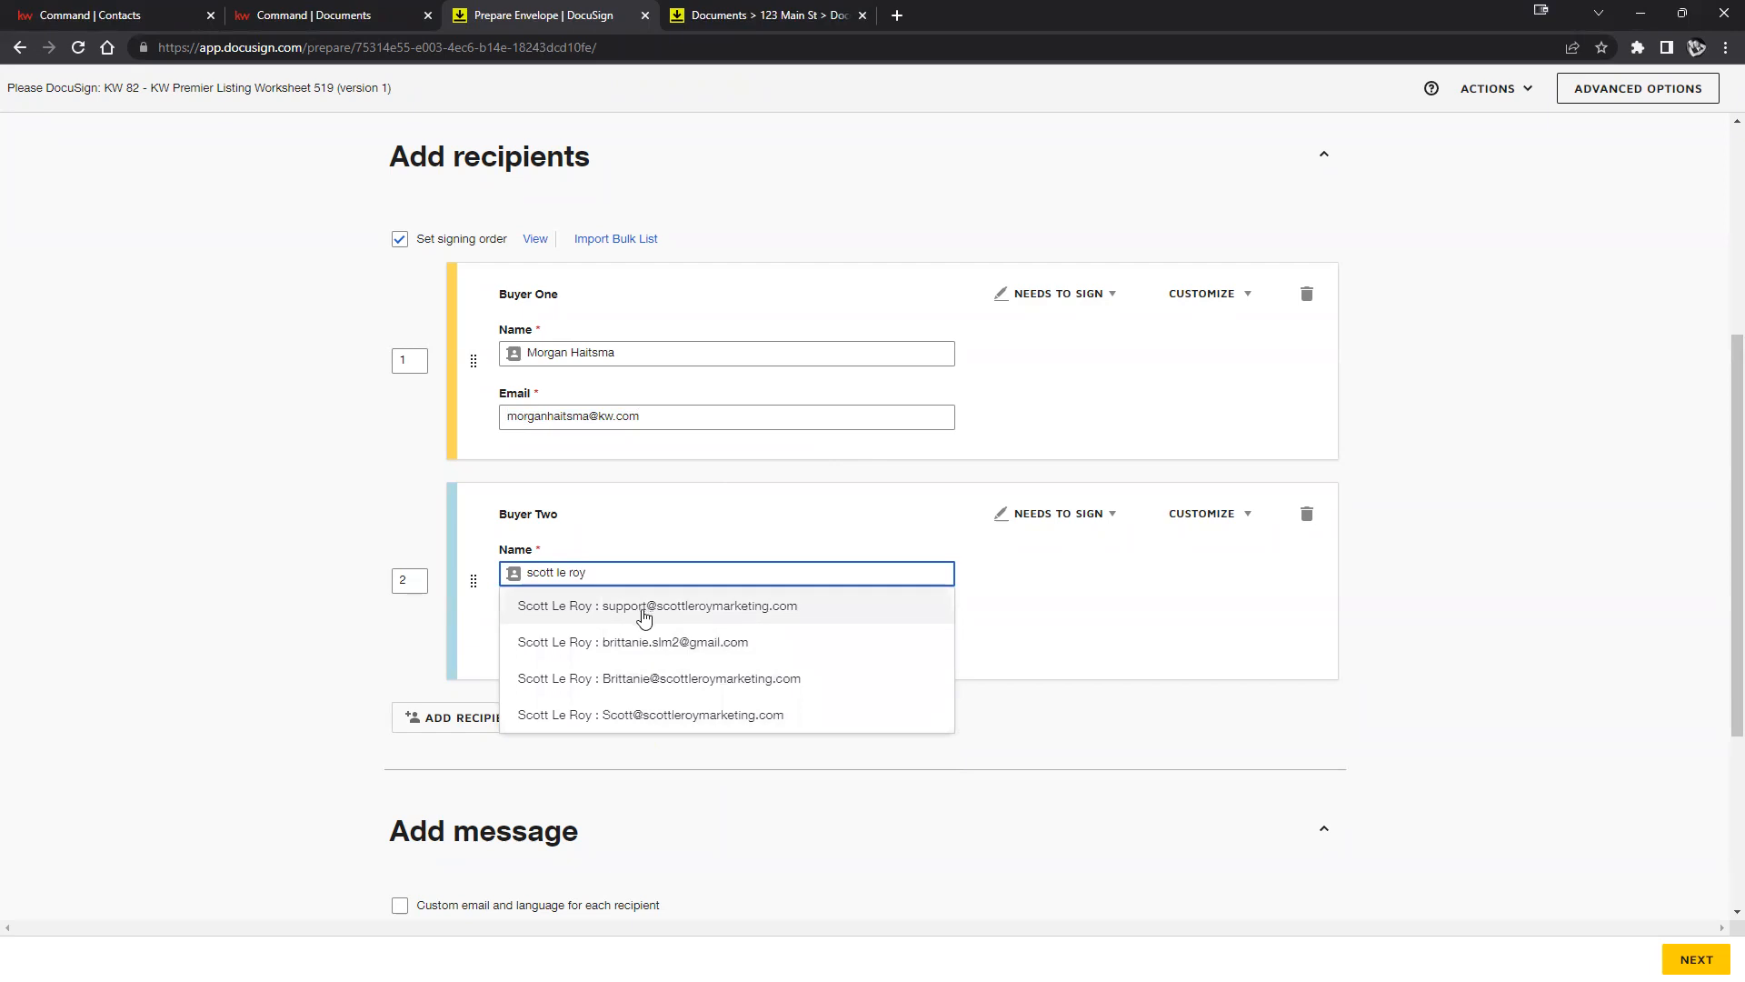
Enter the contact's name for Buyer Two, pick the matching contact, and add a third recipient.
{"action": "left_click", "coordinate": [682, 718]}
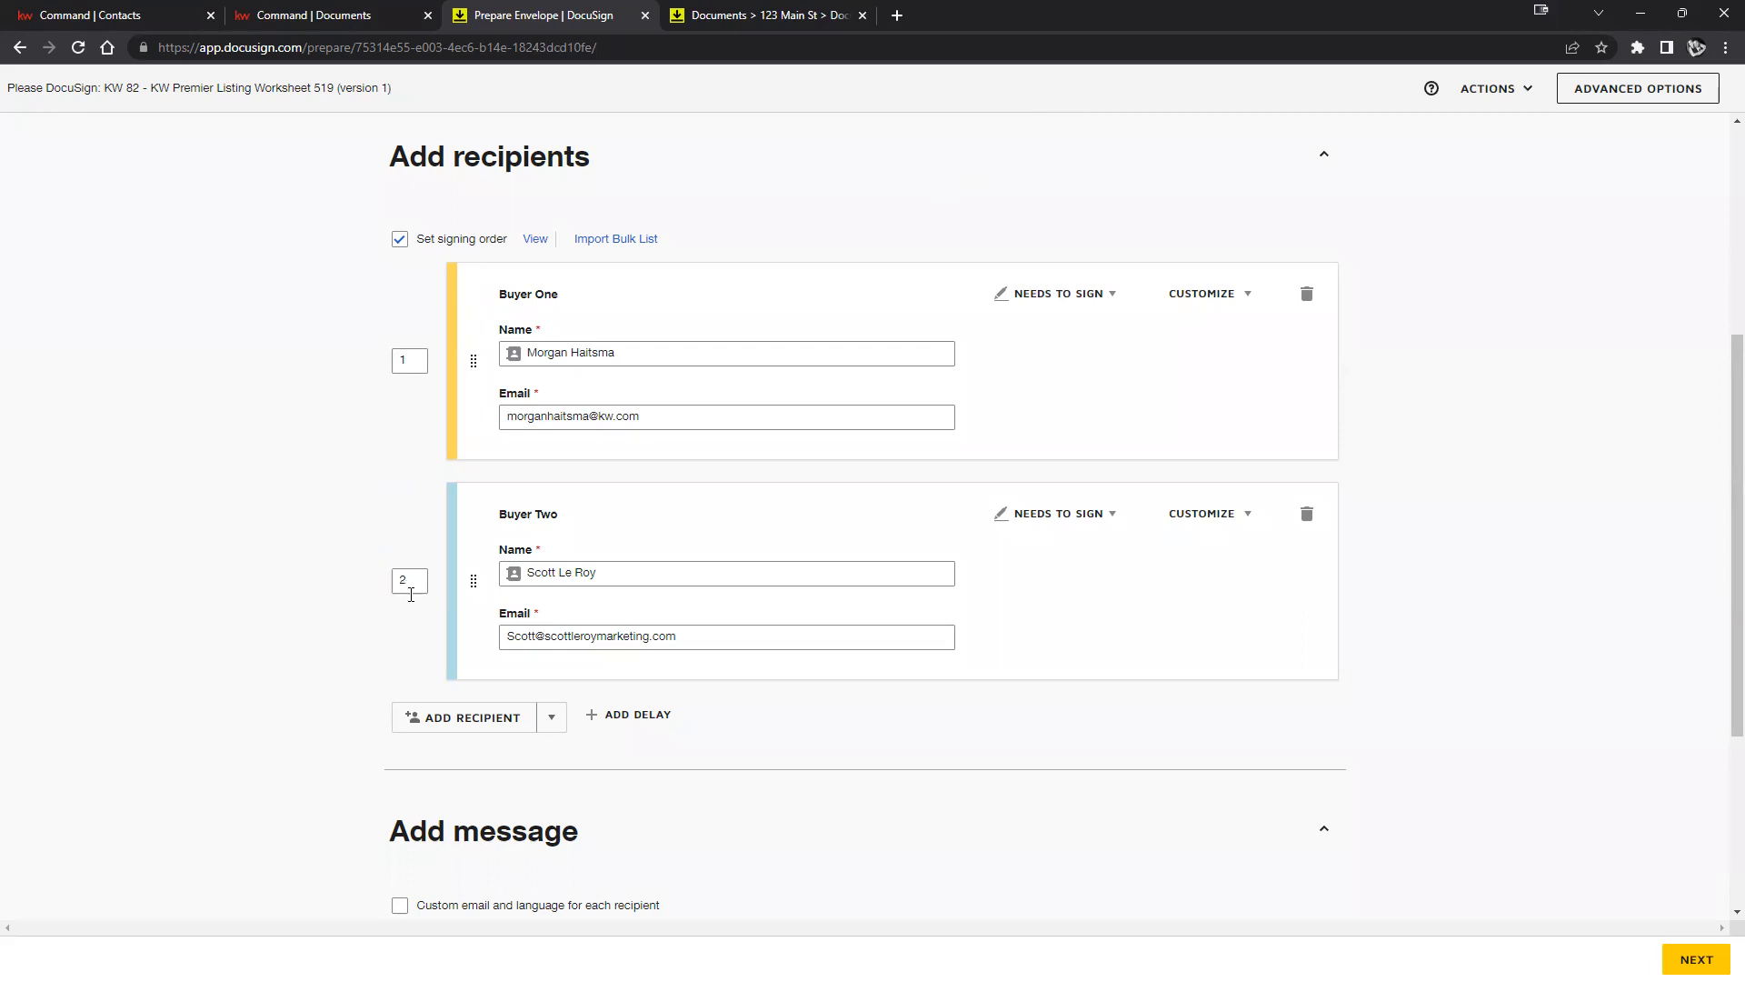
{"action": "left_click", "coordinate": [460, 717]}
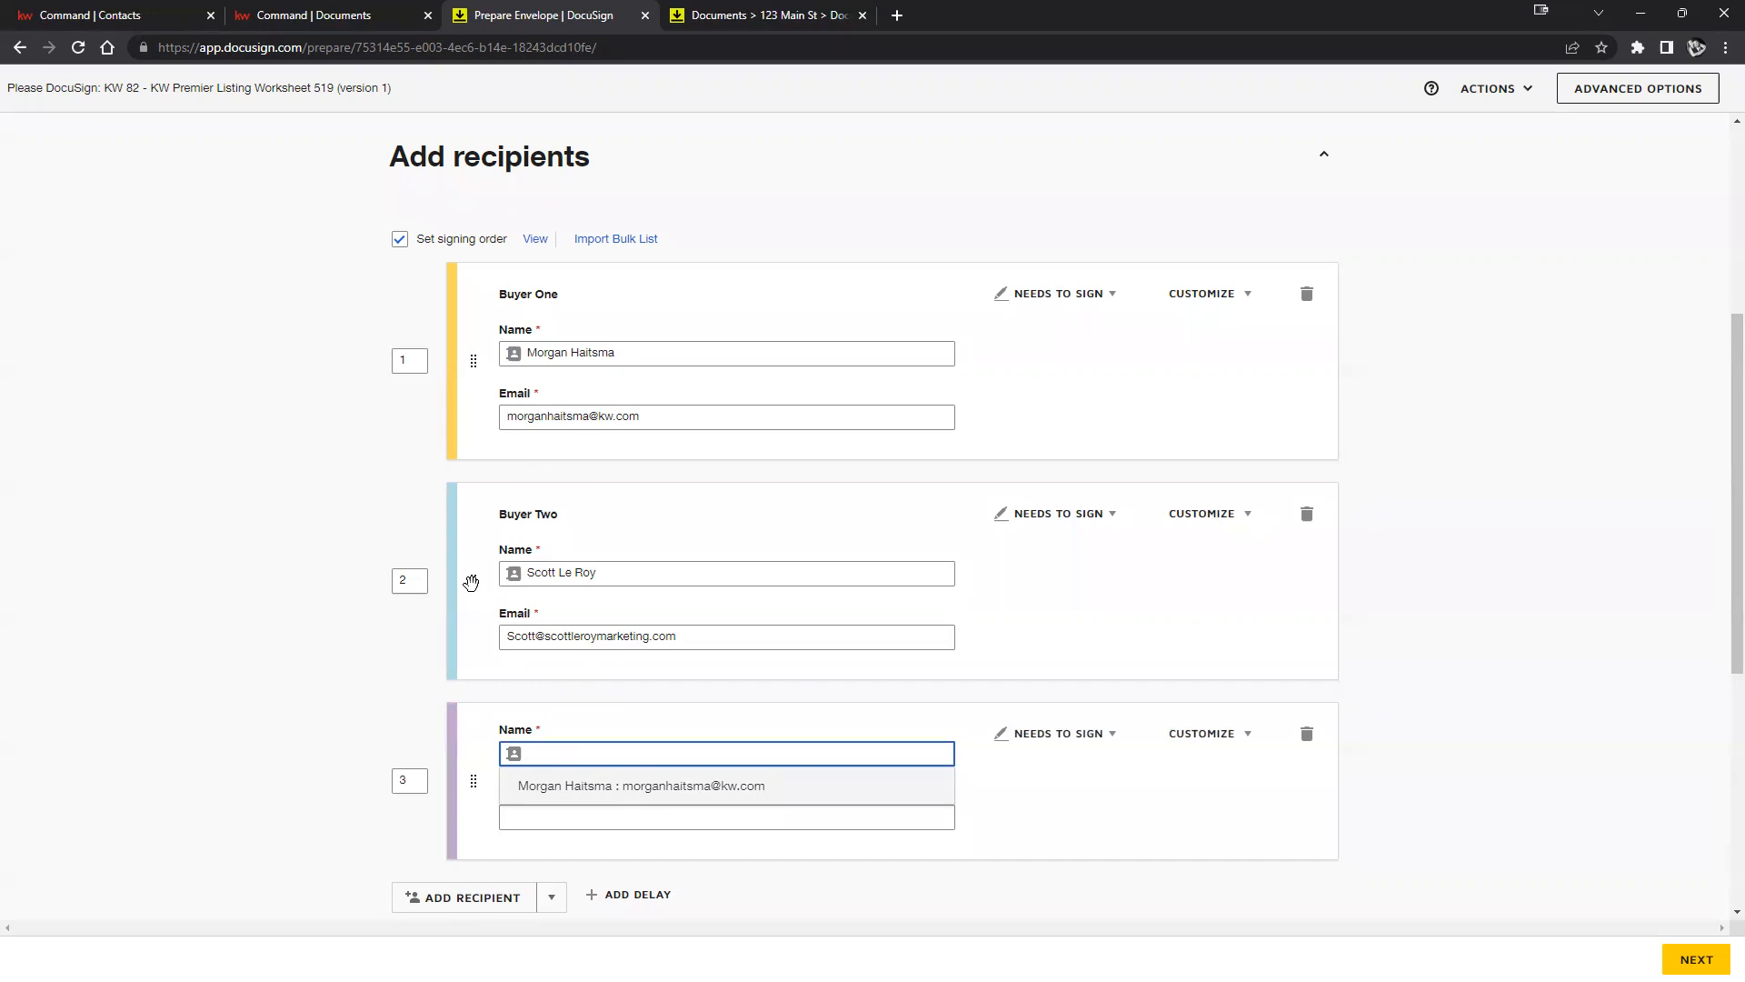
Rearrange the recipient cards so Buyer One signs first and Buyer Two second.
{"action": "mouse_move", "coordinate": [470, 582]}
{"action": "left_mouse_down"}
{"action": "mouse_move", "coordinate": [460, 487]}
{"action": "mouse_move", "coordinate": [460, 581]}
{"action": "mouse_move", "coordinate": [481, 595]}
{"action": "left_mouse_up"}
{"action": "left_click_drag", "start_coordinate": [472, 580], "coordinate": [452, 353]}
{"action": "mouse_move", "coordinate": [468, 580]}
{"action": "left_mouse_down"}
{"action": "mouse_move", "coordinate": [469, 460]}
{"action": "mouse_move", "coordinate": [440, 358]}
{"action": "mouse_move", "coordinate": [486, 576]}
{"action": "left_mouse_up"}
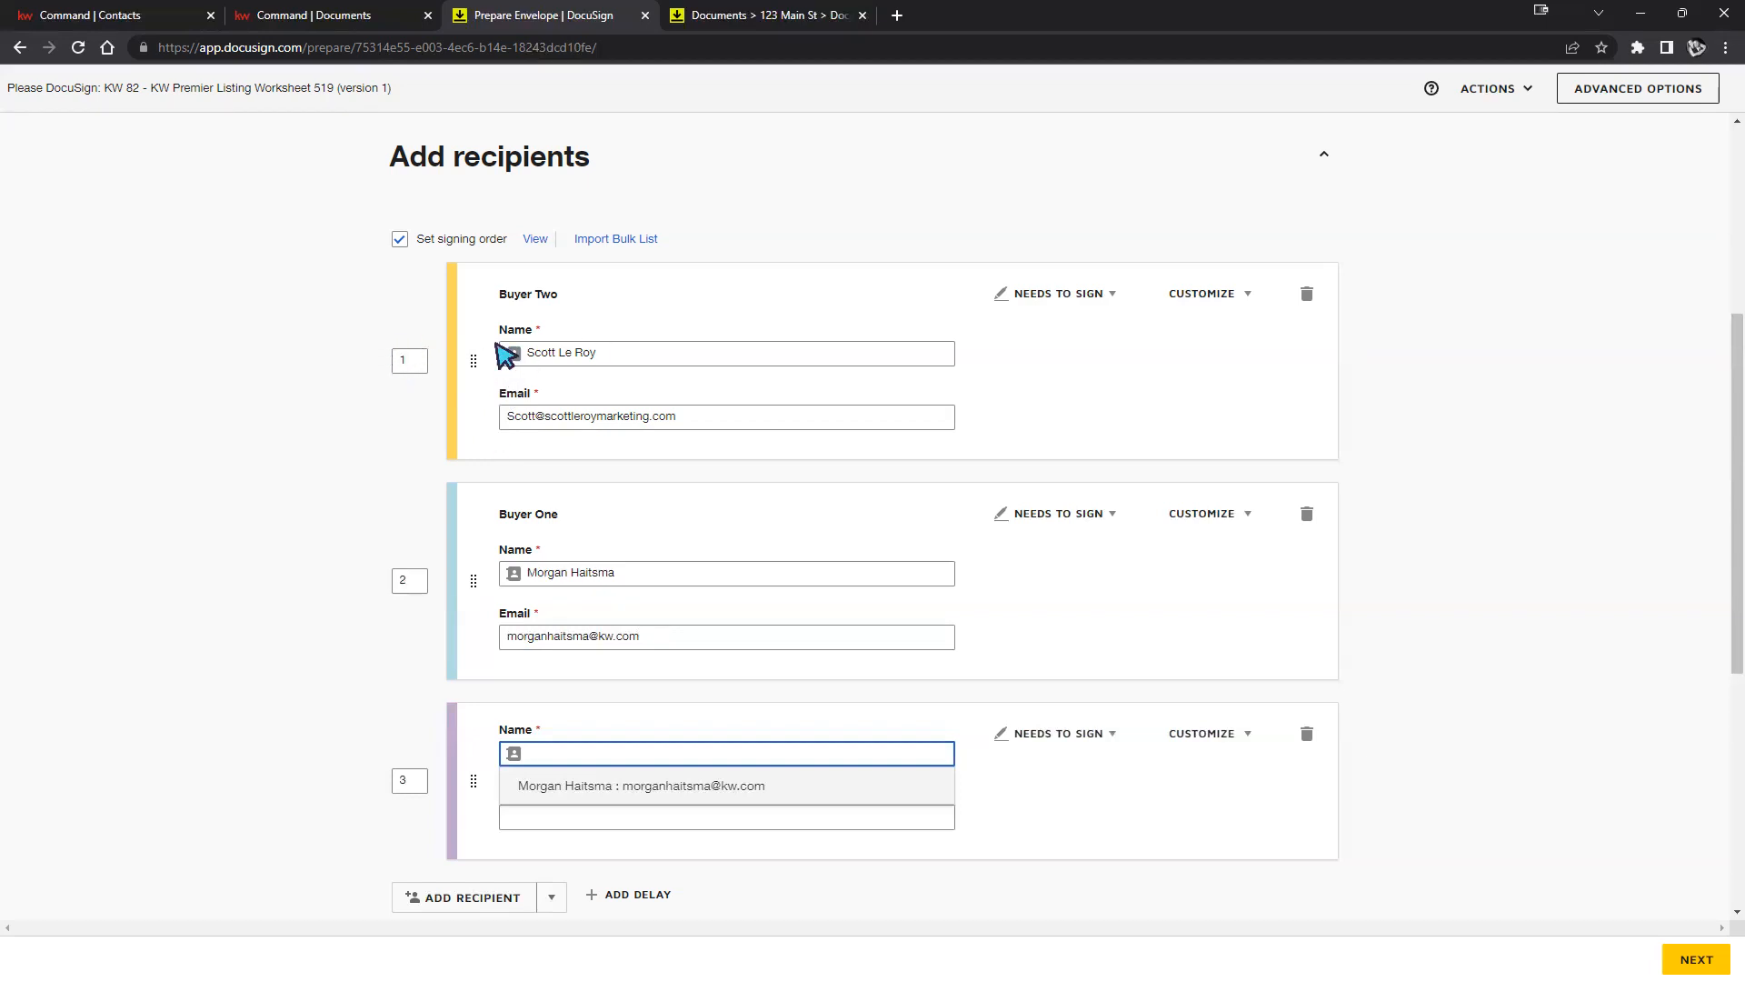
{"action": "left_click_drag", "start_coordinate": [472, 580], "coordinate": [468, 384]}
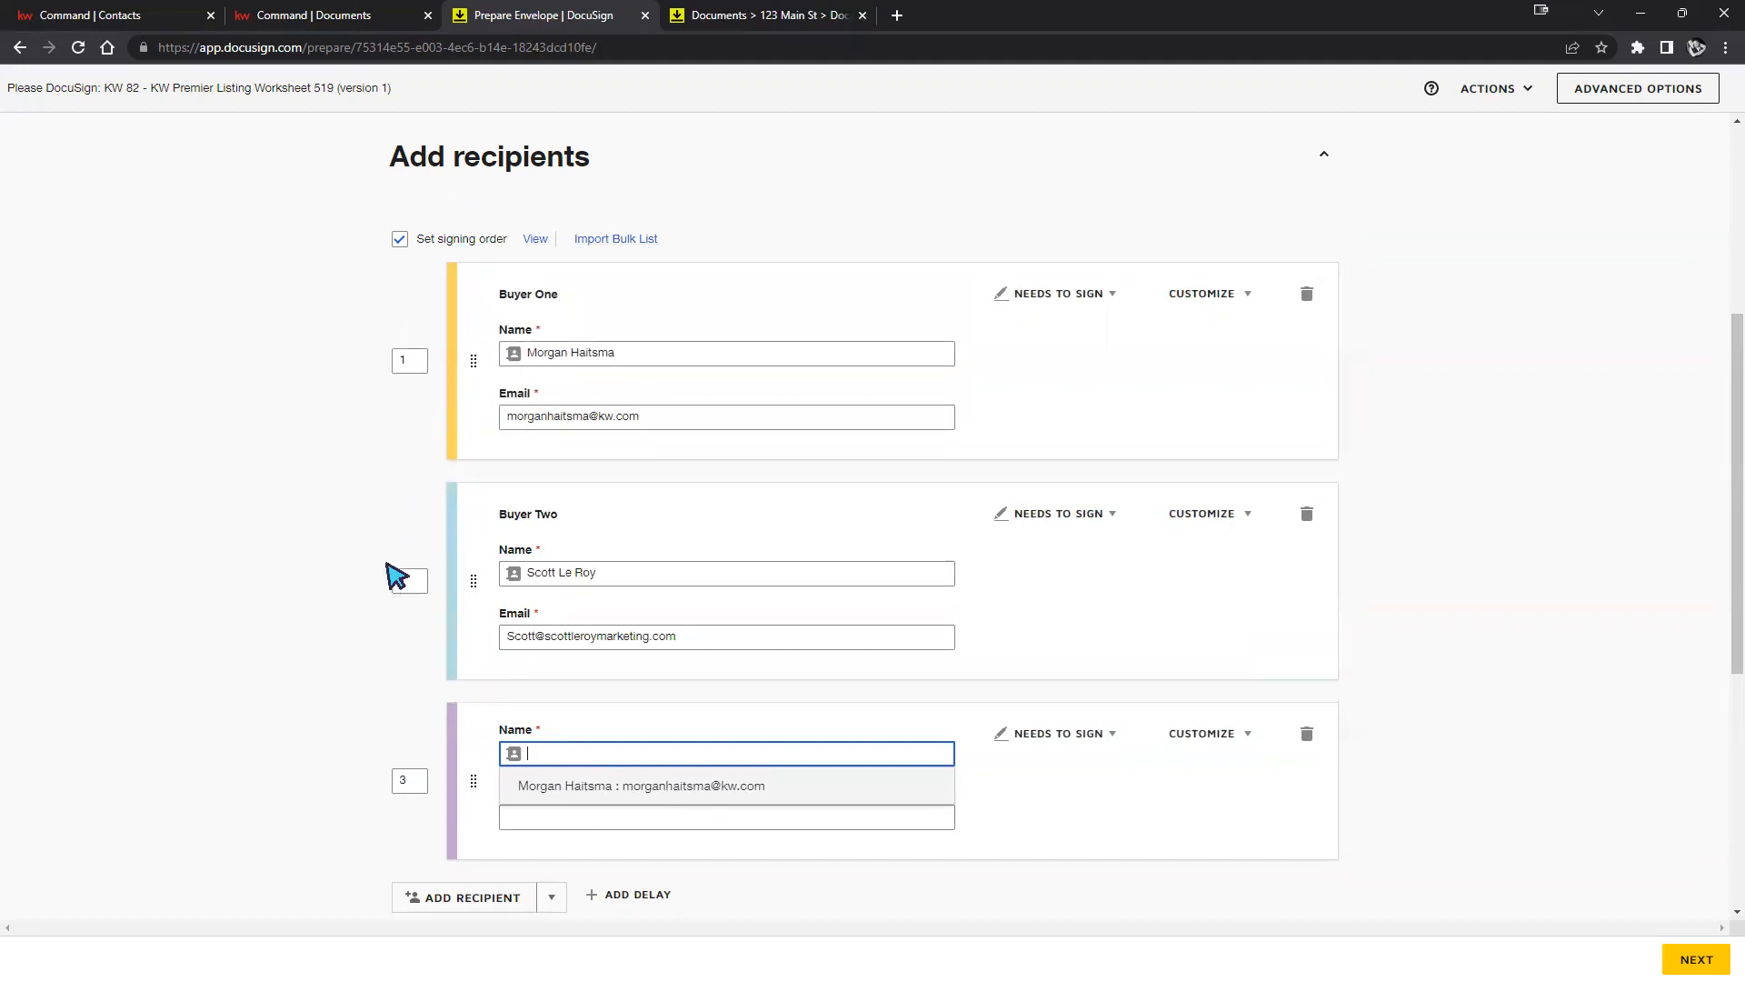
{"action": "left_click", "coordinate": [409, 580]}
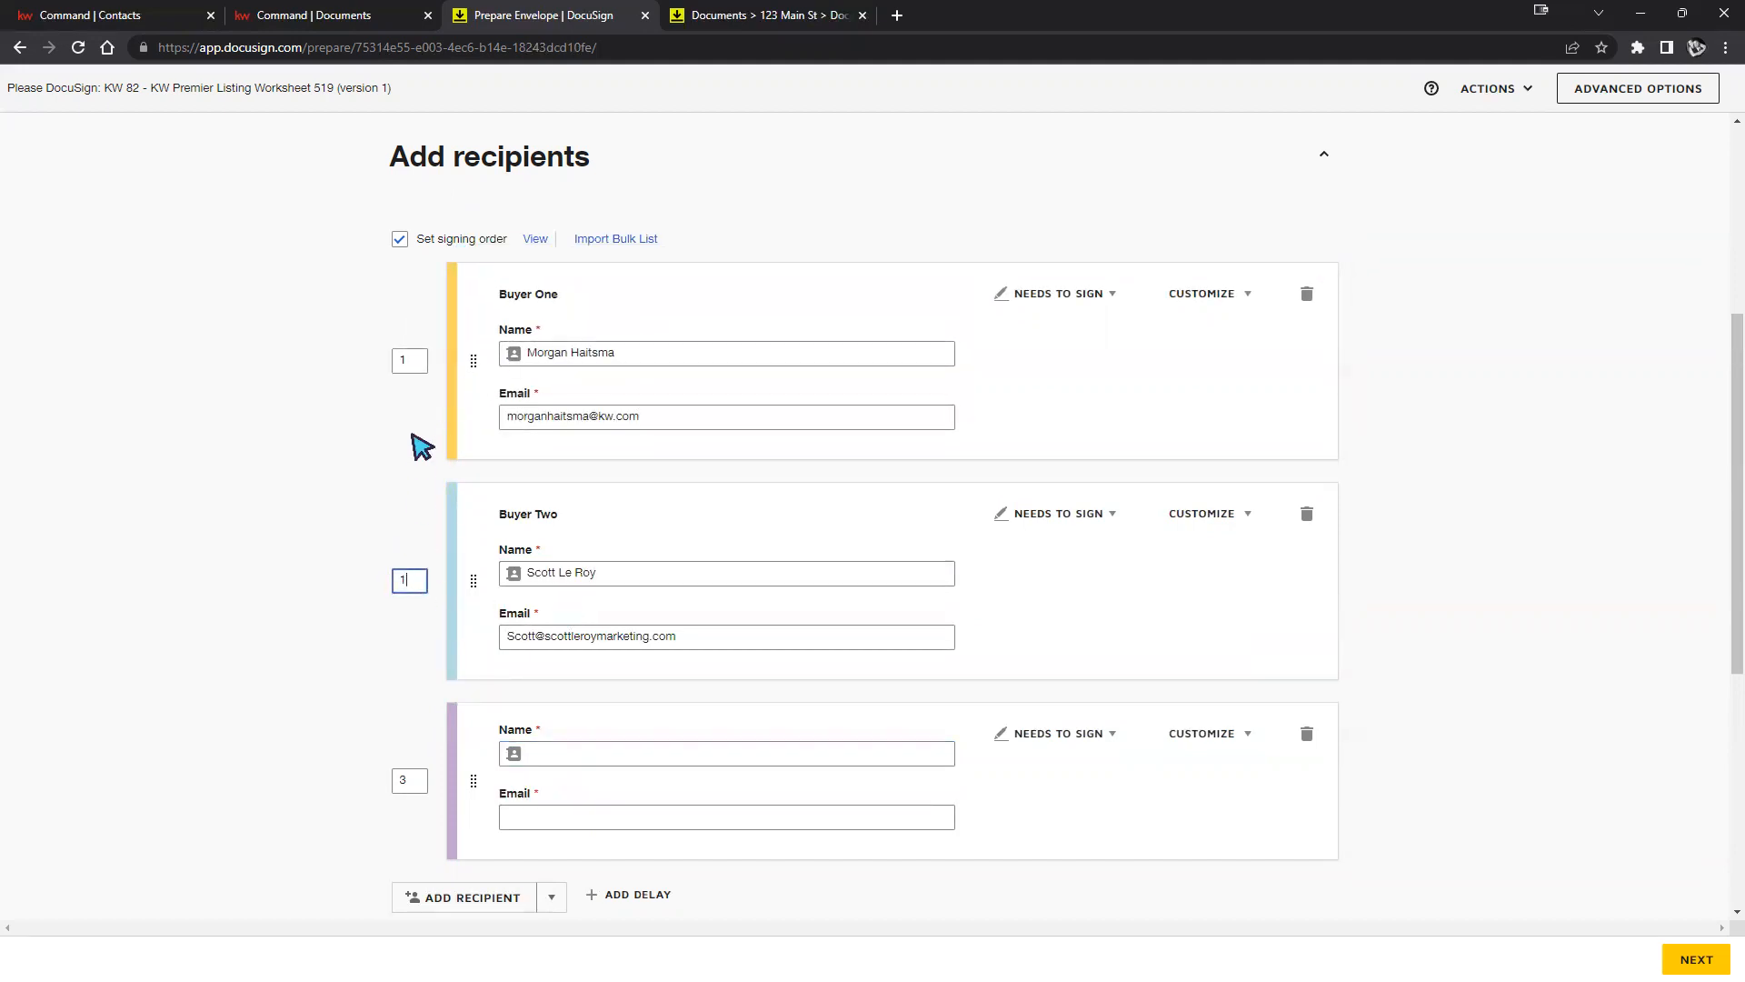
{"action": "left_click", "coordinate": [409, 360]}
{"action": "left_click", "coordinate": [411, 586]}
{"action": "left_click", "coordinate": [399, 405]}
Set Buyer Two's order to 2 and the empty recipient's to 3, then delete the empty recipient.
{"action": "left_click_drag", "start_coordinate": [473, 780], "coordinate": [529, 632]}
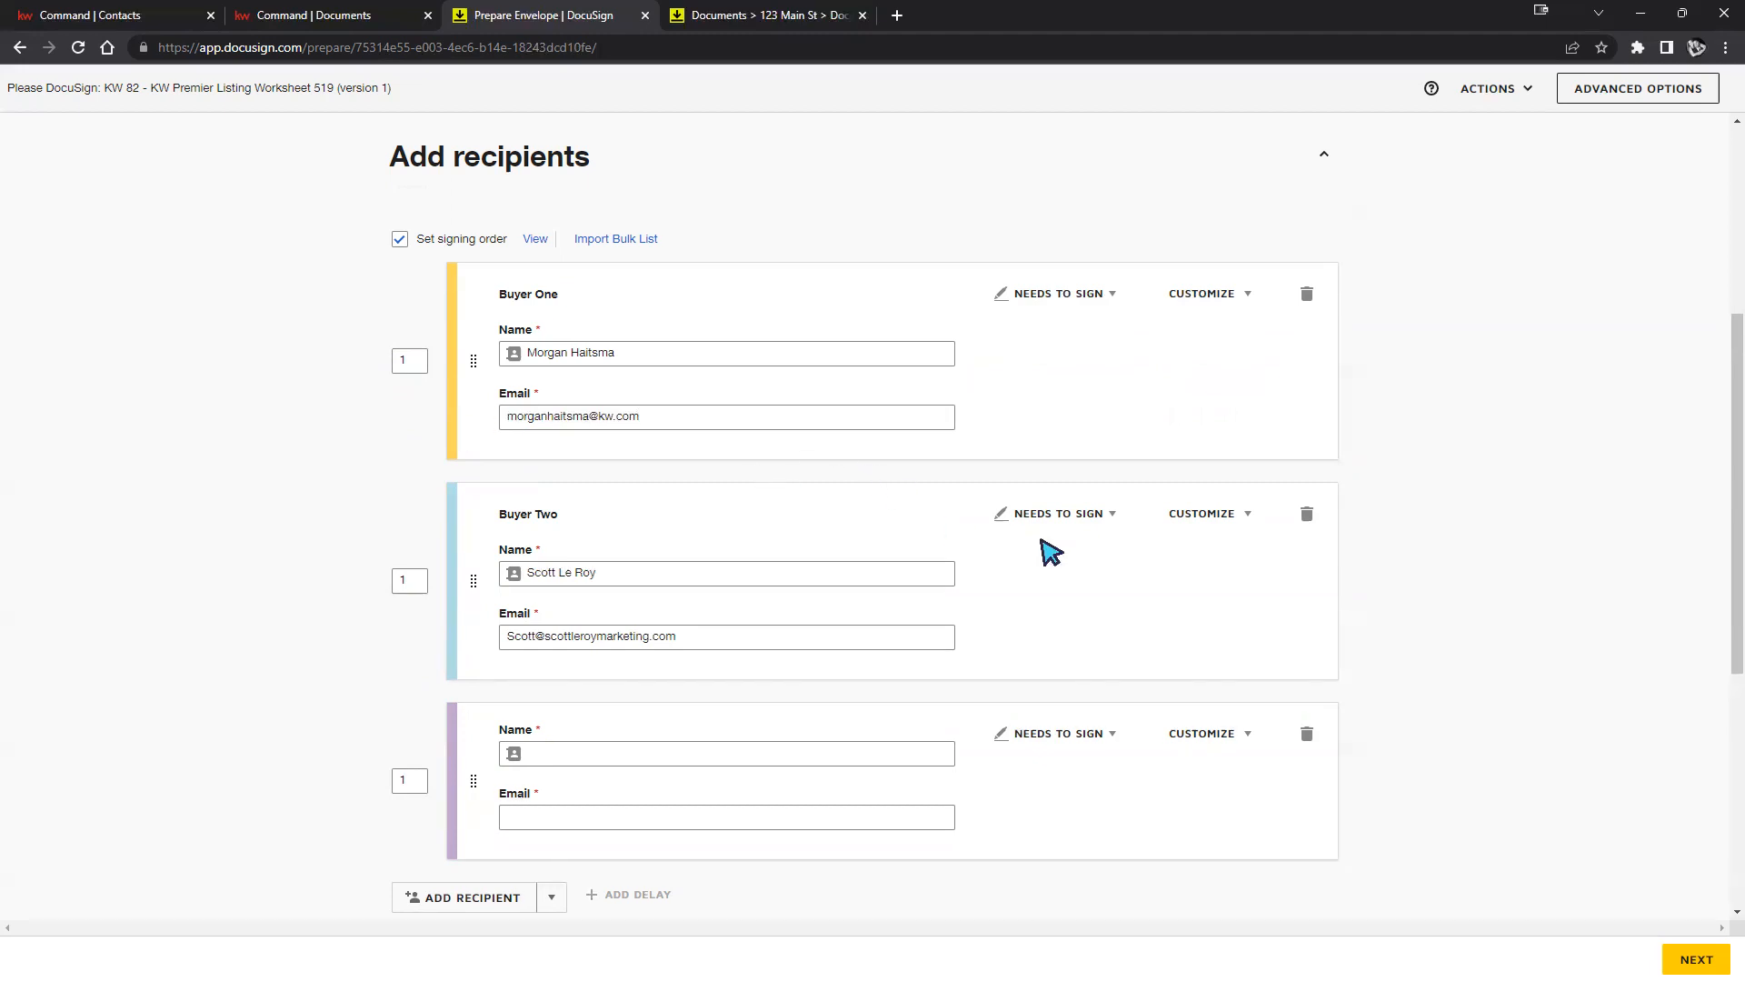
{"action": "left_click", "coordinate": [415, 580]}
{"action": "type", "text": "2"}
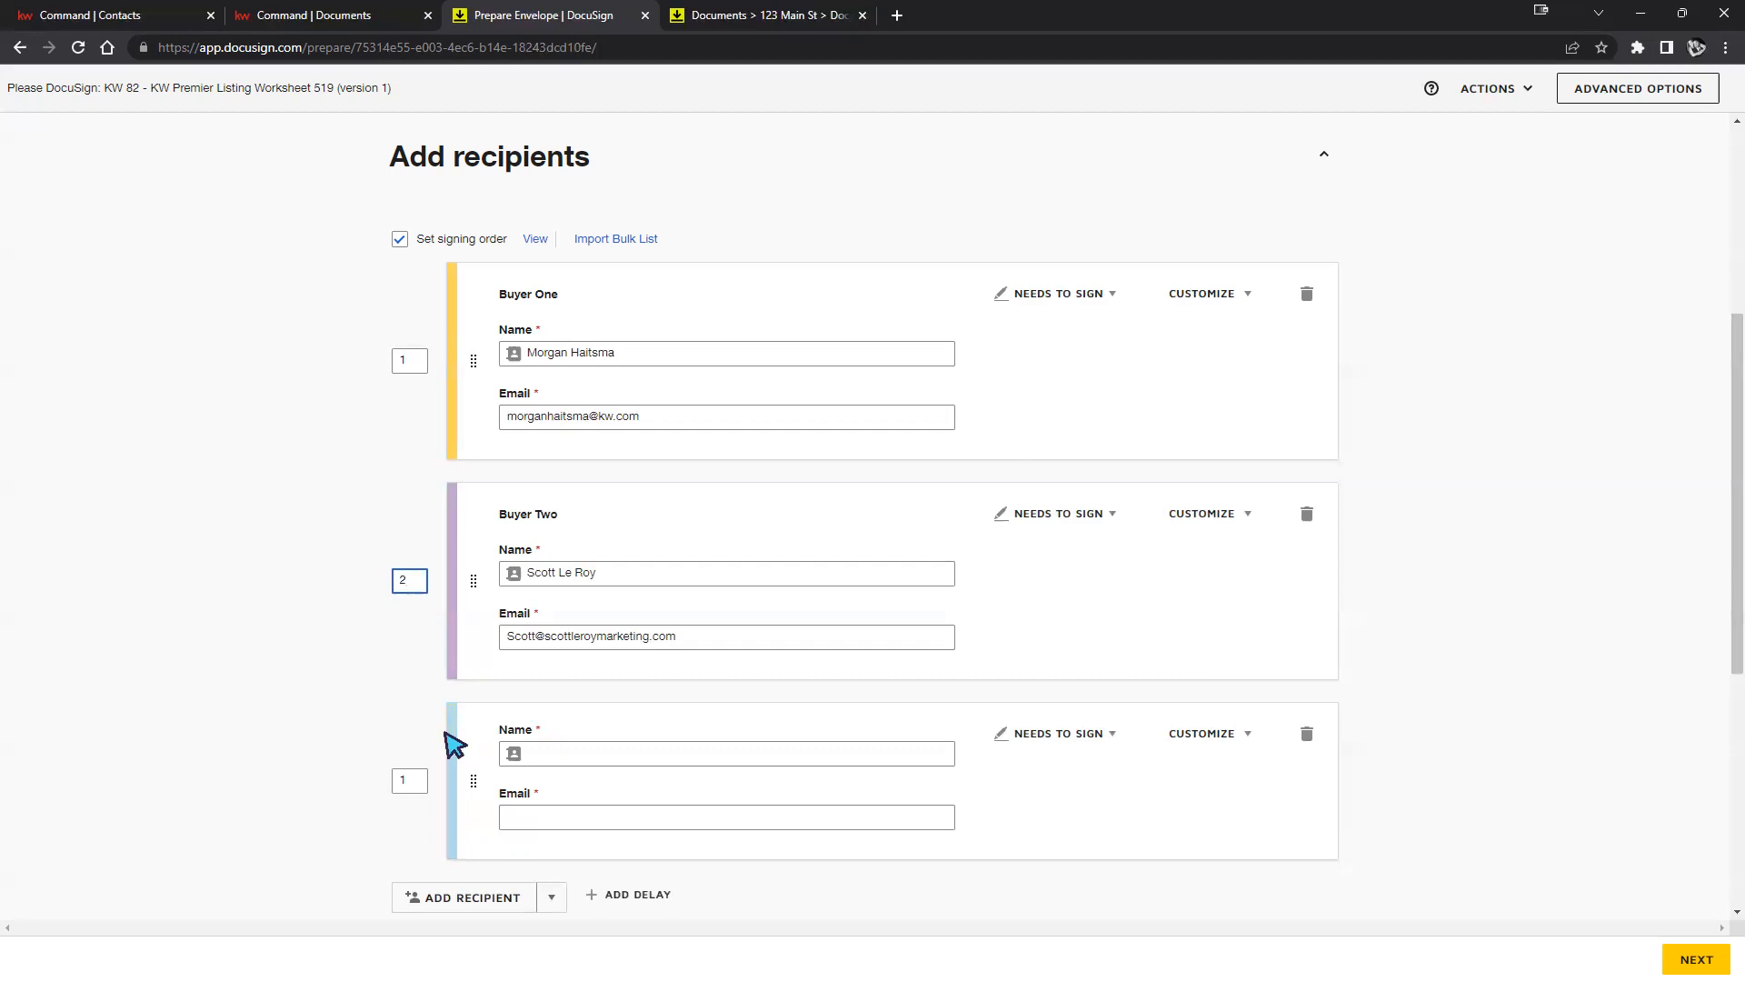
{"action": "left_click", "coordinate": [414, 563]}
{"action": "type", "text": "2"}
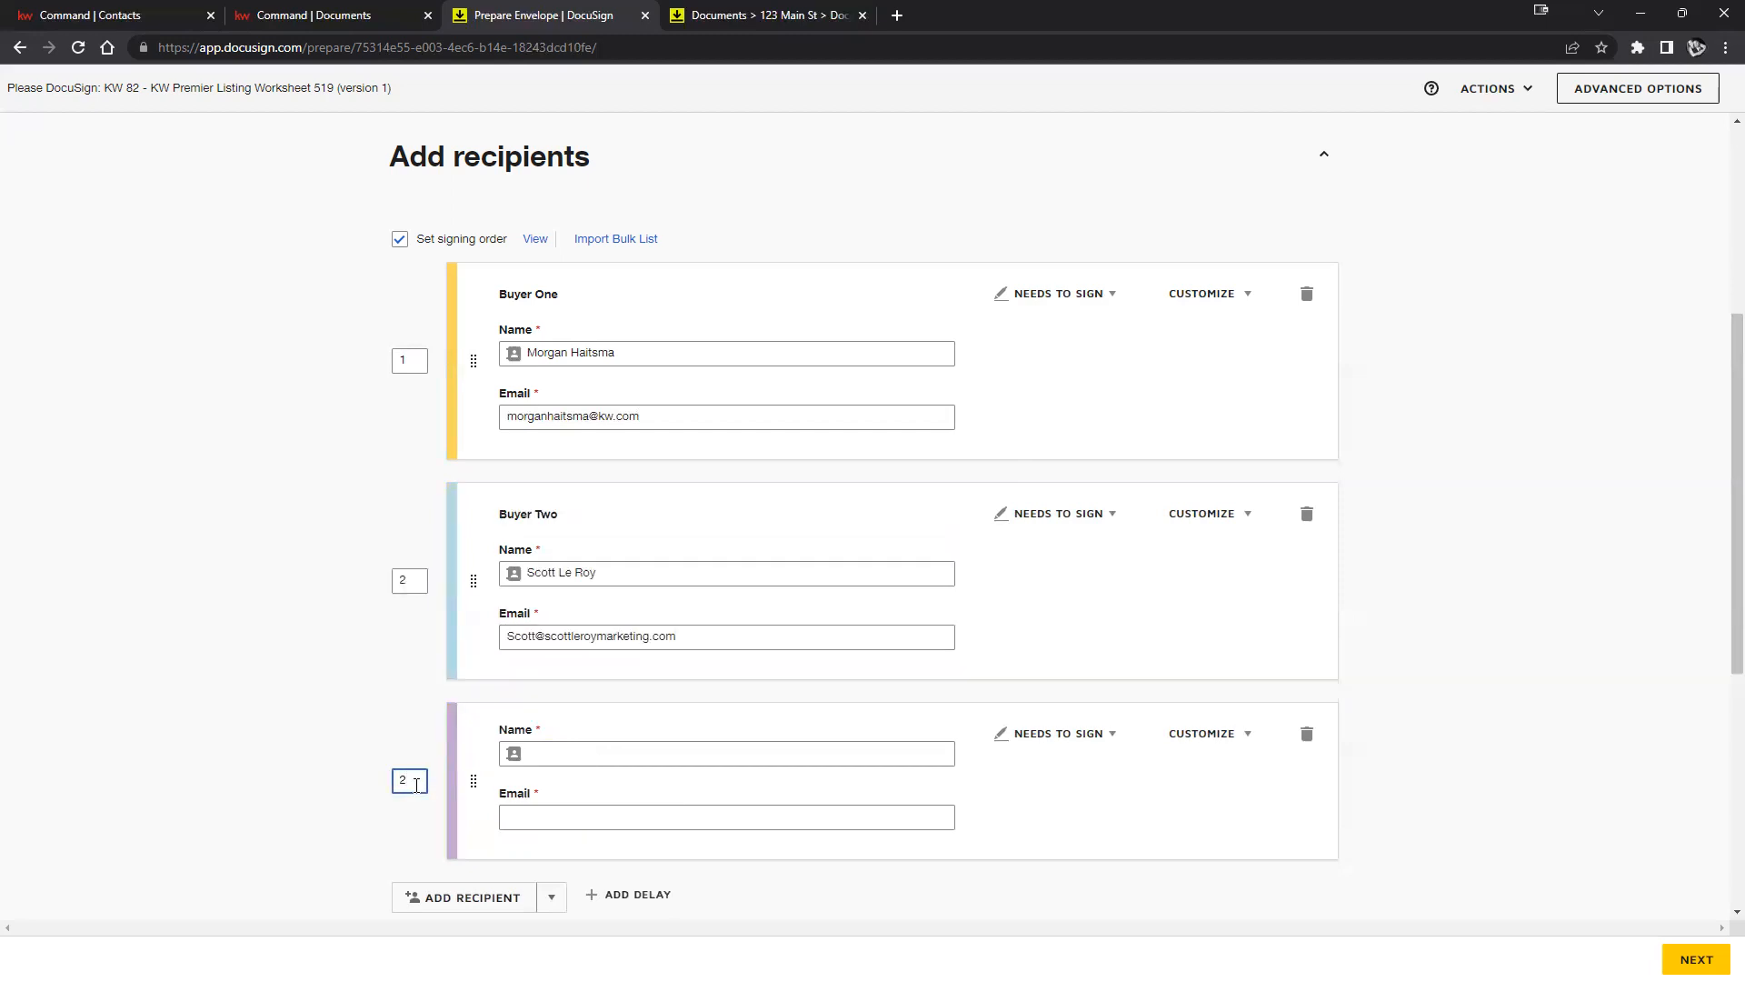
{"action": "type", "text": "3"}
{"action": "left_click", "coordinate": [305, 731]}
{"action": "left_click", "coordinate": [1307, 734]}
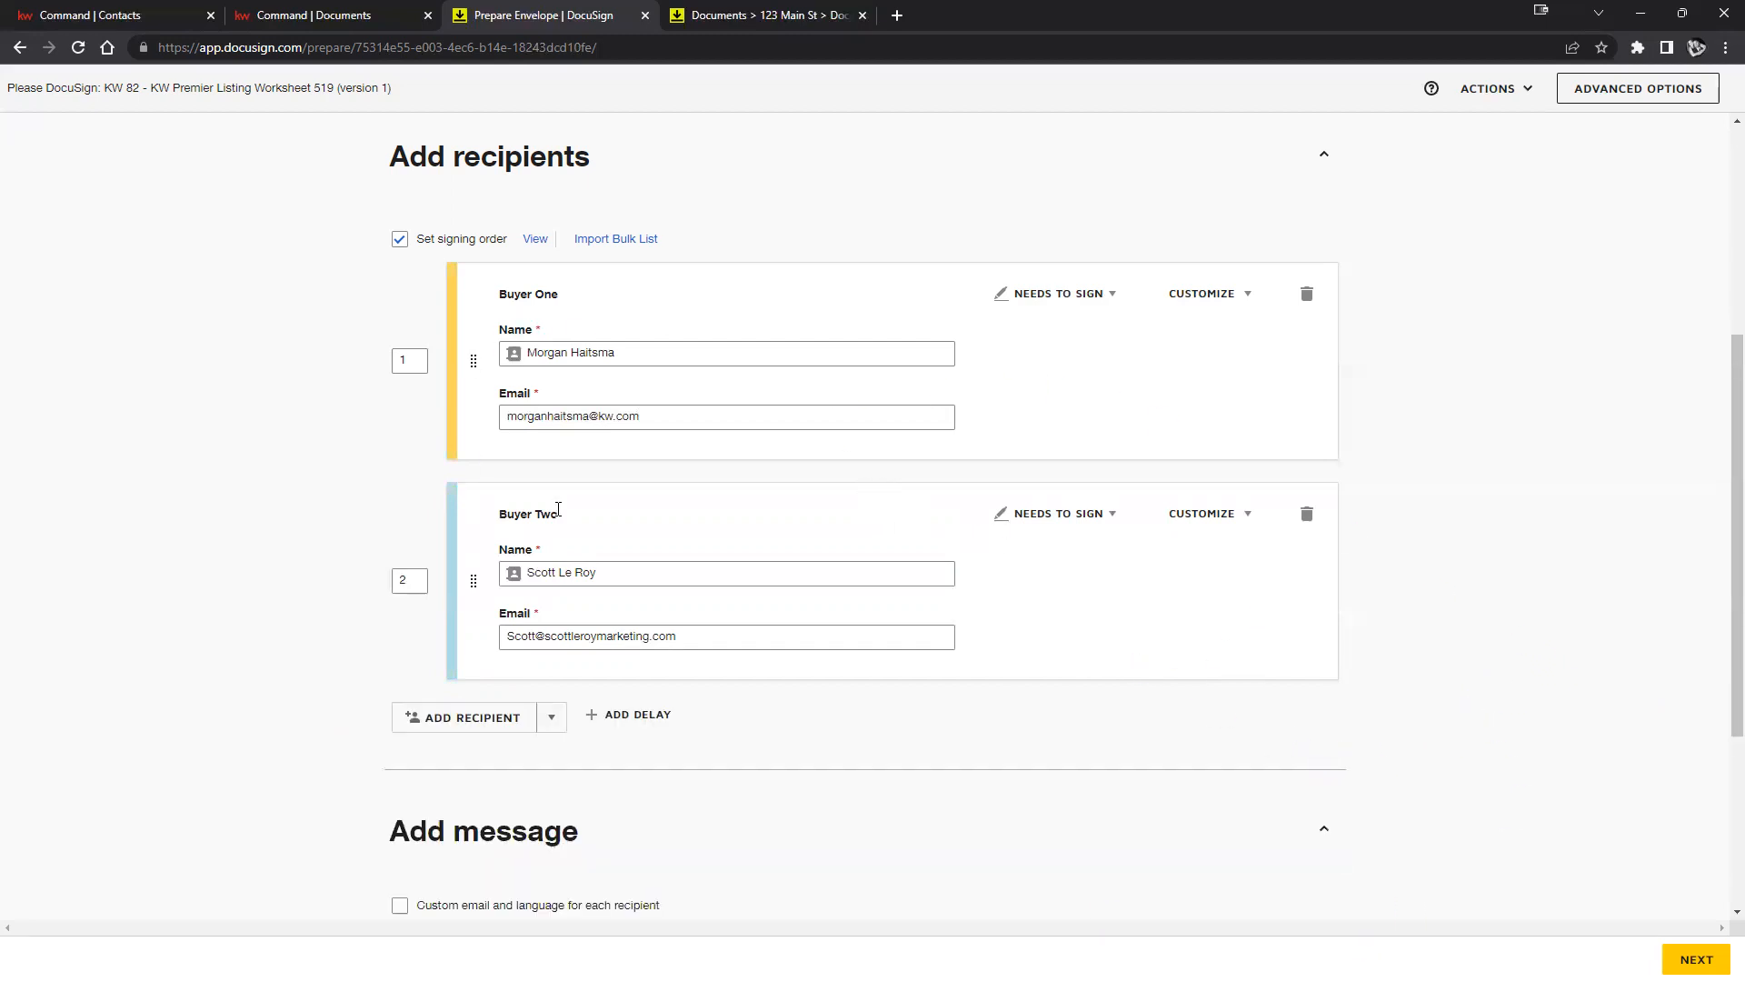
Enter 'Addendum' as the envelope's e-mail message below the default subject.
{"action": "scroll", "coordinate": [1454, 619], "scroll_direction": "down", "scroll_amount": 4}
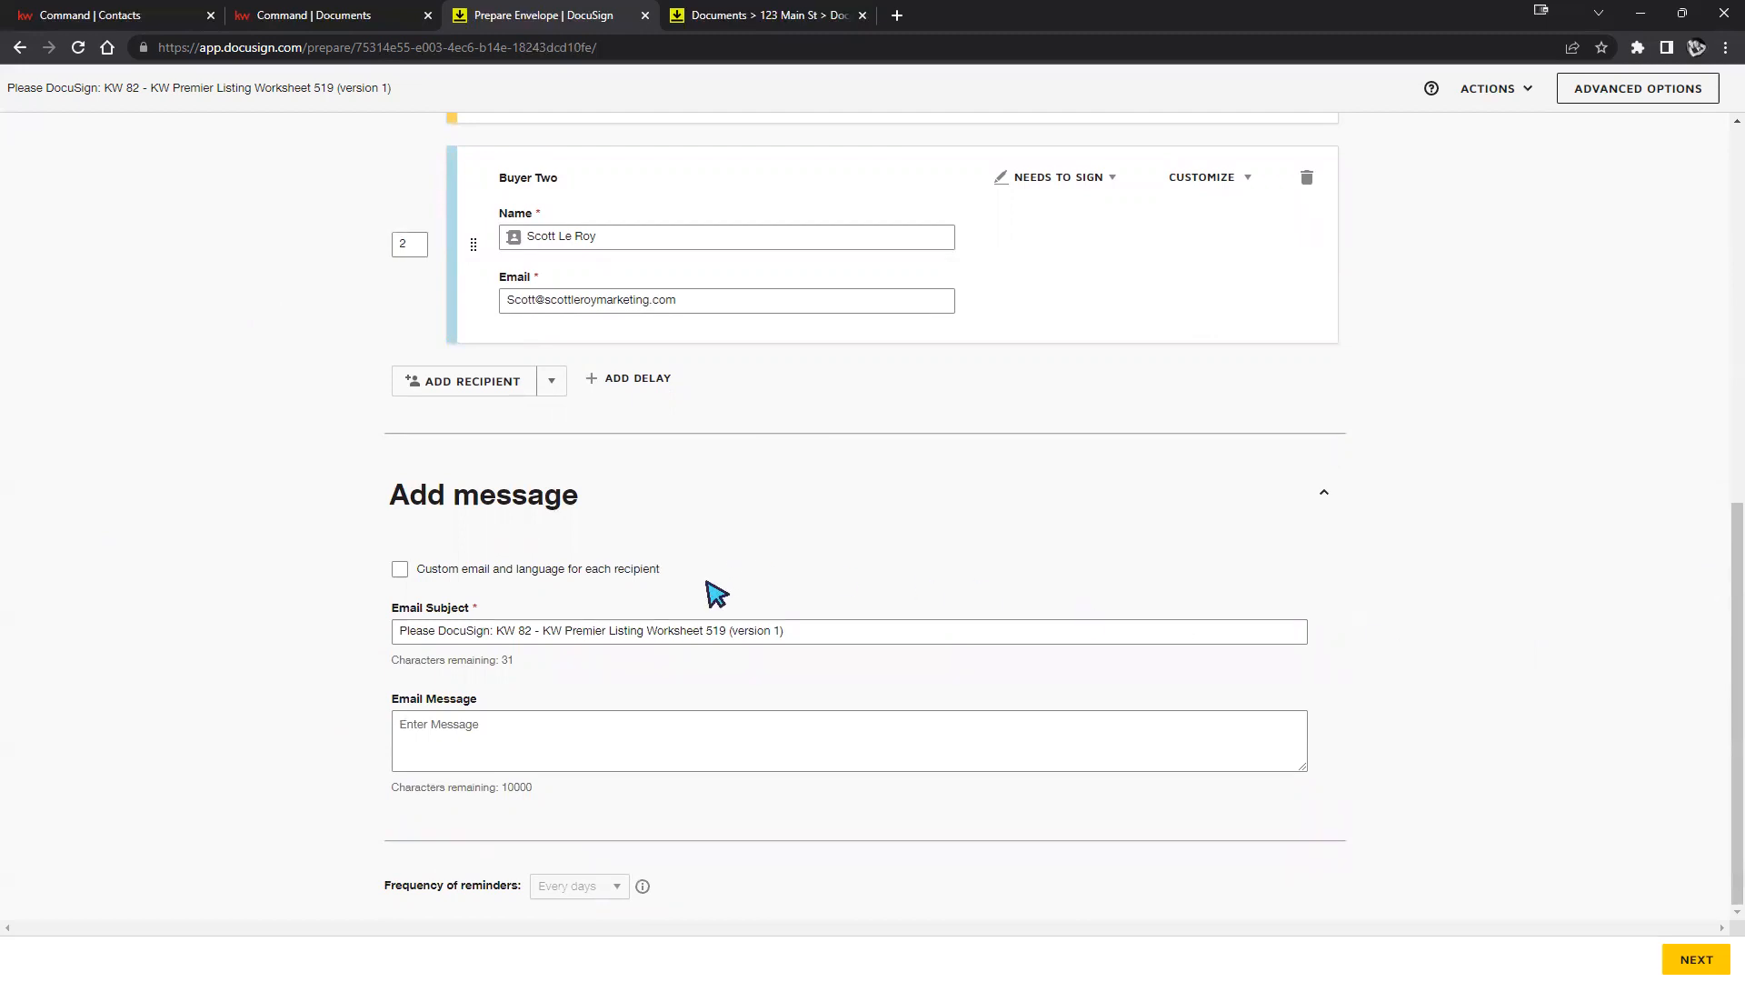
{"action": "left_click_drag", "start_coordinate": [878, 622], "coordinate": [369, 600]}
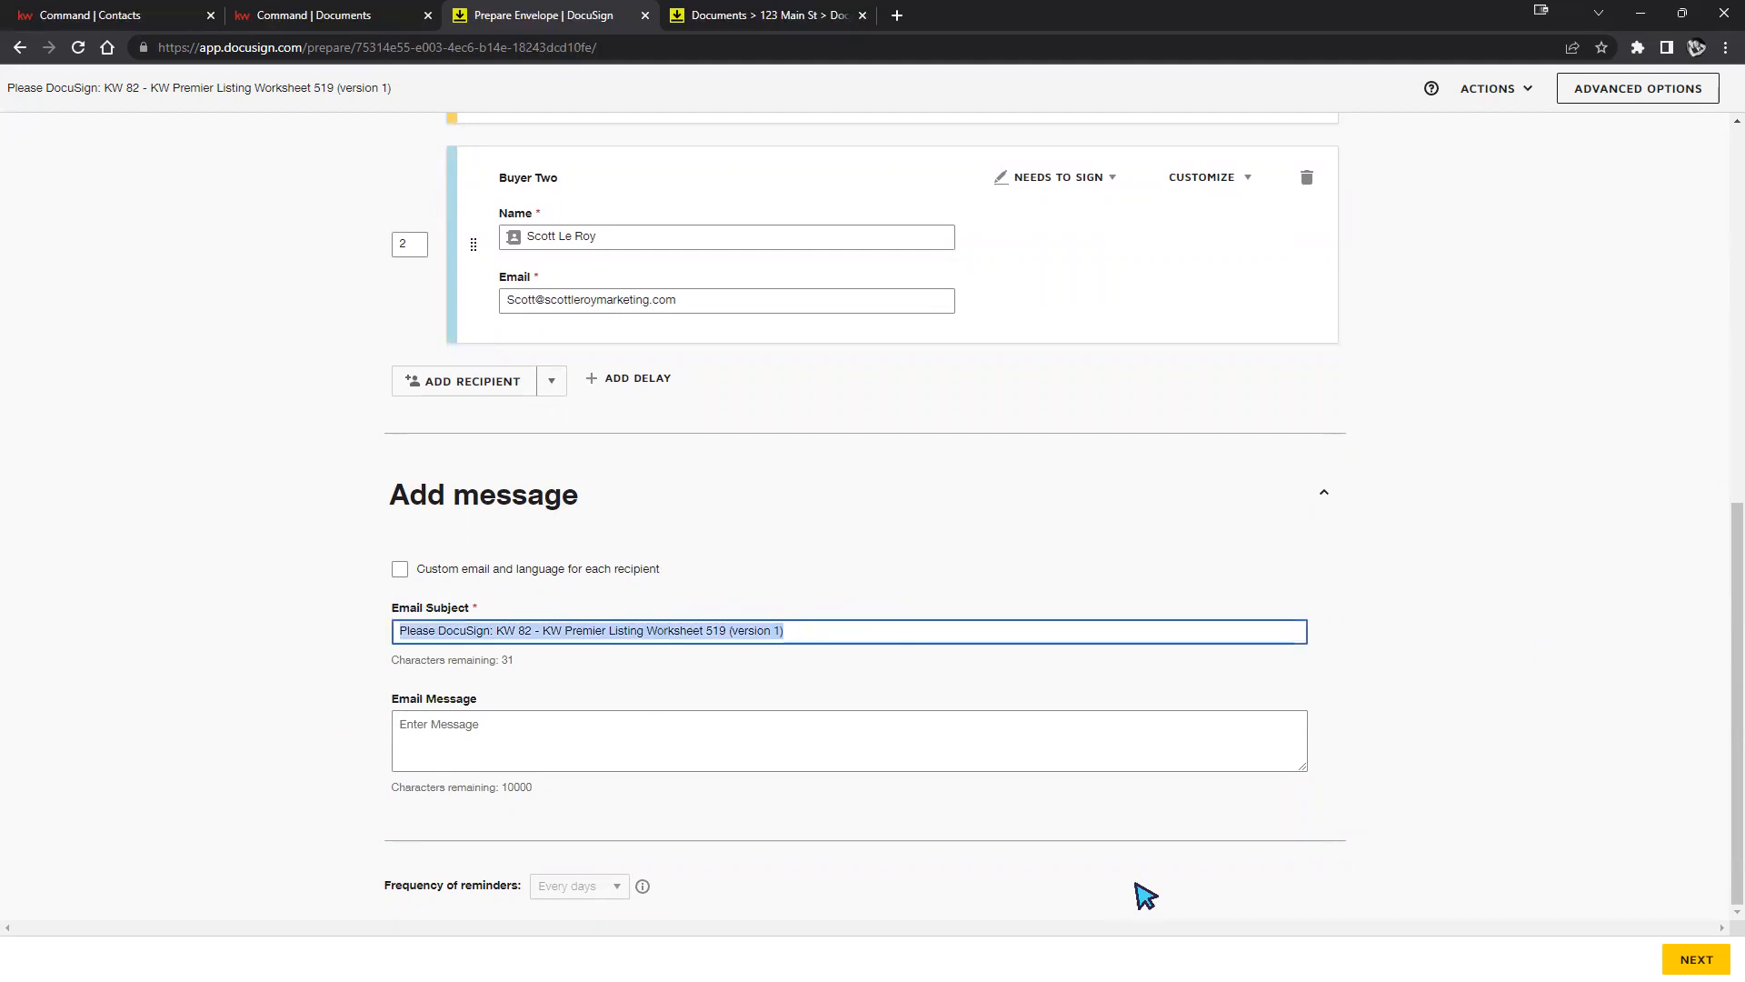
{"action": "left_click", "coordinate": [1002, 738]}
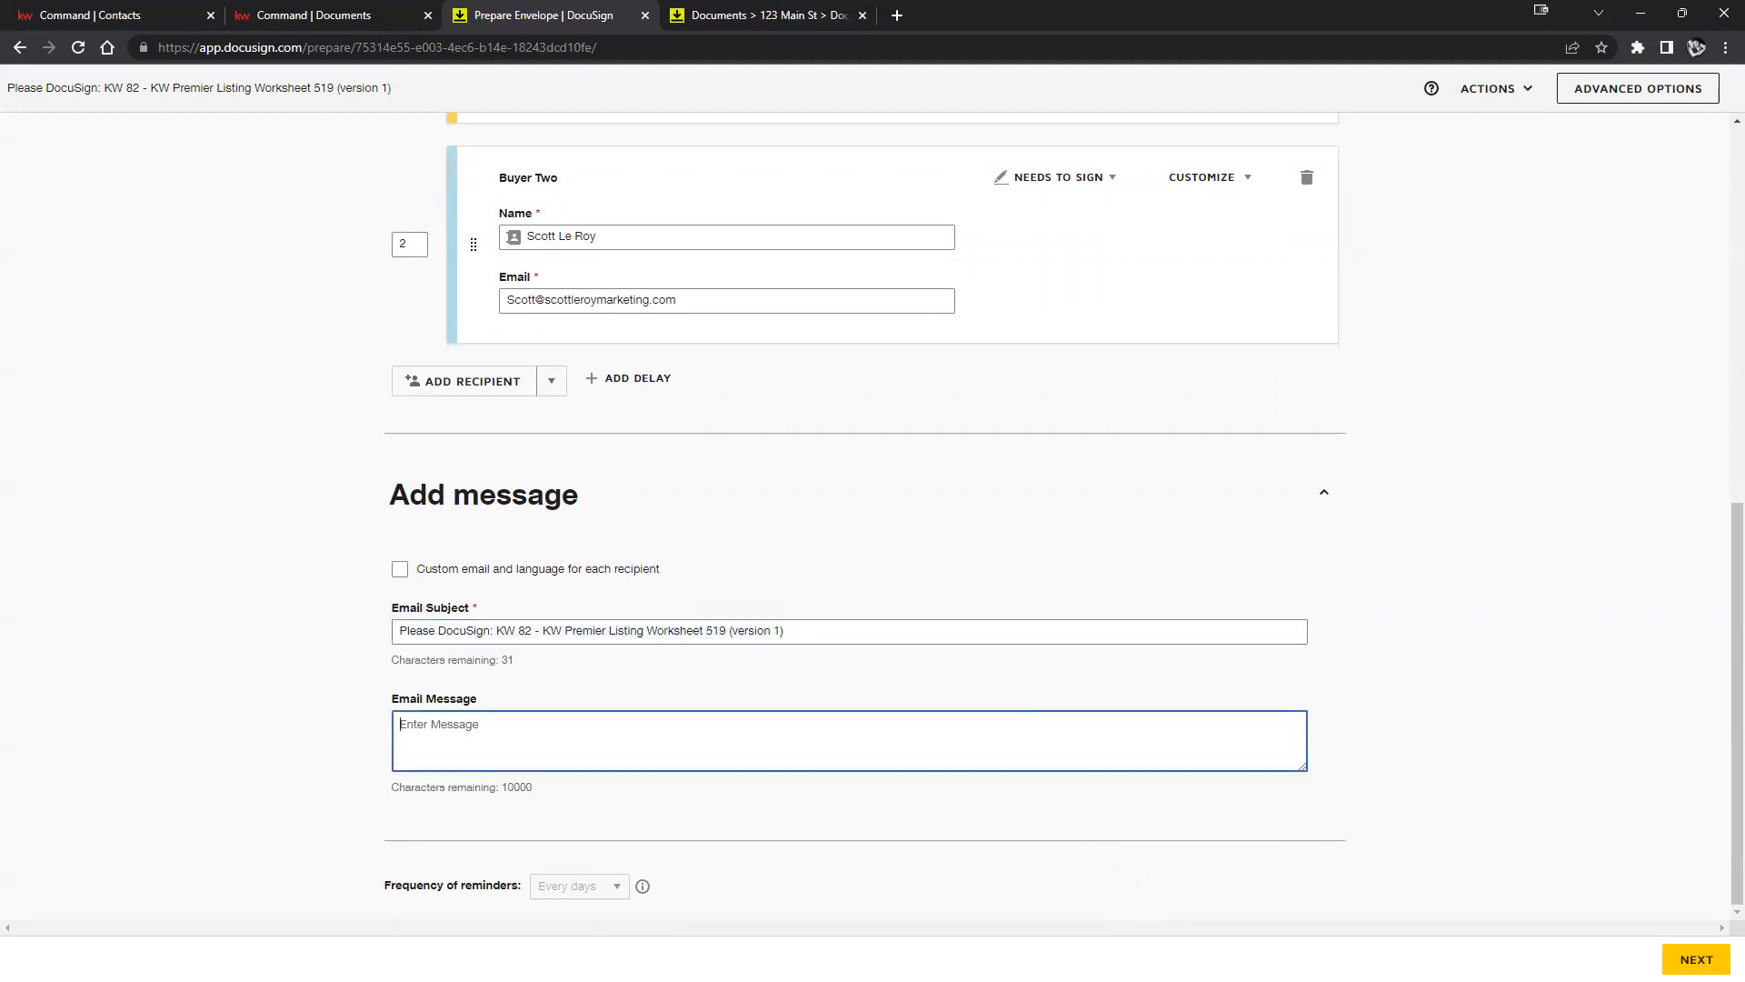
{"action": "left_click", "coordinate": [897, 15]}
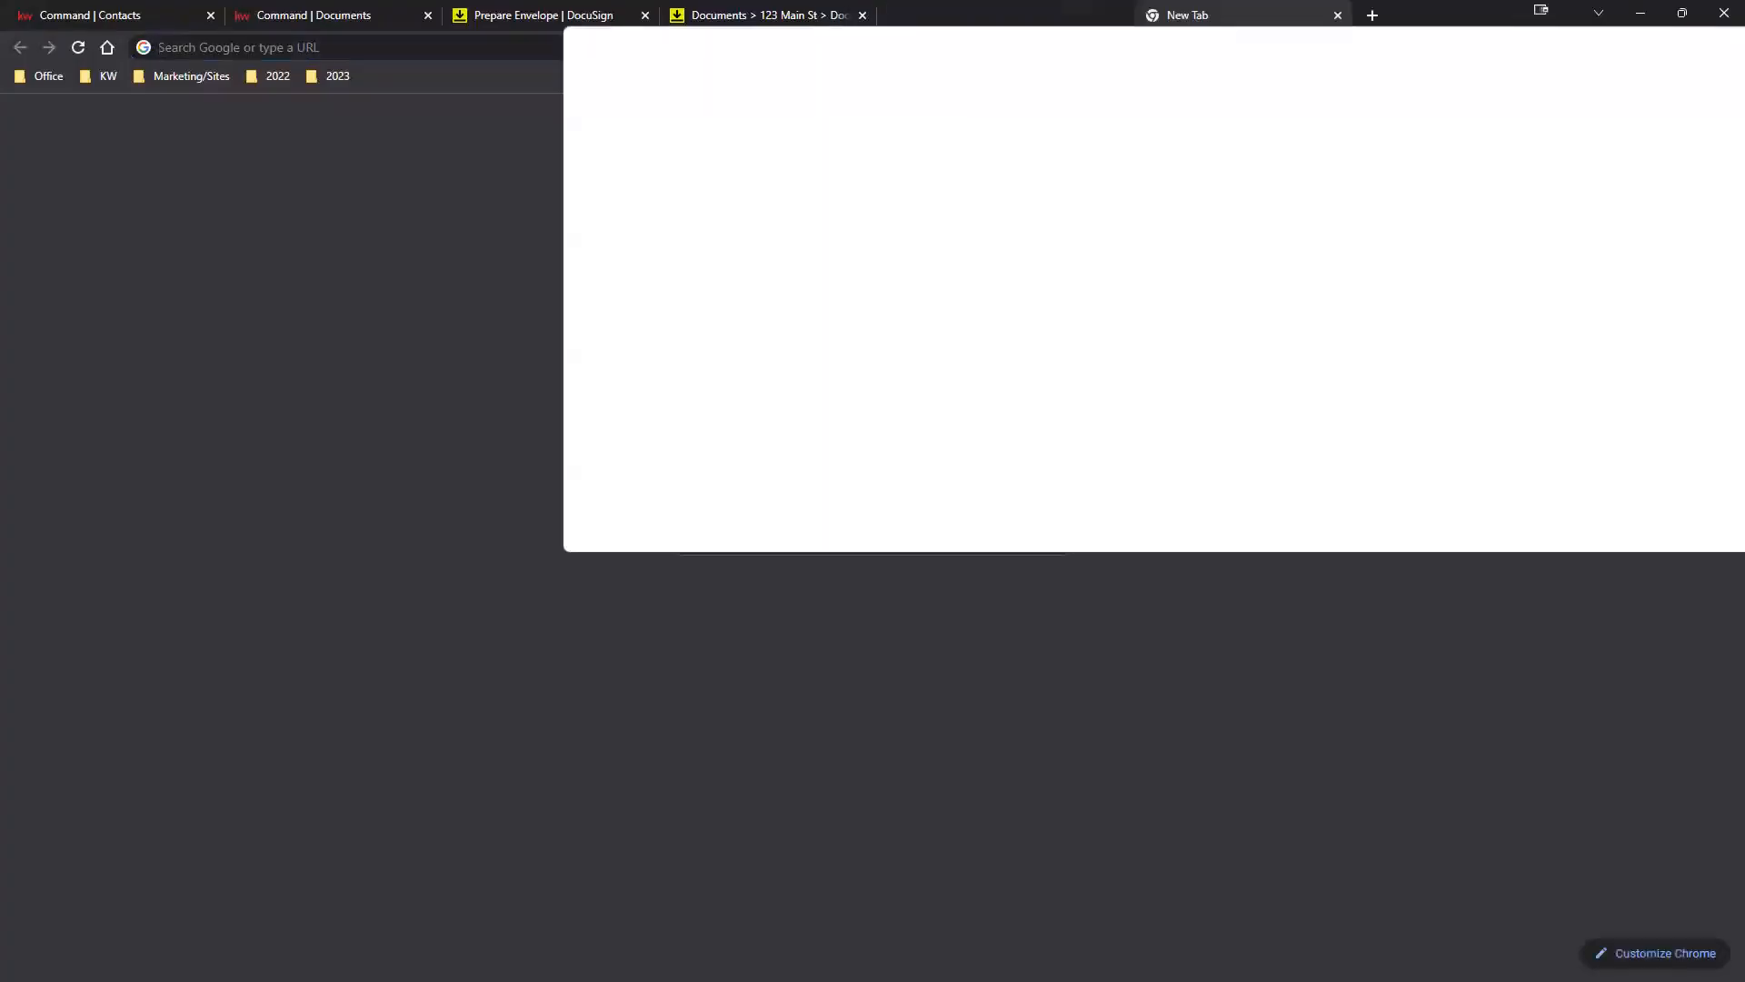
{"action": "key", "text": "ctrl+w"}
{"action": "left_click", "coordinate": [779, 745]}
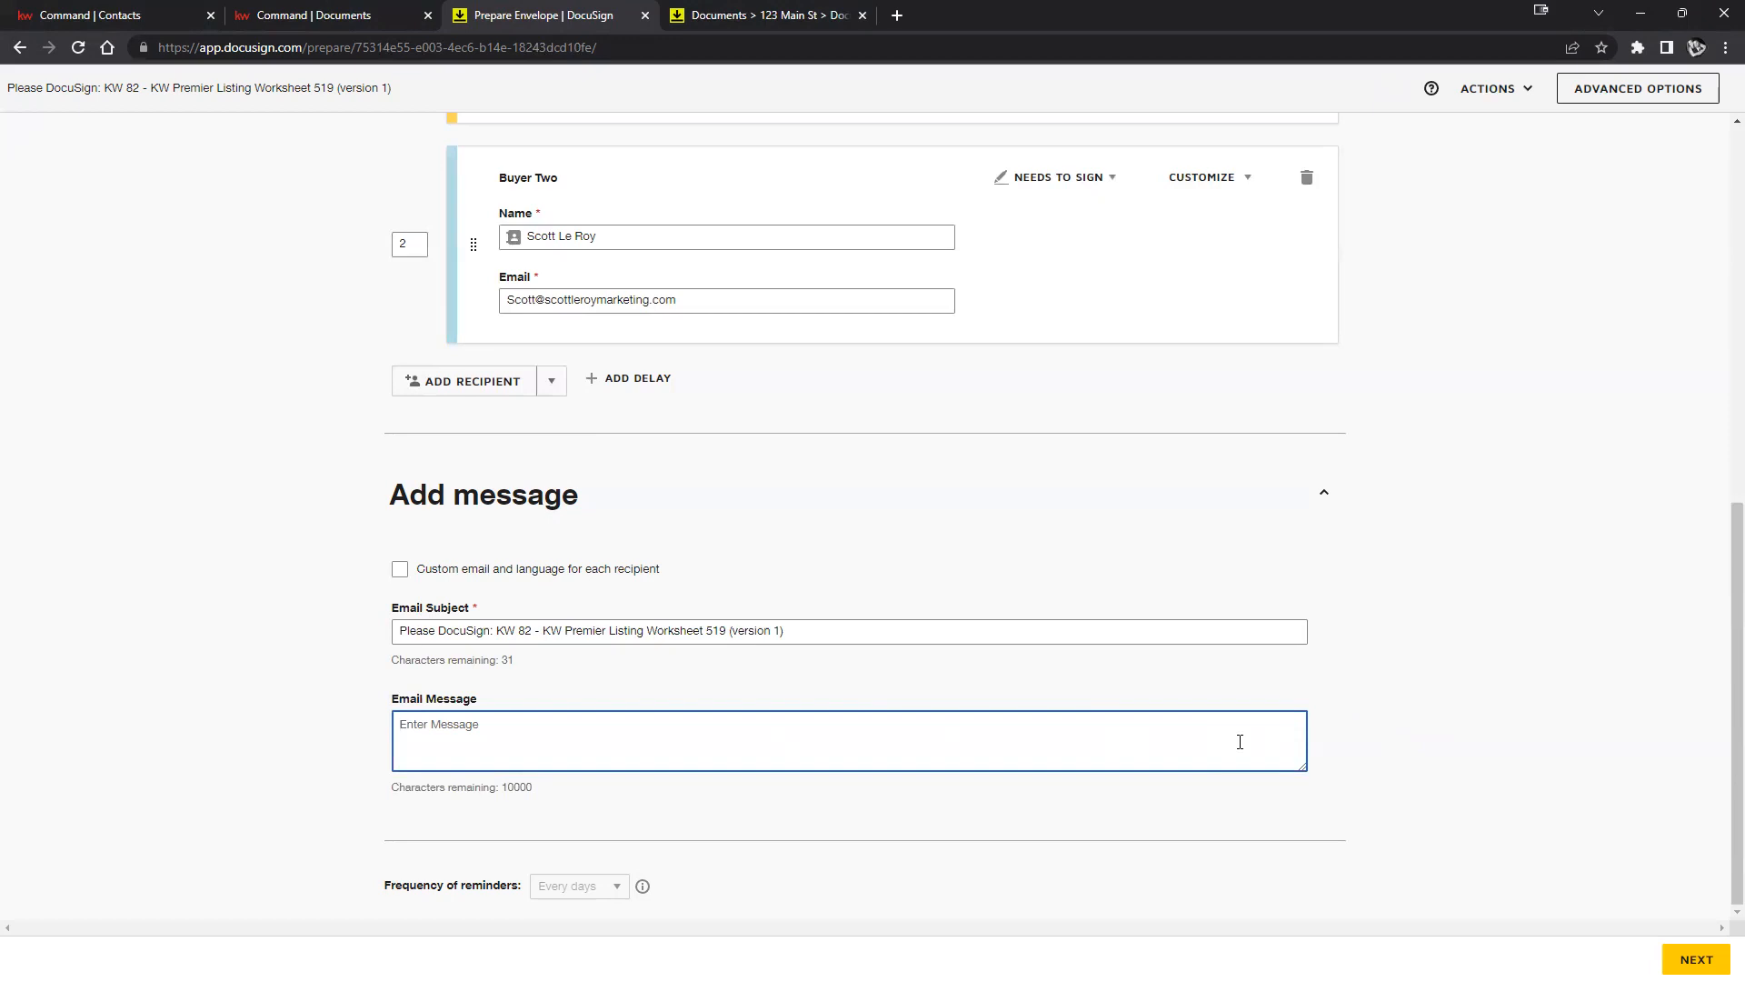
{"action": "type", "text": "Addendum"}
{"action": "scroll", "coordinate": [1445, 686], "scroll_direction": "up", "scroll_amount": 1}
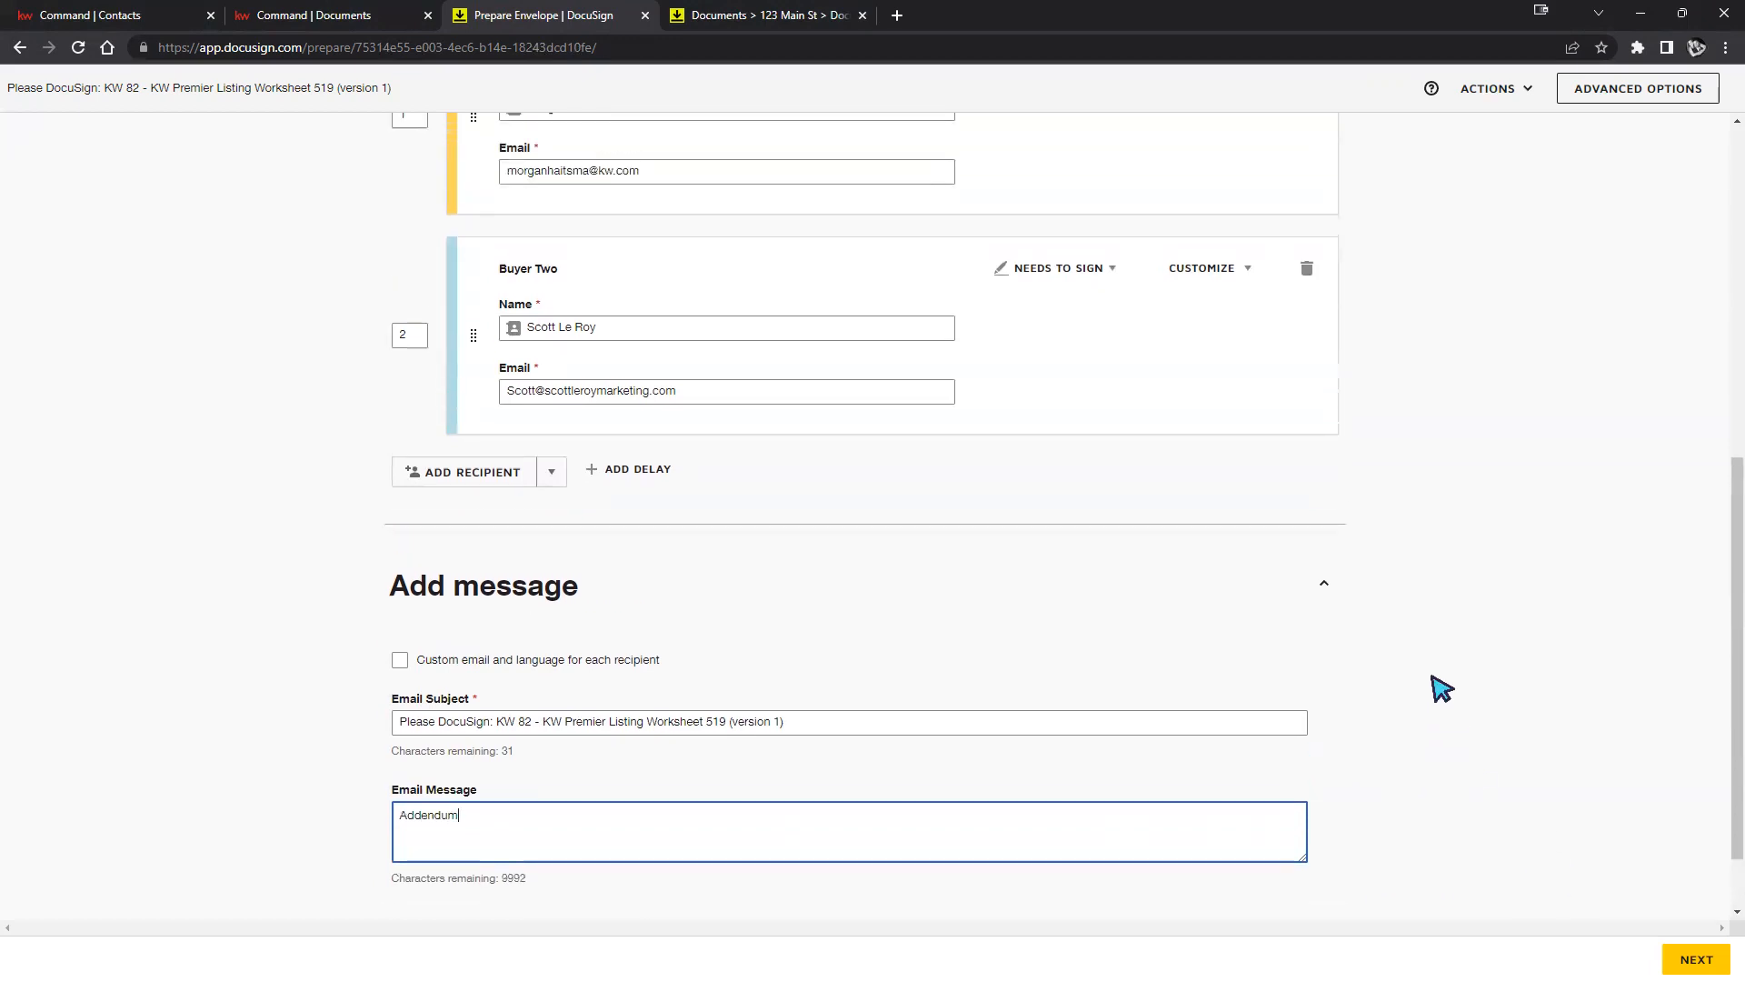
{"action": "scroll", "coordinate": [1443, 682], "scroll_direction": "up", "scroll_amount": 3}
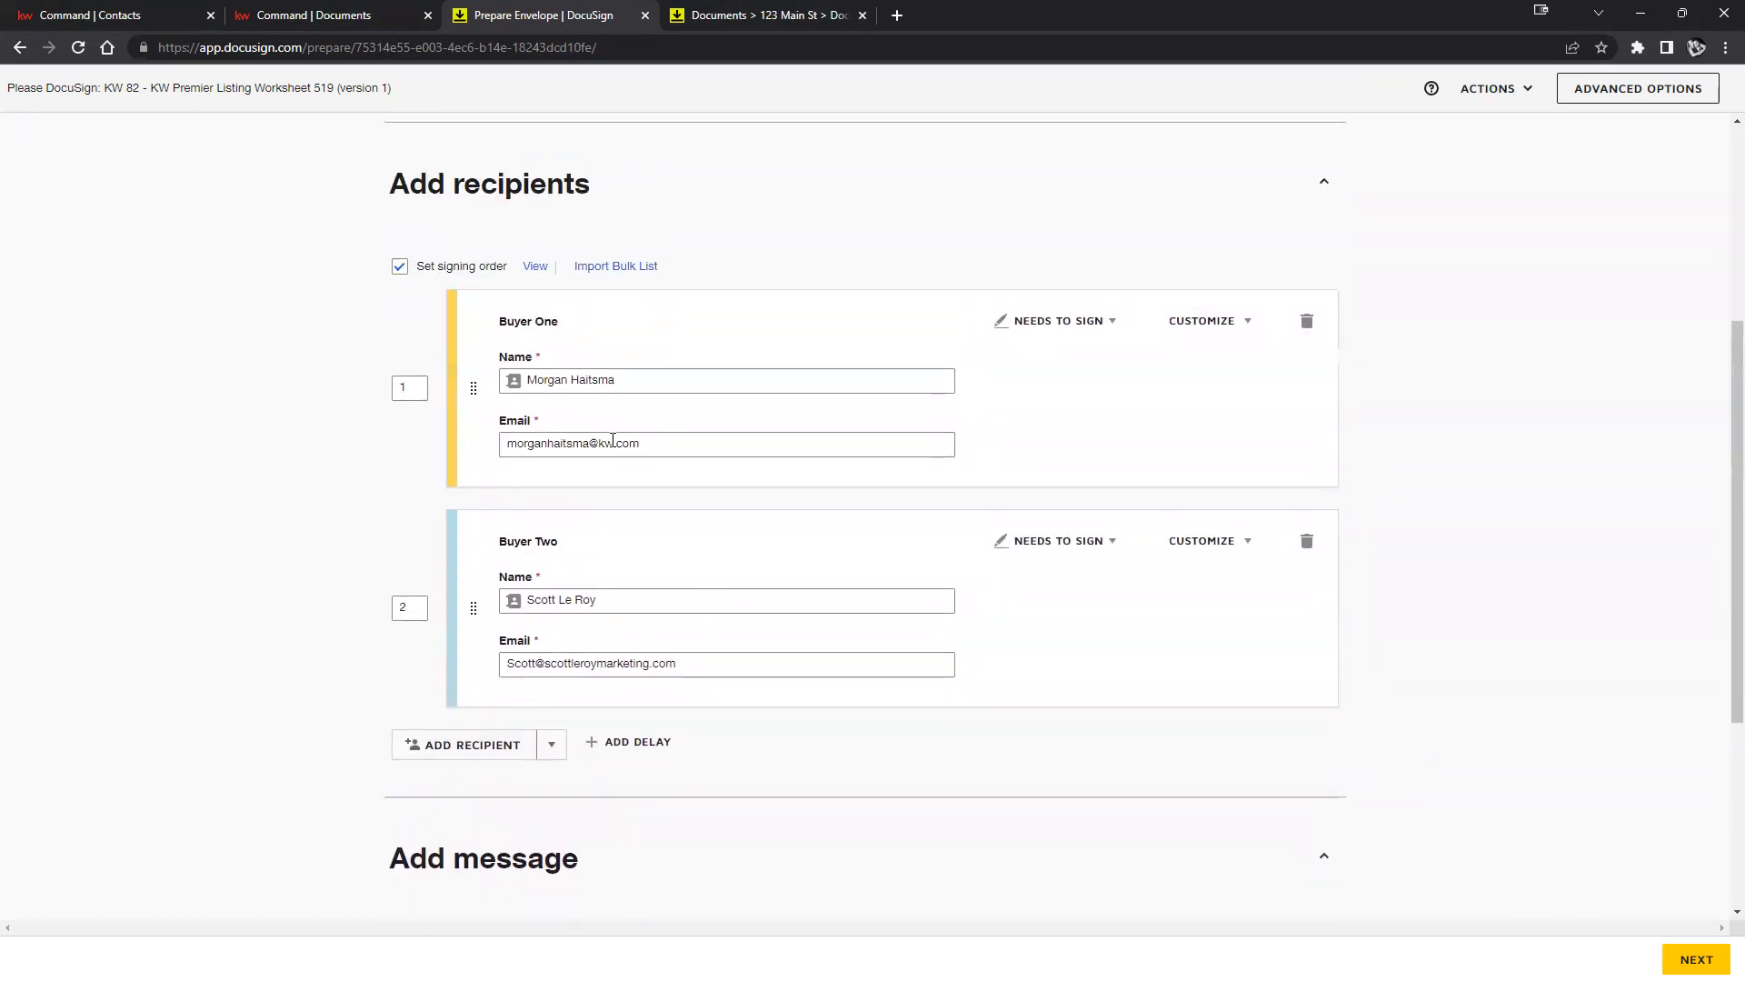
Correct Buyer One's e-mail address, then go NEXT to the field-placement page.
{"action": "left_click", "coordinate": [587, 442]}
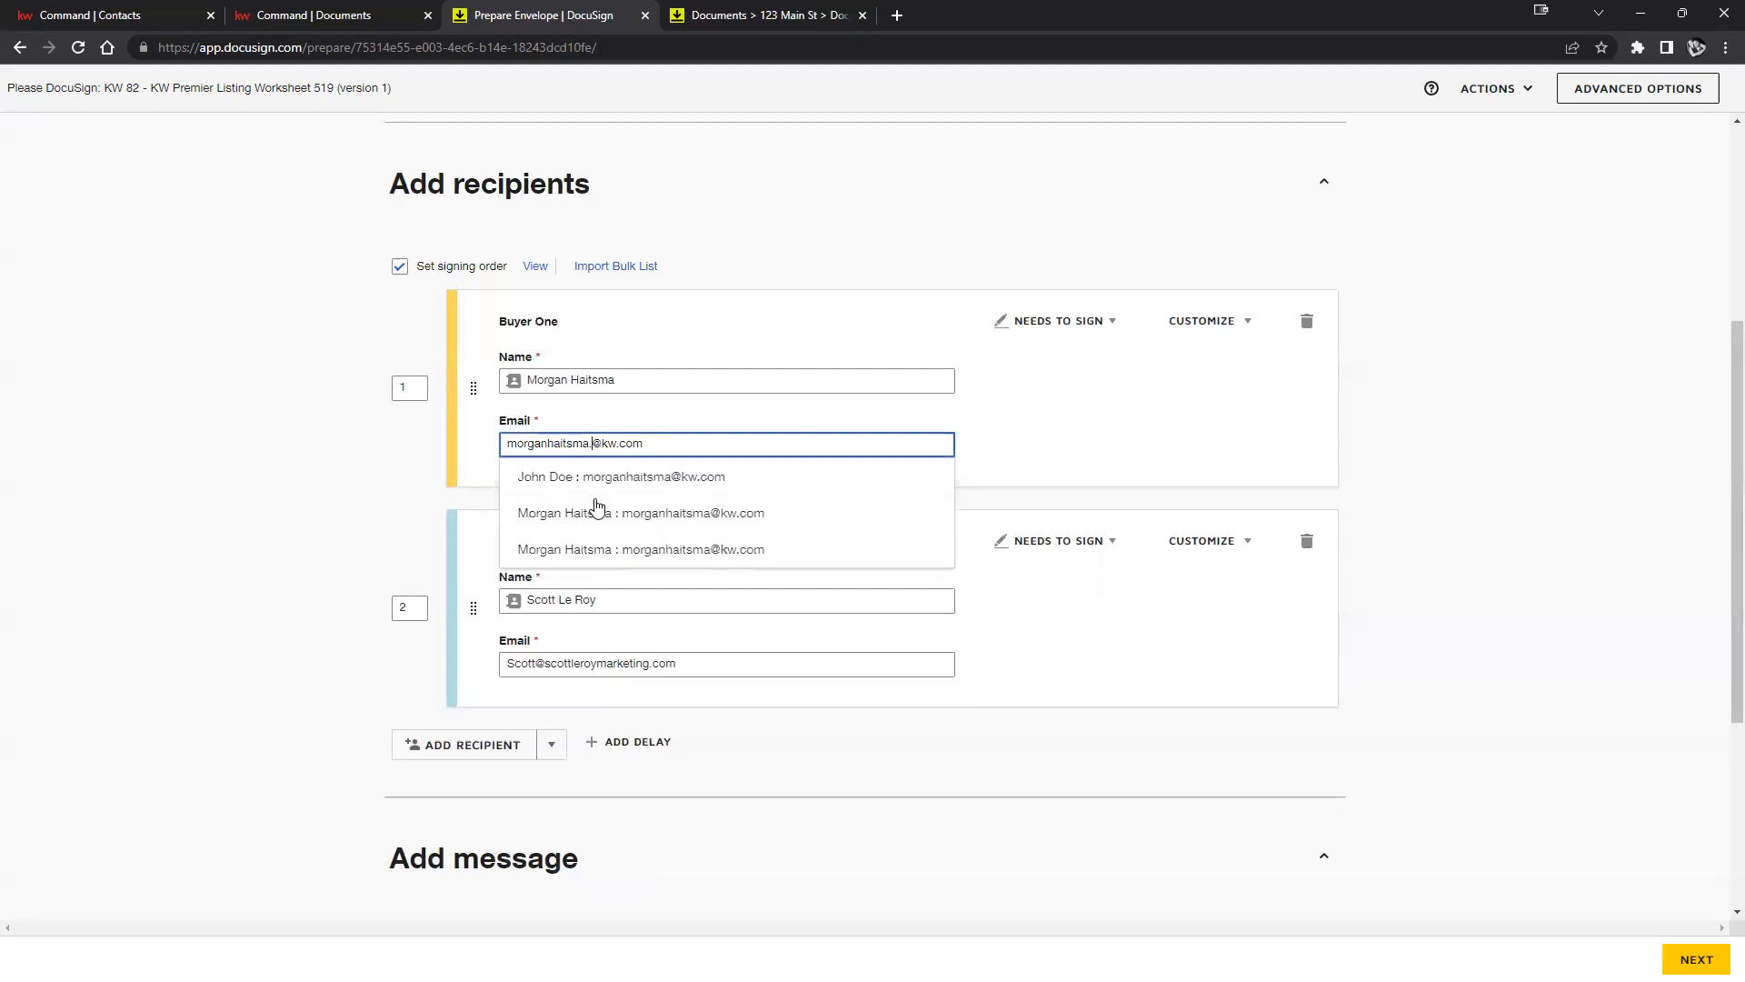
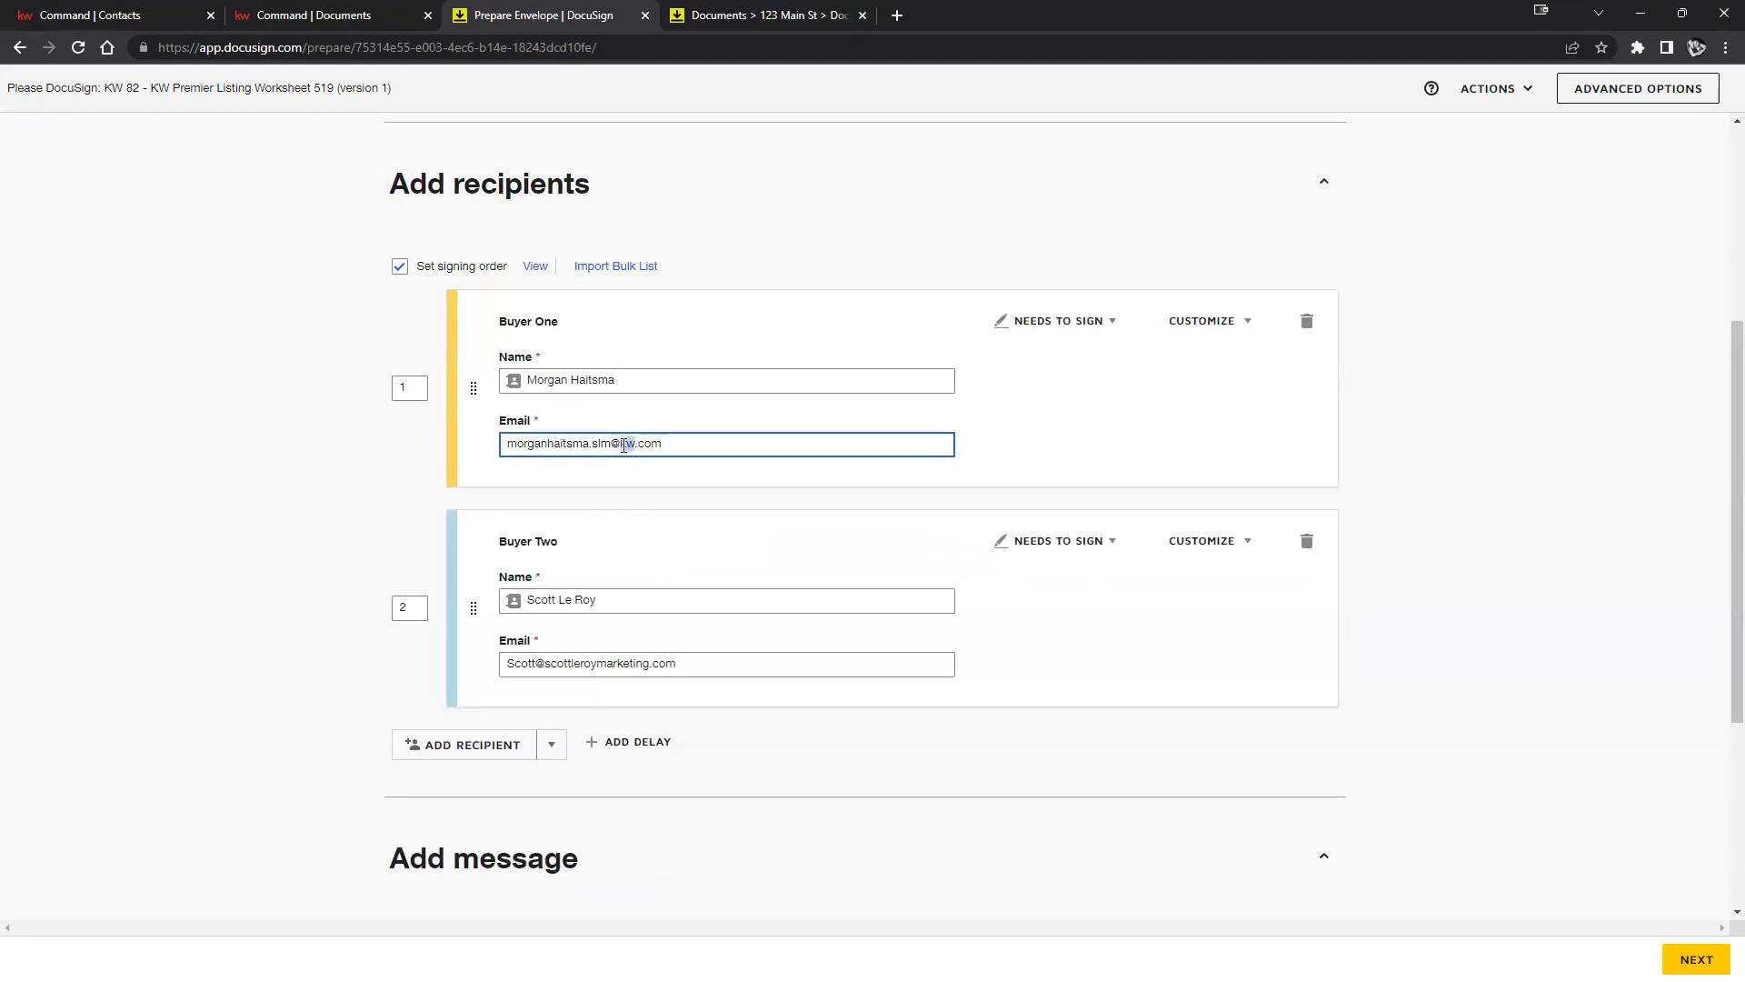
{"action": "left_click", "coordinate": [1604, 429]}
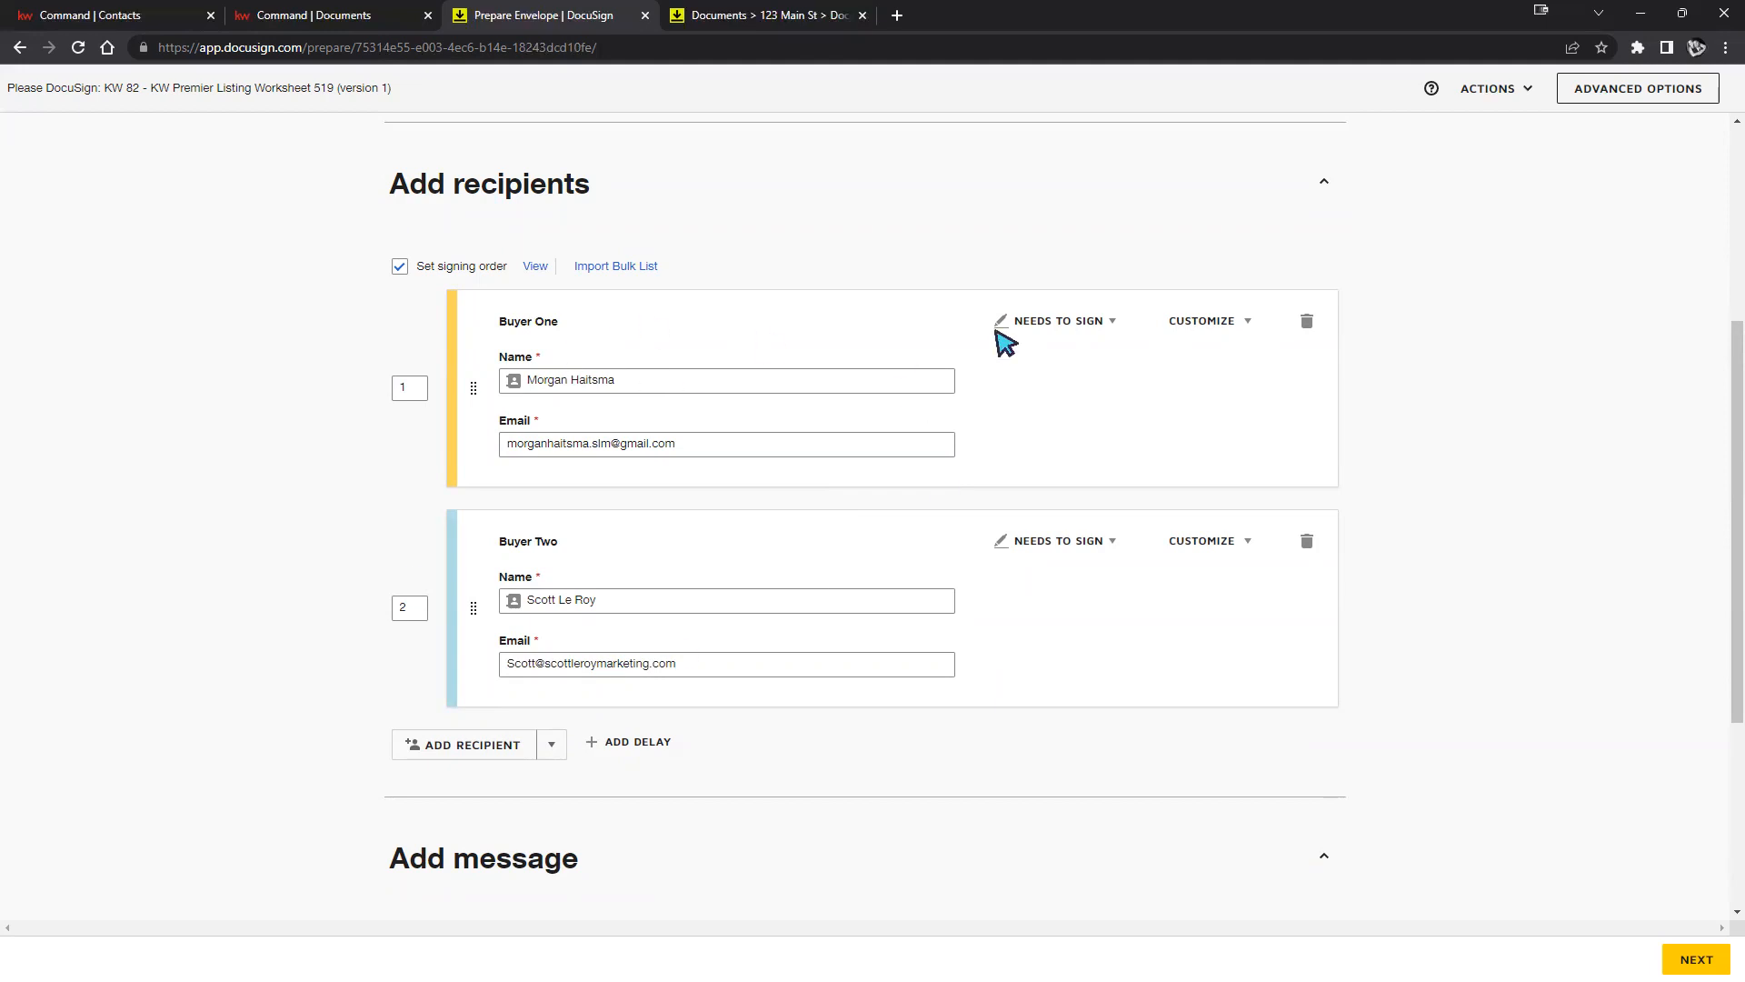
{"action": "scroll", "coordinate": [1652, 545], "scroll_direction": "down", "scroll_amount": 4}
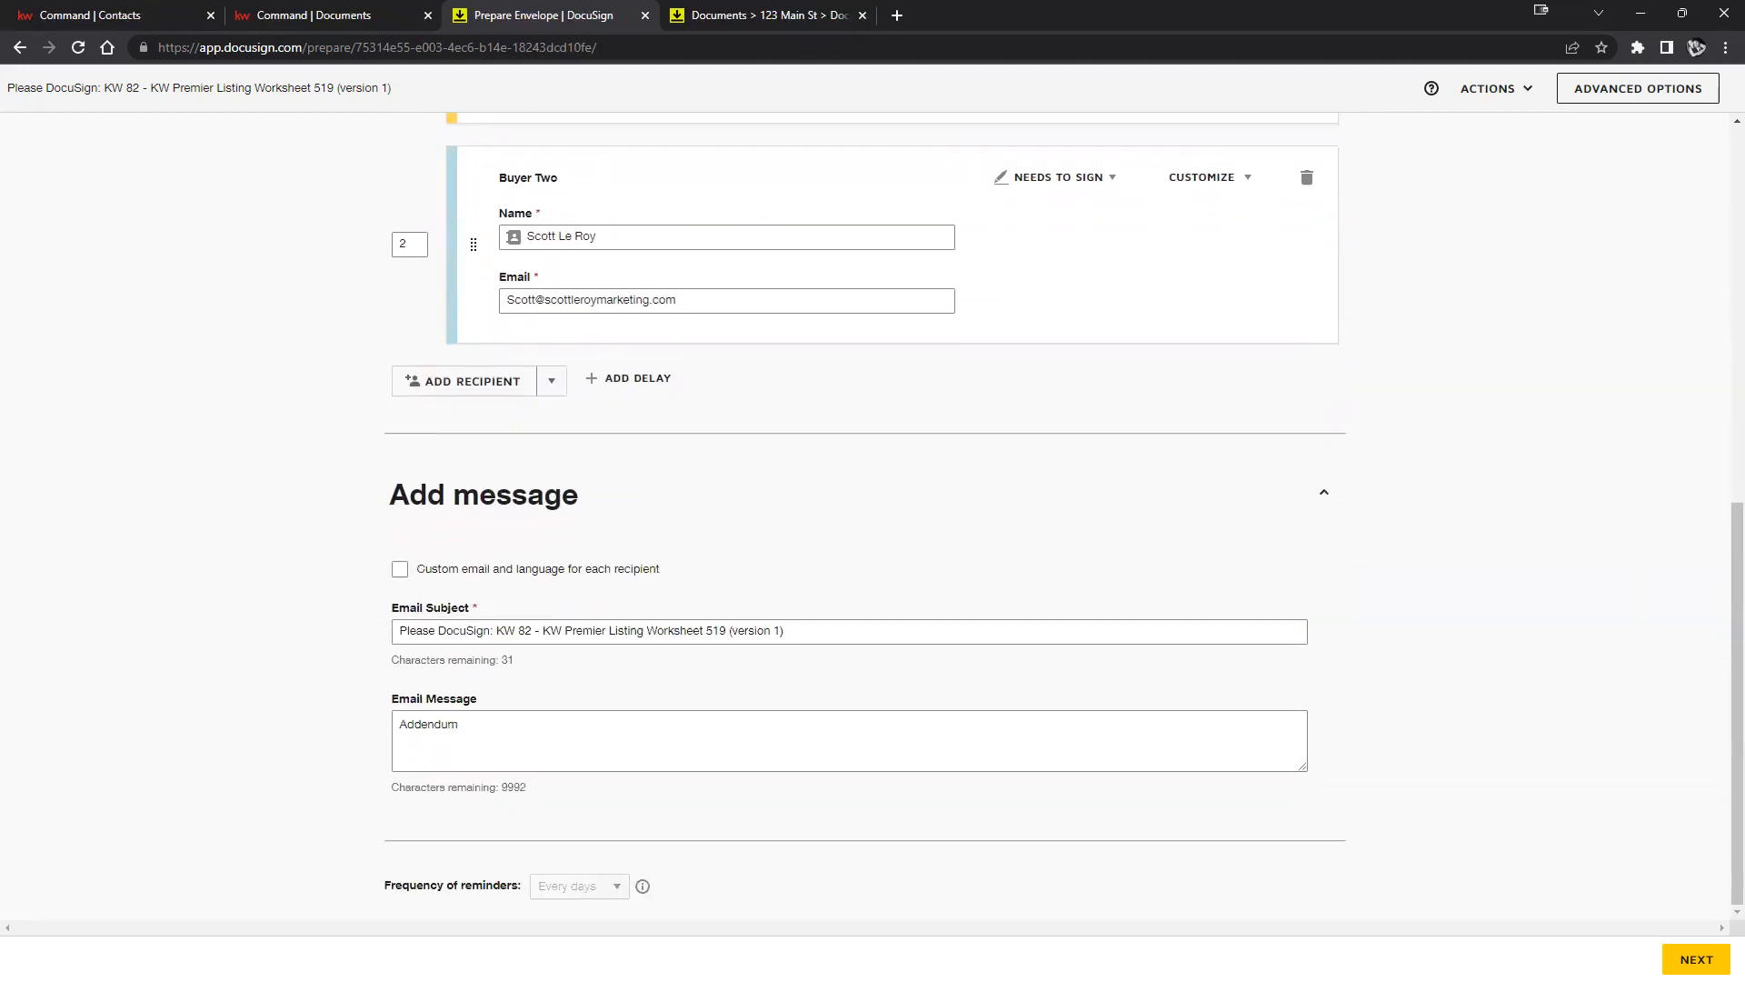
{"action": "left_click", "coordinate": [1692, 959]}
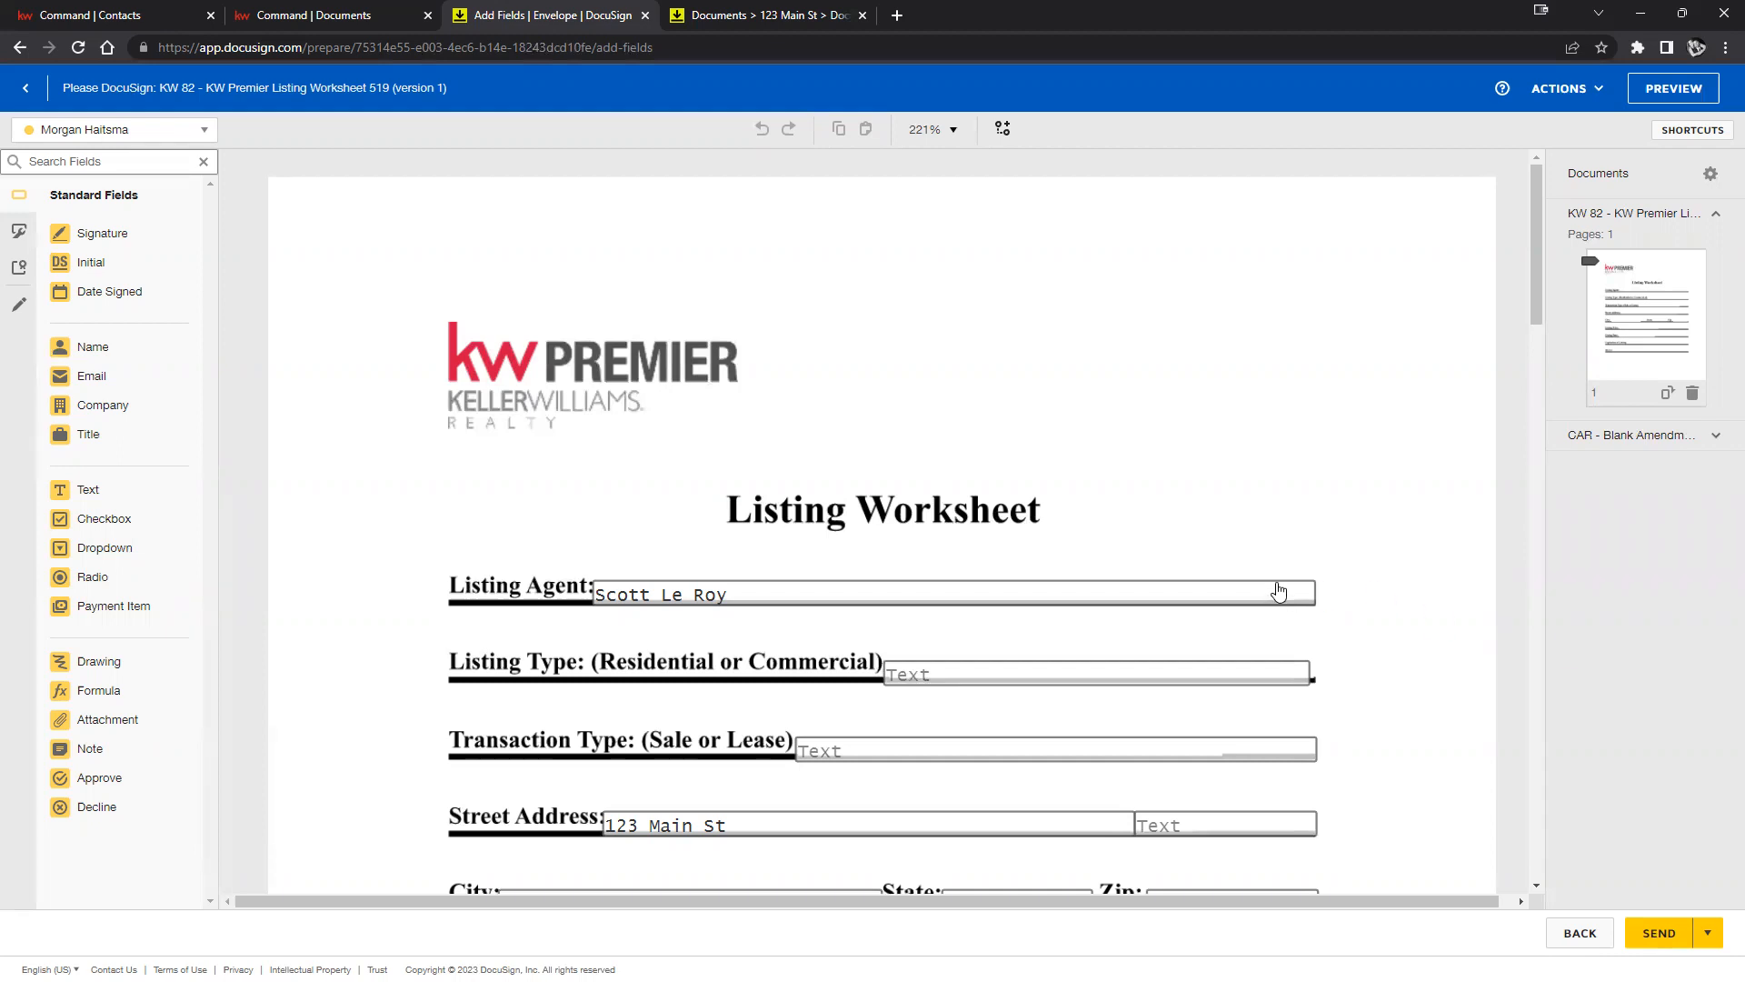
{"action": "scroll", "coordinate": [1359, 498], "scroll_direction": "down", "scroll_amount": 2}
{"action": "left_click", "coordinate": [997, 493]}
{"action": "left_click", "coordinate": [937, 571]}
{"action": "left_click", "coordinate": [891, 641]}
{"action": "left_click", "coordinate": [785, 735]}
{"action": "left_click", "coordinate": [1037, 723]}
{"action": "left_click", "coordinate": [1200, 720]}
{"action": "left_click", "coordinate": [1238, 647]}
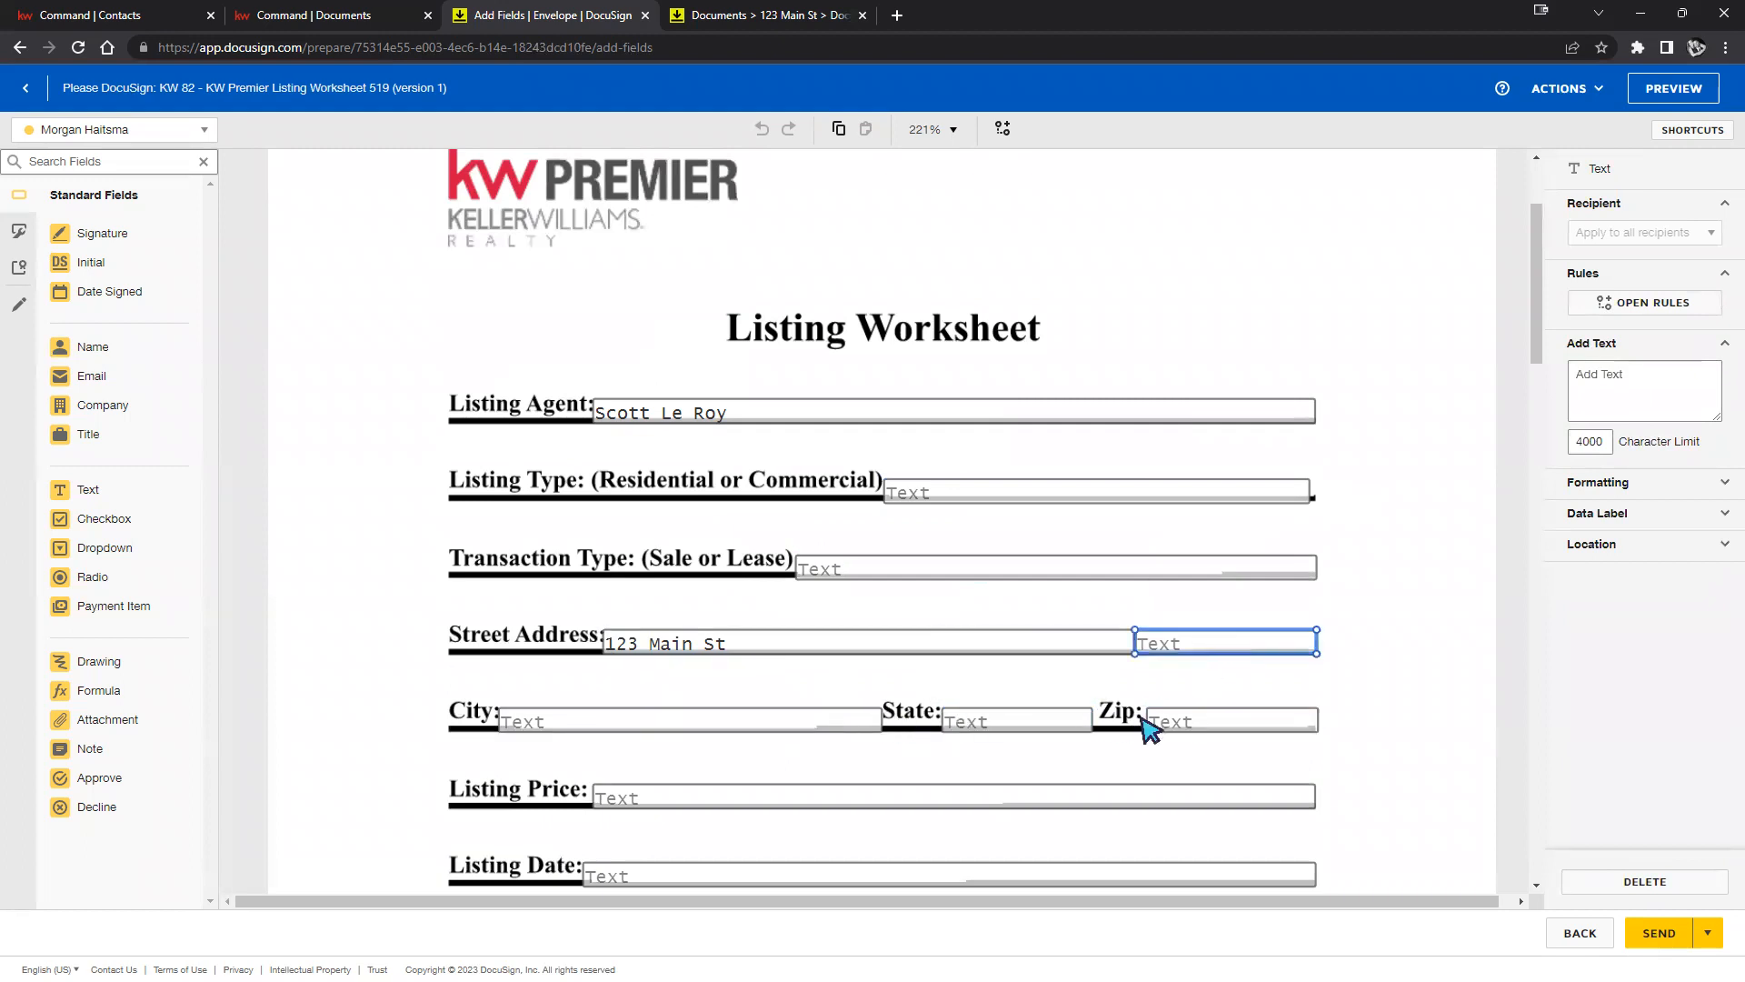
{"action": "left_click", "coordinate": [1454, 687]}
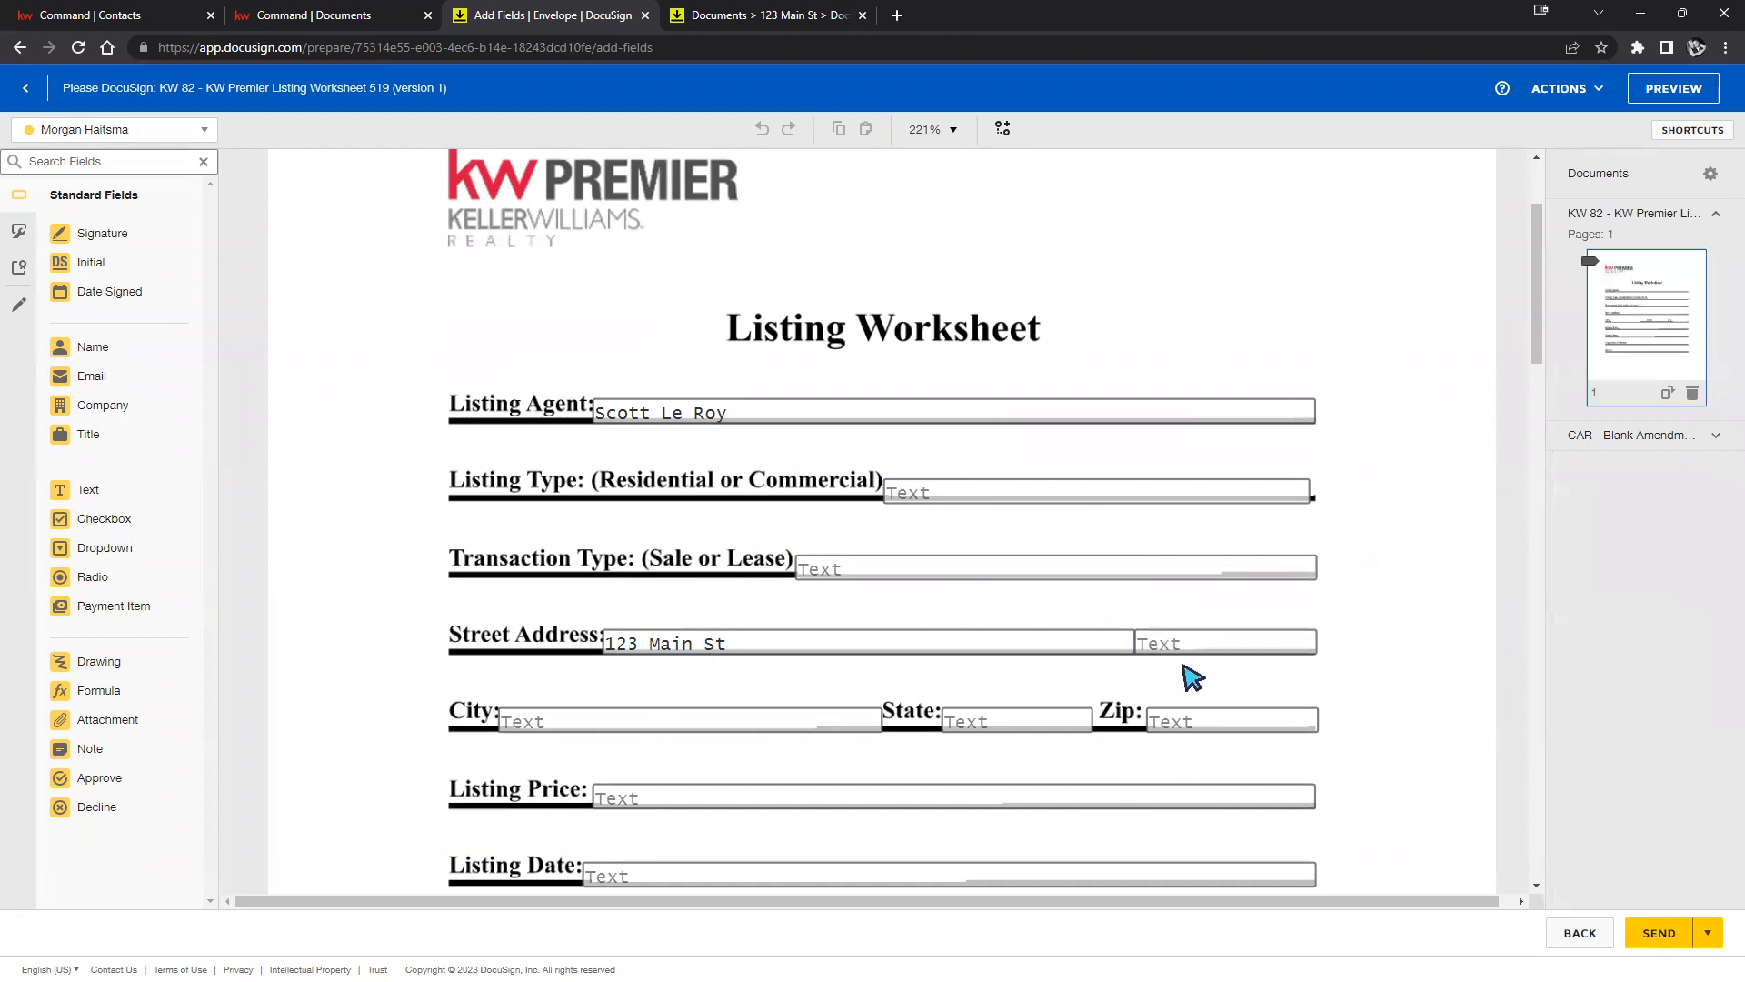
{"action": "scroll", "coordinate": [1193, 678], "scroll_direction": "down", "scroll_amount": 3}
{"action": "scroll", "coordinate": [1207, 677], "scroll_direction": "down", "scroll_amount": 1}
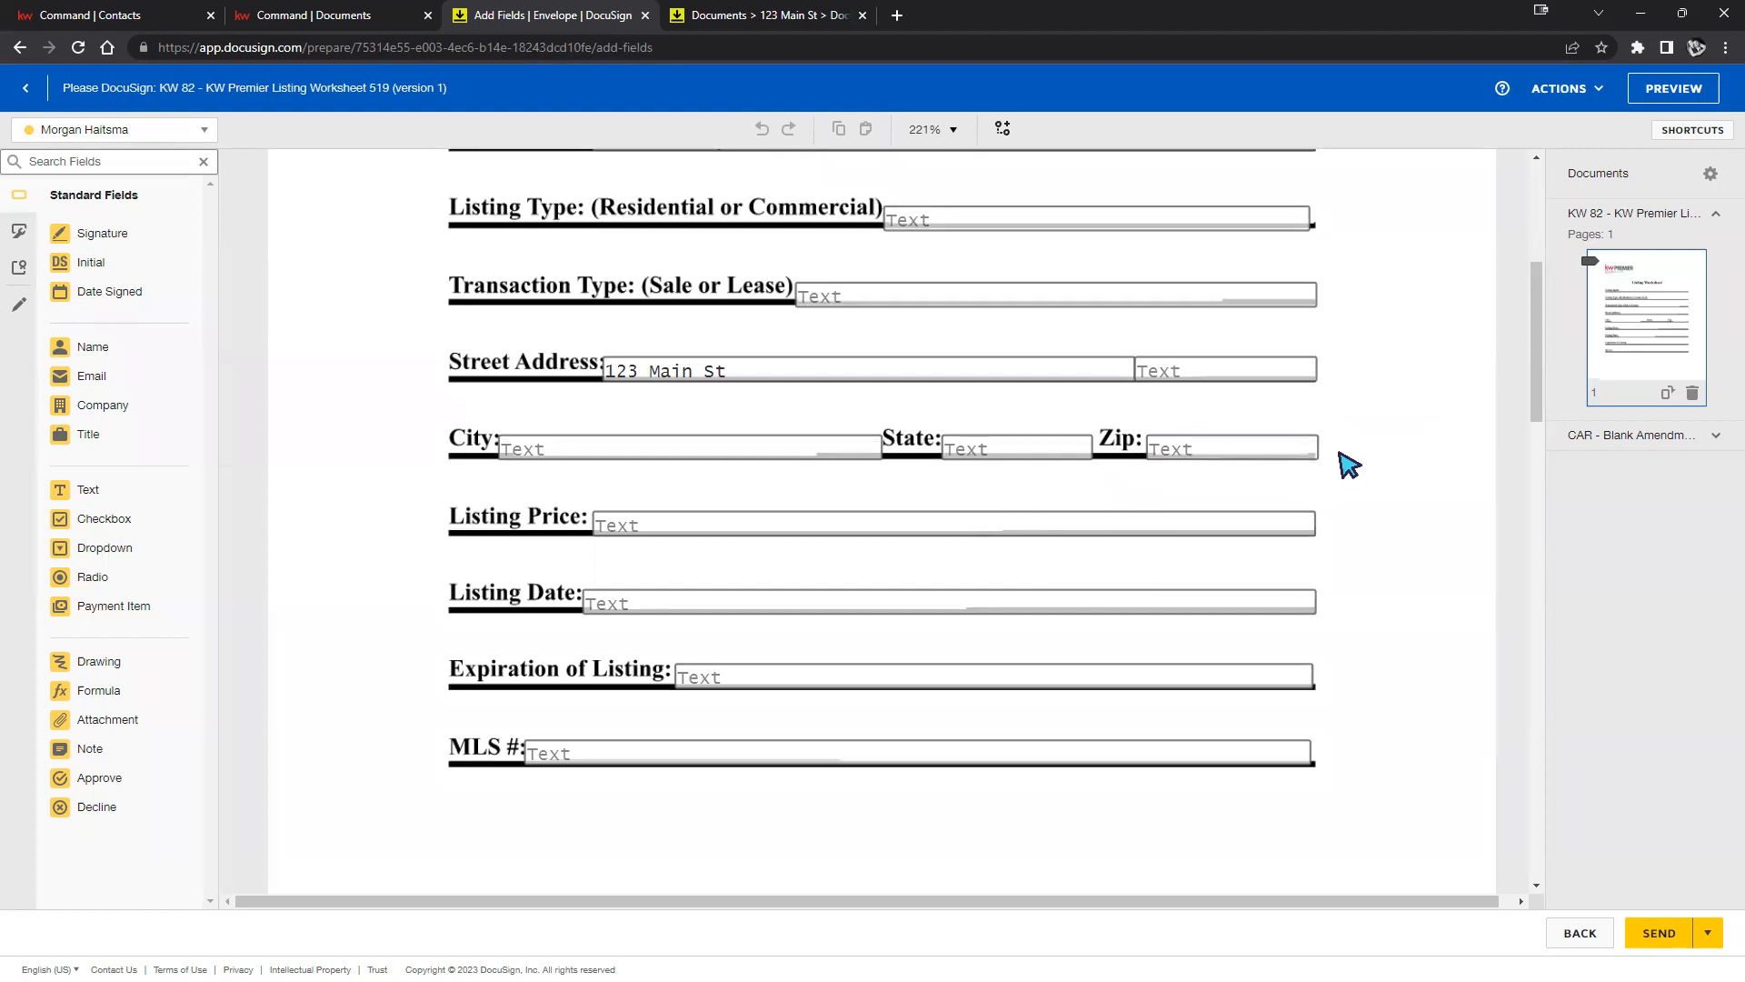
{"action": "scroll", "coordinate": [1349, 465], "scroll_direction": "up", "scroll_amount": 2}
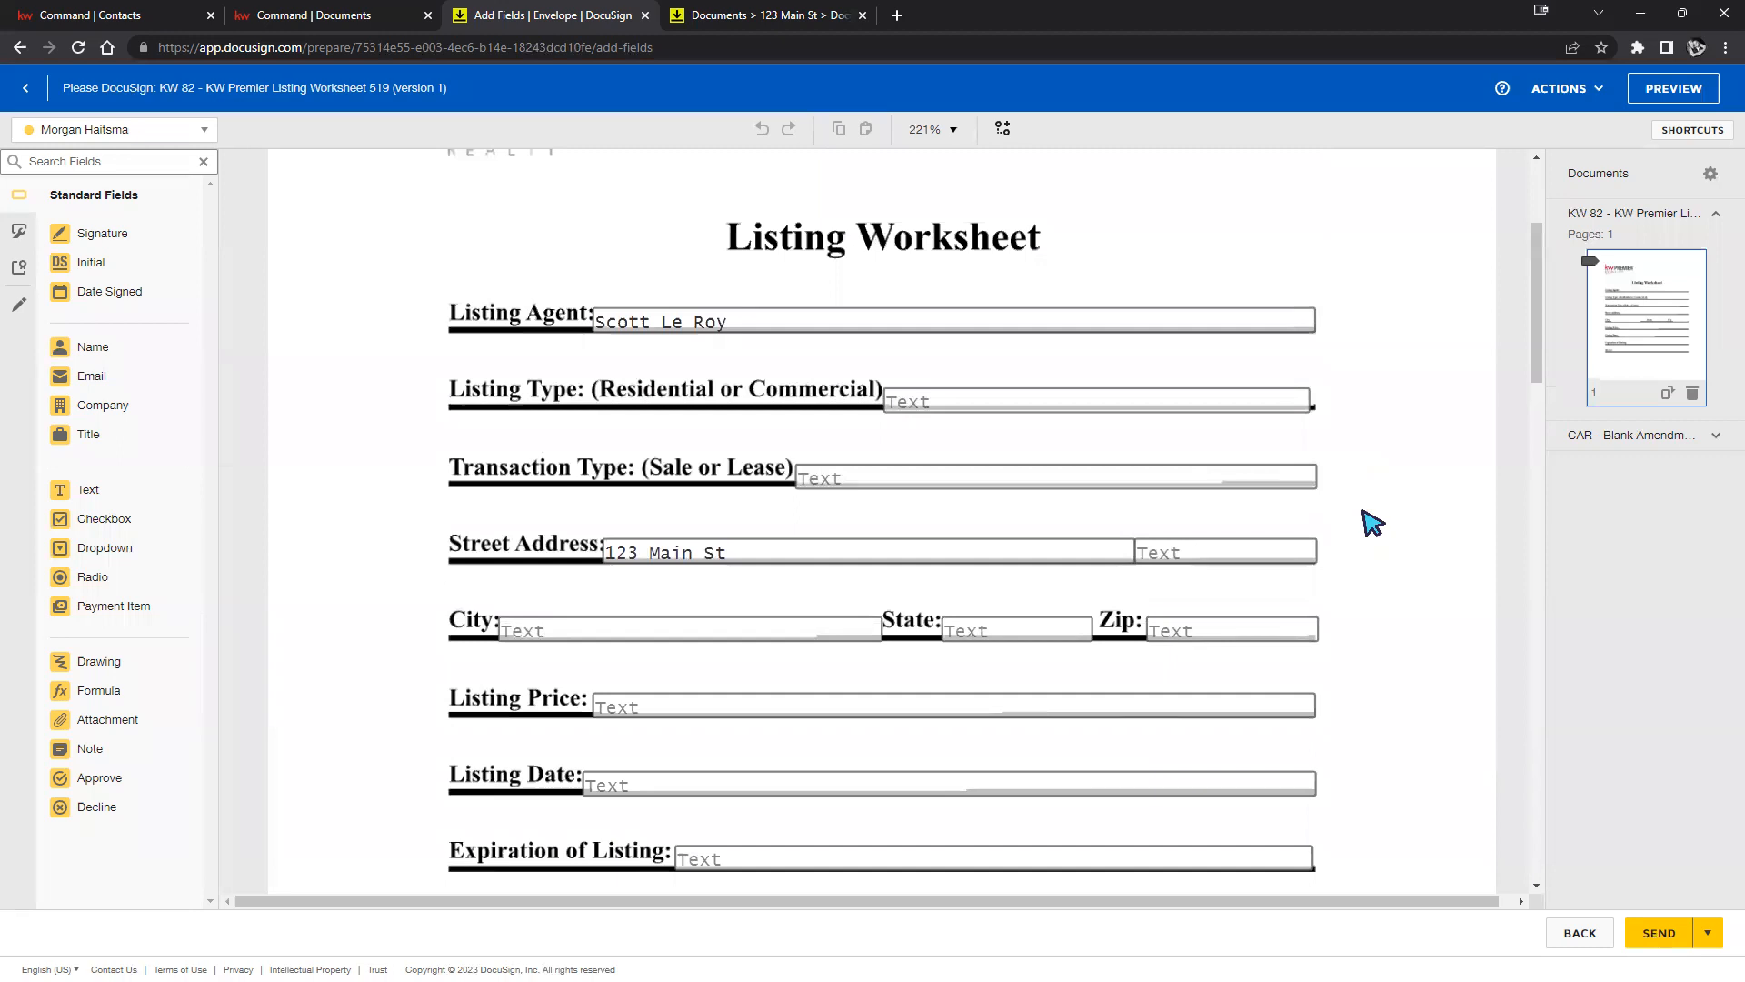
{"action": "scroll", "coordinate": [1371, 553], "scroll_direction": "down", "scroll_amount": 1}
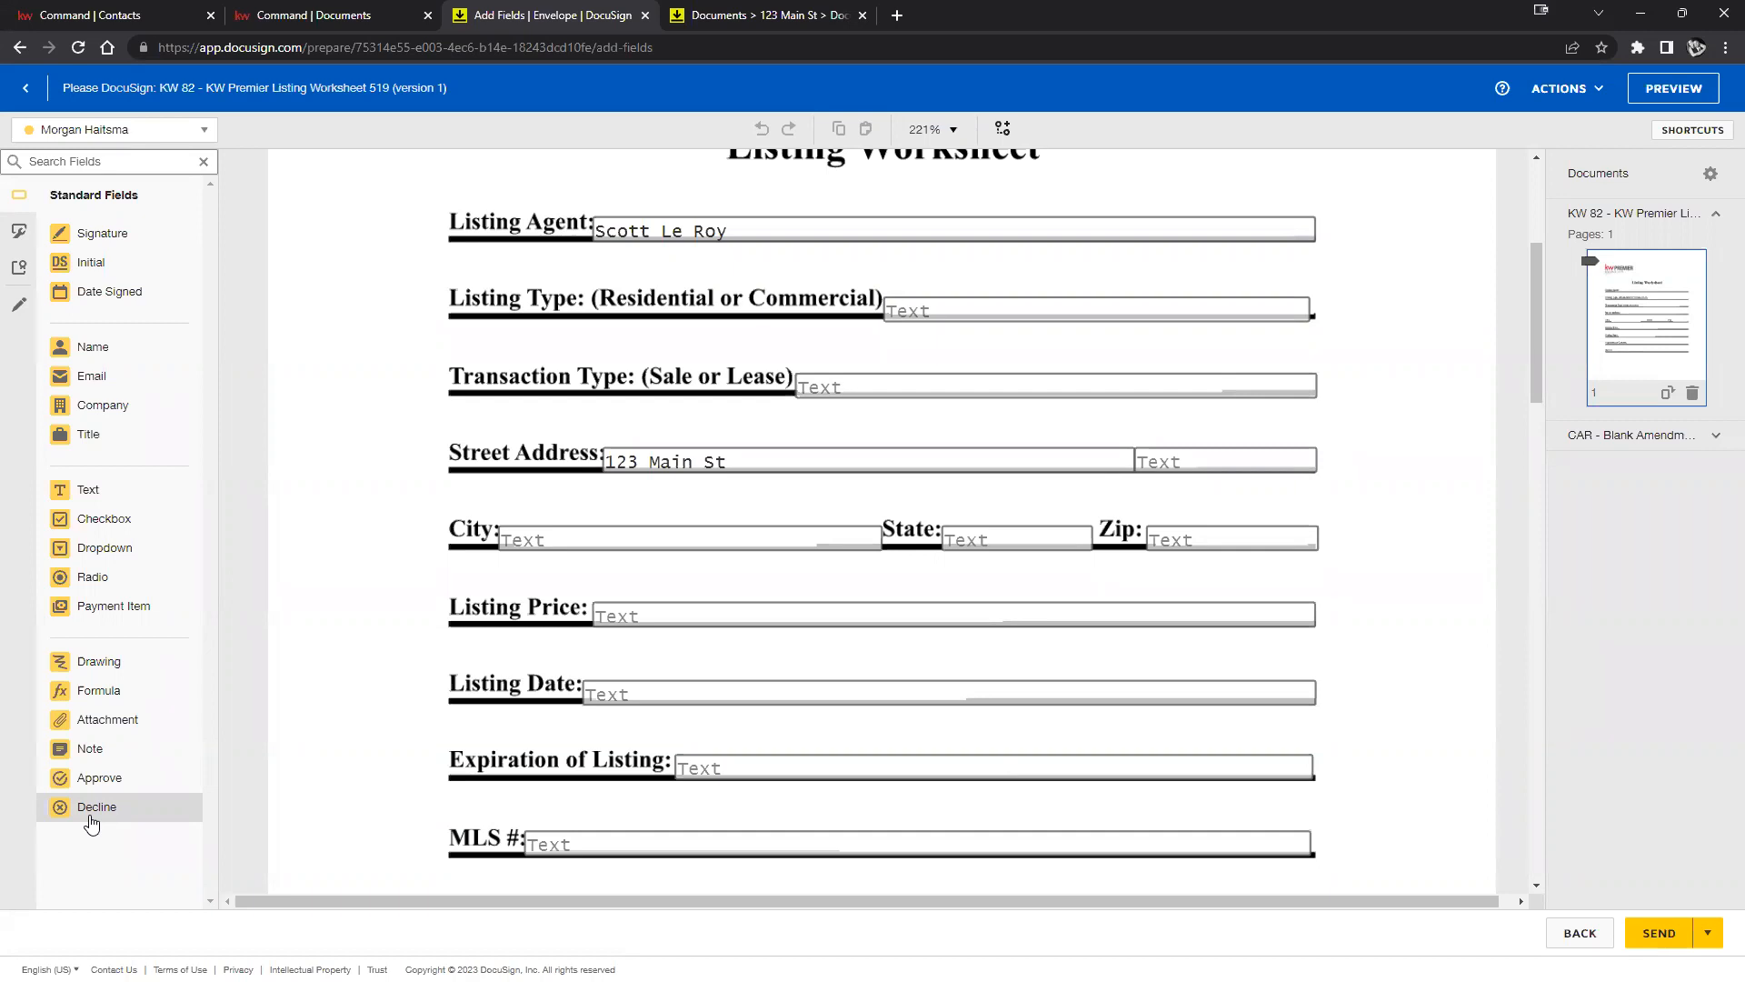
Place a Signature field for the second recipient beside the Listing Agent line.
{"action": "left_click", "coordinate": [205, 137]}
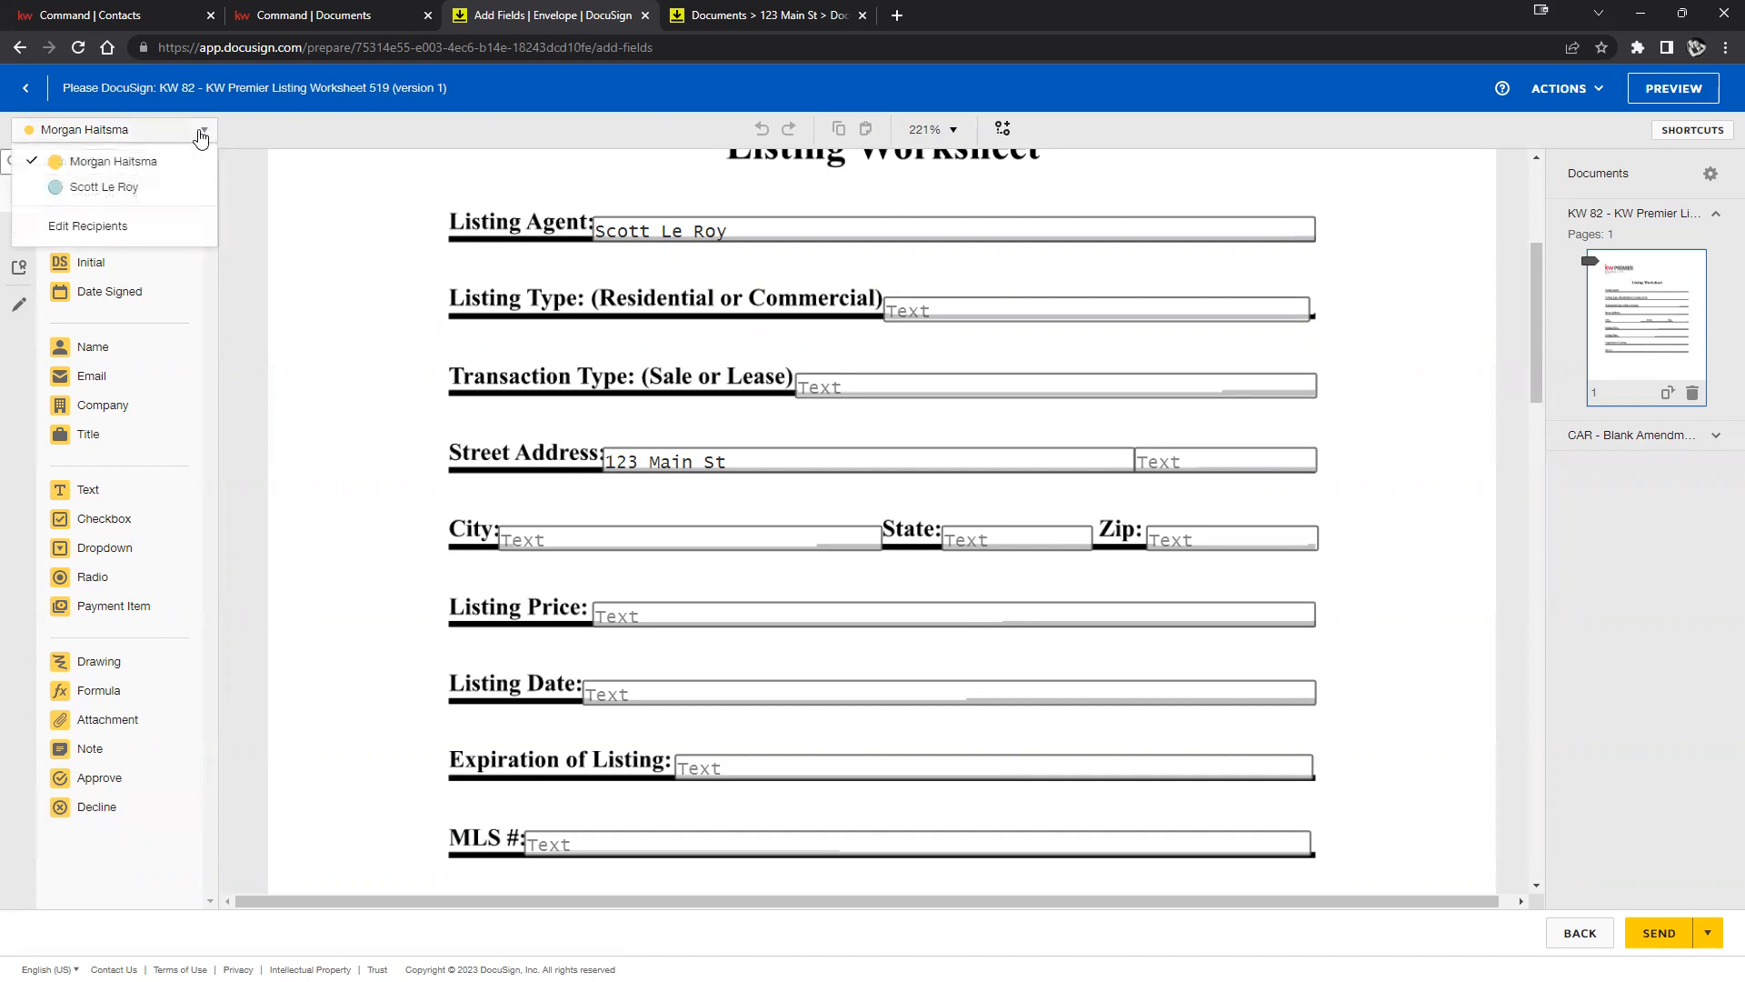
{"action": "left_click", "coordinate": [116, 197]}
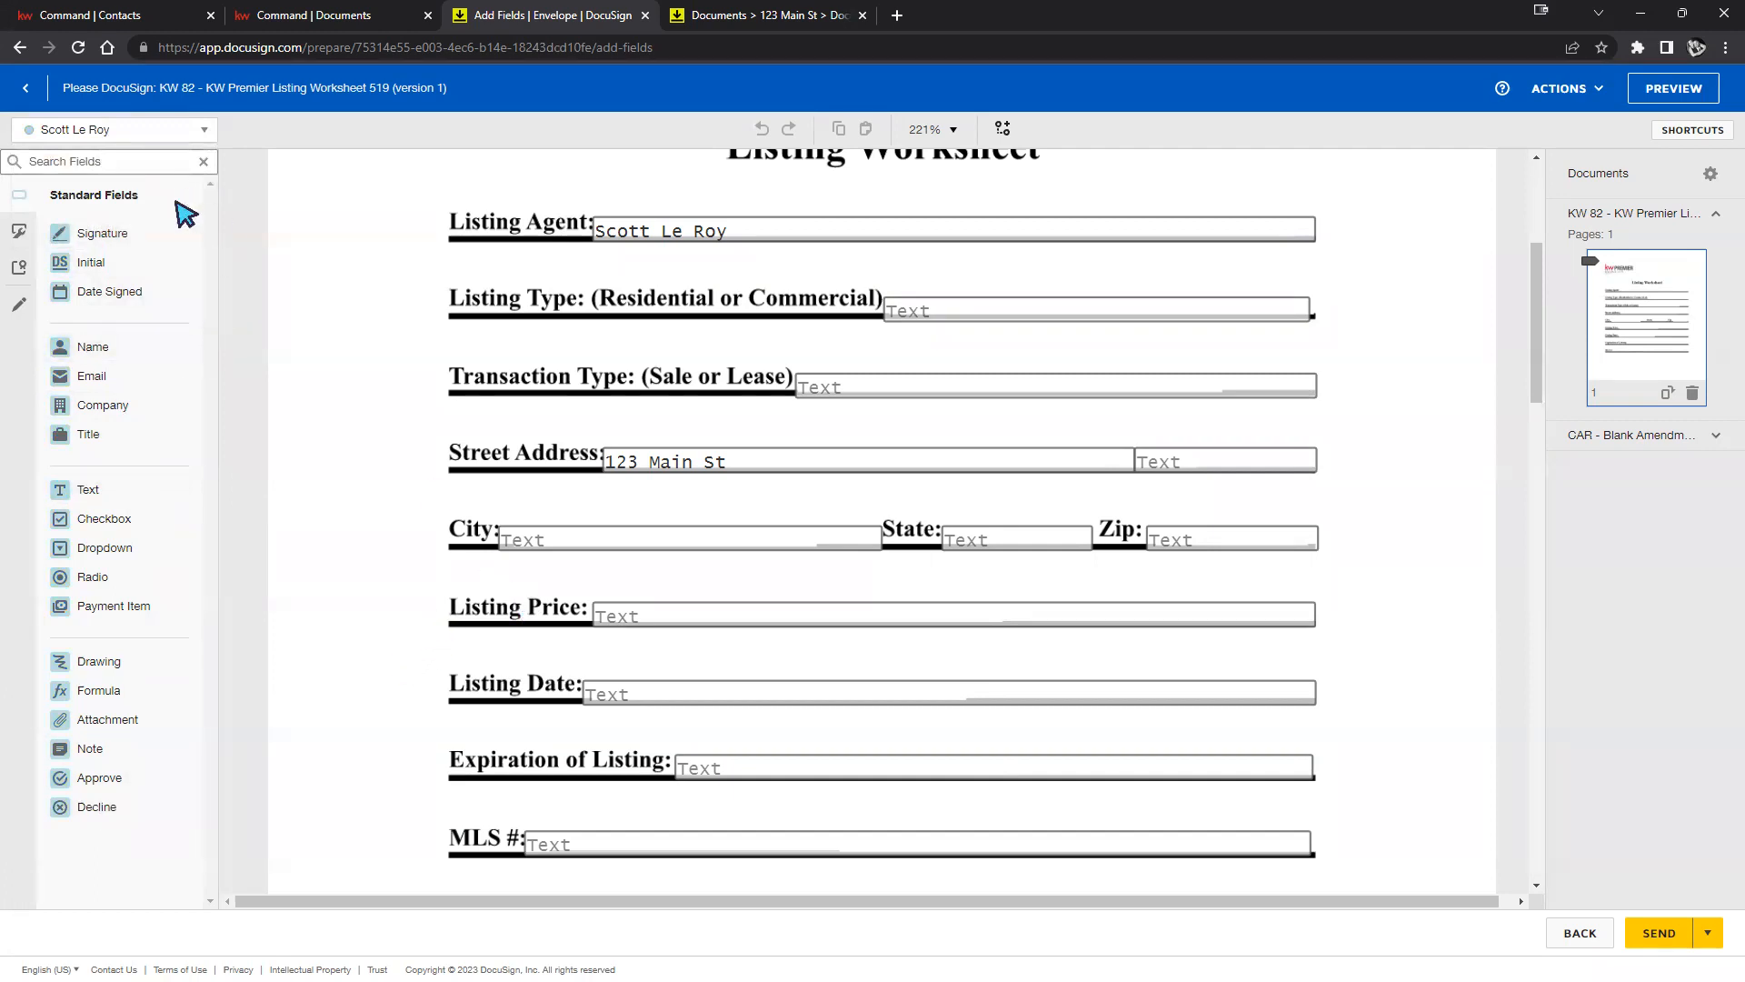
{"action": "mouse_move", "coordinate": [83, 237]}
{"action": "left_mouse_down"}
{"action": "mouse_move", "coordinate": [232, 280]}
{"action": "mouse_move", "coordinate": [305, 265]}
{"action": "mouse_move", "coordinate": [316, 205]}
{"action": "left_mouse_up"}
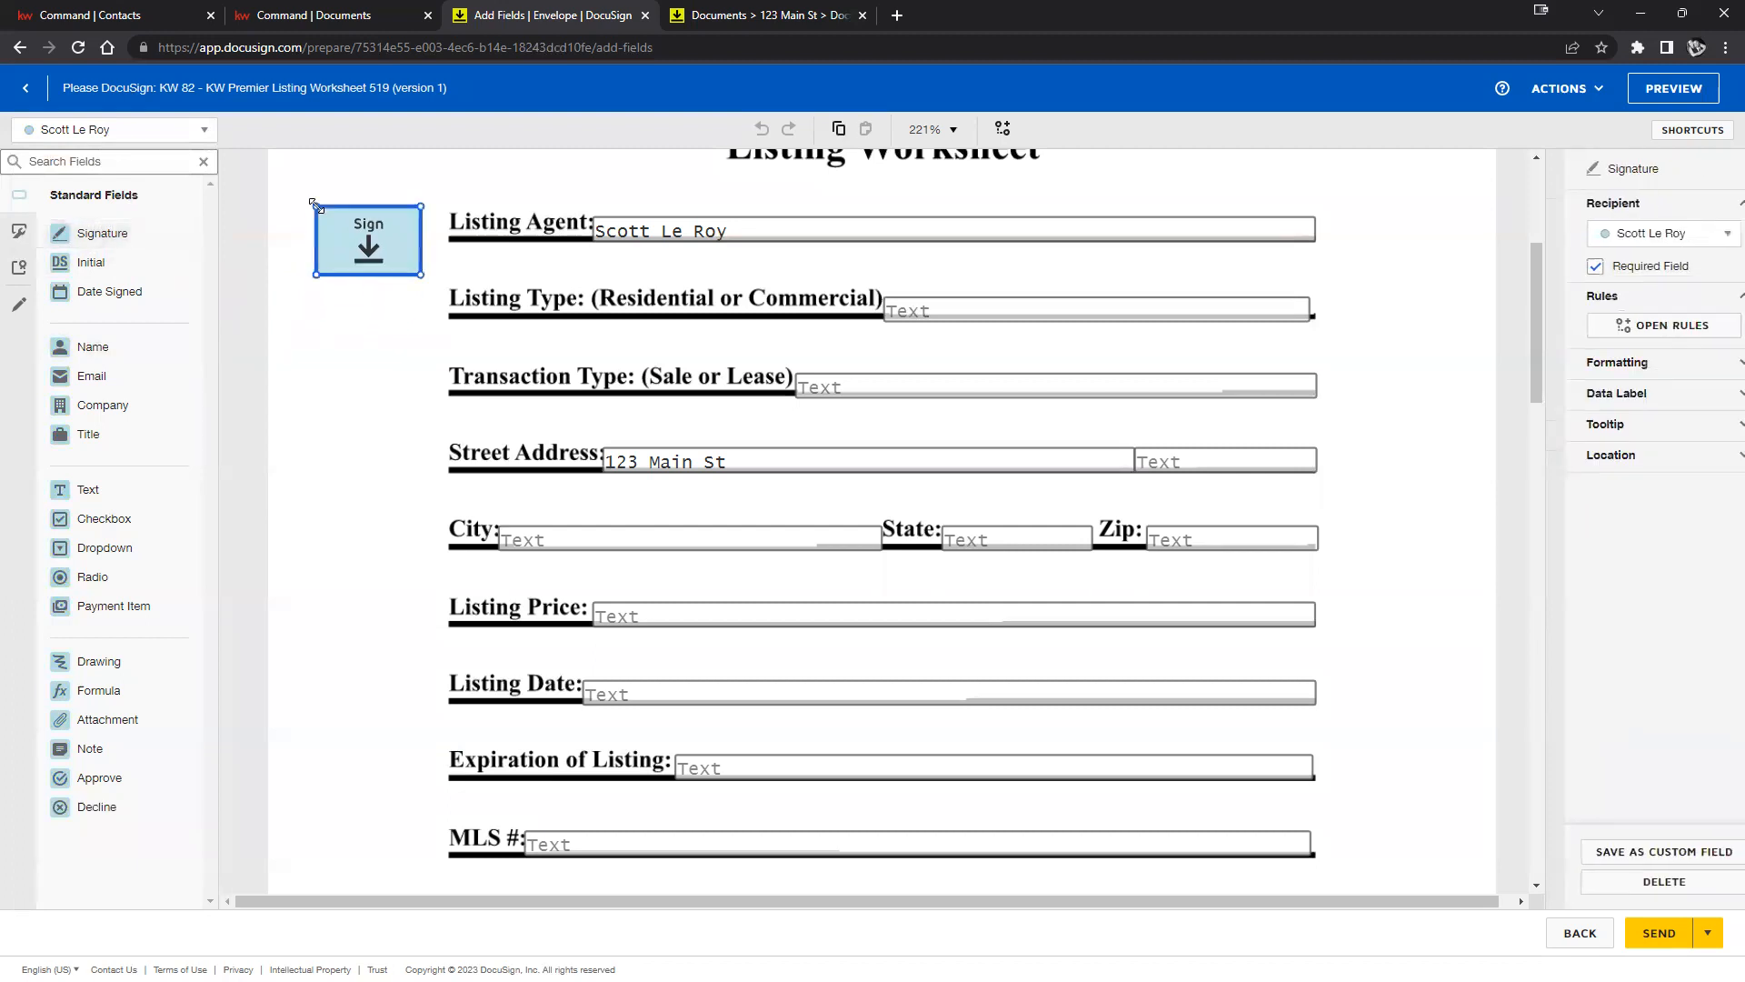
Add the first recipient's Signature field below it, nudge it lower, and place an Initial field by City.
{"action": "left_click", "coordinate": [201, 130]}
{"action": "left_click", "coordinate": [115, 168]}
{"action": "mouse_move", "coordinate": [109, 233]}
{"action": "left_mouse_down"}
{"action": "mouse_move", "coordinate": [214, 304]}
{"action": "mouse_move", "coordinate": [358, 319]}
{"action": "left_mouse_up"}
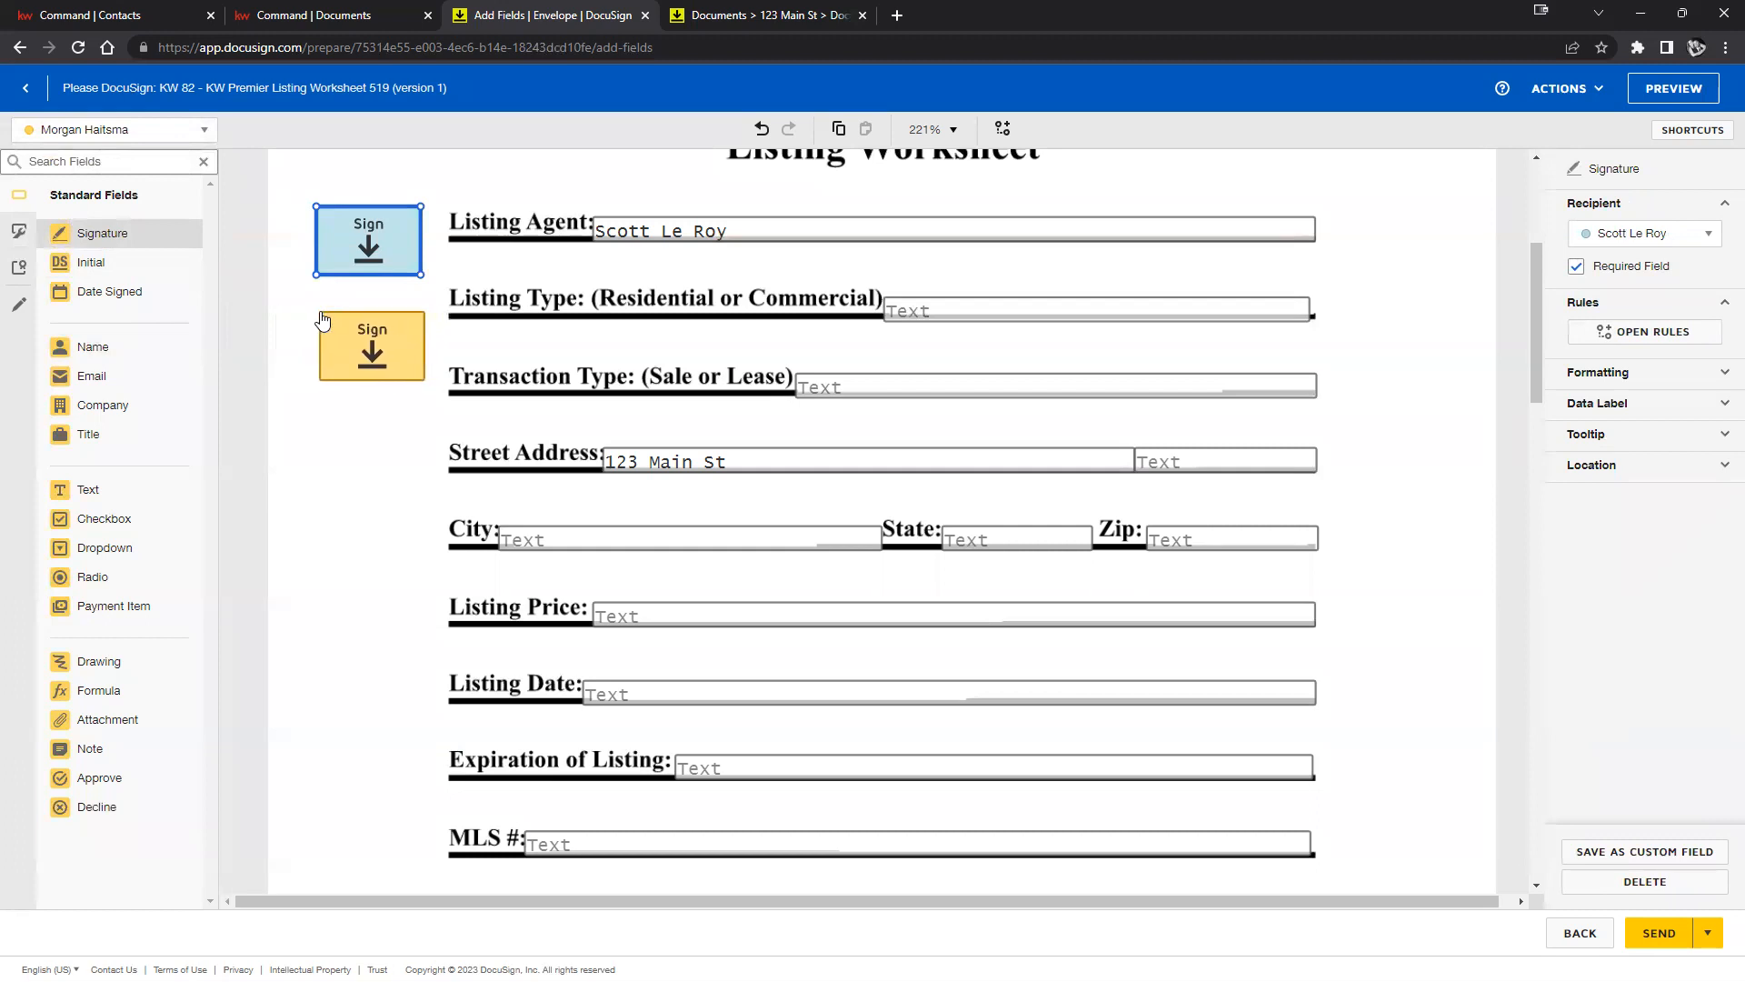
{"action": "left_click", "coordinate": [1420, 451]}
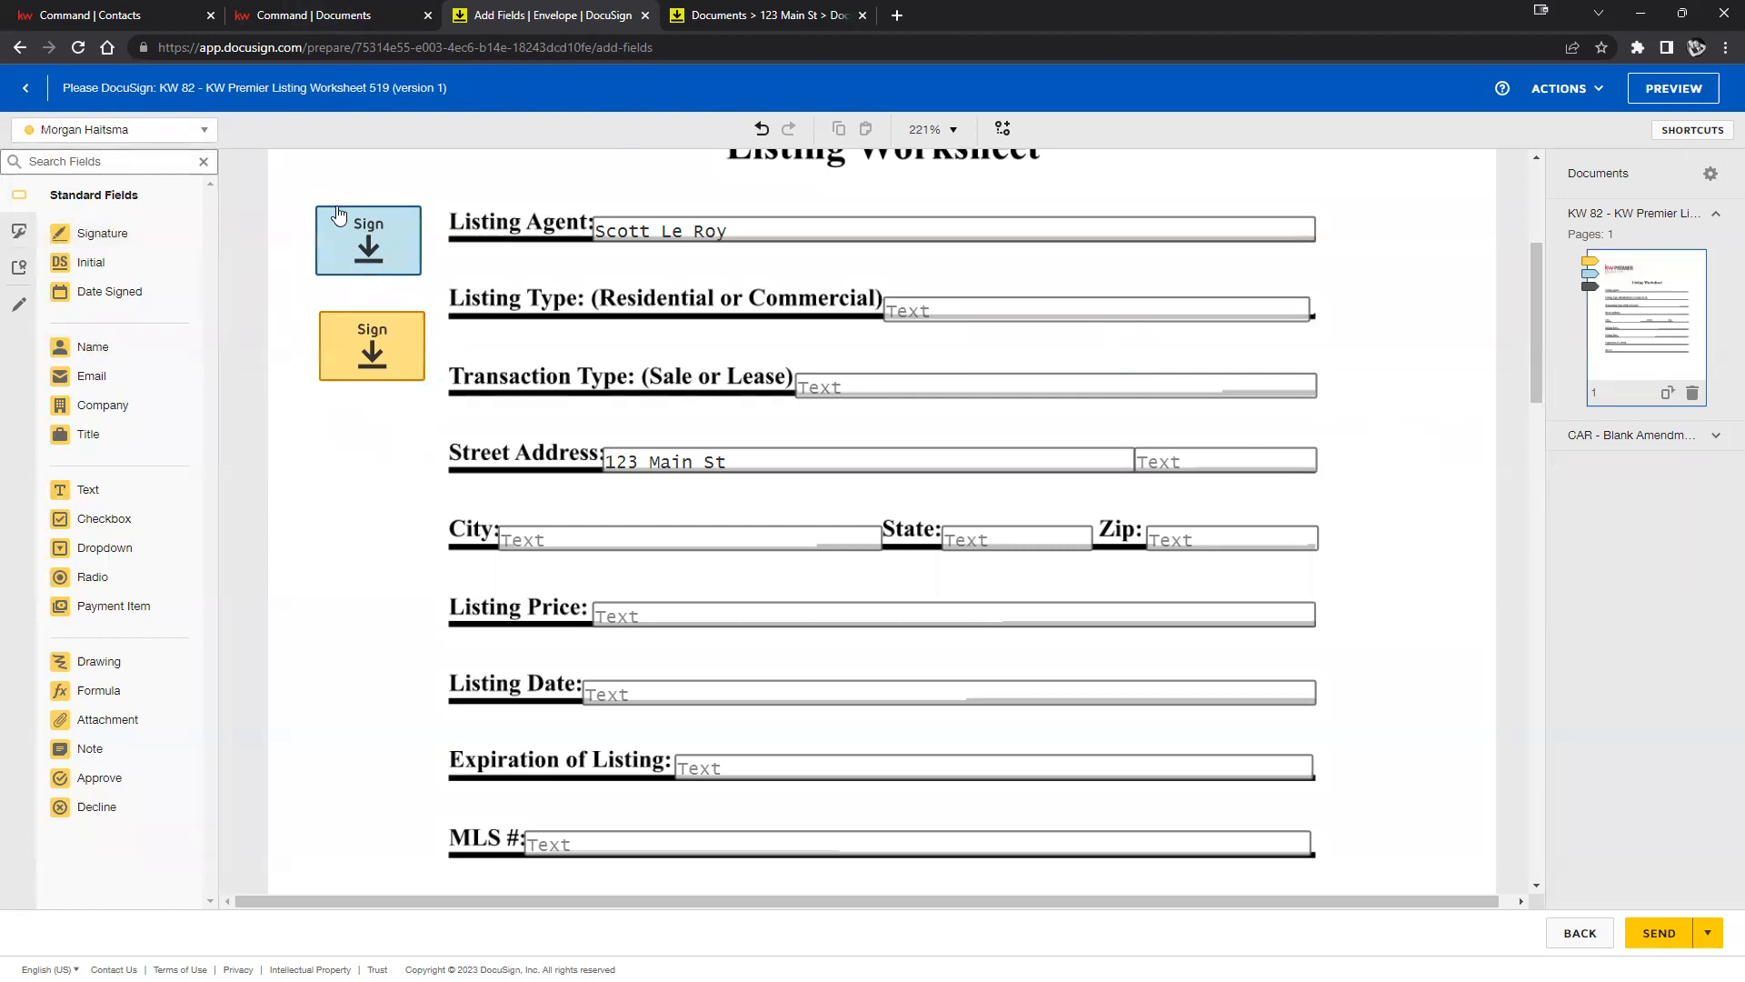
{"action": "left_click", "coordinate": [401, 368]}
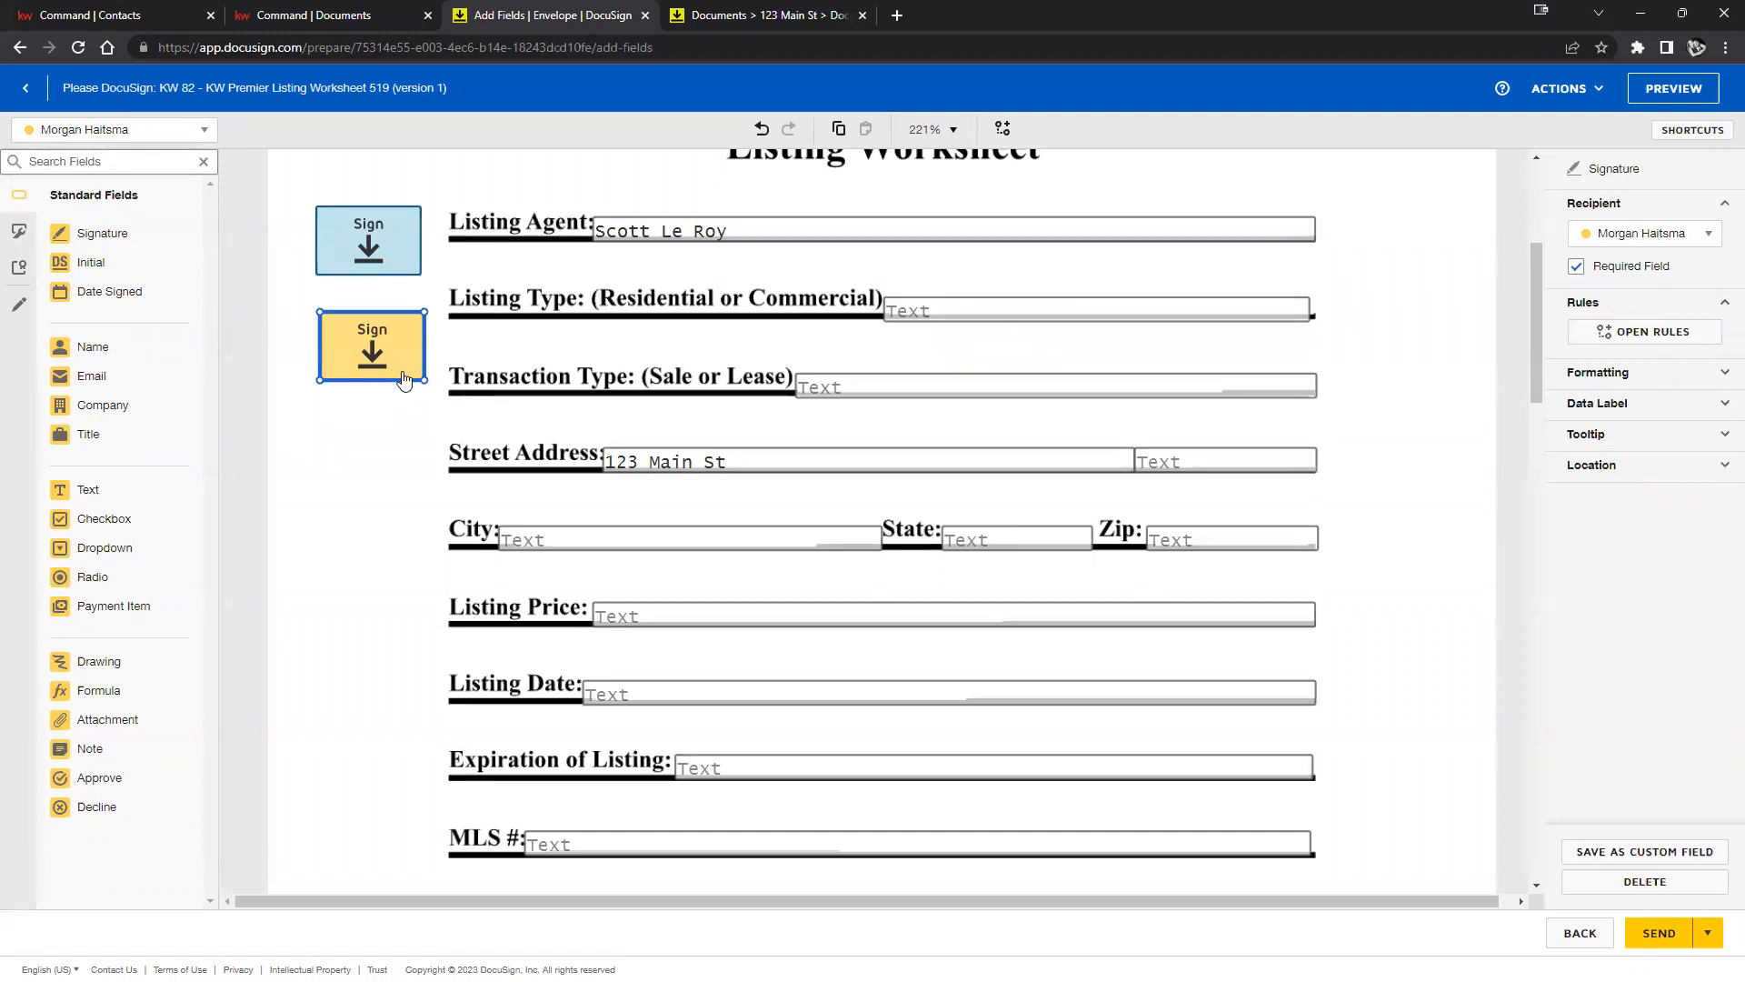
{"action": "mouse_move", "coordinate": [391, 366]}
{"action": "left_mouse_down"}
{"action": "mouse_move", "coordinate": [464, 483]}
{"action": "mouse_move", "coordinate": [400, 376]}
{"action": "left_mouse_up"}
{"action": "left_click_drag", "start_coordinate": [102, 263], "coordinate": [1345, 473]}
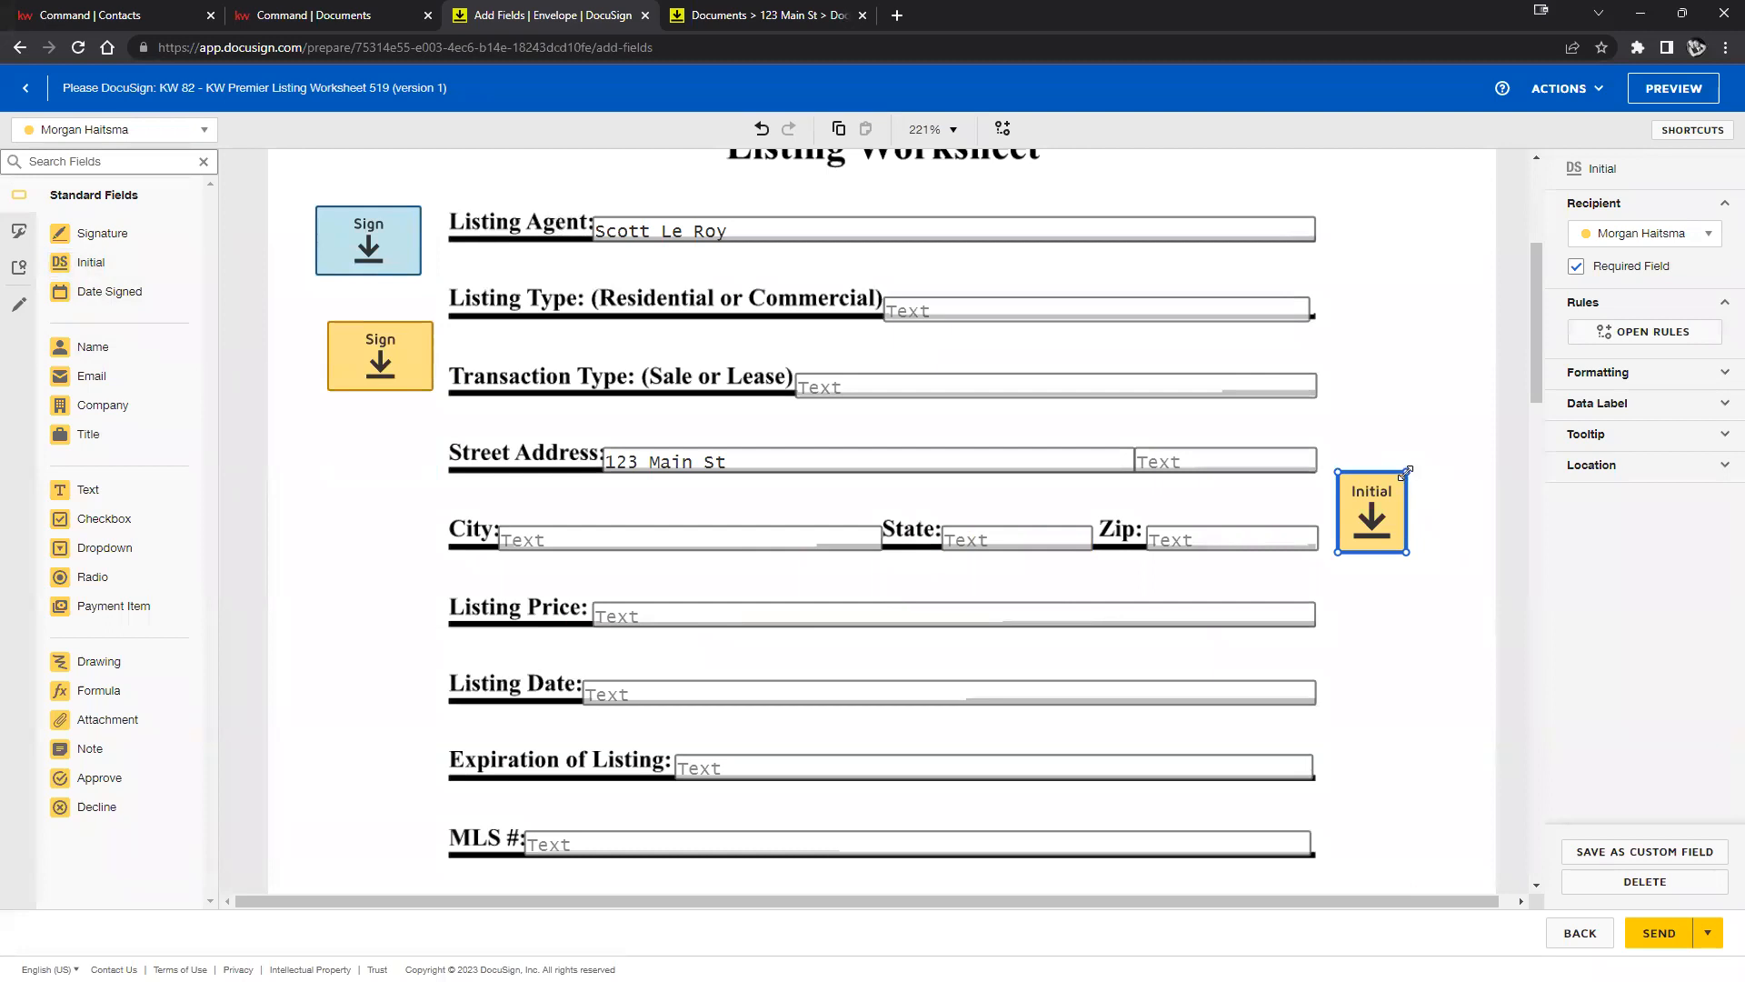
Shrink the first Initial field, then add the second recipient's optional Initial in the right margin.
{"action": "left_click_drag", "start_coordinate": [1406, 472], "coordinate": [1395, 485]}
{"action": "left_click", "coordinate": [1414, 393]}
{"action": "left_click", "coordinate": [100, 130]}
{"action": "left_click", "coordinate": [117, 191]}
{"action": "left_click_drag", "start_coordinate": [90, 262], "coordinate": [1391, 350]}
{"action": "left_click", "coordinate": [1408, 323]}
{"action": "left_click", "coordinate": [1368, 426]}
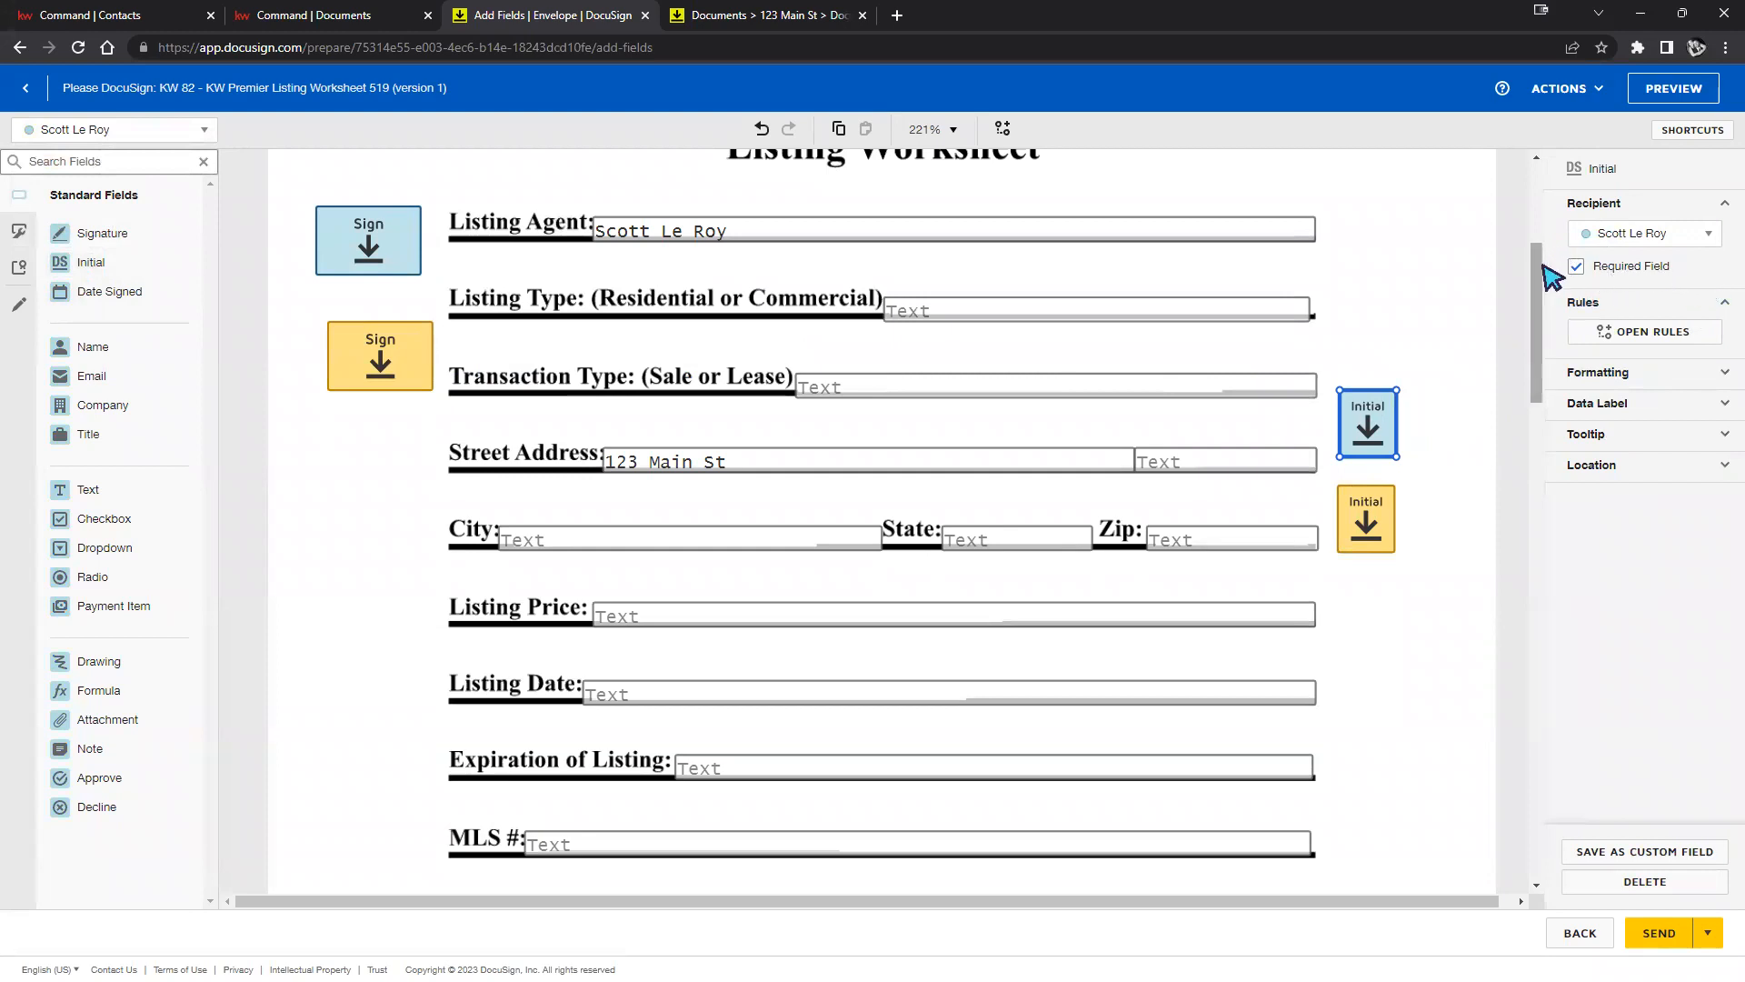
{"action": "left_click", "coordinate": [1576, 269]}
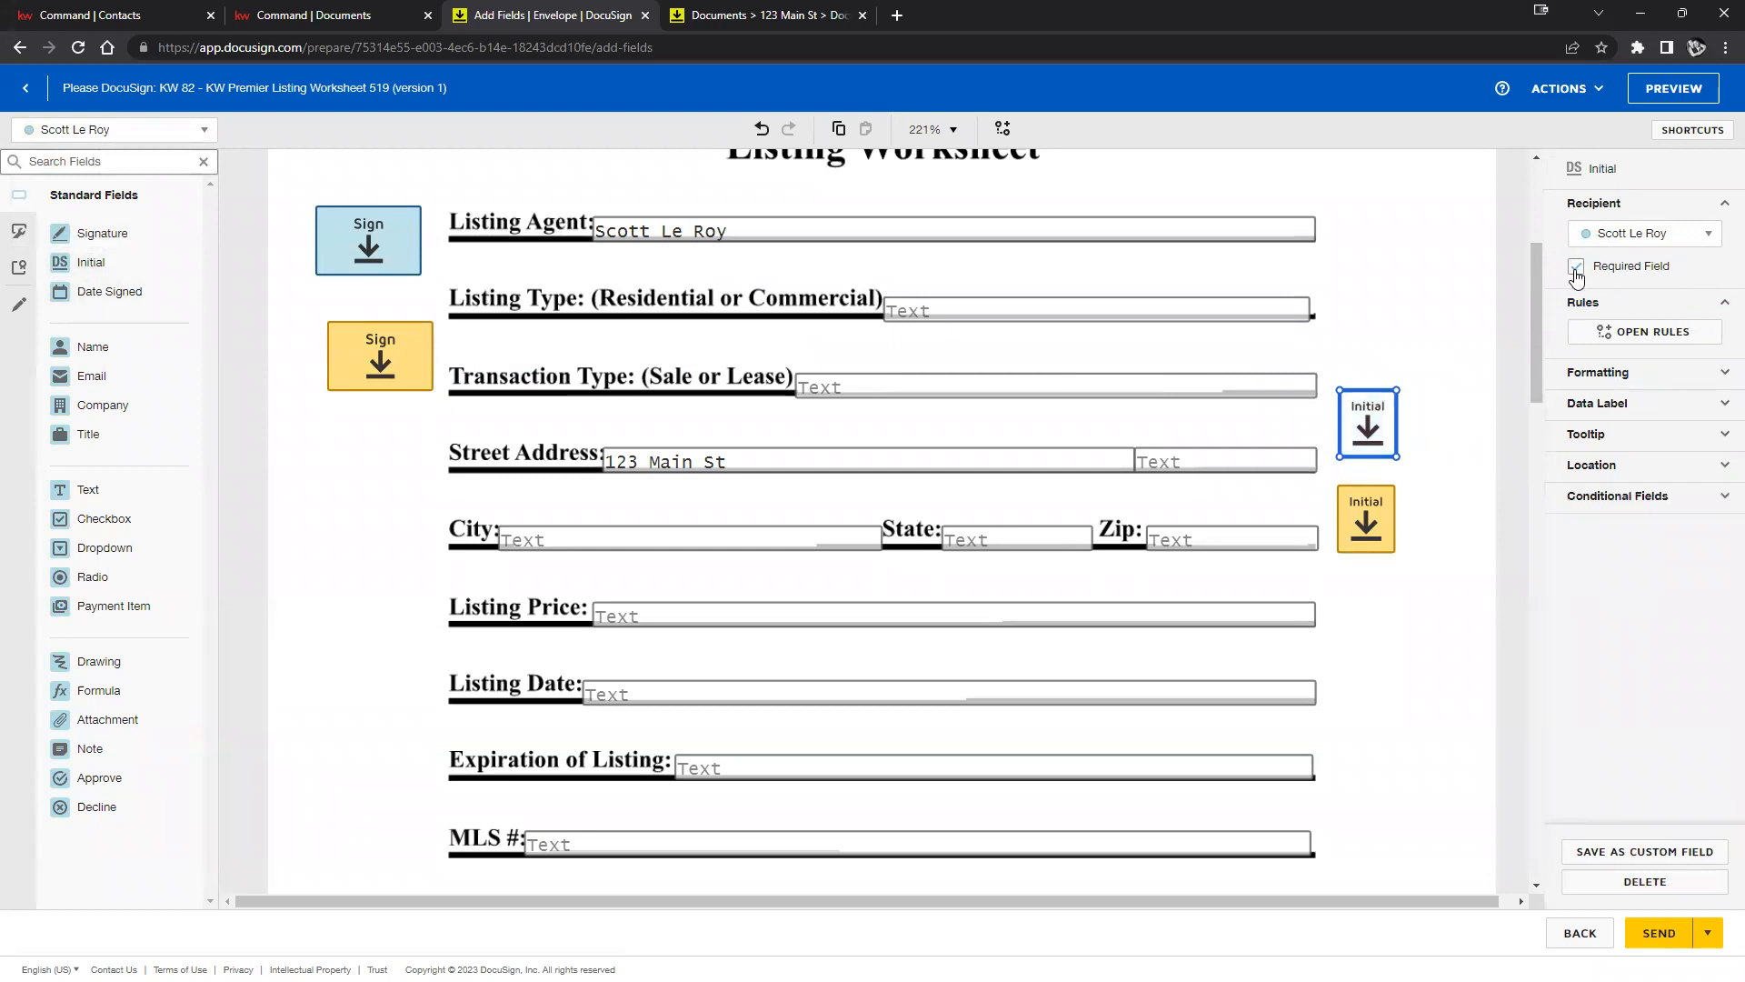
{"action": "left_click", "coordinate": [1468, 348]}
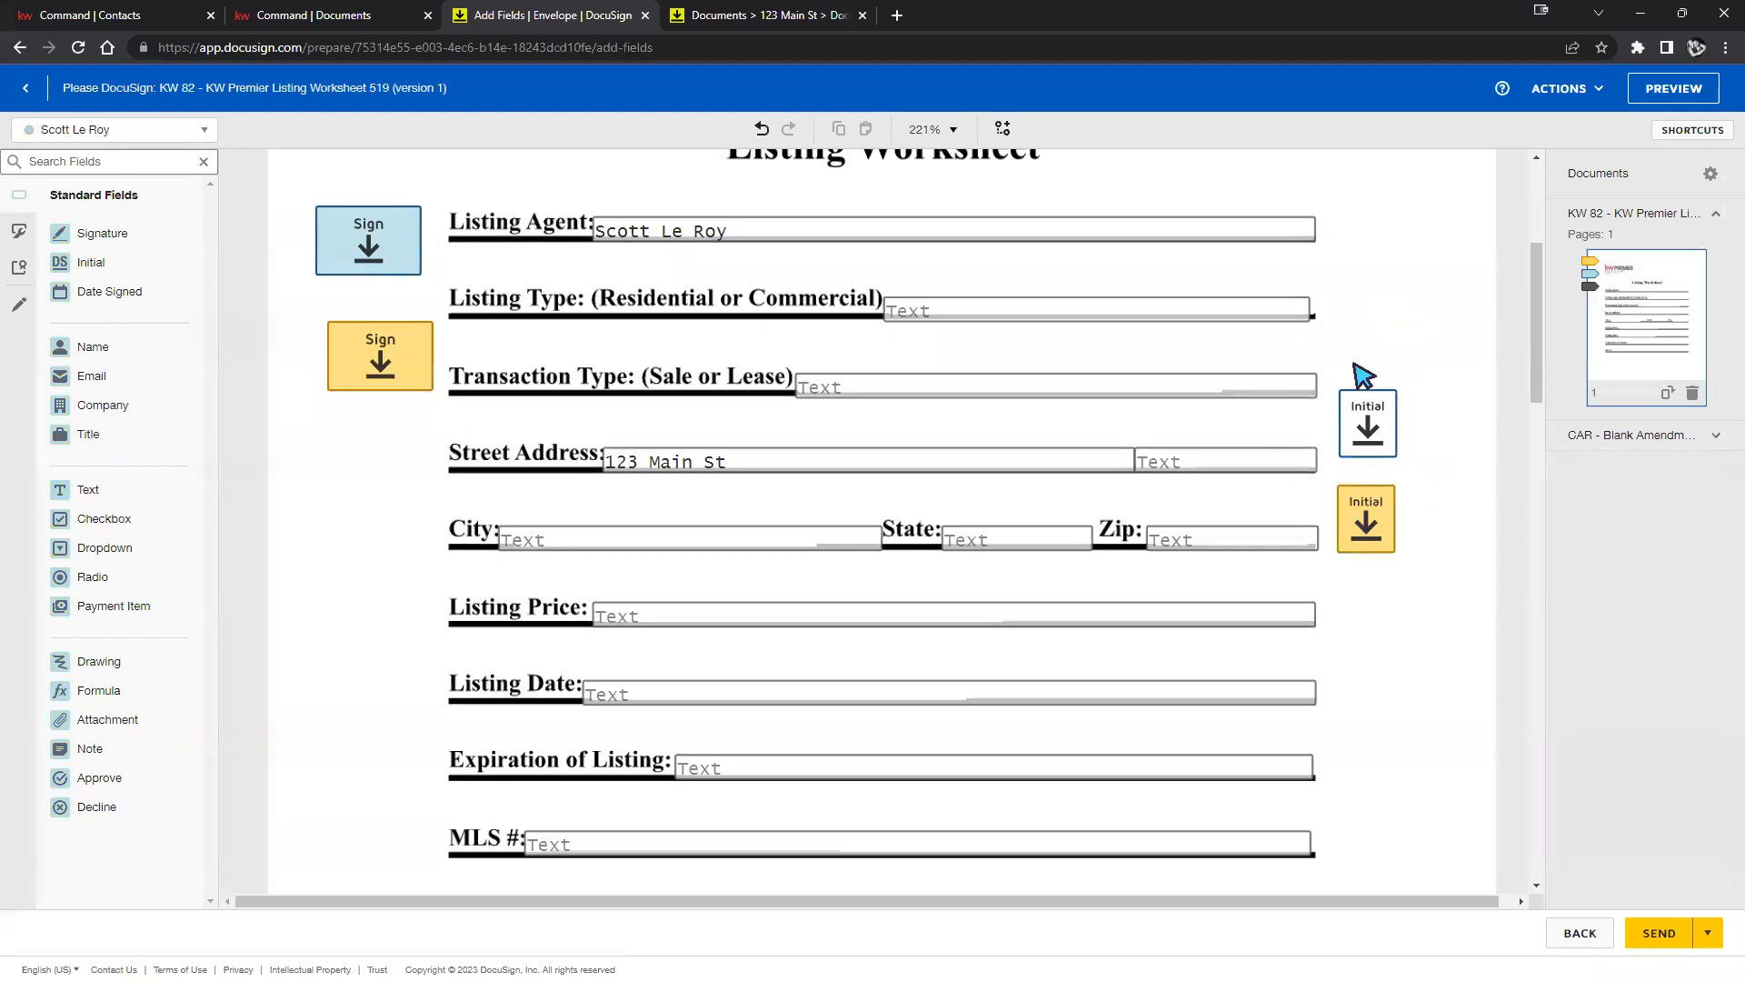
{"action": "scroll", "coordinate": [1403, 415], "scroll_direction": "up", "scroll_amount": 2}
{"action": "scroll", "coordinate": [1403, 415], "scroll_direction": "down", "scroll_amount": 1}
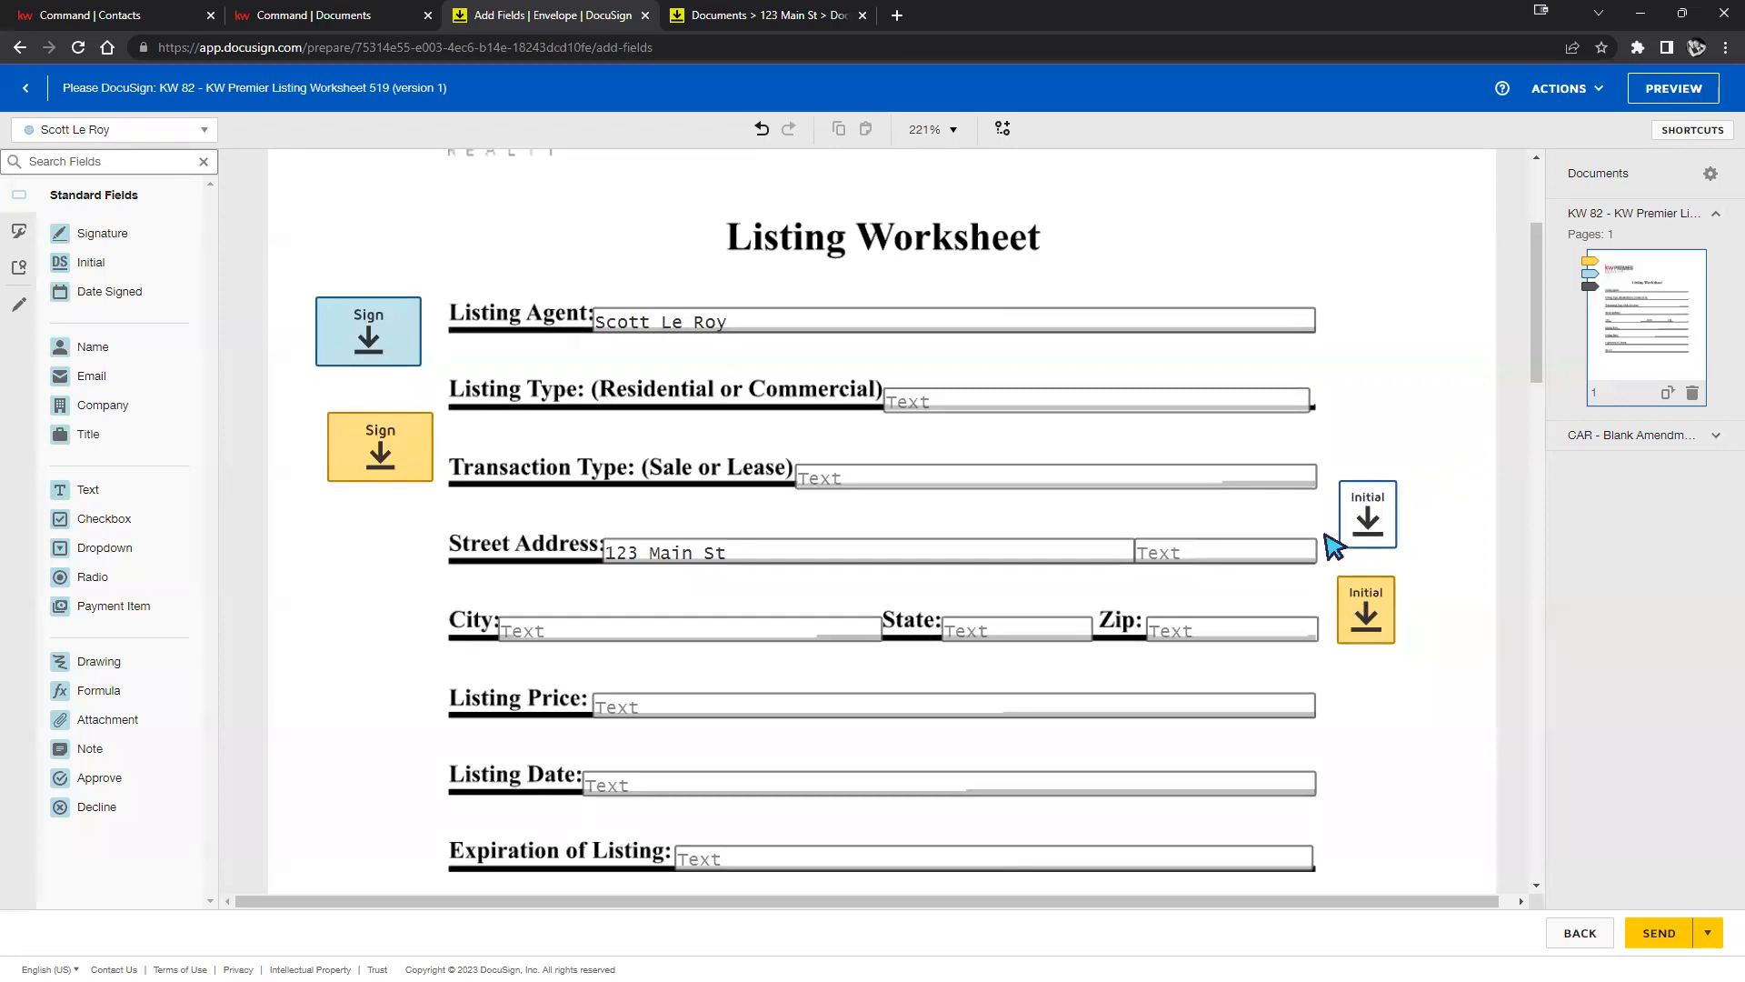
Reassign the upper Initial field to the first recipient and the lower one to the second.
{"action": "left_click", "coordinate": [1382, 615]}
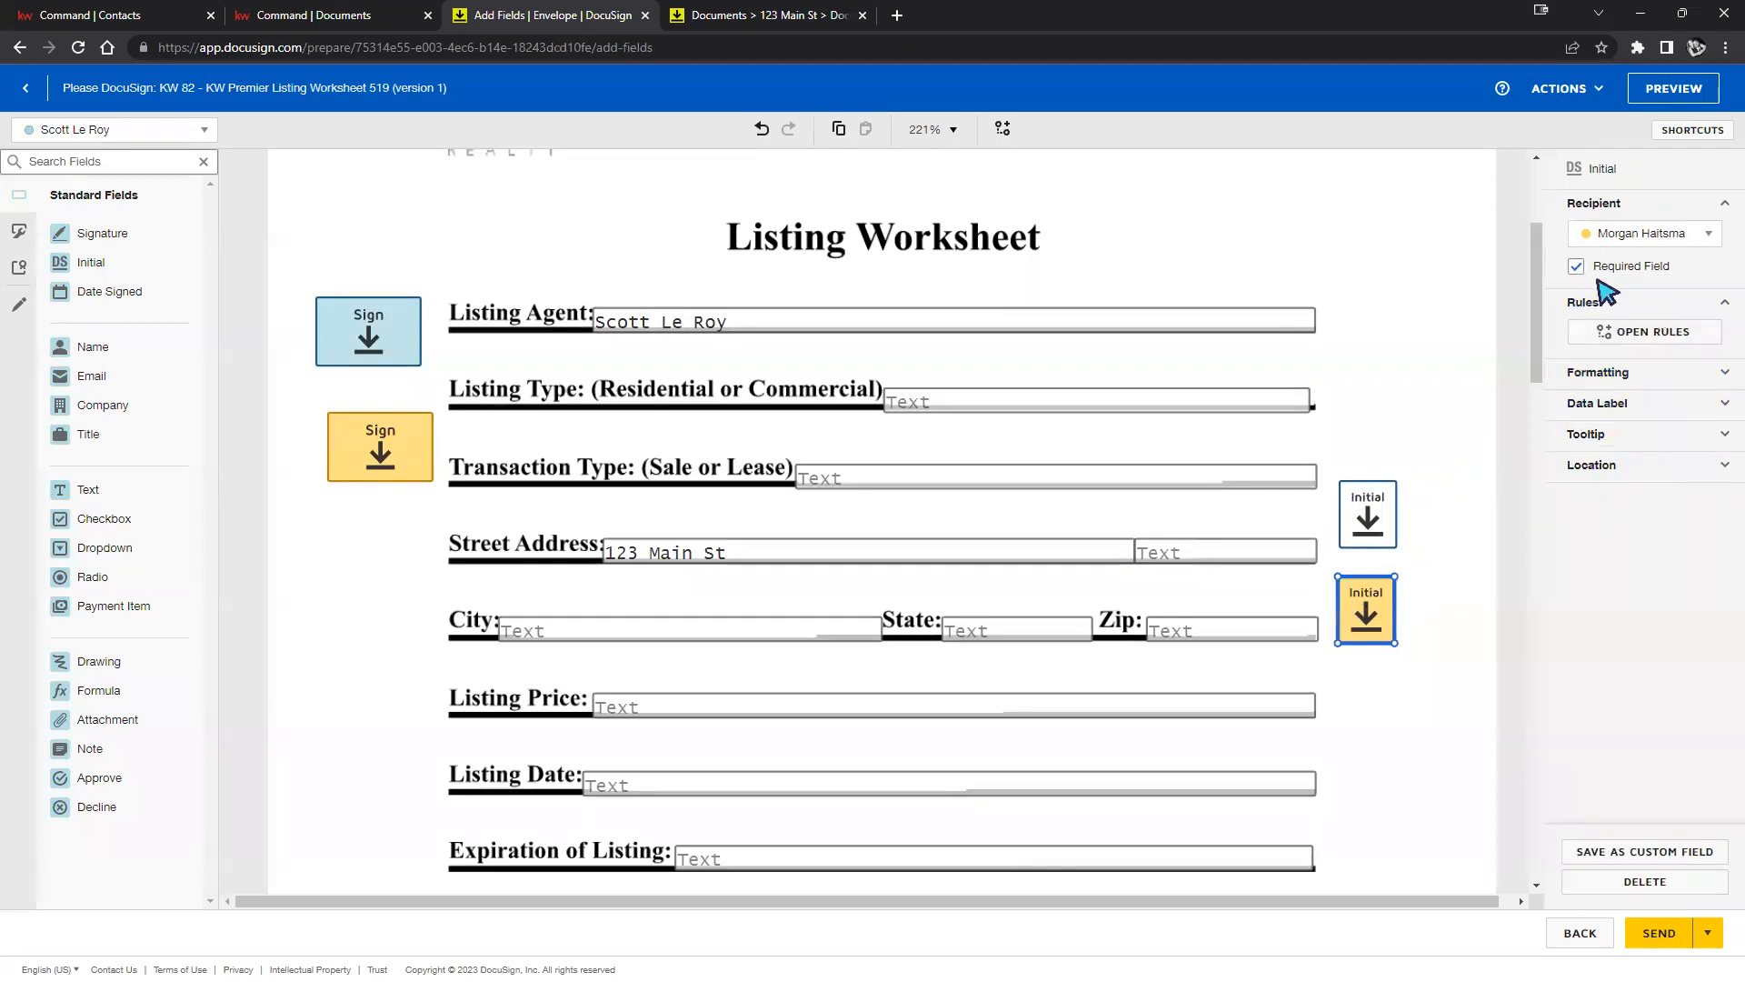
{"action": "left_click", "coordinate": [1465, 350]}
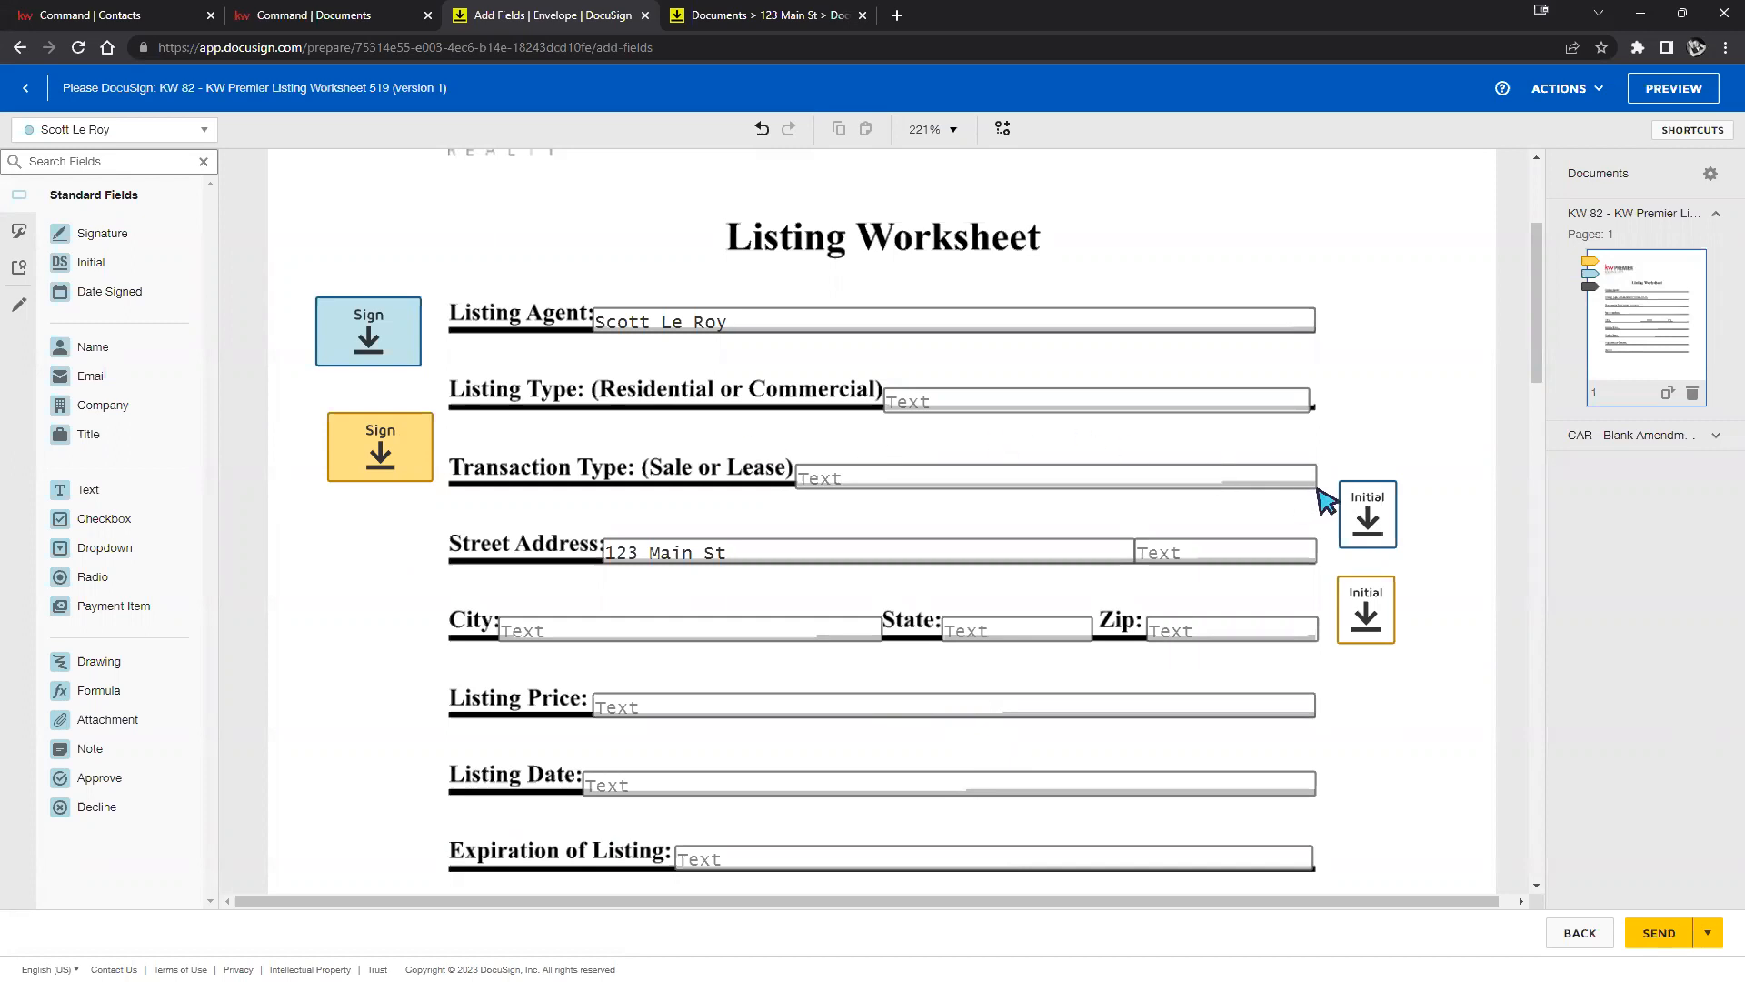
{"action": "left_click", "coordinate": [1375, 523]}
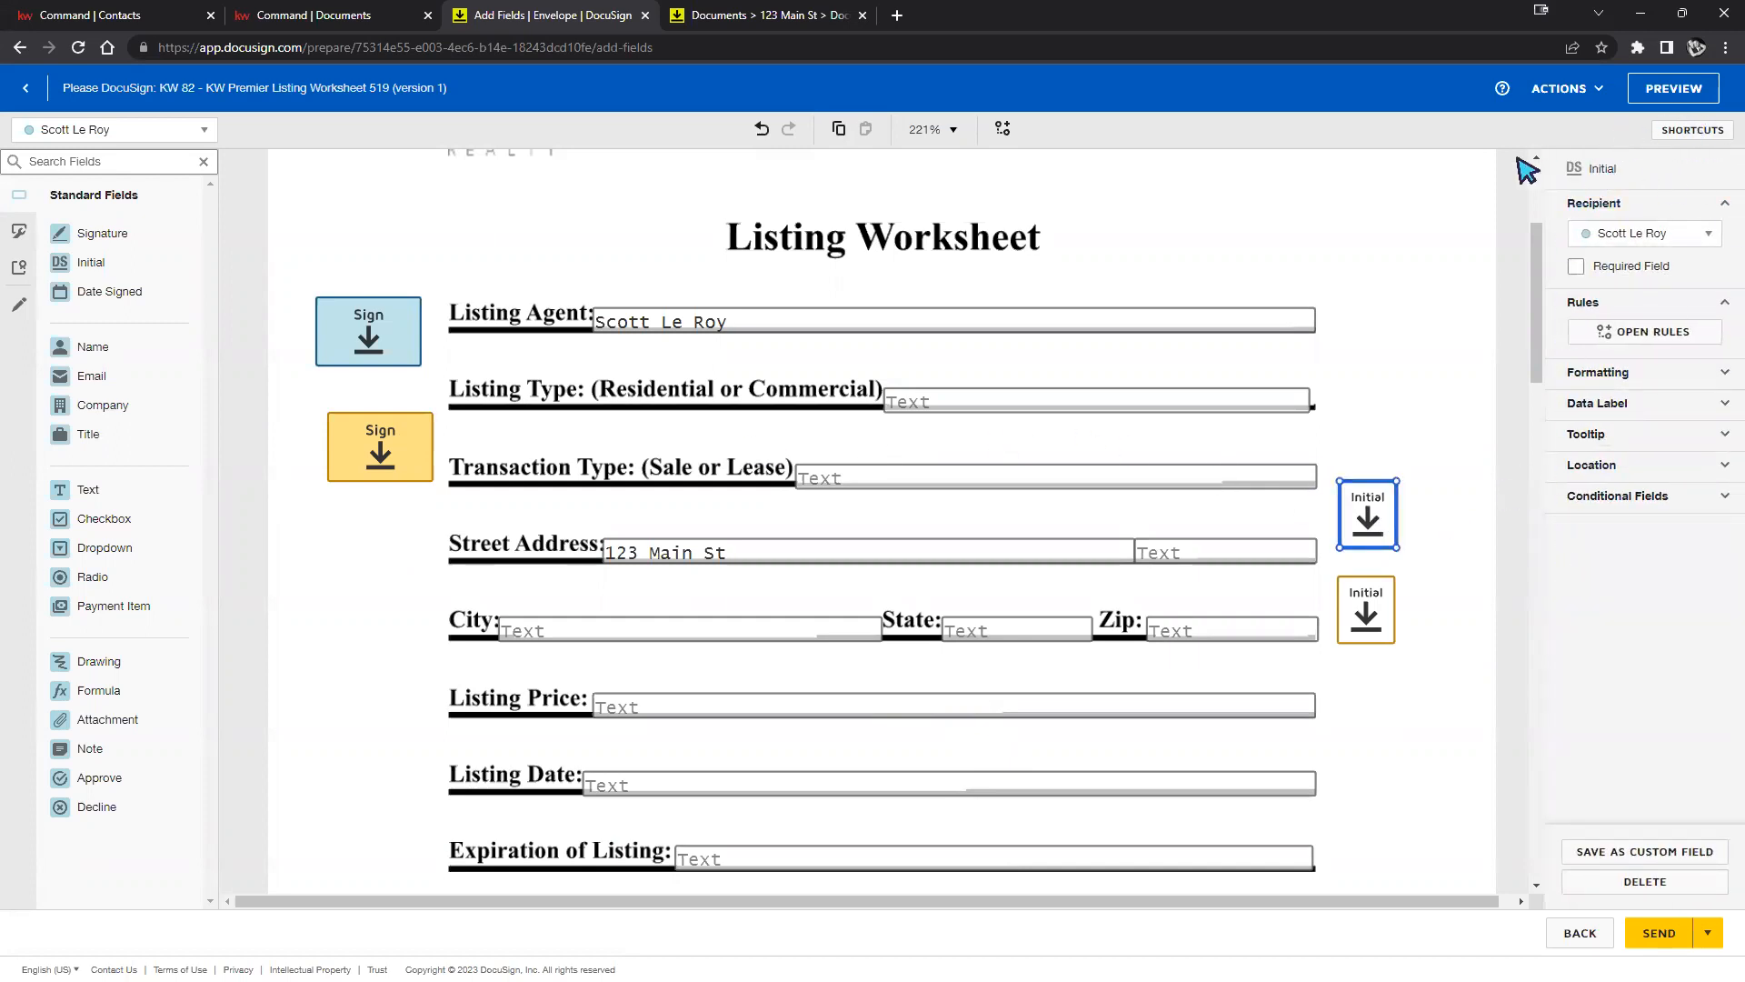
{"action": "left_click", "coordinate": [1643, 236]}
{"action": "left_click", "coordinate": [1645, 267]}
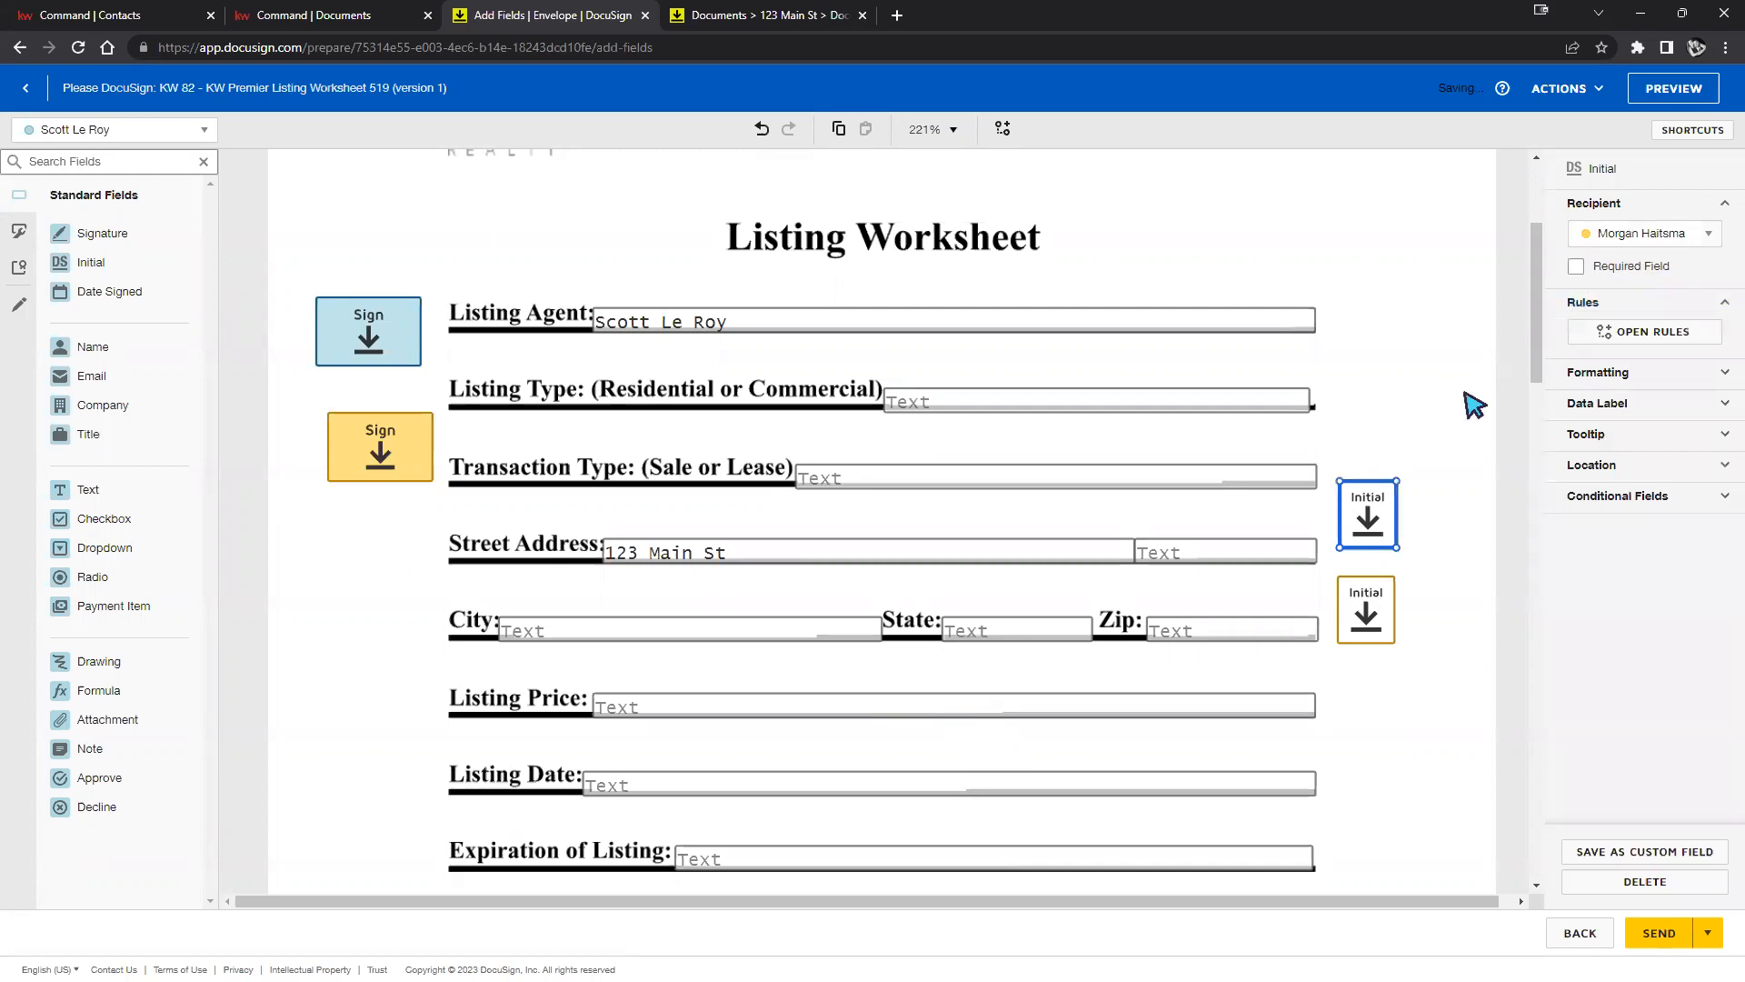
{"action": "left_click", "coordinate": [1369, 633]}
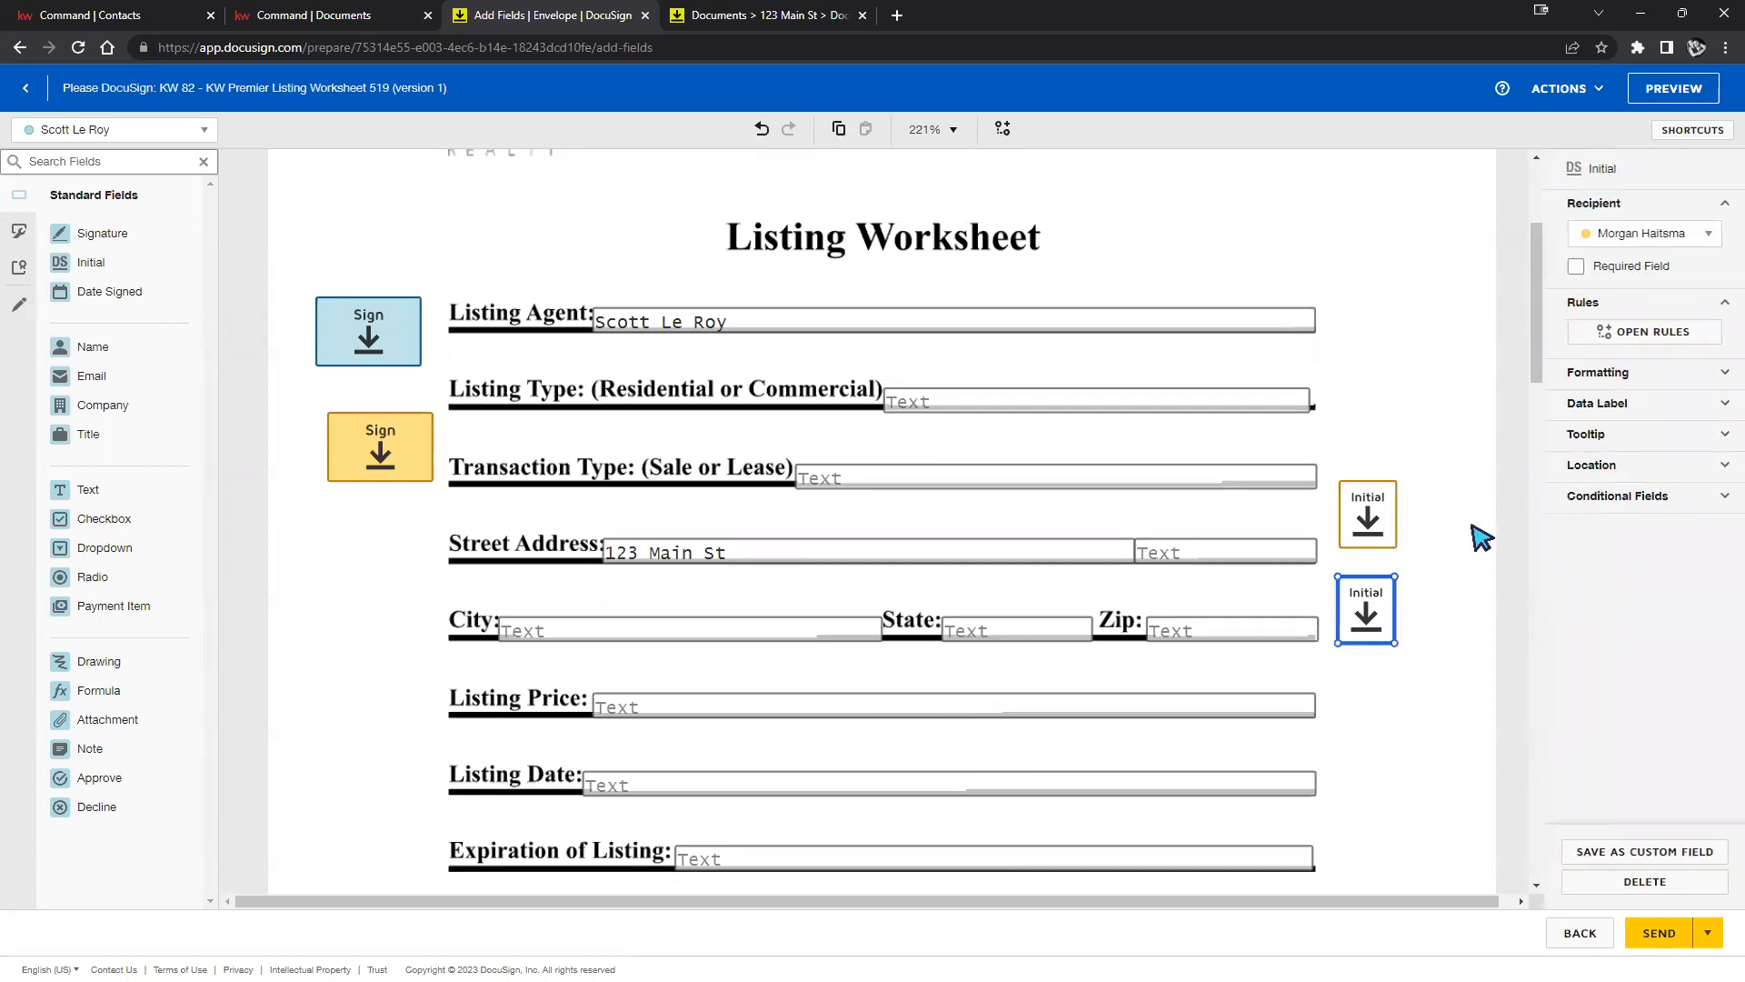
{"action": "left_click", "coordinate": [1695, 238]}
{"action": "left_click", "coordinate": [1636, 289]}
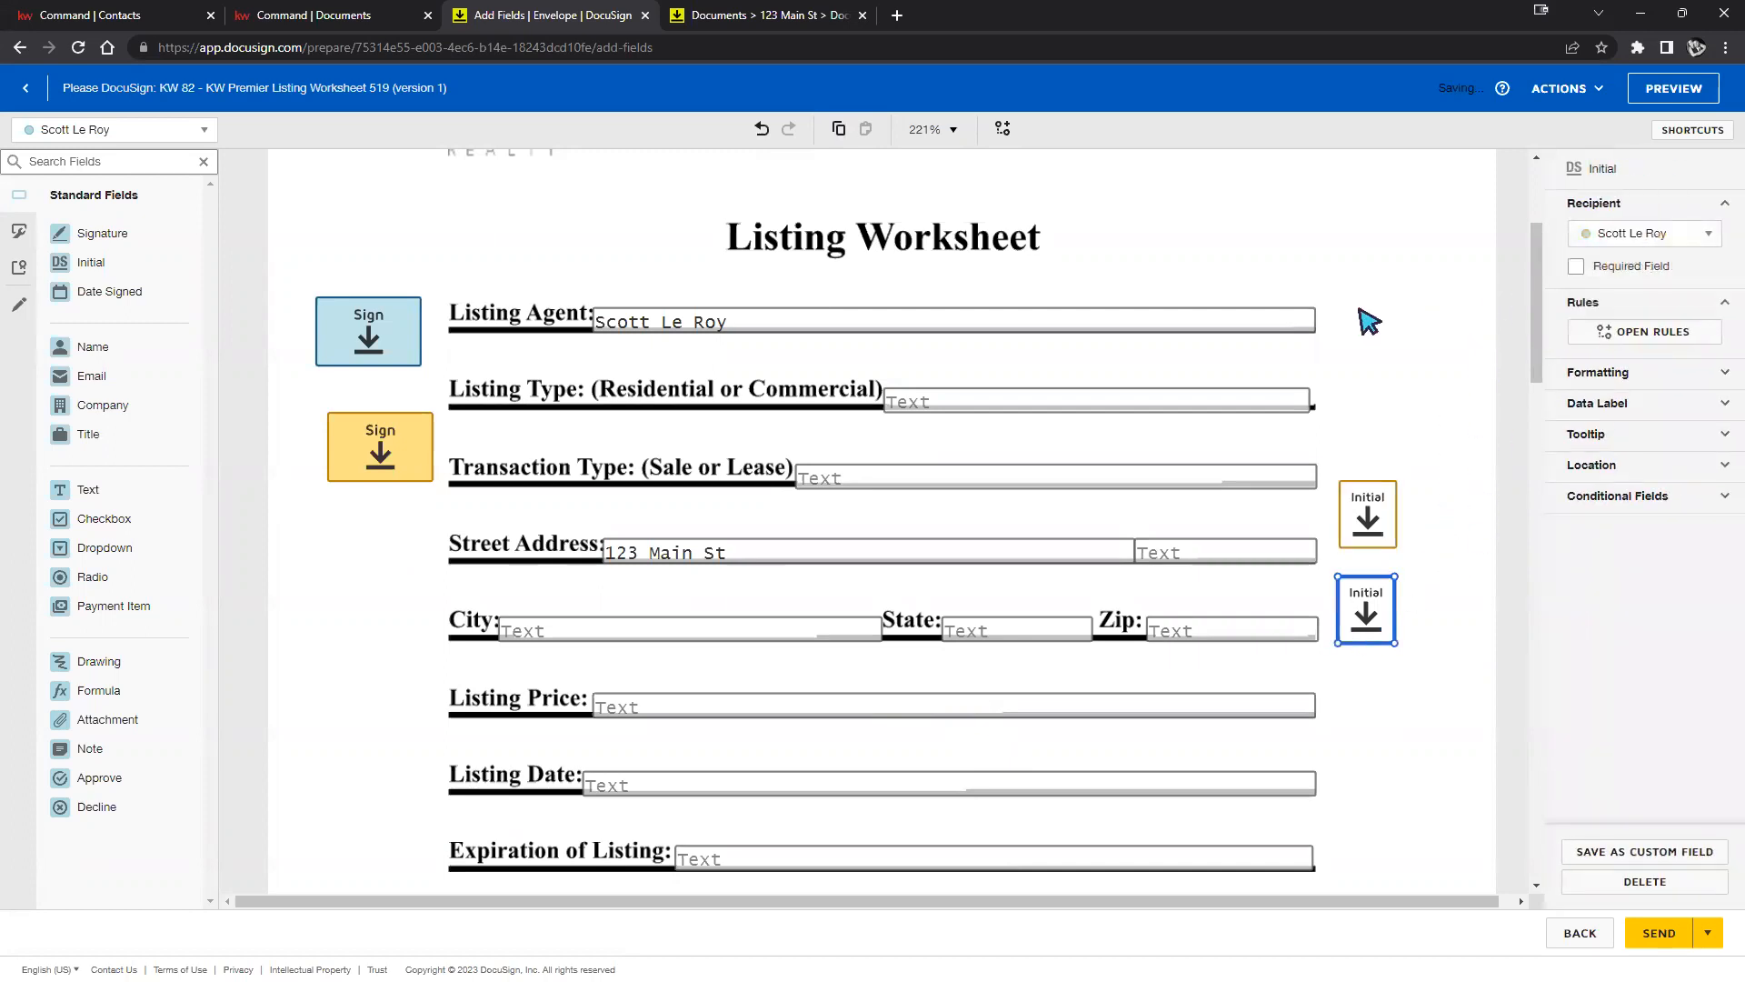
{"action": "left_click", "coordinate": [1367, 324]}
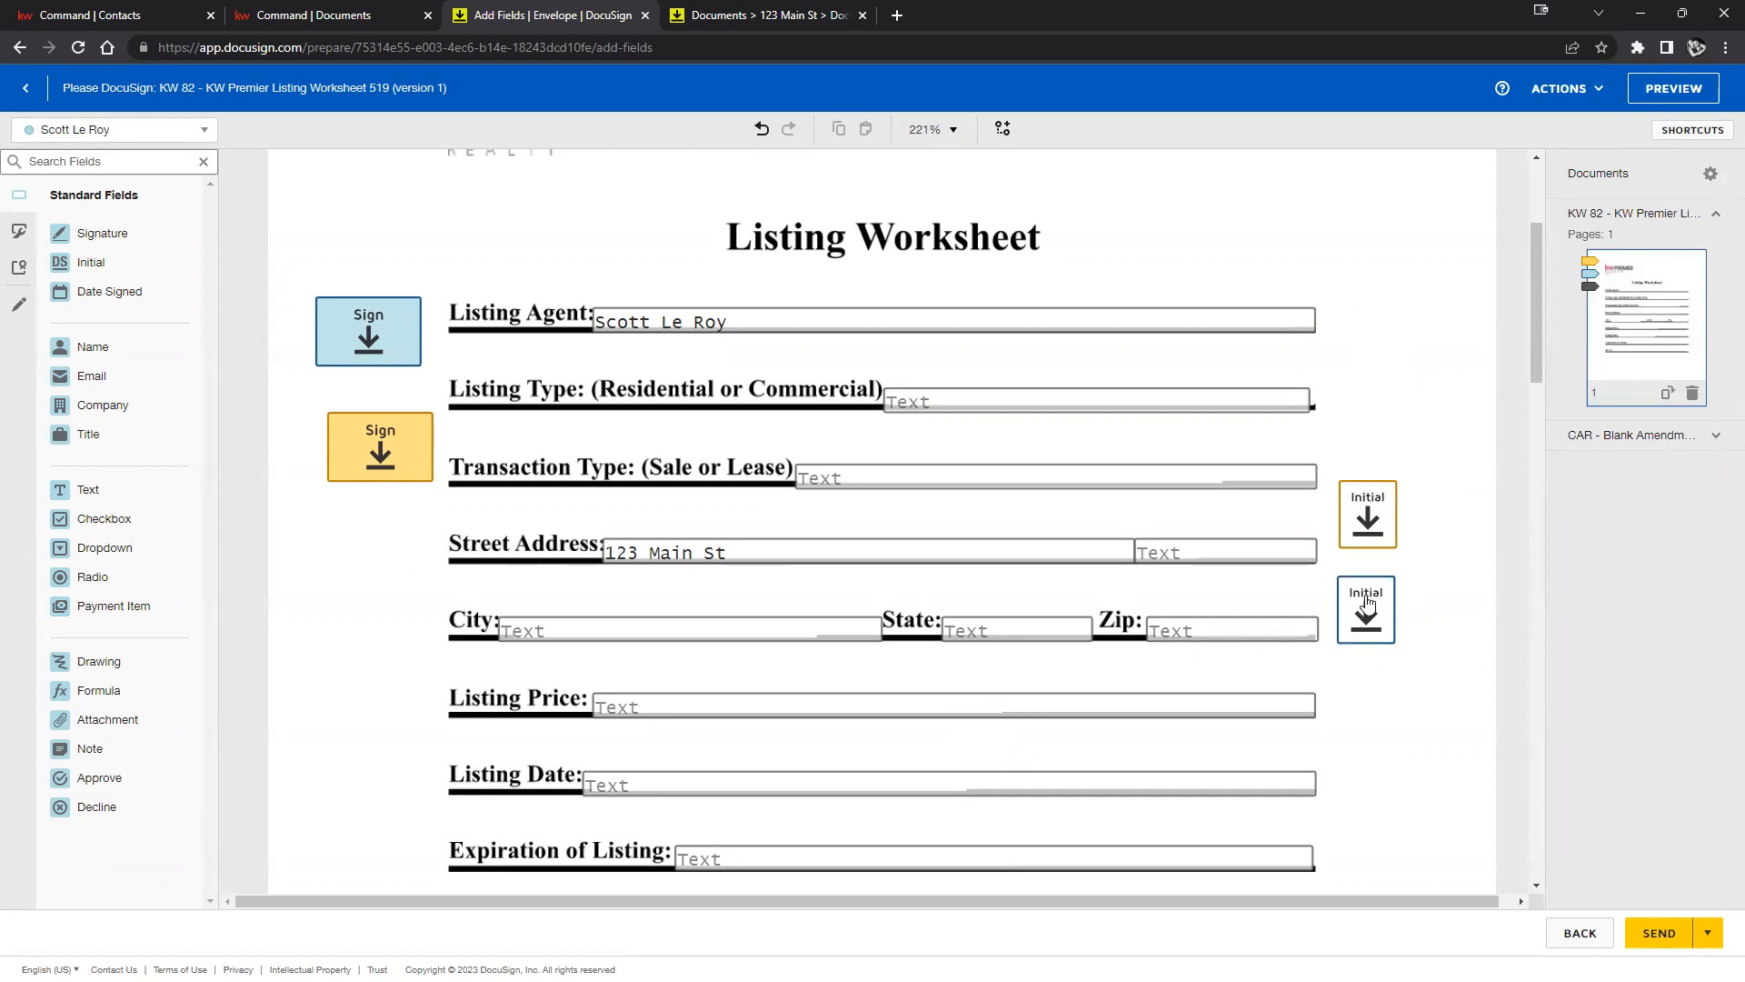
Verify the recipients of the upper Initial and both Sign fields, then scroll down to the addendum.
{"action": "left_click", "coordinate": [1369, 525]}
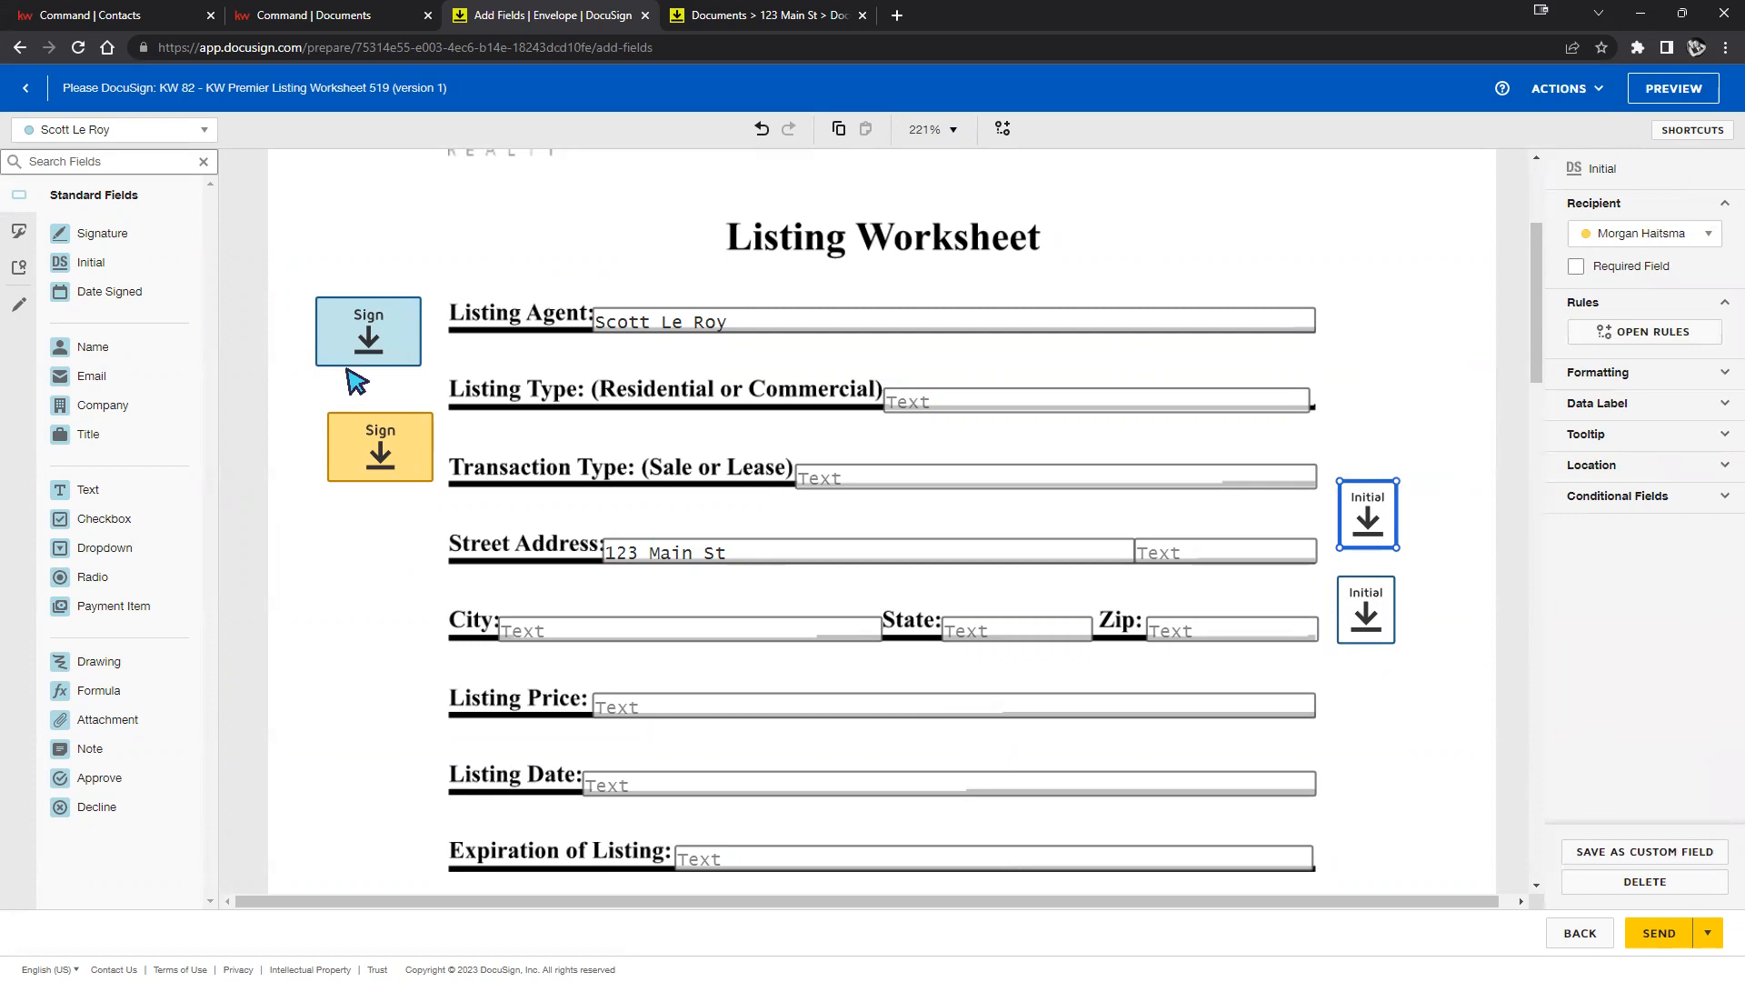
{"action": "left_click", "coordinate": [341, 338]}
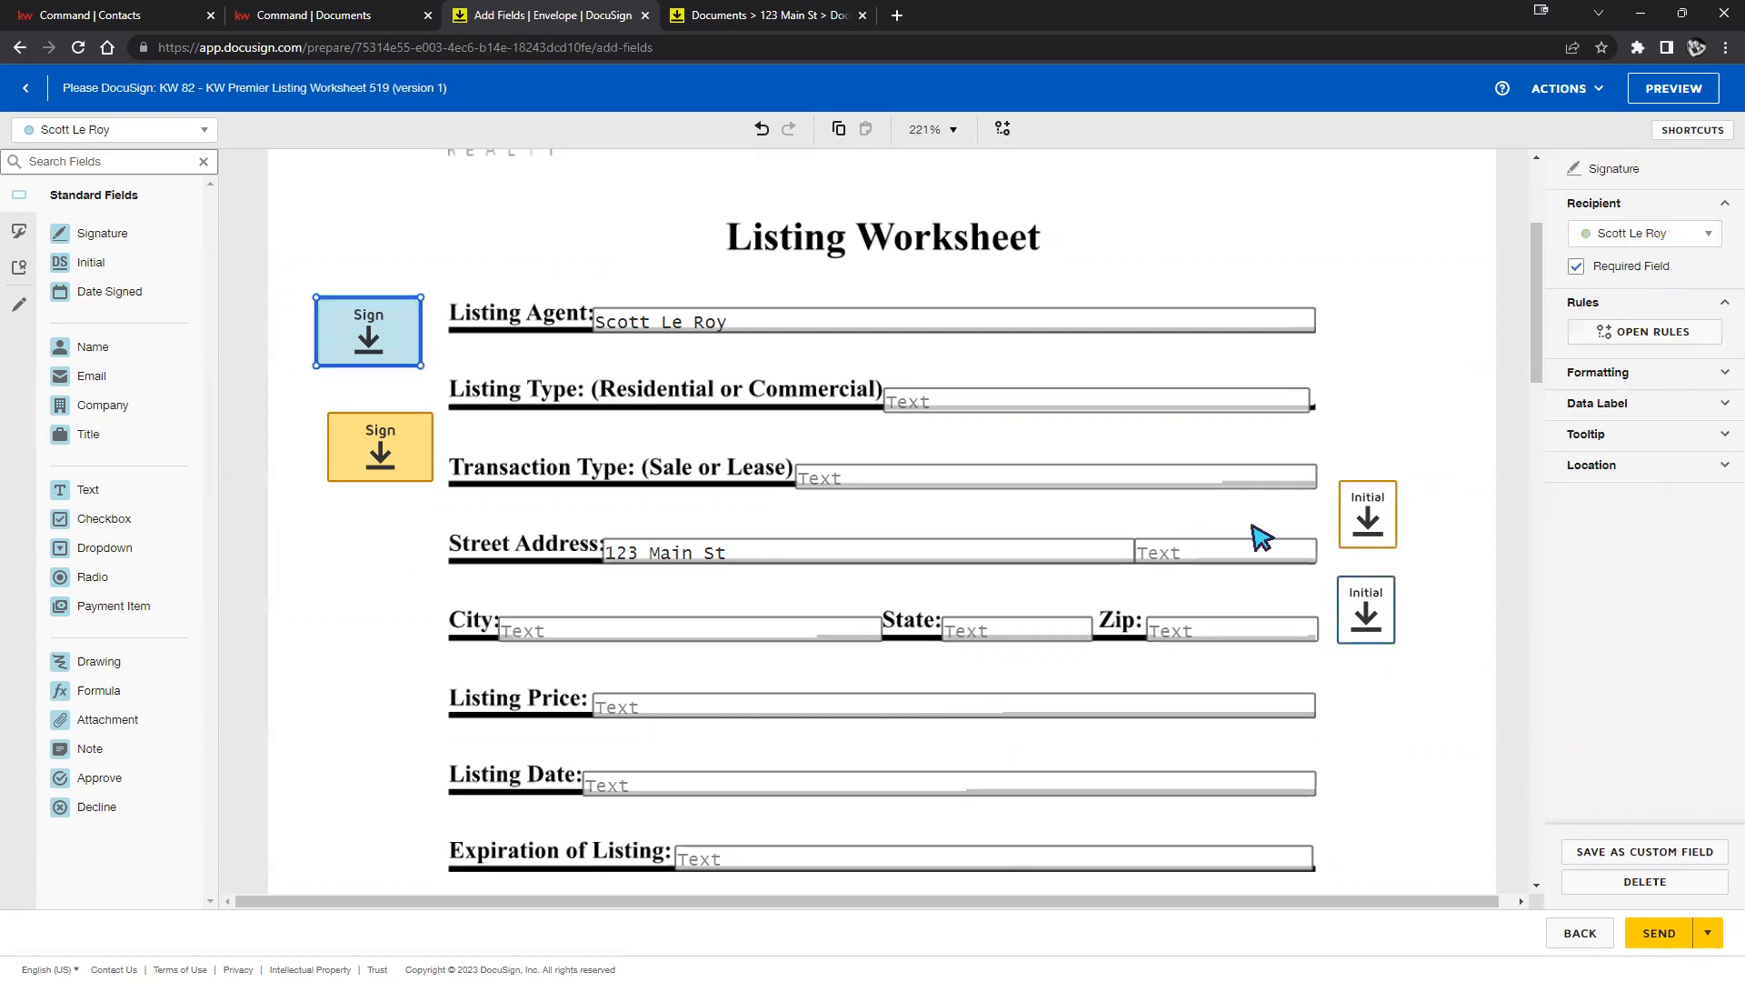
{"action": "left_click", "coordinate": [1391, 511]}
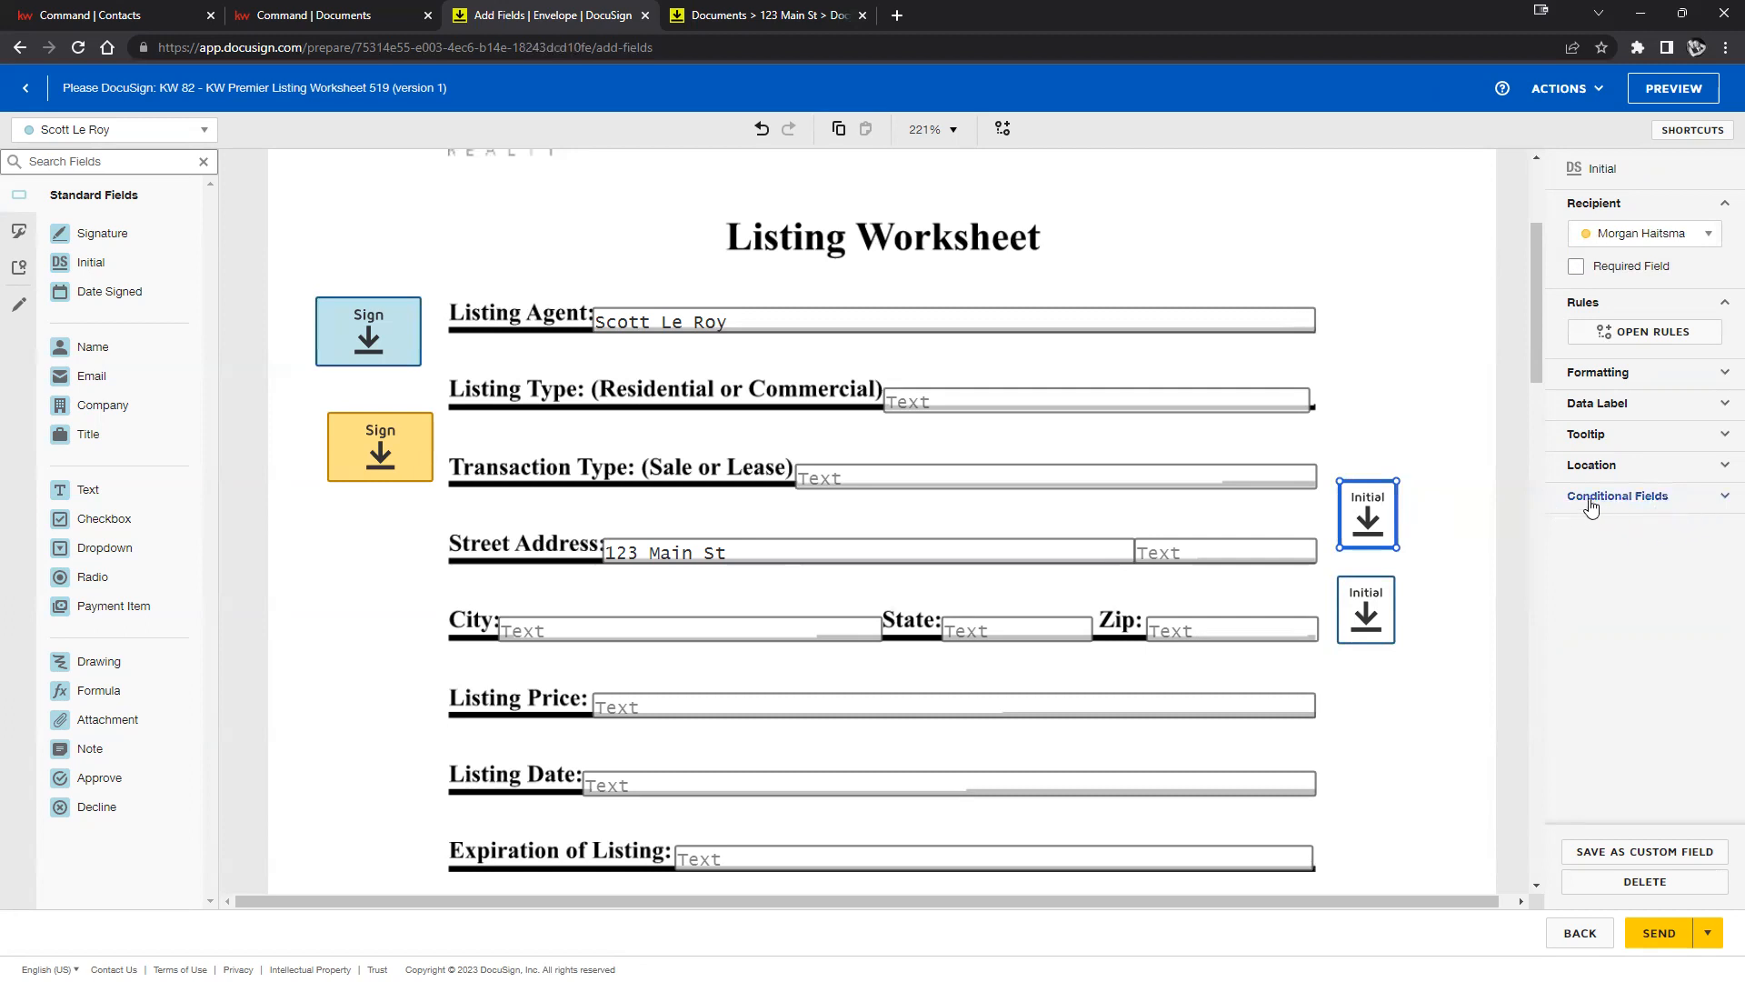
{"action": "left_click", "coordinate": [362, 323]}
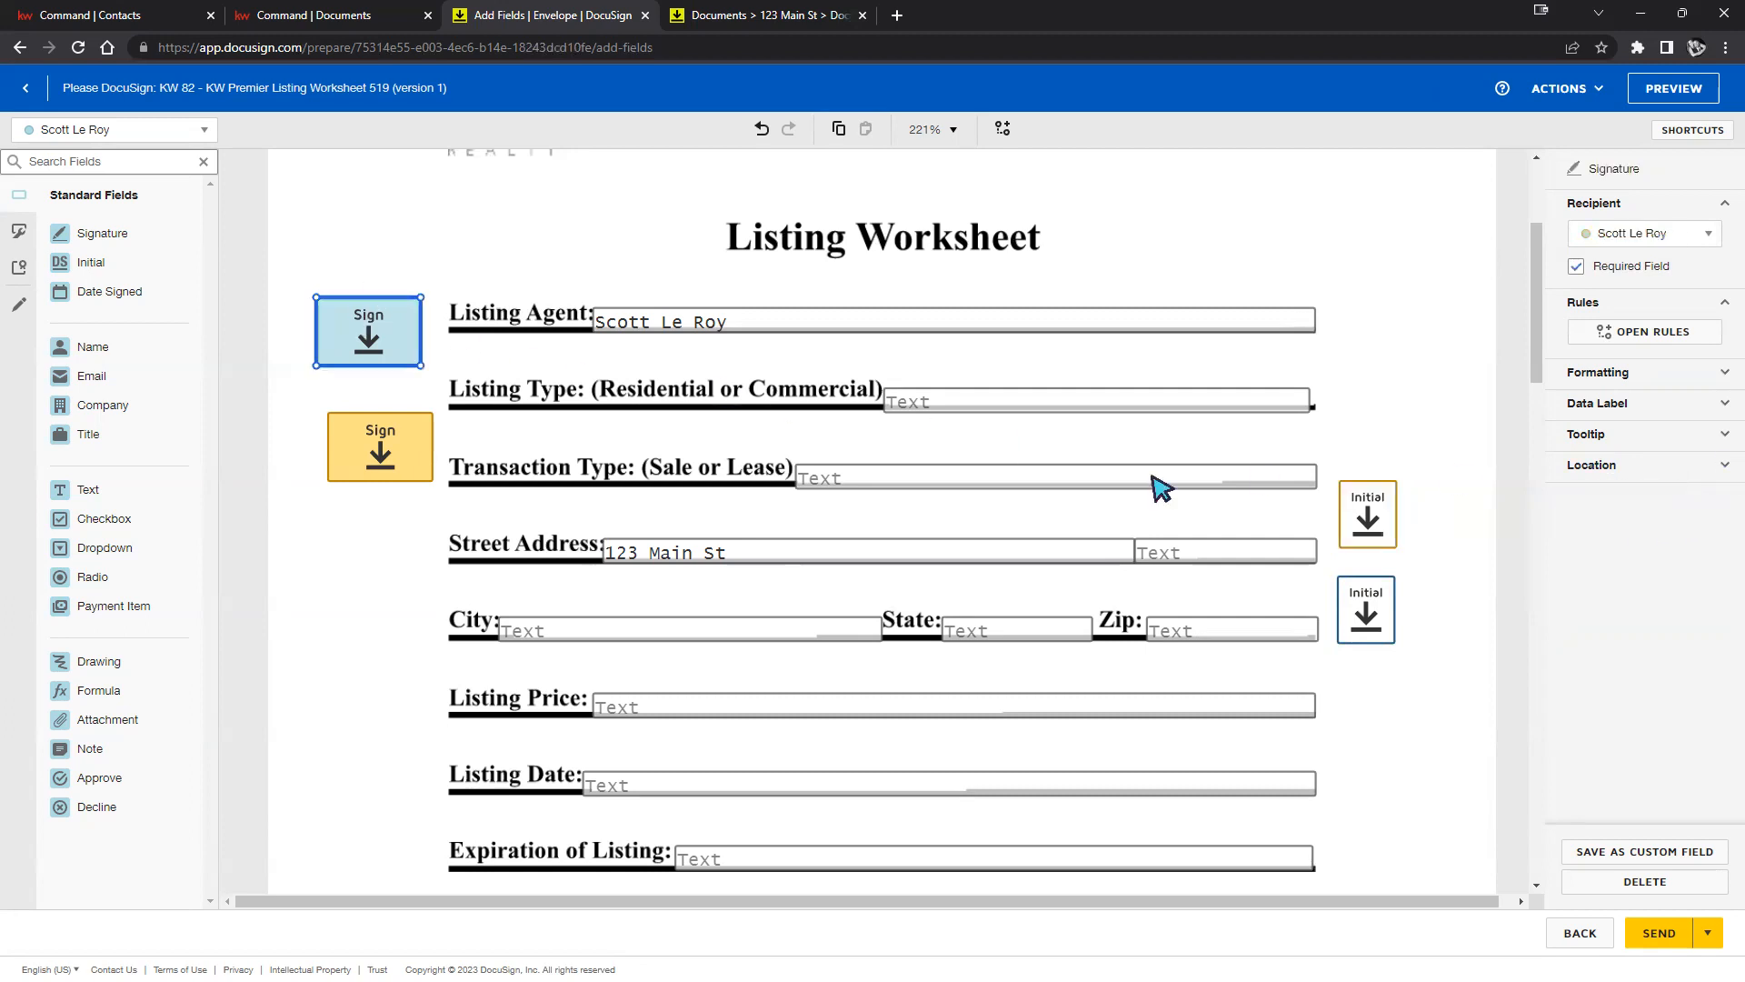
{"action": "left_click", "coordinate": [1368, 532]}
{"action": "left_click", "coordinate": [379, 450]}
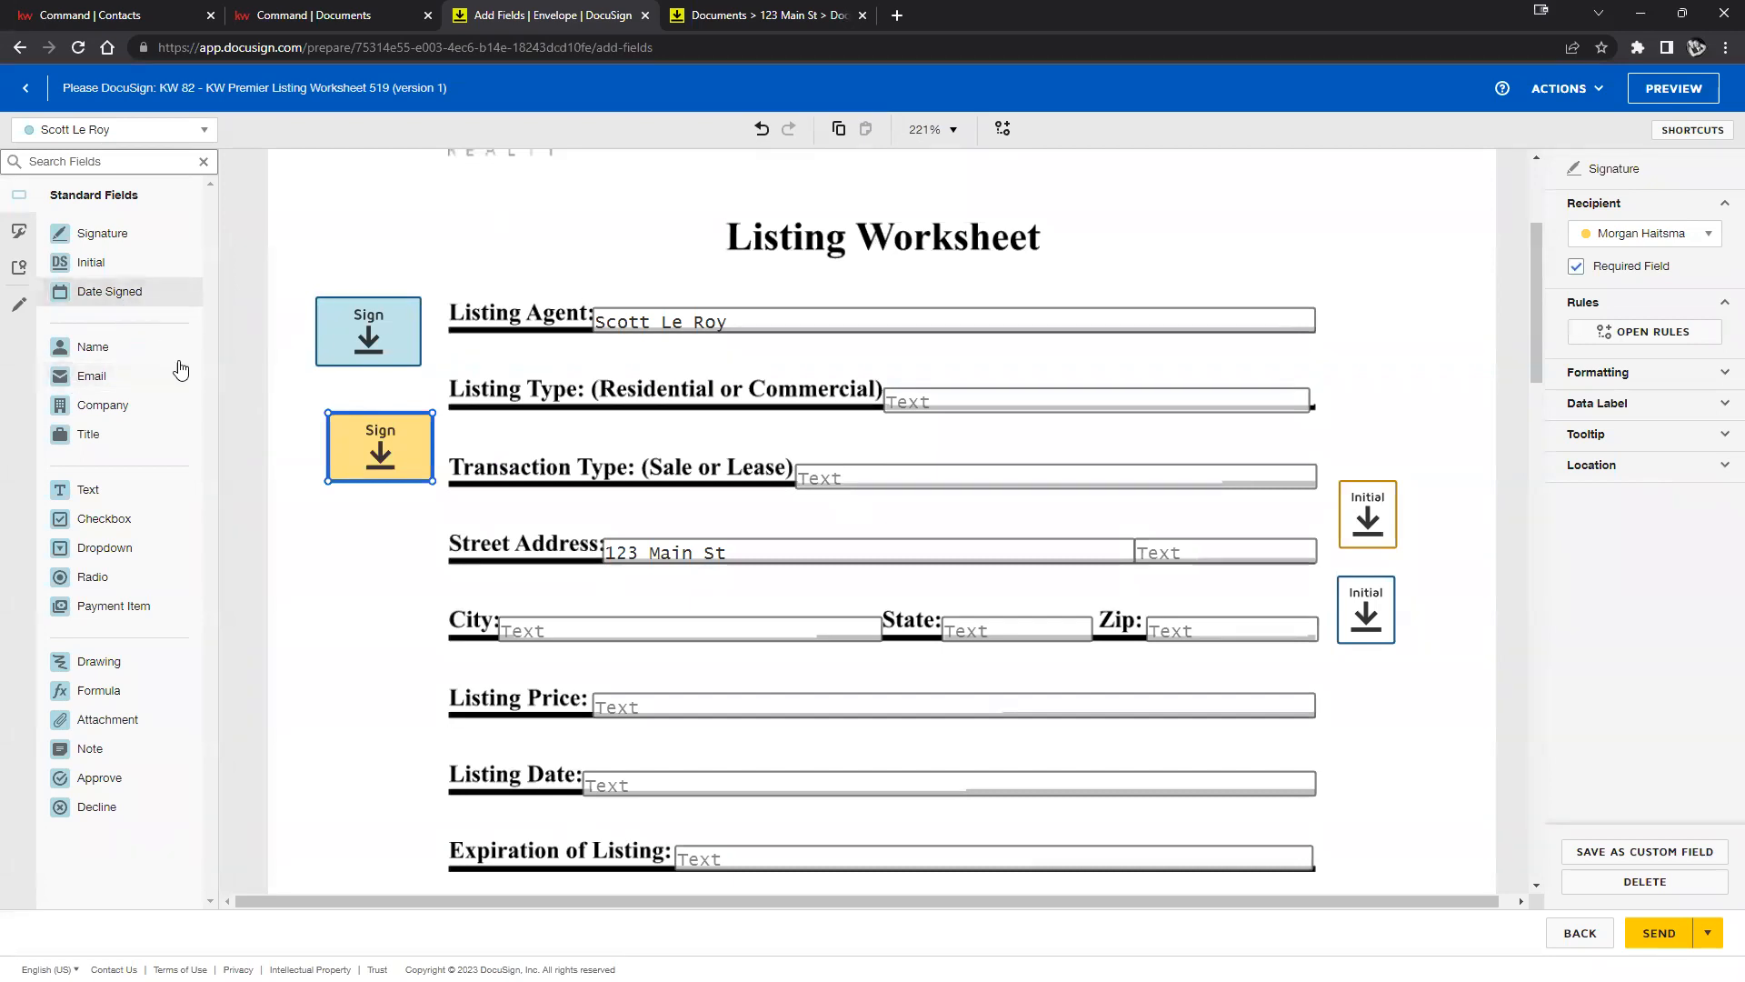
{"action": "scroll", "coordinate": [1054, 509], "scroll_direction": "down", "scroll_amount": 5}
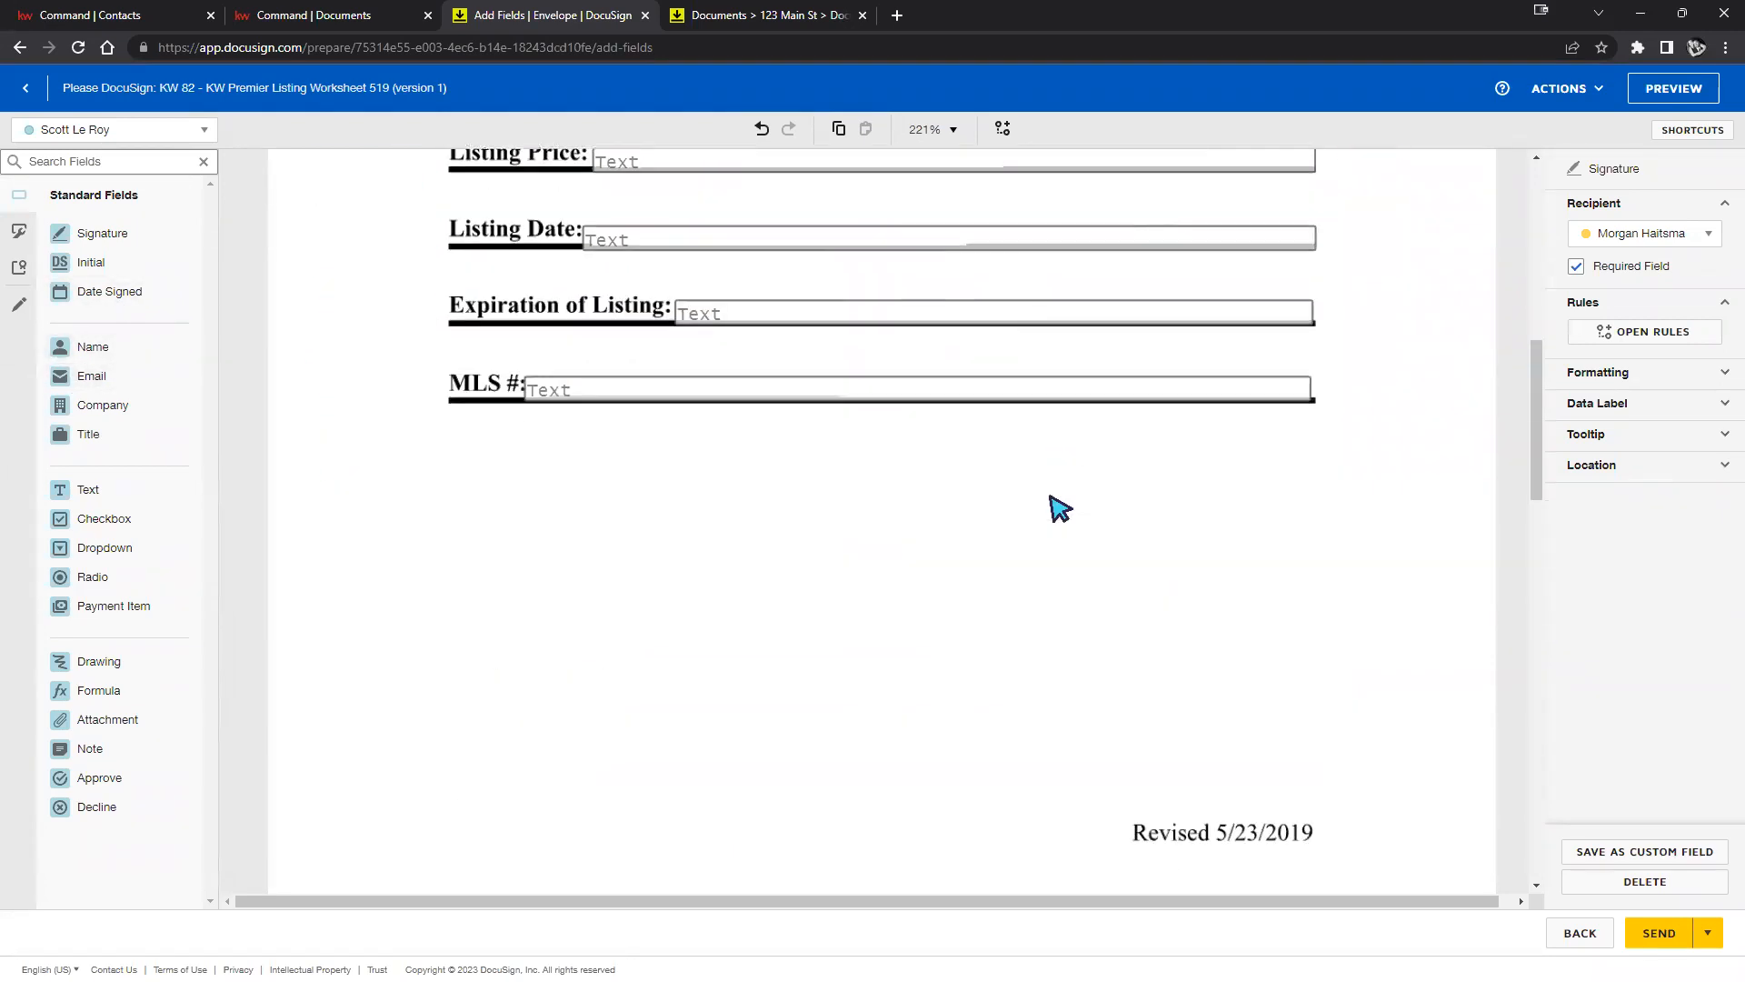
{"action": "scroll", "coordinate": [1051, 496], "scroll_direction": "down", "scroll_amount": 15}
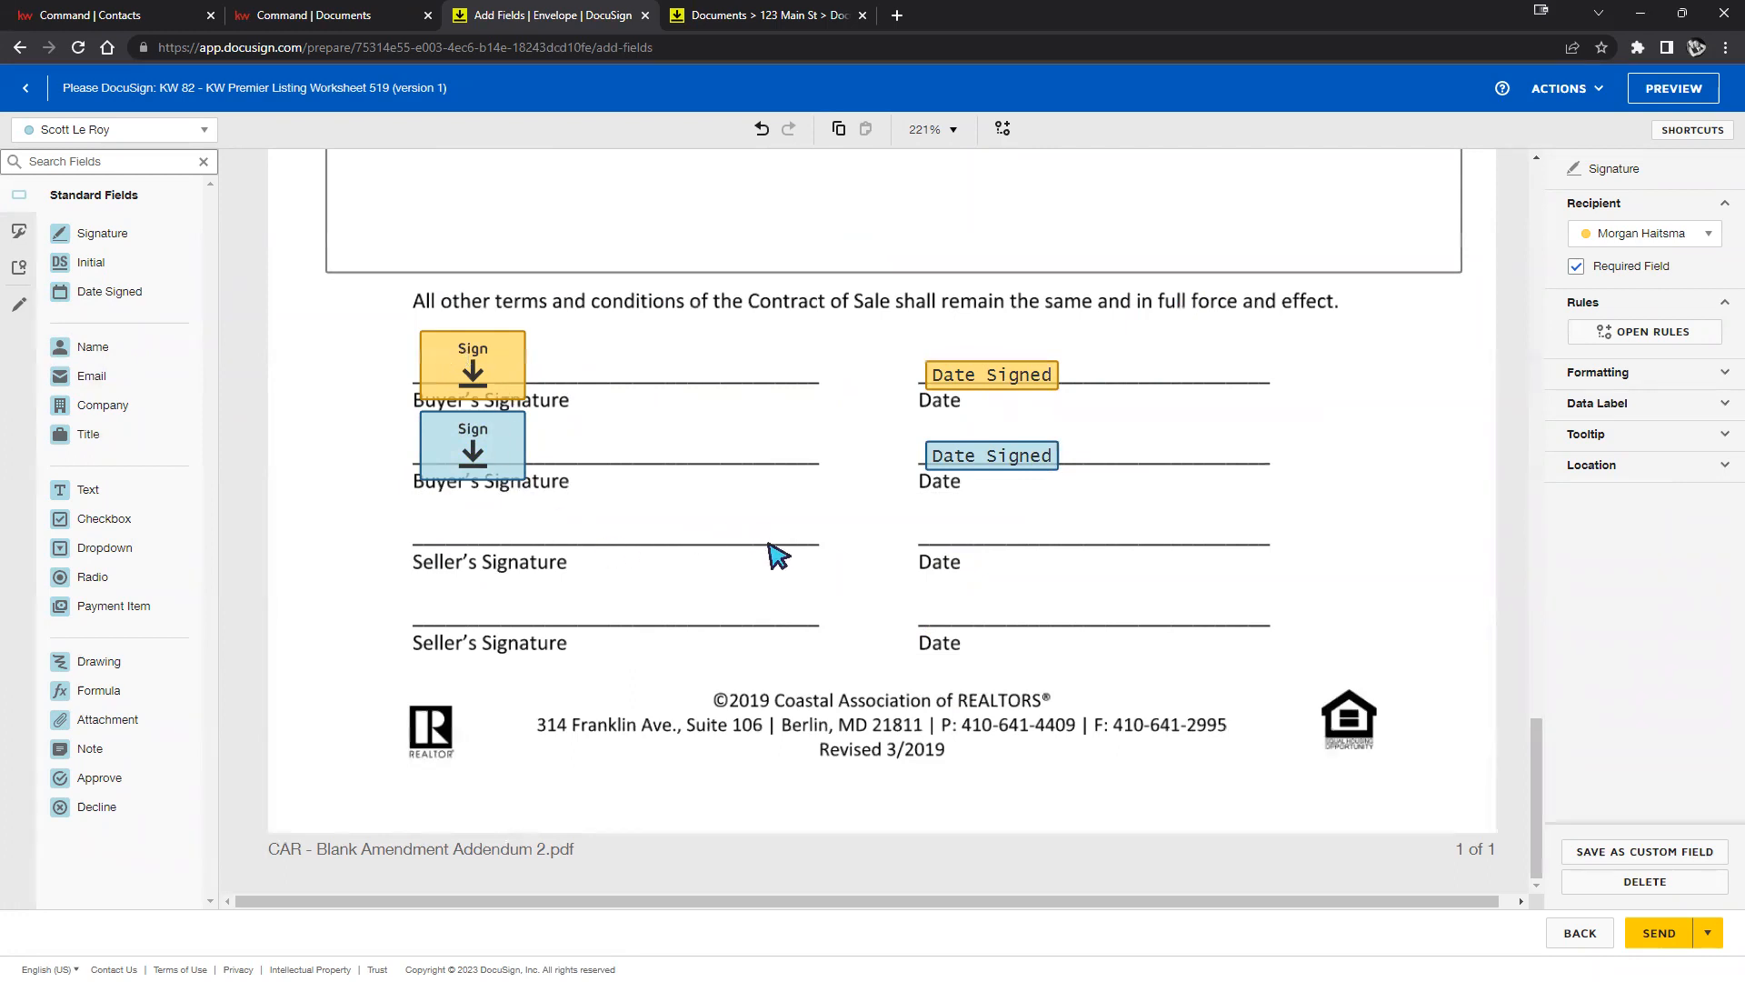
Nudge both Date Signed fields onto their lines and place a Dropdown field beside the second Date line.
{"action": "left_click", "coordinate": [1028, 382]}
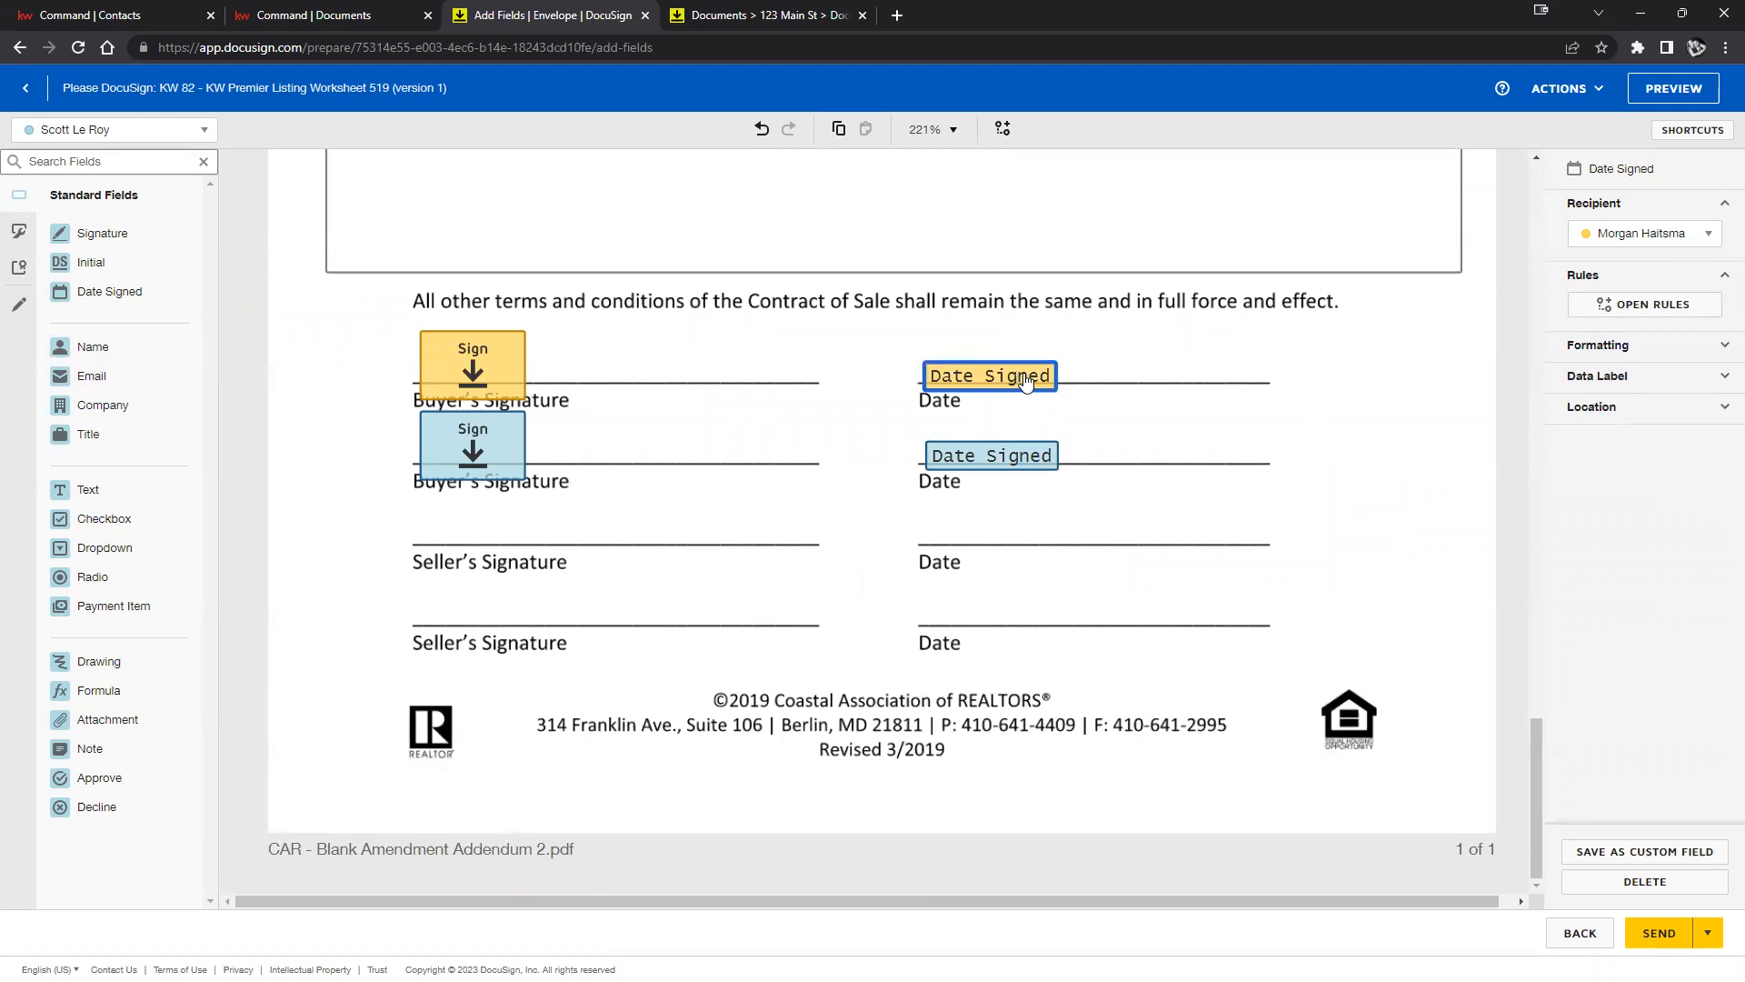
{"action": "left_click", "coordinate": [1718, 347]}
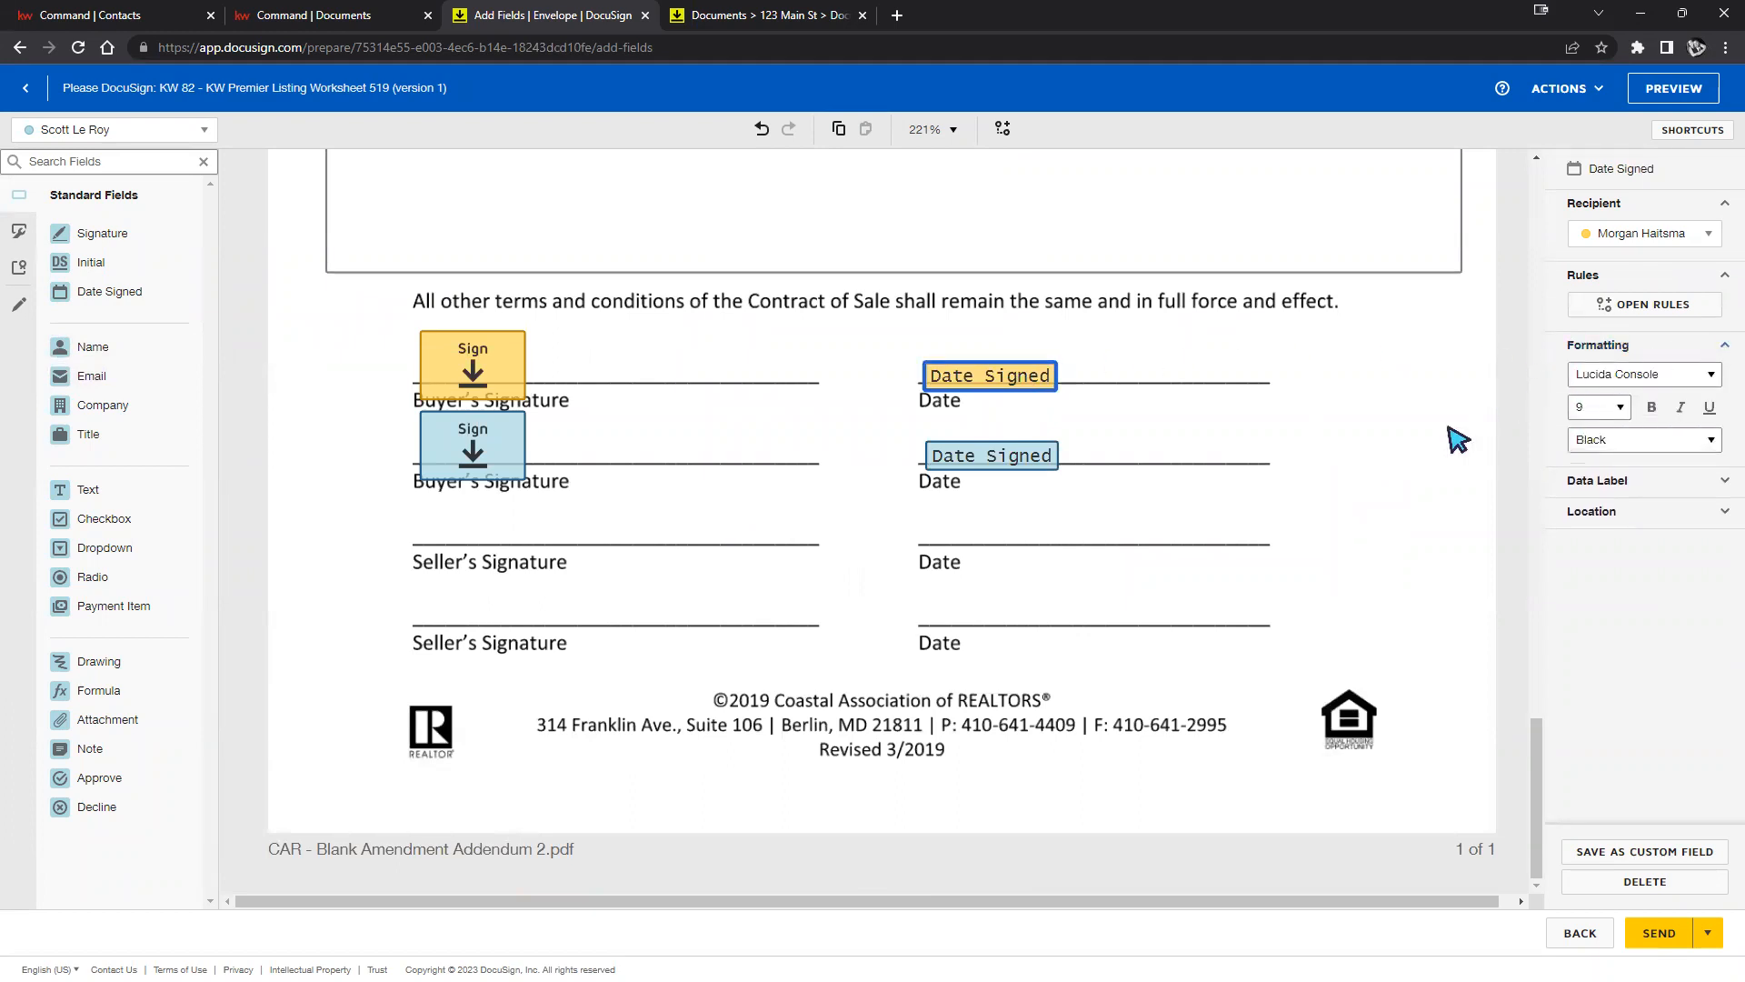
{"action": "left_click", "coordinate": [1724, 347]}
{"action": "left_click", "coordinate": [1724, 377]}
{"action": "left_click", "coordinate": [1723, 380]}
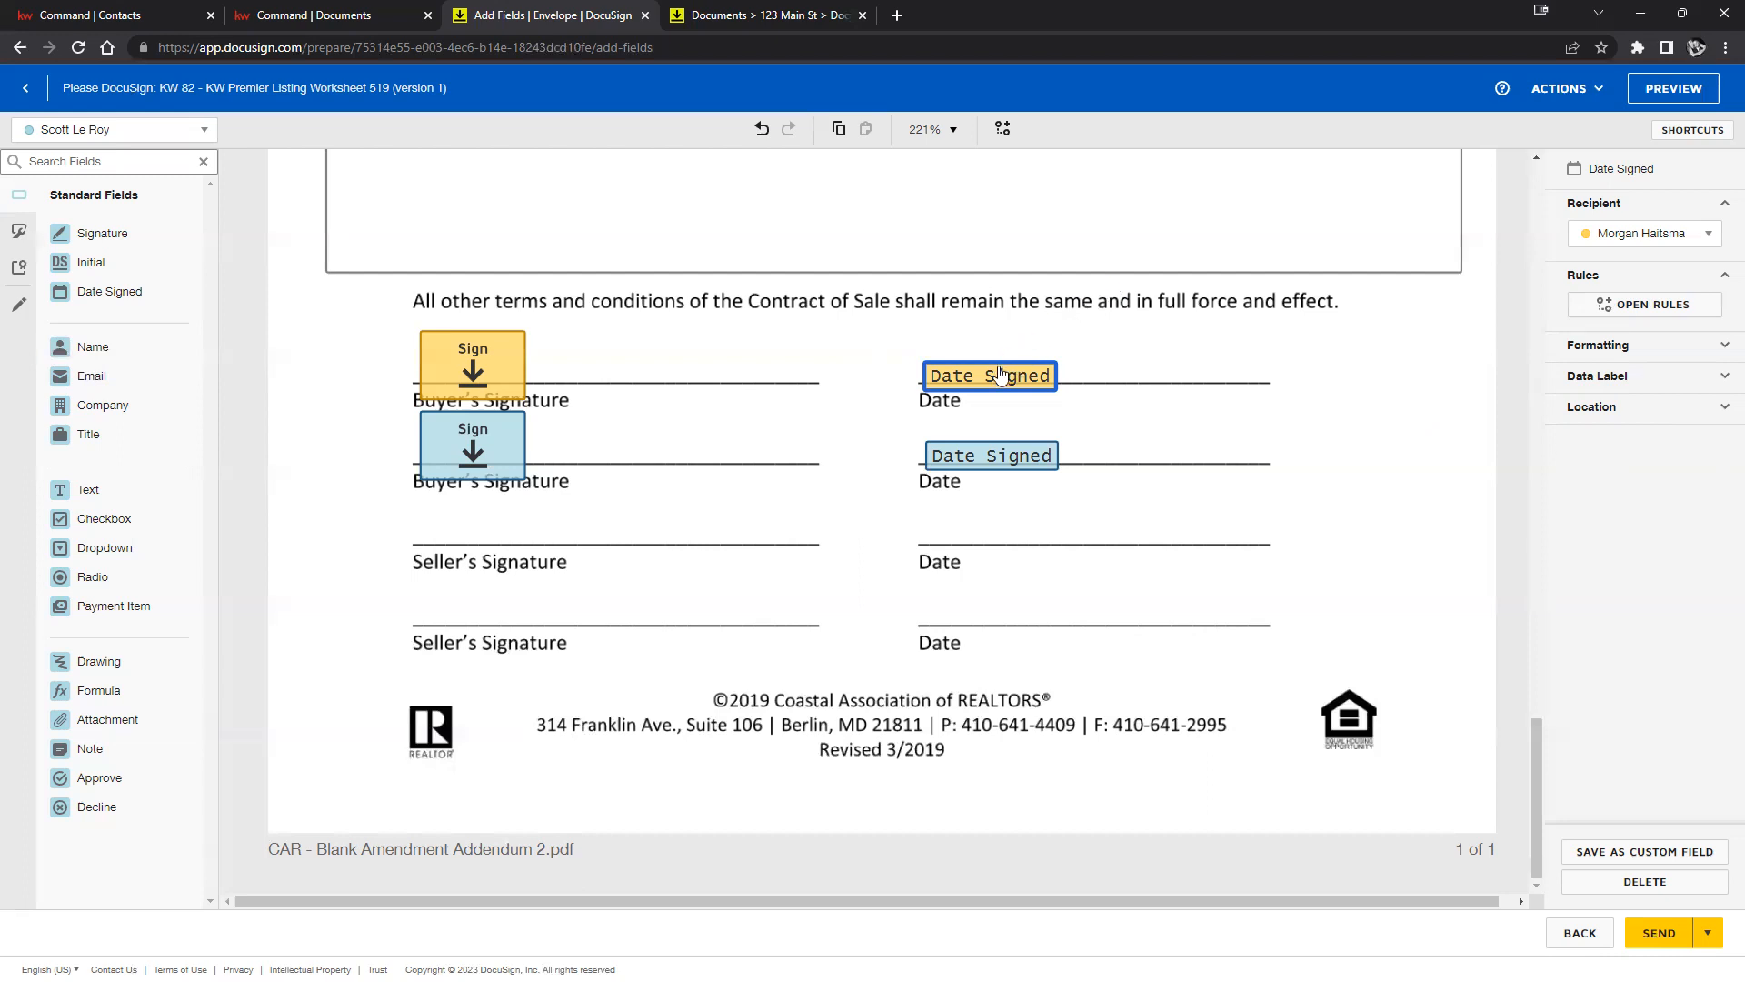
{"action": "left_click_drag", "start_coordinate": [977, 361], "coordinate": [973, 354]}
{"action": "left_click_drag", "start_coordinate": [978, 446], "coordinate": [968, 438]}
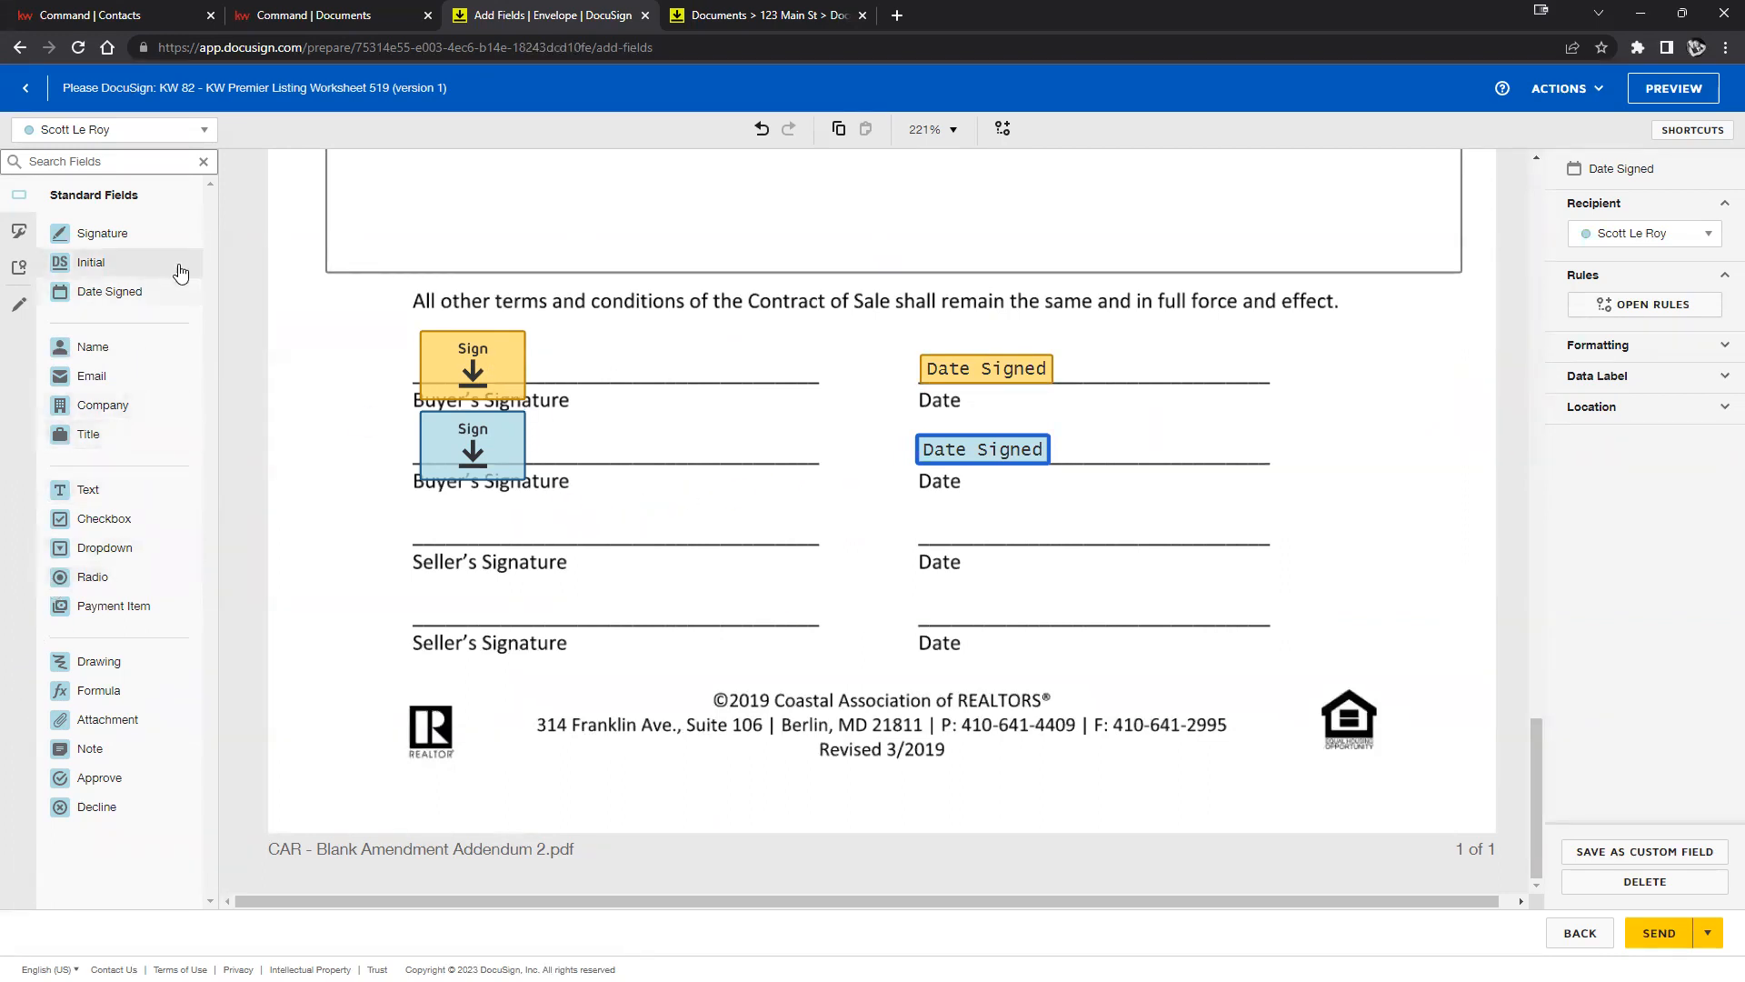
{"action": "left_click", "coordinate": [133, 553]}
{"action": "left_click_drag", "start_coordinate": [106, 554], "coordinate": [1173, 443]}
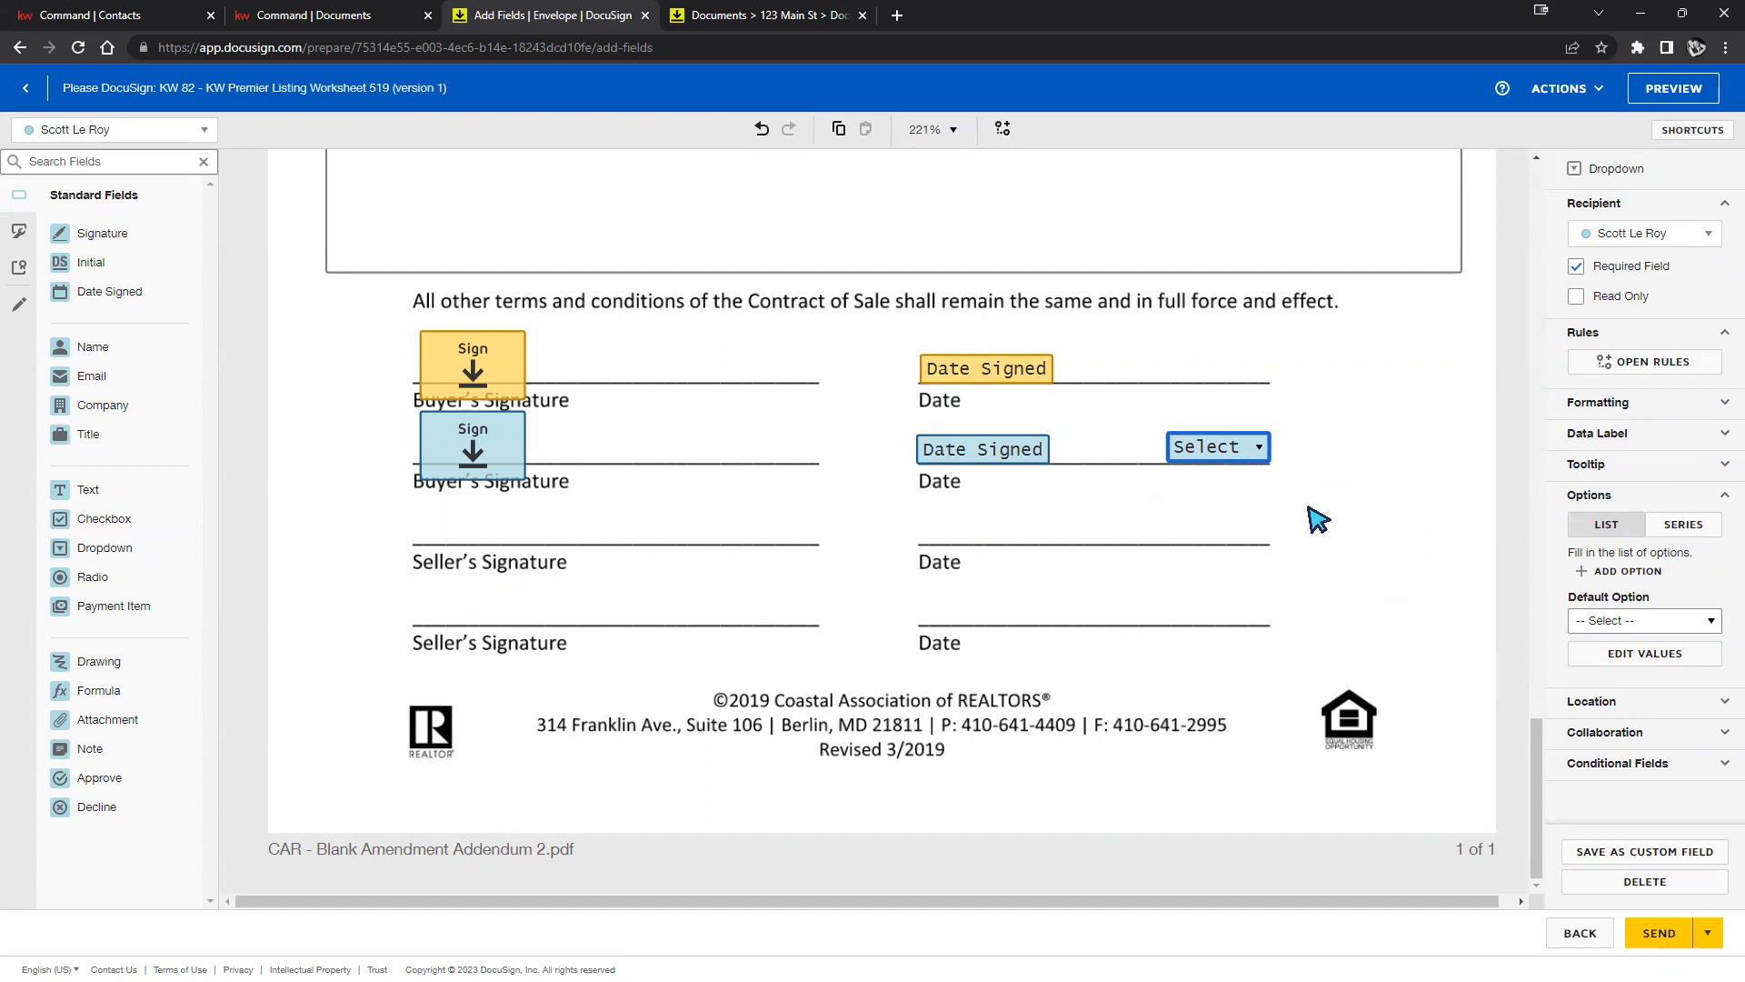
Add the options 1, 2 and 3 to the dropdown field.
{"action": "left_click", "coordinate": [1645, 573]}
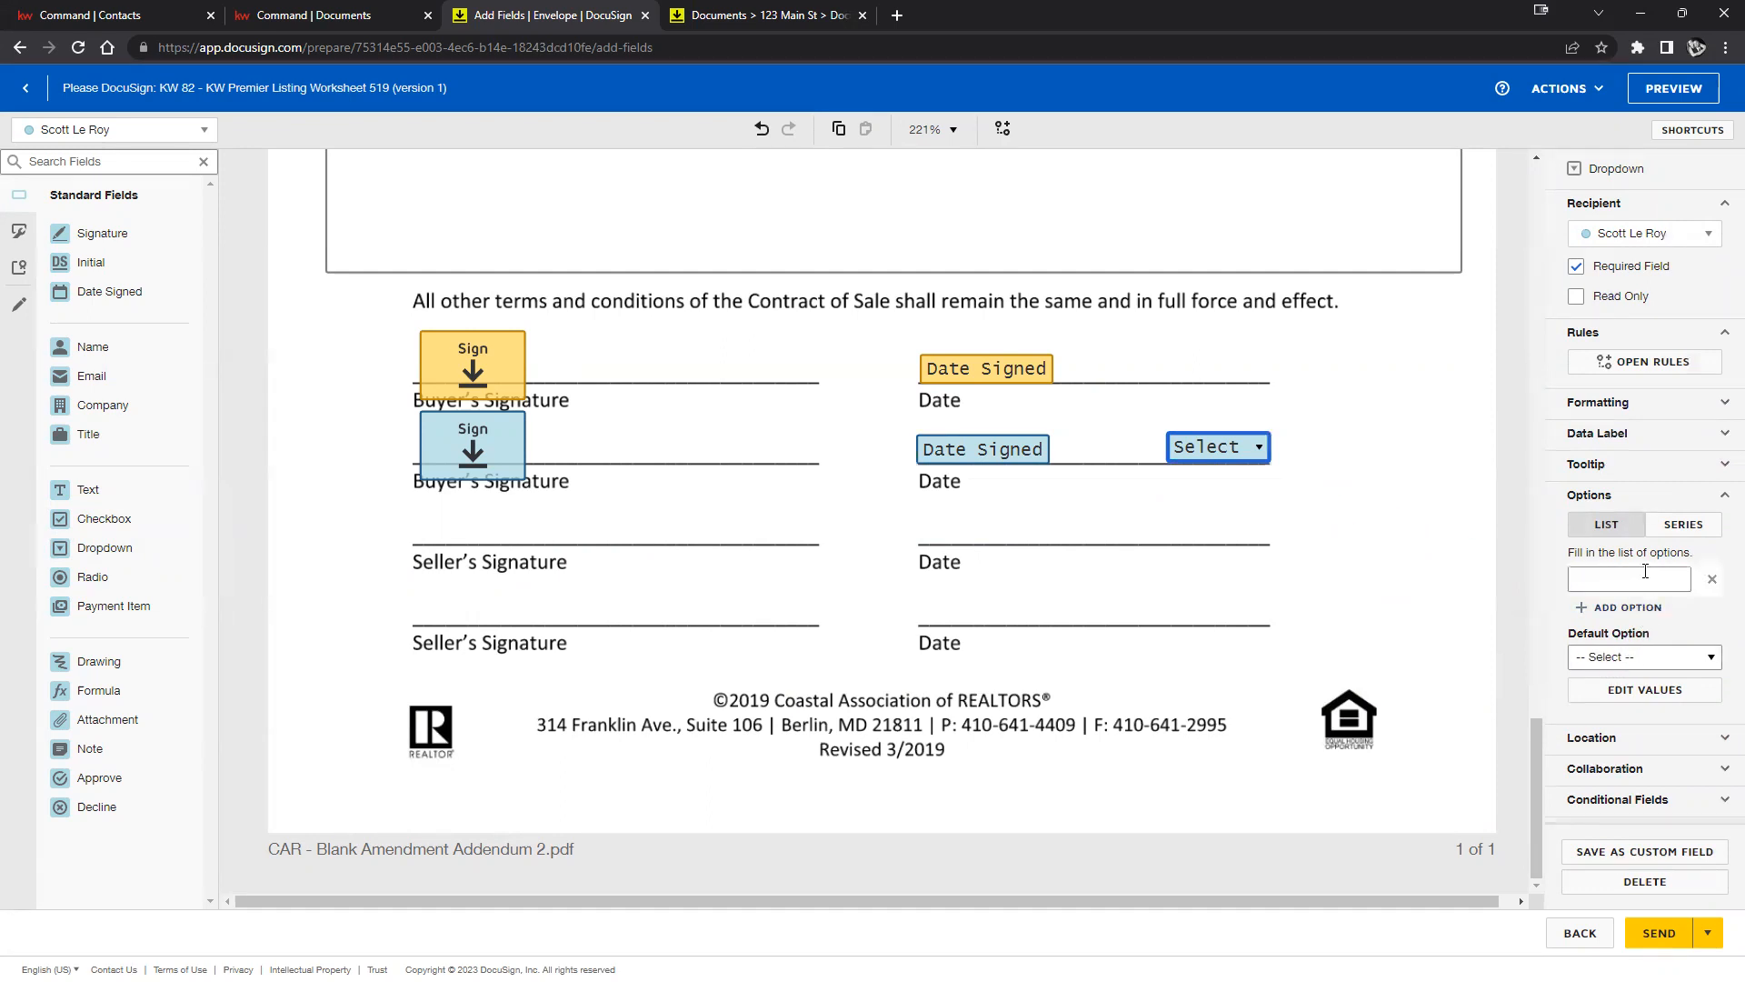
{"action": "type", "text": "1"}
{"action": "left_click", "coordinate": [1623, 607]}
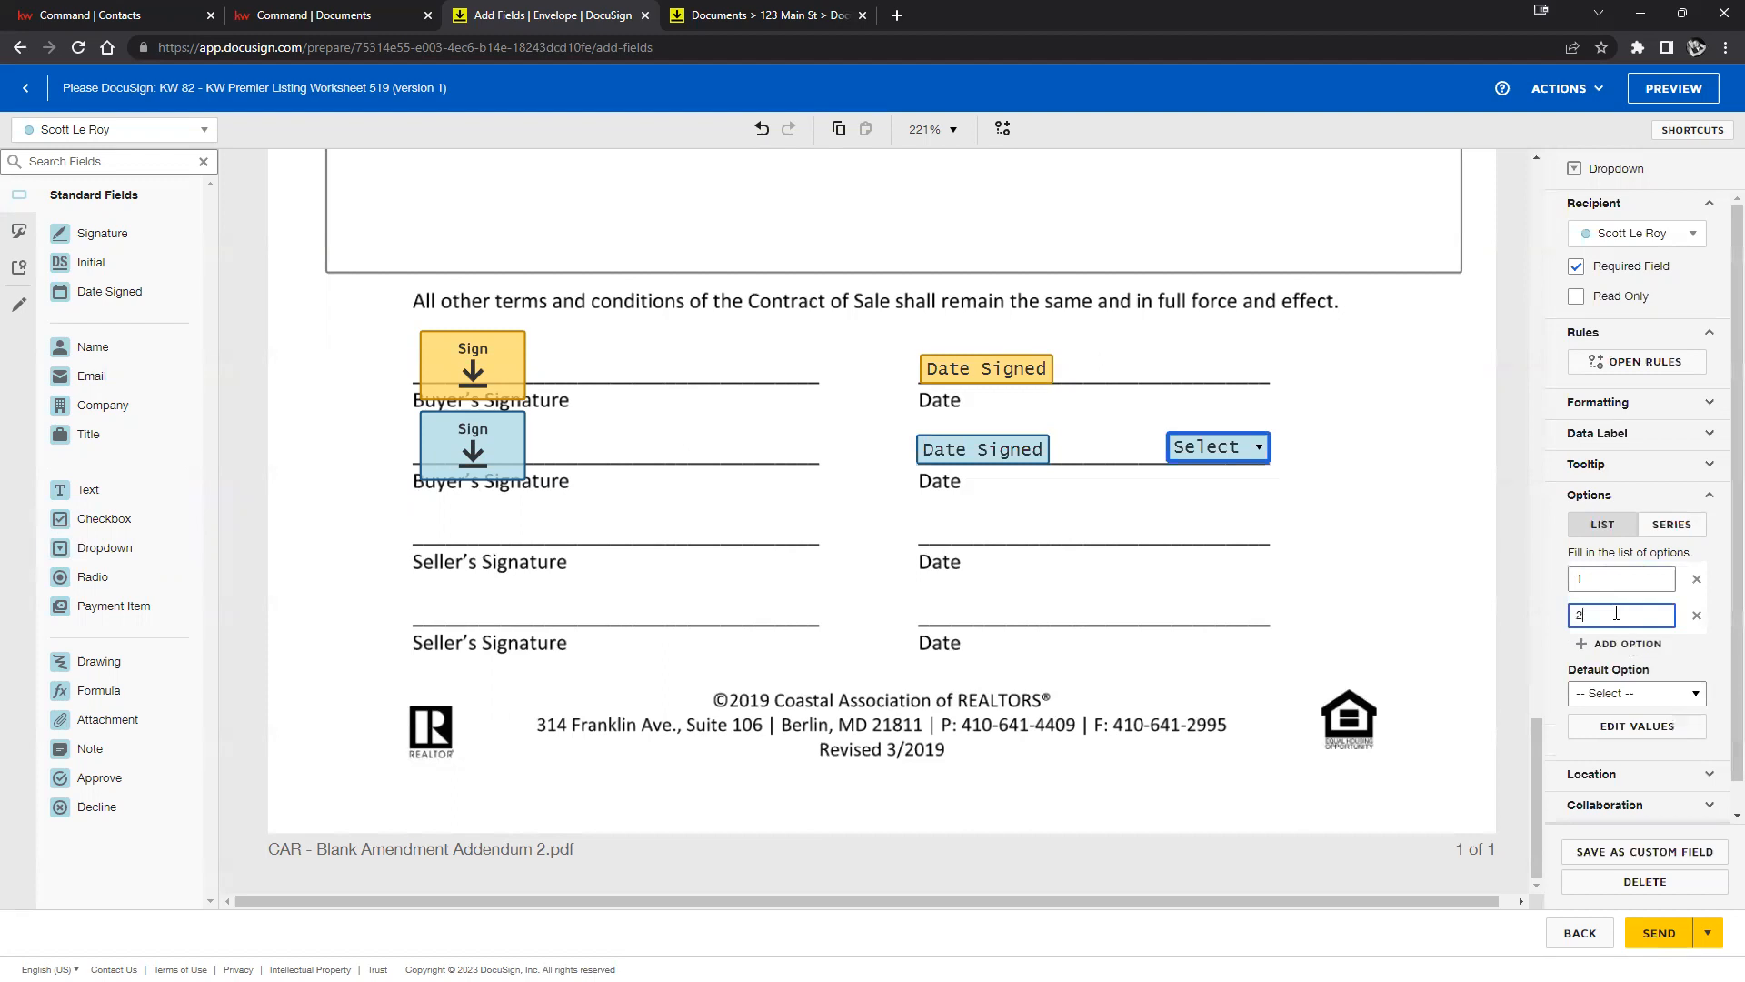
{"action": "left_click", "coordinate": [1608, 649]}
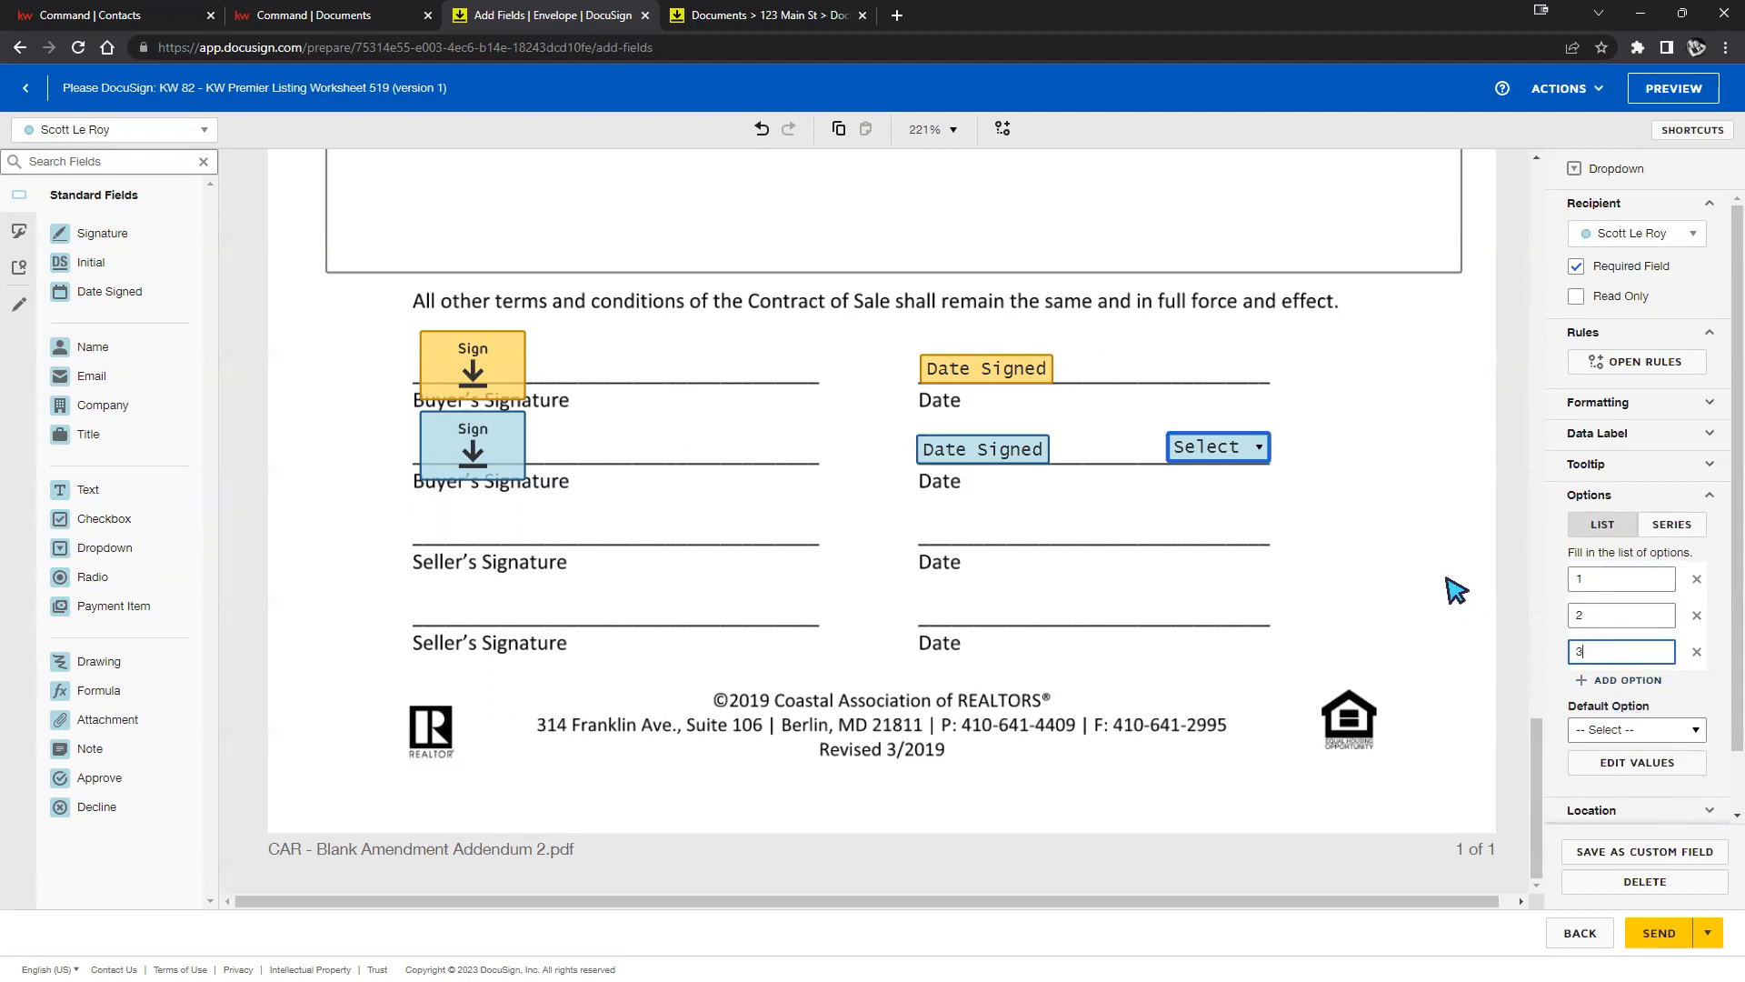
{"action": "left_click", "coordinate": [1438, 518]}
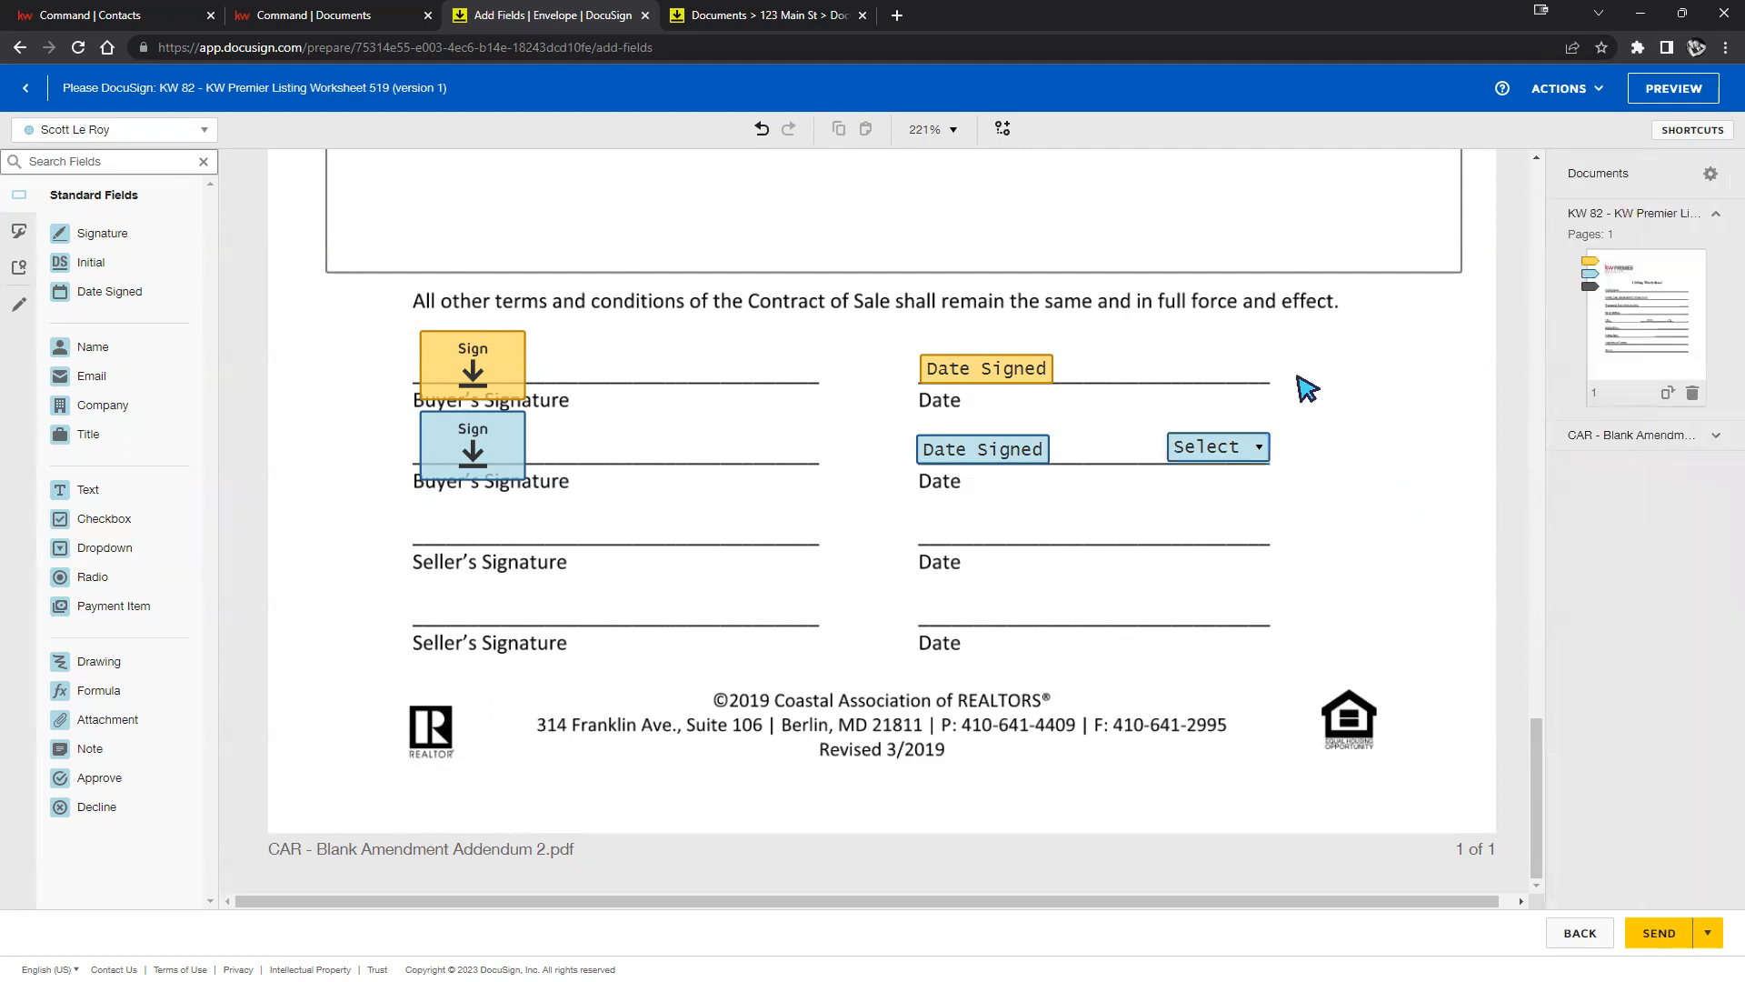
{"action": "left_click", "coordinate": [1234, 454]}
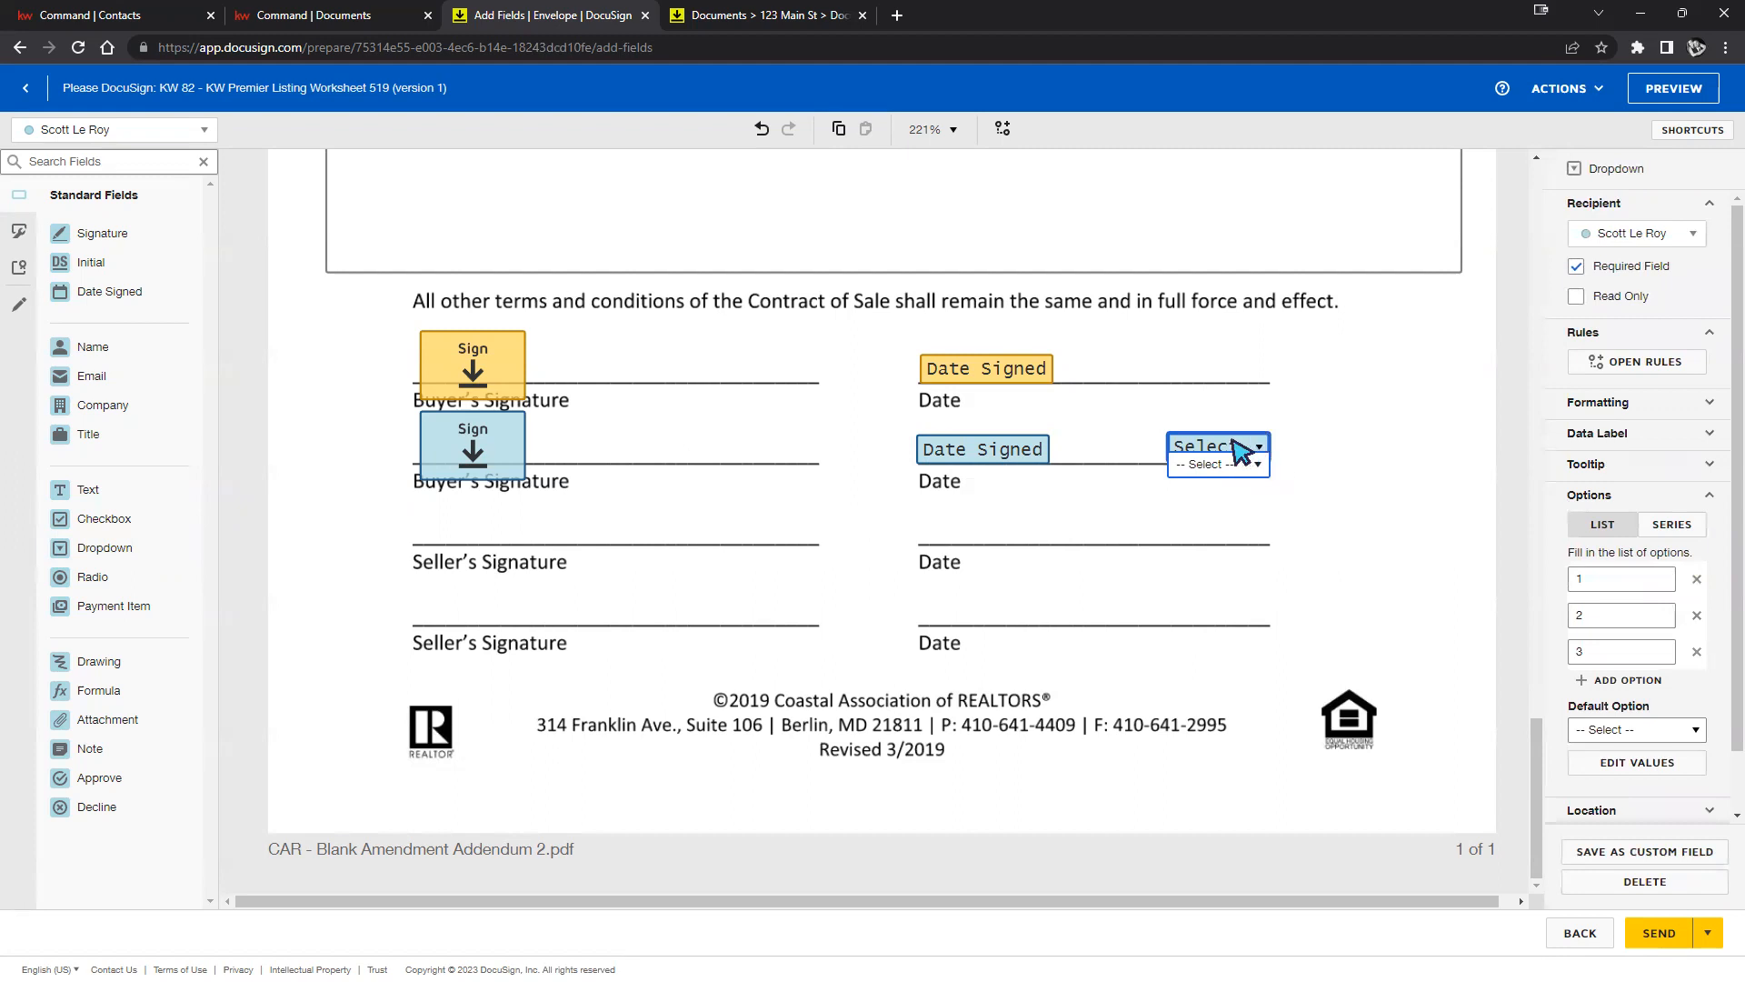
{"action": "left_click", "coordinate": [1257, 465]}
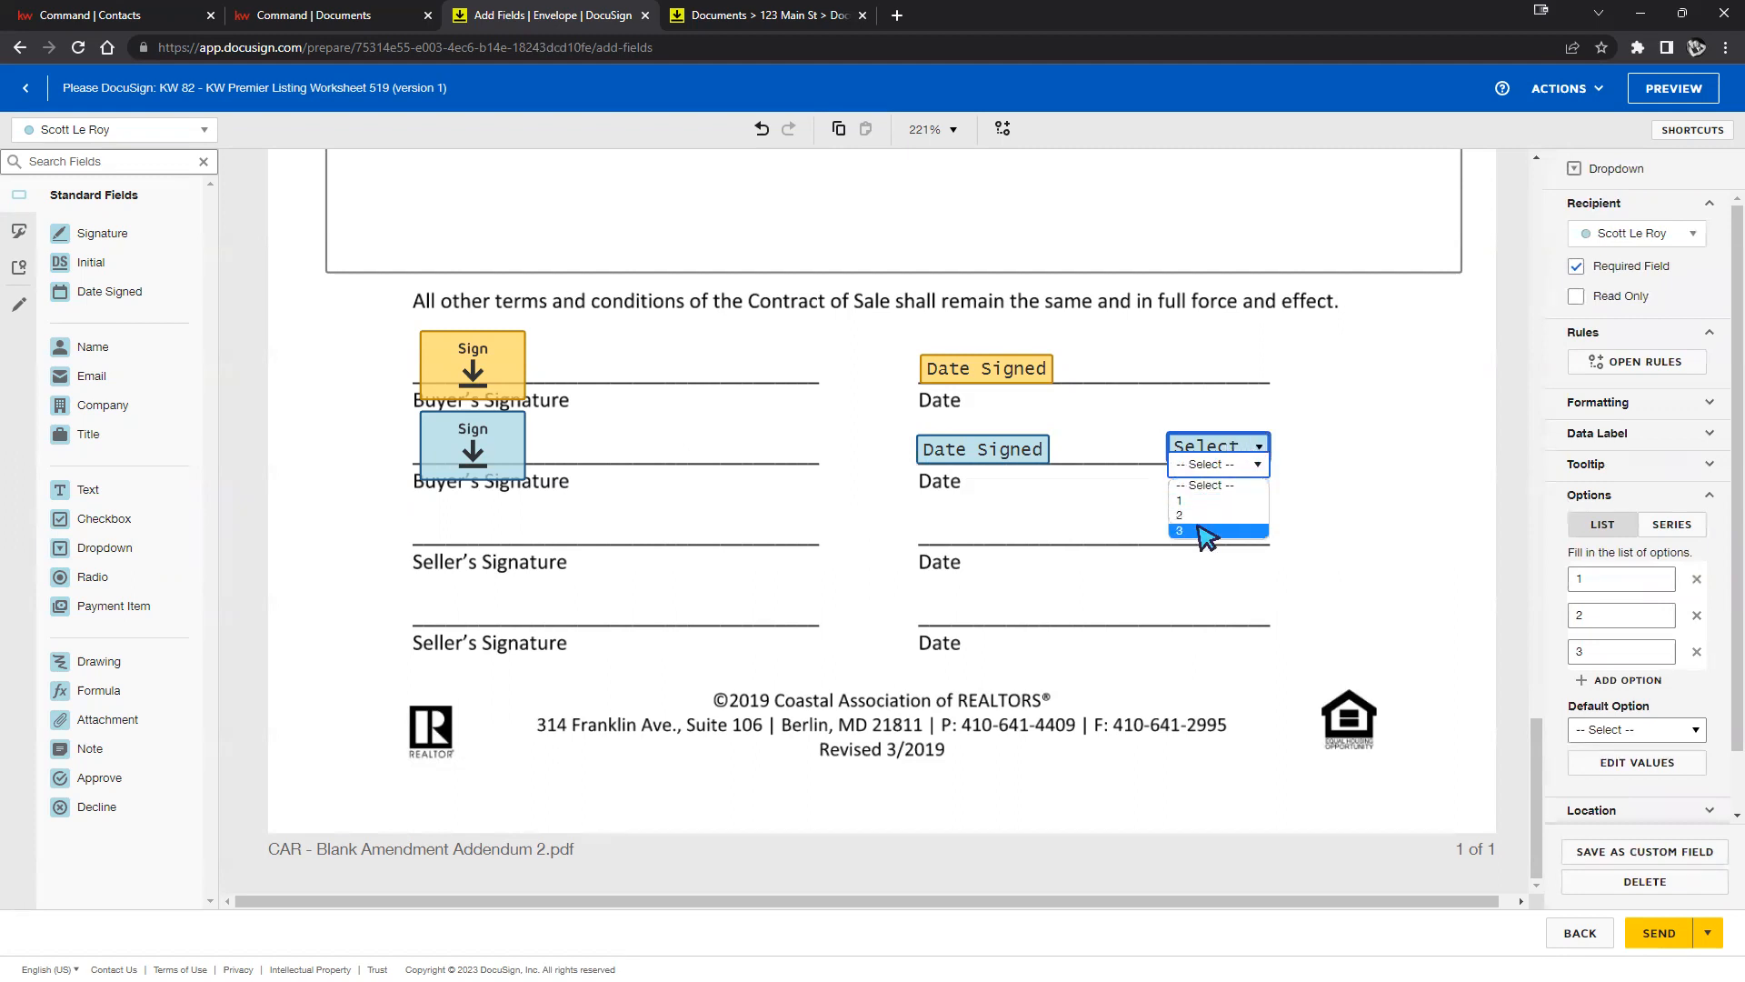
Set the dropdown's Default Option to 1.
{"action": "left_click", "coordinate": [1682, 730]}
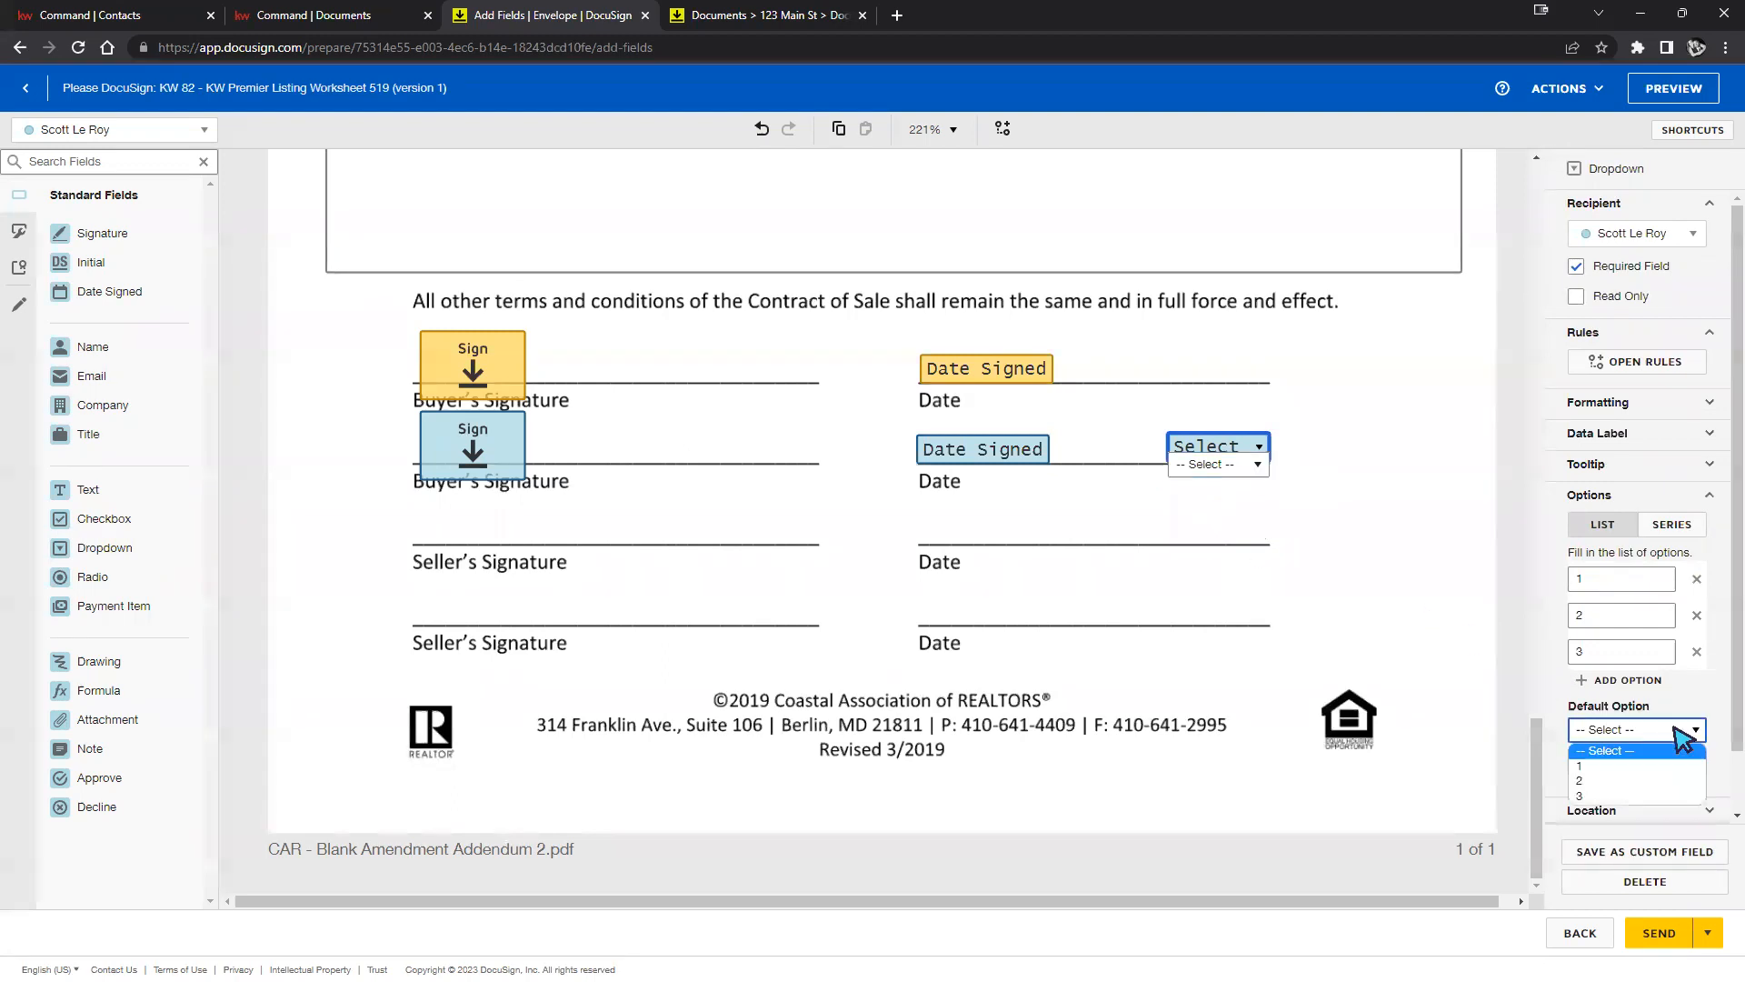
{"action": "left_click", "coordinate": [1643, 767]}
{"action": "left_click", "coordinate": [1300, 323]}
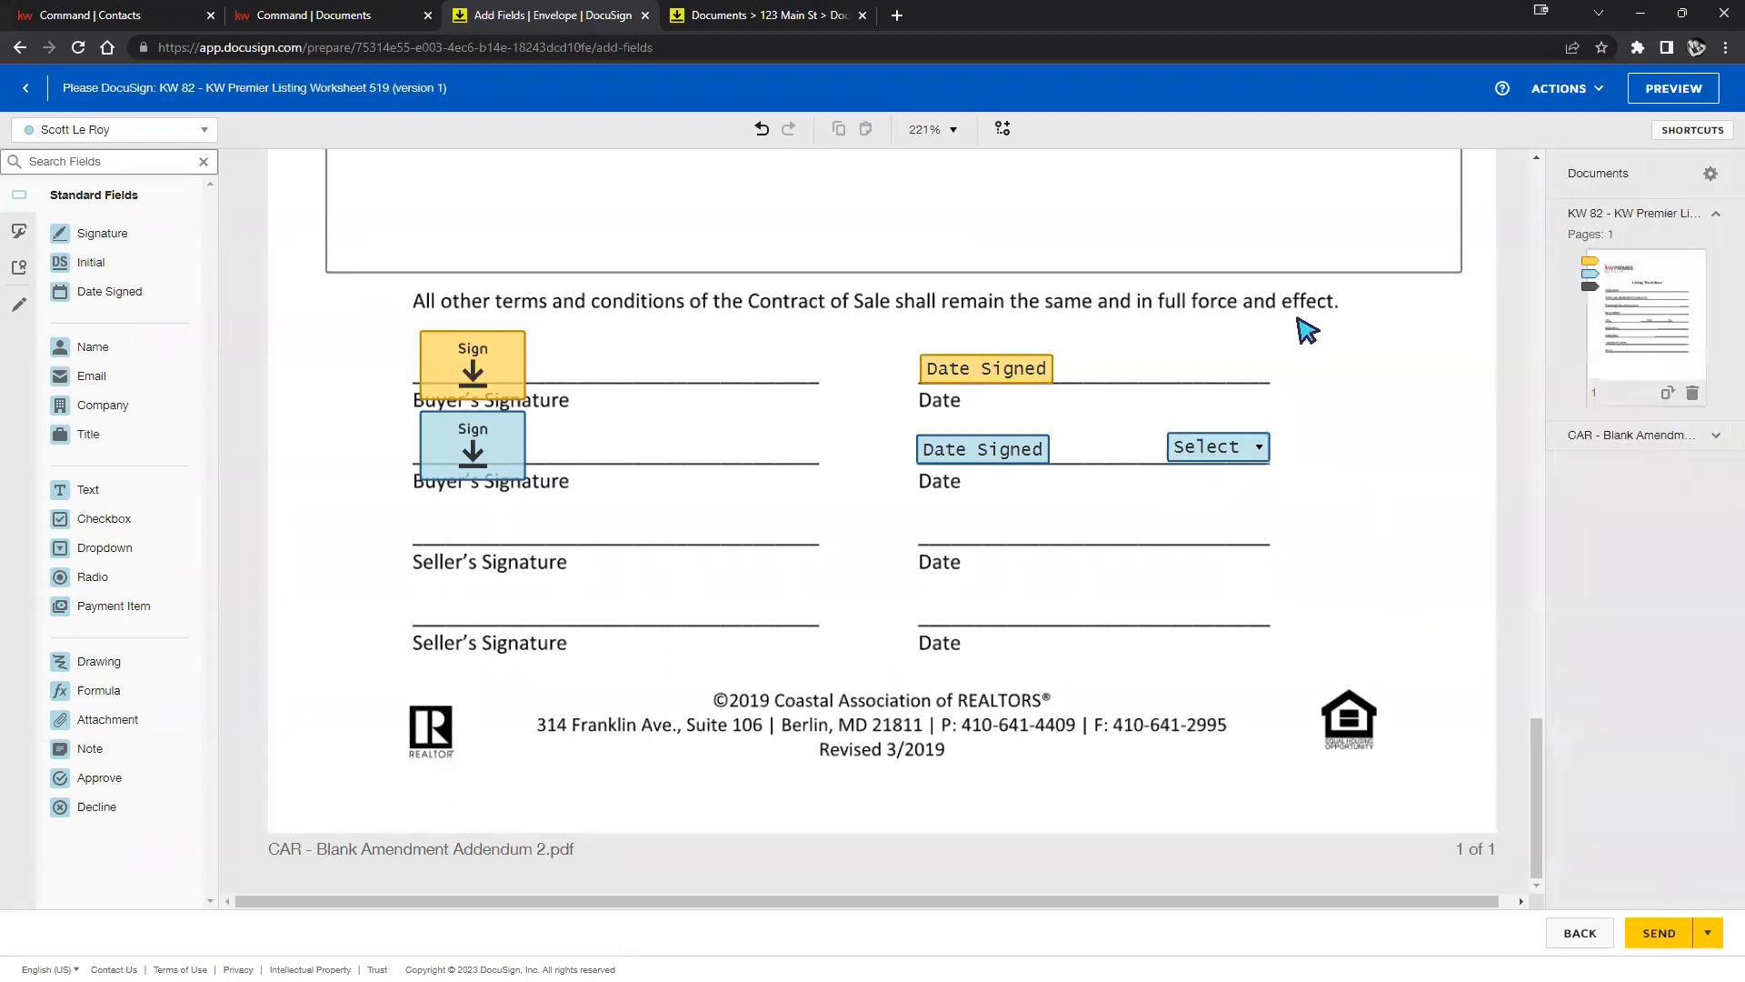
{"action": "left_click", "coordinate": [1196, 434]}
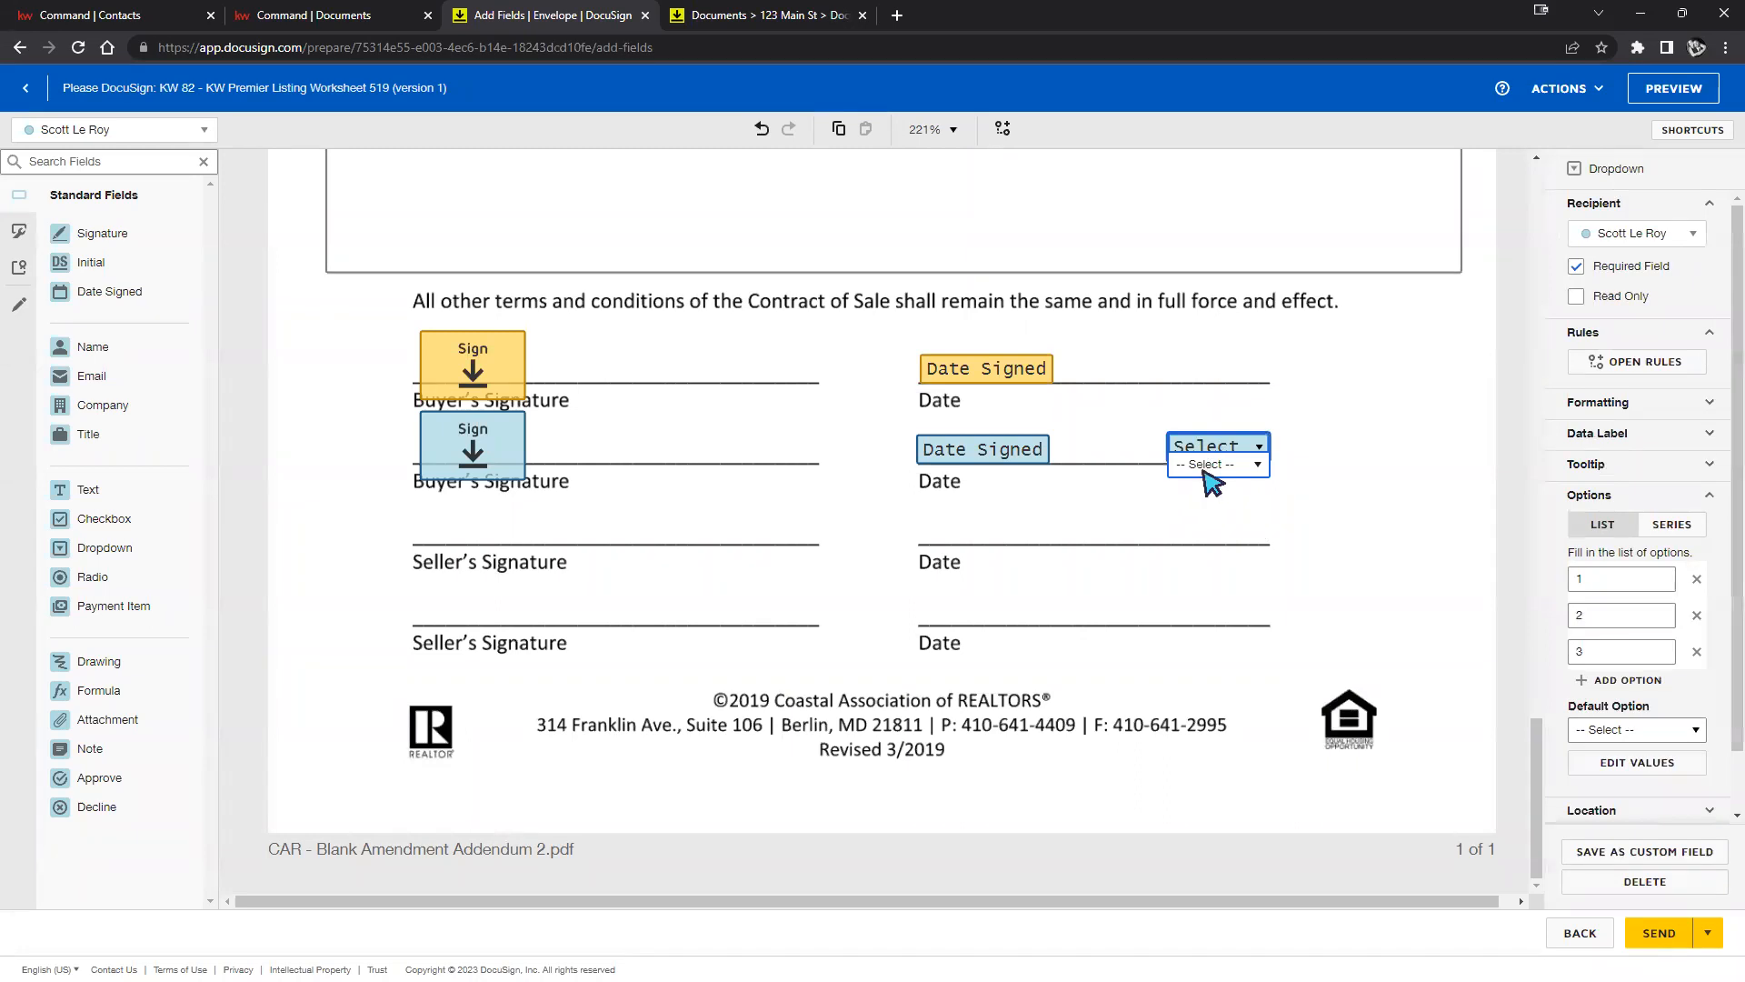
{"action": "left_click", "coordinate": [1662, 730]}
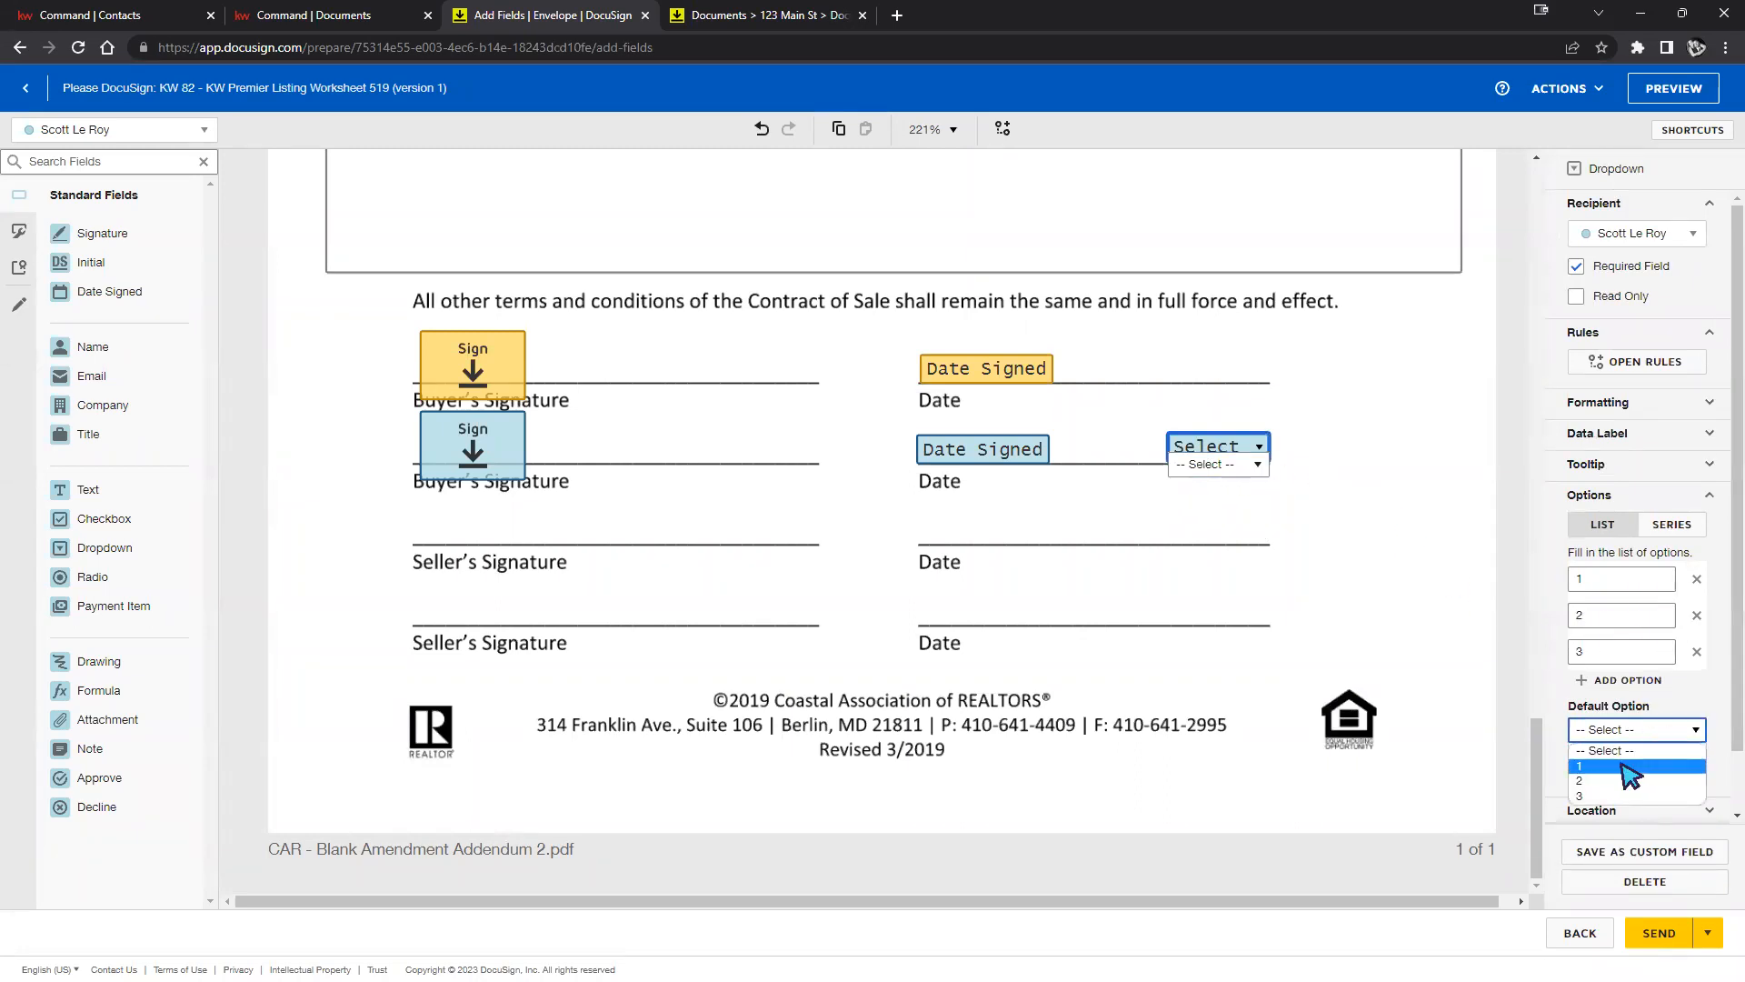
{"action": "left_click", "coordinate": [1632, 767]}
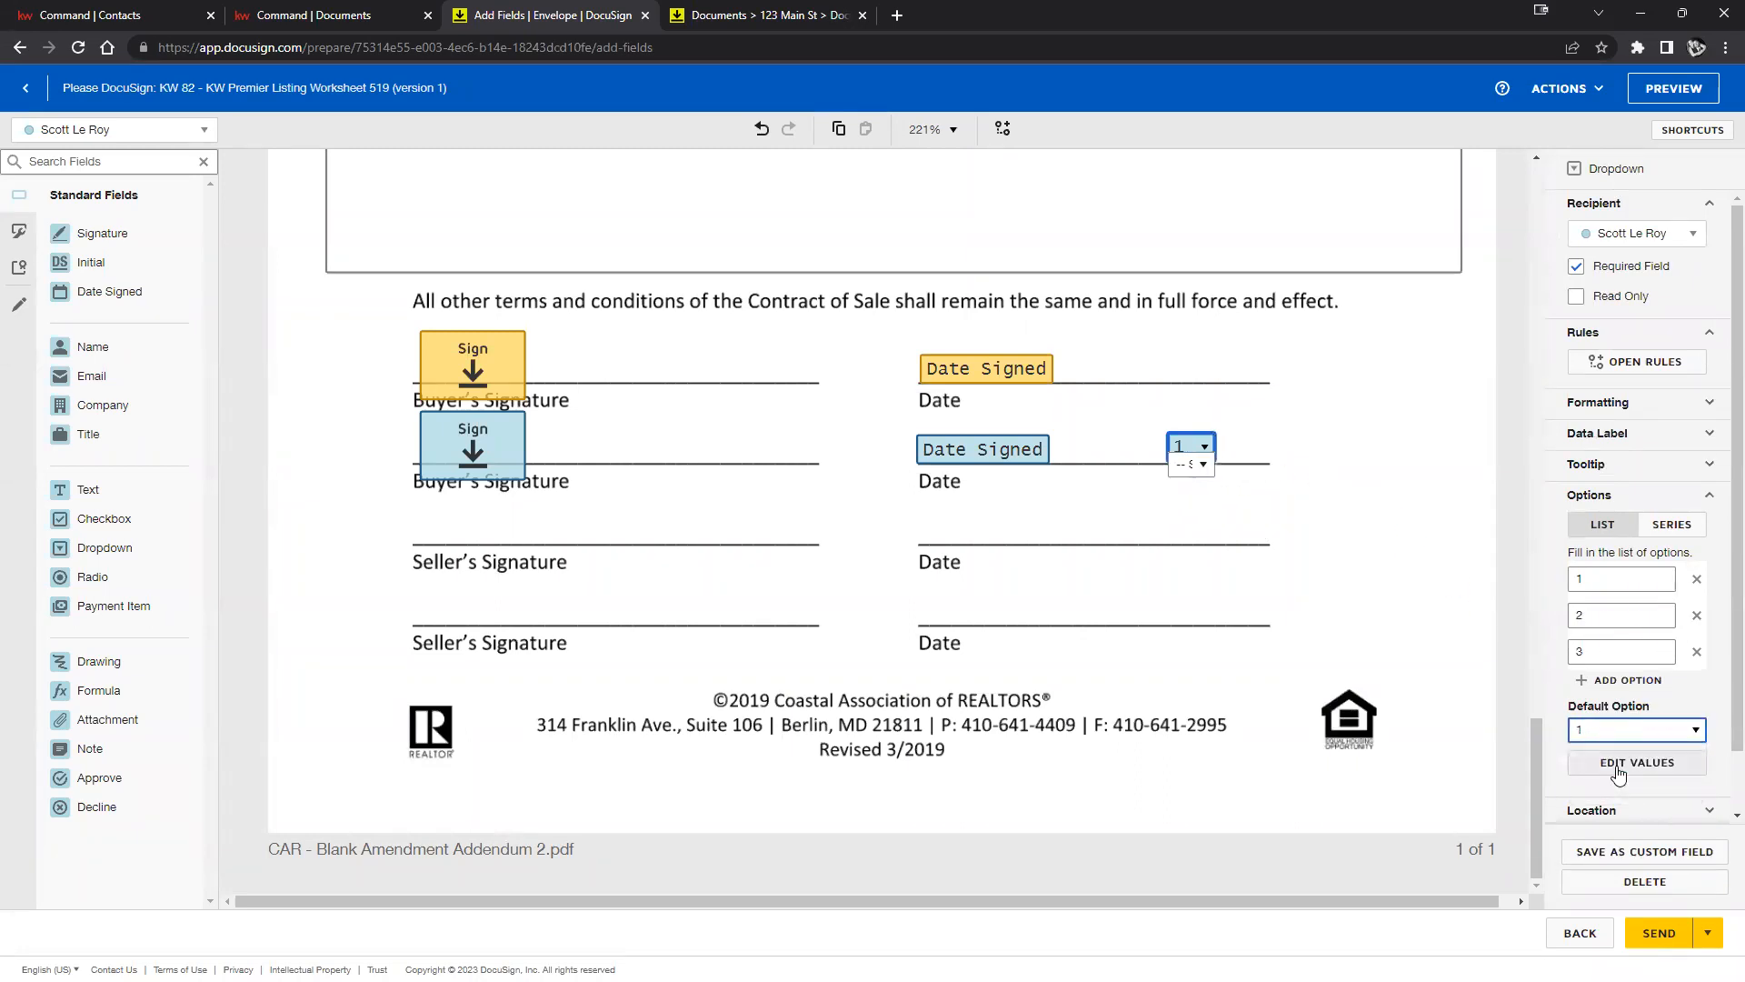
{"action": "left_click", "coordinate": [1420, 606]}
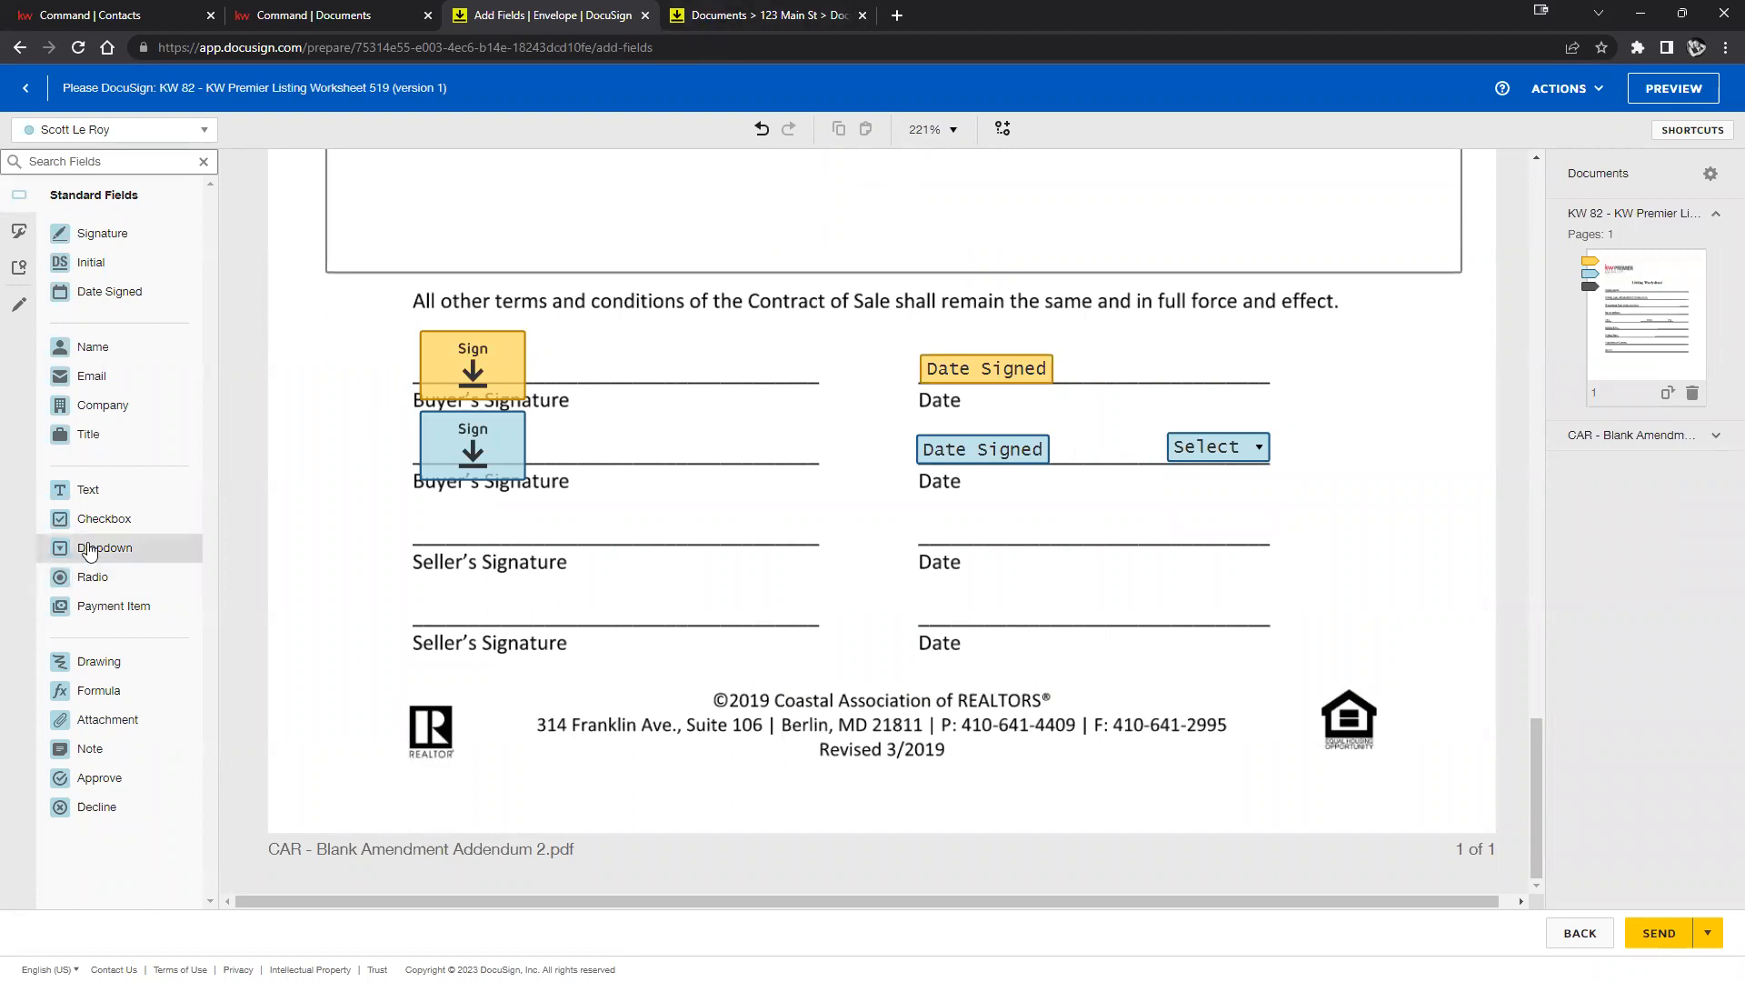
Open the envelope's recipient preview.
{"action": "scroll", "coordinate": [764, 736], "scroll_direction": "up", "scroll_amount": 2}
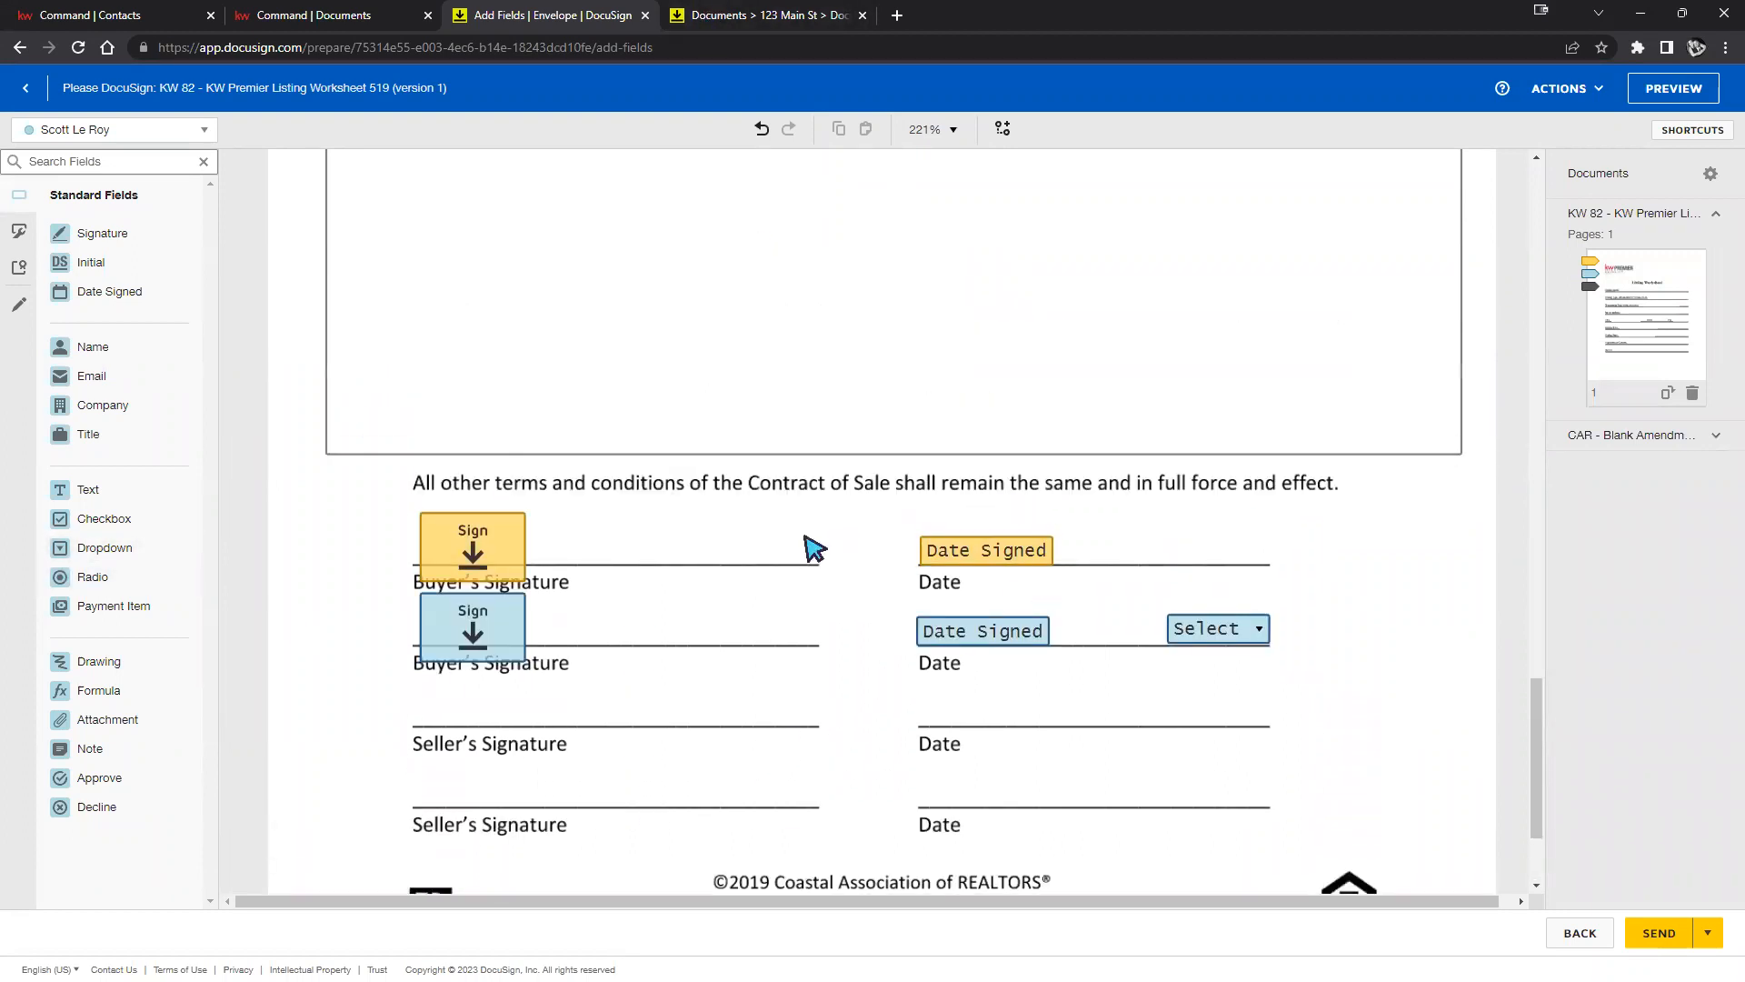
{"action": "scroll", "coordinate": [974, 468], "scroll_direction": "up", "scroll_amount": 10}
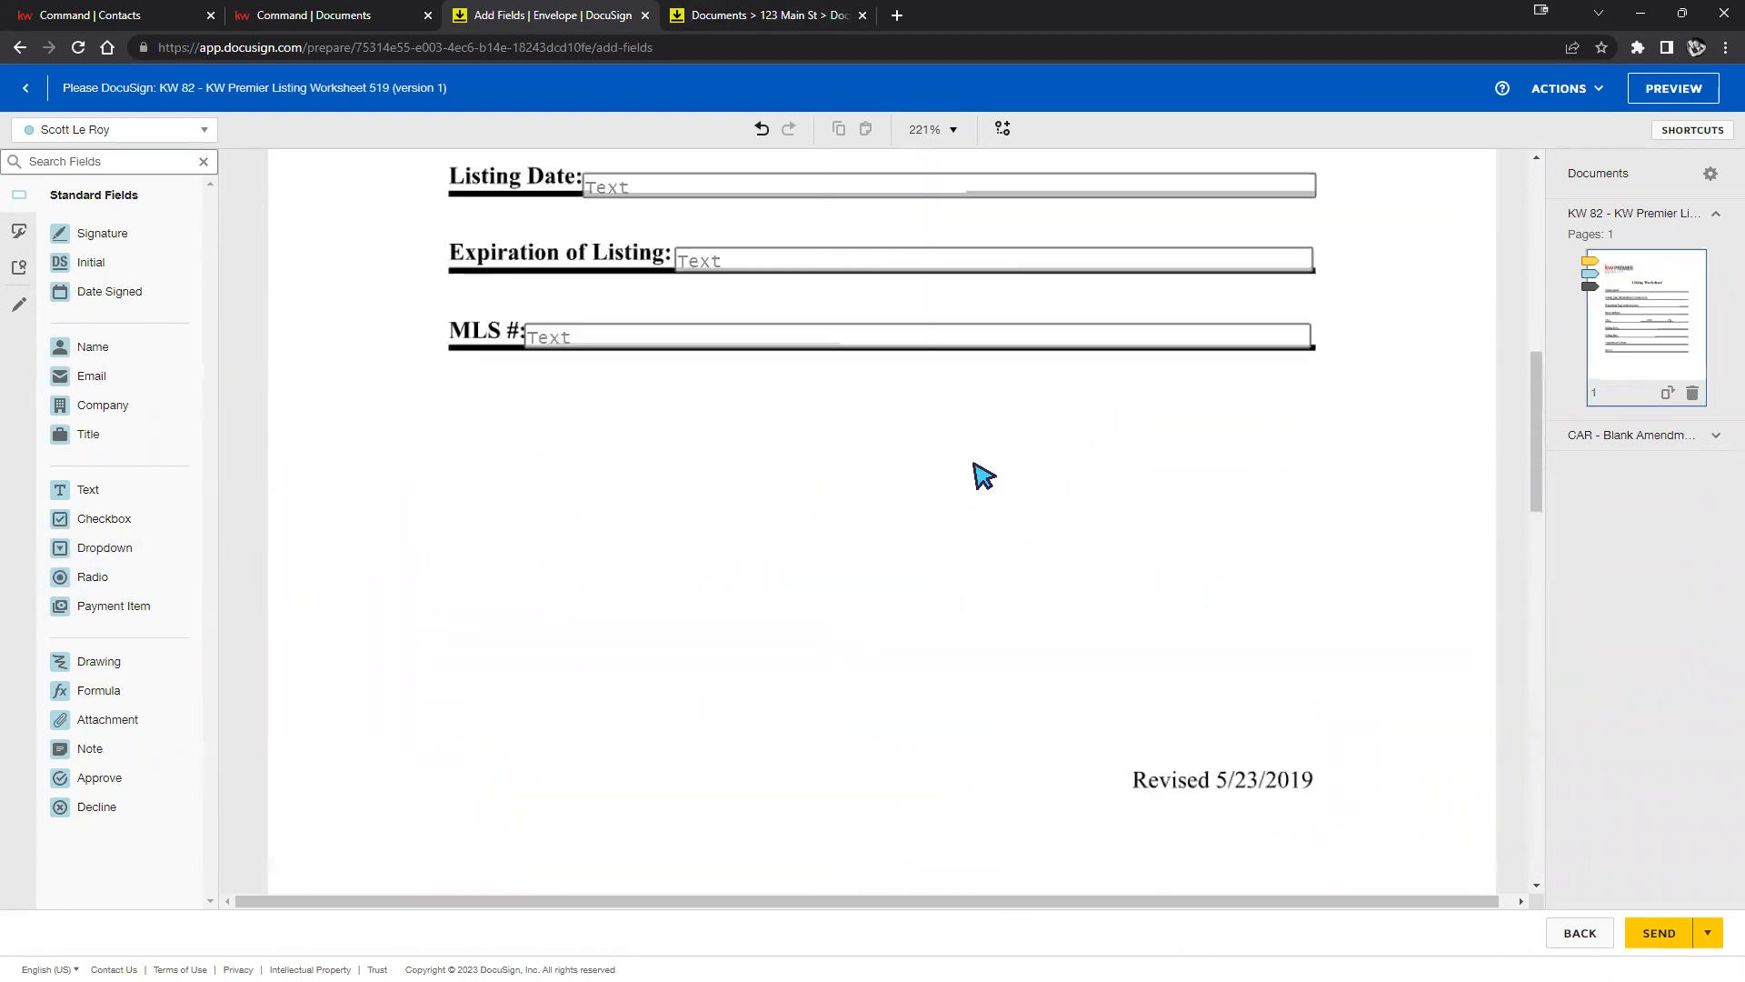
{"action": "scroll", "coordinate": [984, 474], "scroll_direction": "up", "scroll_amount": 10}
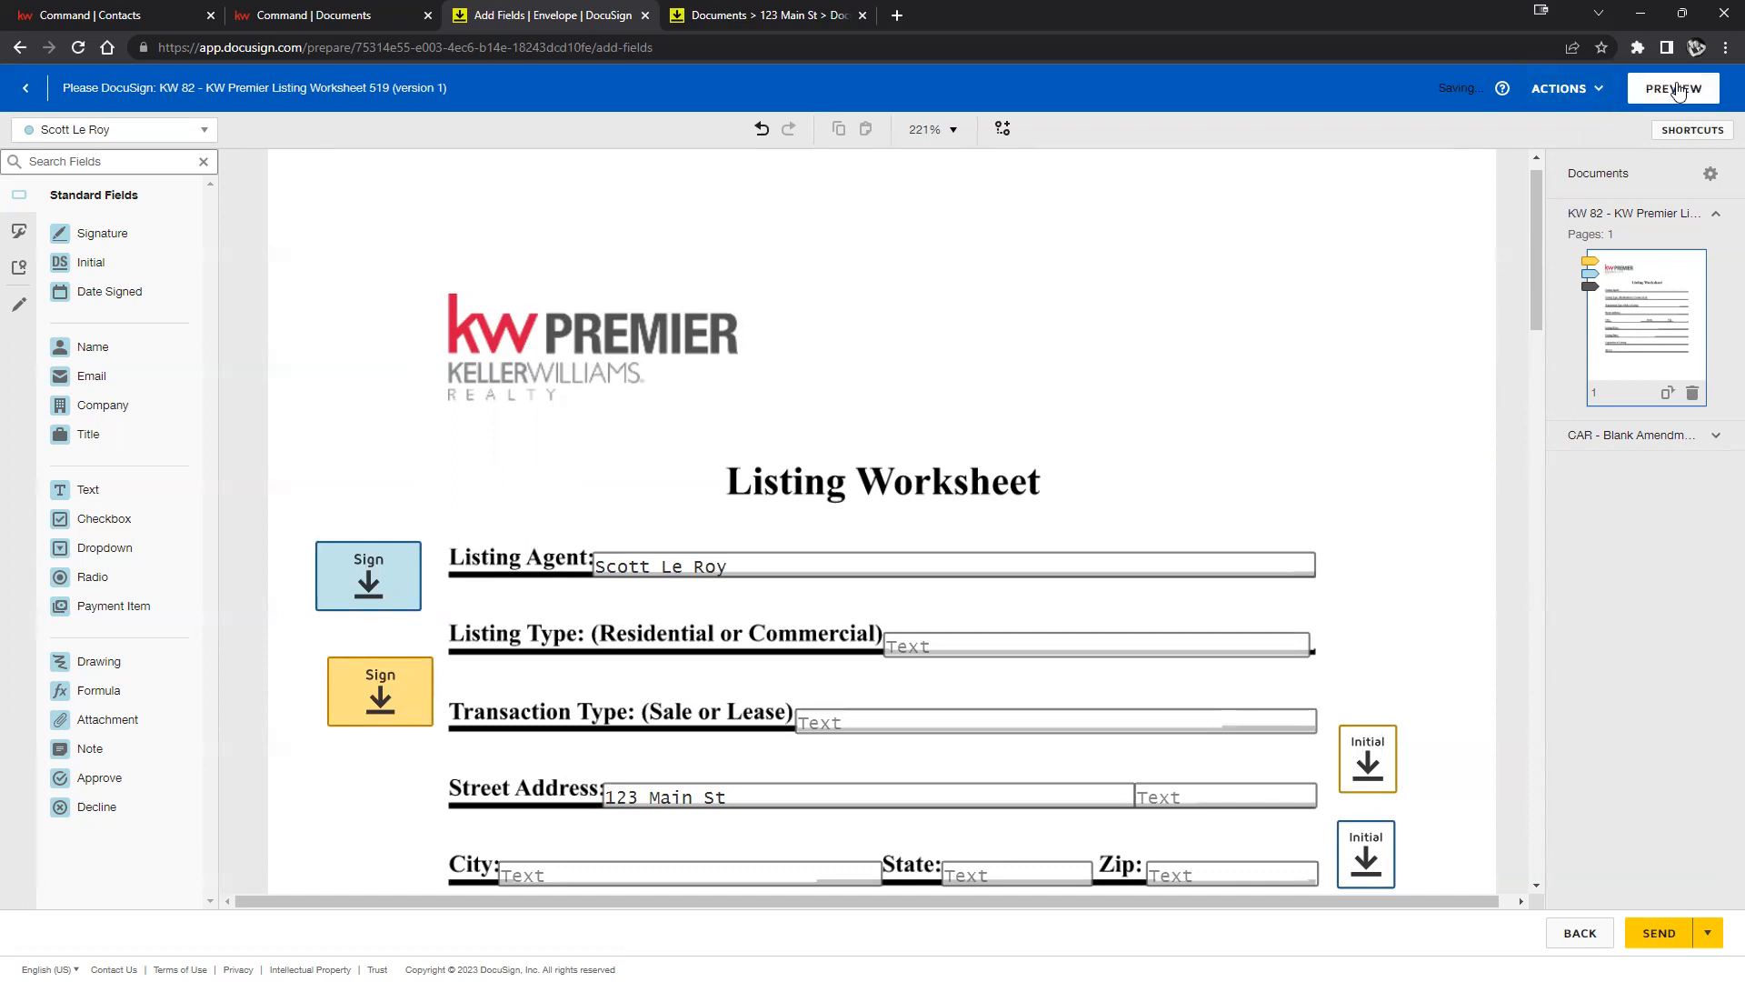
{"action": "left_click", "coordinate": [1679, 92]}
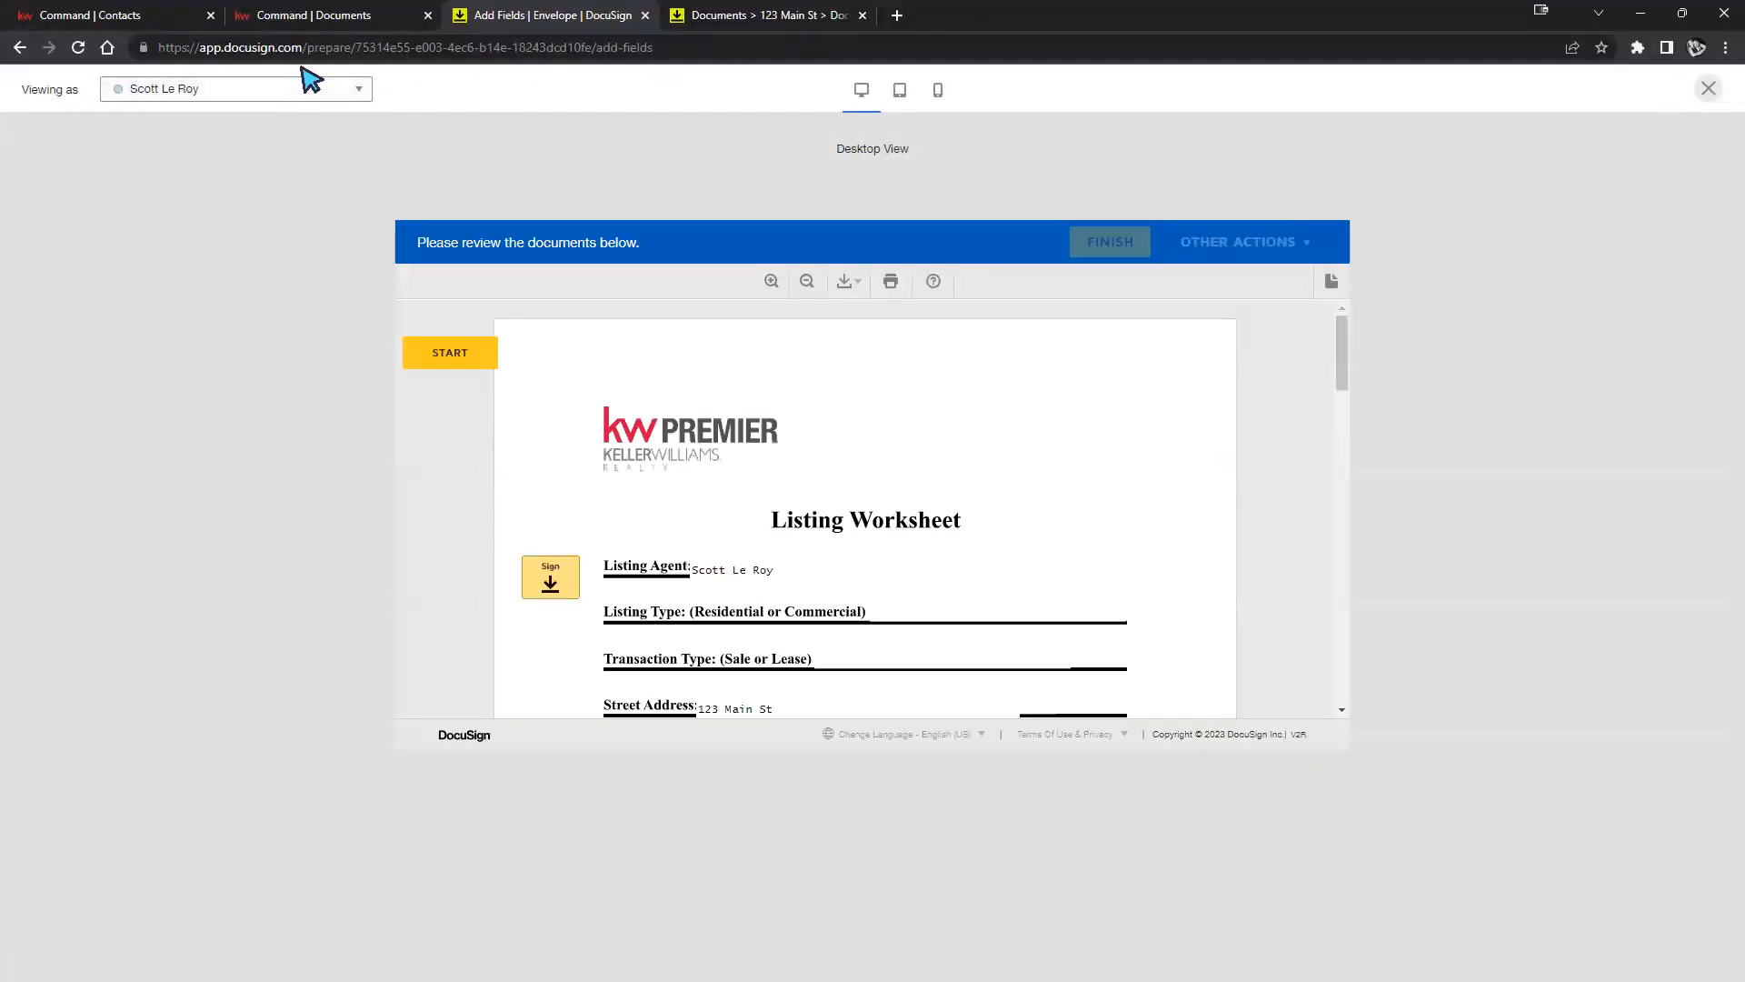
{"action": "scroll", "coordinate": [999, 605], "scroll_direction": "down", "scroll_amount": 10}
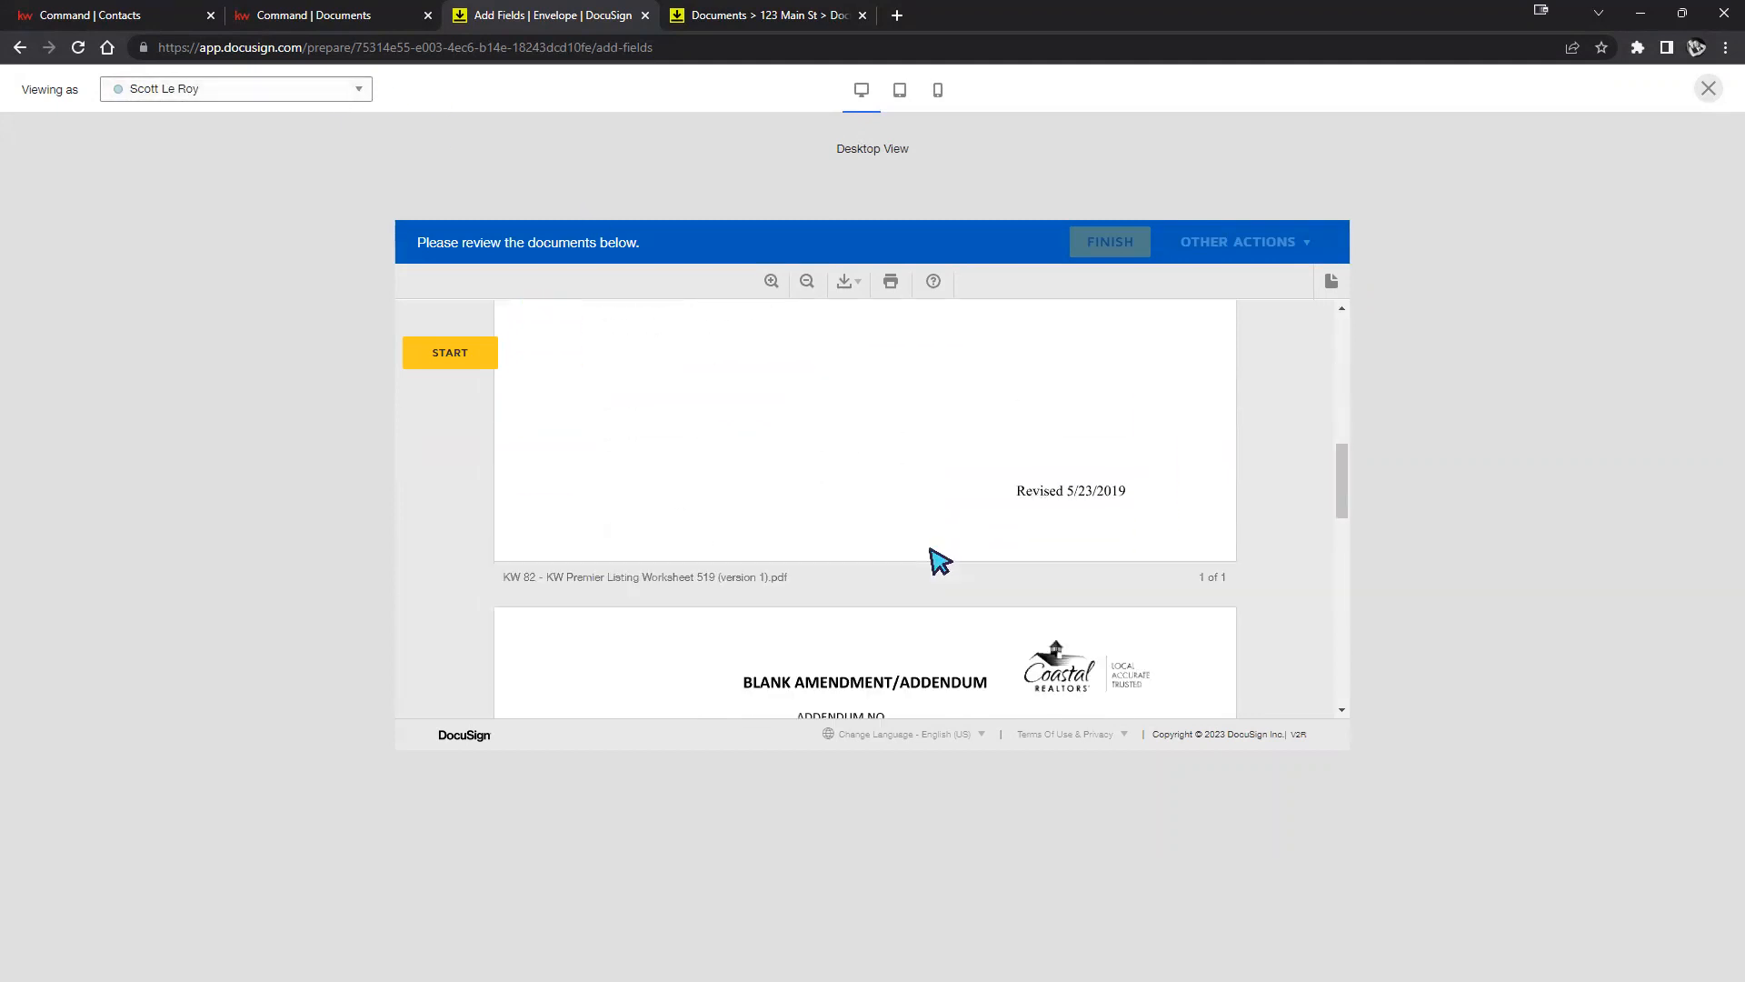
{"action": "scroll", "coordinate": [682, 399], "scroll_direction": "up", "scroll_amount": 12}
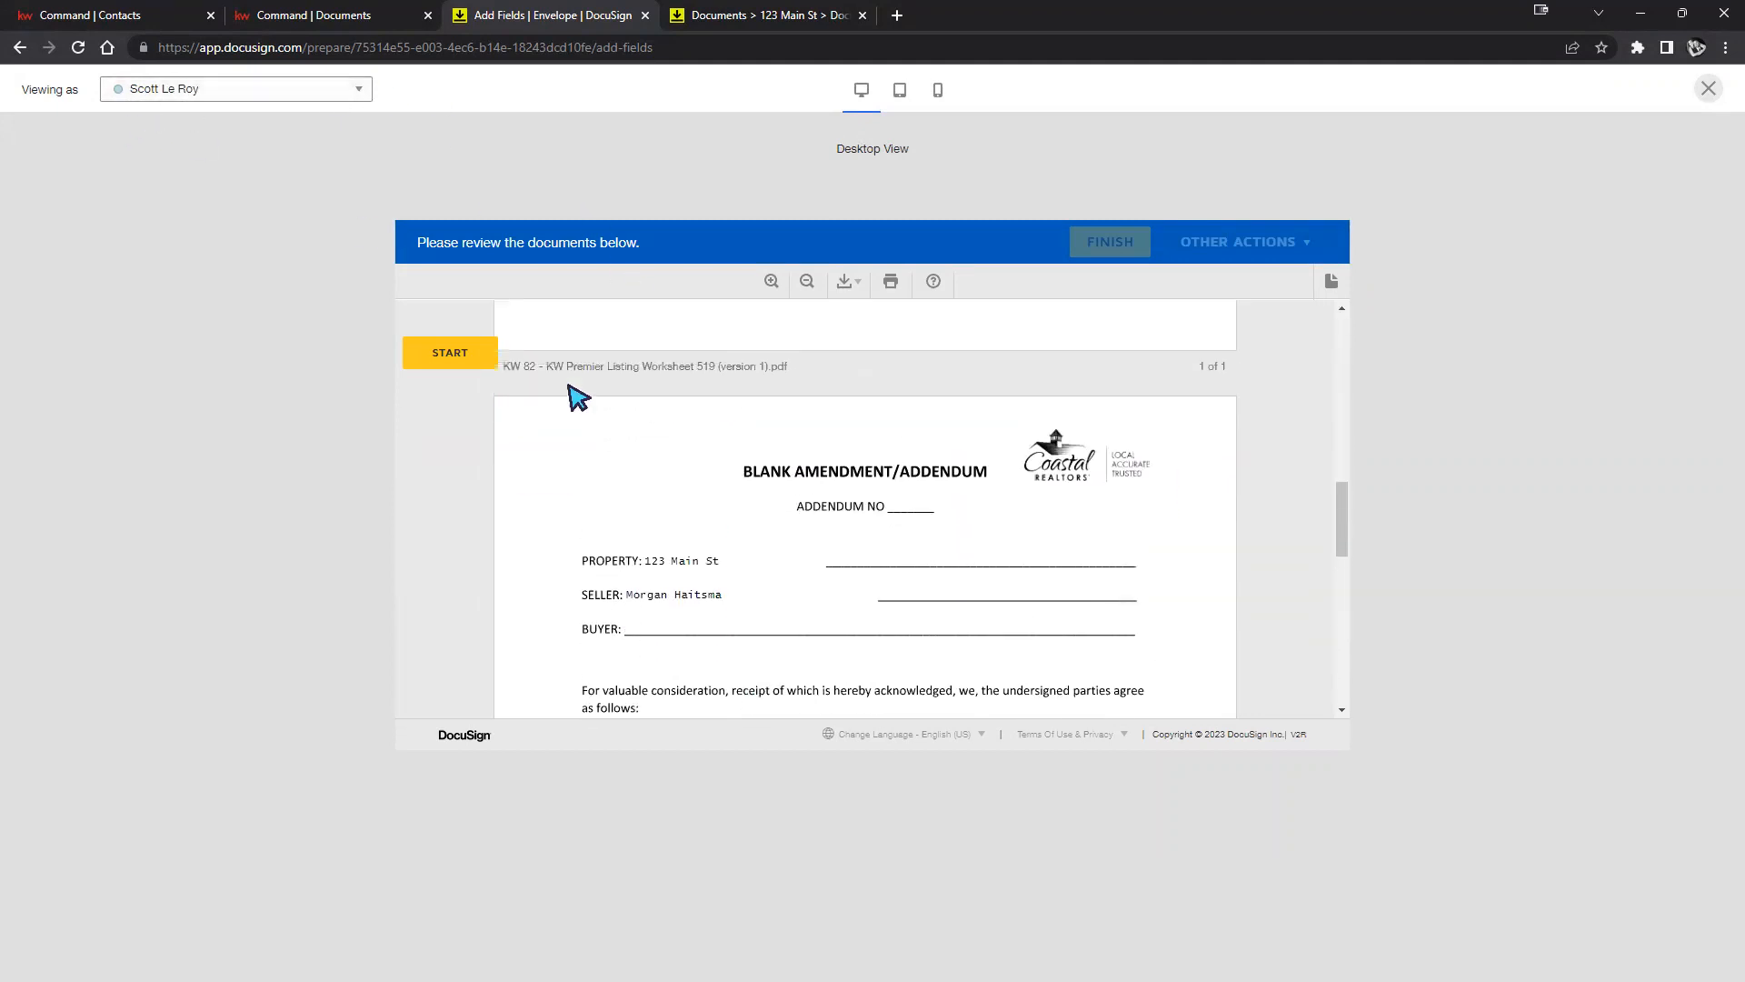
Sign the Buyer's Signature line, choose 2 in the dropdown, and close the preview.
{"action": "left_click", "coordinate": [444, 361]}
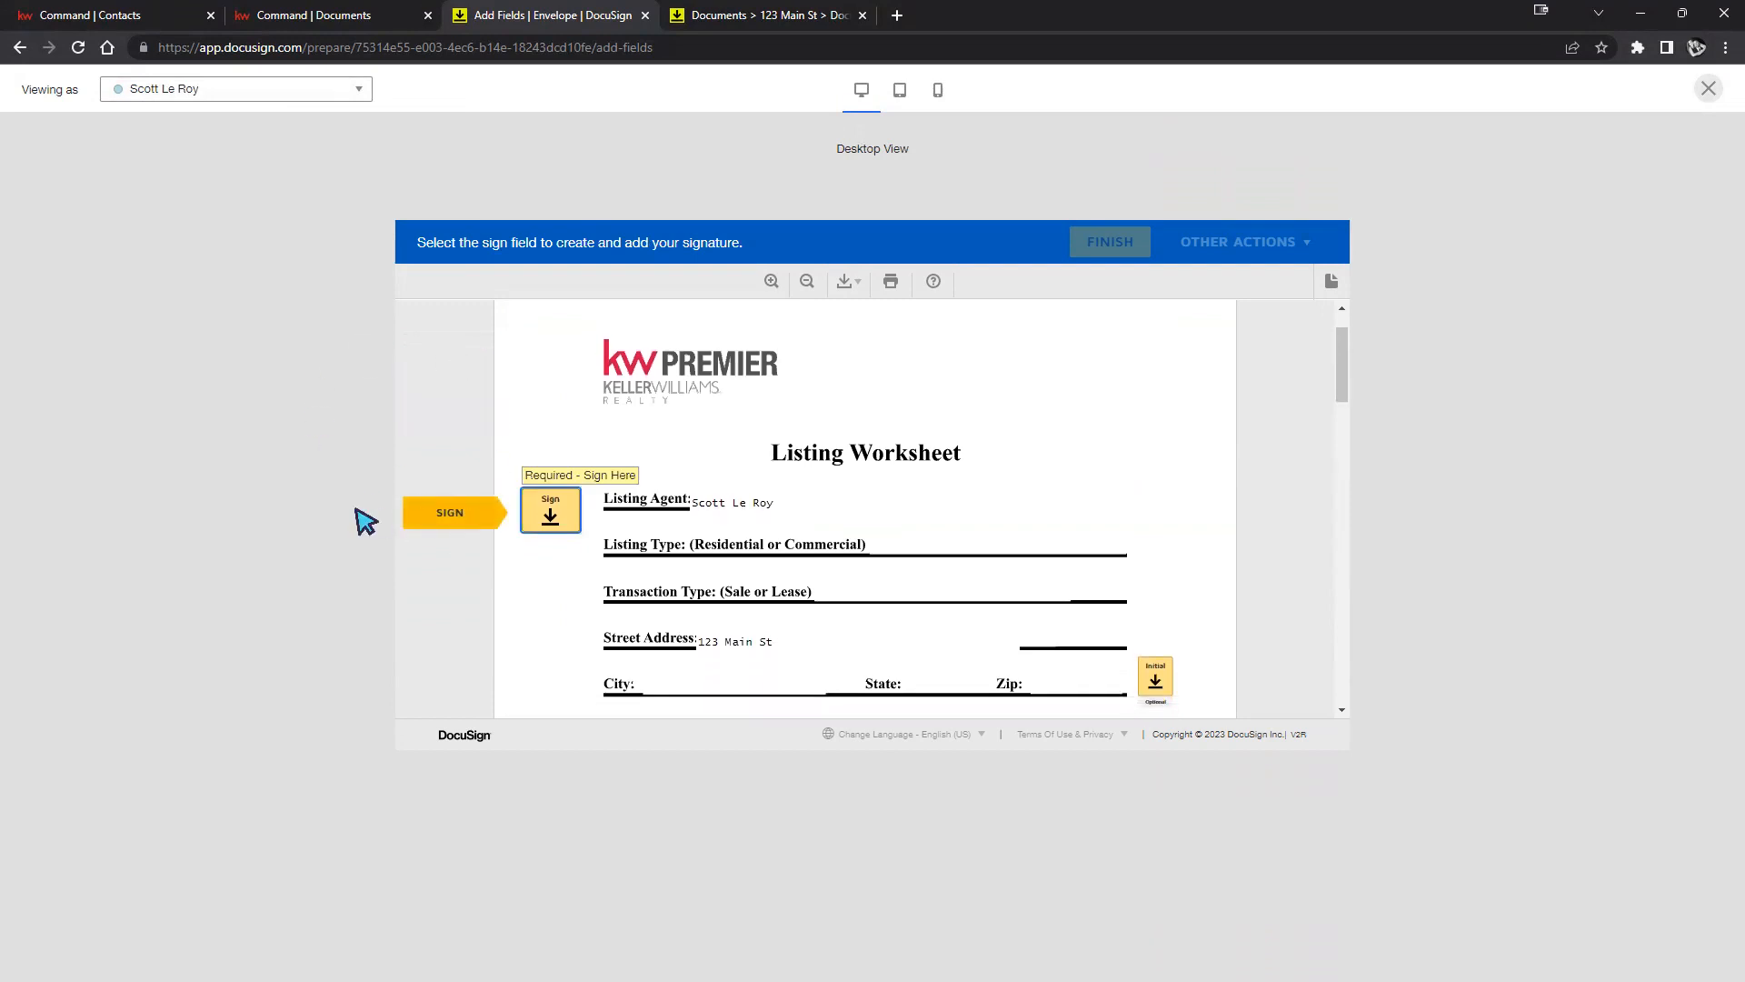
{"action": "left_click", "coordinate": [427, 512]}
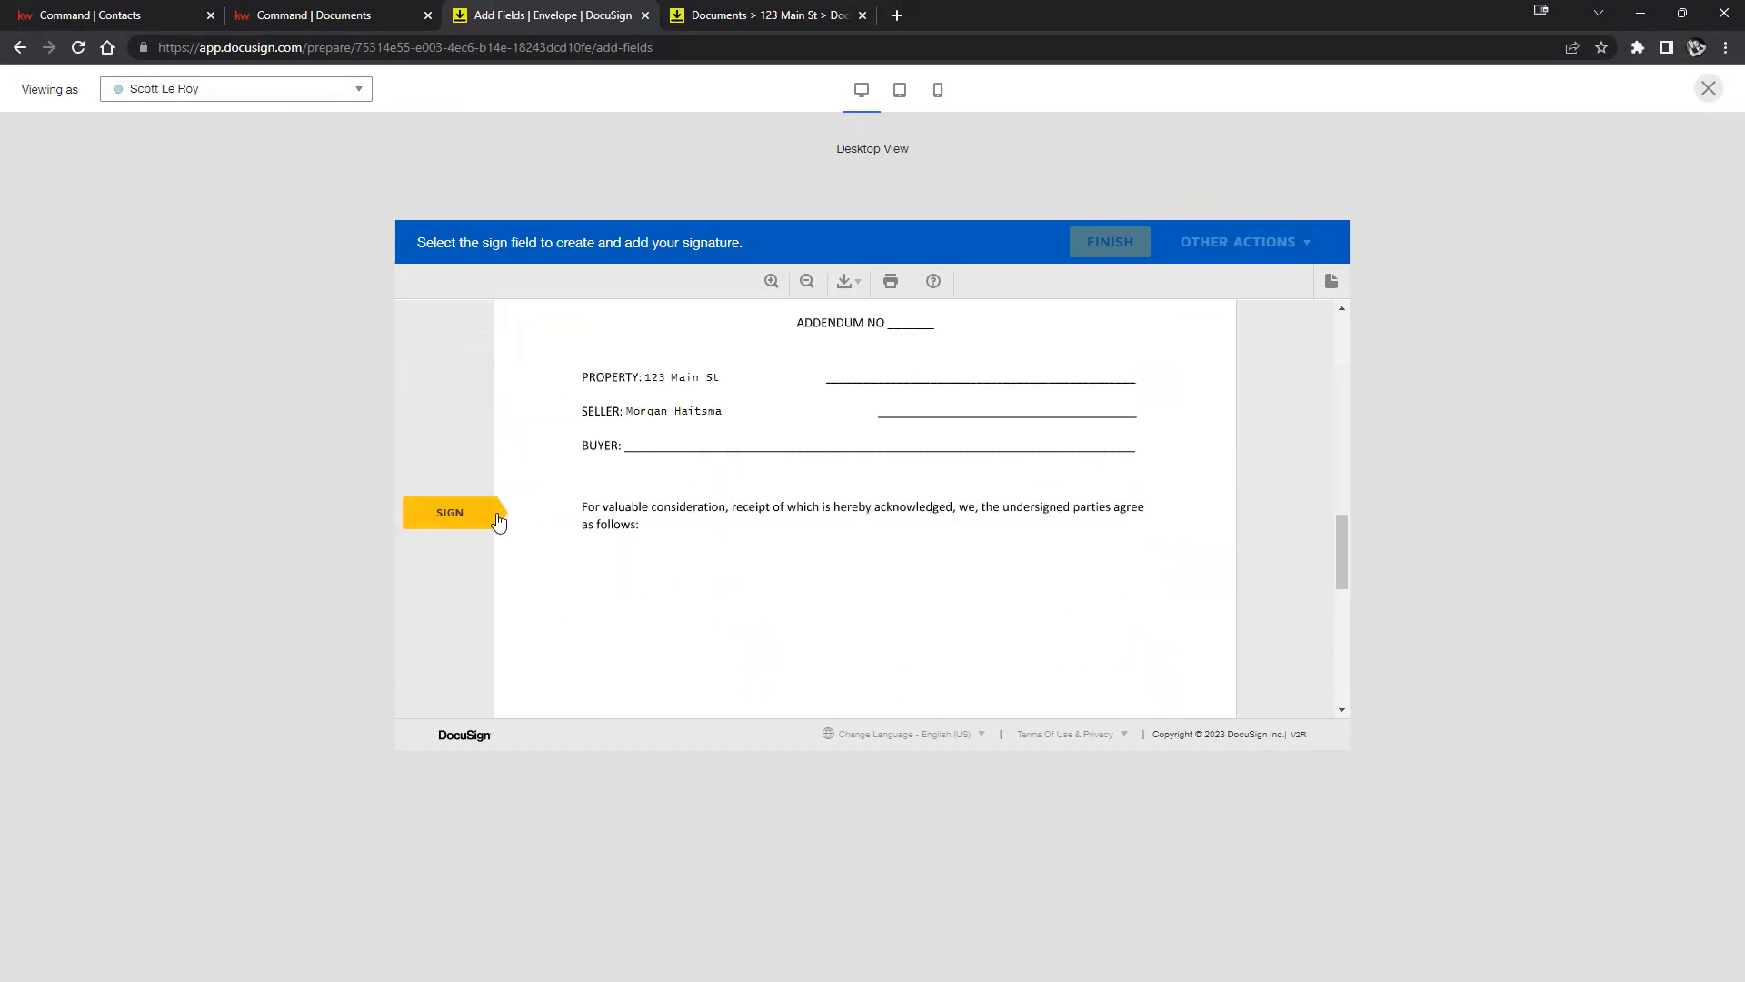
{"action": "left_click", "coordinate": [595, 525]}
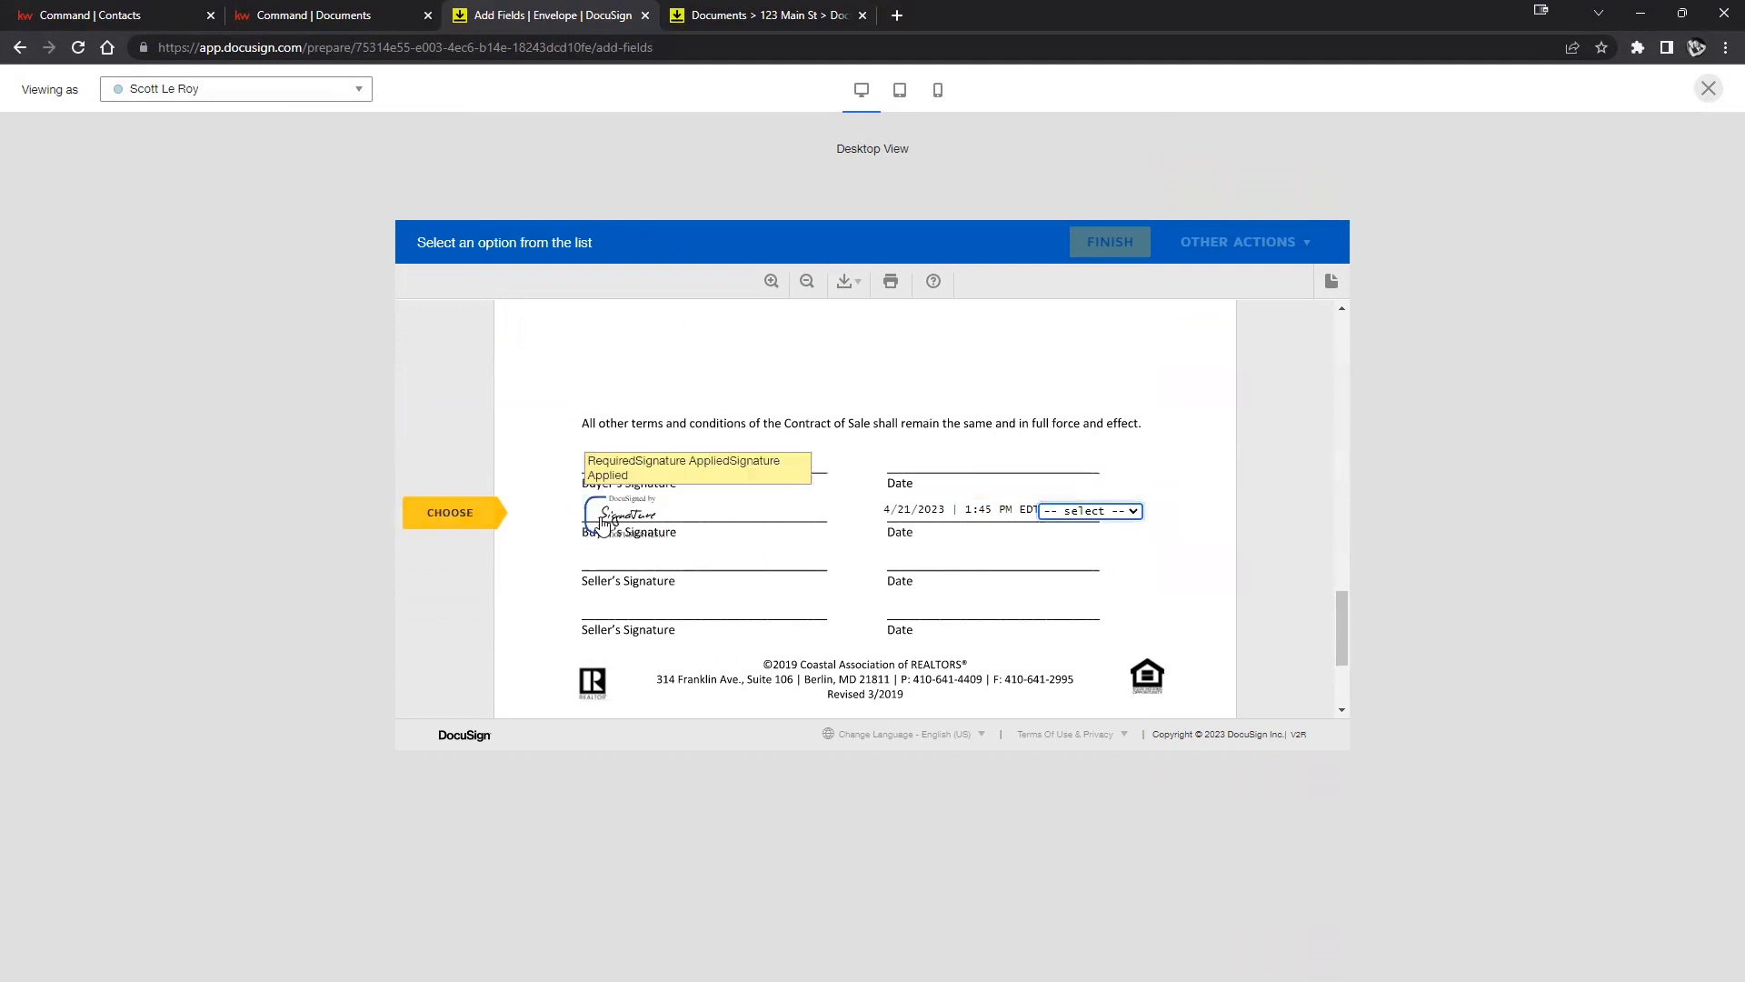
{"action": "left_click", "coordinate": [1104, 510]}
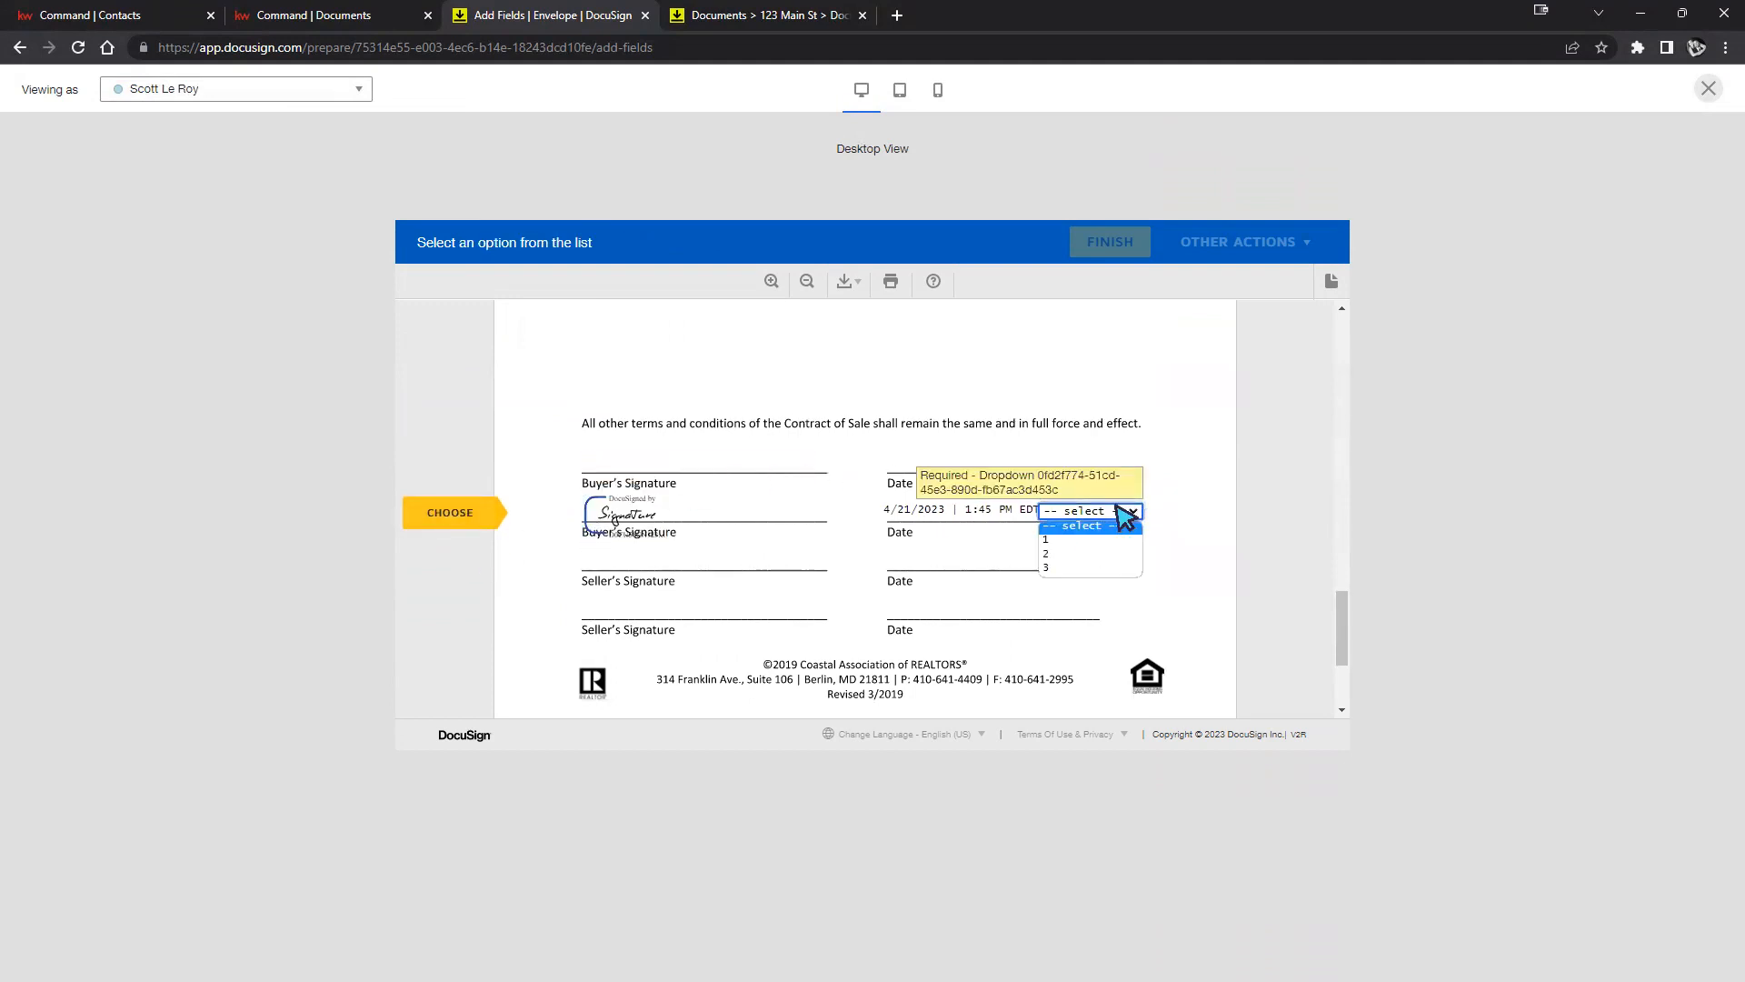
{"action": "left_click", "coordinate": [1102, 552]}
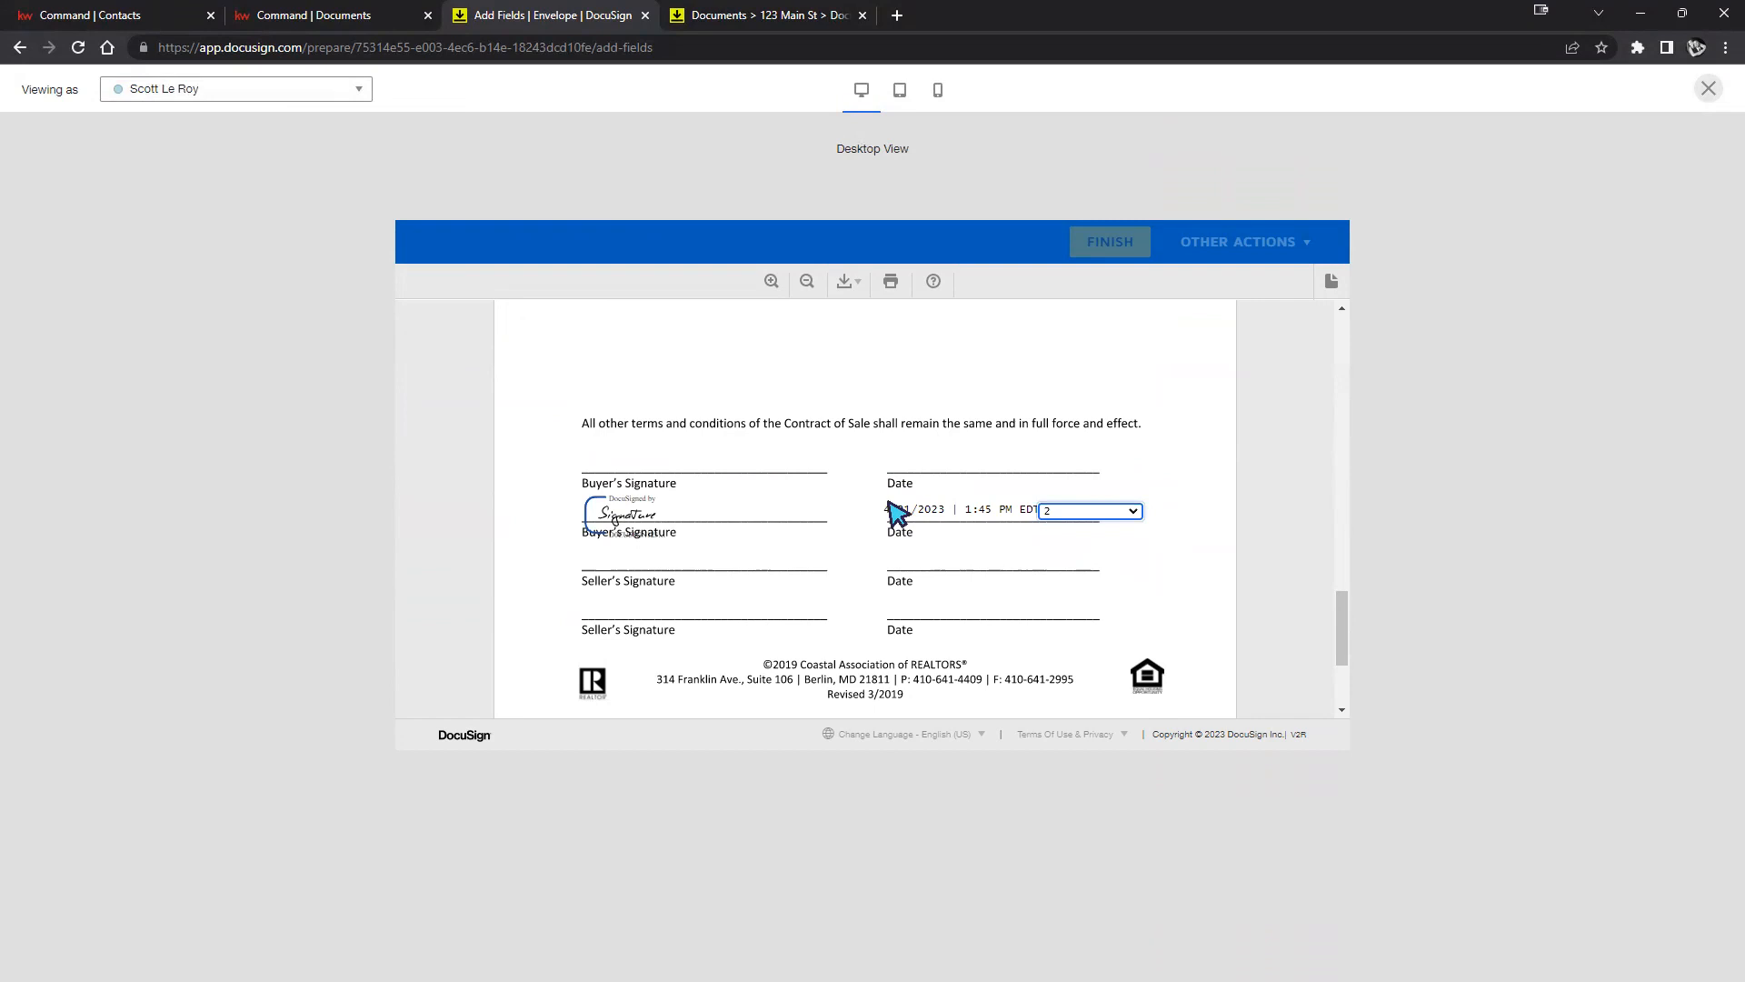
{"action": "left_click_drag", "start_coordinate": [889, 510], "coordinate": [1157, 502]}
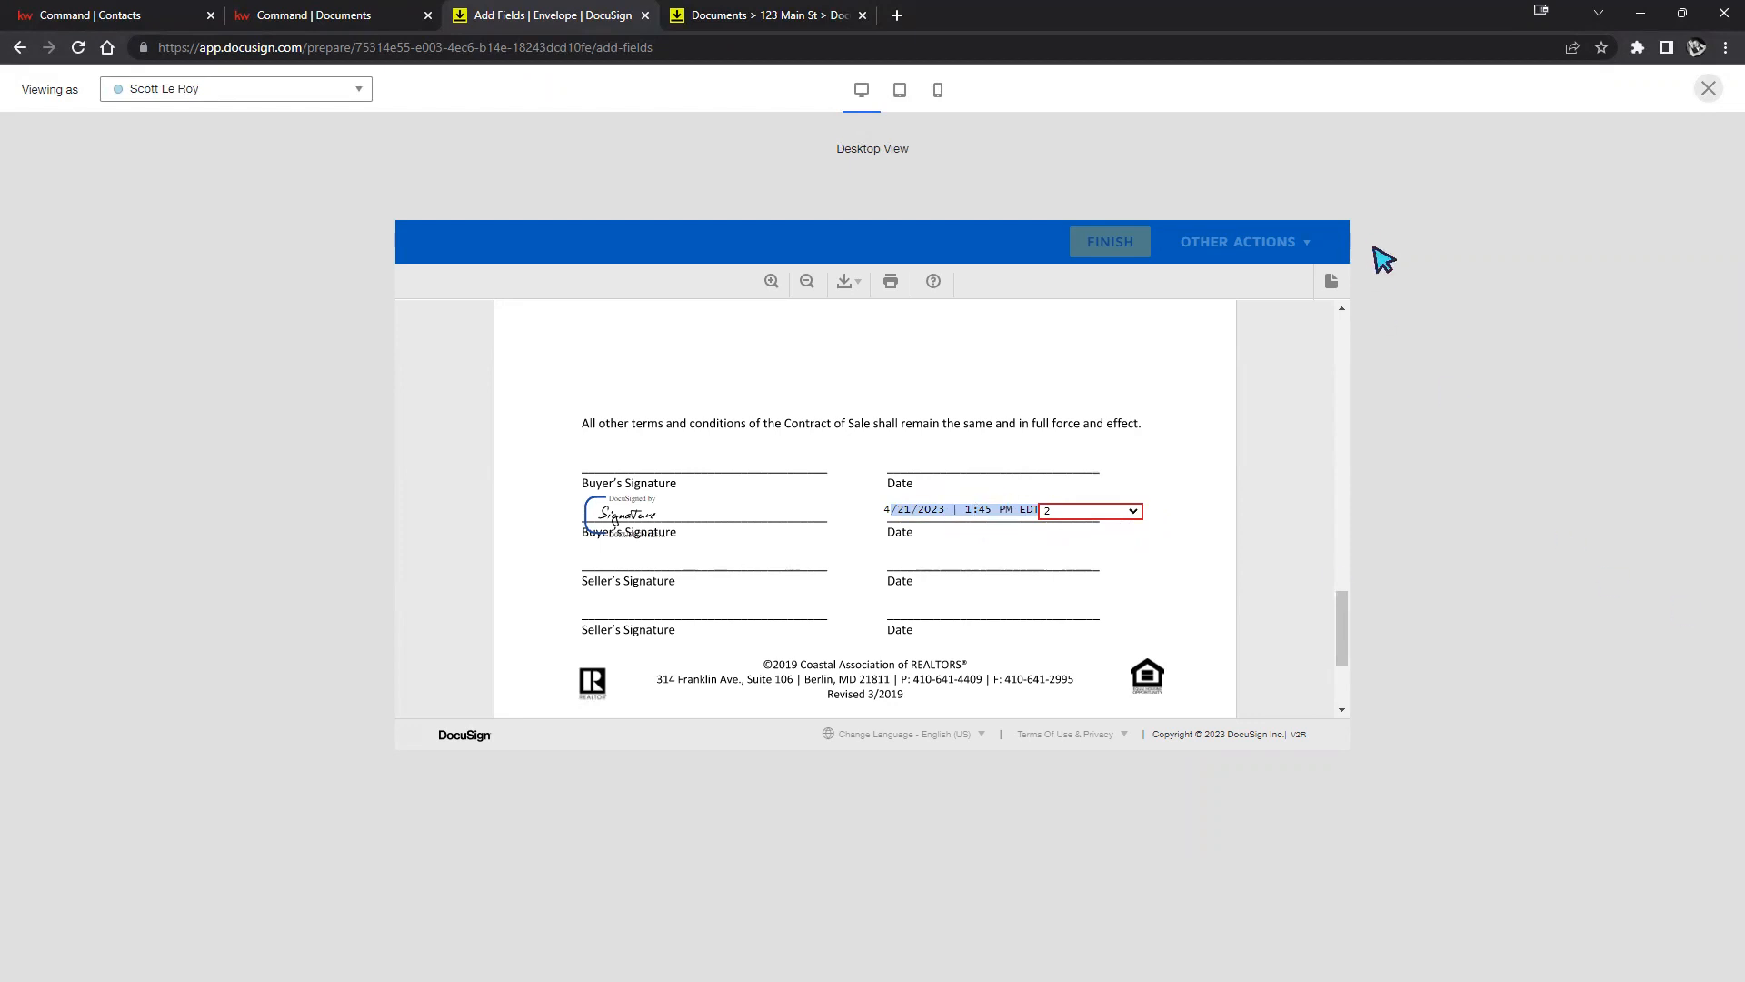
{"action": "left_click", "coordinate": [1709, 89]}
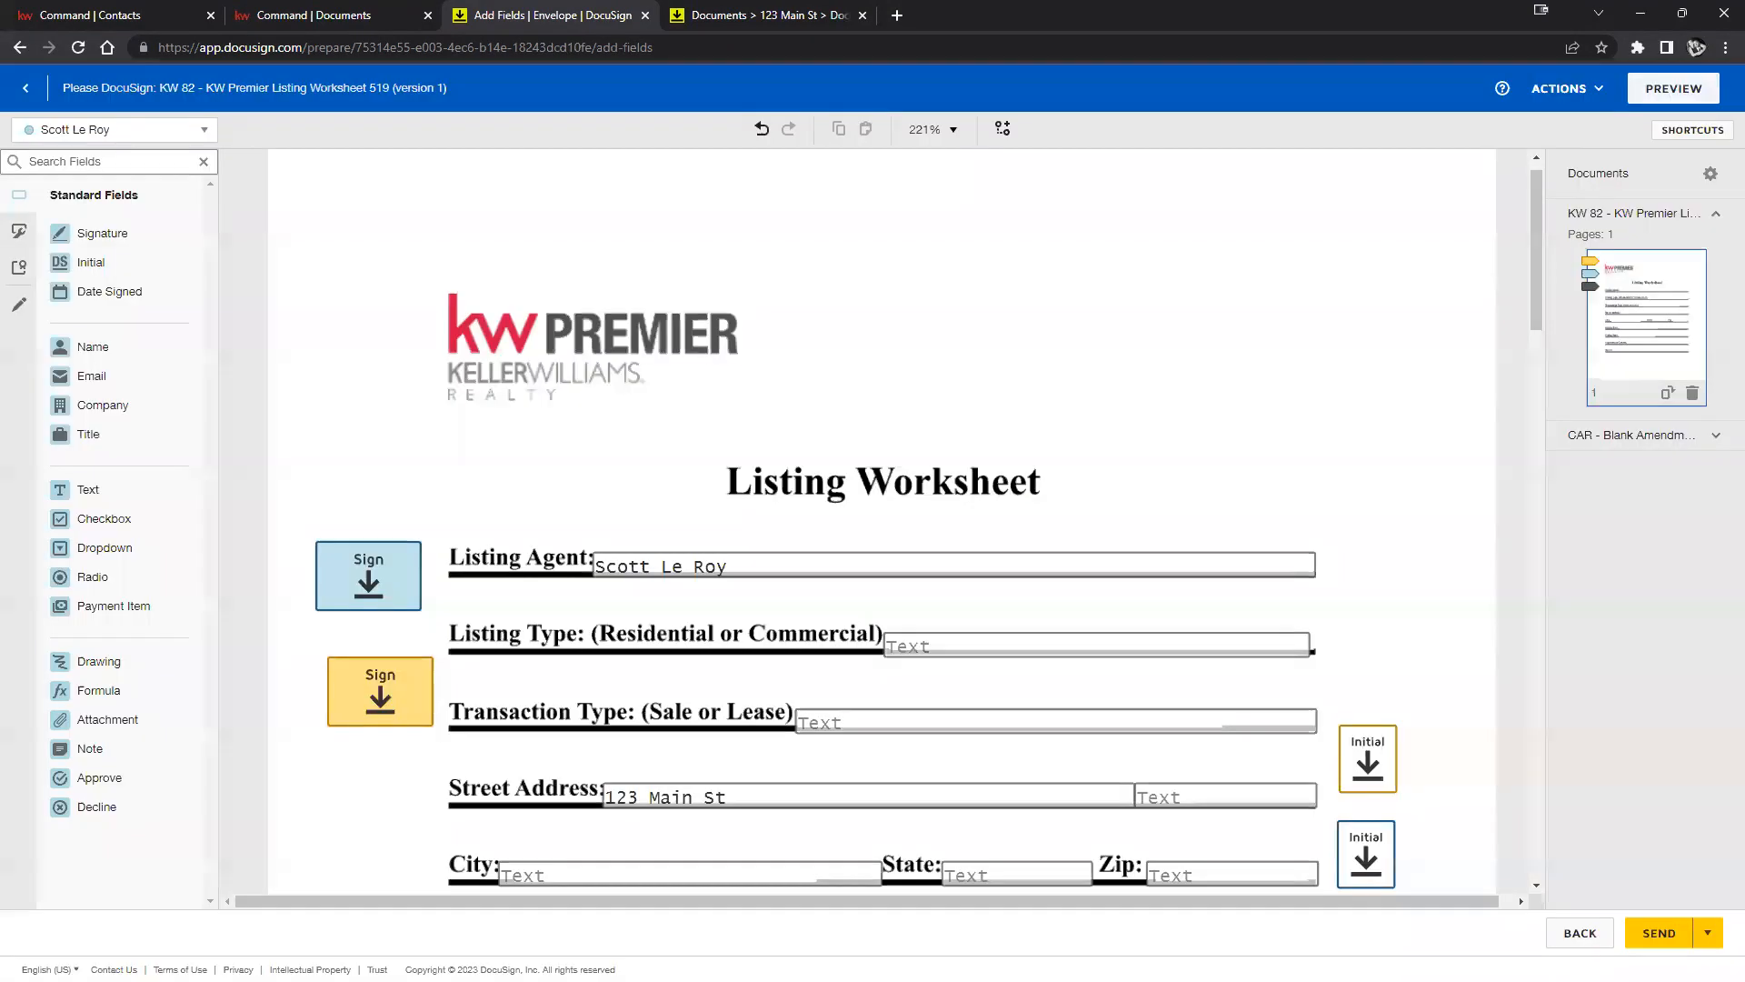
Send the envelope, then open the Listing Worksheet envelope under the room's Documents > Envelopes.
{"action": "left_click", "coordinate": [1647, 925]}
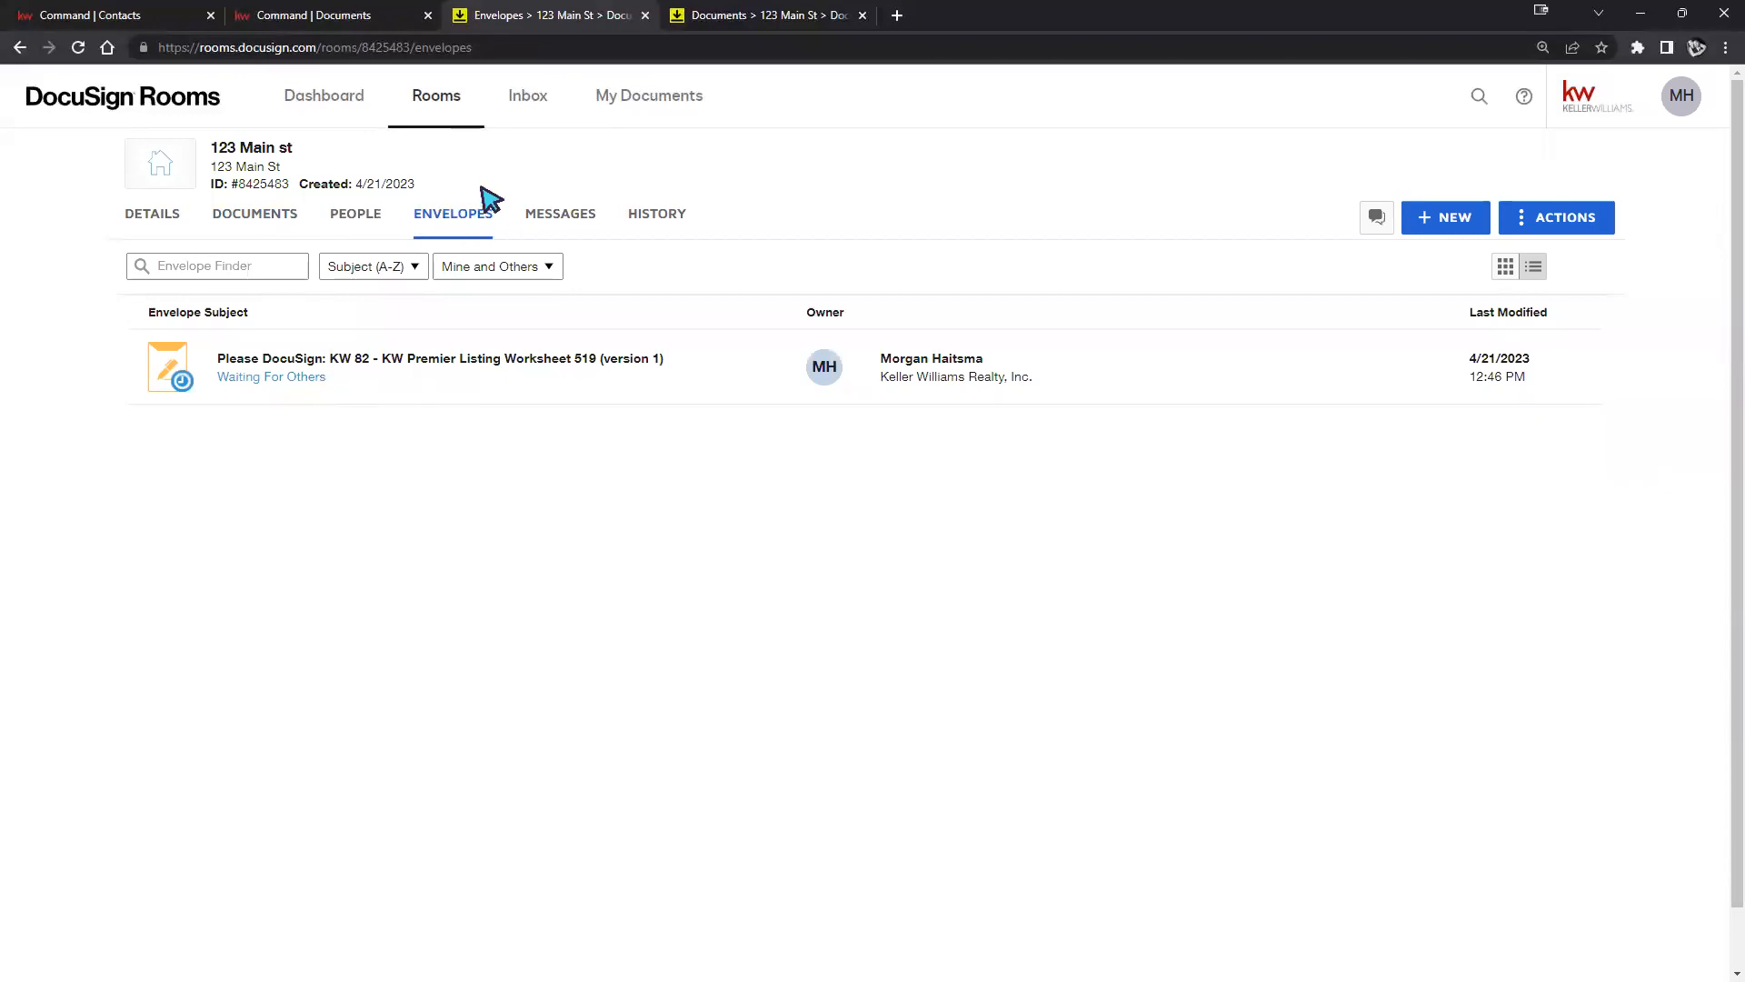
{"action": "left_click", "coordinate": [263, 222]}
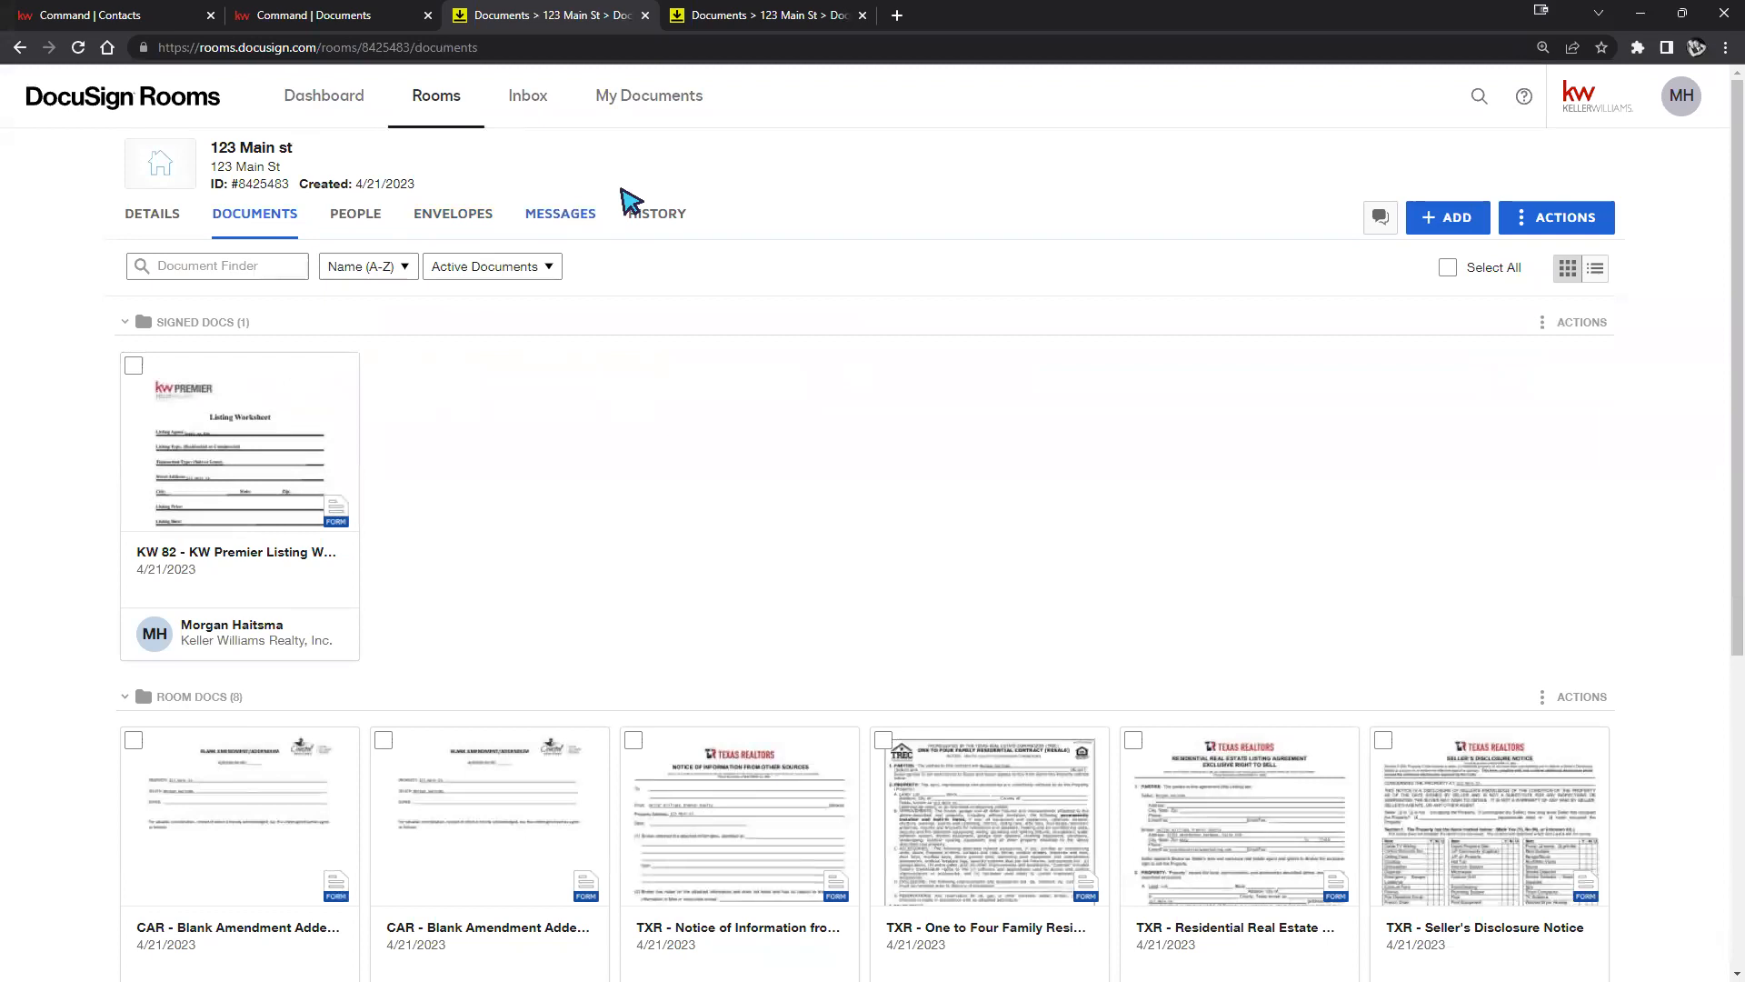
{"action": "left_click", "coordinate": [470, 227]}
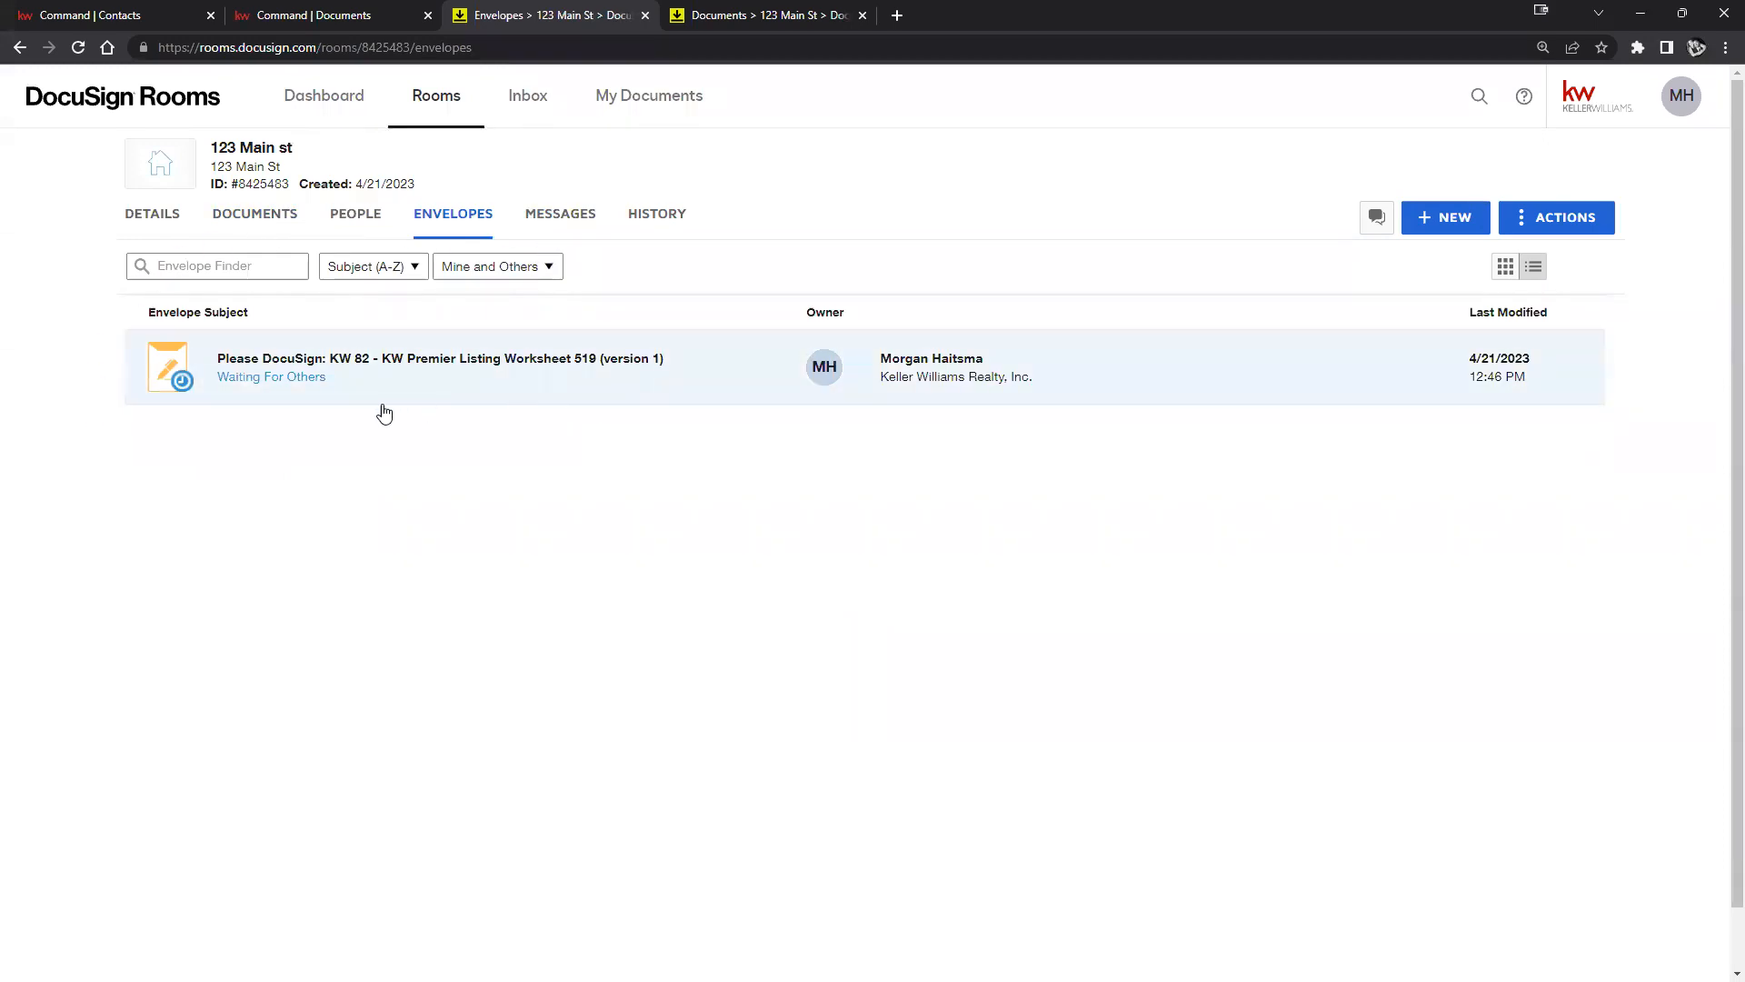
{"action": "left_click", "coordinate": [506, 367]}
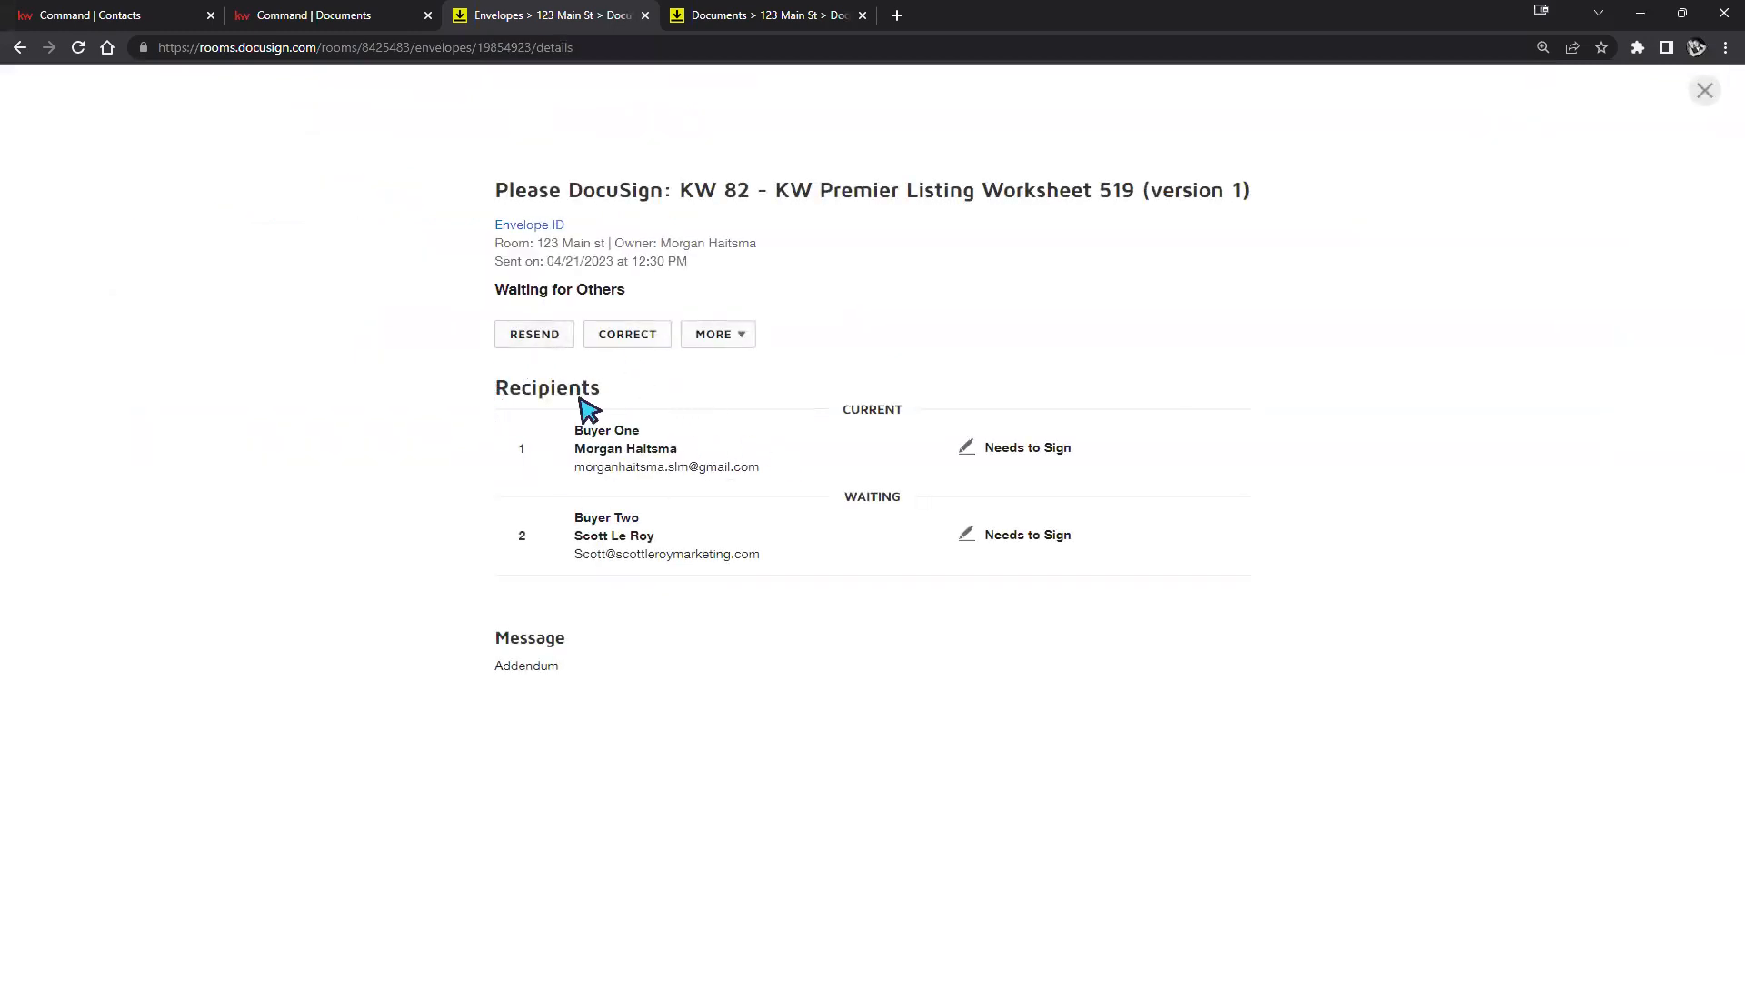
{"action": "mouse_move", "coordinate": [898, 413]}
{"action": "left_mouse_down"}
{"action": "mouse_move", "coordinate": [919, 416]}
{"action": "mouse_move", "coordinate": [896, 402]}
{"action": "left_mouse_up"}
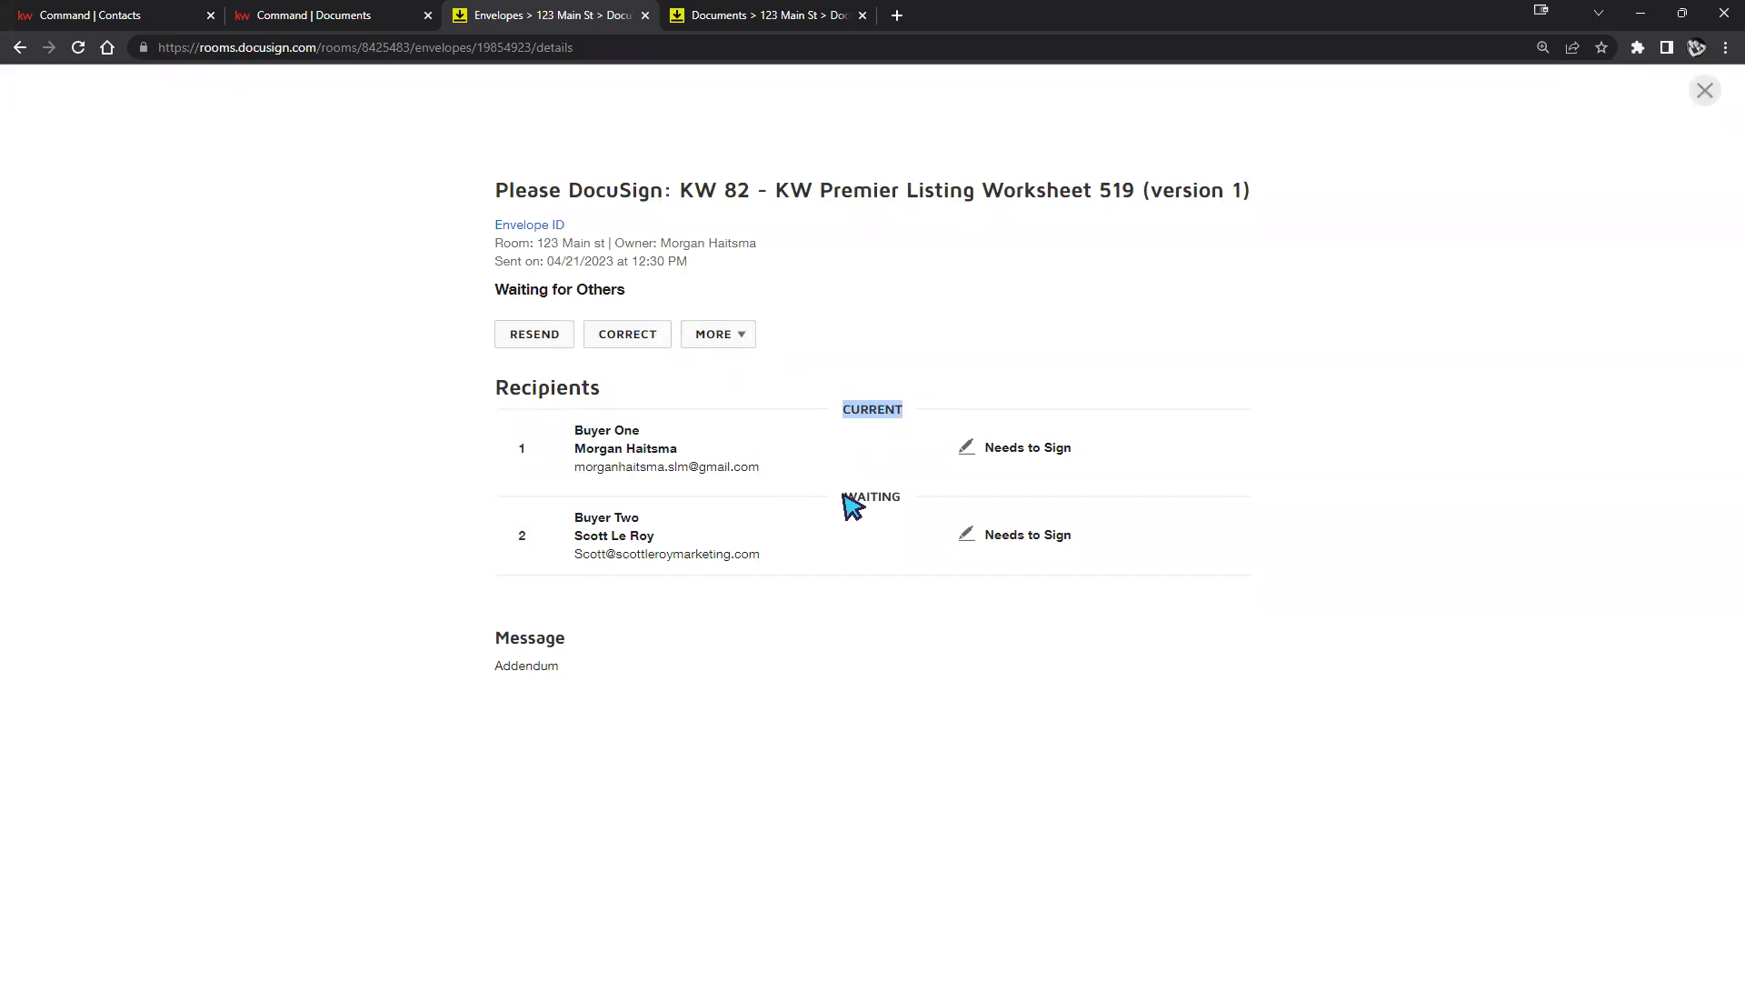
{"action": "left_click", "coordinate": [512, 542]}
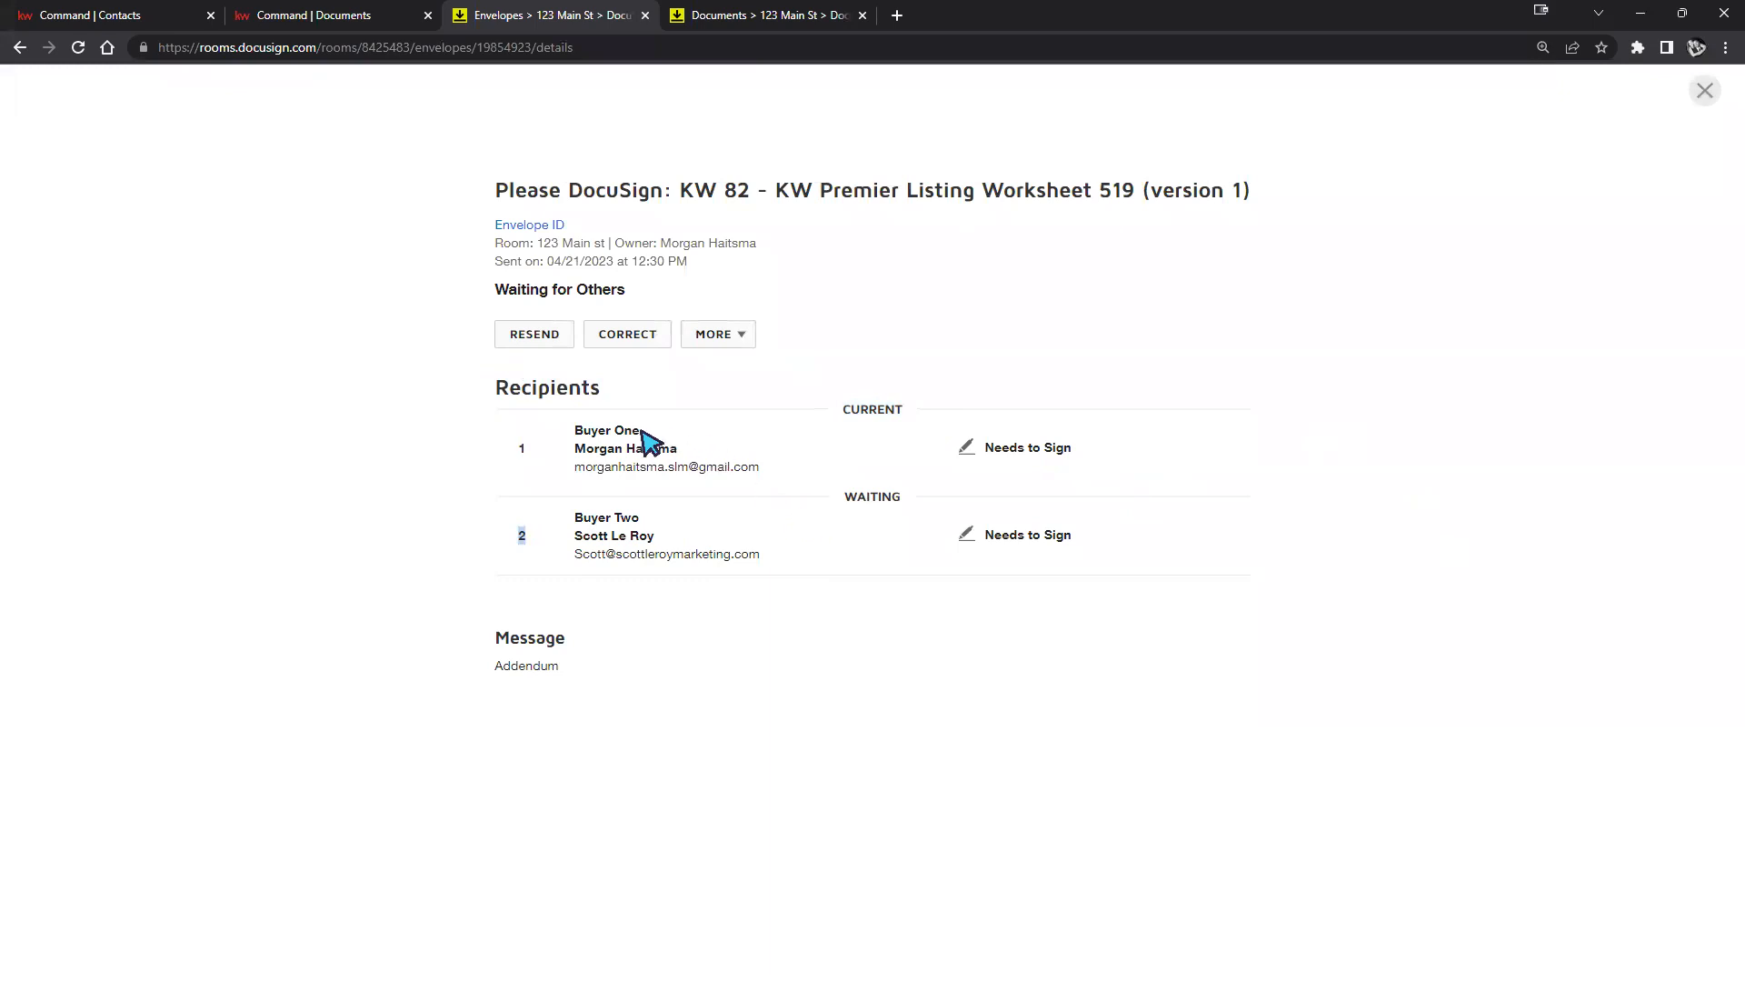
{"action": "double_click", "coordinate": [495, 445]}
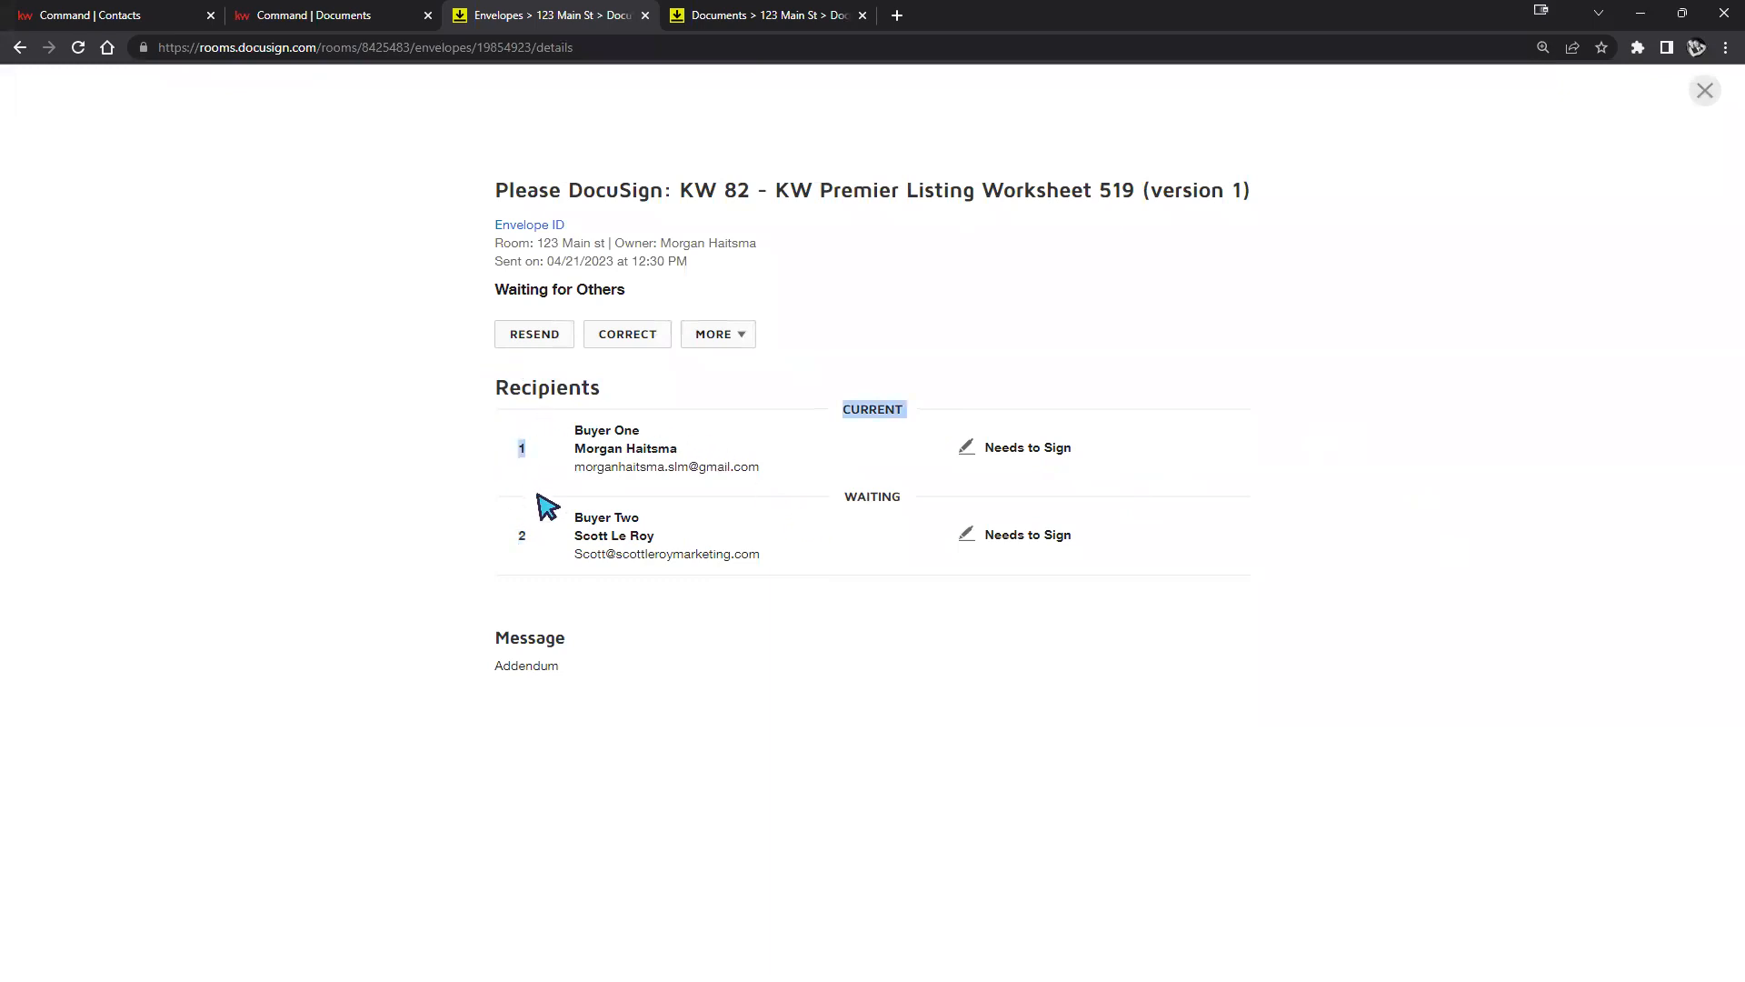
{"action": "left_click", "coordinate": [539, 534]}
{"action": "double_click", "coordinate": [525, 522]}
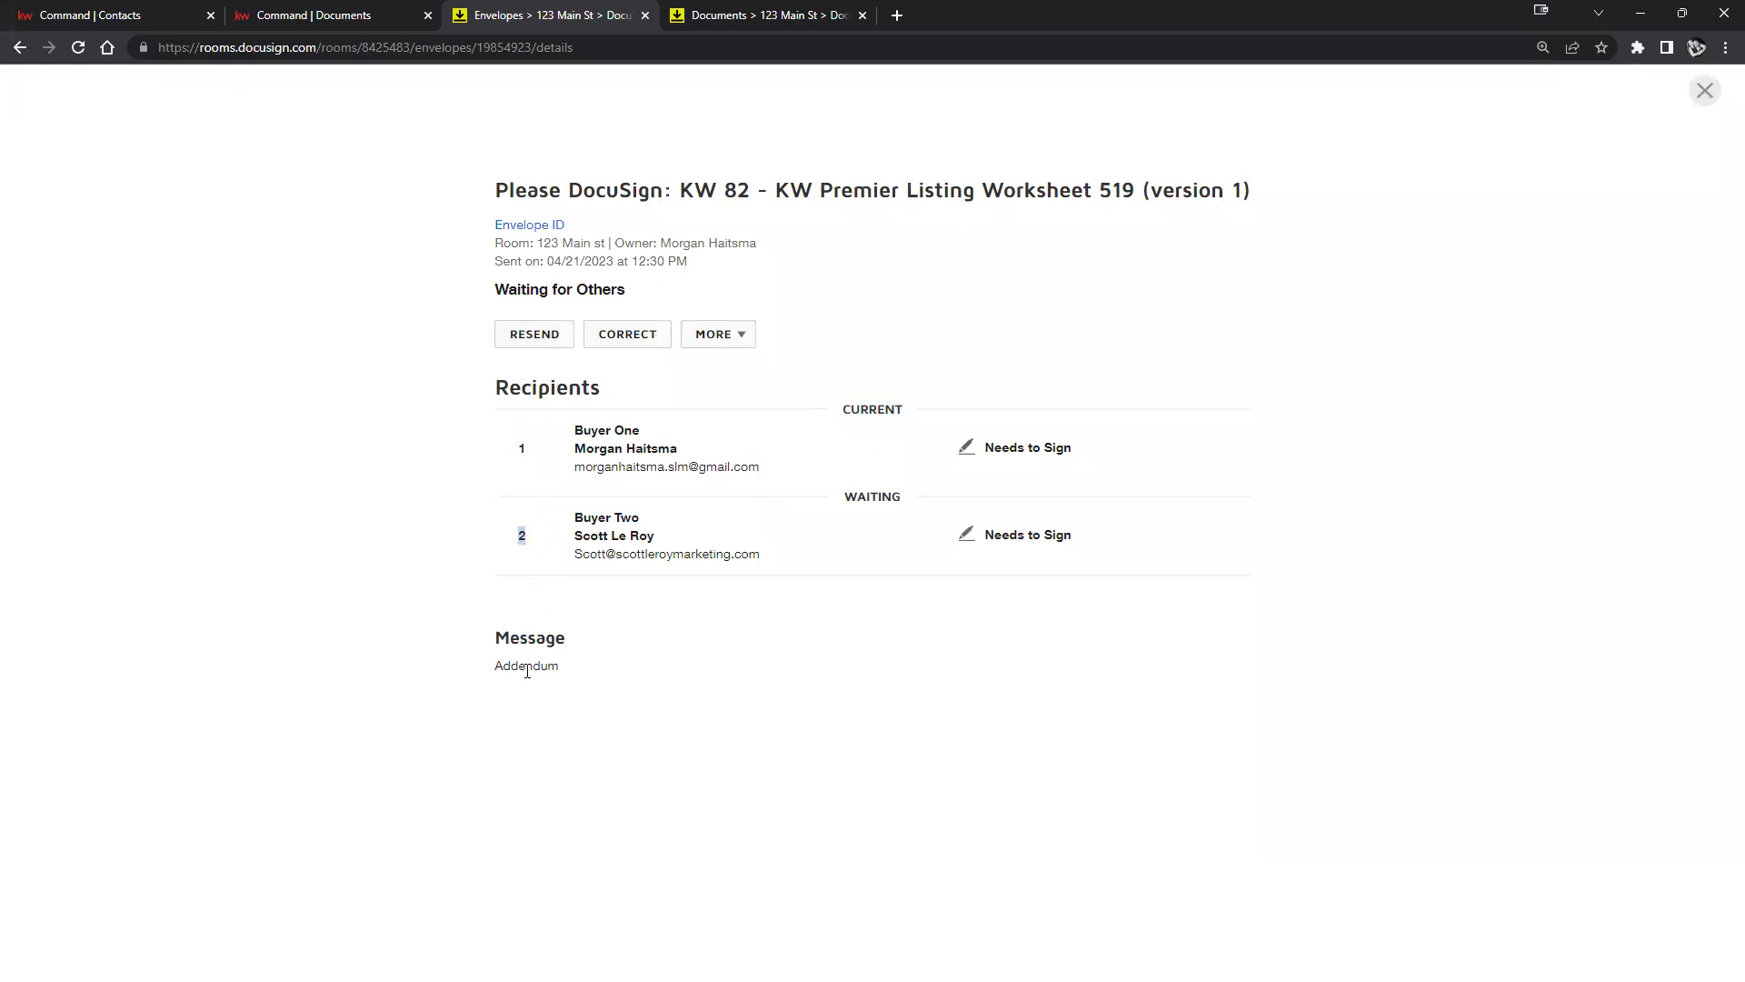
{"action": "left_click", "coordinate": [838, 714]}
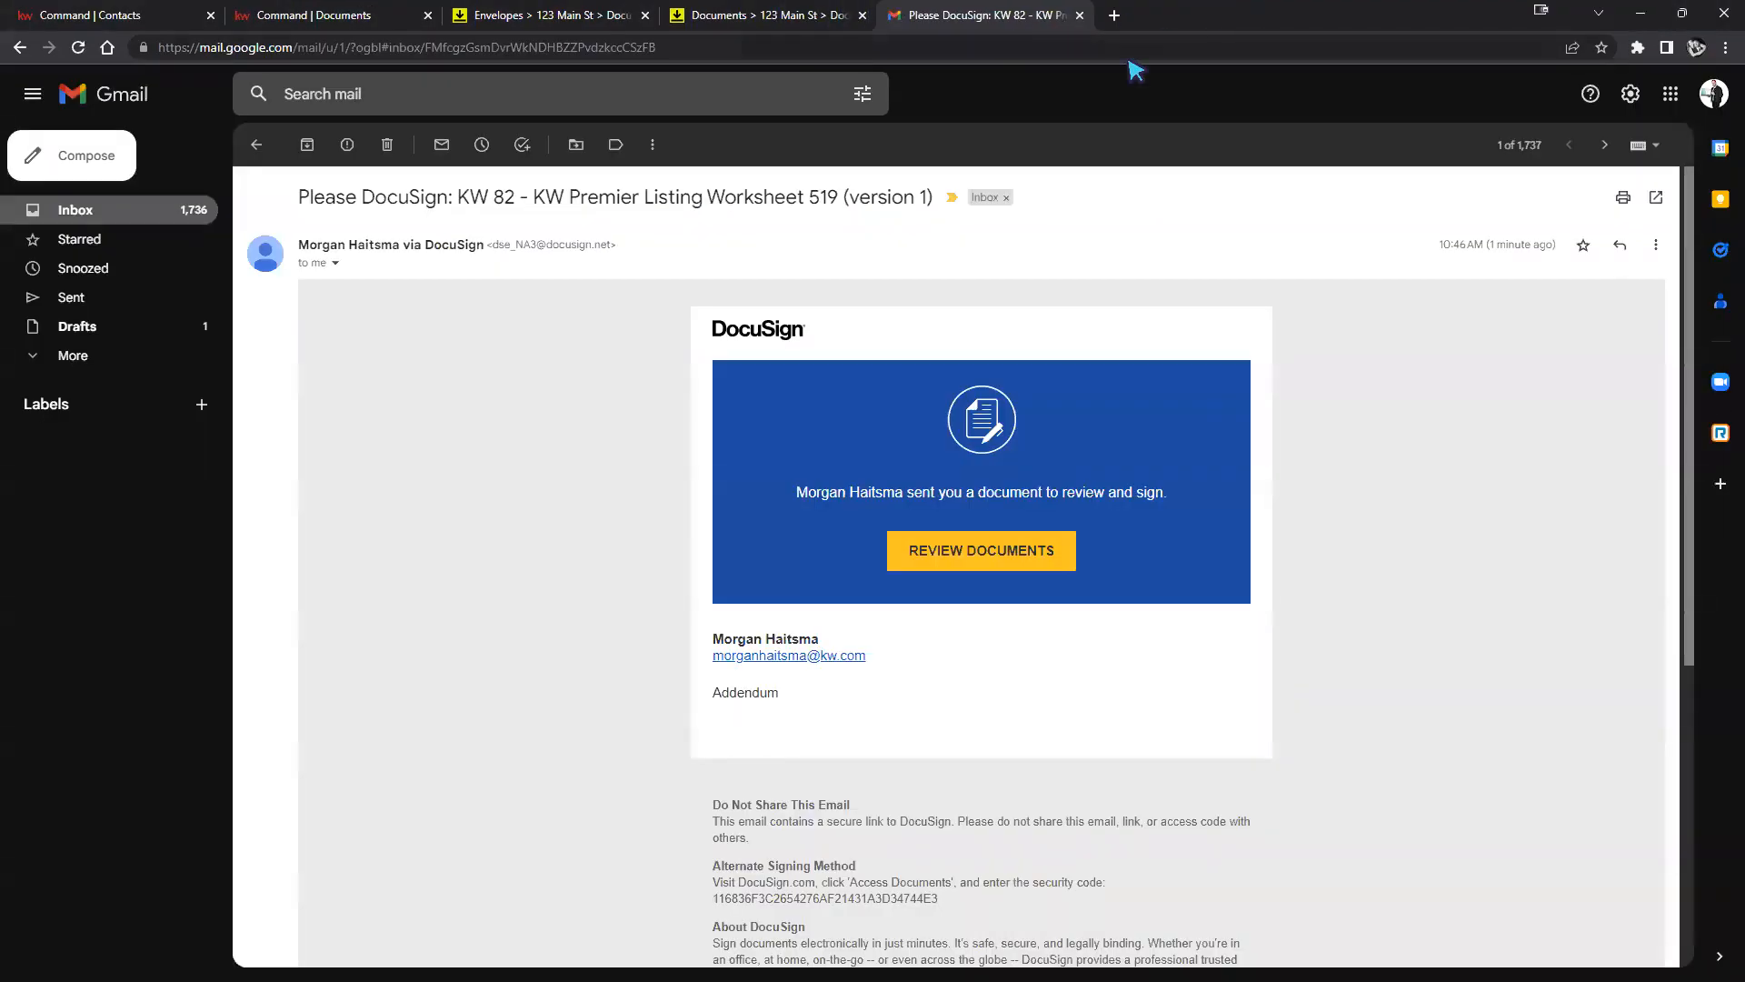
Check the envelope's signing status in the room, then open the Listing Worksheet via Review Documents.
{"action": "left_click_drag", "start_coordinate": [303, 196], "coordinate": [906, 200]}
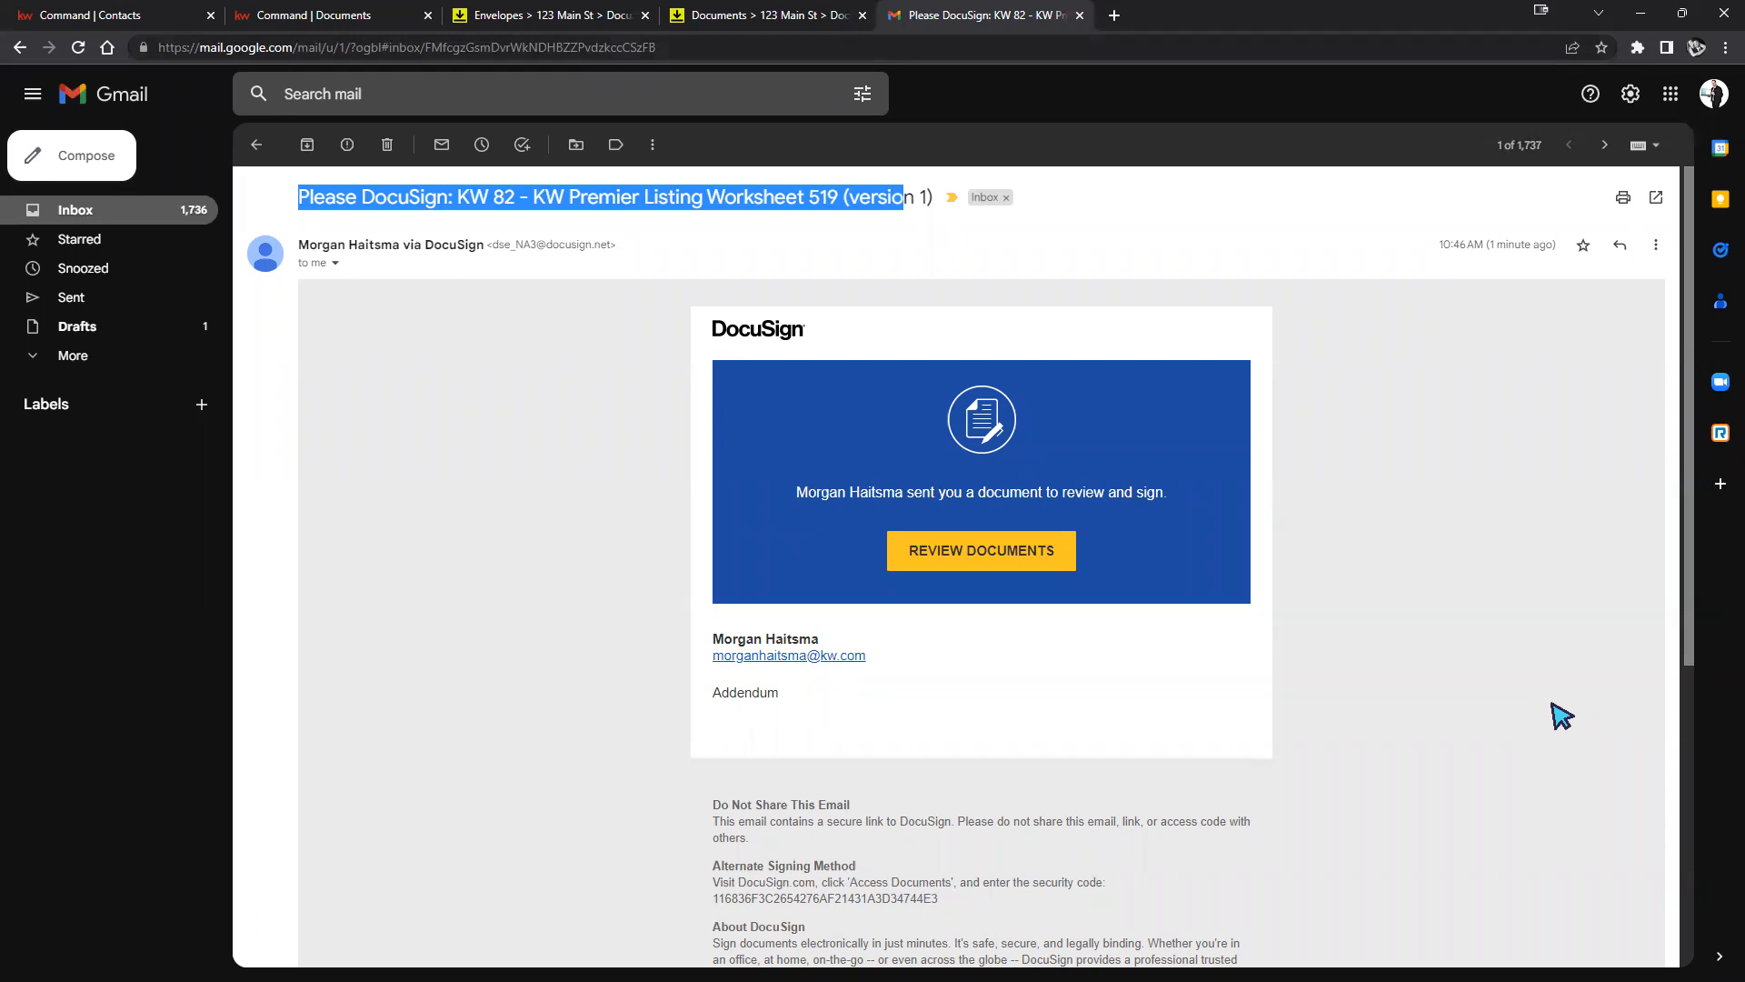
{"action": "left_click", "coordinate": [1007, 573]}
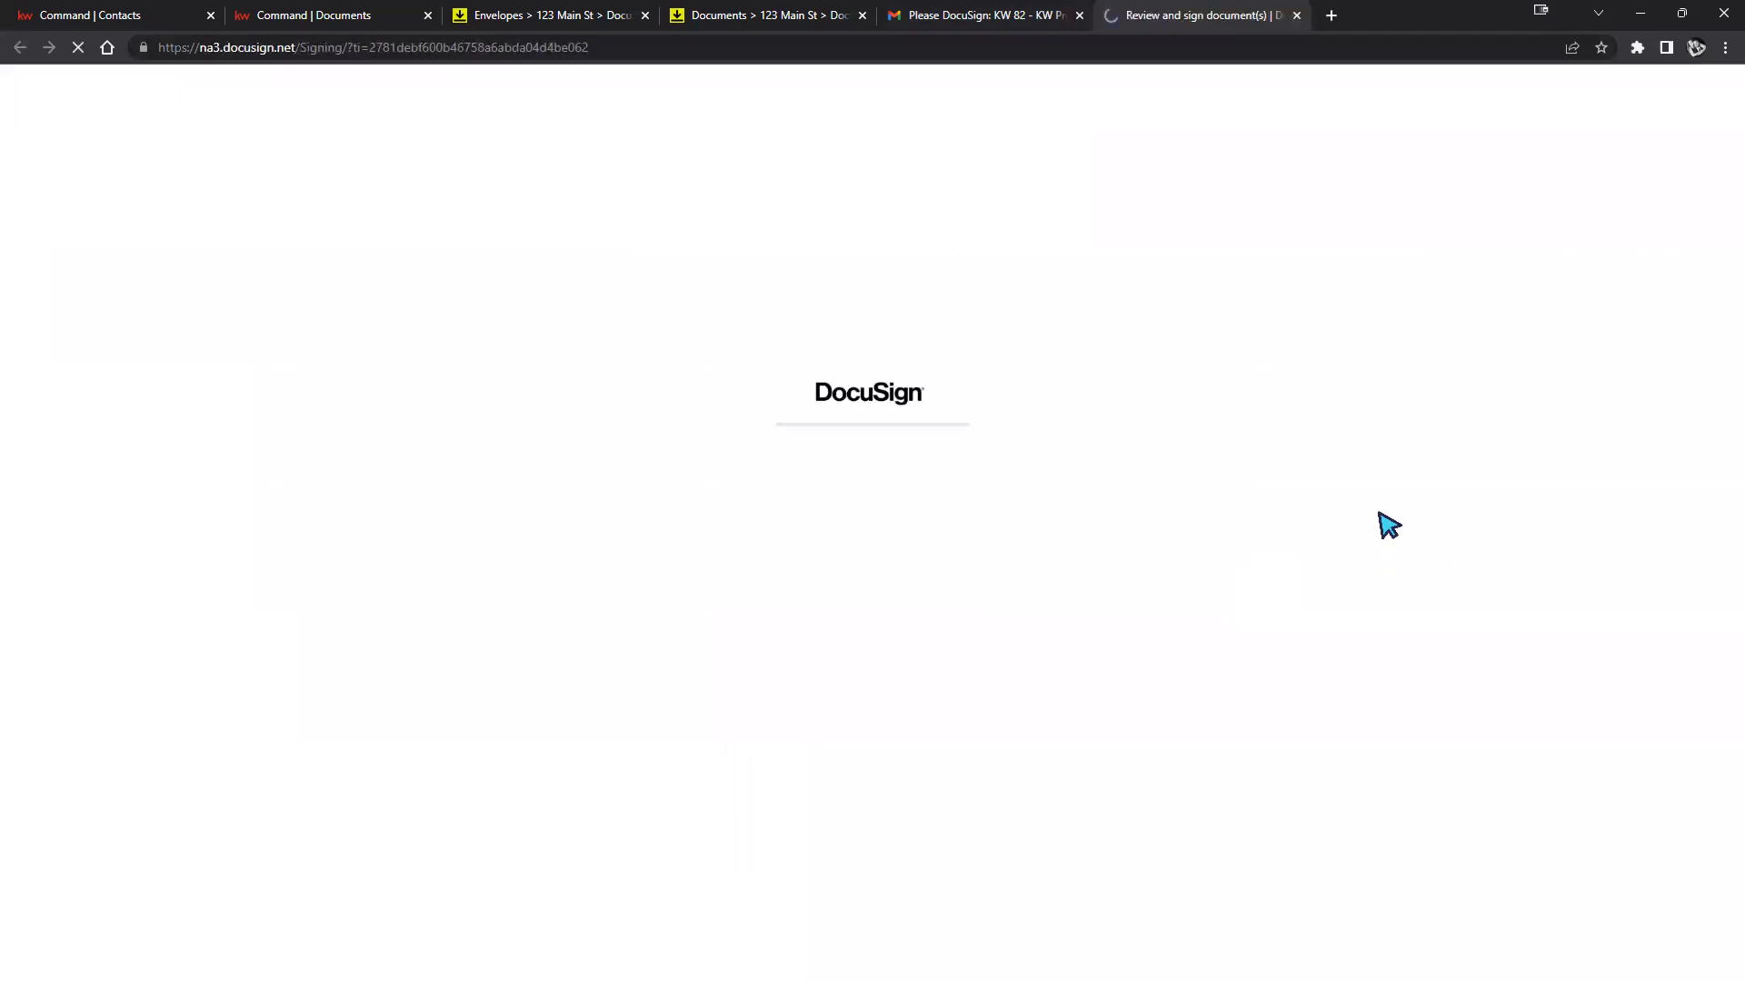
{"action": "left_click", "coordinate": [781, 14]}
{"action": "left_click", "coordinate": [966, 14]}
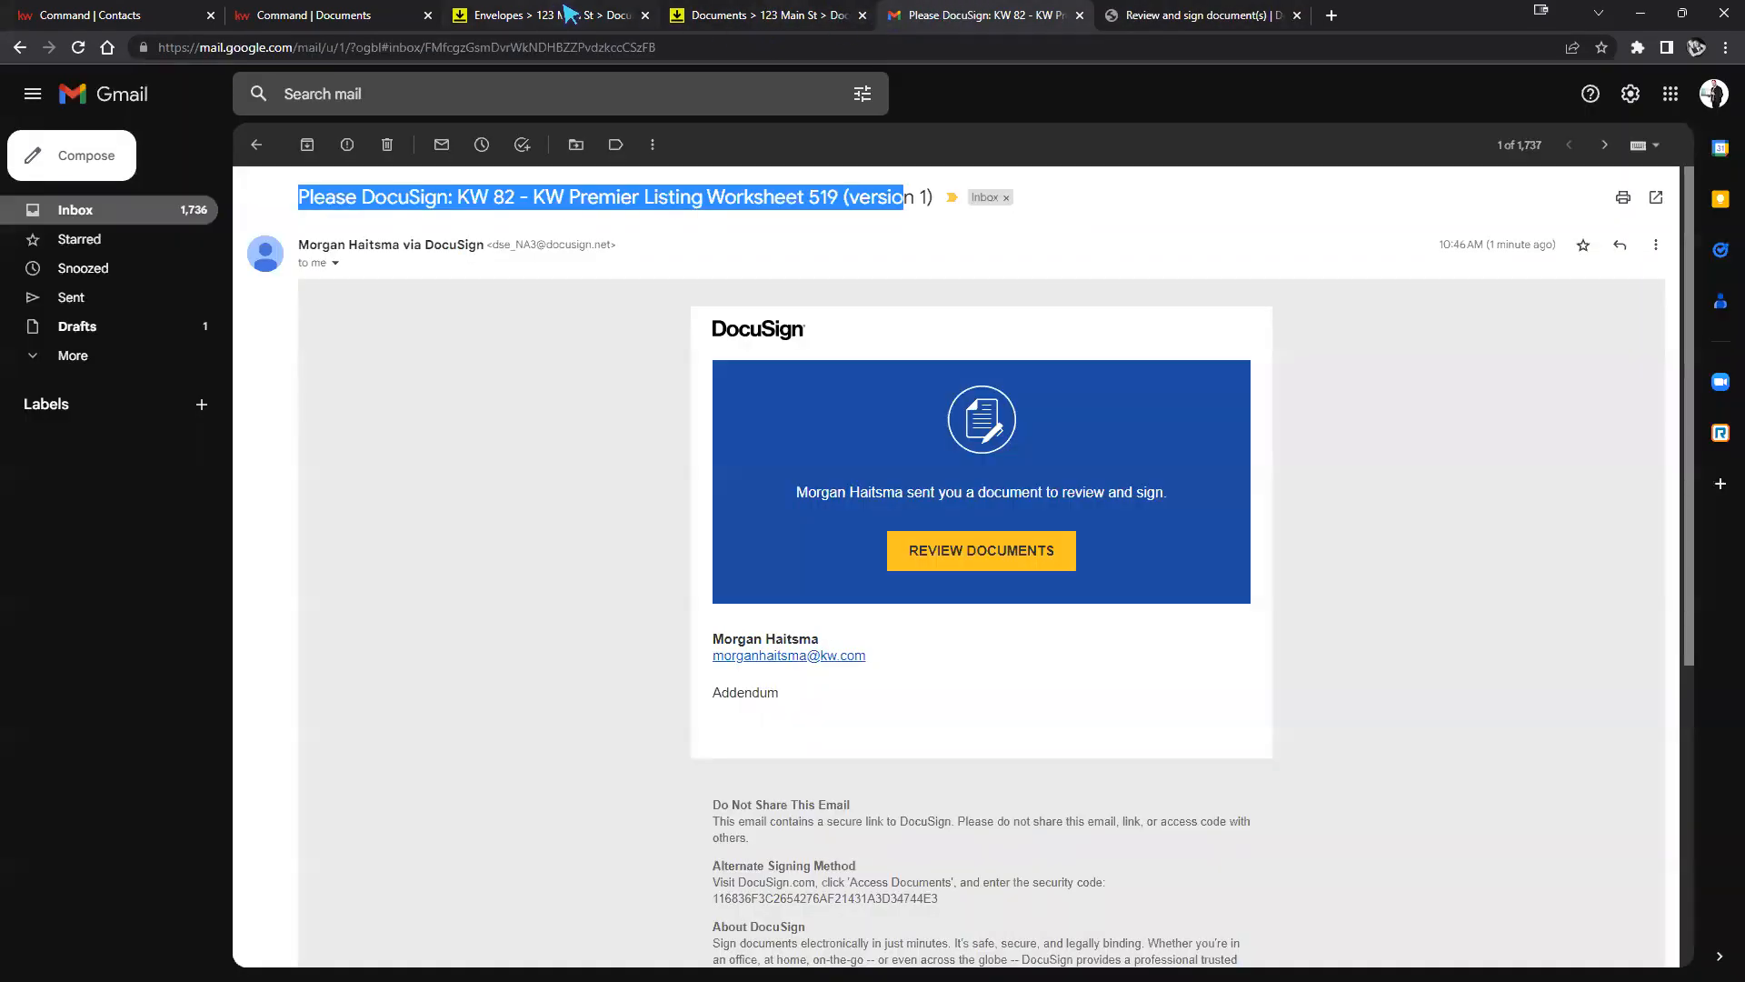
{"action": "left_click", "coordinate": [559, 13]}
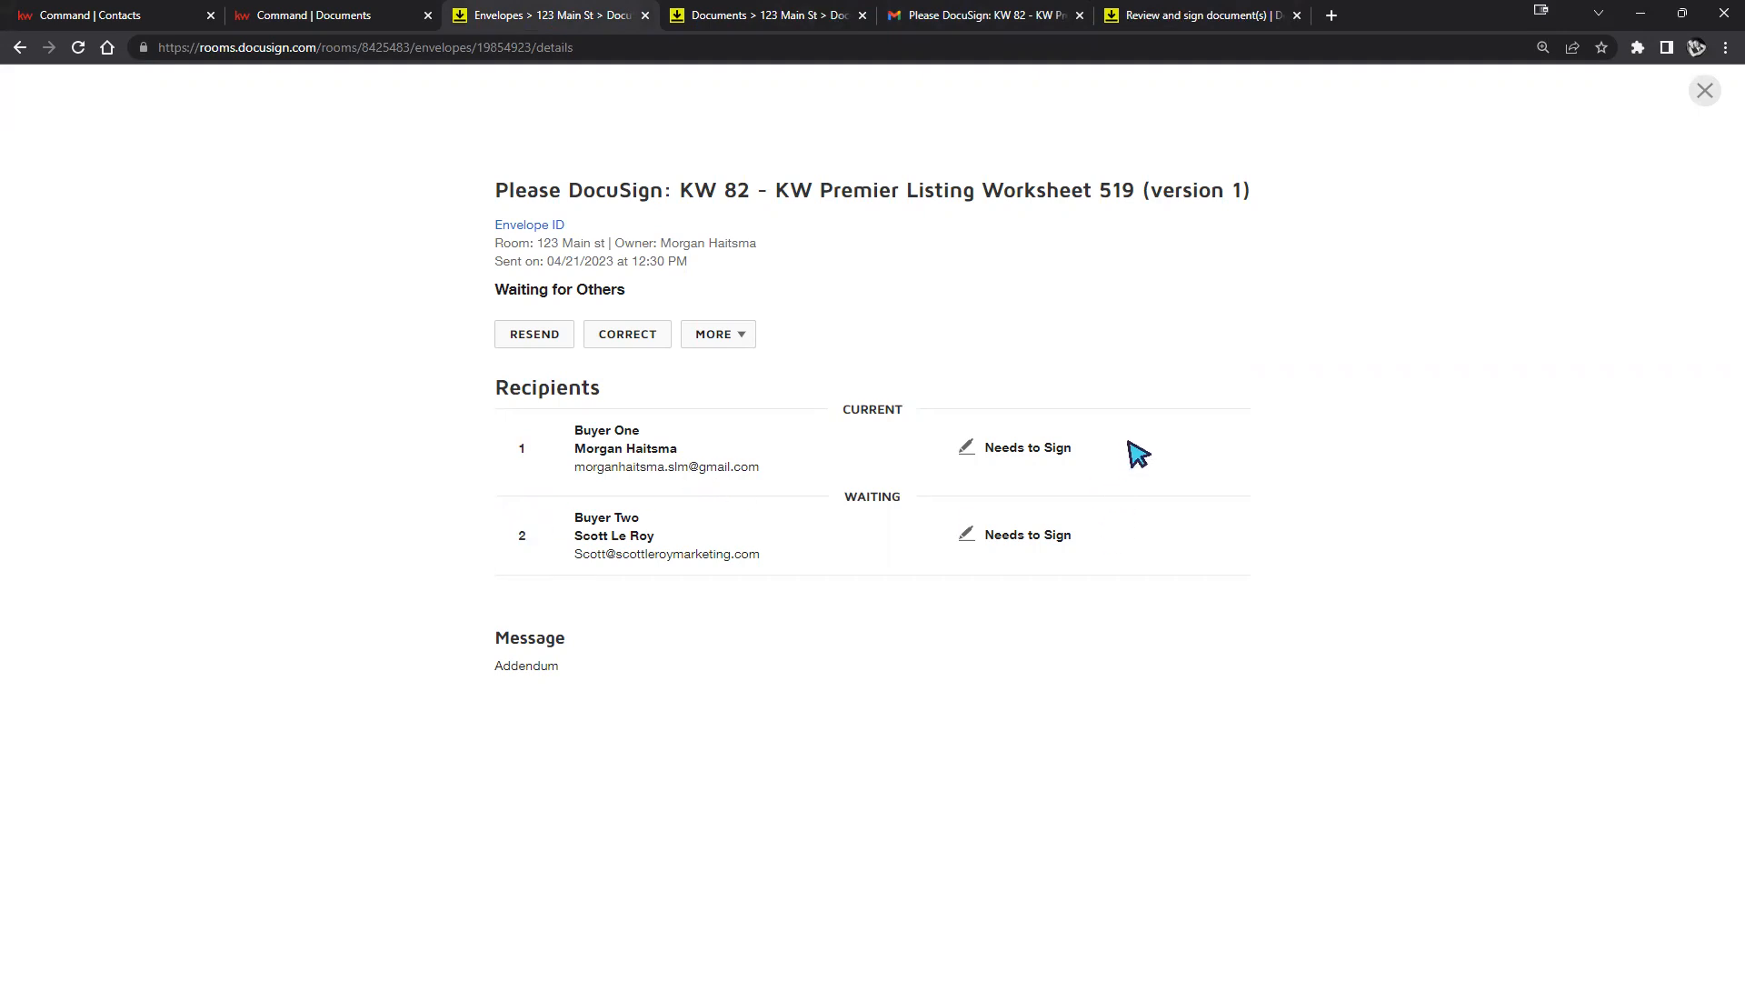
{"action": "left_click_drag", "start_coordinate": [1118, 451], "coordinate": [543, 446]}
{"action": "left_click", "coordinate": [527, 465]}
{"action": "double_click", "coordinate": [522, 536]}
{"action": "left_click", "coordinate": [940, 13]}
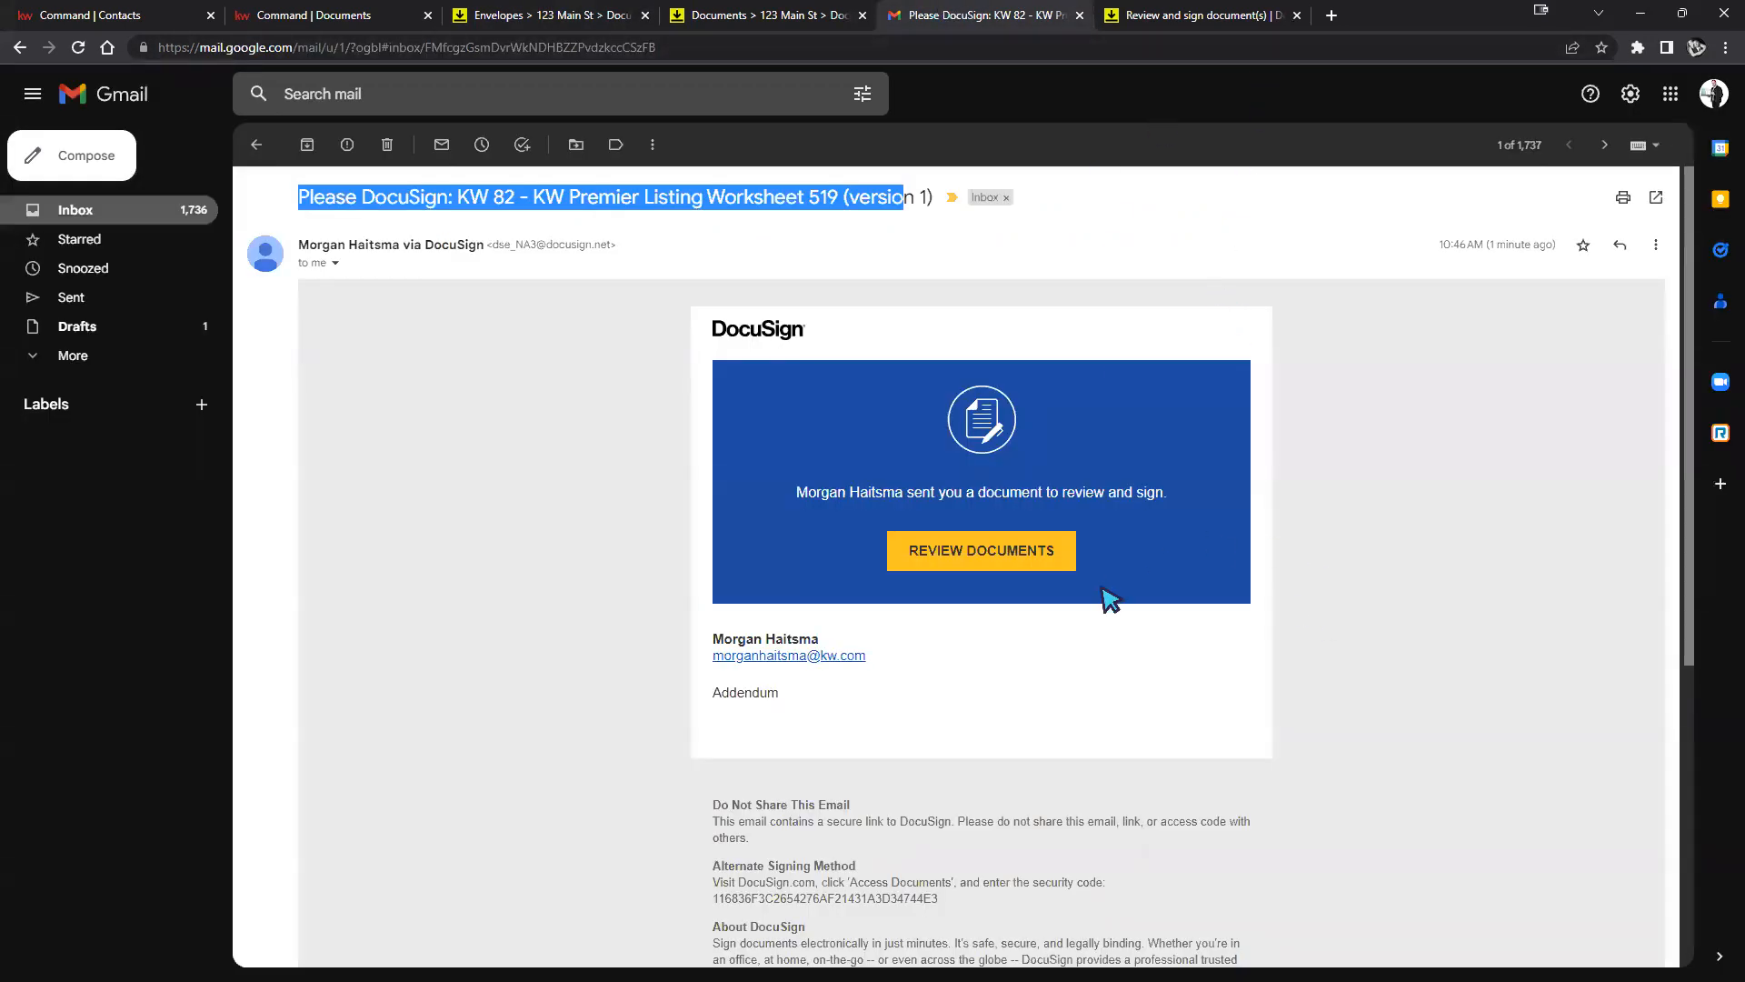
{"action": "left_click", "coordinate": [958, 567]}
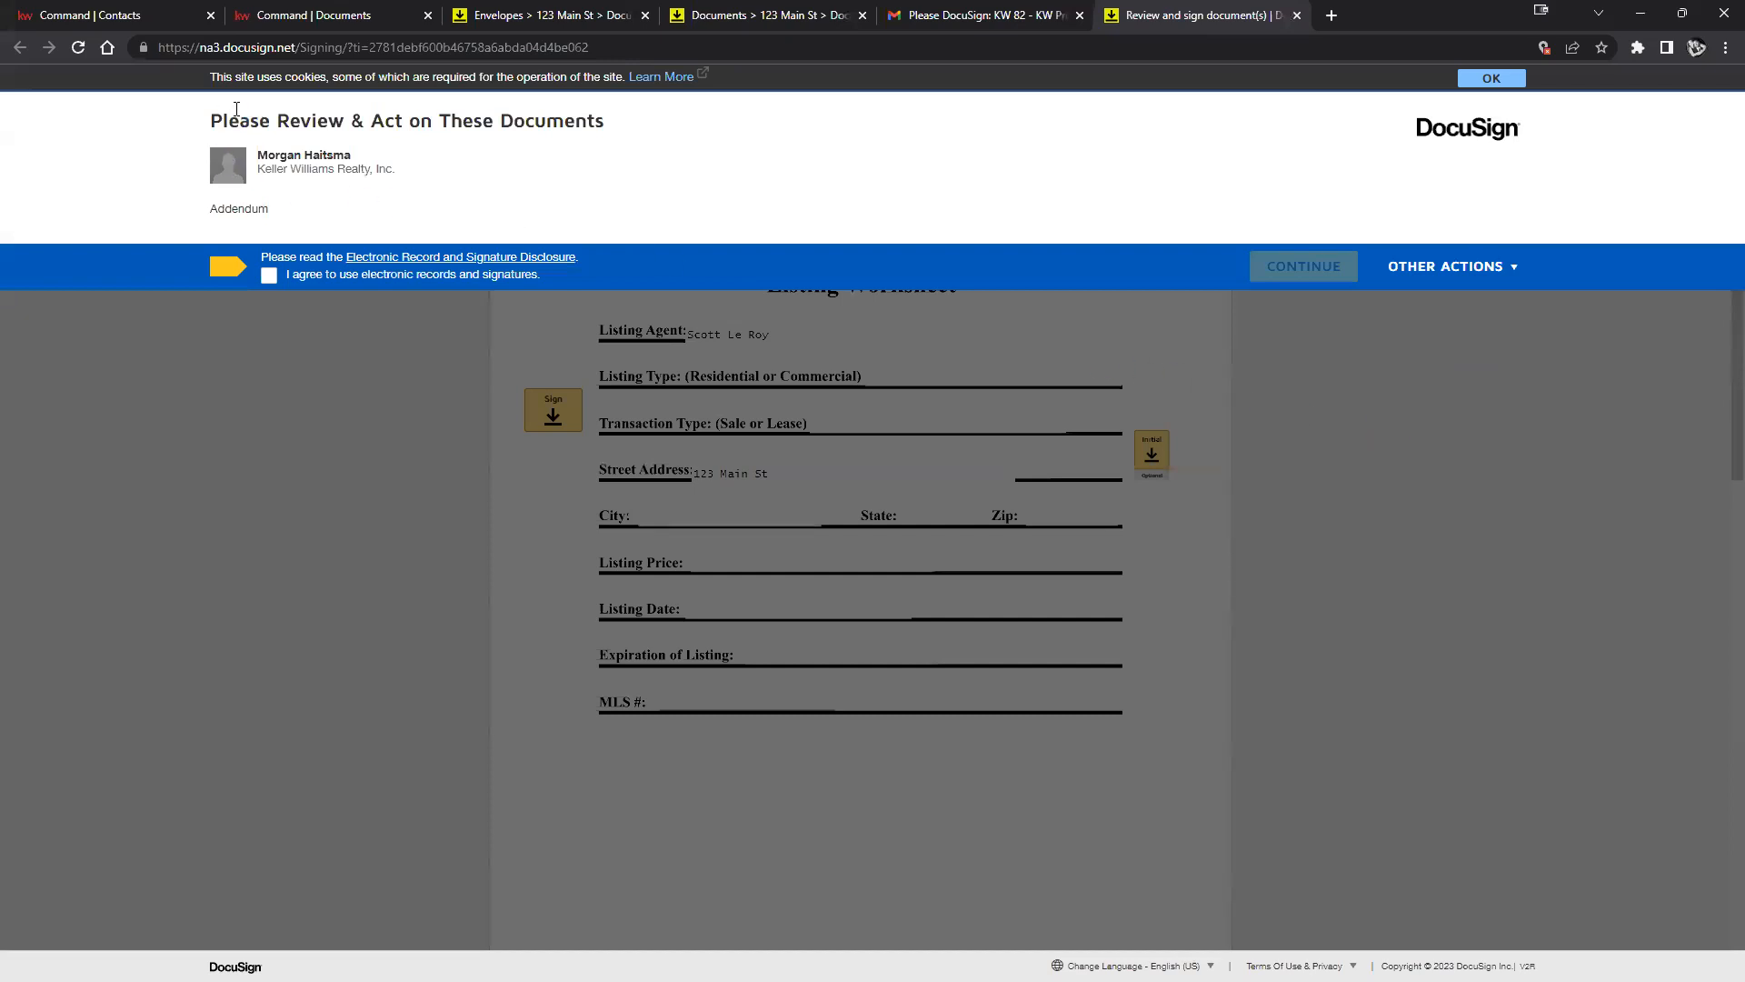
Consent to electronic records, adopt and sign the Listing Worksheet, sign the addendum's buyer line, and finish.
{"action": "left_click", "coordinate": [269, 276]}
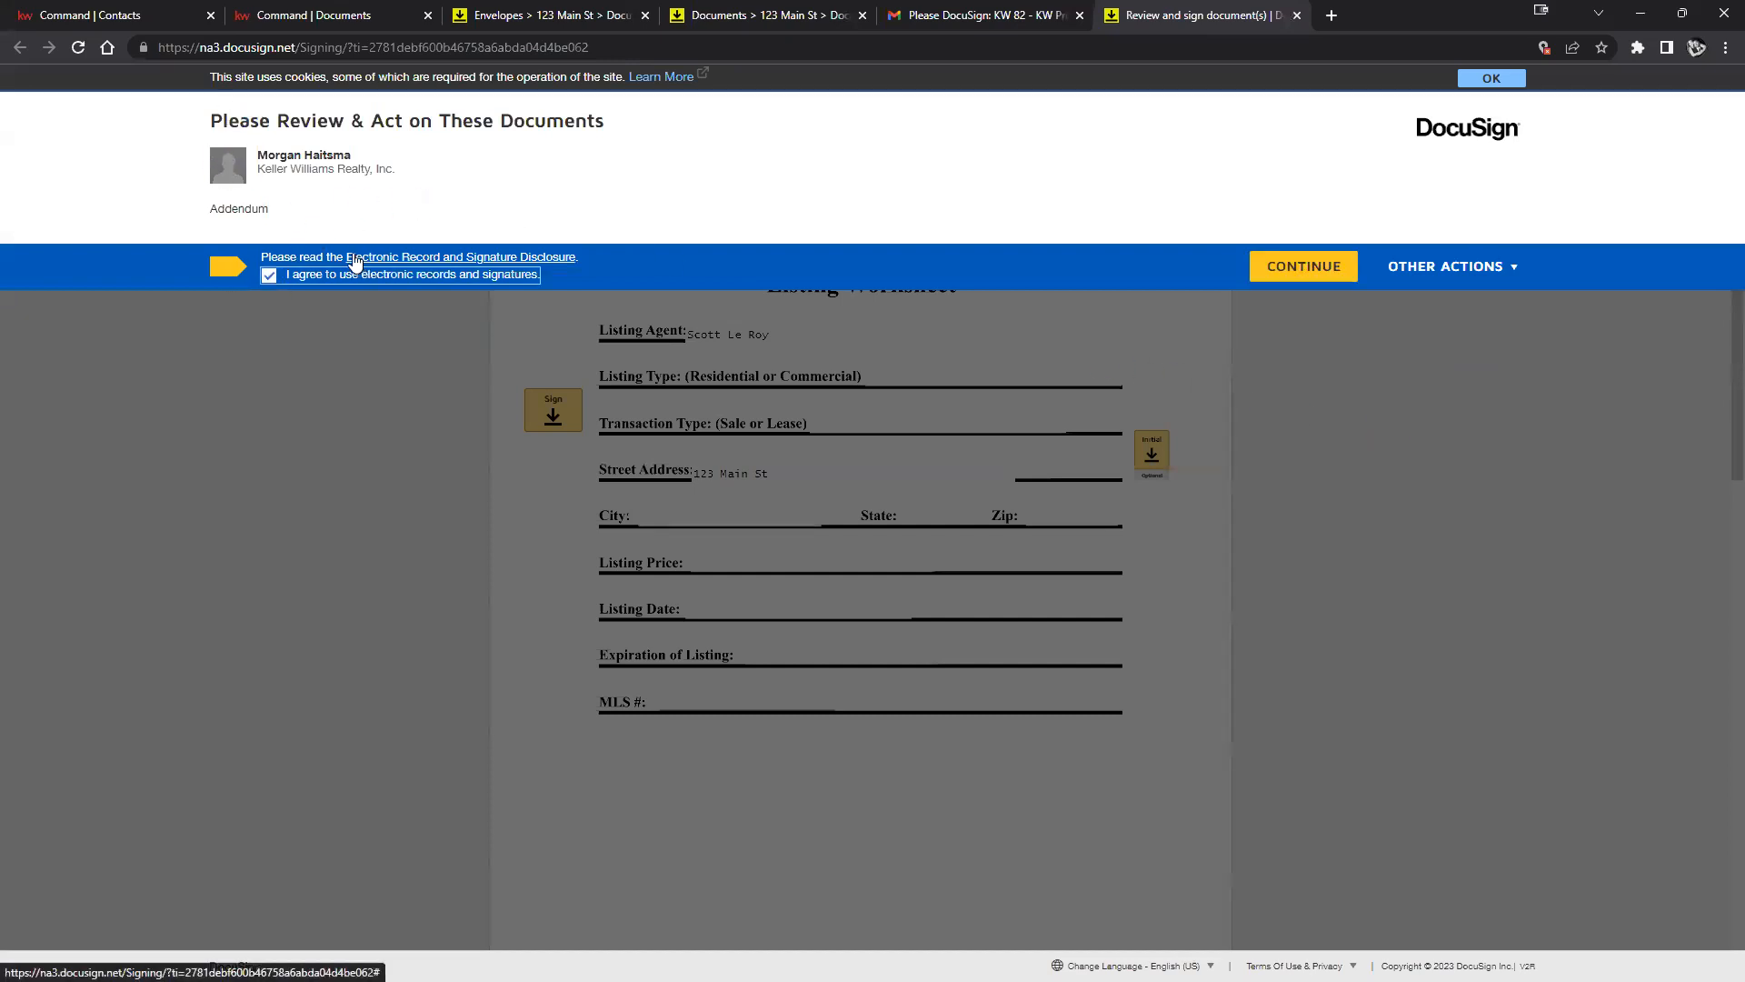
{"action": "left_click", "coordinate": [1293, 265]}
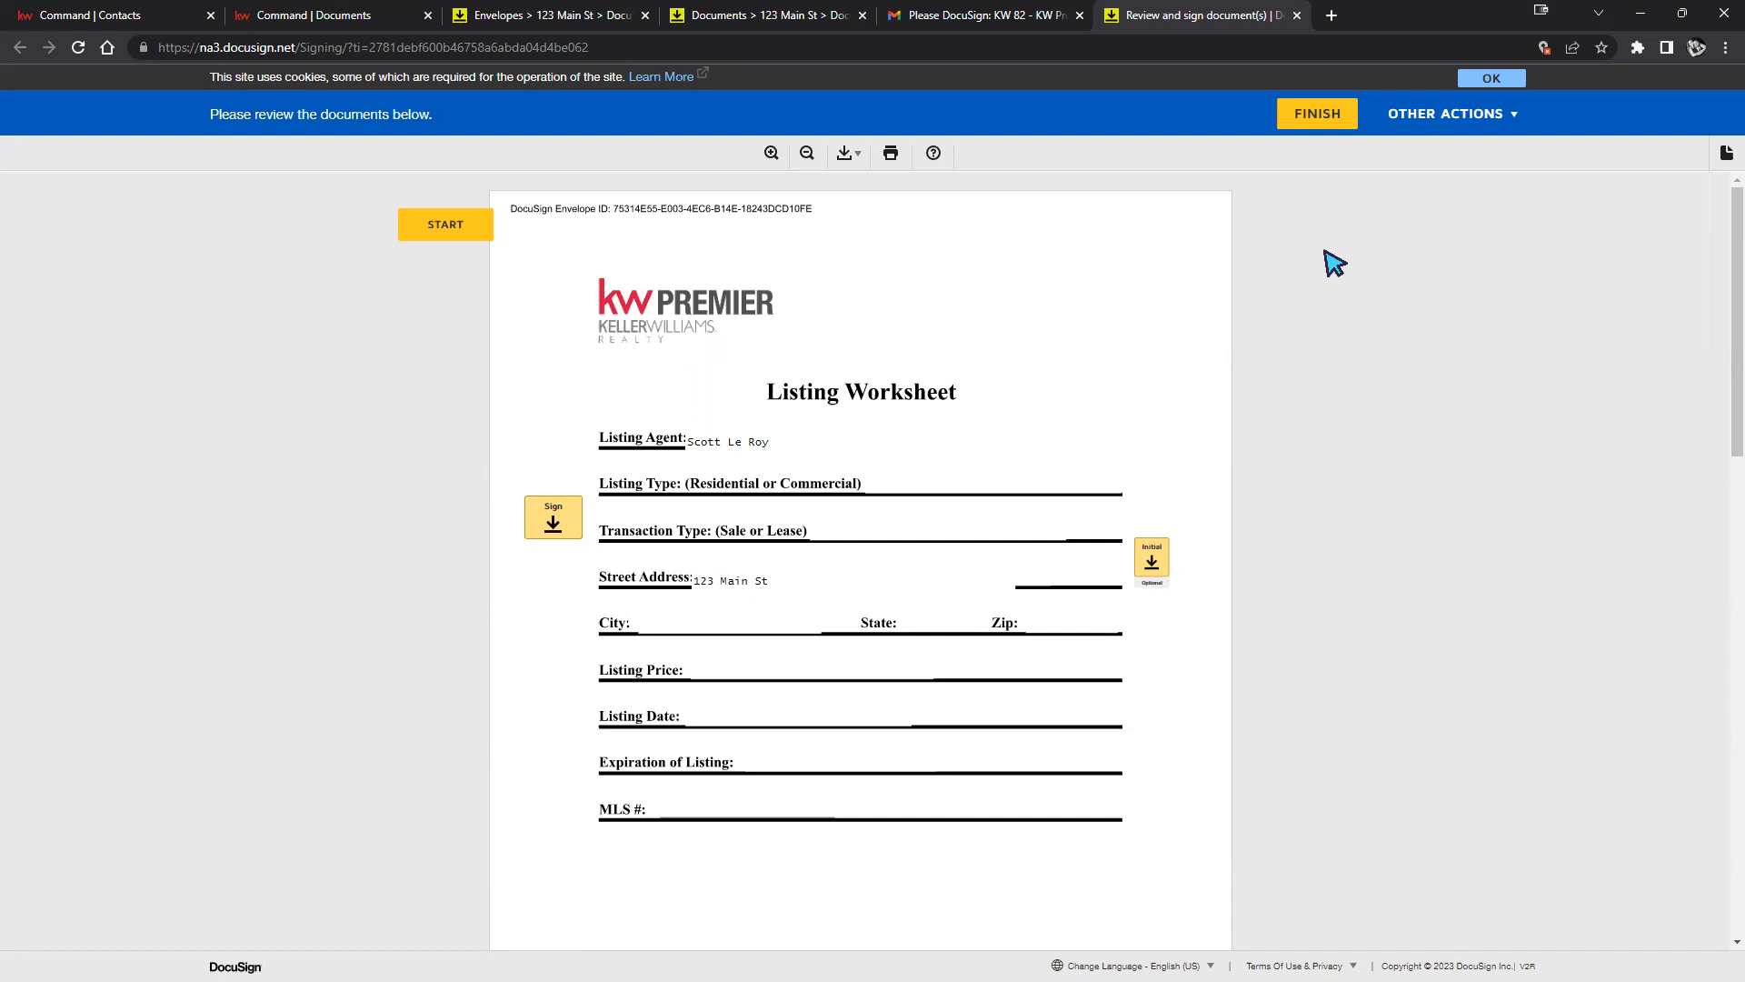
{"action": "left_click", "coordinate": [444, 228]}
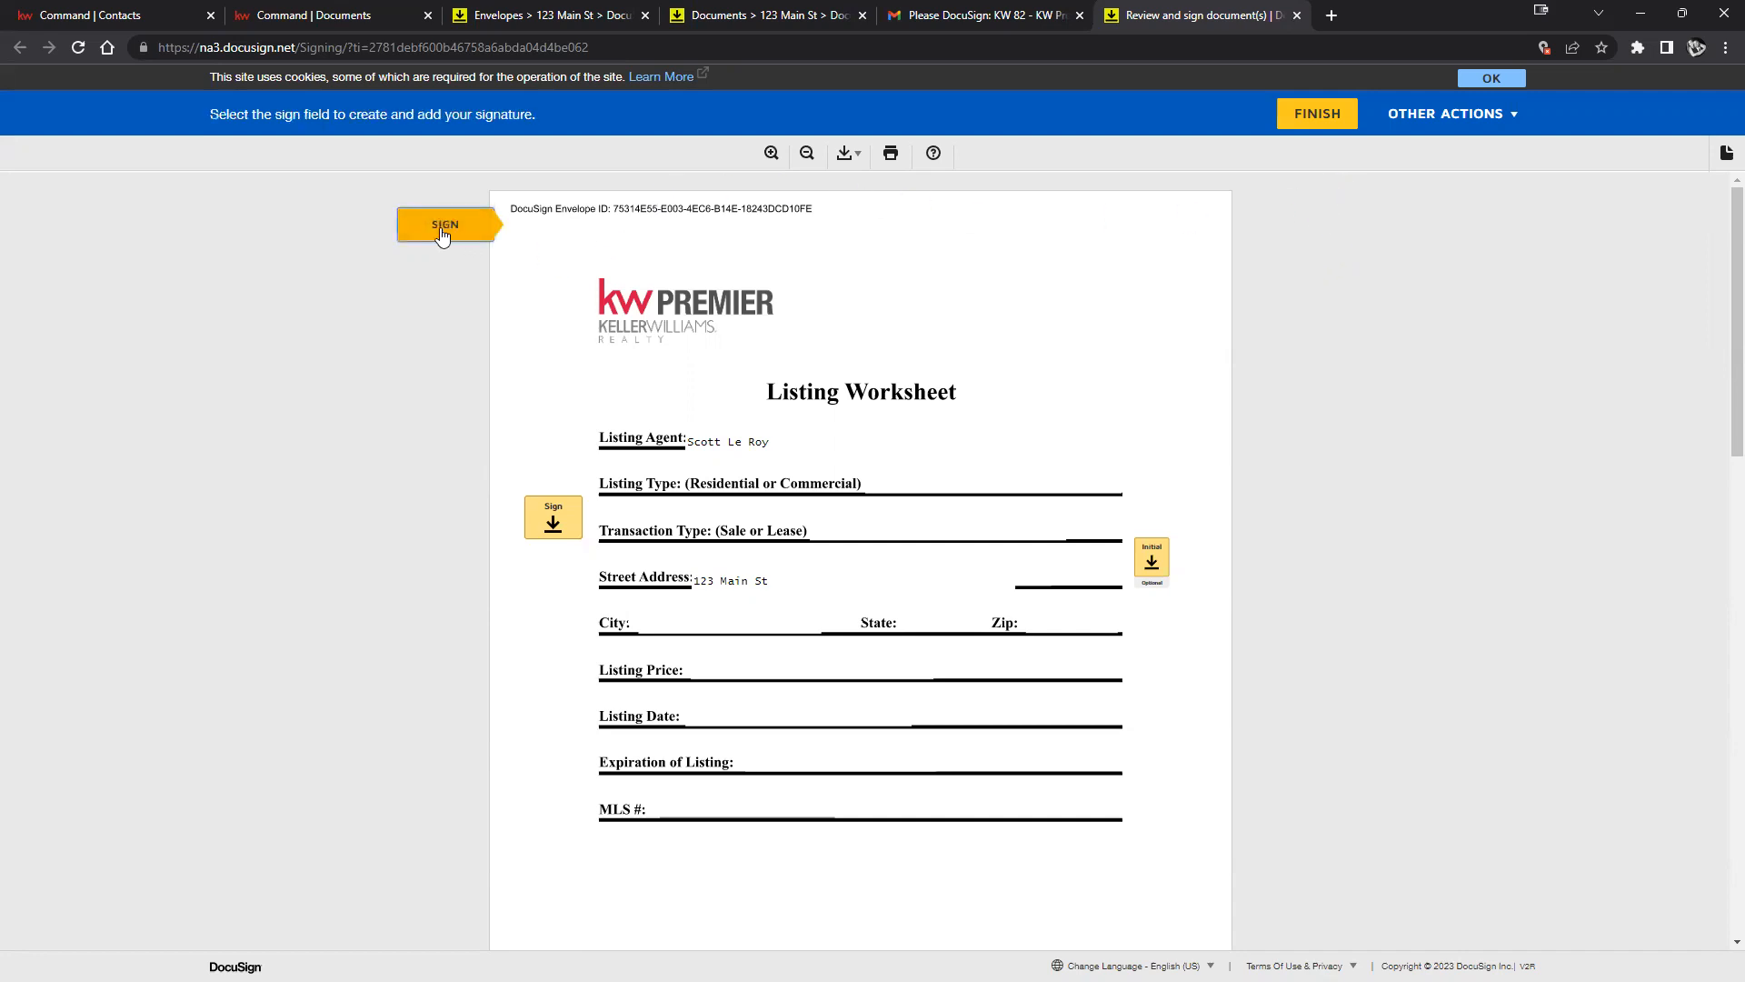
{"action": "left_click", "coordinate": [443, 227]}
{"action": "left_click", "coordinate": [550, 518]}
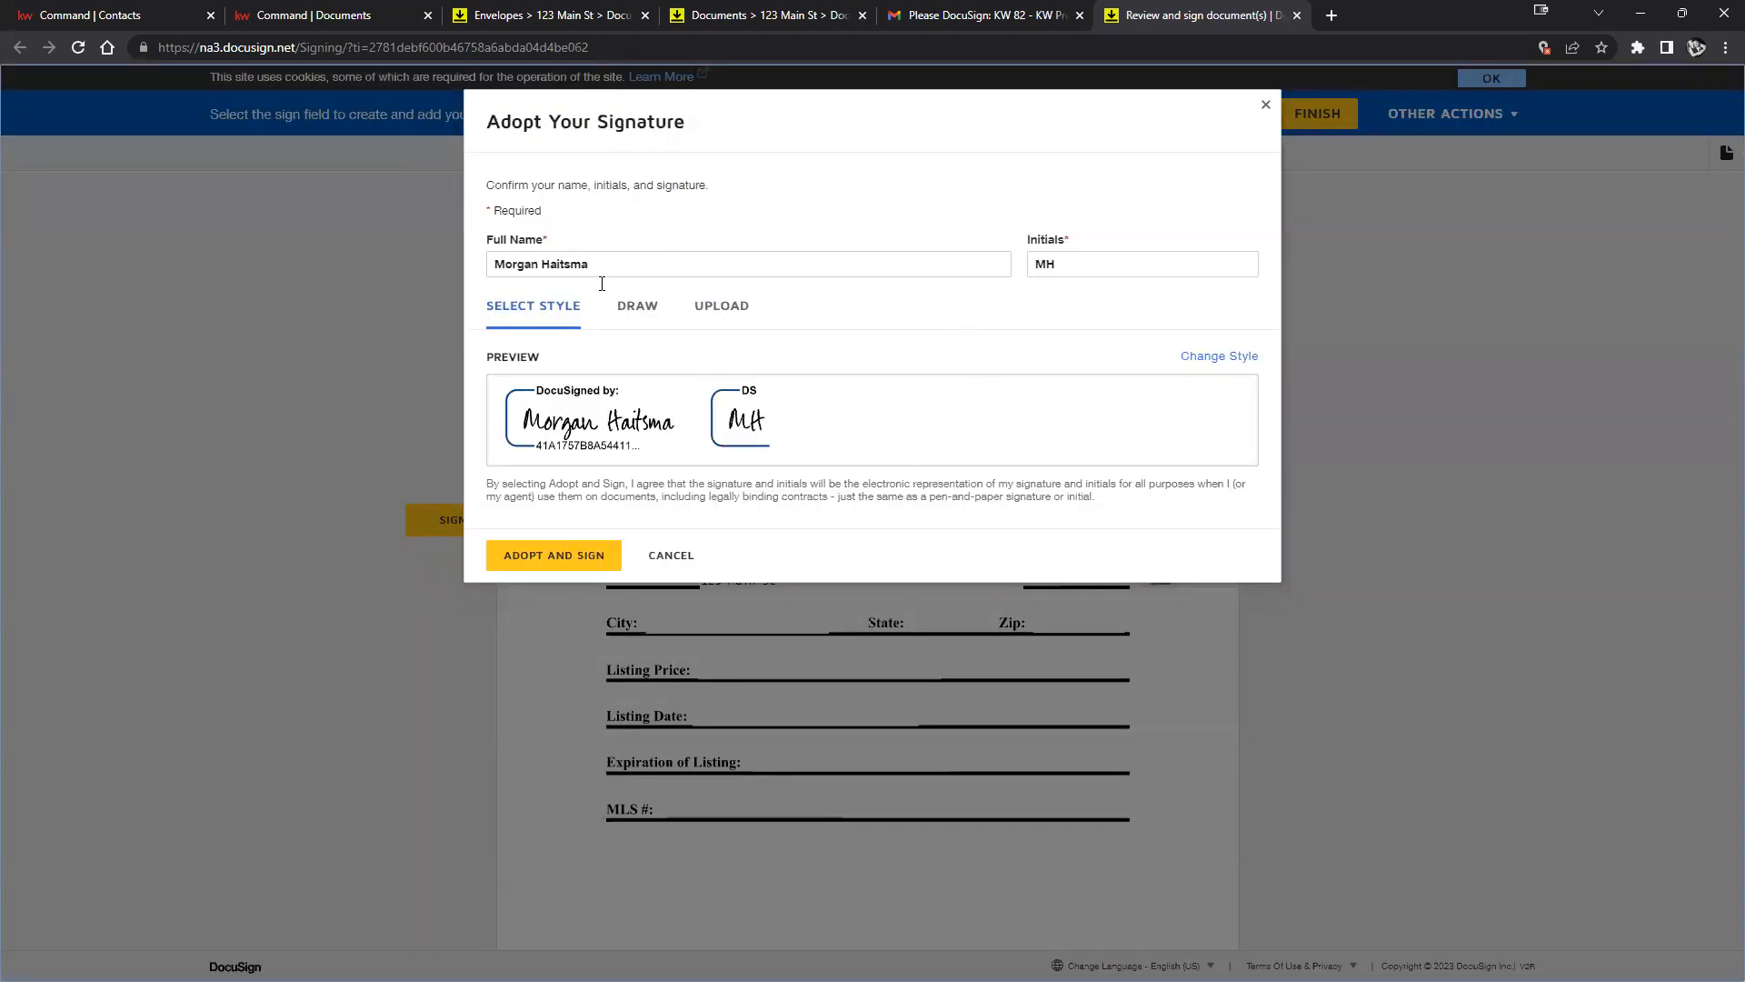
{"action": "left_click", "coordinate": [572, 563]}
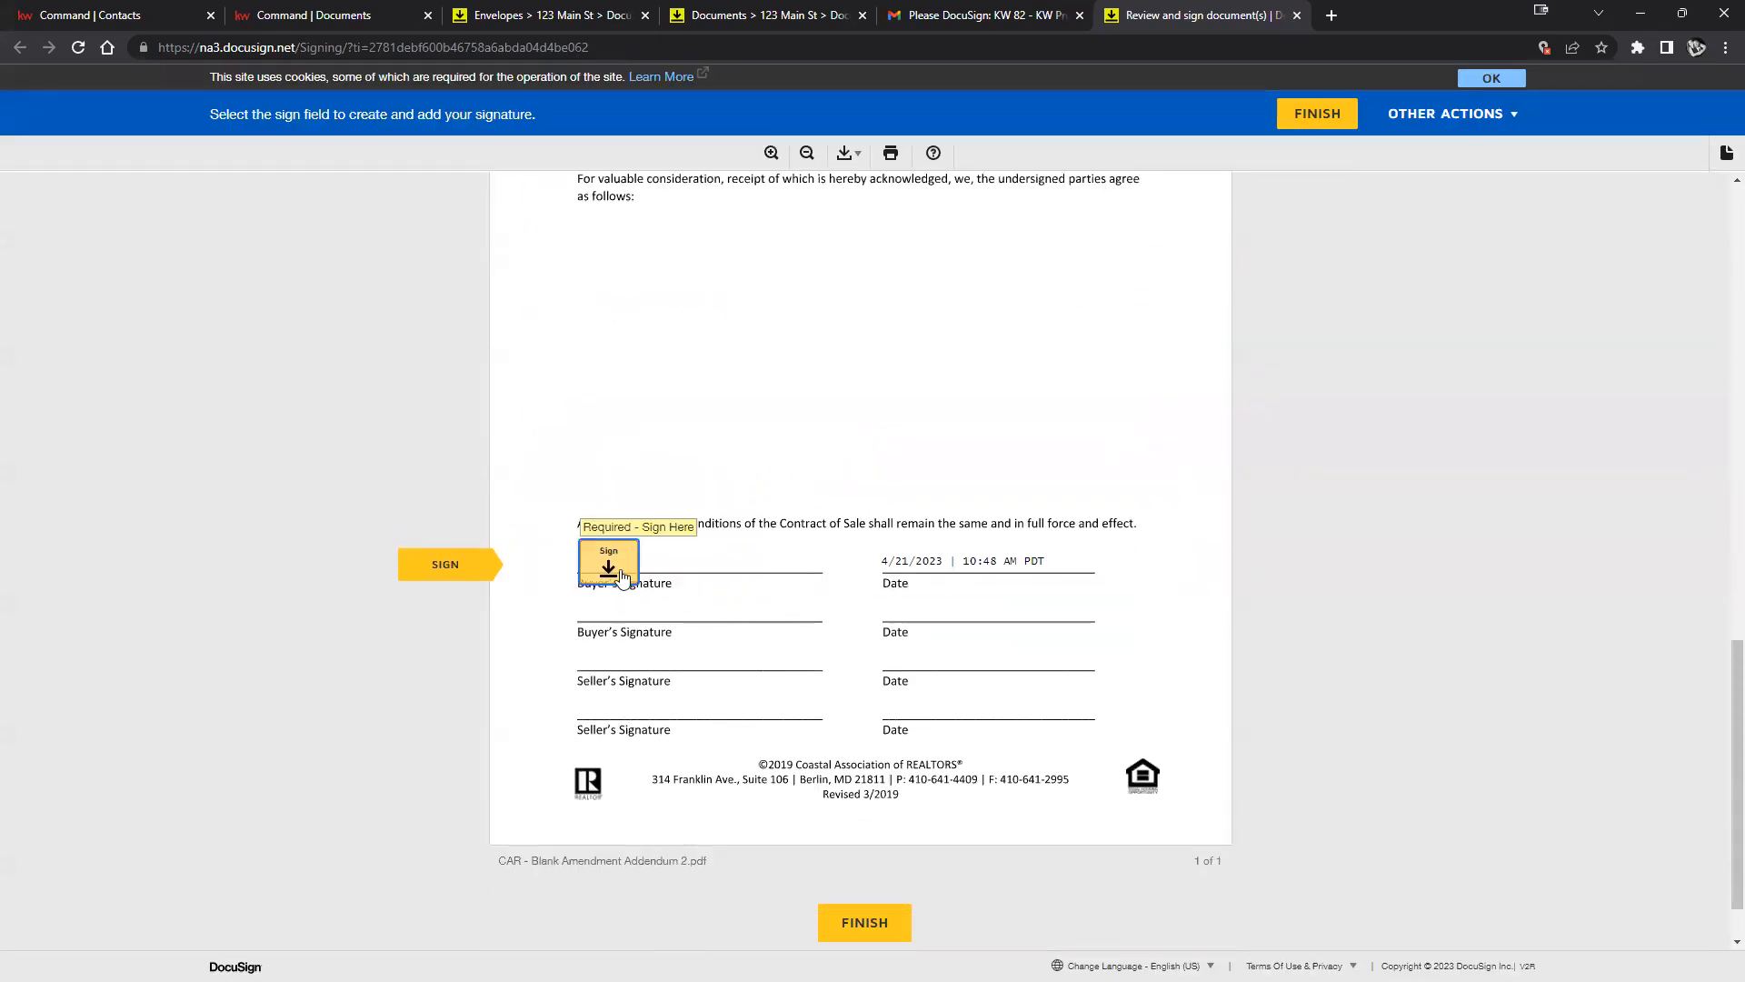
{"action": "left_click", "coordinate": [622, 574]}
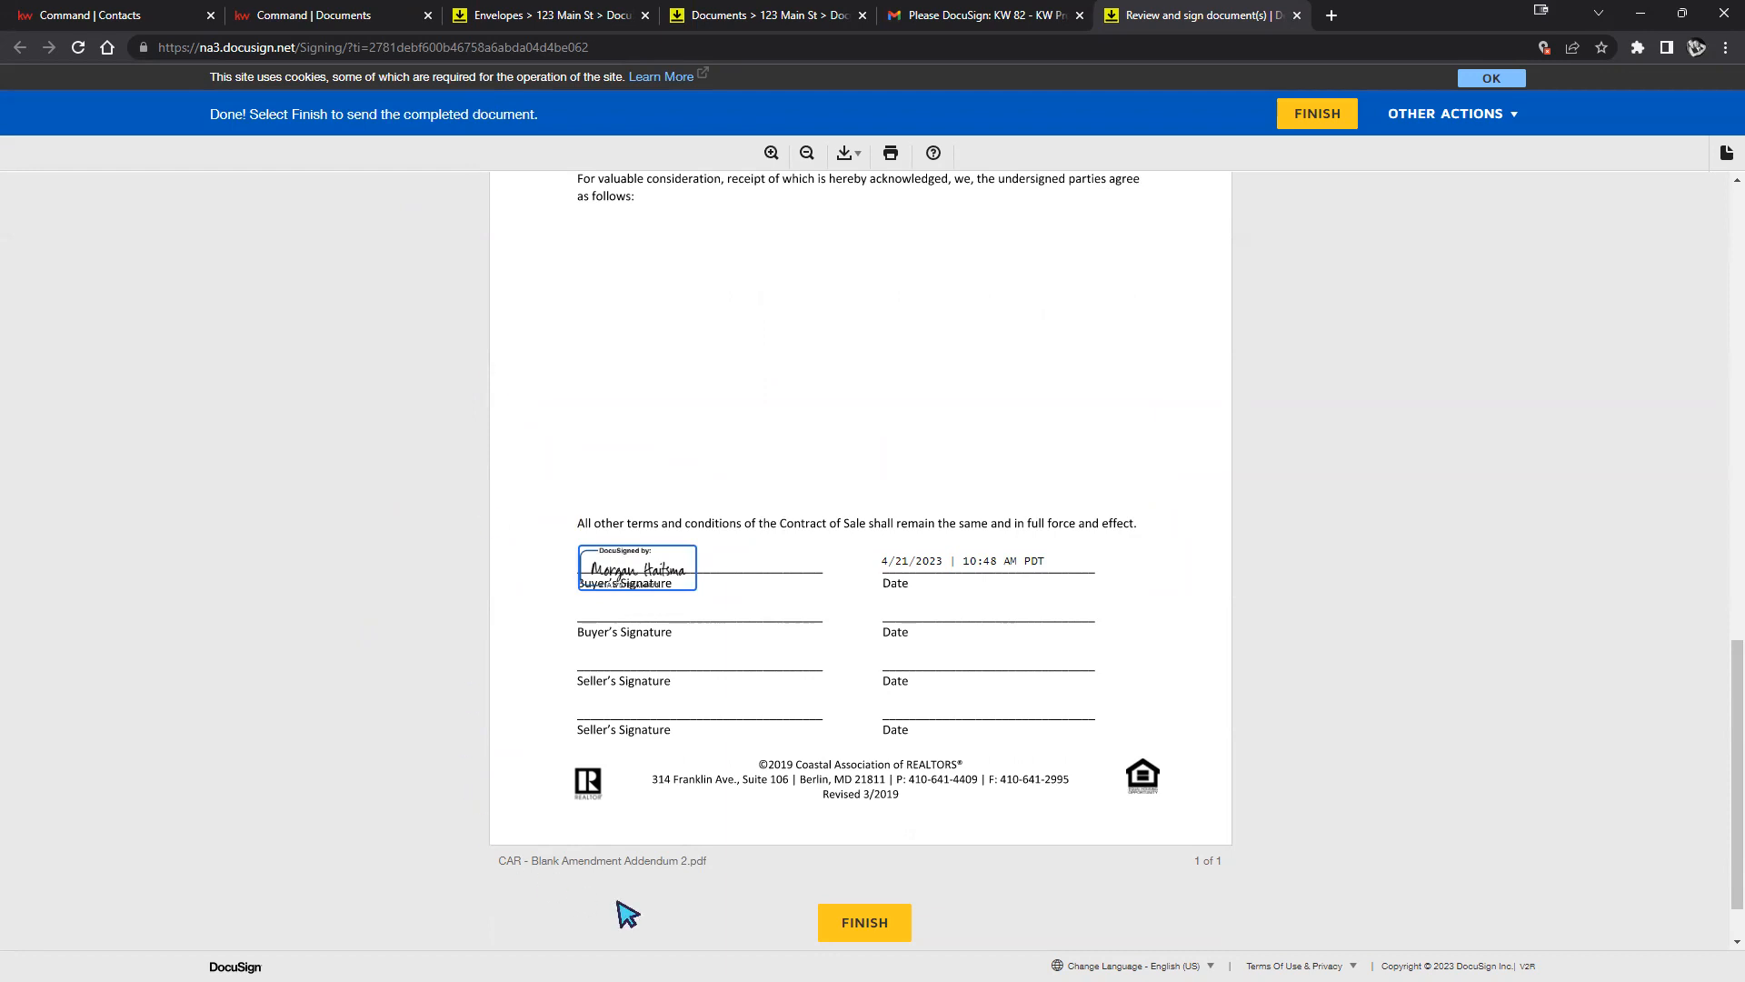
{"action": "left_click", "coordinate": [866, 925]}
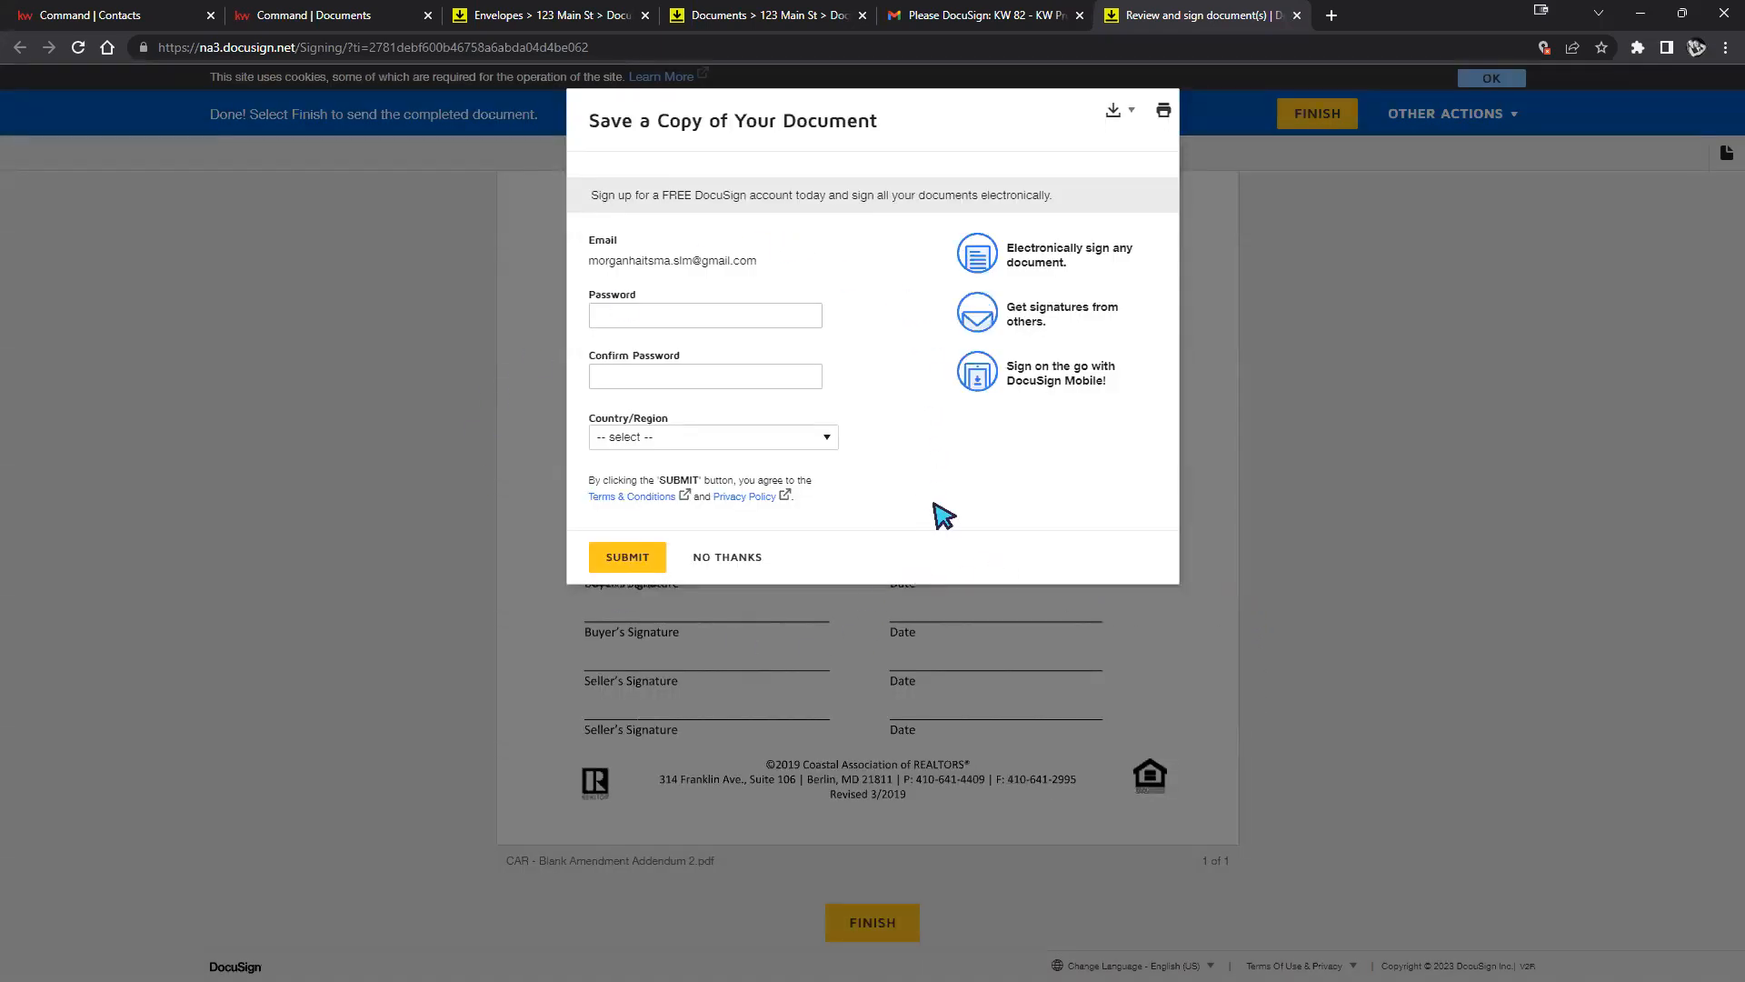
Download the signed envelope as a Combined PDF, resuming the failed download.
{"action": "left_click", "coordinate": [1108, 119]}
{"action": "left_click", "coordinate": [1043, 148]}
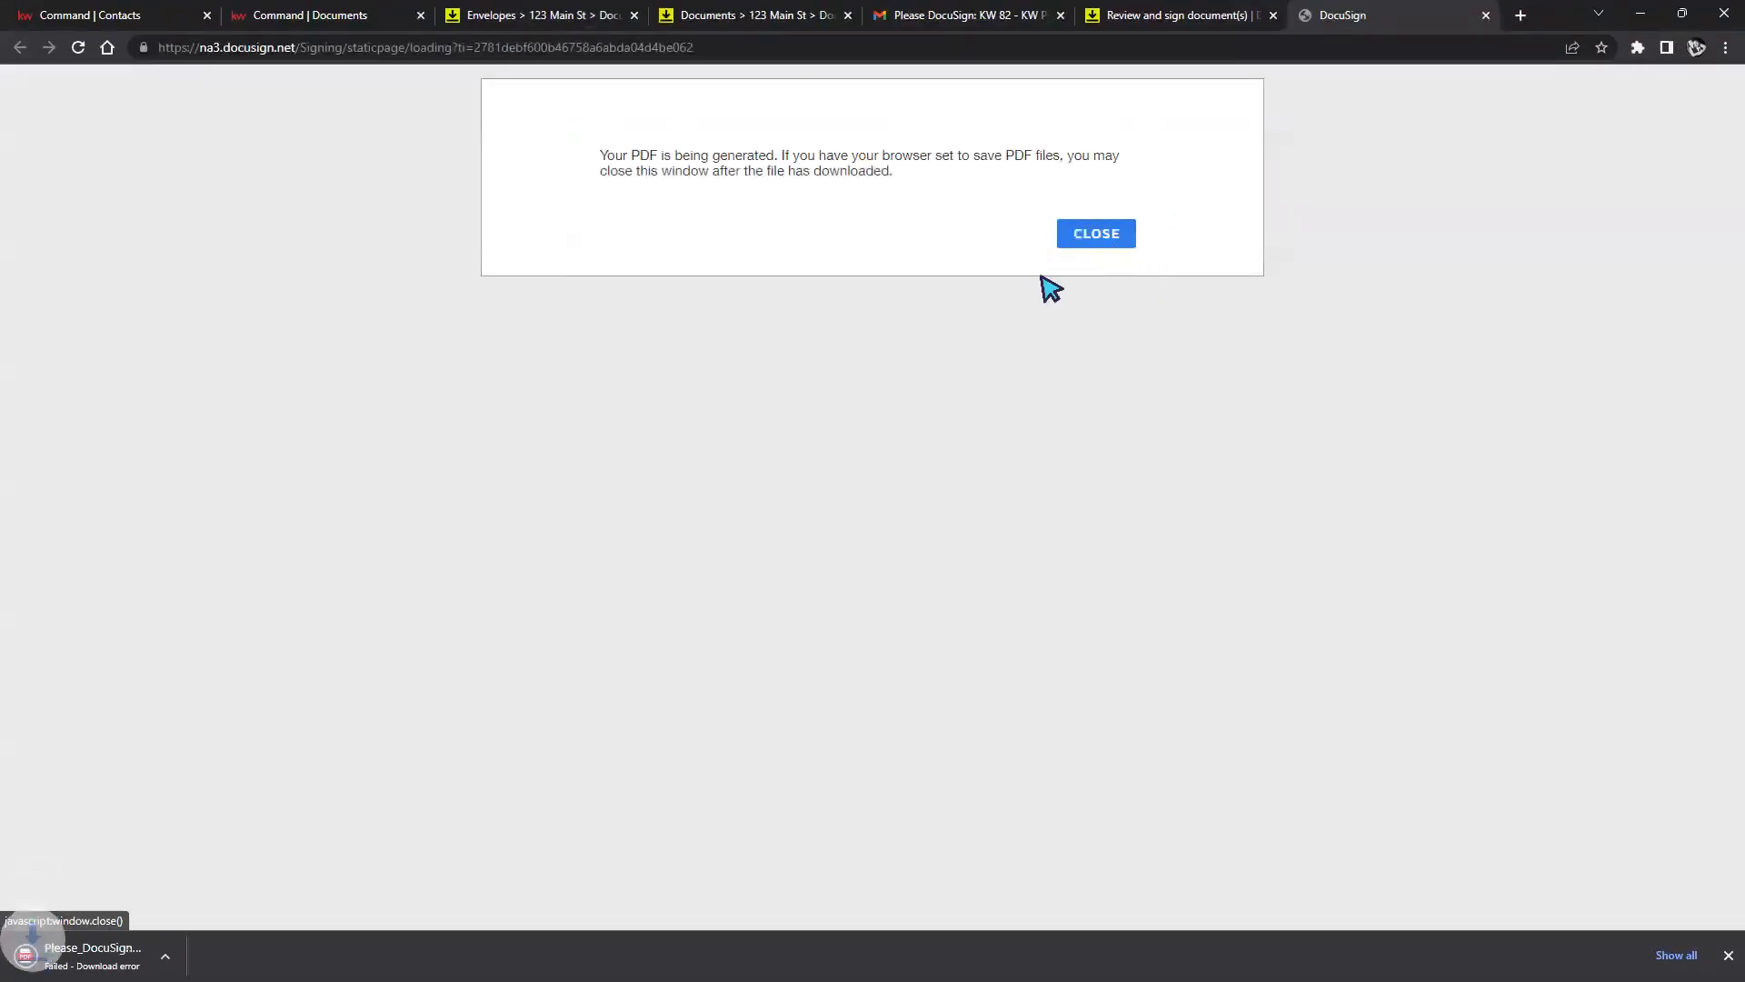
{"action": "left_click", "coordinate": [194, 956]}
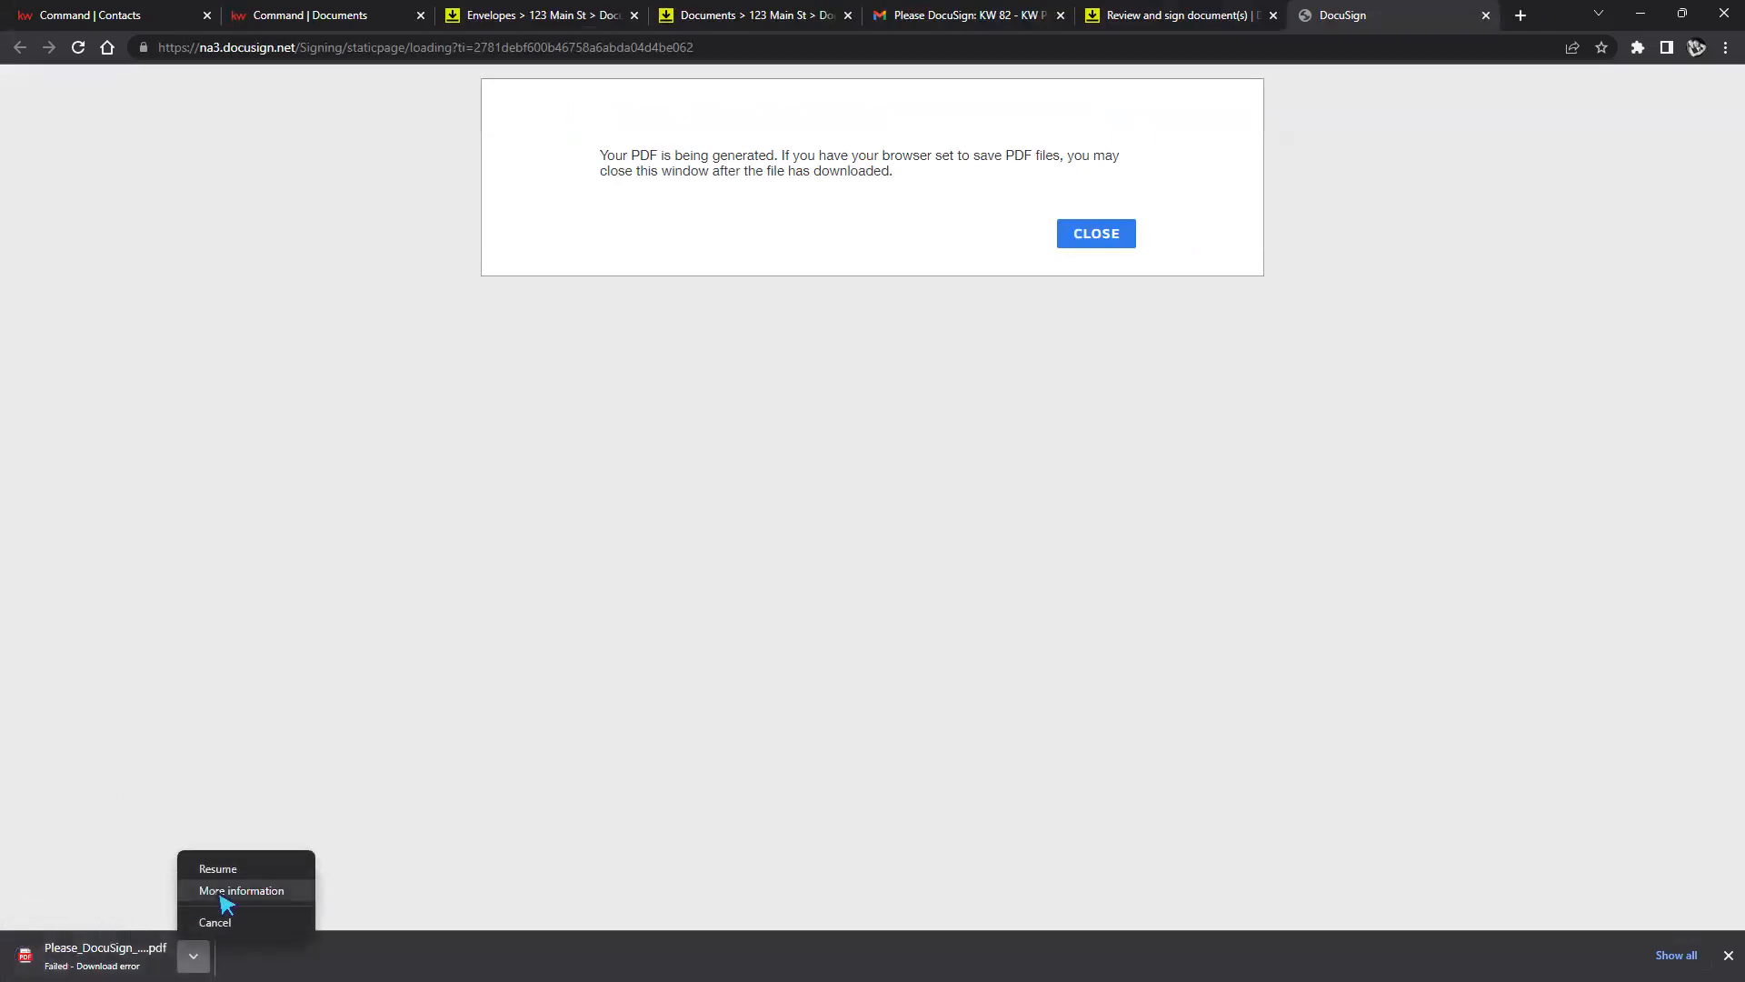
{"action": "left_click", "coordinate": [254, 873]}
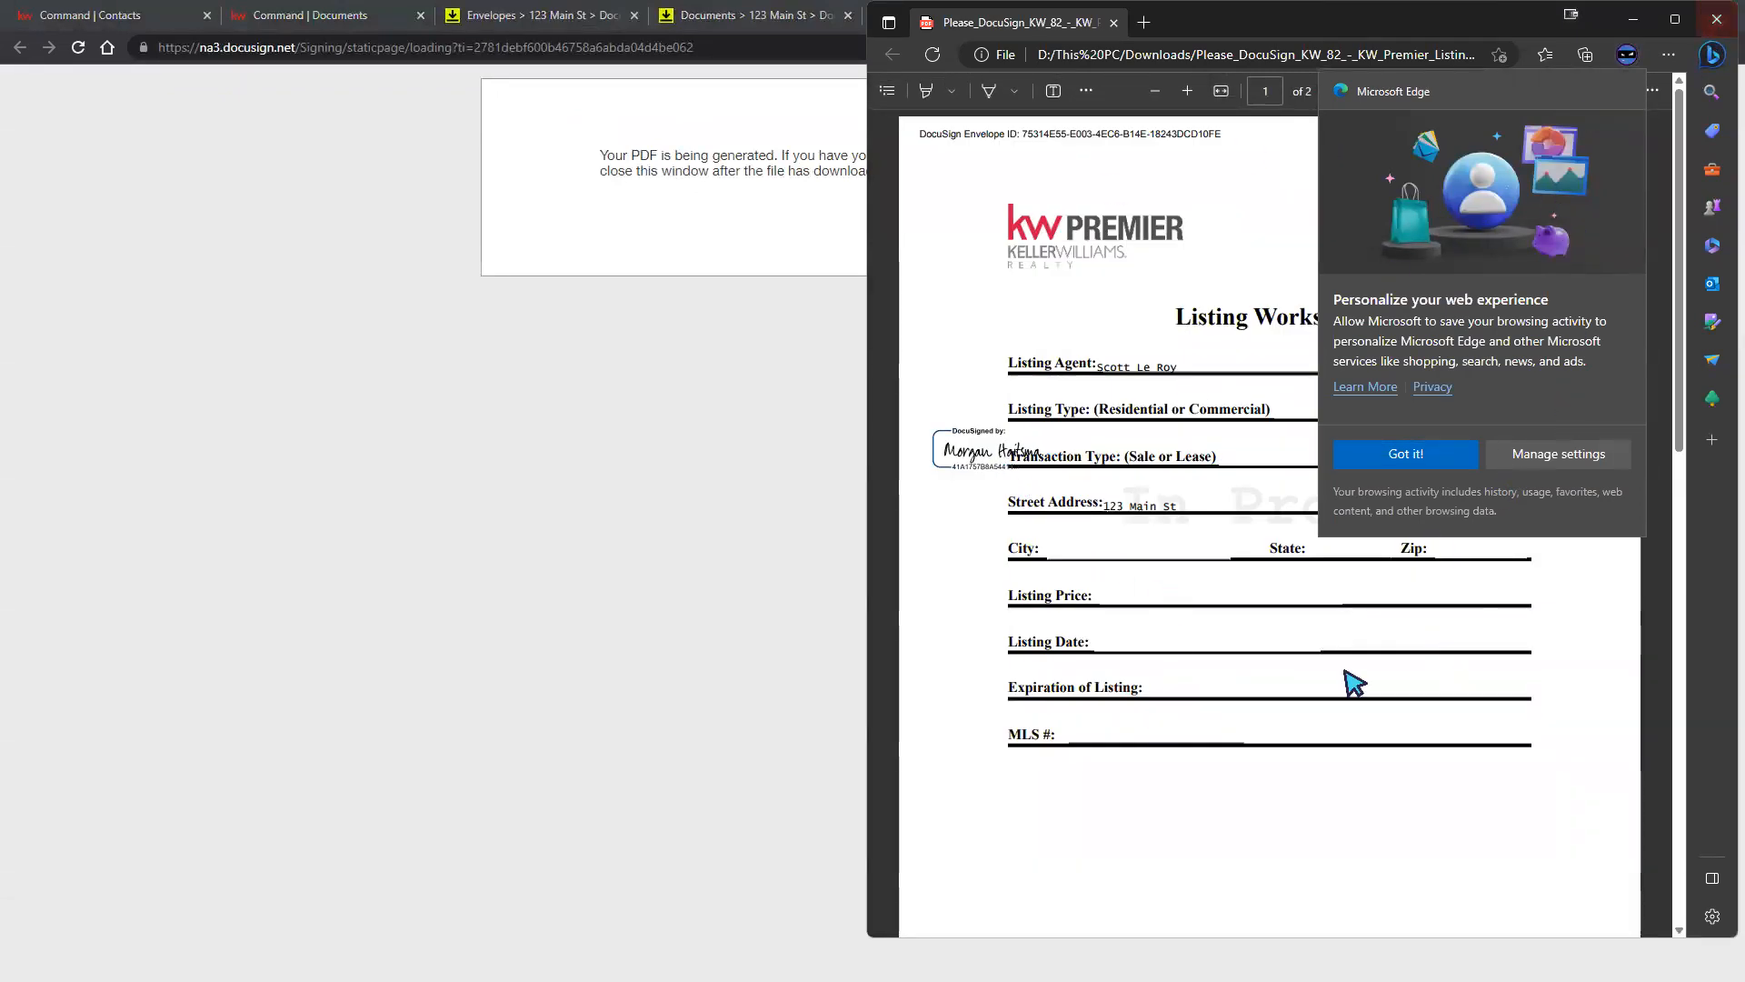
Scroll the downloaded PDF to the addendum's buyer signature, then close the Edge window.
{"action": "scroll", "coordinate": [1352, 682], "scroll_direction": "down", "scroll_amount": 8}
{"action": "scroll", "coordinate": [1282, 730], "scroll_direction": "down", "scroll_amount": 5}
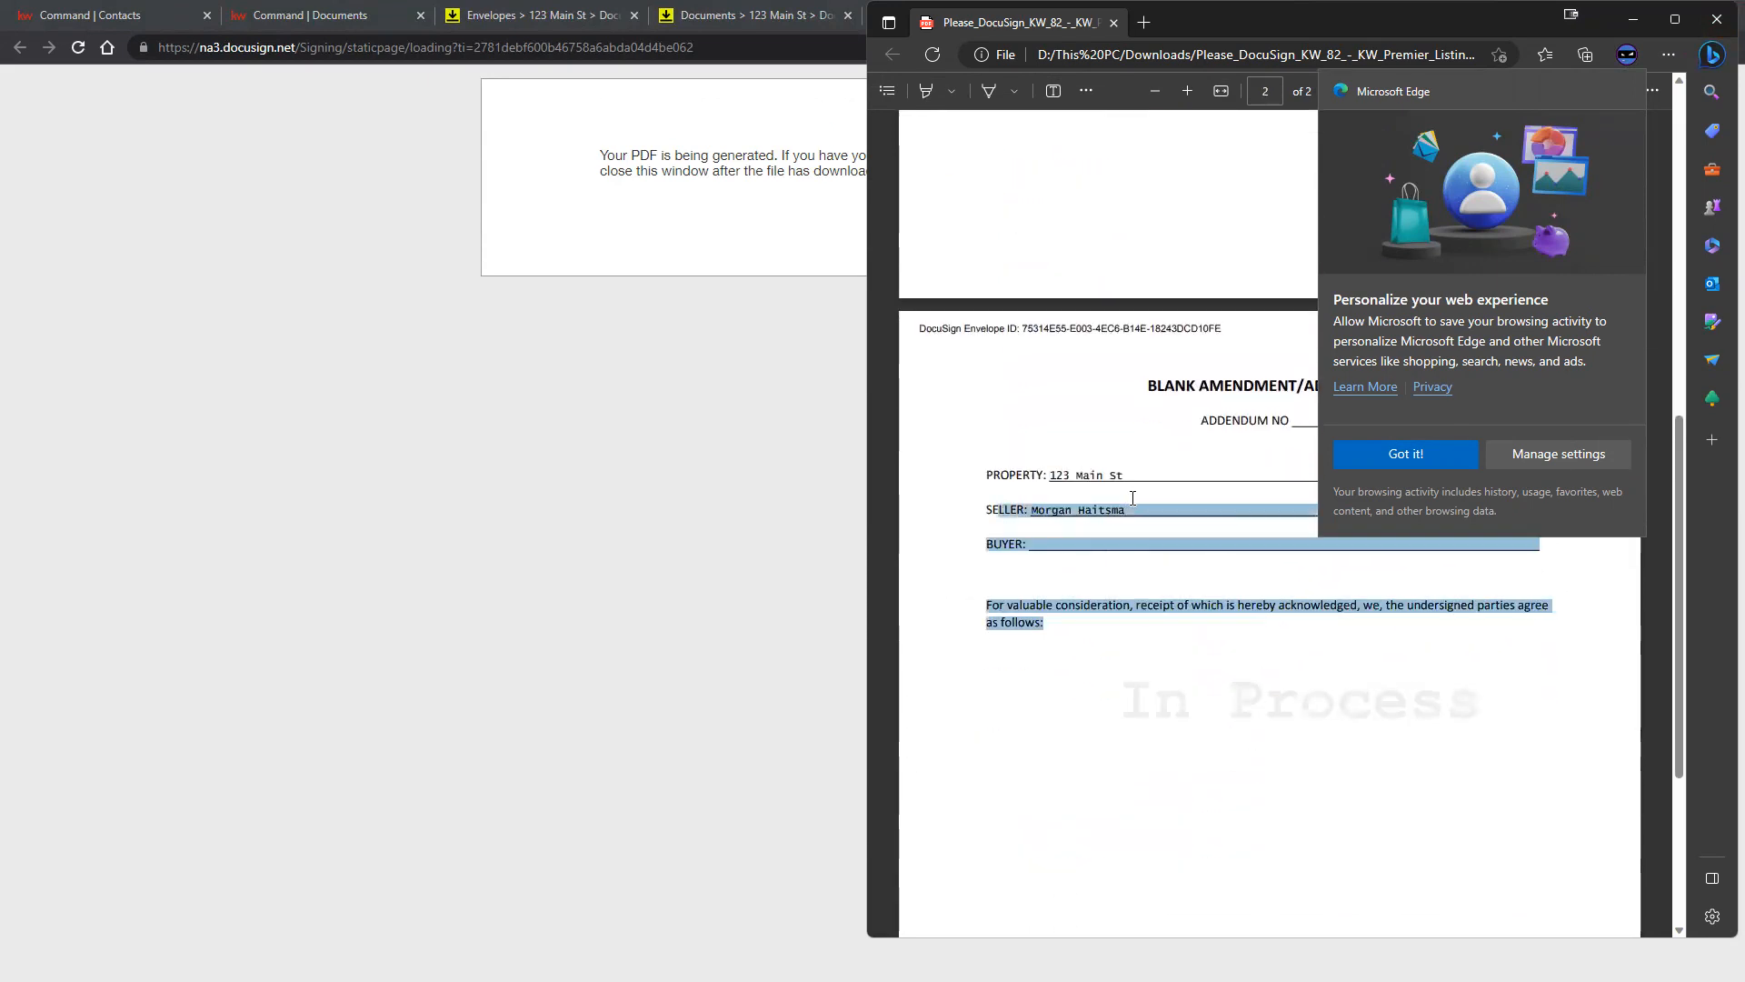
{"action": "scroll", "coordinate": [1127, 647], "scroll_direction": "down", "scroll_amount": 1}
{"action": "left_click_drag", "start_coordinate": [1084, 654], "coordinate": [1160, 662]}
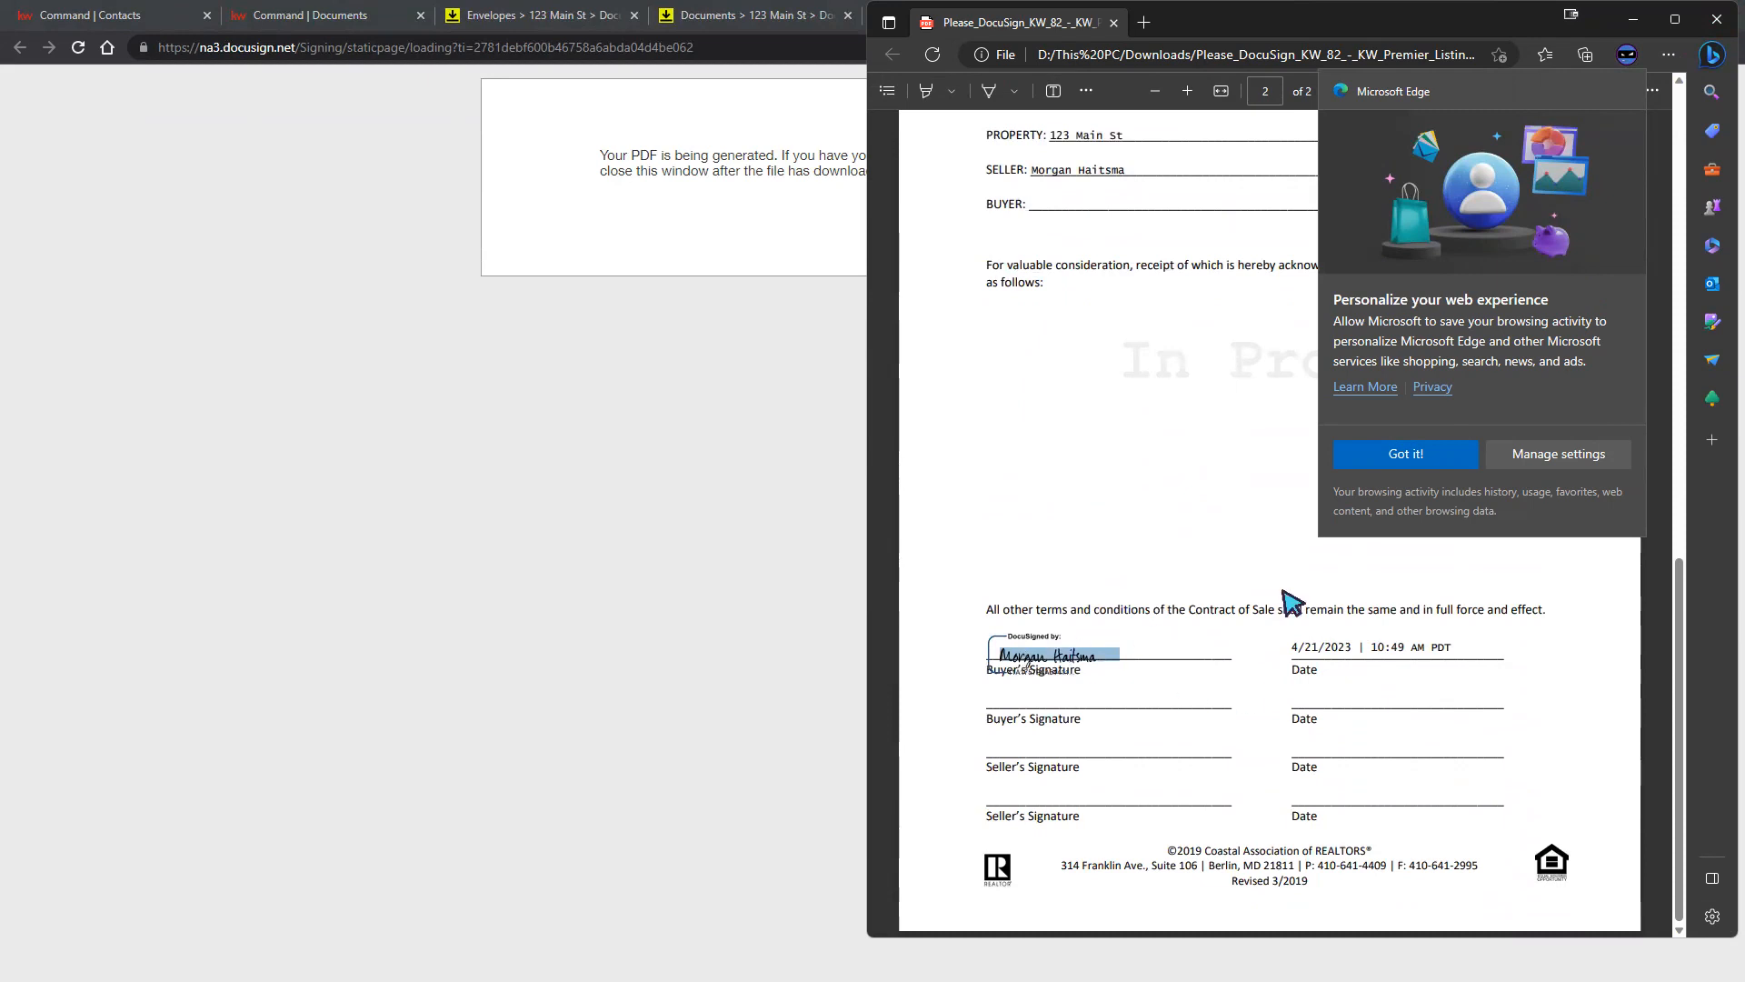
{"action": "left_click", "coordinate": [1358, 644]}
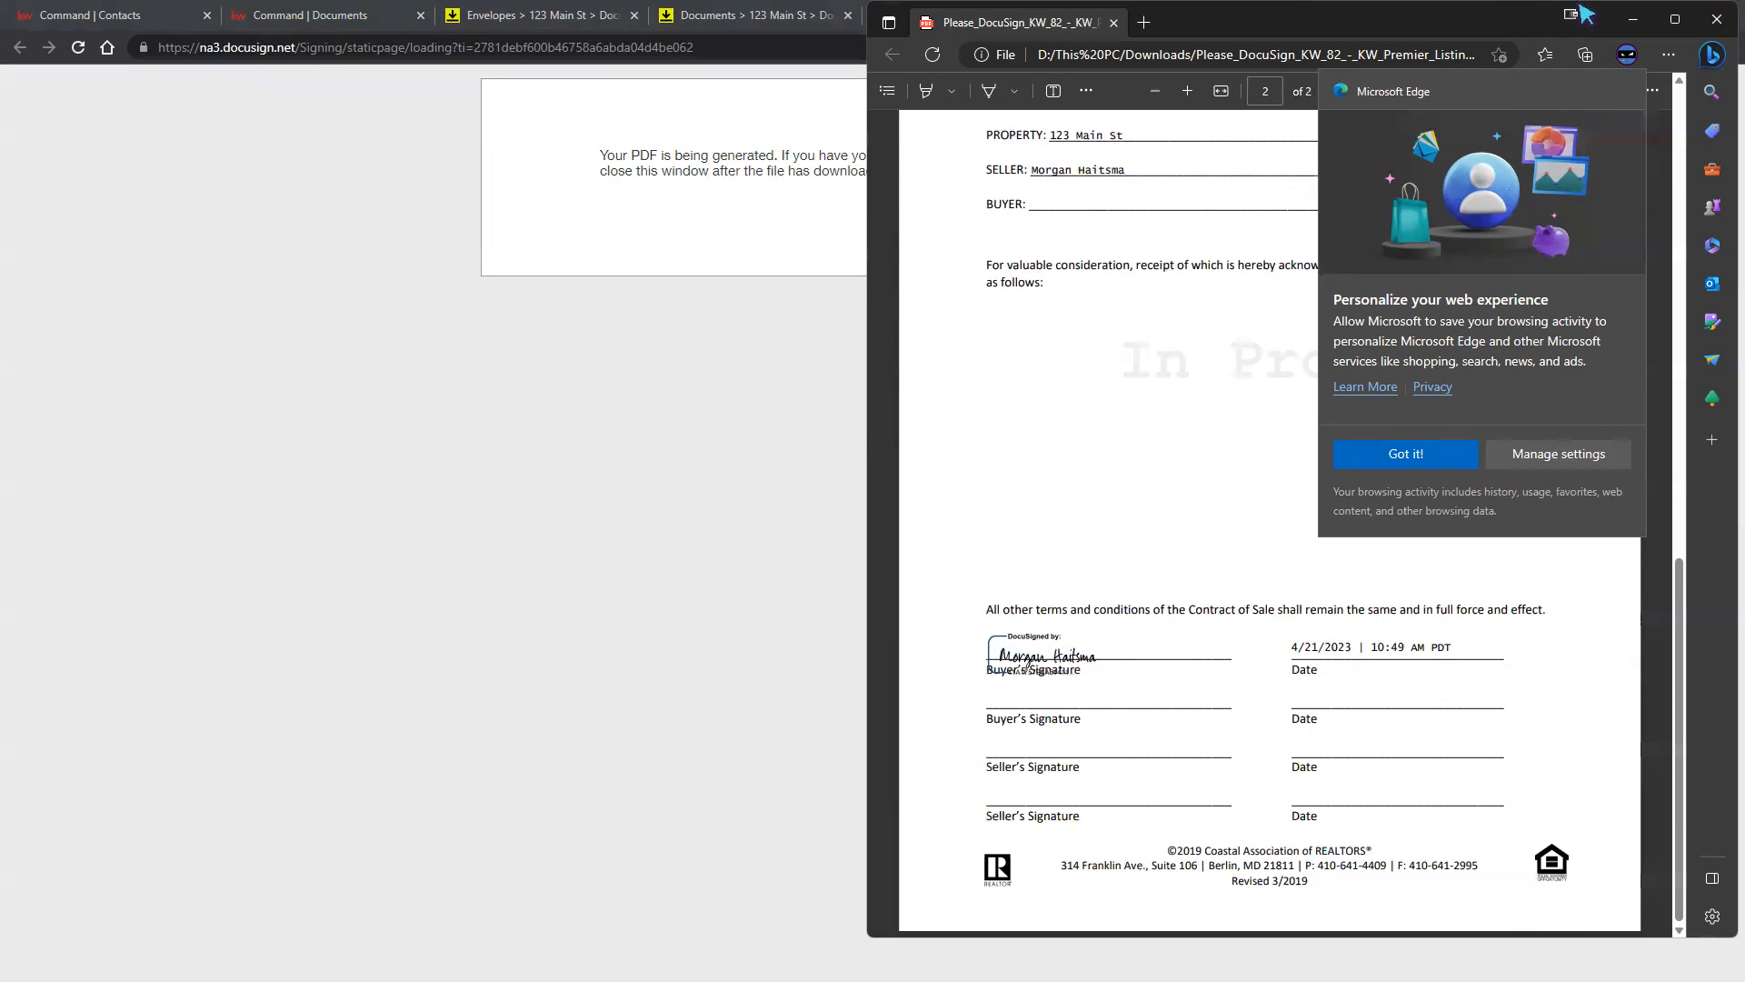
{"action": "left_click", "coordinate": [1722, 20]}
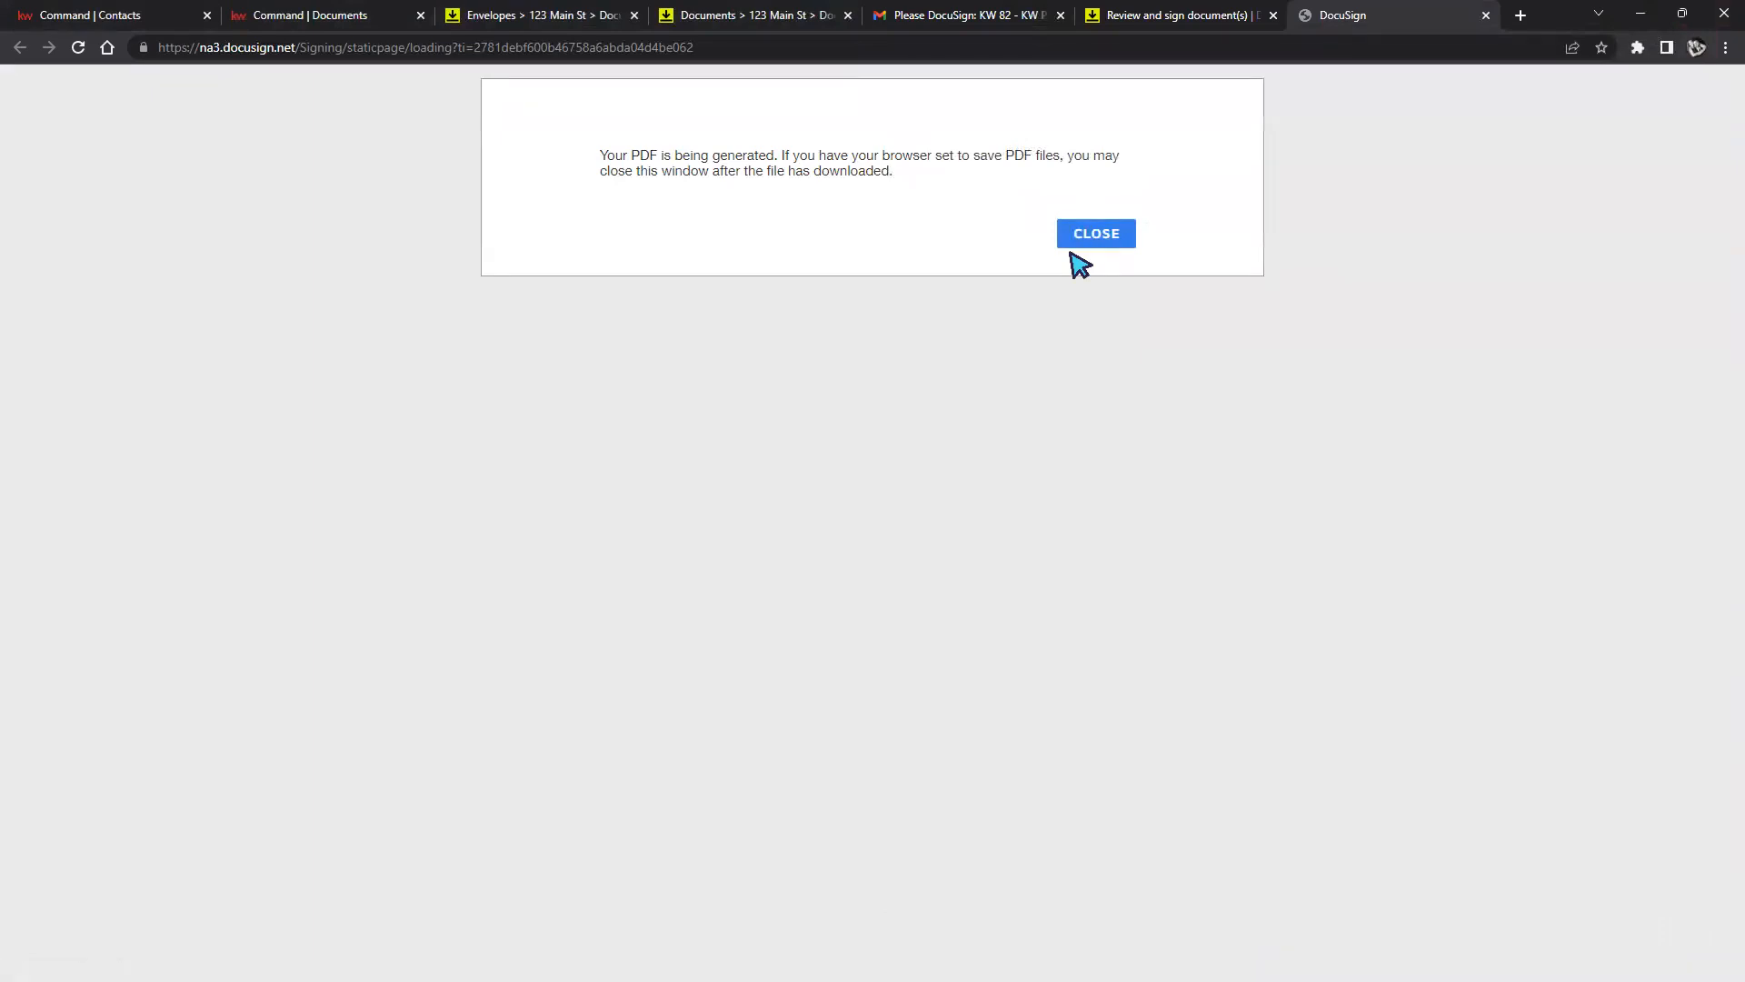
Close the signing page and reload the 123 Main st room's document list.
{"action": "left_click", "coordinate": [1168, 20]}
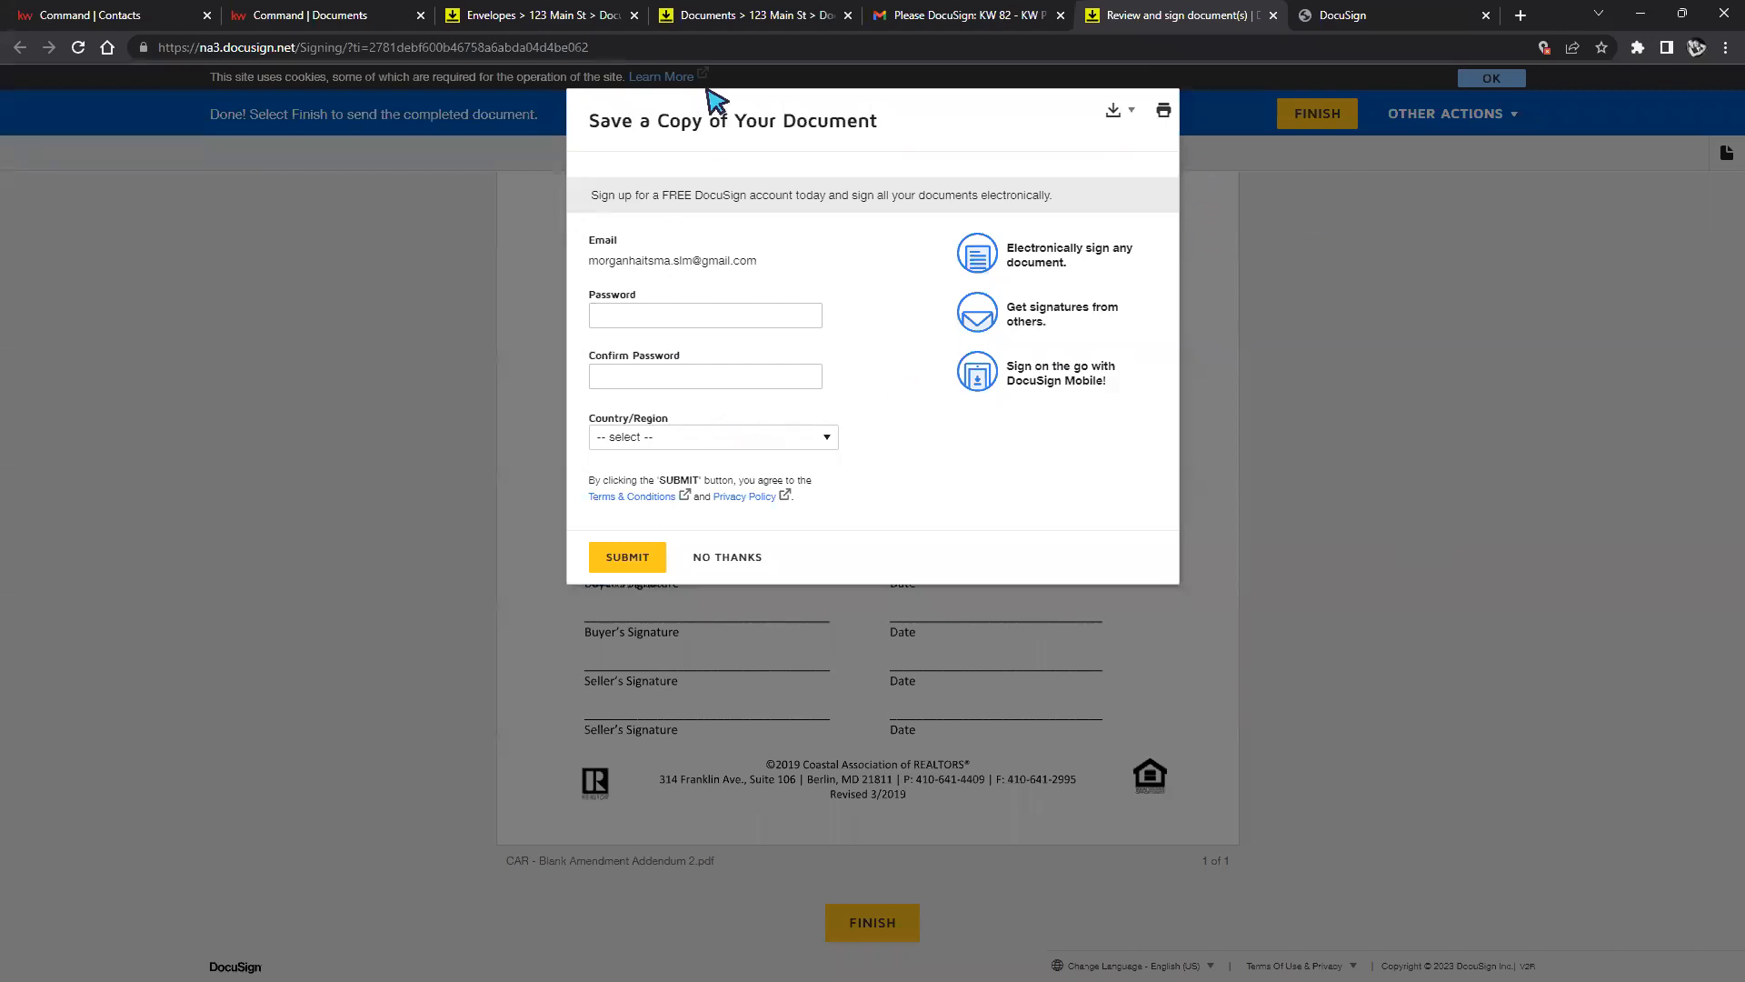
{"action": "left_click", "coordinate": [1273, 16]}
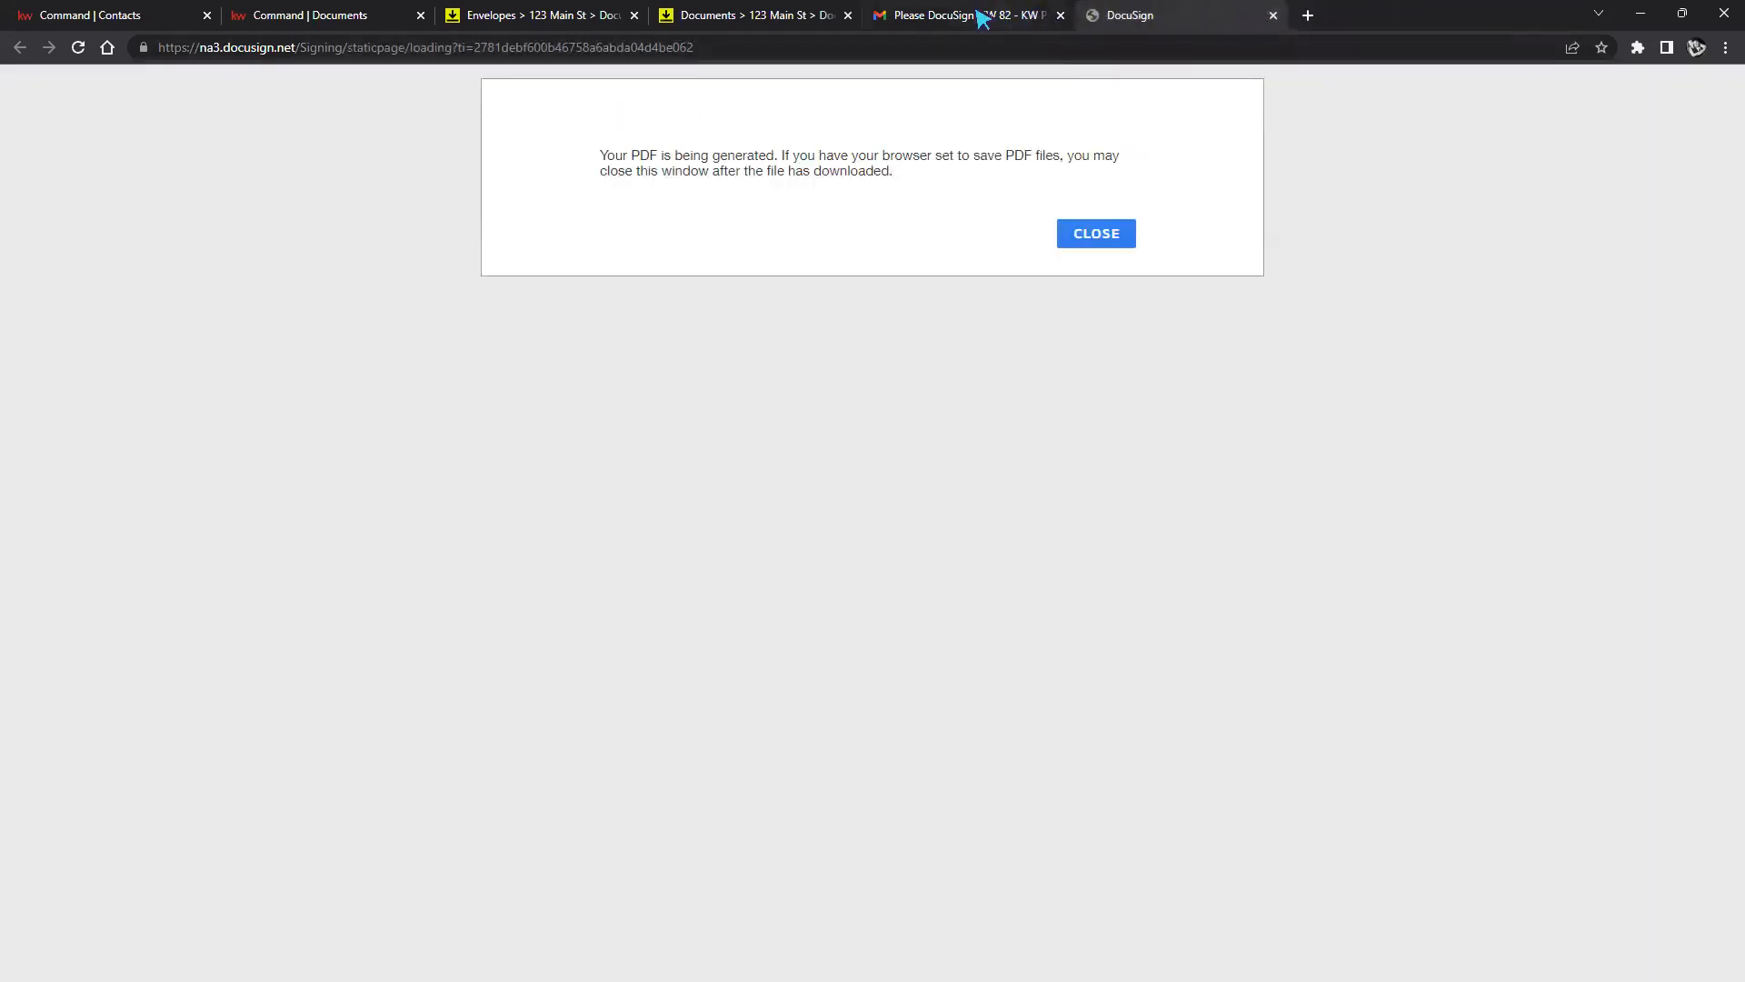
{"action": "left_click", "coordinate": [773, 27]}
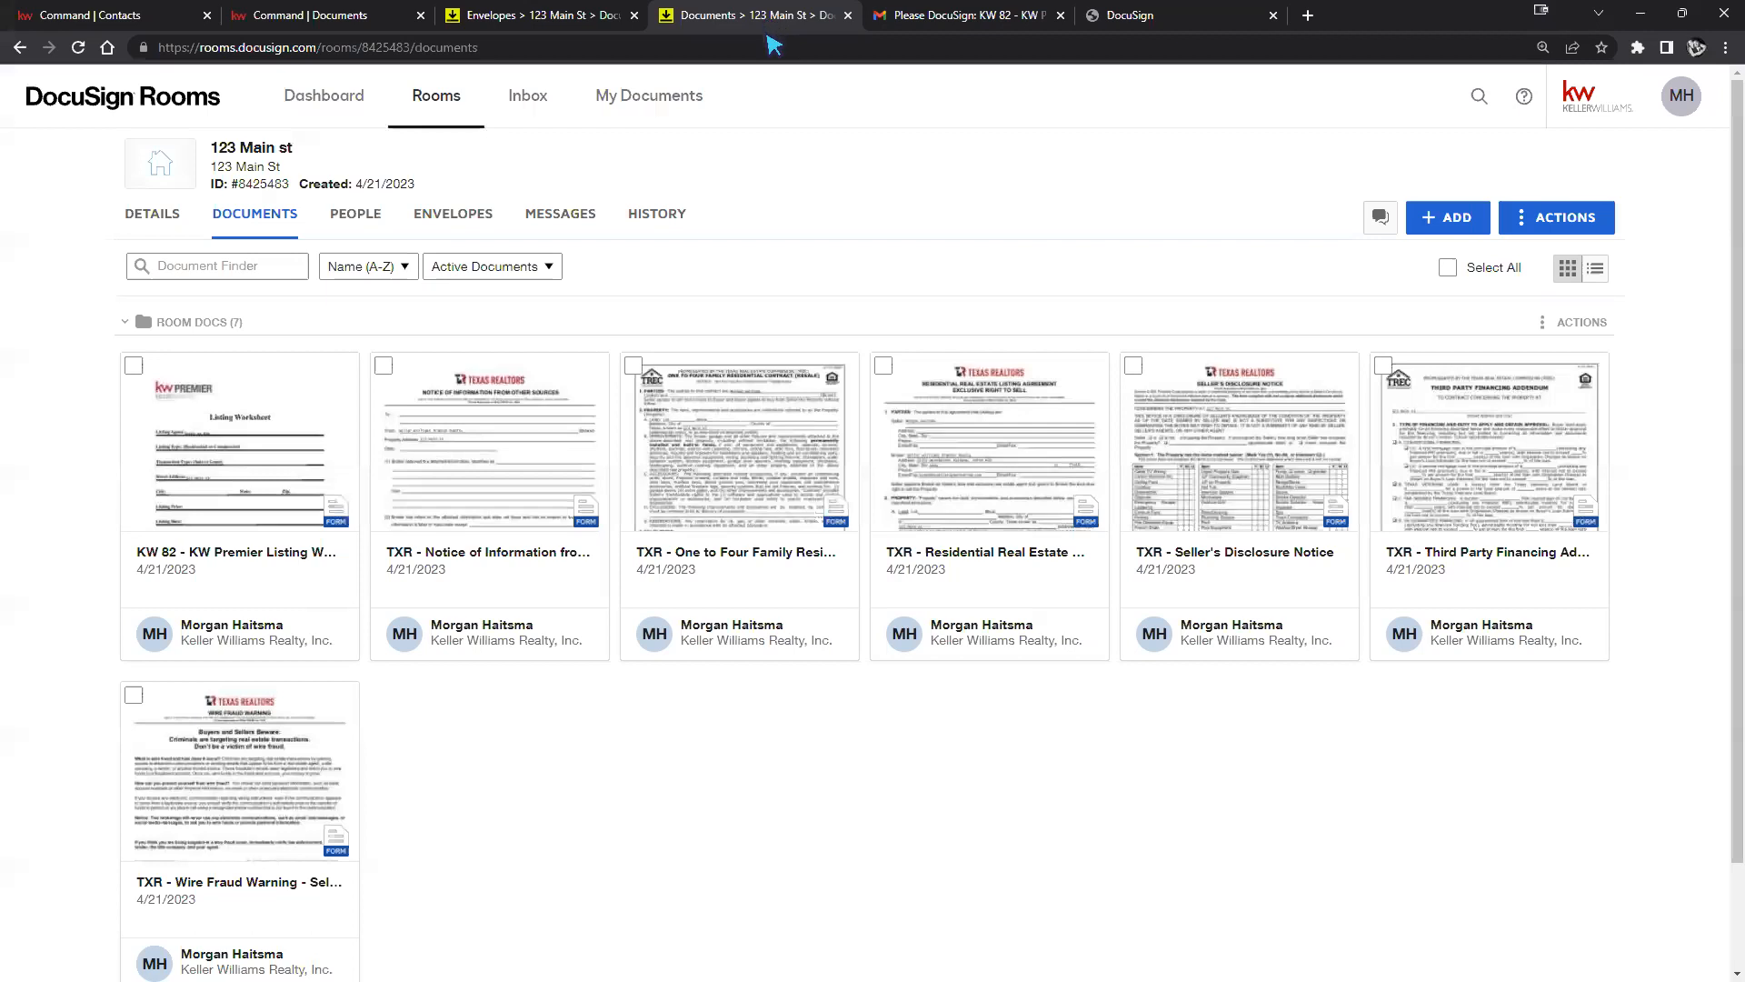
{"action": "left_click", "coordinate": [80, 49]}
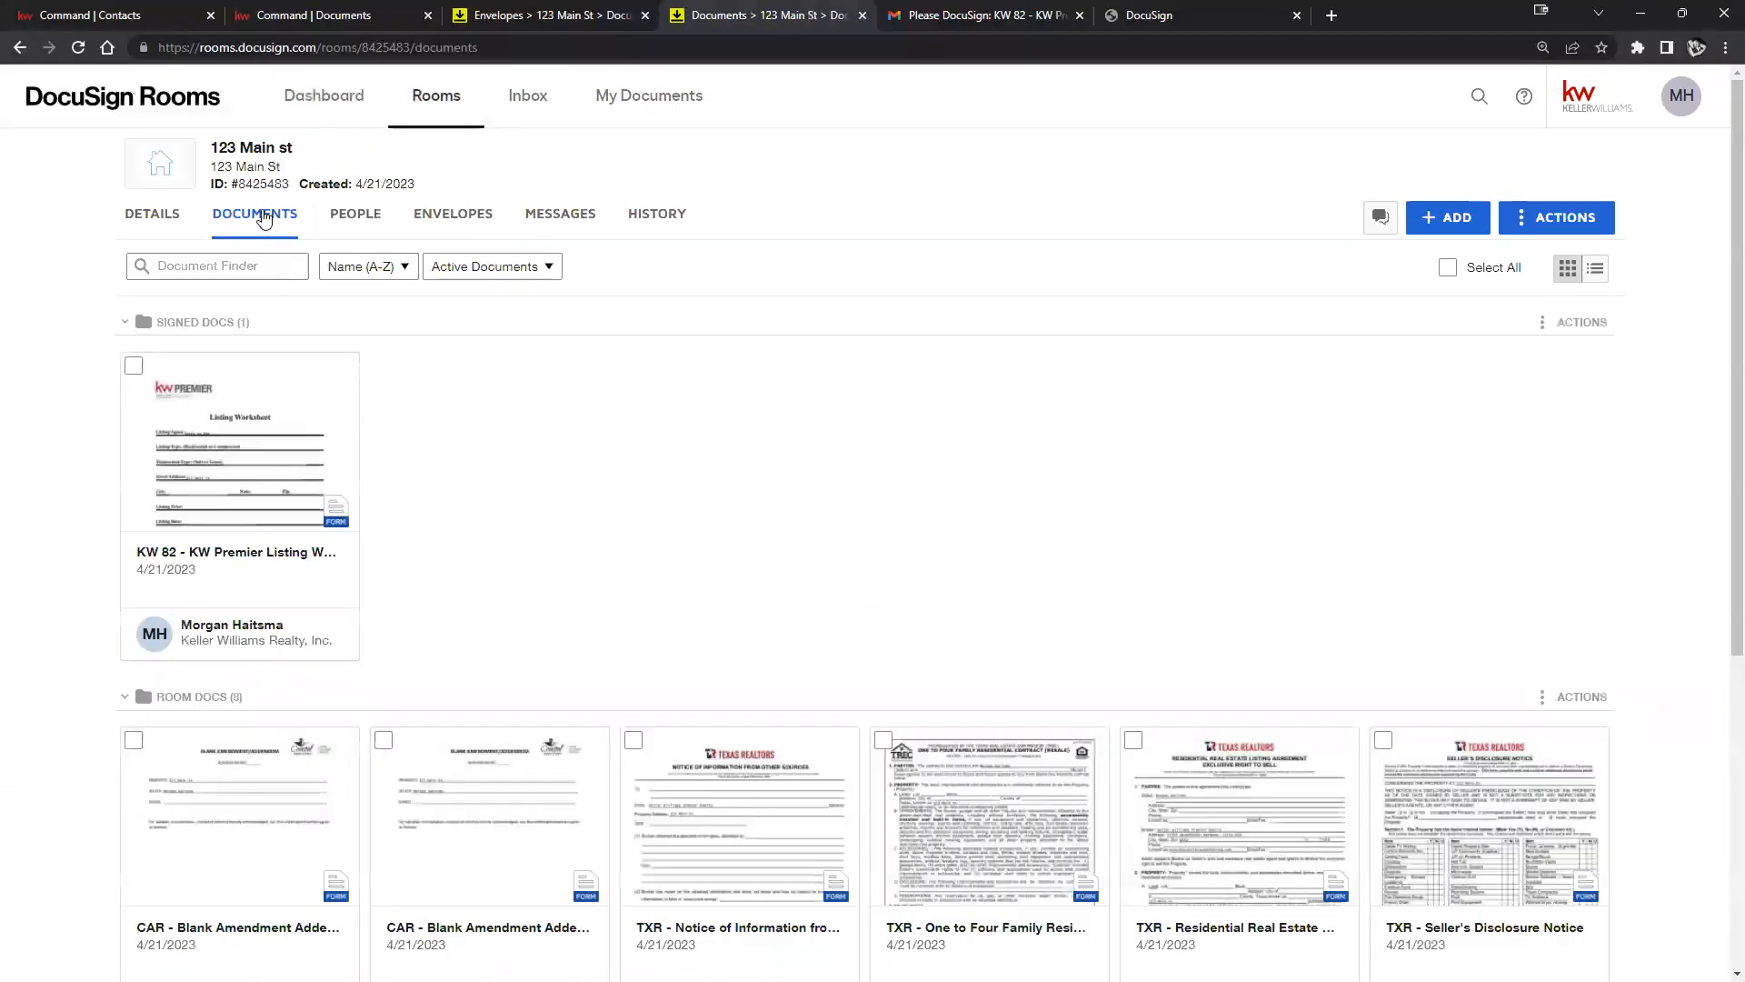
Review the Listing Worksheet envelope's recipients, including the buyer who signed, then close its details.
{"action": "left_click", "coordinate": [447, 225]}
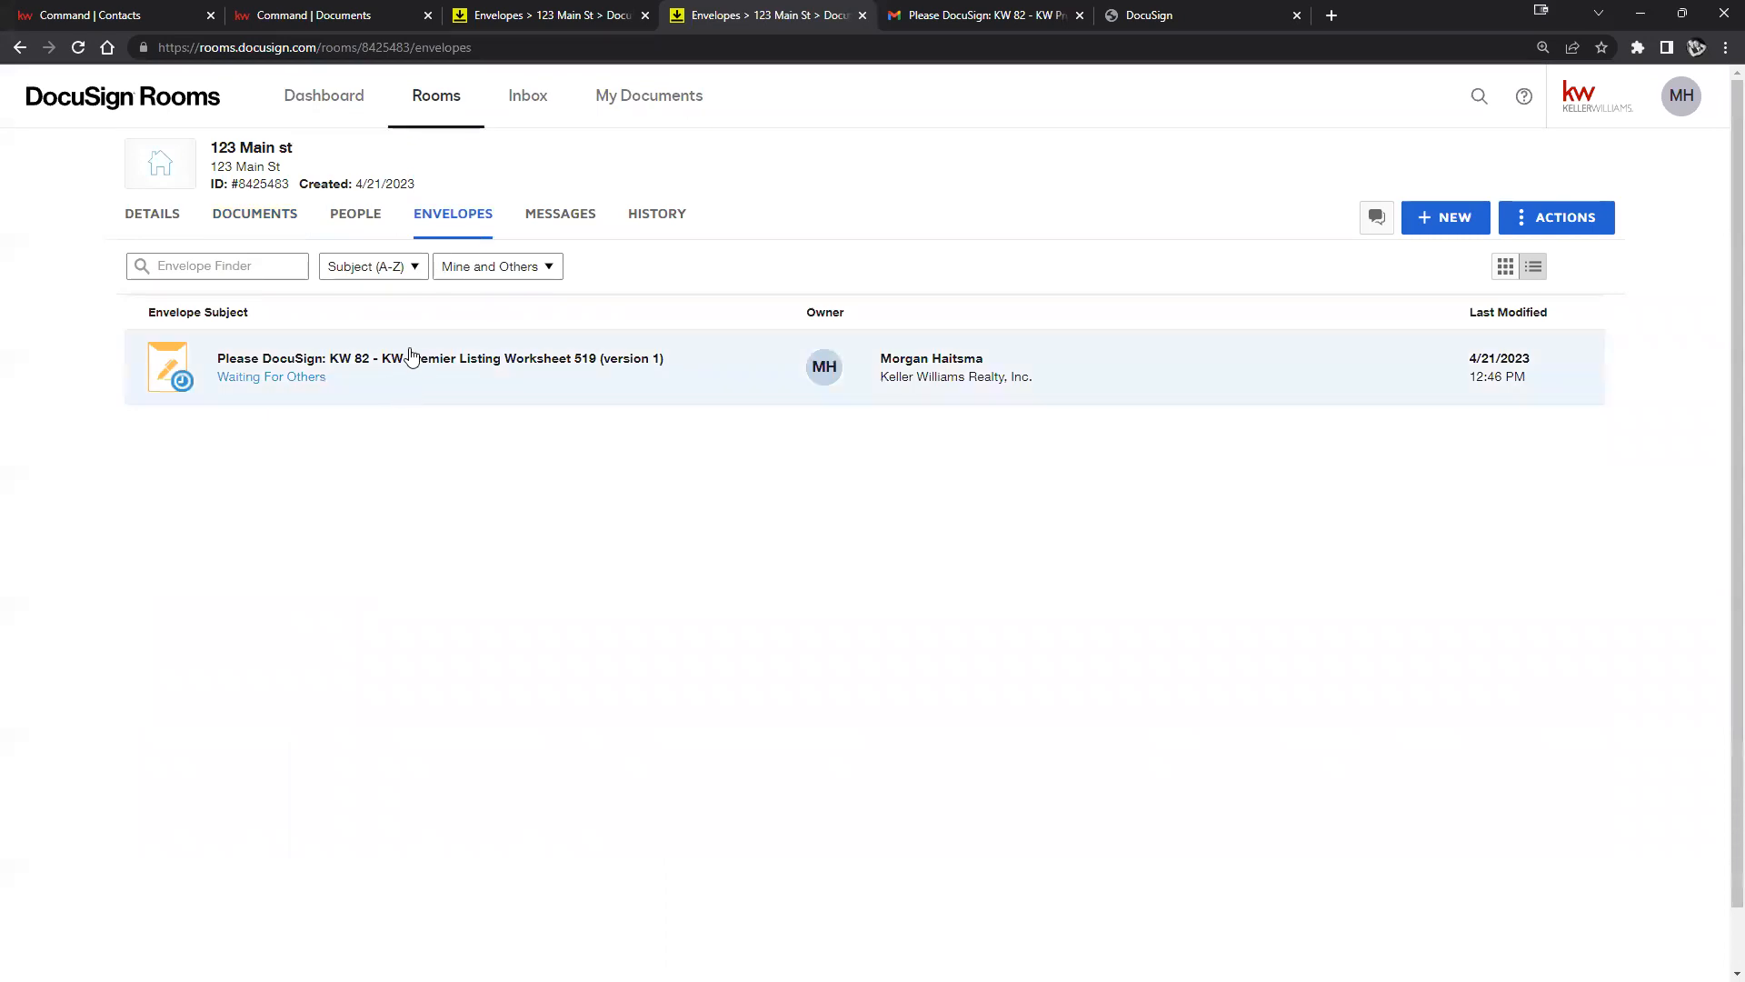
{"action": "left_click", "coordinate": [413, 357]}
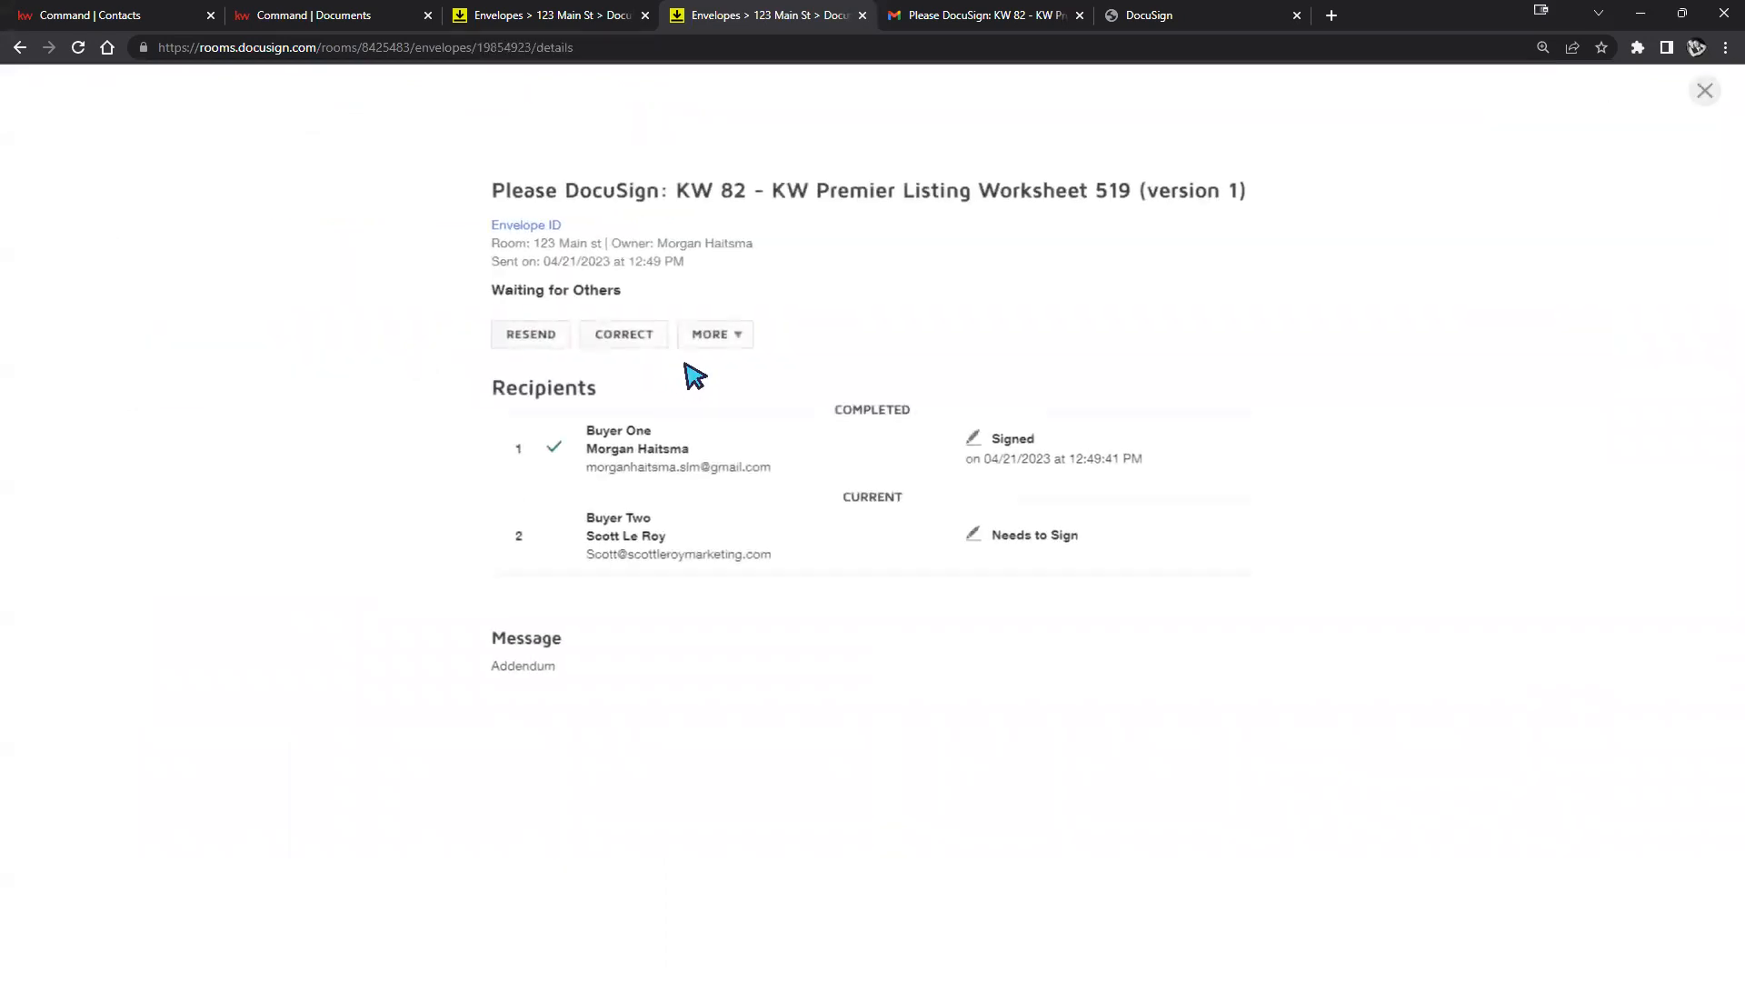
{"action": "double_click", "coordinate": [563, 441]}
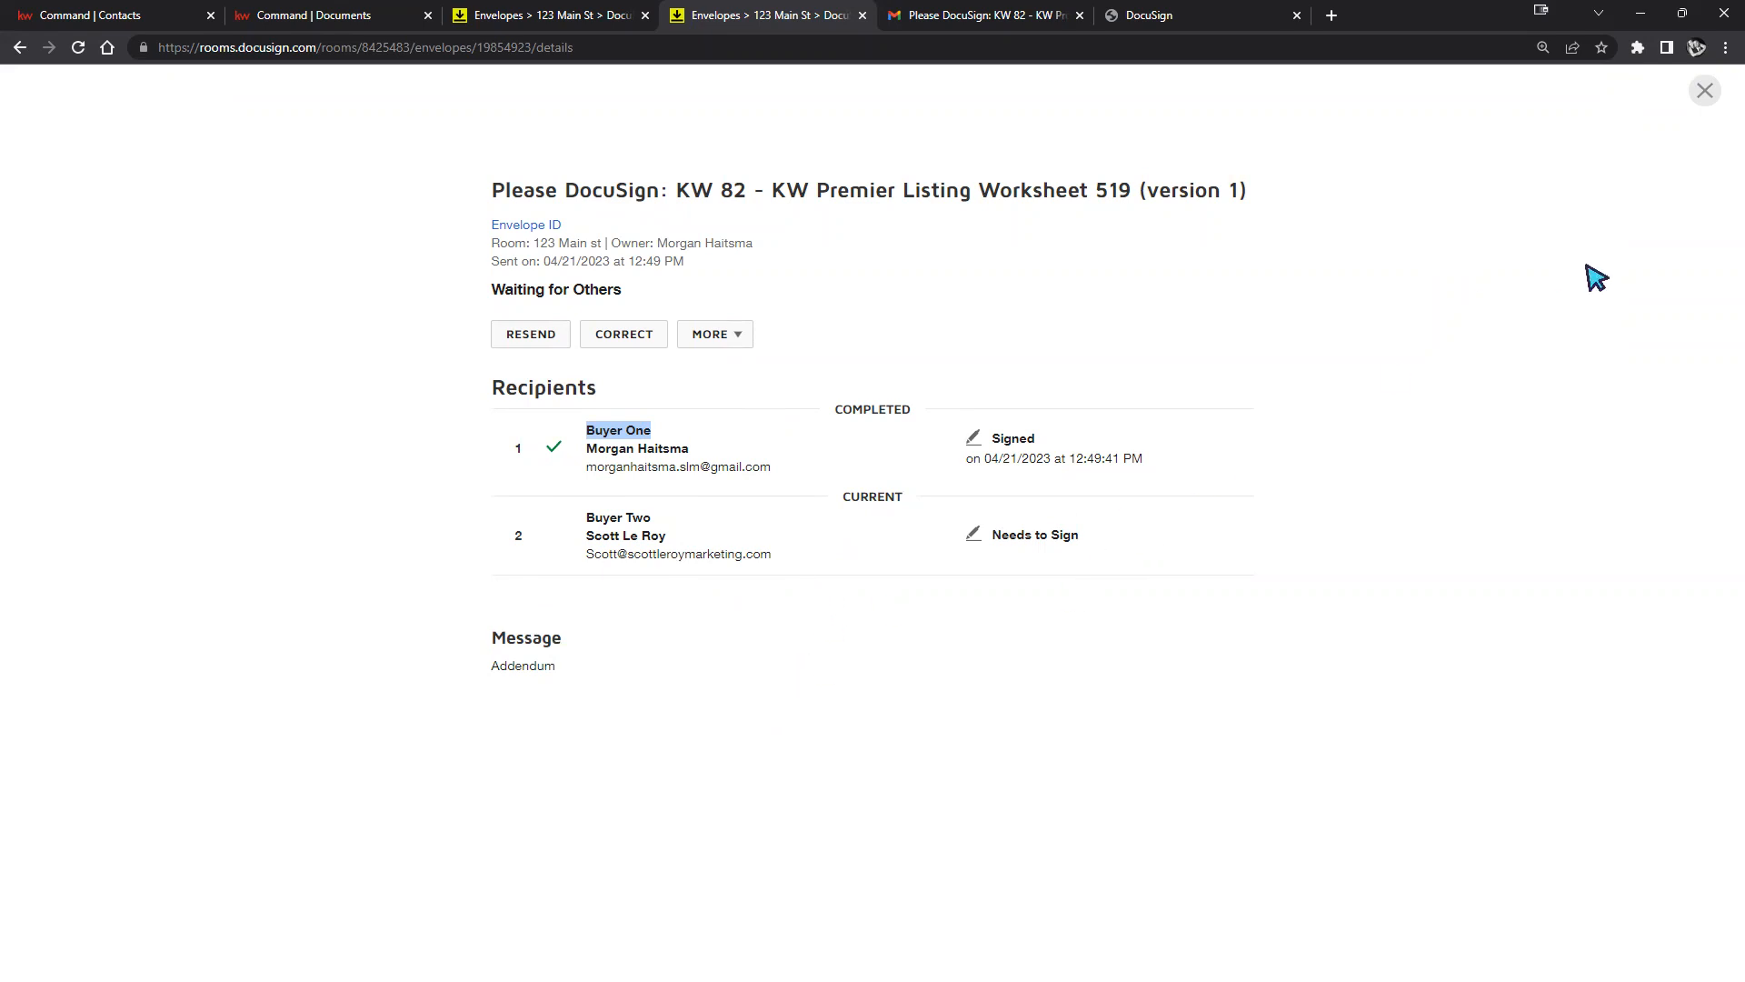
{"action": "left_click", "coordinate": [1705, 90]}
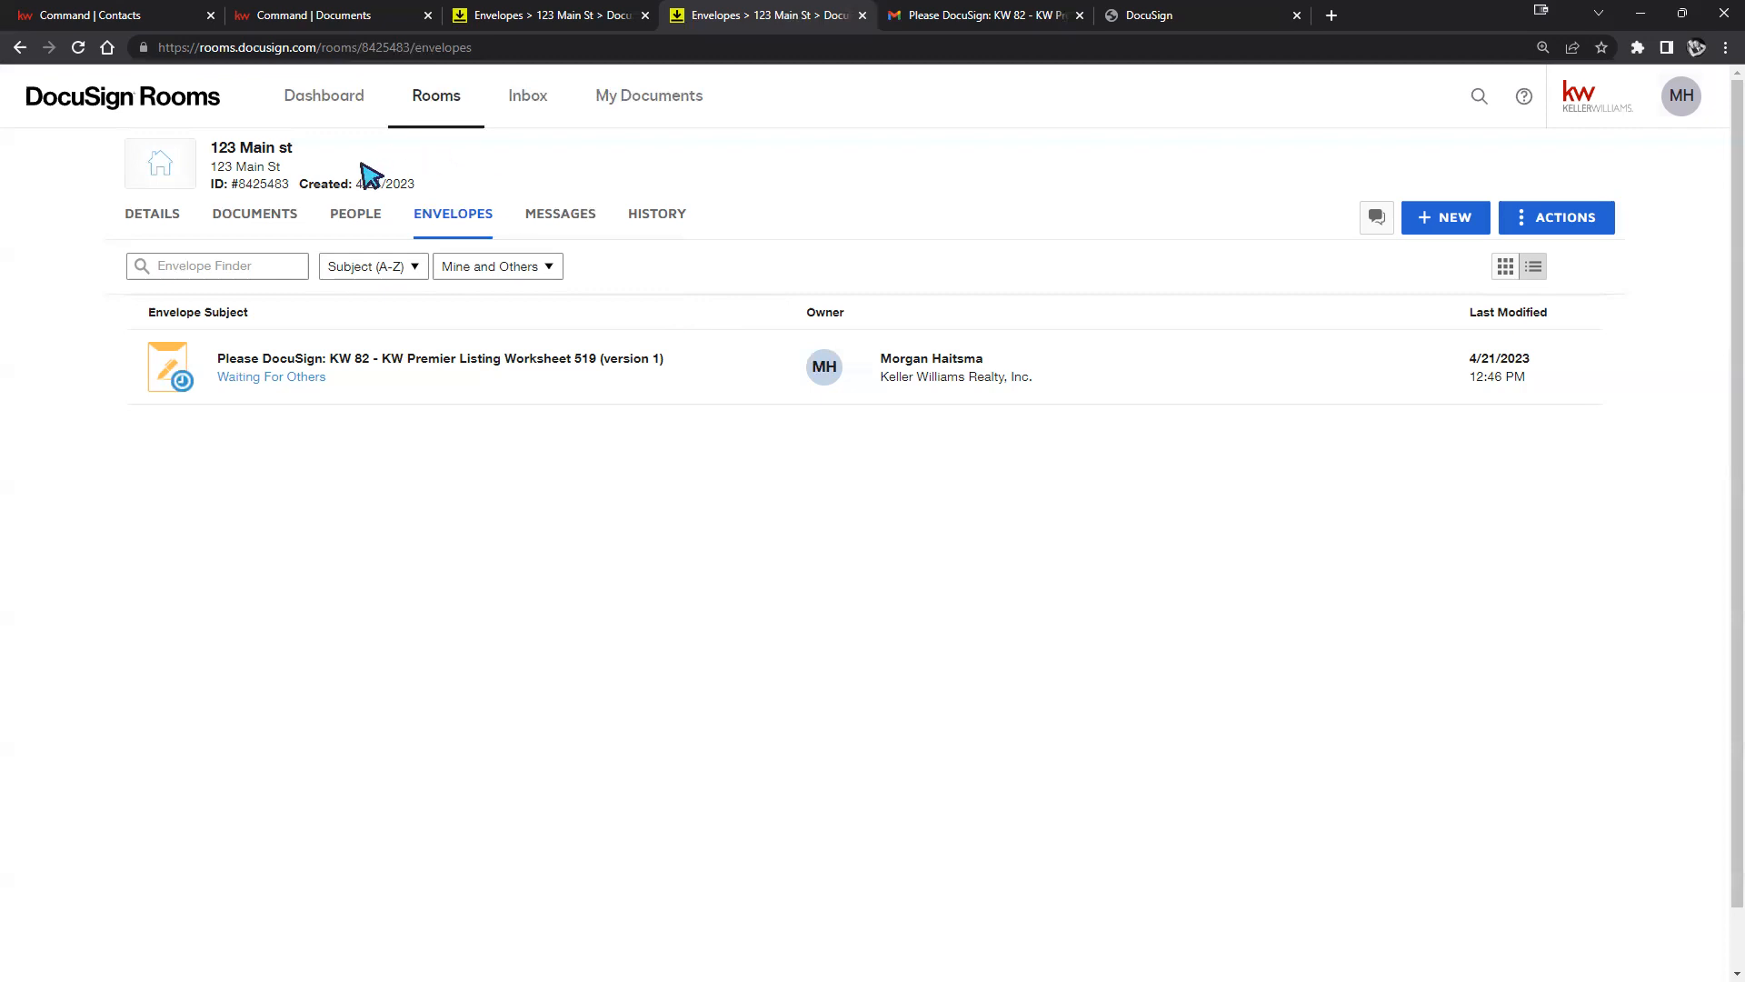
Show the 123 Main st room's PEOPLE list and scroll through every member card.
{"action": "left_click", "coordinate": [354, 218]}
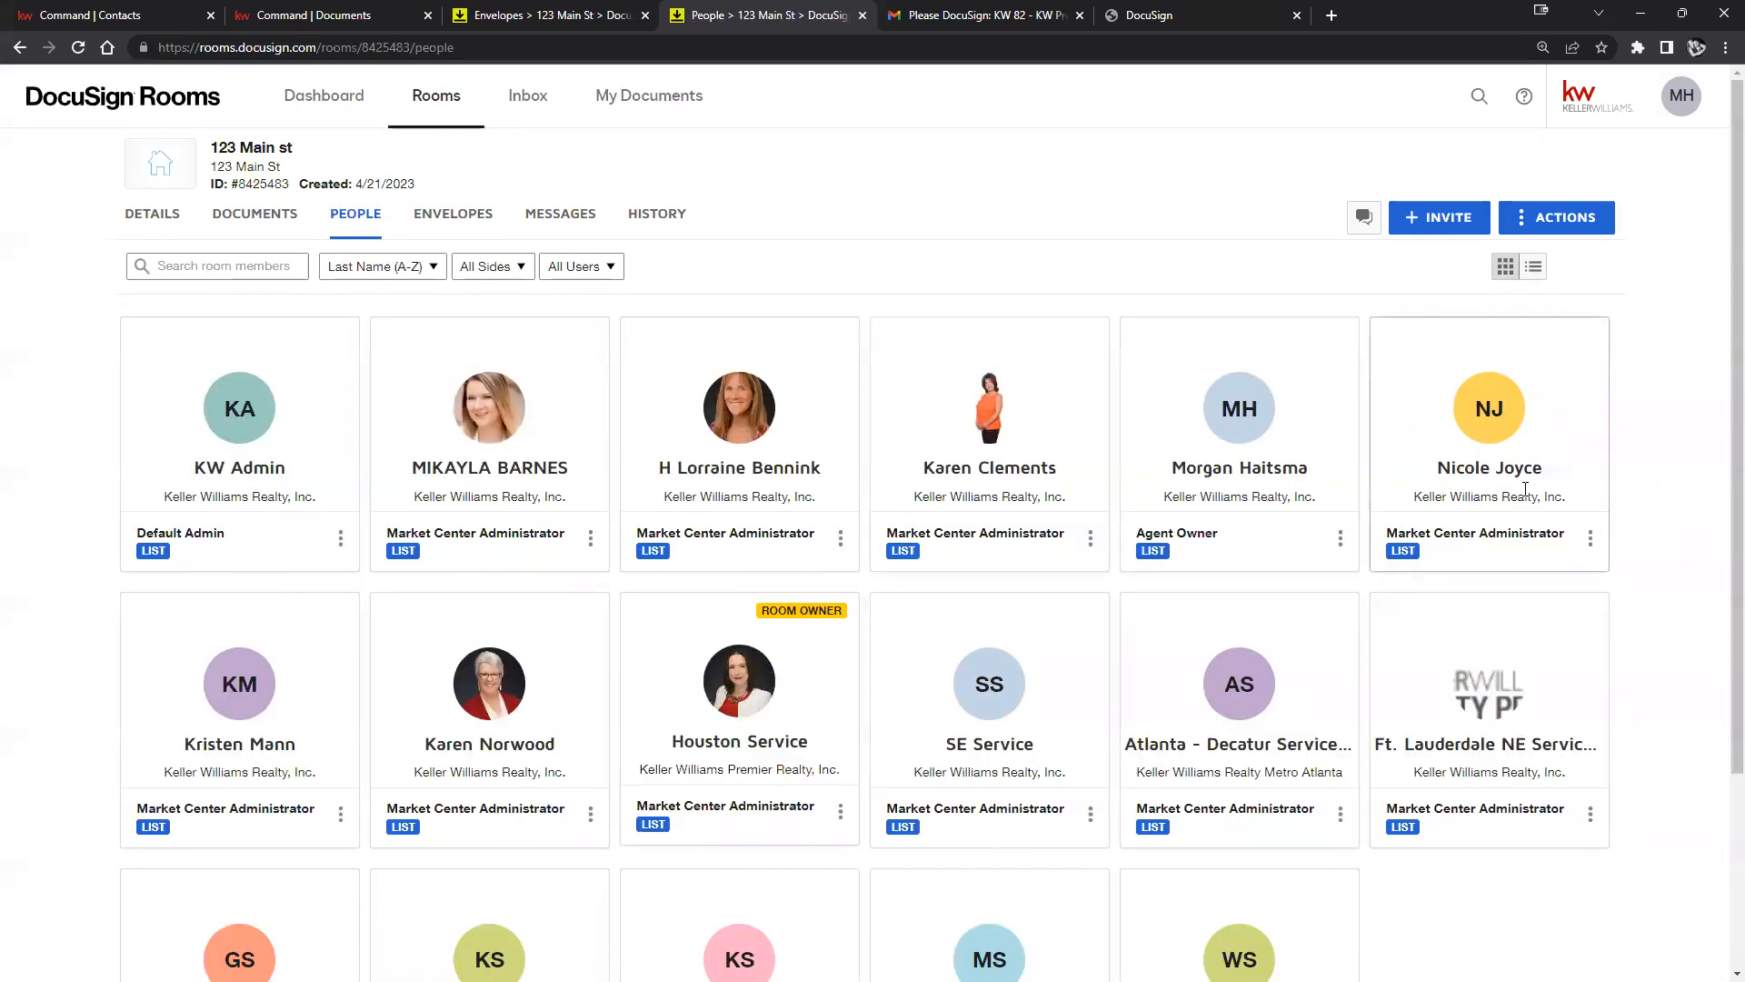
{"action": "scroll", "coordinate": [1640, 455], "scroll_direction": "down", "scroll_amount": 2}
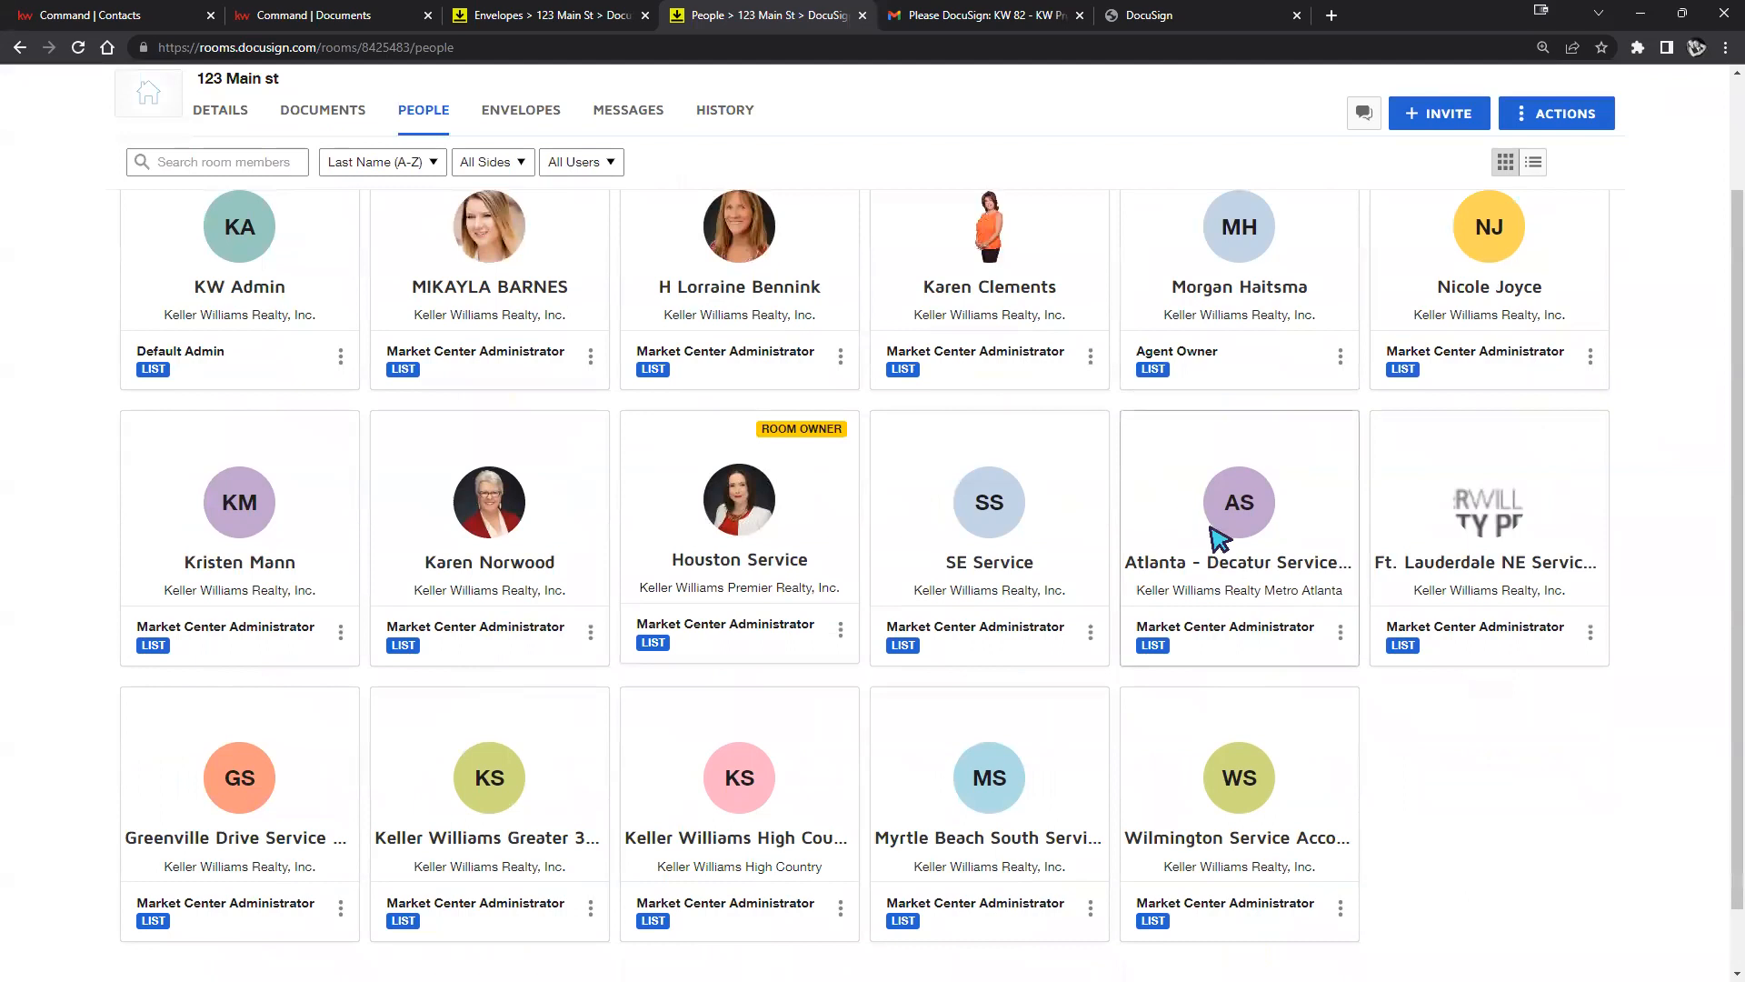
{"action": "scroll", "coordinate": [1628, 733], "scroll_direction": "down", "scroll_amount": 2}
{"action": "scroll", "coordinate": [1636, 764], "scroll_direction": "up", "scroll_amount": 2}
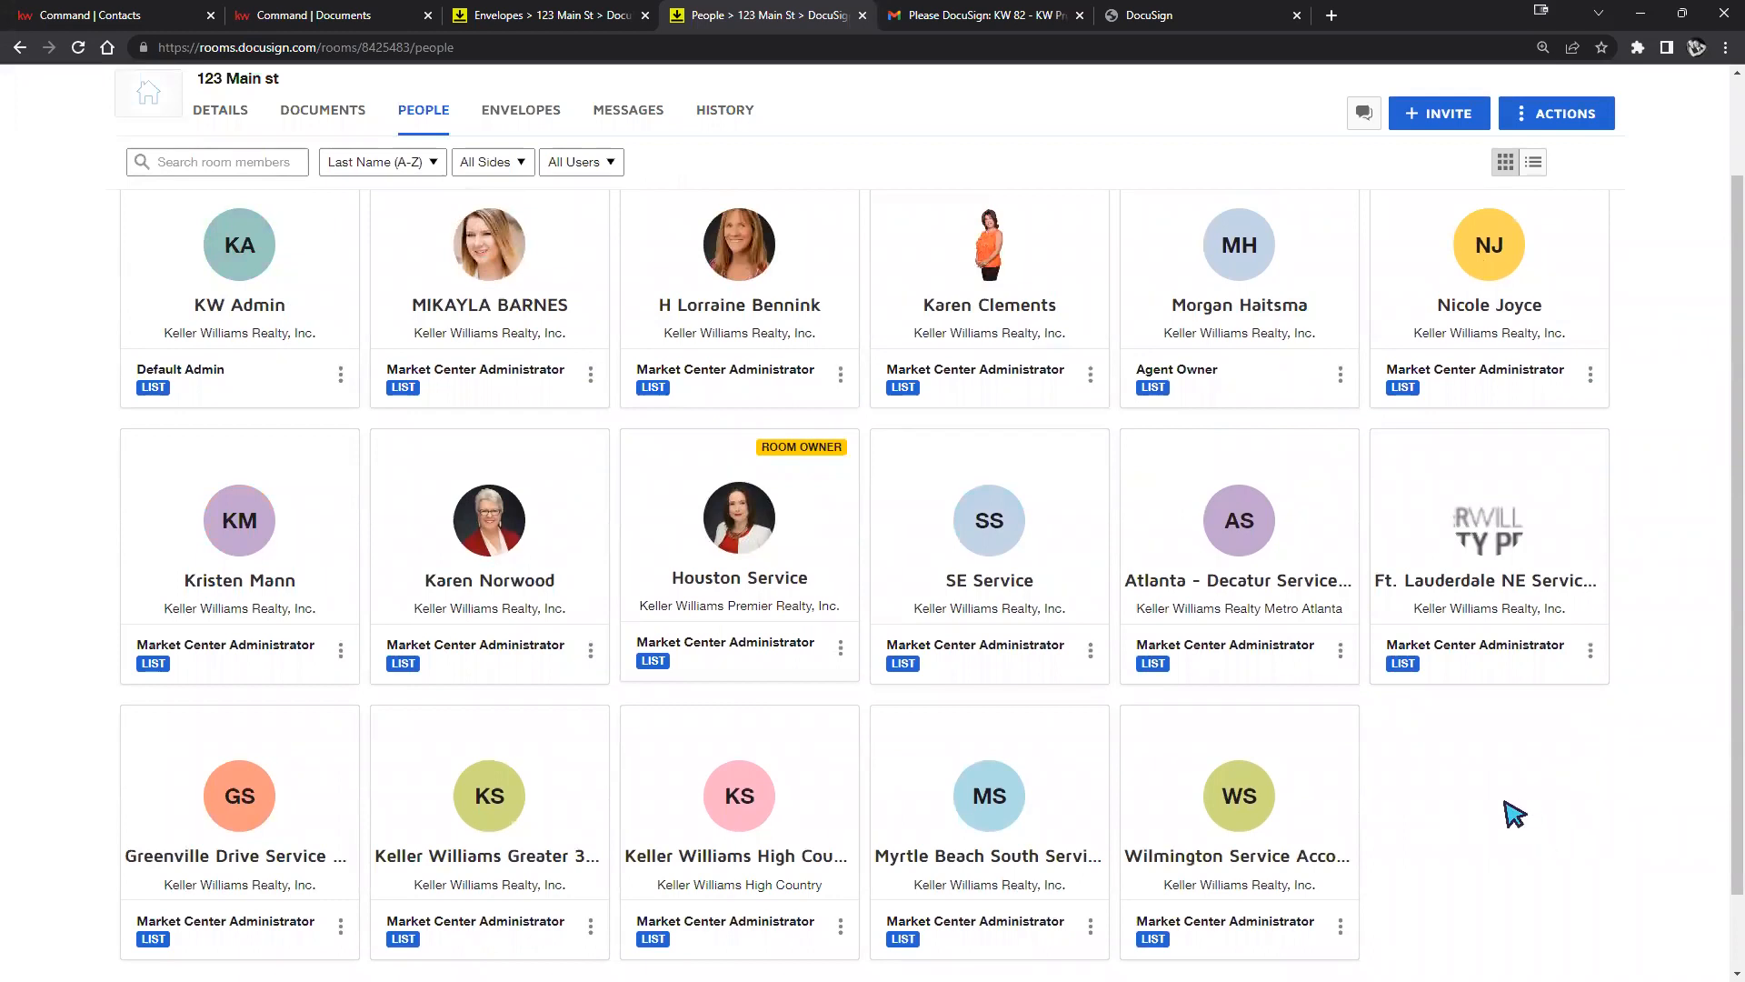
{"action": "scroll", "coordinate": [1514, 815], "scroll_direction": "up", "scroll_amount": 2}
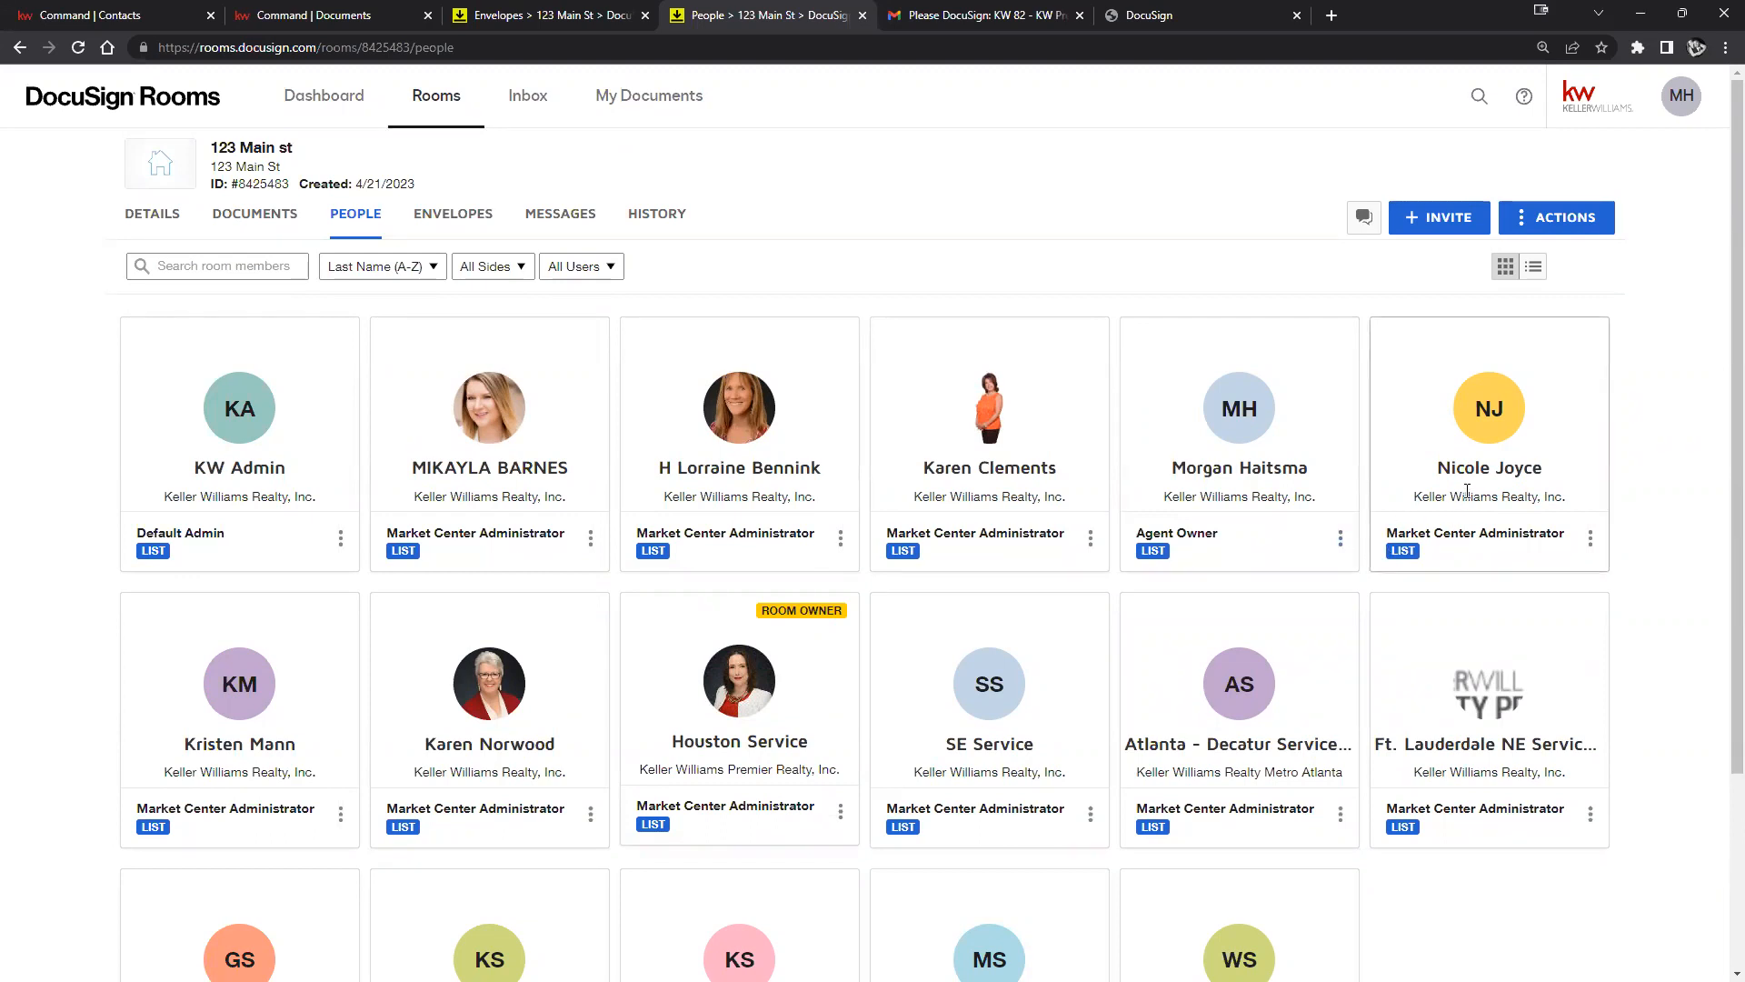
Start a room invitation and set the Transaction side to List Side.
{"action": "left_click", "coordinate": [1431, 221]}
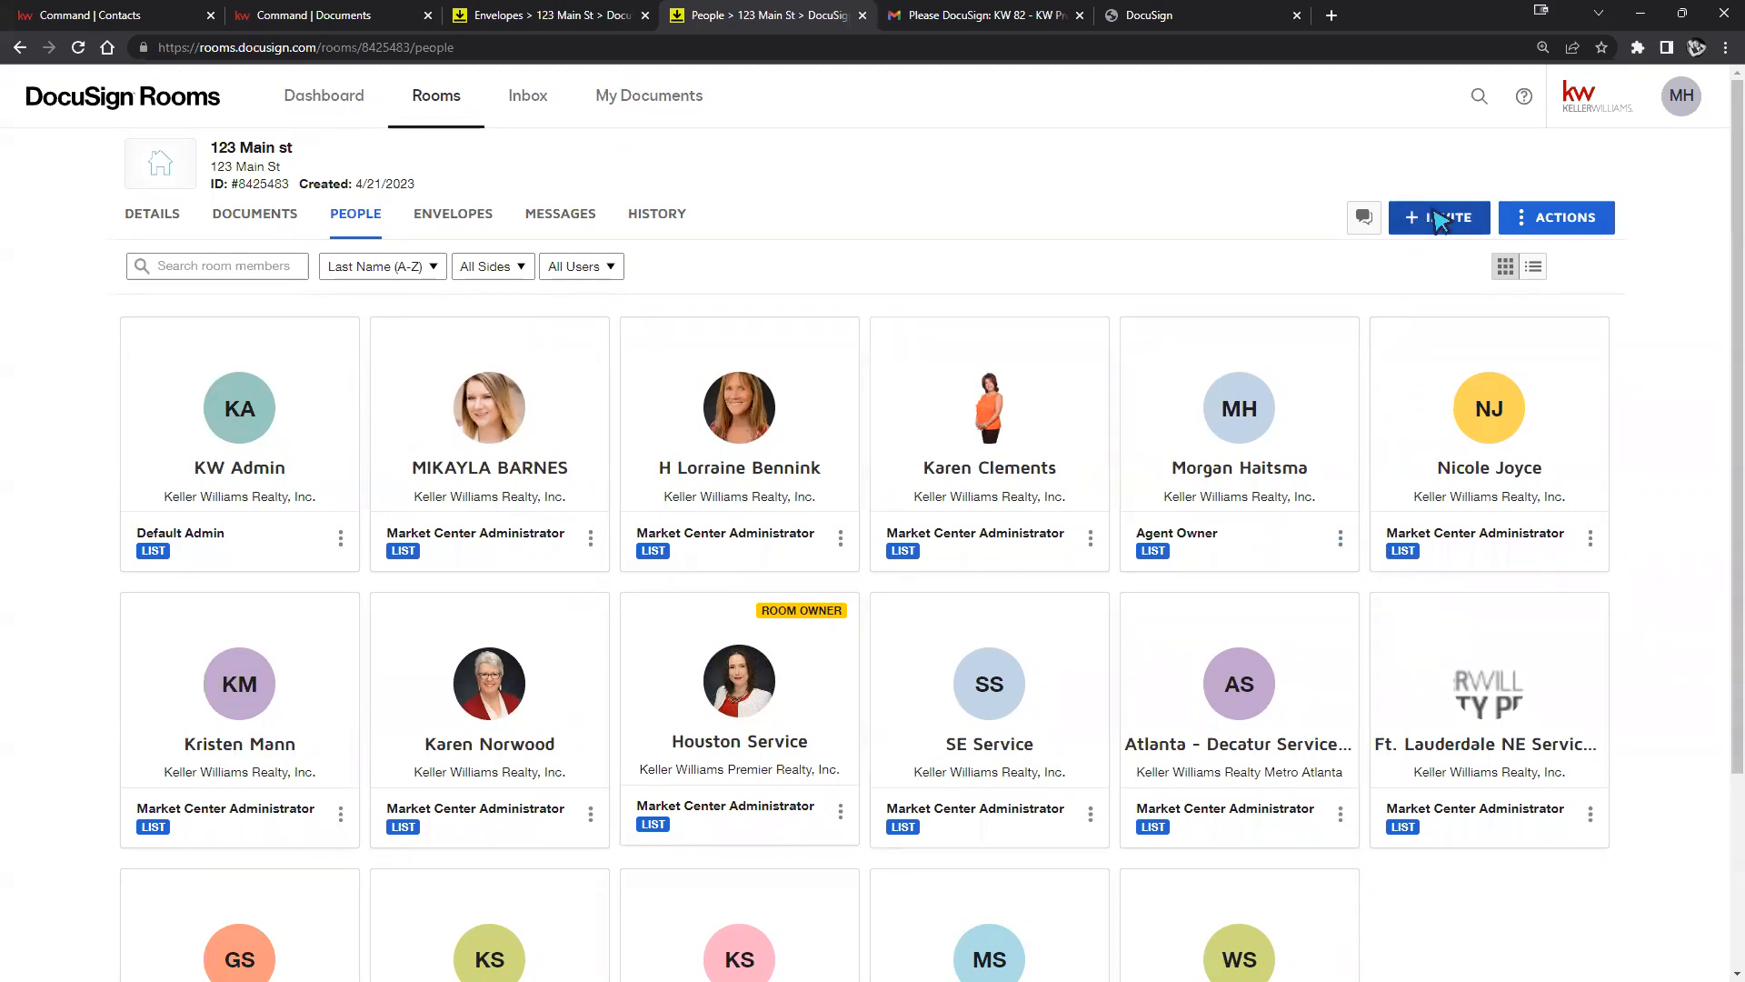
{"action": "left_click", "coordinate": [833, 245]}
{"action": "left_click", "coordinate": [789, 305]}
{"action": "left_click", "coordinate": [949, 302]}
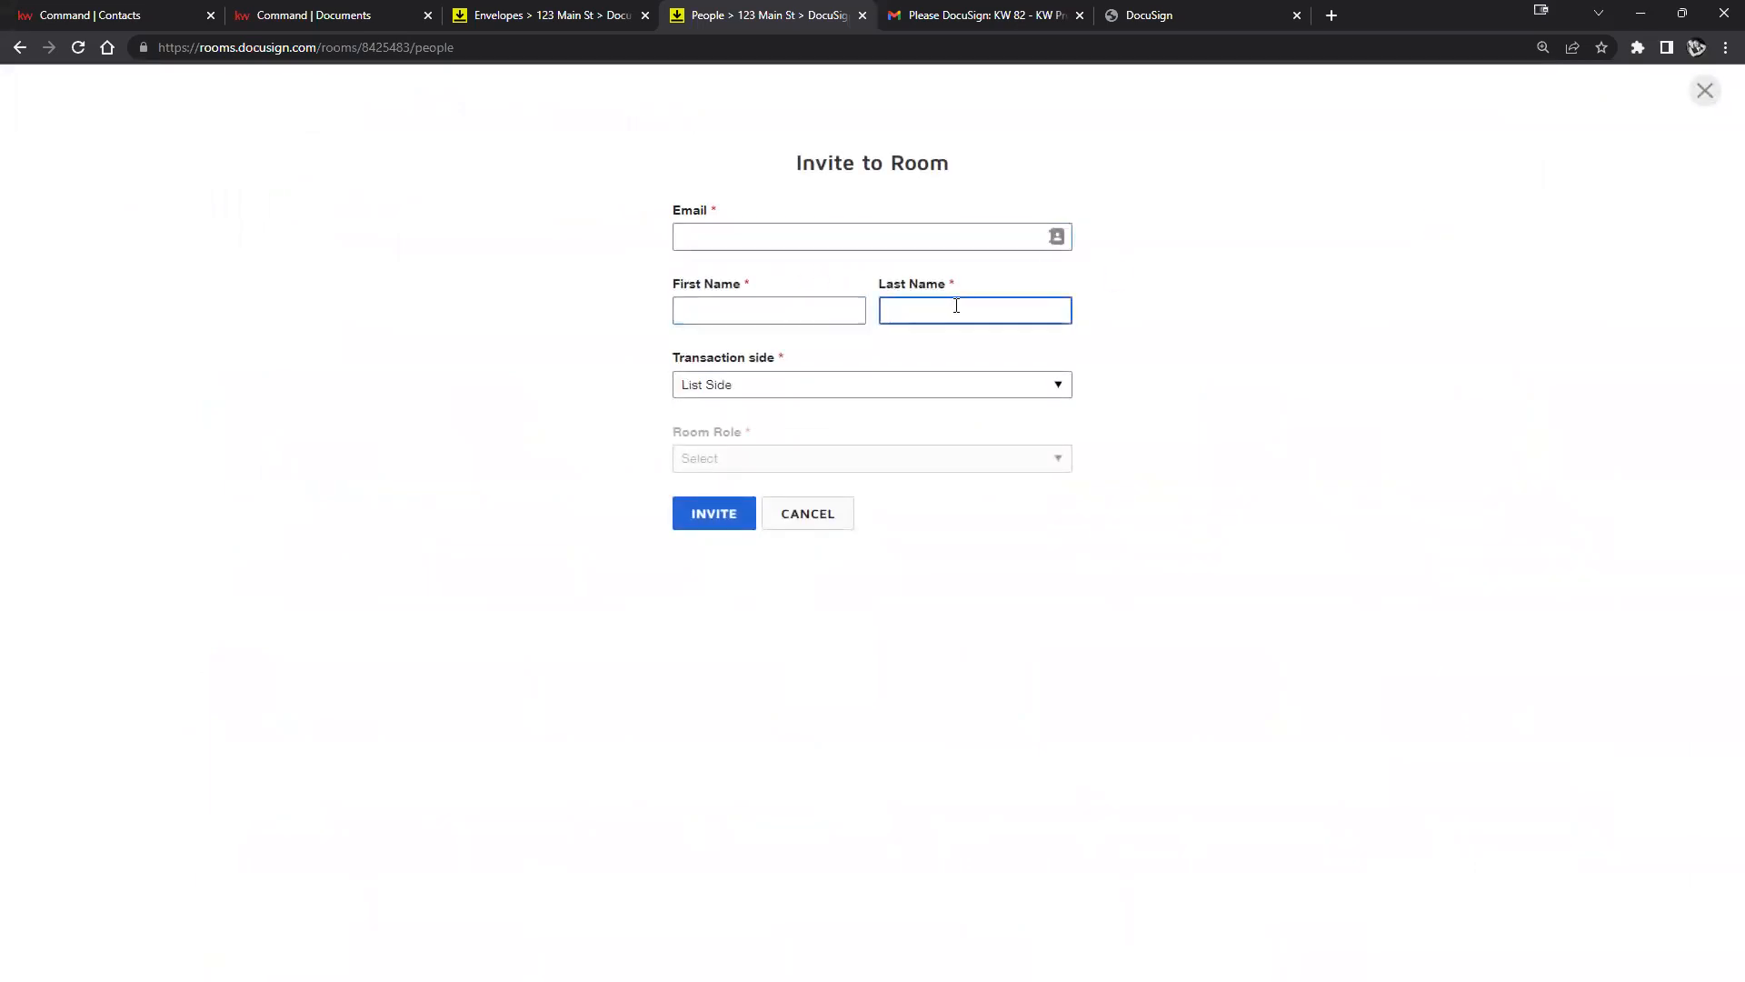
{"action": "left_click", "coordinate": [1066, 392]}
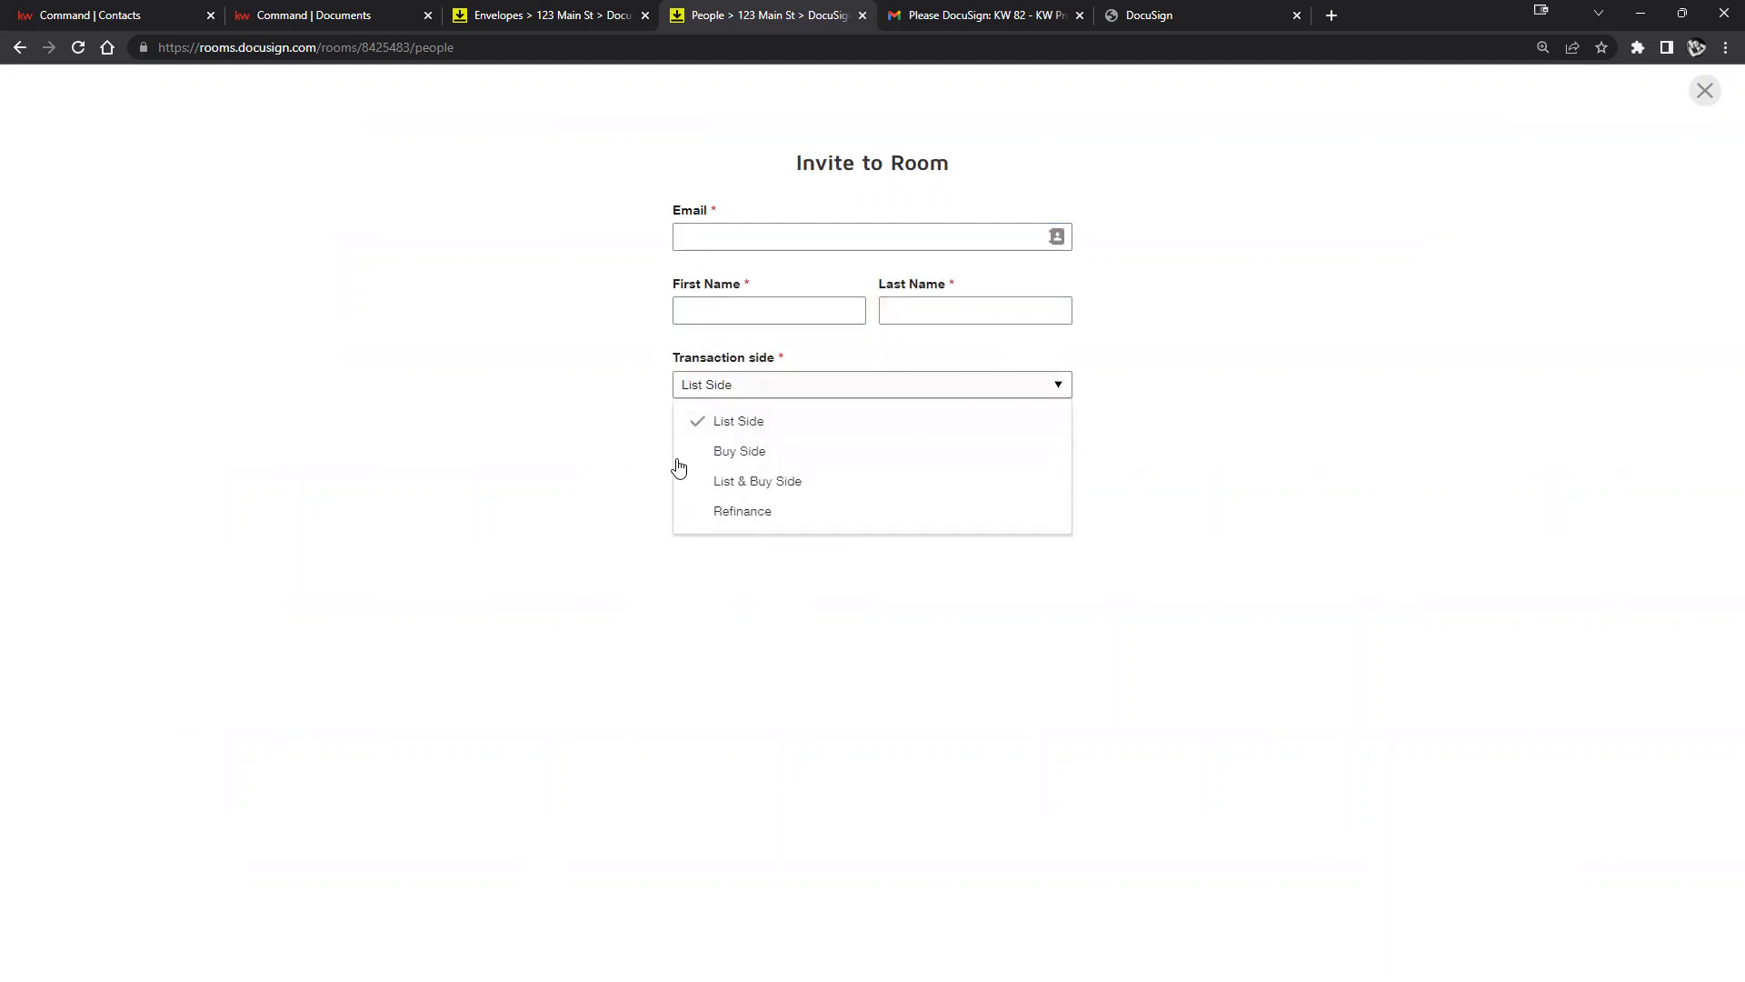
{"action": "left_click", "coordinate": [739, 483]}
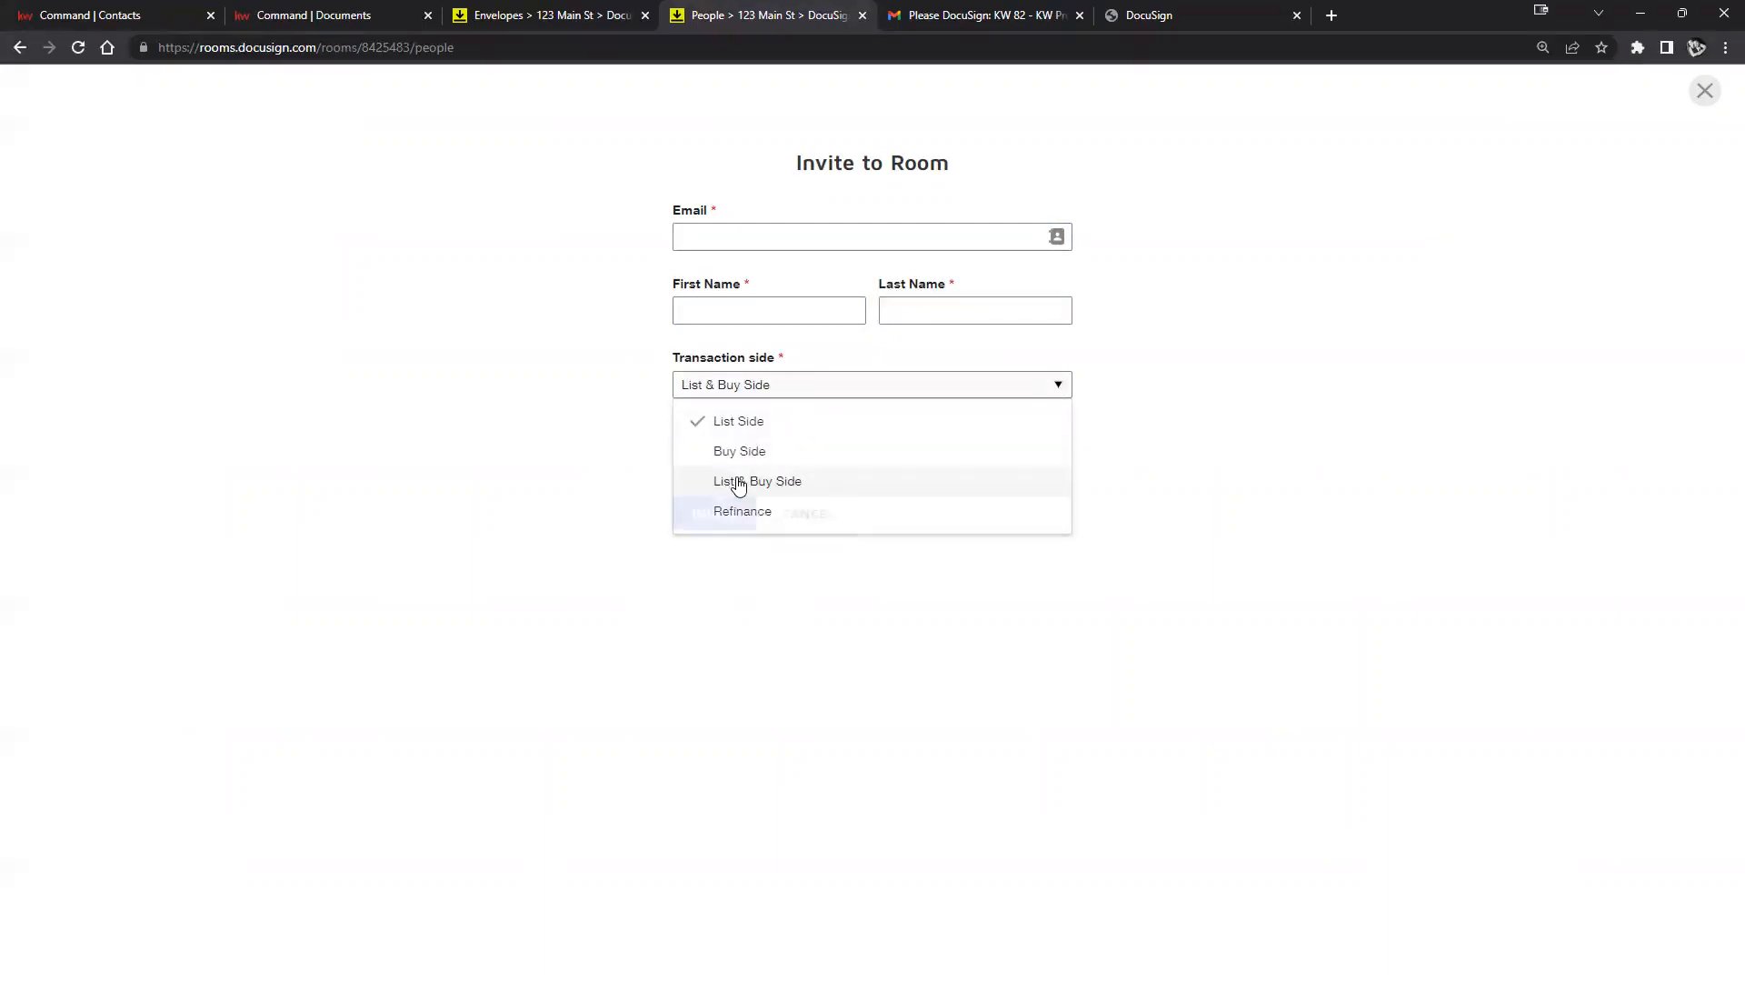
{"action": "left_click", "coordinate": [1005, 387]}
{"action": "left_click", "coordinate": [740, 418]}
Enter the agent's email, first and last name, keep List Side, and attempt the invite.
{"action": "left_click", "coordinate": [787, 241]}
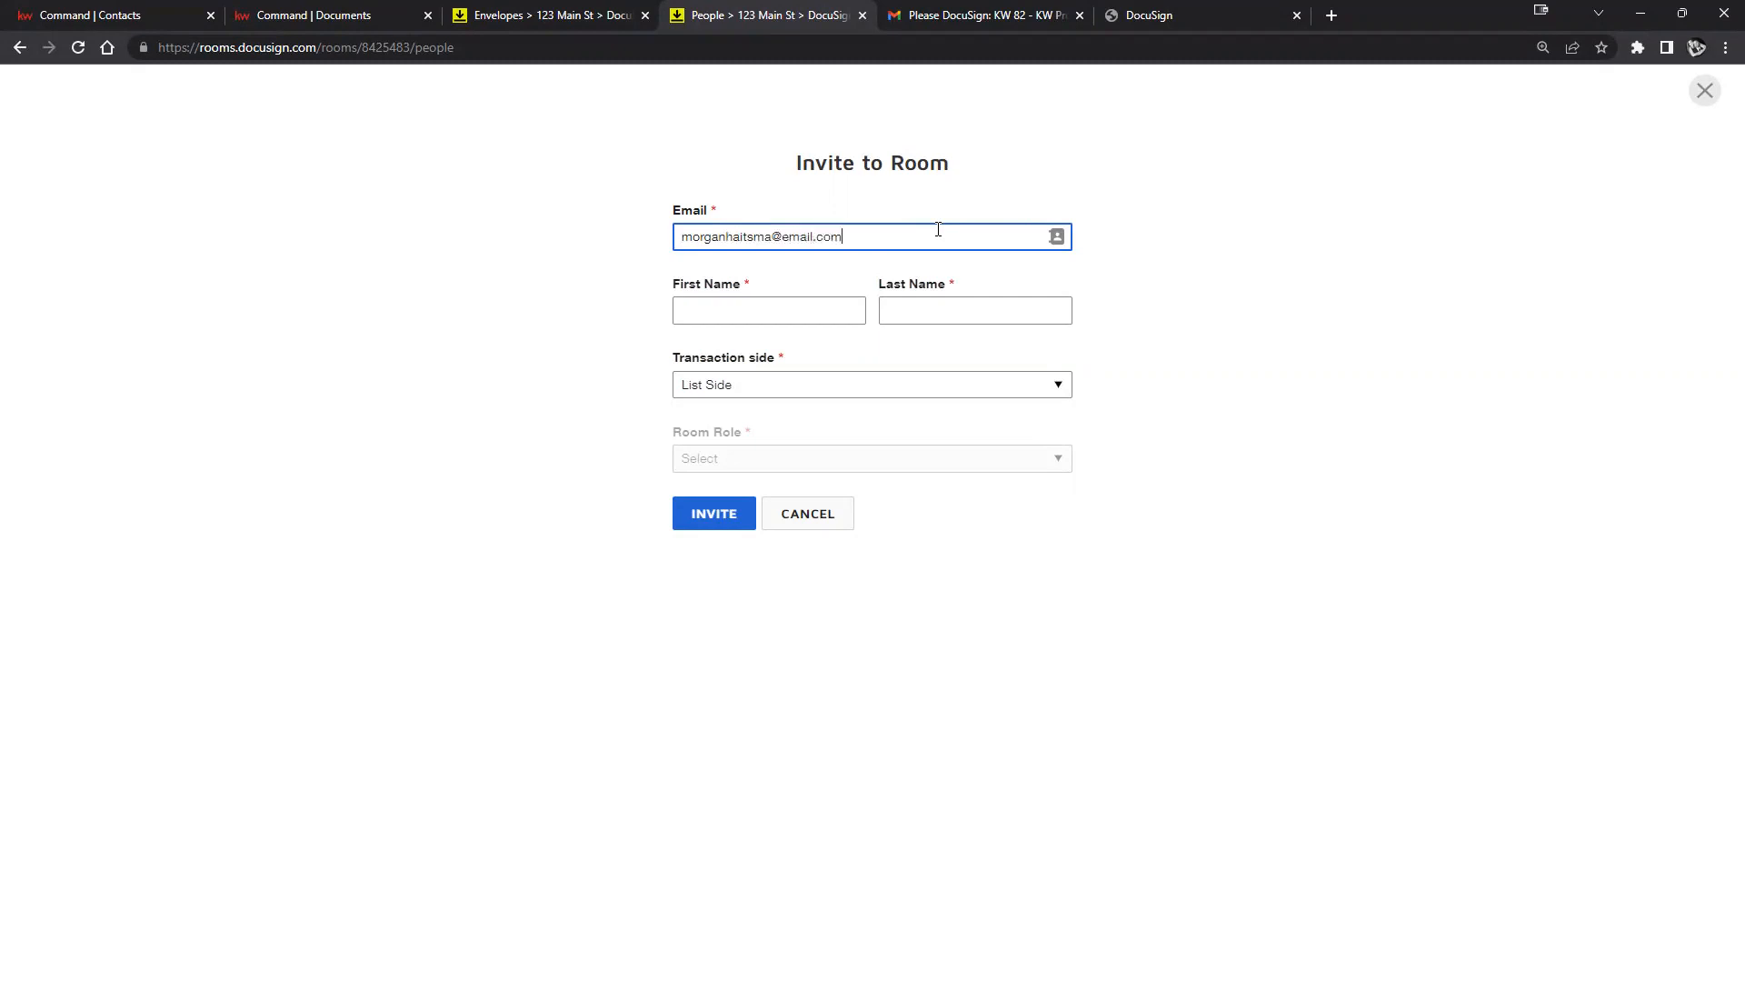
{"action": "left_click", "coordinate": [749, 309]}
{"action": "key", "text": "Tab"}
{"action": "left_click", "coordinate": [749, 309]}
{"action": "left_click", "coordinate": [1005, 384]}
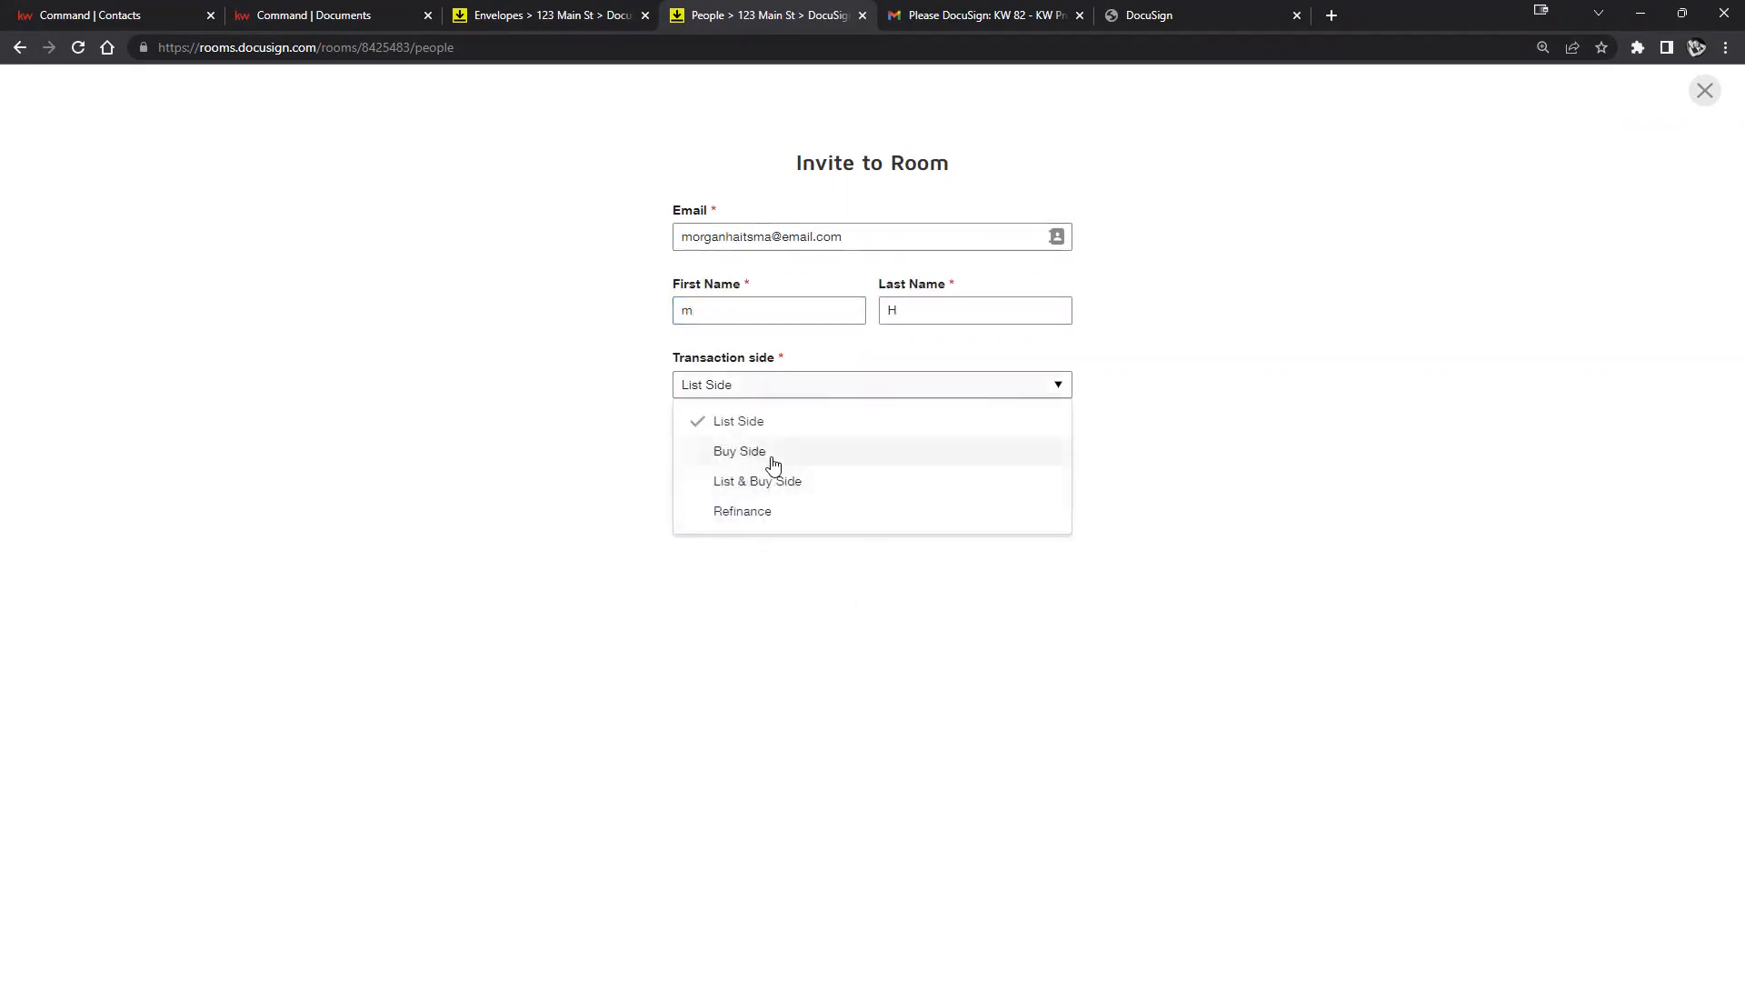
{"action": "left_click", "coordinate": [738, 457]}
{"action": "left_click", "coordinate": [799, 387]}
{"action": "left_click", "coordinate": [722, 422]}
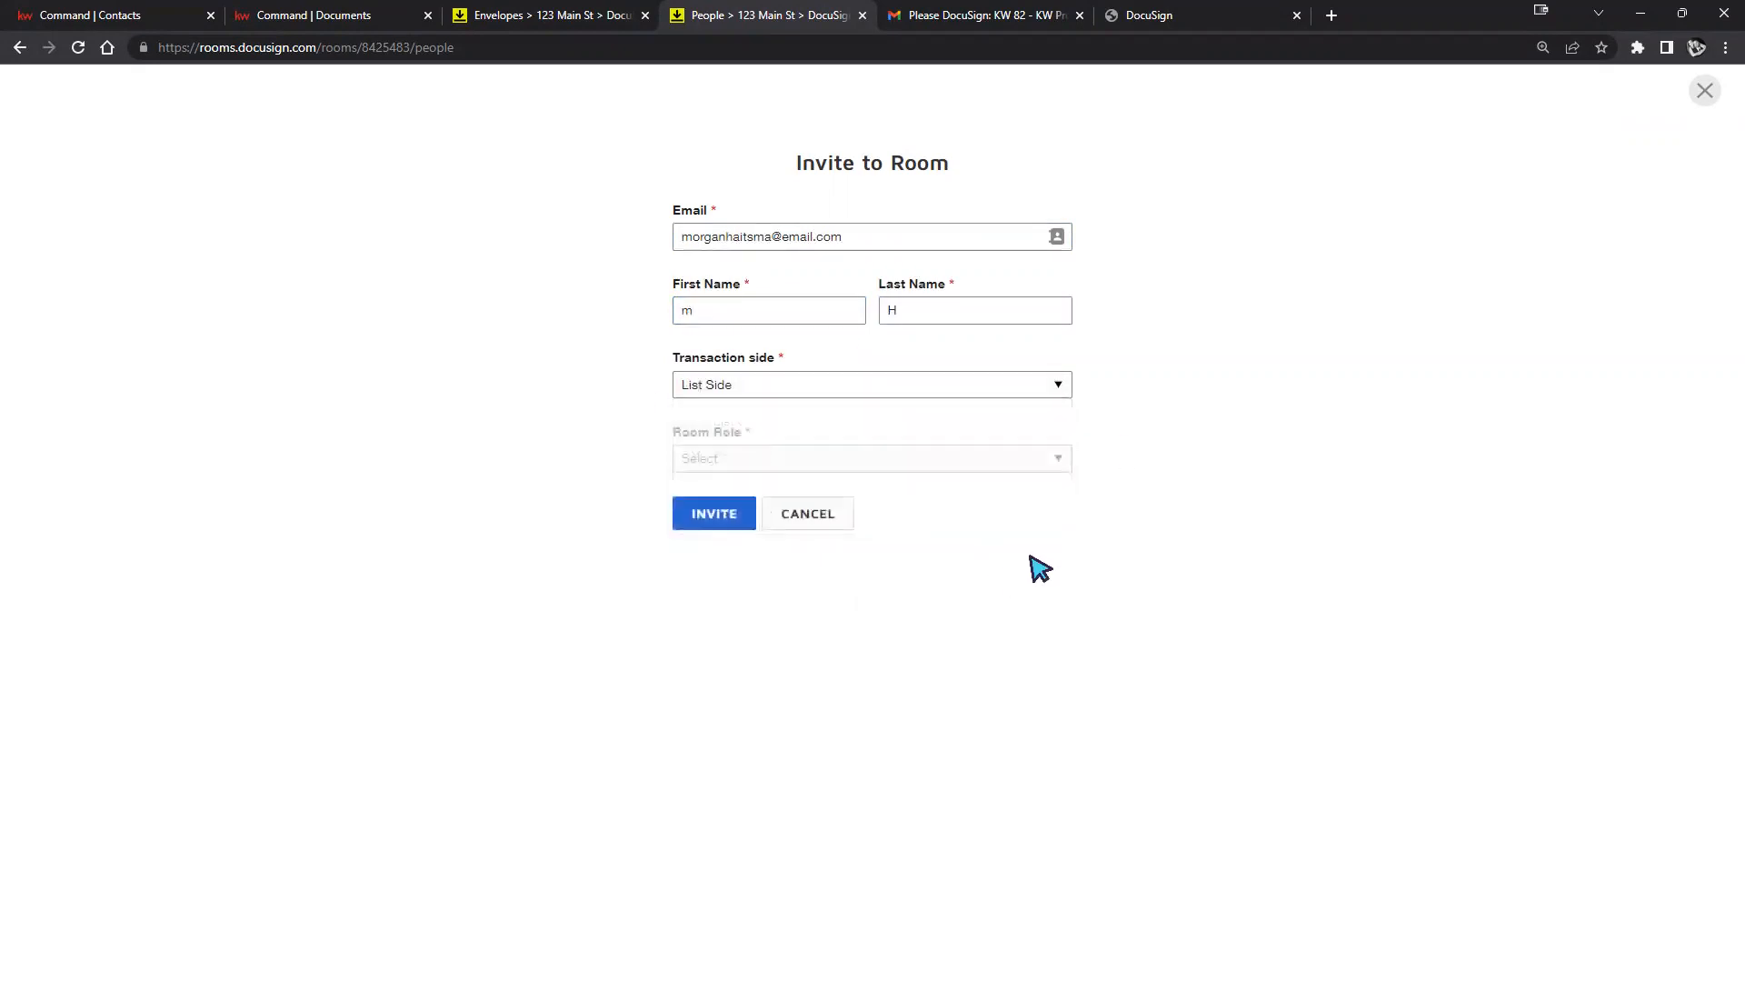
{"action": "left_click", "coordinate": [737, 515]}
Replace the email with the agent's address, keep Agent Owner role, resend, then close the rejected invite.
{"action": "triple_click", "coordinate": [988, 236]}
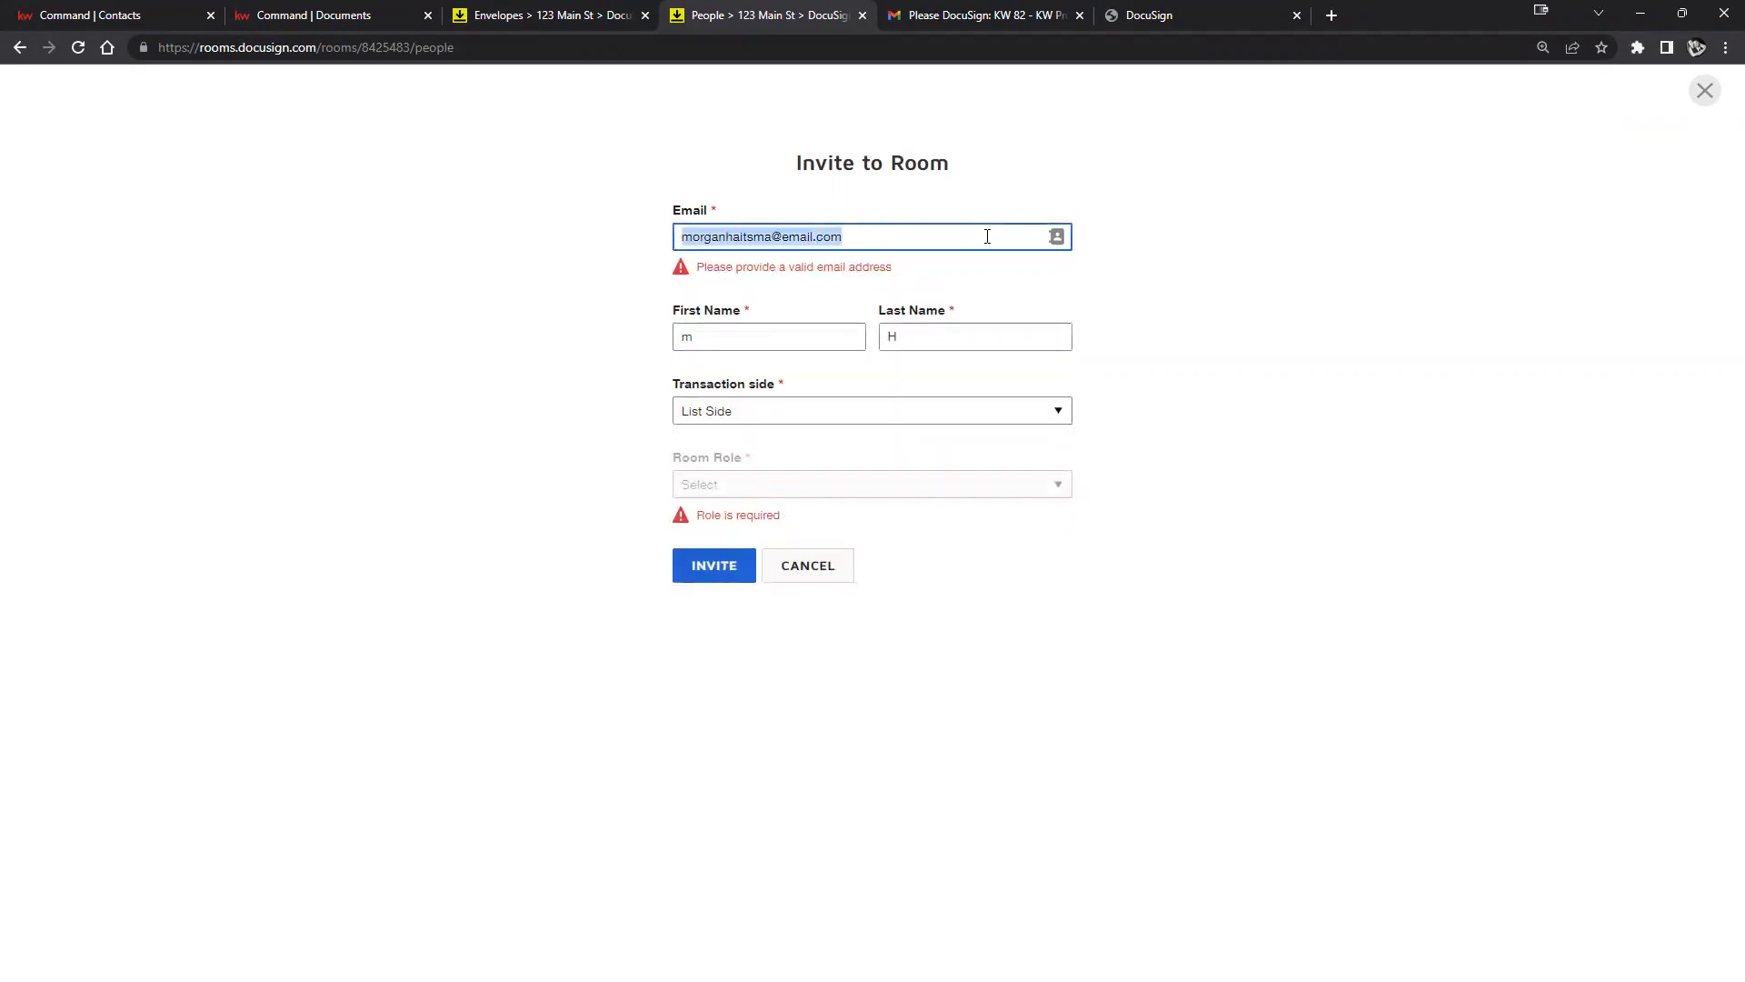
{"action": "type", "text": "mor"}
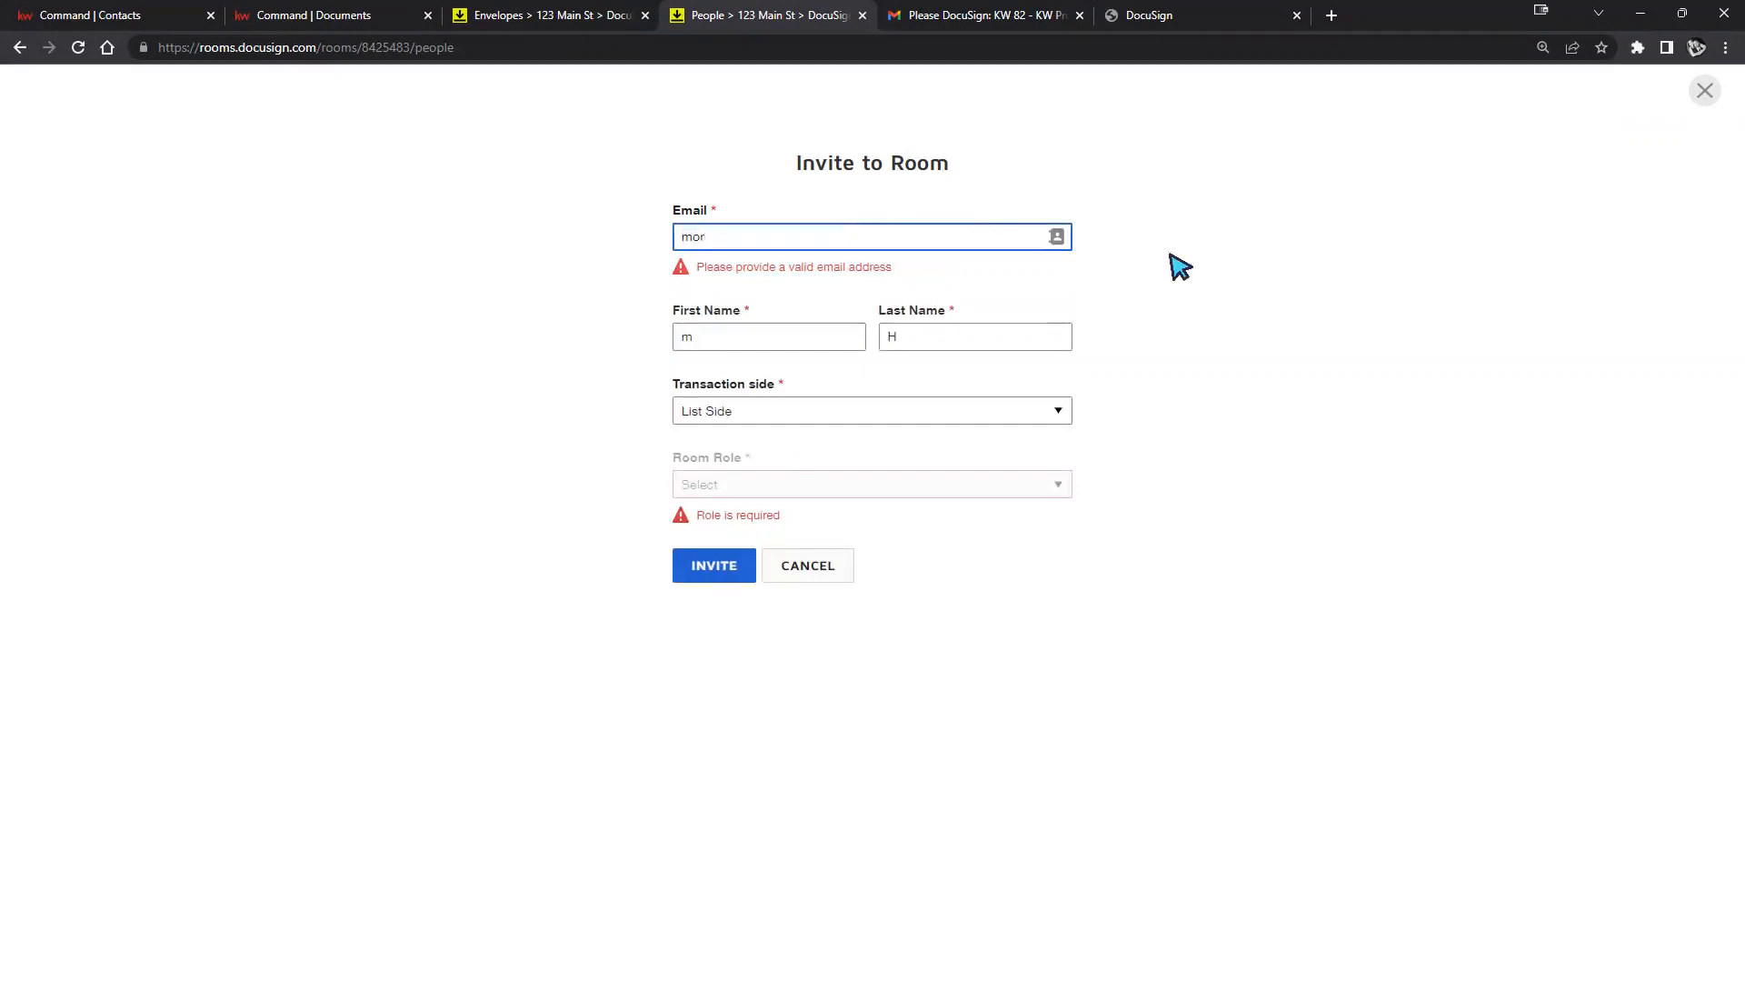
{"action": "left_click", "coordinate": [873, 273]}
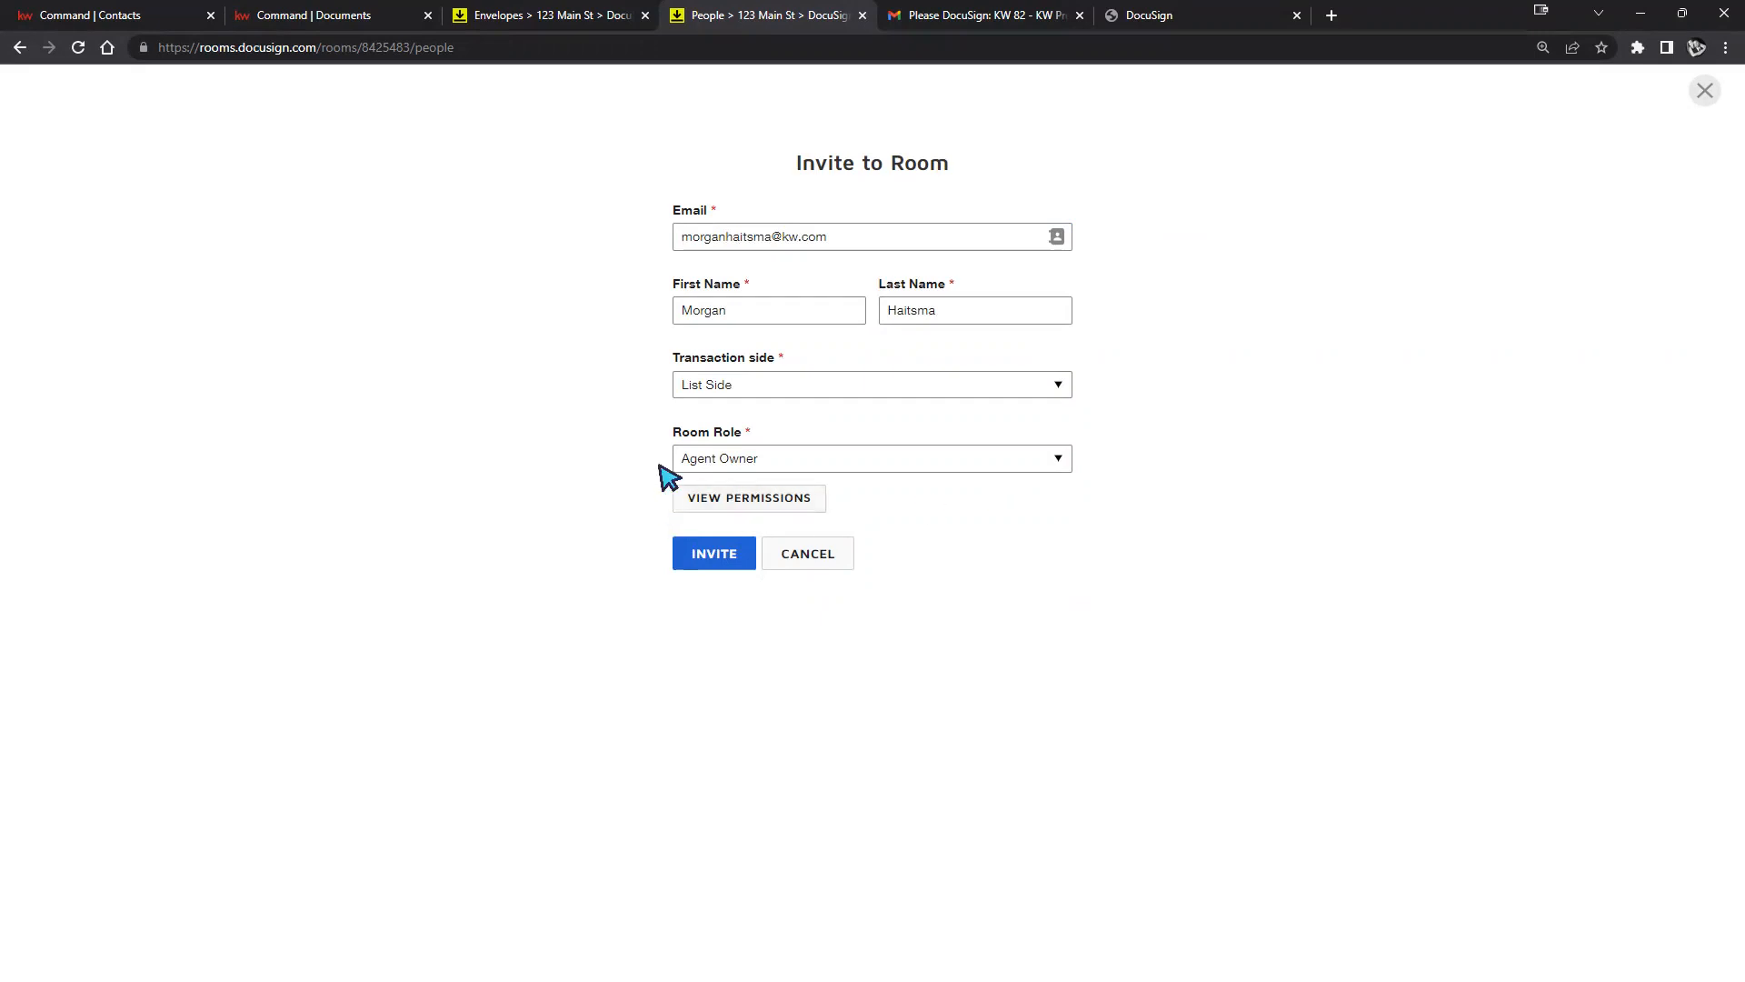
{"action": "left_click", "coordinate": [1047, 464]}
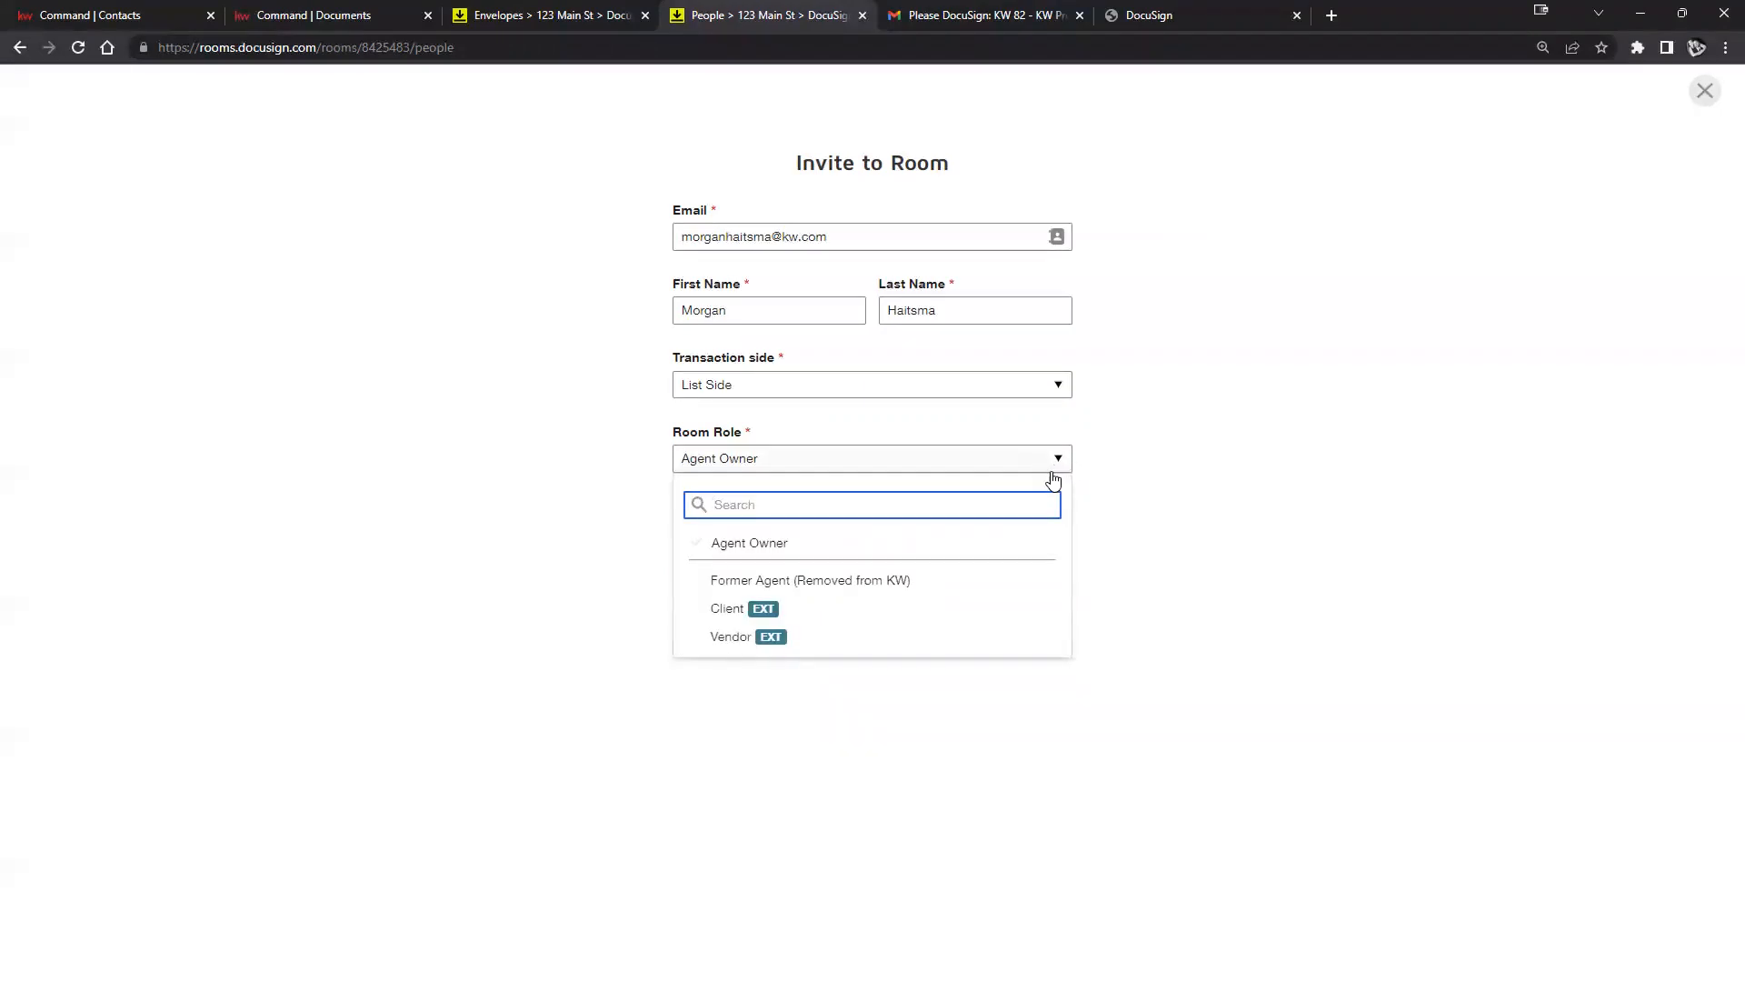
{"action": "left_click", "coordinate": [1409, 483]}
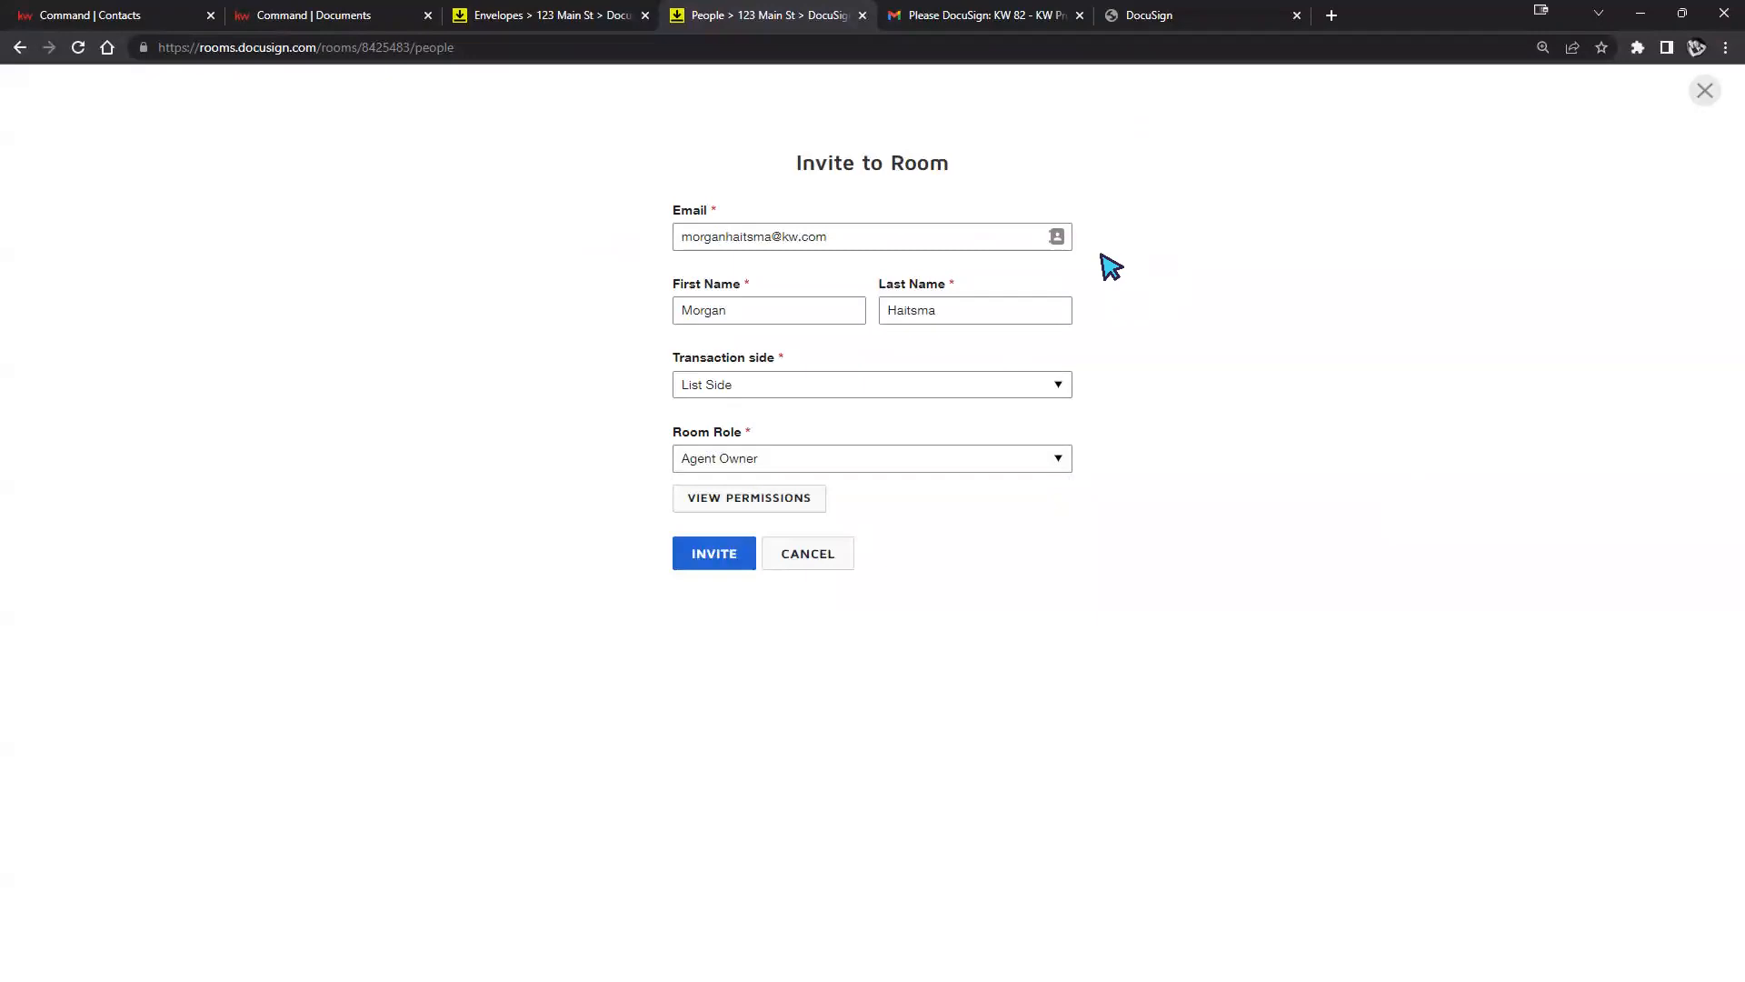
{"action": "left_click", "coordinate": [728, 553]}
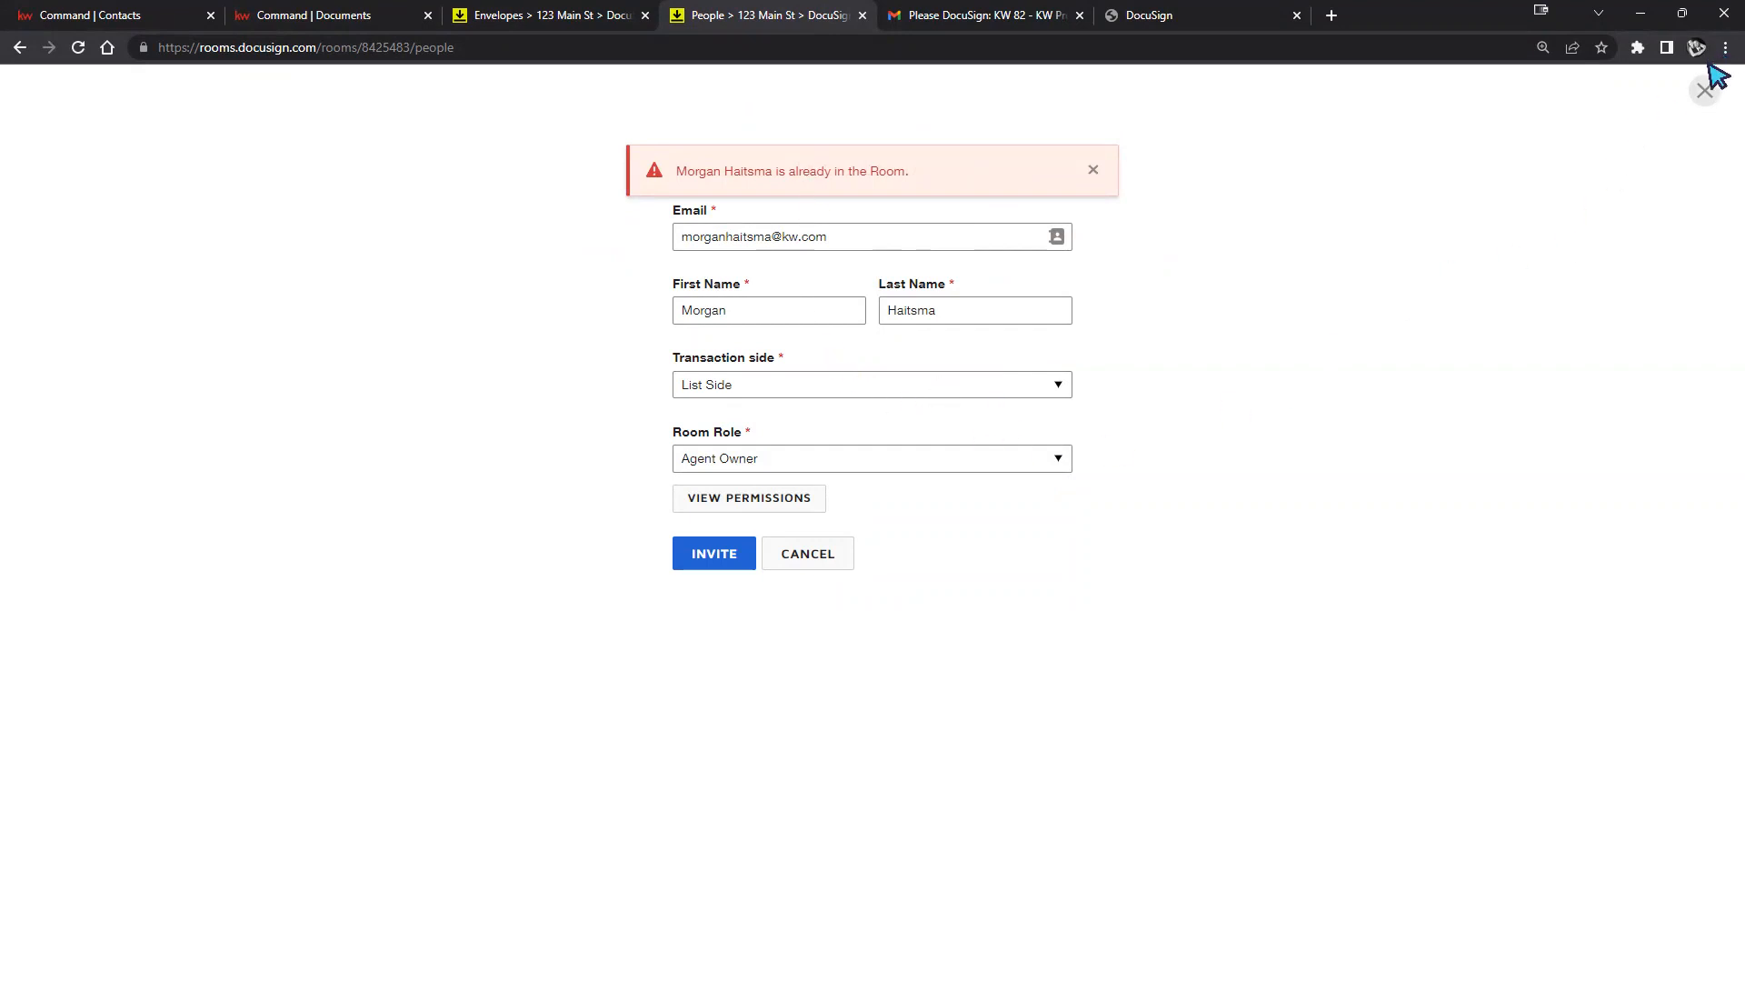
{"action": "left_click", "coordinate": [1695, 91]}
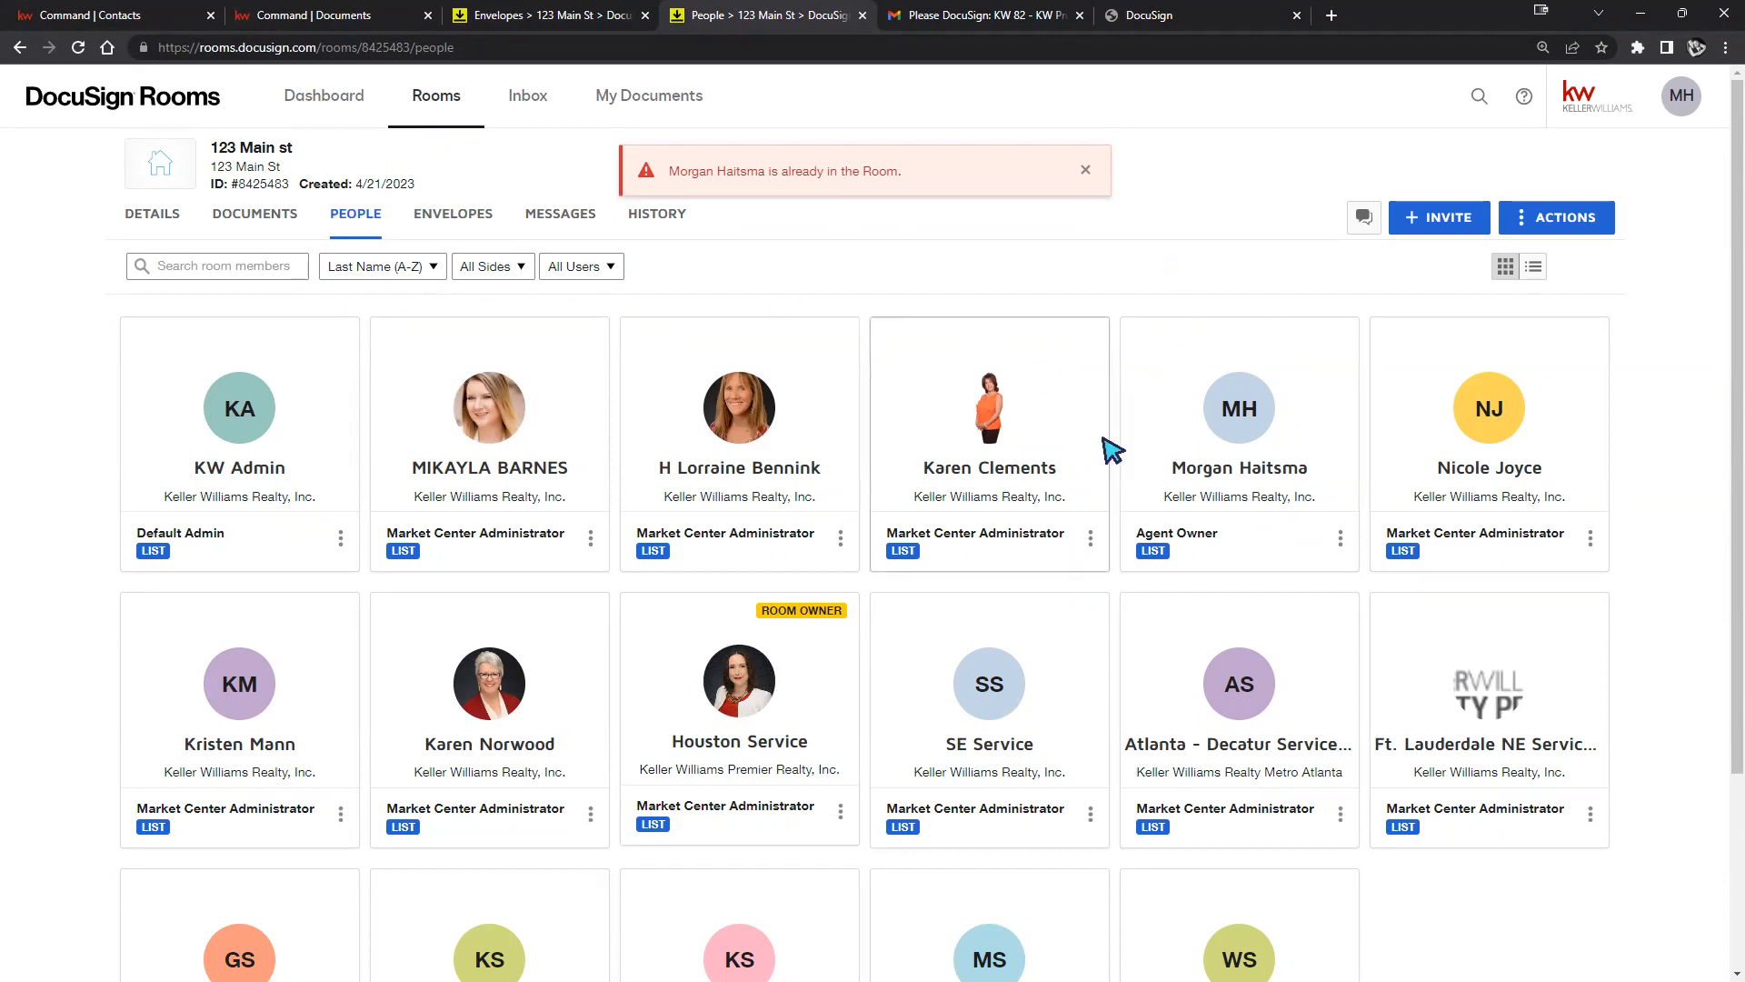
{"action": "left_click", "coordinate": [1342, 538]}
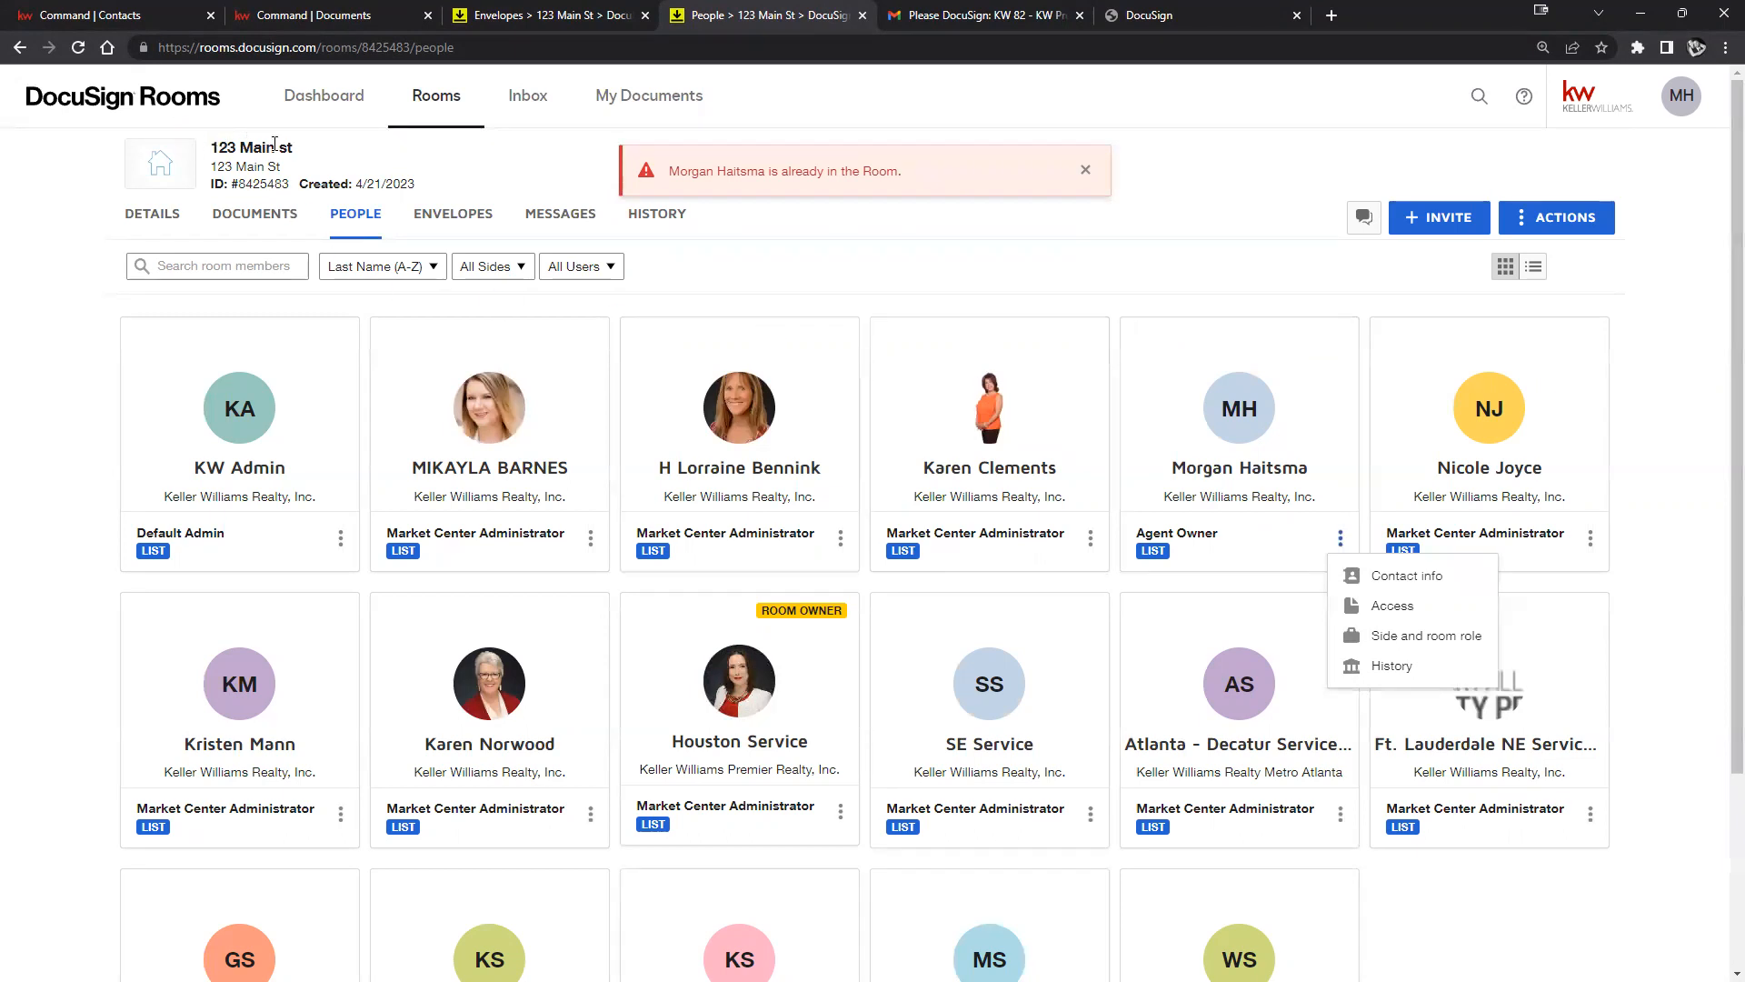
{"action": "left_click_drag", "start_coordinate": [295, 147], "coordinate": [211, 150]}
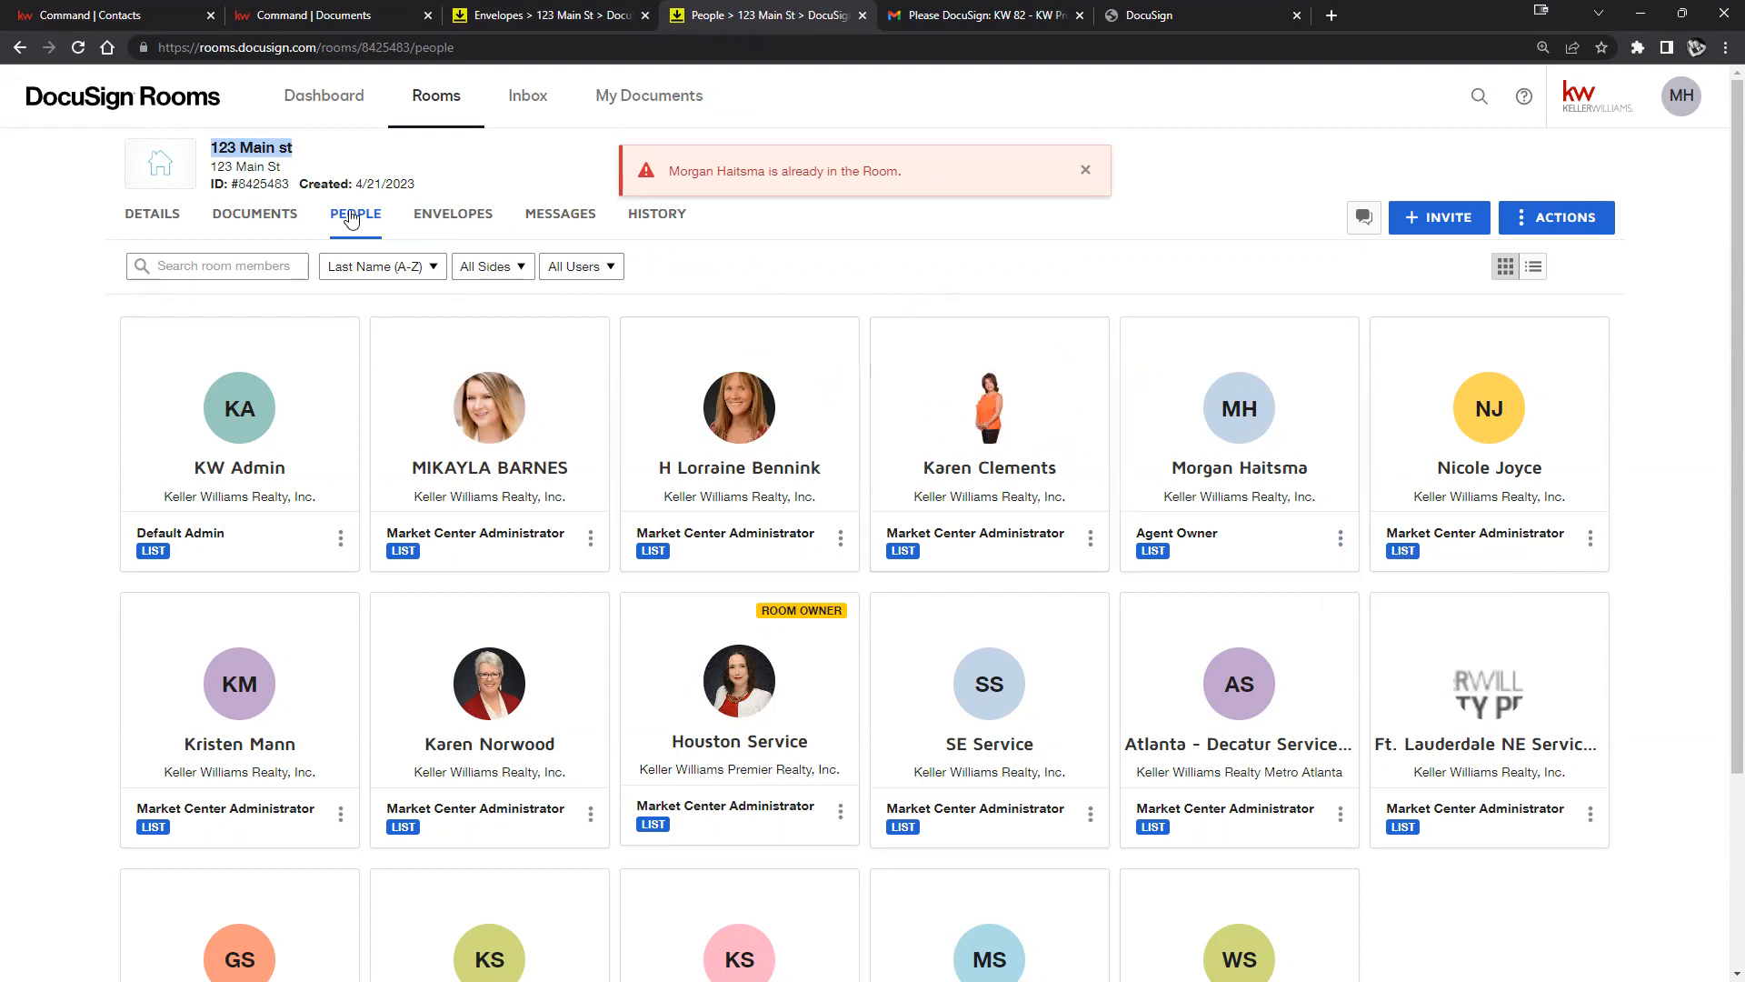
{"action": "left_click", "coordinate": [430, 103]}
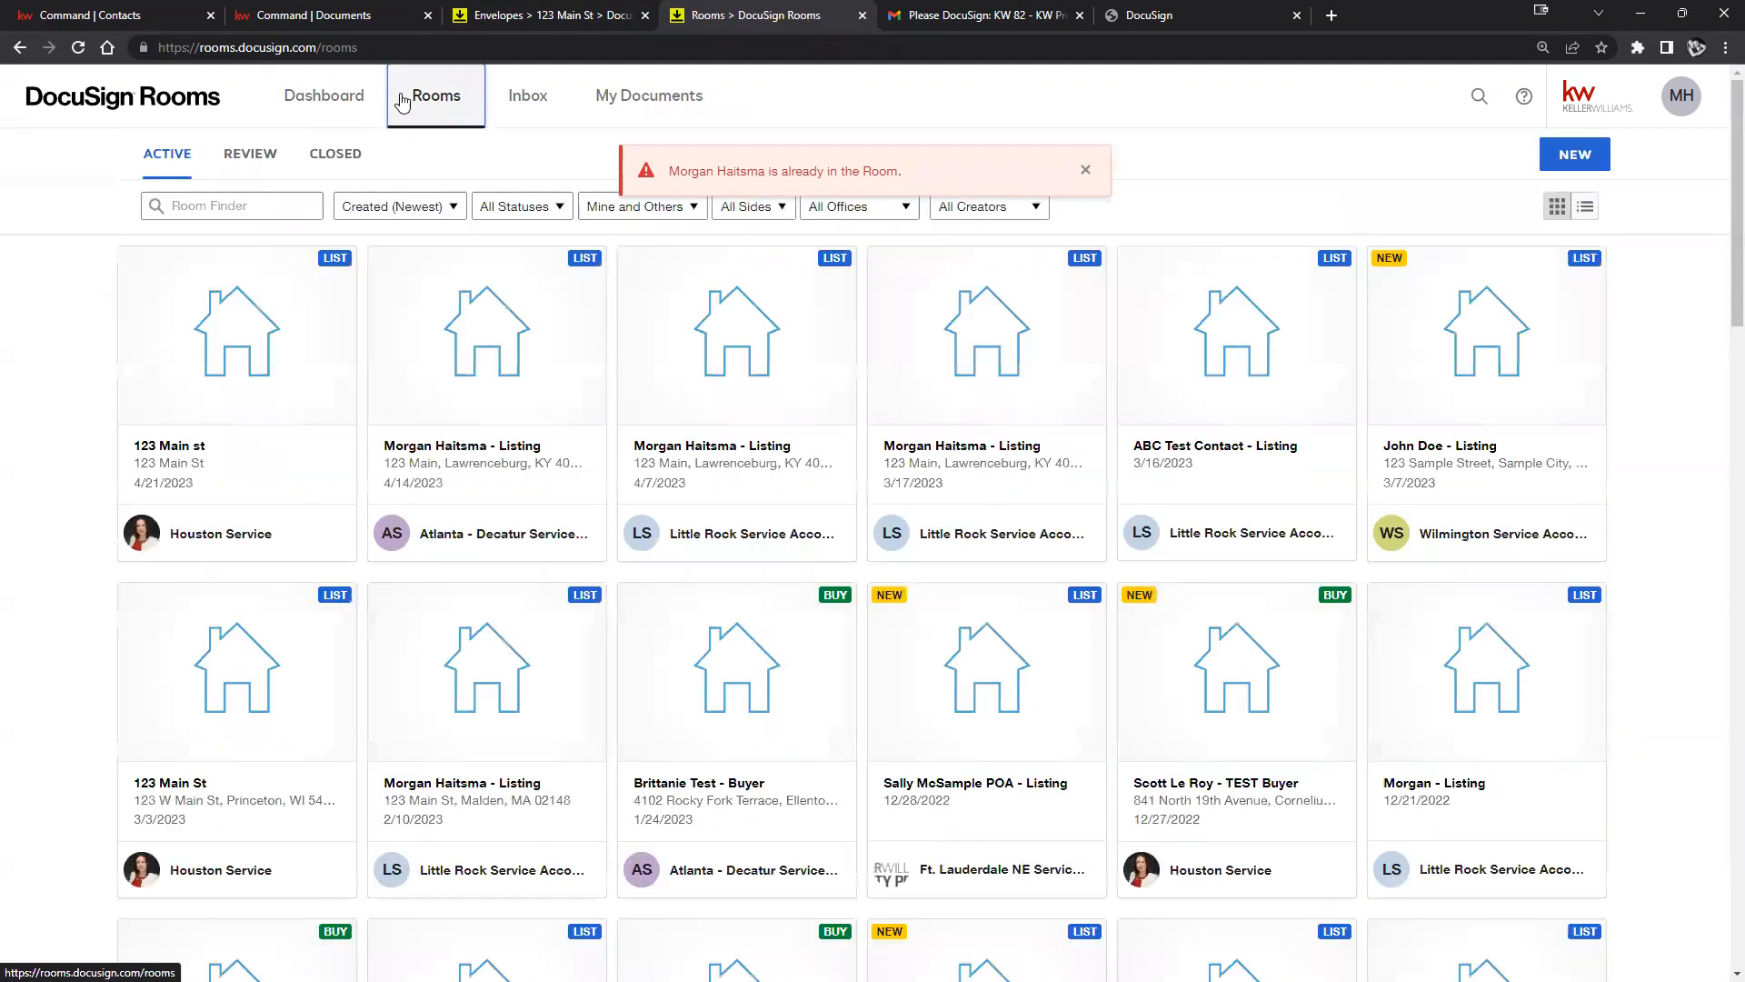
{"action": "left_click", "coordinate": [250, 374]}
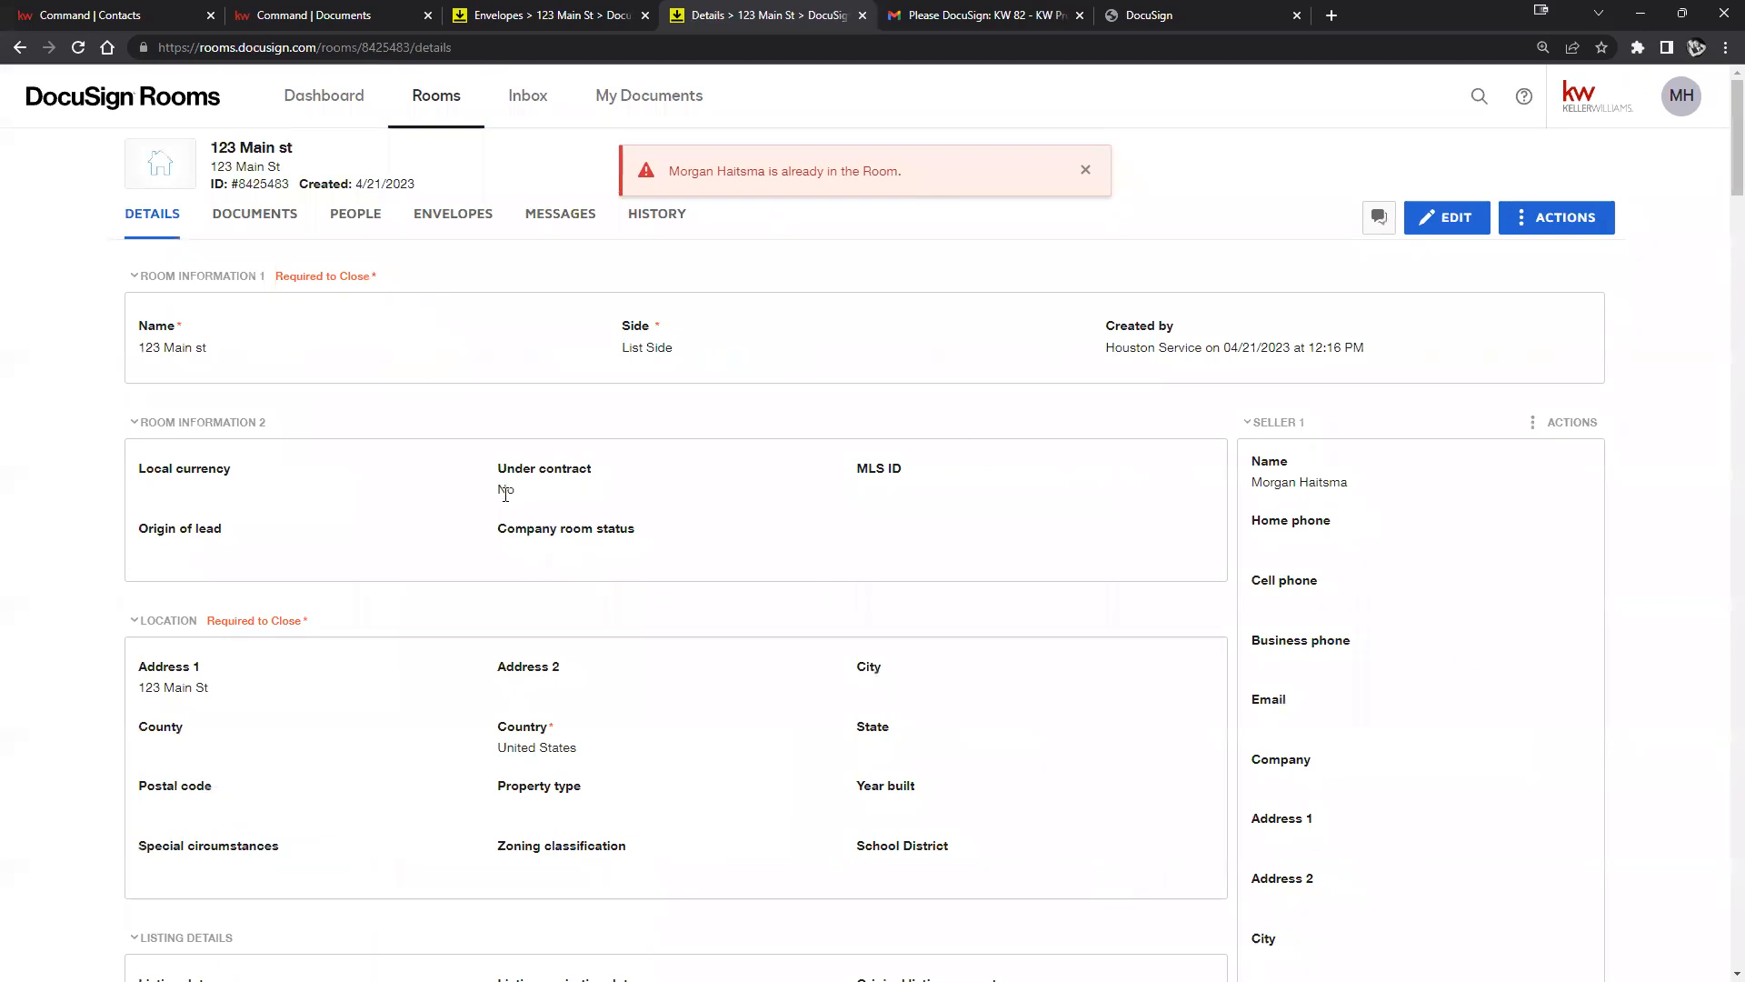
{"action": "left_click", "coordinate": [354, 223]}
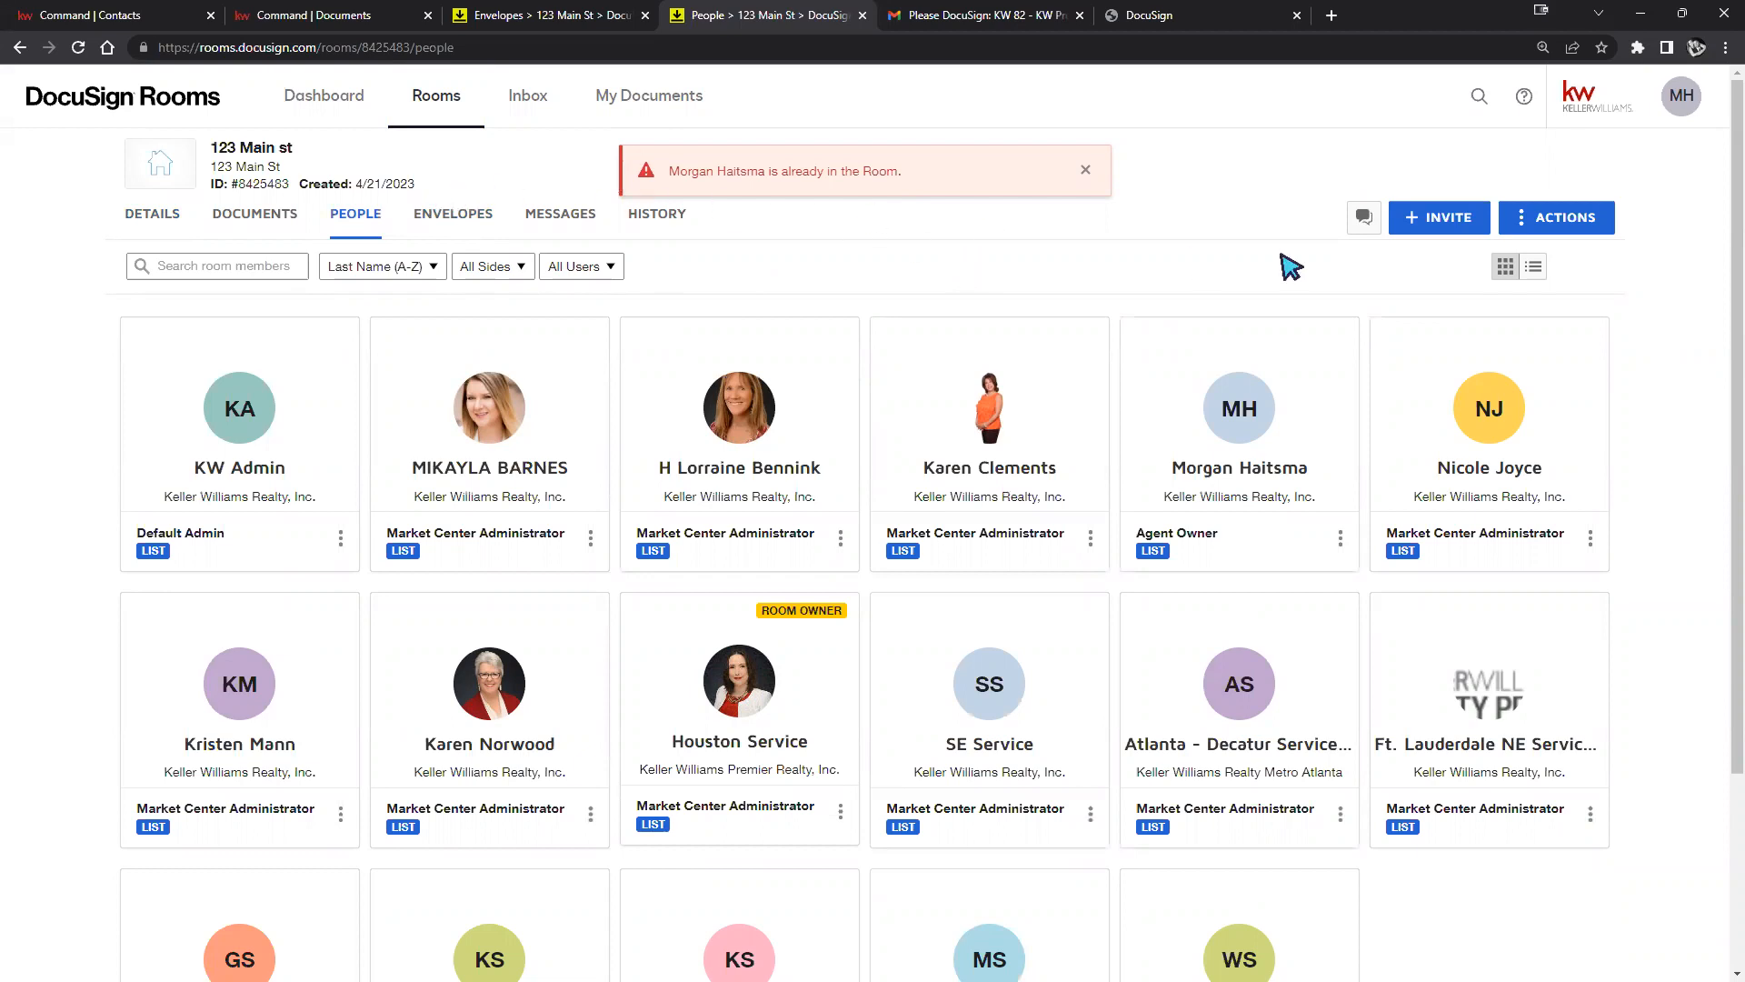
Go to the company Contacts directory from the MH profile menu.
{"action": "left_click", "coordinate": [1679, 104]}
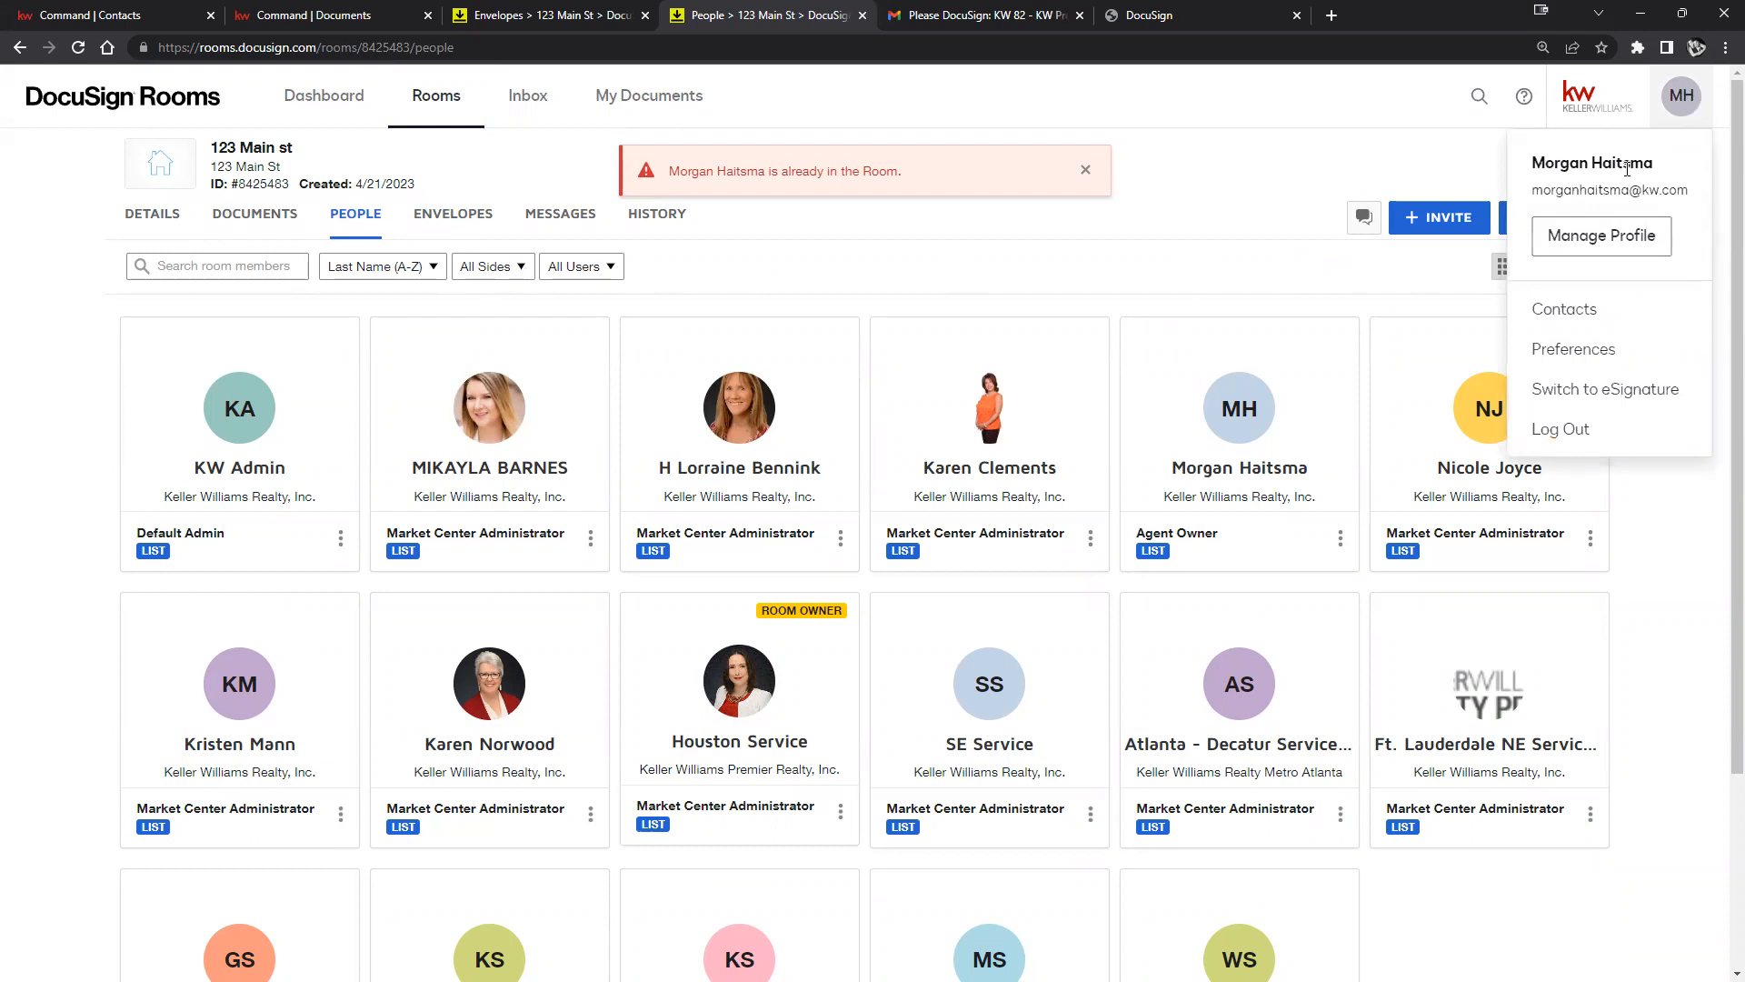
{"action": "left_click", "coordinate": [1591, 314]}
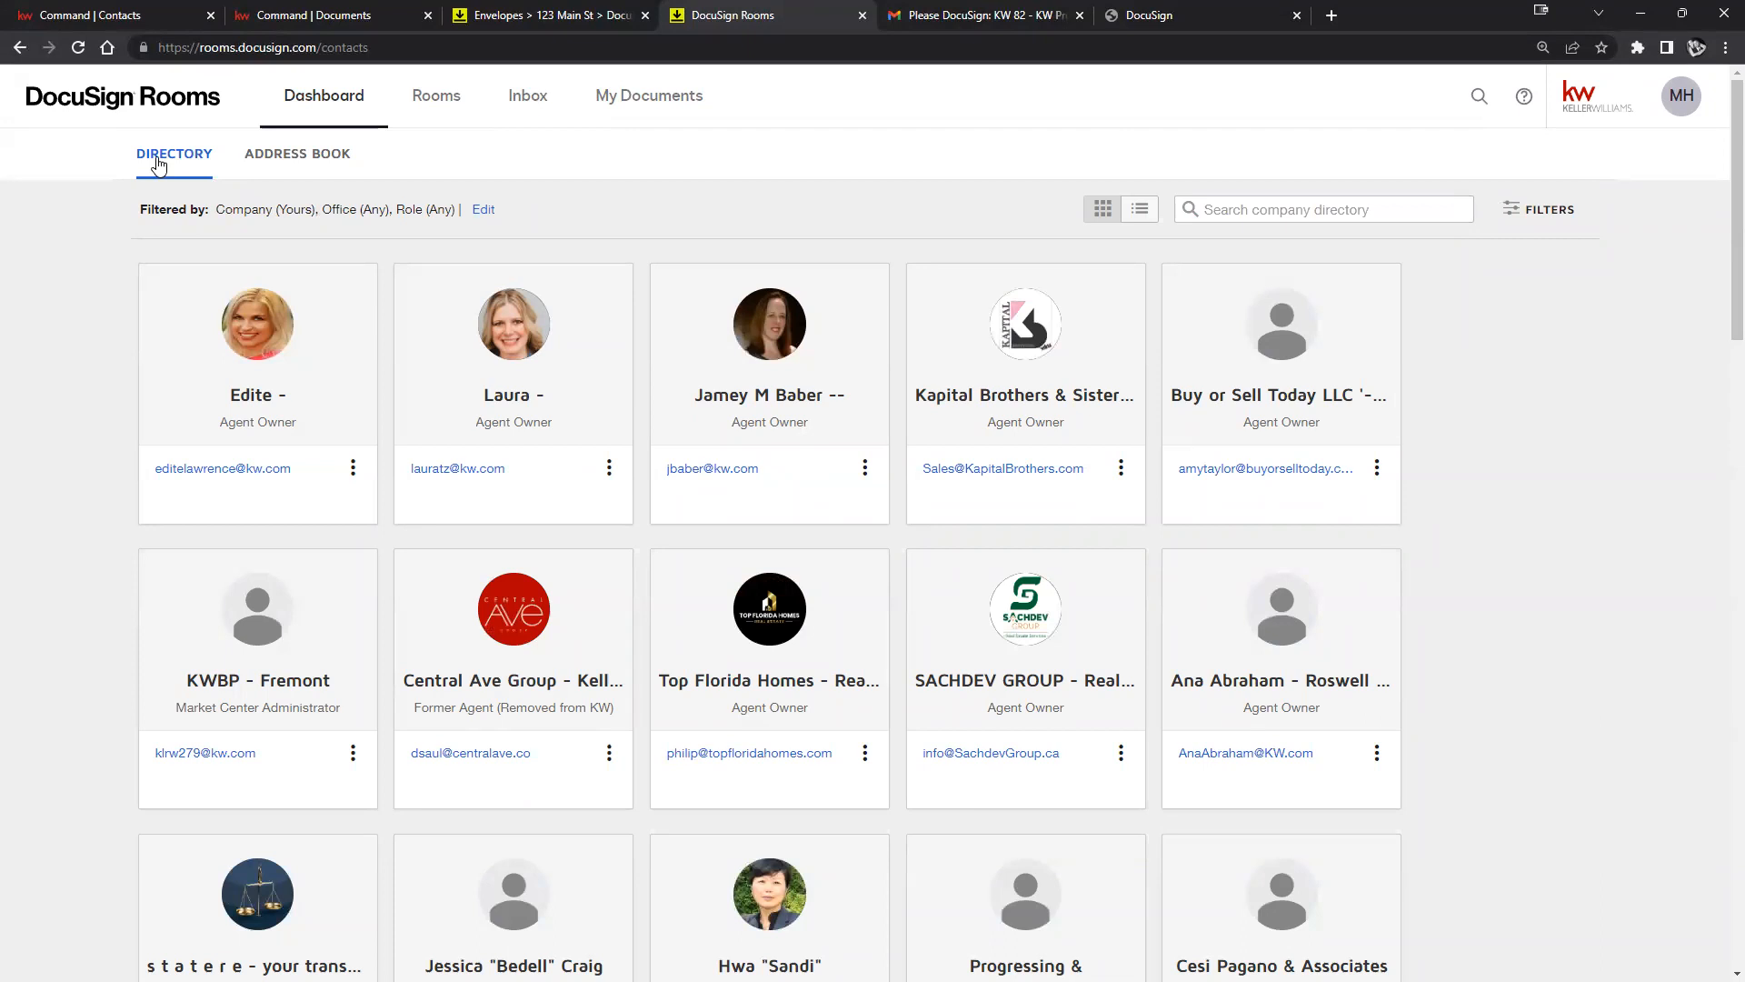
View the personal Address Book, cancel a new contact, then show the Active rooms list.
{"action": "left_click", "coordinate": [297, 157]}
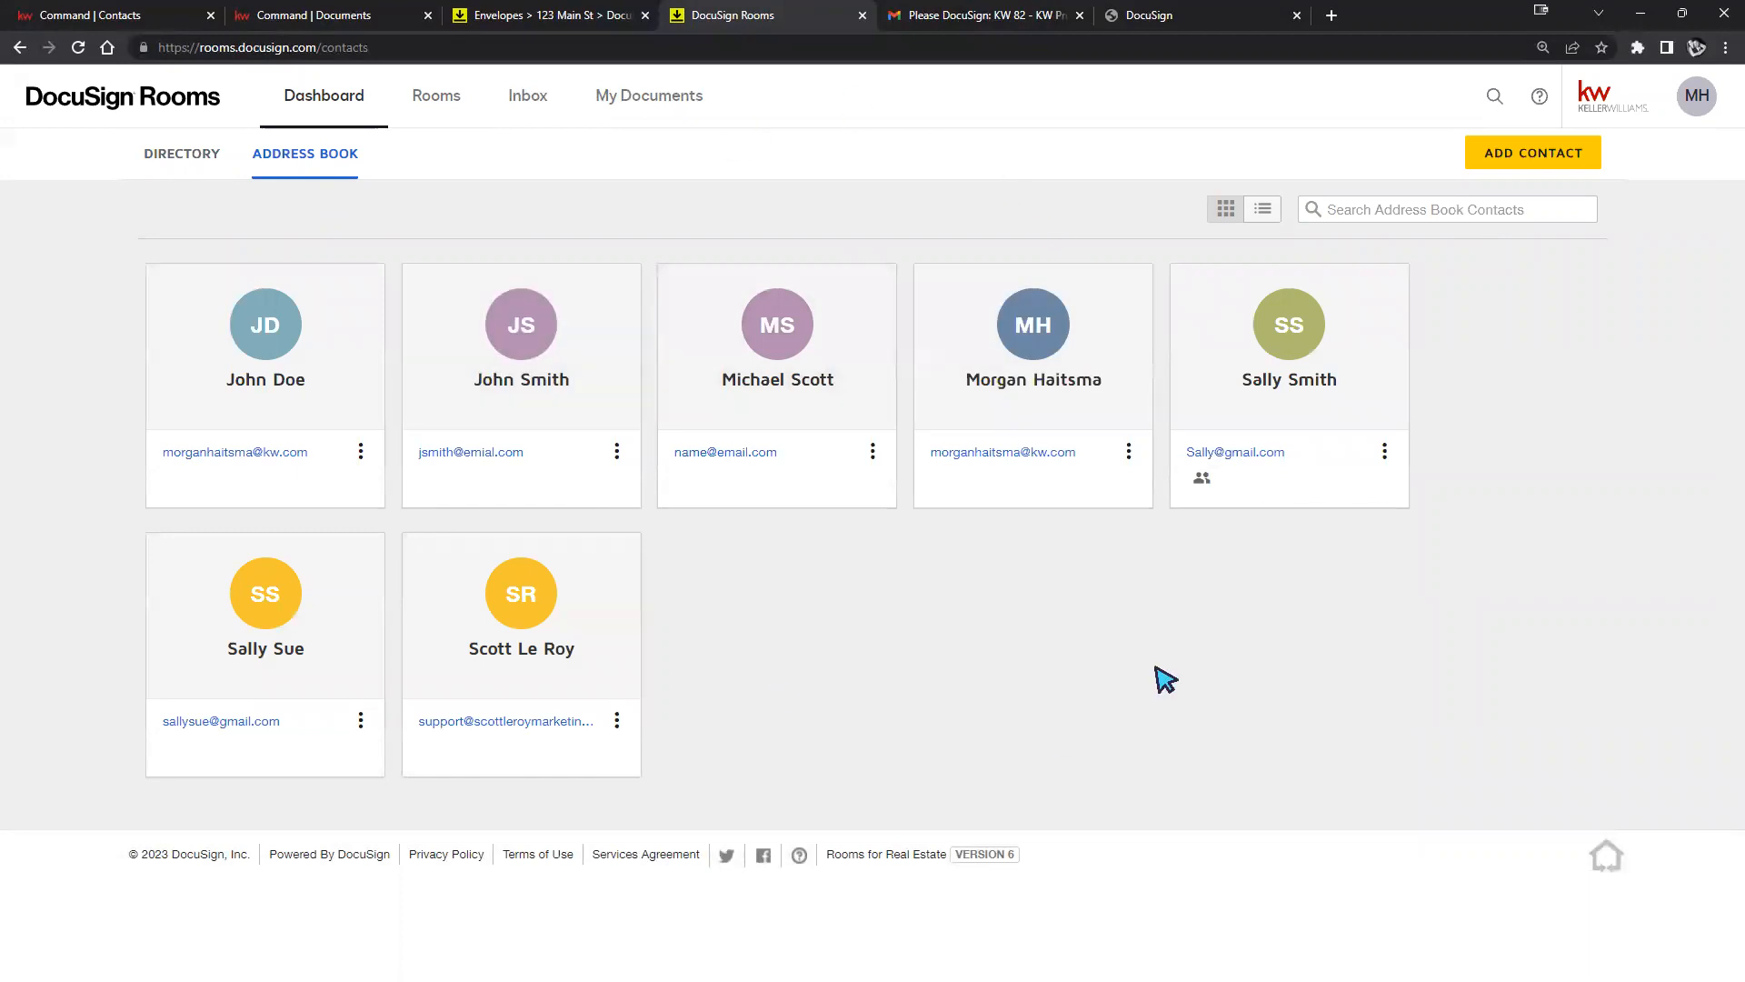
{"action": "left_click", "coordinate": [1563, 162]}
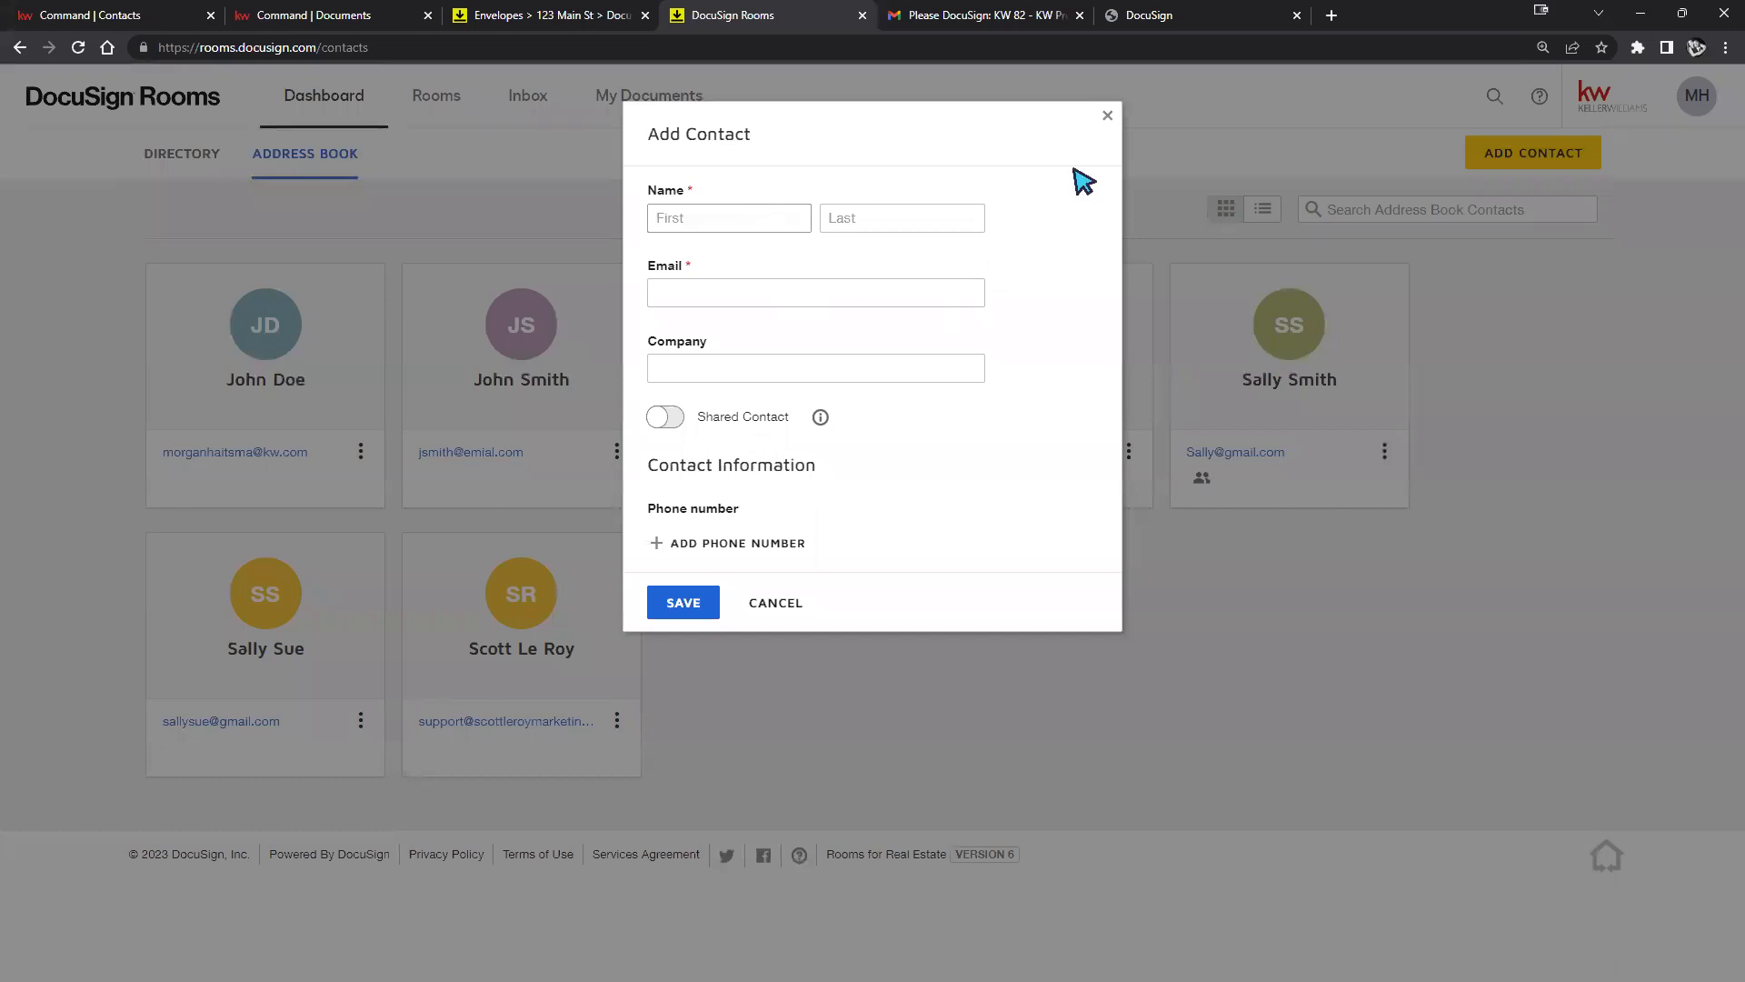
{"action": "left_click", "coordinate": [1107, 117]}
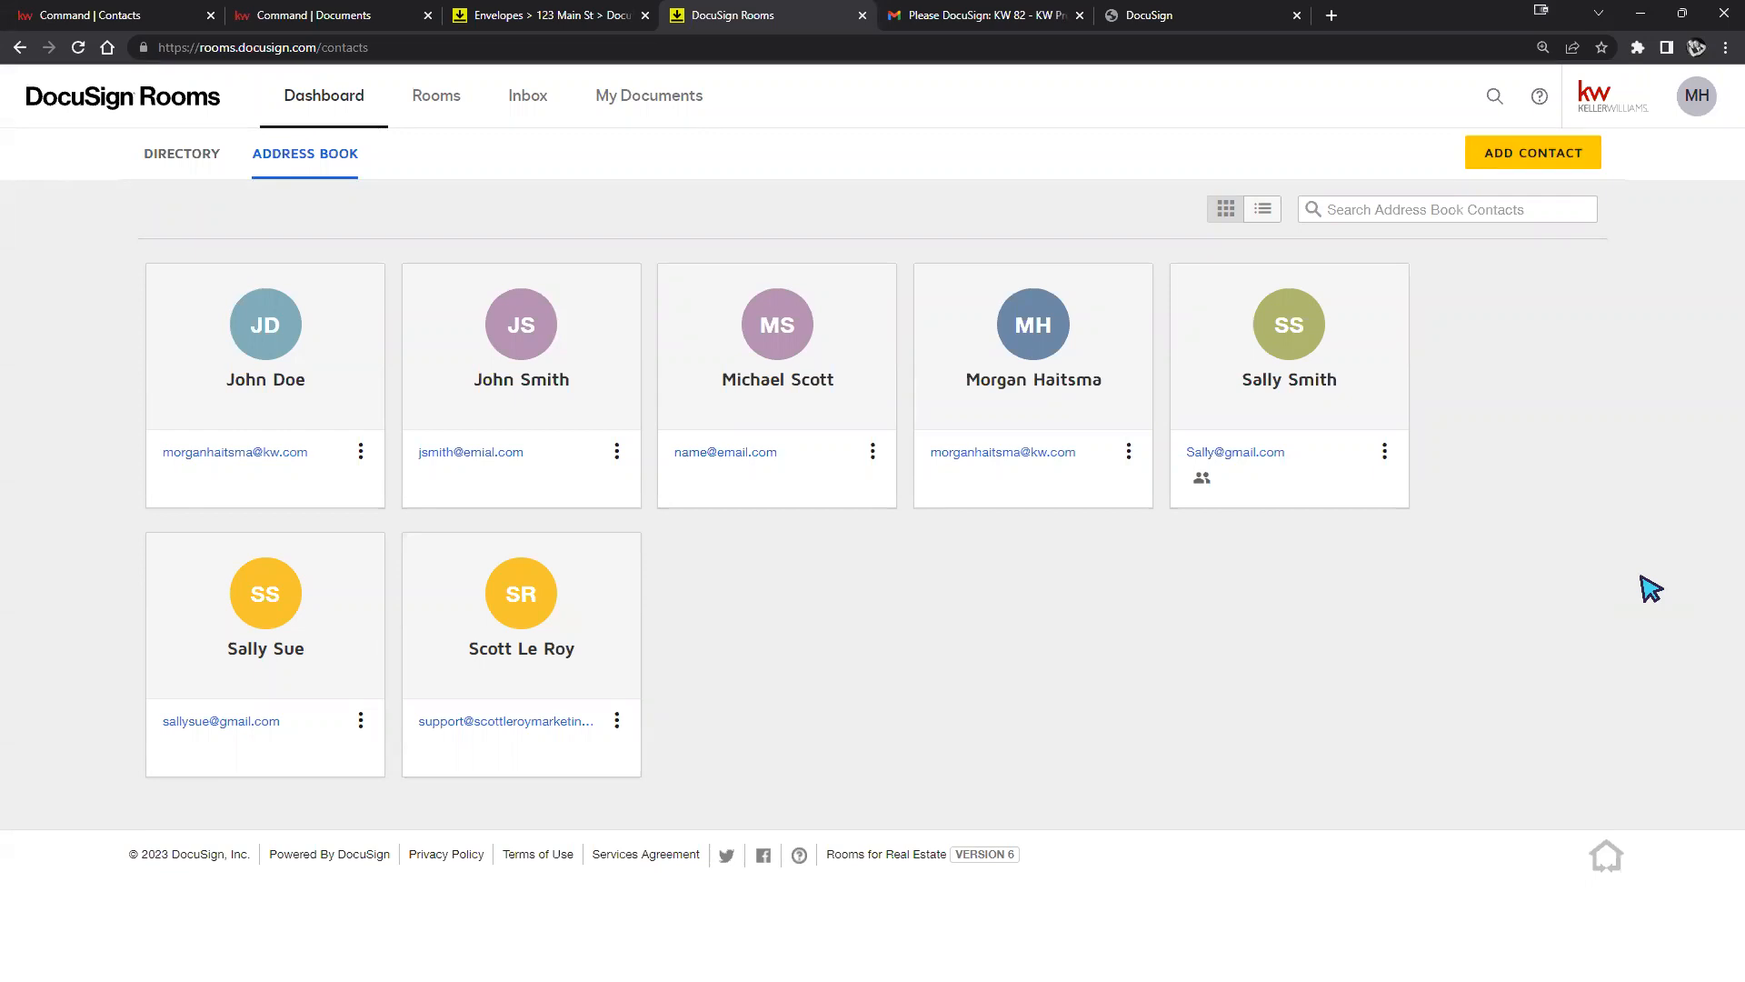
{"action": "left_click", "coordinate": [473, 114]}
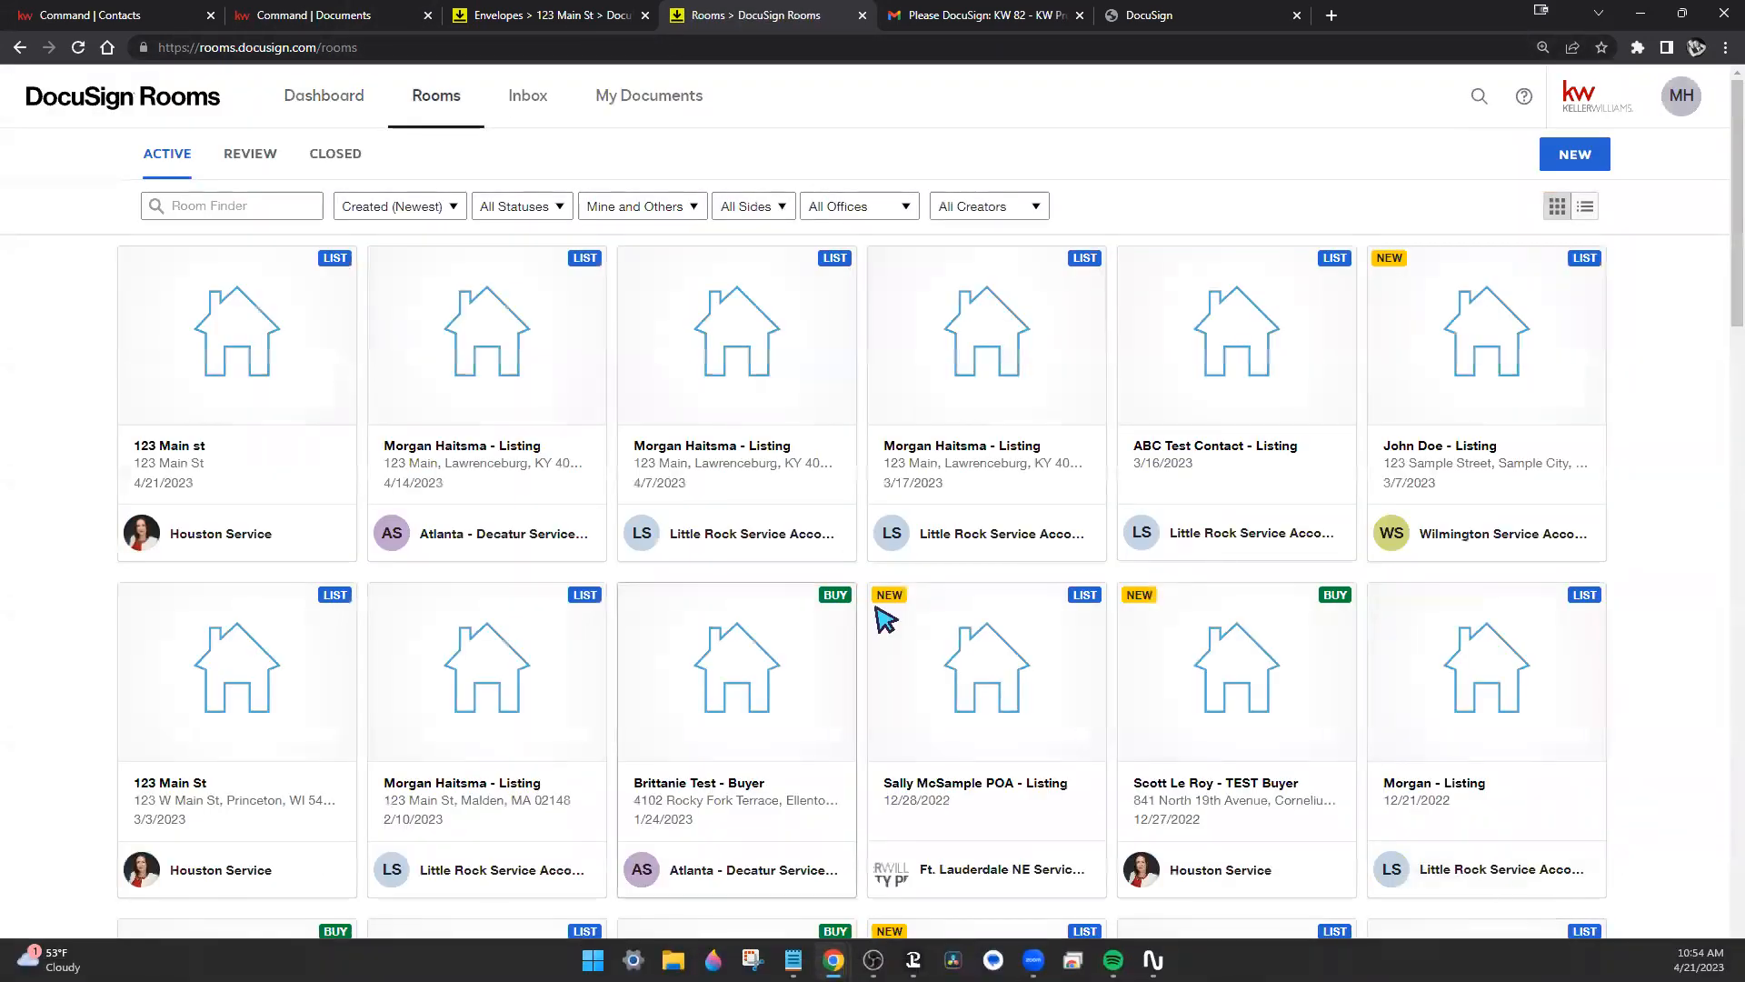
In the 123 Main st room's documents, start adding forms from DocuSign Forms.
{"action": "left_click", "coordinate": [307, 369]}
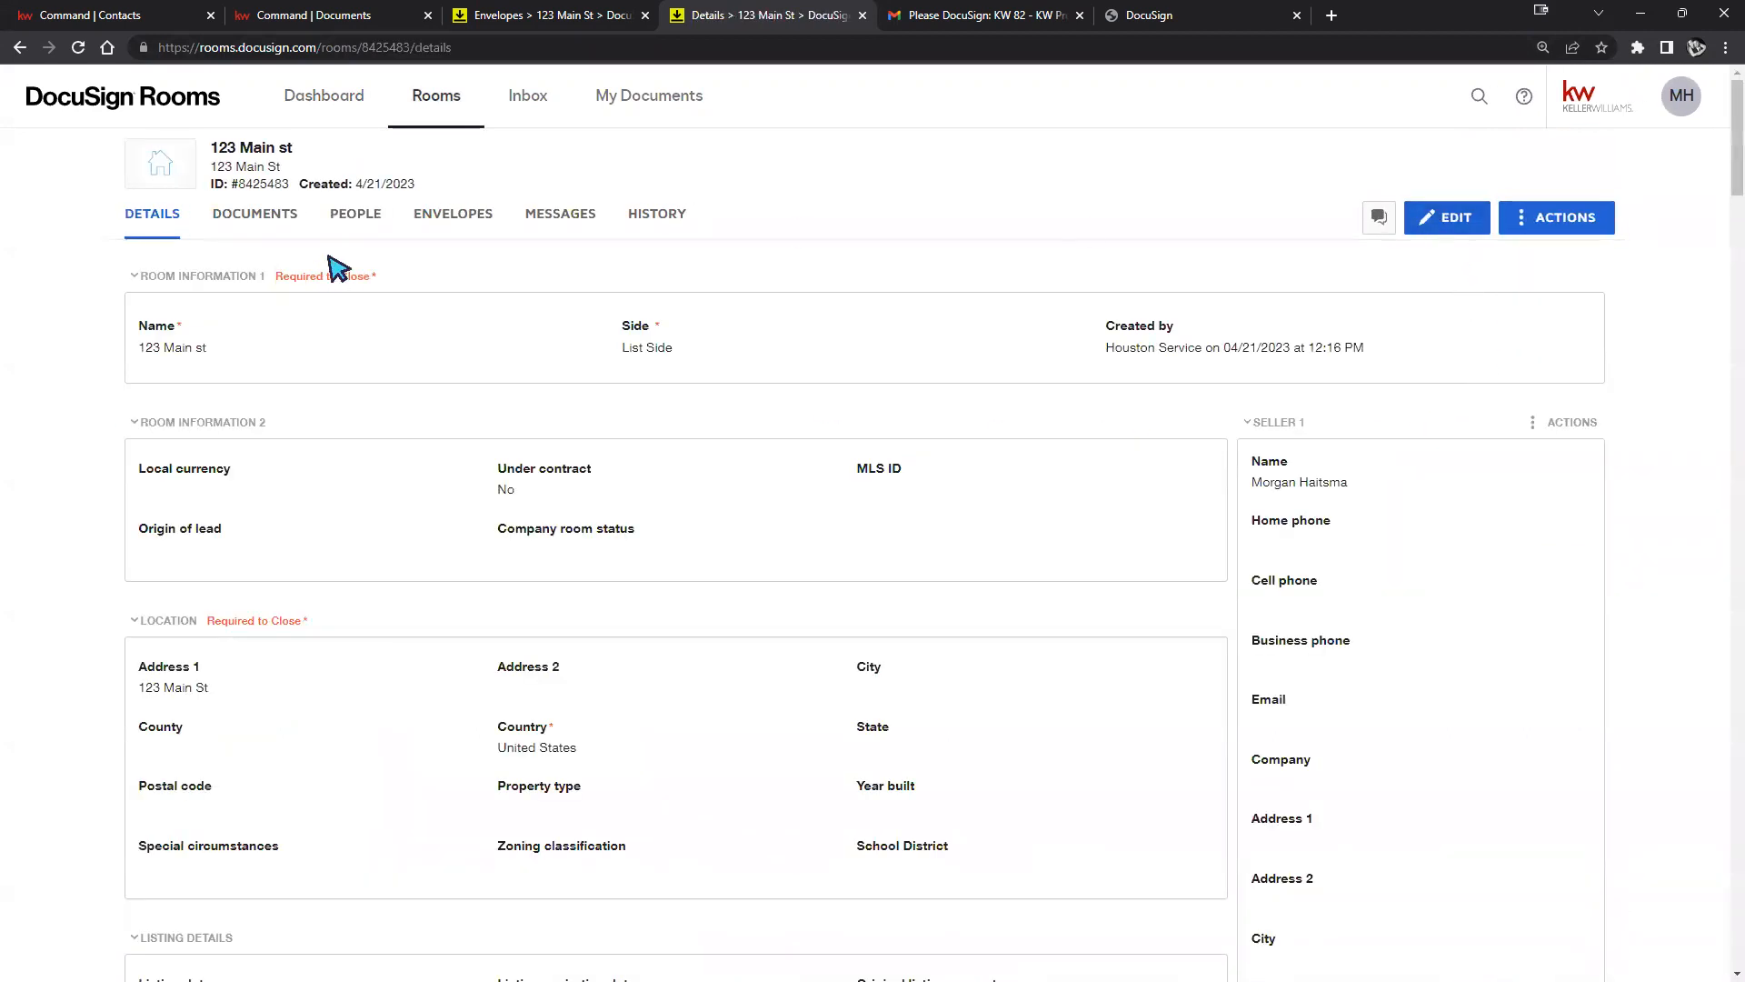
{"action": "left_click", "coordinate": [251, 218]}
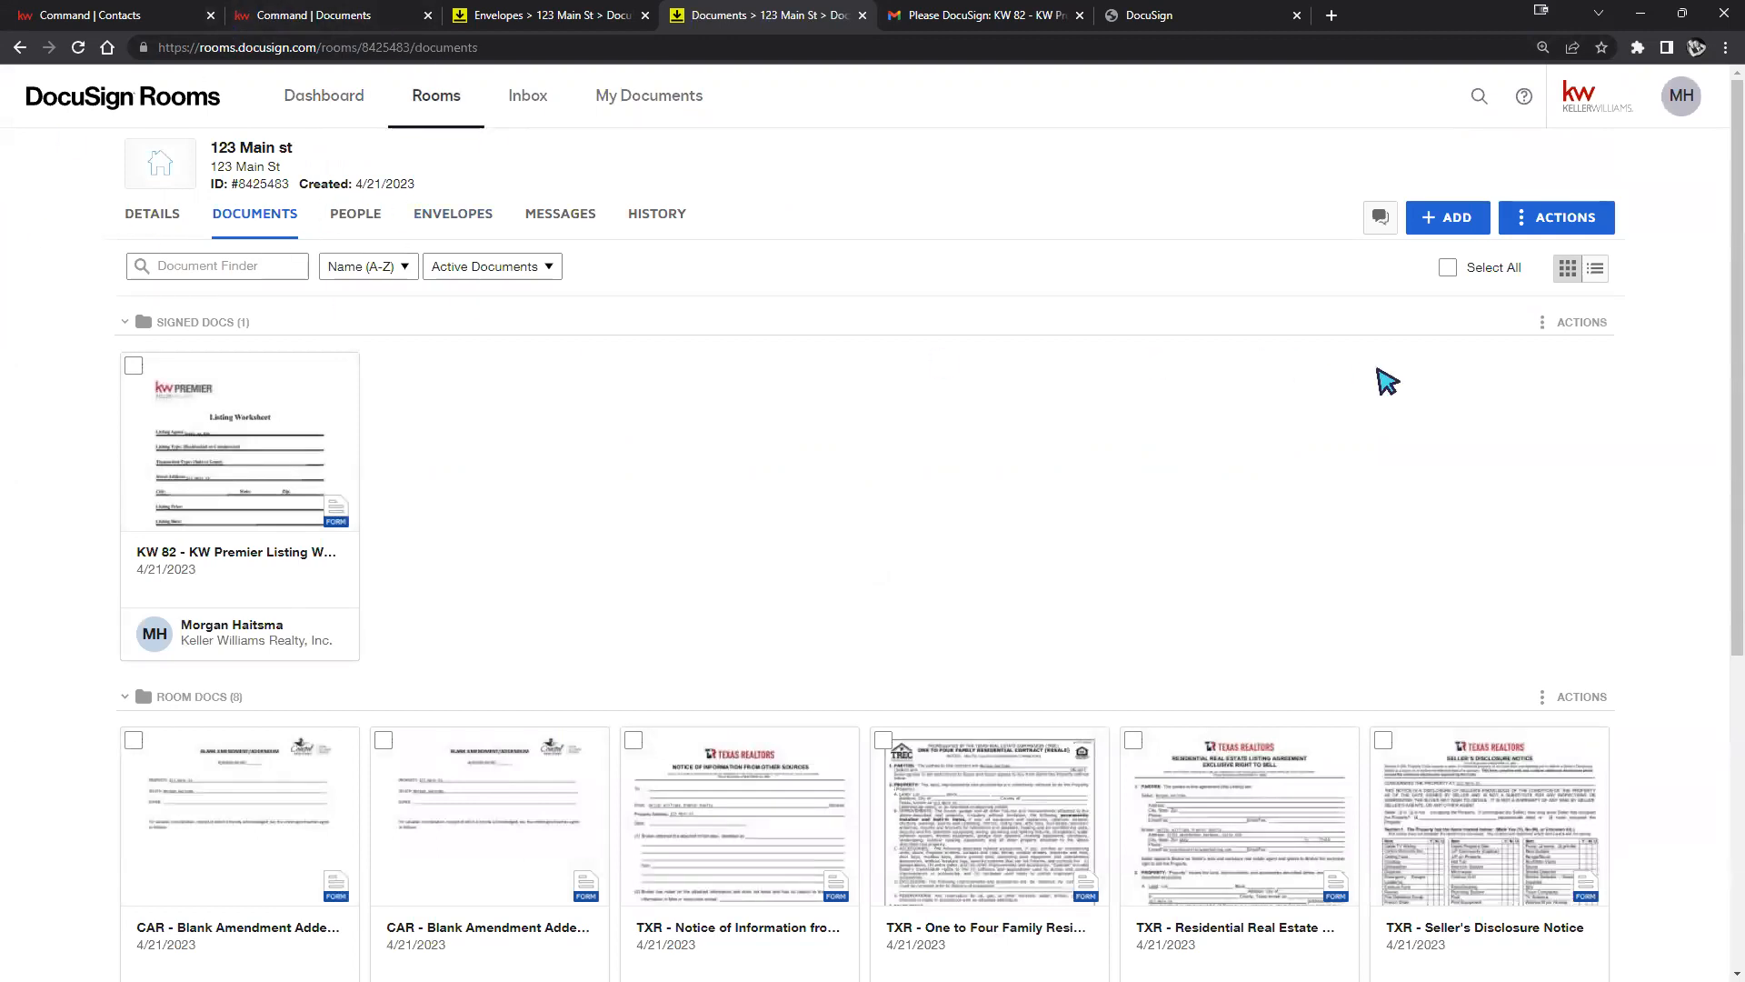
{"action": "left_click", "coordinate": [1449, 218]}
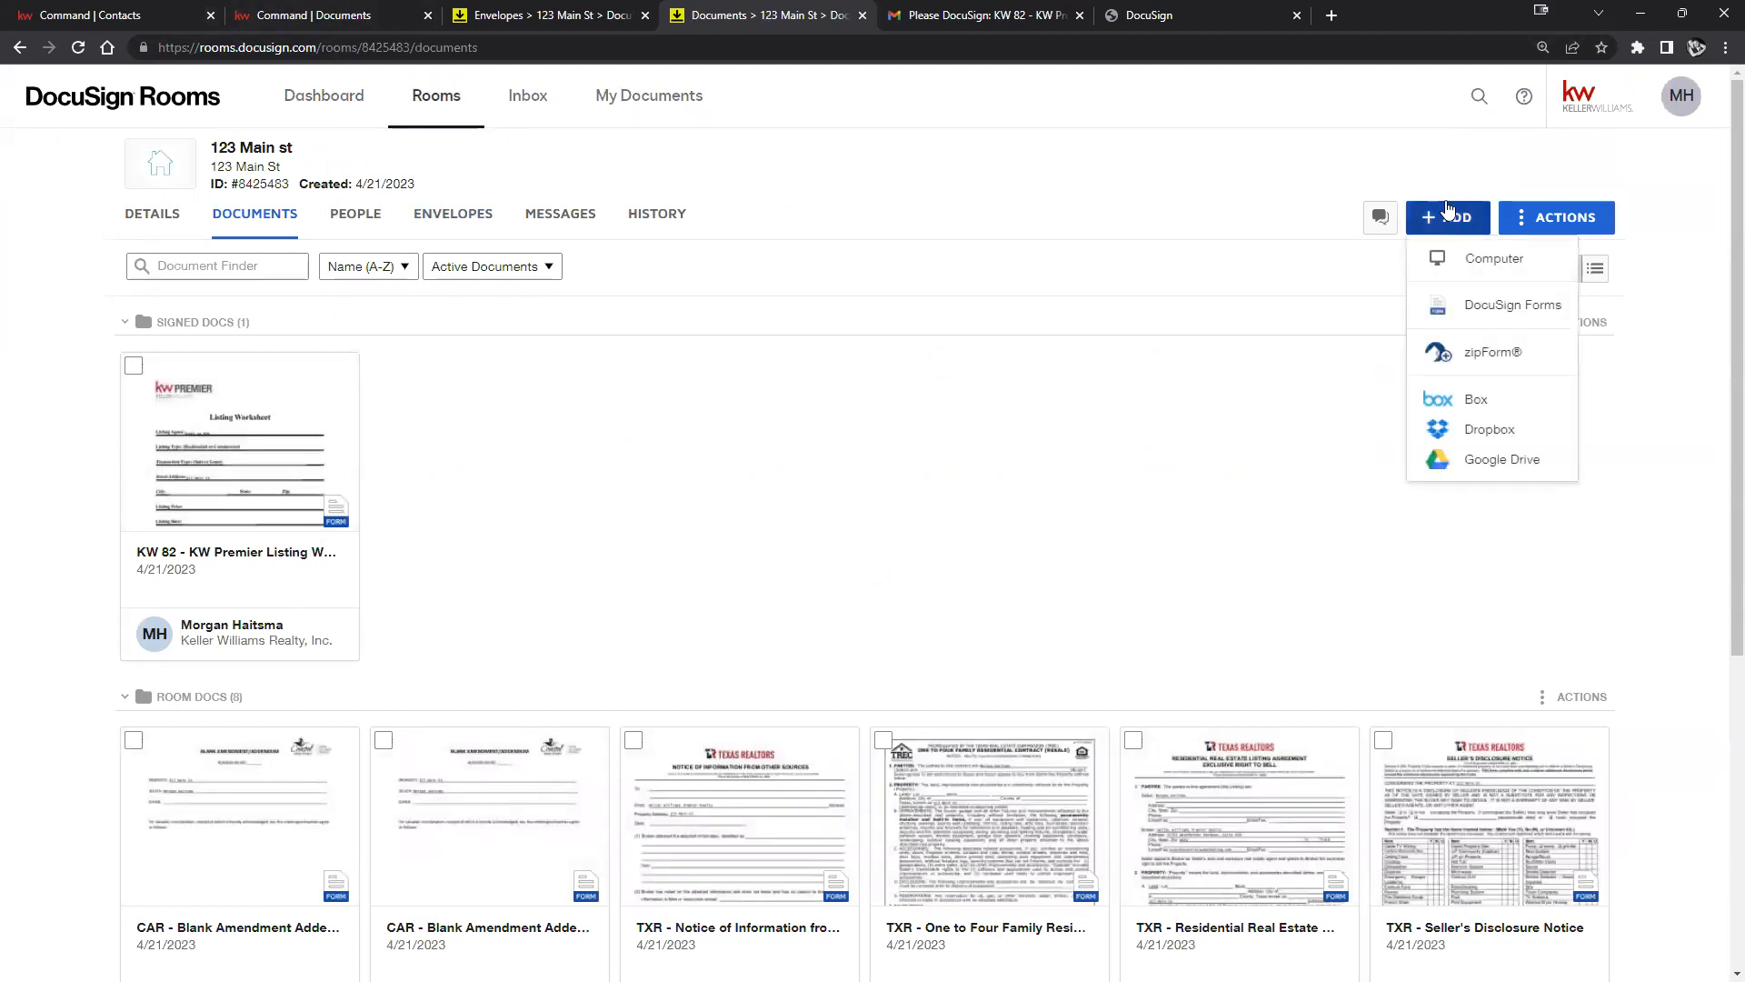
{"action": "left_click", "coordinate": [1505, 314]}
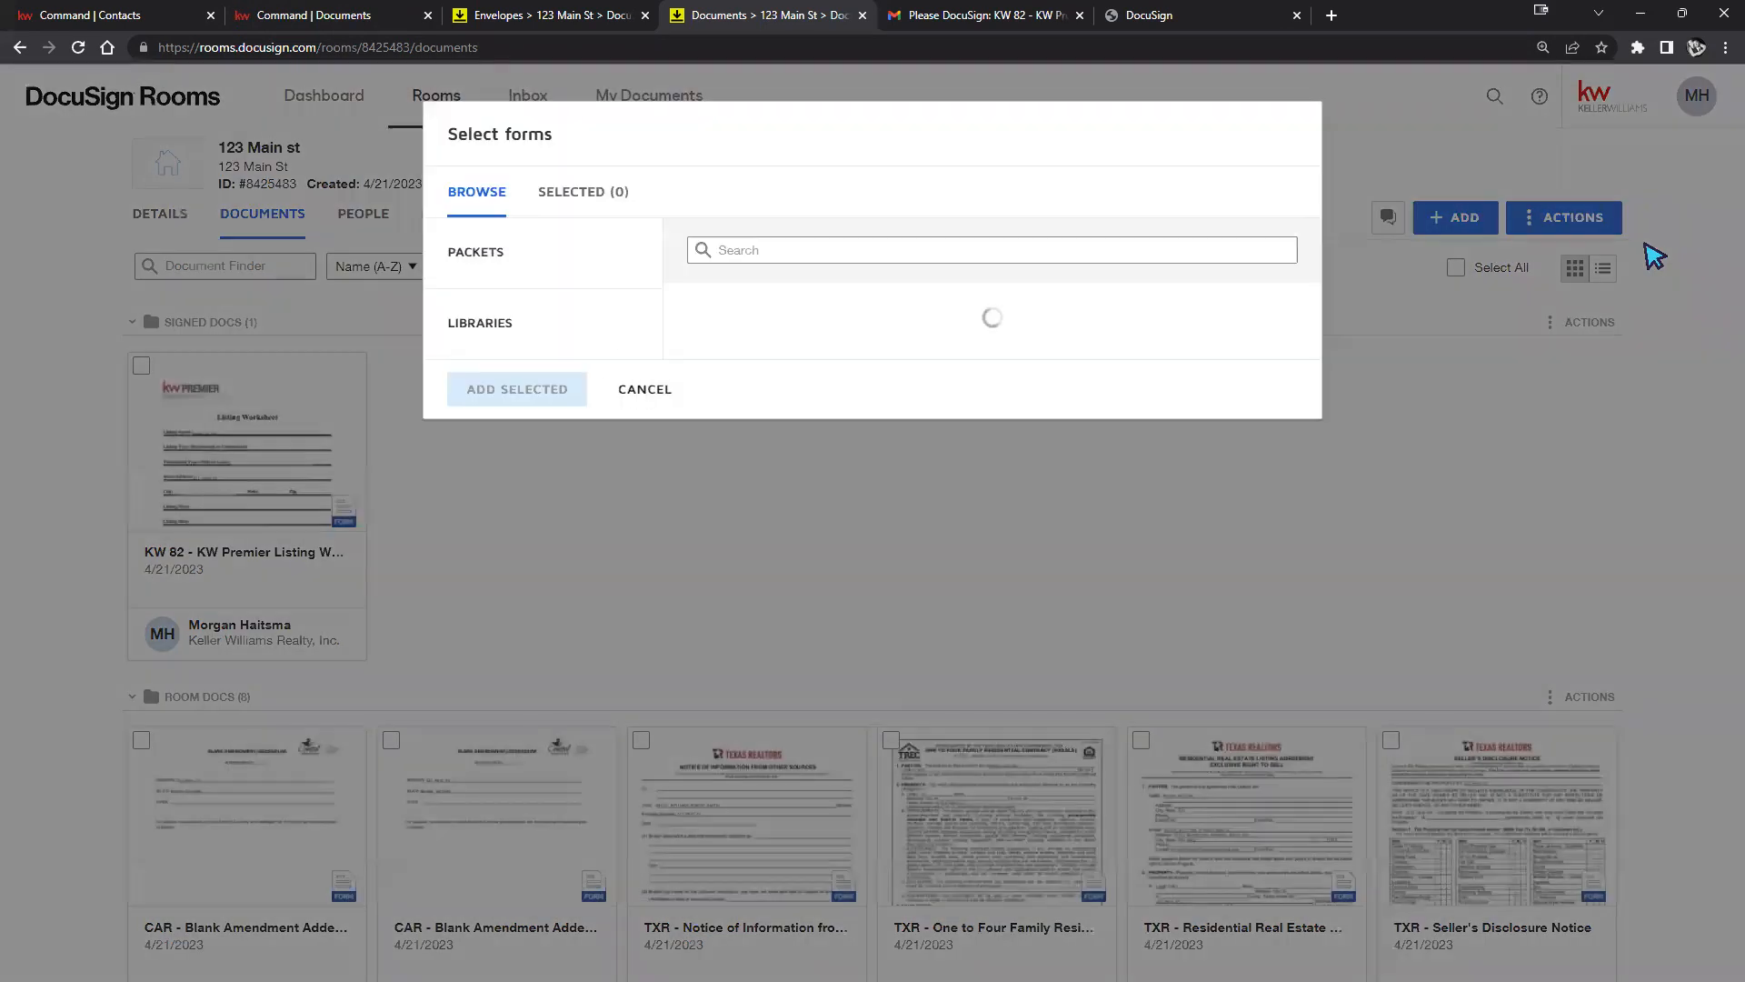
Expand the full Packets list to browse it, then cancel without adding forms.
{"action": "double_click", "coordinate": [452, 255]}
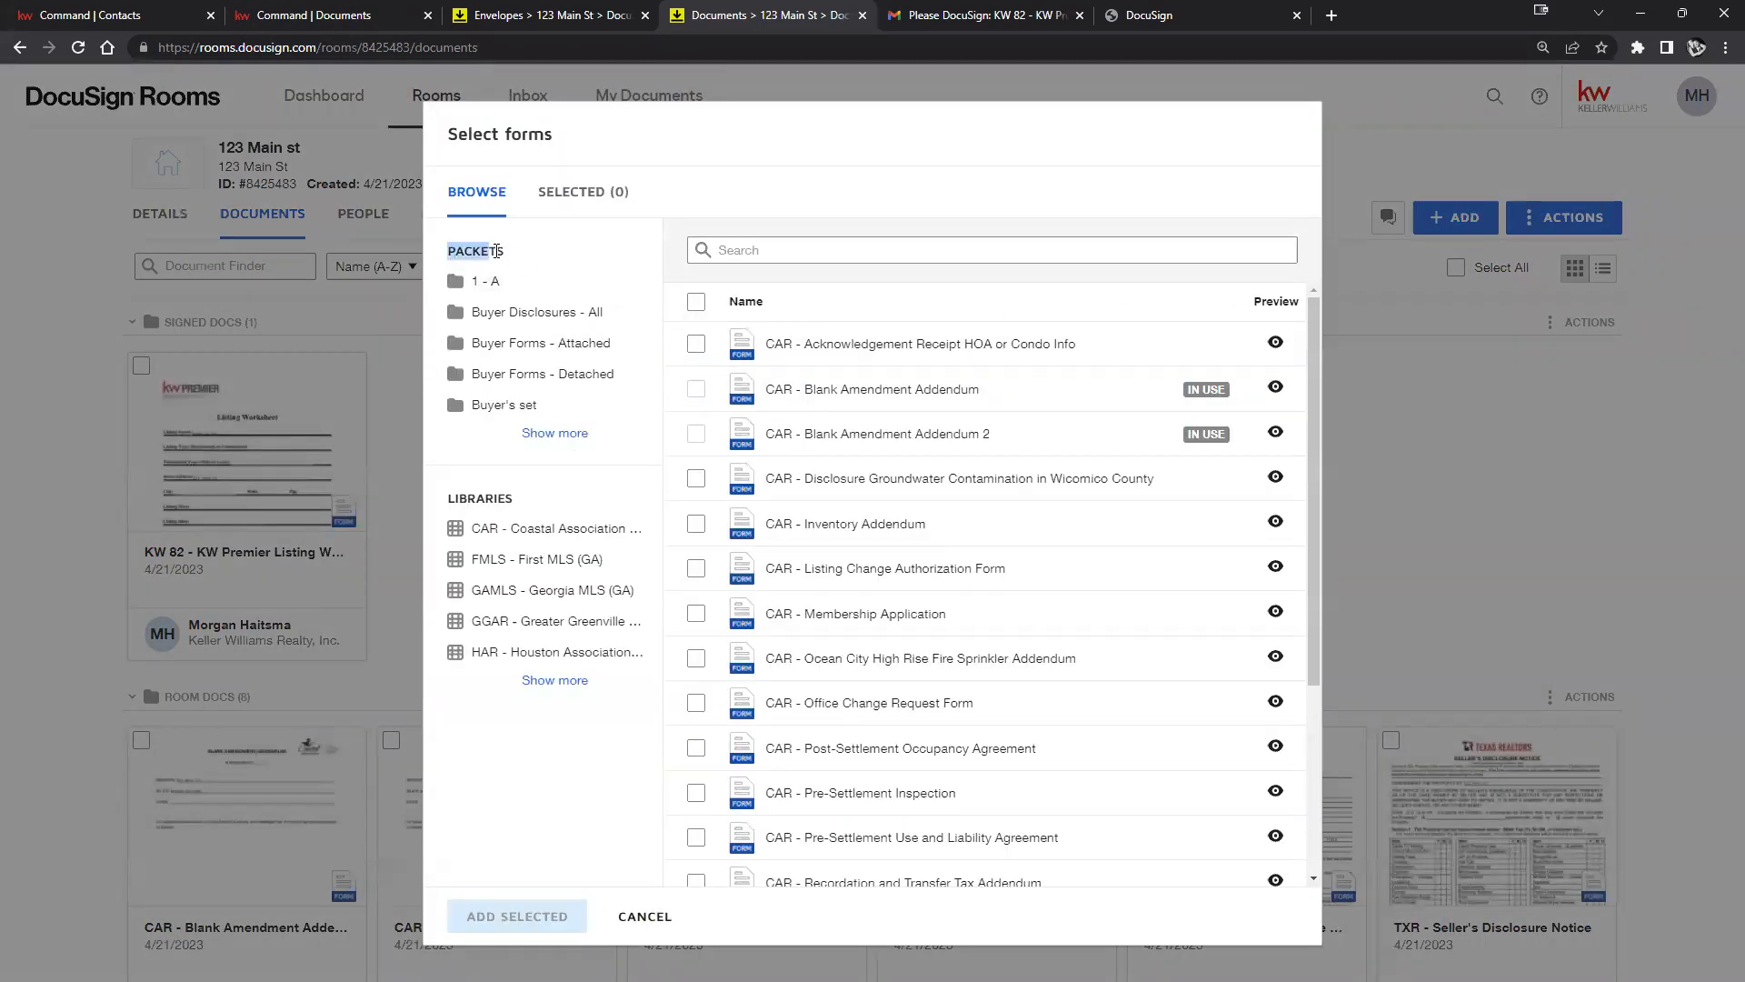
{"action": "left_click", "coordinate": [525, 439]}
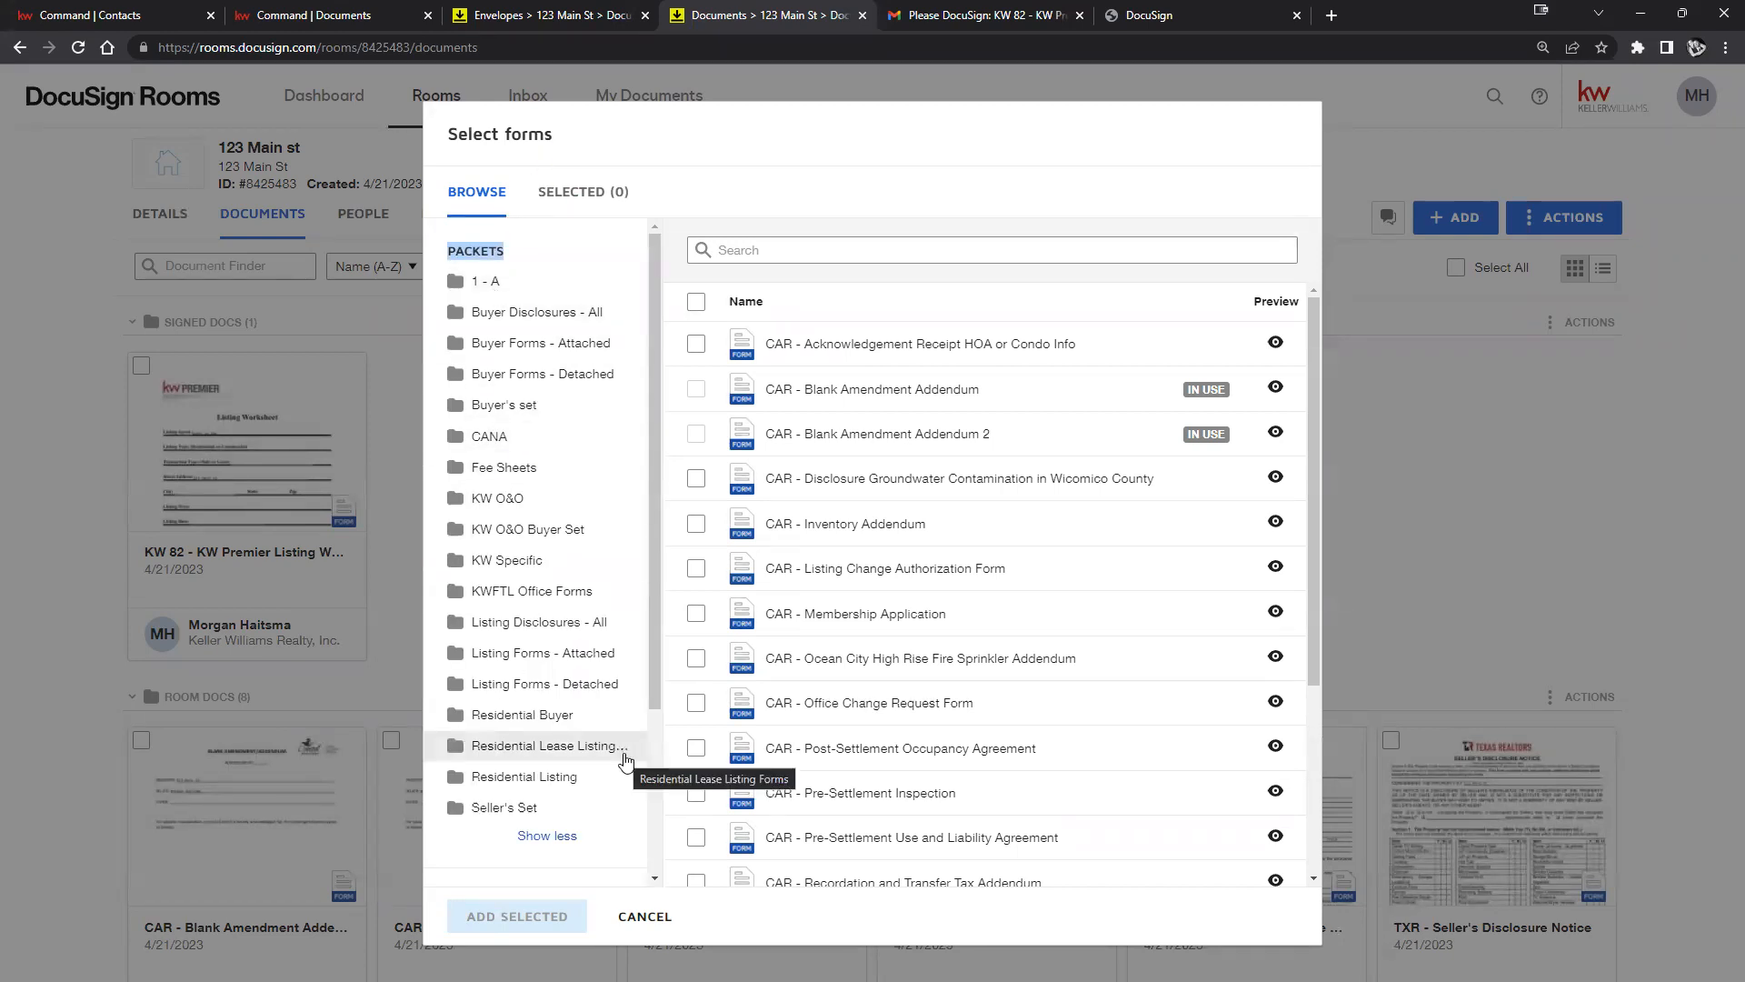
{"action": "left_click", "coordinate": [562, 840]}
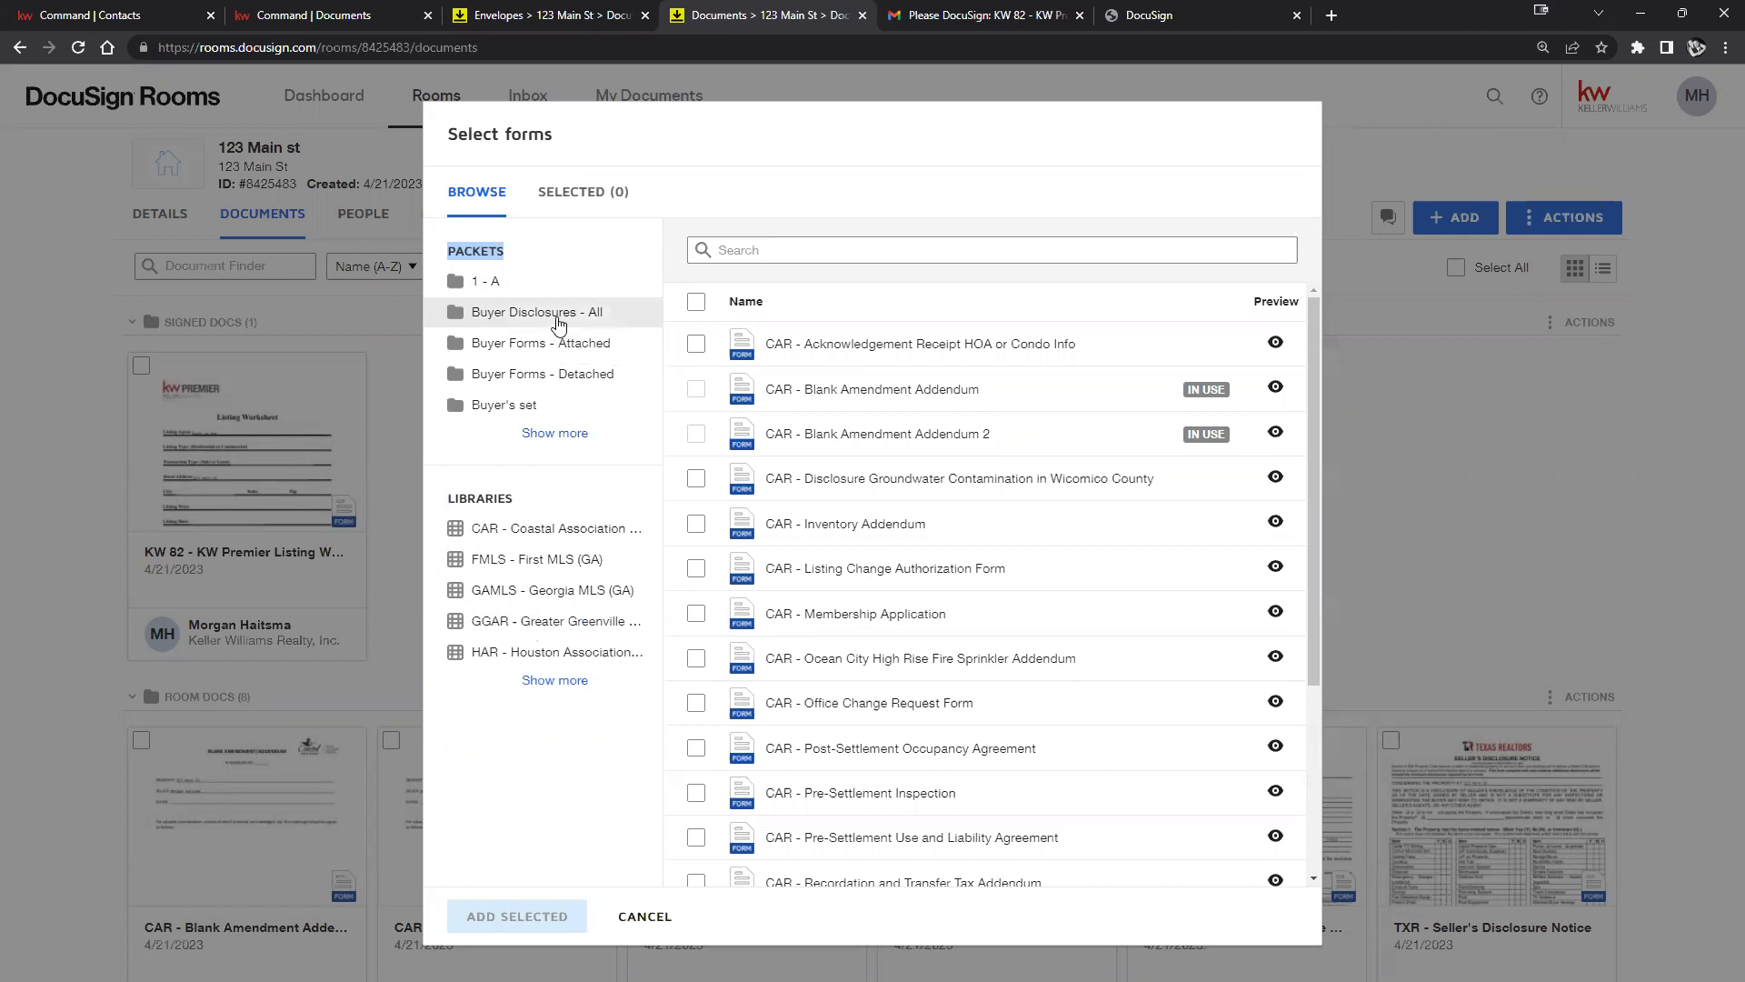
{"action": "left_click", "coordinate": [554, 433]}
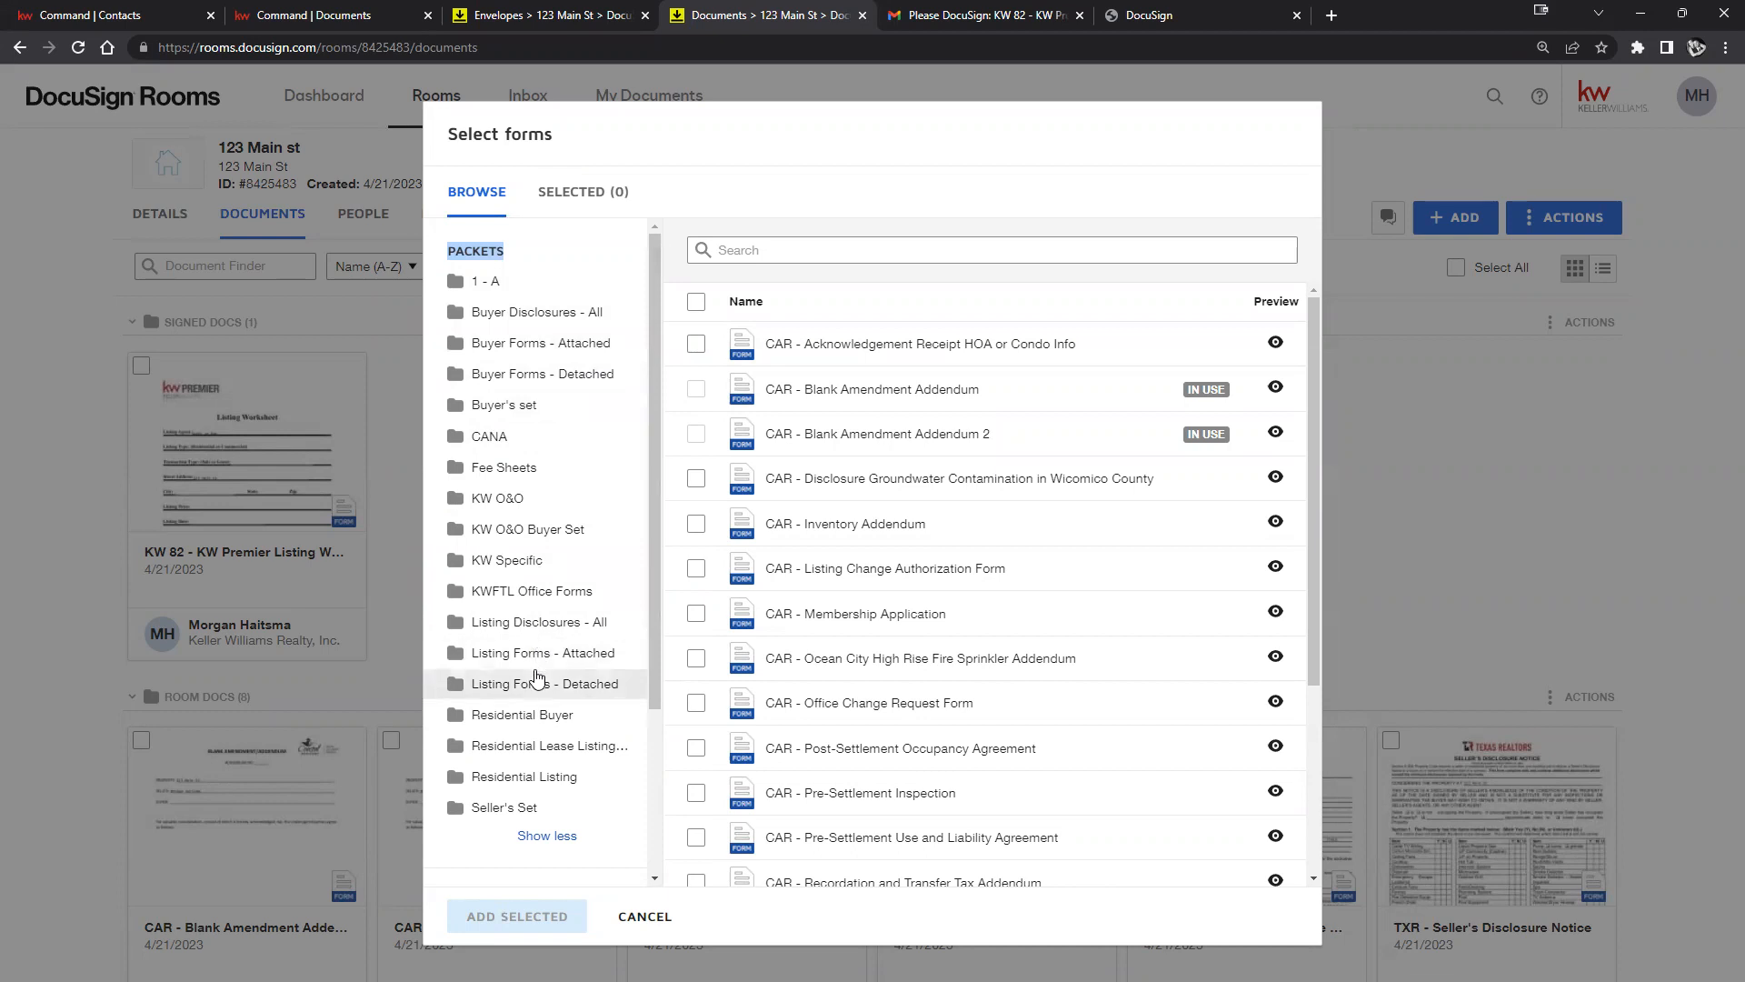
{"action": "left_click", "coordinate": [643, 917]}
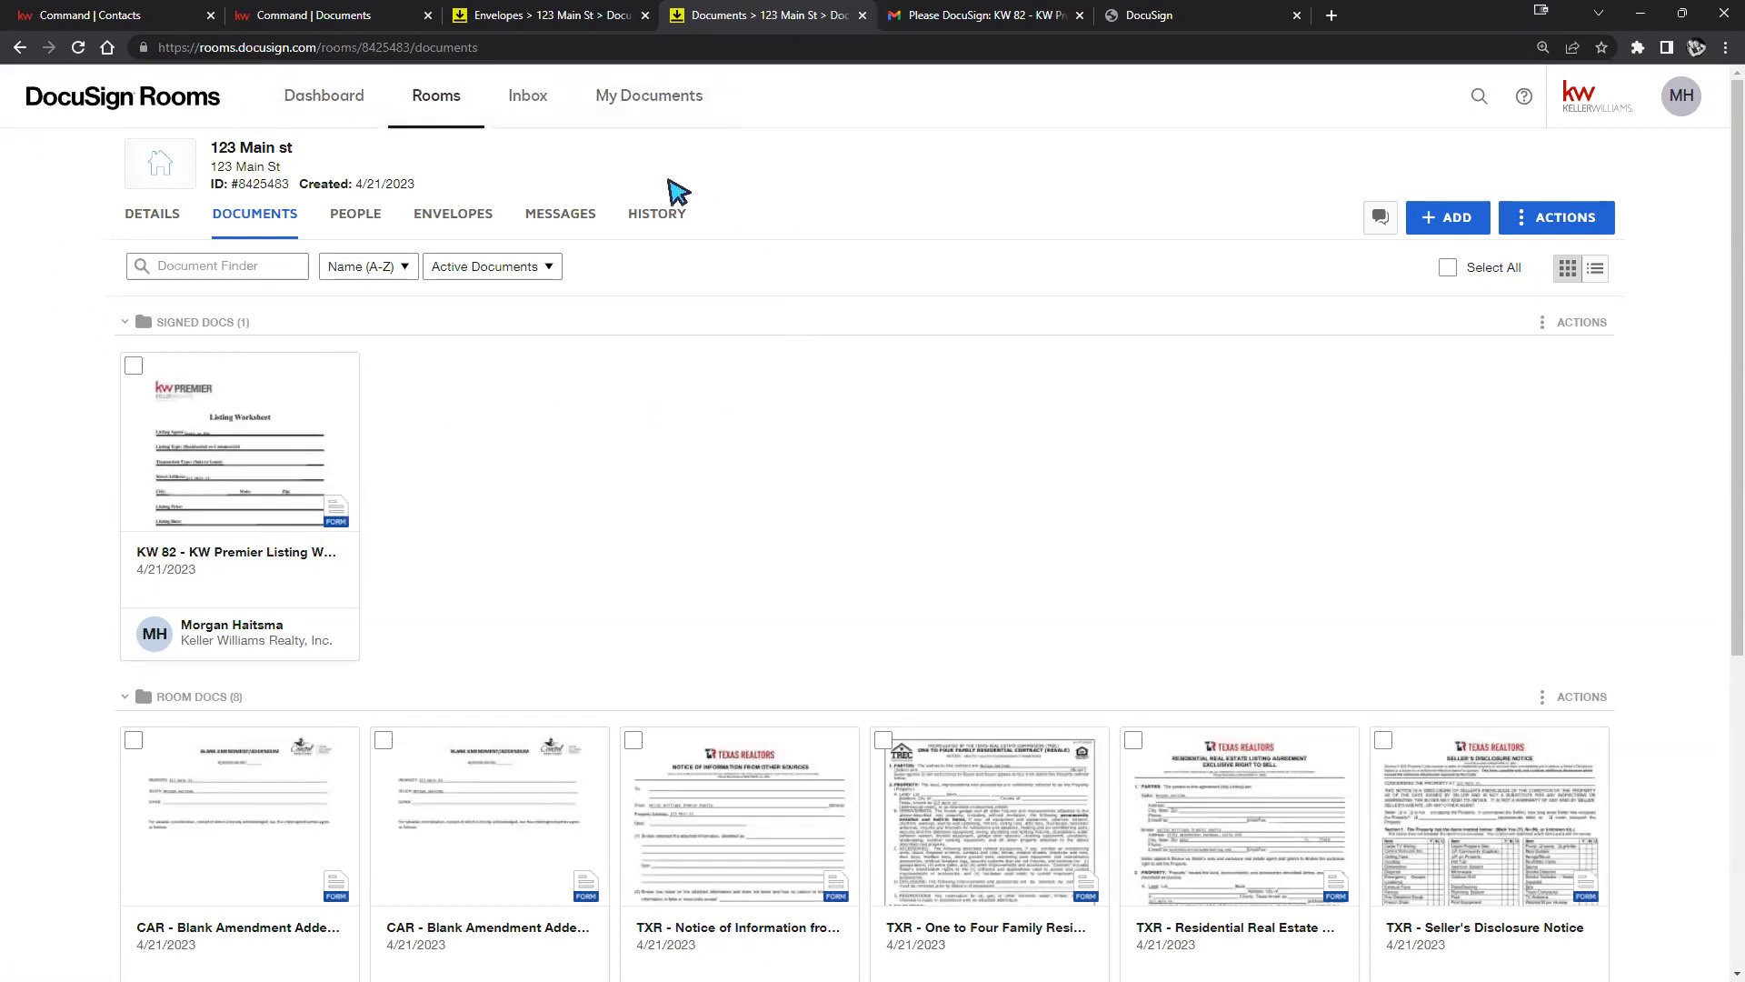
In My Documents, create a new packet named 1AA.
{"action": "left_click", "coordinate": [651, 98]}
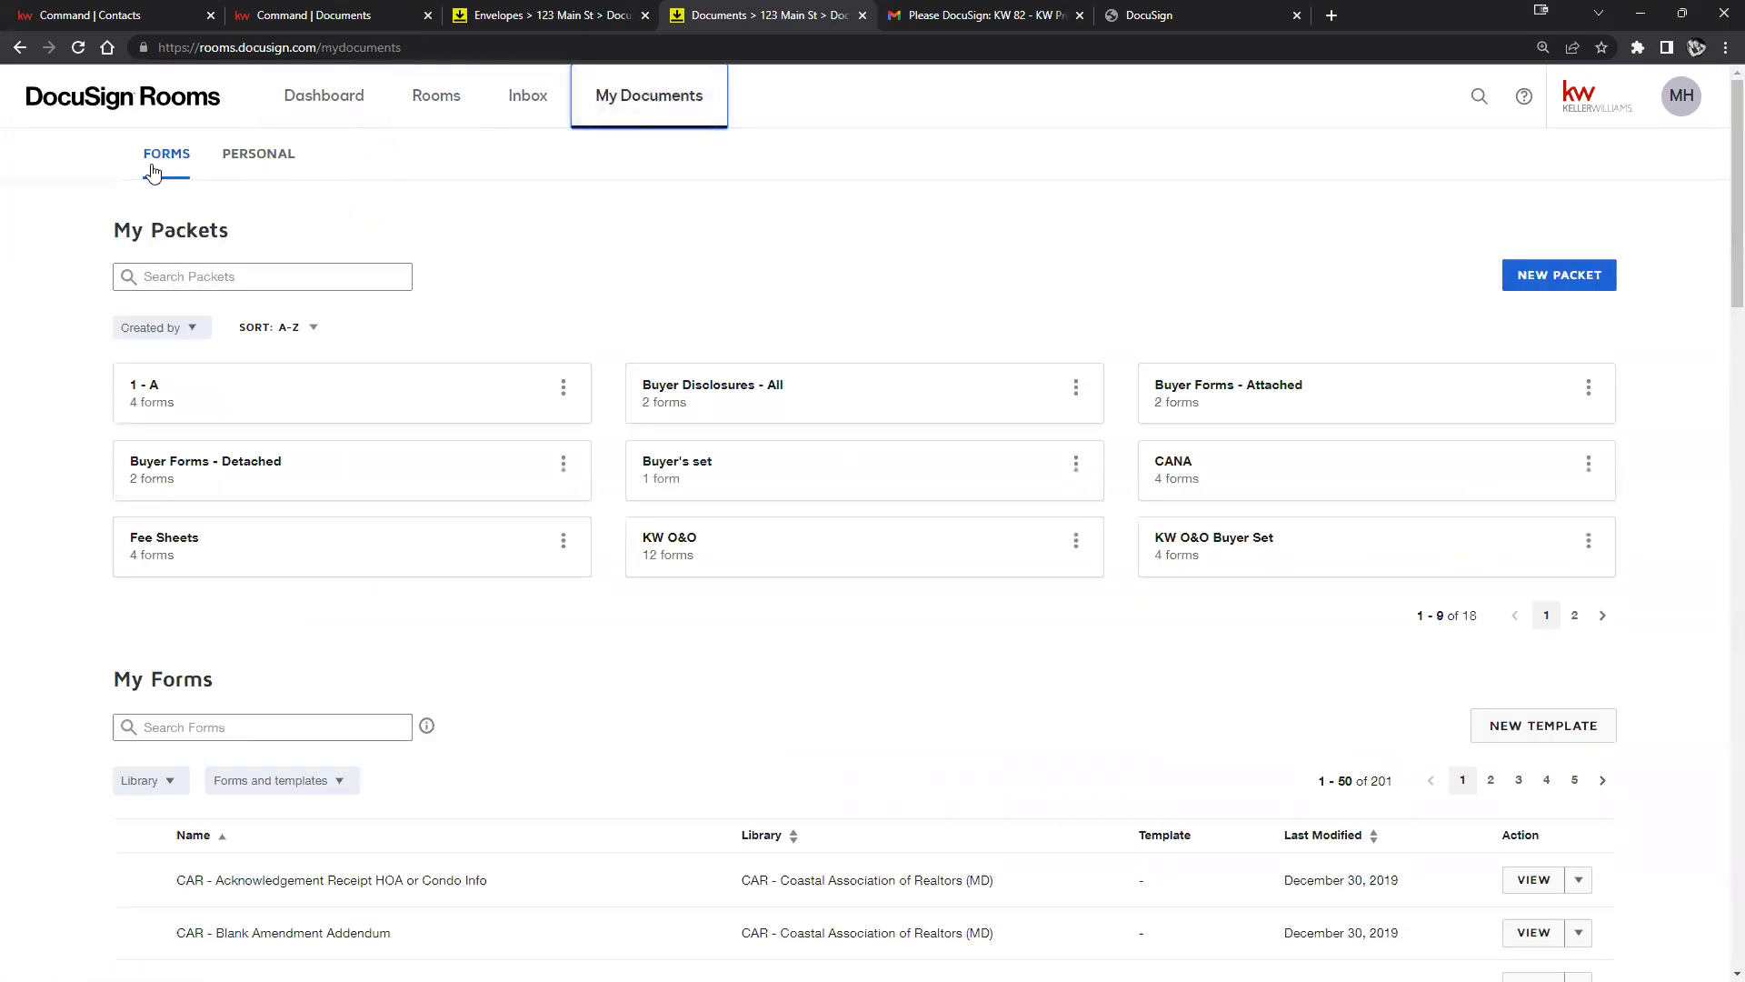
{"action": "left_click_drag", "start_coordinate": [106, 234], "coordinate": [284, 237]}
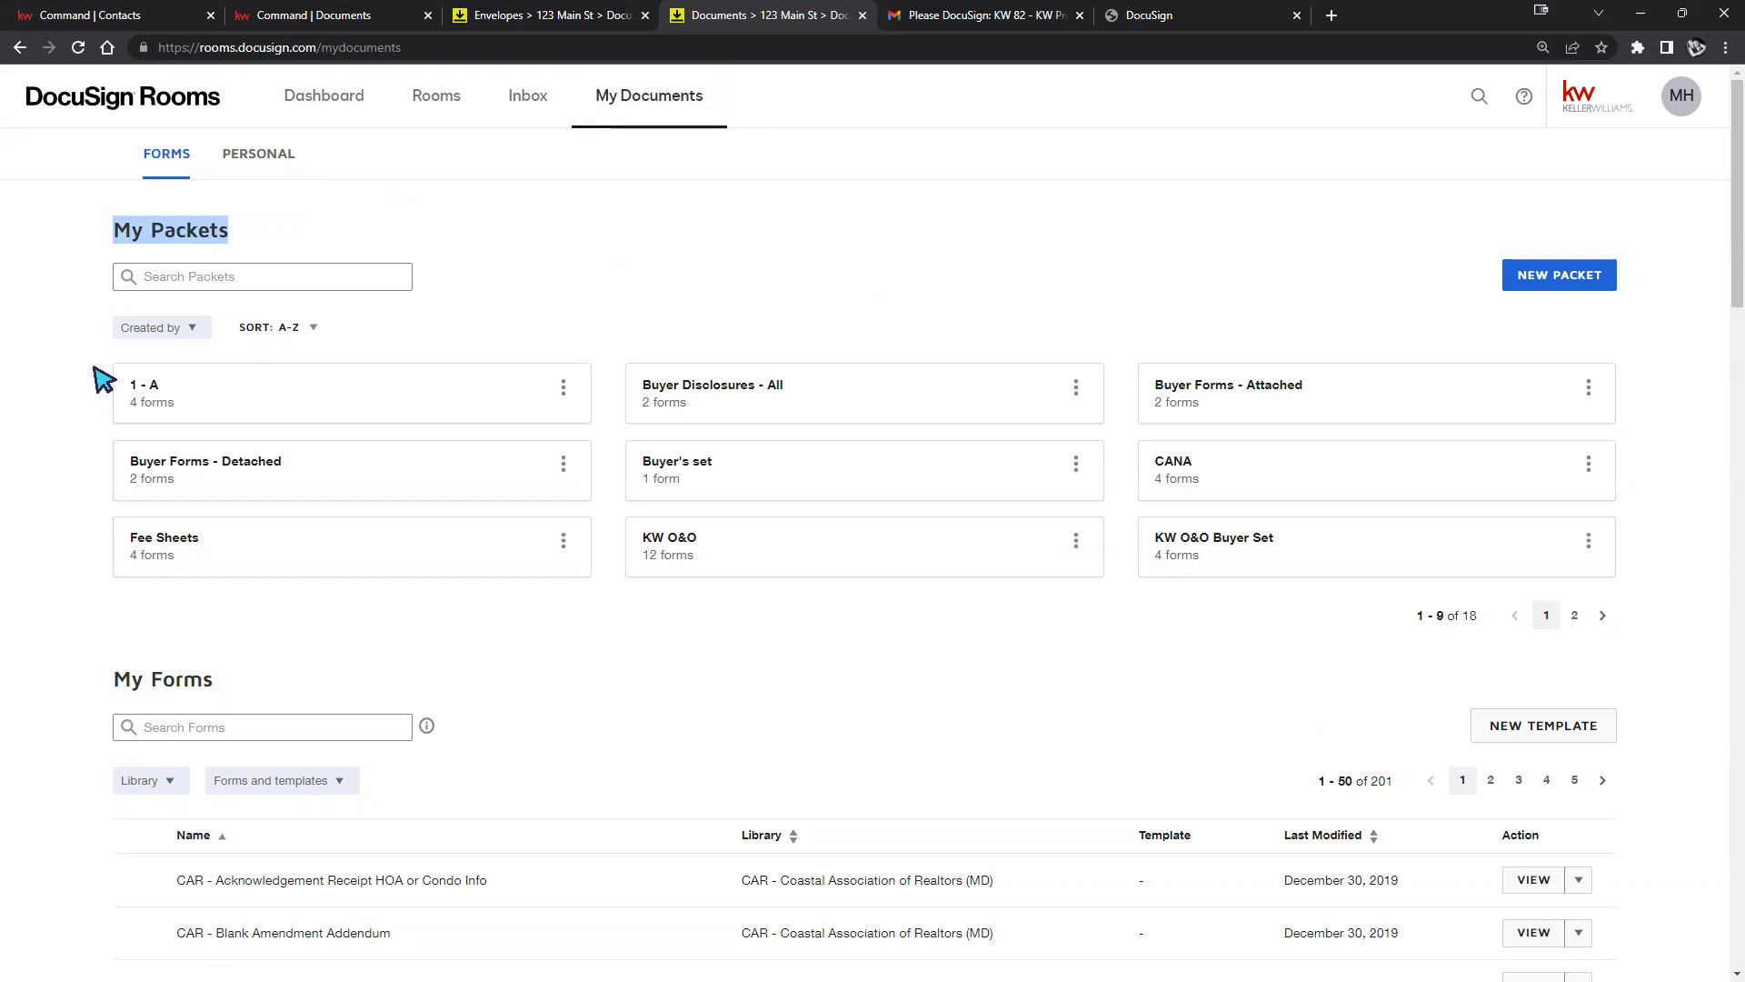
{"action": "left_click", "coordinate": [1557, 287]}
{"action": "left_click", "coordinate": [1132, 238]}
{"action": "type", "text": "1AA"}
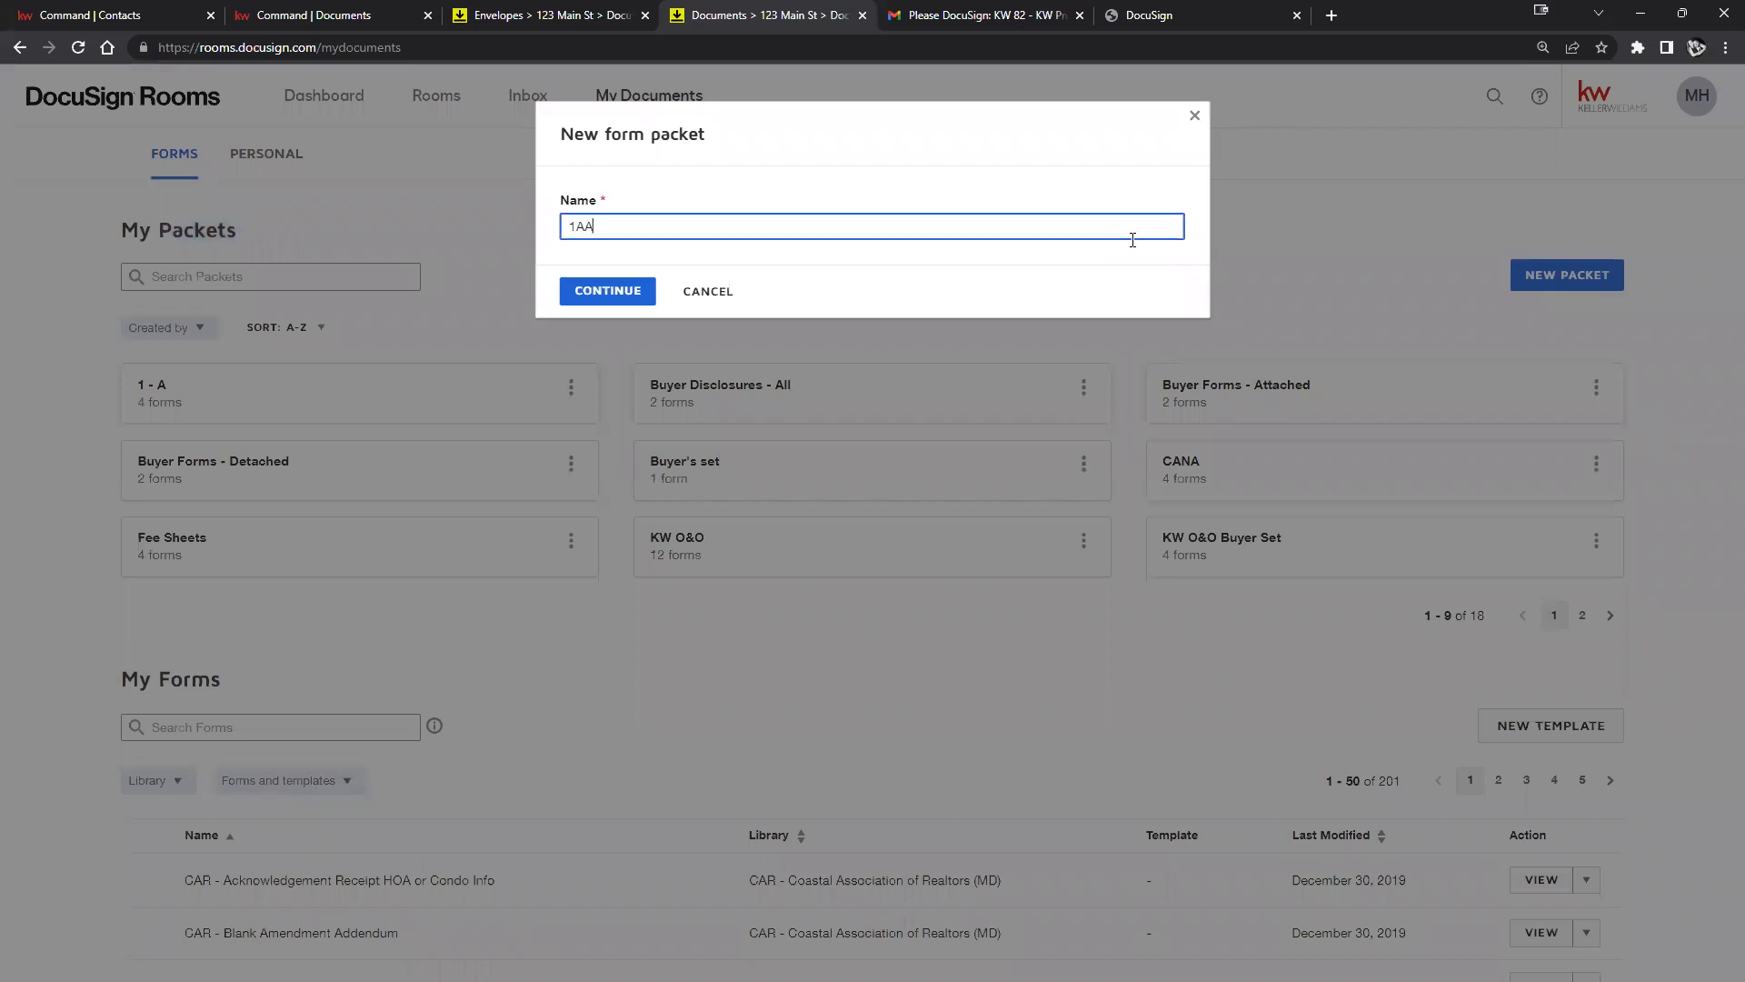
{"action": "left_click", "coordinate": [565, 289]}
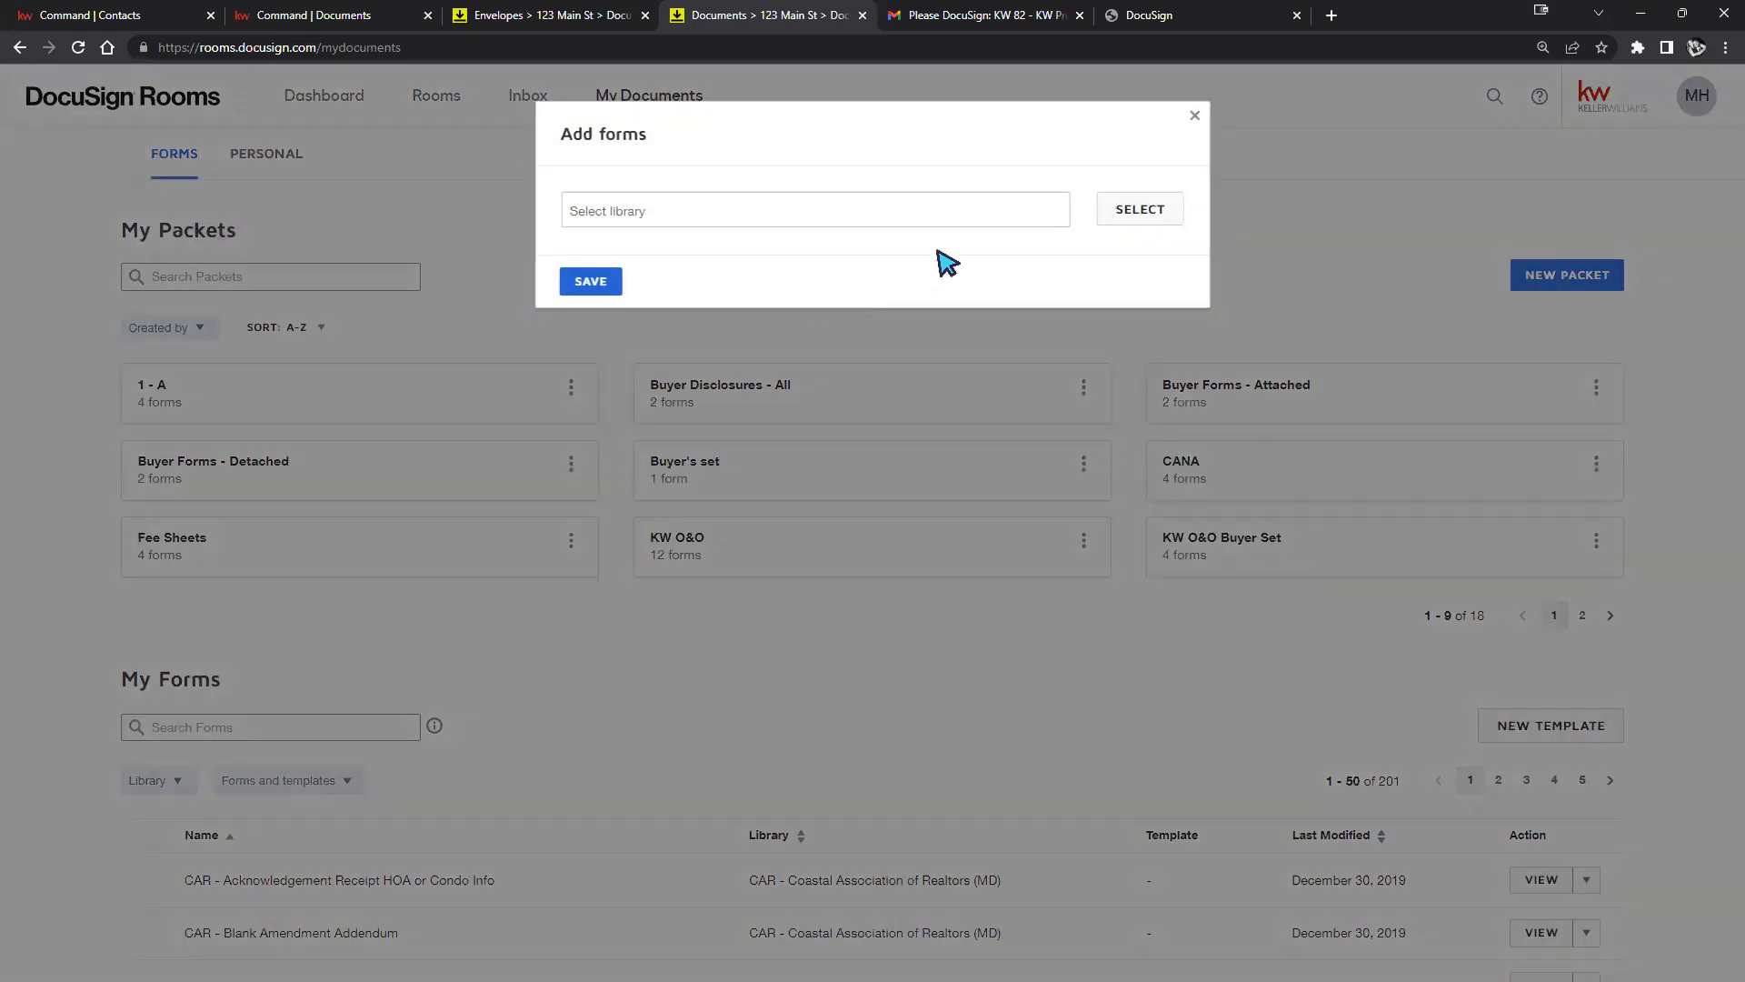
Skip choosing a form library and save the 1AA packet with no forms.
{"action": "left_click", "coordinate": [1110, 213]}
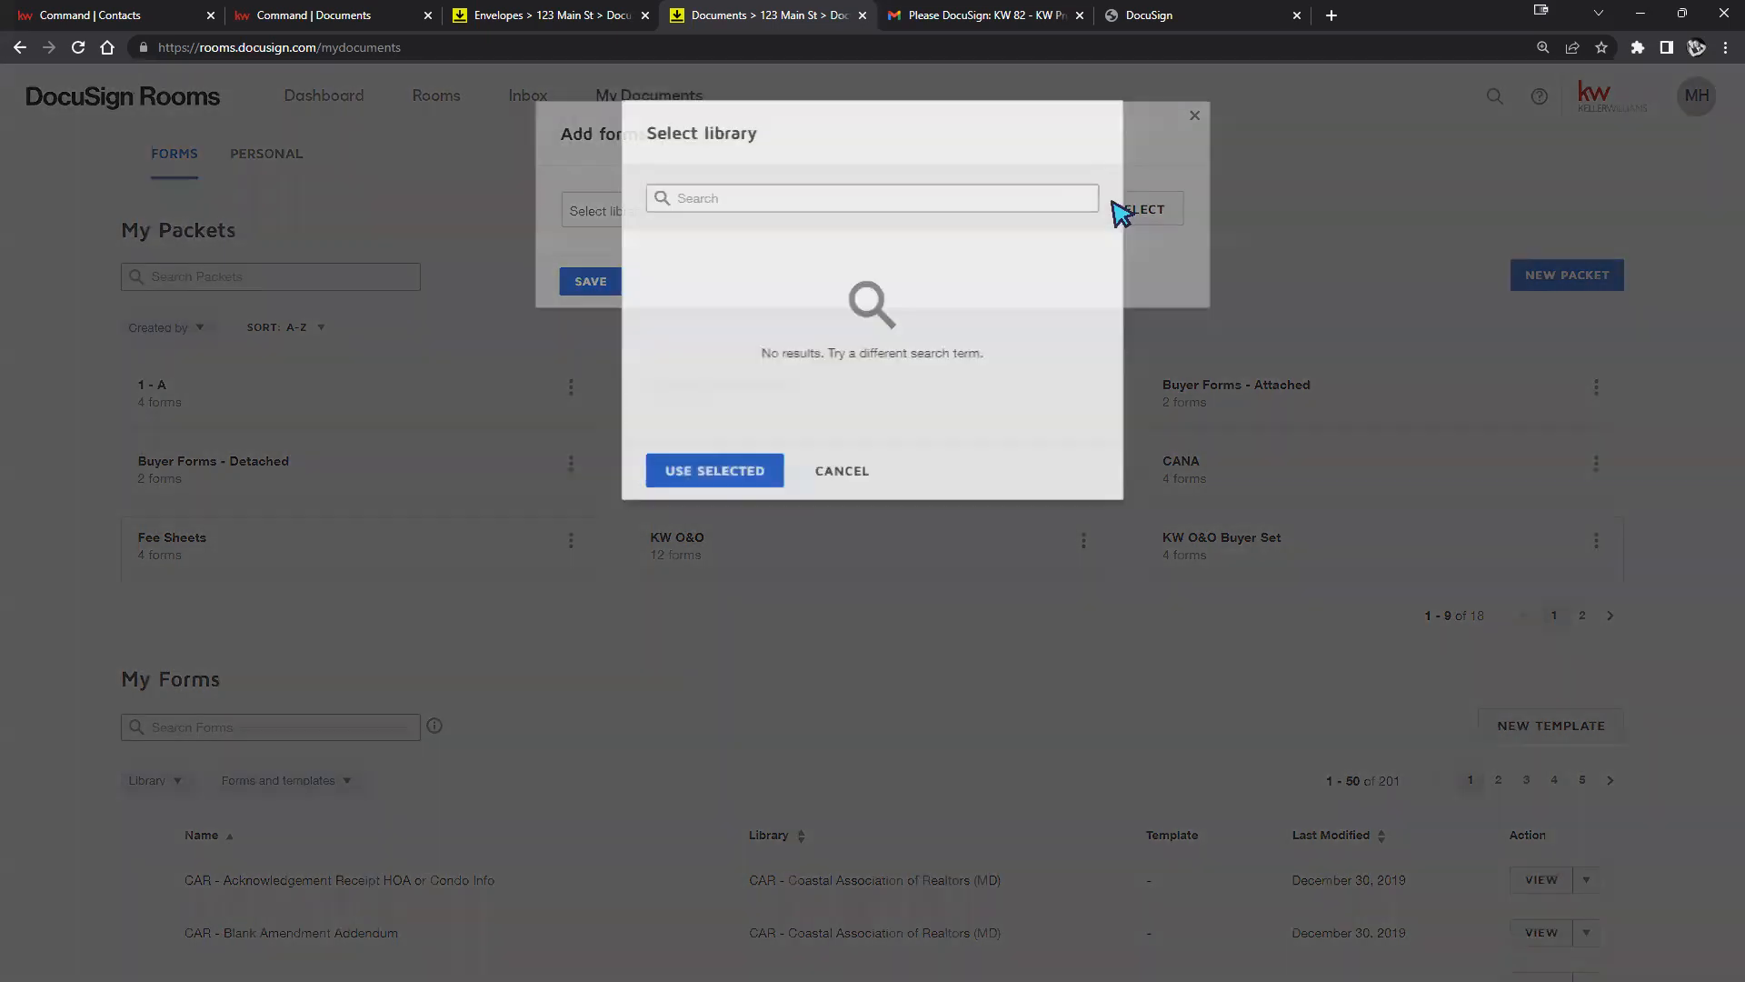
{"action": "left_click", "coordinate": [654, 464]}
{"action": "left_click", "coordinate": [753, 209]}
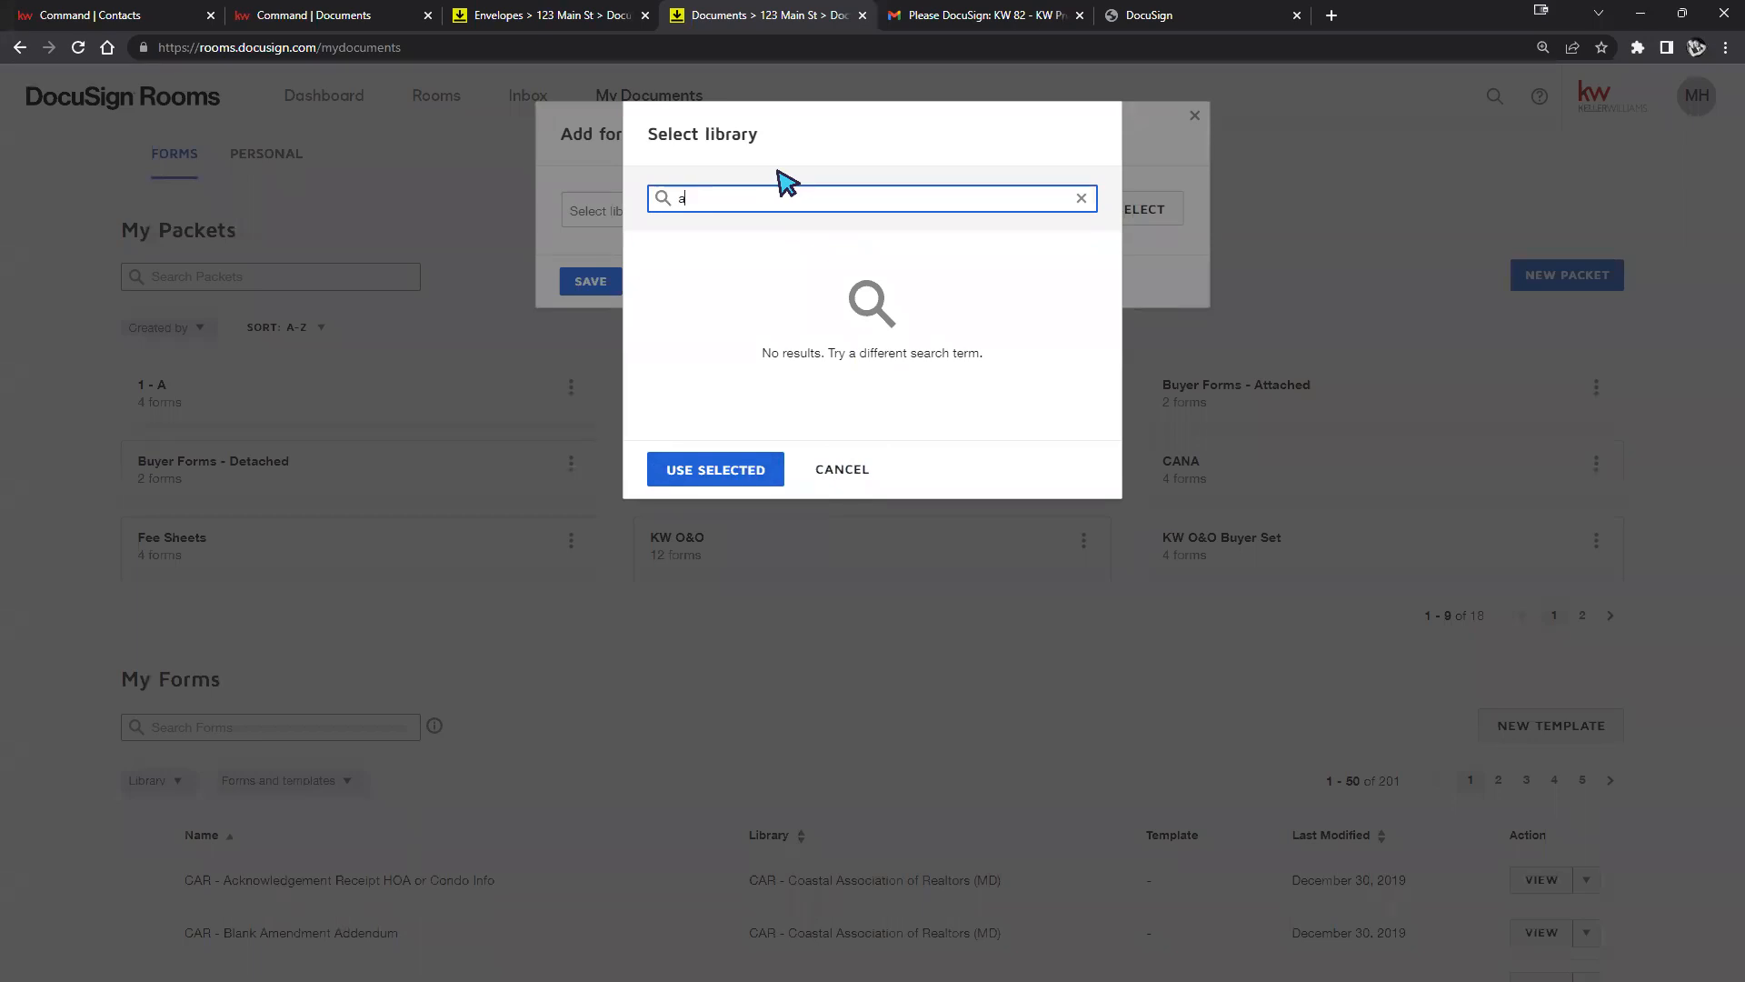
{"action": "left_click", "coordinate": [869, 476]}
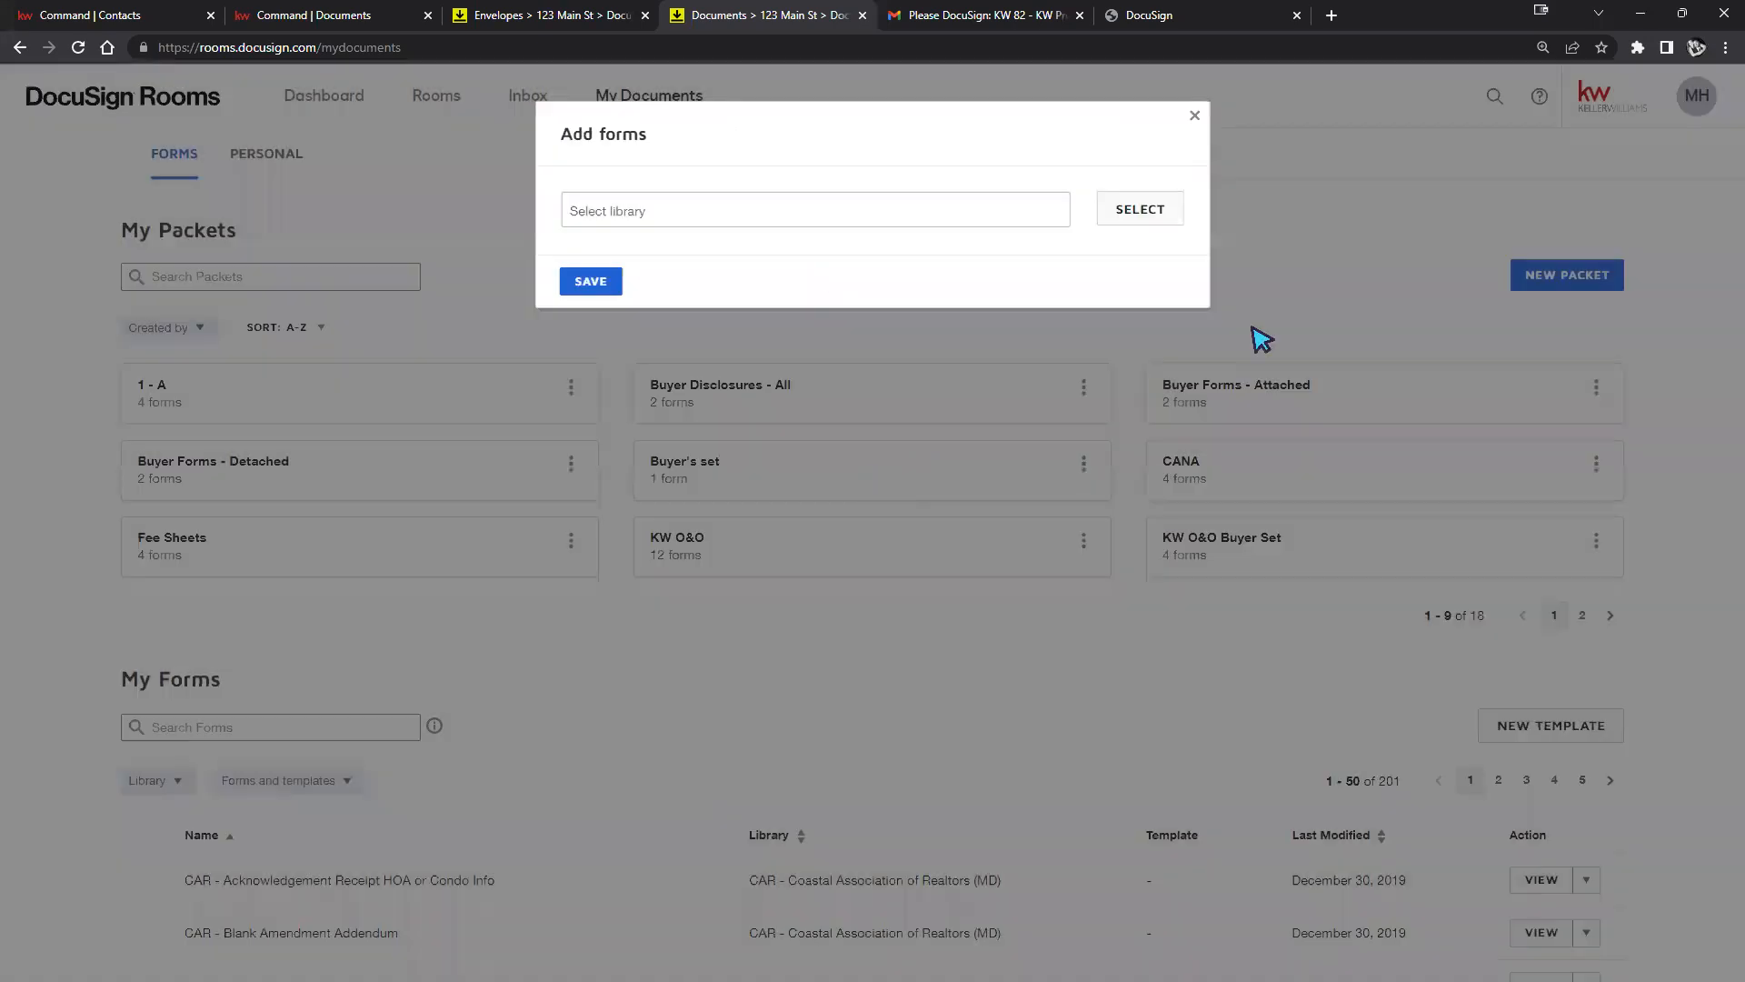
{"action": "left_click", "coordinate": [591, 281]}
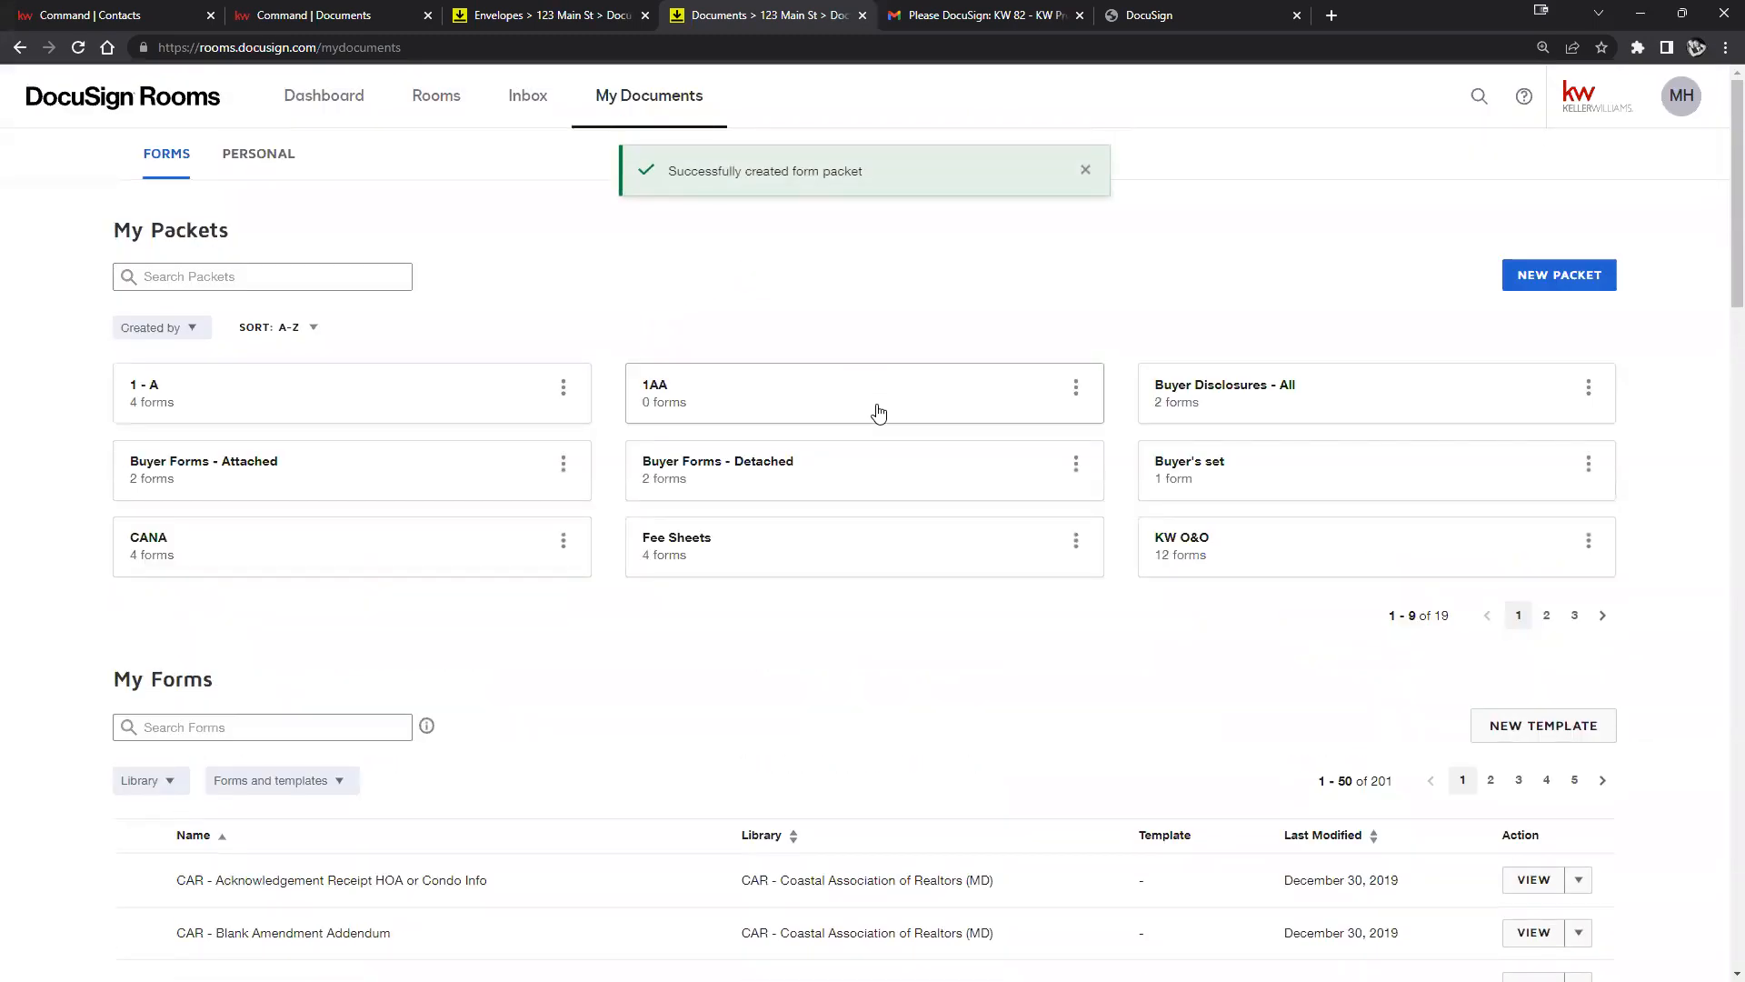
Open the empty 1AA packet, check the add forms window, then return to My Documents.
{"action": "left_click", "coordinate": [674, 396]}
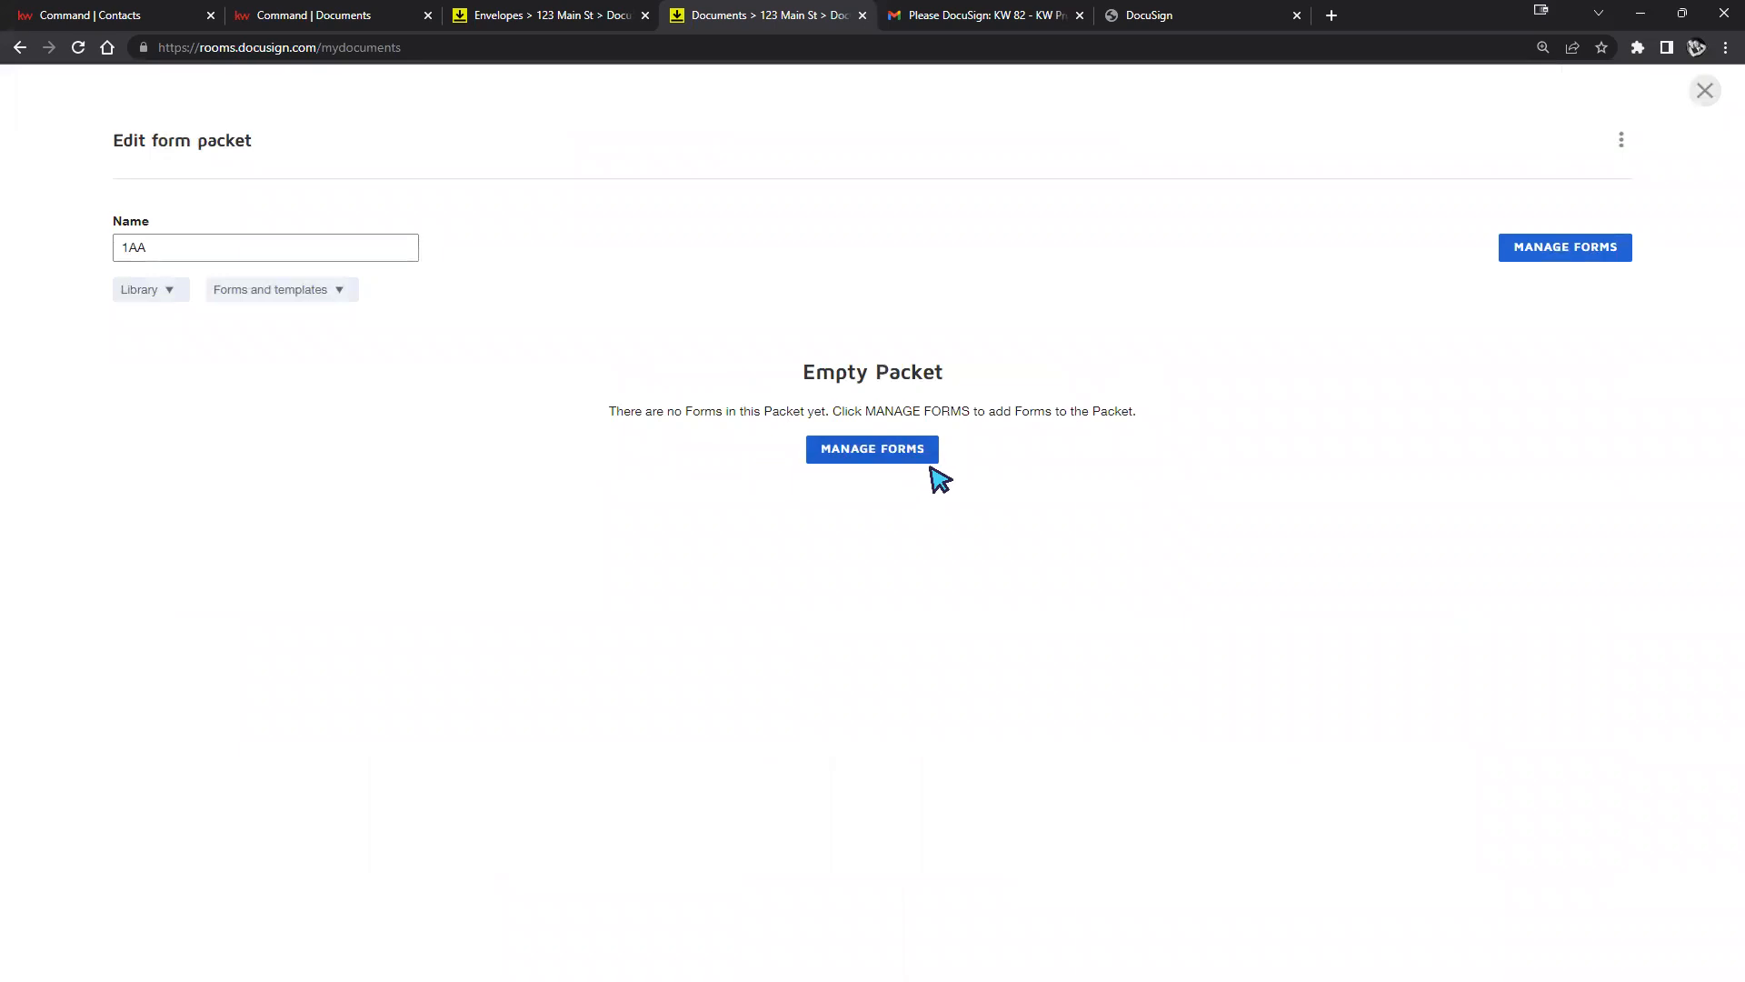
{"action": "left_click", "coordinate": [1578, 251]}
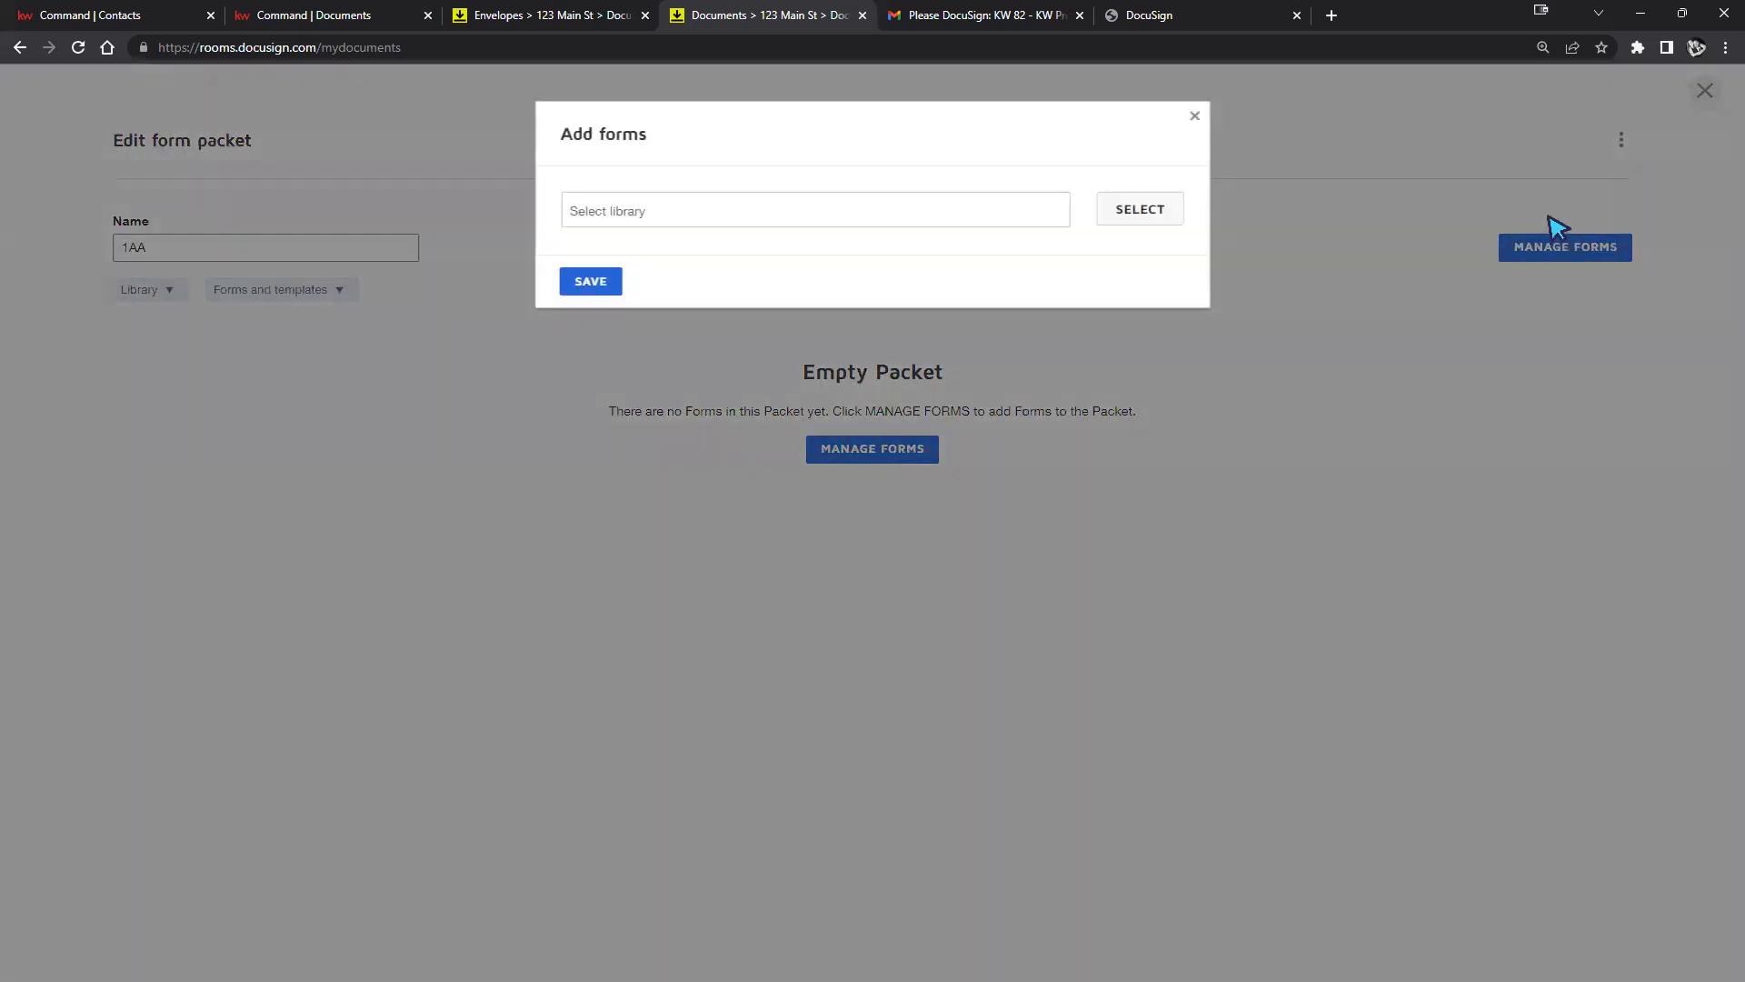
{"action": "left_click", "coordinate": [1197, 117]}
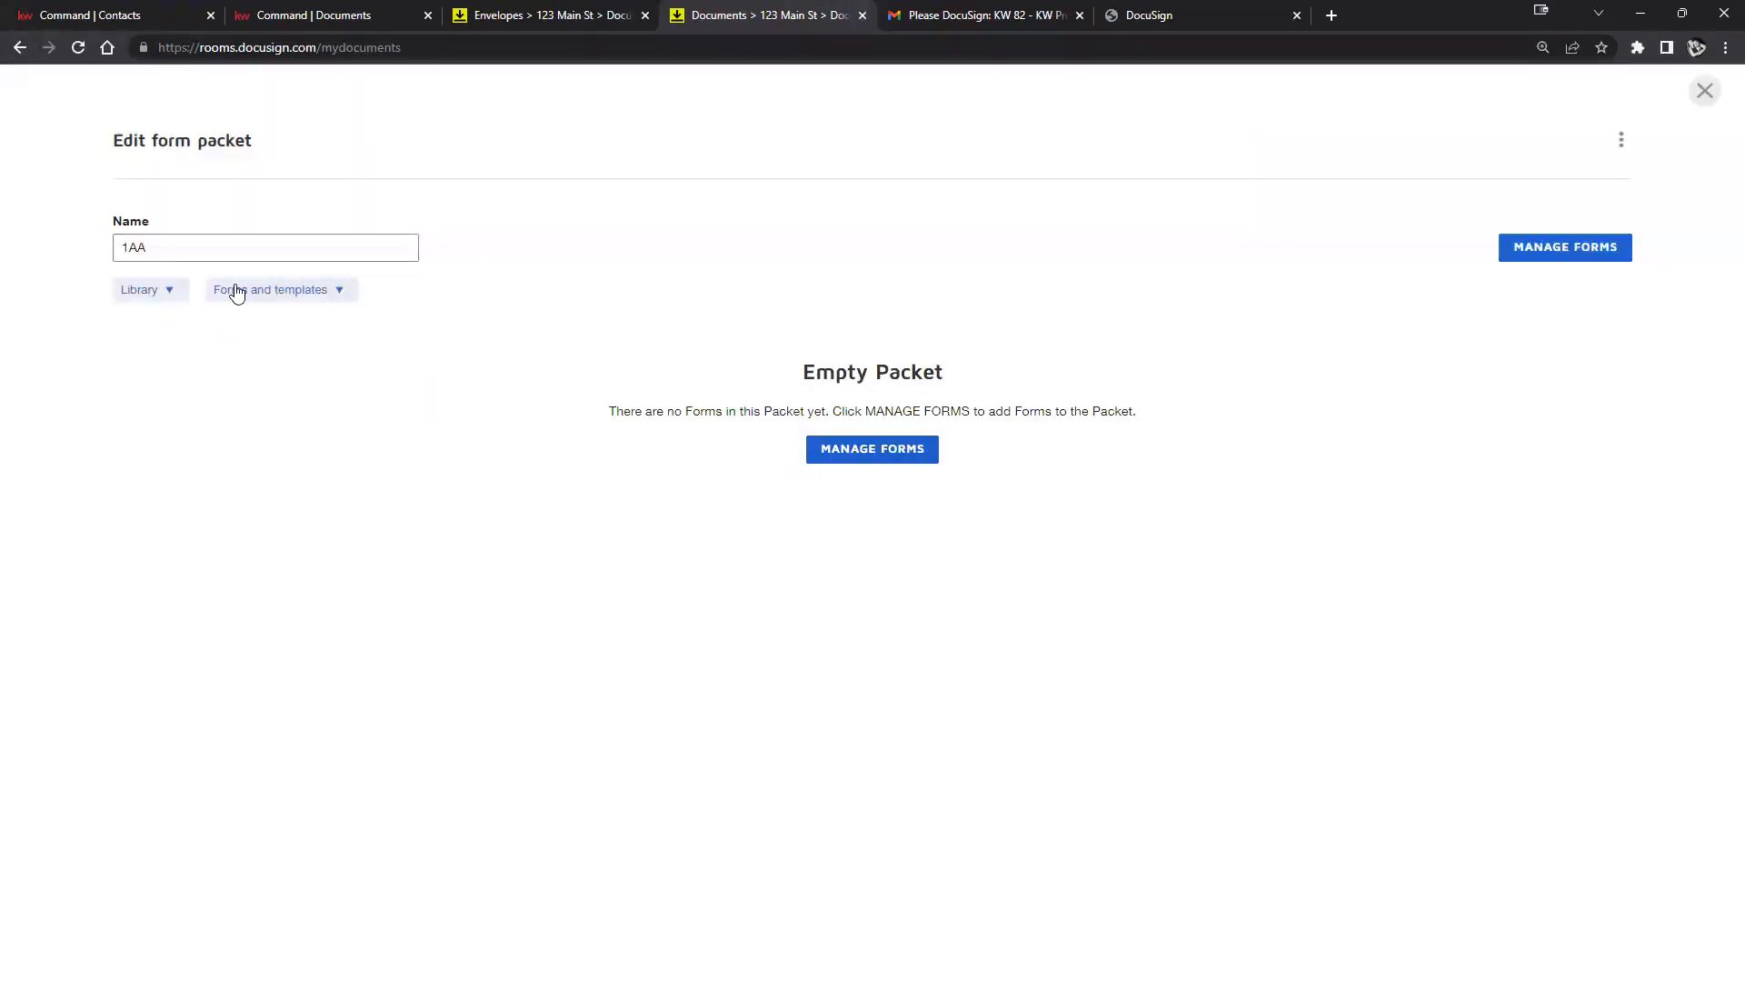
{"action": "left_click", "coordinate": [914, 455]}
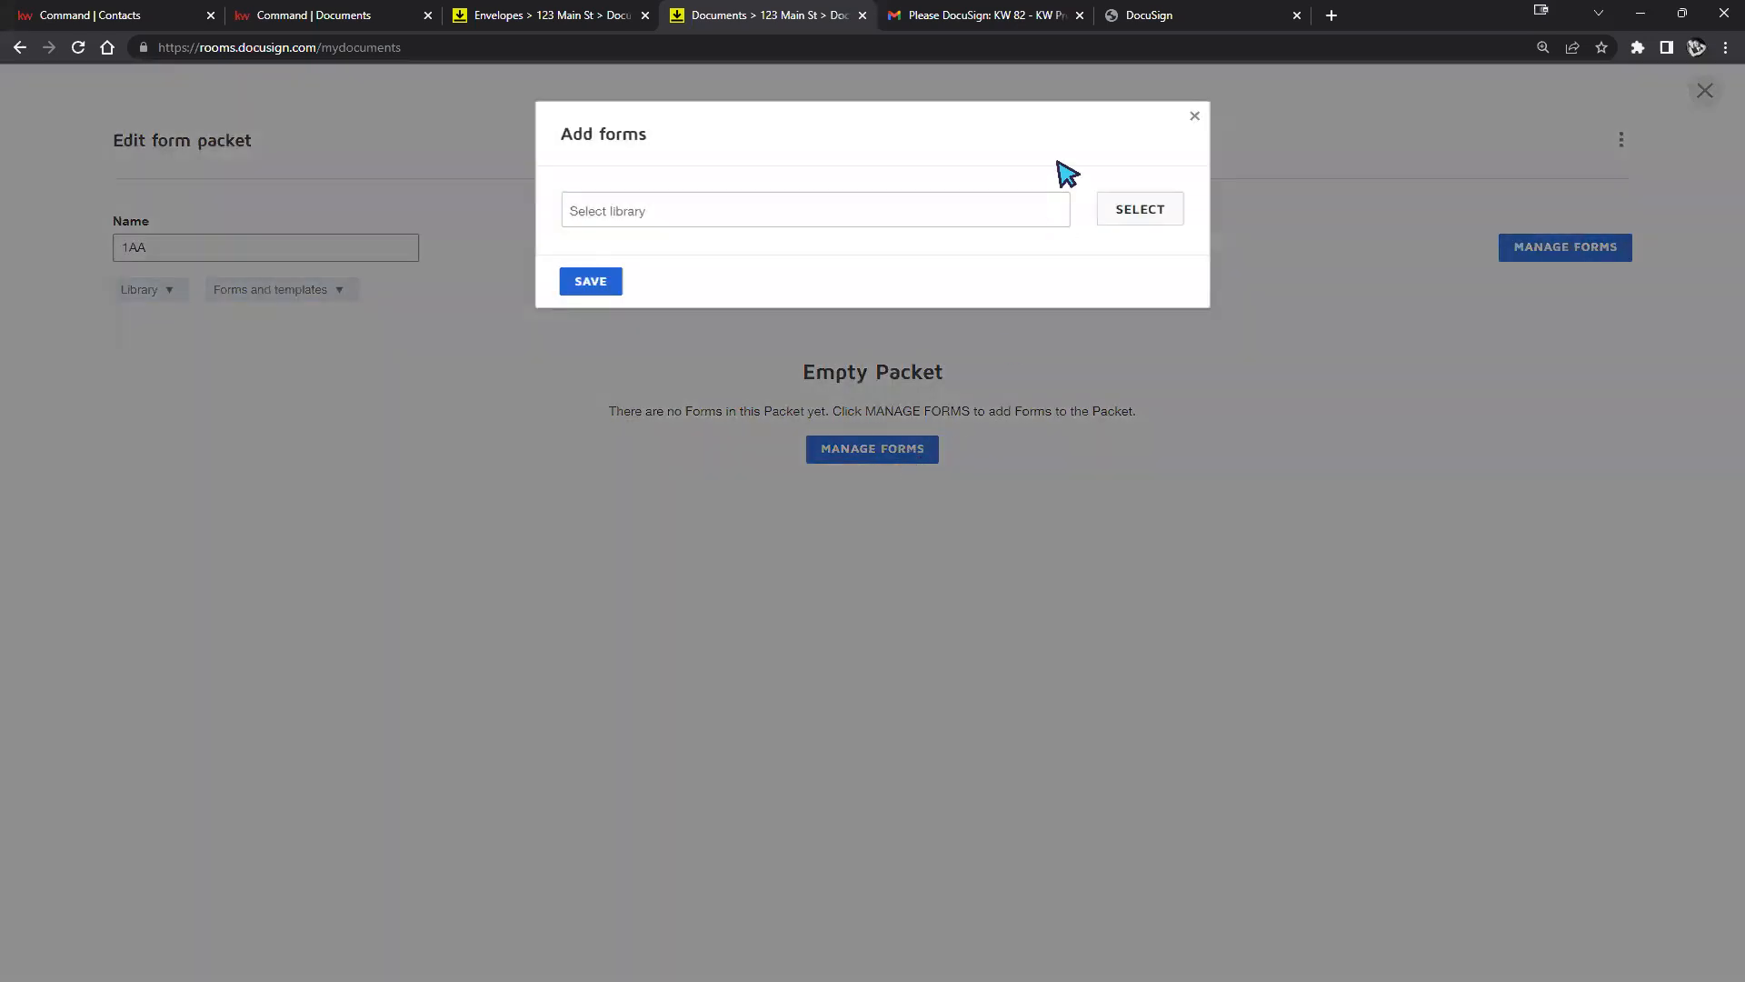
{"action": "left_click", "coordinate": [1194, 117]}
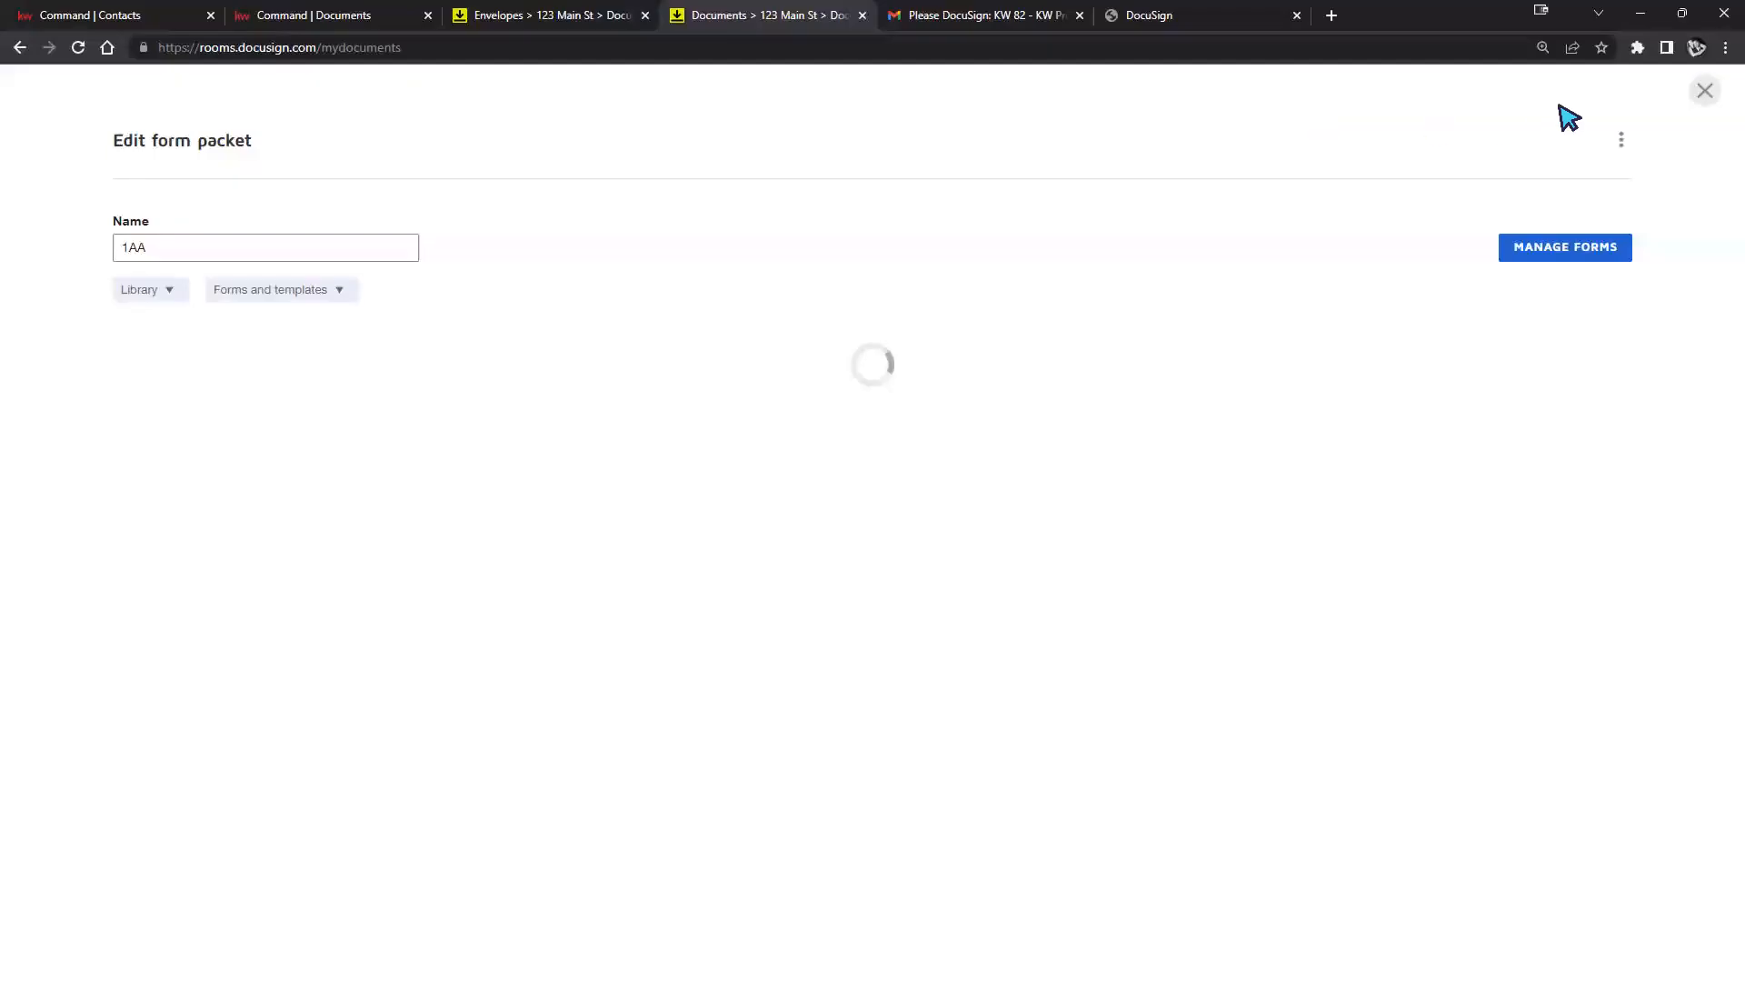
{"action": "left_click", "coordinate": [1705, 90]}
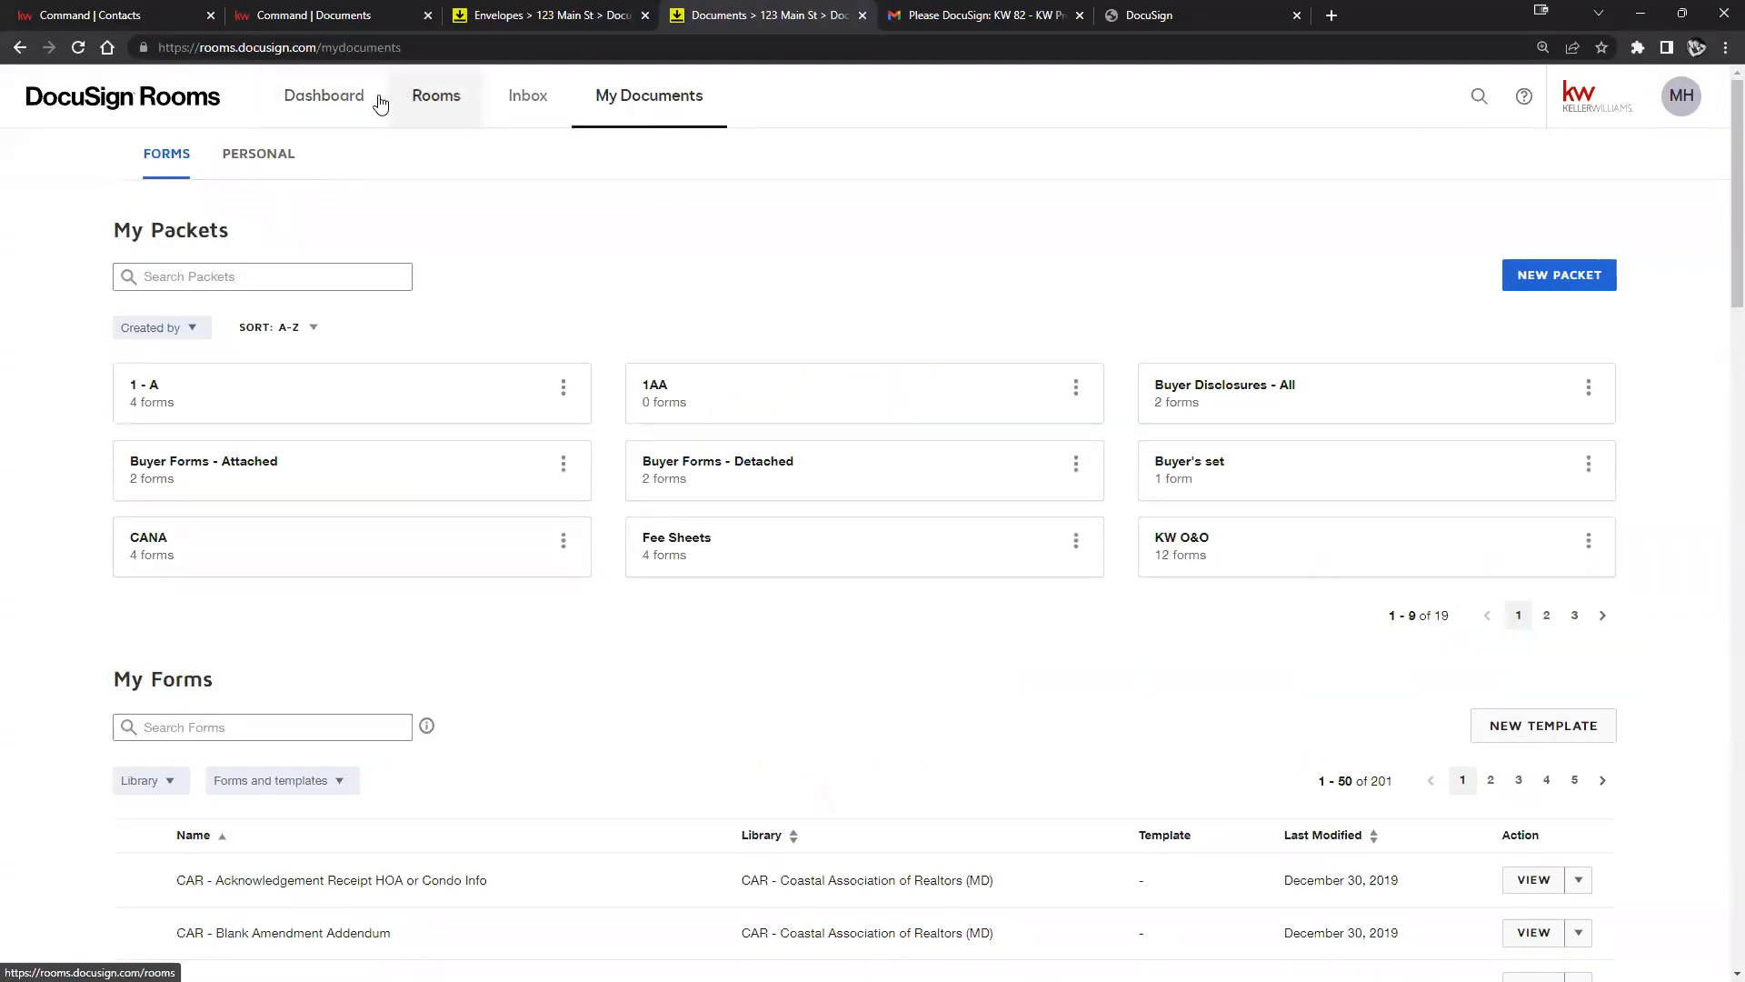
{"action": "left_click", "coordinate": [428, 96]}
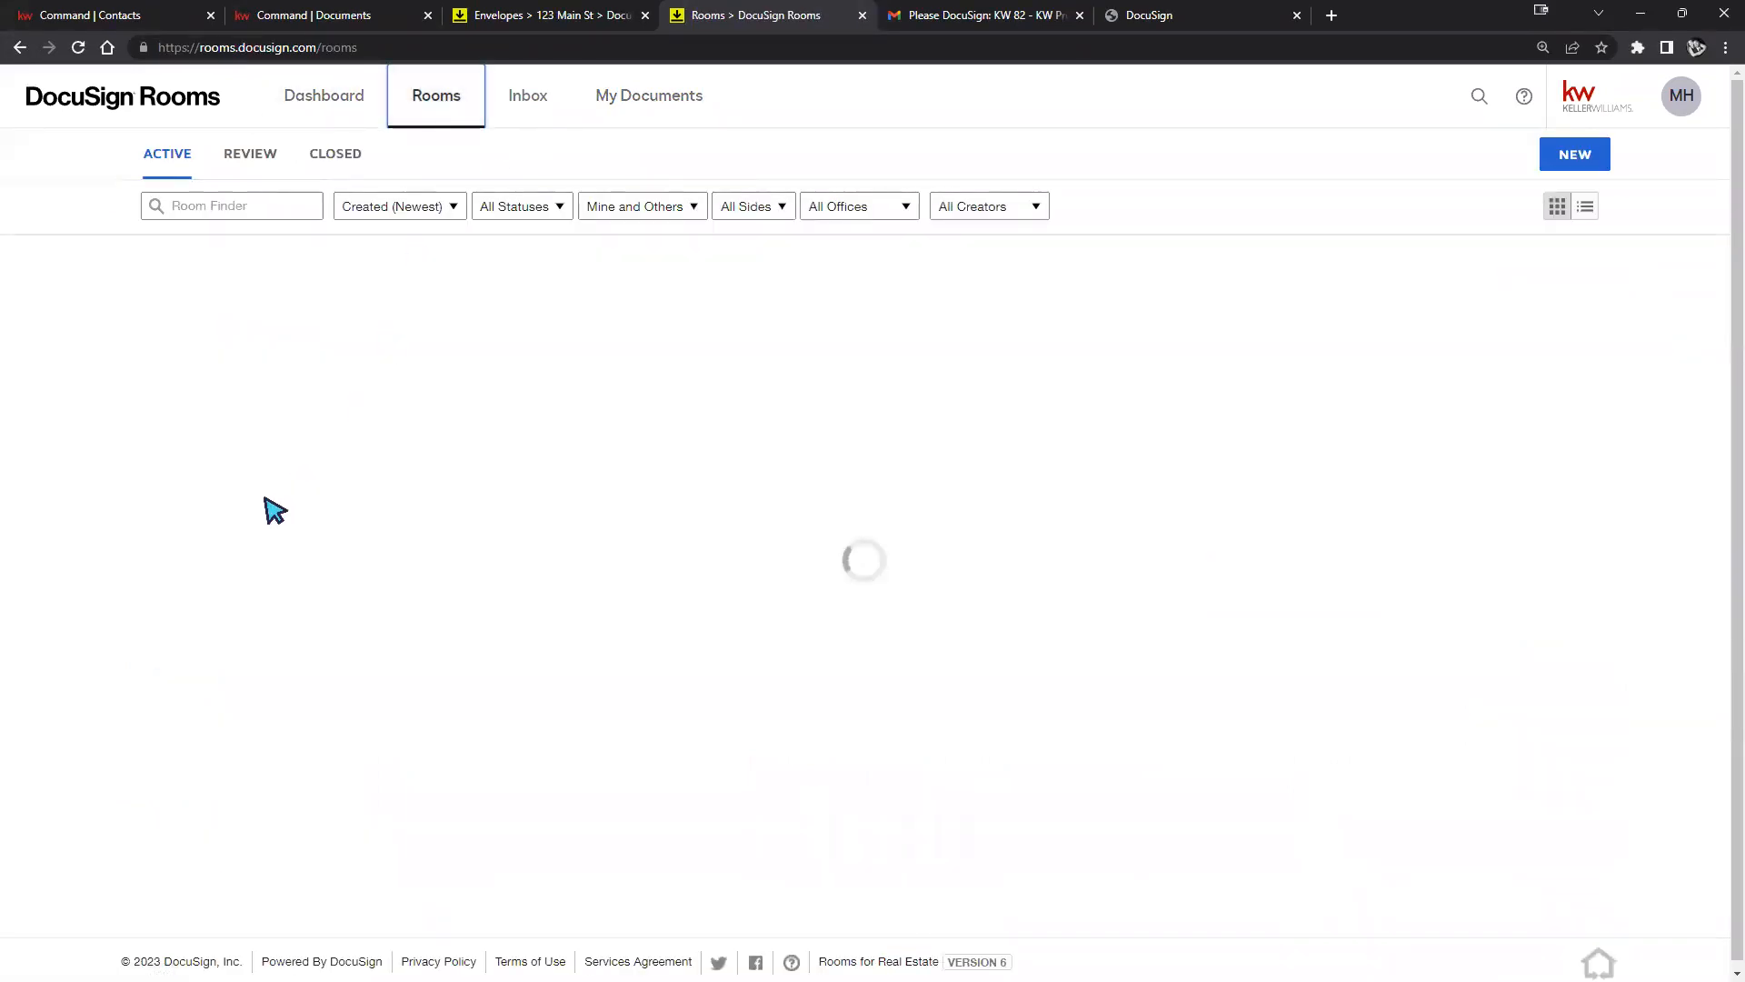
{"action": "left_click", "coordinate": [200, 333]}
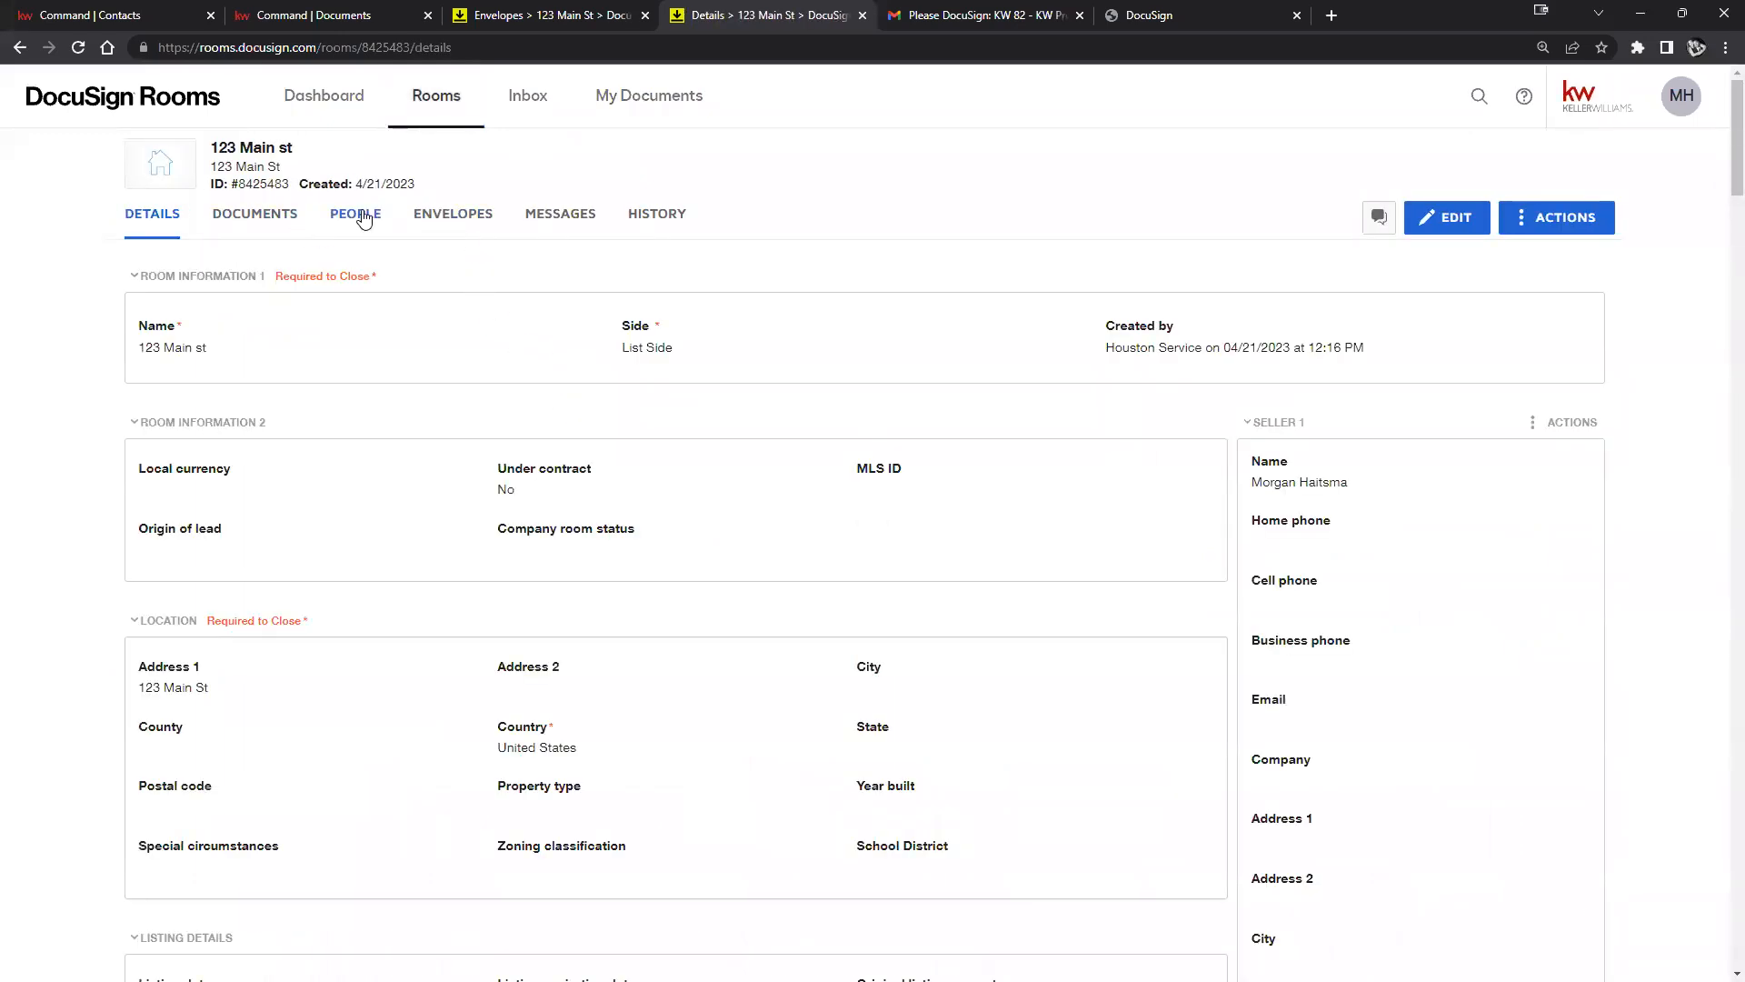
{"action": "left_click", "coordinate": [270, 223]}
{"action": "left_click", "coordinate": [1452, 219]}
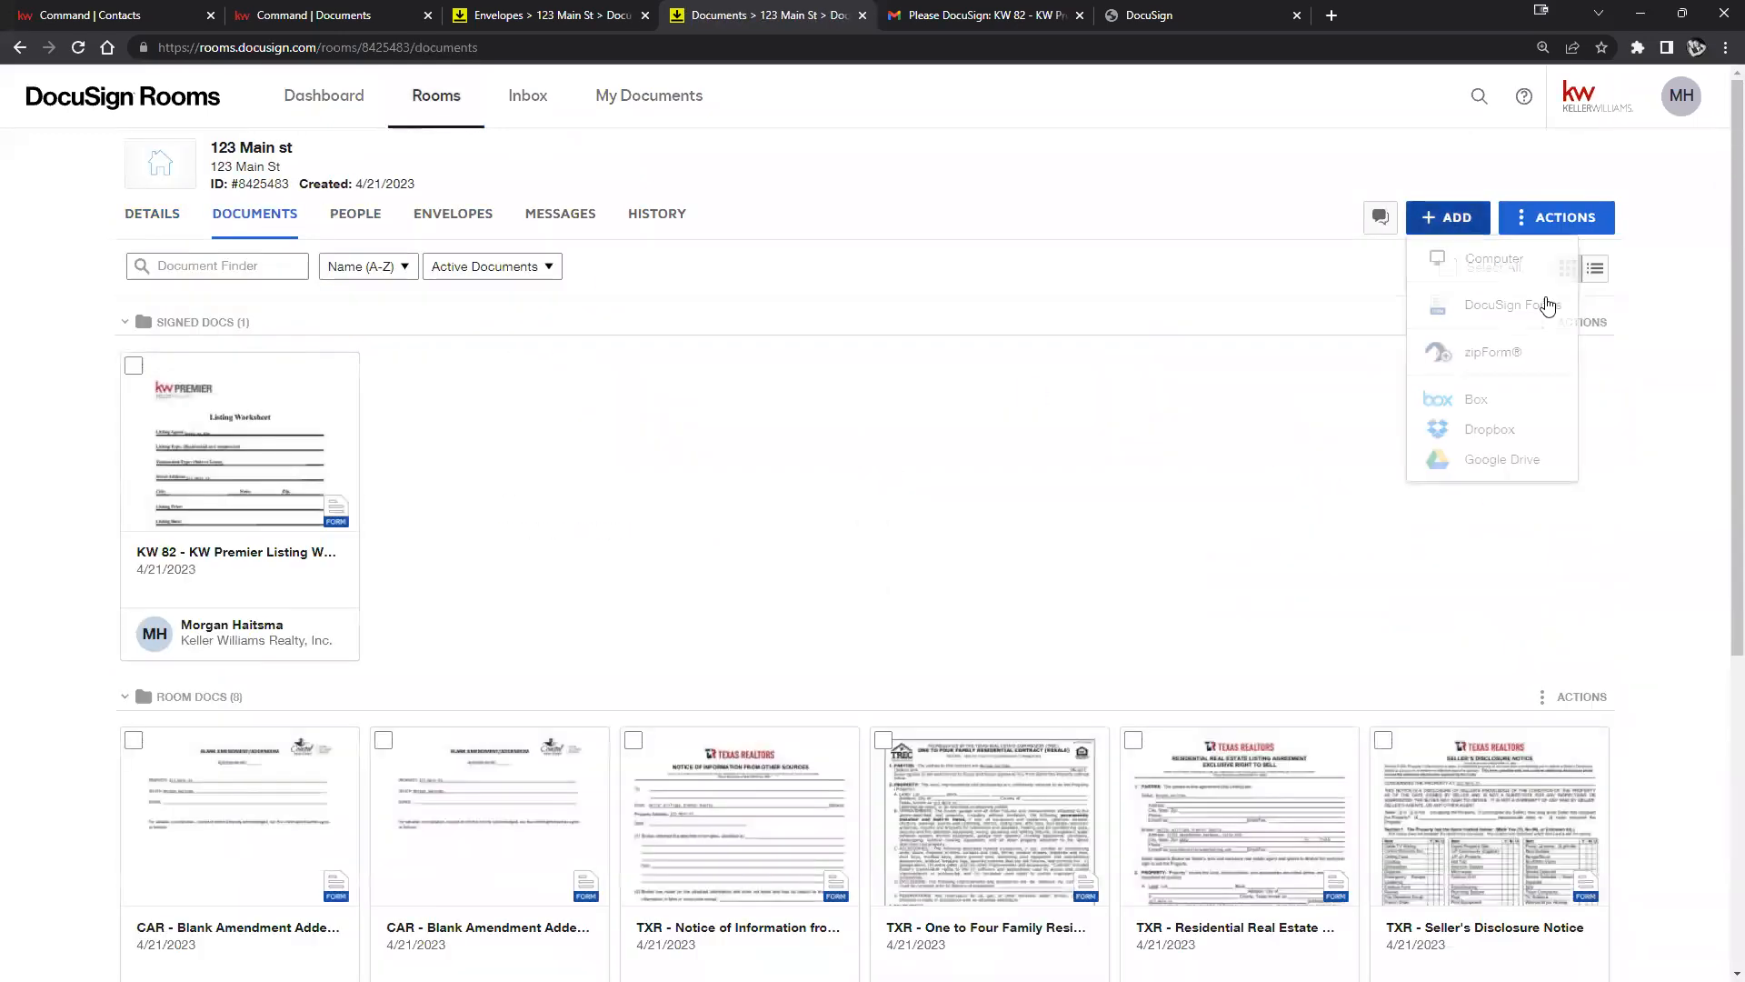
{"action": "left_click", "coordinate": [1536, 311]}
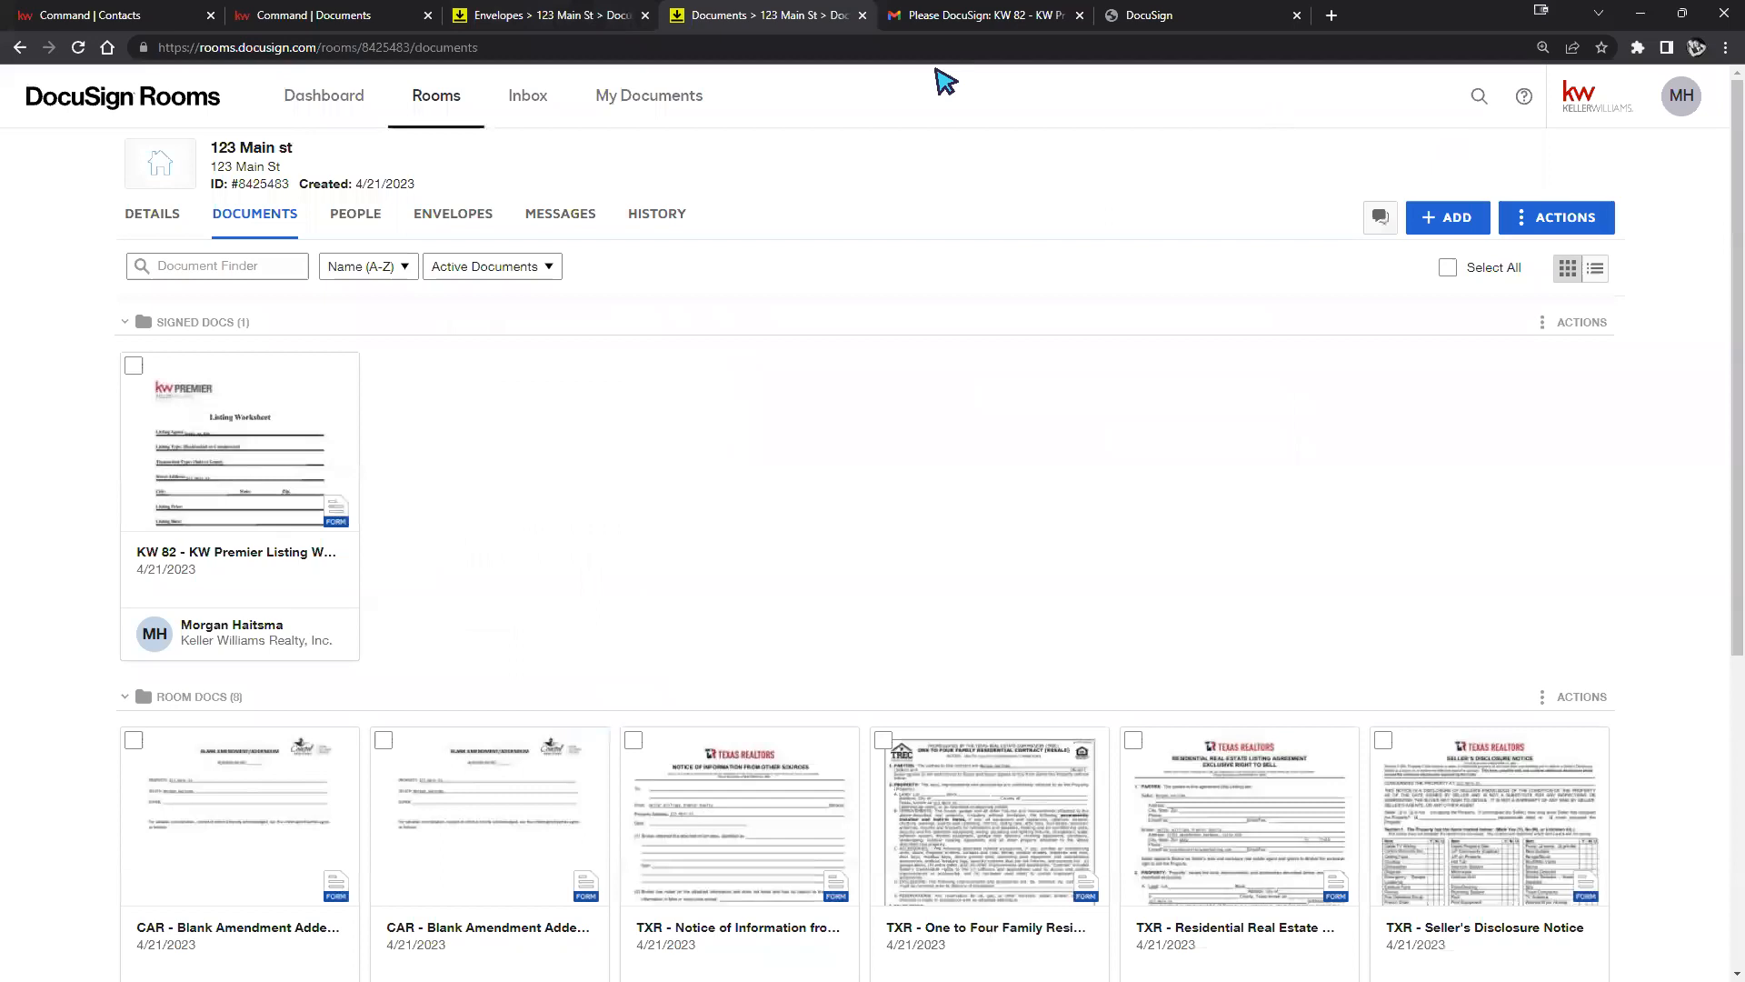
{"action": "left_click", "coordinate": [719, 107]}
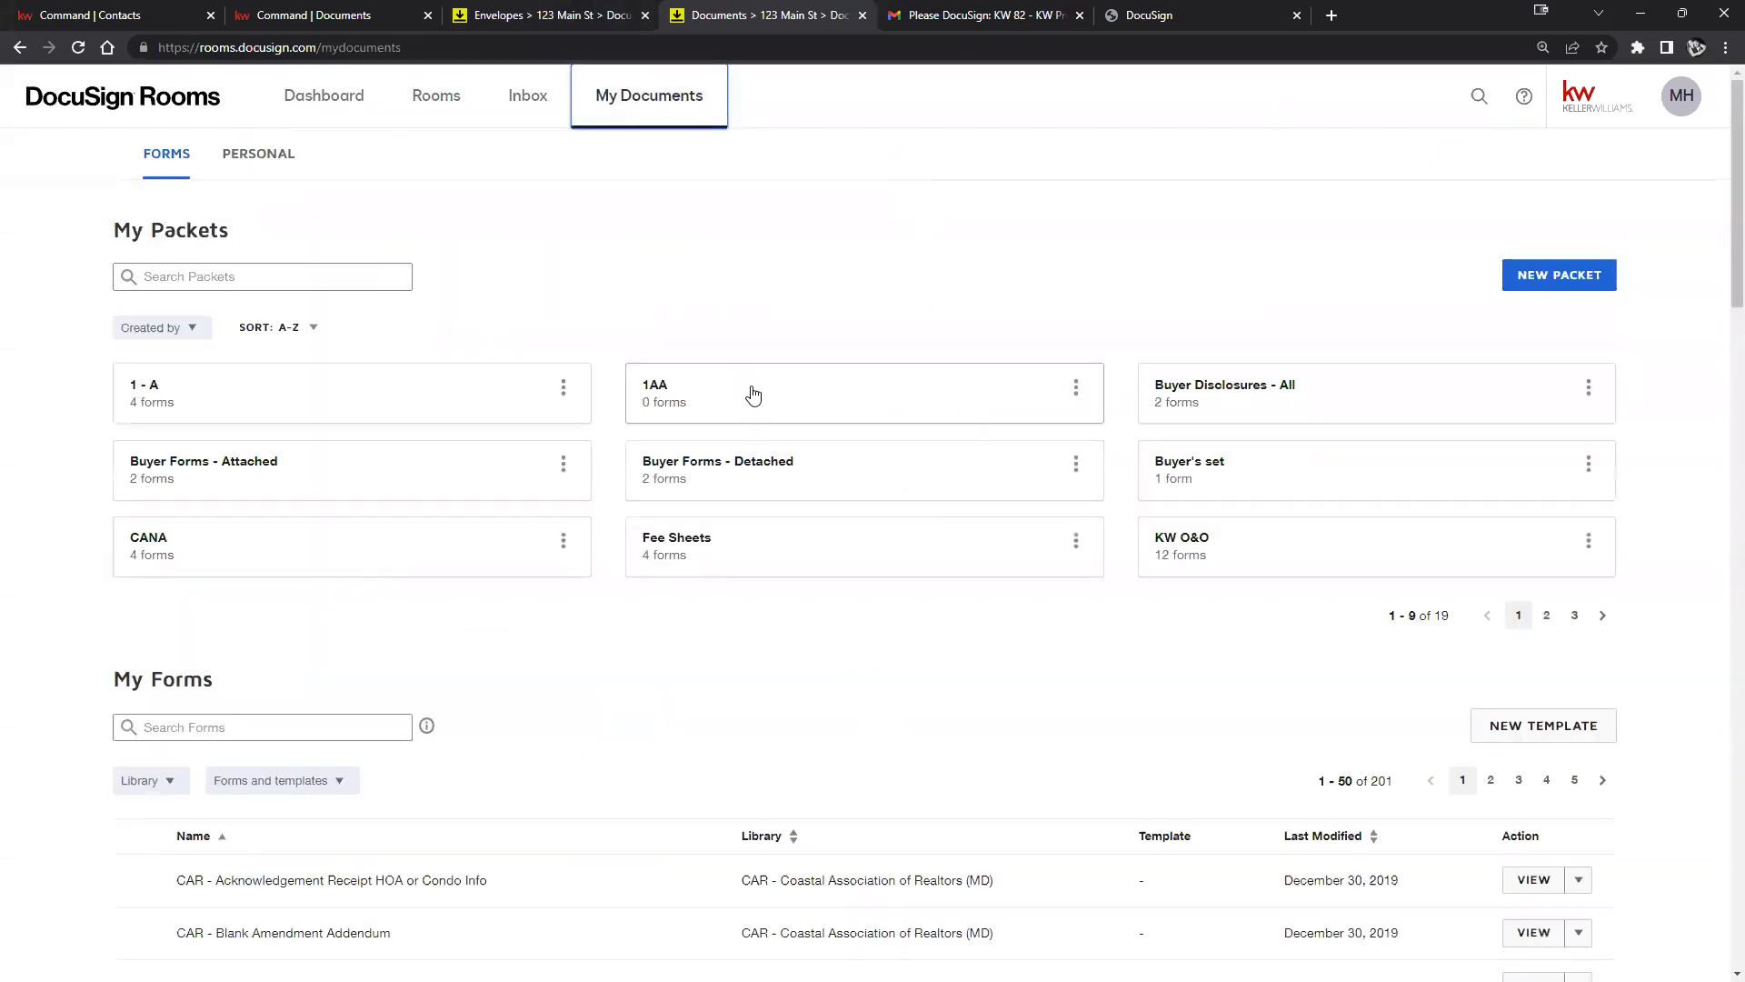
Open the 1AA packet's Manage Forms and show the Select library list, including KW 82 - TX.
{"action": "left_click", "coordinate": [754, 396]}
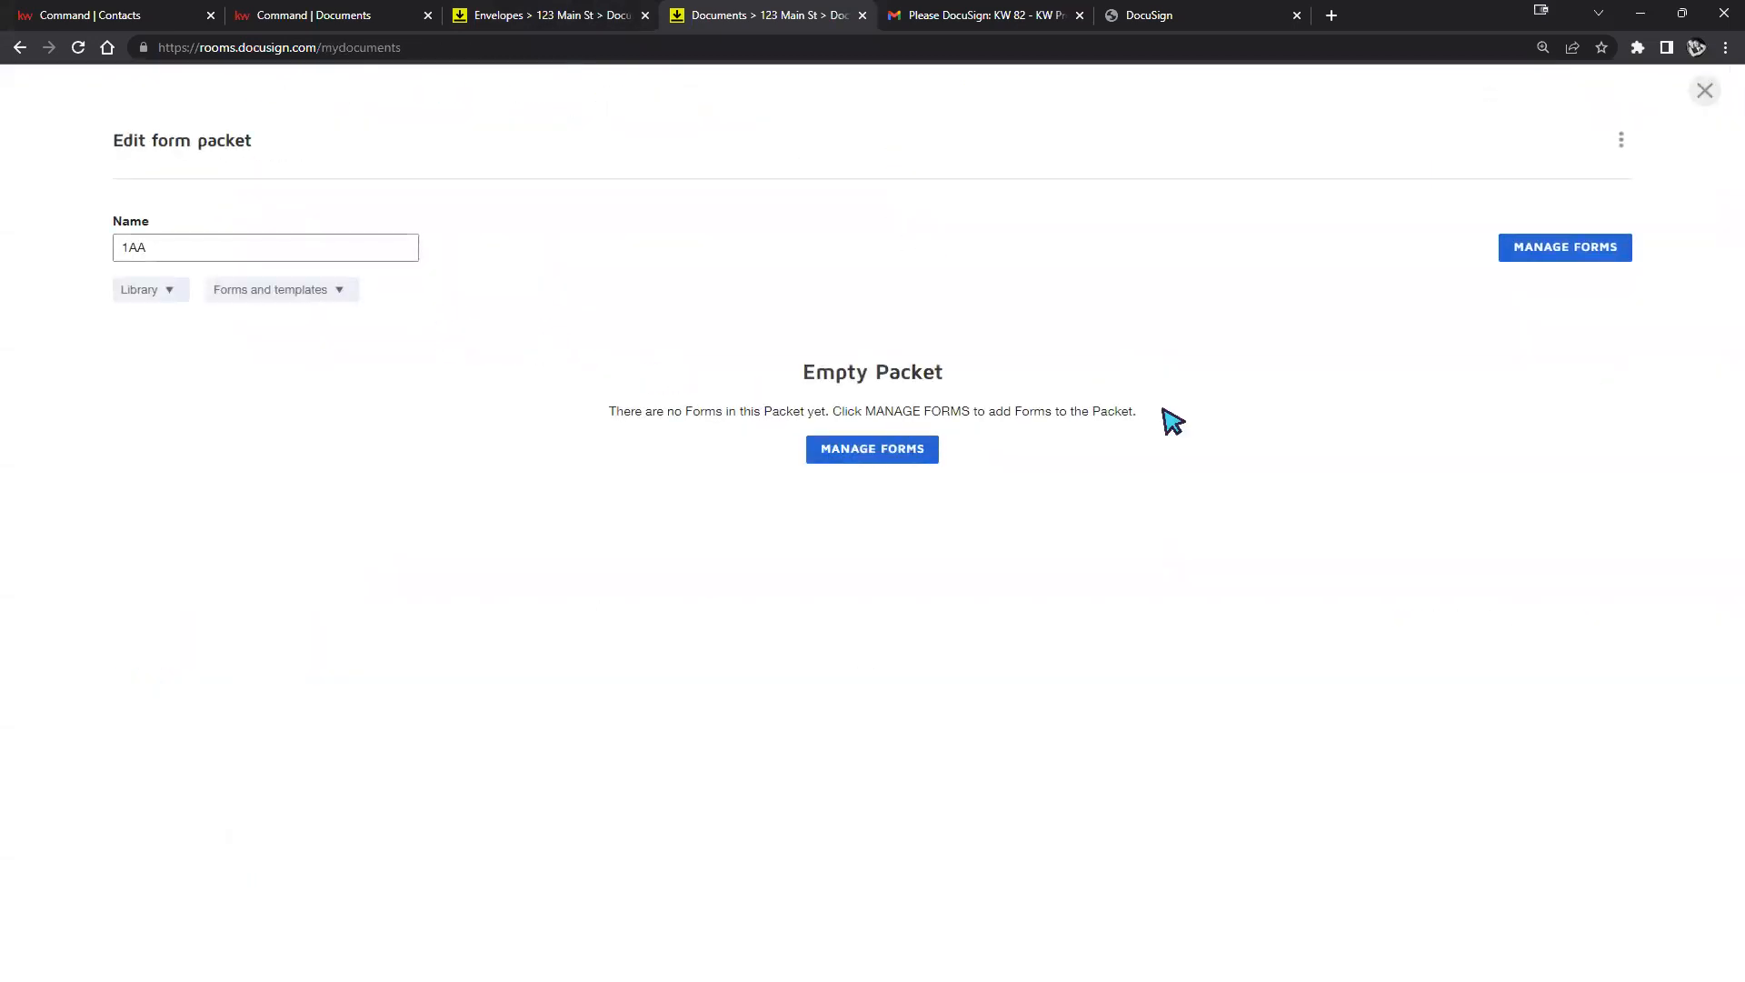
{"action": "left_click", "coordinate": [1559, 254]}
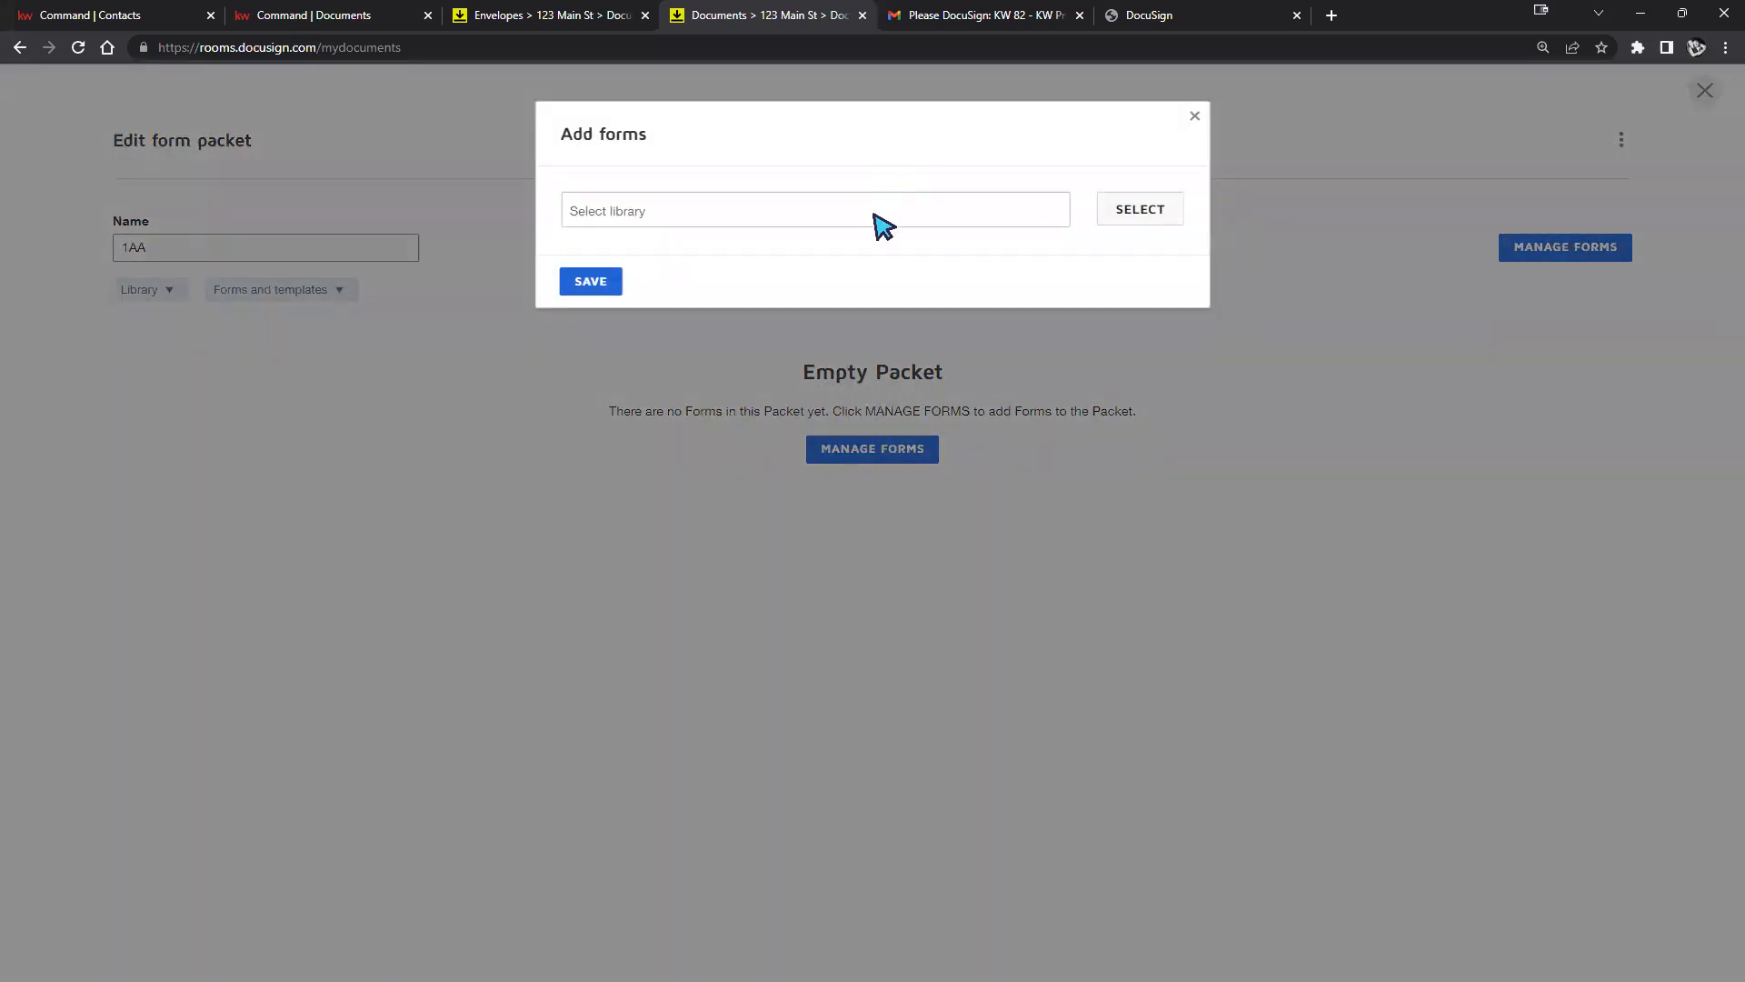
{"action": "left_click", "coordinate": [1154, 209]}
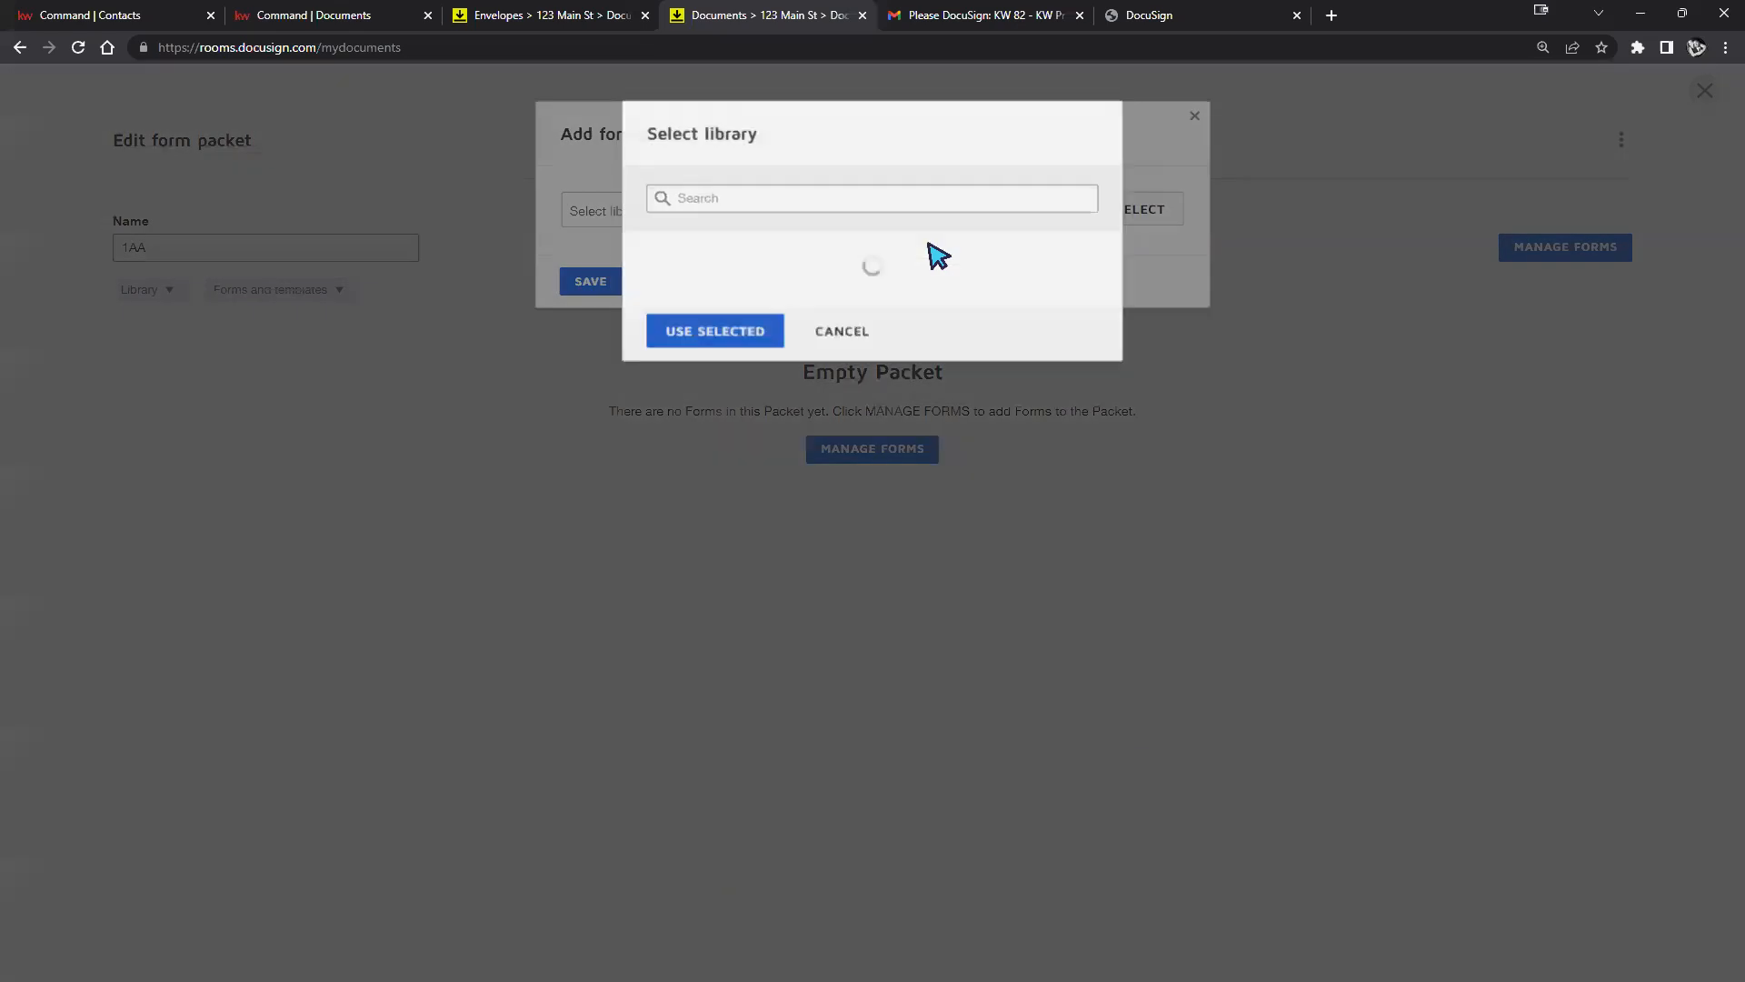
{"action": "left_click", "coordinate": [882, 202]}
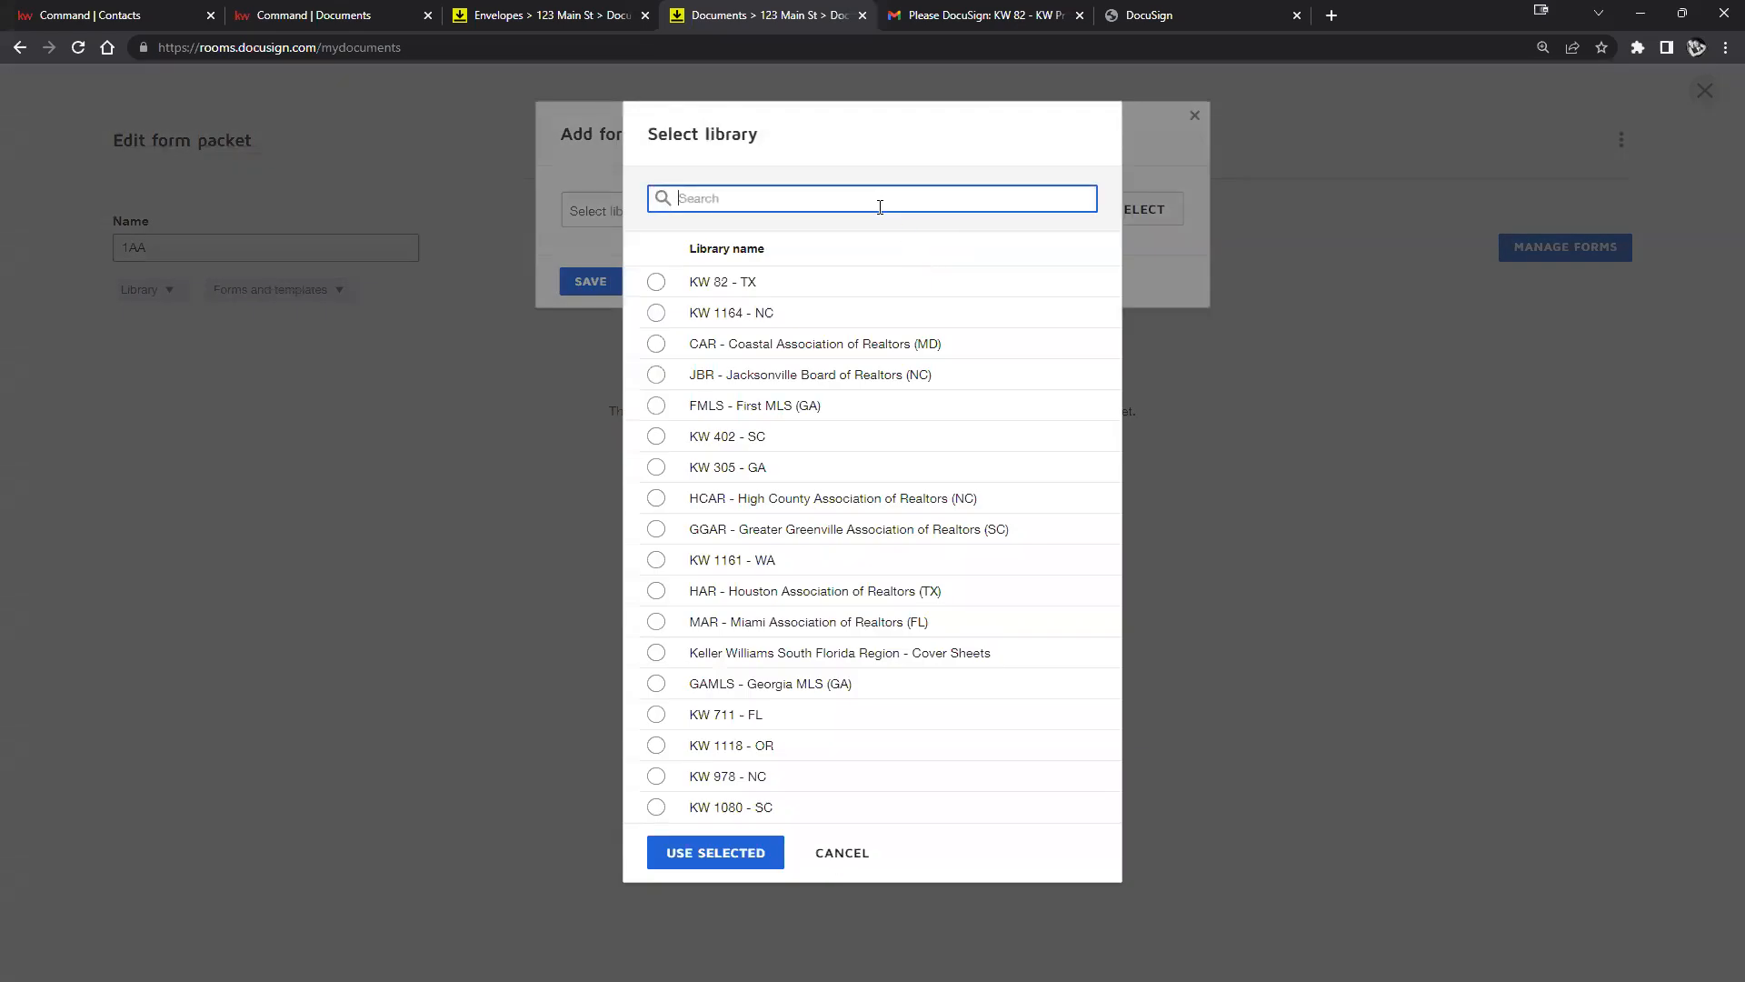
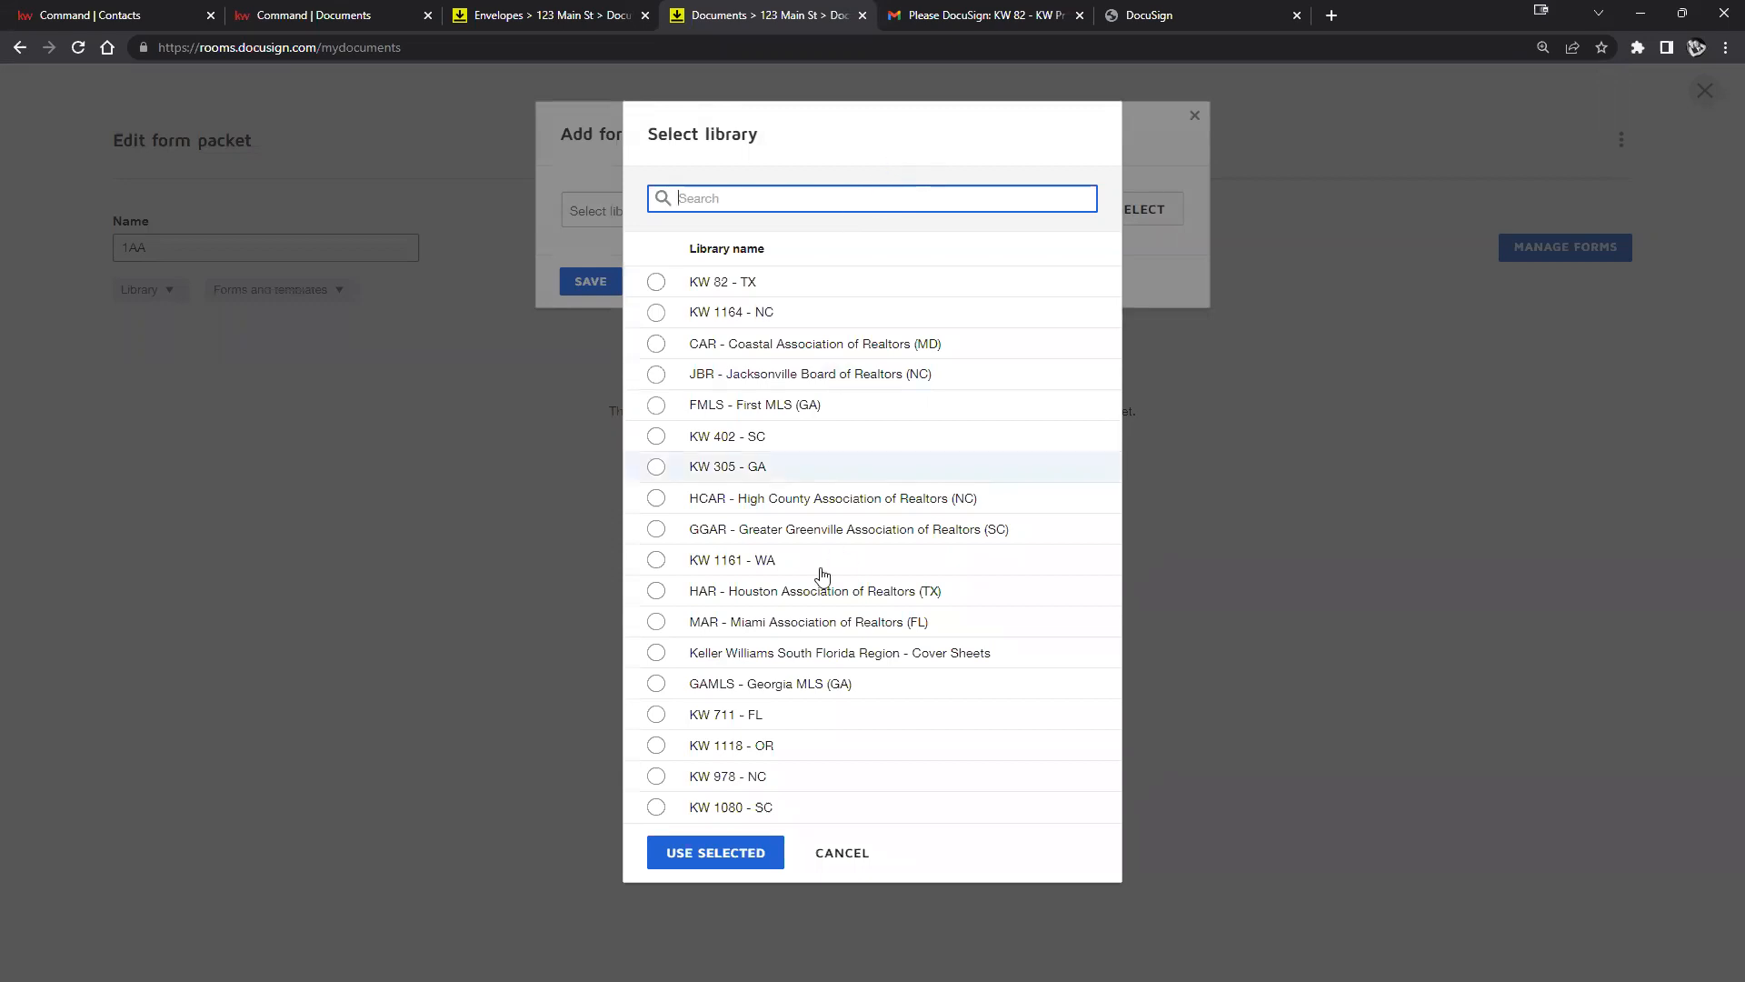
From the CAR (MD) library, add Groundwater Contamination, Post-Settlement Occupancy and Blank Amendment Addendum as required forms.
{"action": "left_click", "coordinate": [658, 342]}
{"action": "left_click", "coordinate": [739, 846]}
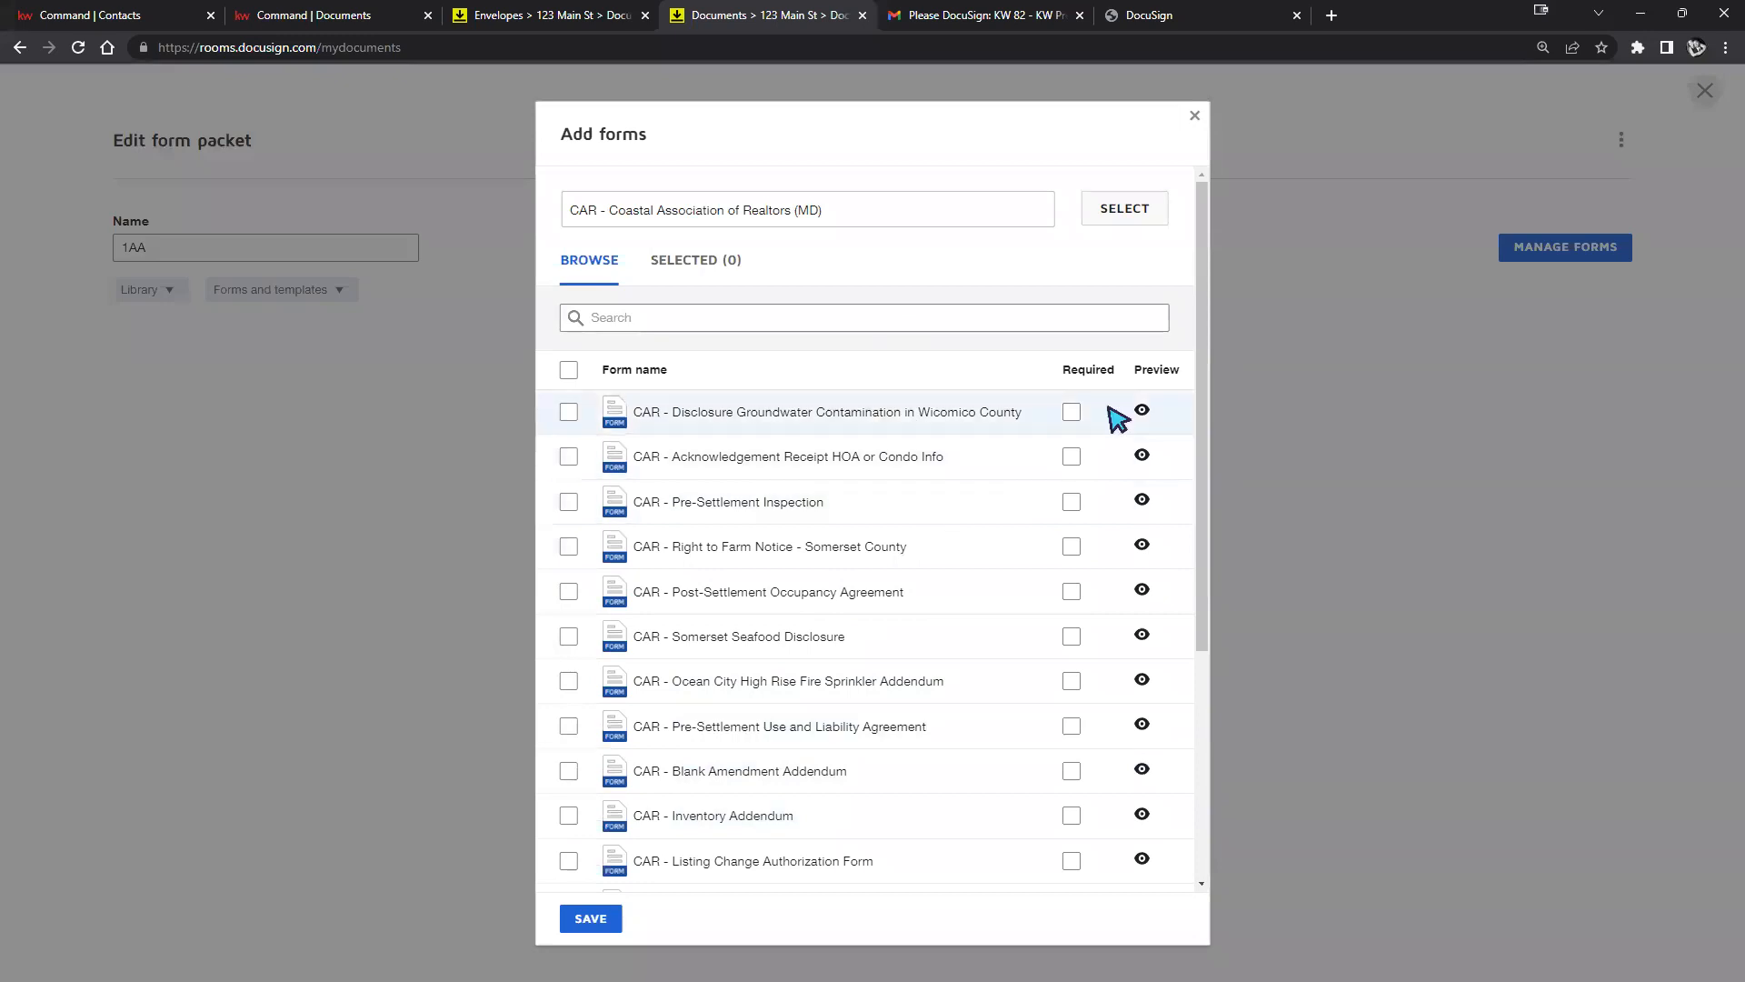
{"action": "left_click", "coordinate": [1074, 416]}
{"action": "left_click", "coordinate": [1072, 598]}
{"action": "left_click", "coordinate": [1072, 772]}
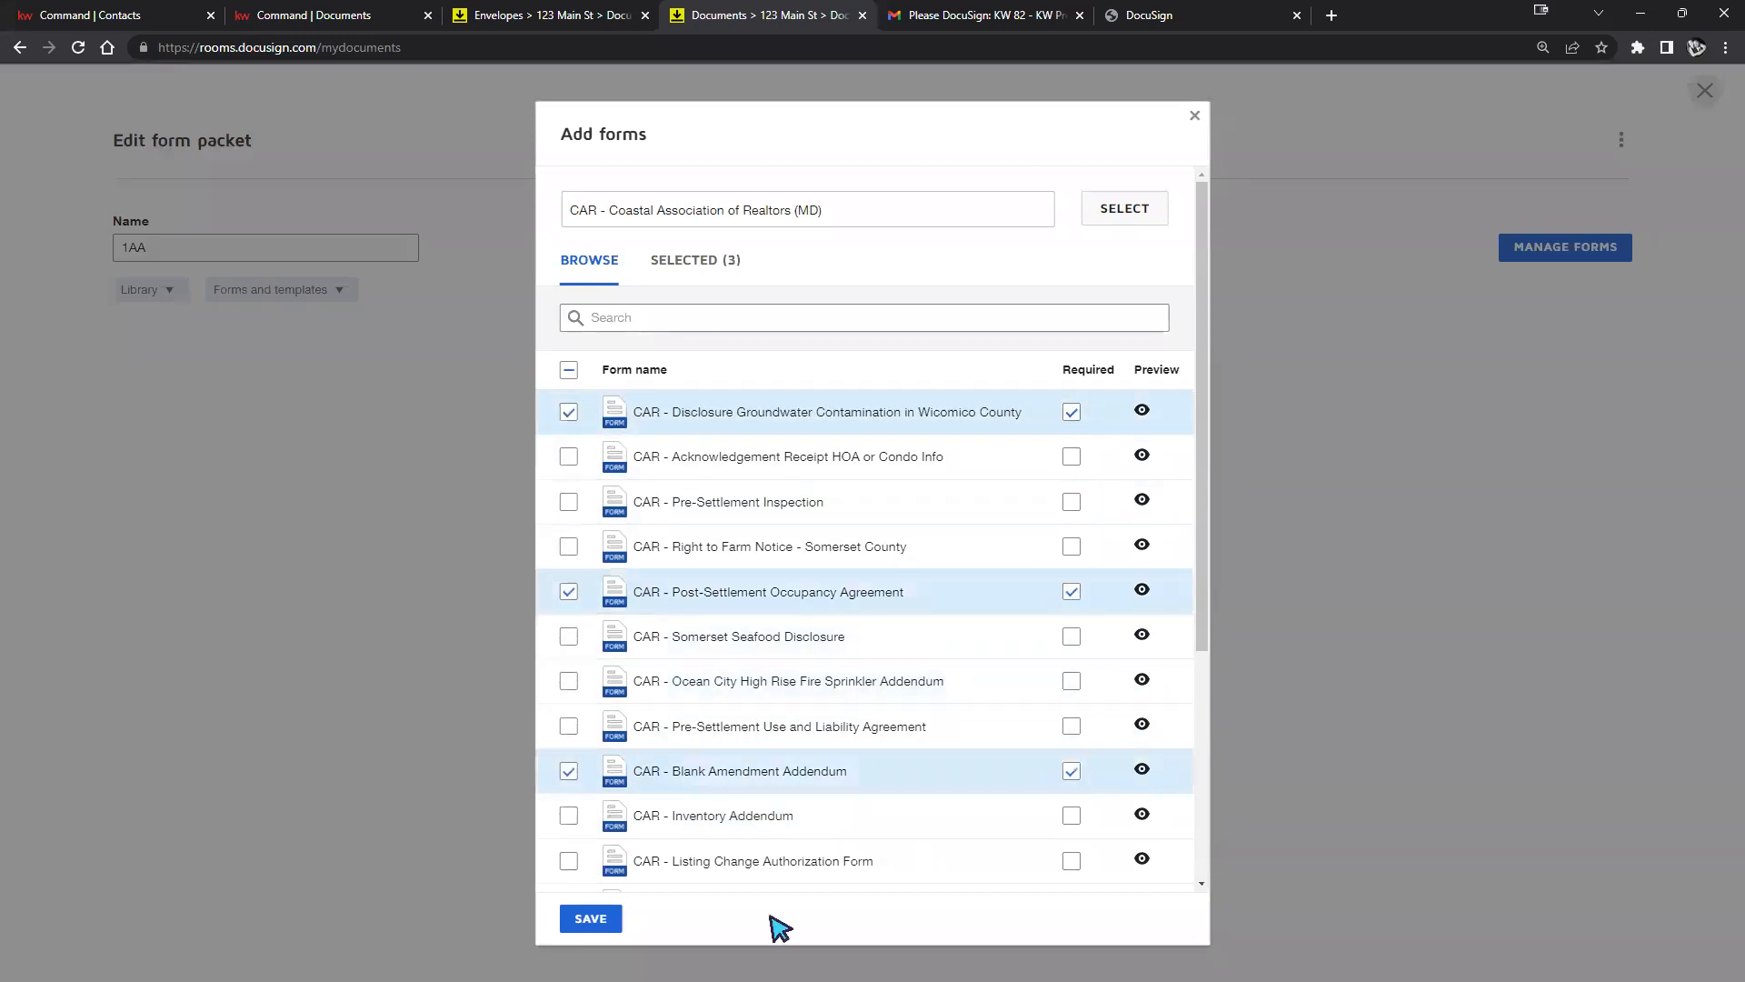
{"action": "left_click", "coordinate": [586, 919]}
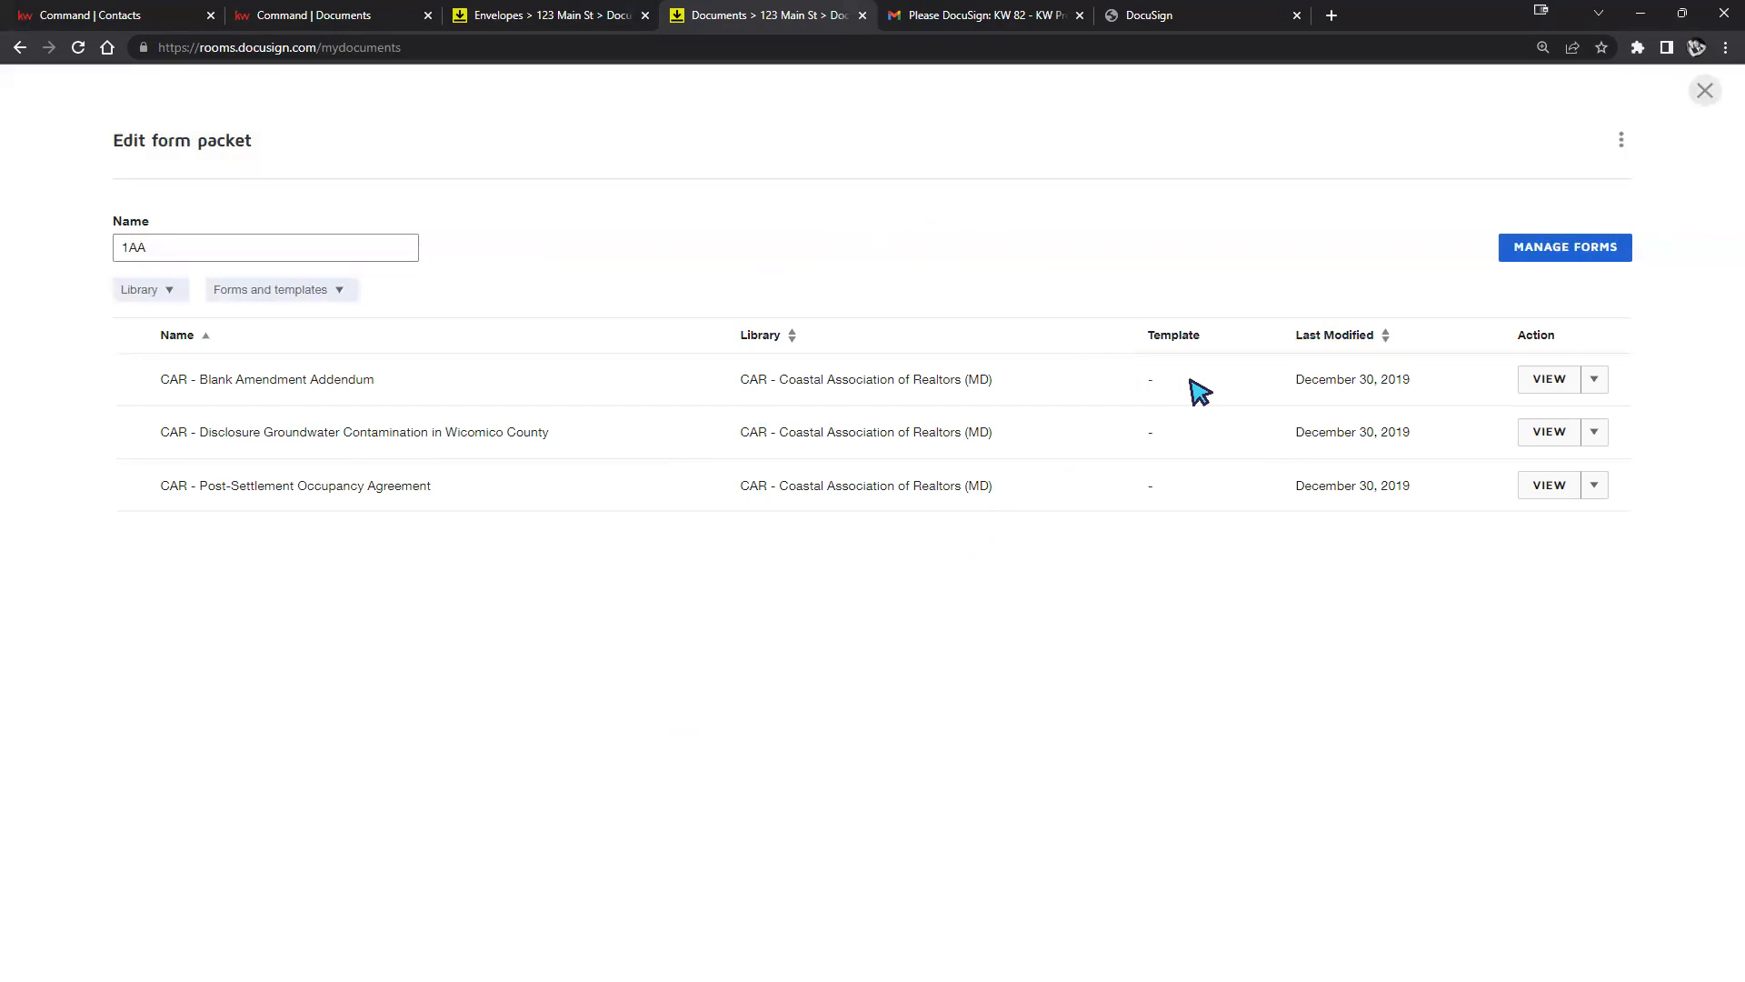
Create a template from the Blank Amendment Addendum, review the form, and close the template editor.
{"action": "left_click", "coordinate": [1594, 382]}
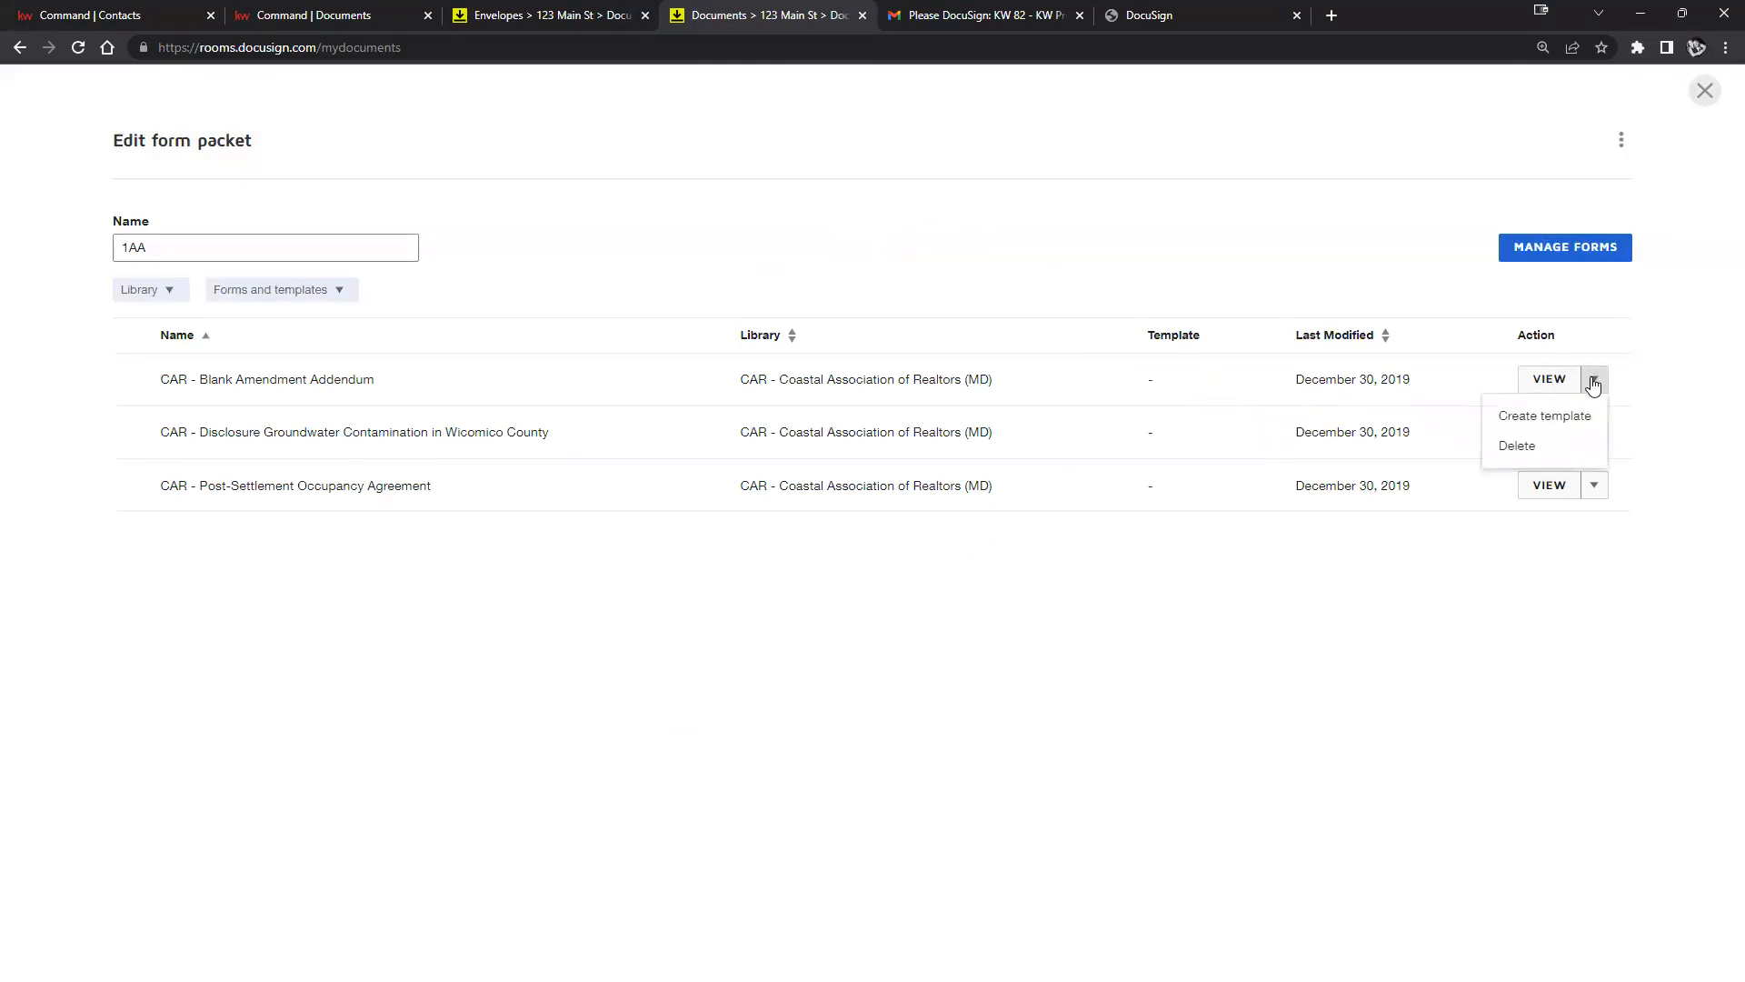
{"action": "left_click", "coordinate": [1530, 420]}
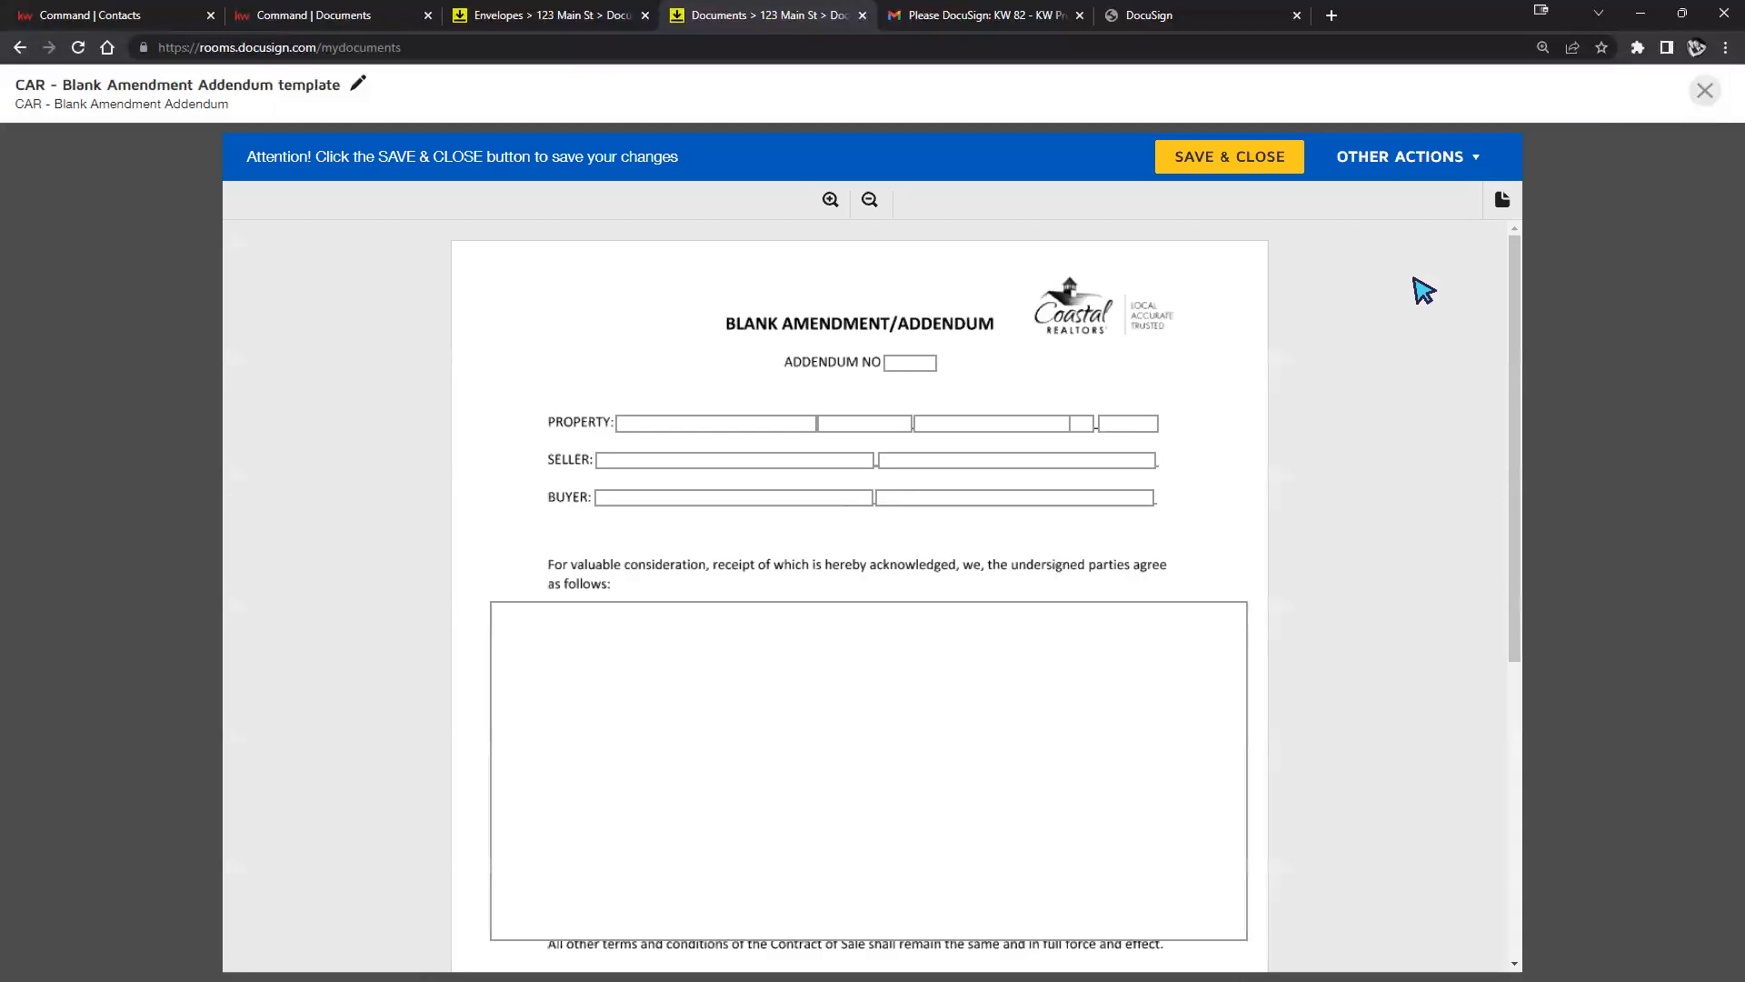
{"action": "scroll", "coordinate": [1110, 523], "scroll_direction": "down", "scroll_amount": 3}
{"action": "scroll", "coordinate": [1111, 524], "scroll_direction": "down", "scroll_amount": 3}
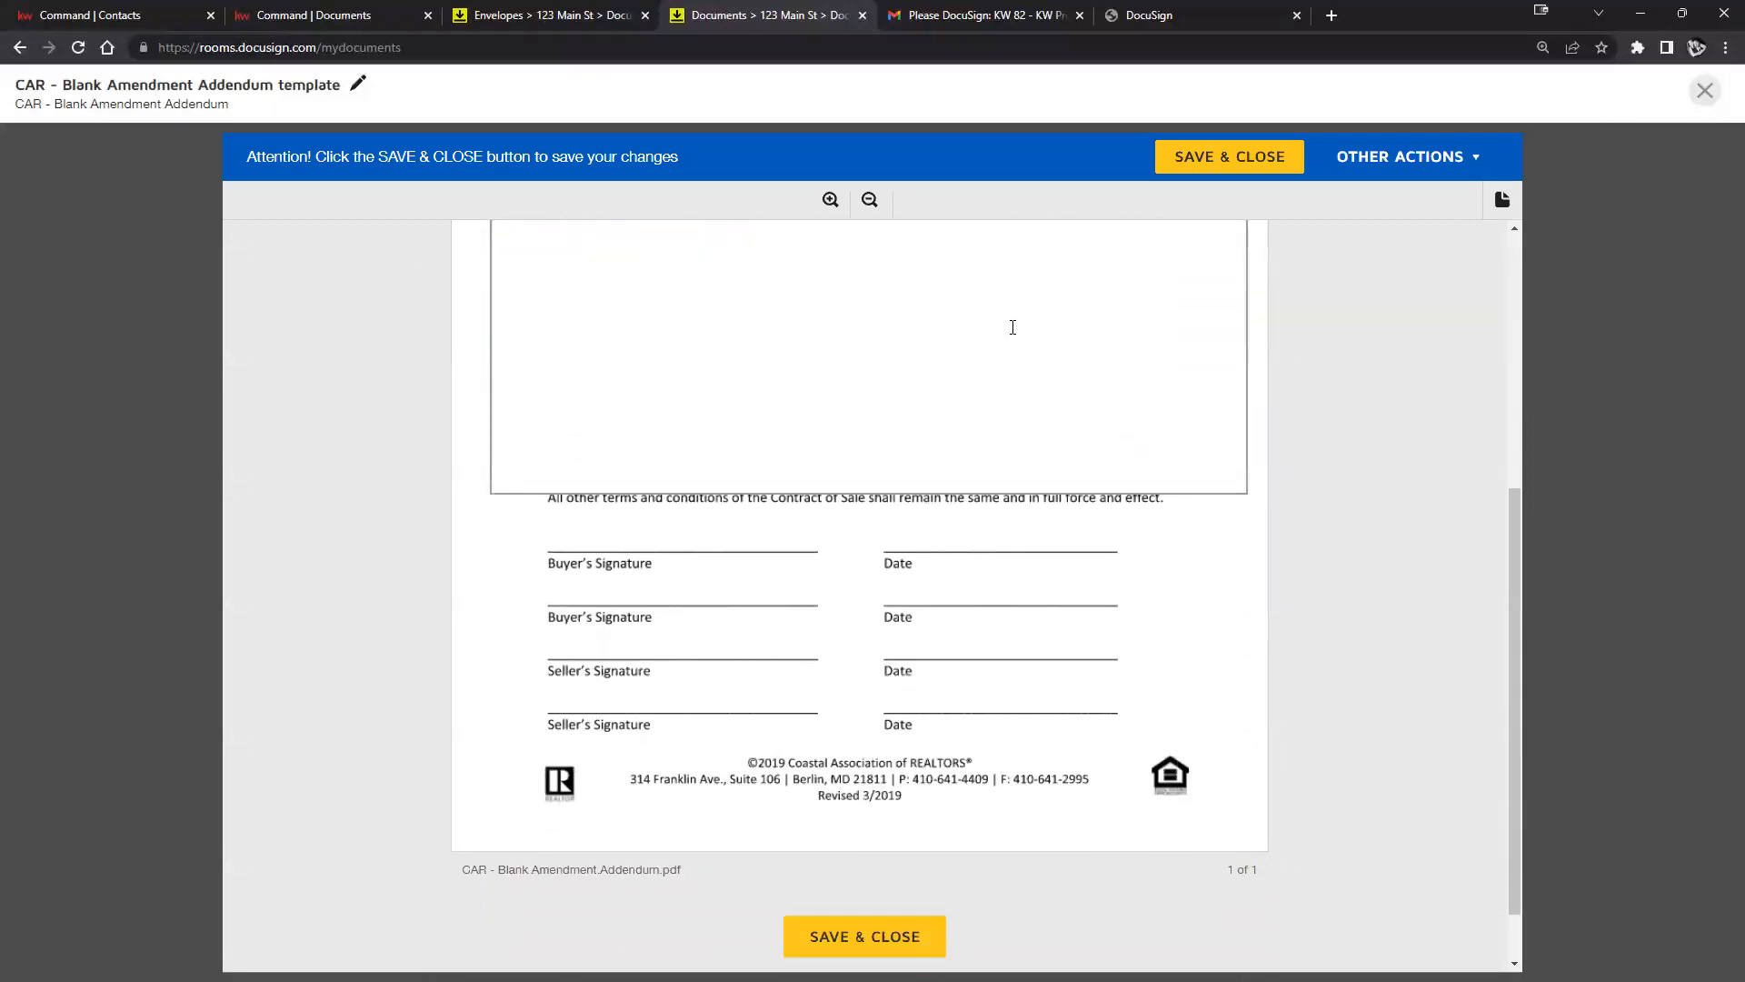
{"action": "scroll", "coordinate": [1217, 527], "scroll_direction": "up", "scroll_amount": 4}
{"action": "scroll", "coordinate": [1218, 504], "scroll_direction": "up", "scroll_amount": 2}
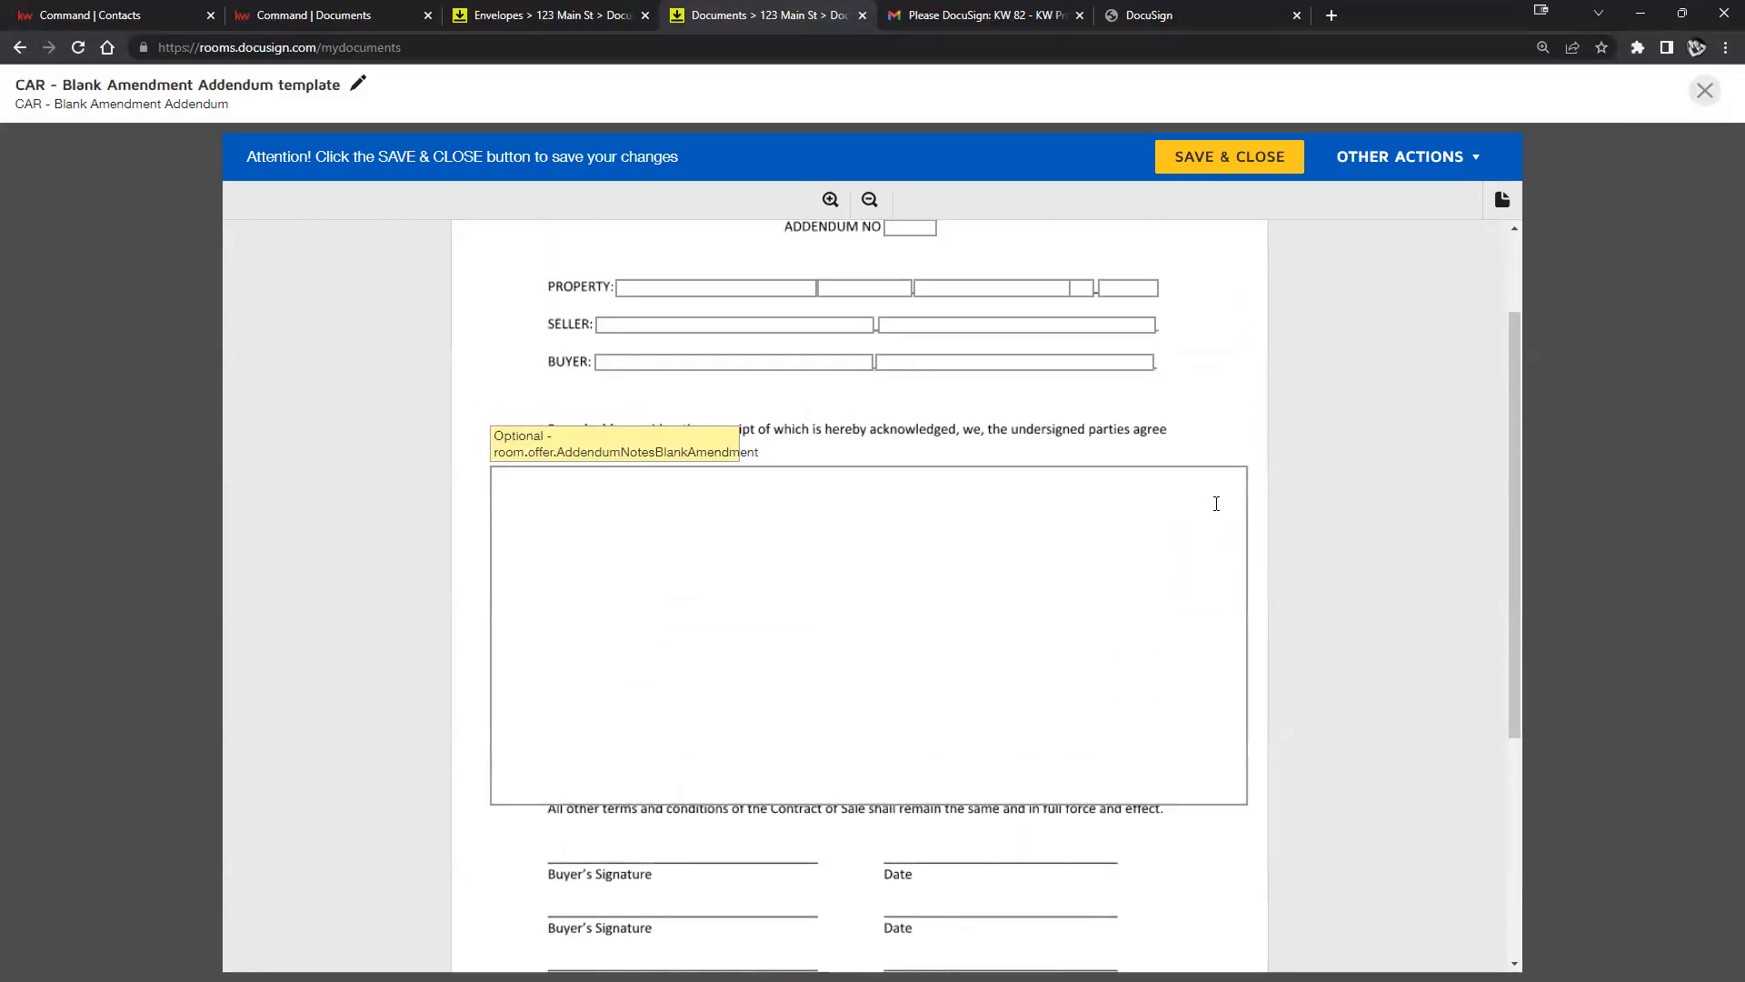
{"action": "left_click", "coordinate": [1705, 91]}
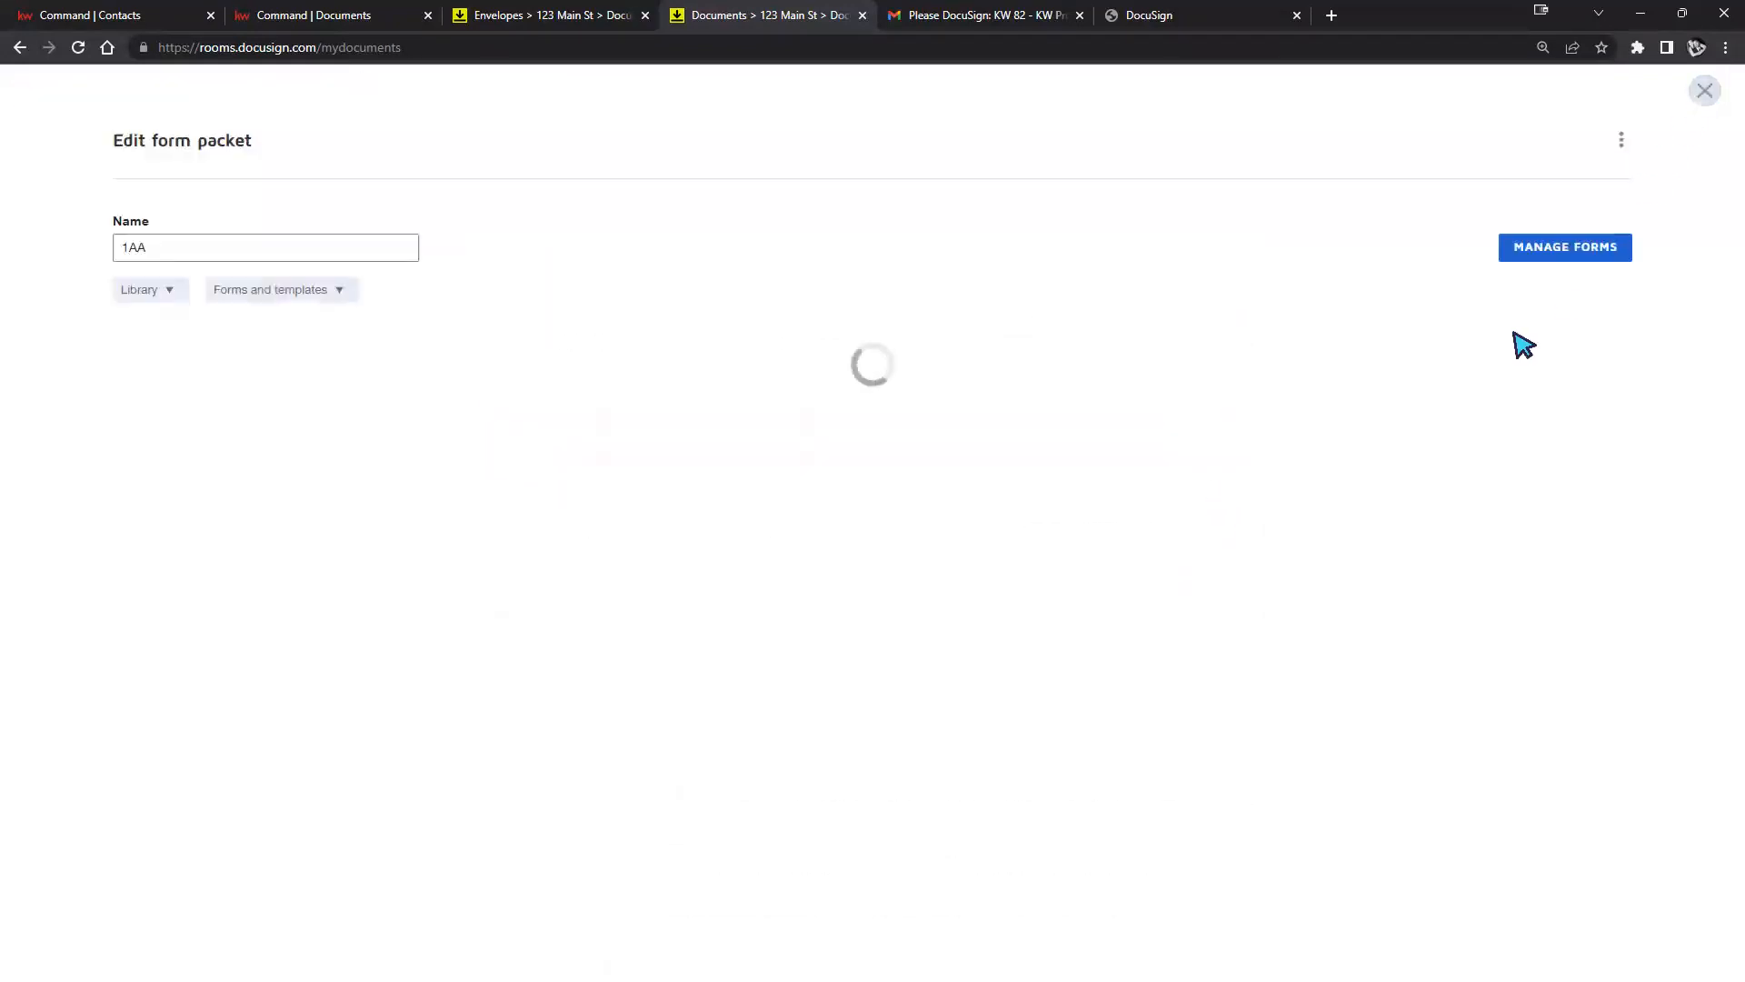
Close the 1AA packet, review the Integrations preferences, then go to the Rooms list.
{"action": "left_click", "coordinate": [1705, 91]}
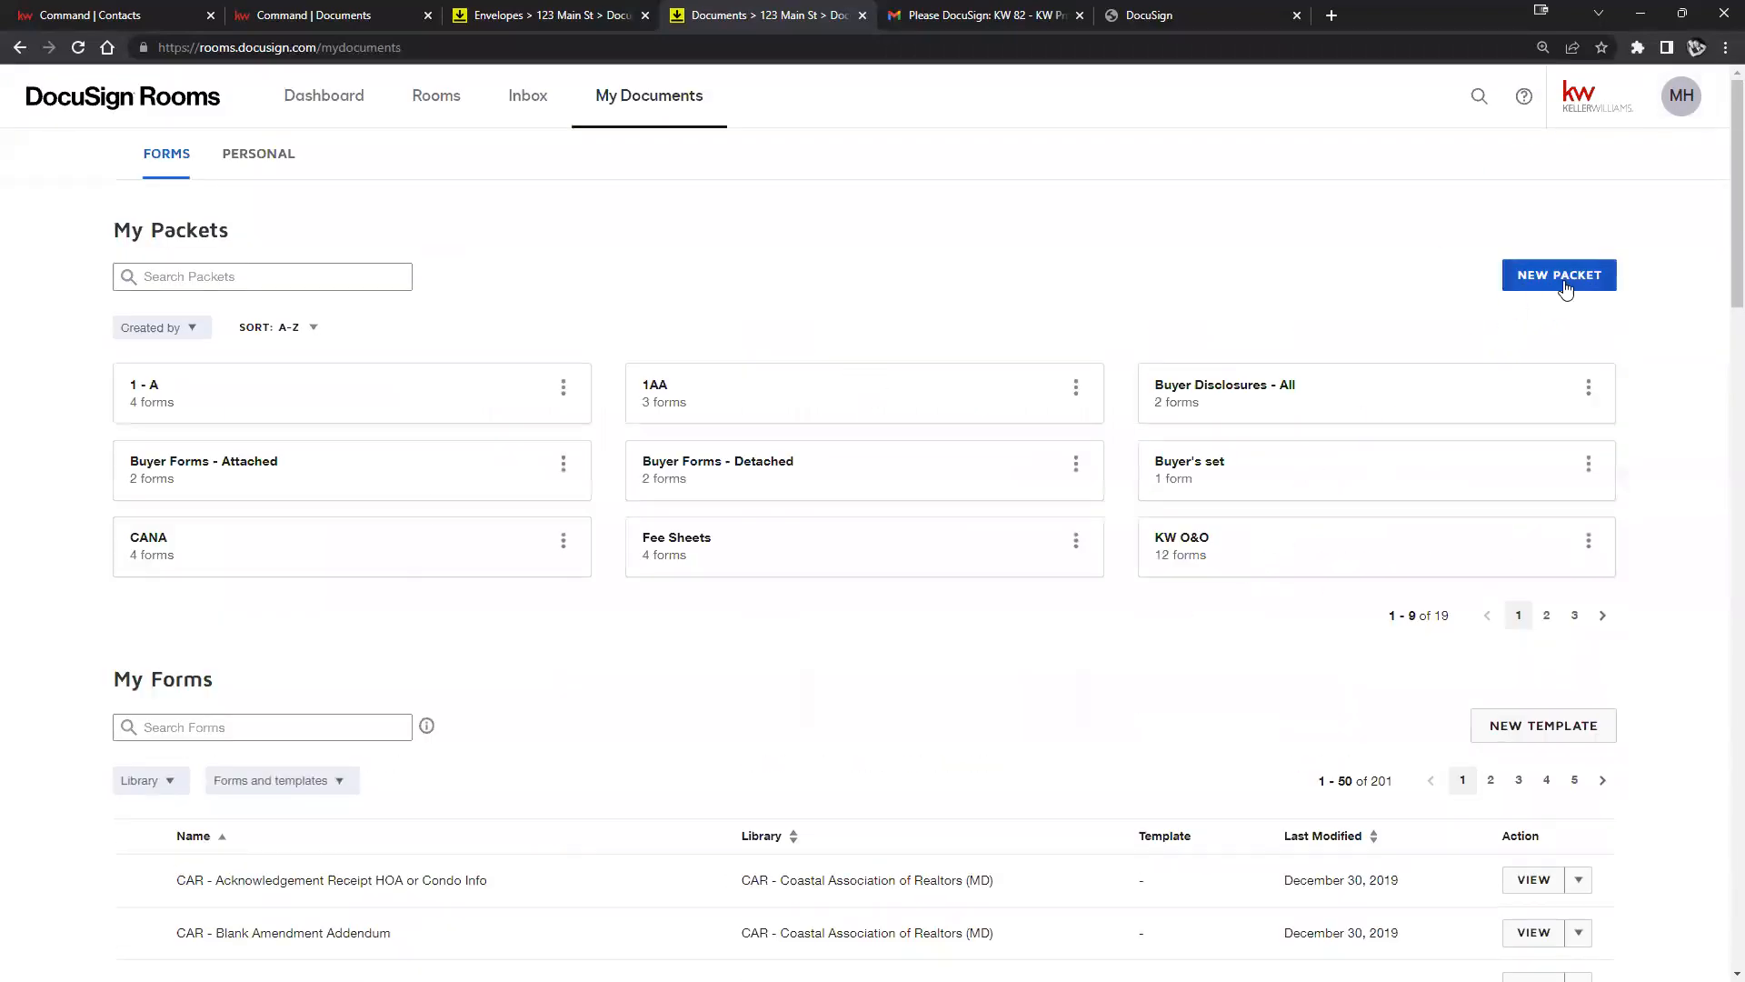
{"action": "left_click", "coordinate": [1682, 95]}
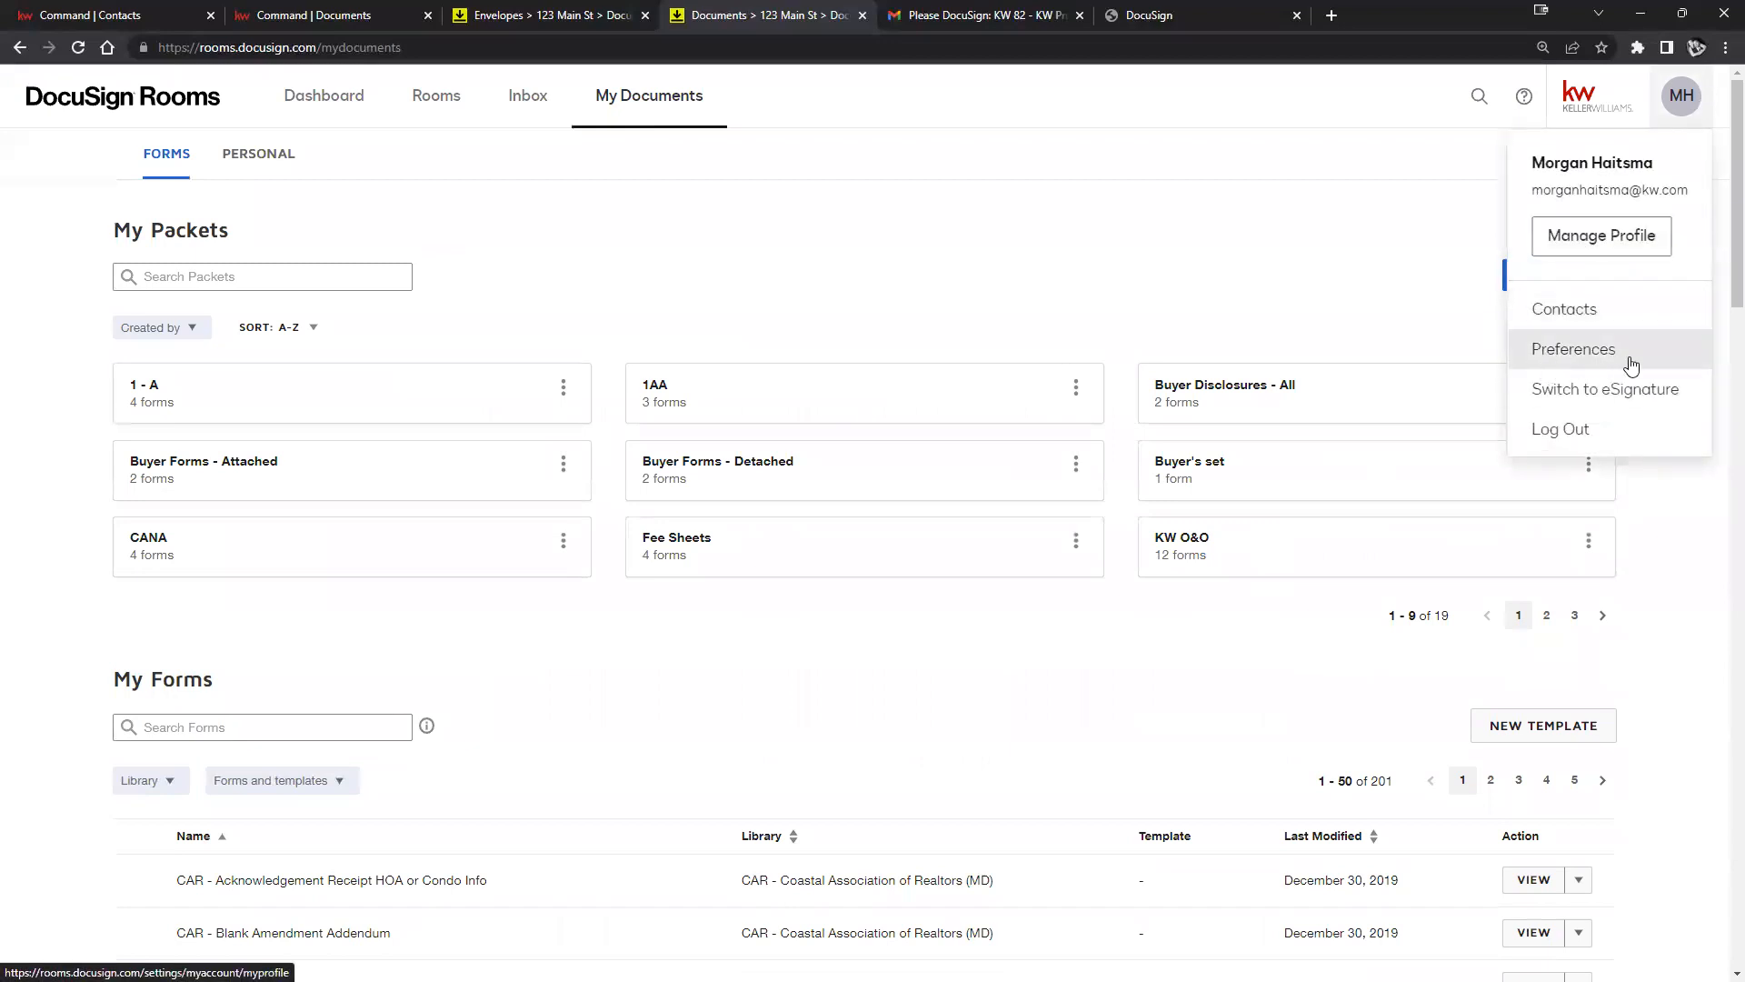
{"action": "left_click", "coordinate": [1568, 353]}
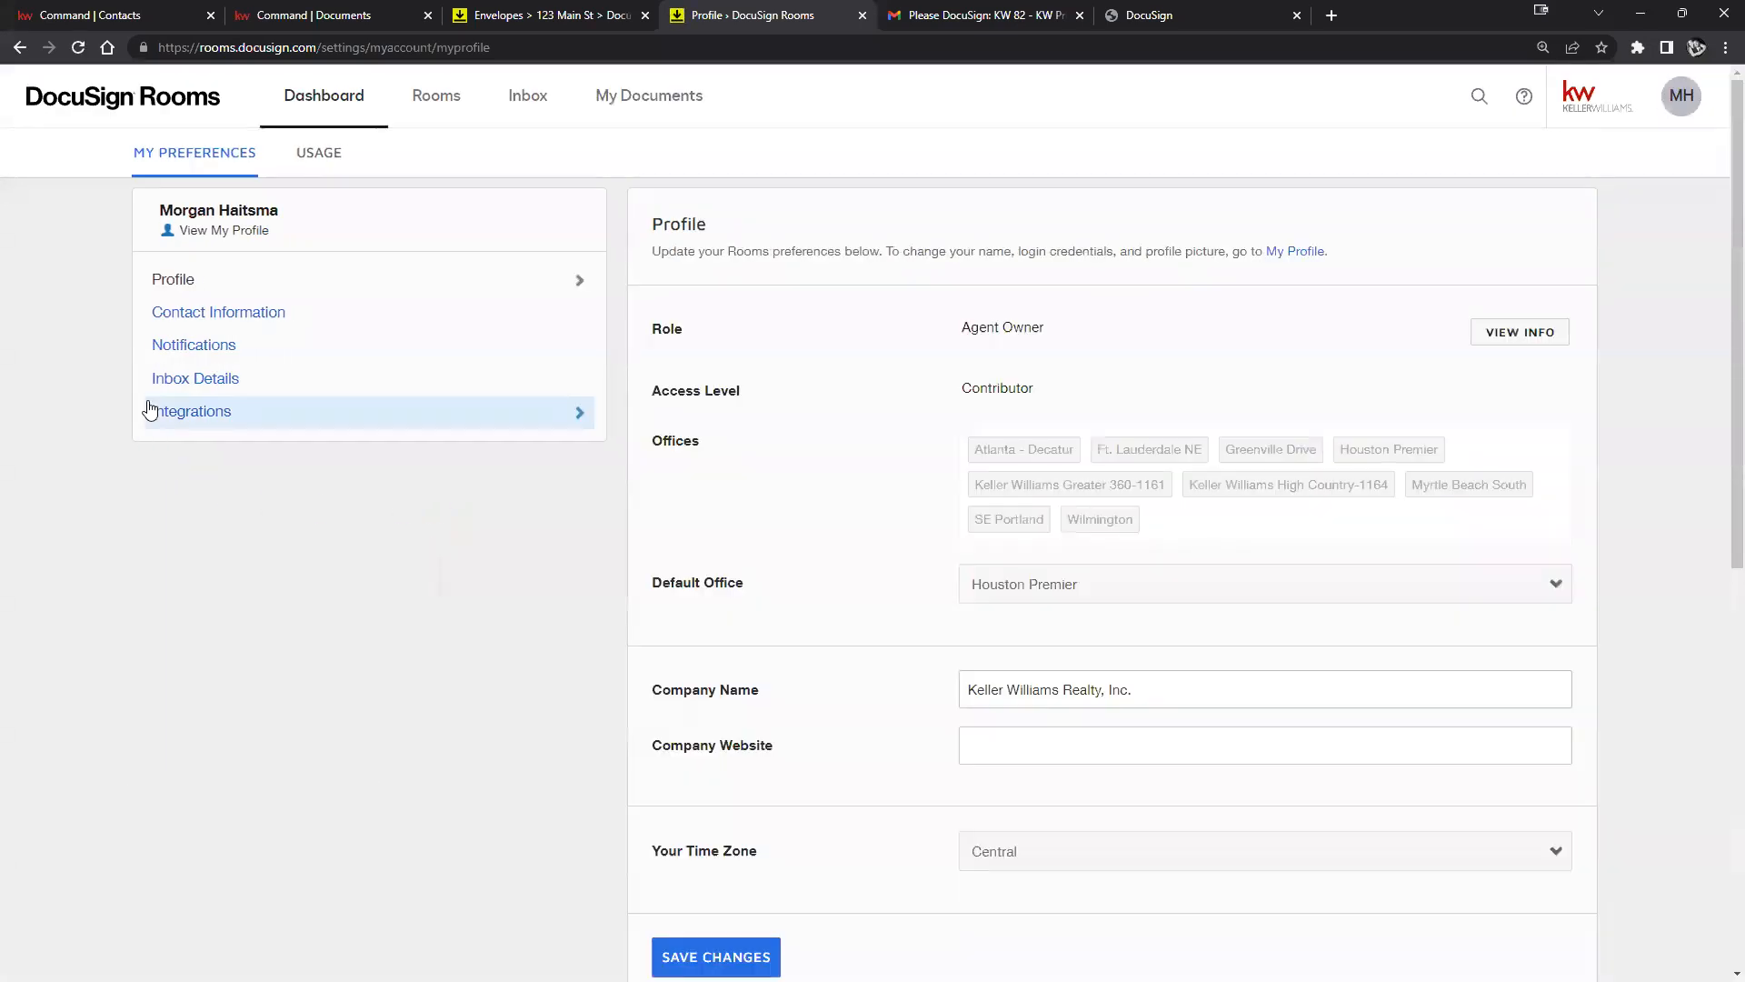
{"action": "left_click", "coordinate": [182, 410]}
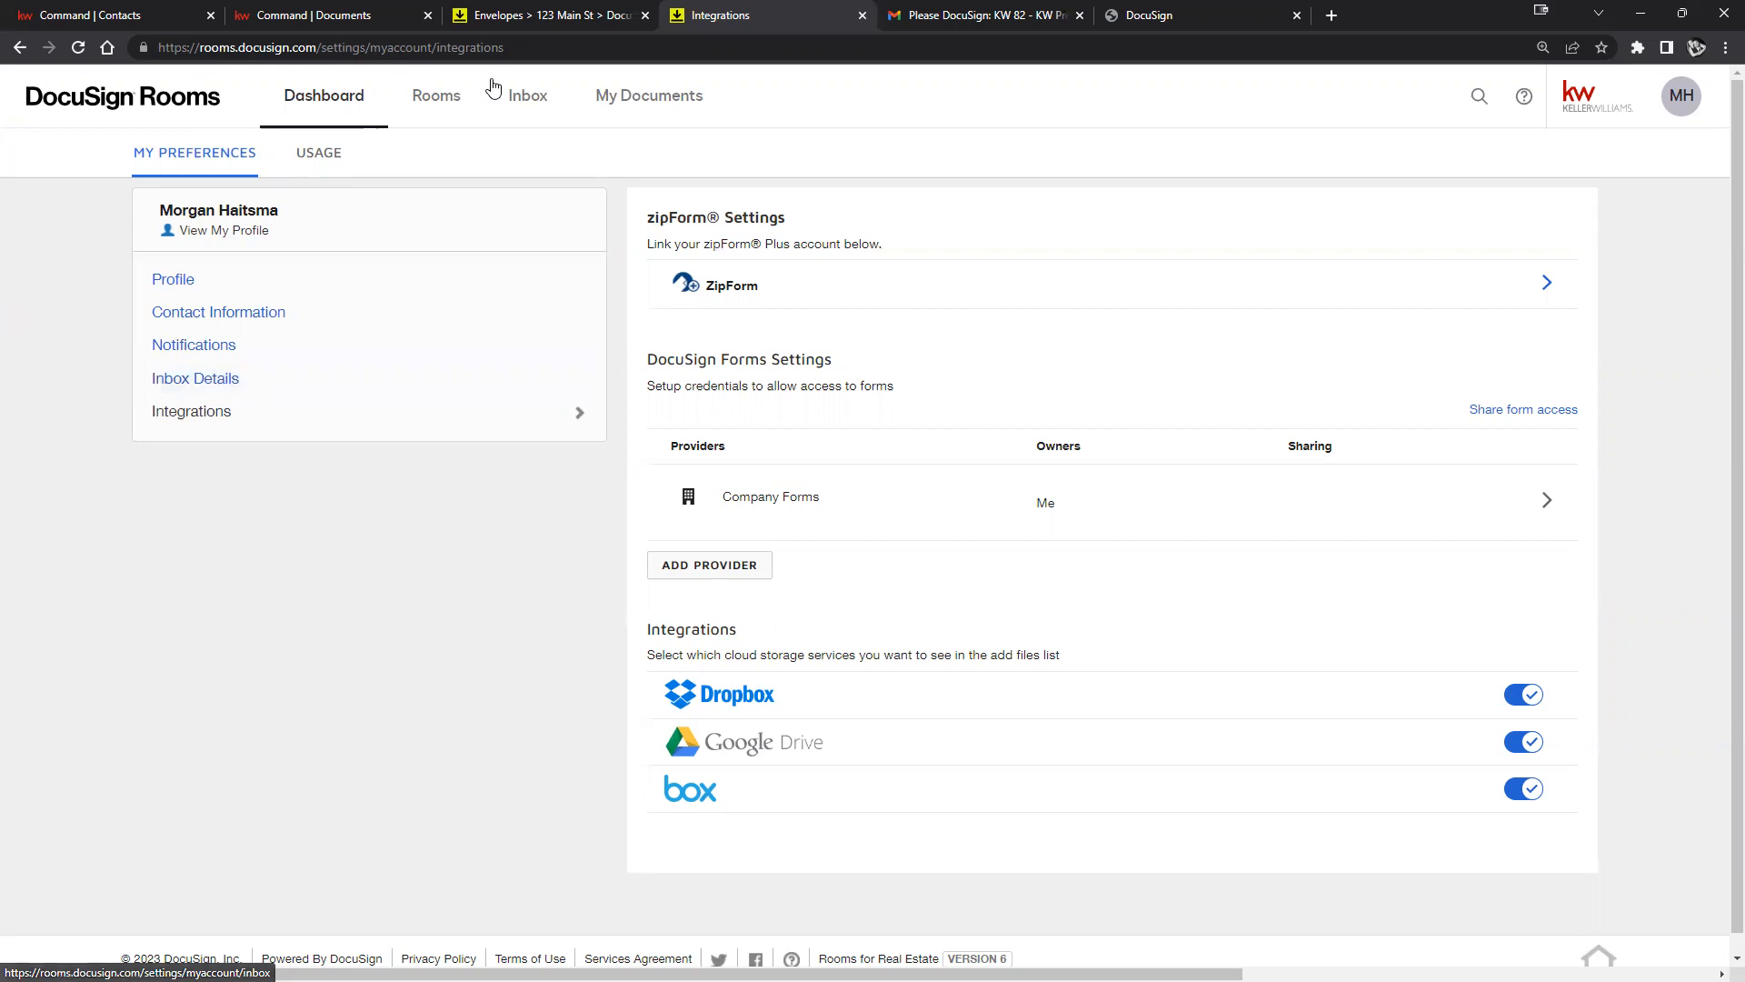
{"action": "left_click", "coordinate": [456, 113]}
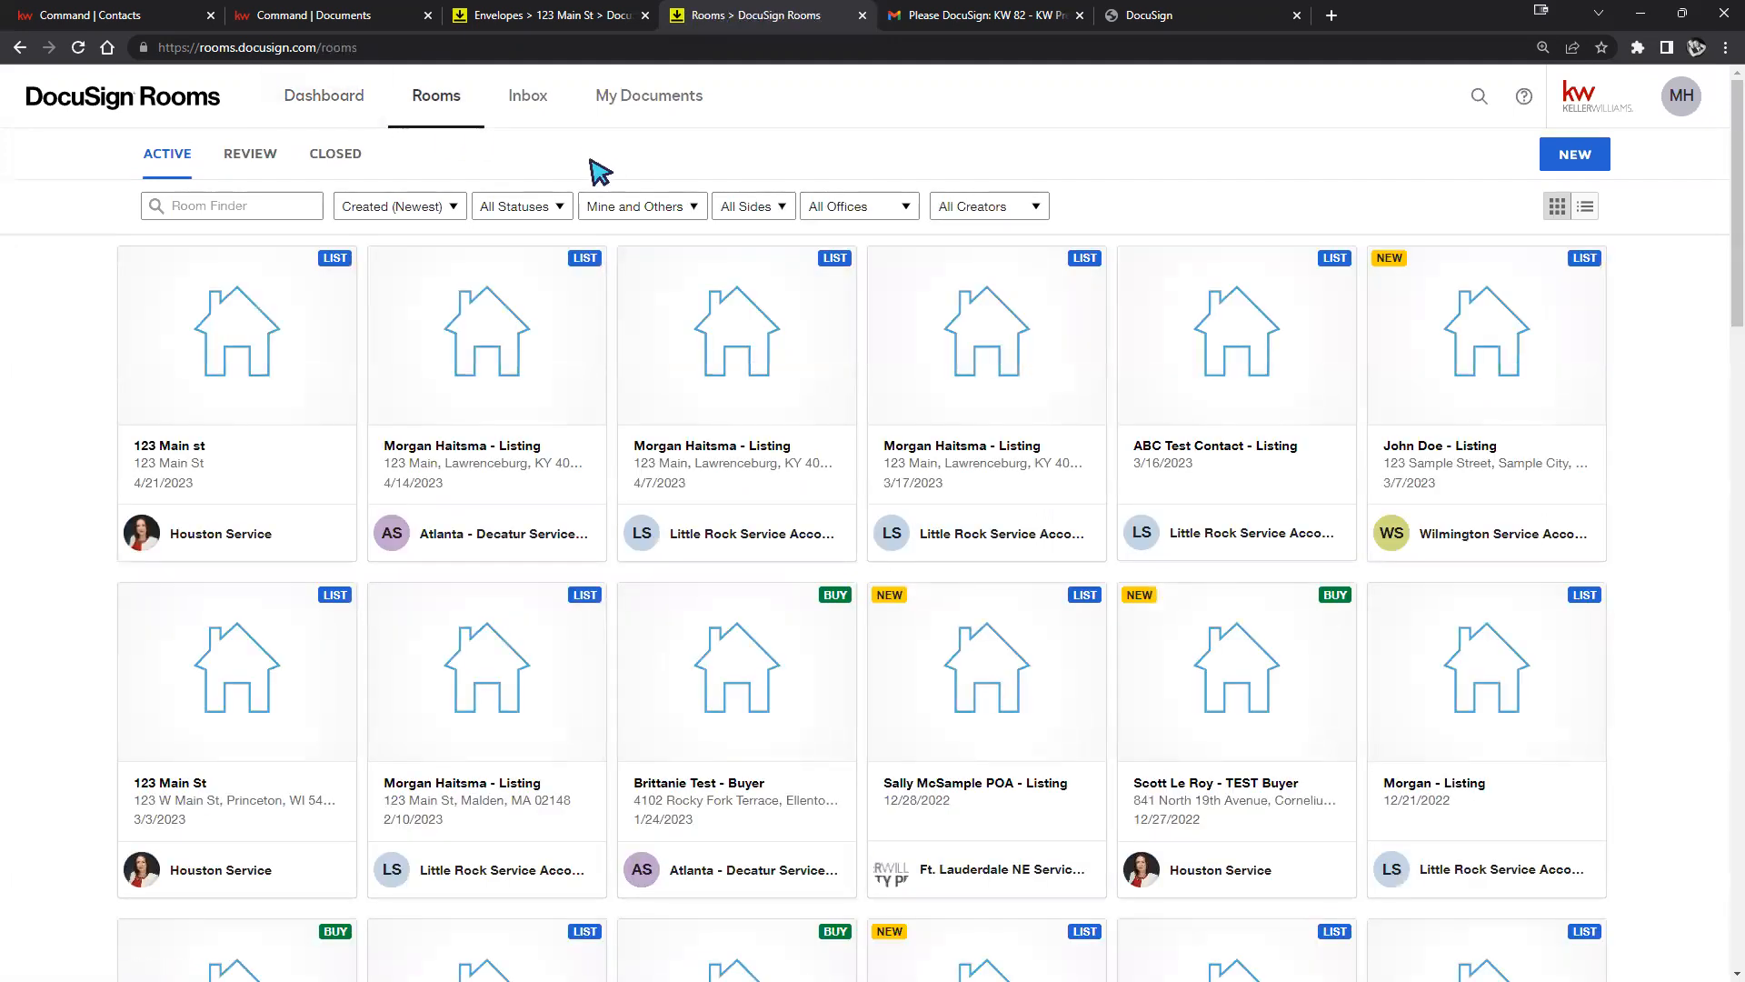
In the 123 Main st room, open the KW 82 Listing Worksheet envelope and start correcting it.
{"action": "left_click", "coordinate": [259, 371]}
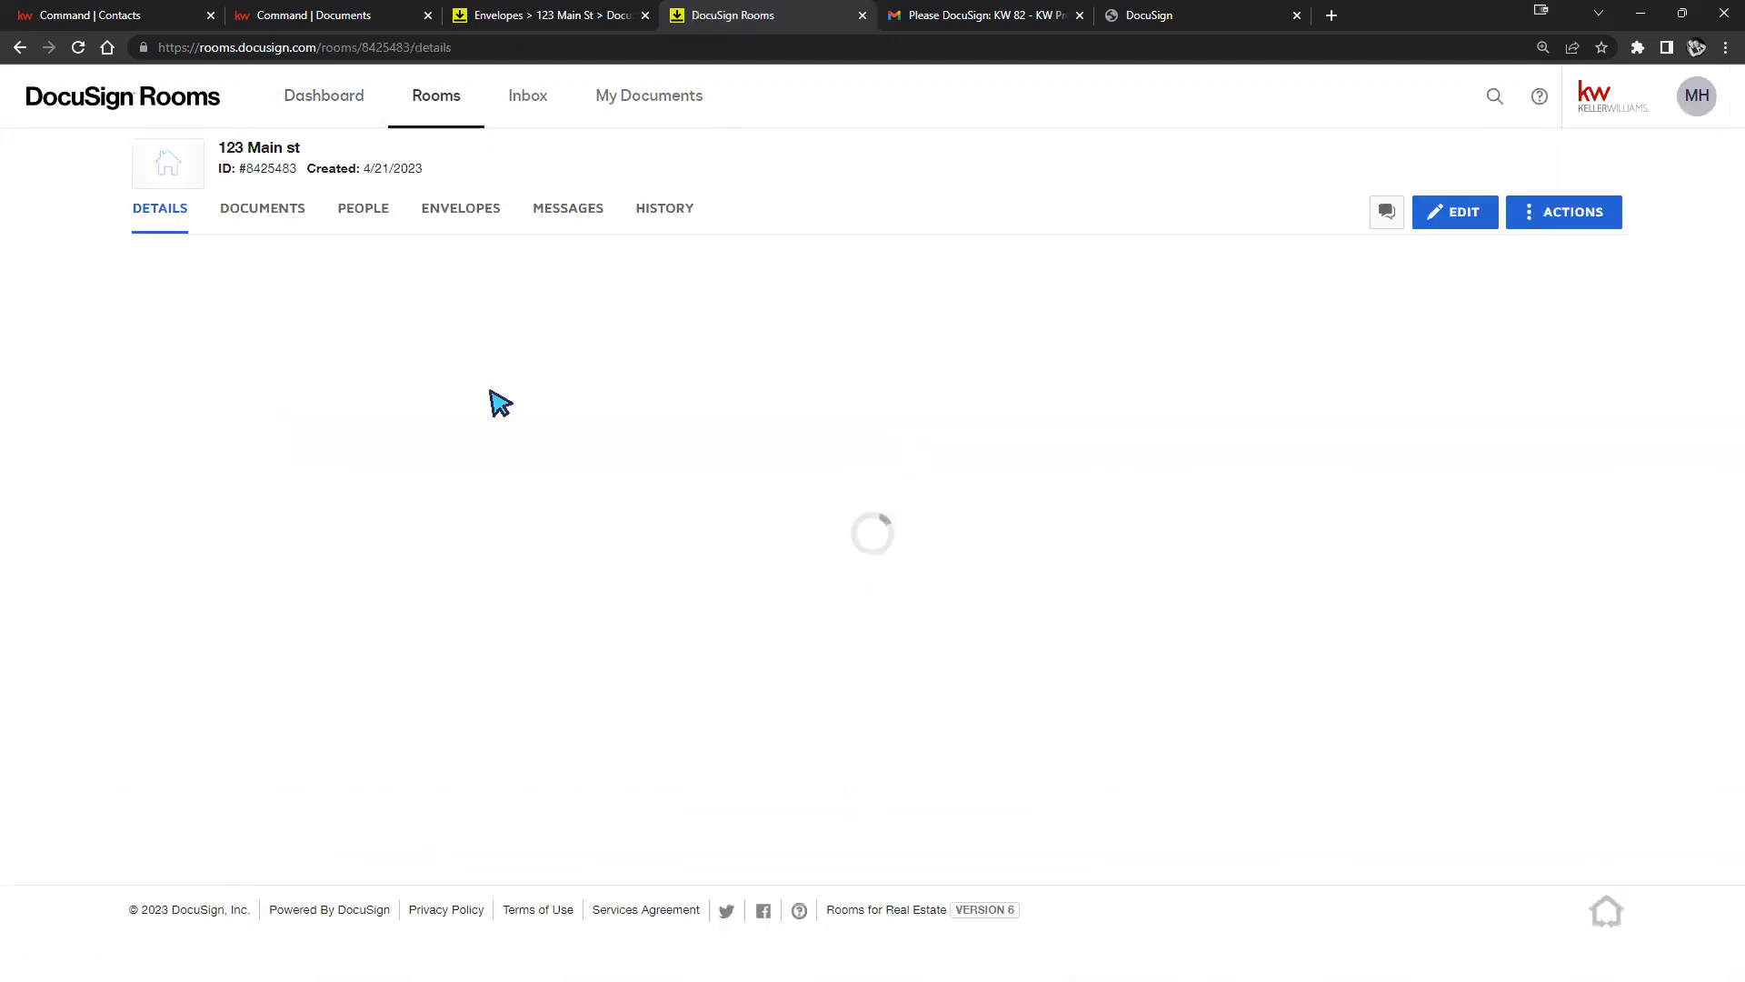
{"action": "left_click", "coordinate": [461, 229]}
{"action": "left_click", "coordinate": [486, 354]}
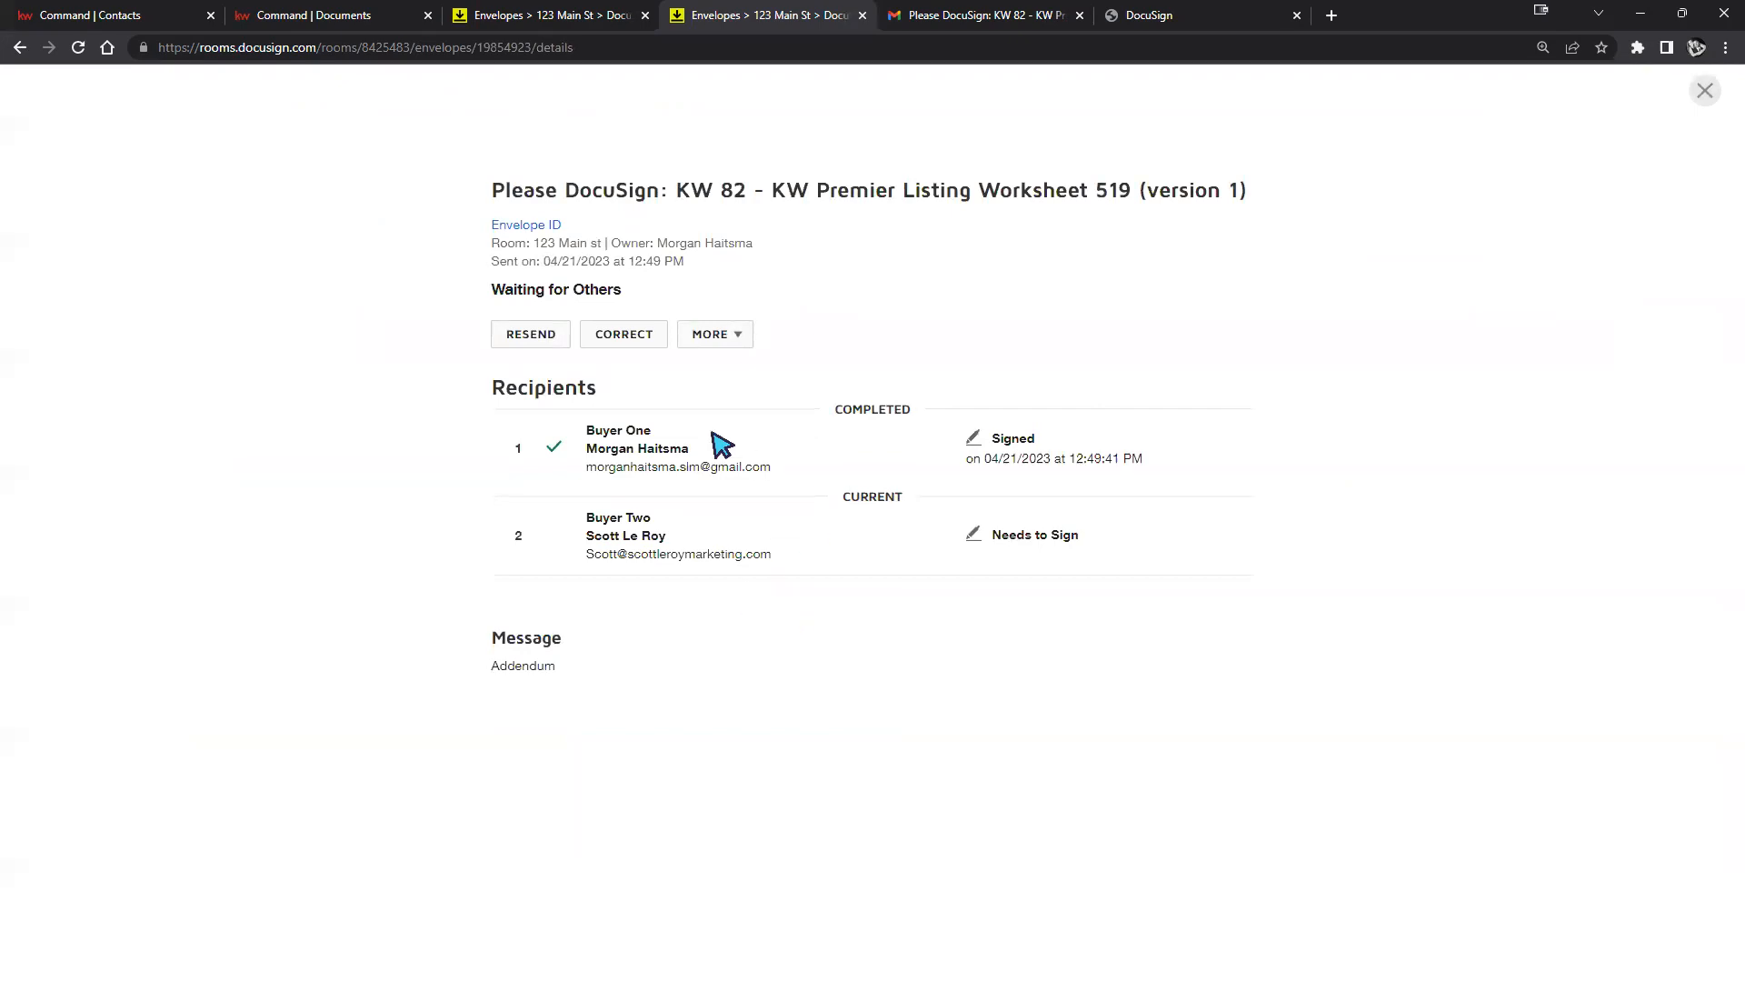
{"action": "left_click", "coordinate": [632, 338]}
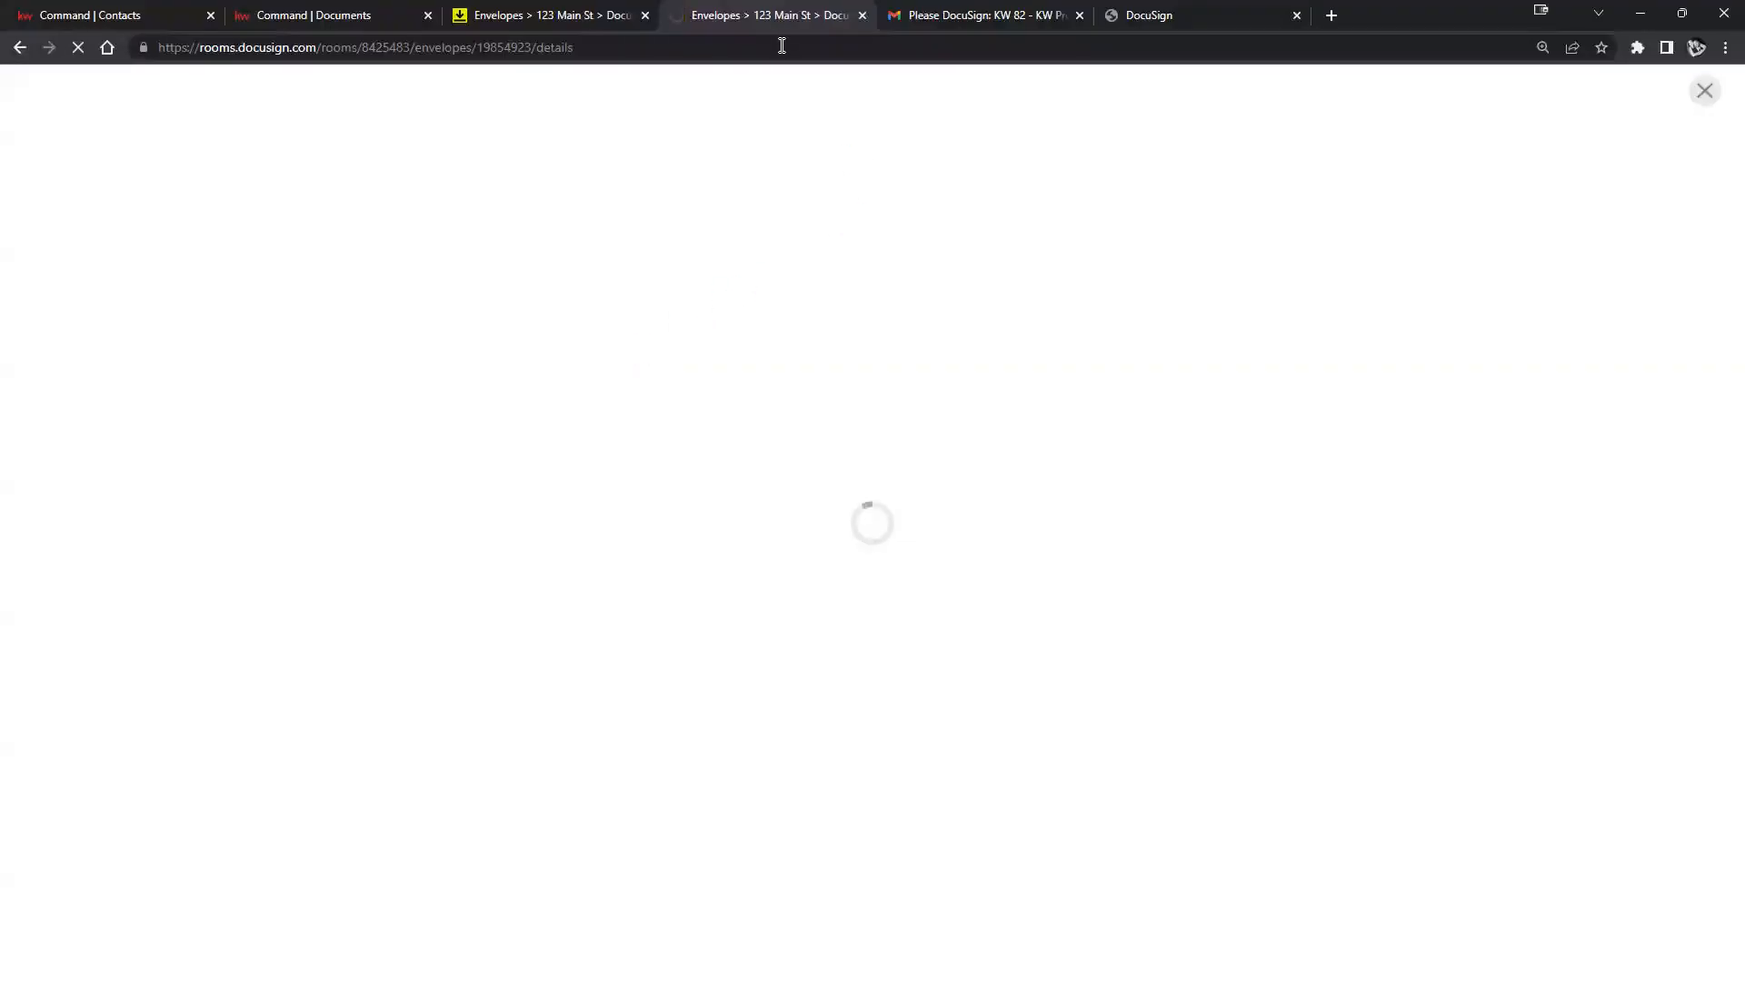
{"action": "left_click", "coordinate": [18, 47]}
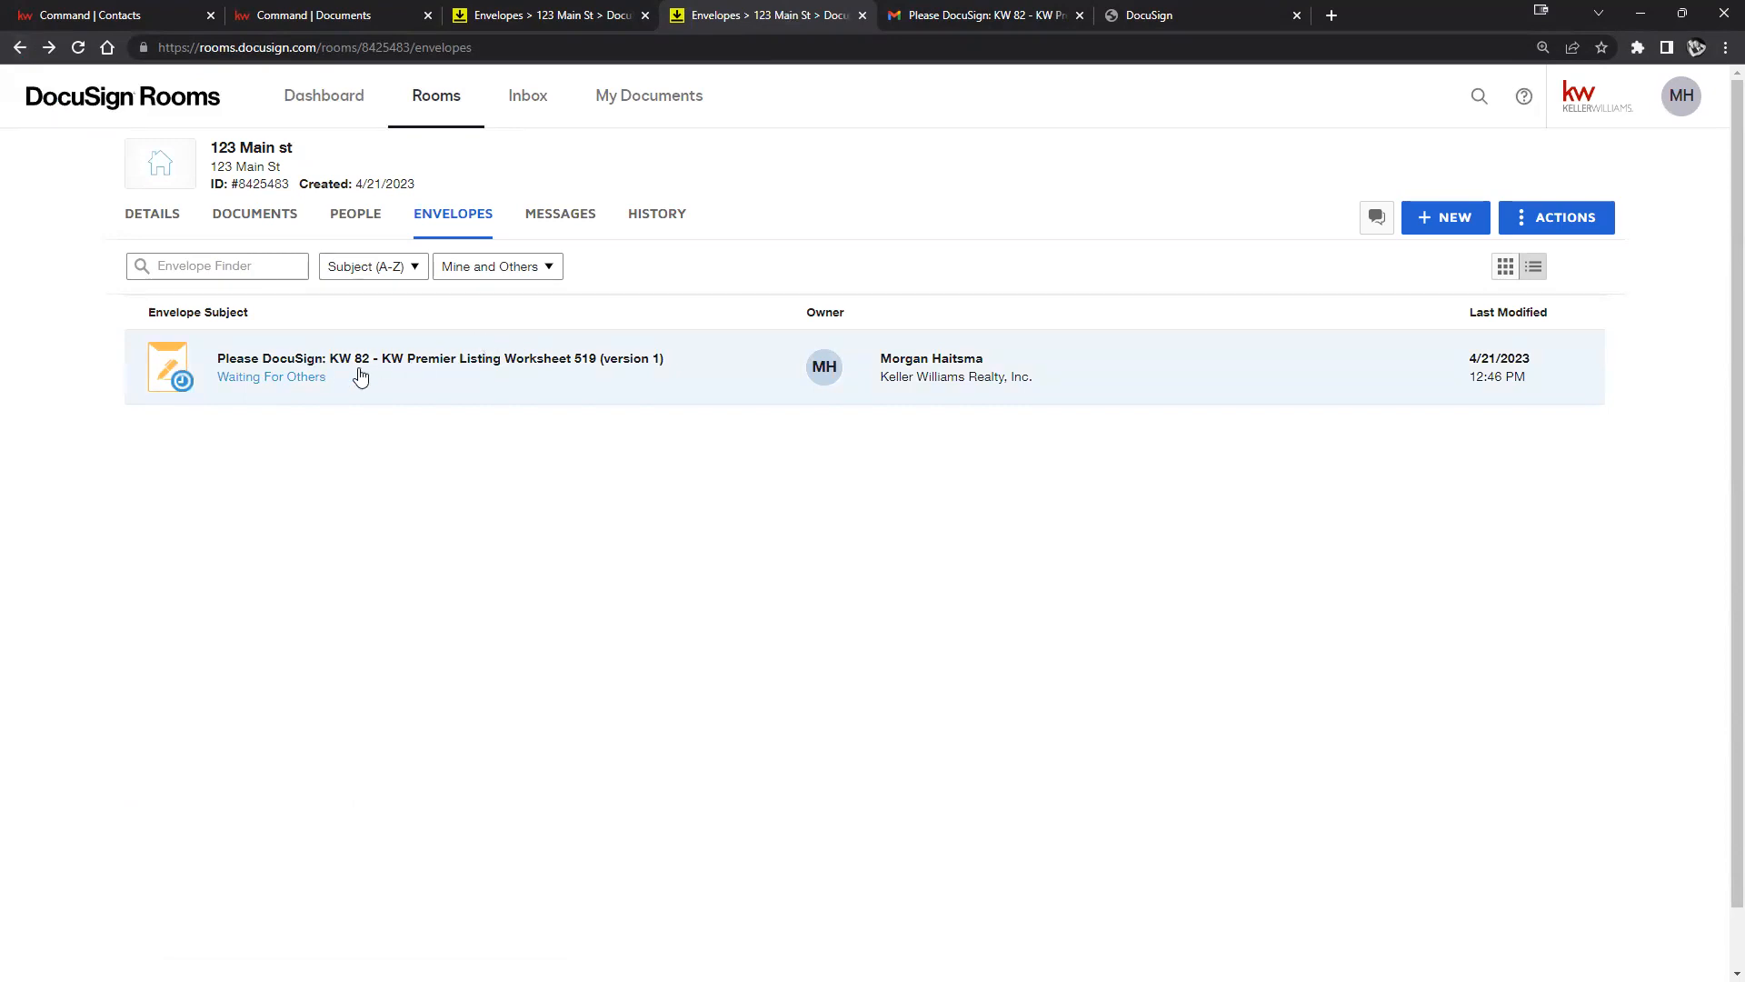
{"action": "left_click", "coordinate": [372, 378]}
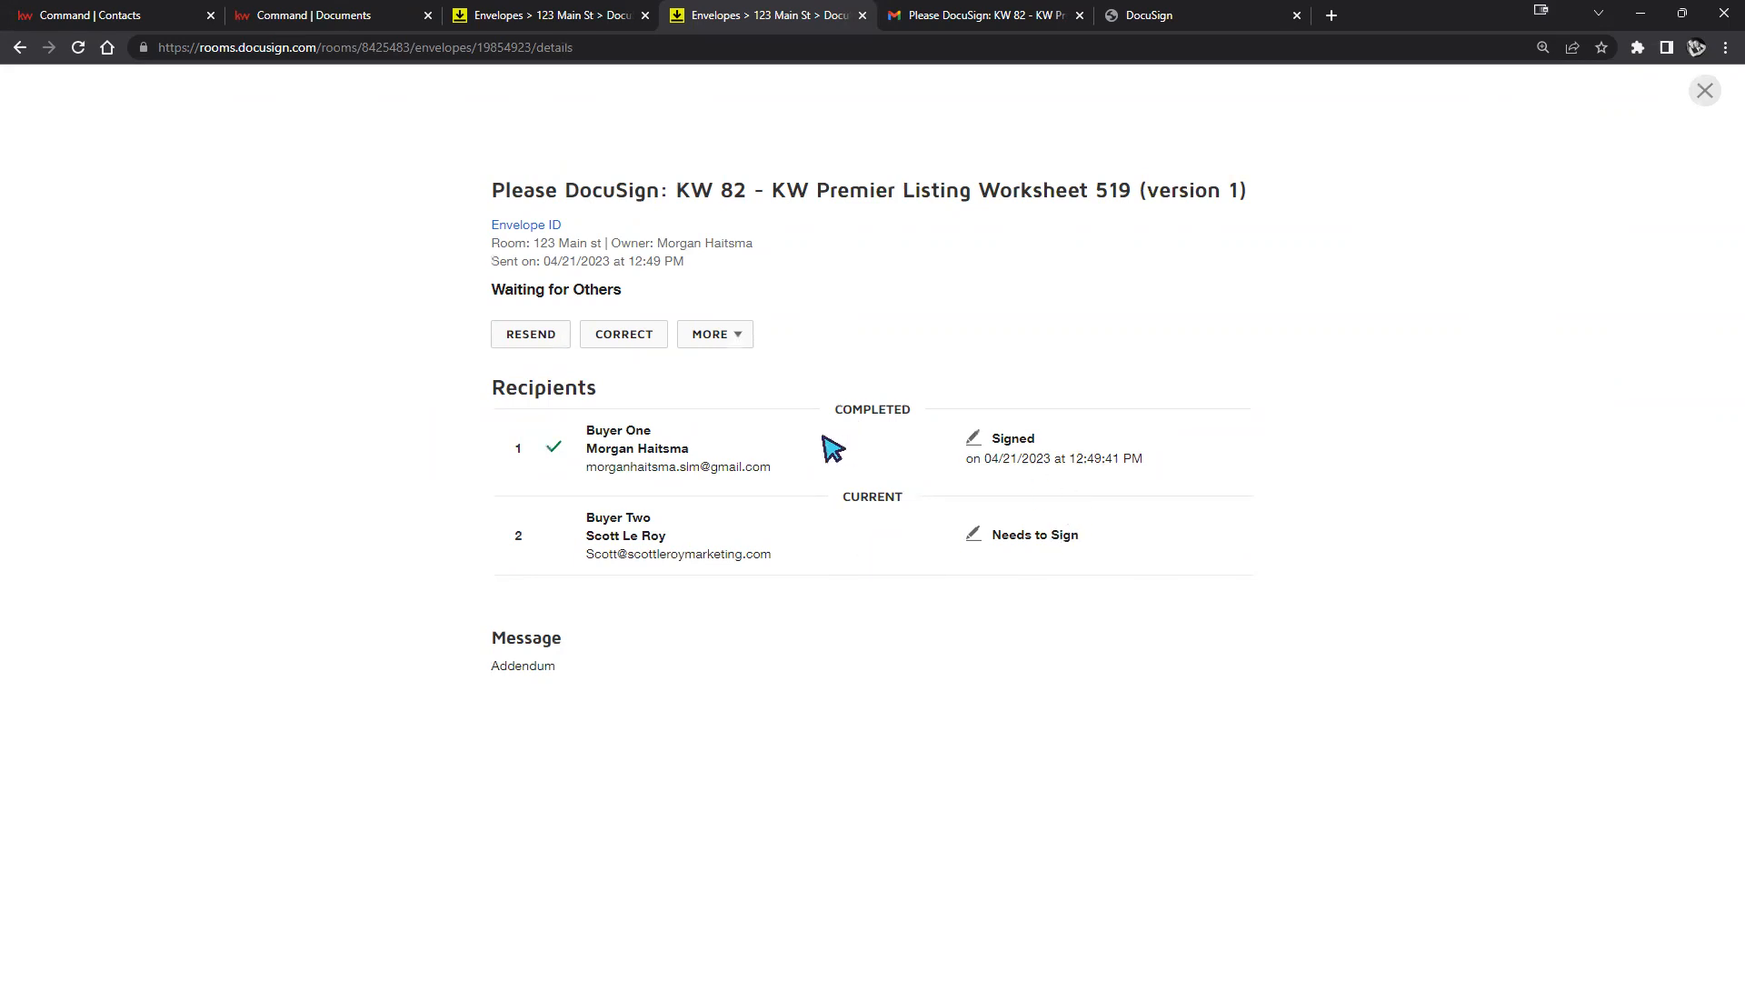
{"action": "left_click", "coordinate": [636, 342]}
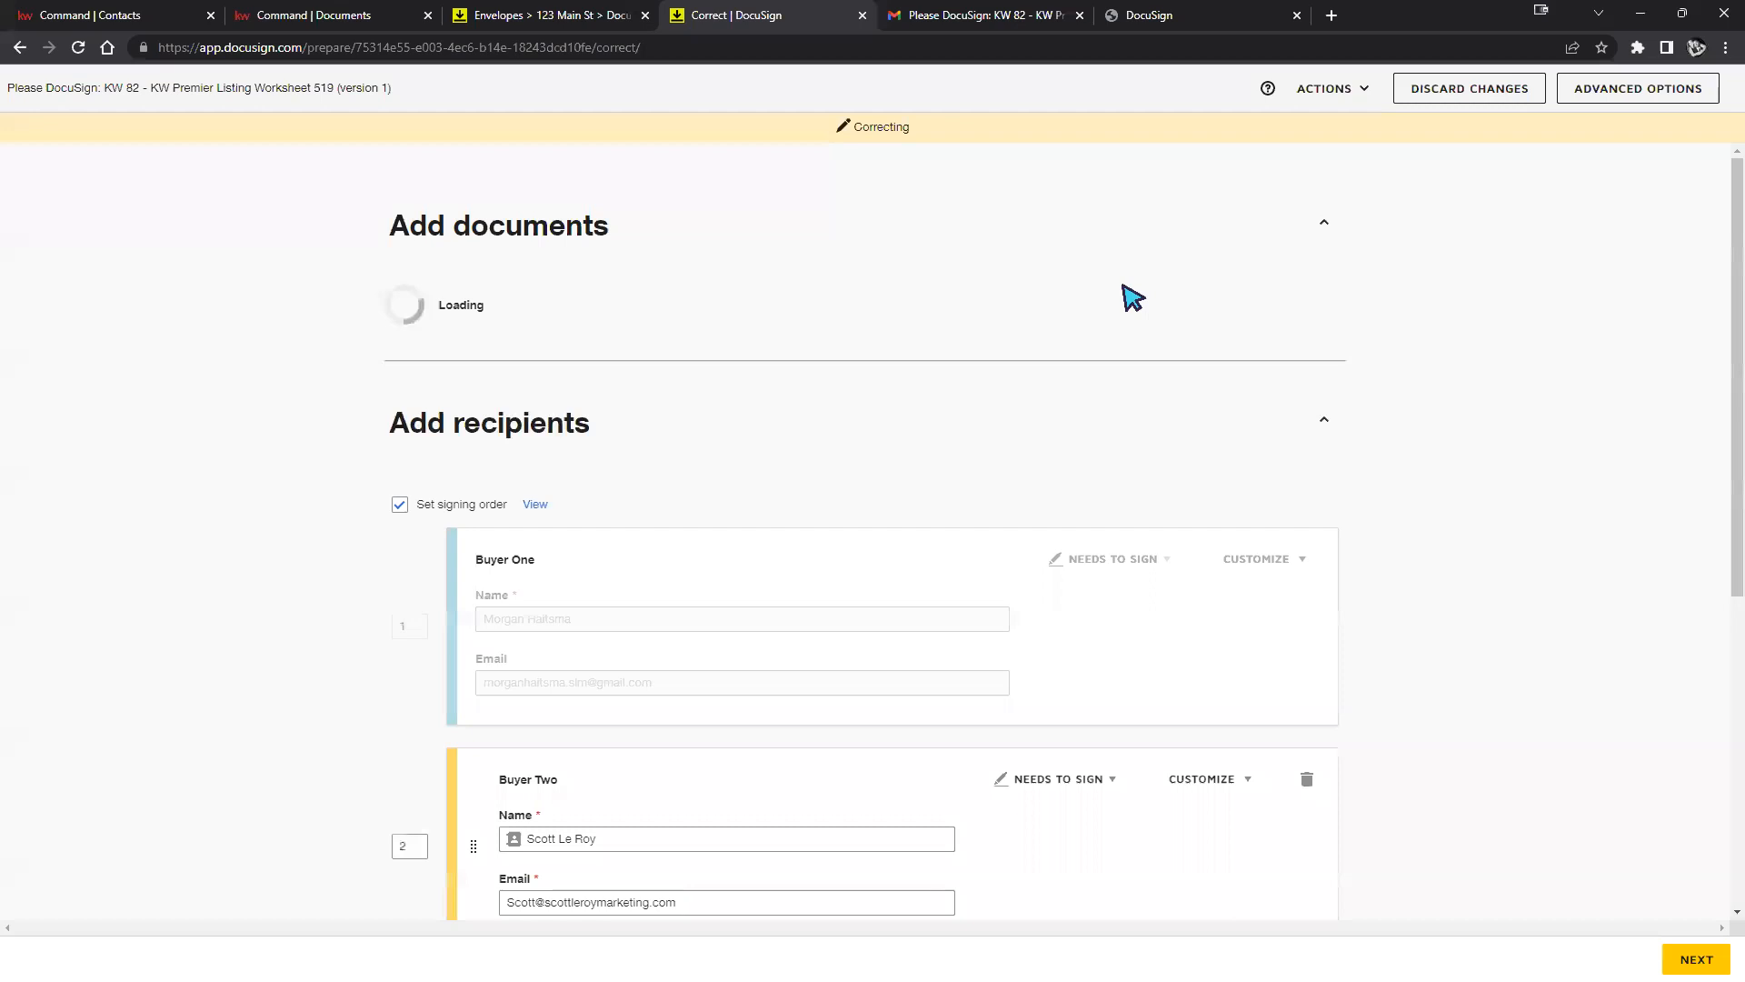
Delete Buyer Two and their assigned fields, leaving Buyer One, and apply the envelope correction.
{"action": "scroll", "coordinate": [1545, 364], "scroll_direction": "down", "scroll_amount": 5}
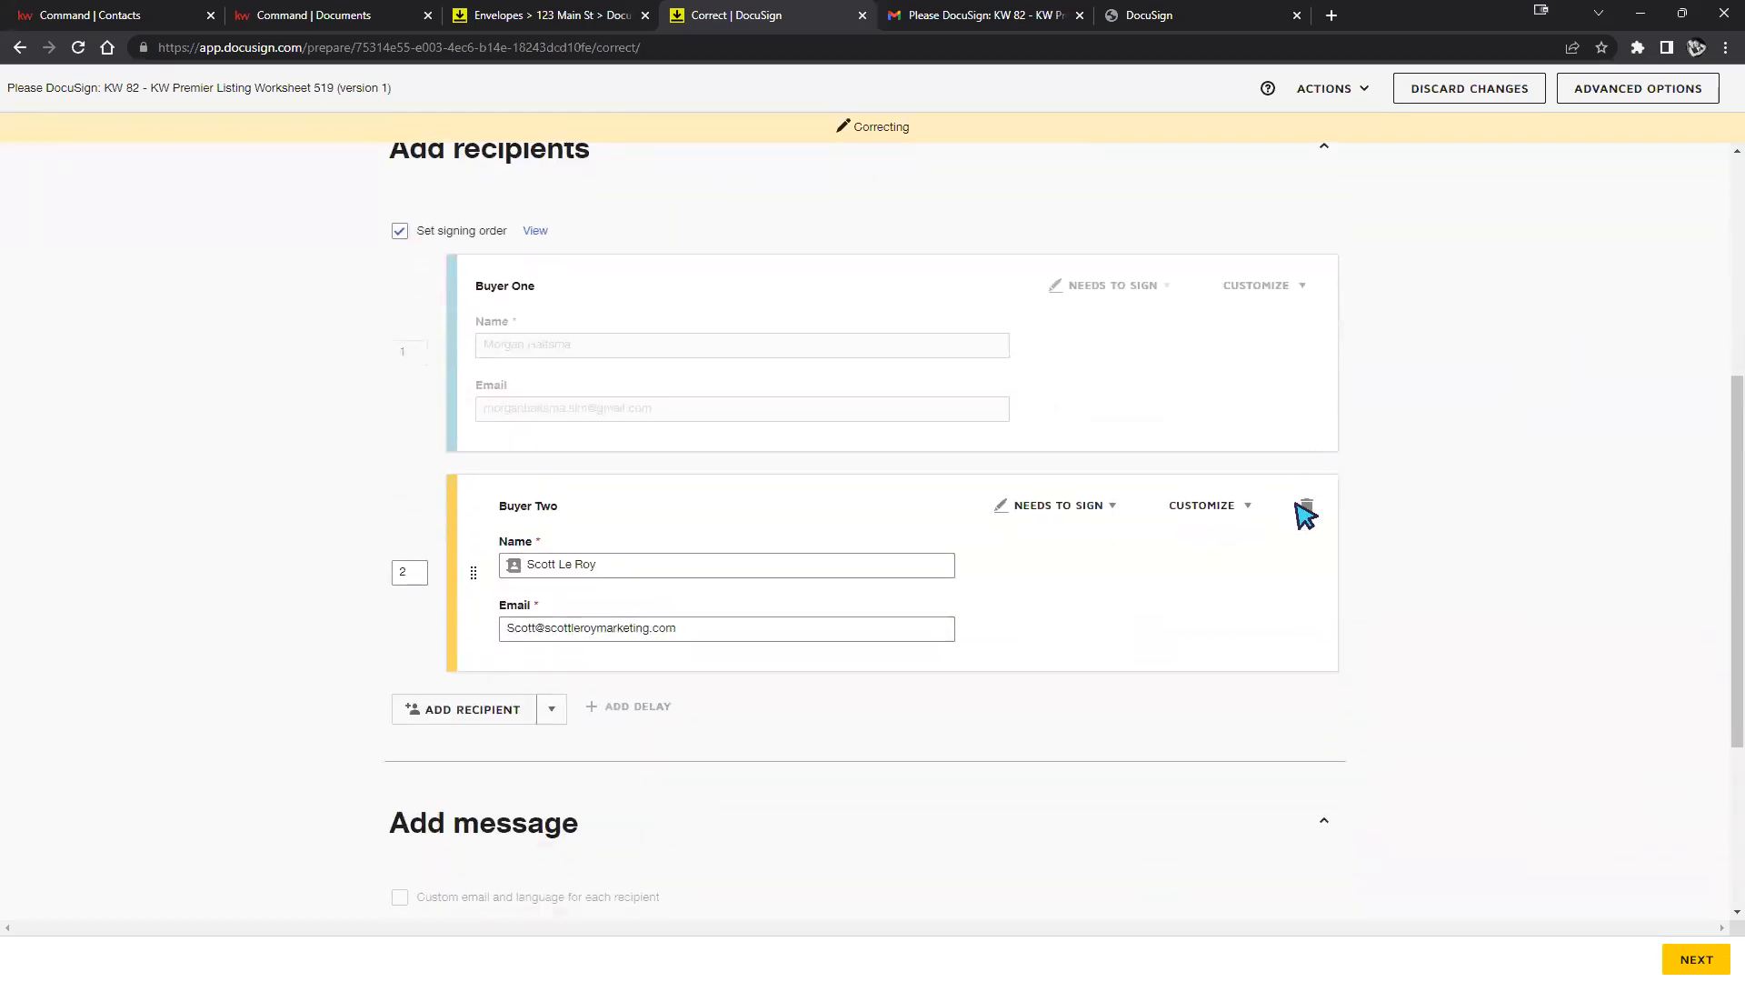
{"action": "left_click", "coordinate": [1306, 509]}
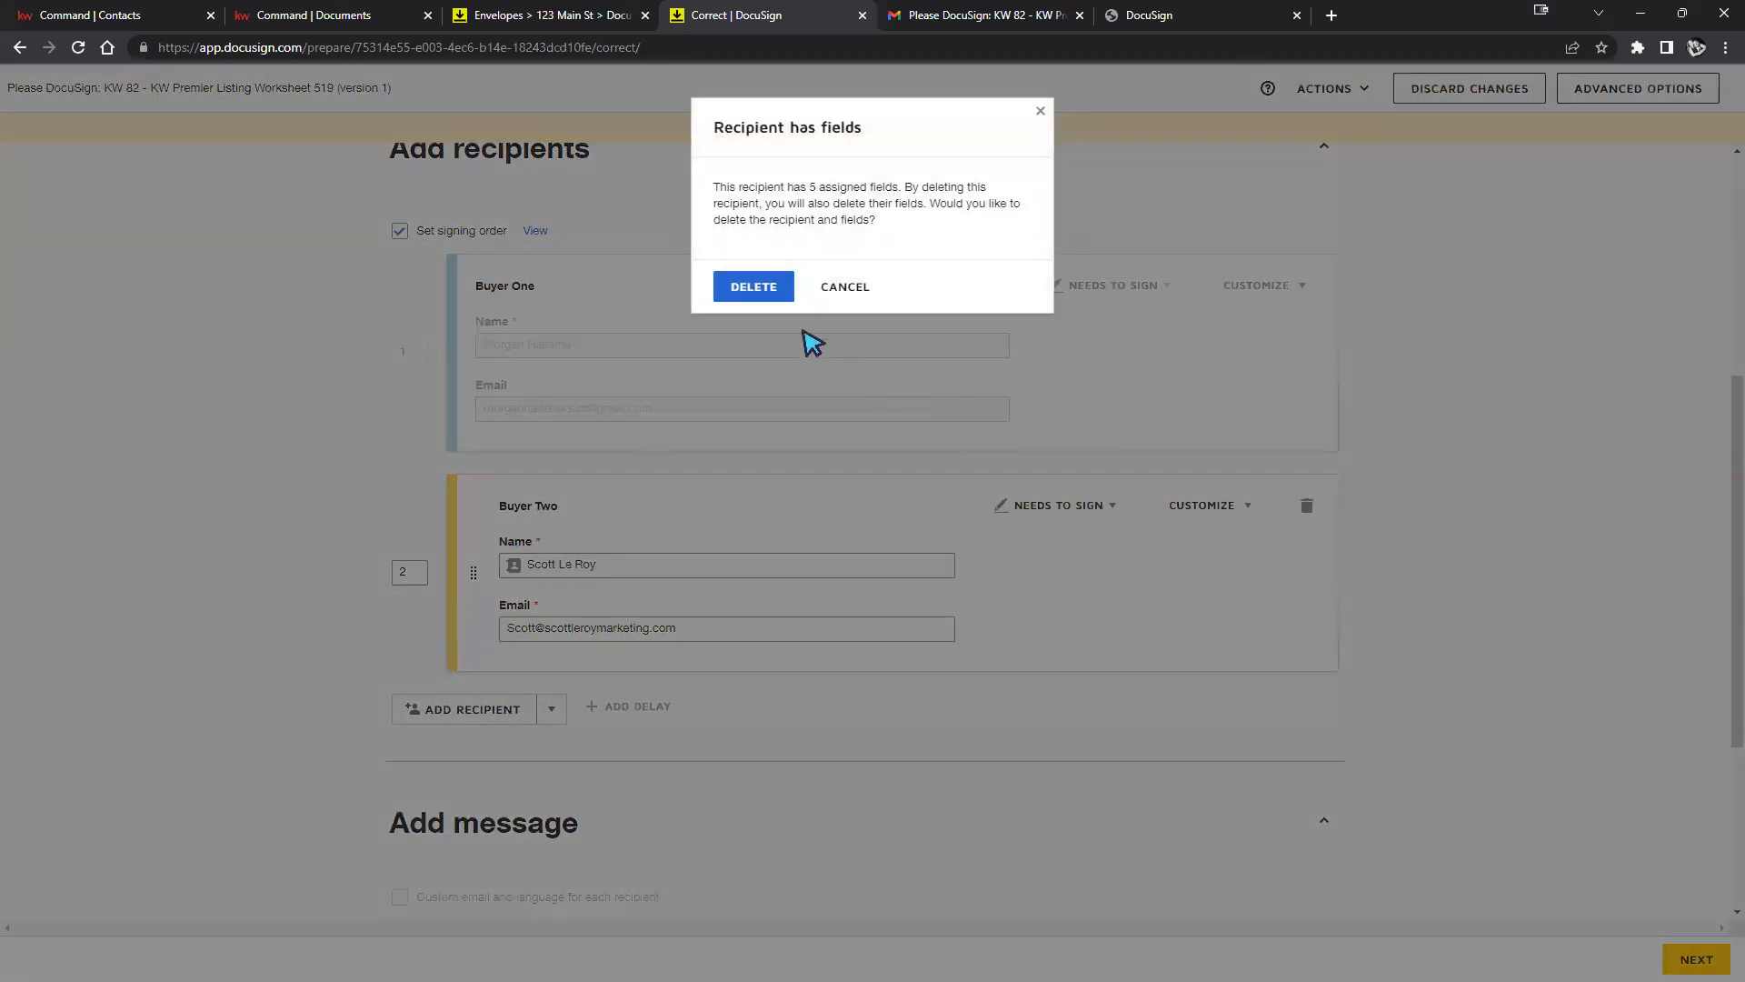
{"action": "left_click", "coordinate": [753, 287]}
{"action": "scroll", "coordinate": [1043, 421], "scroll_direction": "up", "scroll_amount": 5}
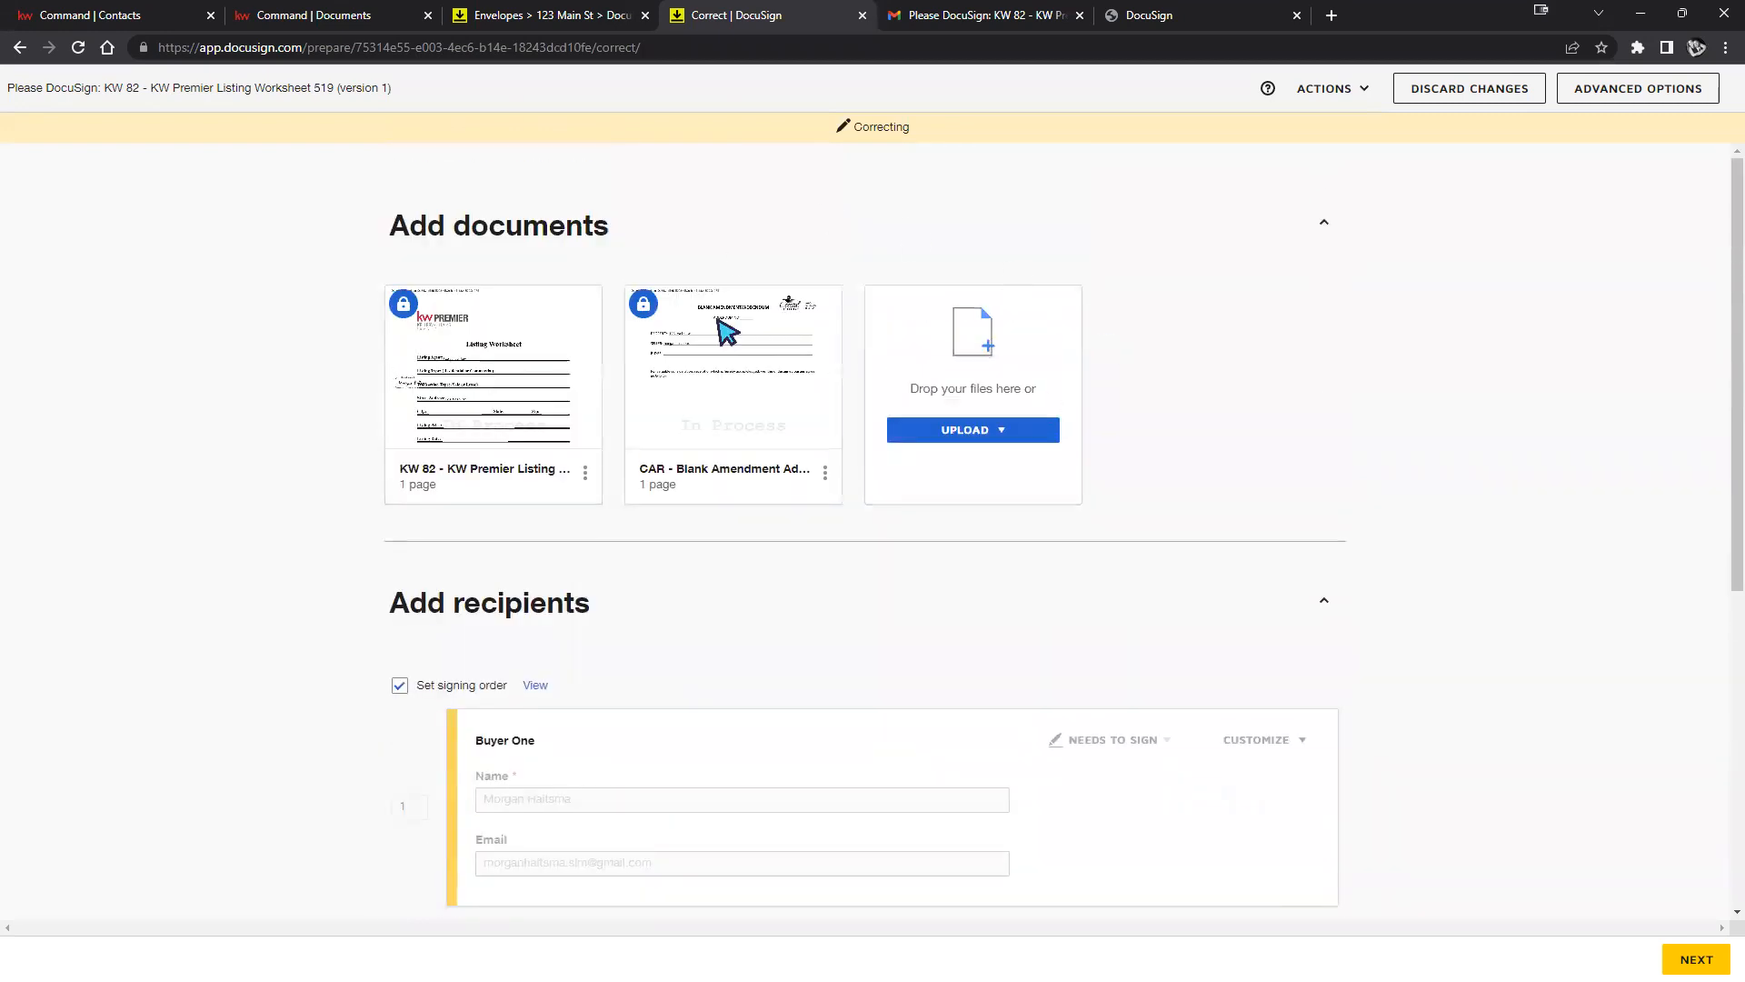
{"action": "scroll", "coordinate": [1309, 611], "scroll_direction": "down", "scroll_amount": 3}
{"action": "scroll", "coordinate": [1388, 573], "scroll_direction": "down", "scroll_amount": 3}
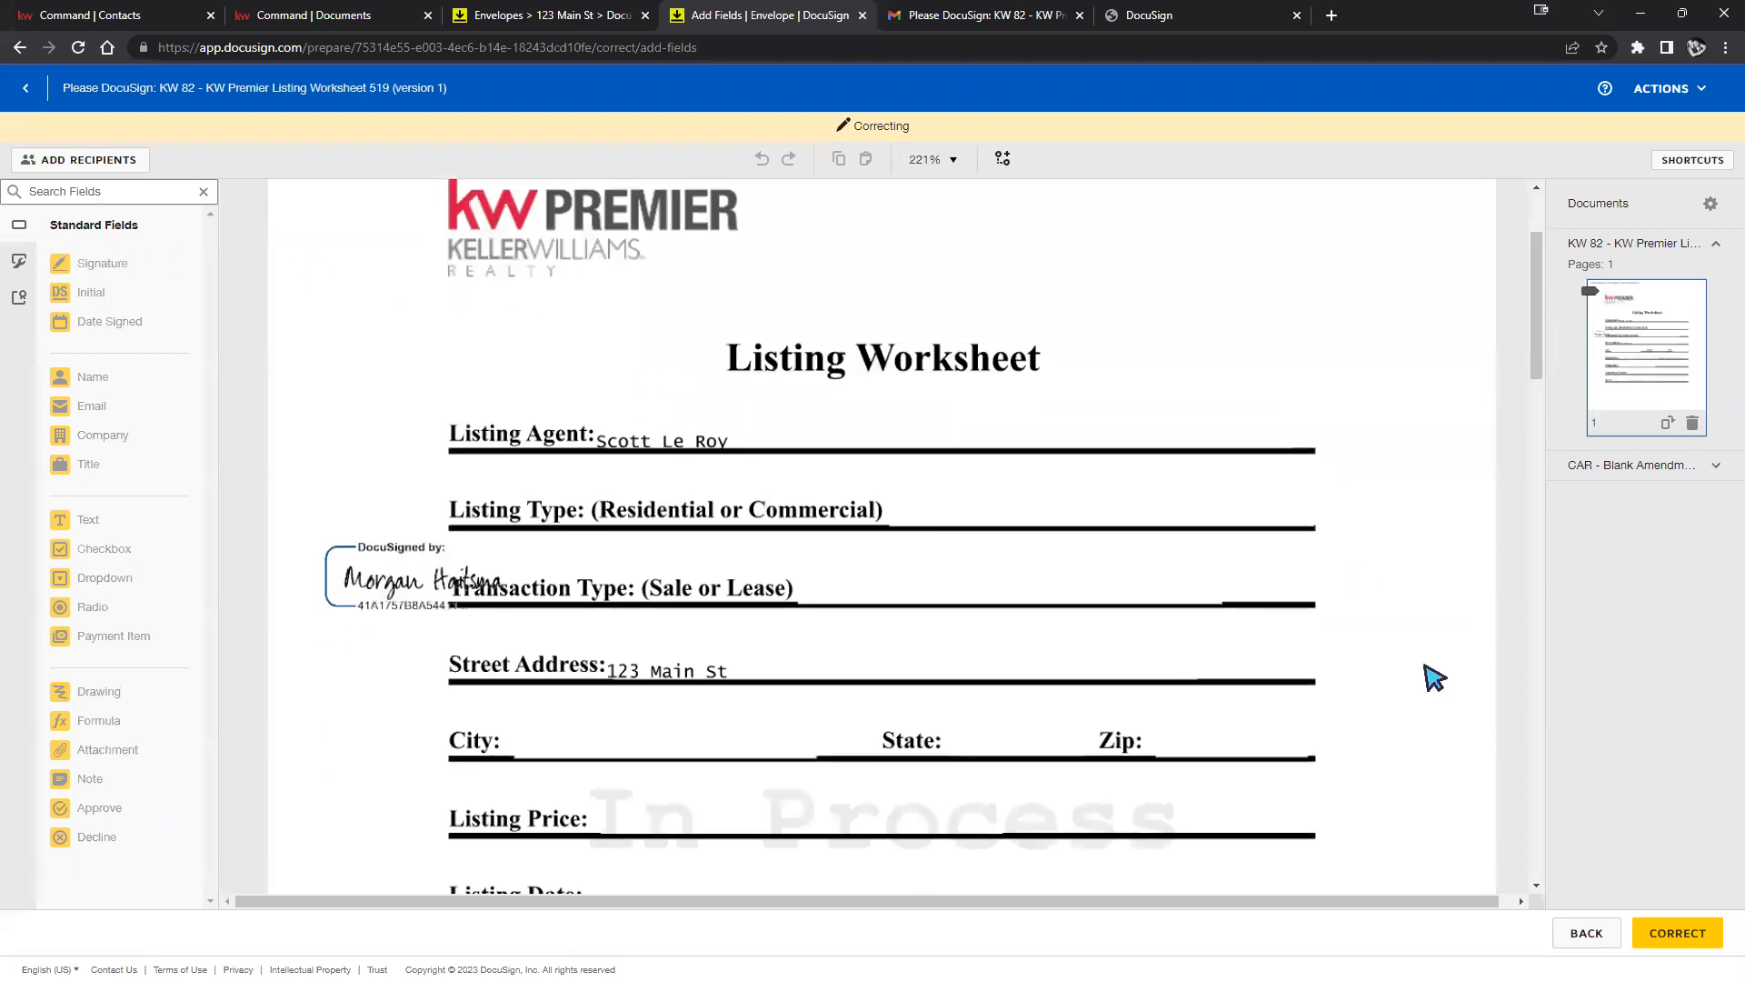
{"action": "left_click", "coordinate": [1664, 946]}
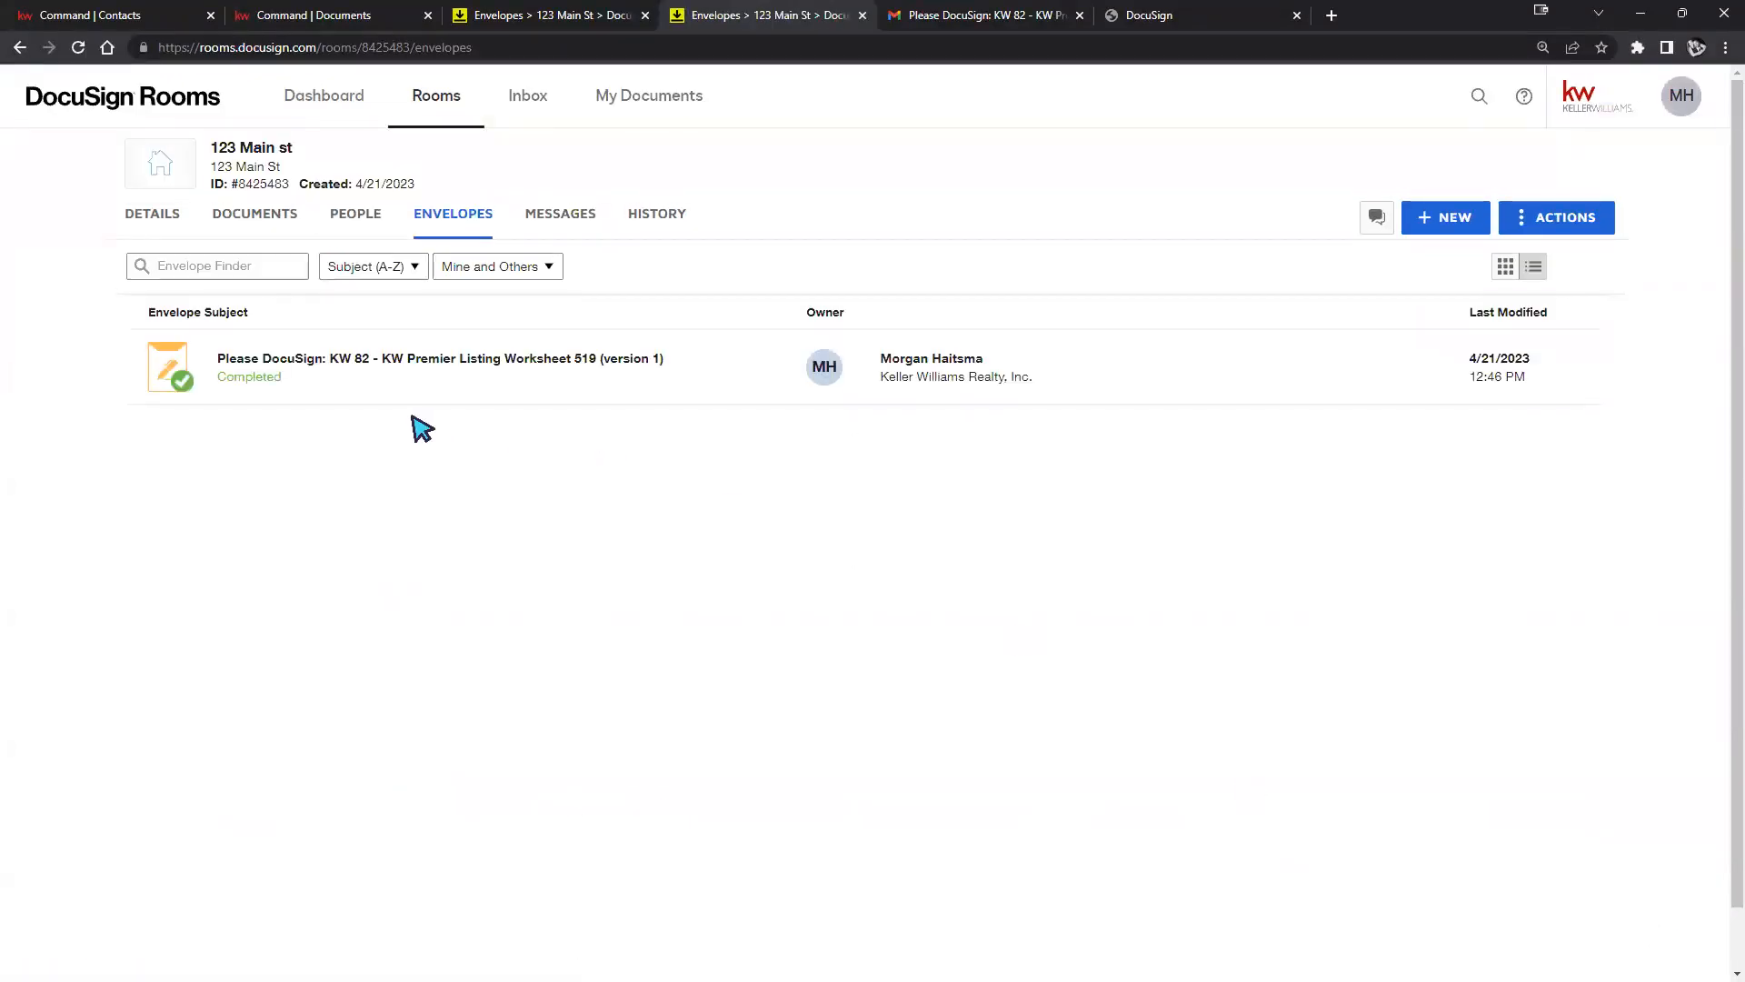
Check the completed listing worksheet envelope, then view the 123 Main st room's documents.
{"action": "left_click", "coordinate": [271, 385]}
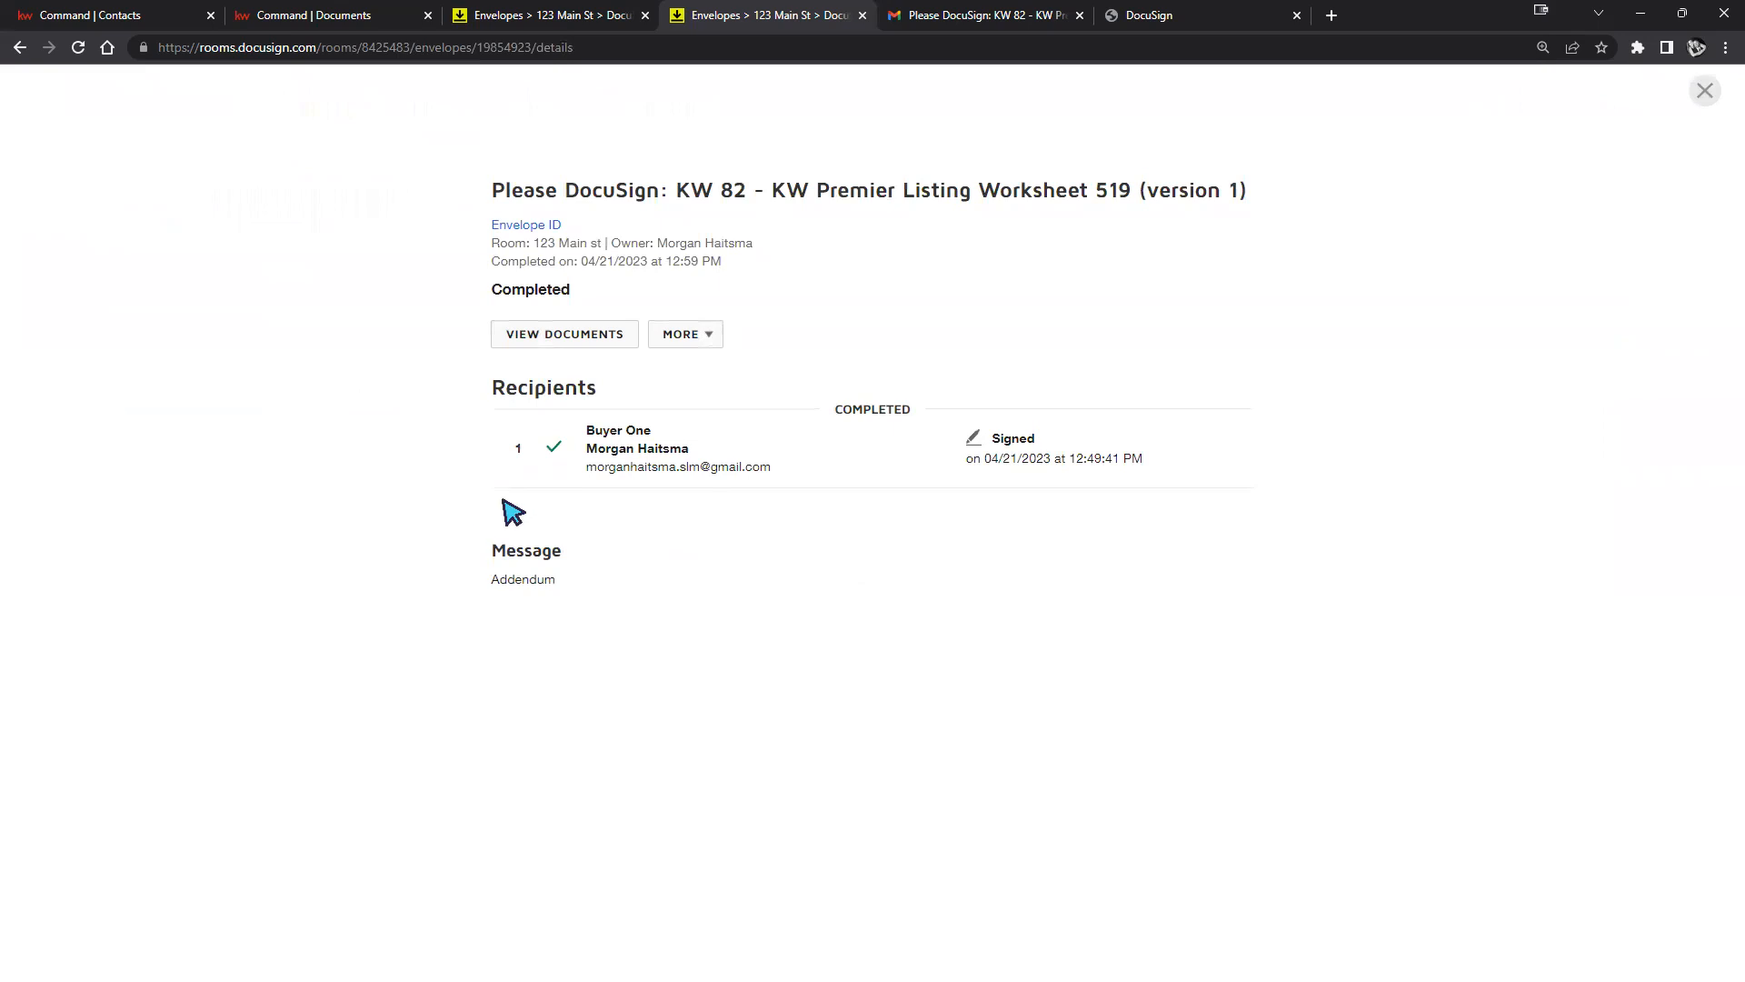
{"action": "left_click", "coordinate": [1705, 90]}
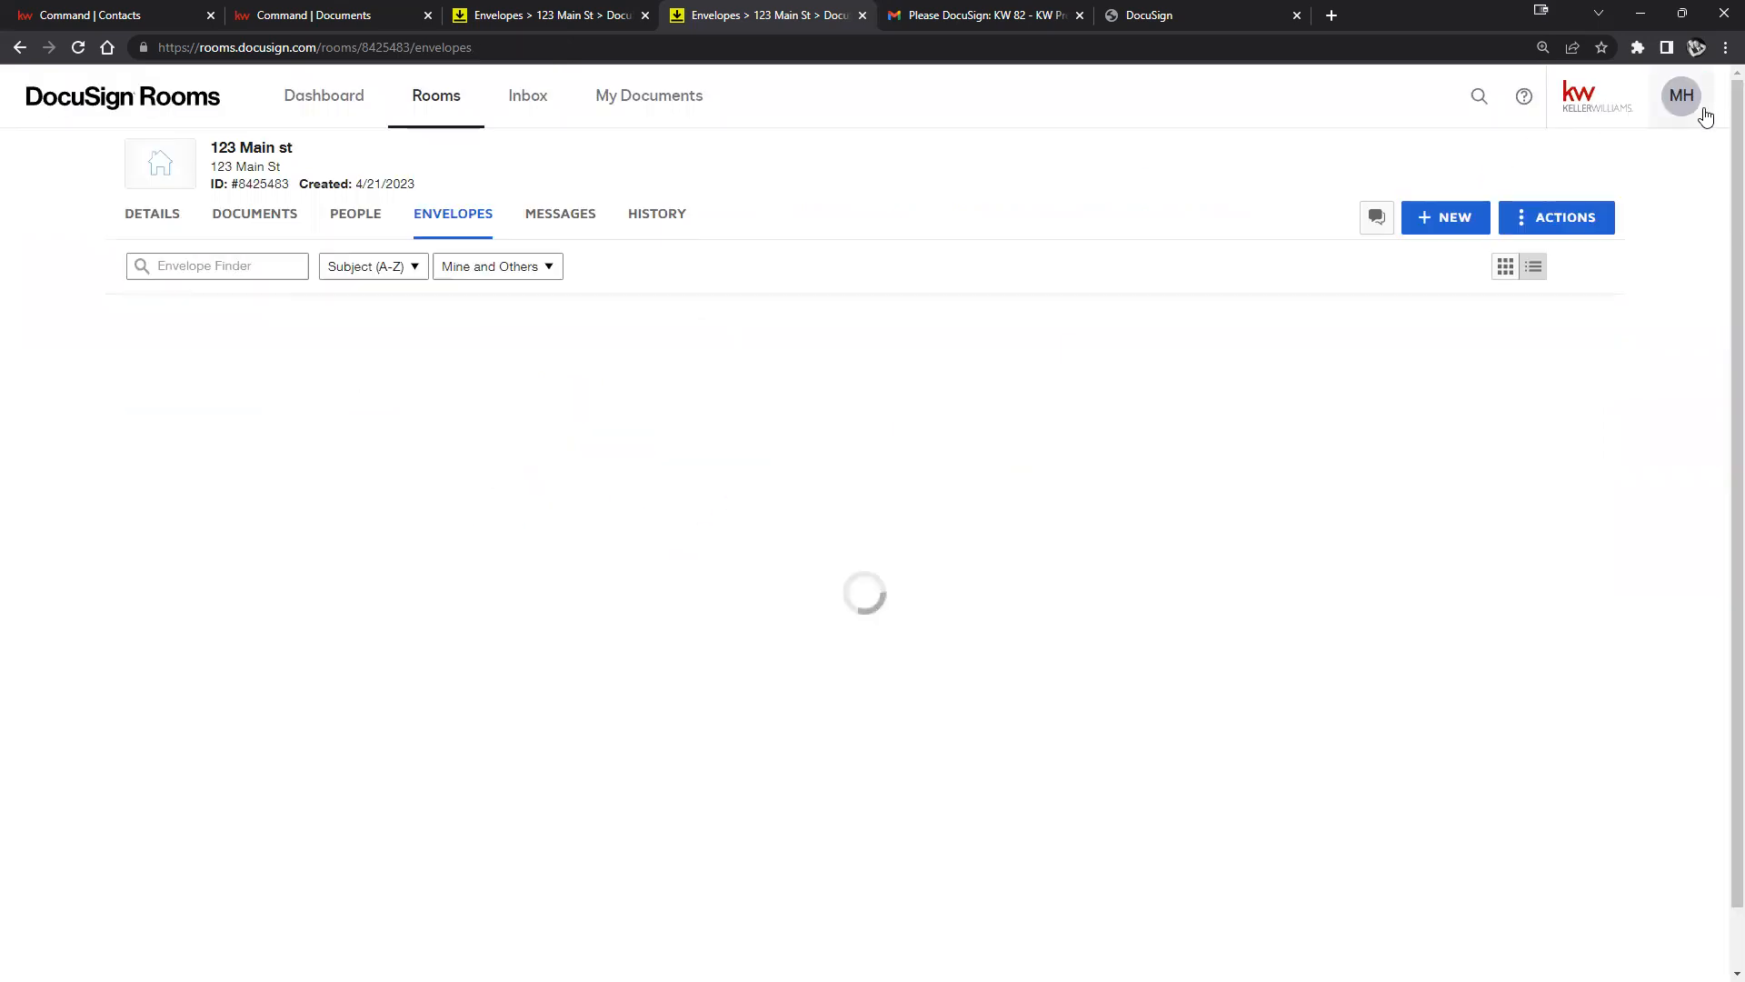
{"action": "left_click", "coordinate": [252, 218]}
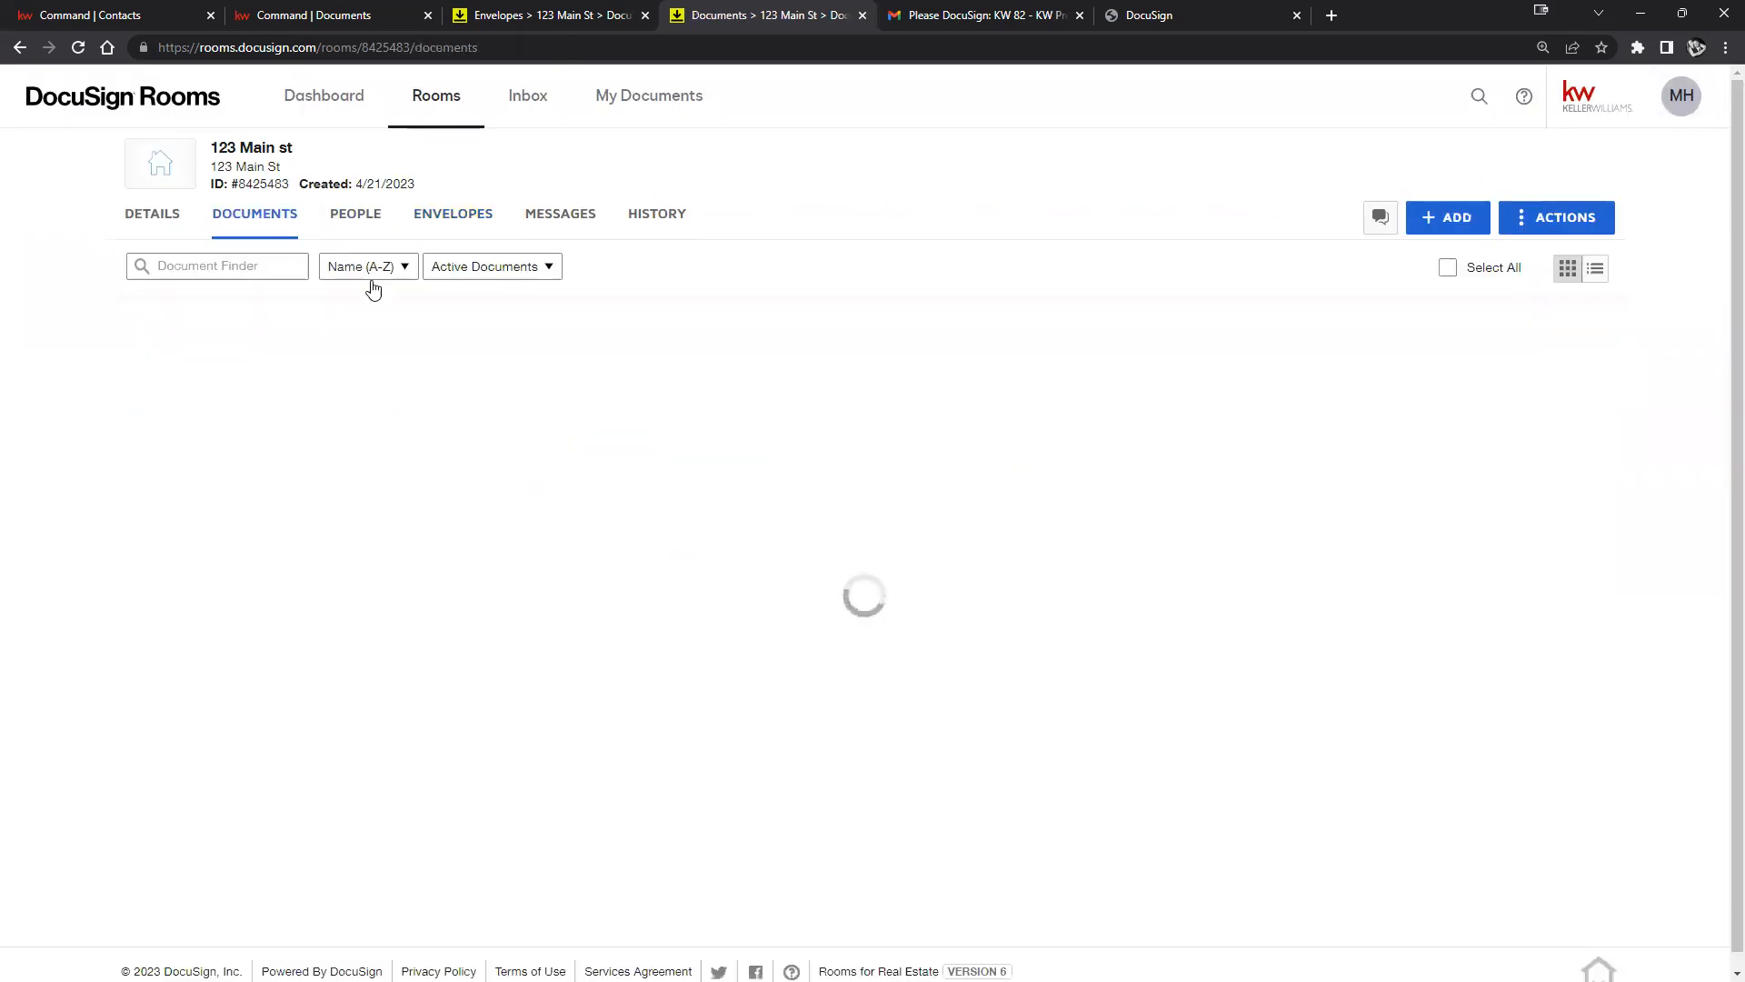
{"action": "scroll", "coordinate": [1000, 492], "scroll_direction": "down", "scroll_amount": 3}
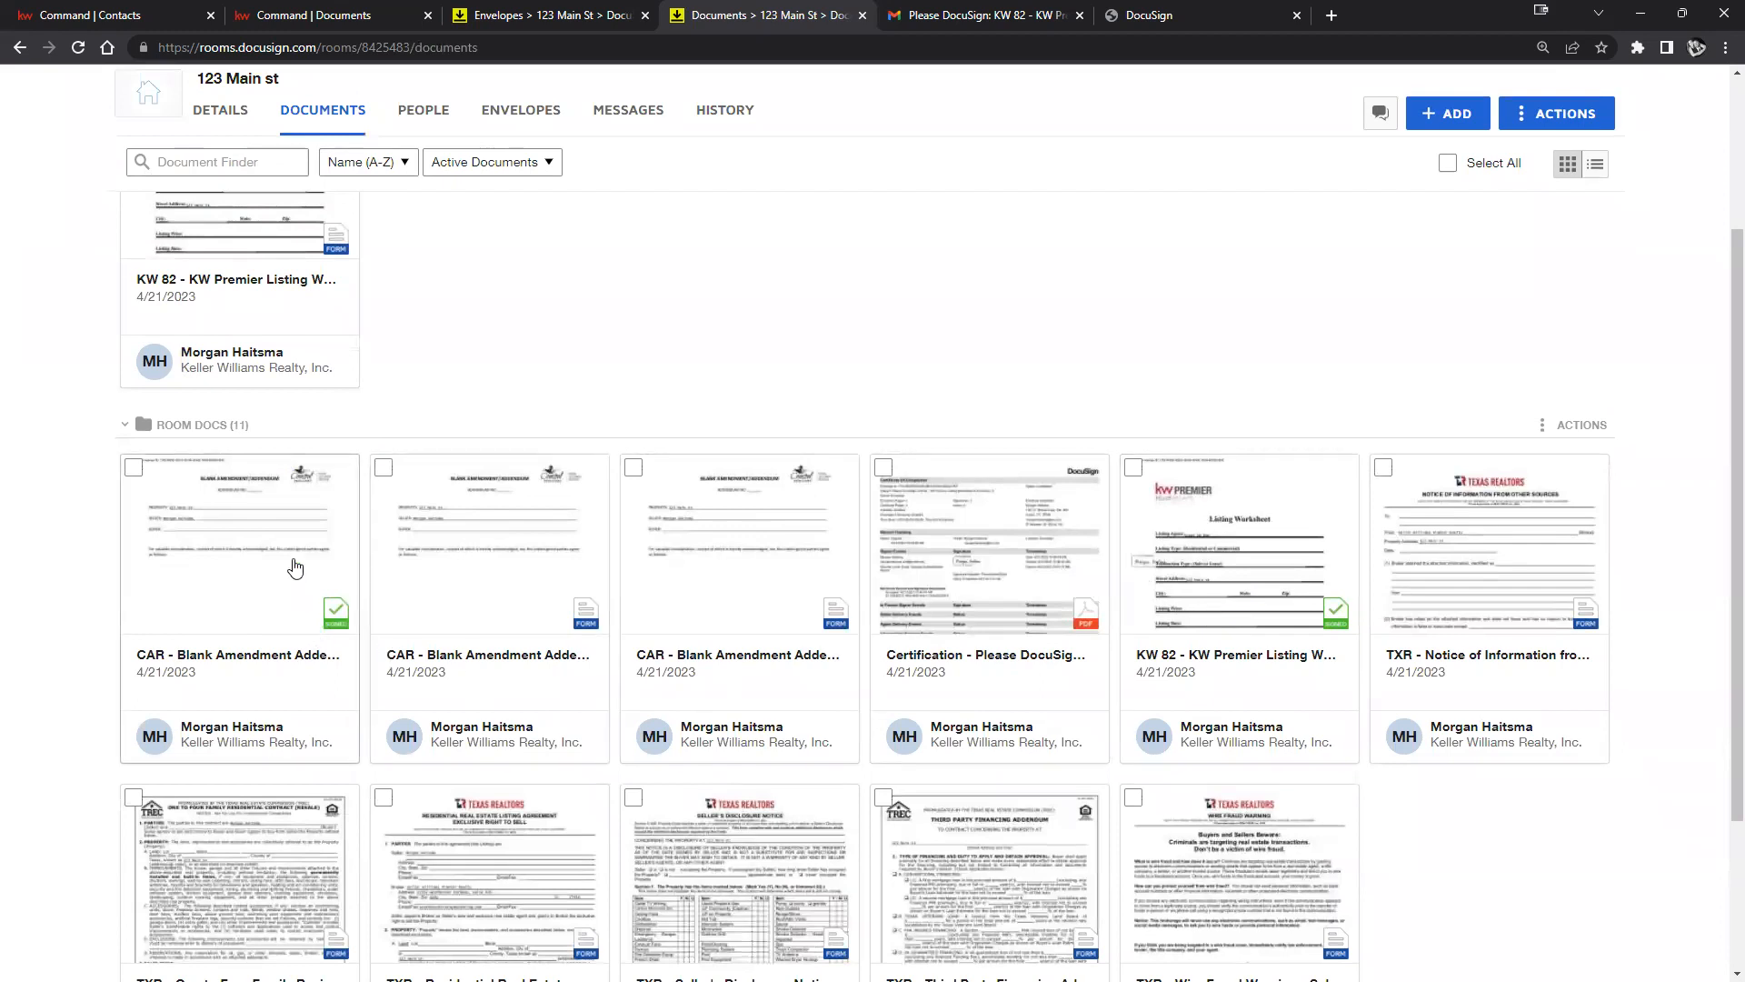
Move the signed Blank Amendment and KW 82 into Signed Docs, returning the unsigned form to Room Docs.
{"action": "left_click_drag", "start_coordinate": [261, 612], "coordinate": [491, 327]}
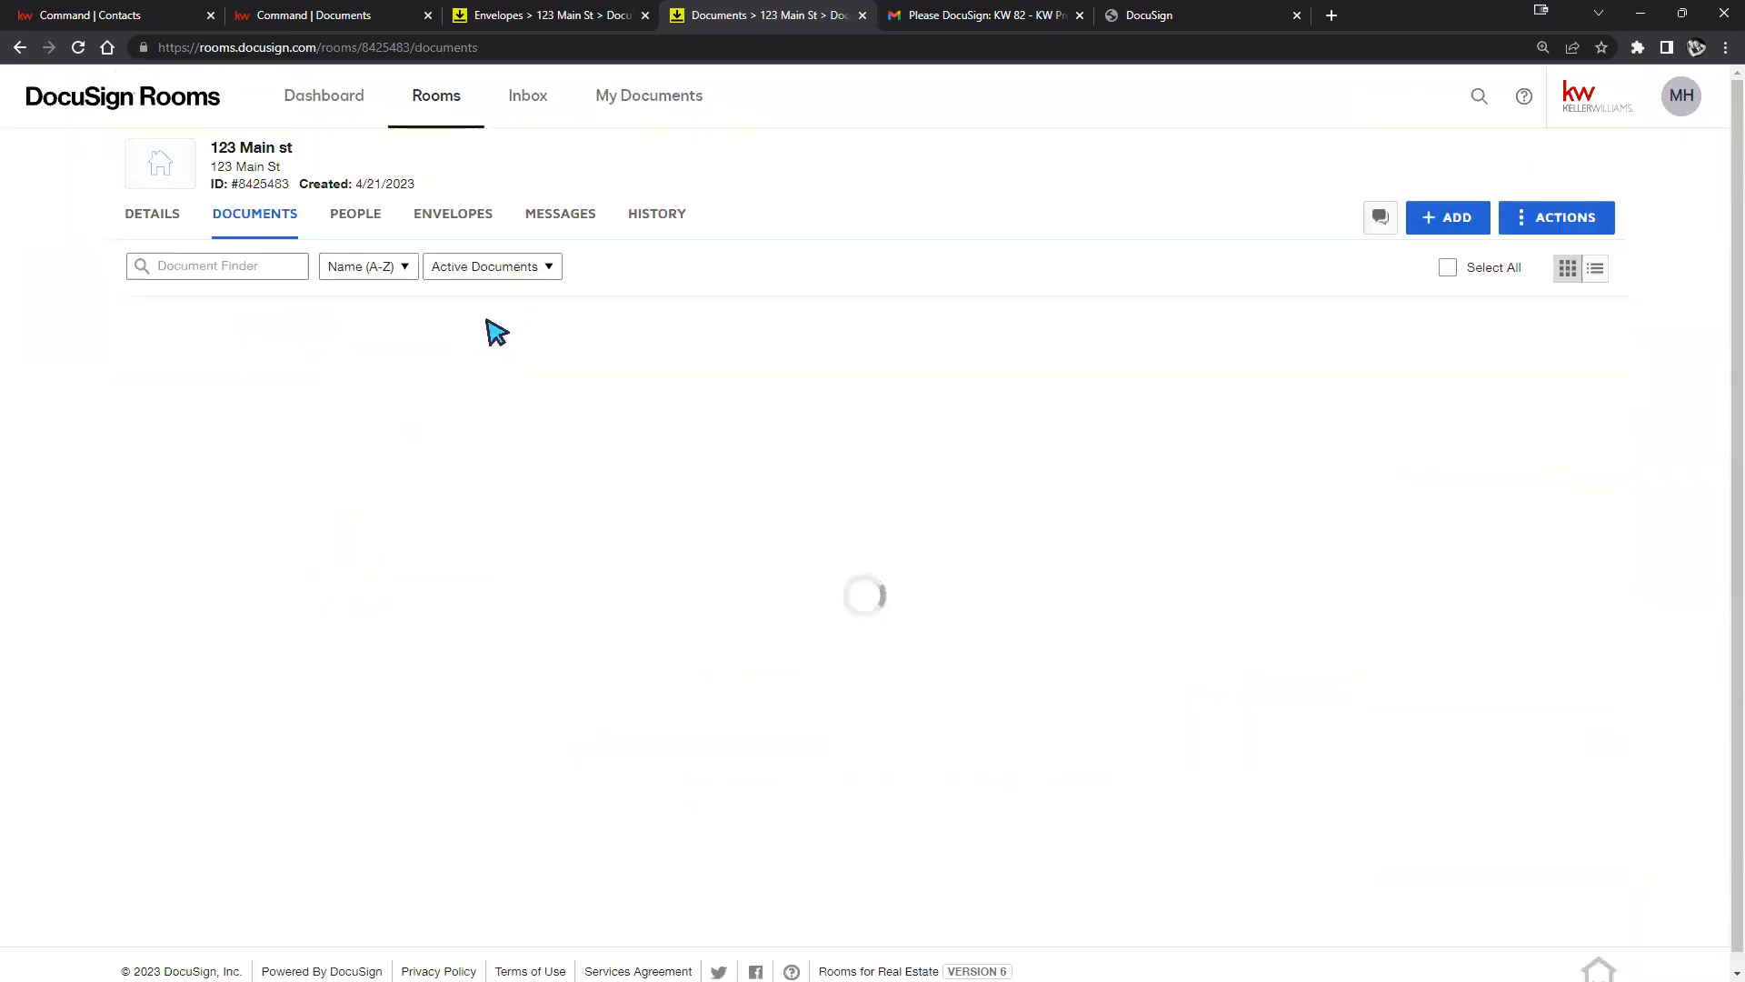
{"action": "left_click_drag", "start_coordinate": [1082, 654], "coordinate": [985, 346]}
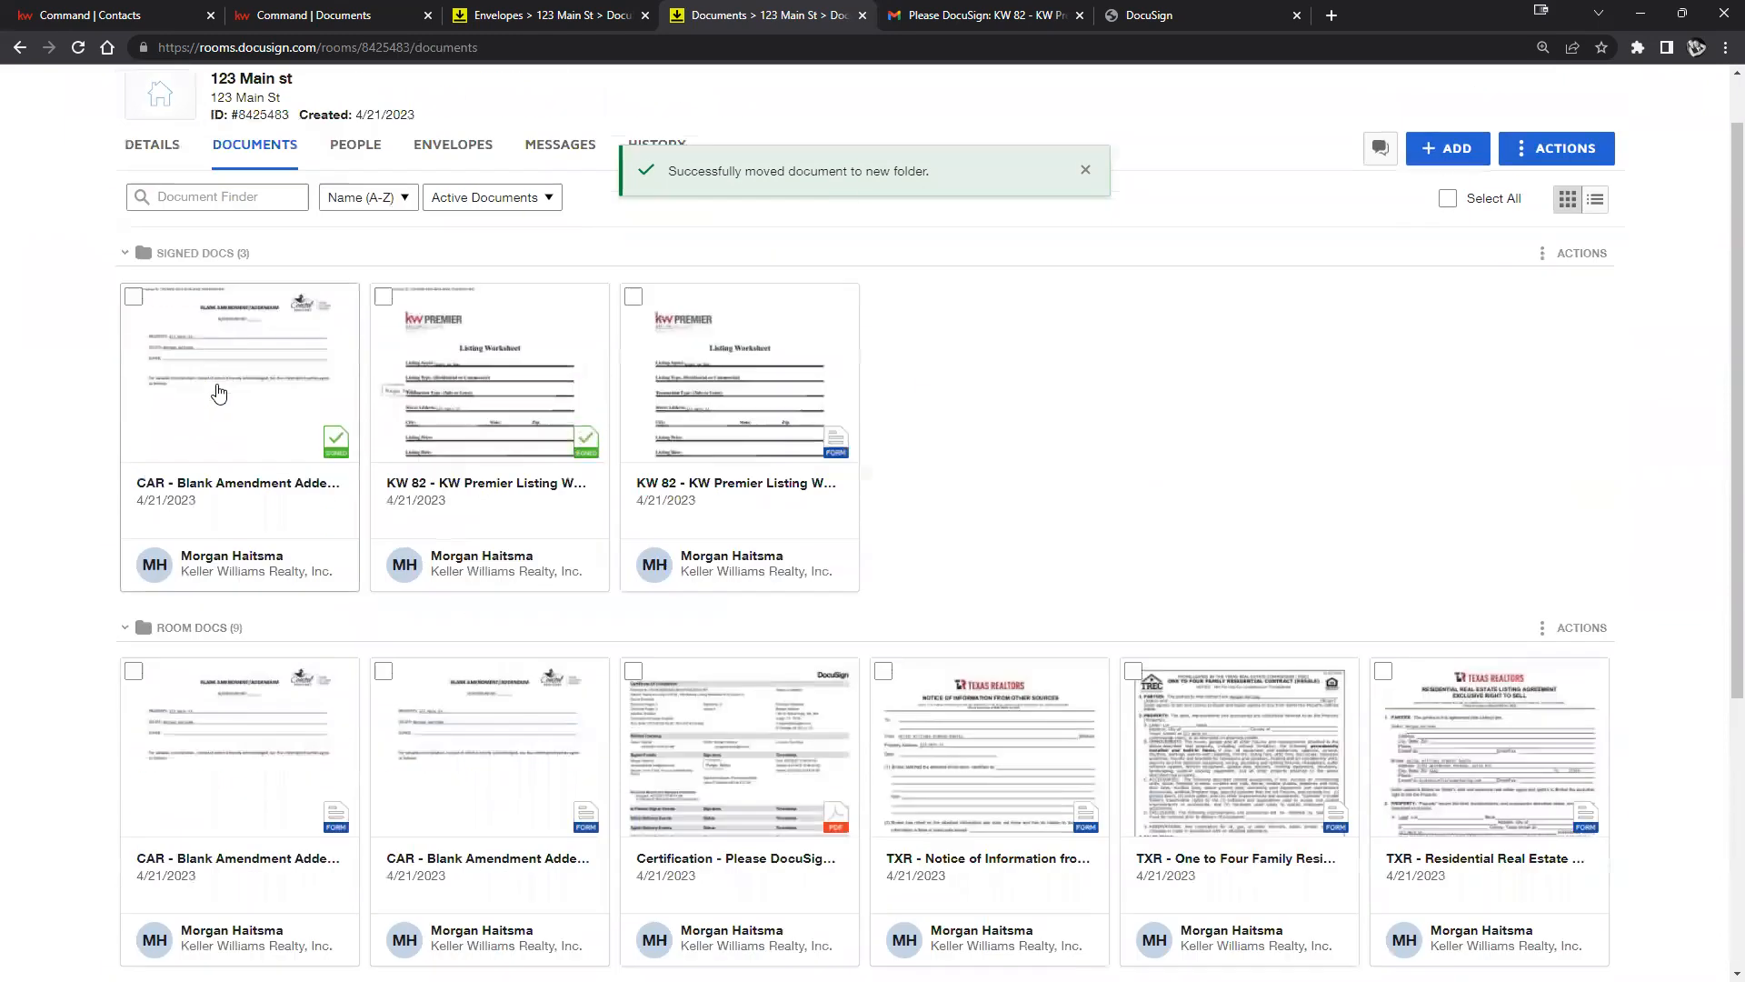
{"action": "scroll", "coordinate": [923, 460], "scroll_direction": "down", "scroll_amount": 1}
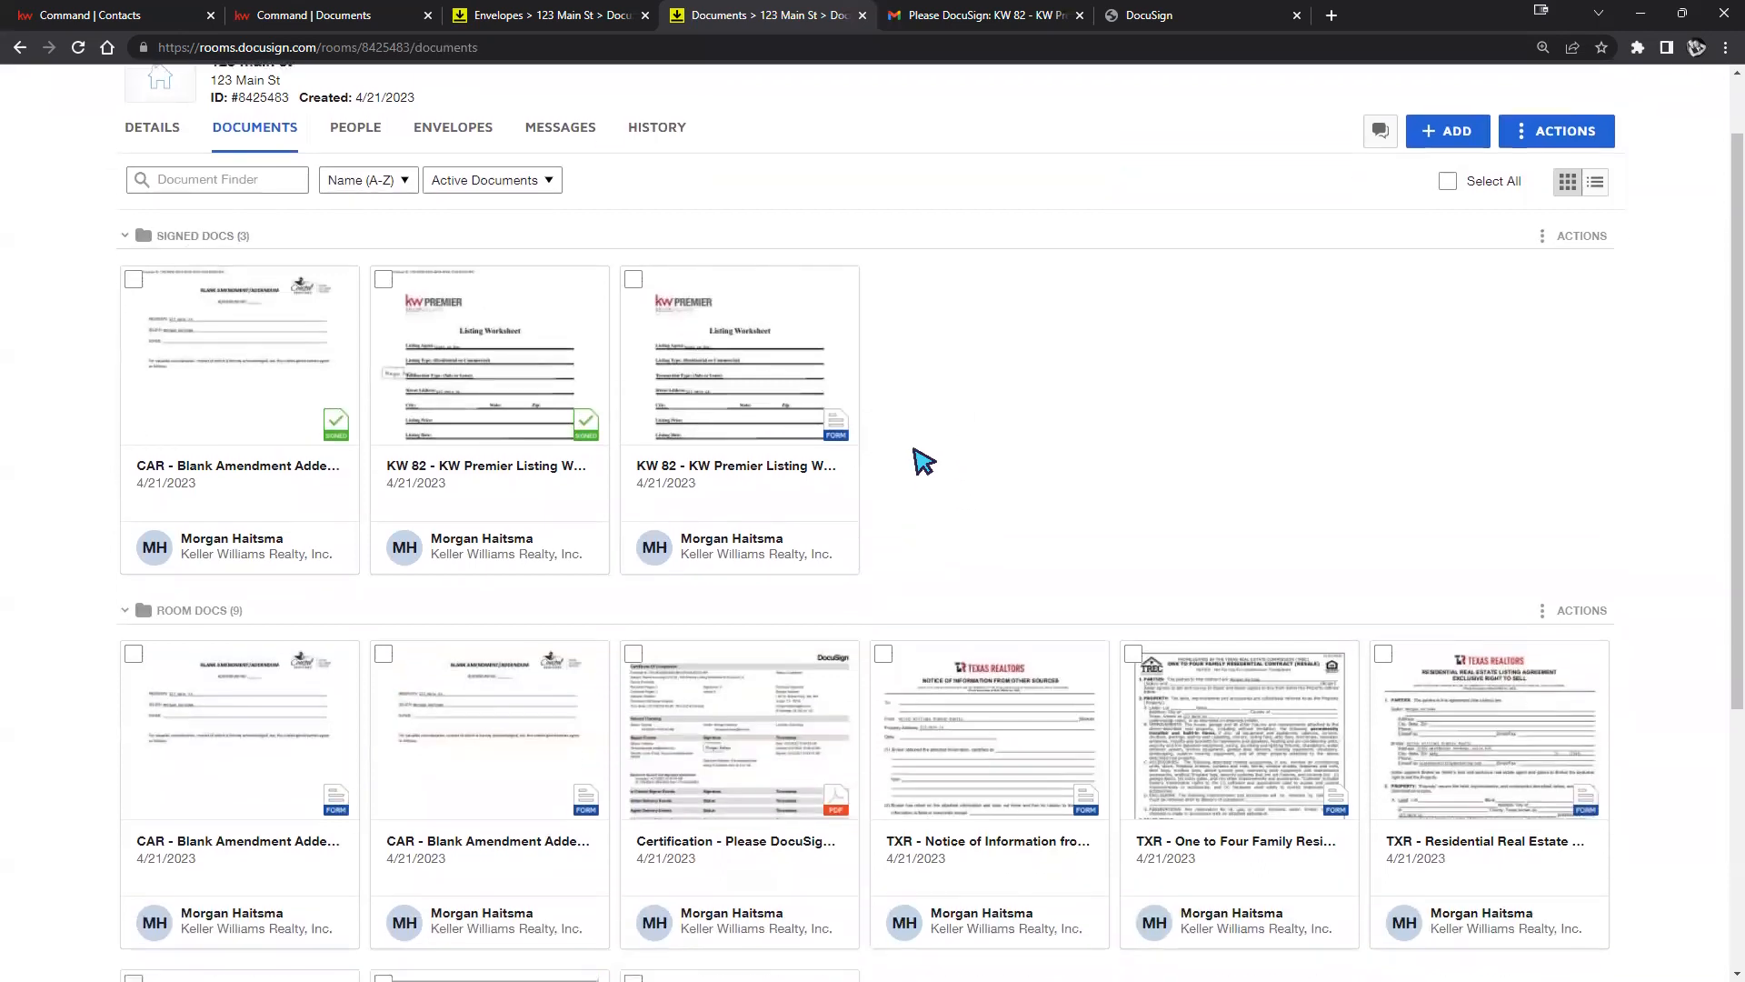
{"action": "left_click_drag", "start_coordinate": [775, 385], "coordinate": [350, 751]}
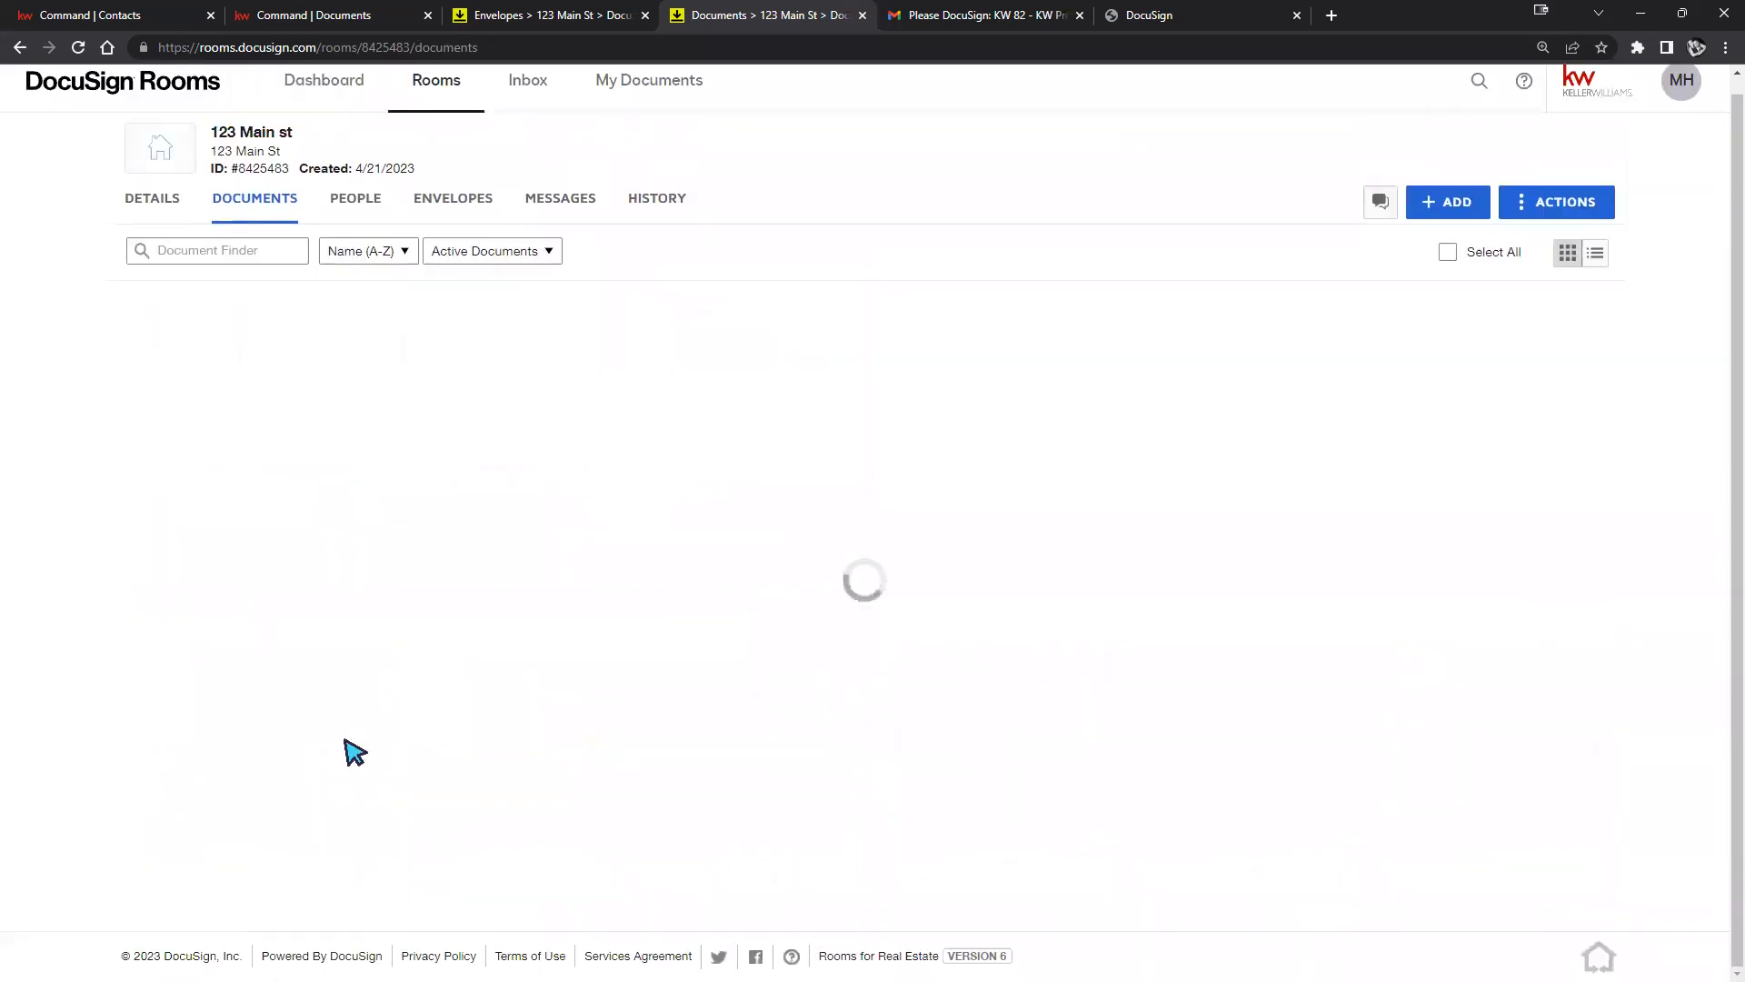
{"action": "scroll", "coordinate": [744, 468], "scroll_direction": "up", "scroll_amount": 1}
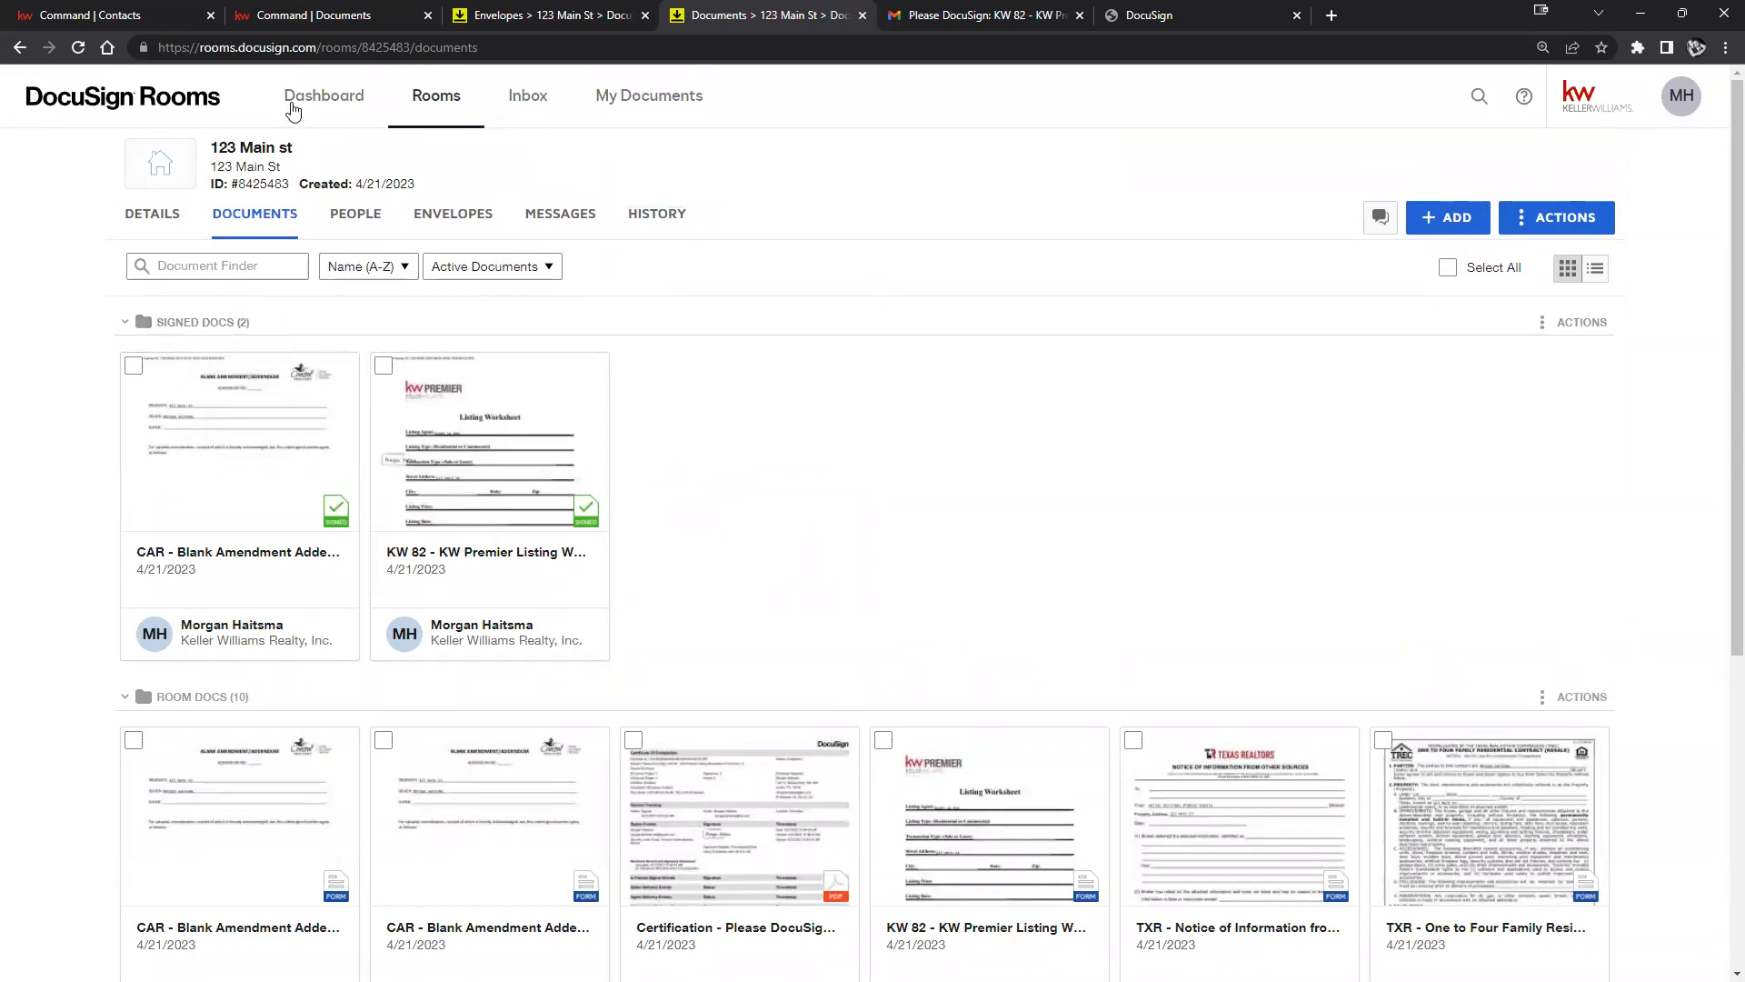
Reload the KW Command documents page and set the working folder to Signed Docs.
{"action": "left_click", "coordinate": [309, 14]}
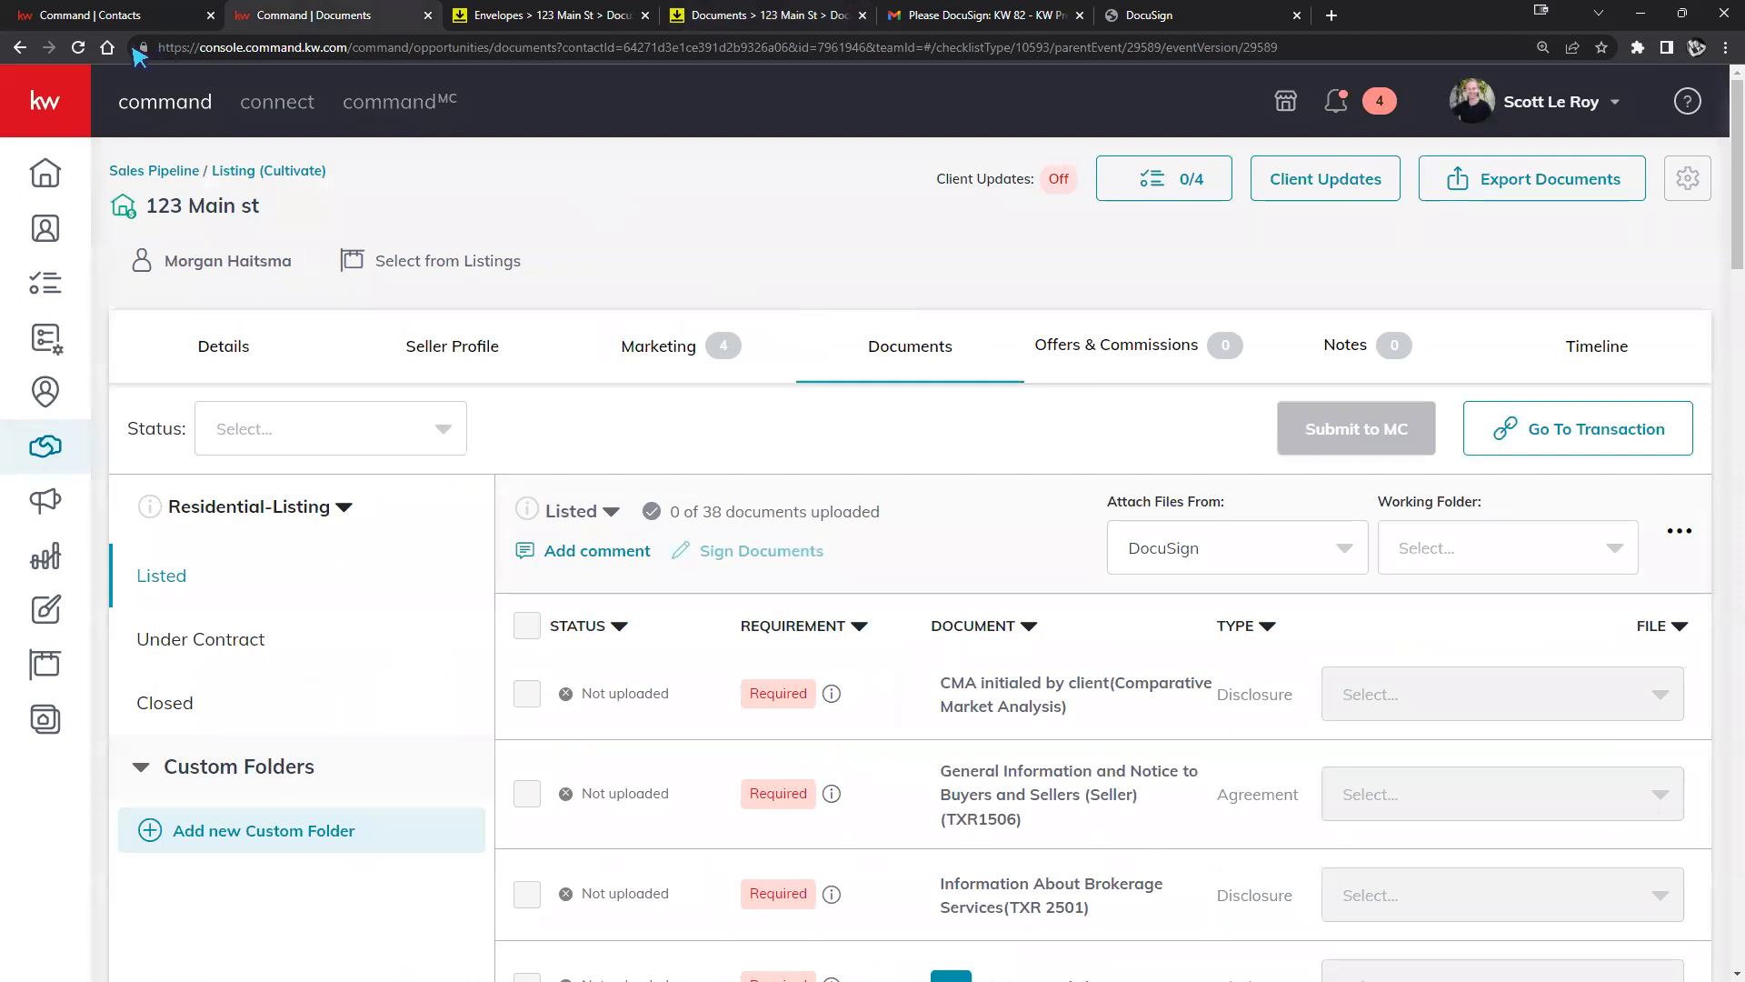
{"action": "left_click", "coordinate": [78, 47]}
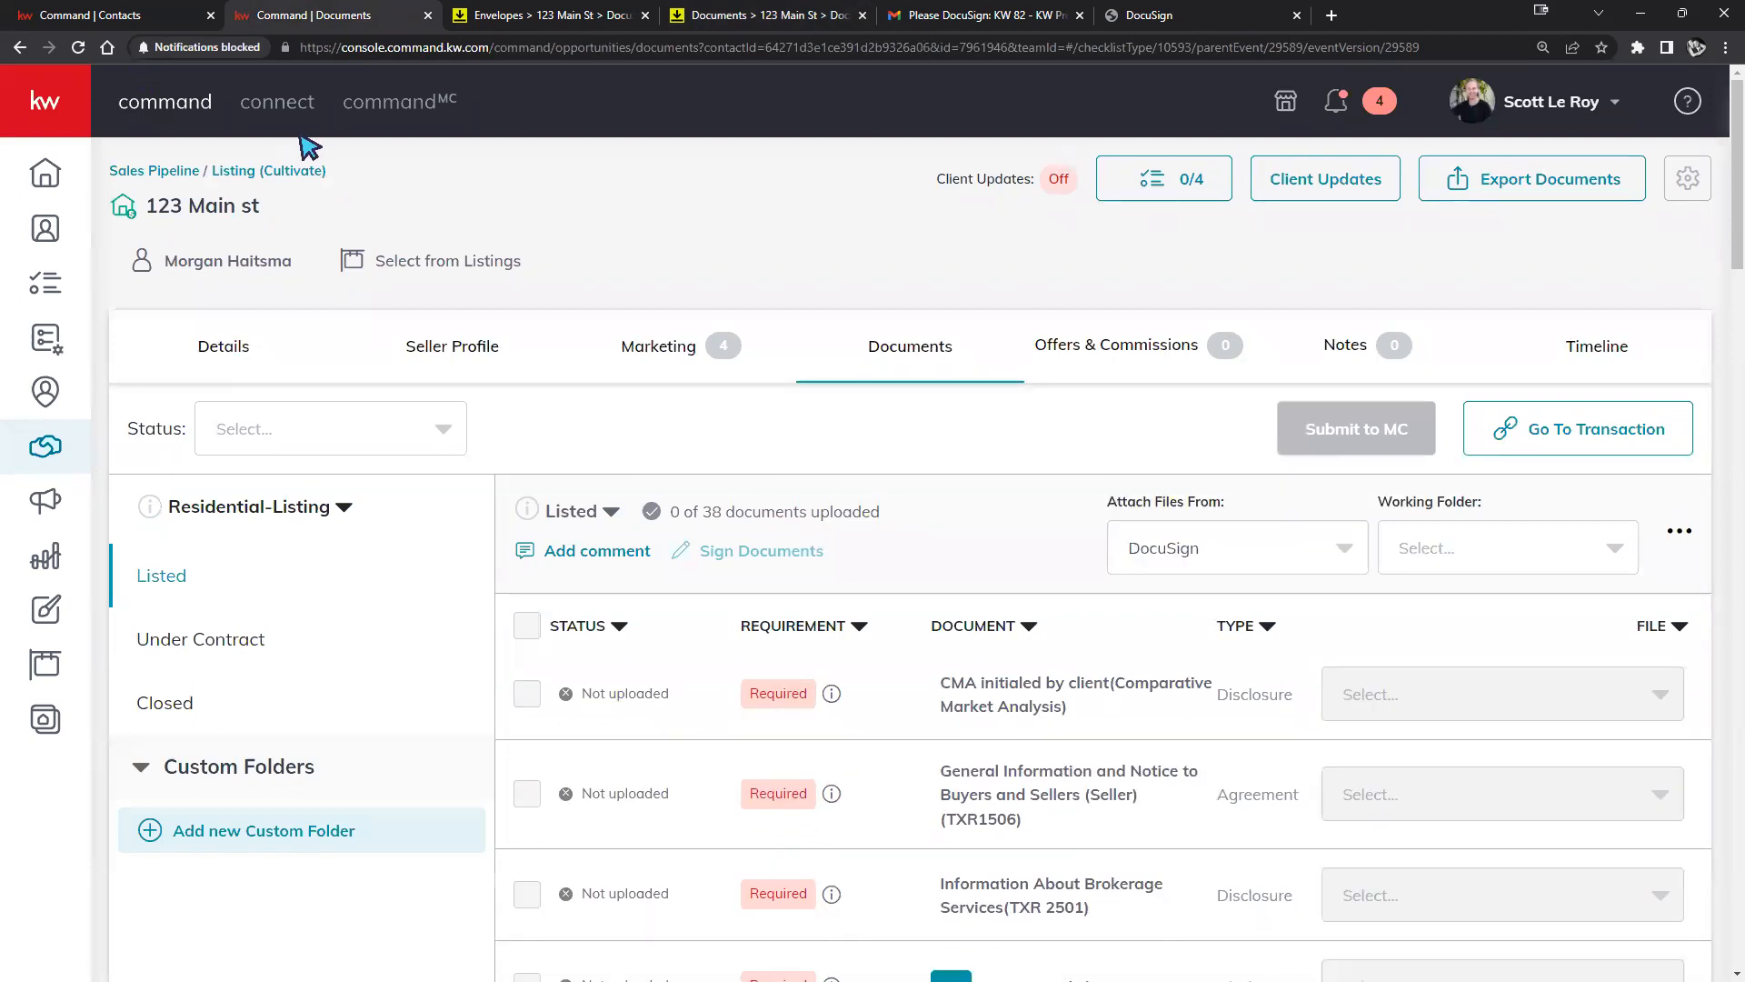
{"action": "left_click", "coordinate": [1555, 545]}
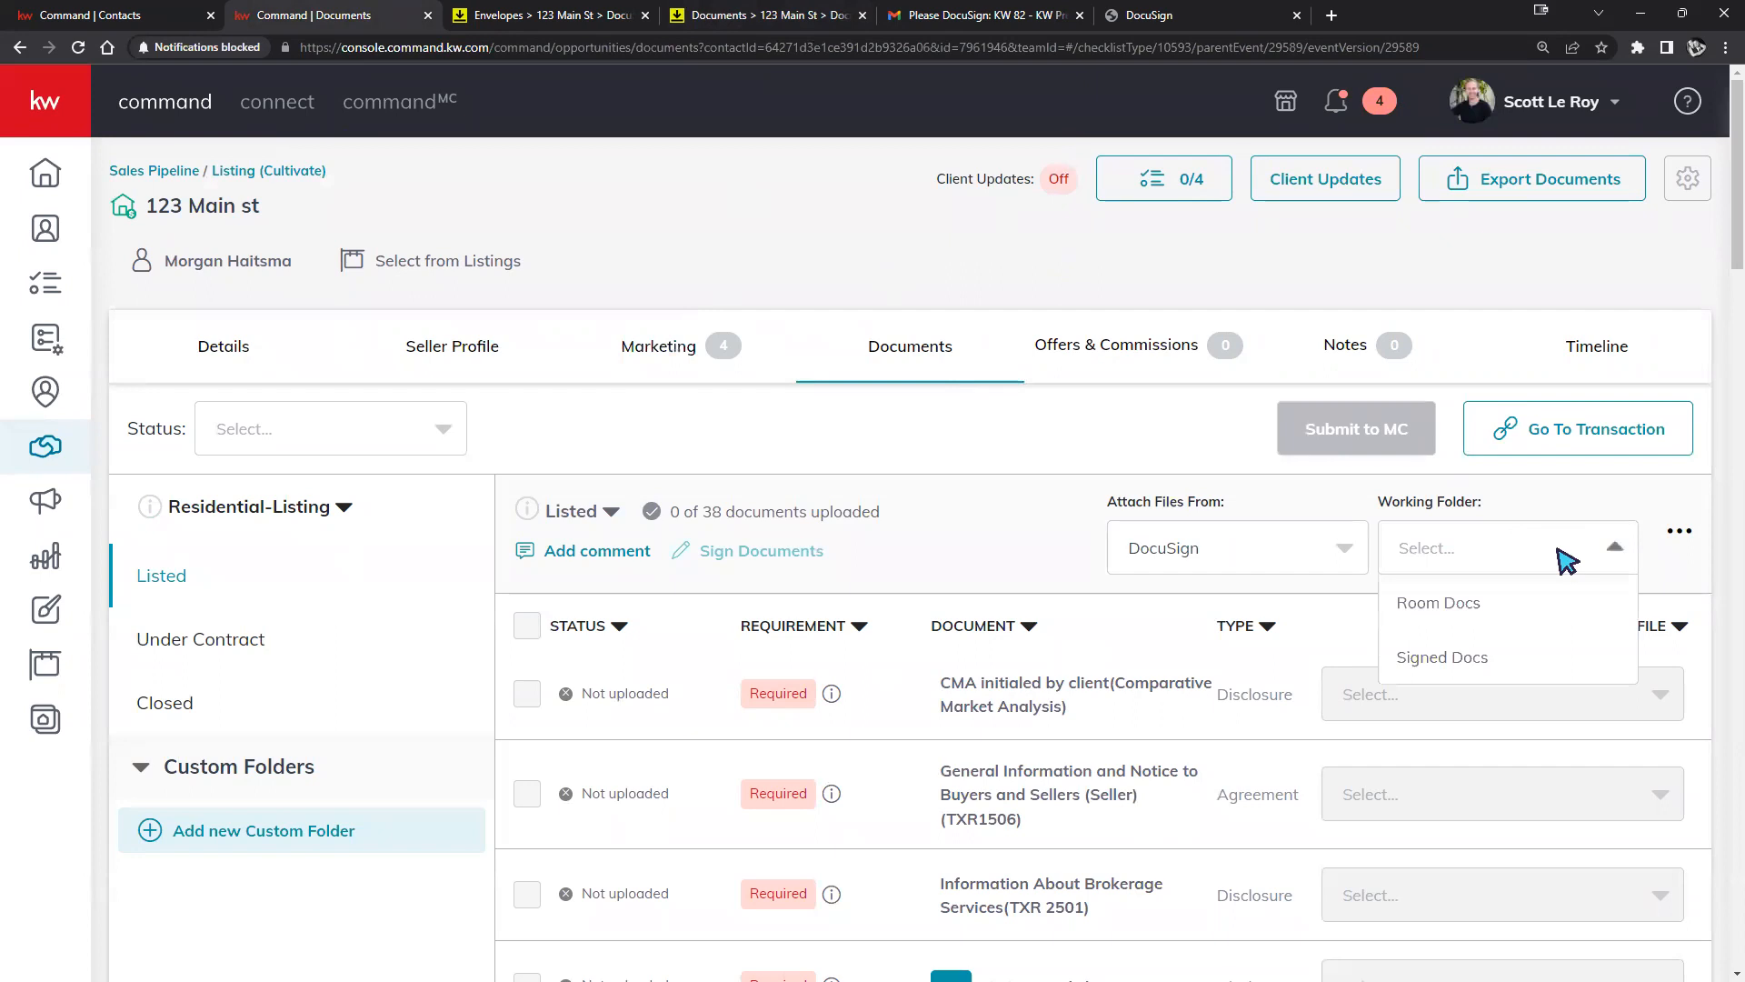
{"action": "left_click", "coordinate": [1423, 664]}
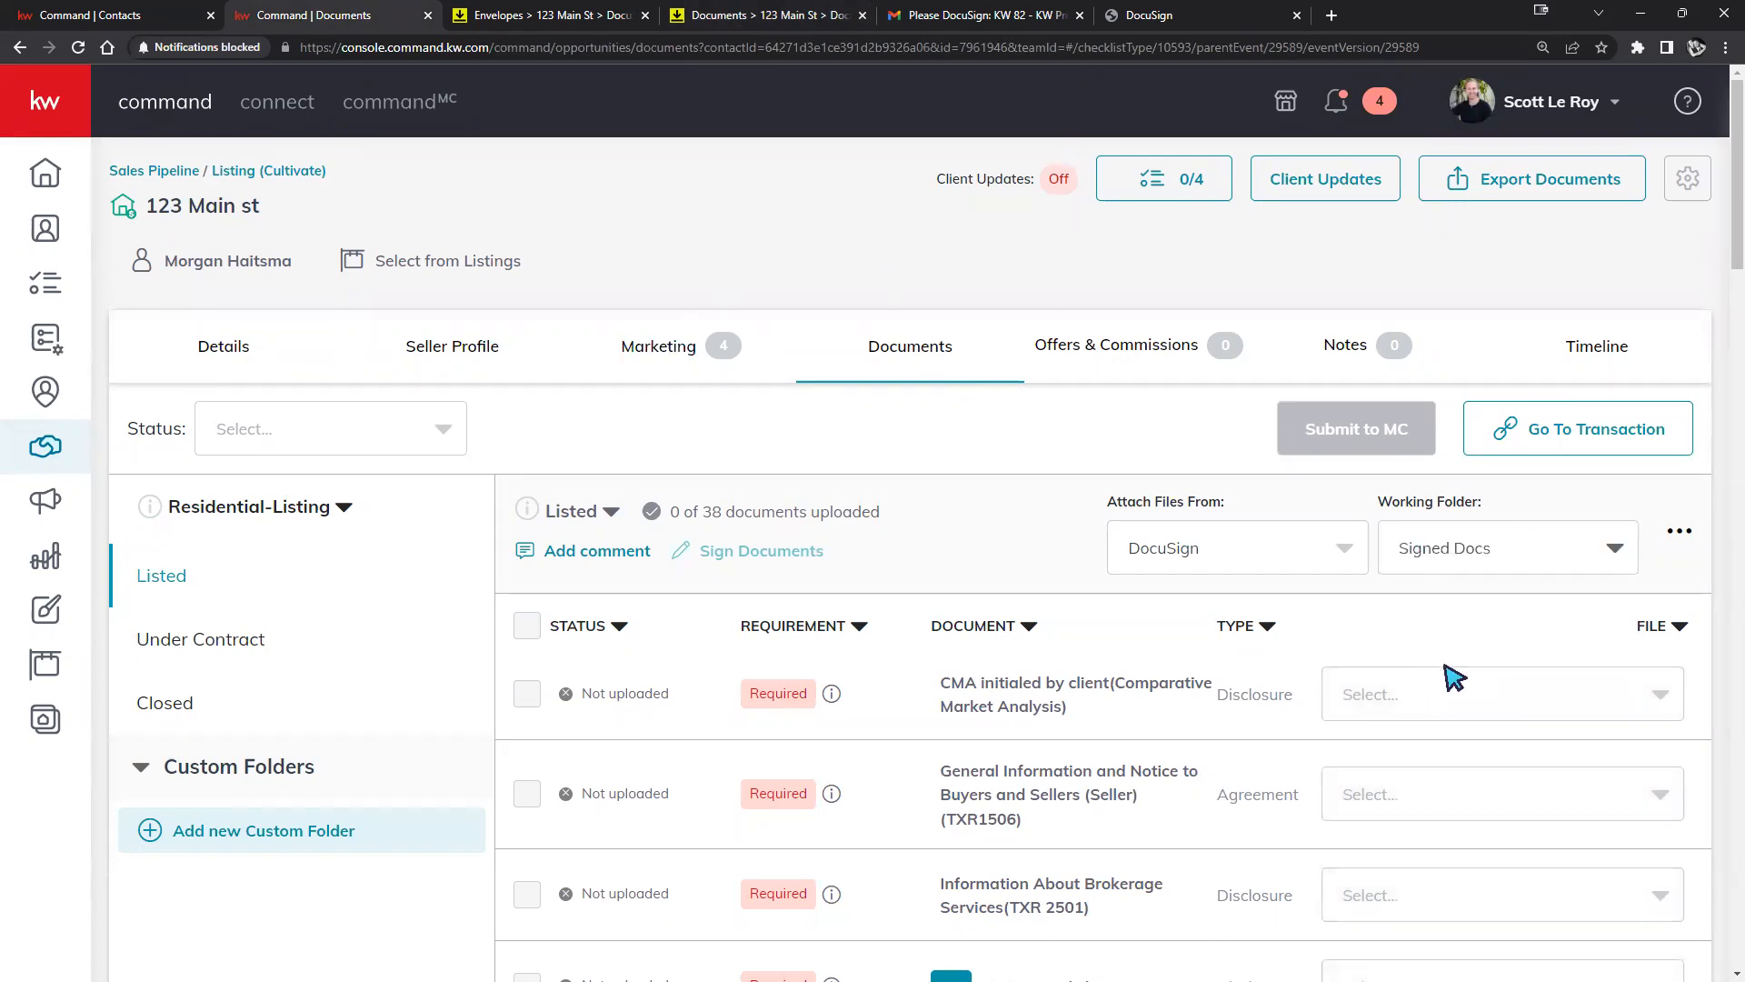
Attach the signed Blank Amendment to CMA and the signed KW 82 to General Information.
{"action": "left_click", "coordinate": [1642, 696]}
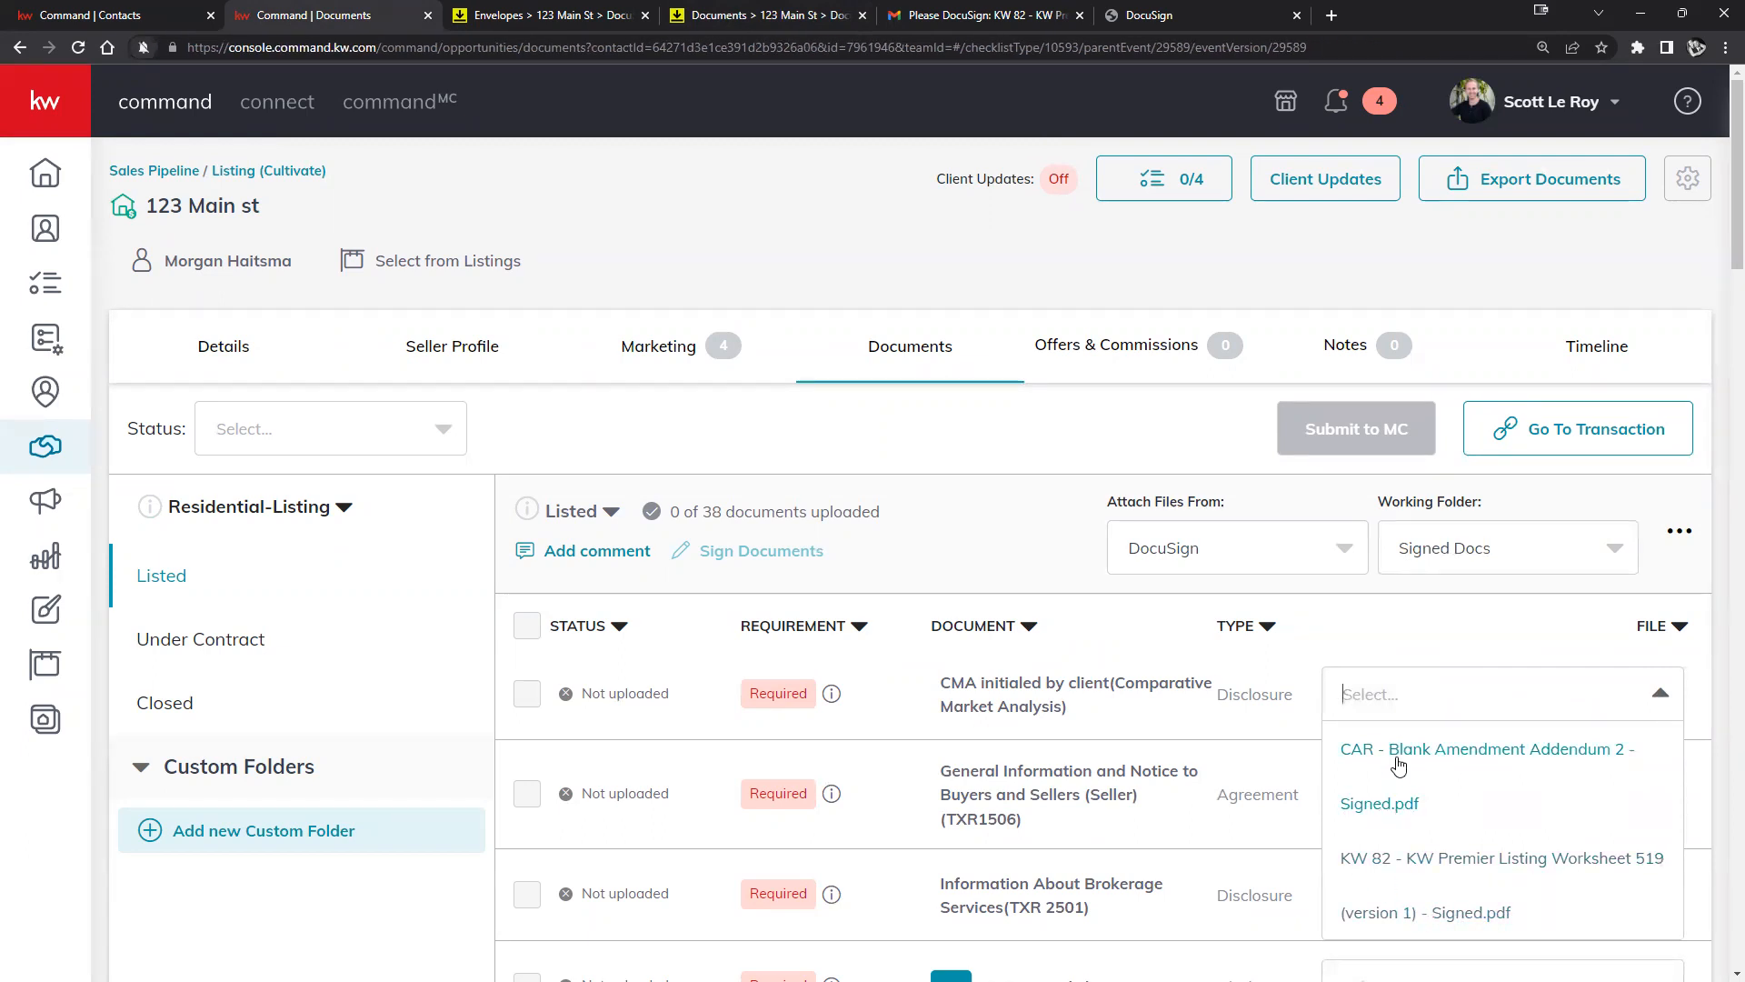
{"action": "left_click", "coordinate": [1368, 802]}
{"action": "left_click", "coordinate": [1537, 787]}
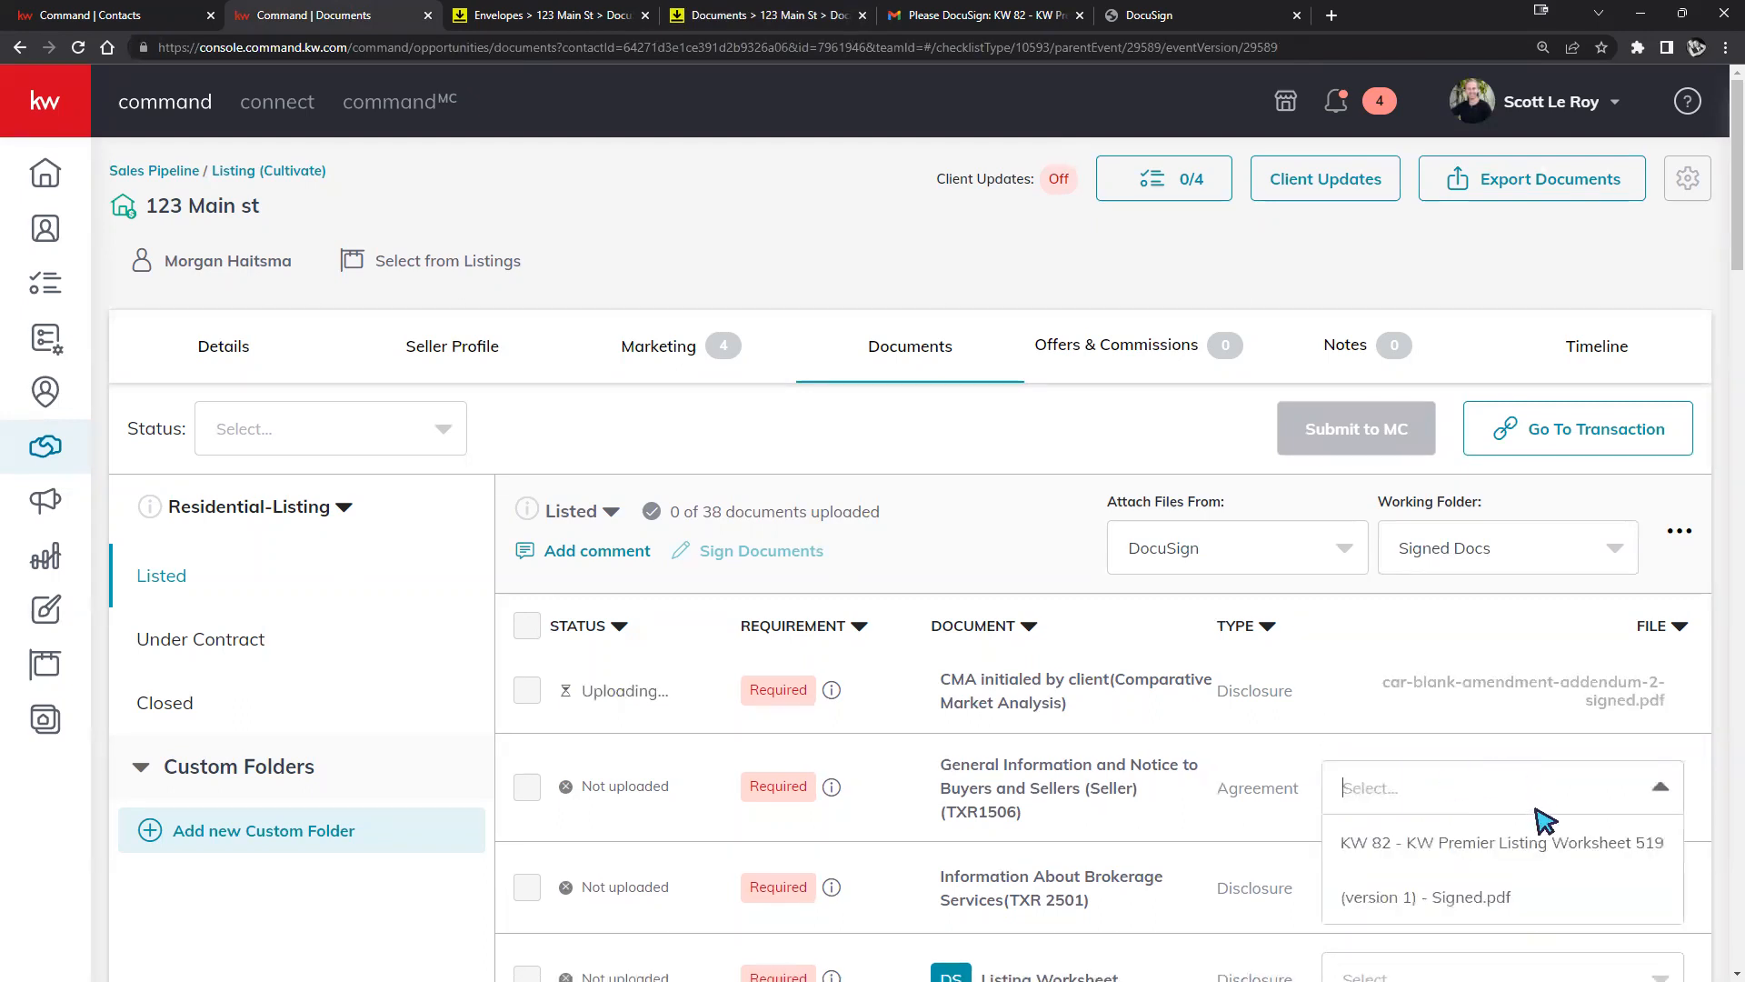
{"action": "left_click", "coordinate": [1459, 868]}
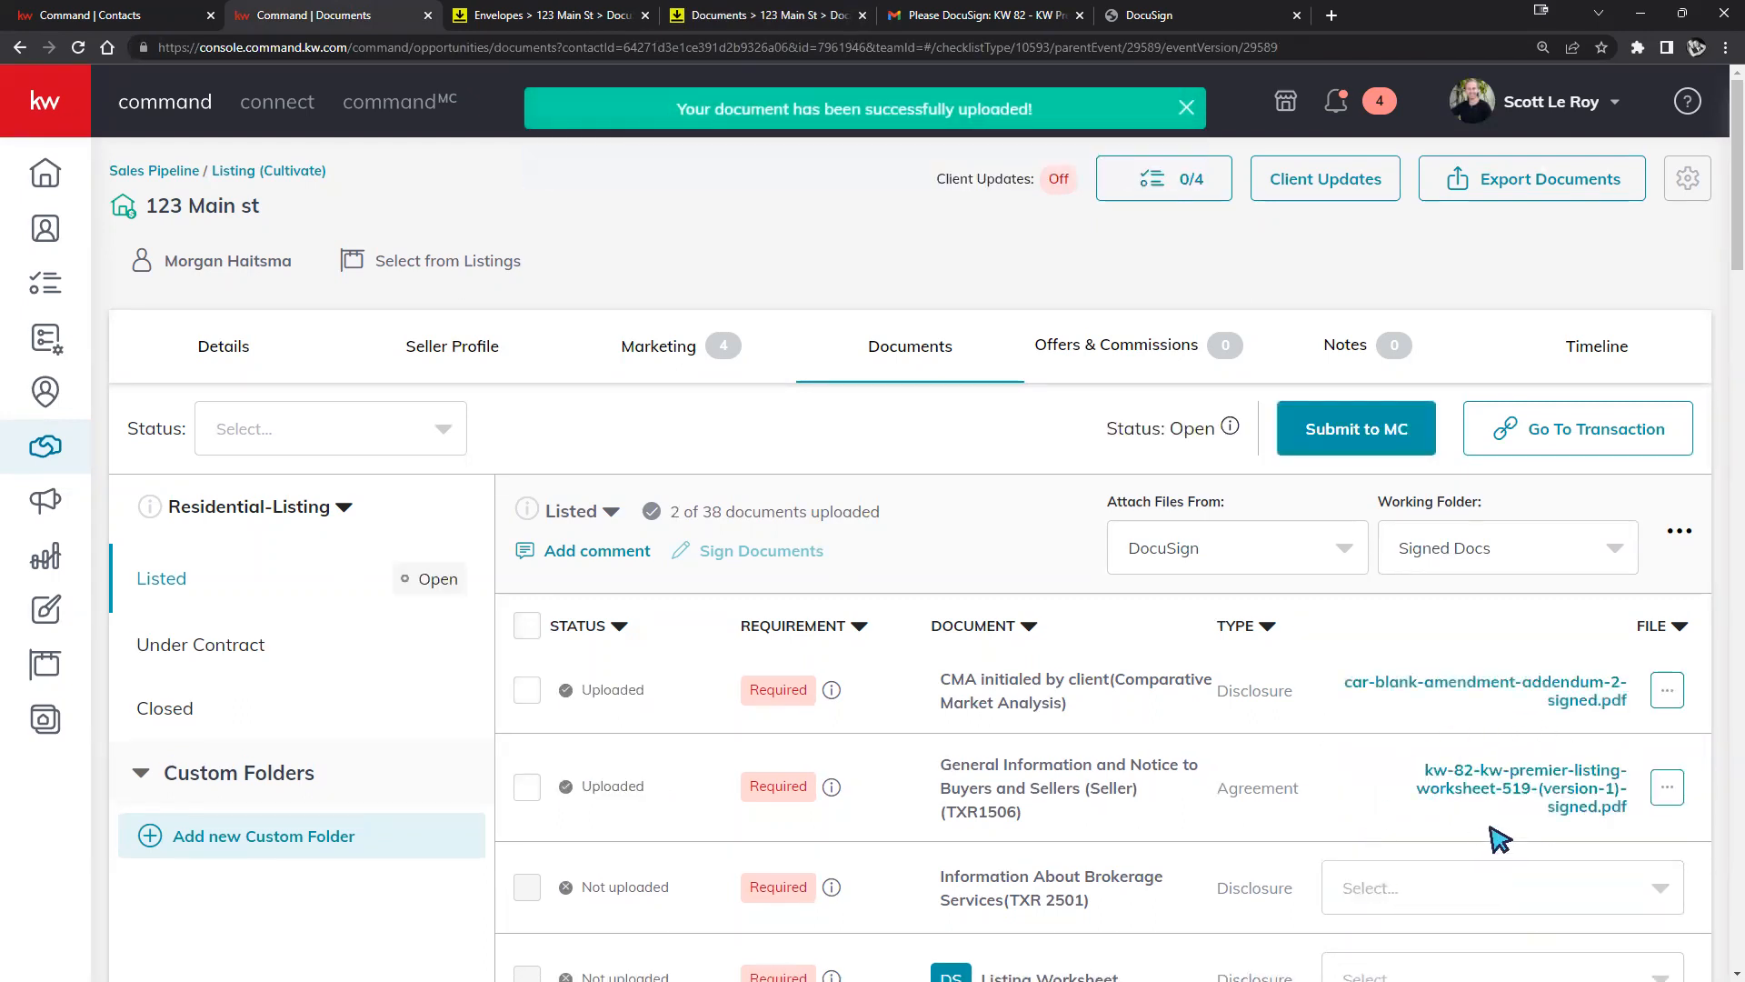